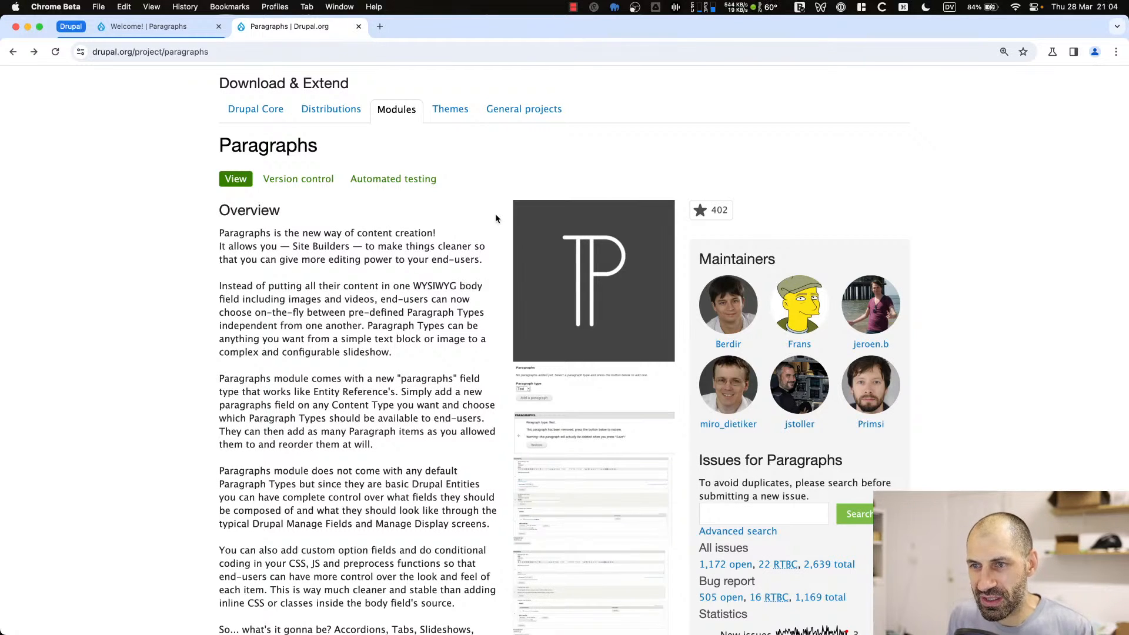
Look through the Paragraphs project page on drupal.org, from the overview and widget descriptions down to the project information and releases
scroll(496, 224, "down", 5)
scroll(497, 232, "down", 2)
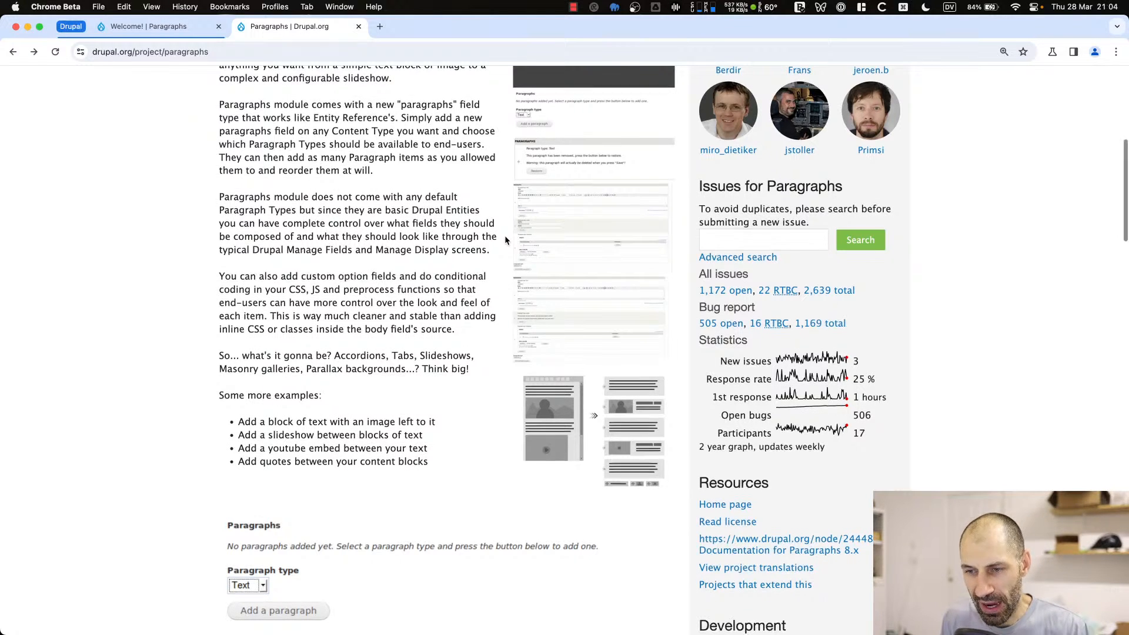
scroll(506, 239, "down", 7)
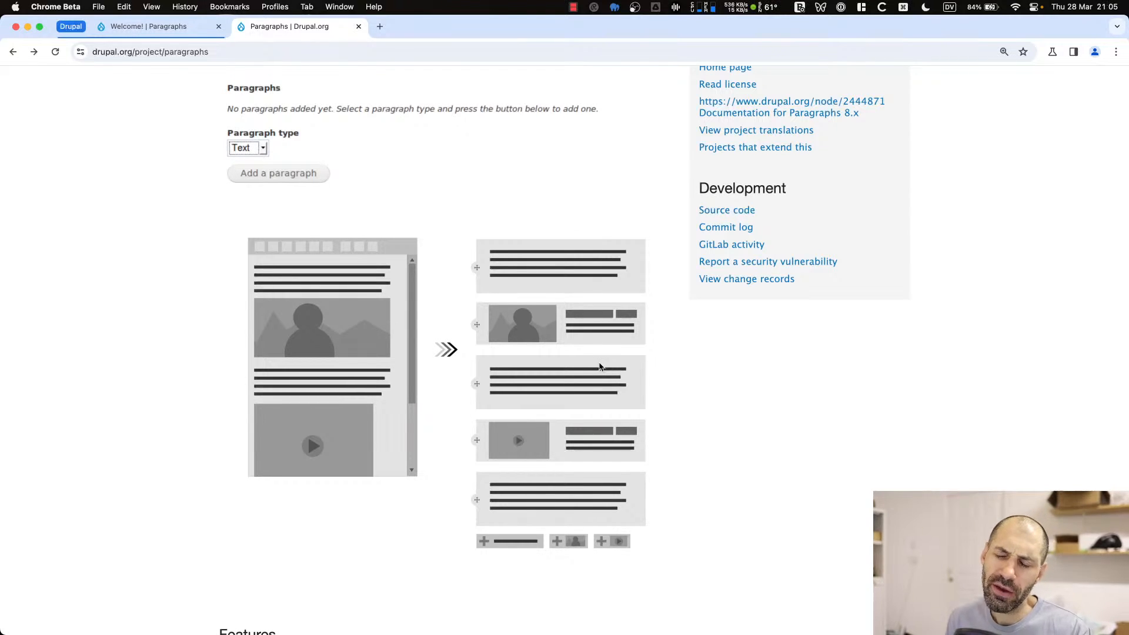
scroll(600, 366, "down", 10)
scroll(582, 388, "down", 10)
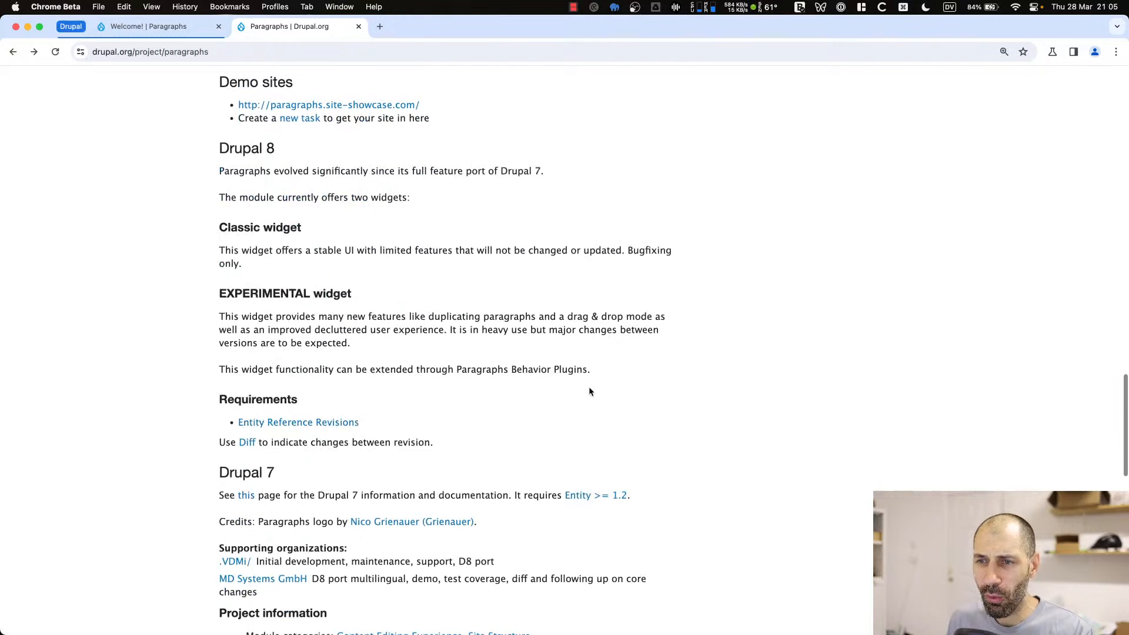
scroll(588, 389, "down", 6)
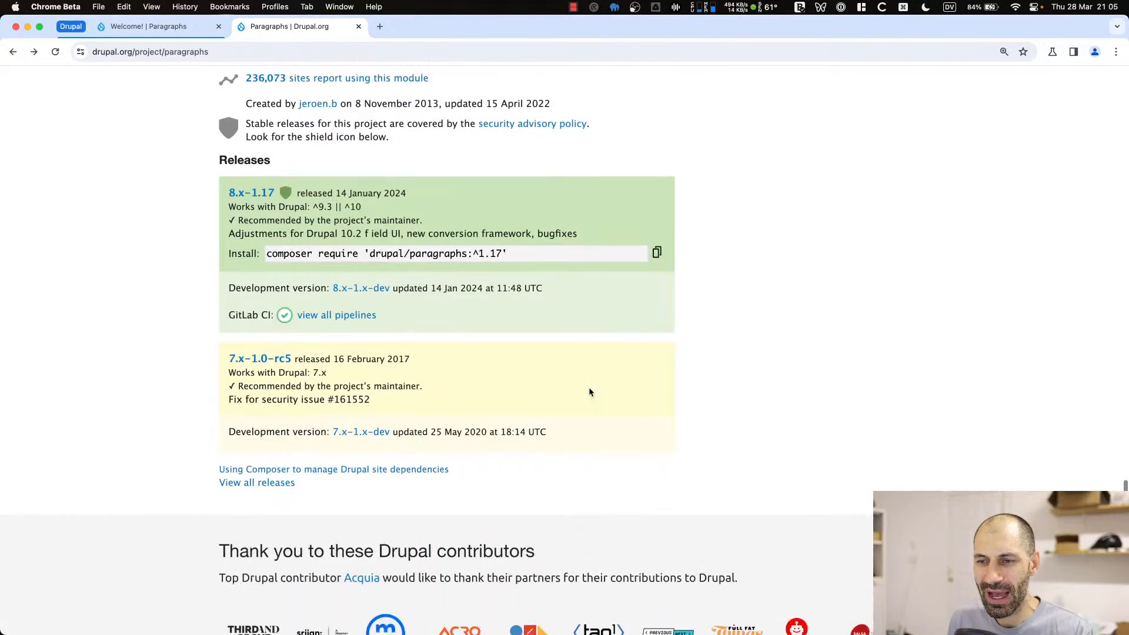
scroll(588, 387, "up", 3)
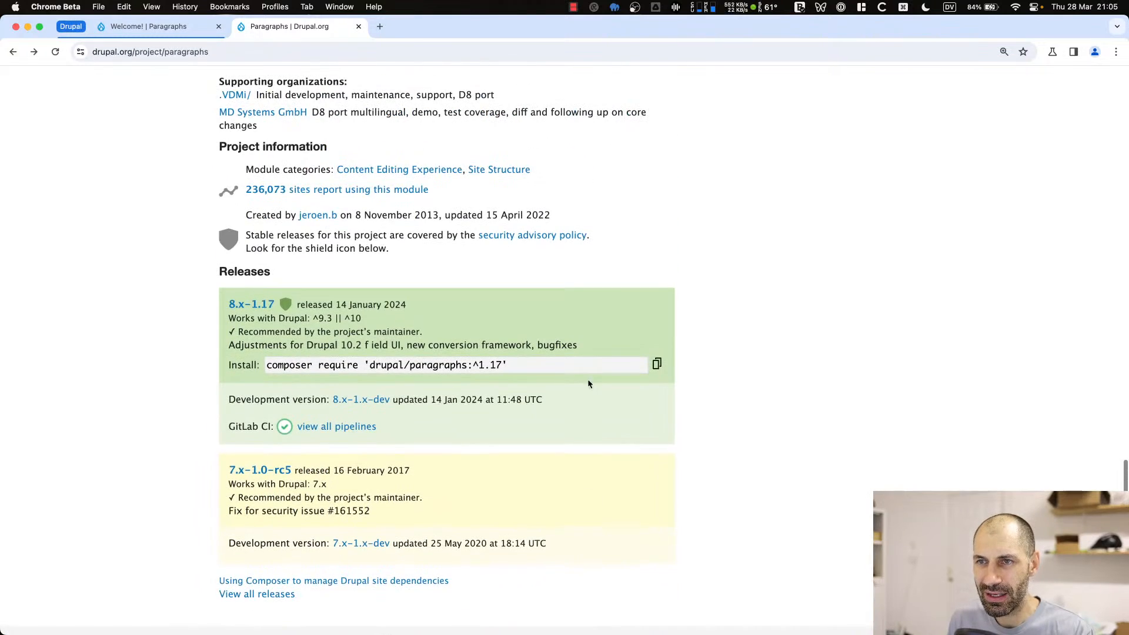
View the Paragraphs module's weekly usage statistics in a separate tab, closing that tab when finished
left_click(260, 196, "super")
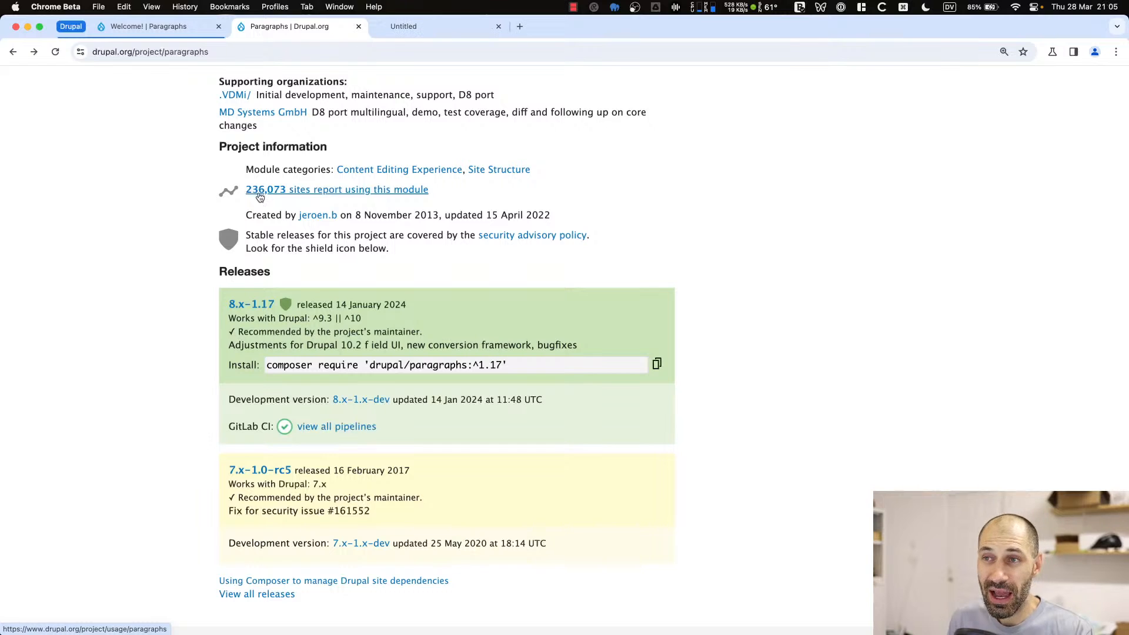
left_click(429, 25)
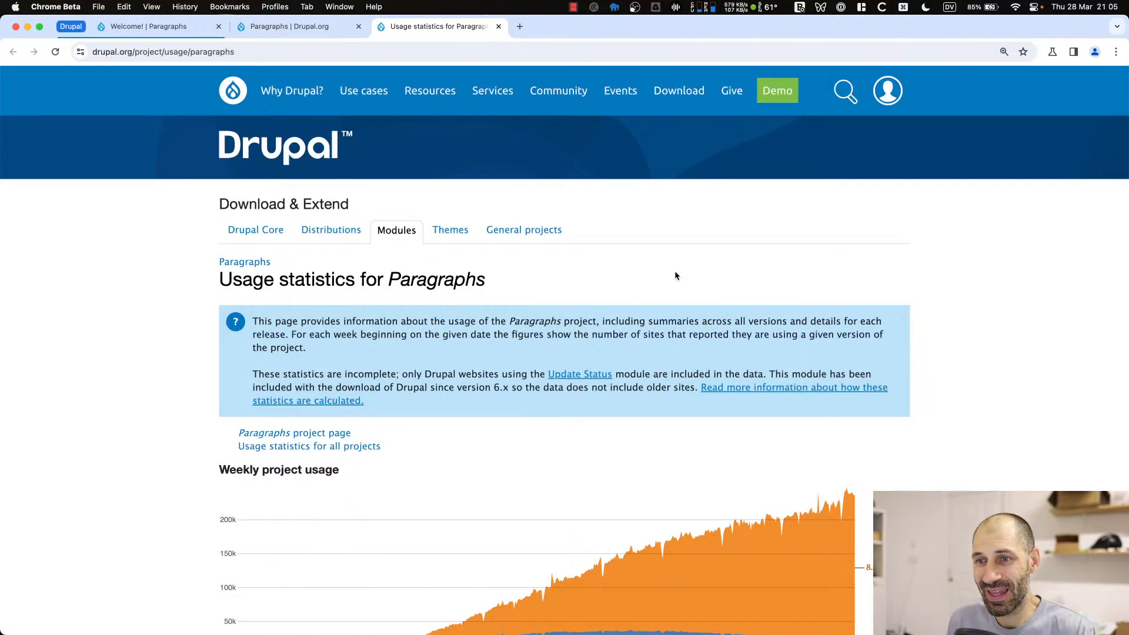
scroll(674, 270, "down", 2)
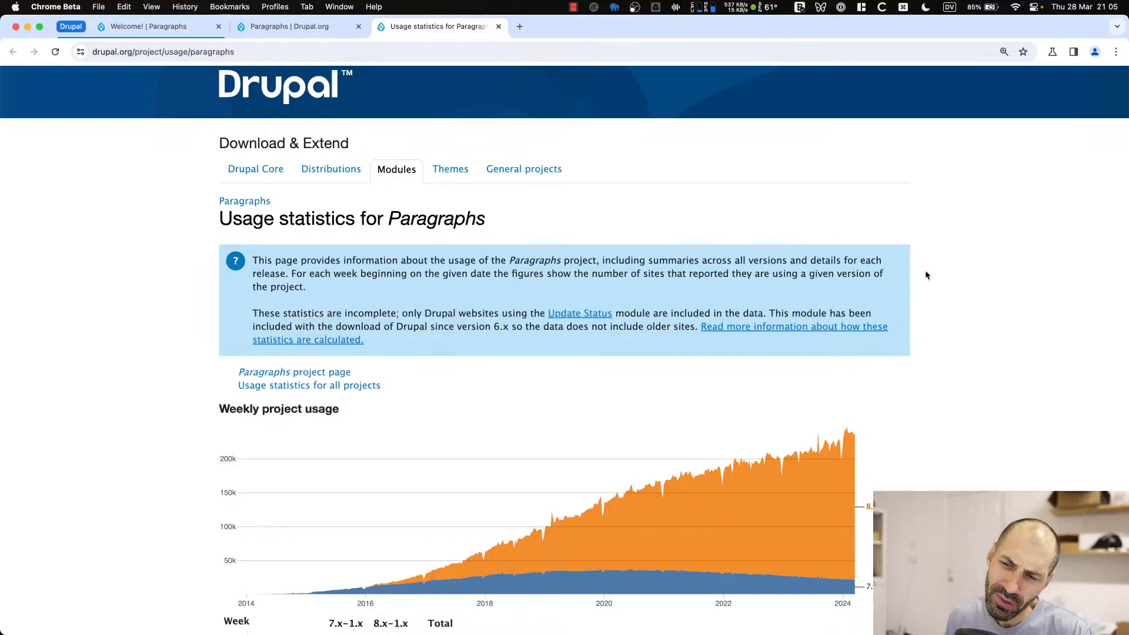
scroll(924, 272, "down", 5)
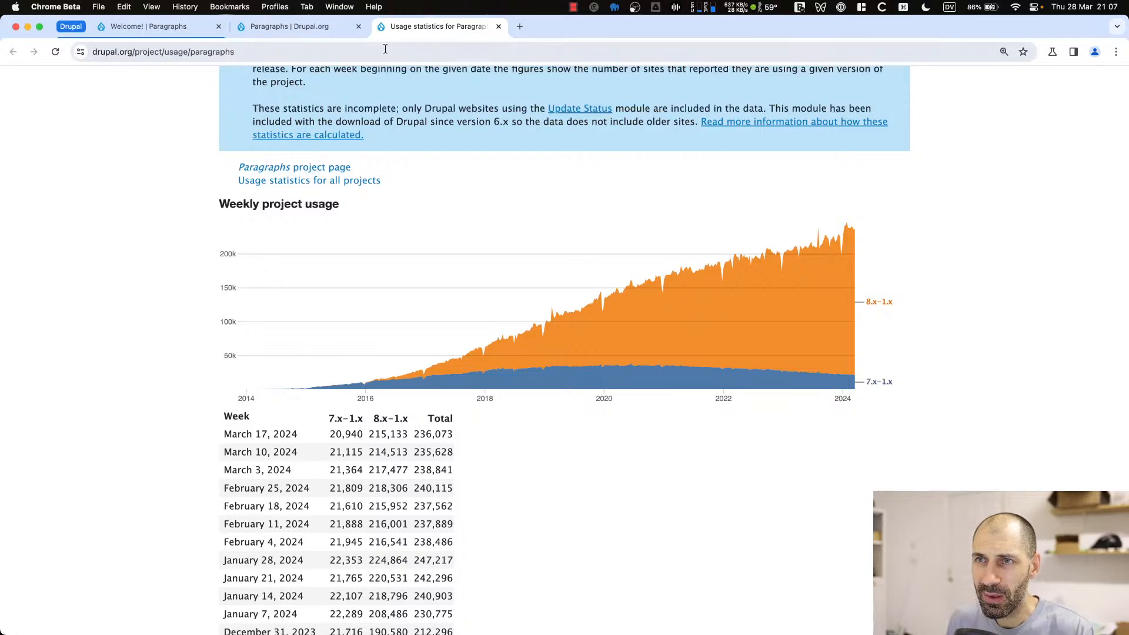
left_click(498, 26)
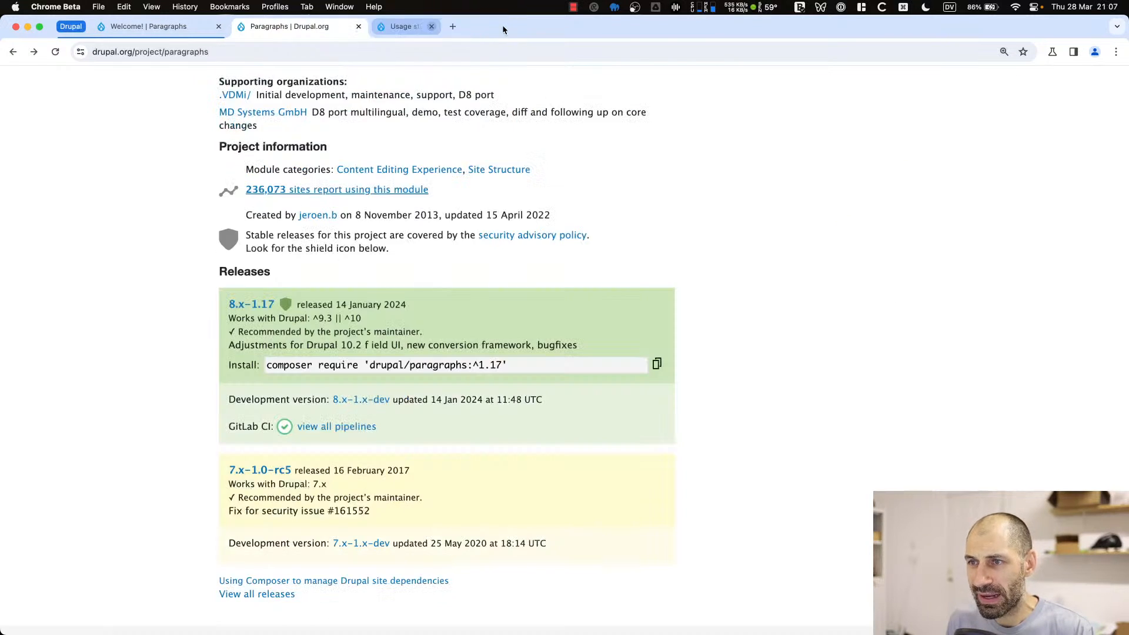
Copy the Composer install command for the 8.x-1.17 release from the Paragraphs project page
scroll(353, 340, "up", 15)
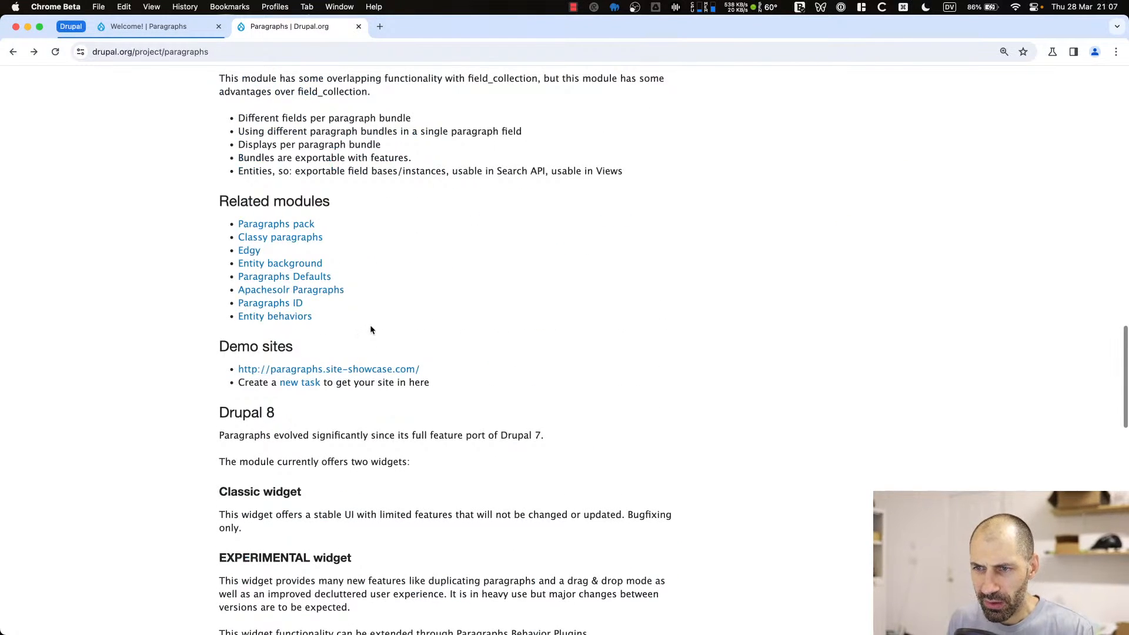
scroll(371, 330, "down", 5)
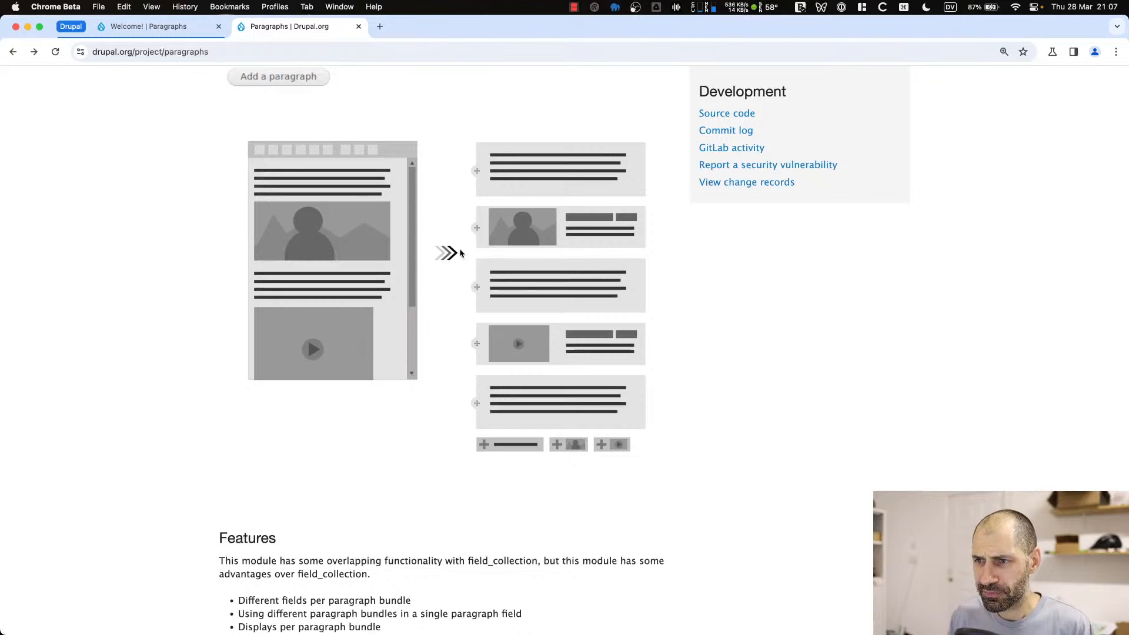
scroll(467, 176, "down", 8)
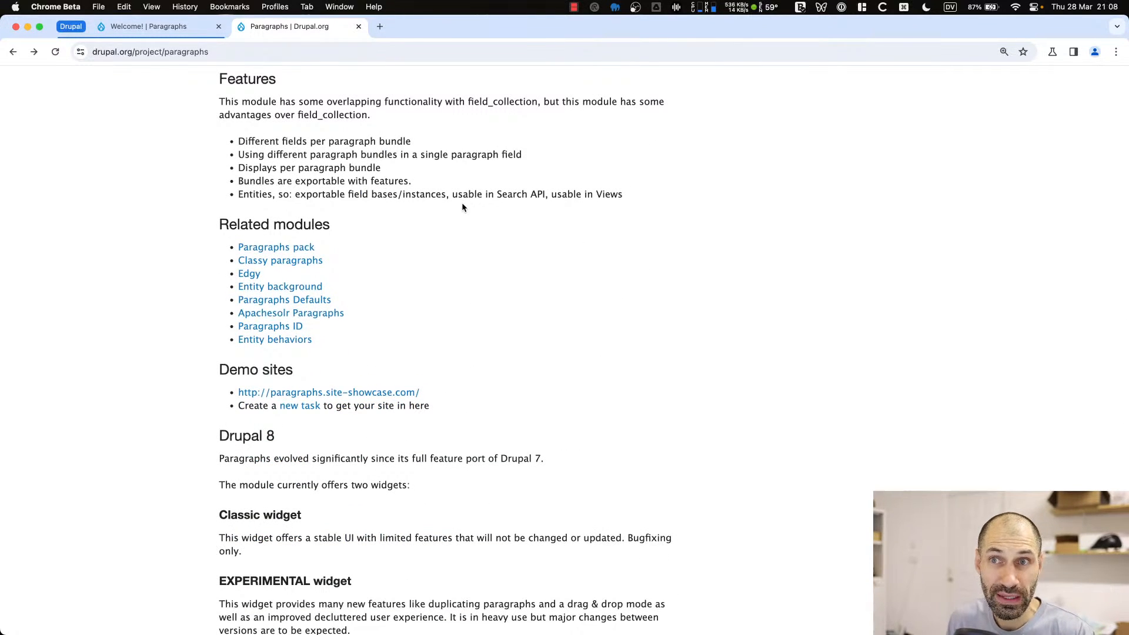
scroll(462, 206, "down", 10)
scroll(470, 200, "down", 2)
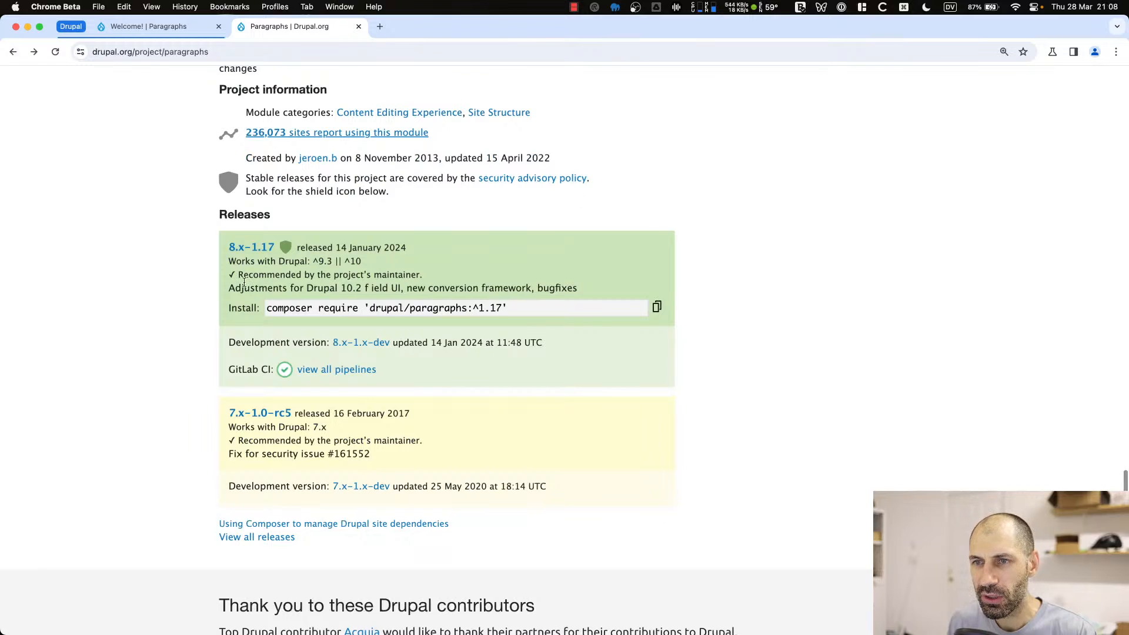
left_click(656, 308)
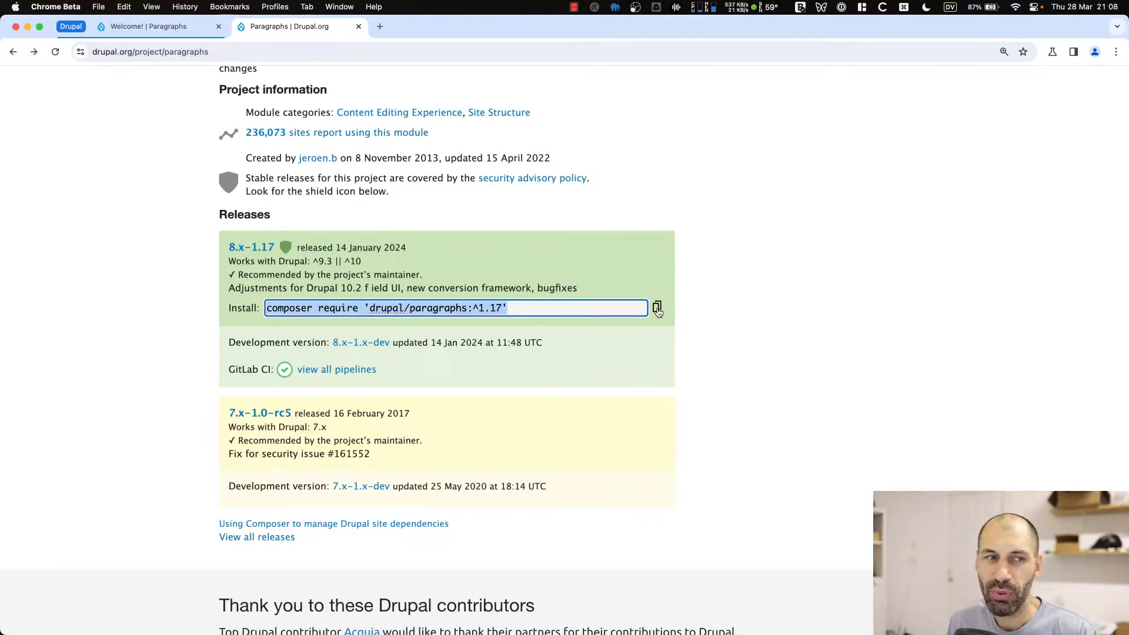
Switch to iTerm2 and run composer require 'drupal/paragraphs:^1.17' in the d-paras-guide.local project
key("super+Tab")
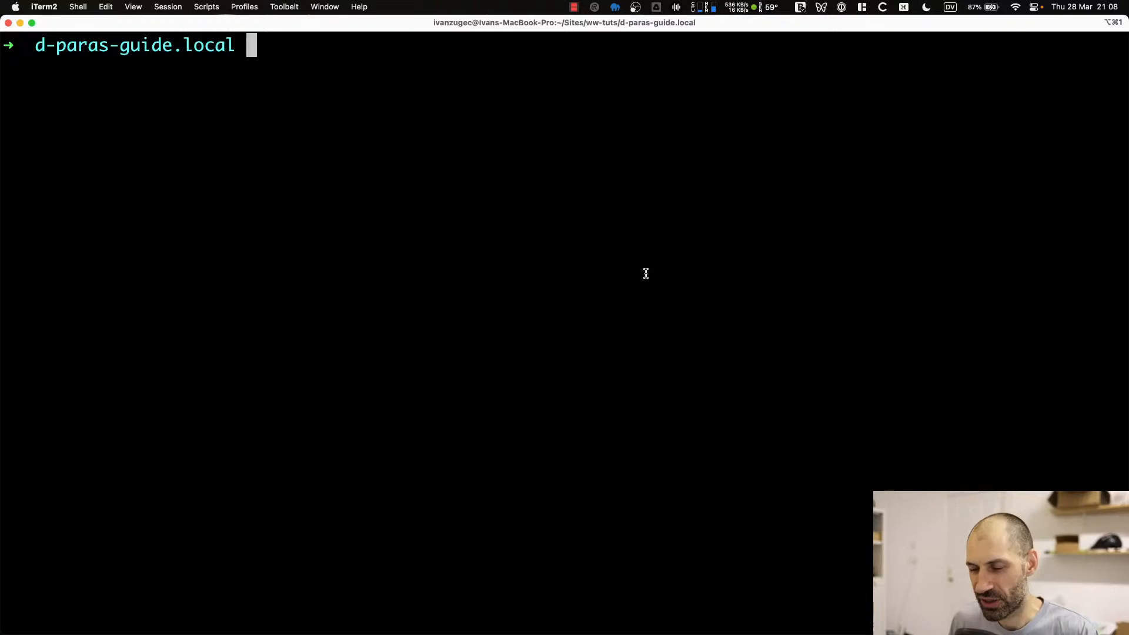
key("super+v")
key("Return")
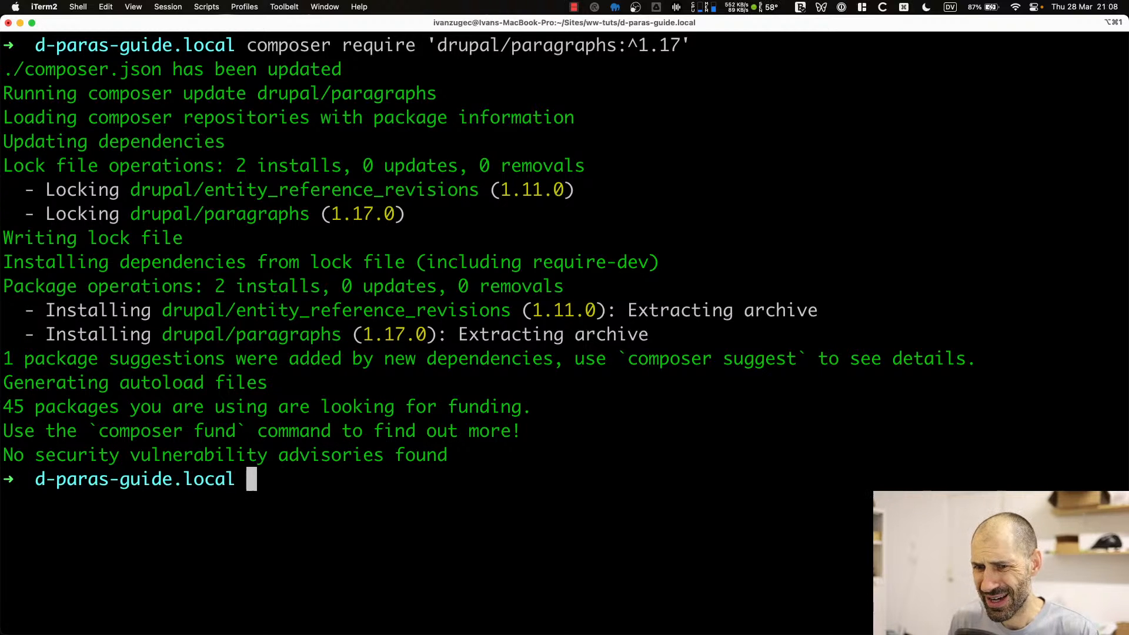
Switch back to Chrome, close the drupal.org project page and open the local Drupal site's Extend page
key("super+Tab")
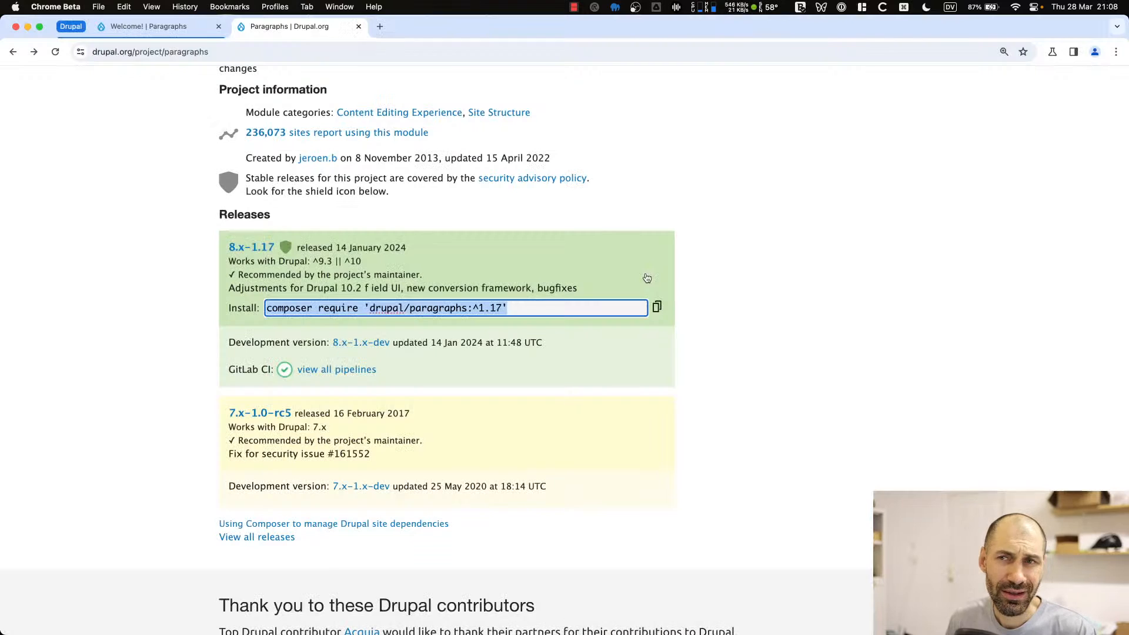
left_click(161, 28)
left_click(359, 26)
left_click(289, 116)
scroll(139, 304, "down", 5)
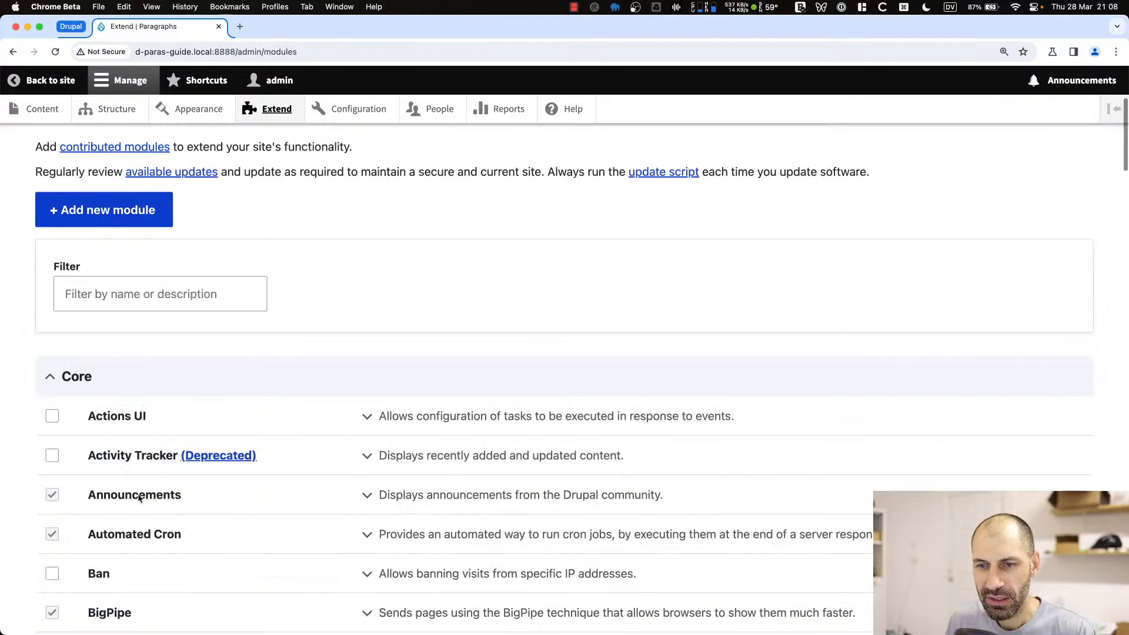
Filter the module list by "para" and select the Paragraphs module for installation
left_click(138, 298)
type("para")
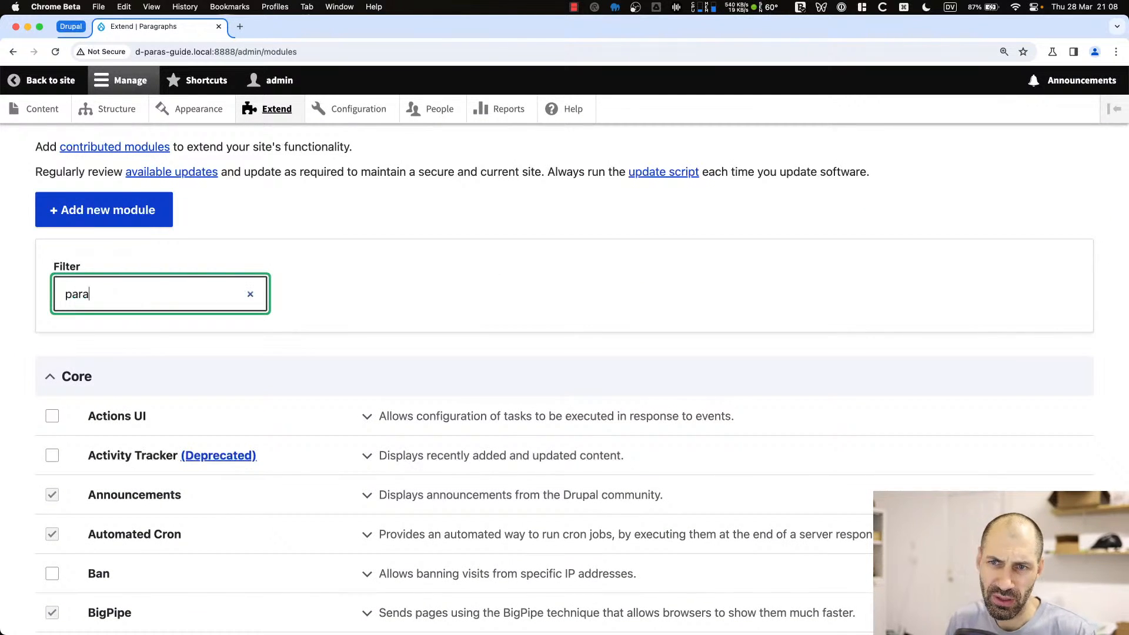
scroll(151, 449, "down", 2)
left_click(121, 367)
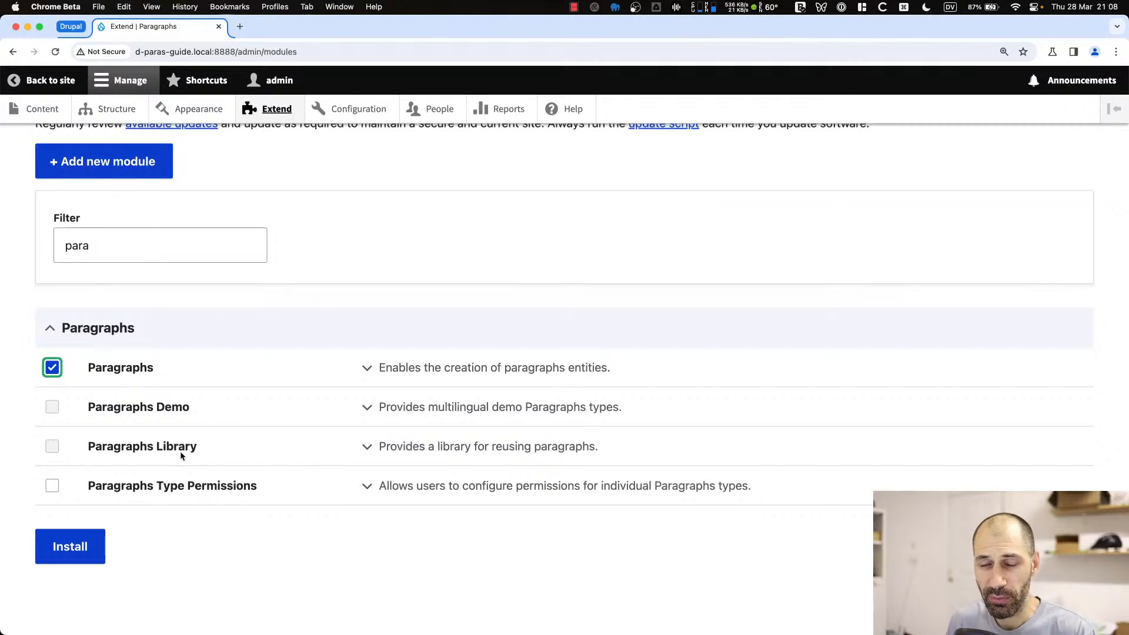
Review the details and requirements of the Paragraphs Demo, Paragraphs Library and Paragraphs Type Permissions submodules, collapsing each one again
left_click(196, 425)
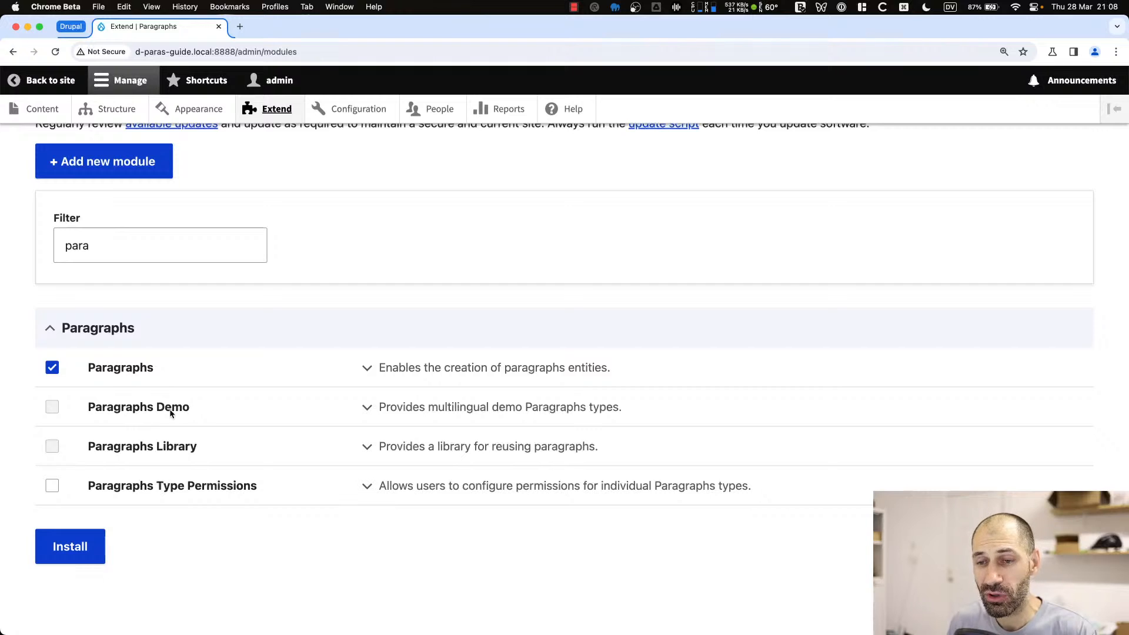
left_click(447, 409)
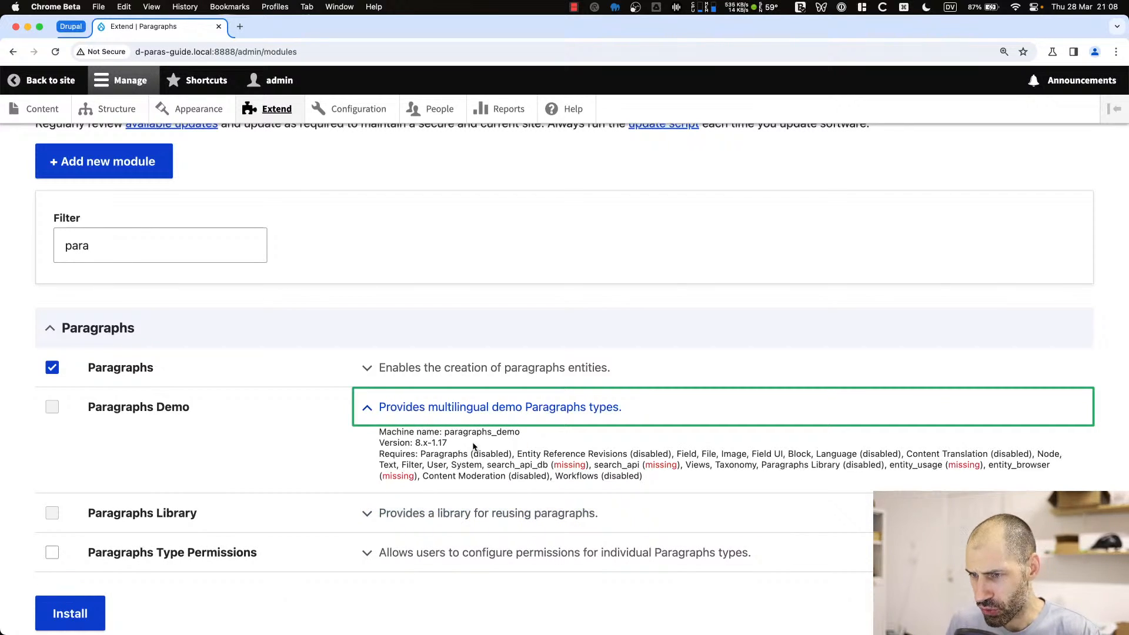
left_click(405, 407)
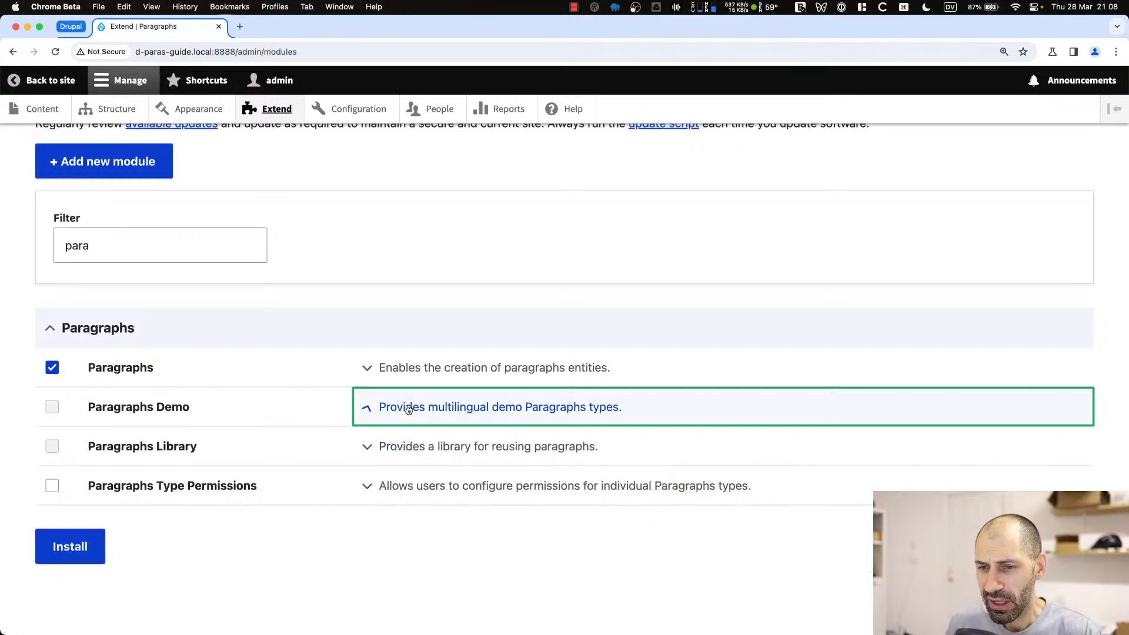
left_click(412, 447)
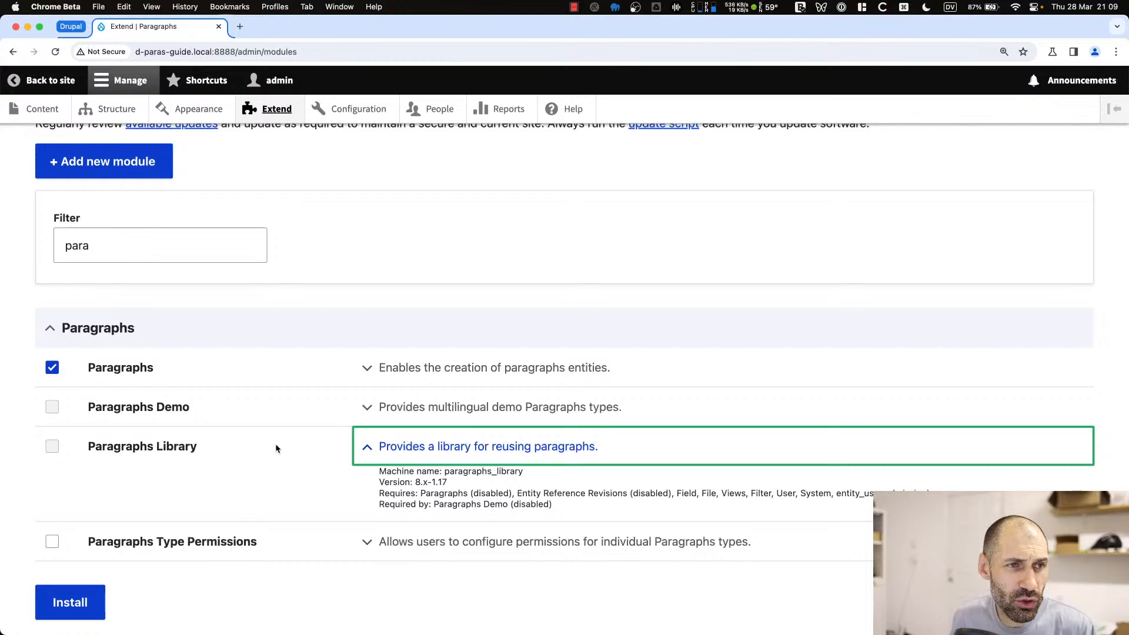
left_click(385, 539)
left_click(413, 445)
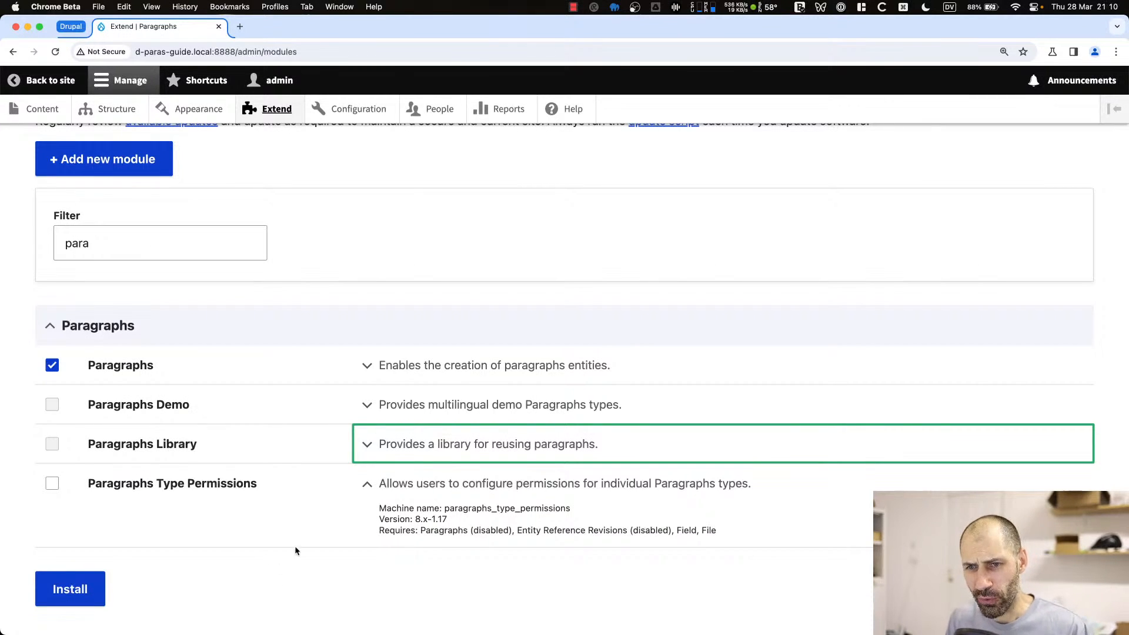
left_click(428, 473)
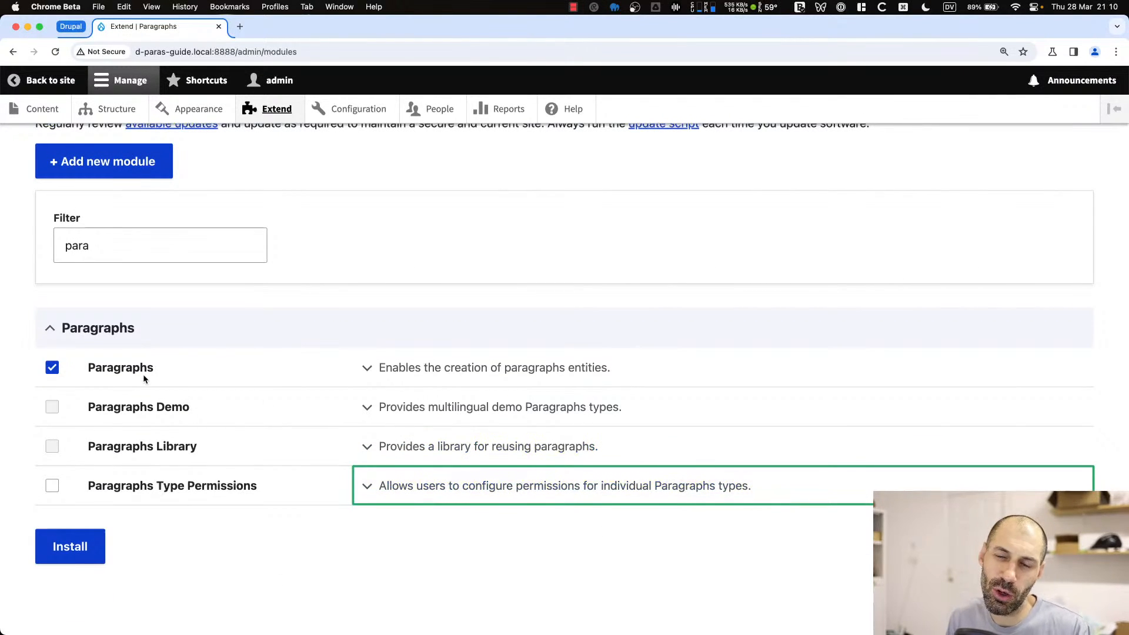
Install the selected Paragraphs module and agree to enable the required Entity Reference Revisions module
left_click(85, 539)
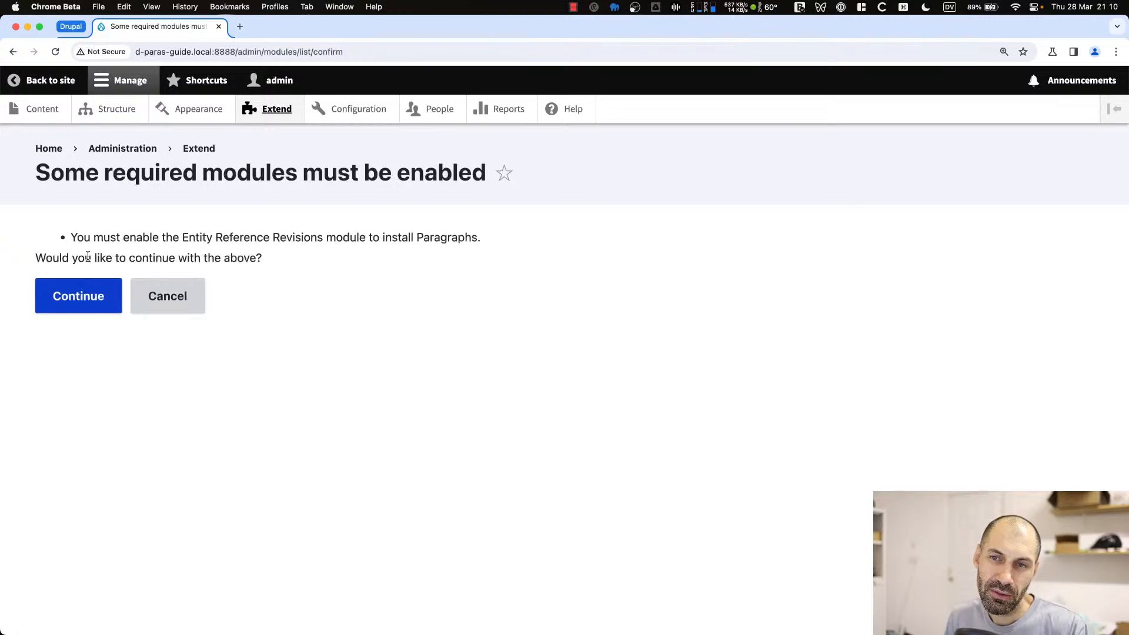
left_click_drag(186, 239, 325, 240)
left_click(325, 240)
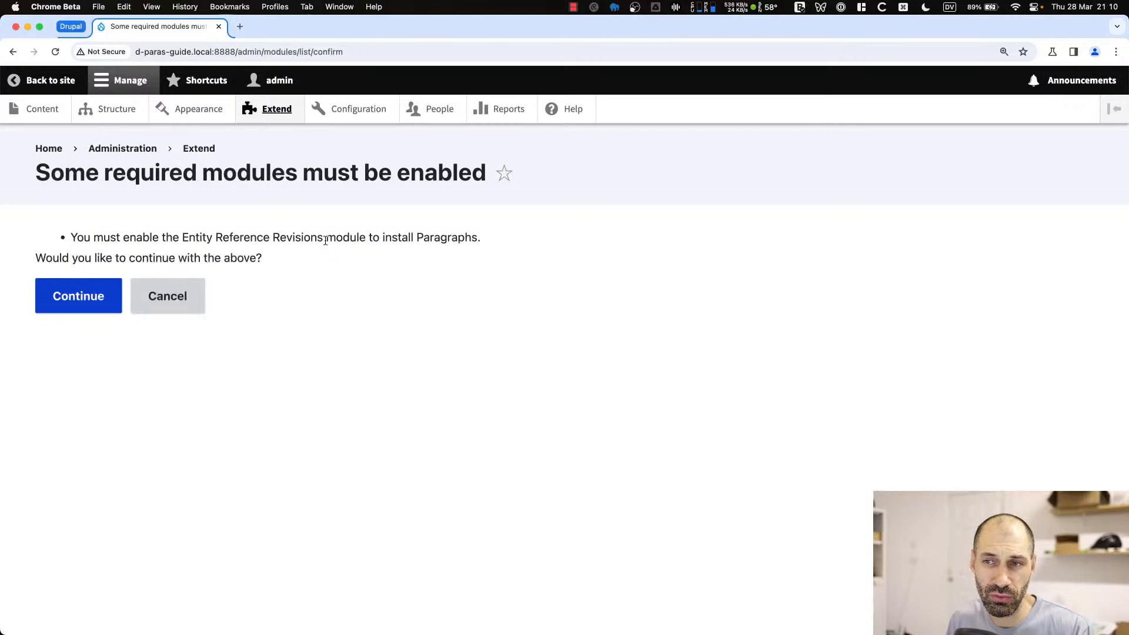
left_click(103, 299)
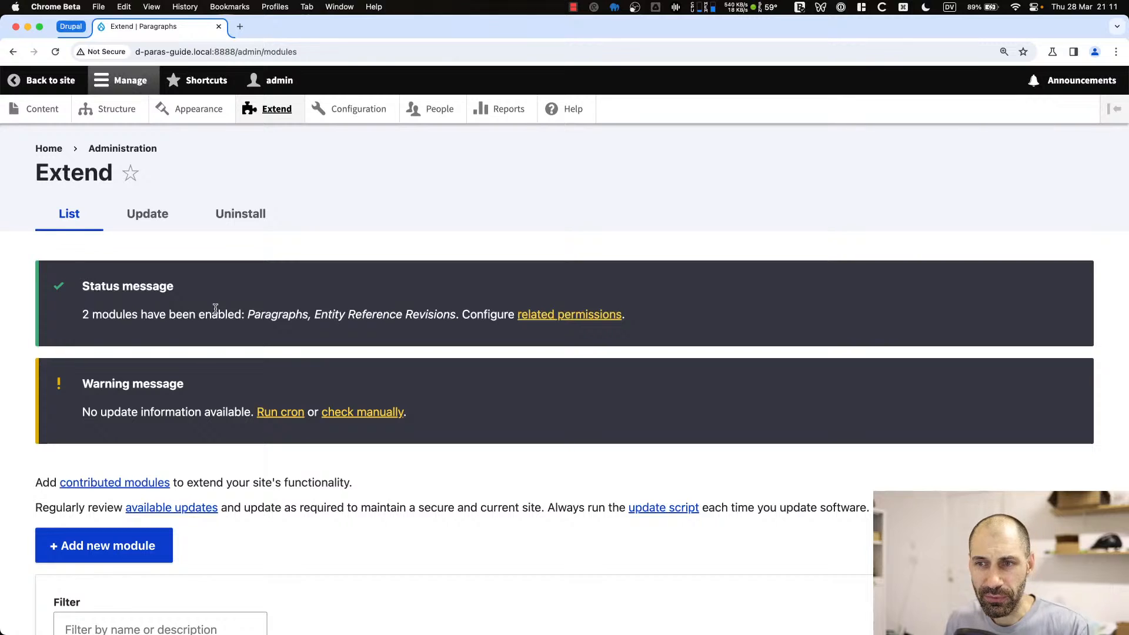
Open the site's Structure page and locate the Paragraph types entry
left_click(111, 111)
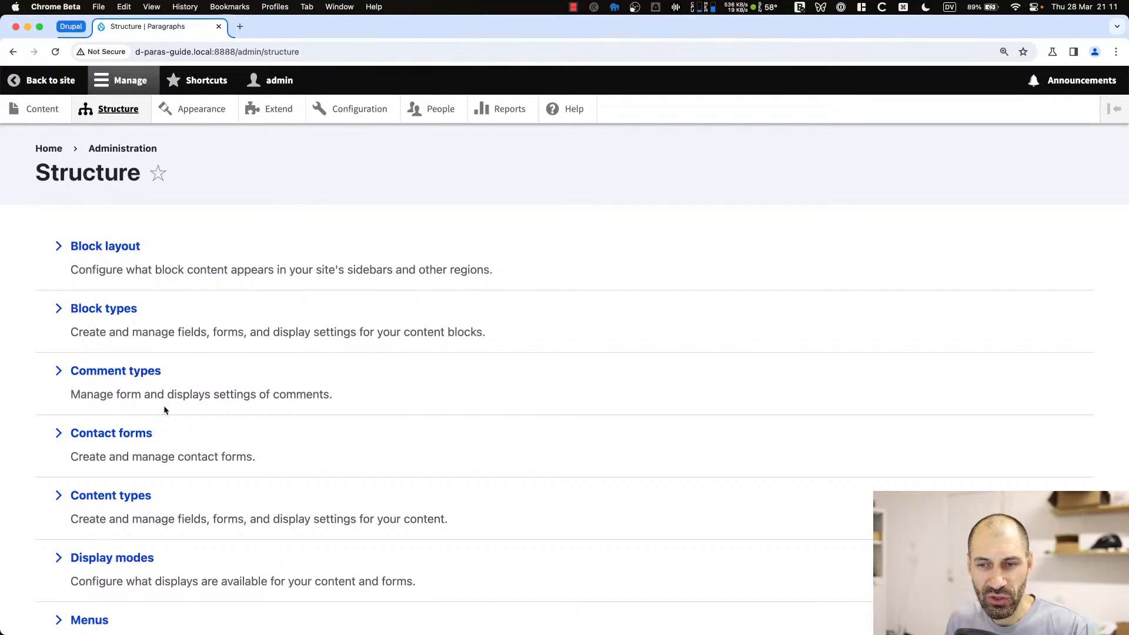
scroll(166, 408, "down", 5)
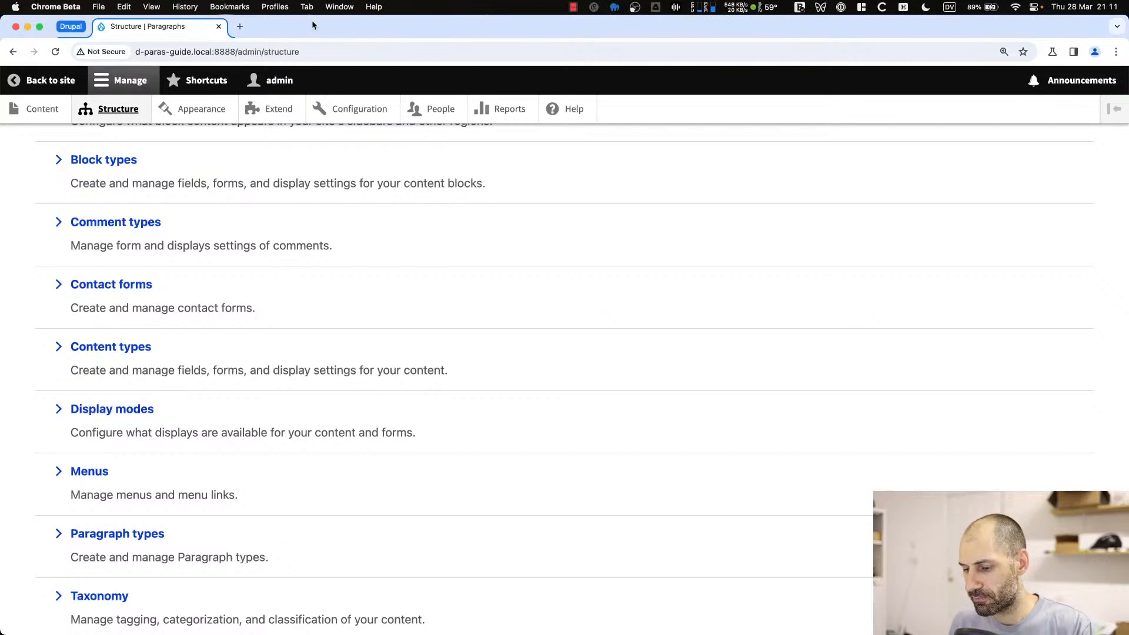
Open the Bootstrap 5.3 Card documentation from getbootstrap.com in a new browser tab and find the basic card example
key("super+t")
type("getbootstrap.com/docs/5.3/components/card/#about")
key("Return")
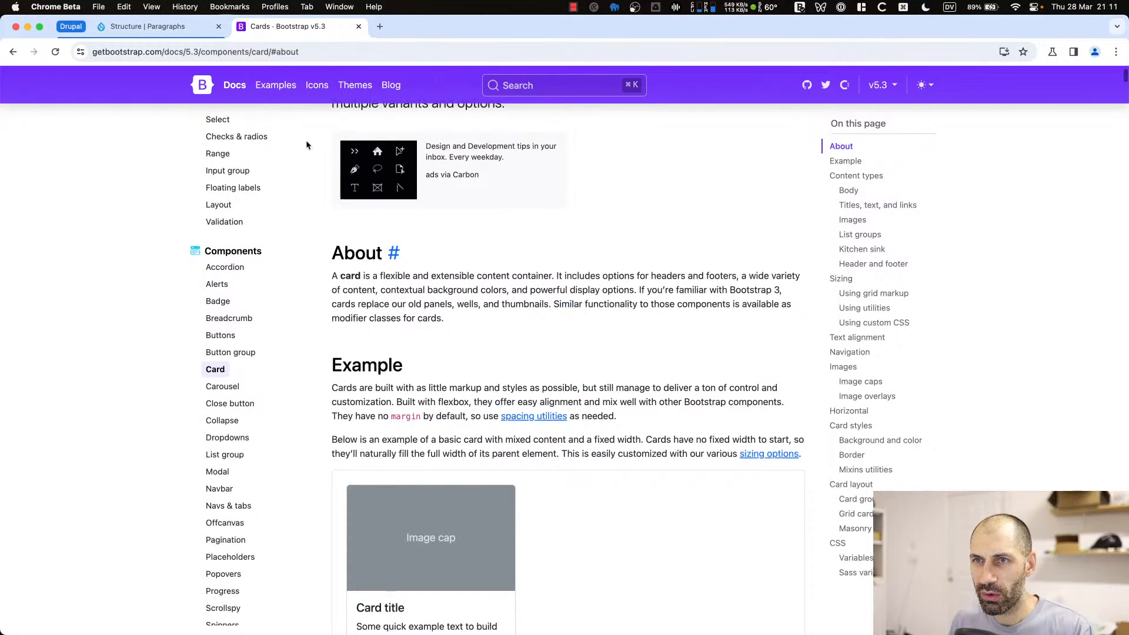
left_click(226, 374)
scroll(485, 366, "down", 5)
scroll(486, 366, "down", 1)
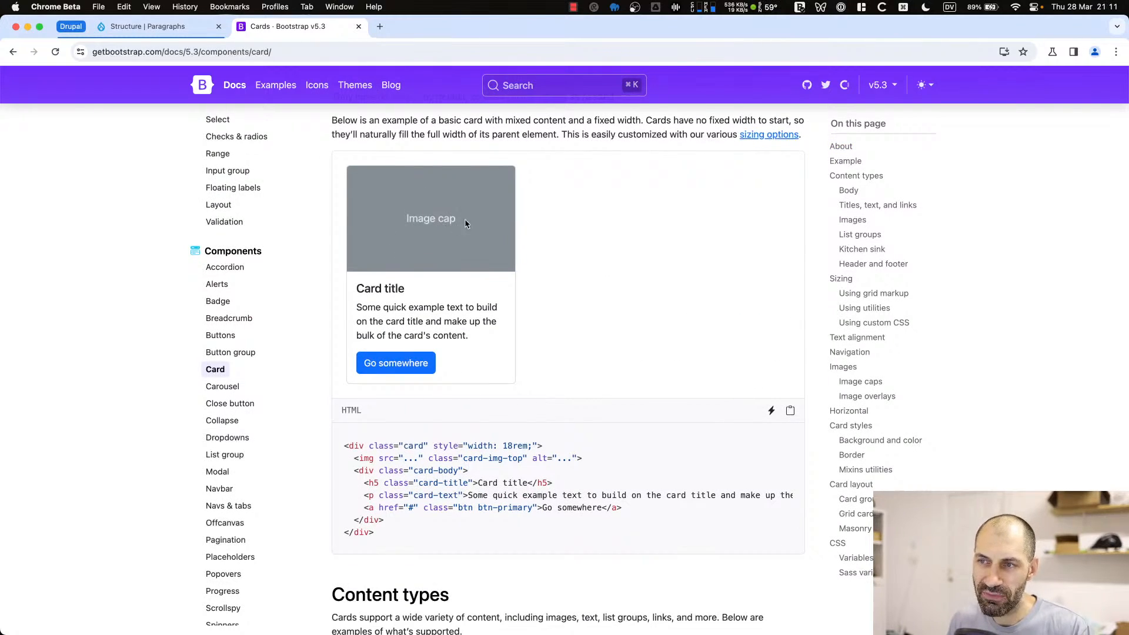
Examine the title and body text that make up the basic Bootstrap card example
left_click_drag(355, 288, 427, 293)
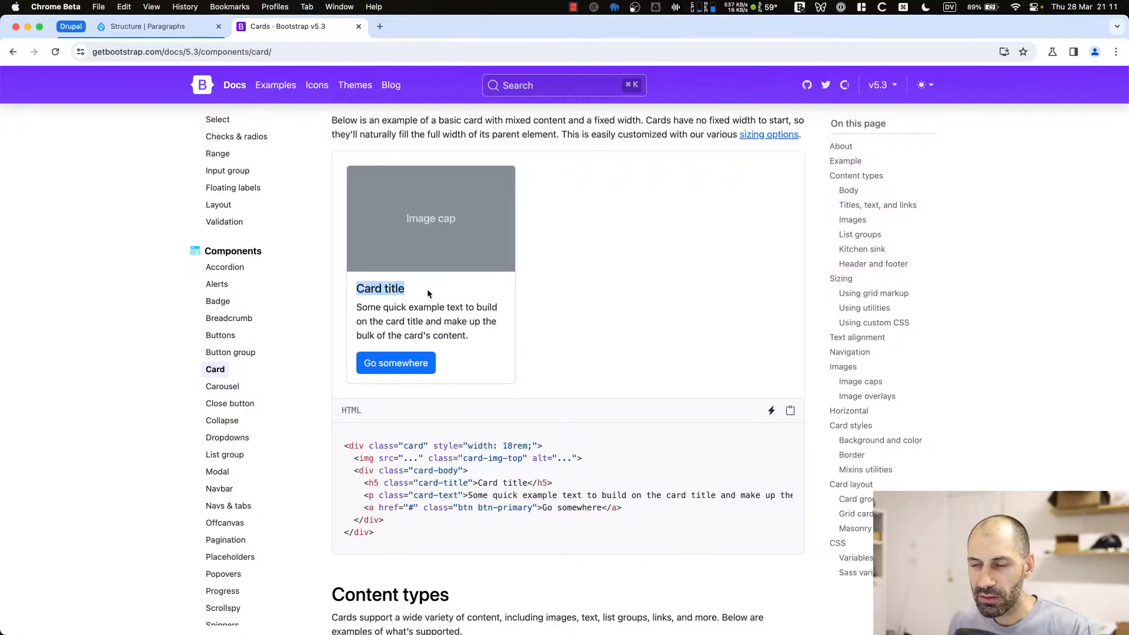
triple_click(372, 323)
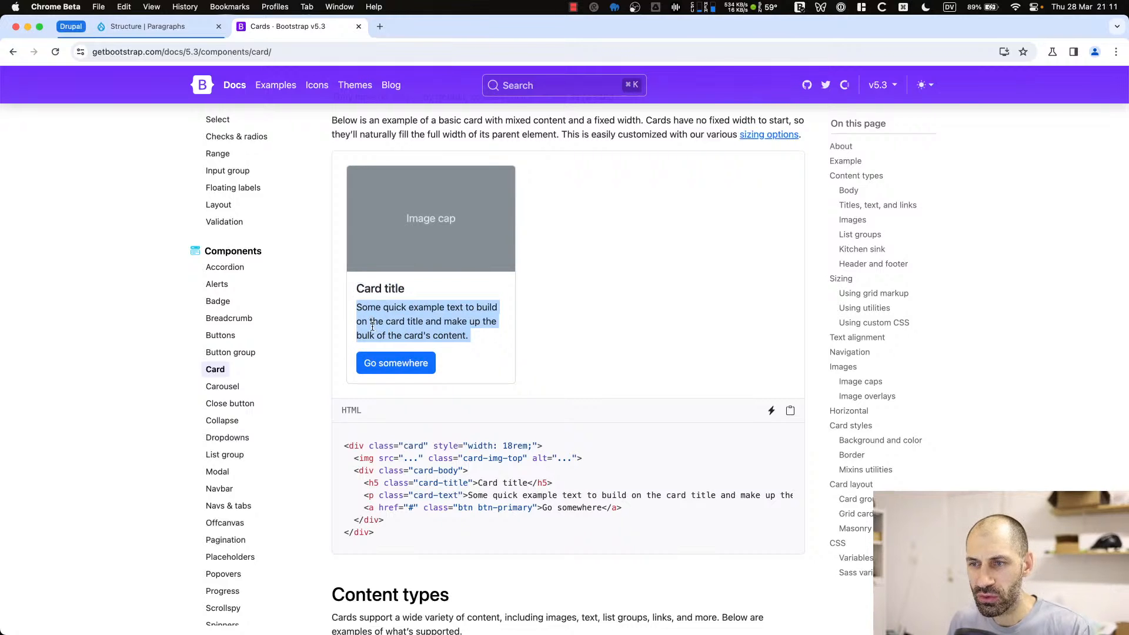
left_click_drag(356, 306, 478, 339)
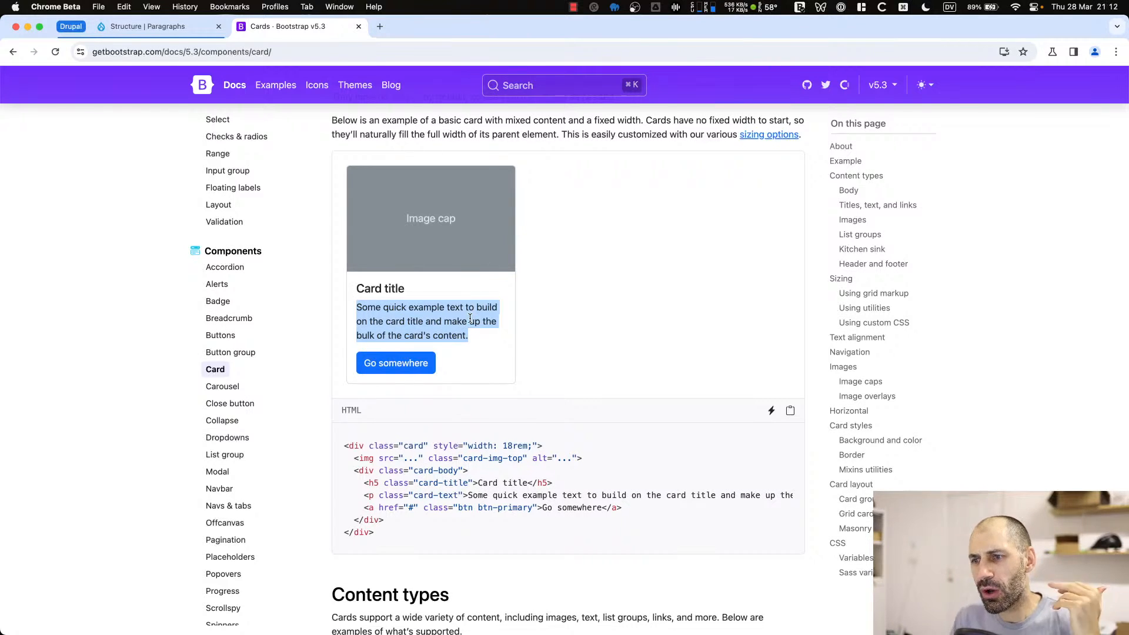
left_click(645, 322)
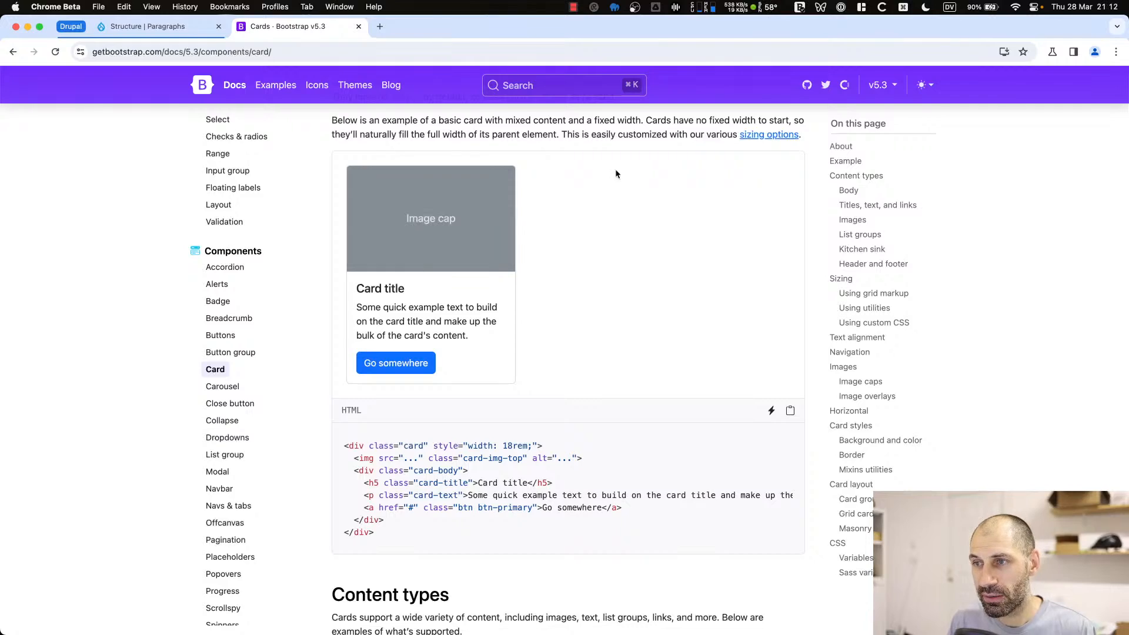
Browse the card documentation's content type, list group and sizing examples, including the Body section, then return to the basic example
scroll(661, 370, "down", 20)
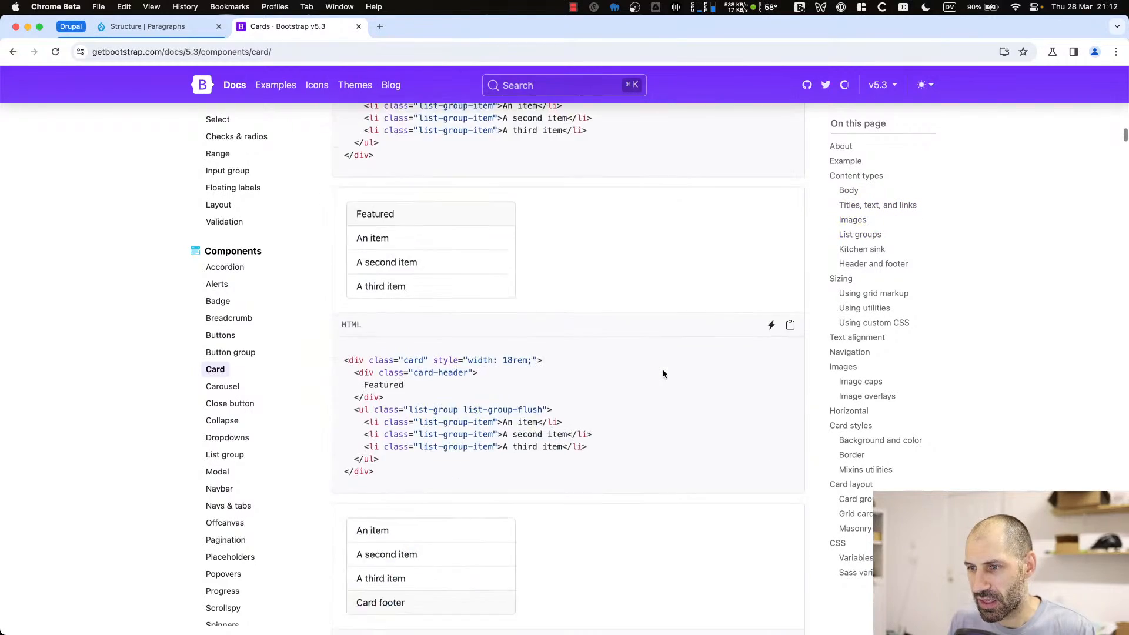
scroll(662, 373, "down", 20)
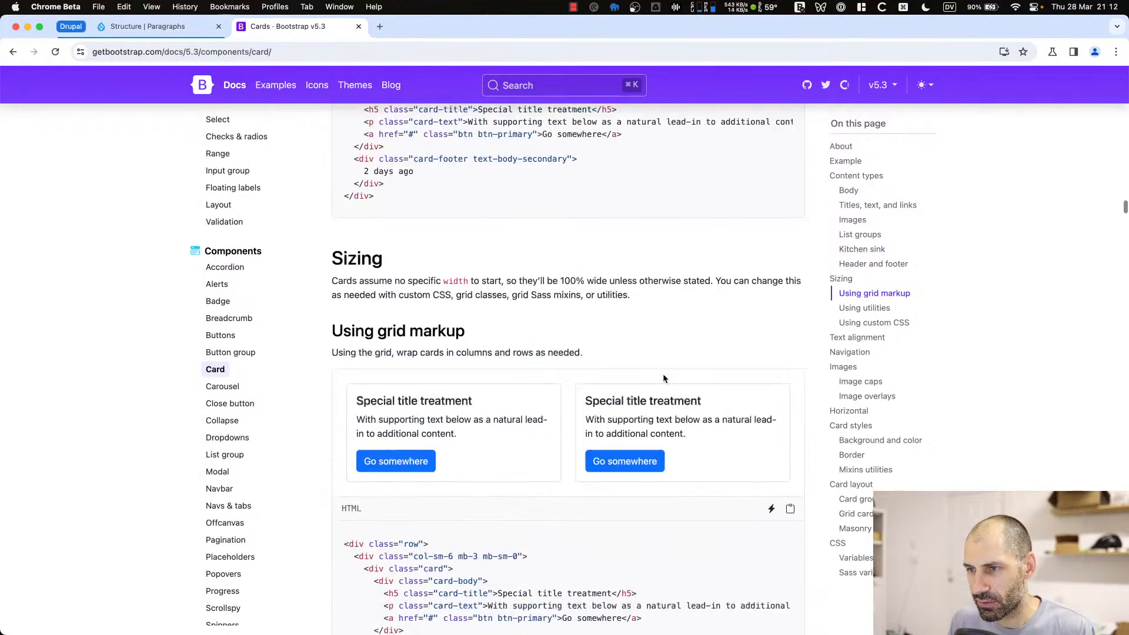
scroll(663, 379, "down", 20)
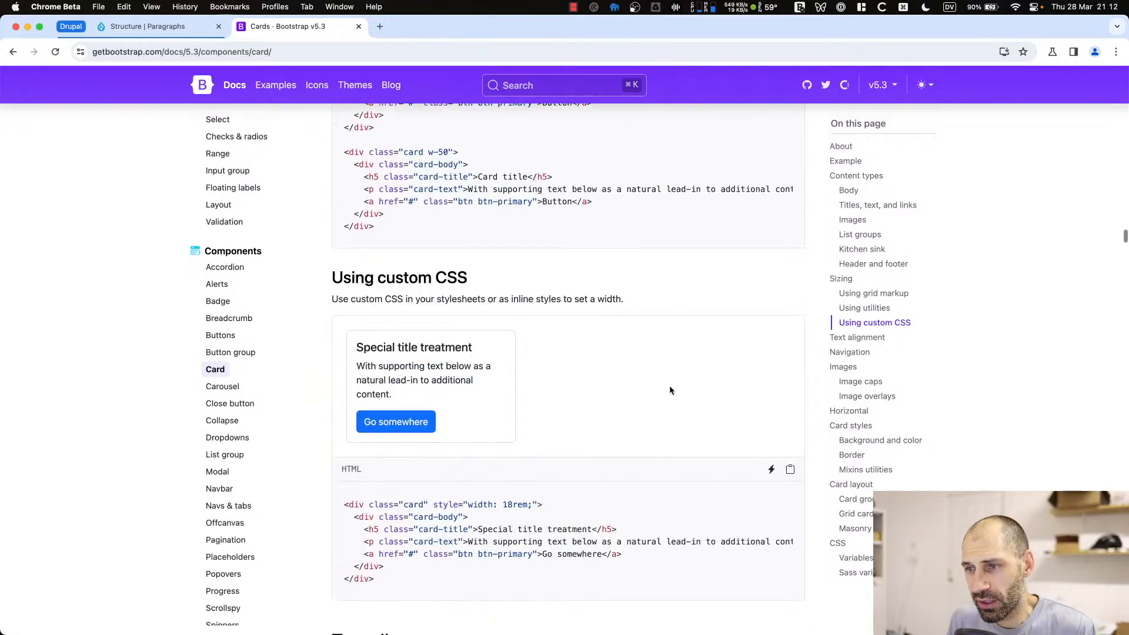
scroll(670, 392, "down", 20)
scroll(670, 392, "up", 12)
scroll(668, 389, "up", 20)
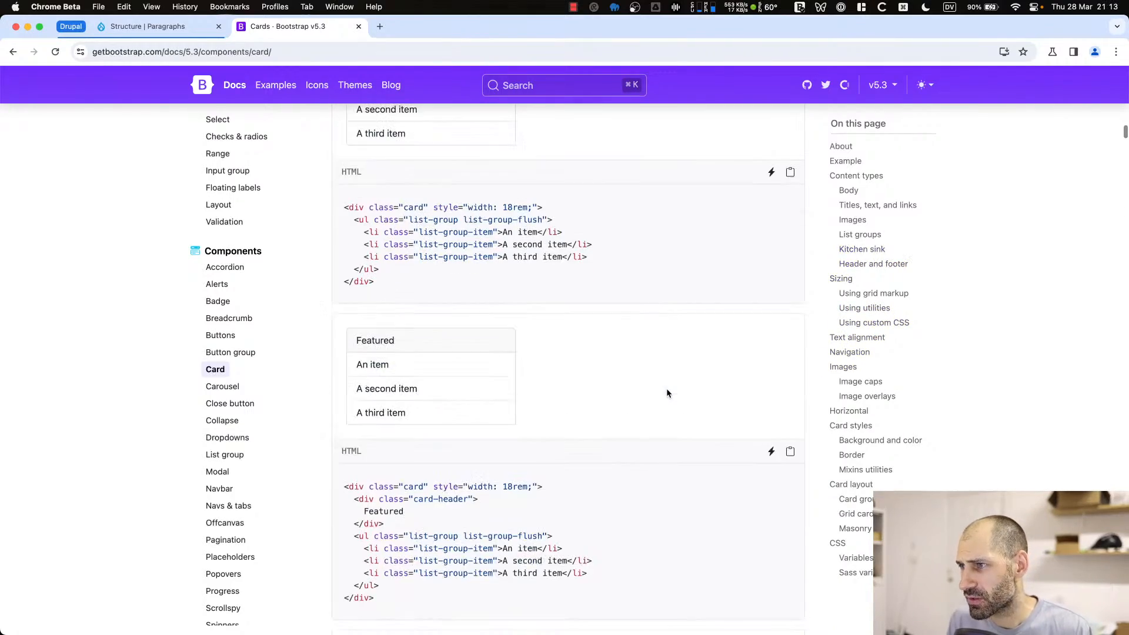
left_click(848, 191)
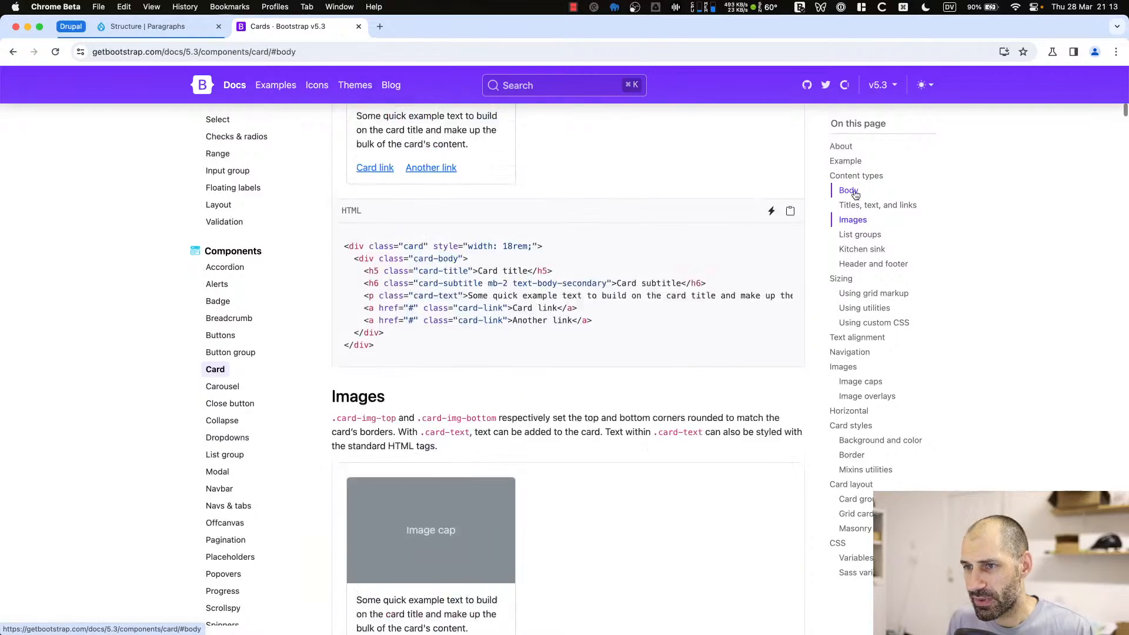
scroll(473, 422, "down", 15)
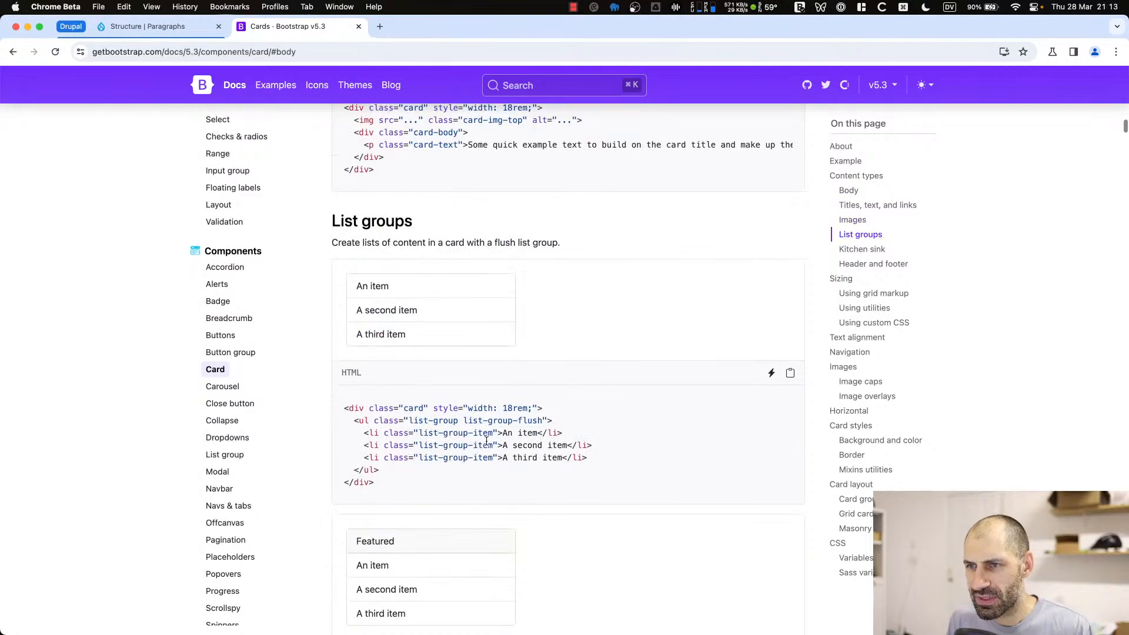
scroll(487, 444, "up", 15)
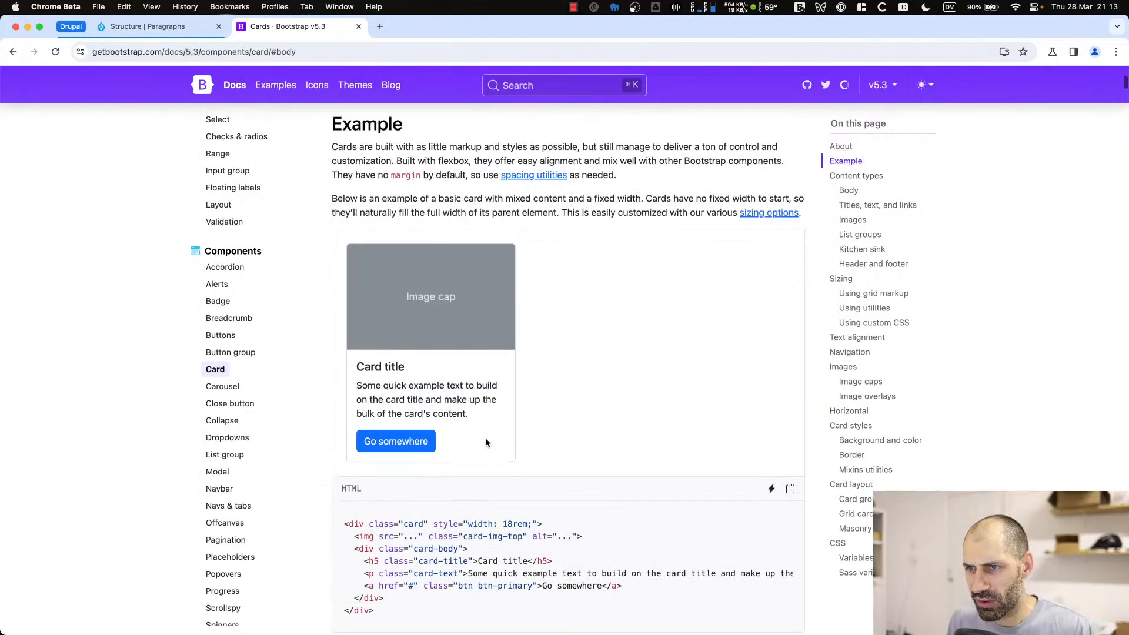
Compare the basic card's title, text and button with the HTML markup shown for it
left_click_drag(356, 367, 411, 369)
triple_click(421, 393)
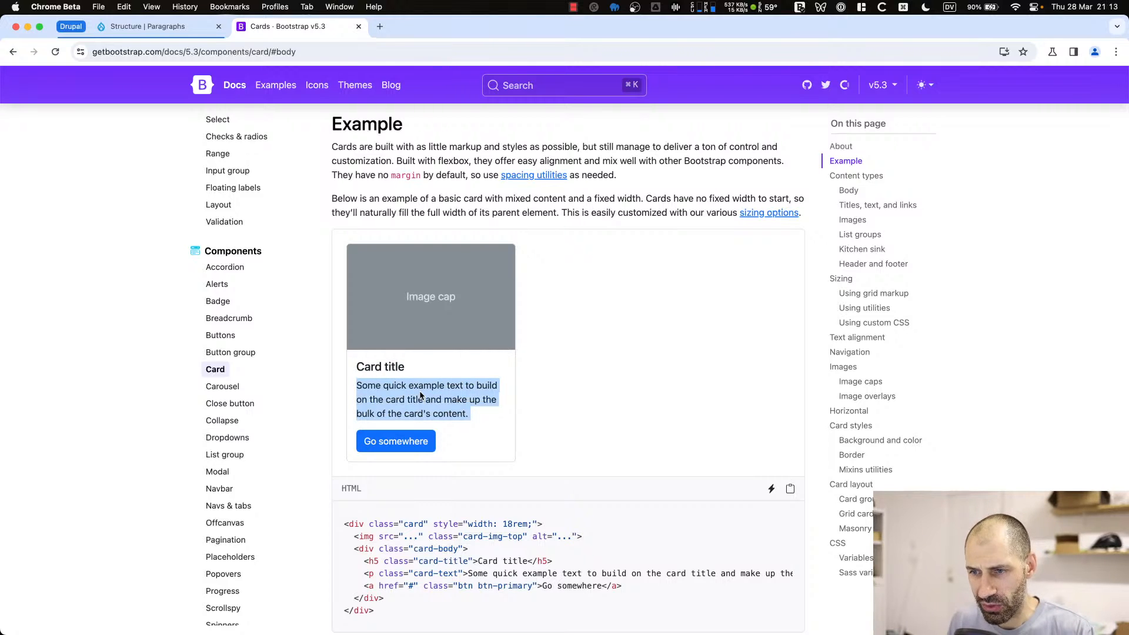
triple_click(464, 395)
scroll(493, 339, "down", 3)
left_click(492, 327)
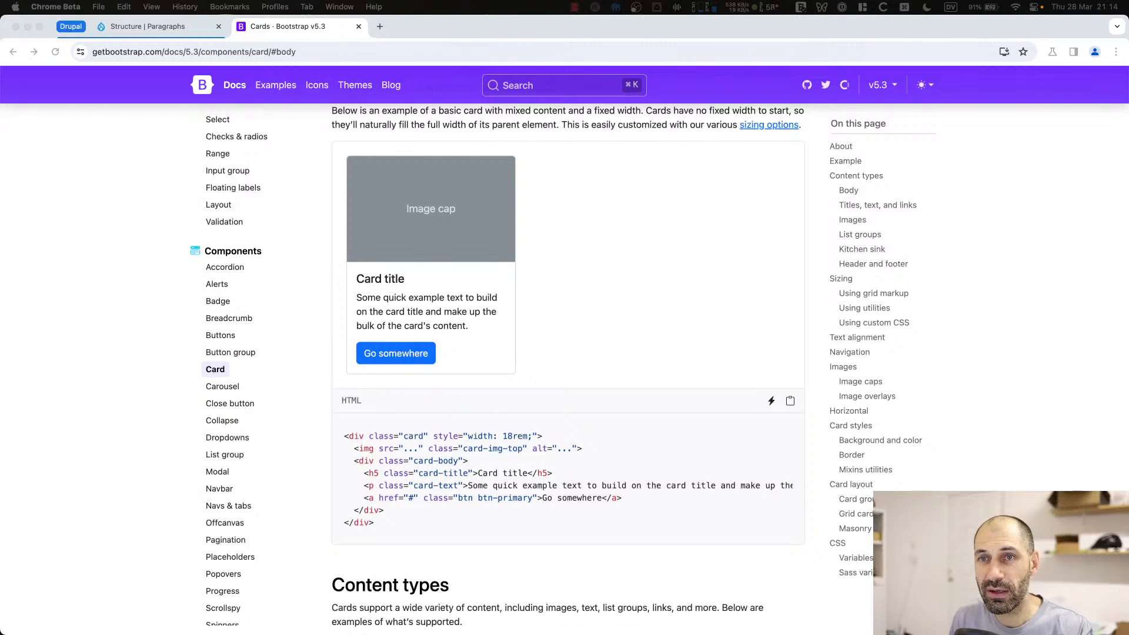
Return to the Drupal site's Structure page and open its Paragraph types
left_click(150, 27)
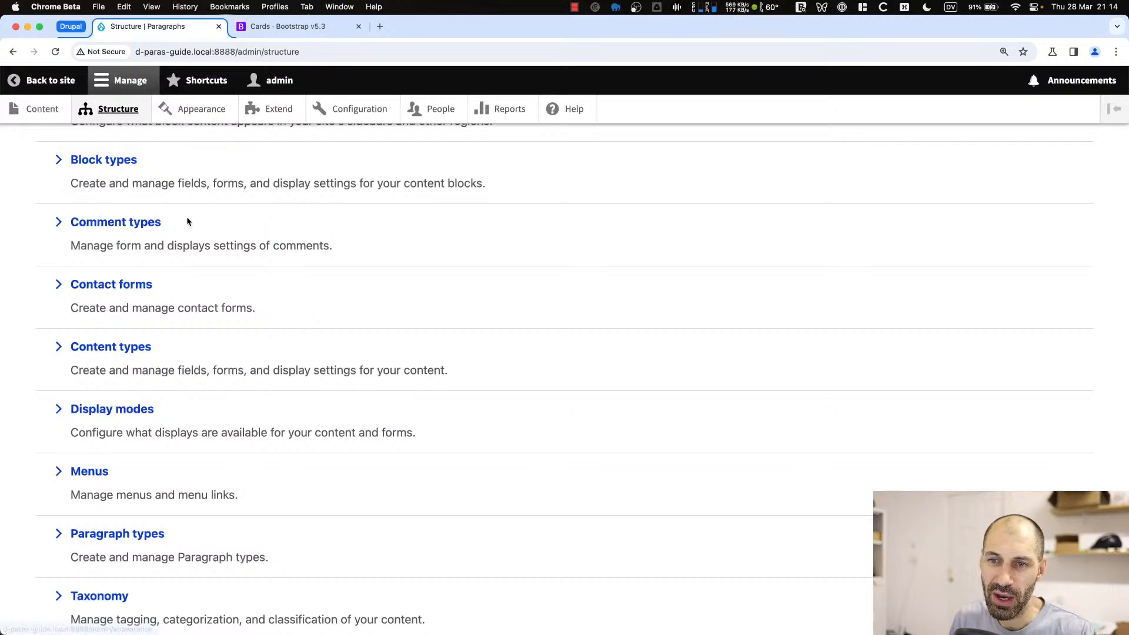
scroll(177, 400, "down", 3)
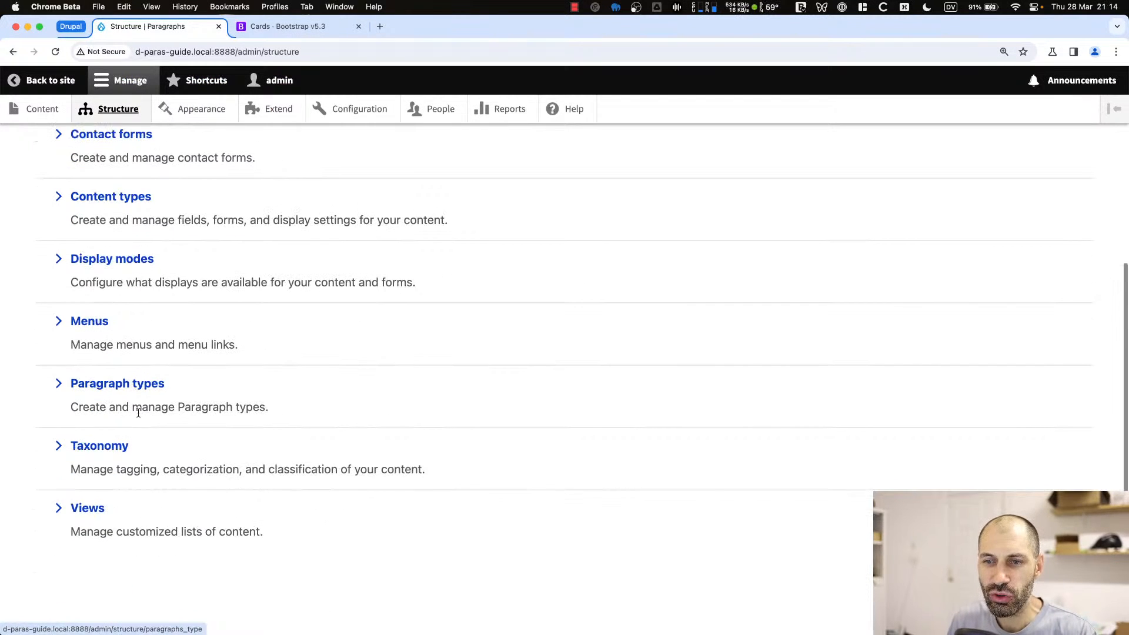
left_click(131, 385)
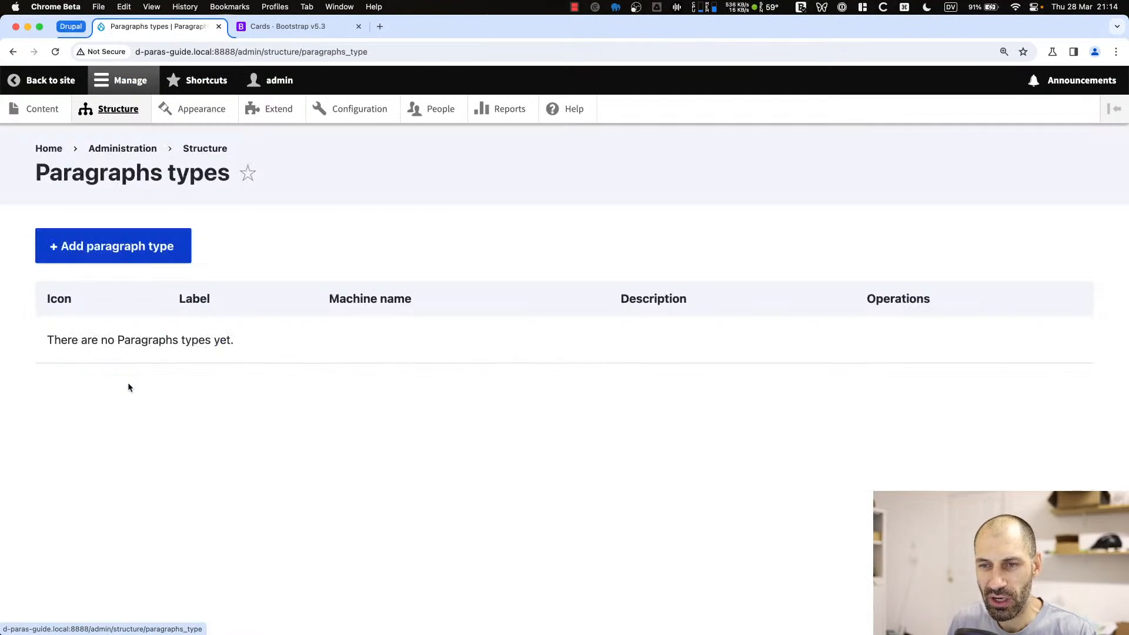
Create a paragraph type labelled "Card item" with the description "Bootstrap Card" and save it to manage its fields
left_click(176, 254)
left_click(138, 267)
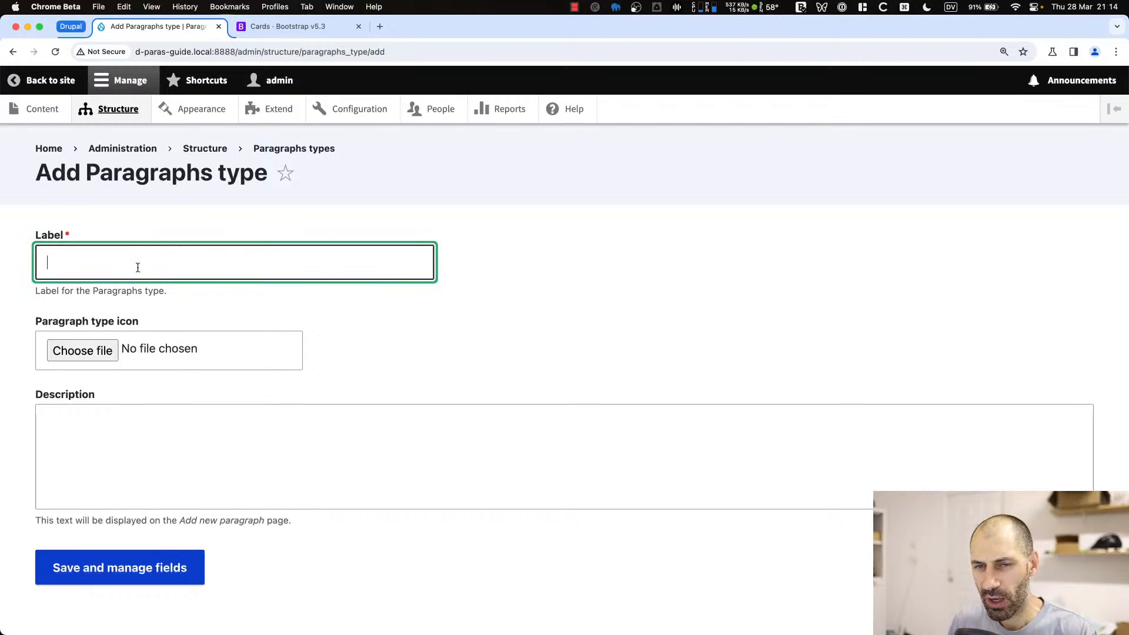
type("Car")
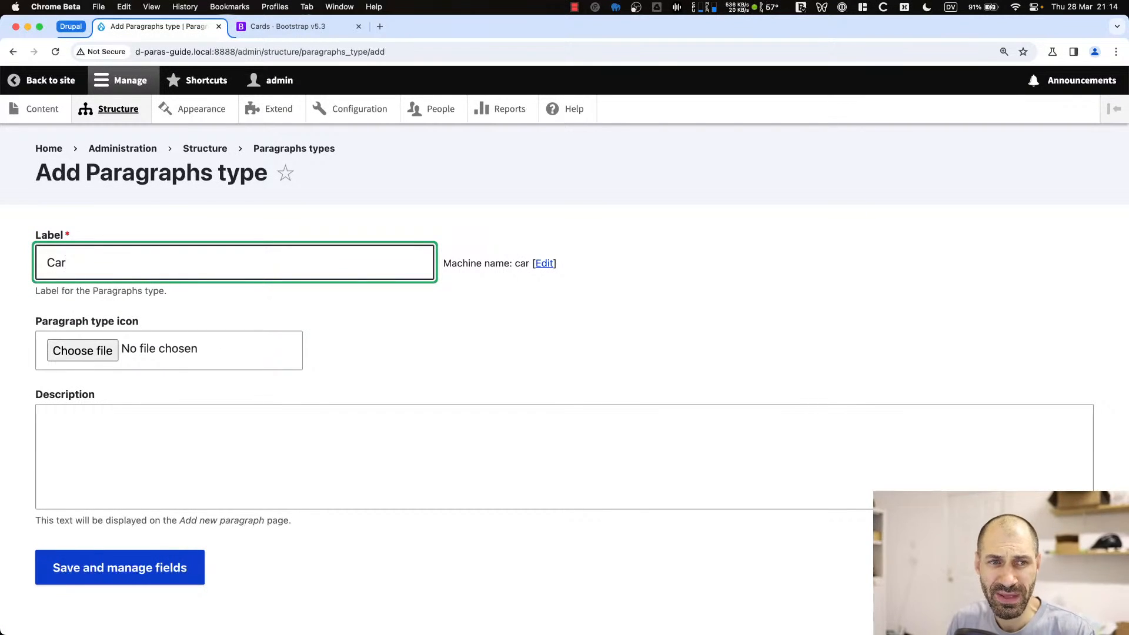
type("d item")
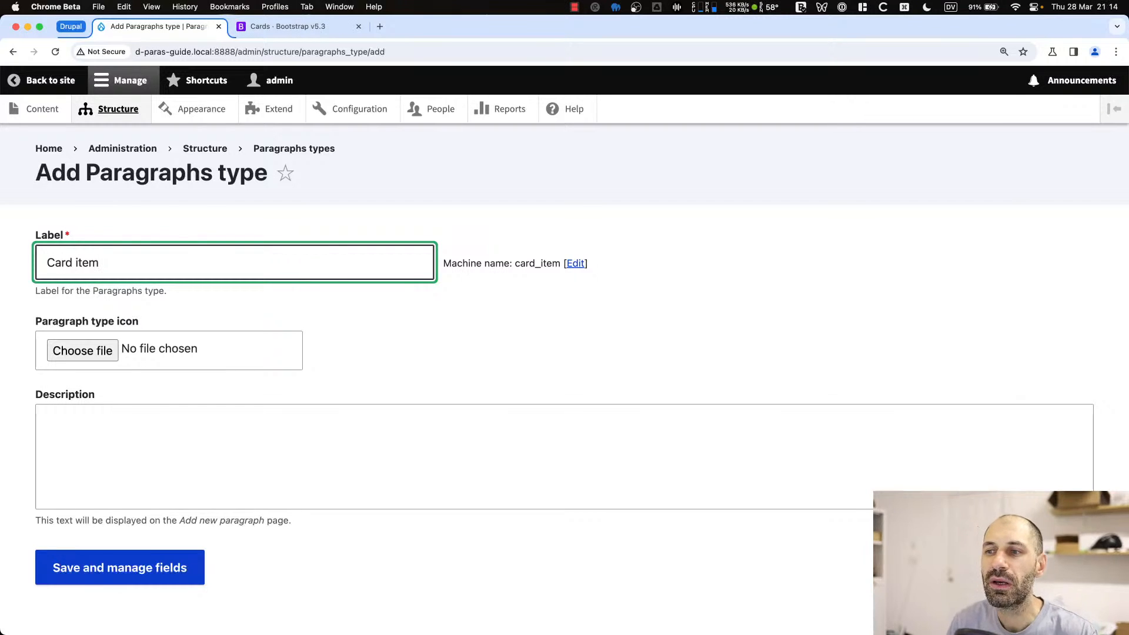
scroll(251, 461, "down", 1)
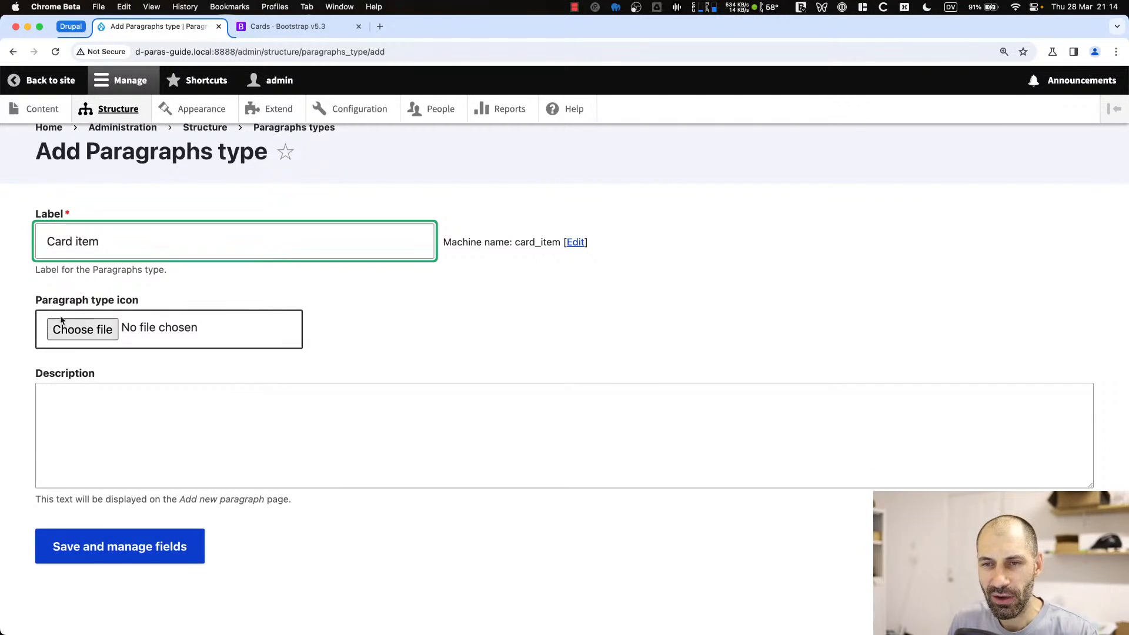
left_click(94, 424)
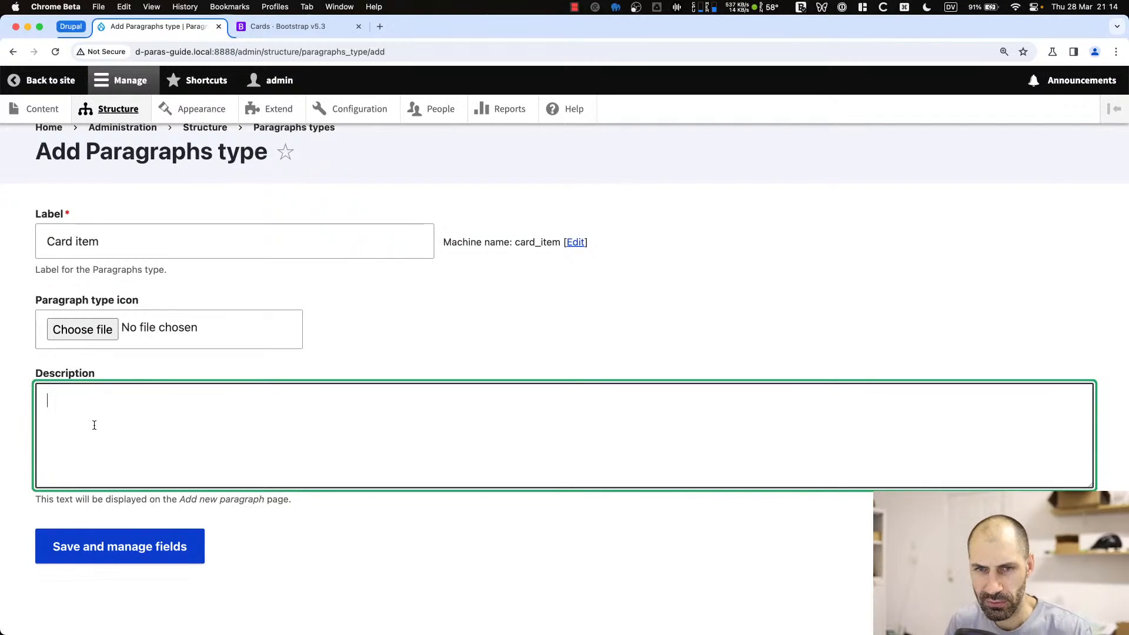
type("Bootstr")
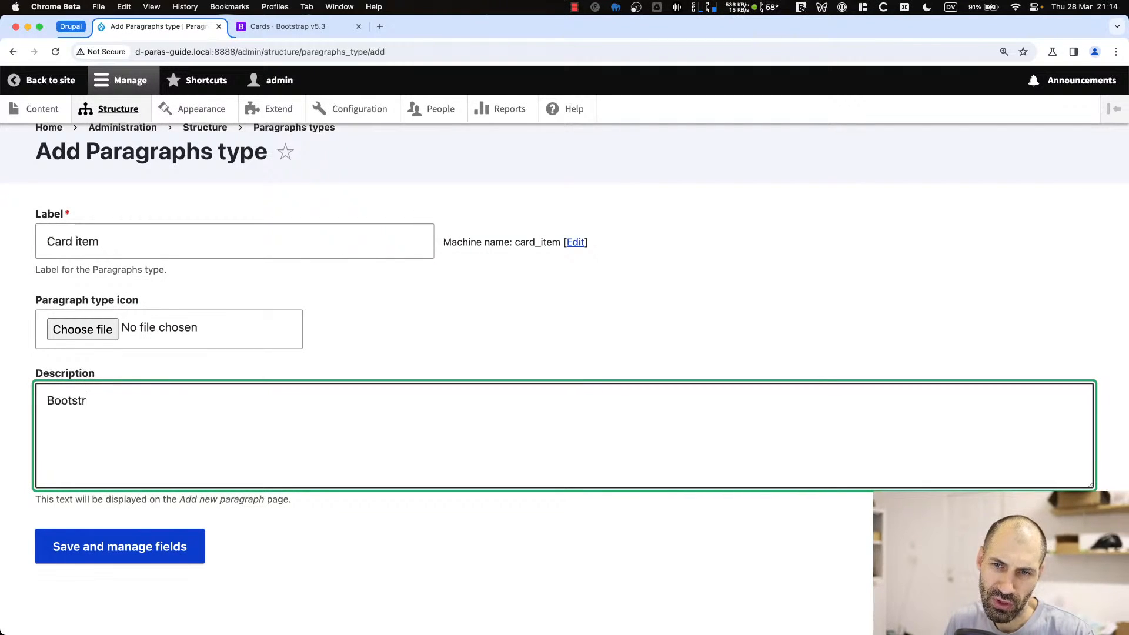
type("ap Card")
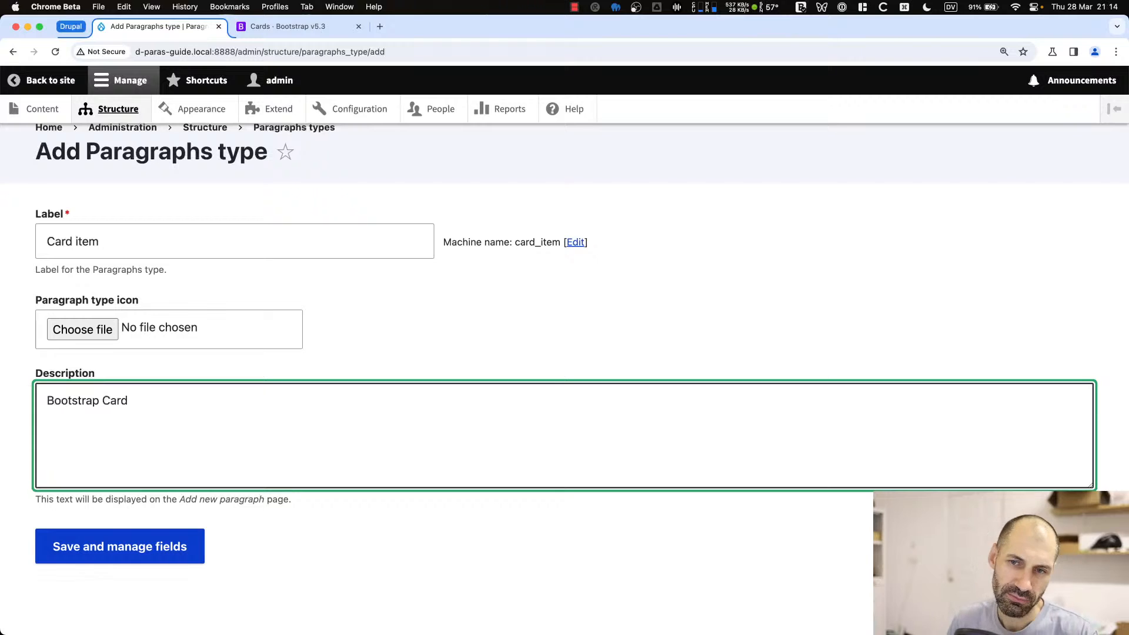
left_click(103, 544)
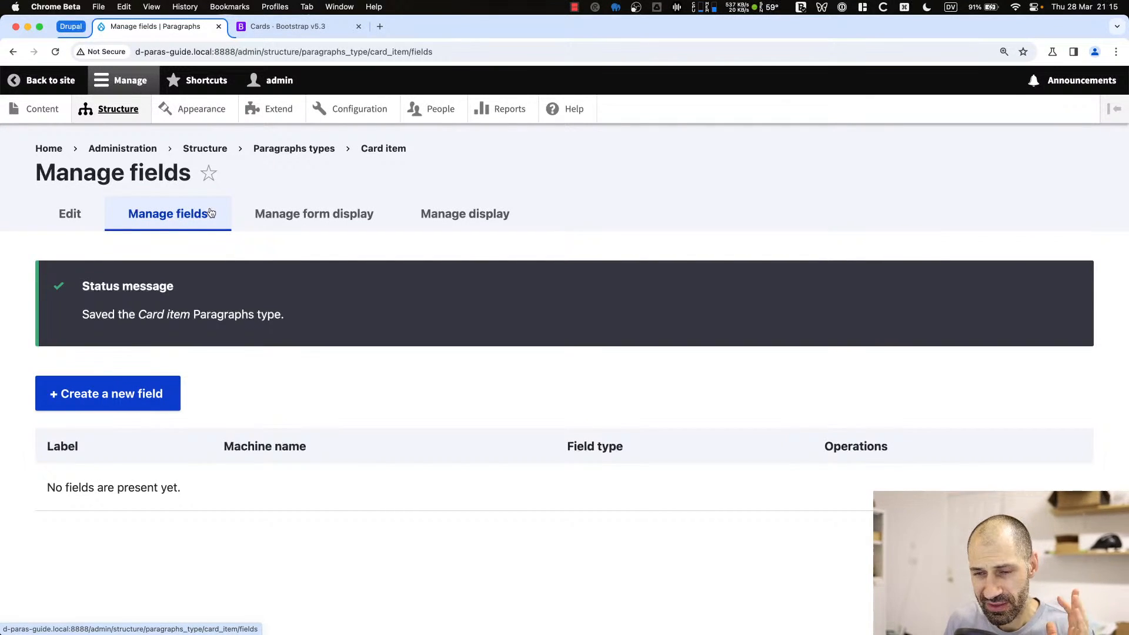
Add a field labelled "Title" to the Card item type, using Plain text with the Text (plain) option
left_click(116, 393)
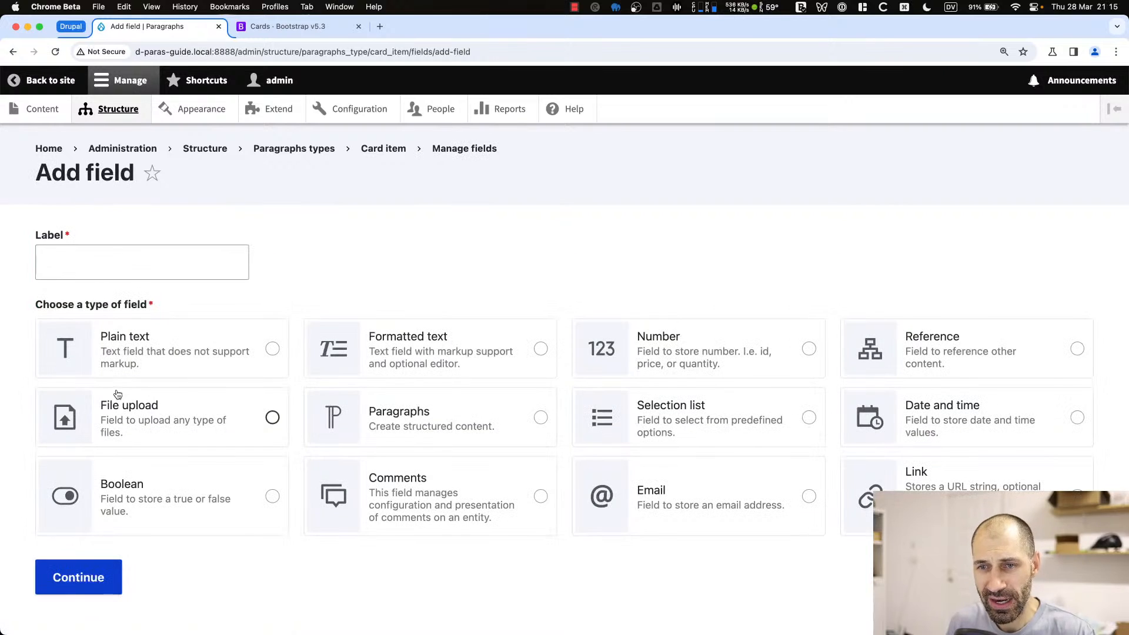
left_click(101, 261)
type("Title")
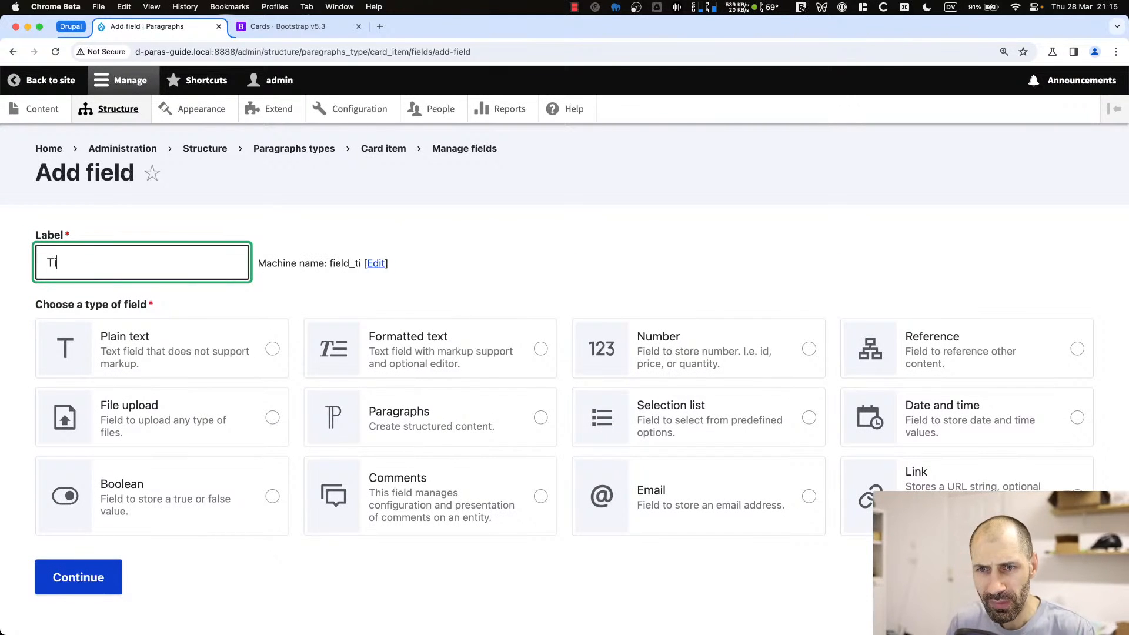
scroll(210, 353, "down", 1)
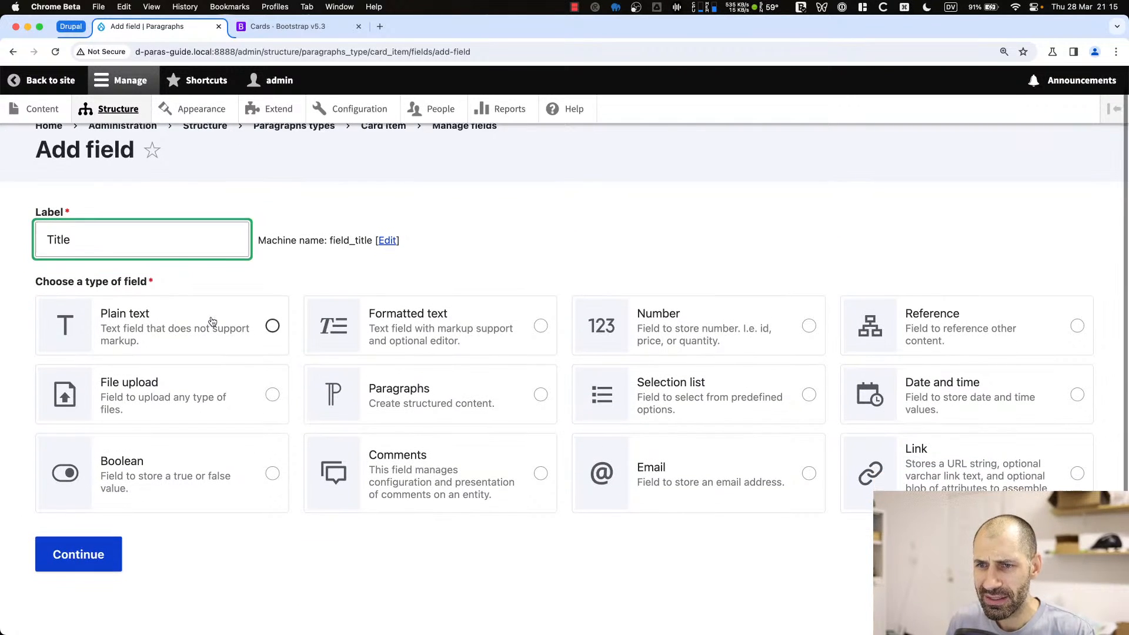
left_click(103, 323)
scroll(177, 322, "down", 4)
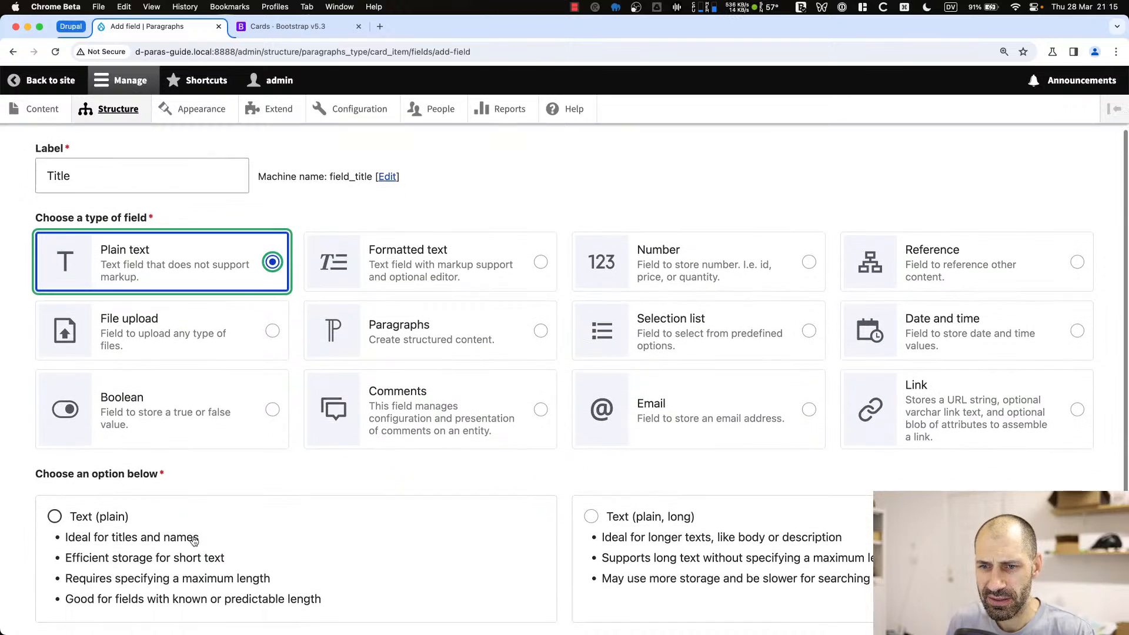
left_click(89, 467)
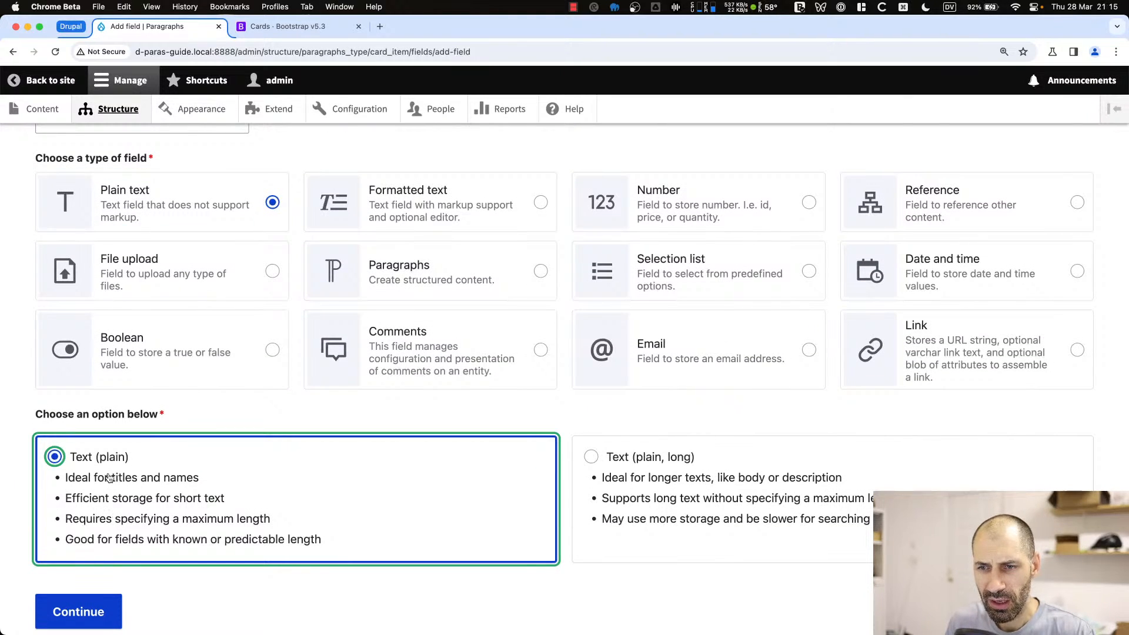
left_click(94, 613)
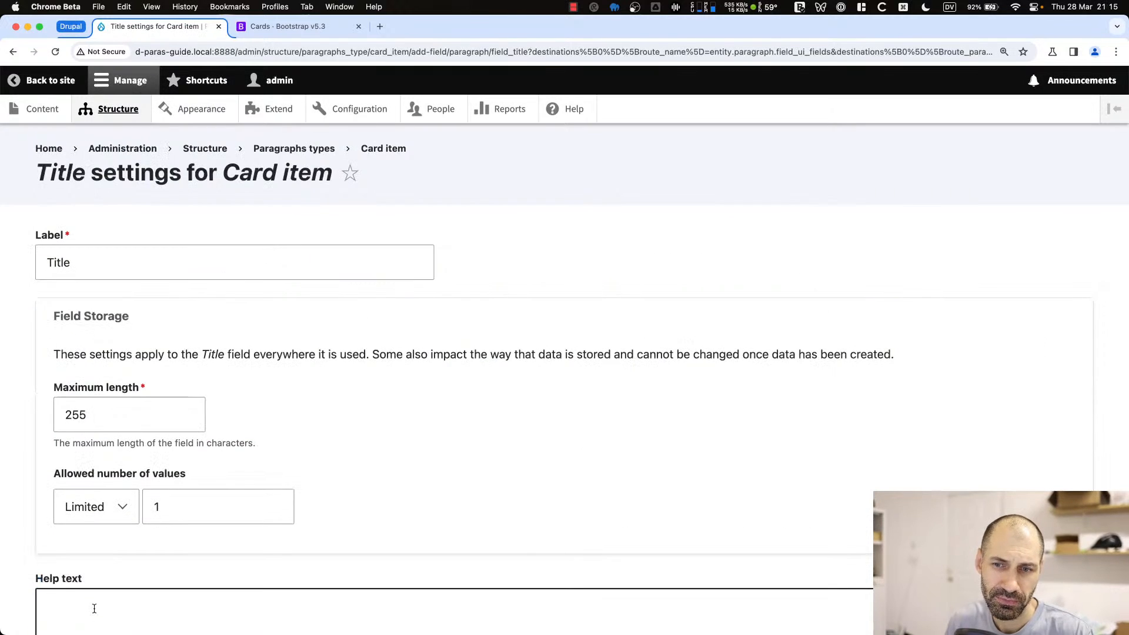
Review the Title field's settings and save them with the default values
scroll(122, 426, "down", 5)
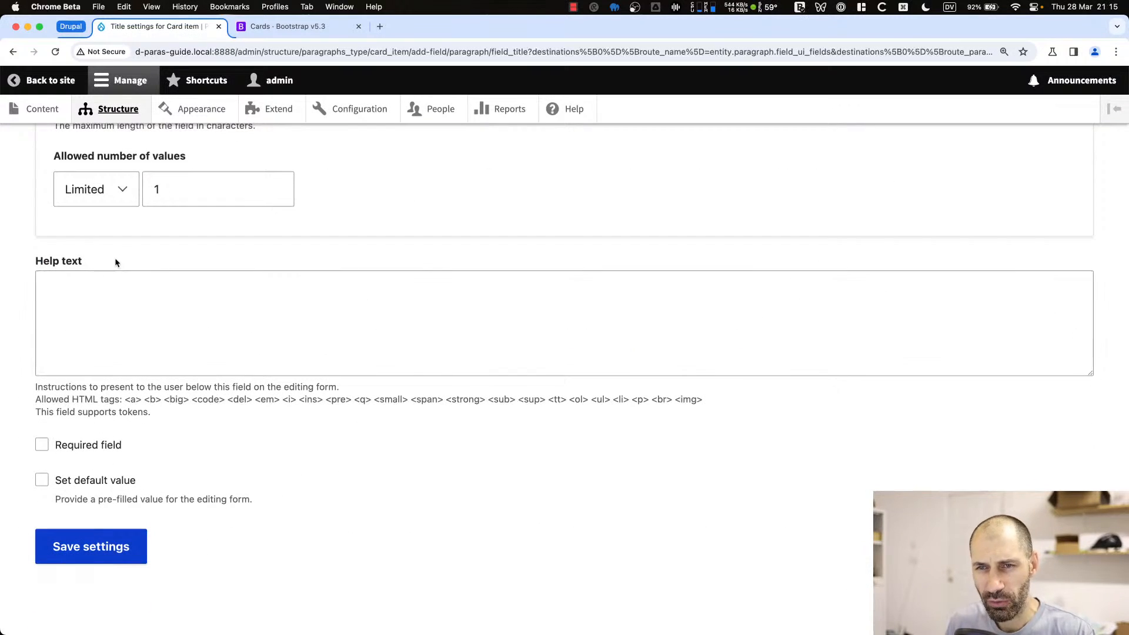
left_click(123, 361)
left_click(120, 555)
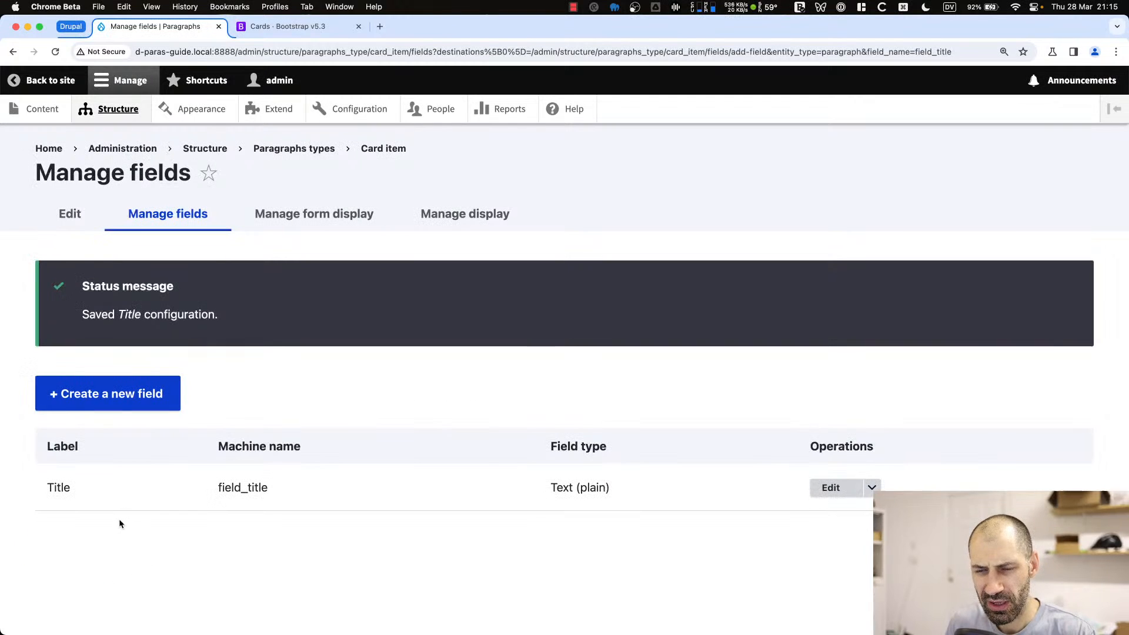
Start a new Card item field labelled "Description", compare the Plain text and Formatted text options, and choose Plain text
left_click(156, 395)
left_click(147, 270)
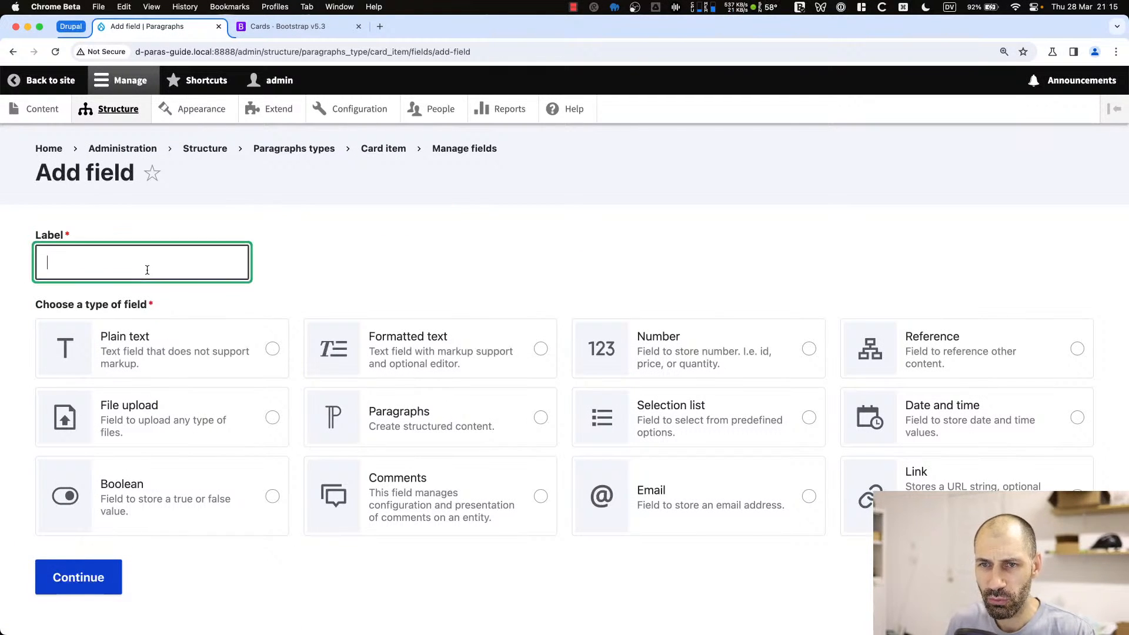
type("Description")
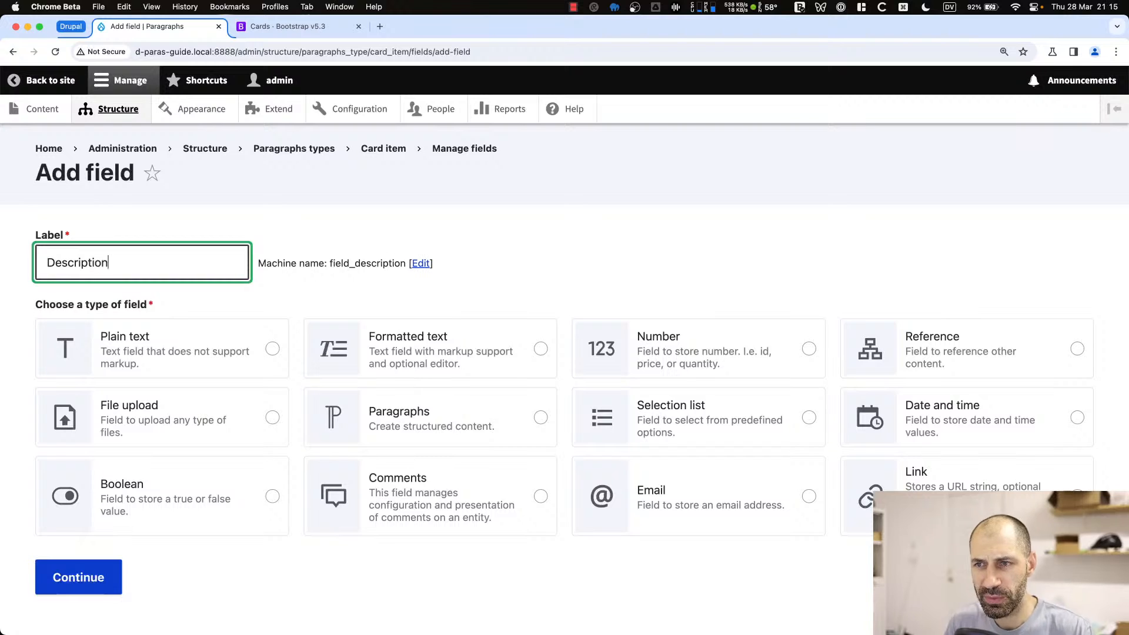
scroll(146, 285, "down", 1)
left_click(209, 336)
scroll(209, 338, "down", 5)
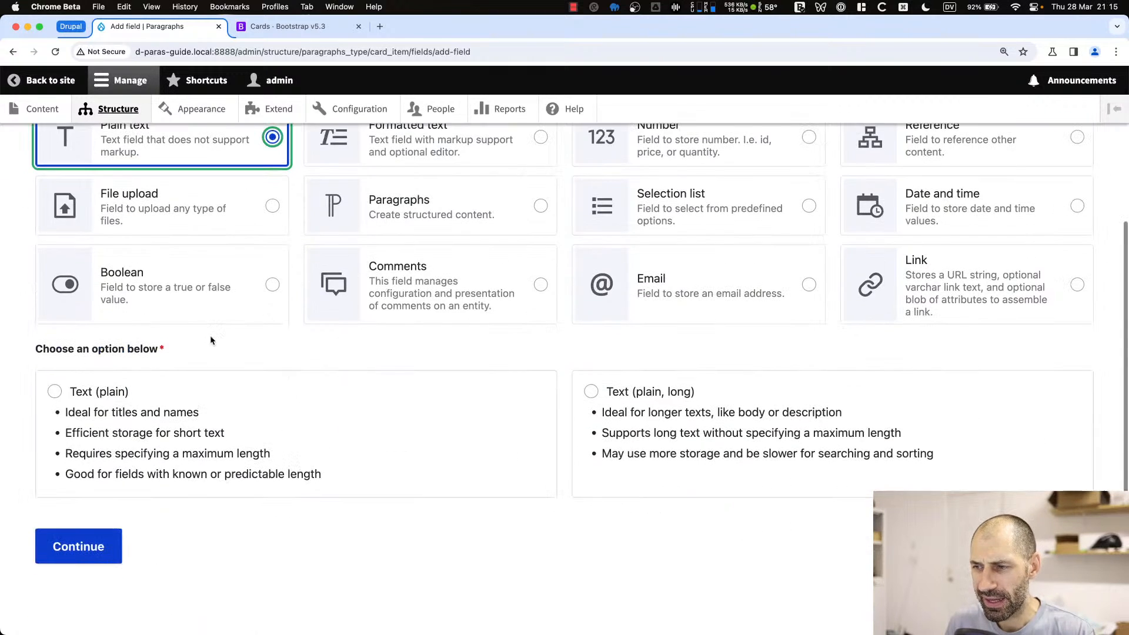
scroll(453, 398, "up", 3)
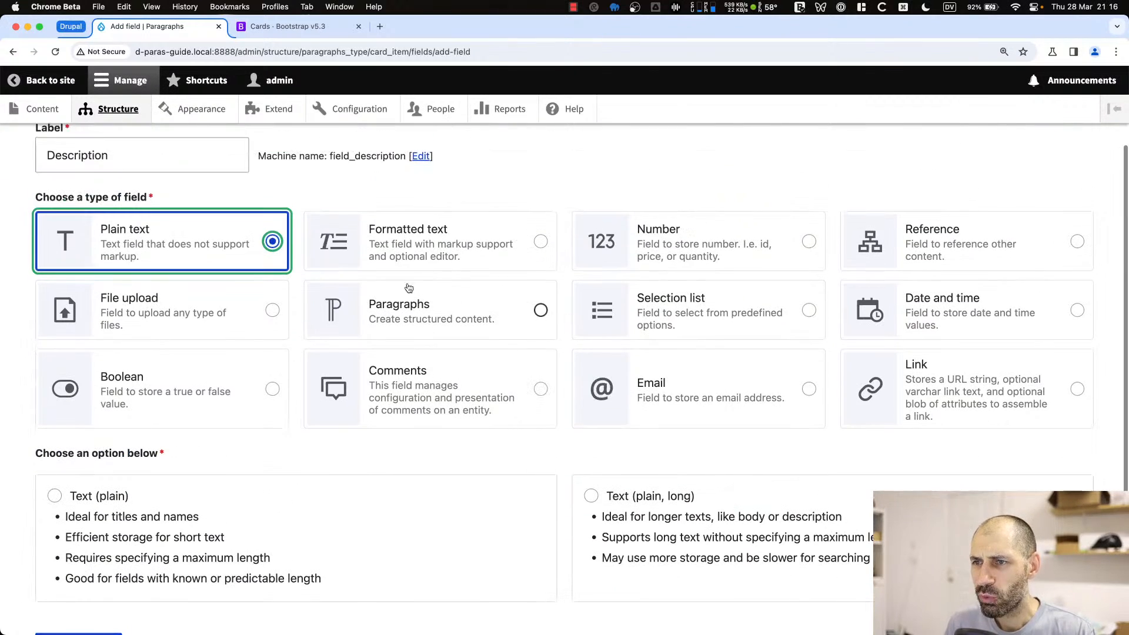
left_click(406, 238)
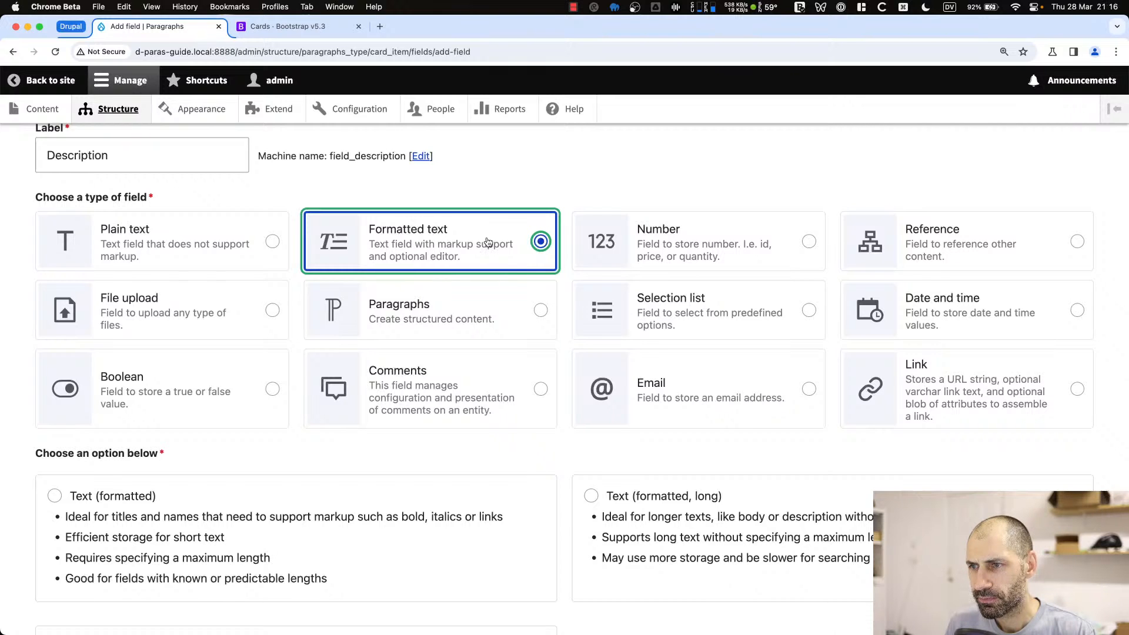
scroll(503, 258, "down", 6)
scroll(479, 223, "up", 6)
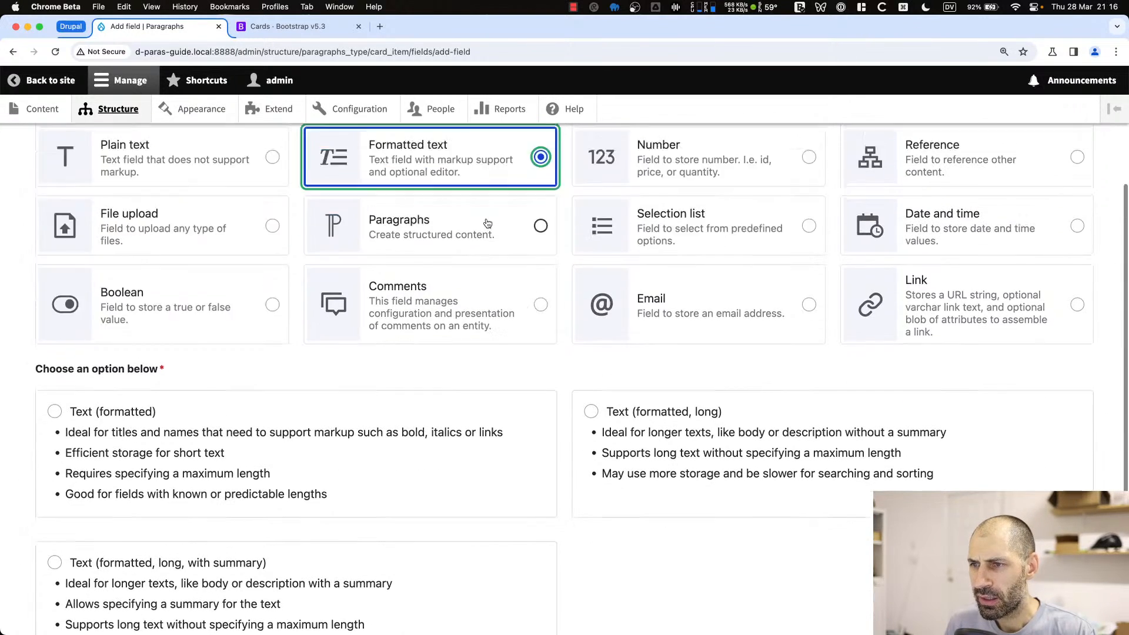
left_click(159, 251)
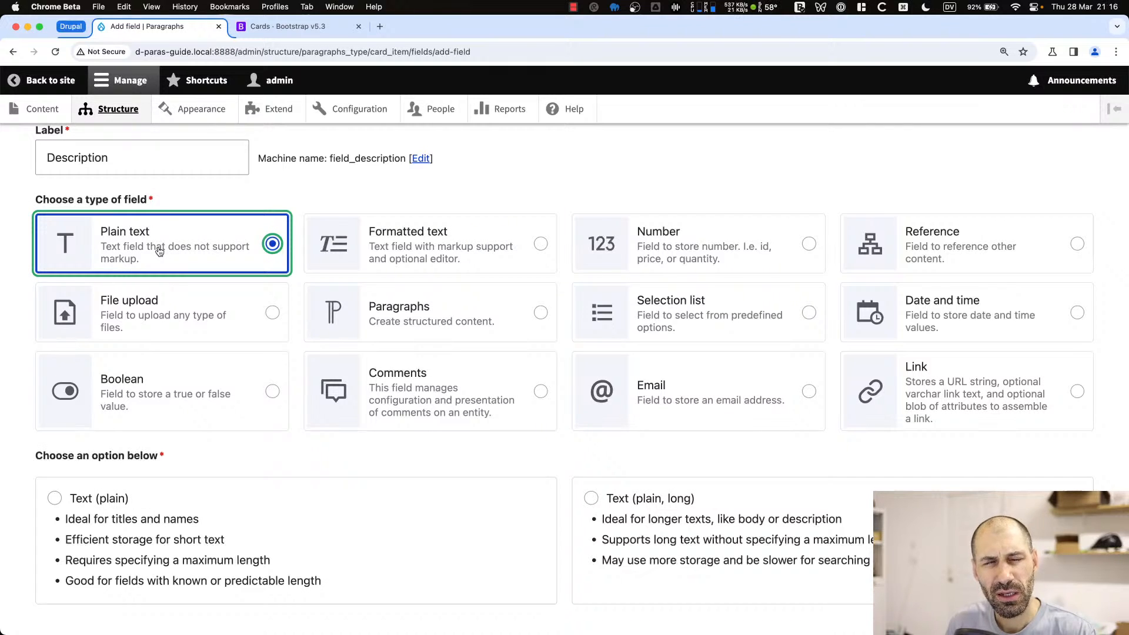
Examine the description text in Bootstrap's example card and its paragraph markup in the HTML code
left_click(281, 26)
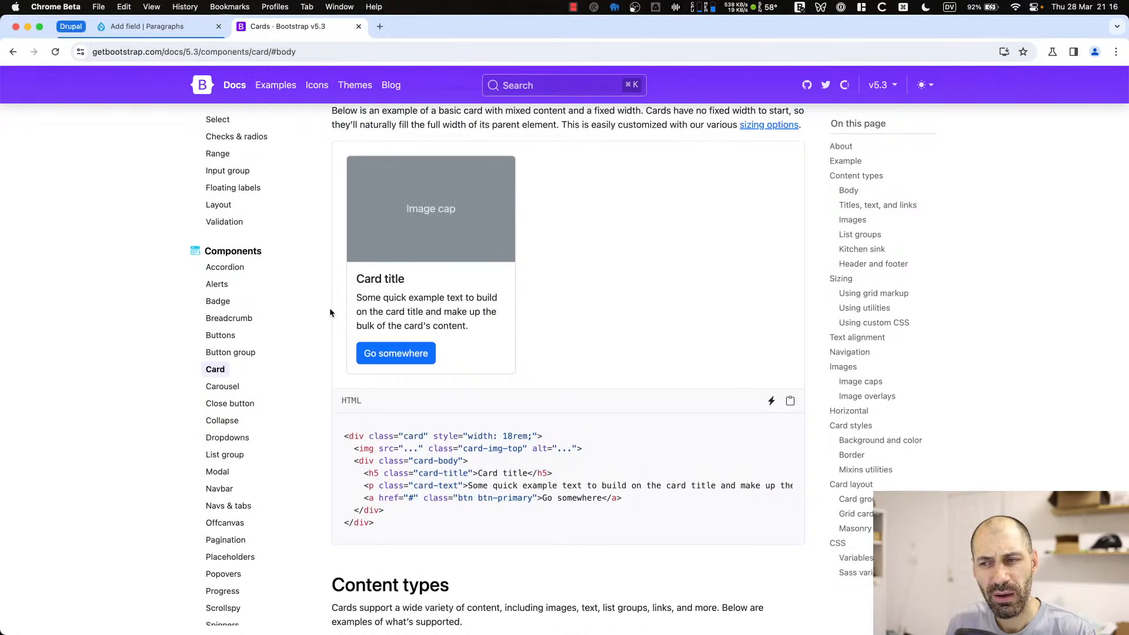
left_click_drag(474, 332, 356, 292)
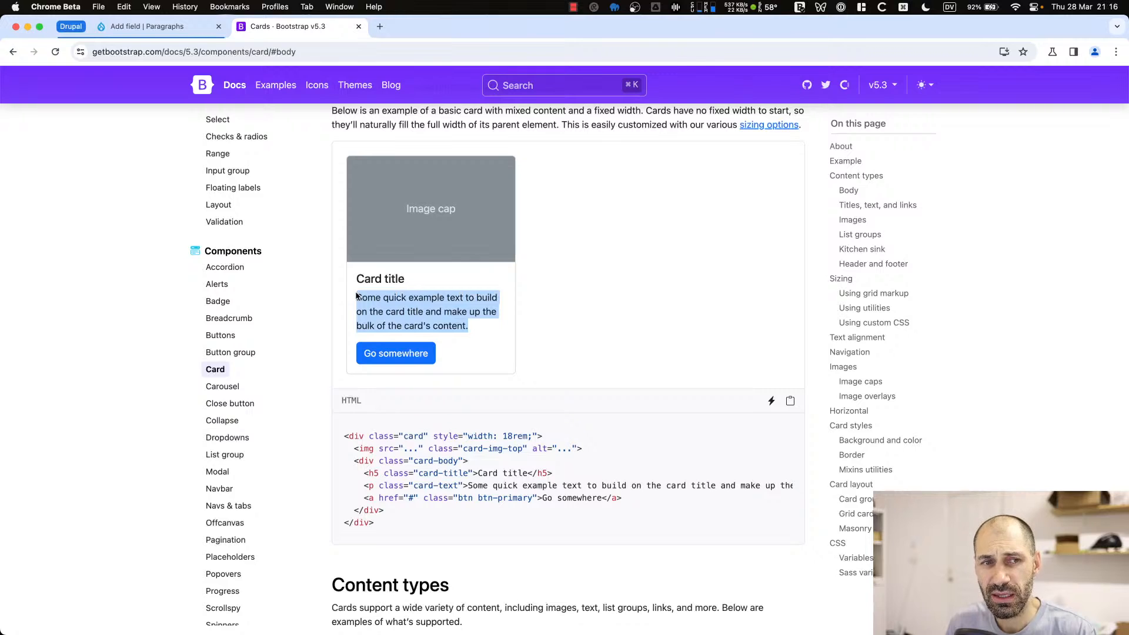
double_click(386, 299)
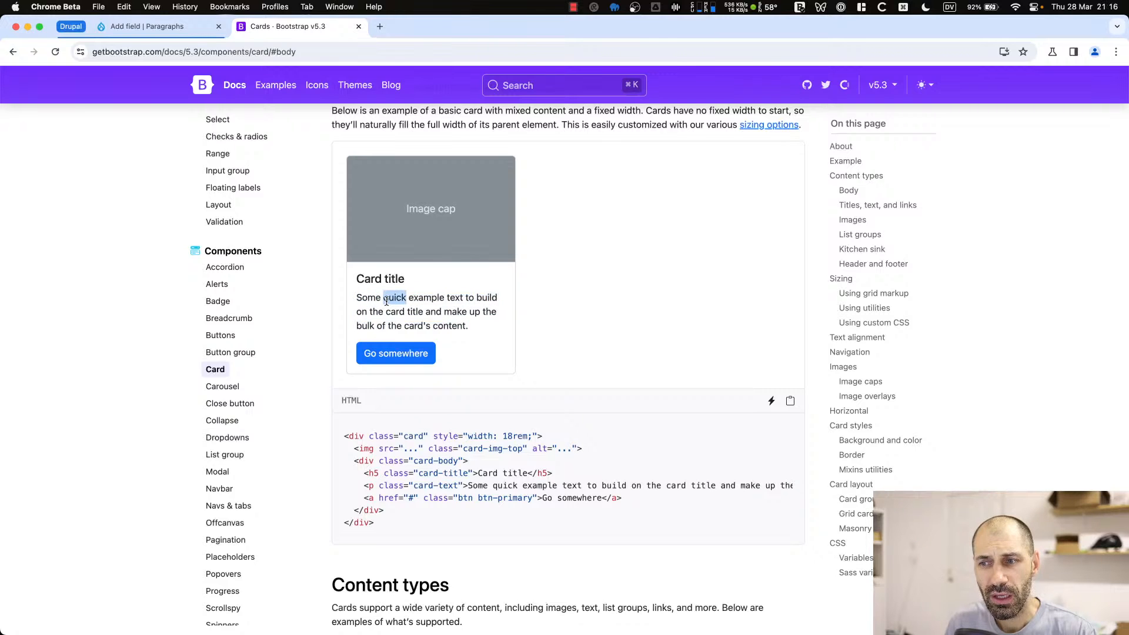
left_click_drag(365, 487, 788, 489)
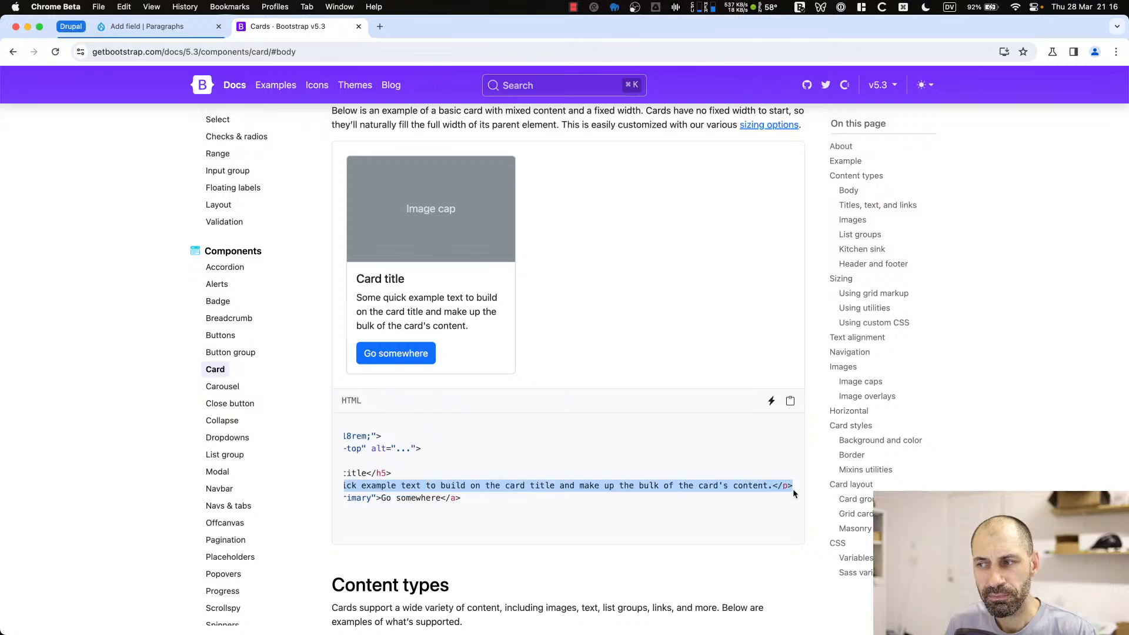
left_click(437, 485)
scroll(436, 485, "up", 1)
left_click_drag(468, 505, 327, 510)
left_click(391, 506)
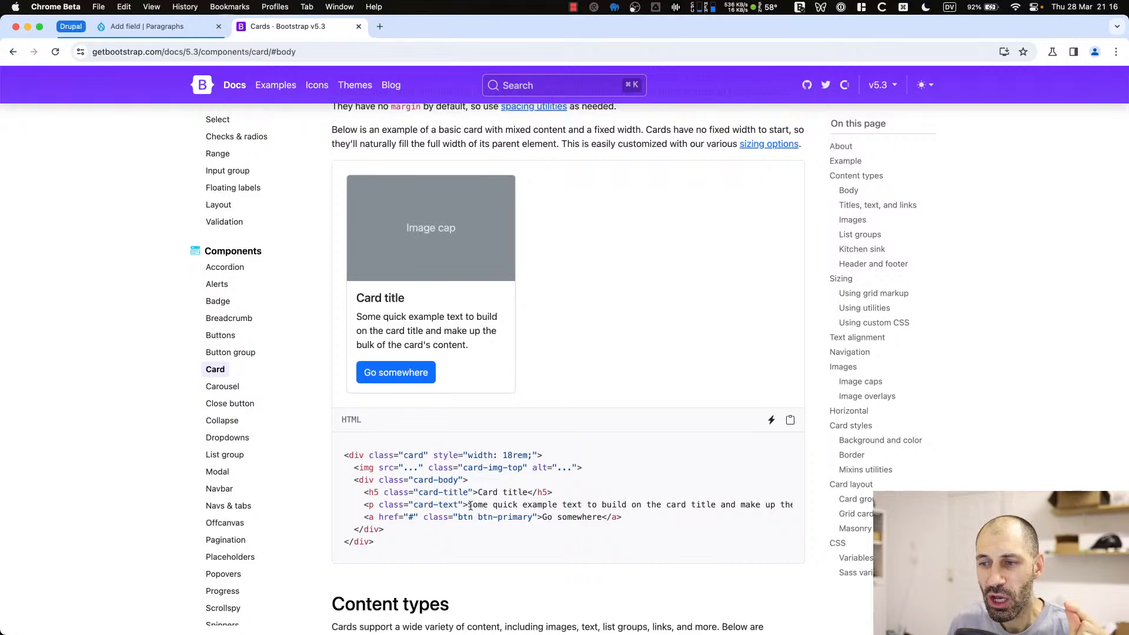
left_click_drag(468, 506, 364, 505)
left_click(379, 504)
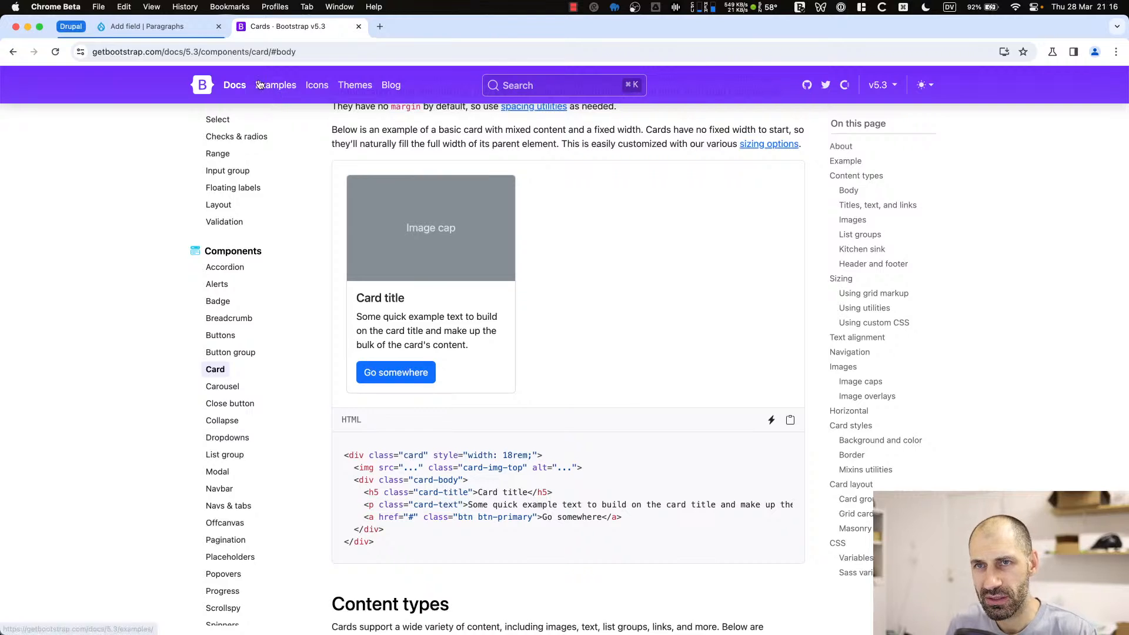
Back in the Drupal site, choose Text (plain, long) for the Description field and save its settings with the default values
left_click(173, 27)
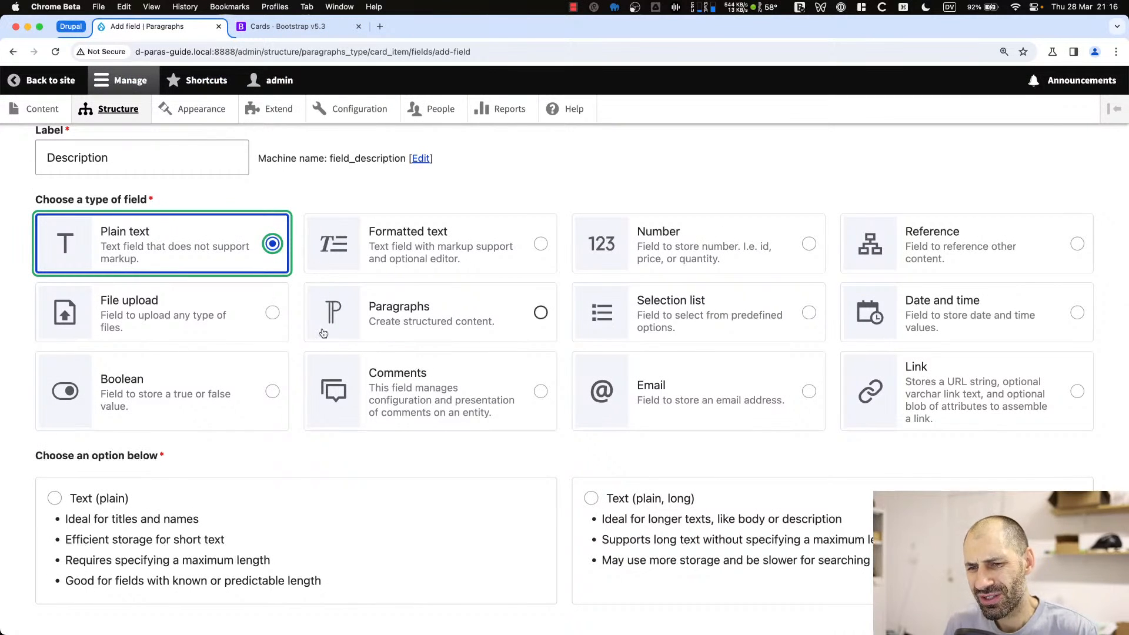
left_click(617, 529)
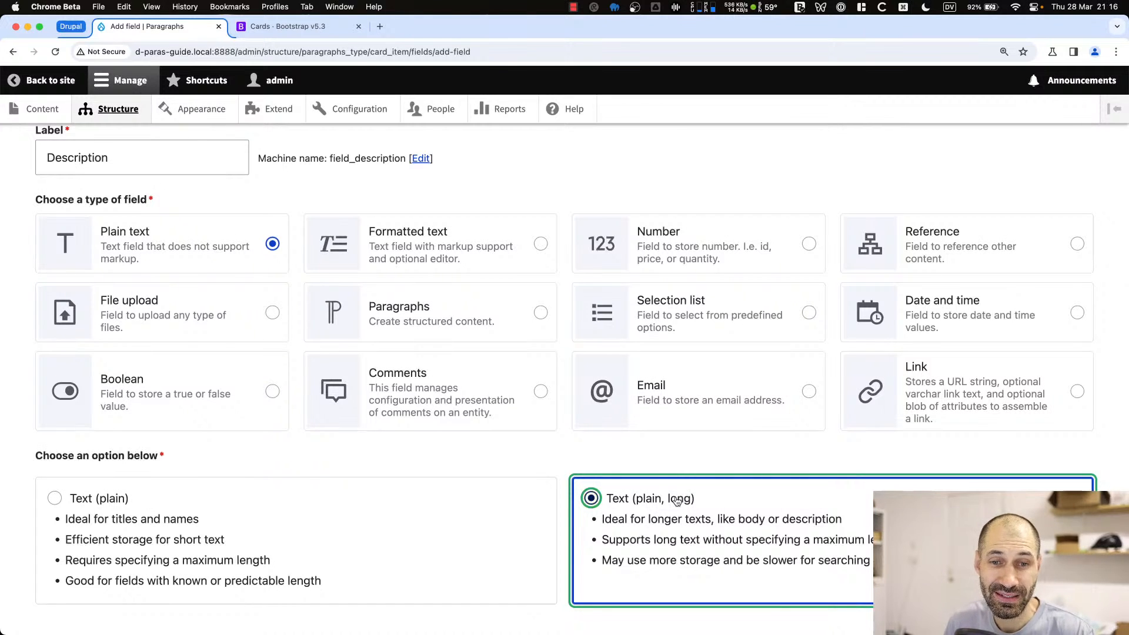
scroll(235, 326, "down", 1)
scroll(235, 325, "down", 2)
left_click(99, 551)
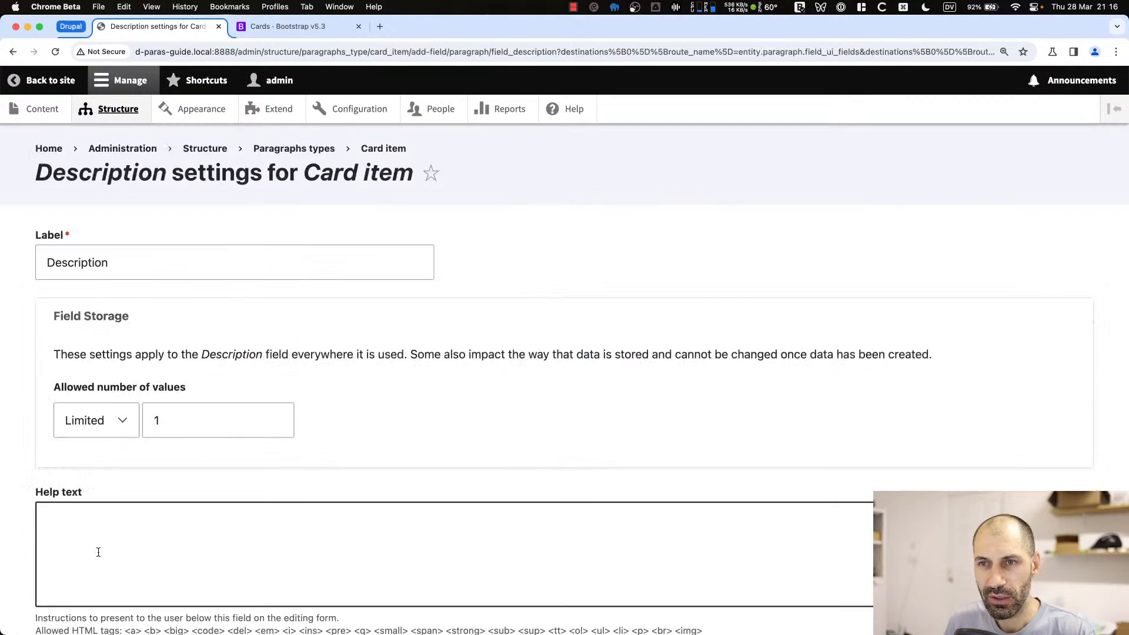
scroll(111, 451, "down", 3)
left_click(103, 535)
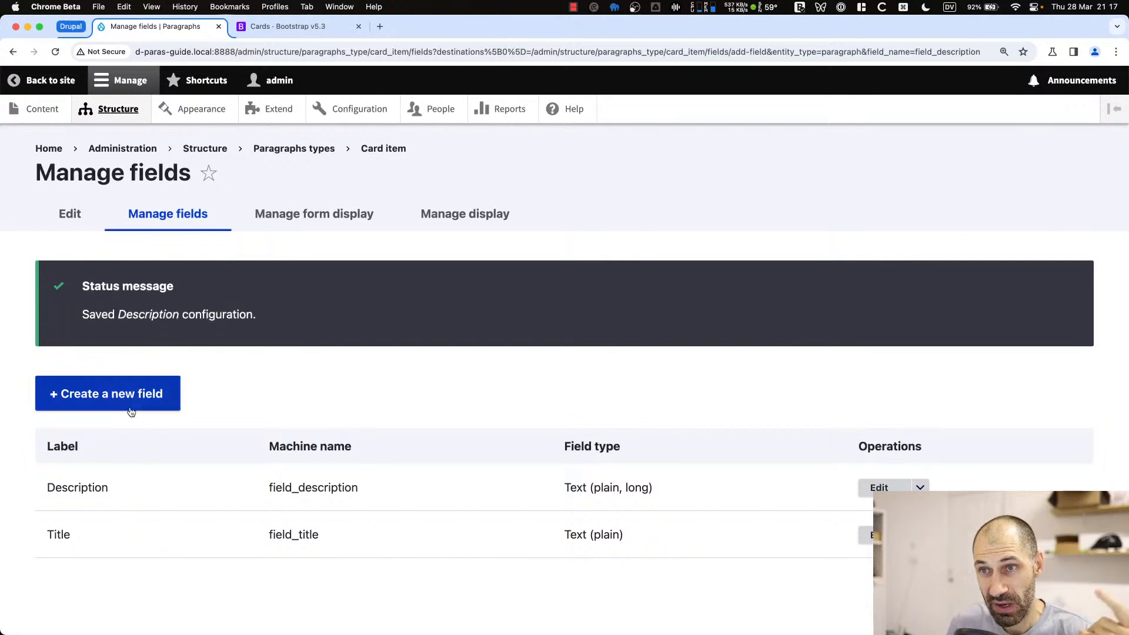
Enable the Media and Media Library modules on a separate Extend page and return to Card item's fields
left_click(278, 107, "super")
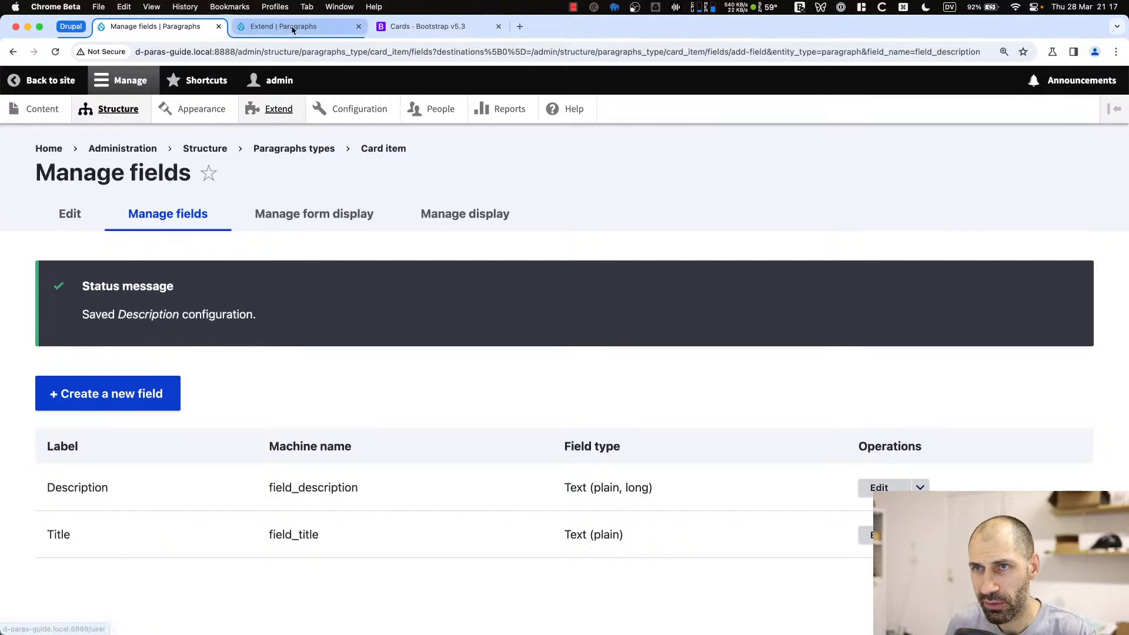
left_click(293, 29)
left_click(181, 522)
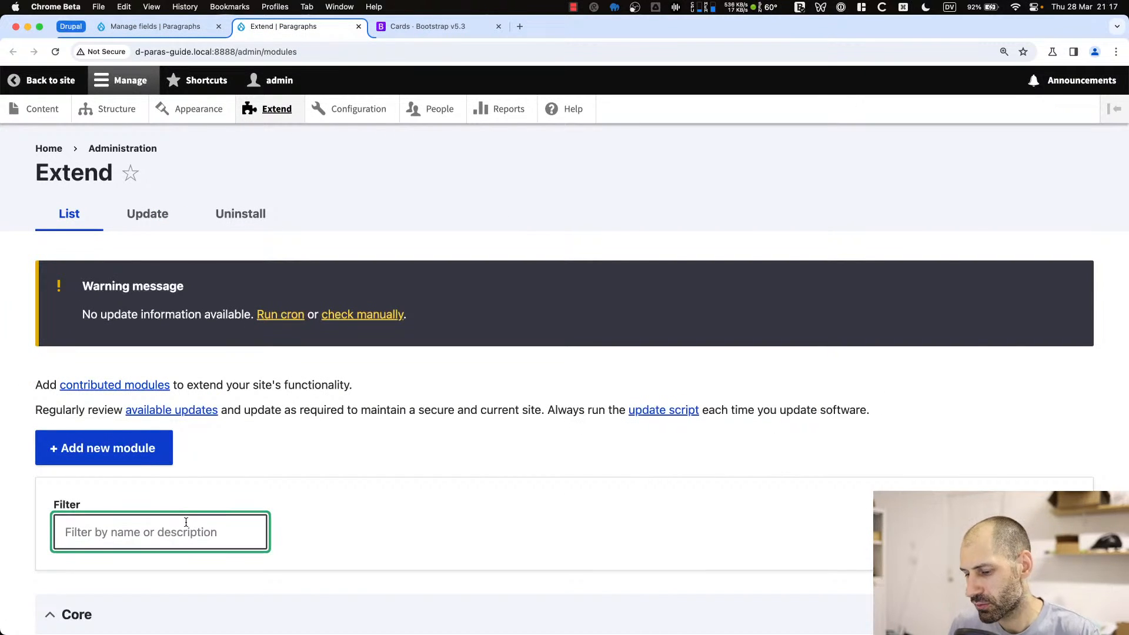
type("media")
scroll(117, 434, "down", 5)
left_click(103, 382)
left_click(101, 346)
left_click(63, 558)
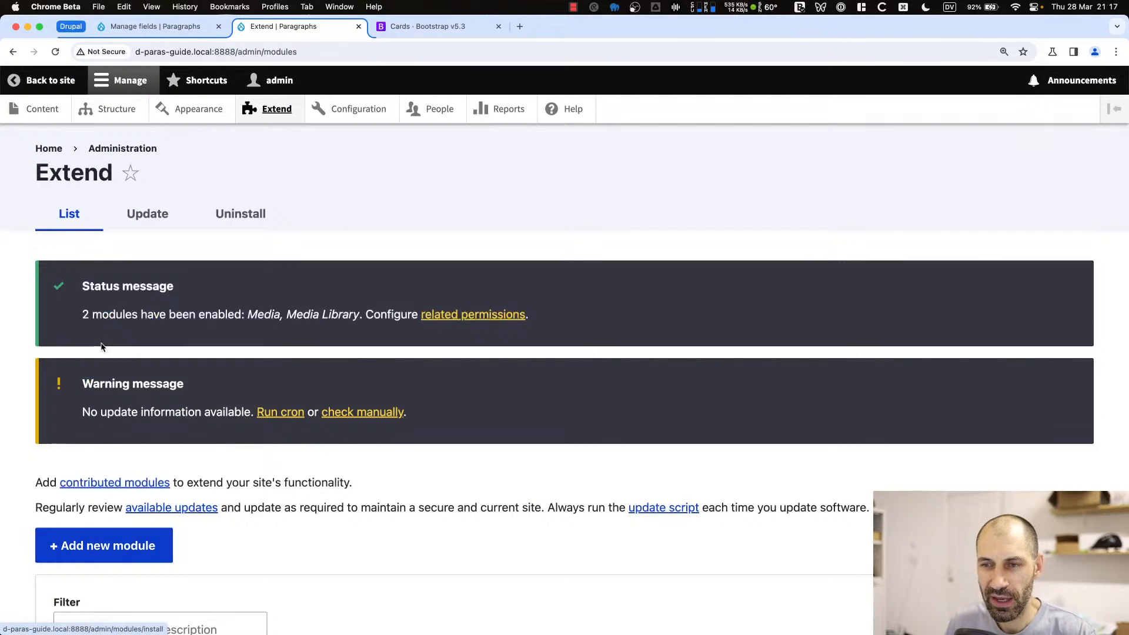
left_click(358, 27)
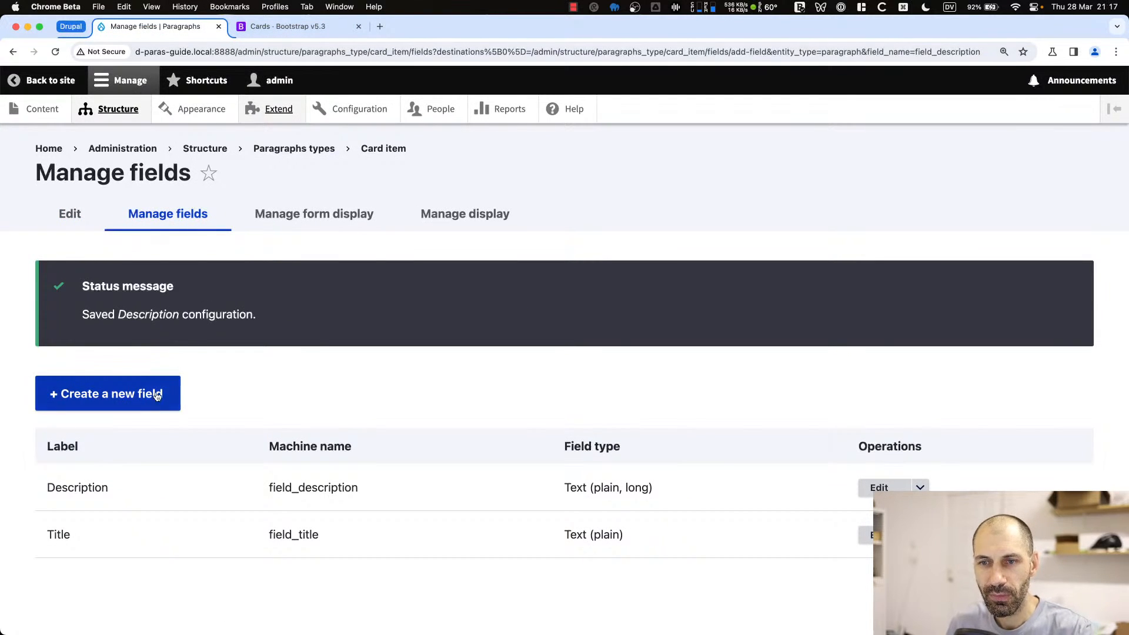
Add a field labelled "Media" to the Card item type, using the Media field type
left_click(111, 395)
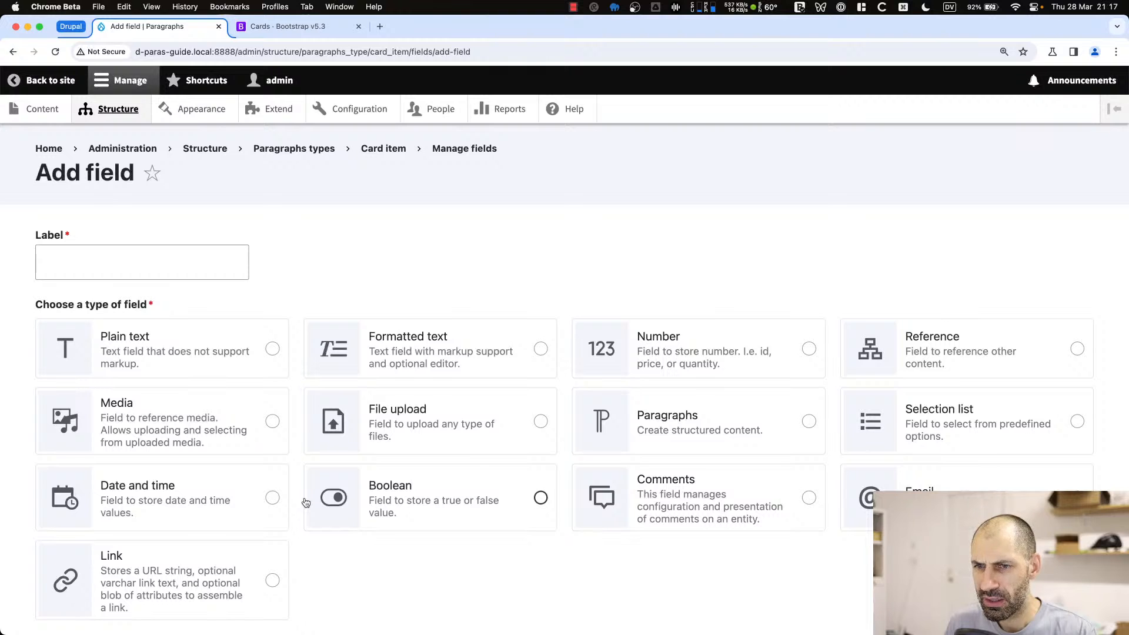
left_click(272, 421)
left_click(89, 264)
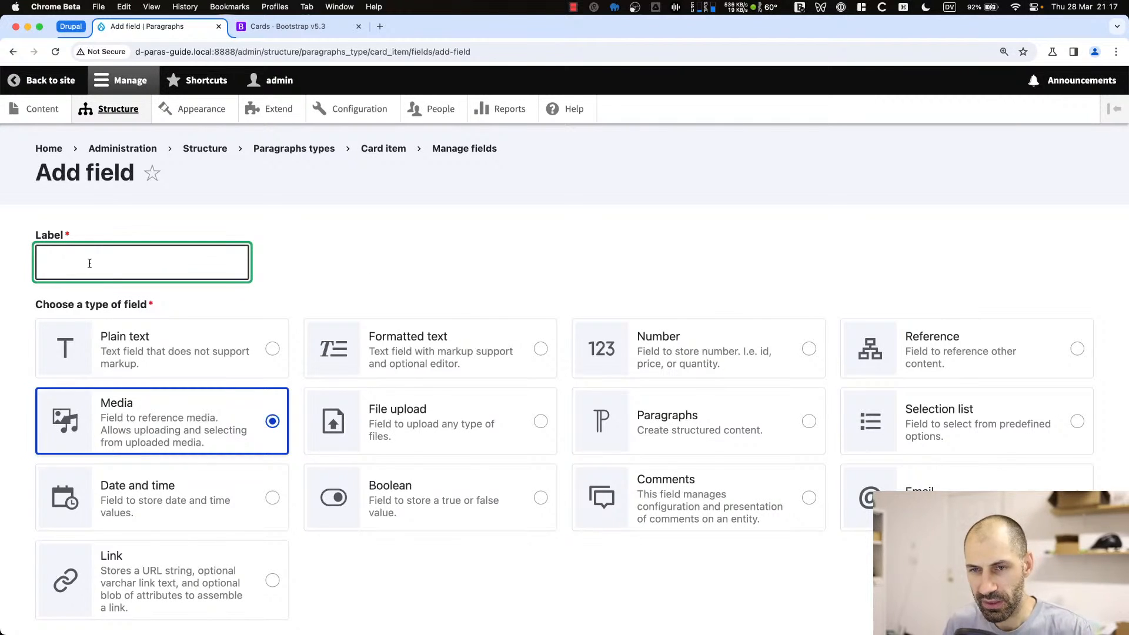
type("Media")
scroll(123, 333, "down", 3)
left_click(53, 557)
Limit the Media field to the Image media type and save its settings
scroll(145, 380, "down", 10)
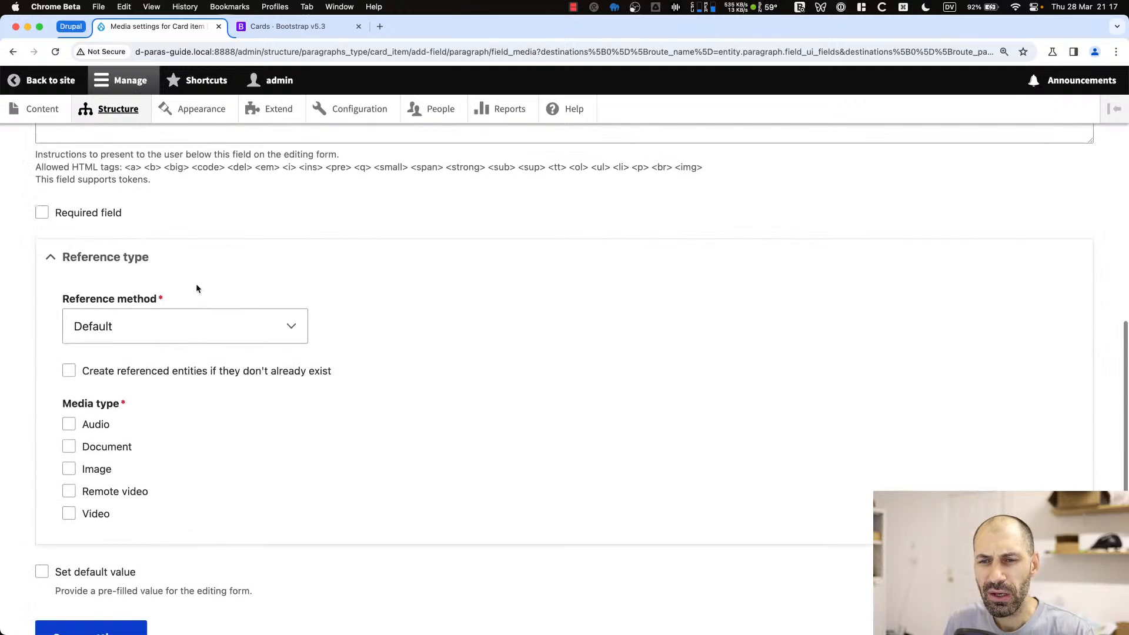
left_click(96, 473)
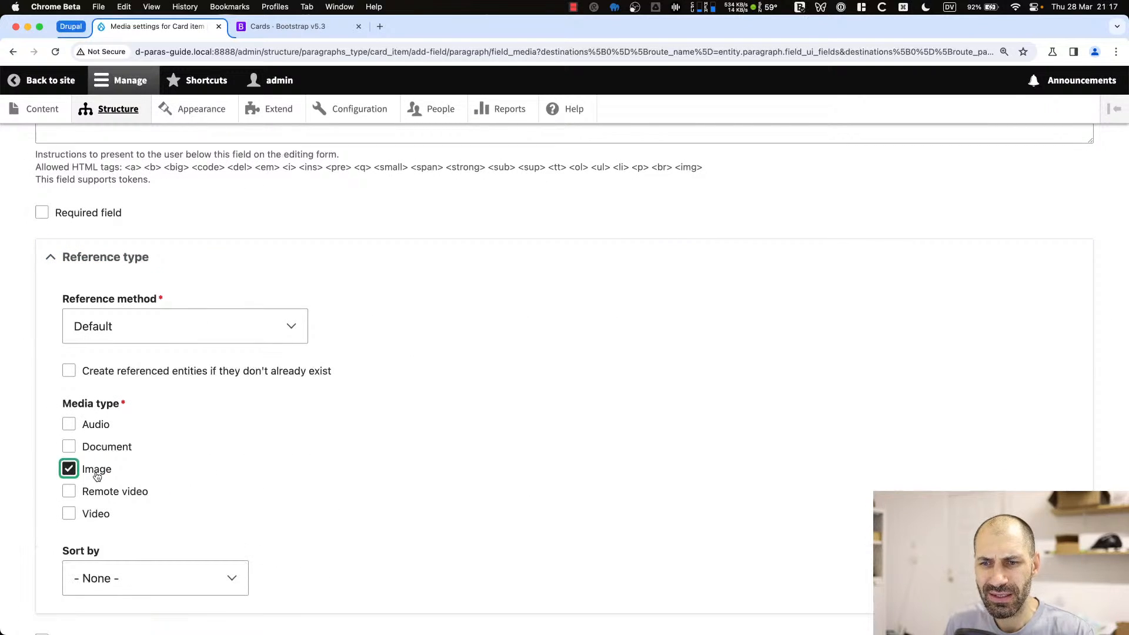
scroll(95, 475, "down", 3)
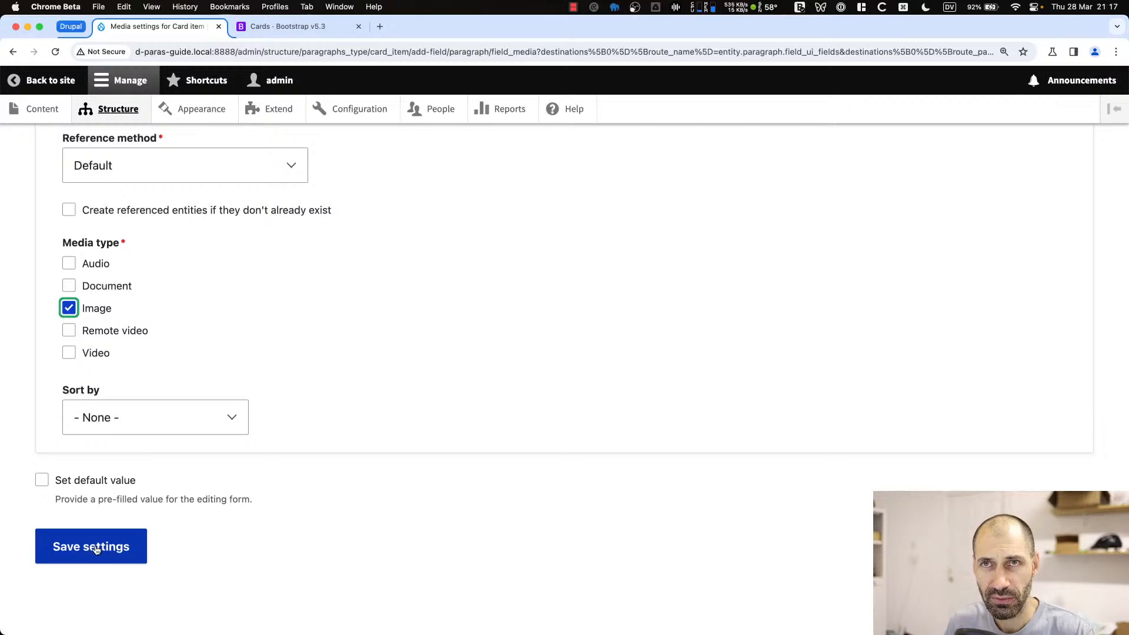
left_click(97, 549)
key("super+Tab")
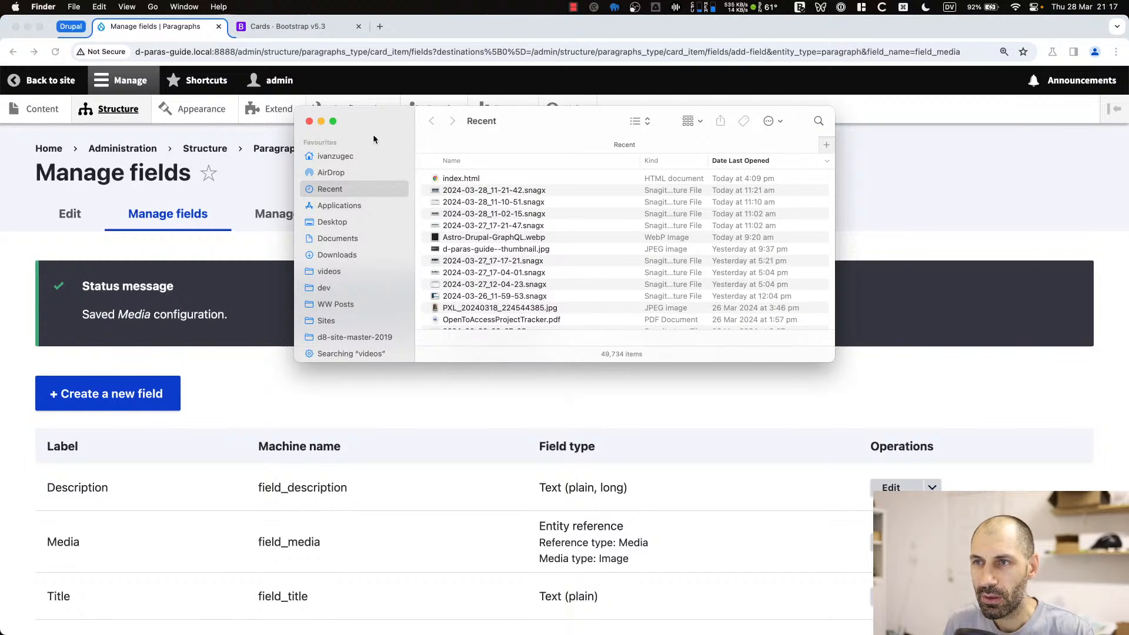
key("super+w")
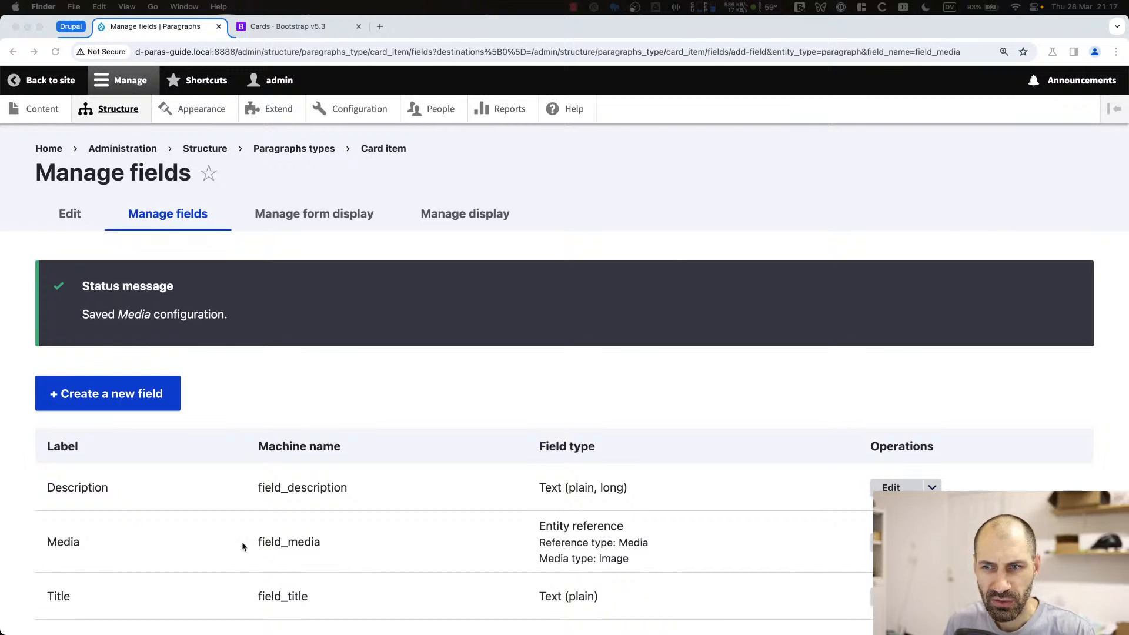
left_click(419, 358)
scroll(418, 360, "down", 2)
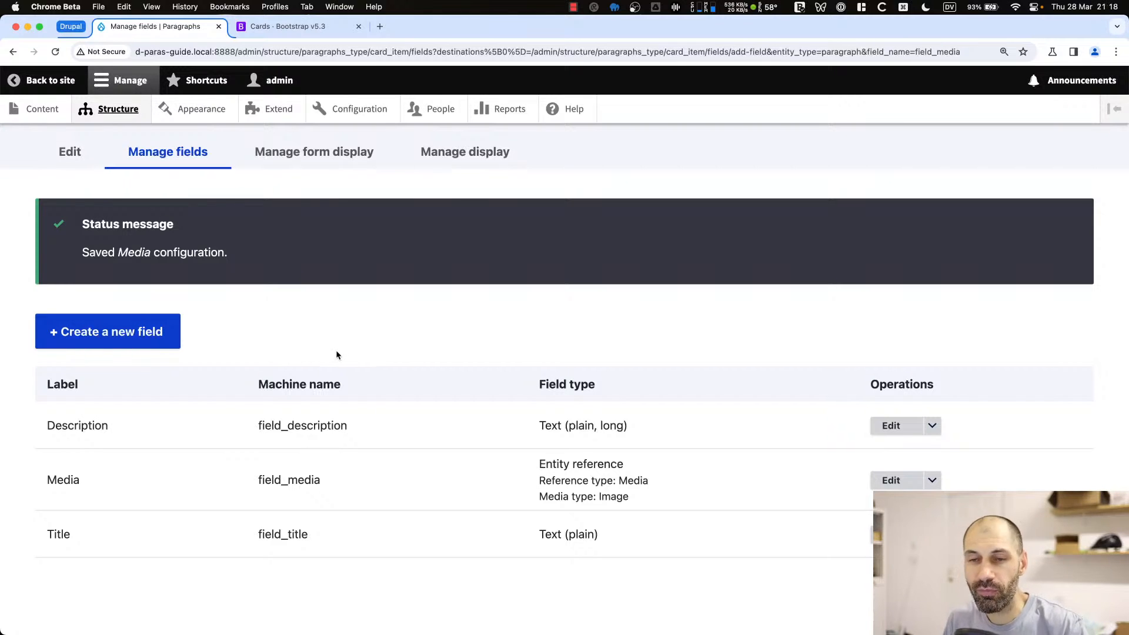
scroll(282, 264, "up", 2)
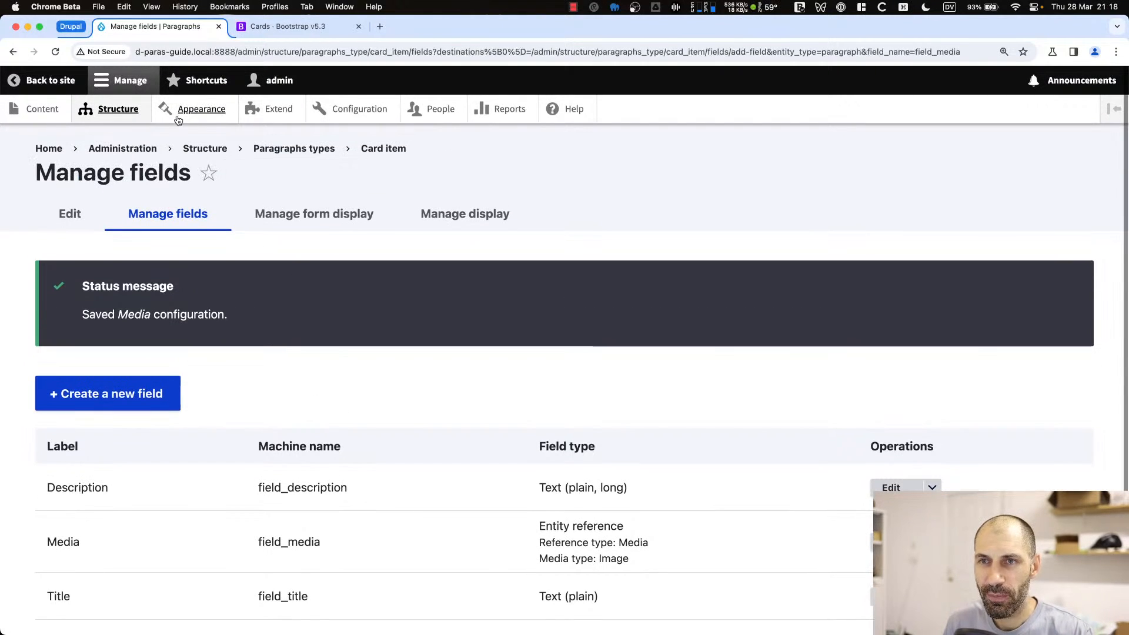
Open the site's Paragraph types from Structure and start adding another paragraph type
left_click(117, 109)
scroll(165, 468, "down", 3)
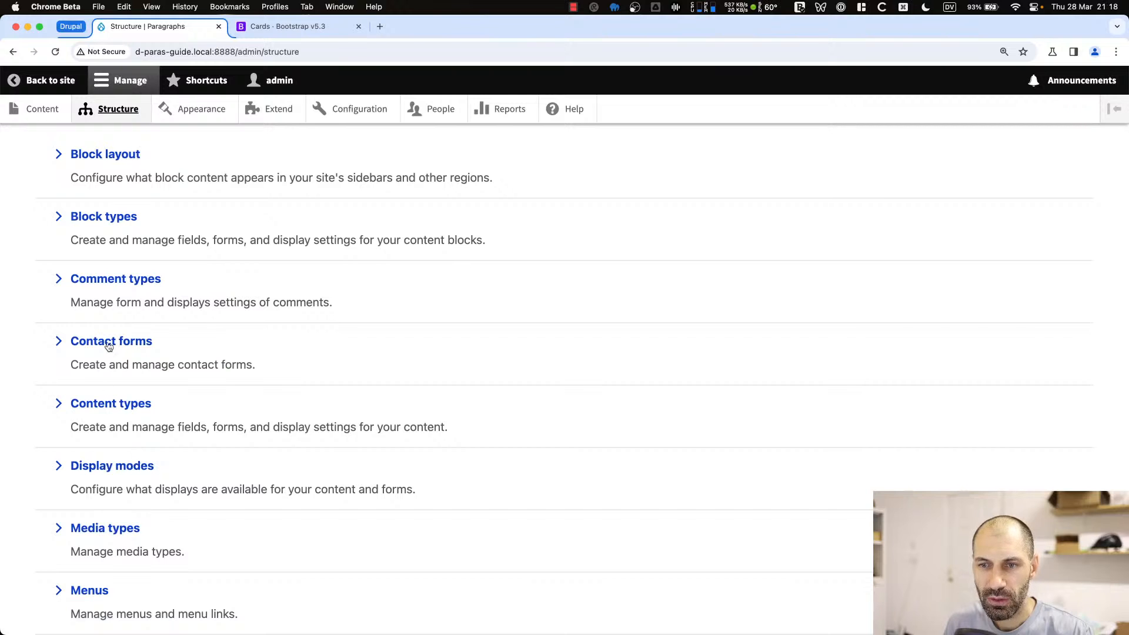
scroll(120, 574, "down", 4)
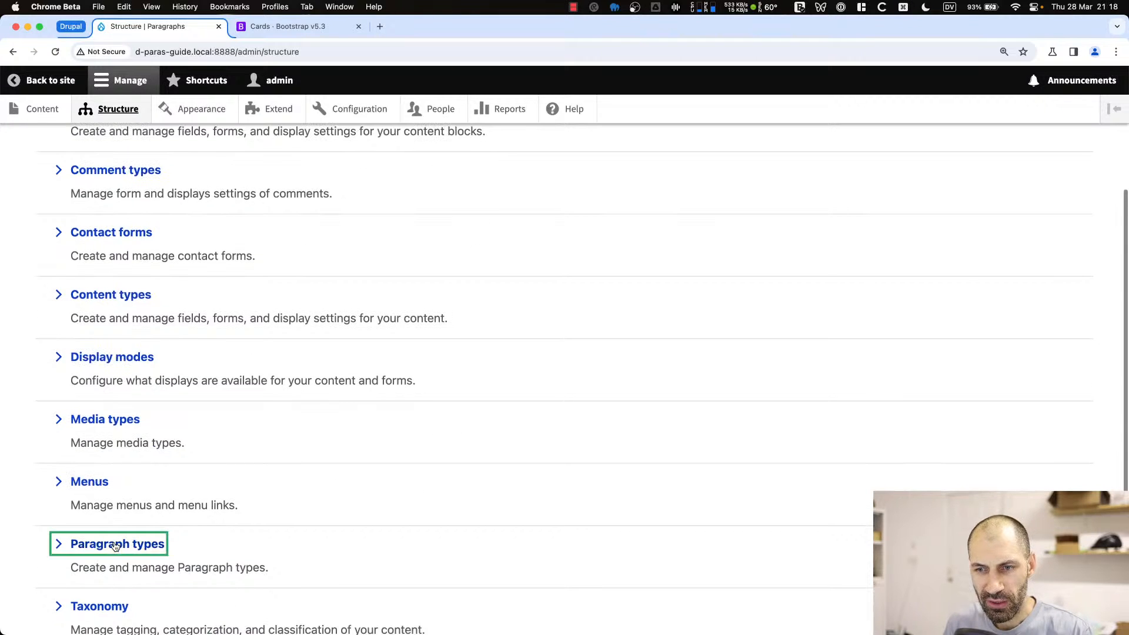
left_click(114, 541)
left_click(116, 249)
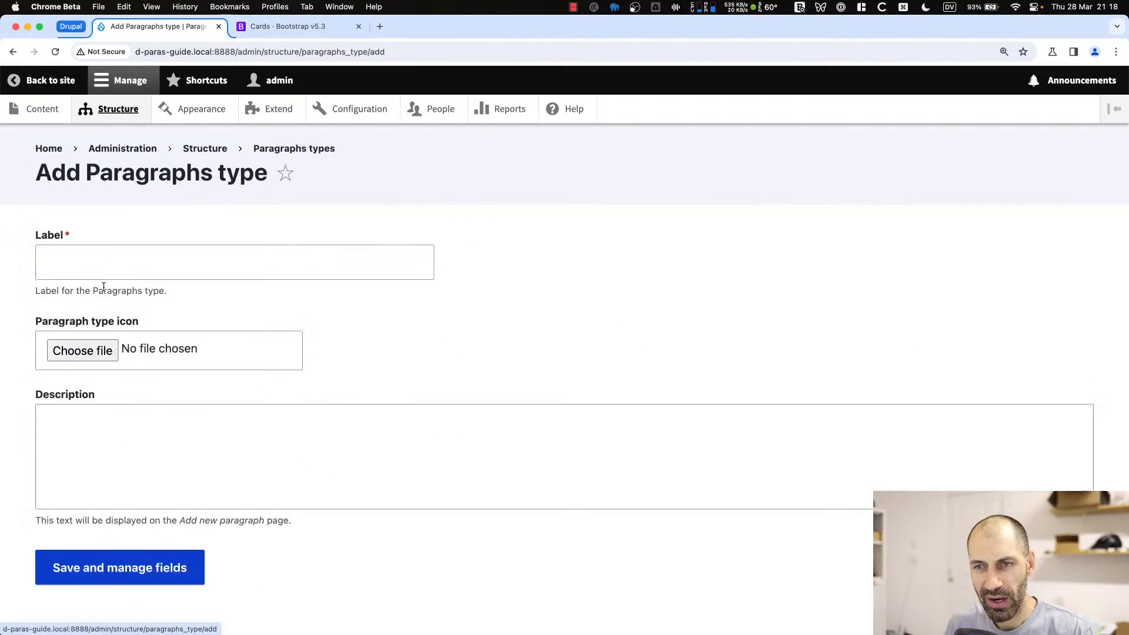
Label the new paragraph type "Card list"
left_click(106, 266)
type("card")
key("BackSpace")
key("BackSpace")
key("BackSpace")
key("BackSpace")
type("Card list")
key("BackSpace")
key("BackSpace")
key("BackSpace")
key("BackSpace")
key("BackSpace")
type("s")
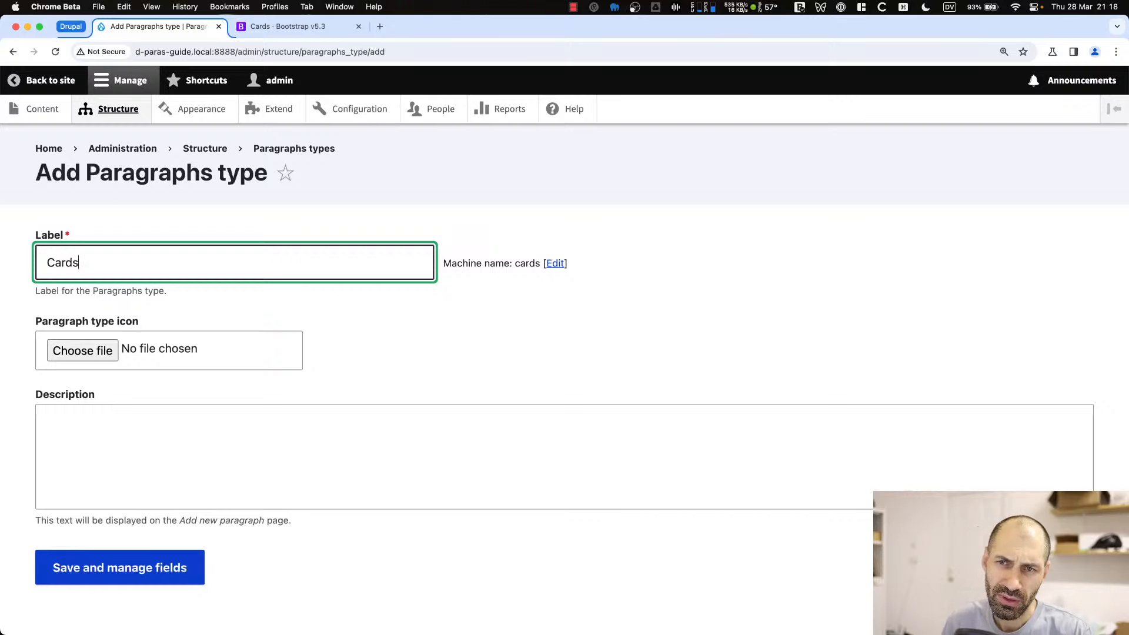
key("BackSpace")
type("list")
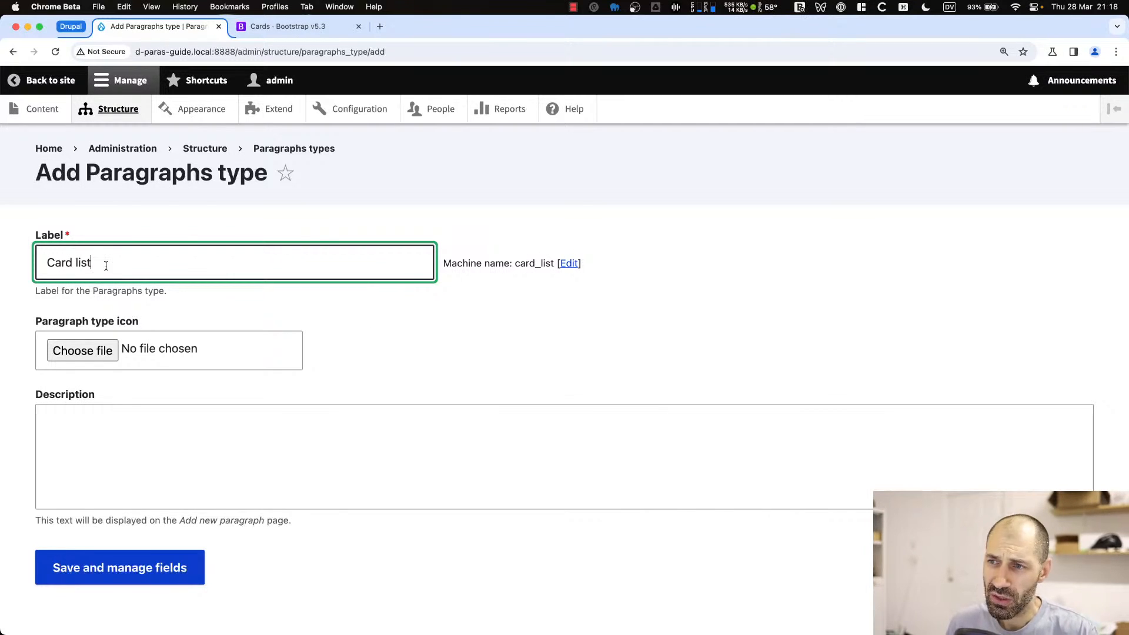
Create the paragraph type labelled "Card list" from the Paragraphs types list and continue to managing its fields
key("super+bracketleft")
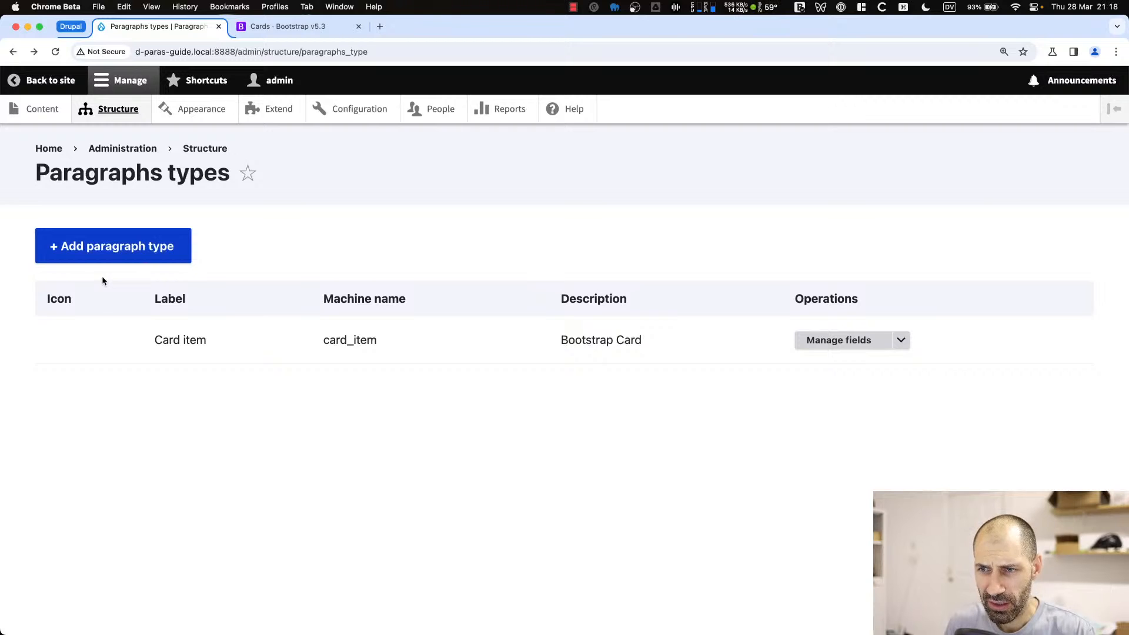
left_click_drag(150, 340, 207, 341)
left_click(147, 250)
left_click(118, 260)
type("Card list")
left_click(129, 566)
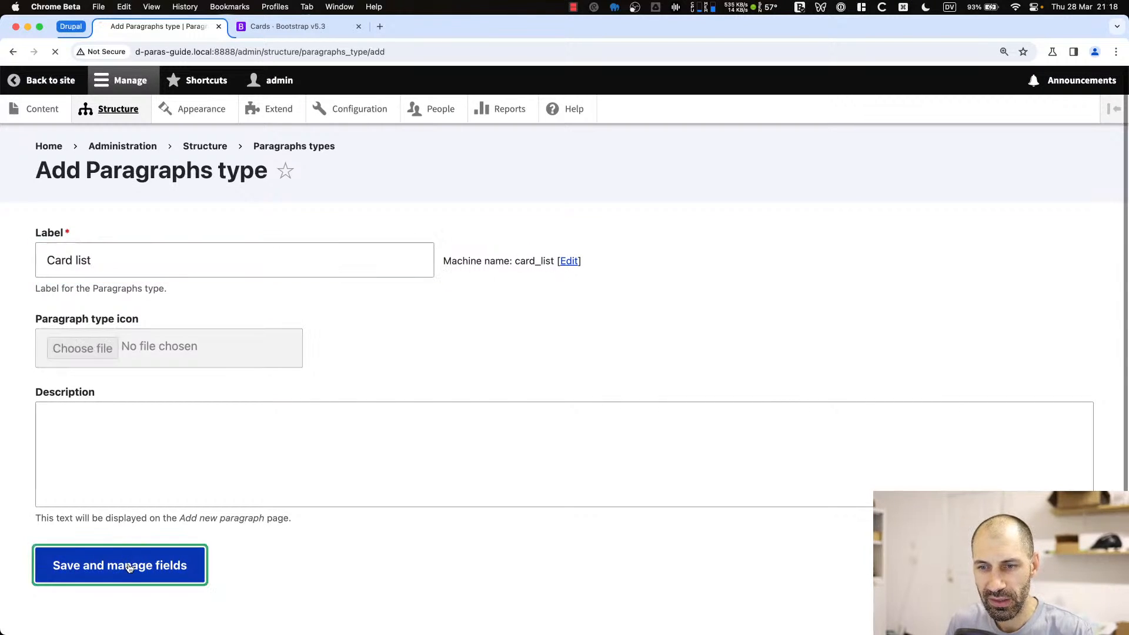
Re-use the existing field_title field on the Card list type and save its settings
left_click(268, 391)
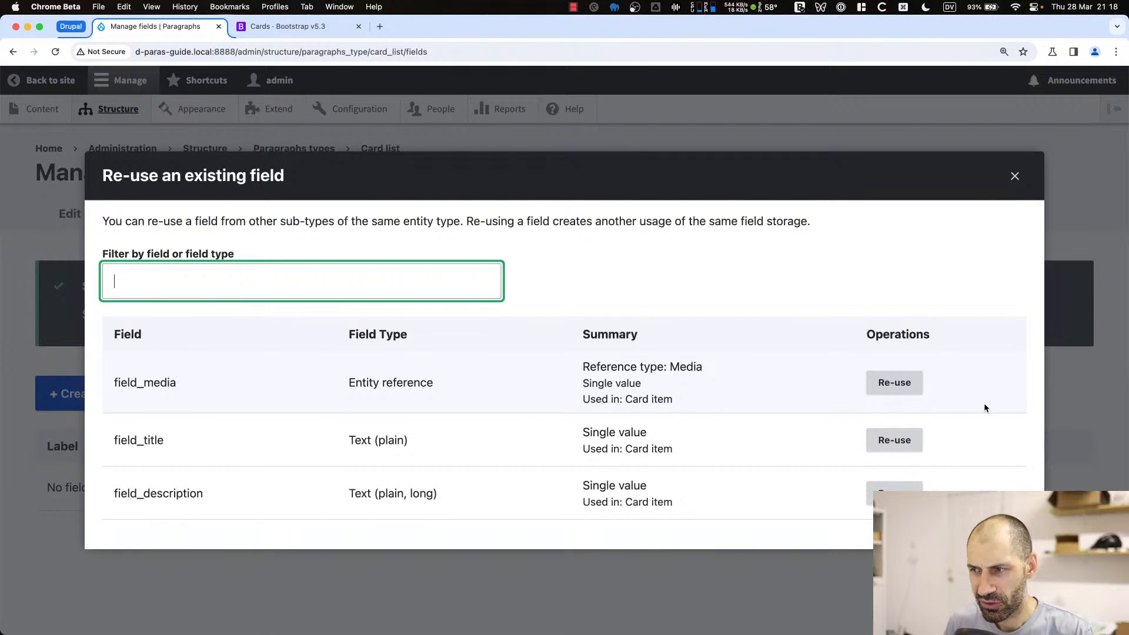
left_click(869, 444)
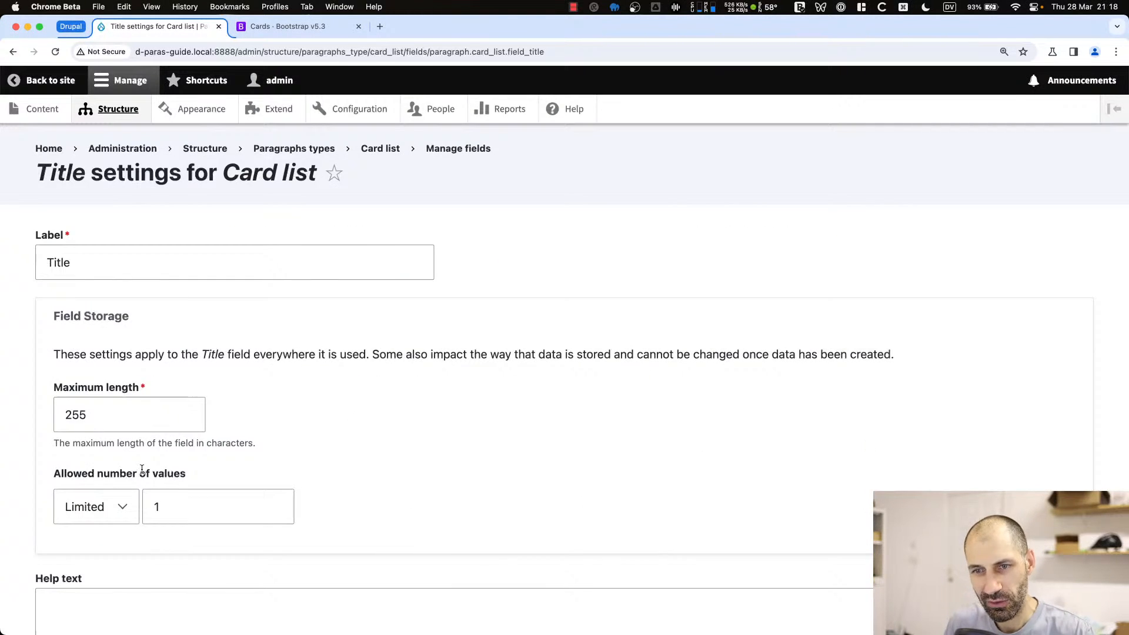
scroll(141, 470, "down", 5)
left_click(65, 557)
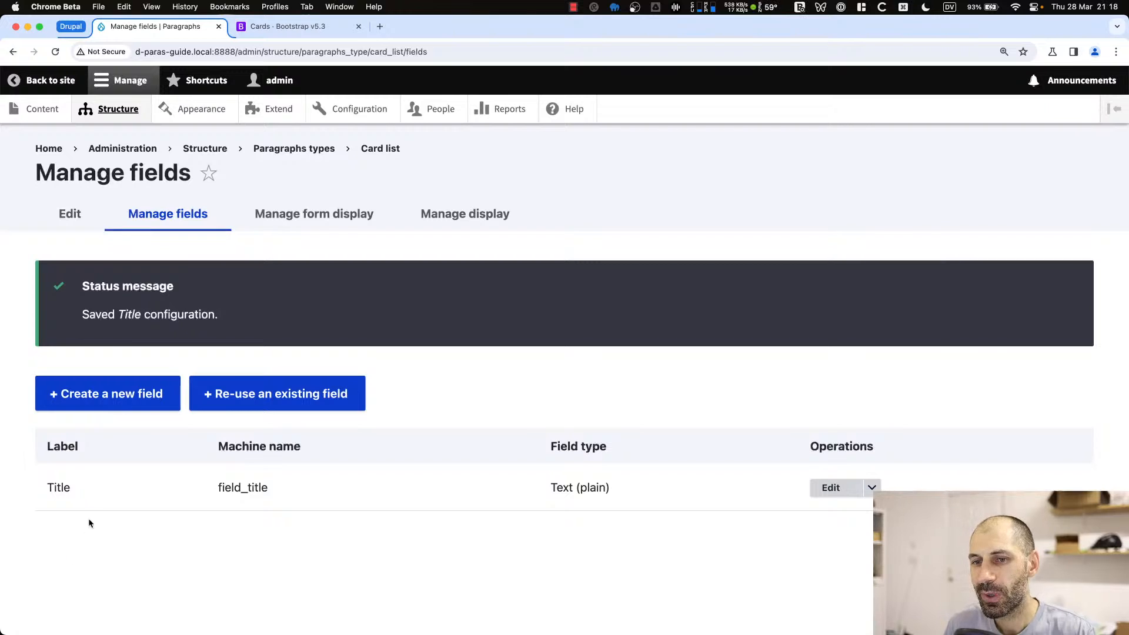
Add a new field labelled "Cards" to the Card list type, using the Paragraphs field type
left_click(157, 394)
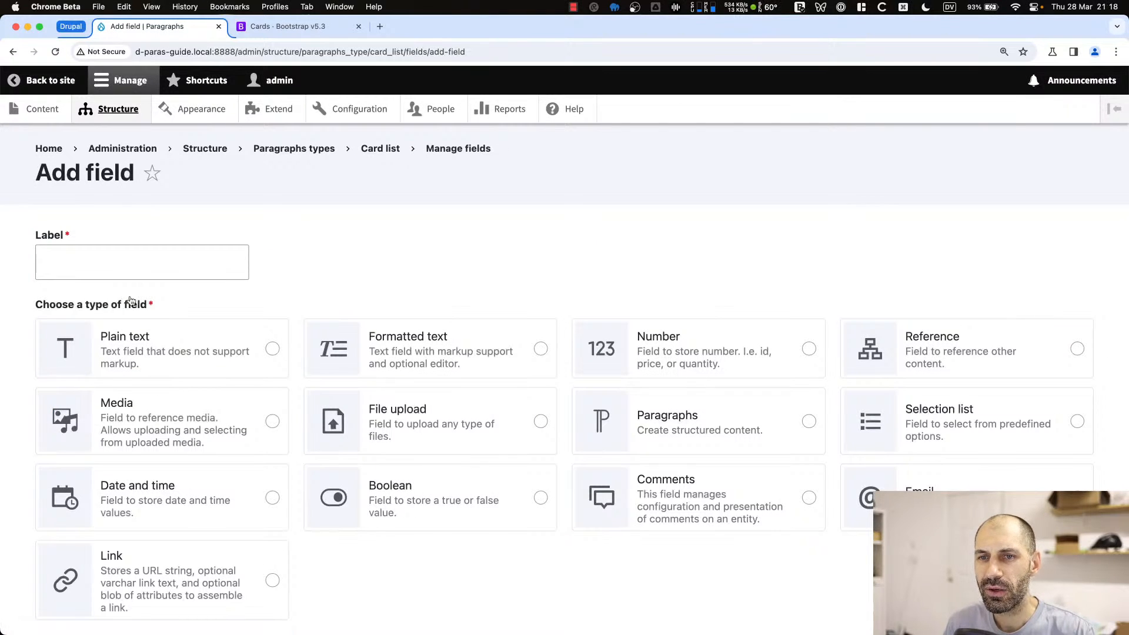
left_click(123, 260)
type("Ca")
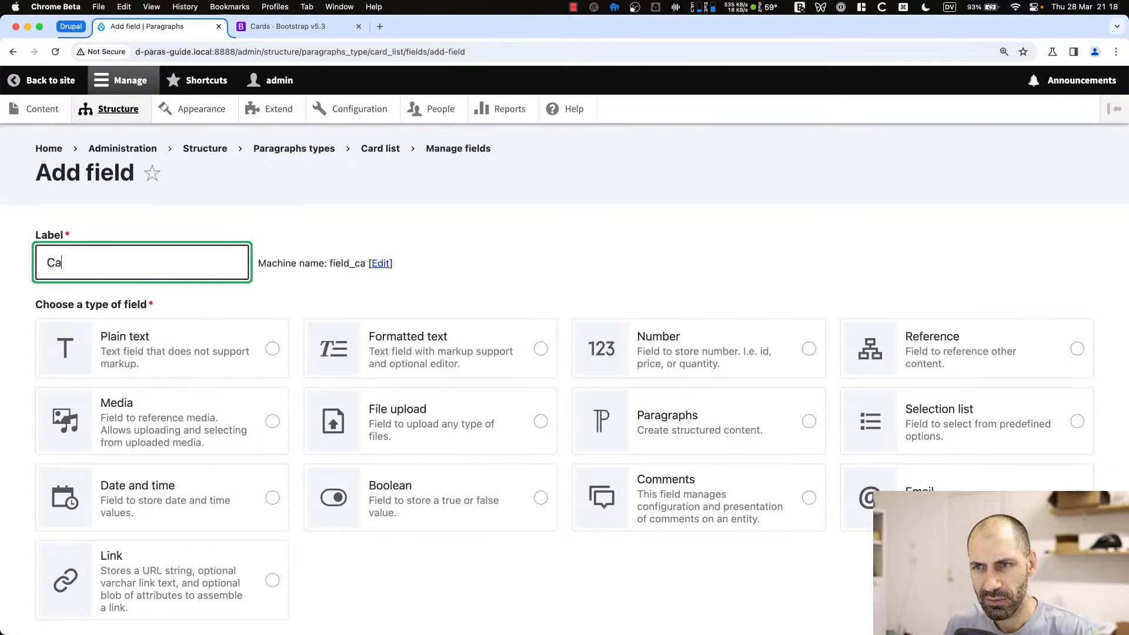
type("rds")
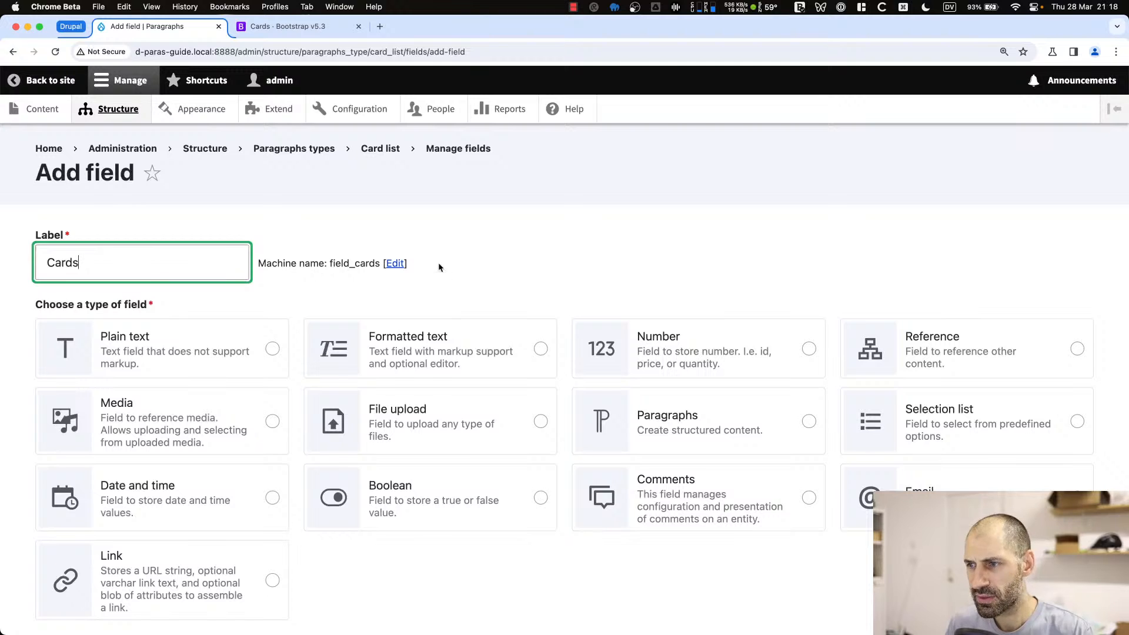
left_click(717, 435)
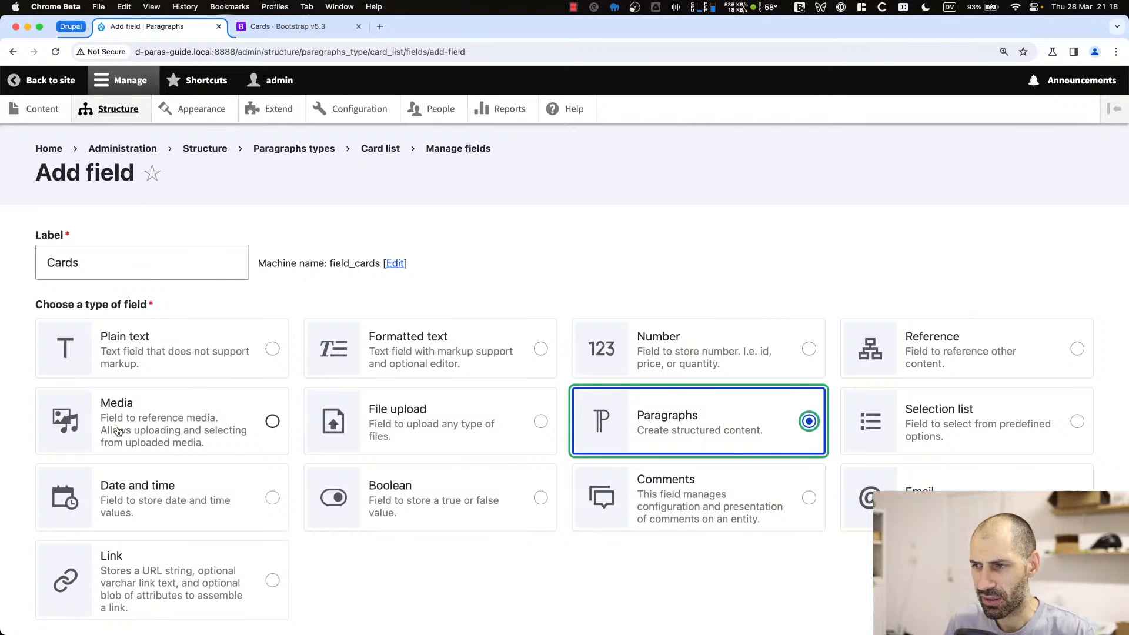
scroll(150, 438, "down", 3)
left_click(57, 548)
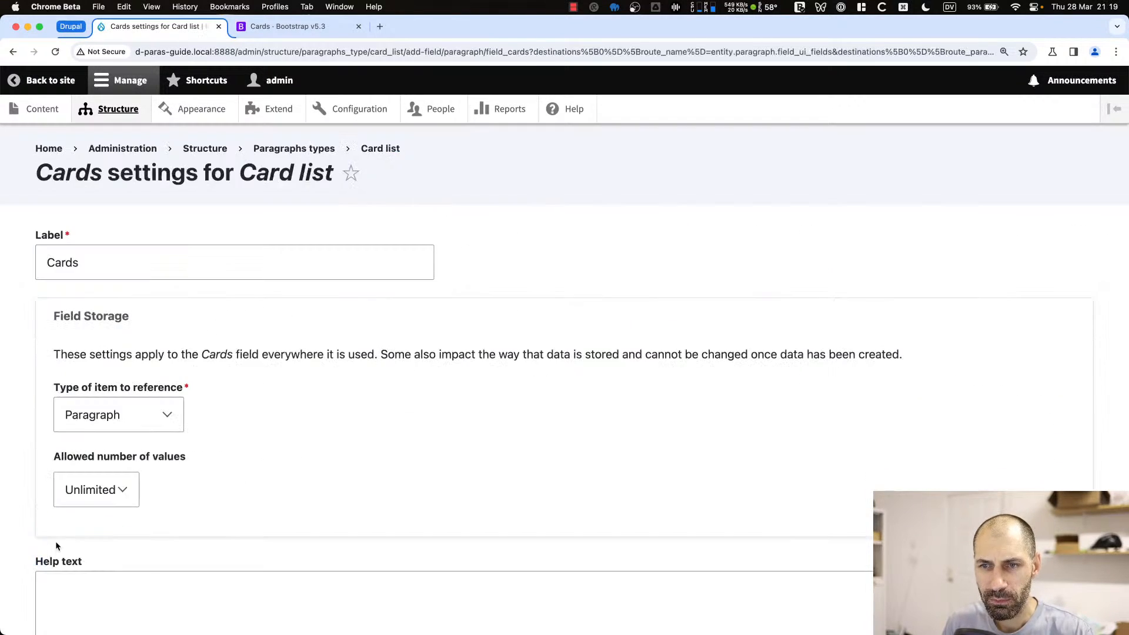
Restrict the Cards field to the Card item paragraph type and save its settings
scroll(83, 477, "down", 8)
scroll(127, 289, "down", 6)
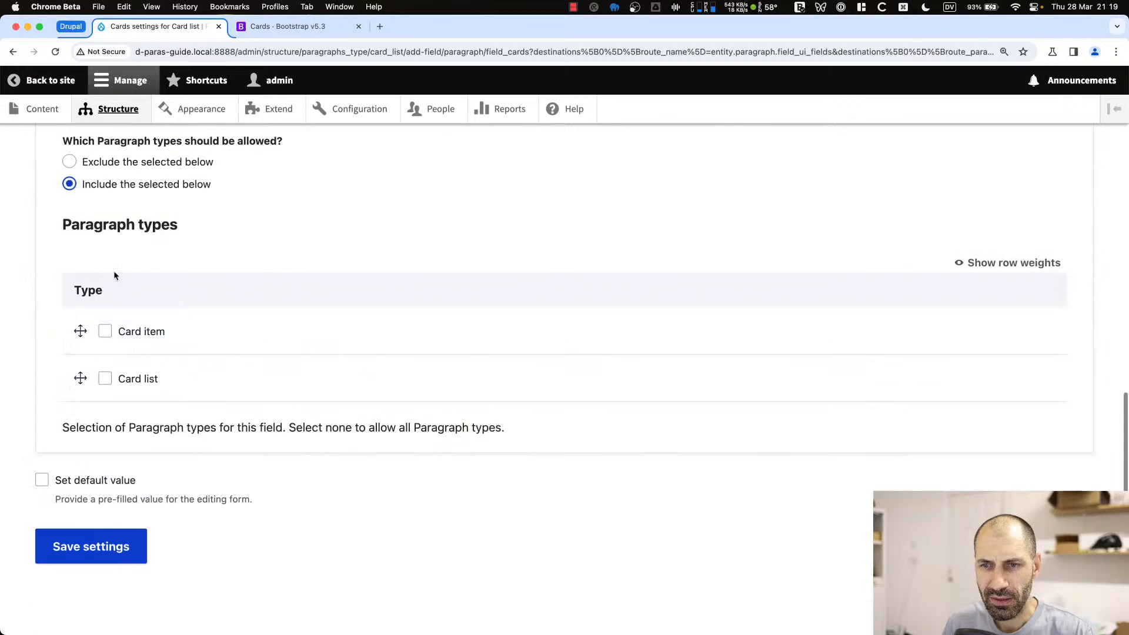
left_click(139, 330)
scroll(139, 343, "up", 4)
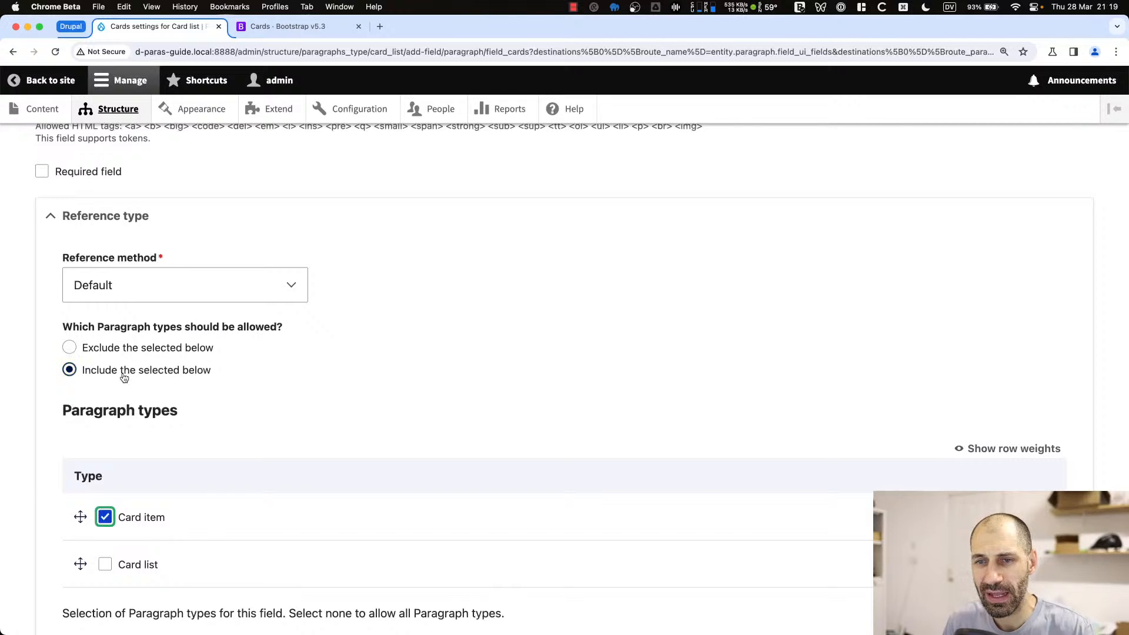
scroll(169, 388, "down", 2)
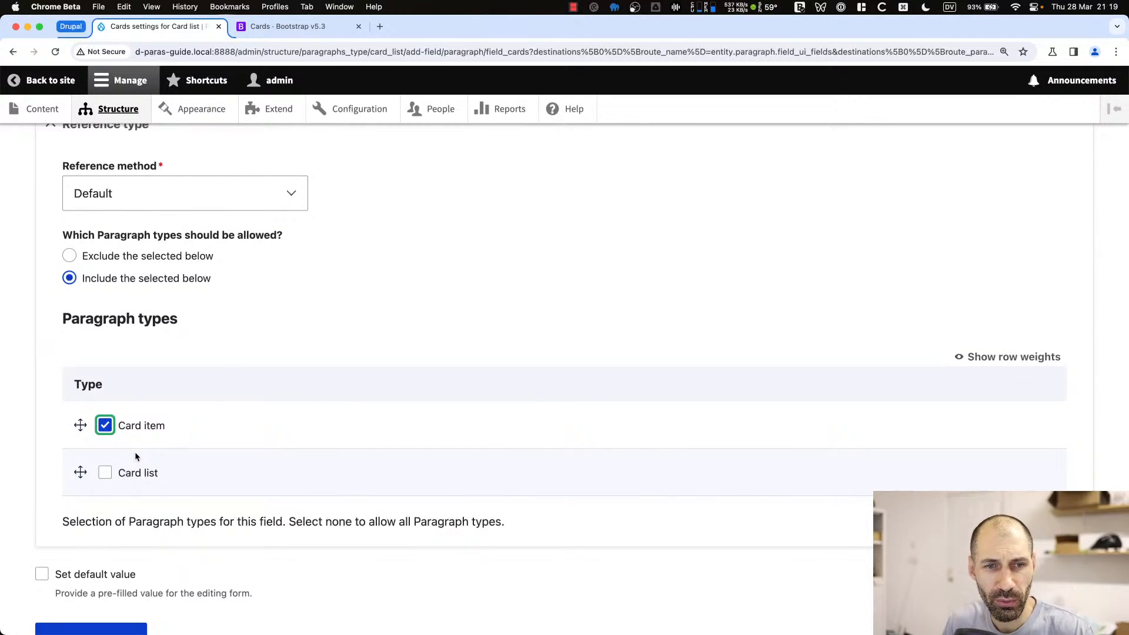
scroll(147, 490, "down", 2)
left_click(93, 555)
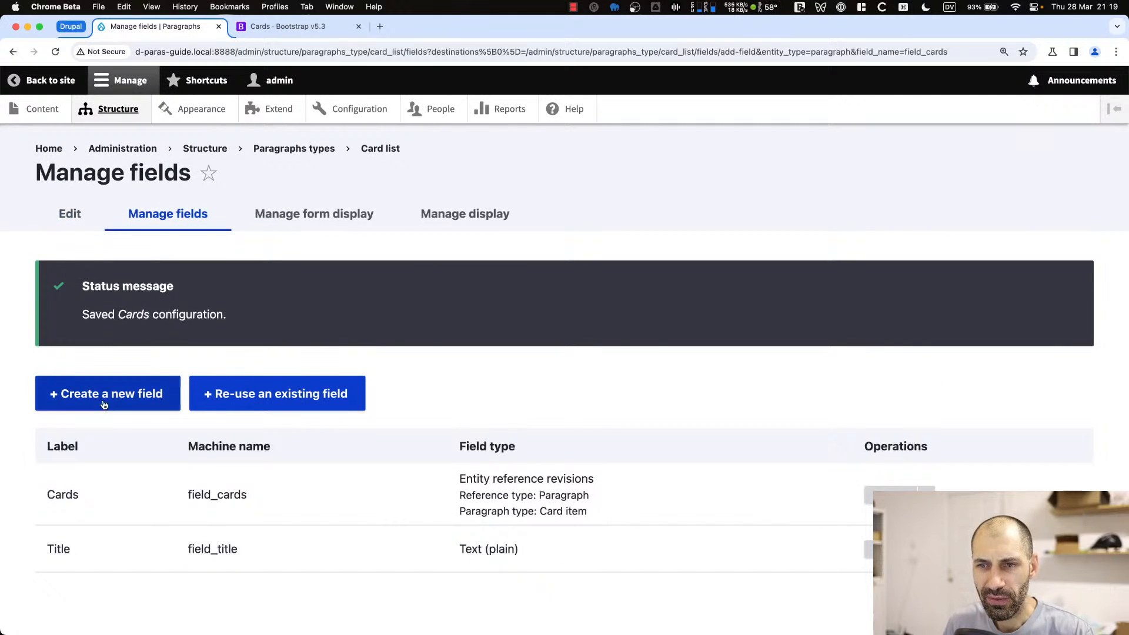
Return to the Paragraphs types list and copy the Card item's description text, "Bootstrap Card"
scroll(144, 431, "down", 1)
scroll(121, 421, "up", 1)
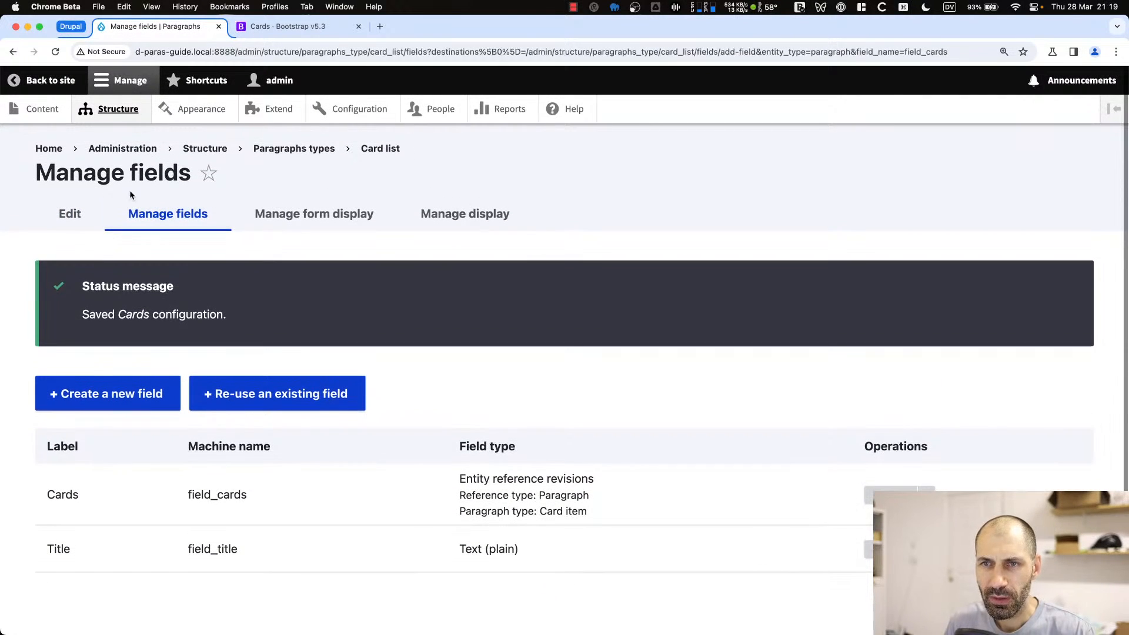
left_click(294, 148)
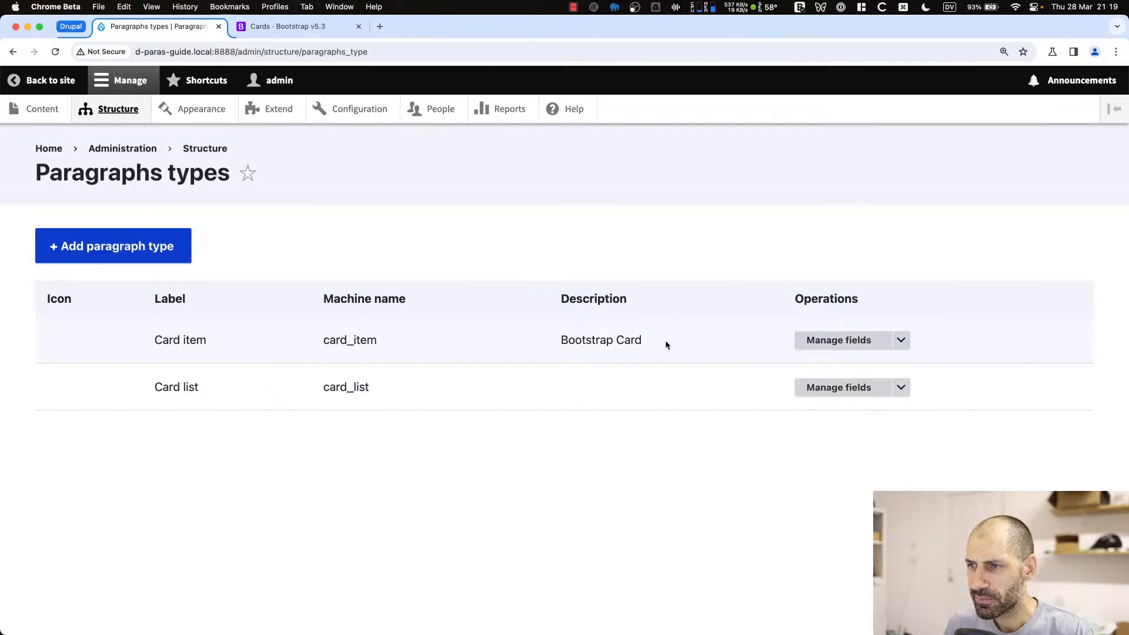
left_click_drag(656, 340, 547, 342)
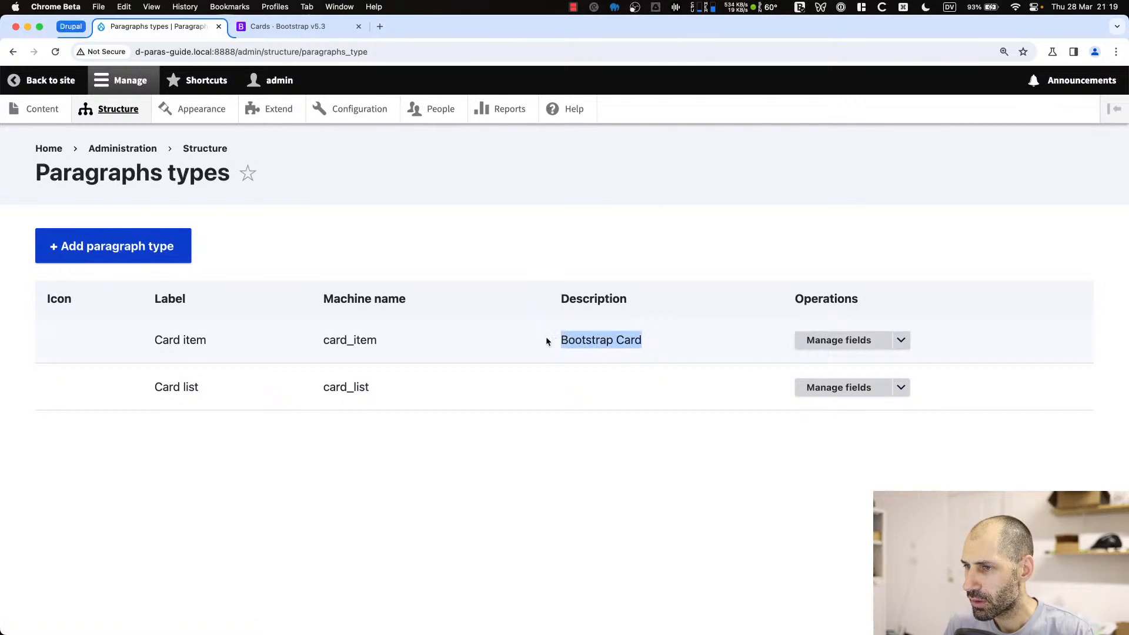
right_click(562, 336)
left_click(582, 360)
Edit the Card list type, set its description to "Bootstrap Card List" from the copied text, and save it
left_click(901, 387)
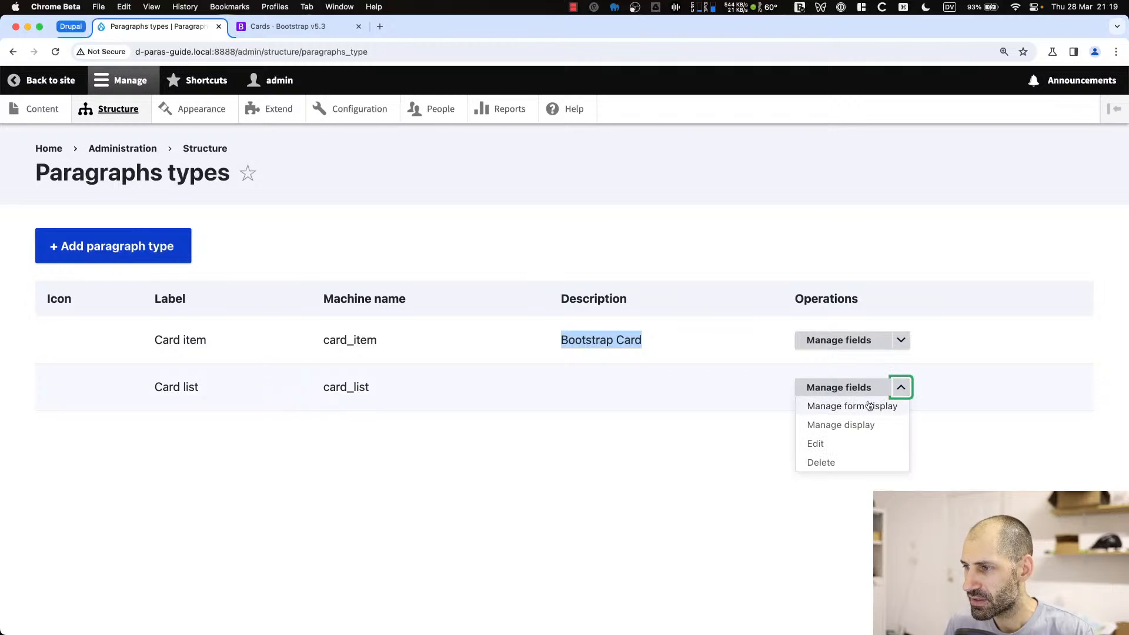
left_click(858, 443)
left_click(141, 463)
key("super+v")
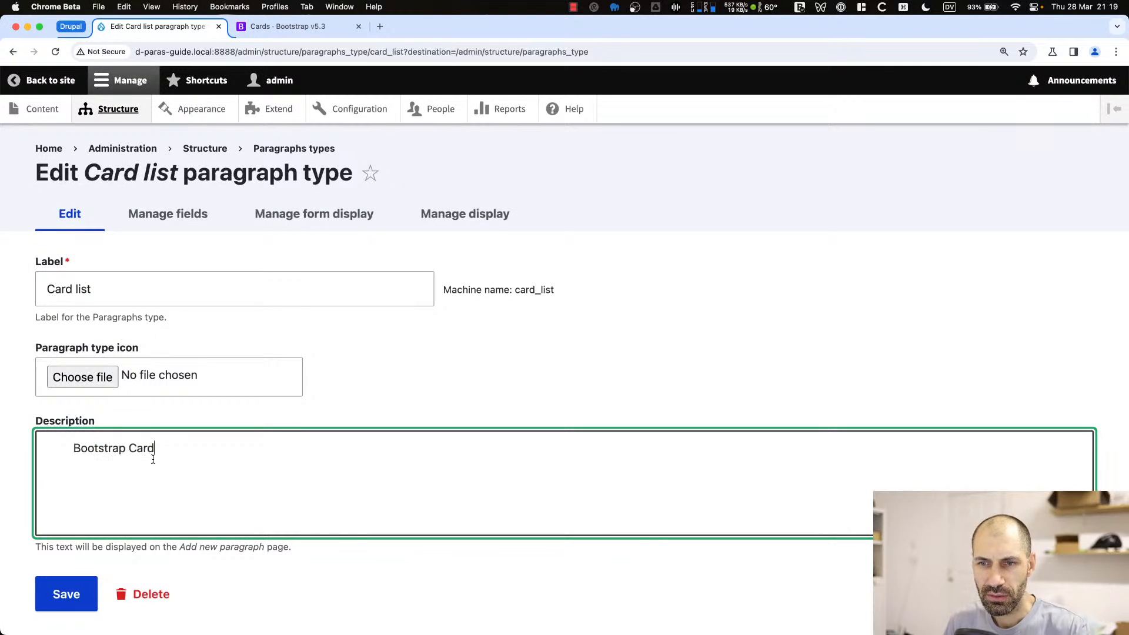
double_click(58, 448)
key("BackSpace")
type("List")
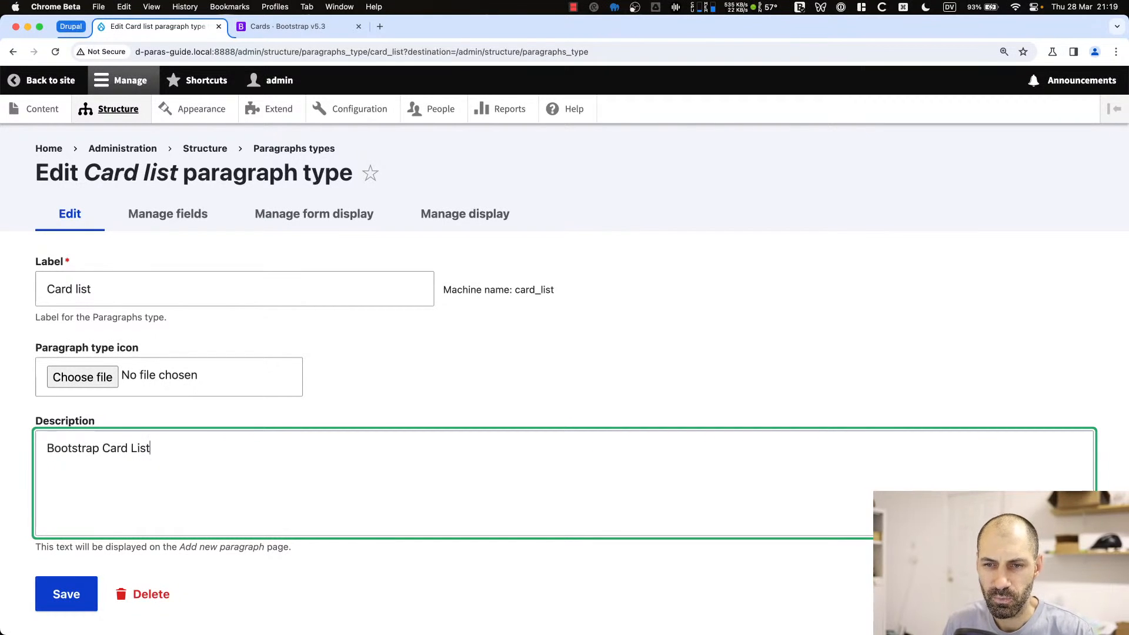
left_click(65, 593)
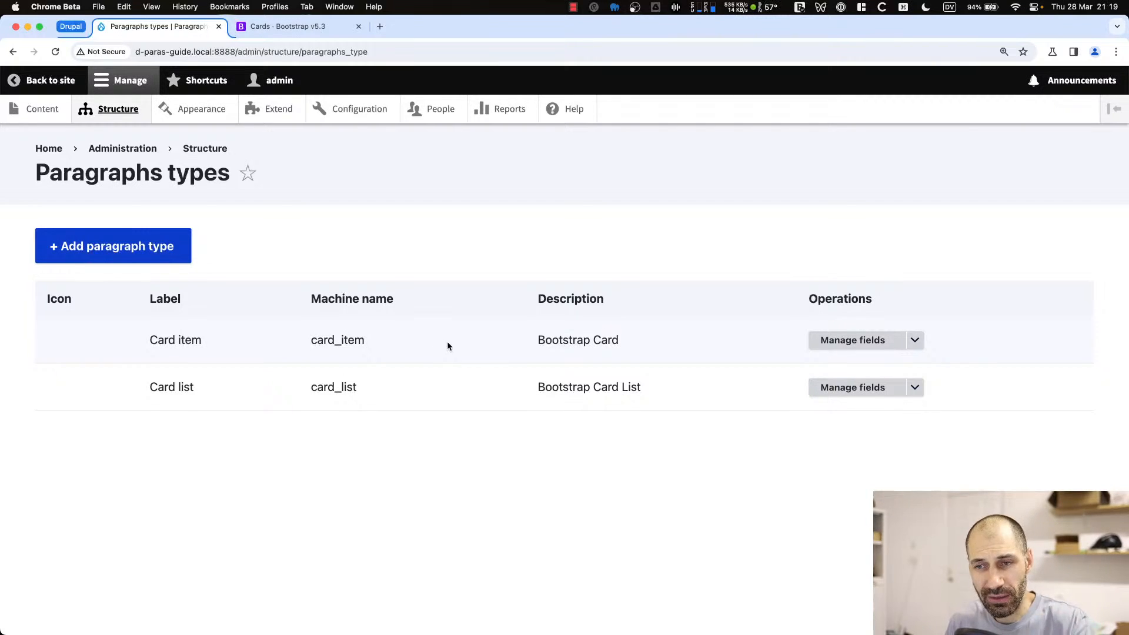
Check the basic card example in the Bootstrap documentation and return to Drupal's Paragraphs types page
left_click(293, 28)
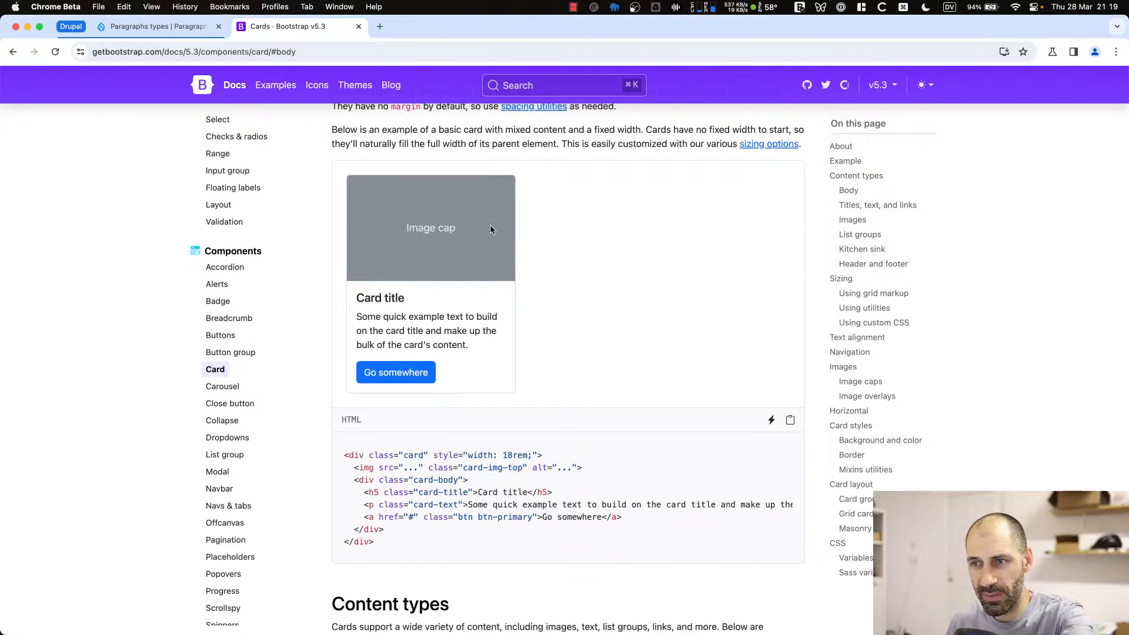
triple_click(385, 330)
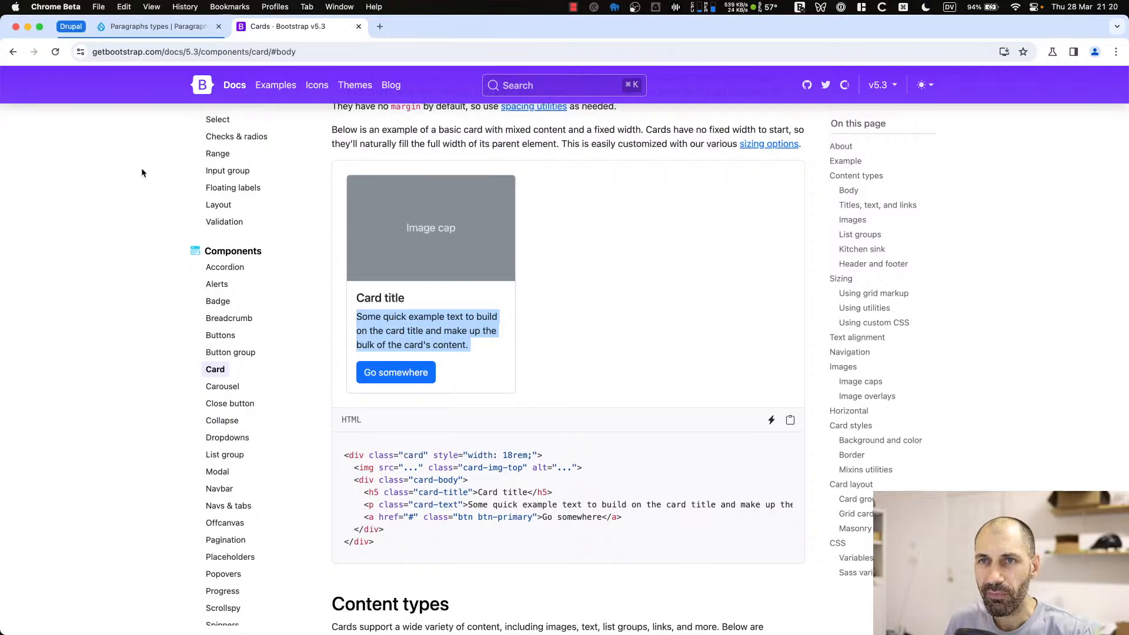
left_click(154, 26)
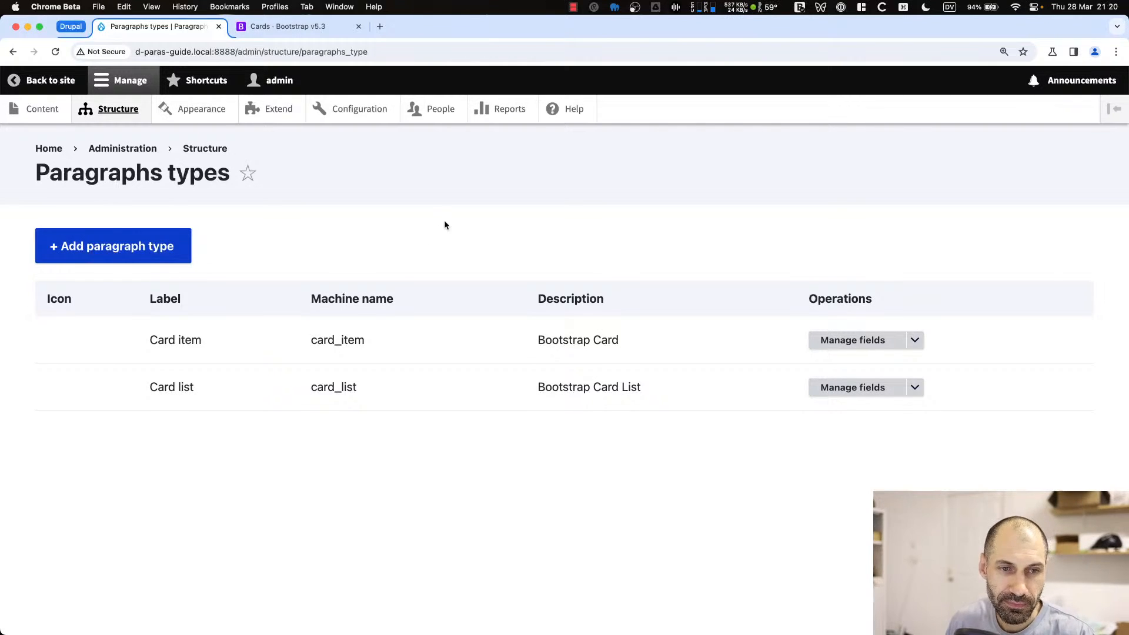
Open the field management page of the Basic page content type from Structure
left_click(109, 115)
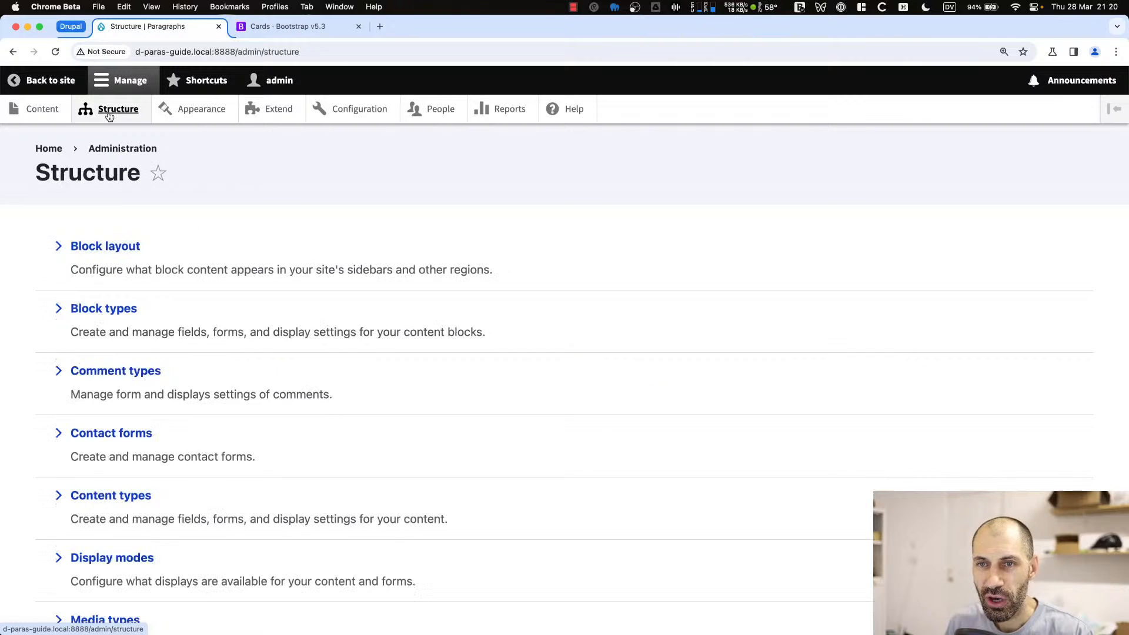
scroll(125, 380, "down", 4)
left_click(129, 292)
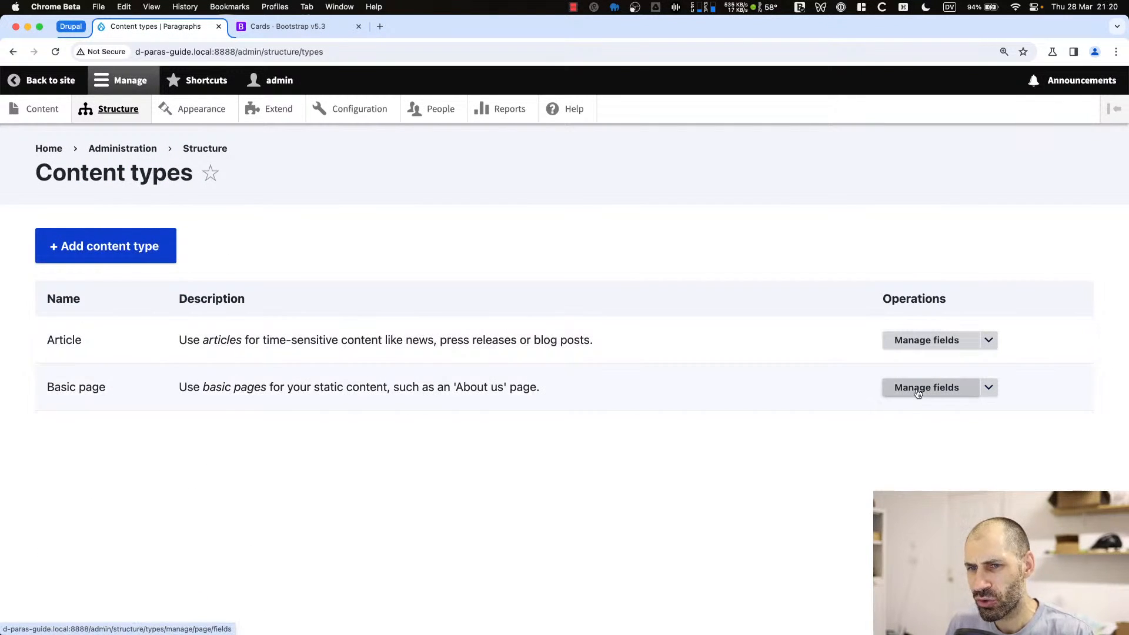
left_click(988, 388)
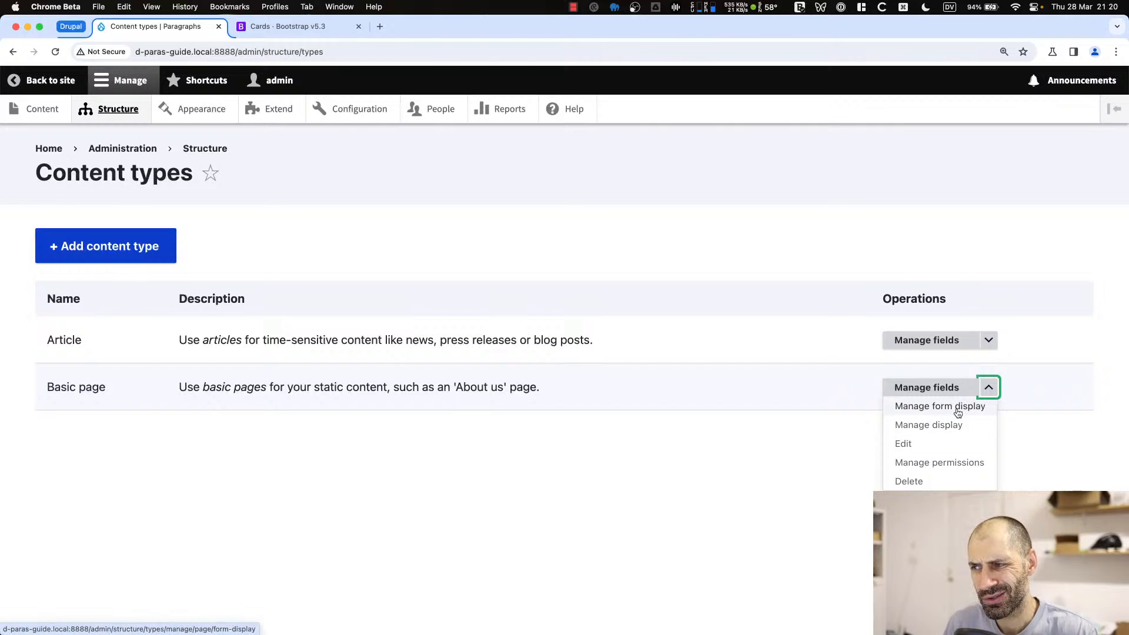
left_click(947, 388)
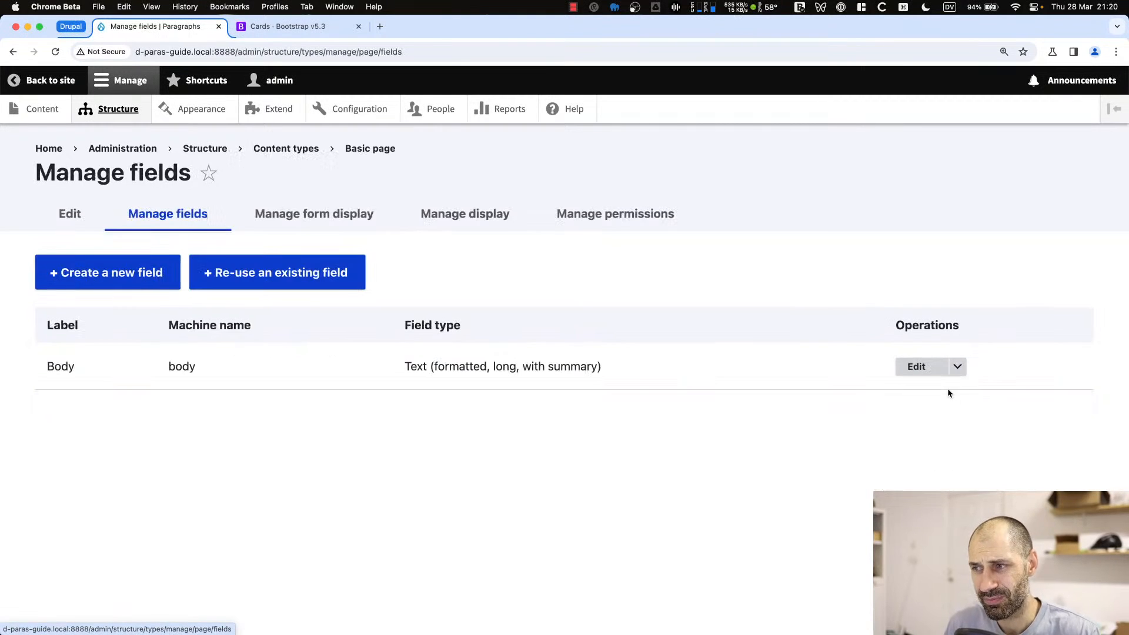
Add a field labelled "Paragraphs" to the Basic page content type, using the Paragraphs field type
left_click(91, 285)
left_click(98, 268)
type("Paragraphs")
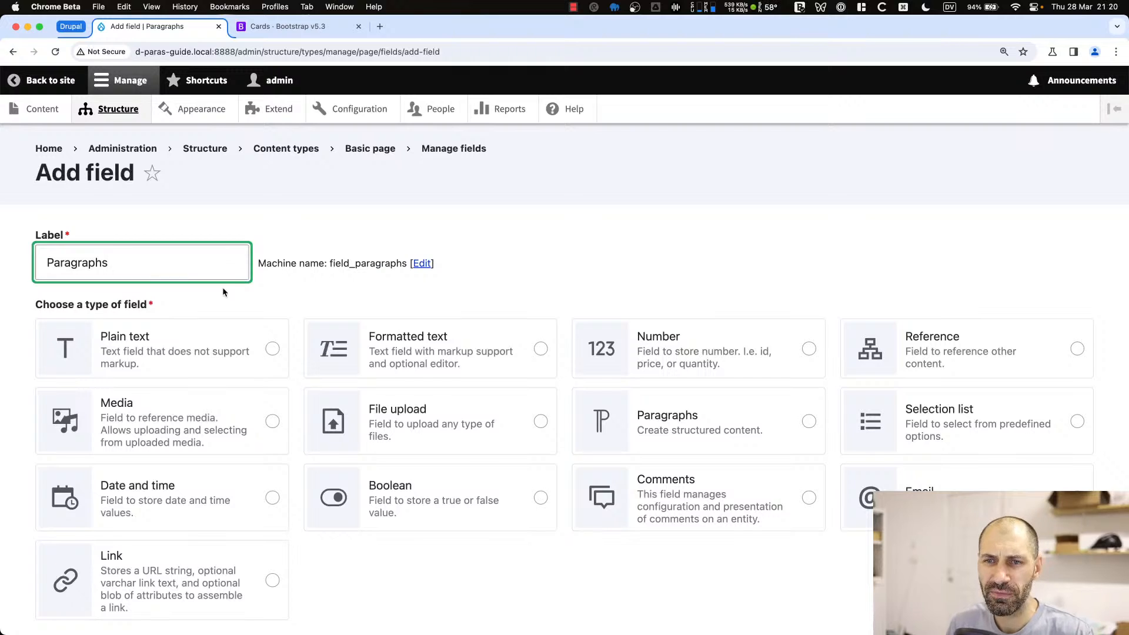
scroll(229, 292, "down", 3)
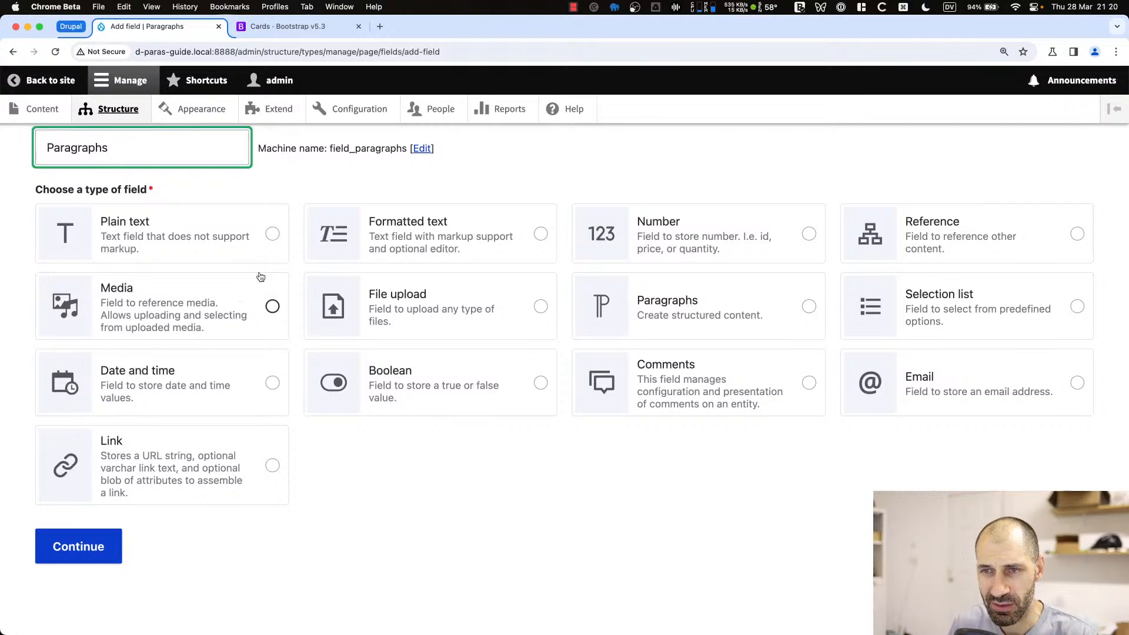
scroll(282, 275, "up", 2)
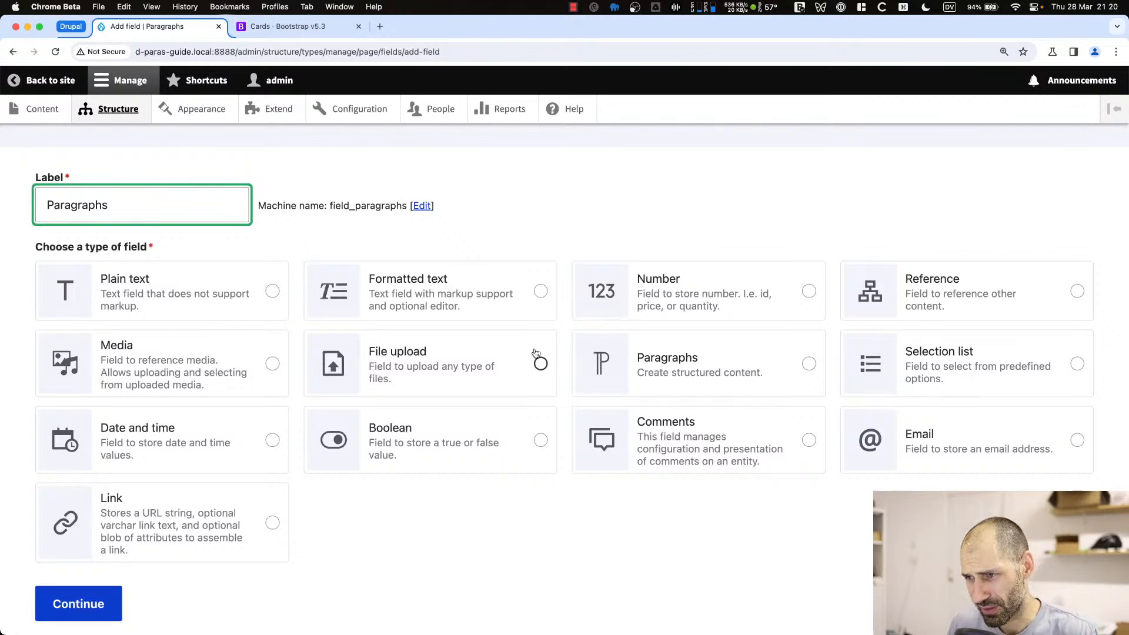
left_click(707, 388)
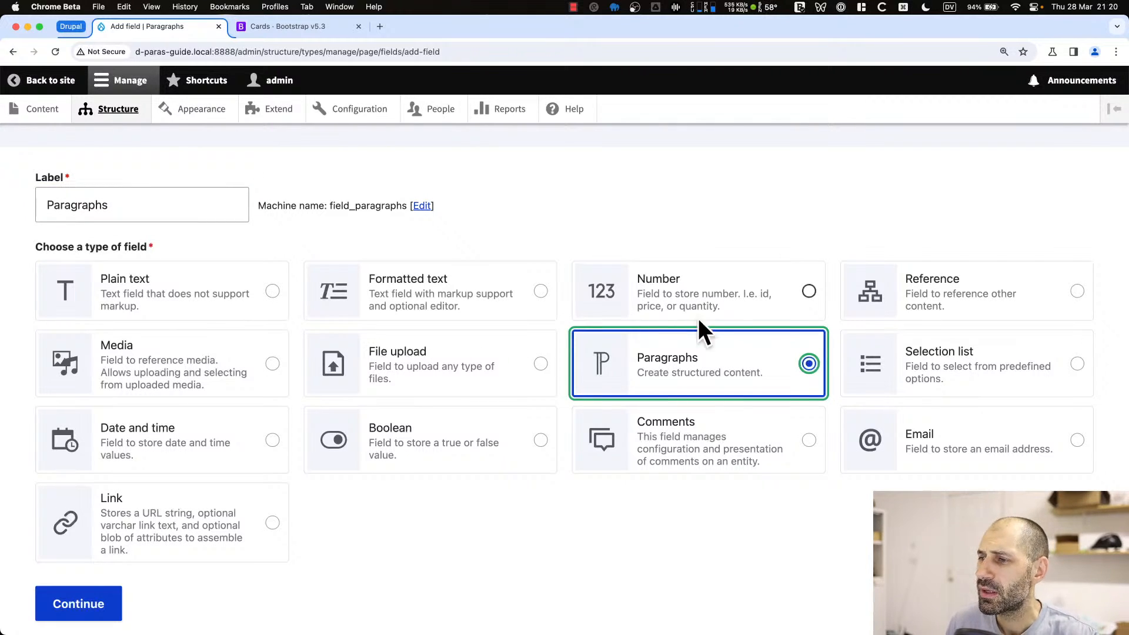
left_click(62, 615)
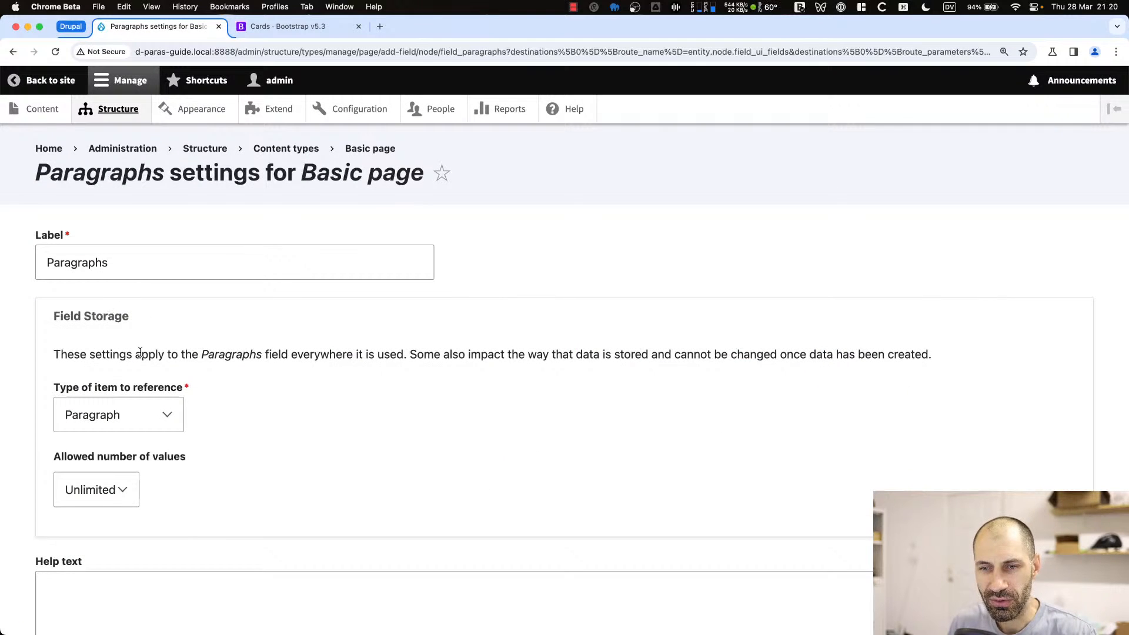
Try a Limited number of allowed values for the Paragraphs field, and set it back to Unlimited
scroll(203, 384, "down", 3)
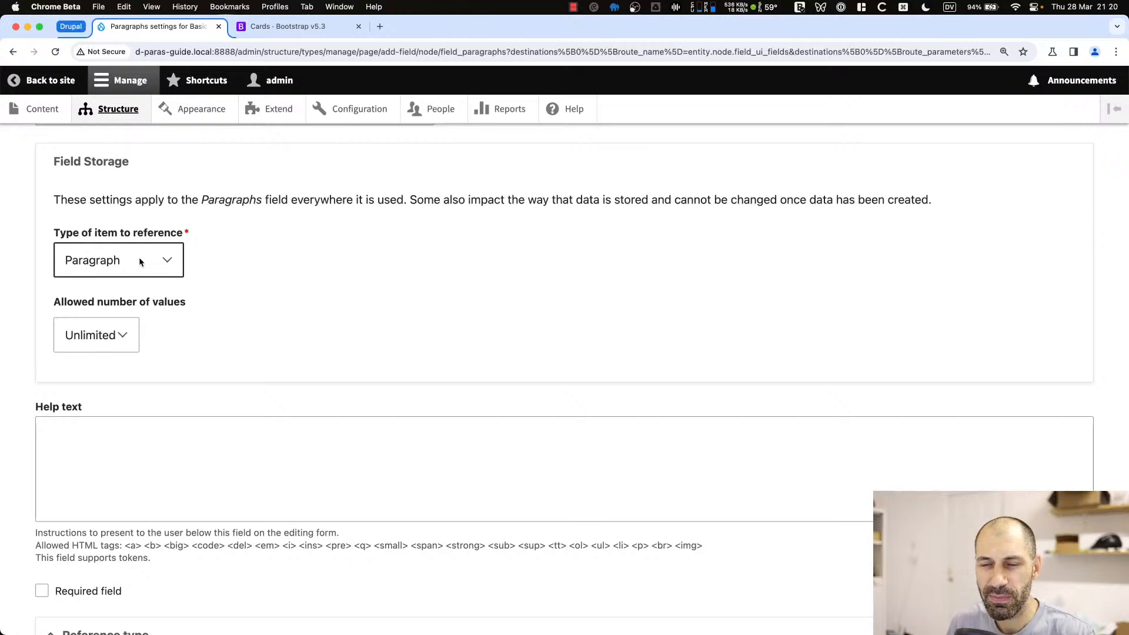
scroll(135, 284, "down", 1)
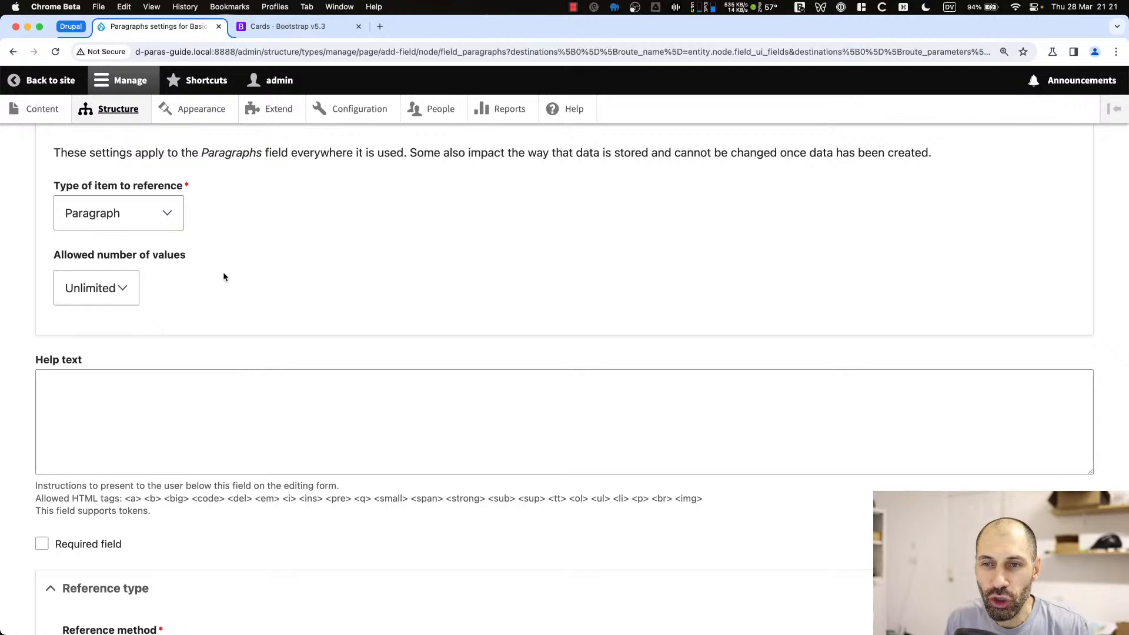
left_click(120, 291)
left_click(112, 273)
left_click(239, 287)
double_click(239, 286)
left_click(436, 263)
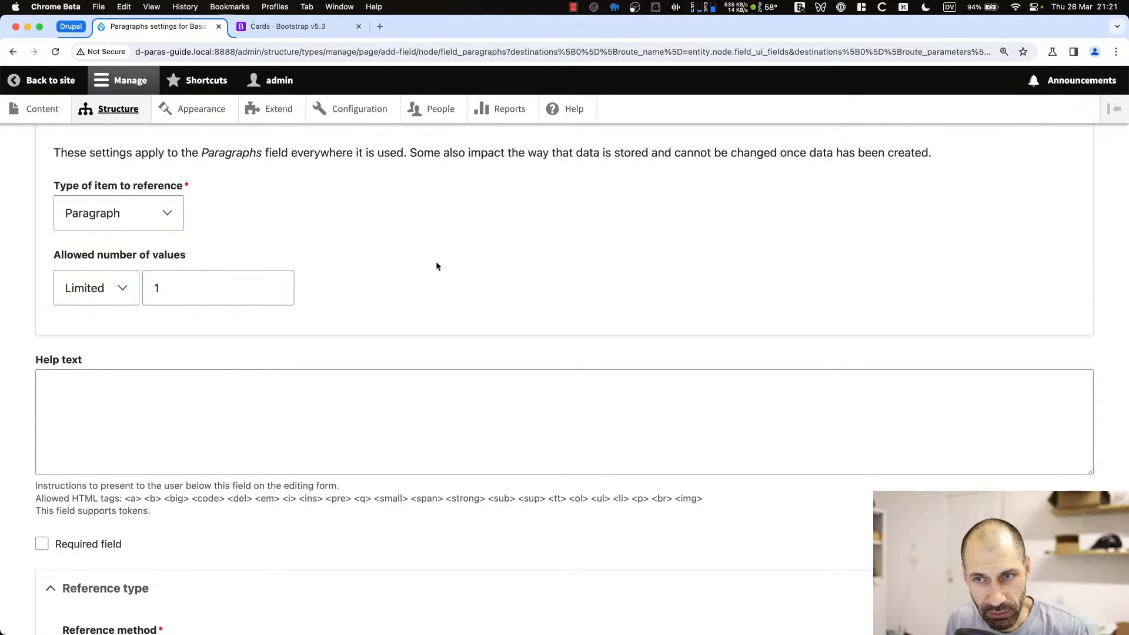
left_click(79, 294)
left_click(87, 307)
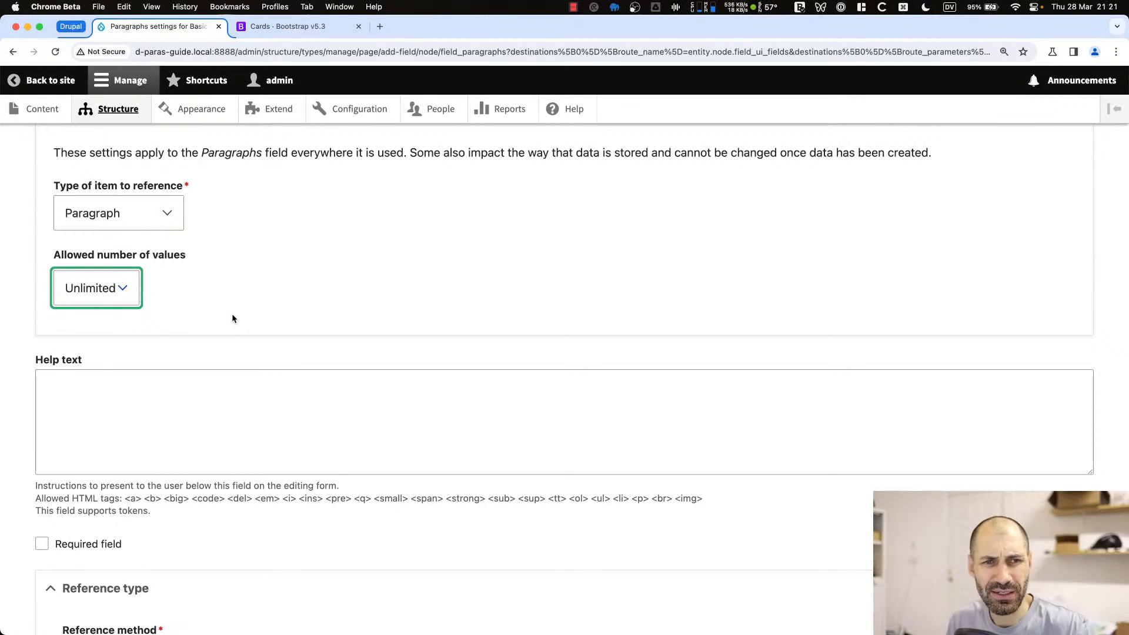
Exclude the Card item paragraph type from the Paragraphs field's allowed reference types and save the field settings
scroll(212, 338, "down", 5)
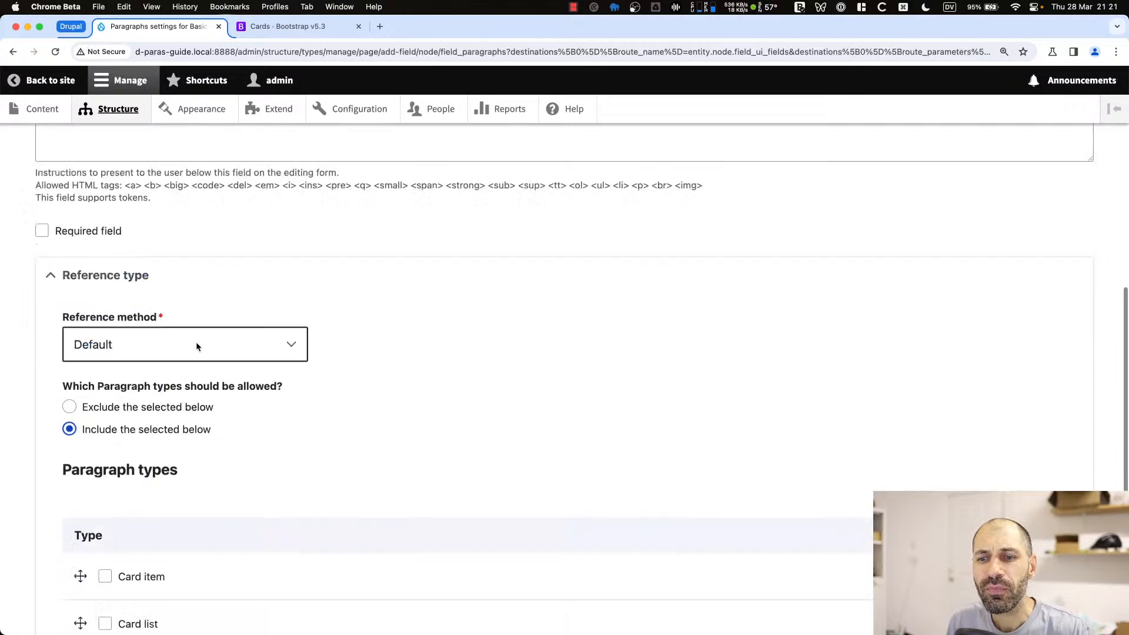
scroll(198, 348, "down", 4)
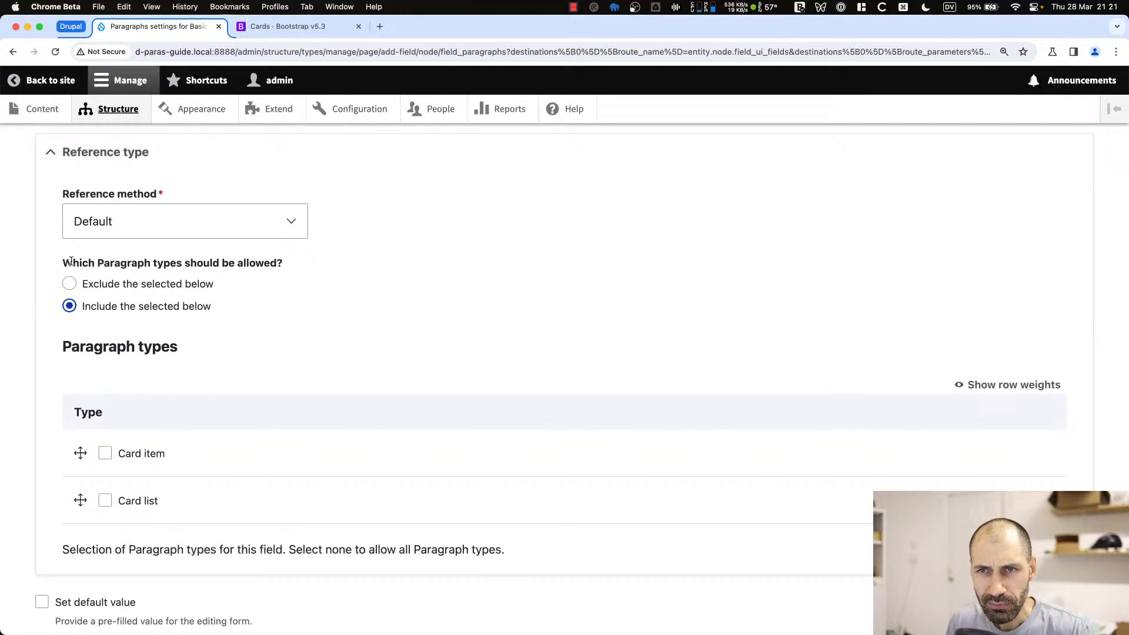
scroll(106, 357, "down", 2)
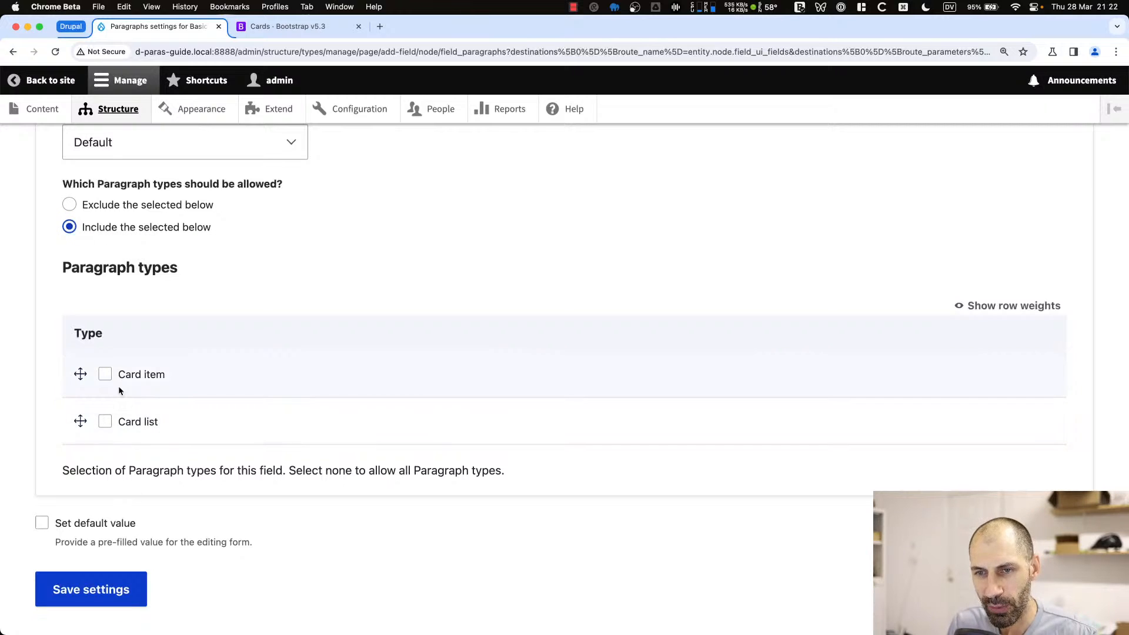
left_click(107, 206)
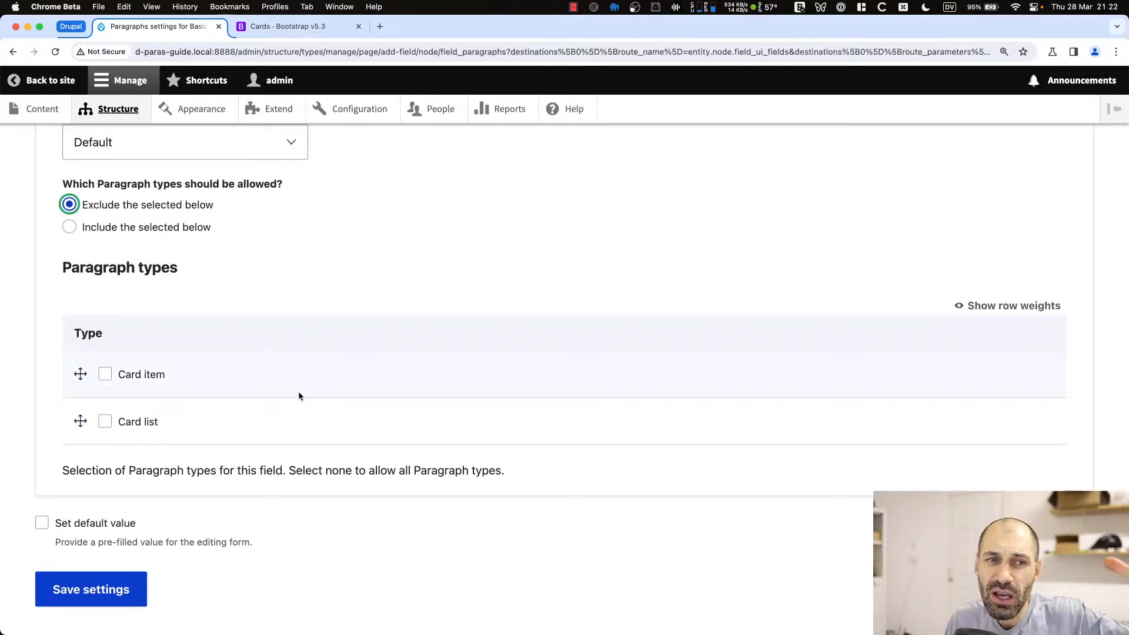
left_click(281, 214)
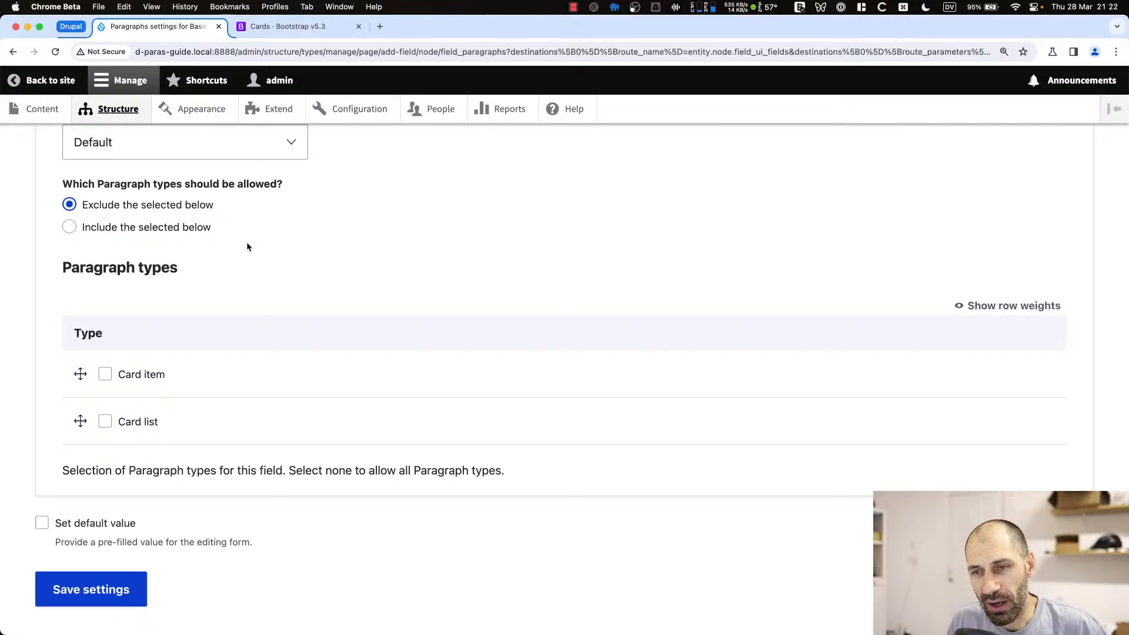
left_click(97, 211)
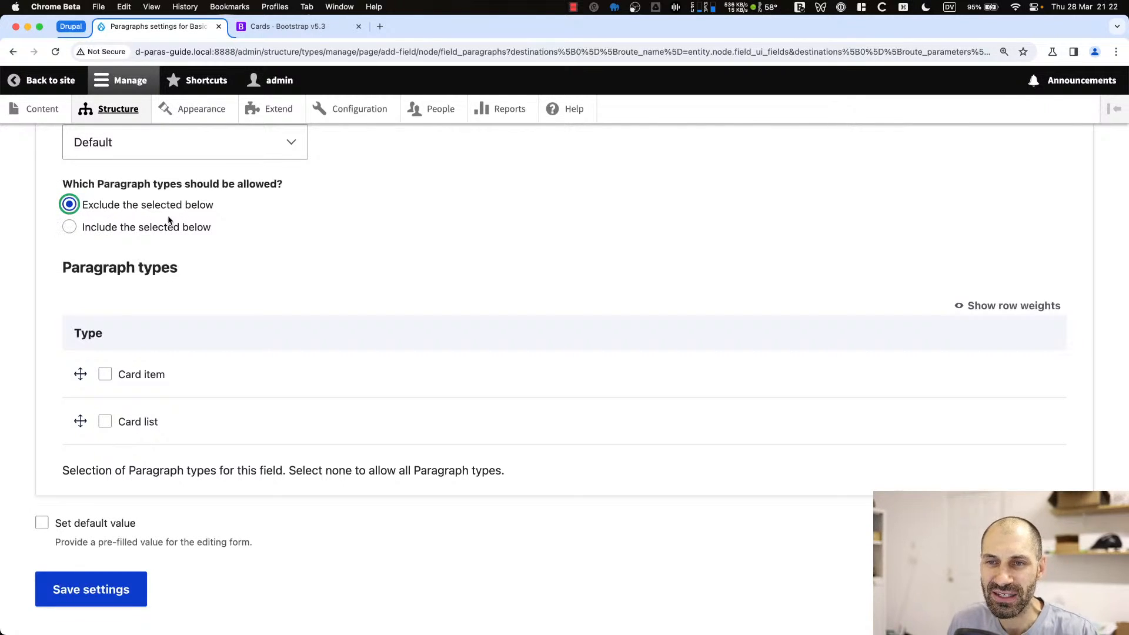
left_click(149, 381)
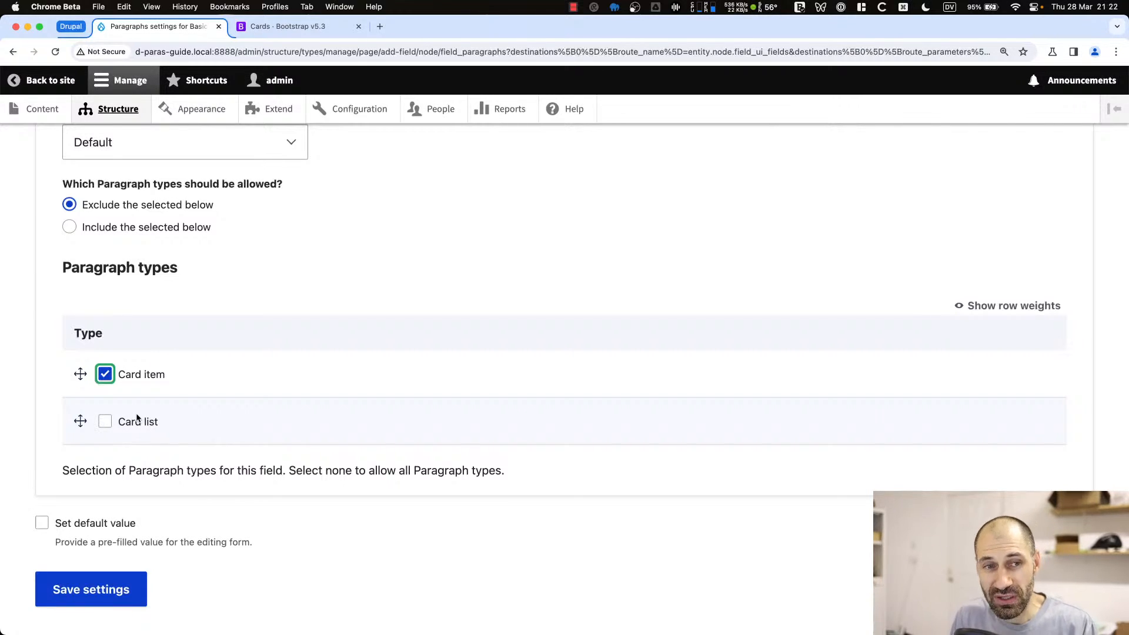
left_click(281, 273)
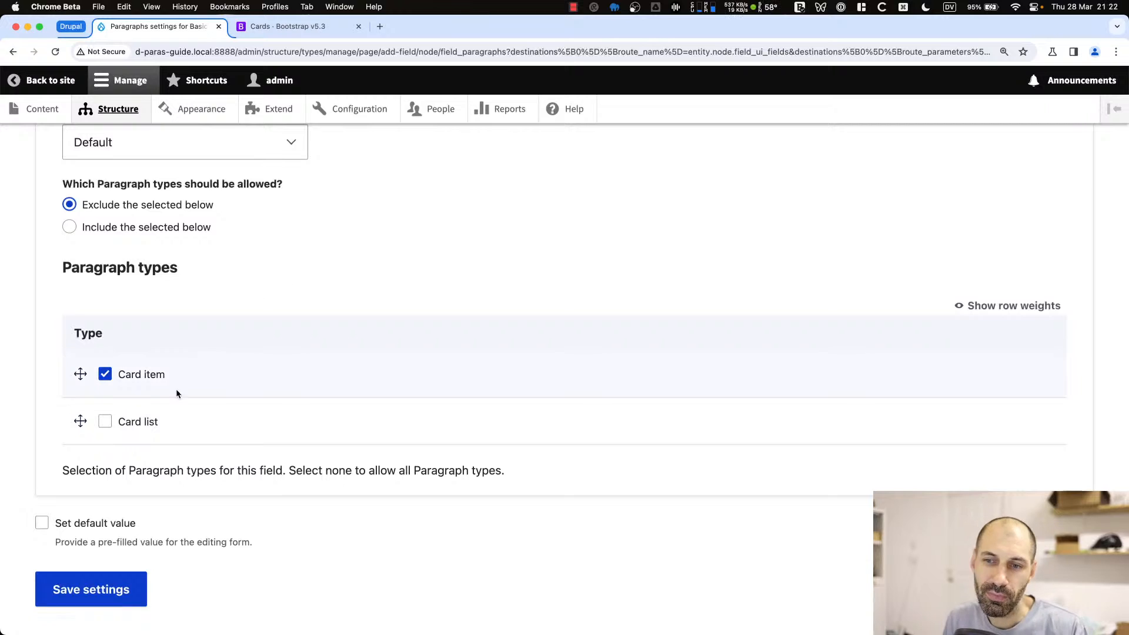
scroll(176, 409, "down", 1)
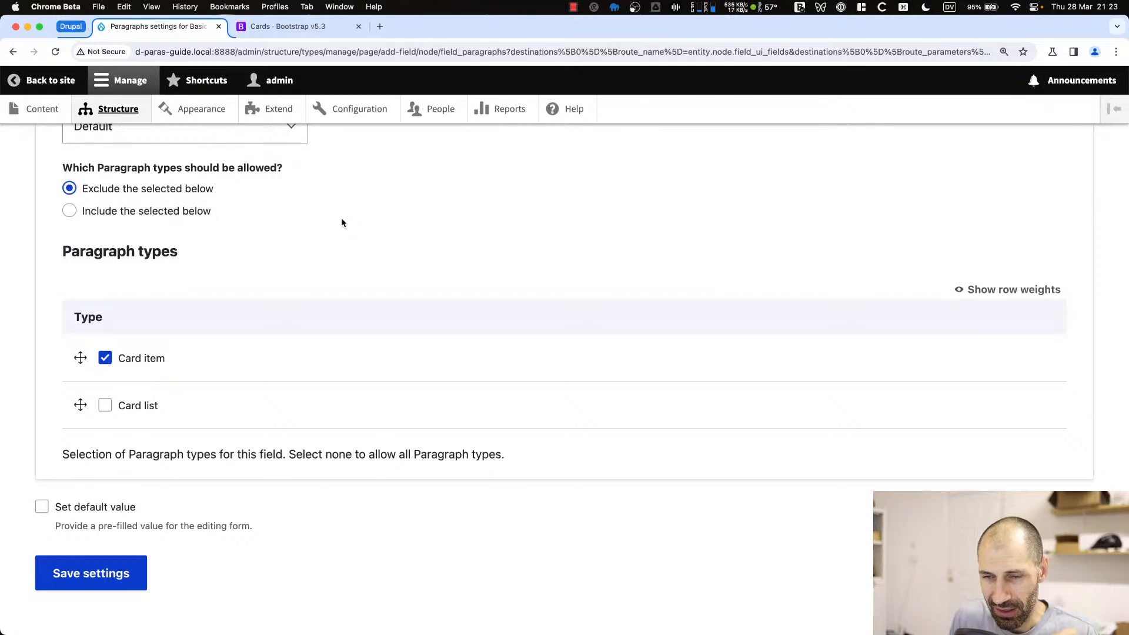
left_click(97, 582)
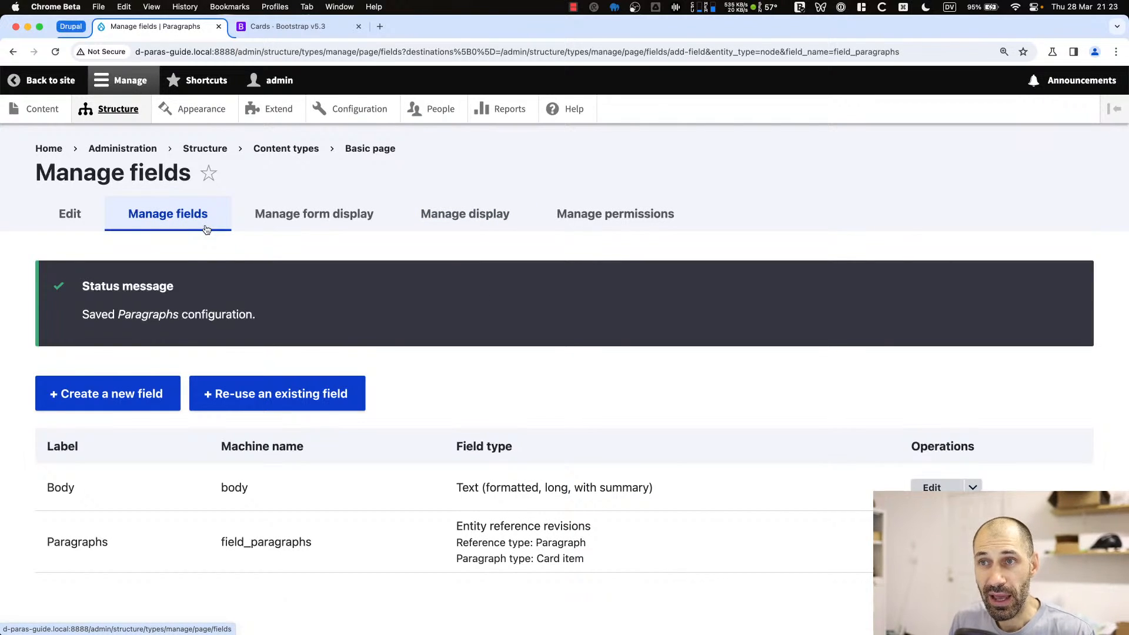
Open the content overview in a new browser tab and start a new Basic page titled "Test page"
left_click(44, 109, "super")
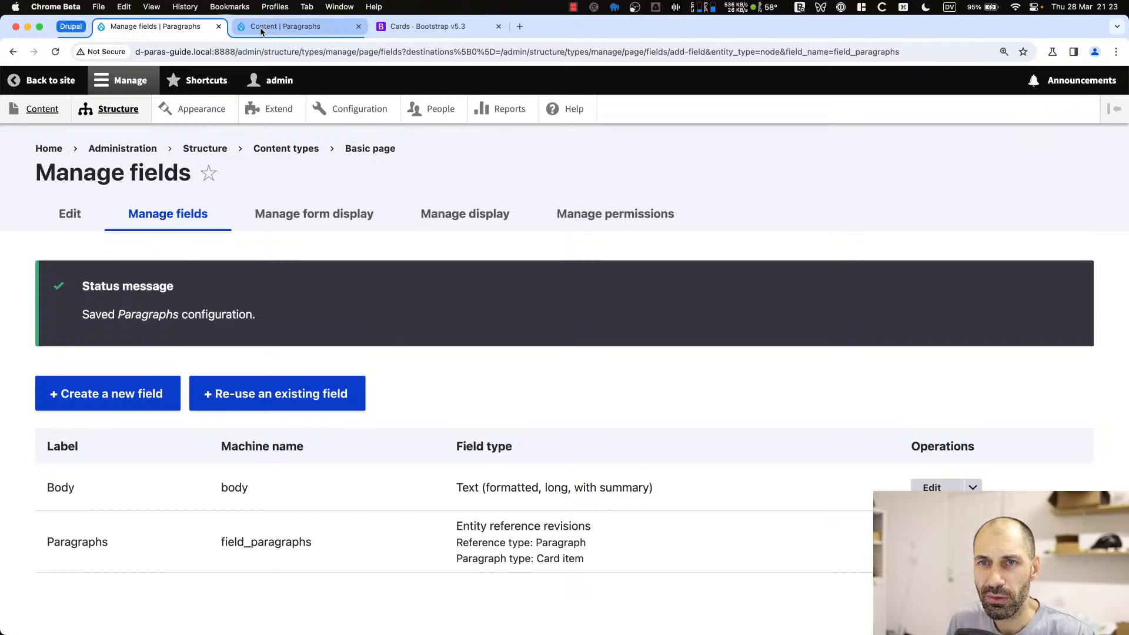
left_click(262, 27)
left_click(109, 273)
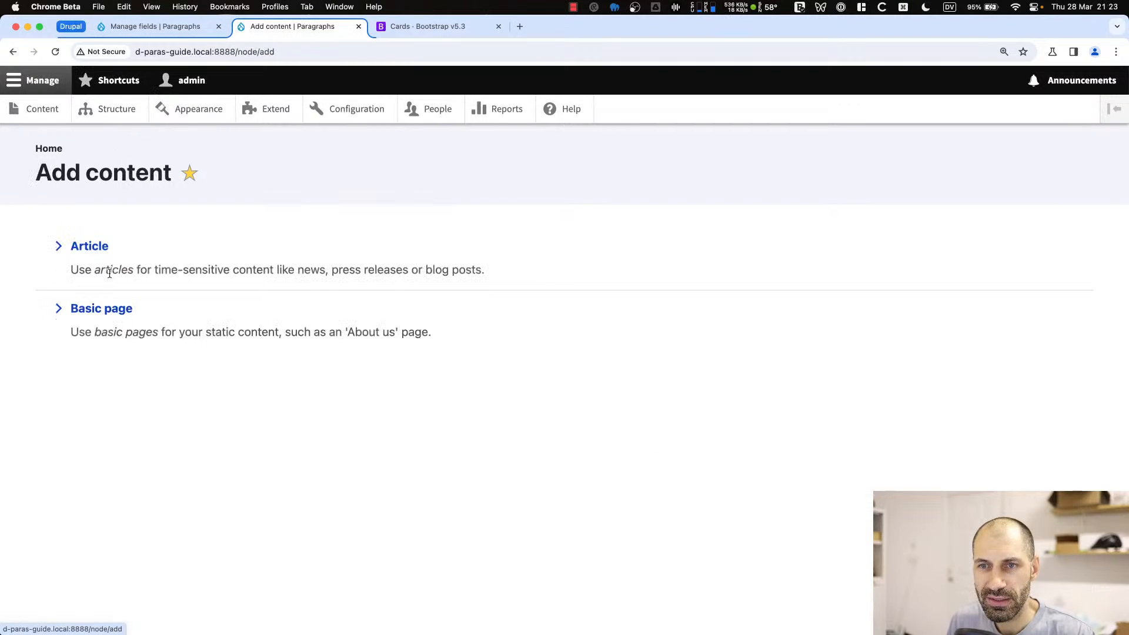
left_click(95, 309)
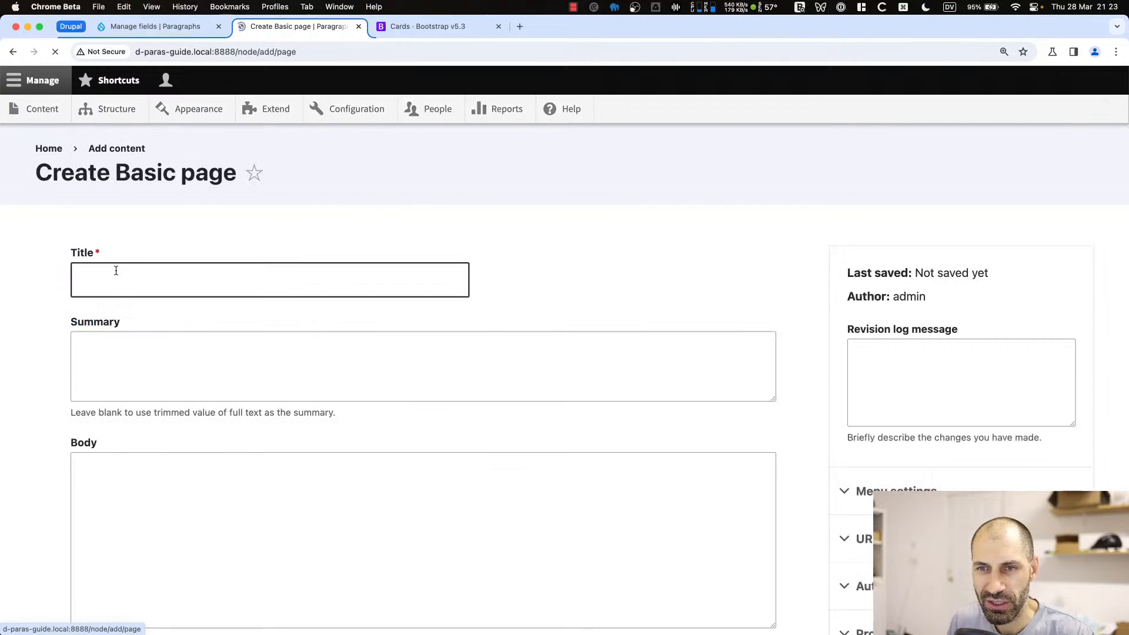
left_click(116, 271)
type("Test ")
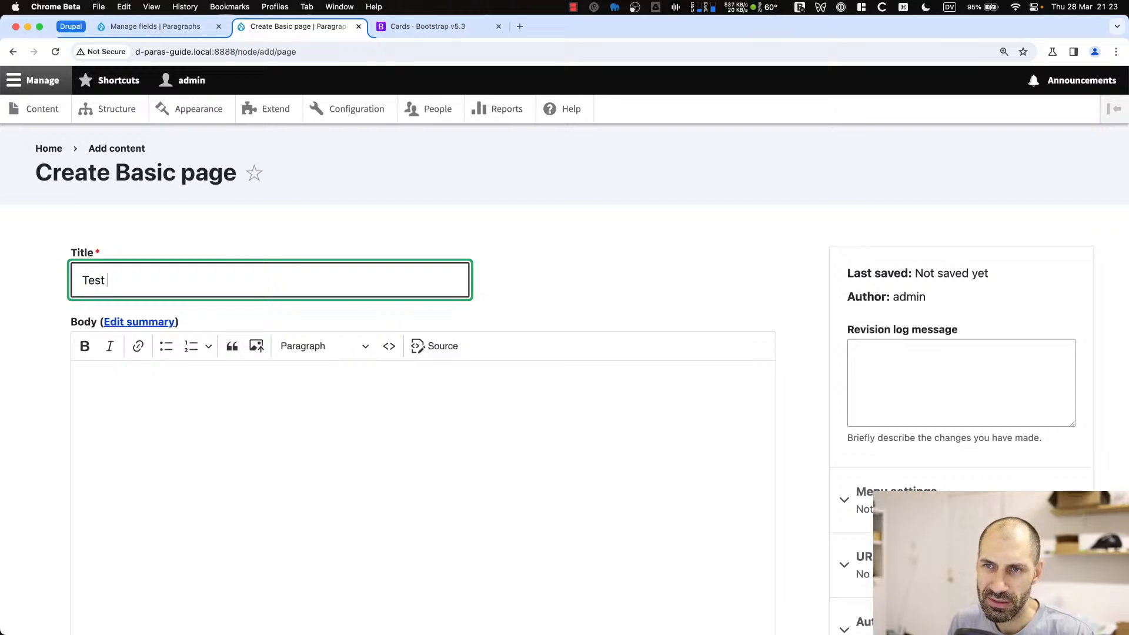
type("page")
Examine the Paragraphs section of the Basic page form, including the Card list and its nested Card item fields
scroll(179, 352, "down", 10)
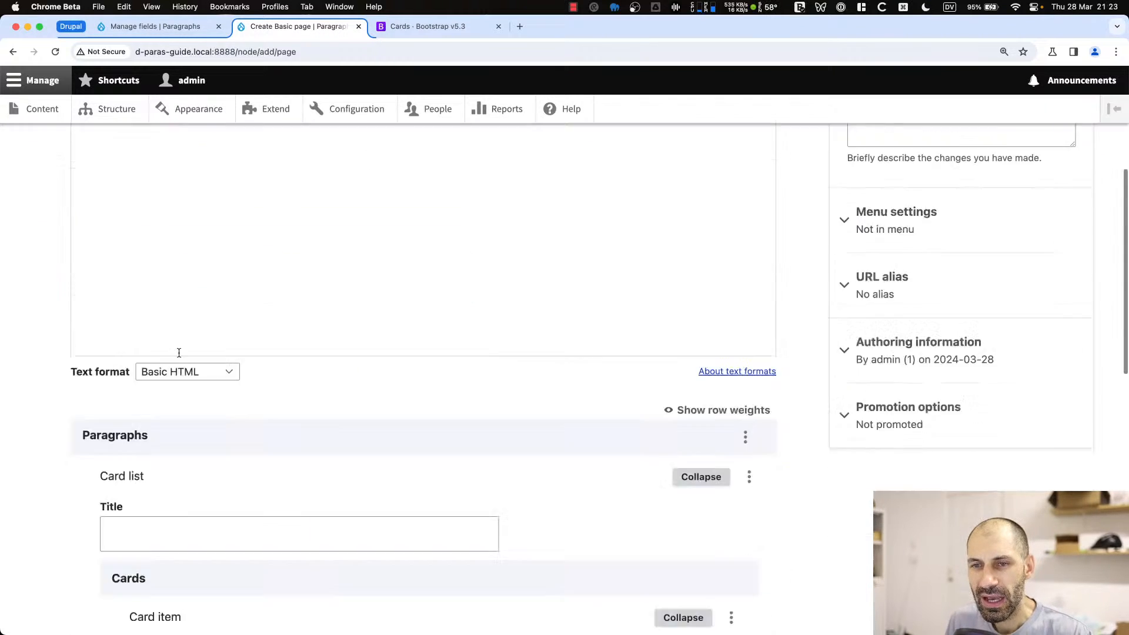
scroll(147, 312, "up", 2)
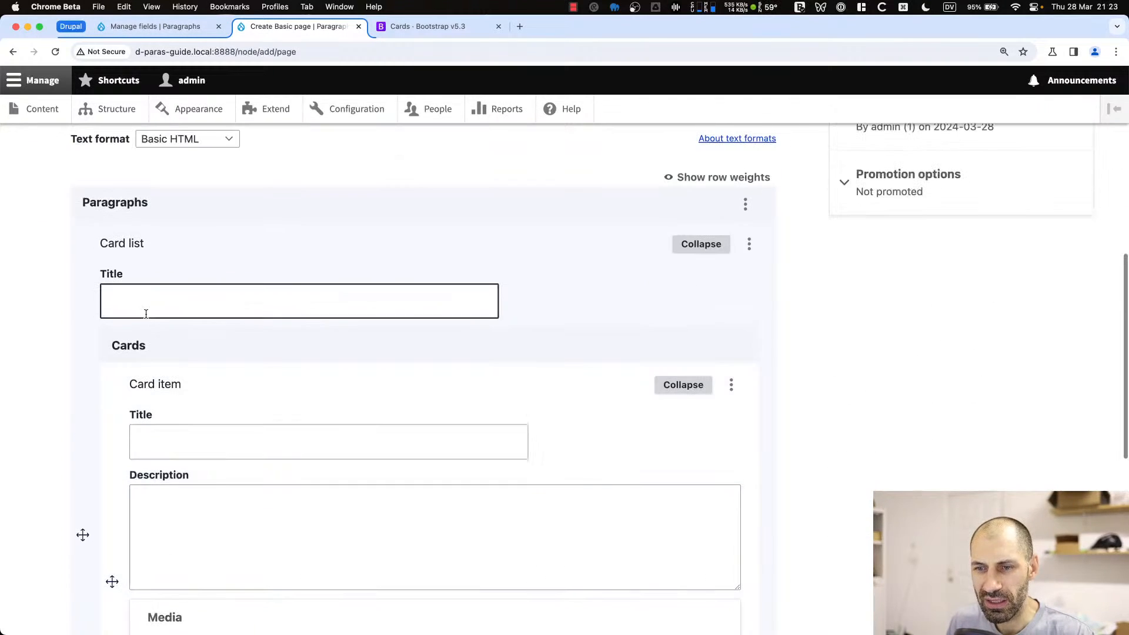
left_click(146, 314)
left_click_drag(156, 206, 82, 203)
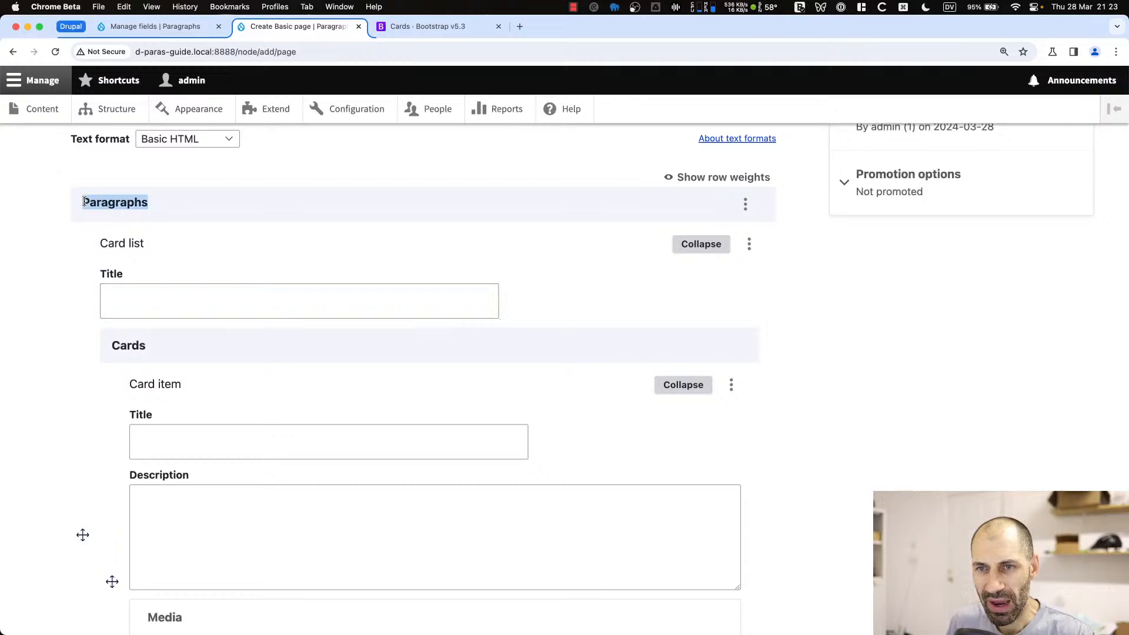
left_click(127, 214)
left_click_drag(140, 247, 86, 245)
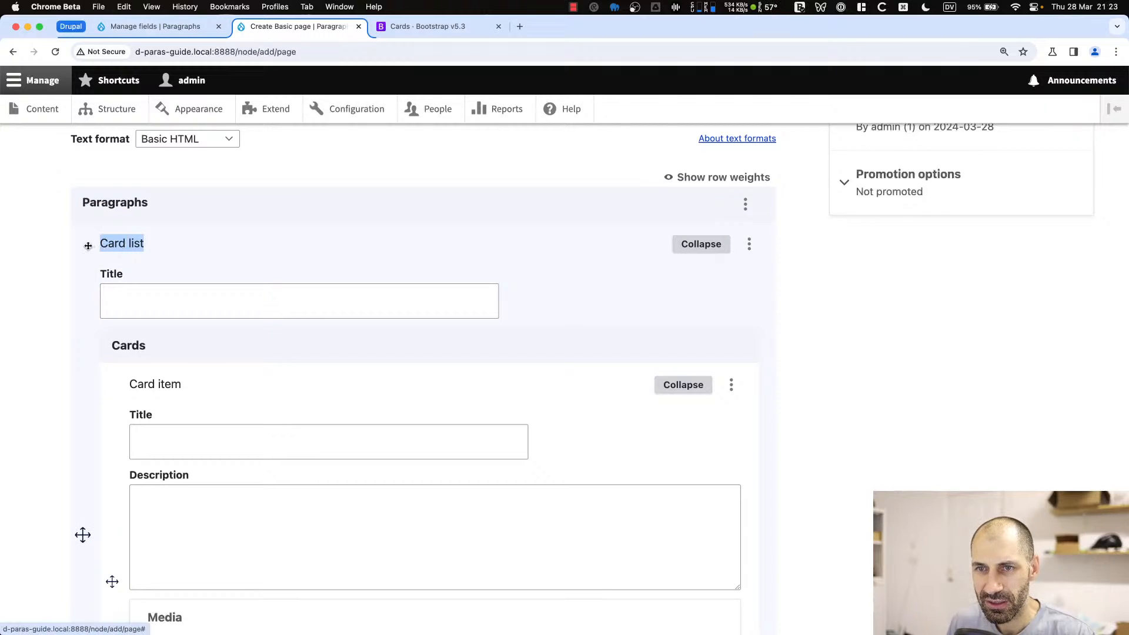
scroll(124, 321, "down", 3)
scroll(184, 247, "up", 2)
left_click(141, 251)
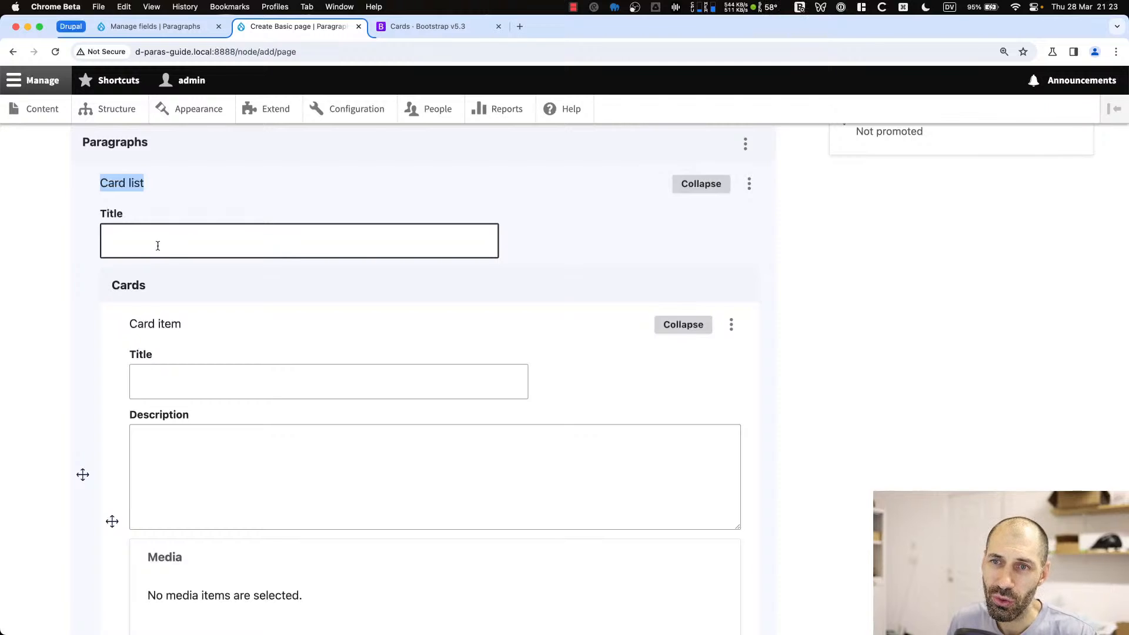
scroll(98, 260, "down", 1)
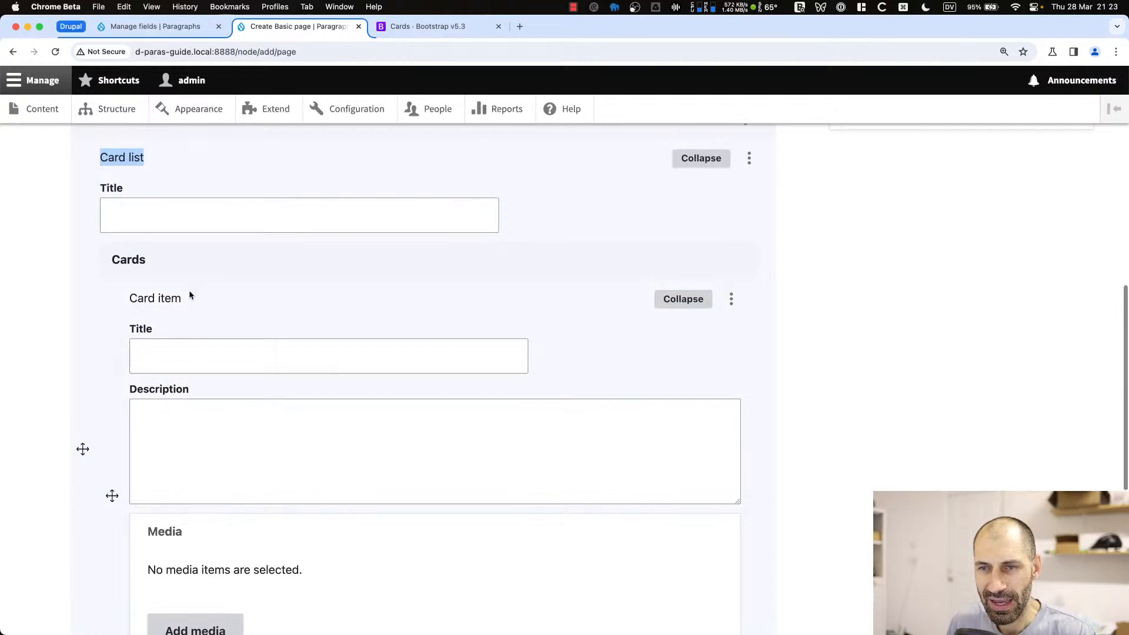
scroll(190, 294, "down", 4)
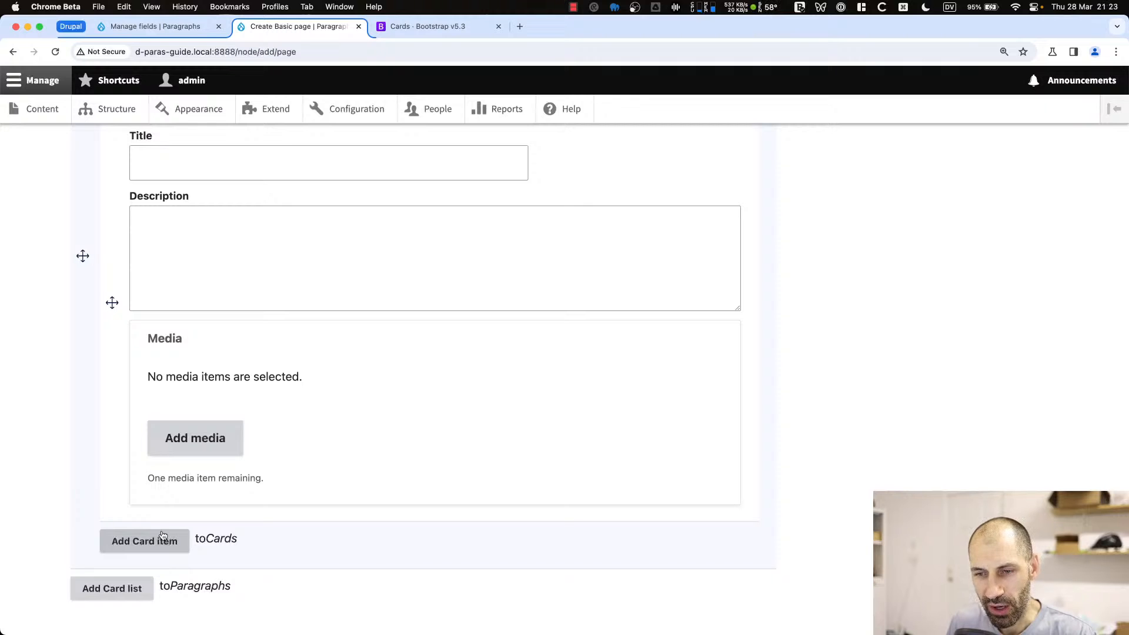
Set the Card list paragraph's title to "Card list 1"
scroll(162, 534, "up", 10)
scroll(161, 534, "down", 1)
left_click(165, 493)
type("Card list 1")
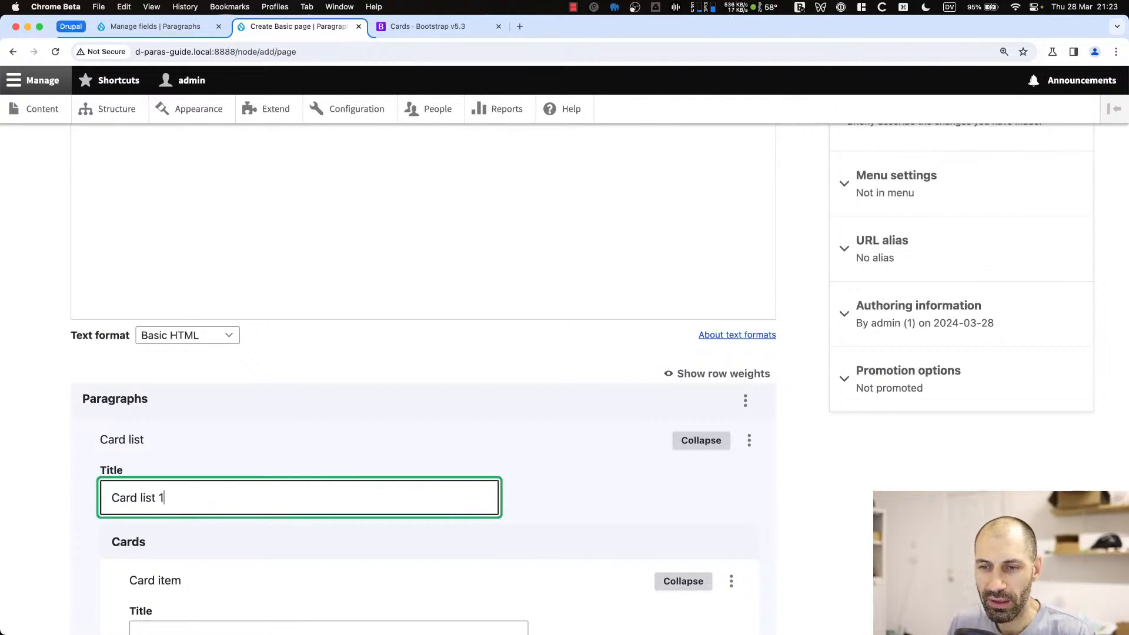
Fill in the first card item with the title "Card item 1" and the description "Card item 1..."
scroll(148, 503, "down", 5)
left_click(164, 442)
type("Card item 1")
key("super+a")
key("super+c")
key("Tab")
key("super+v")
type("...")
Add test-image-1.png from Finder as the first card item's media with alternative text "aoeu", save it and insert it
scroll(231, 416, "down", 8)
left_click(206, 378)
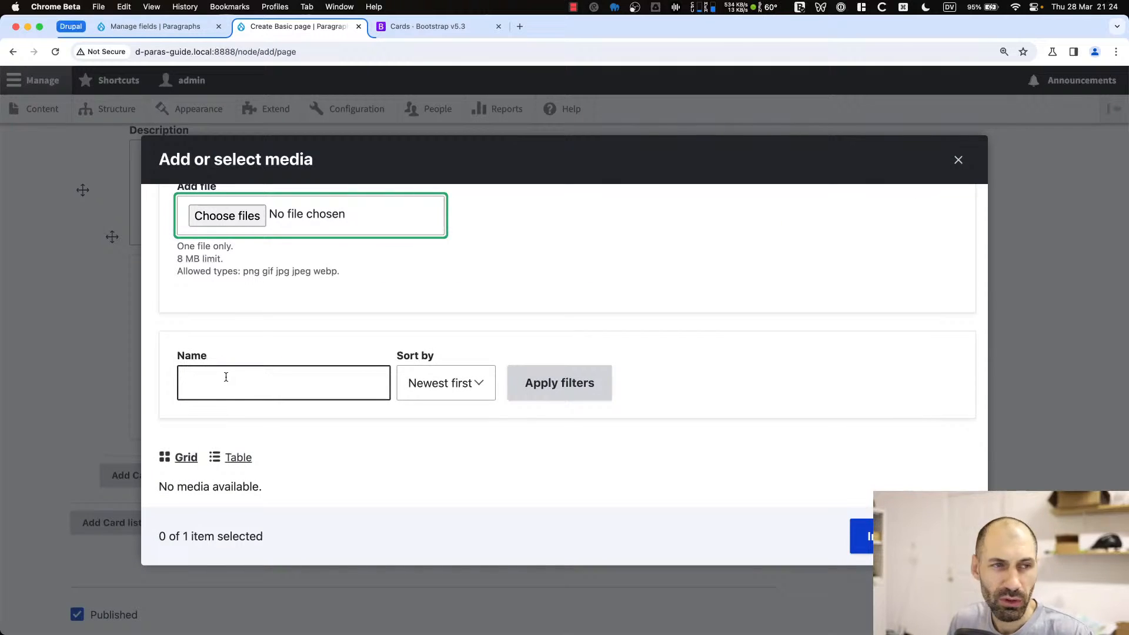
key("super+Tab")
left_click_drag(629, 397, 667, 196)
left_click(573, 266)
left_click_drag(574, 265, 220, 226)
left_click(420, 394)
type("aoeu")
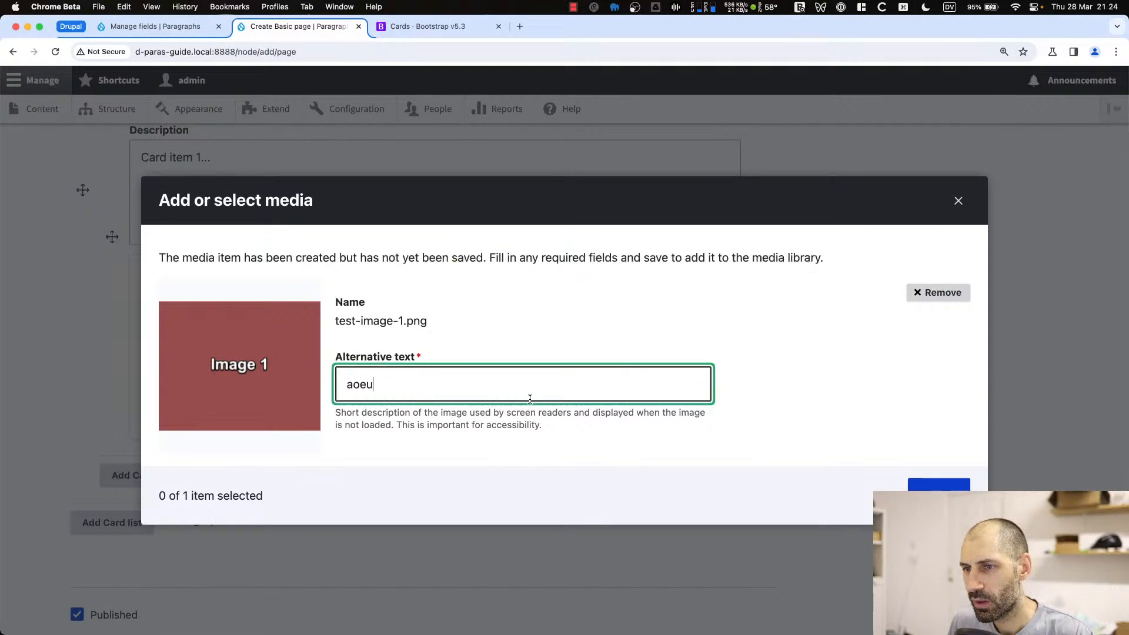
left_click(939, 496)
left_click(869, 535)
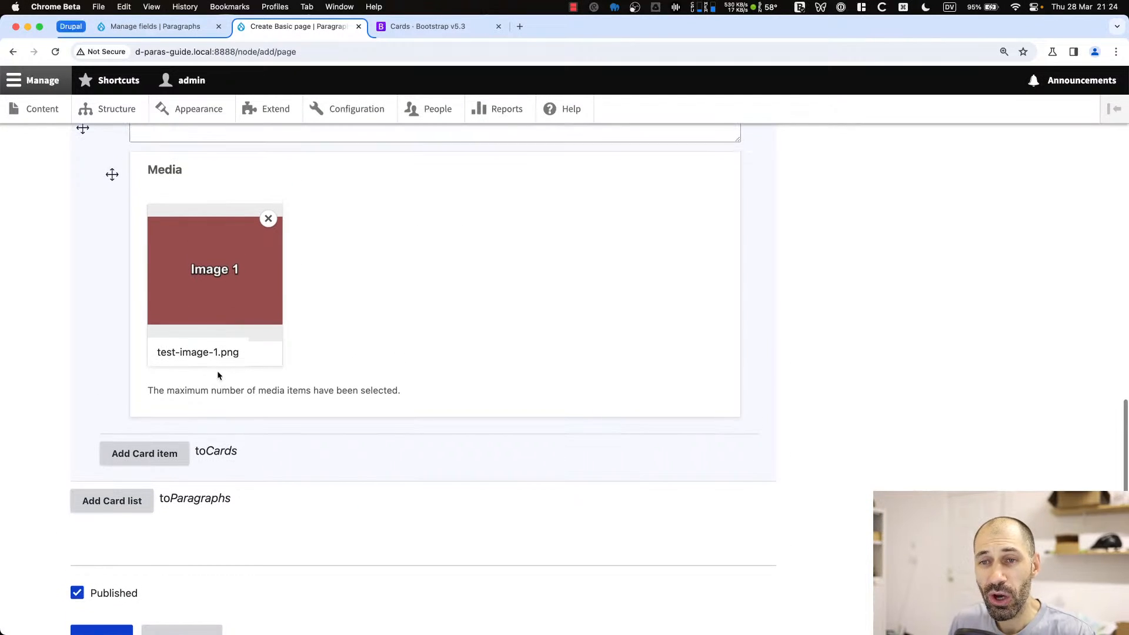
Add a second card item to the list with the title "Card item 2" and the description "Card item 2..."
left_click(144, 434)
scroll(467, 383, "down", 3)
left_click(159, 294)
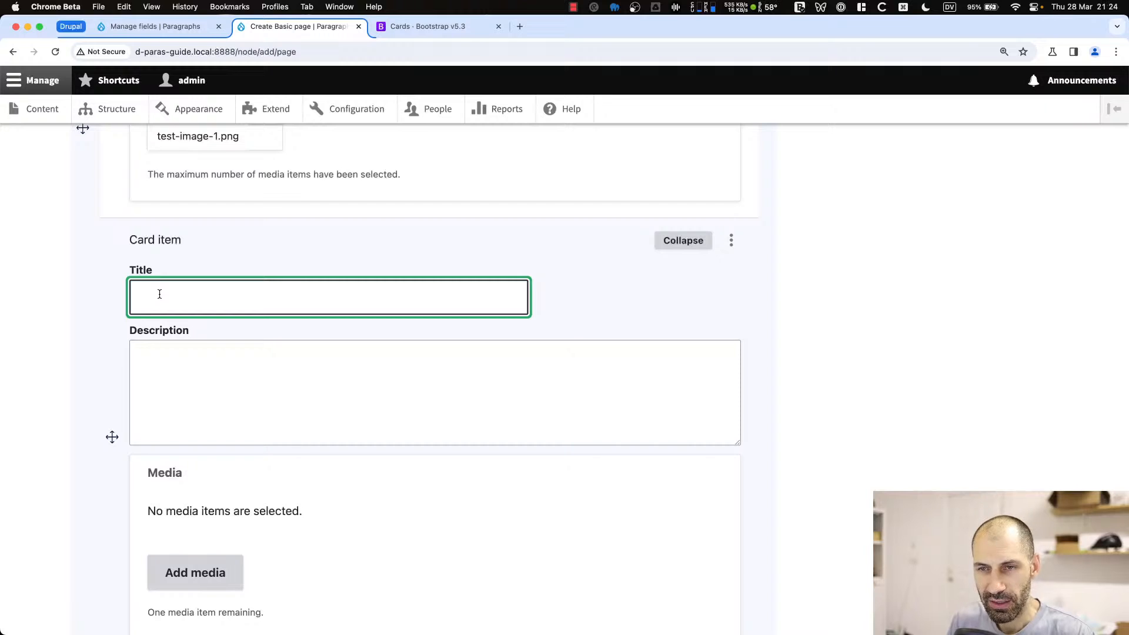
type("Card item 2")
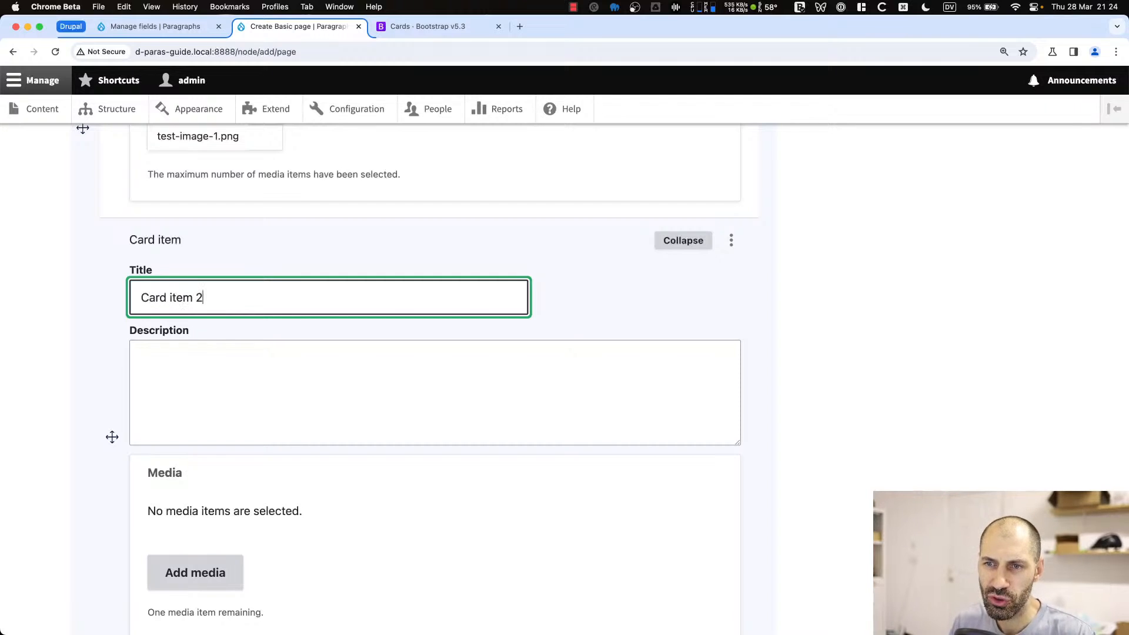
key("Tab")
type("Card item 2..")
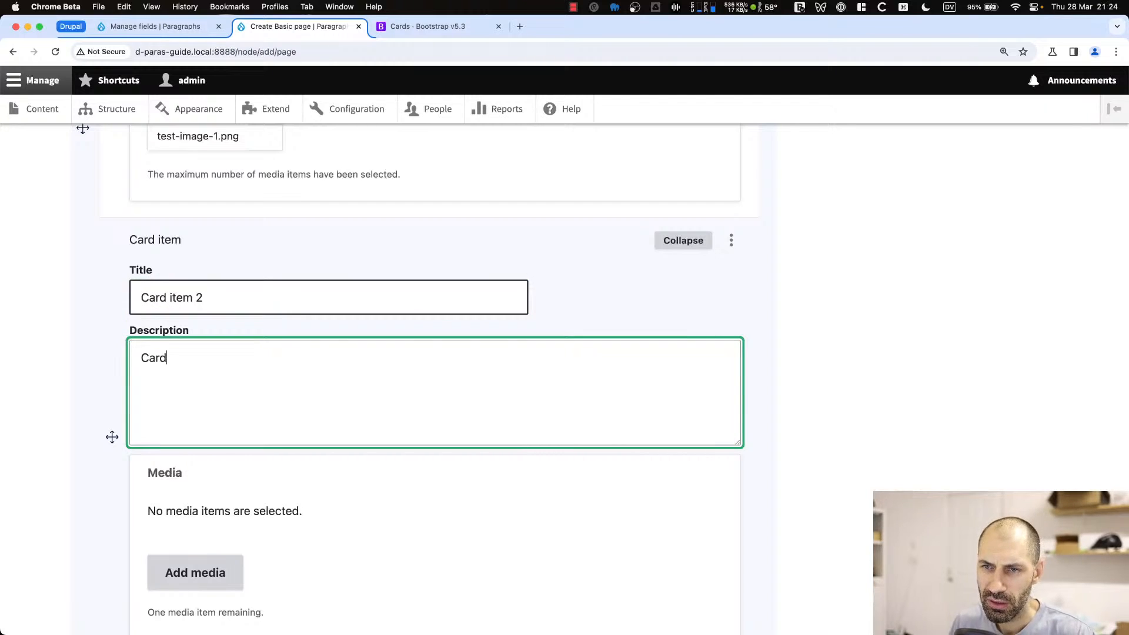
type(".")
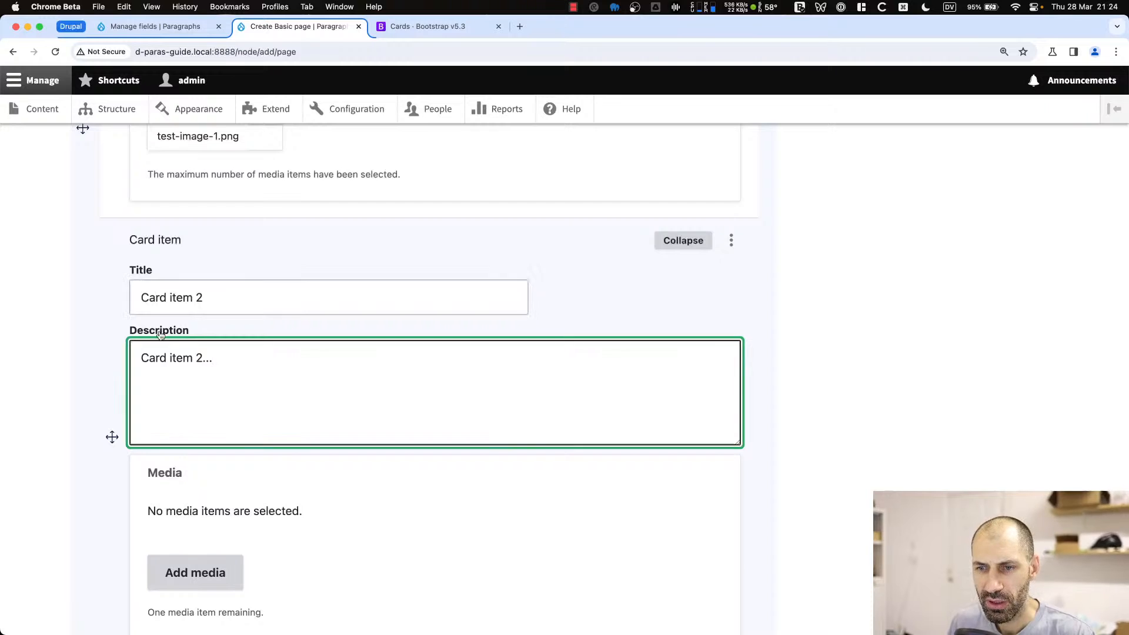
Add test-image-2.png from Finder as the second card item's media with alternative text "aoeu", save it and insert it
scroll(183, 464, "down", 3)
left_click(194, 497)
scroll(396, 328, "up", 2)
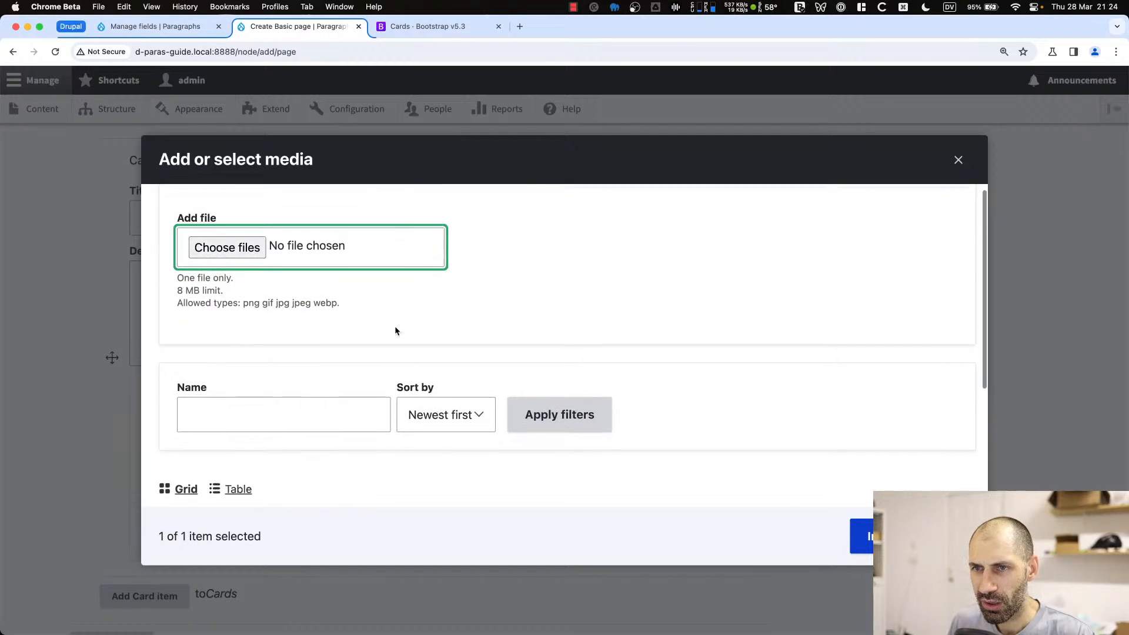
key("super+Tab")
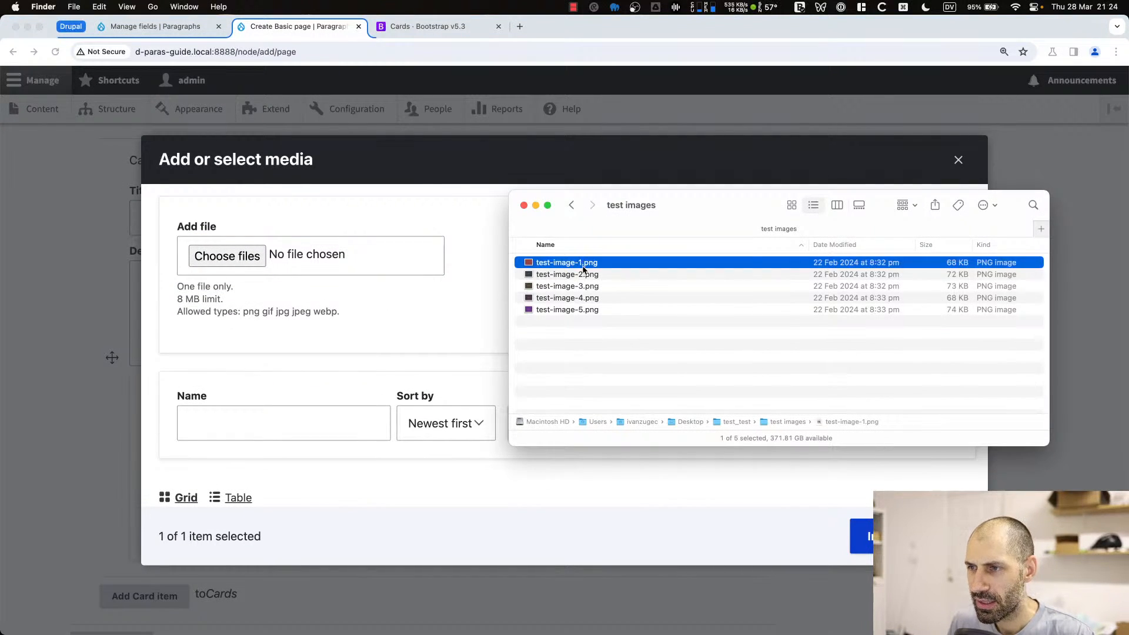
left_click_drag(584, 275, 241, 255)
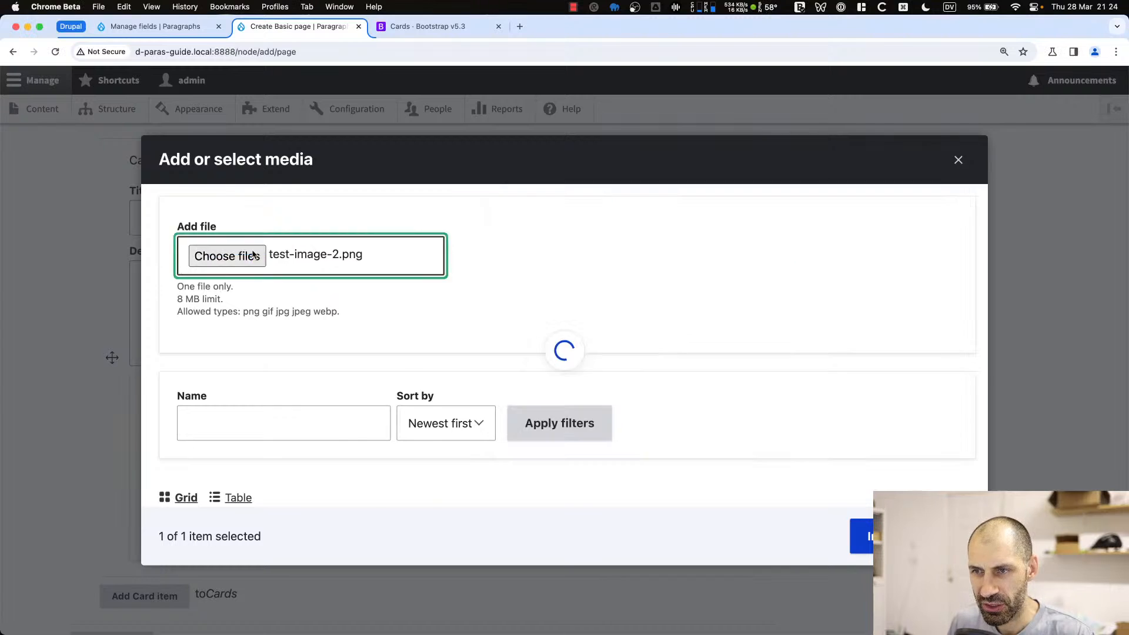
left_click(483, 382)
type("aoeu")
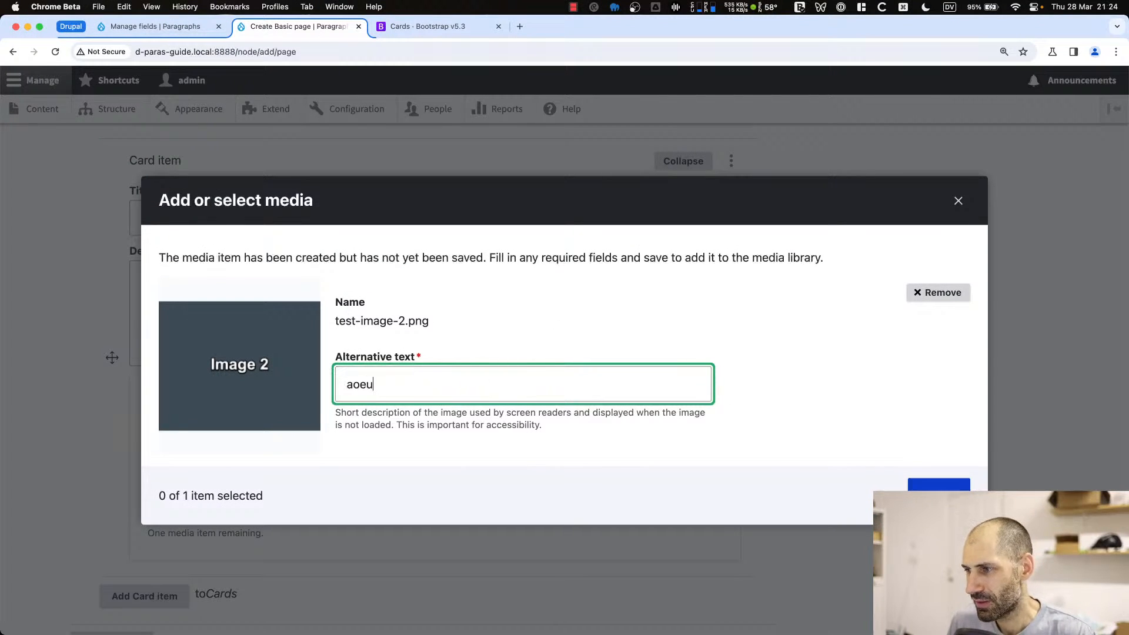
key("Return")
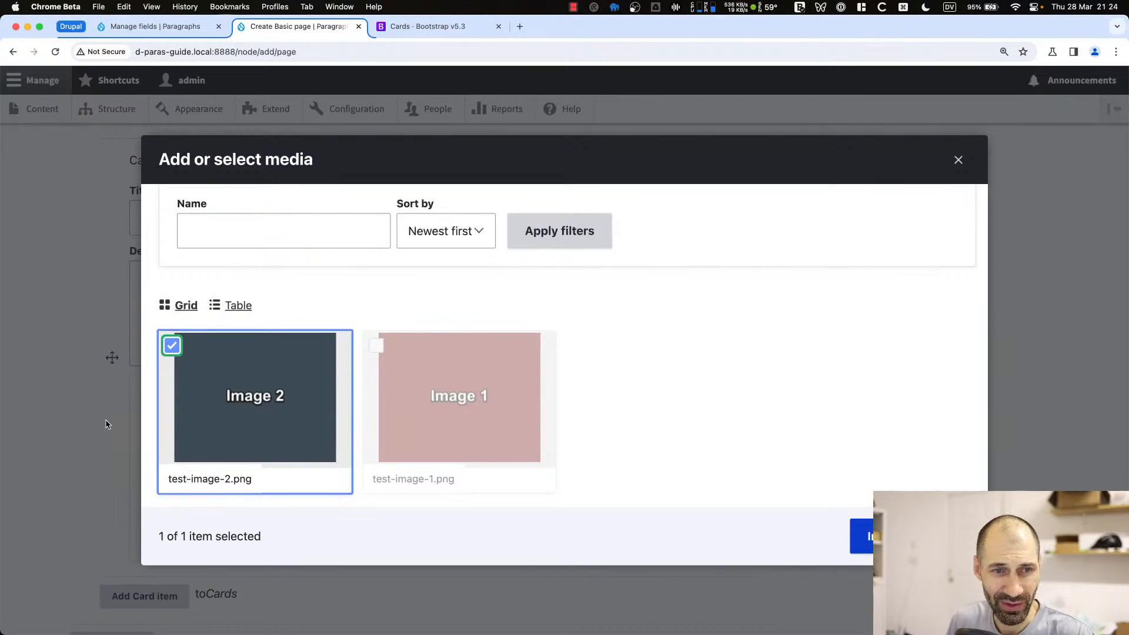
left_click(860, 536)
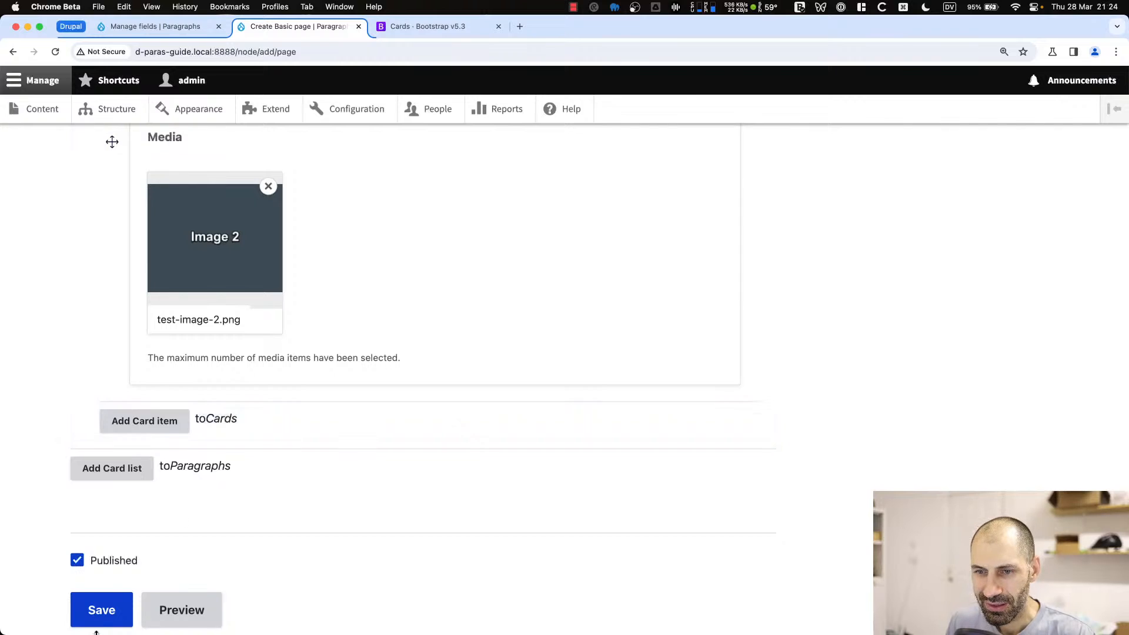
Save the new Basic page and review how its card list and both card items are rendered
left_click(108, 611)
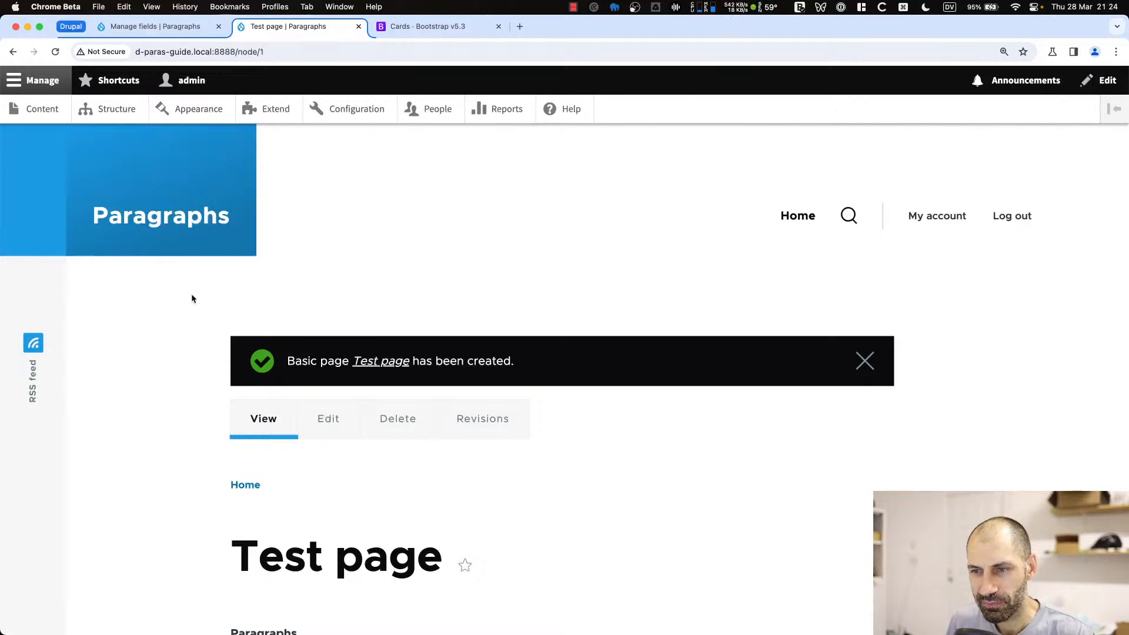
scroll(189, 329, "down", 8)
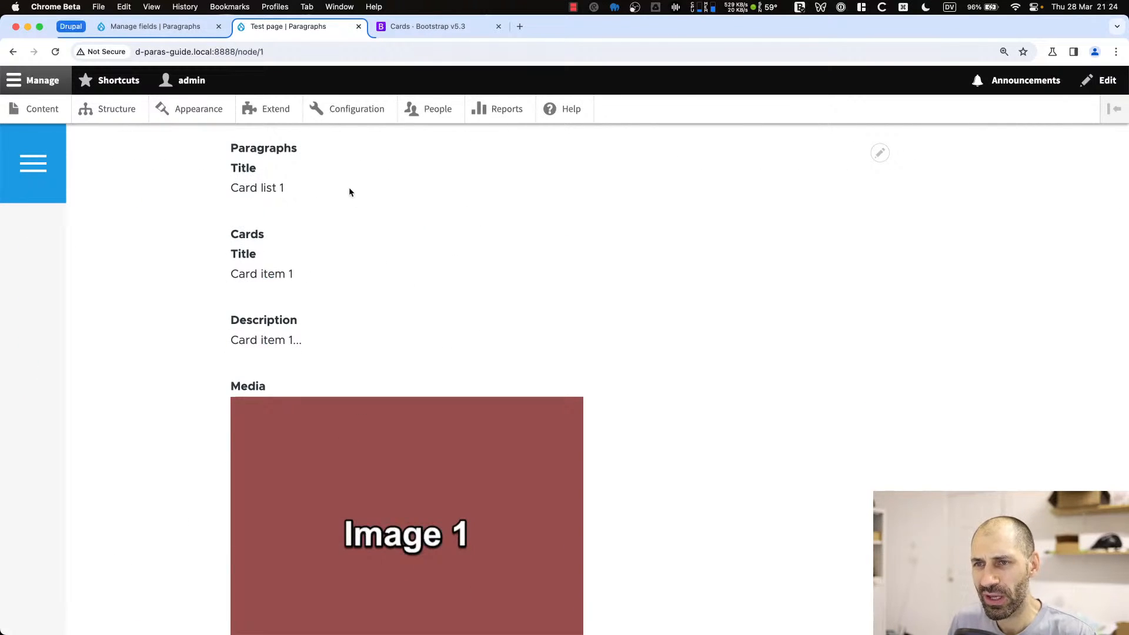
scroll(352, 235, "up", 4)
scroll(352, 270, "down", 8)
scroll(373, 400, "down", 1)
scroll(372, 398, "down", 5)
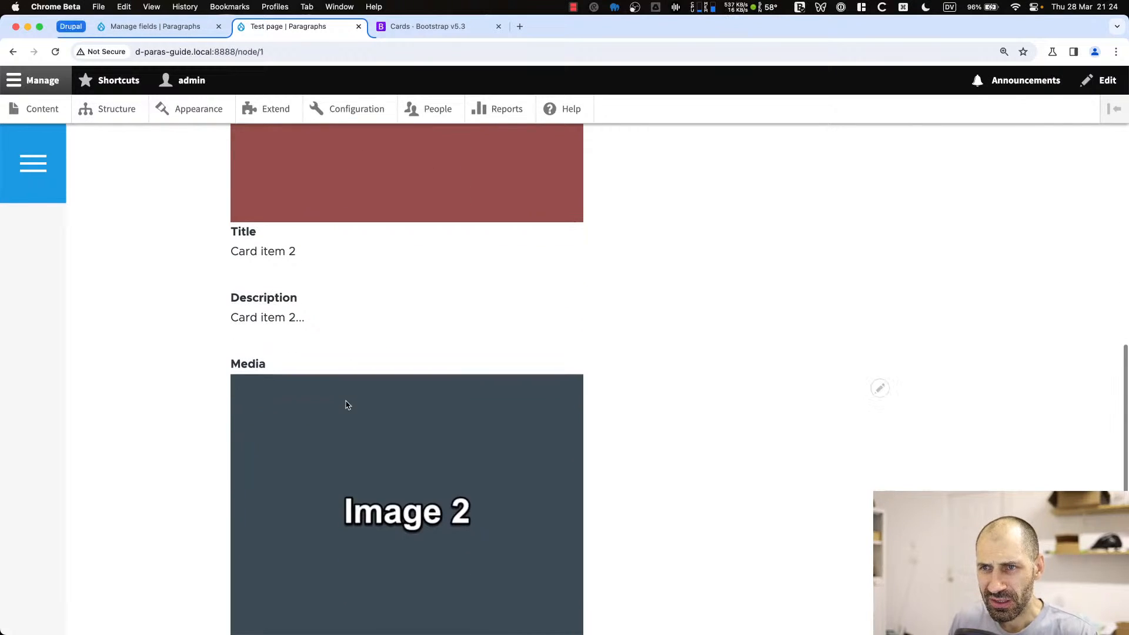
Compare the test page's card output with the Bootstrap card example and return to Basic page's field management
left_click(425, 26)
left_click(575, 299)
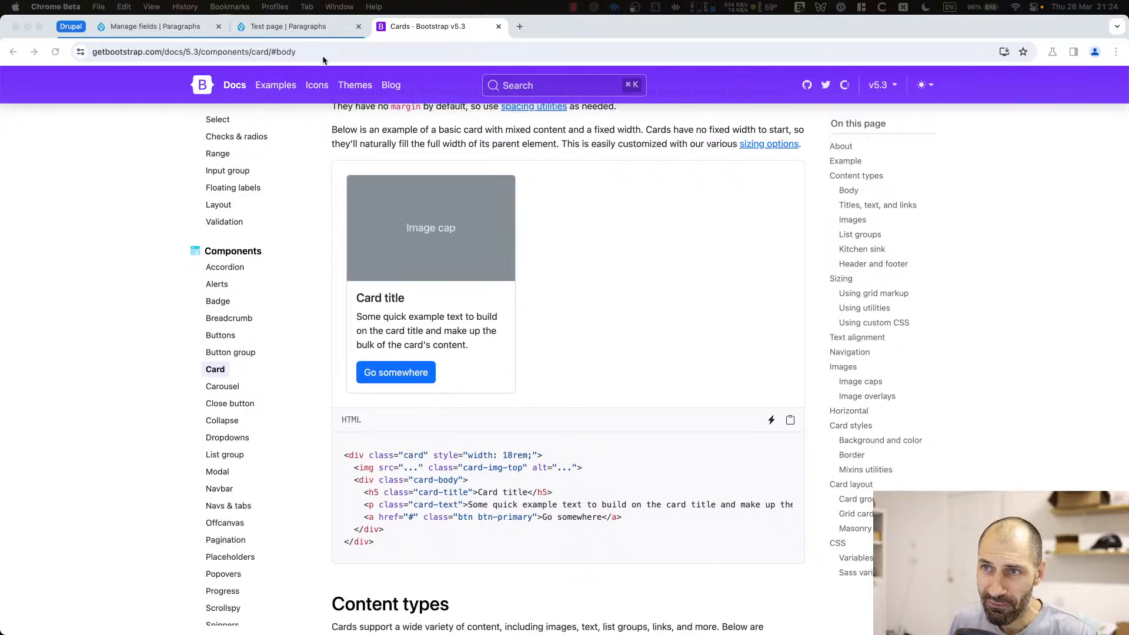
left_click(326, 26)
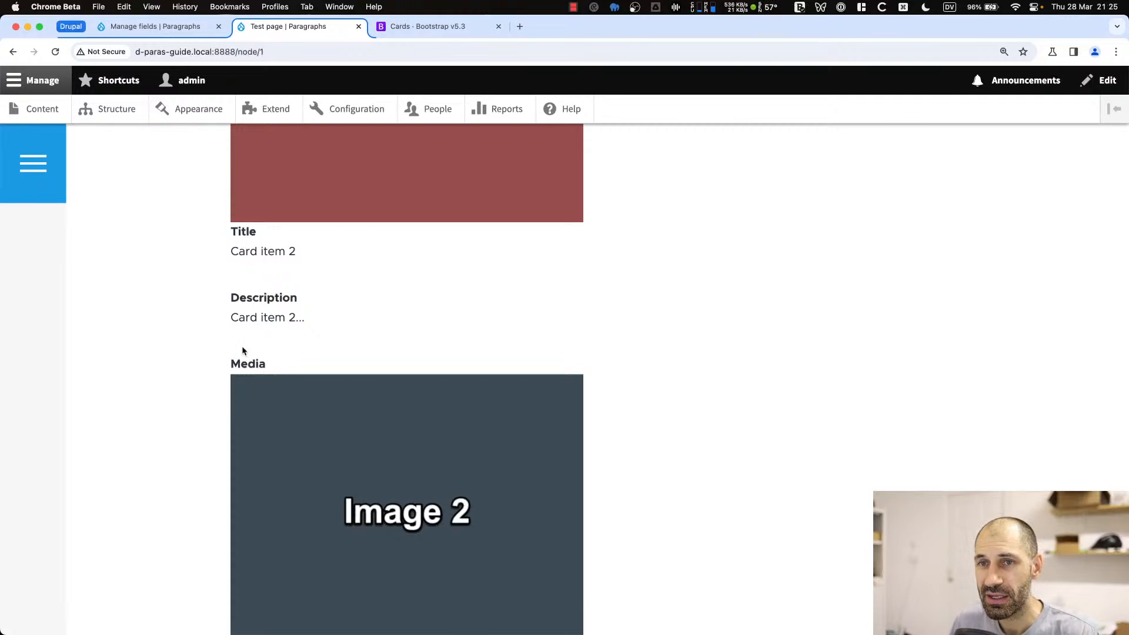
left_click(155, 26)
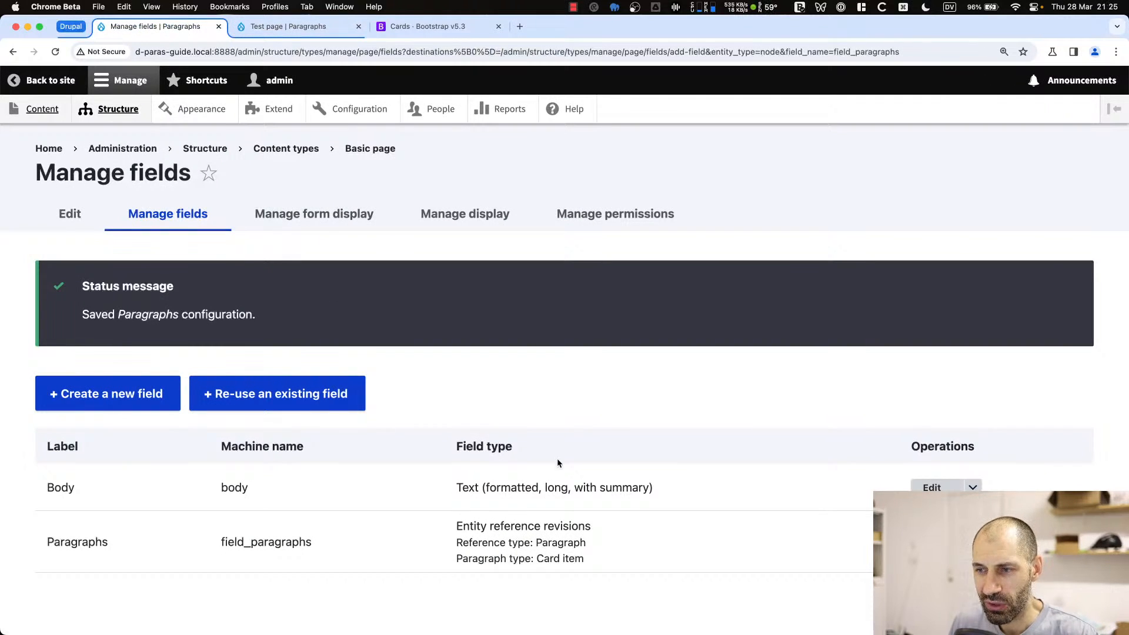
Open the test page for editing and look through its full card list form
left_click(288, 26)
scroll(329, 294, "up", 10)
left_click(320, 427)
scroll(138, 470, "down", 15)
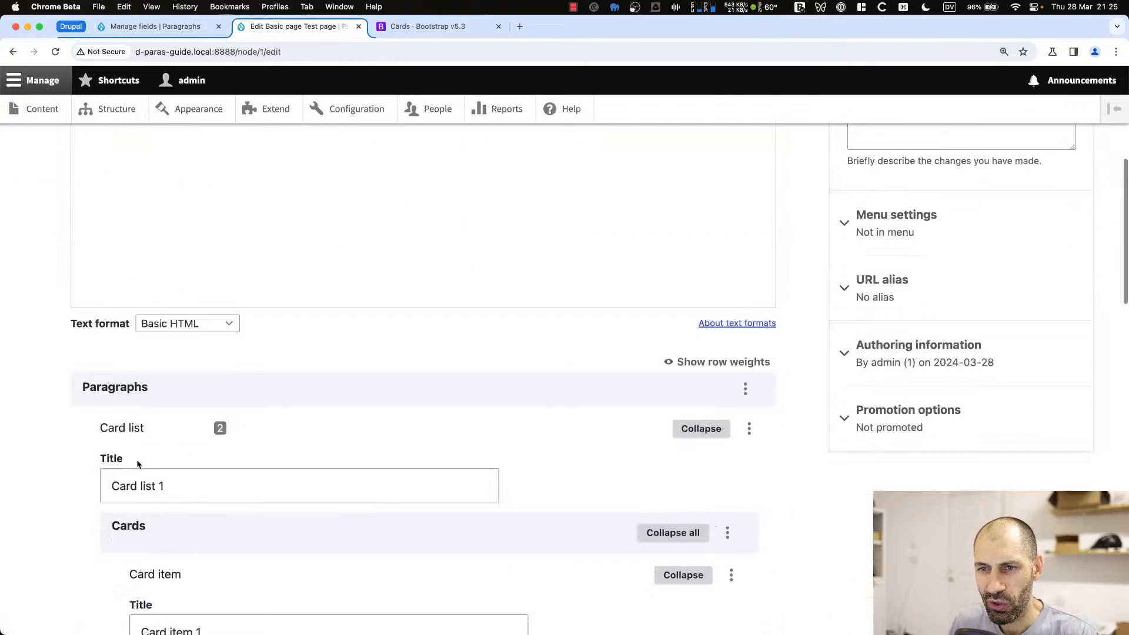
scroll(299, 346, "down", 6)
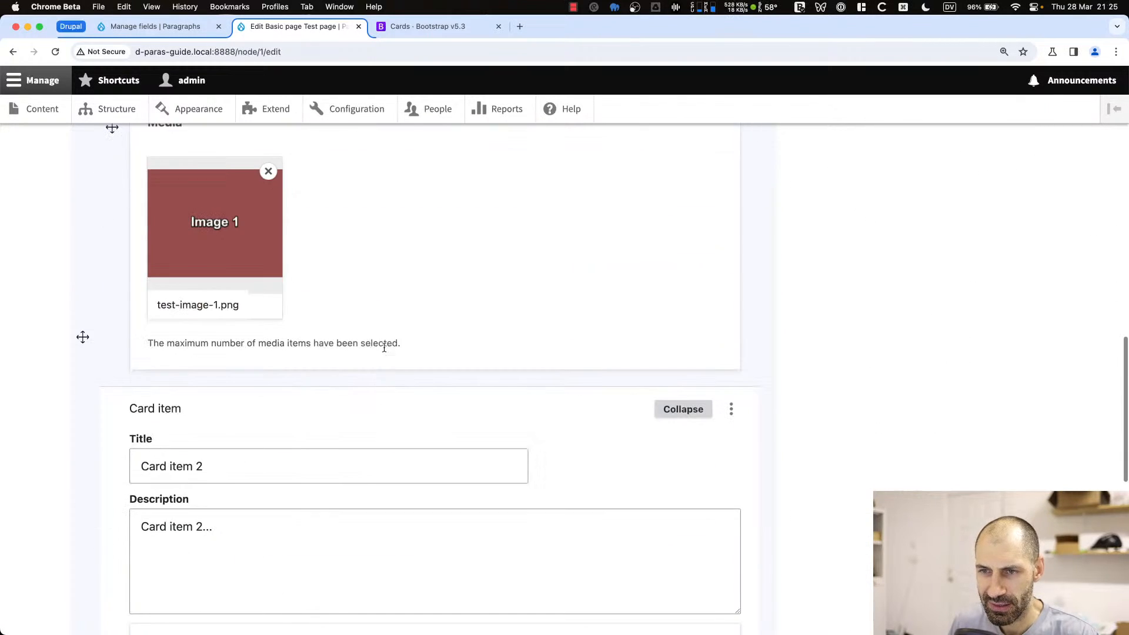
scroll(300, 353, "down", 3)
scroll(333, 428, "down", 5)
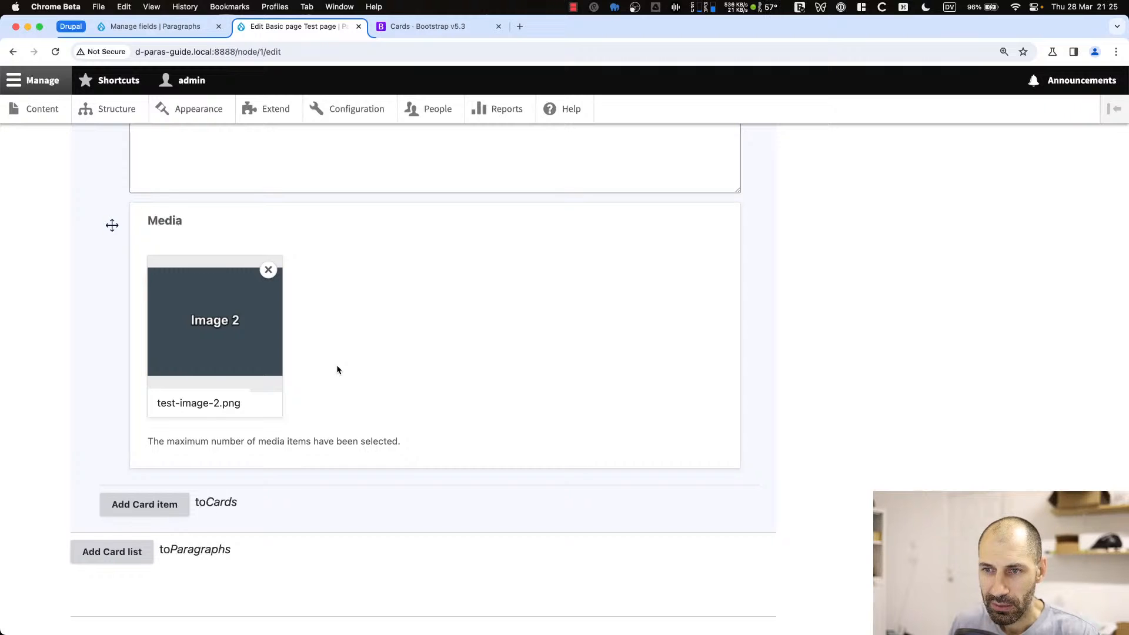
scroll(336, 364, "up", 2)
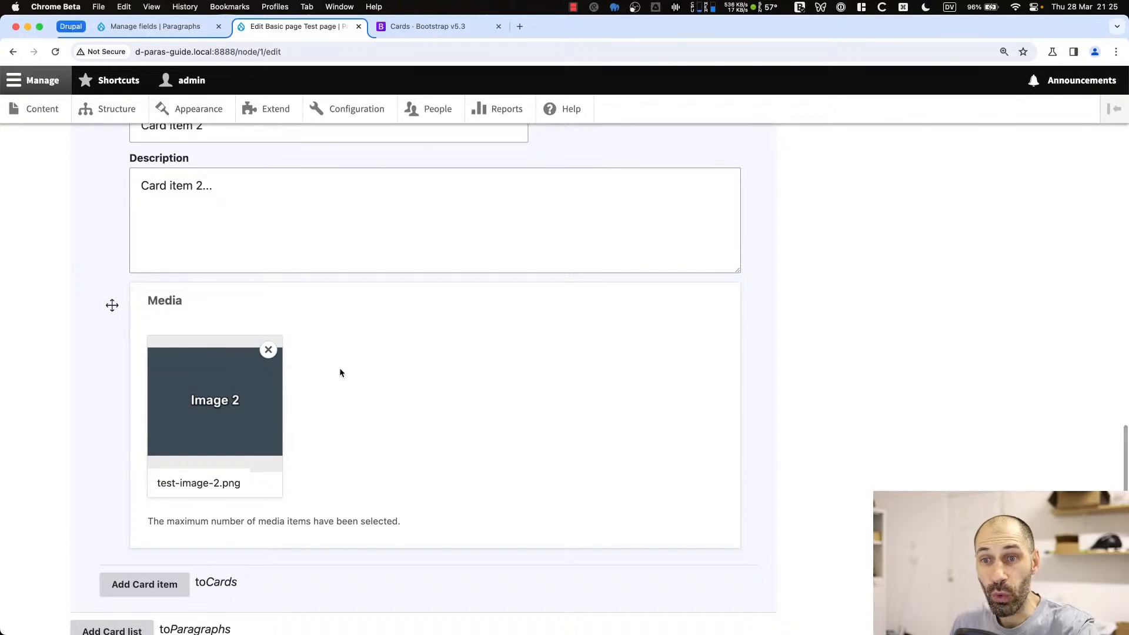
scroll(339, 369, "up", 5)
scroll(339, 369, "up", 9)
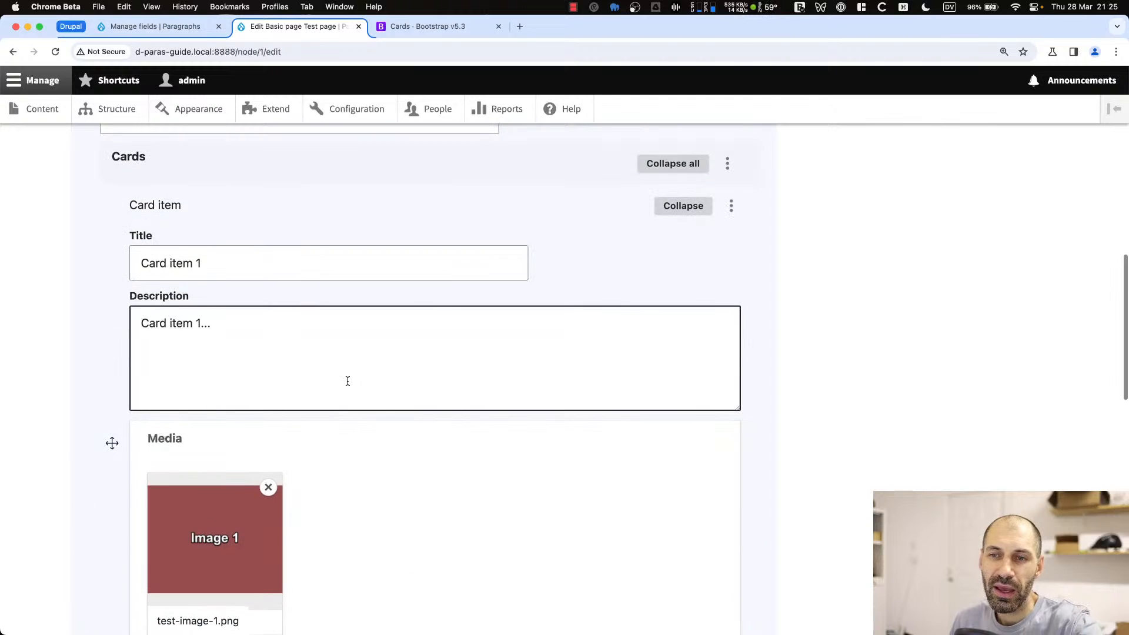
scroll(347, 381, "up", 1)
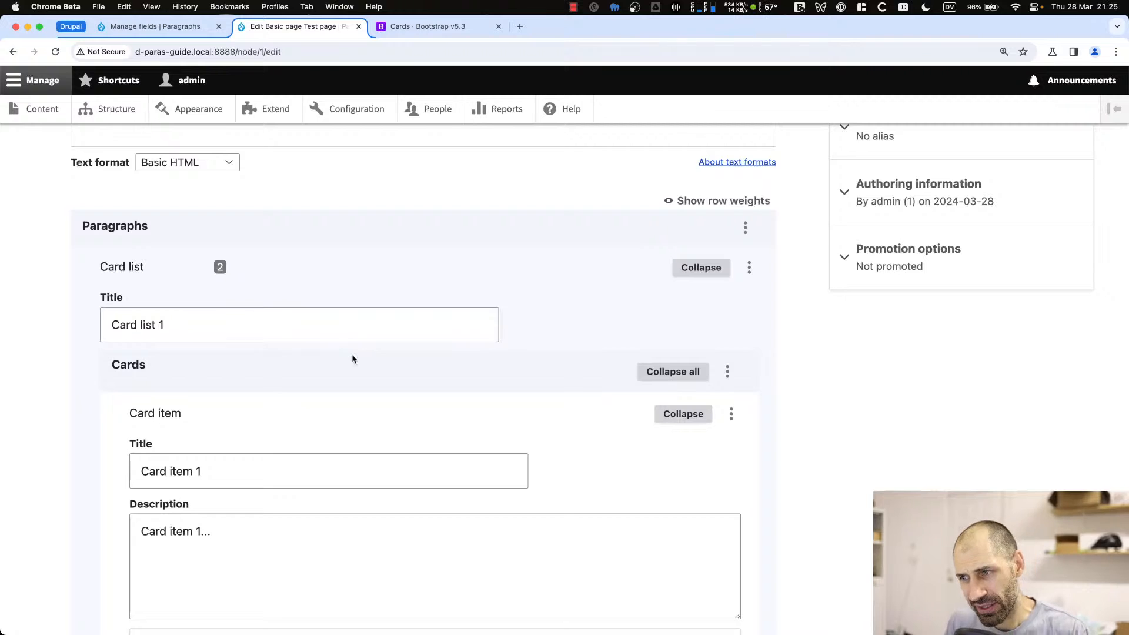
Examine the Card list title and each nested card item's title, description and media in the edit form
left_click(350, 339)
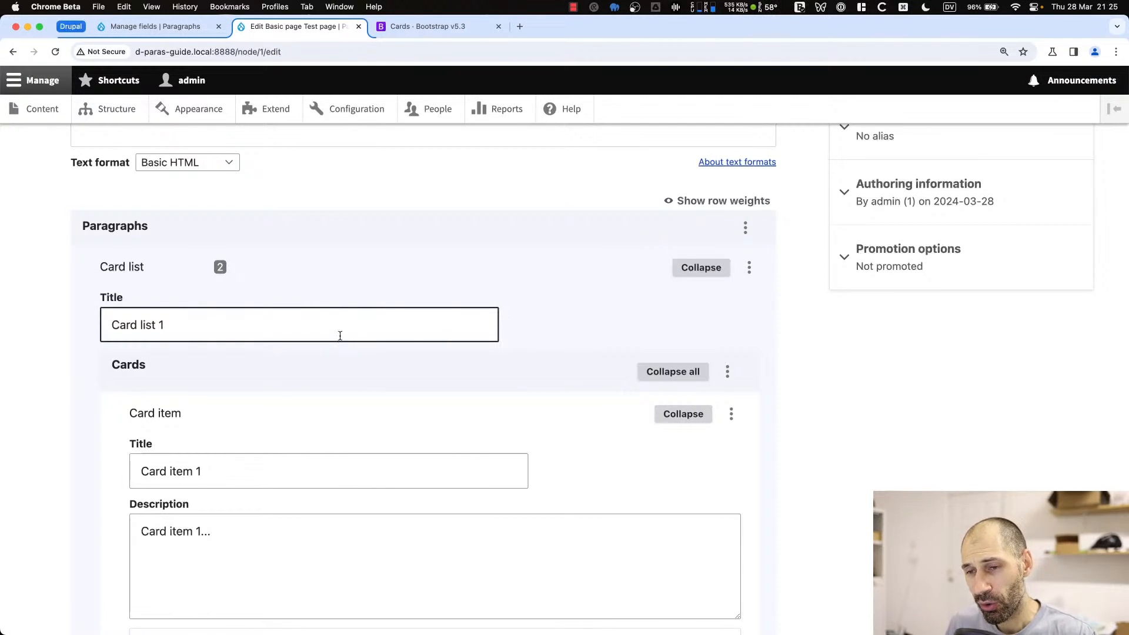
scroll(544, 371, "down", 2)
scroll(310, 451, "down", 4)
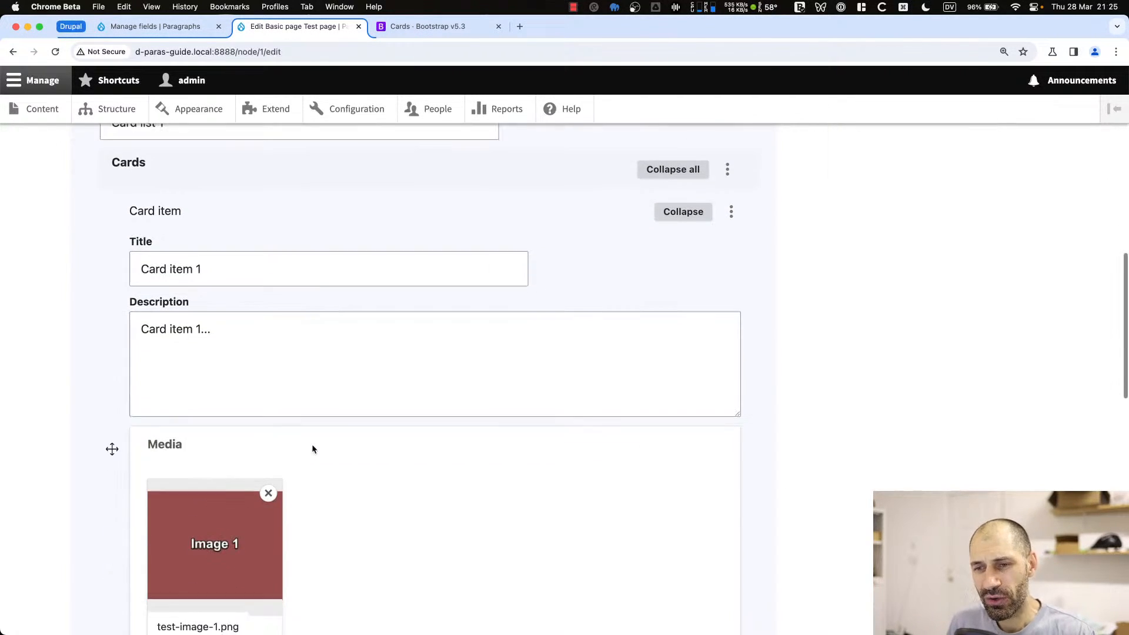
scroll(311, 440, "down", 1)
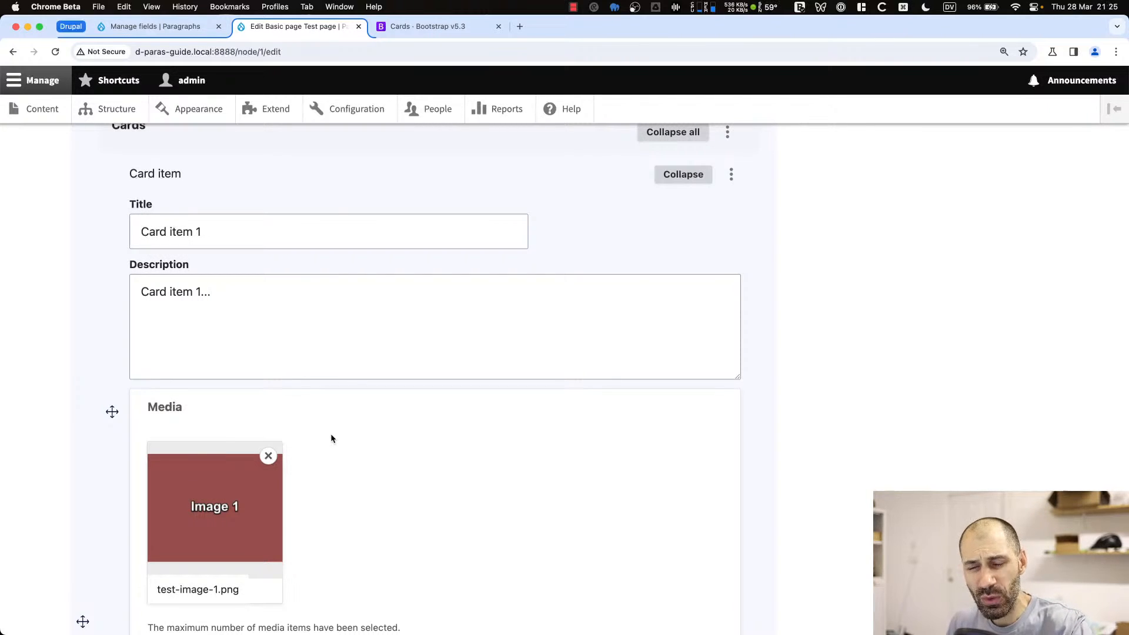
scroll(262, 394, "down", 2)
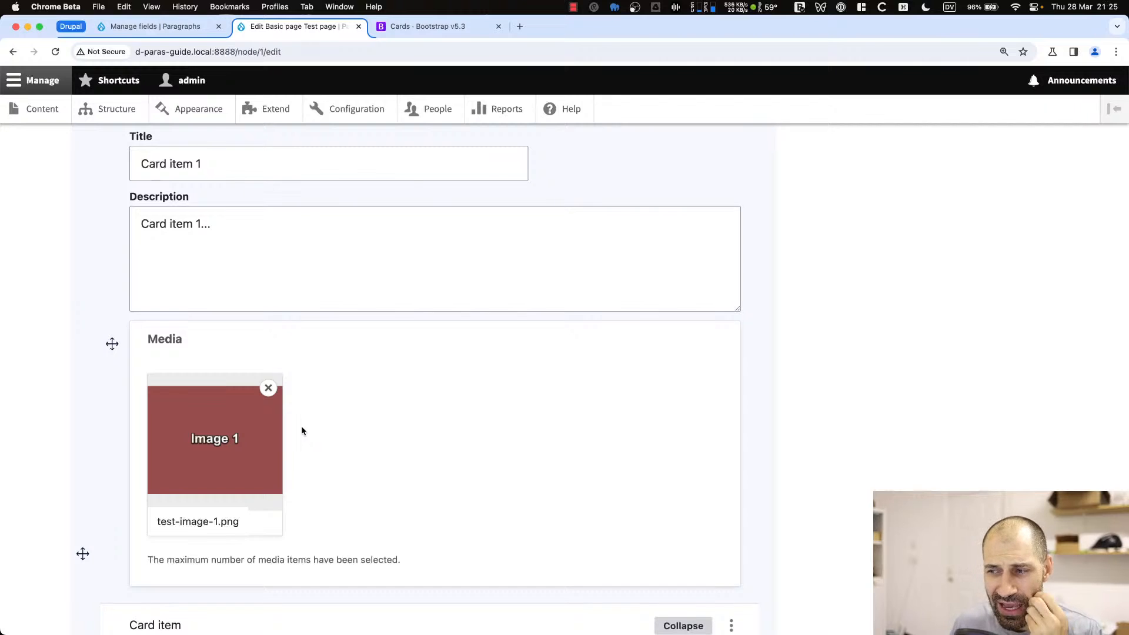
scroll(305, 429, "down", 10)
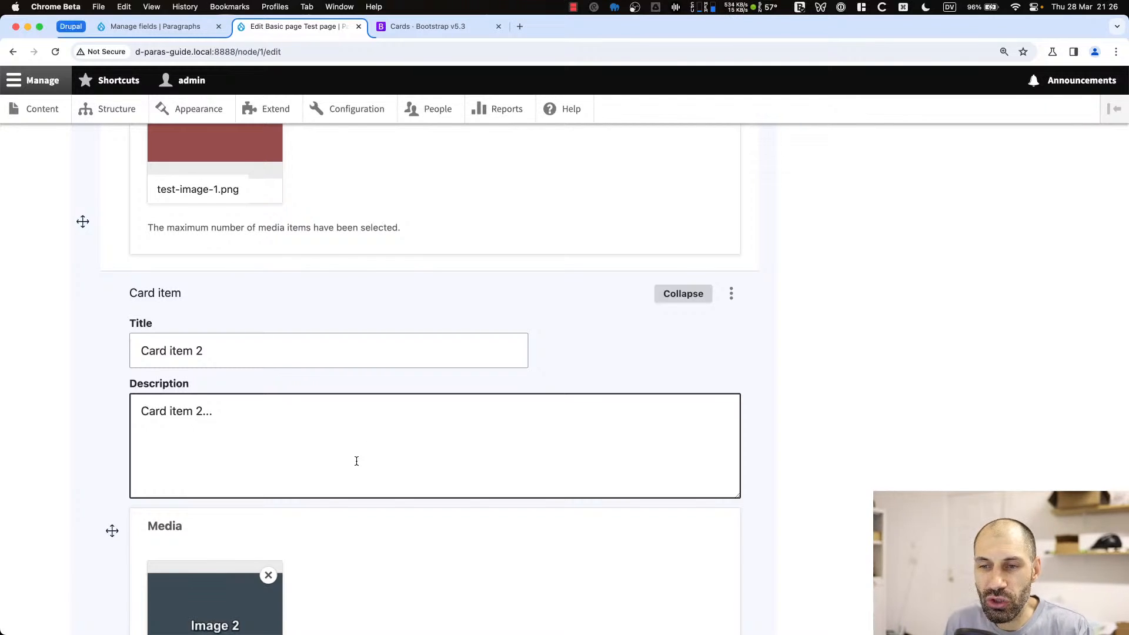
scroll(353, 466, "down", 5)
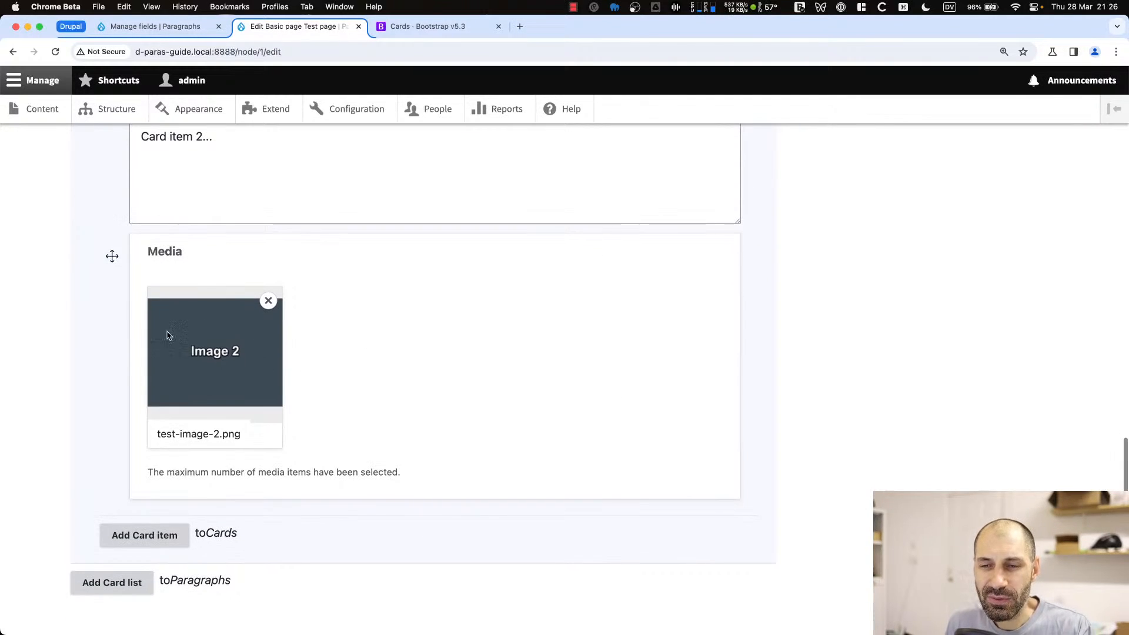
scroll(121, 283, "up", 4)
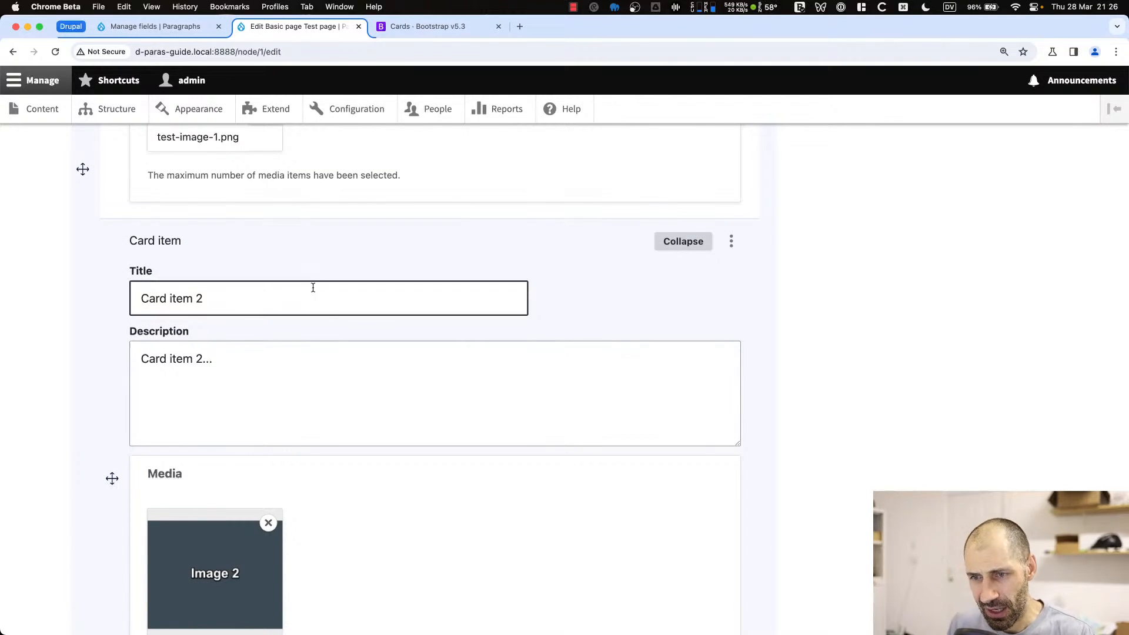
scroll(323, 311, "up", 5)
scroll(324, 315, "up", 3)
left_click_drag(208, 250, 132, 251)
left_click(173, 249)
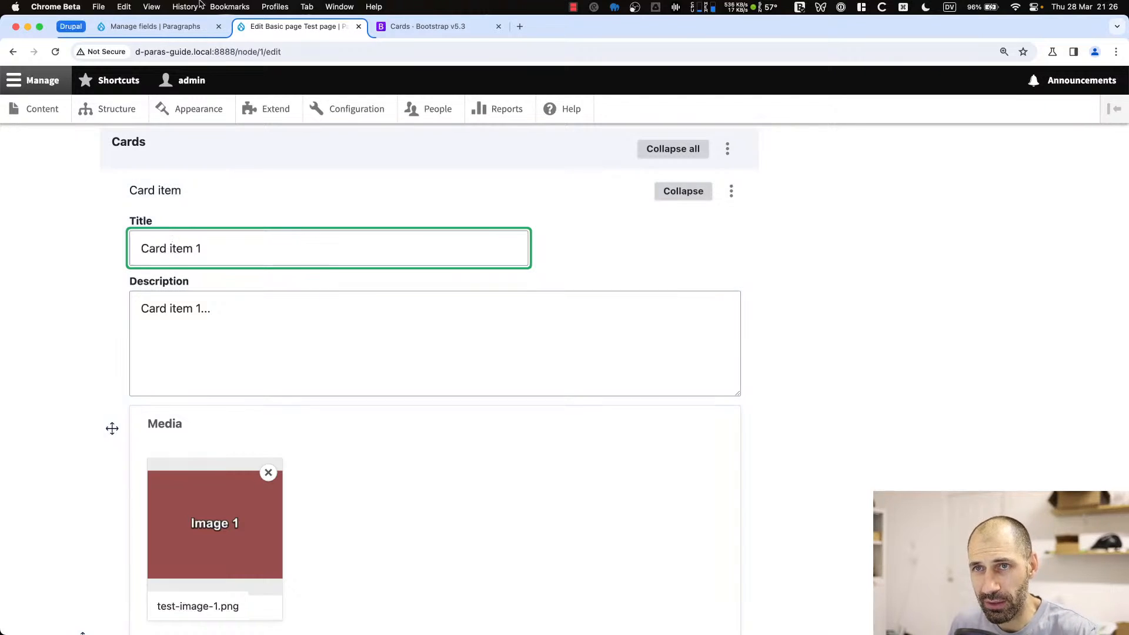
Open the display settings of the Card item paragraph type
left_click(200, 31)
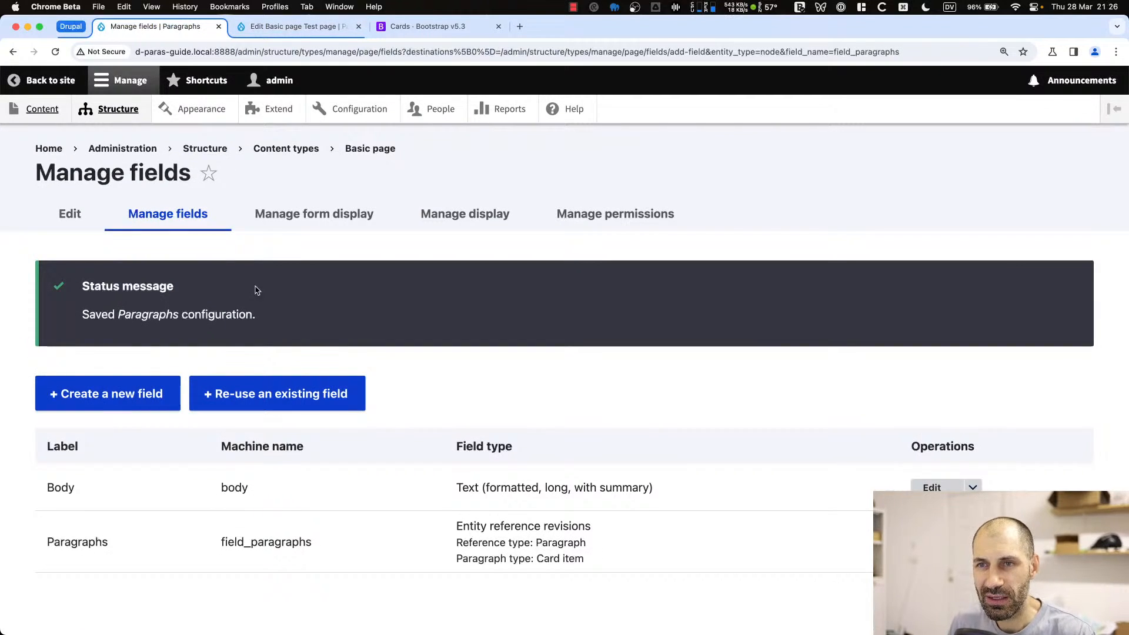
left_click(134, 111)
scroll(155, 432, "down", 5)
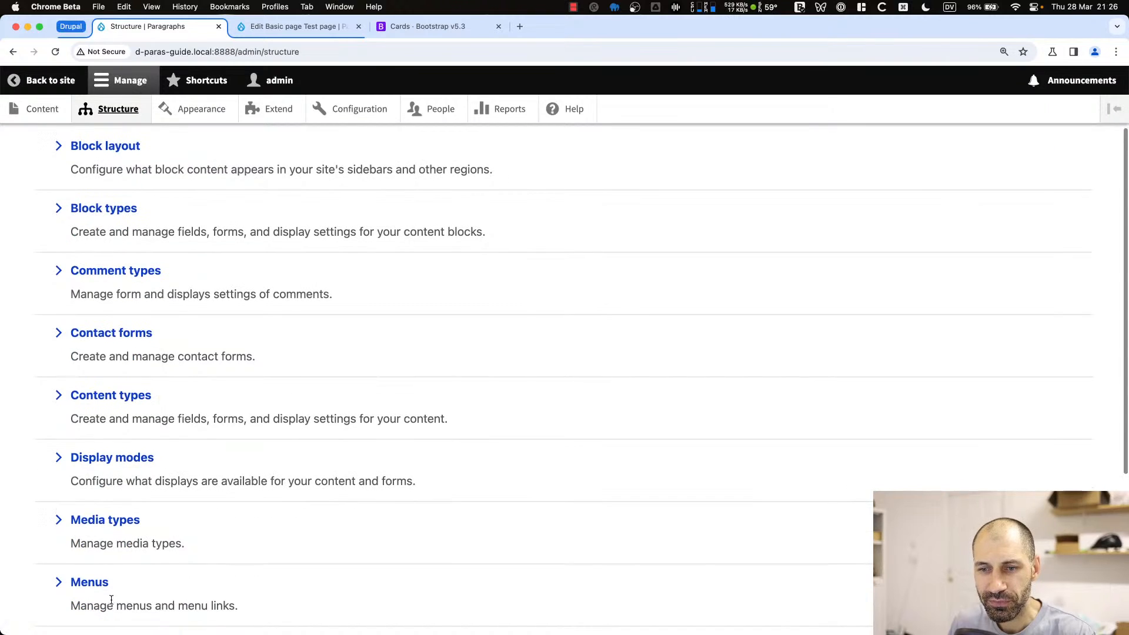
left_click(126, 568)
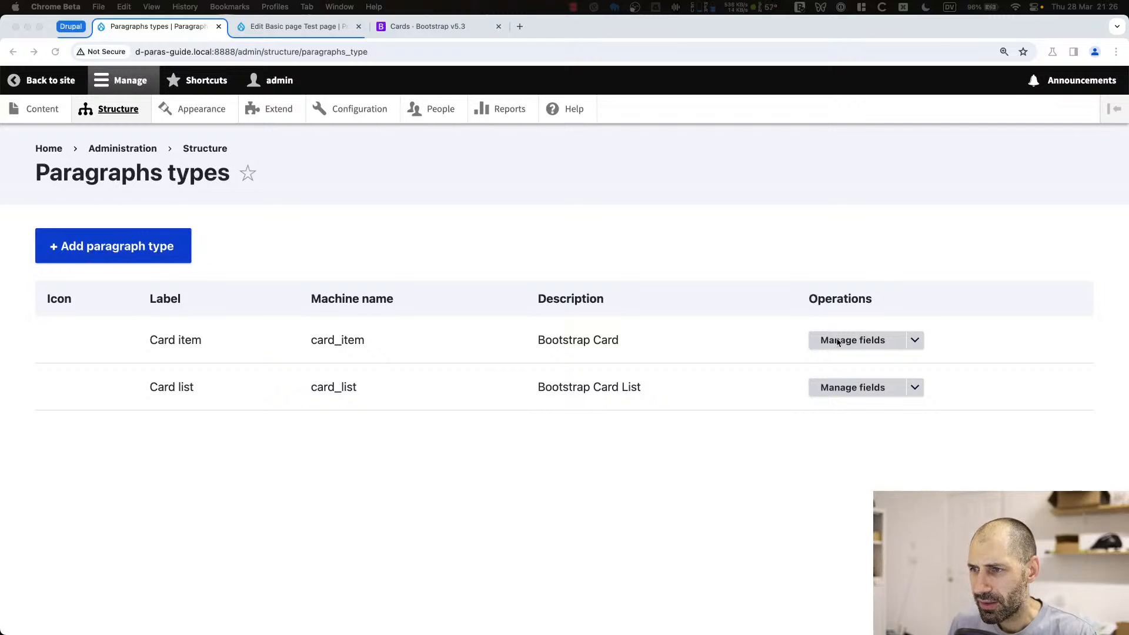
left_click(914, 344)
left_click(915, 341)
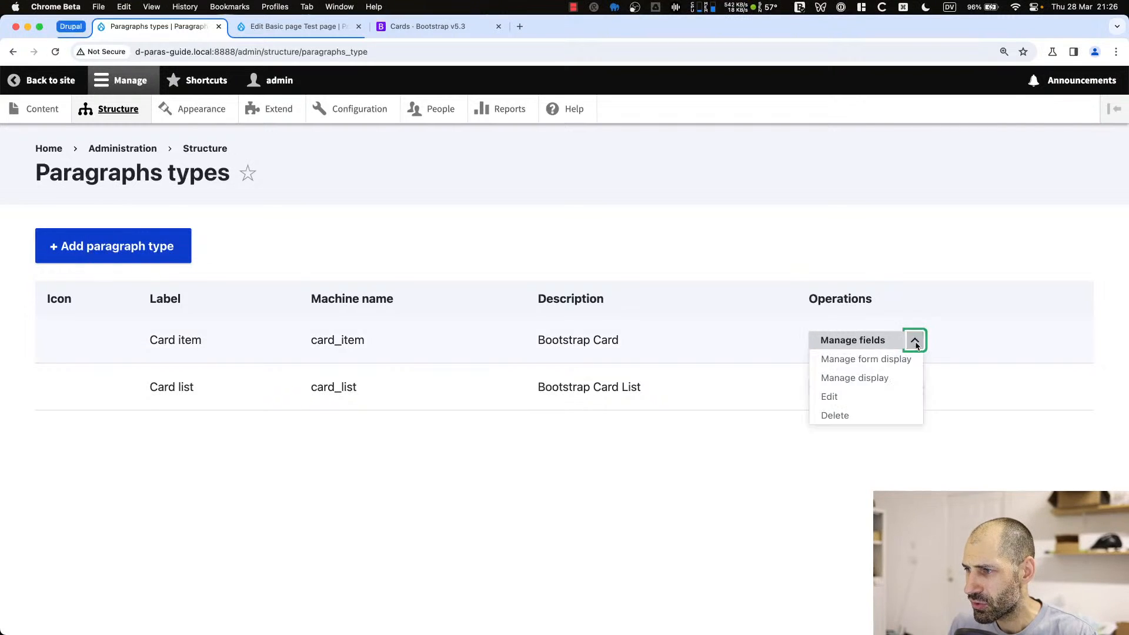
left_click(901, 379)
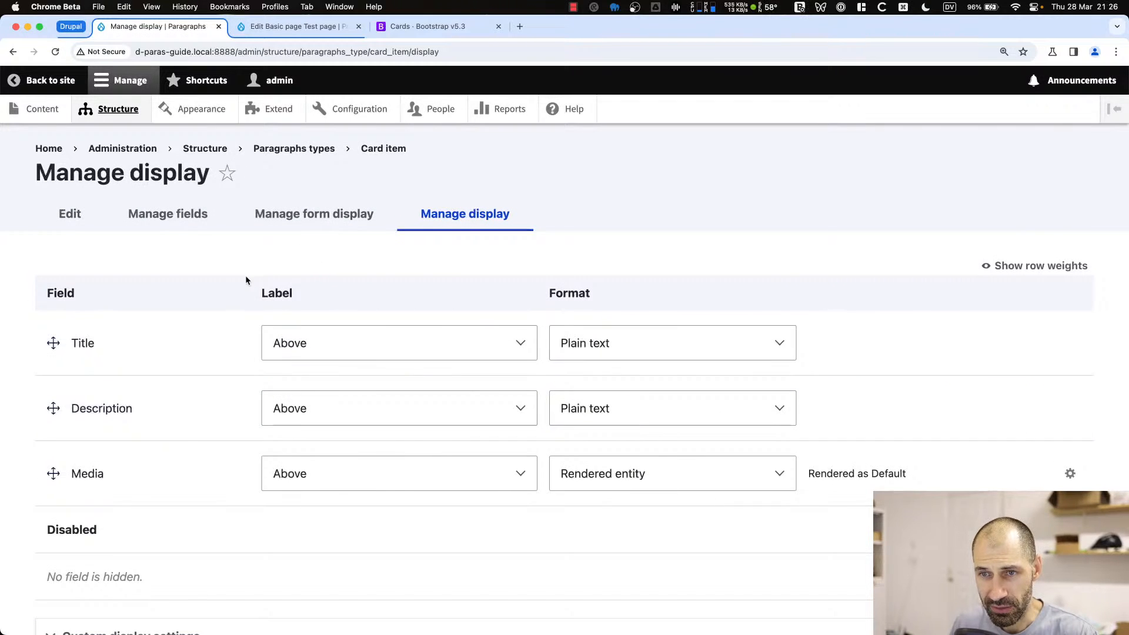
Enable custom display settings for Card item's Preview view mode, save, and open the Preview display
scroll(235, 294, "down", 5)
left_click(133, 501)
scroll(94, 450, "down", 2)
left_click(92, 451)
left_click(66, 546)
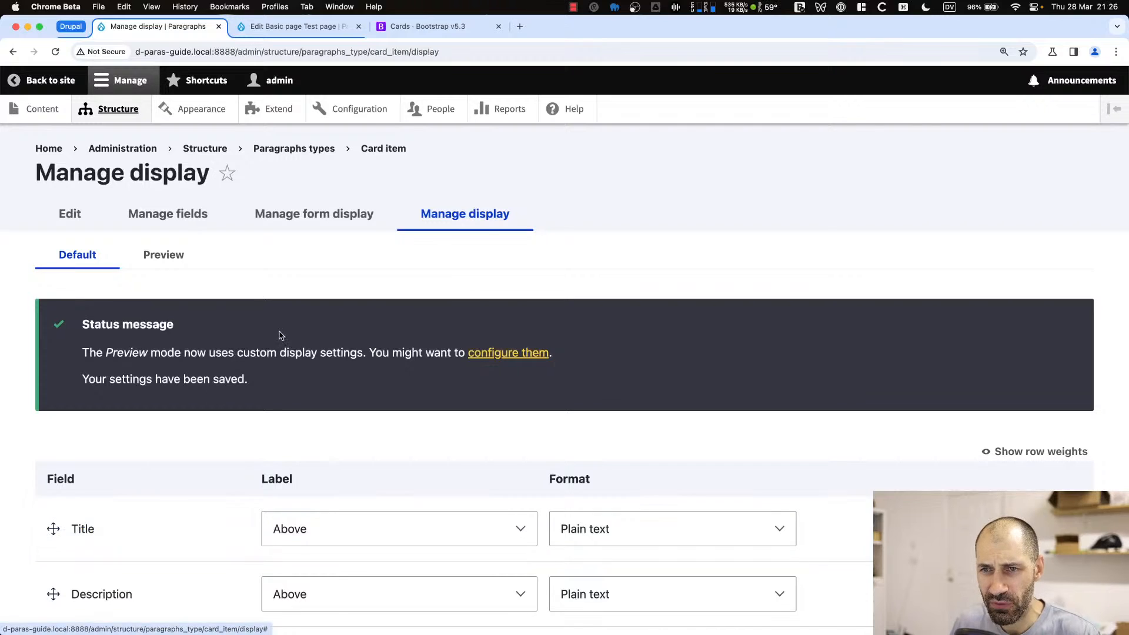
left_click(188, 255)
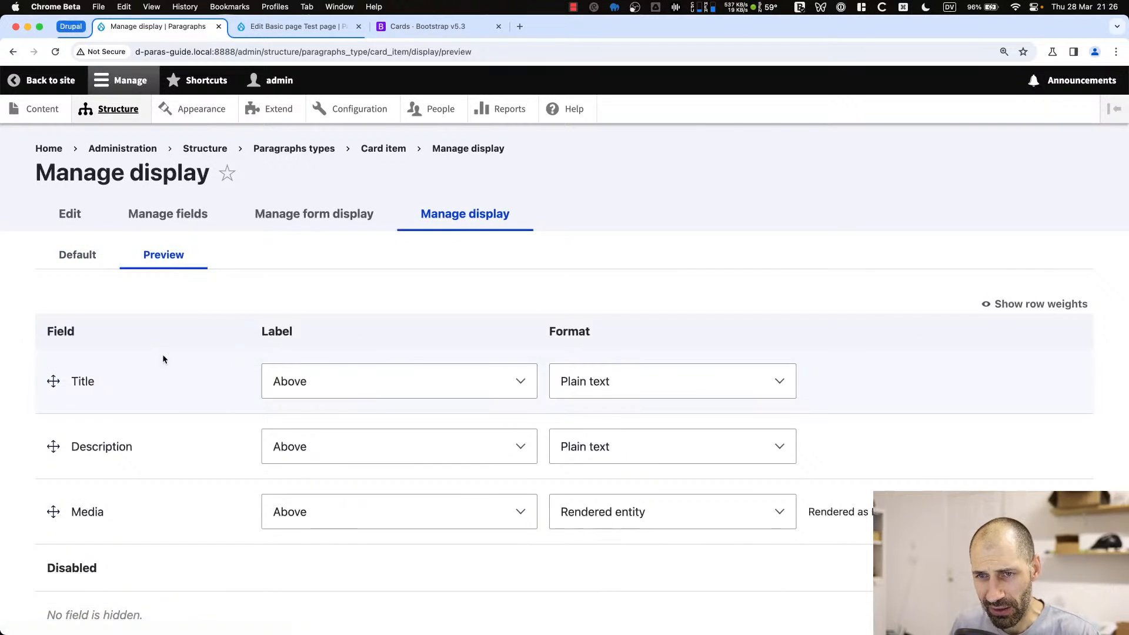
Move Media above Title in Card item's Preview display, hide its label and set its format to Thumbnail
scroll(162, 353, "down", 3)
left_click_drag(53, 416, 144, 300)
left_click(397, 365)
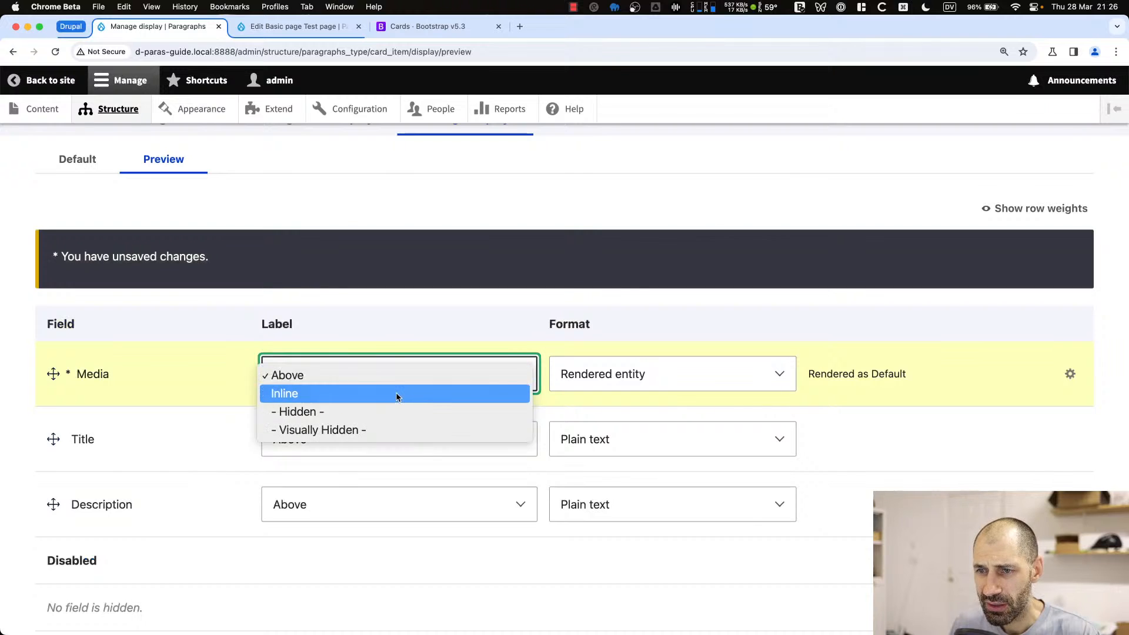
left_click(416, 412)
left_click(601, 377)
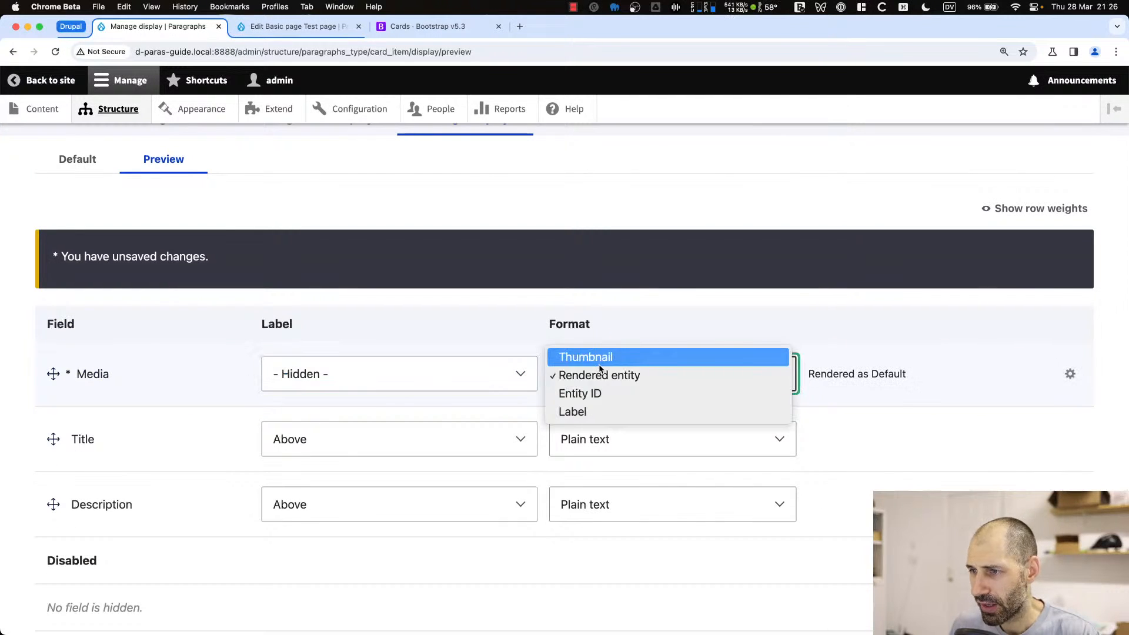
left_click(600, 357)
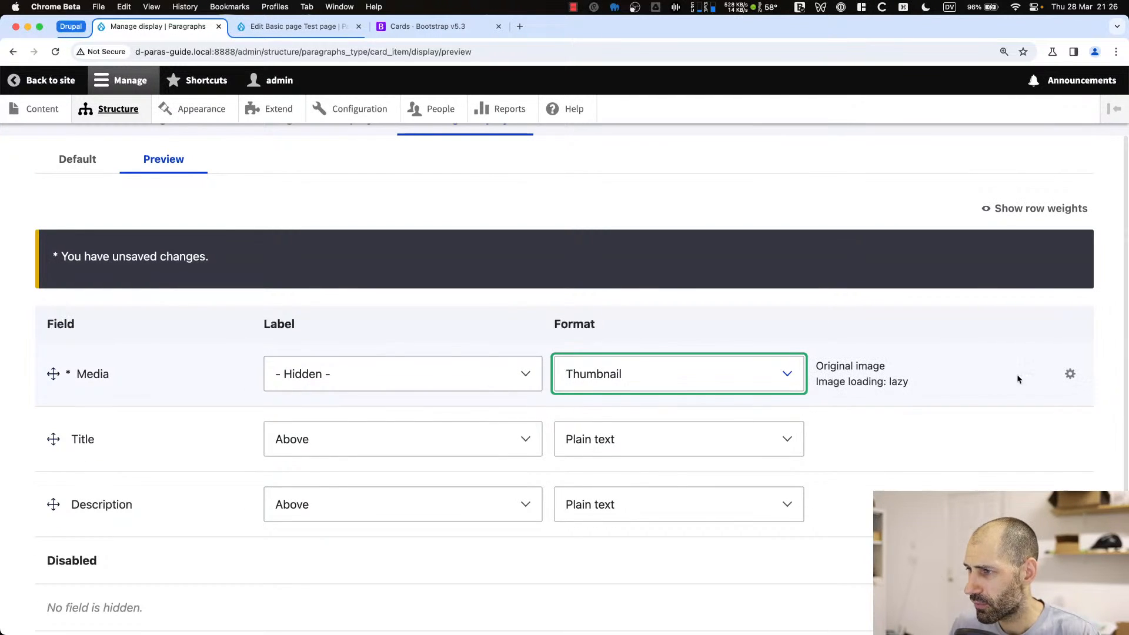
Set the Media field's image style to Thumbnail (100×100) and apply the format settings
left_click(1070, 375)
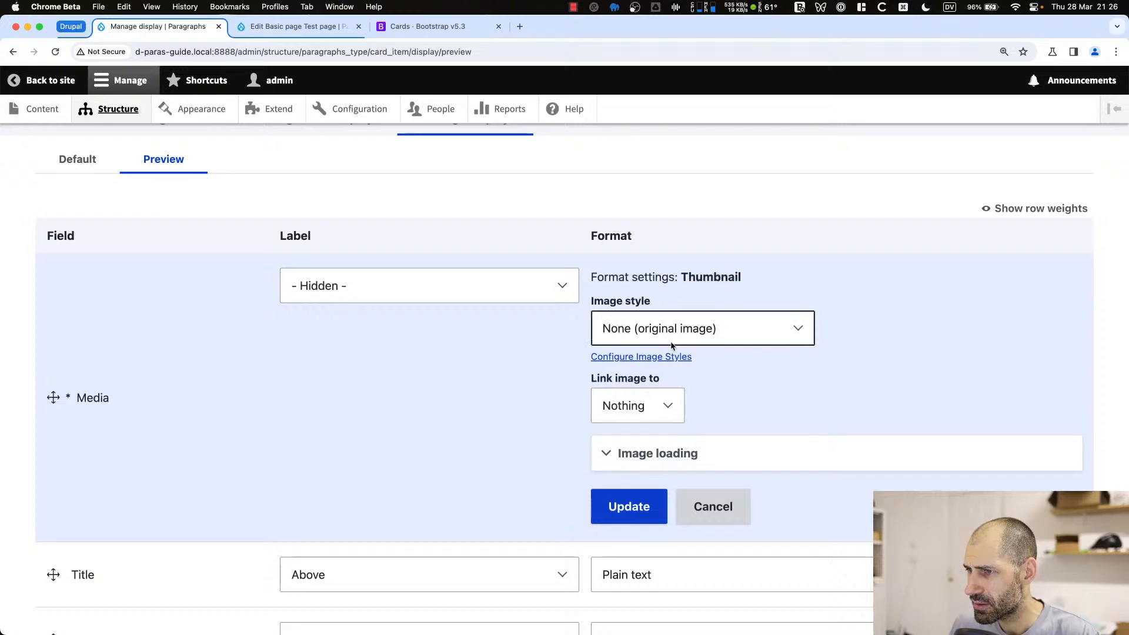
left_click(623, 336)
left_click(675, 408)
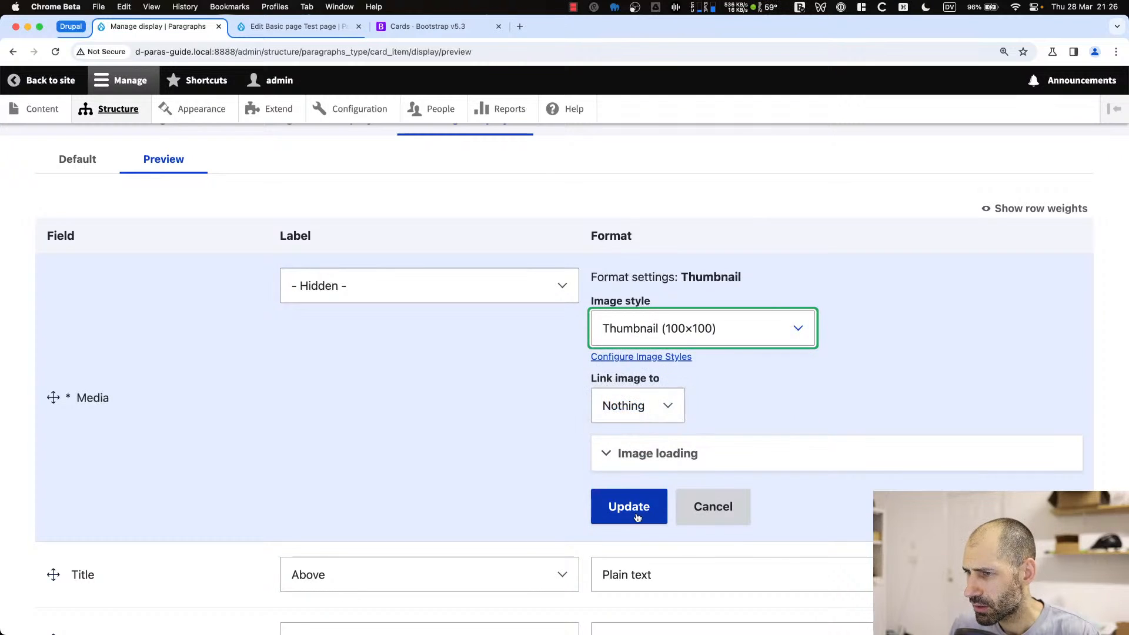
left_click(632, 508)
Set the Title and Description labels to Inline and save the Preview display
left_click(339, 440)
left_click(337, 459)
left_click(307, 503)
left_click(308, 525)
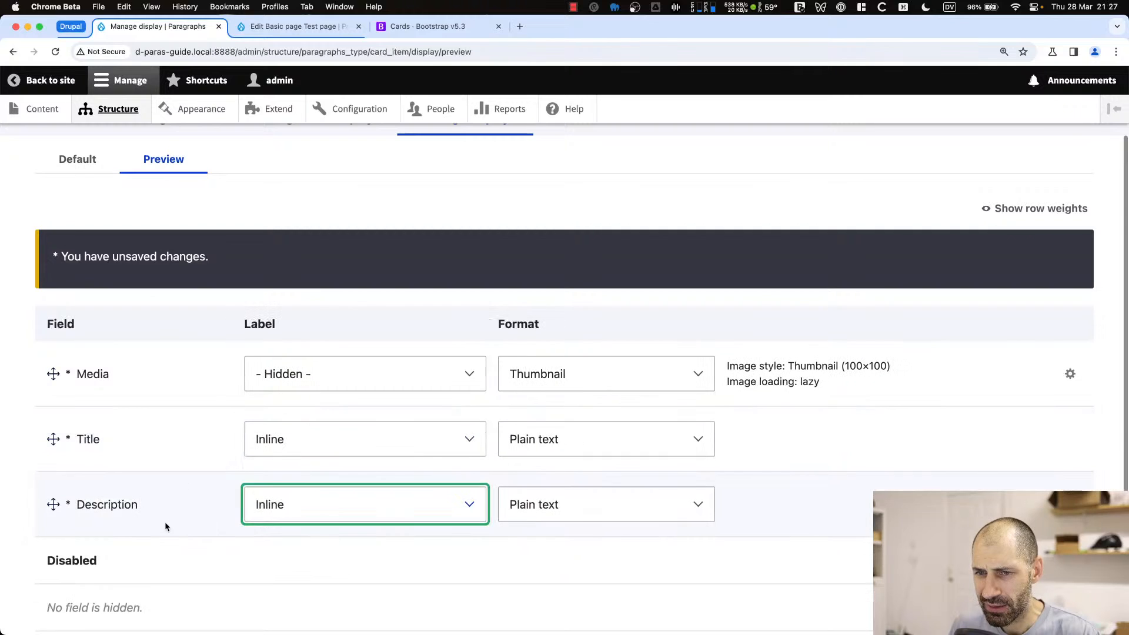
scroll(563, 424, "down", 3)
left_click(51, 546)
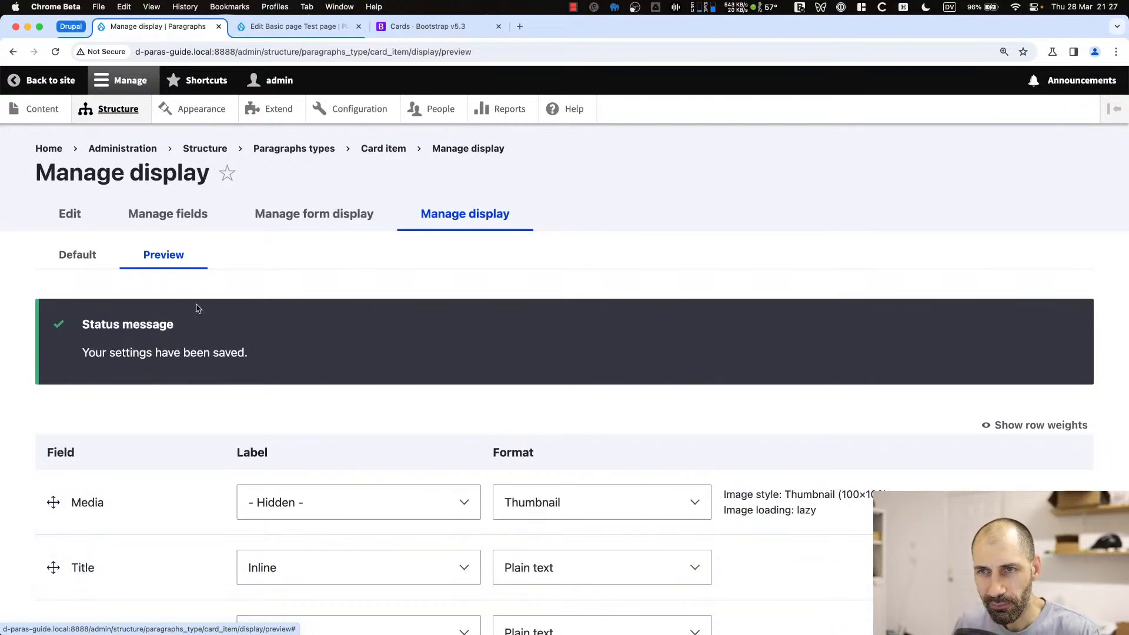
Open the form display settings of the Card list paragraph type and keep Paragraphs (stable) as the Cards field's widget
left_click(286, 151)
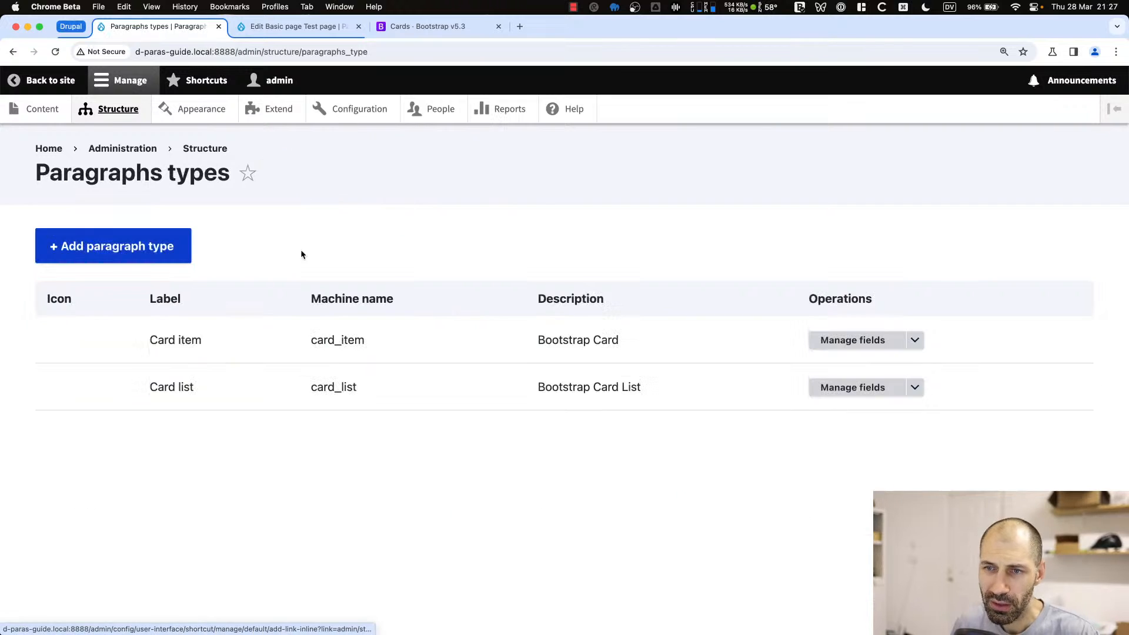
left_click(915, 387)
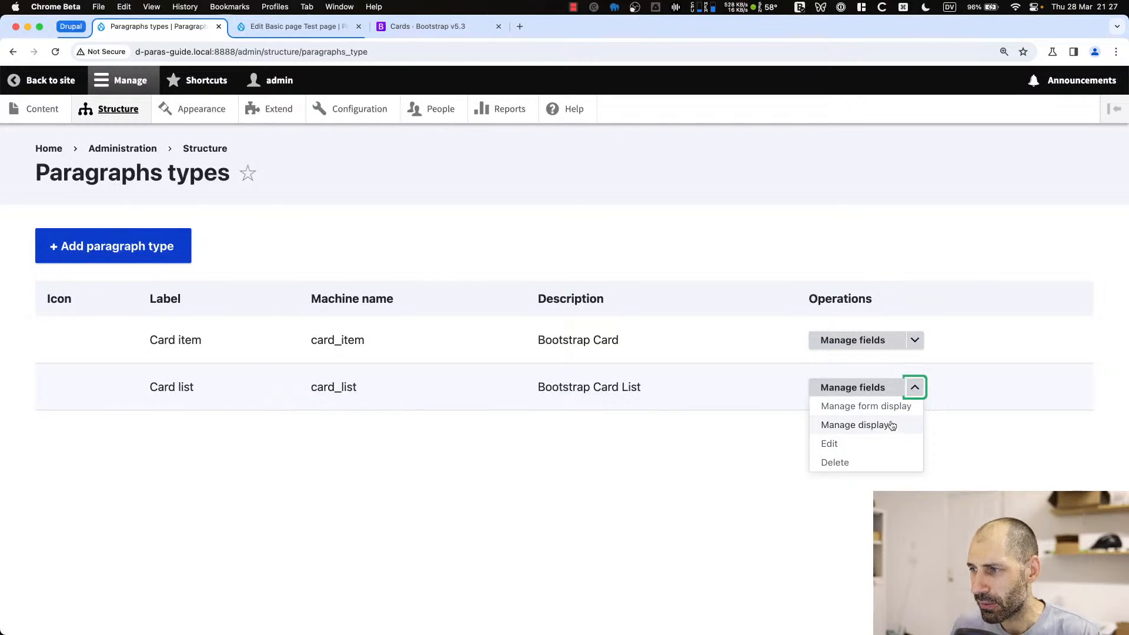
left_click(887, 408)
scroll(253, 400, "down", 3)
scroll(260, 403, "down", 1)
left_click(346, 364)
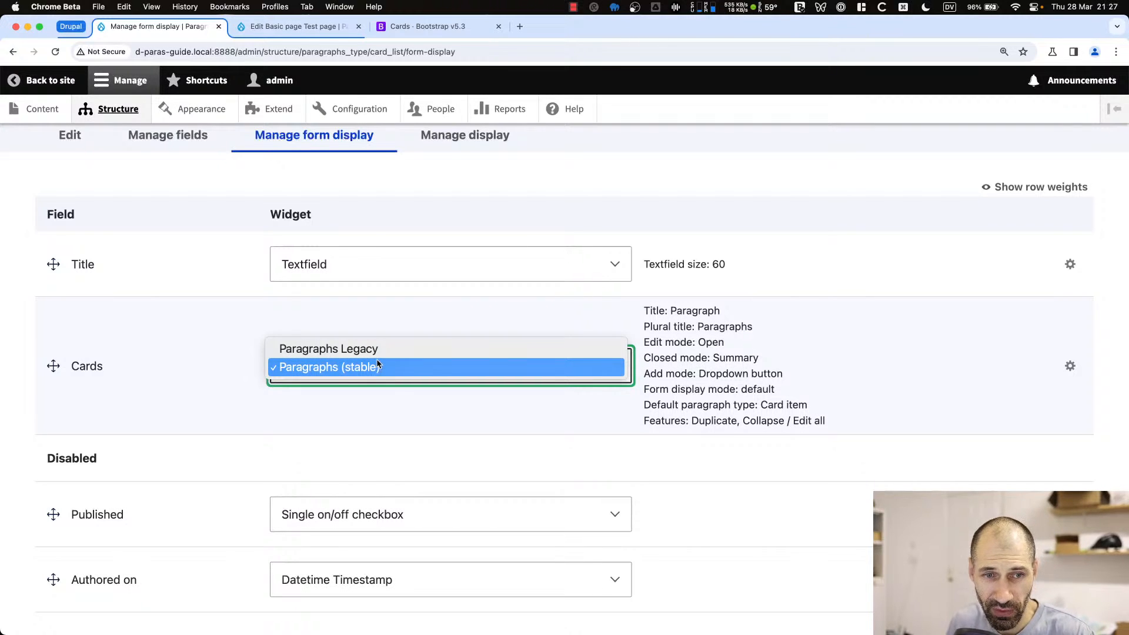
left_click(344, 368)
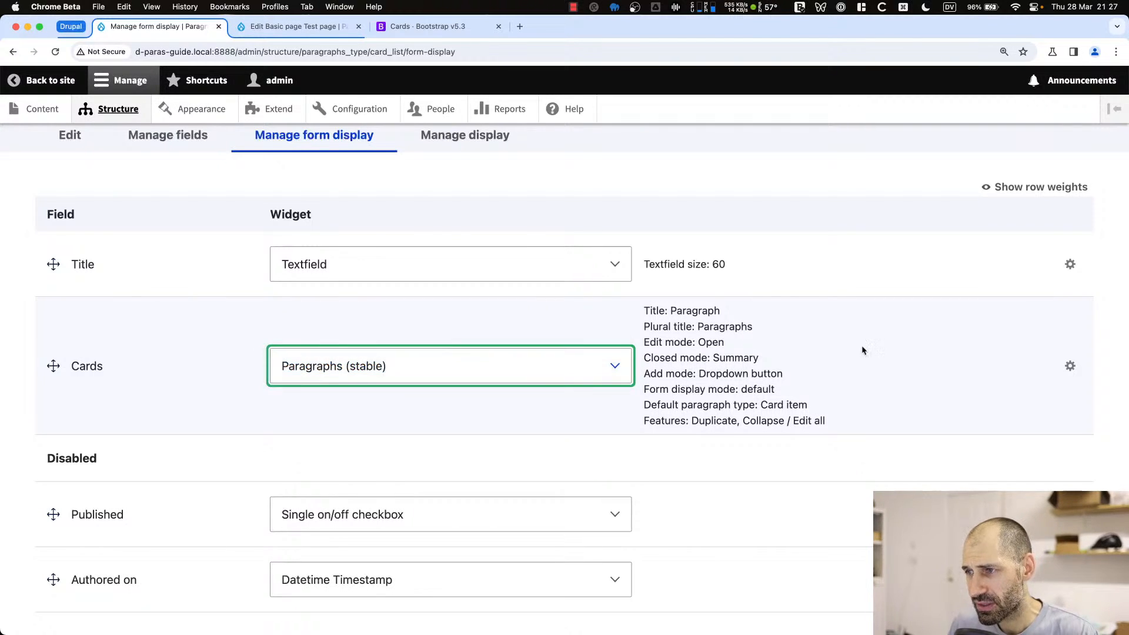
Set Edit mode to Closed in the Cards field's widget settings
left_click(1070, 366)
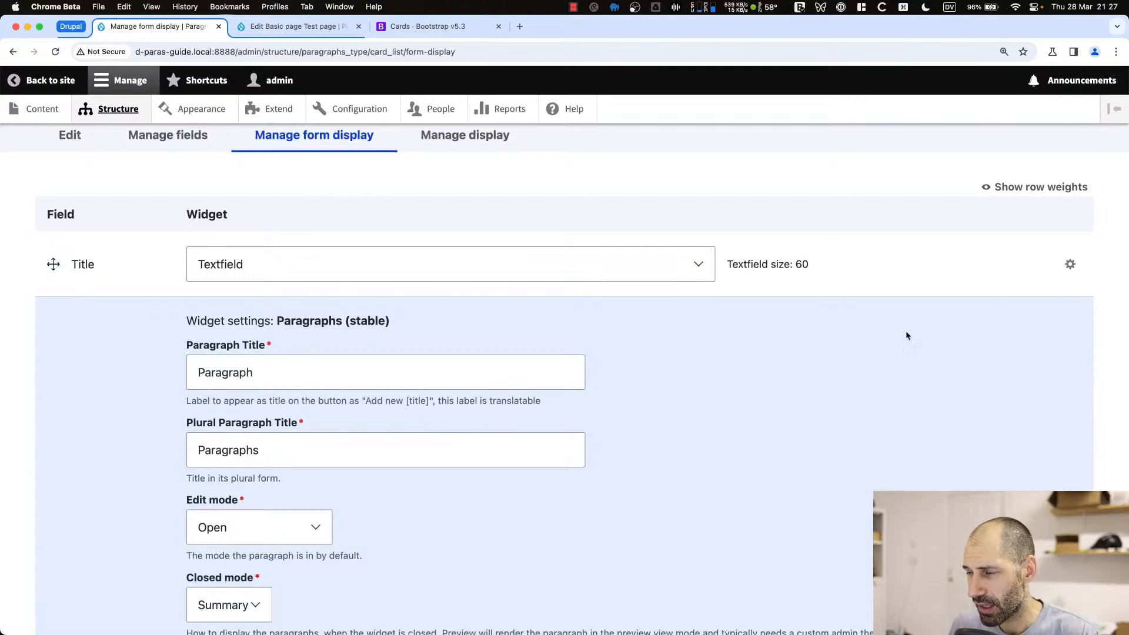
scroll(237, 475, "down", 5)
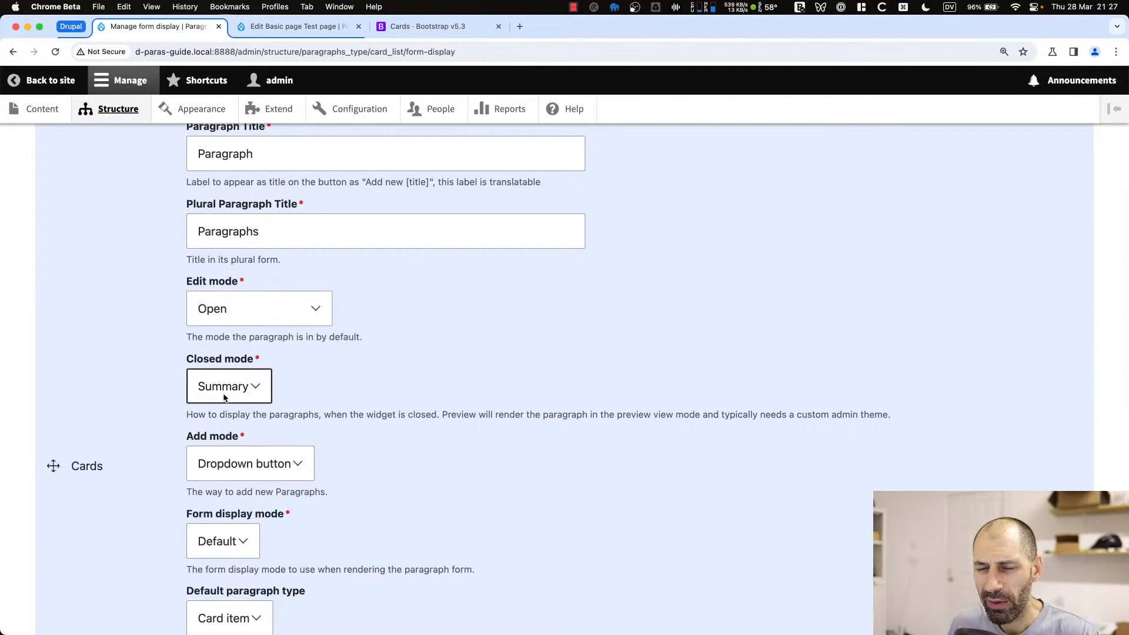
left_click(241, 311)
left_click(244, 329)
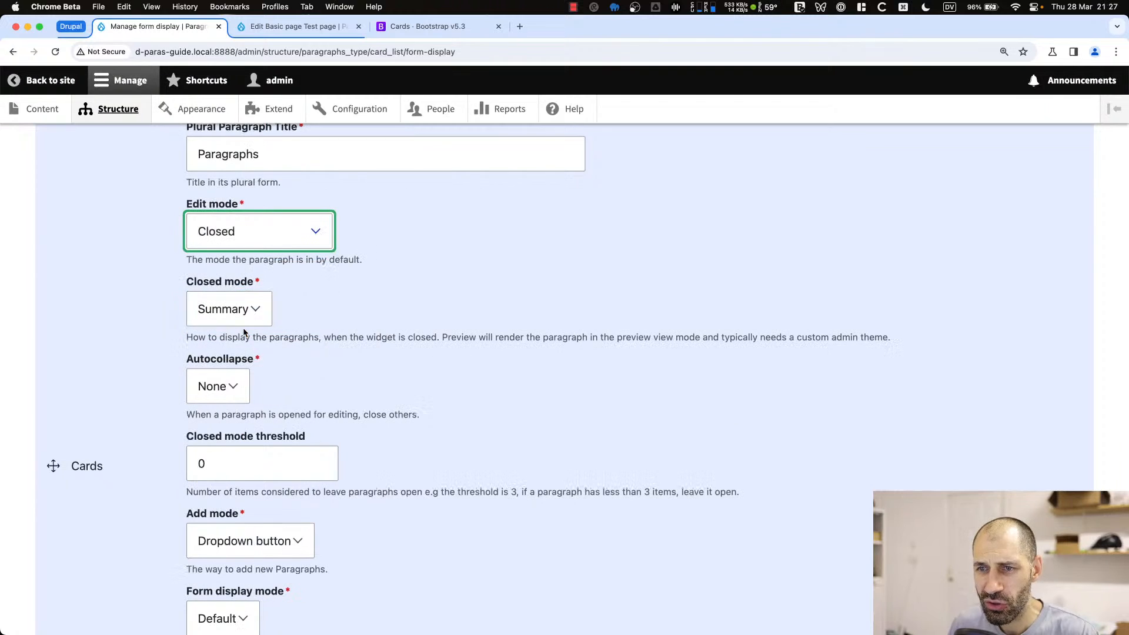
Set the Cards widget's Closed mode to Preview, apply the widget settings and save Card list's form display
left_click(233, 315)
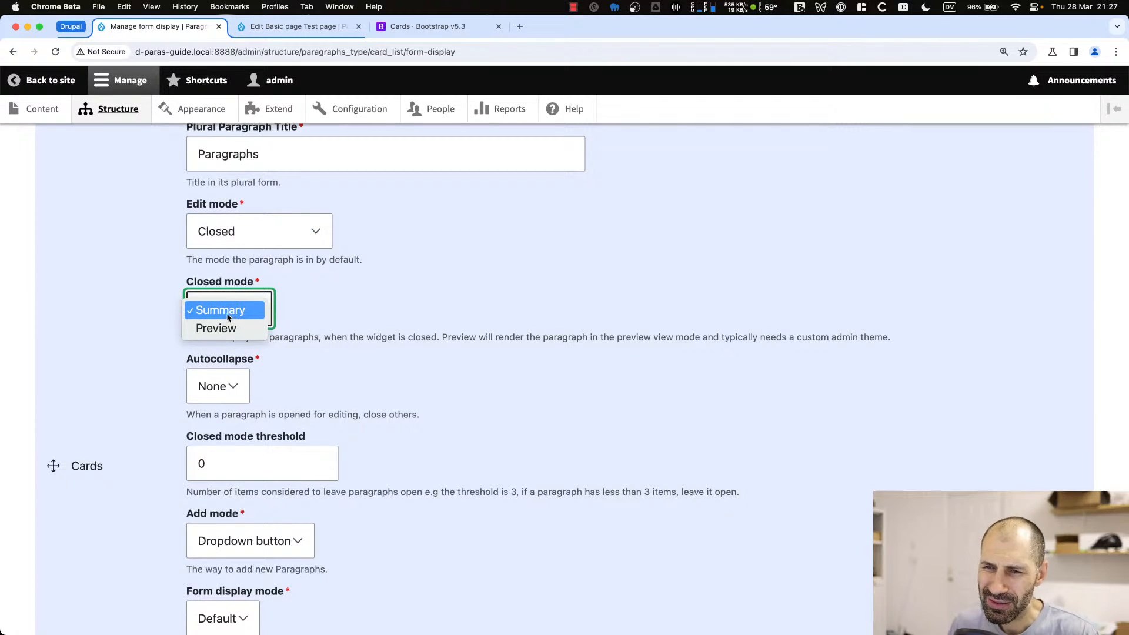
left_click(258, 310)
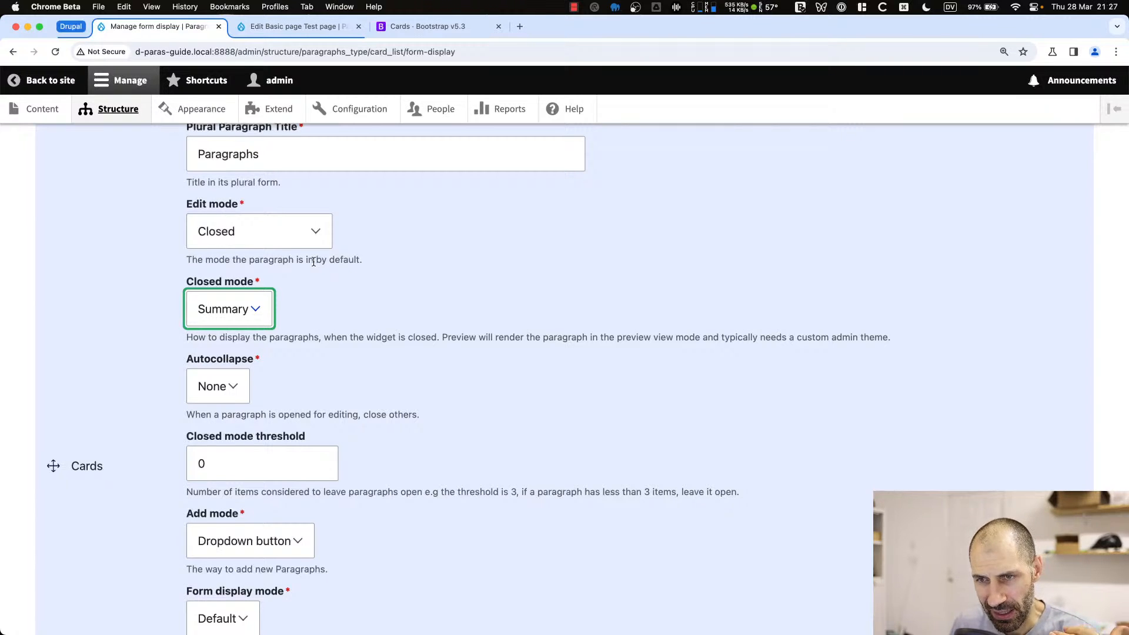
left_click(242, 321)
left_click(240, 327)
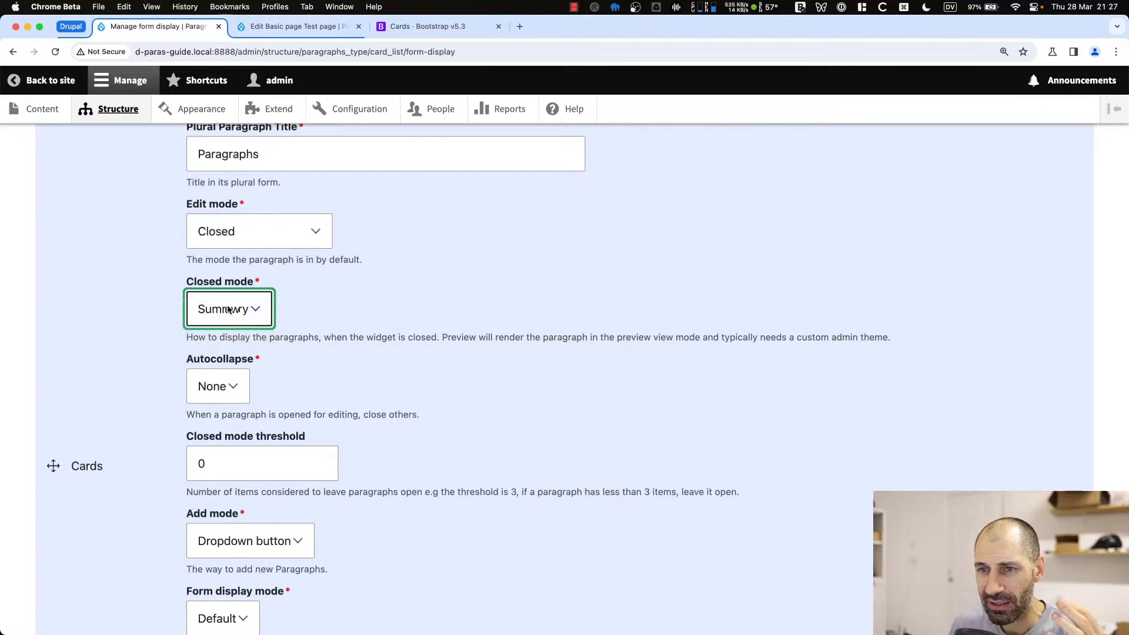
left_click(234, 310)
left_click(251, 312)
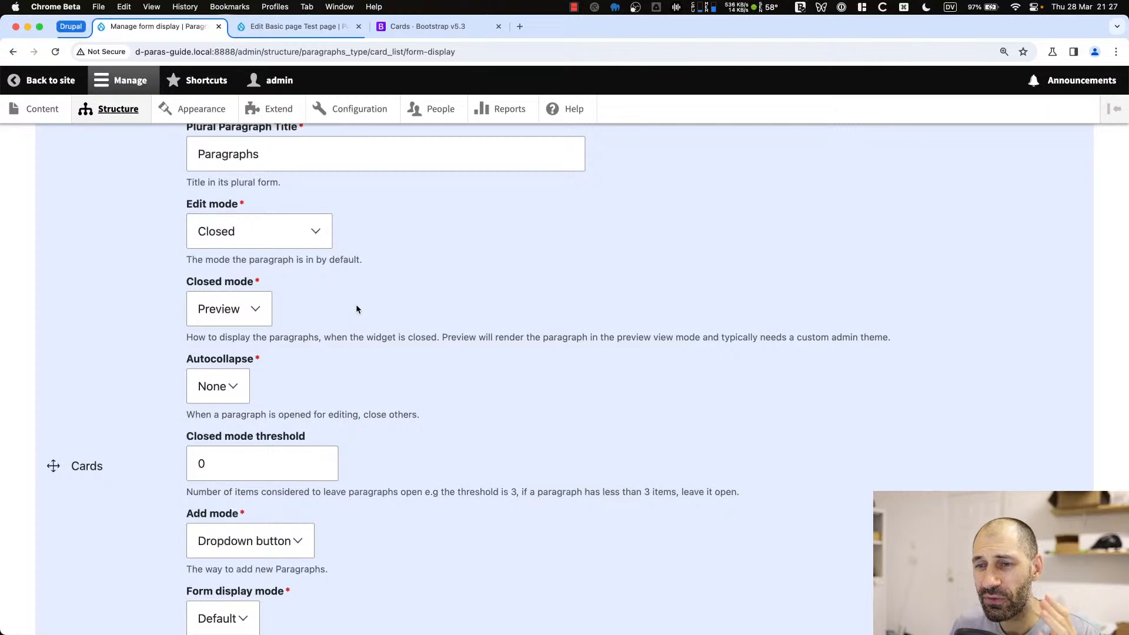
scroll(355, 303, "down", 10)
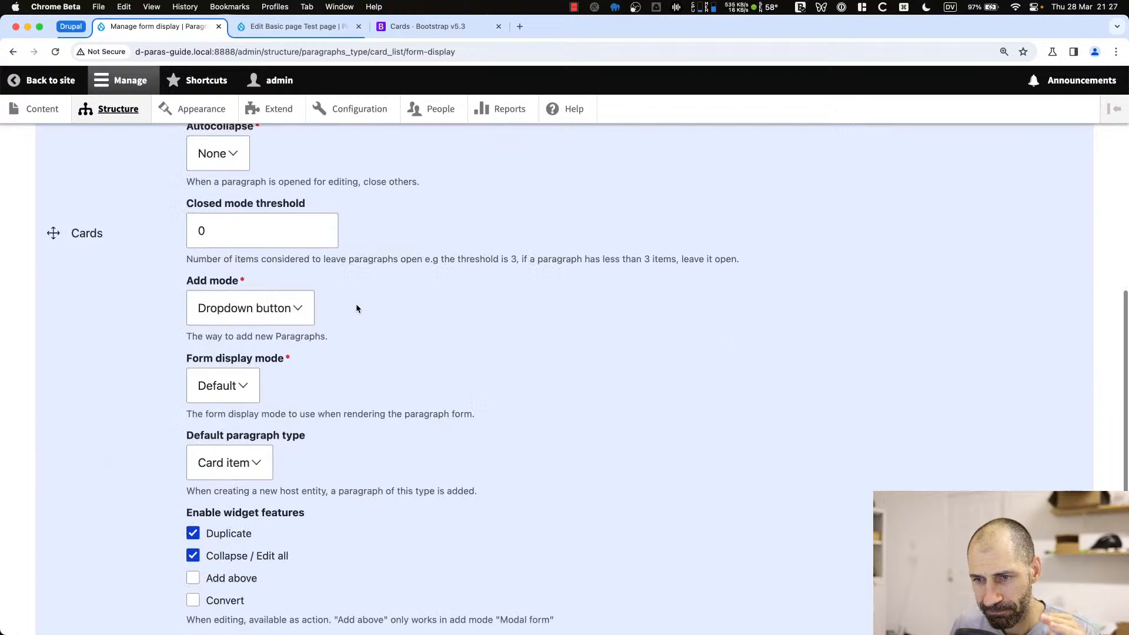
left_click(235, 340)
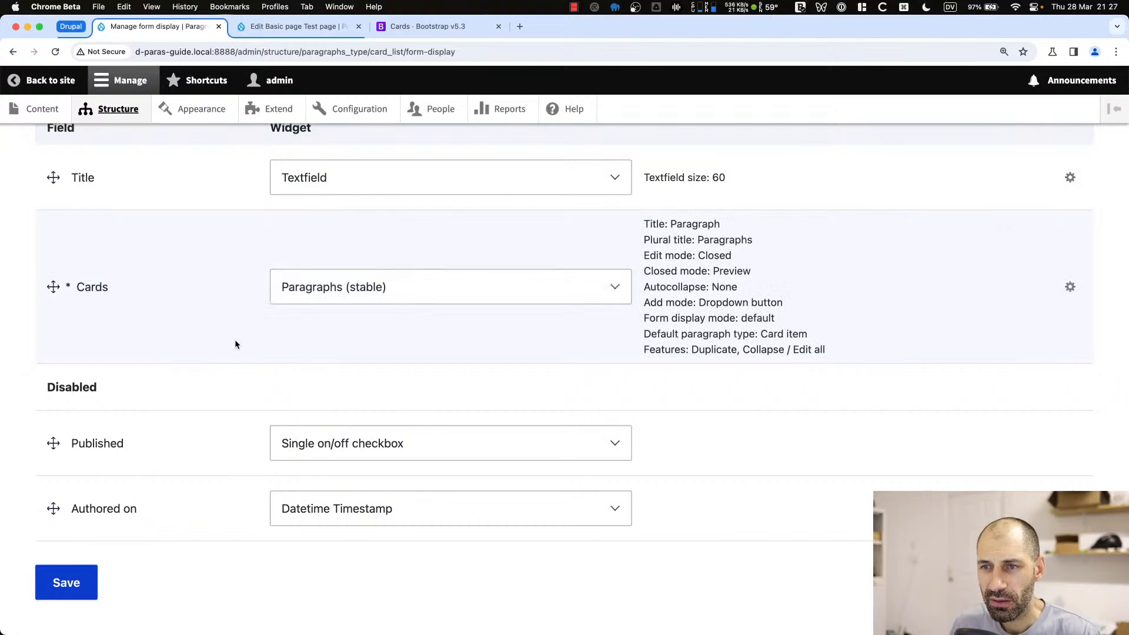
left_click(73, 582)
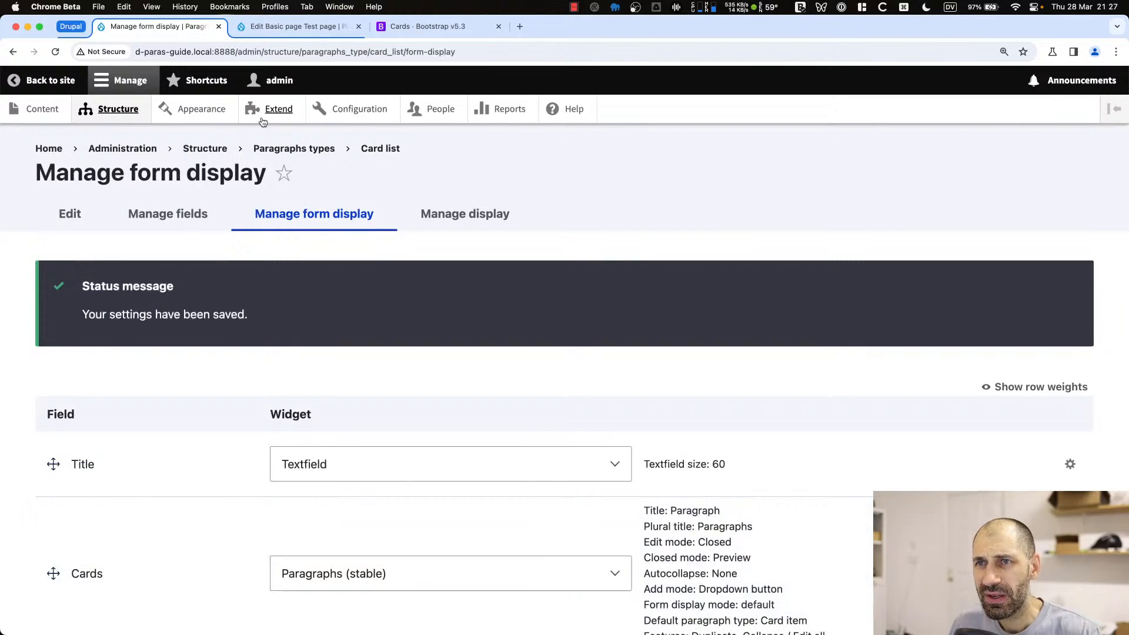
Reload the test page's edit form and examine how the collapsed card items show their image, title and description
left_click(289, 26)
left_click(291, 52)
key("Return")
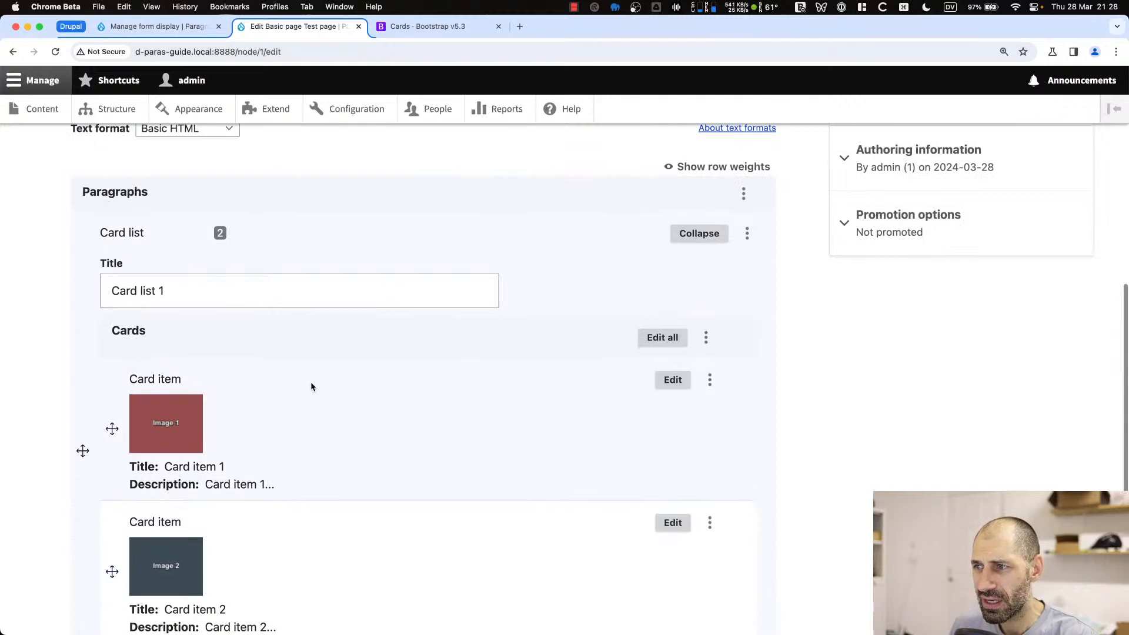
scroll(475, 508, "down", 1)
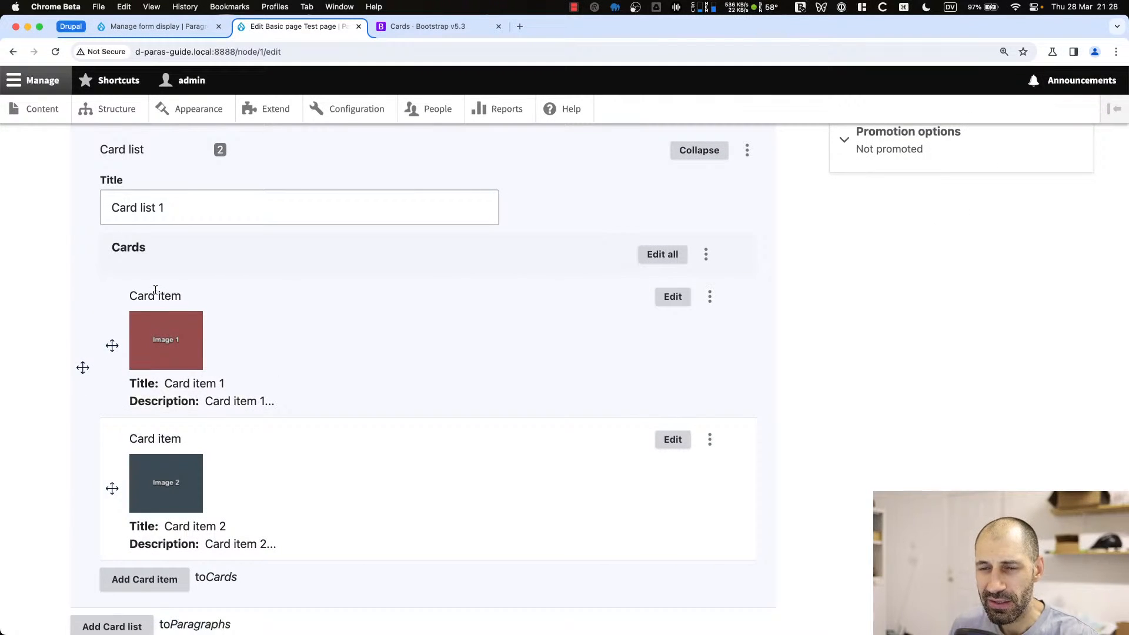
left_click_drag(136, 295, 197, 302)
left_click(248, 324)
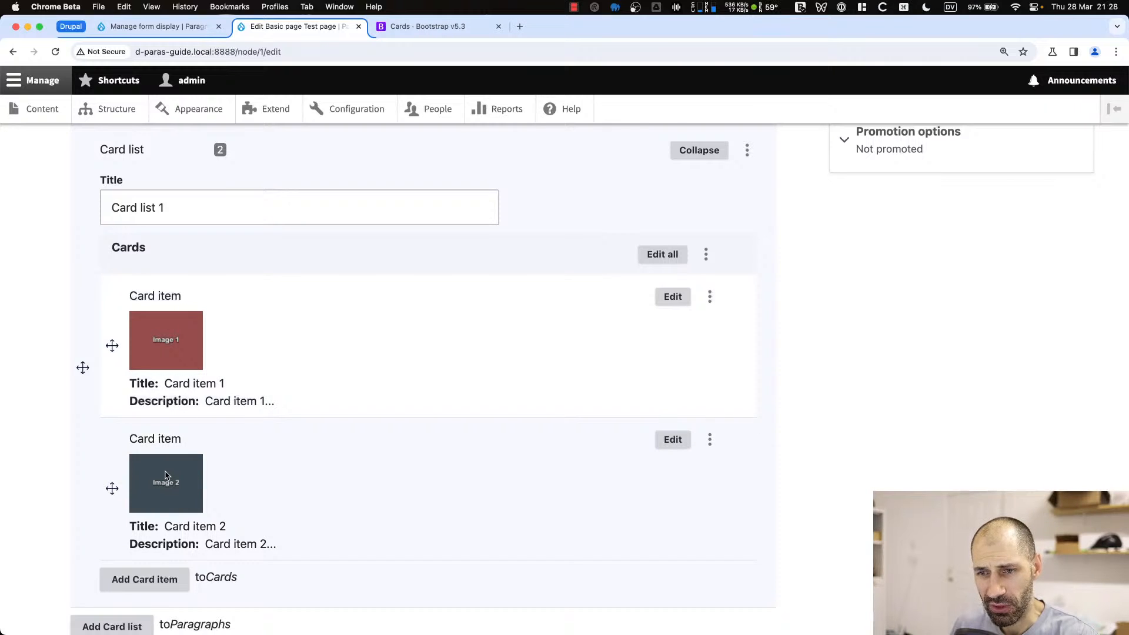
left_click_drag(129, 383, 226, 384)
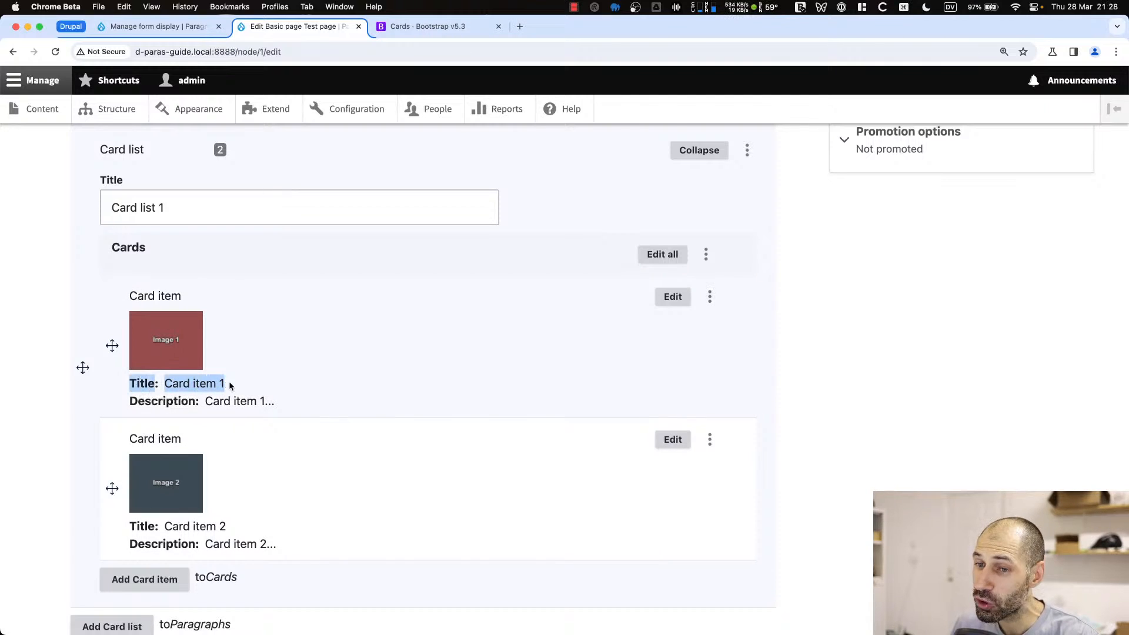
left_click(233, 385)
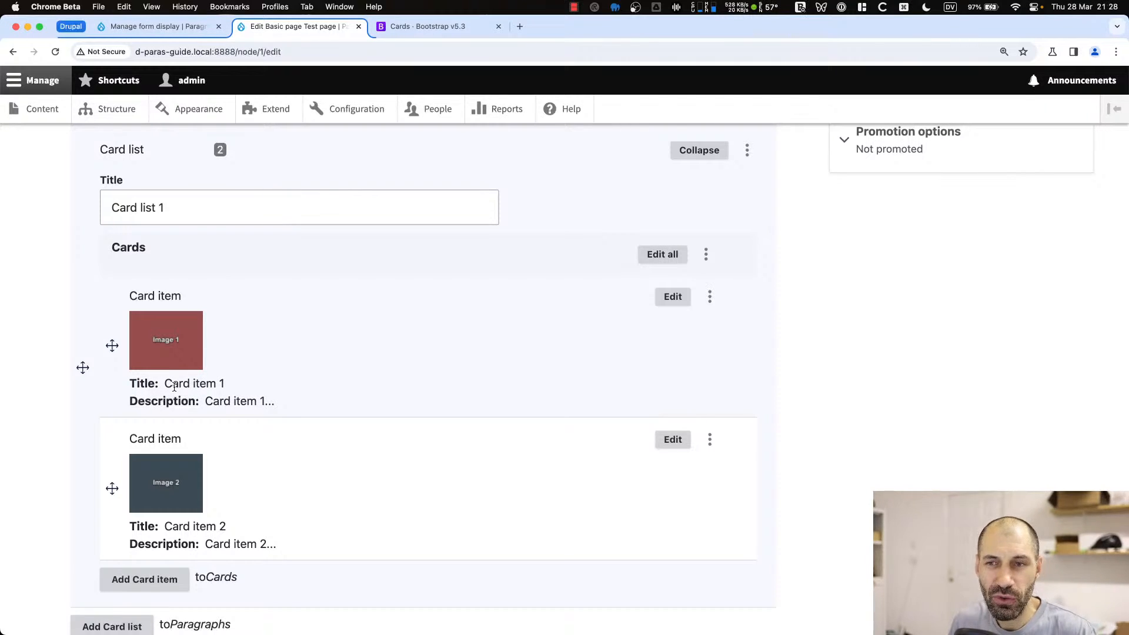
Change the Cards widget's Closed mode to Summary in Card list's form display, apply it and save
left_click(156, 25)
scroll(768, 379, "down", 2)
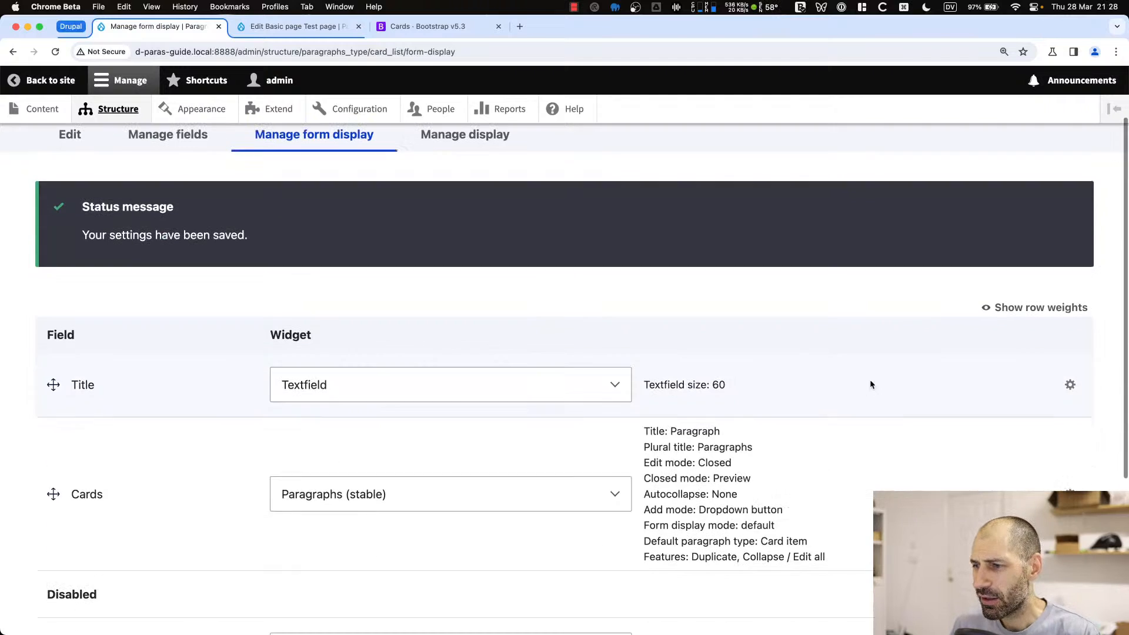
left_click(1070, 502)
scroll(309, 473, "down", 5)
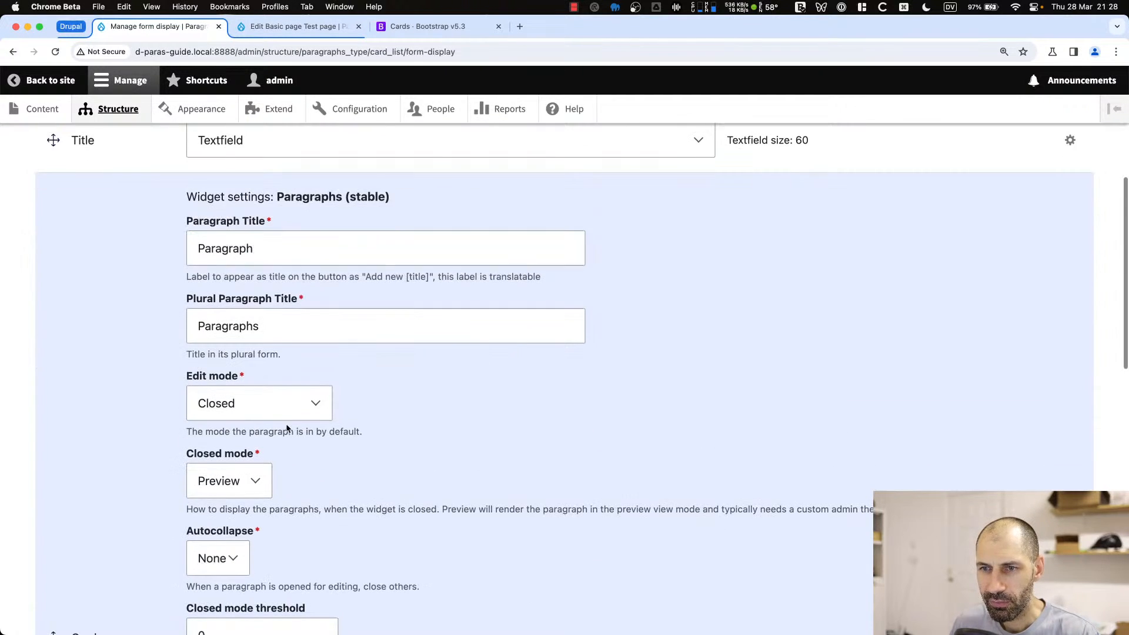
scroll(287, 423, "down", 2)
left_click(251, 397)
left_click(242, 380)
scroll(182, 496, "down", 10)
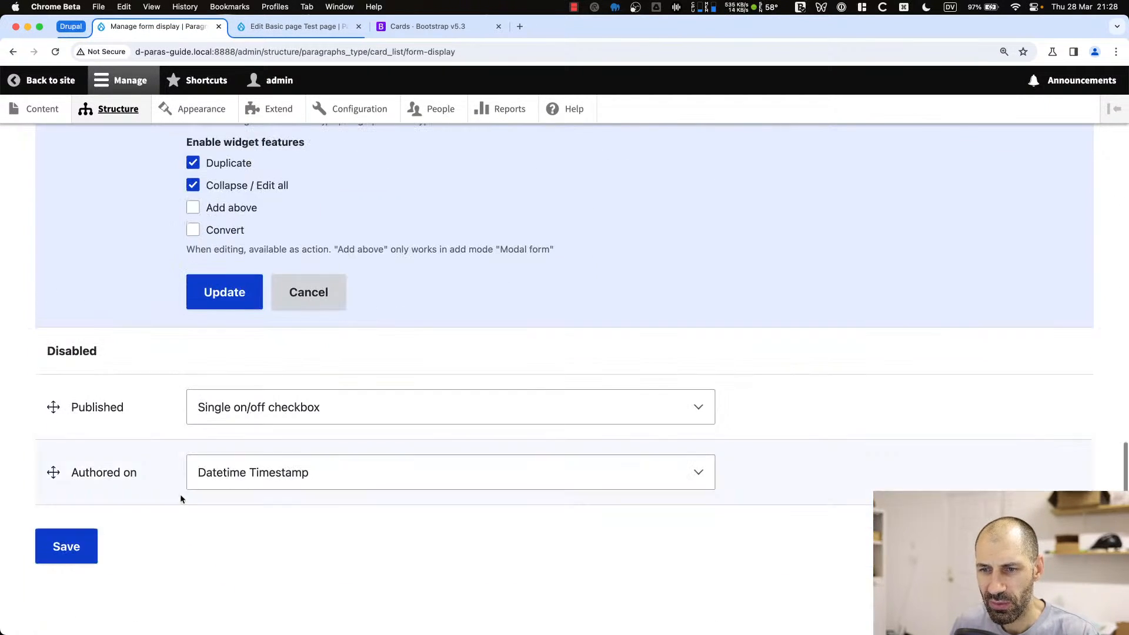
left_click(208, 301)
left_click(88, 552)
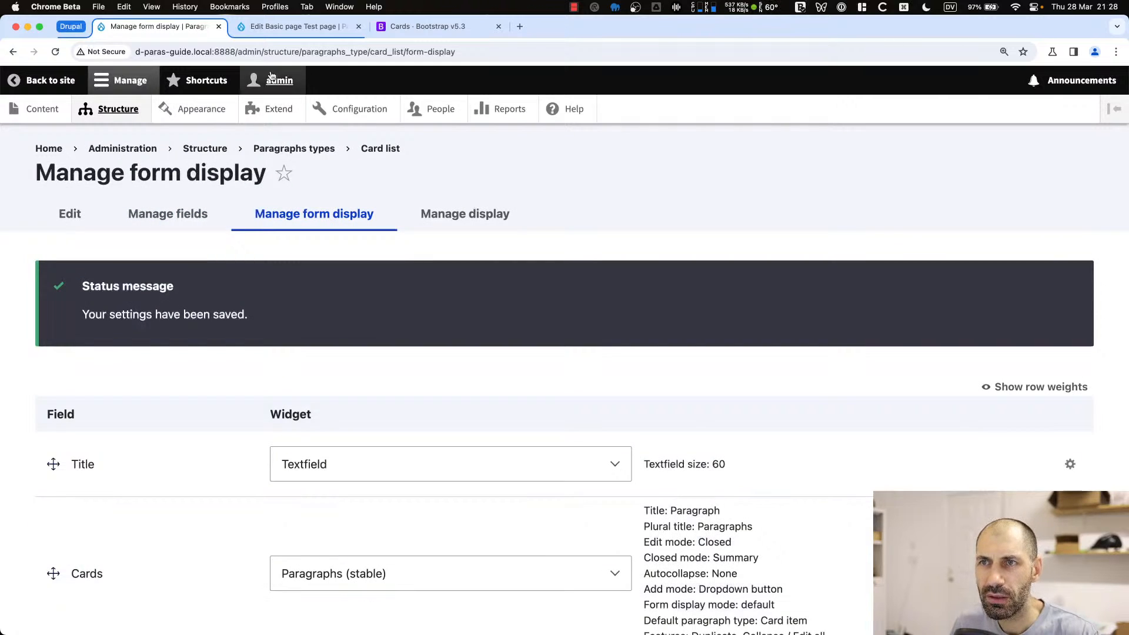
Reload the test page's edit form and examine the summary text of the collapsed card items
left_click(293, 25)
key("super+r")
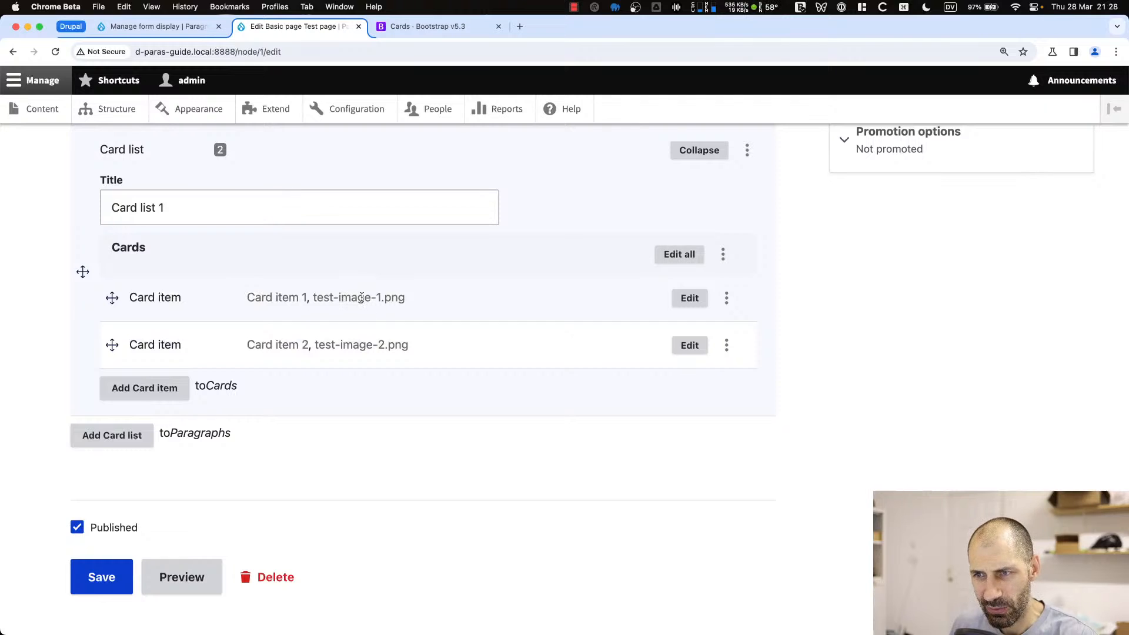
left_click_drag(428, 302, 245, 297)
left_click(289, 297)
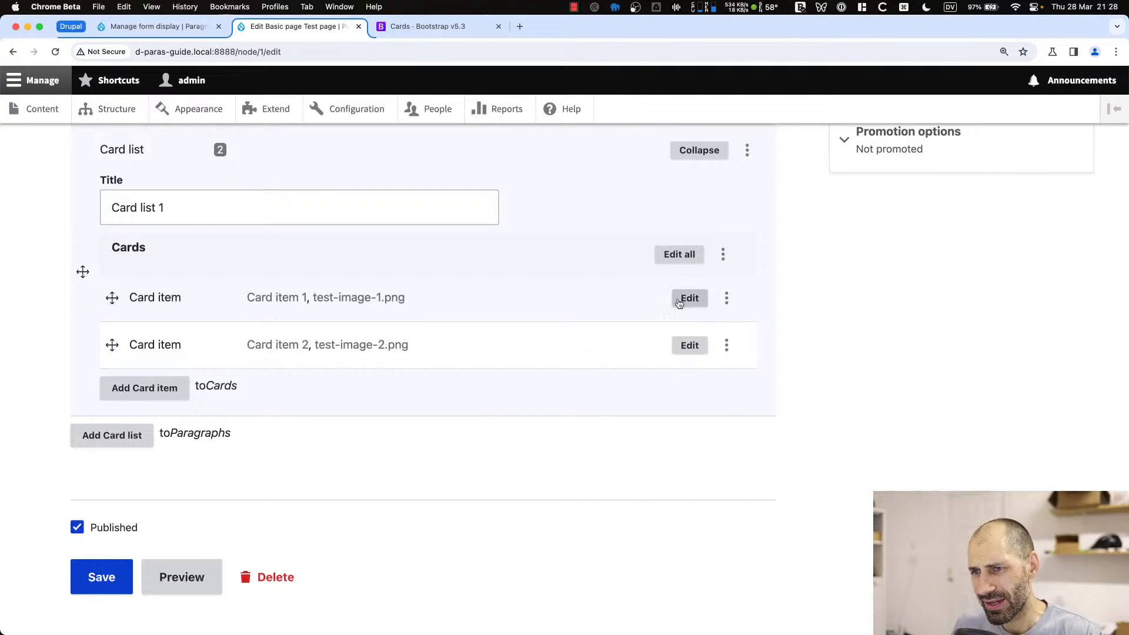
left_click_drag(489, 309, 315, 300)
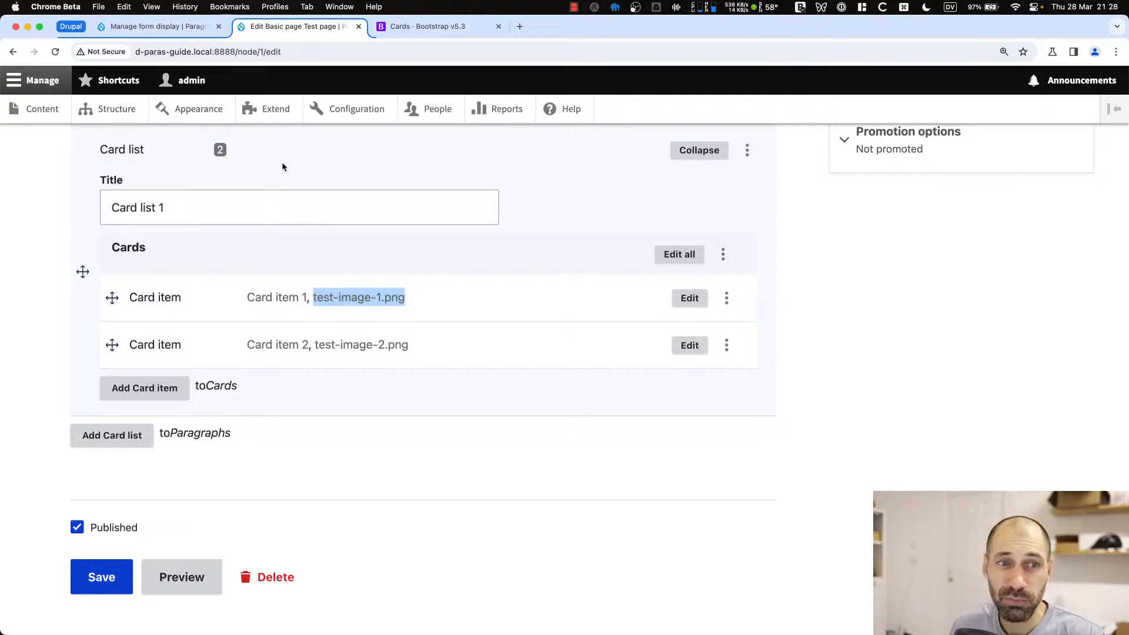
Set the Cards widget's Closed mode back to Preview in Card list's form display, apply the widget settings and save
left_click(179, 27)
scroll(443, 368, "down", 3)
left_click(1069, 373)
scroll(368, 449, "down", 2)
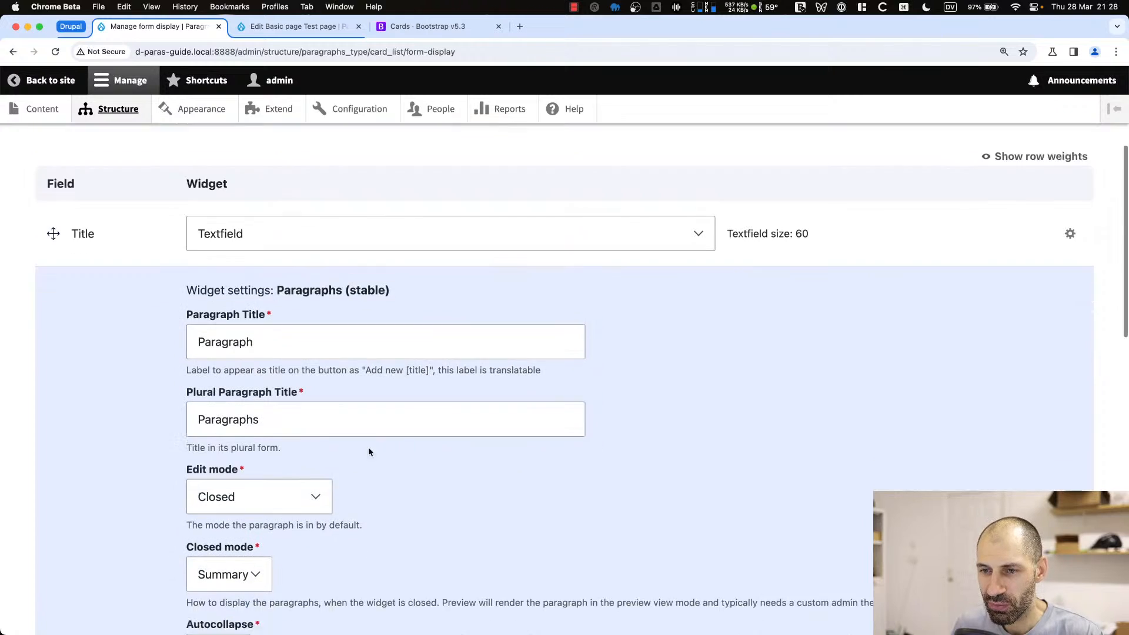
left_click(253, 510)
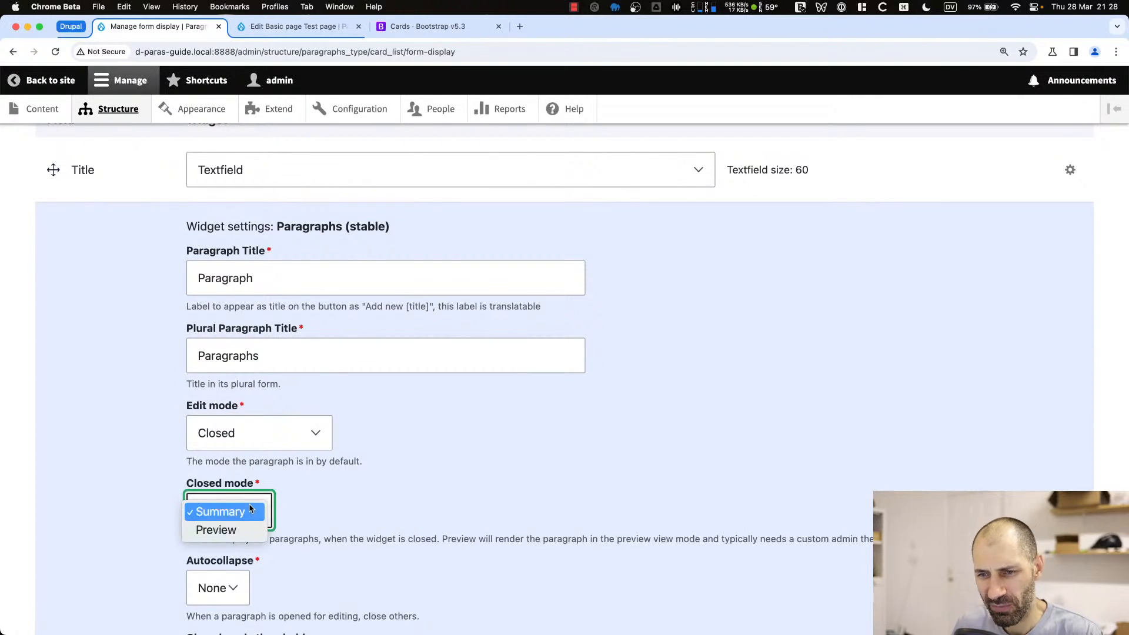
left_click(247, 527)
scroll(246, 519, "down", 2)
scroll(246, 519, "down", 8)
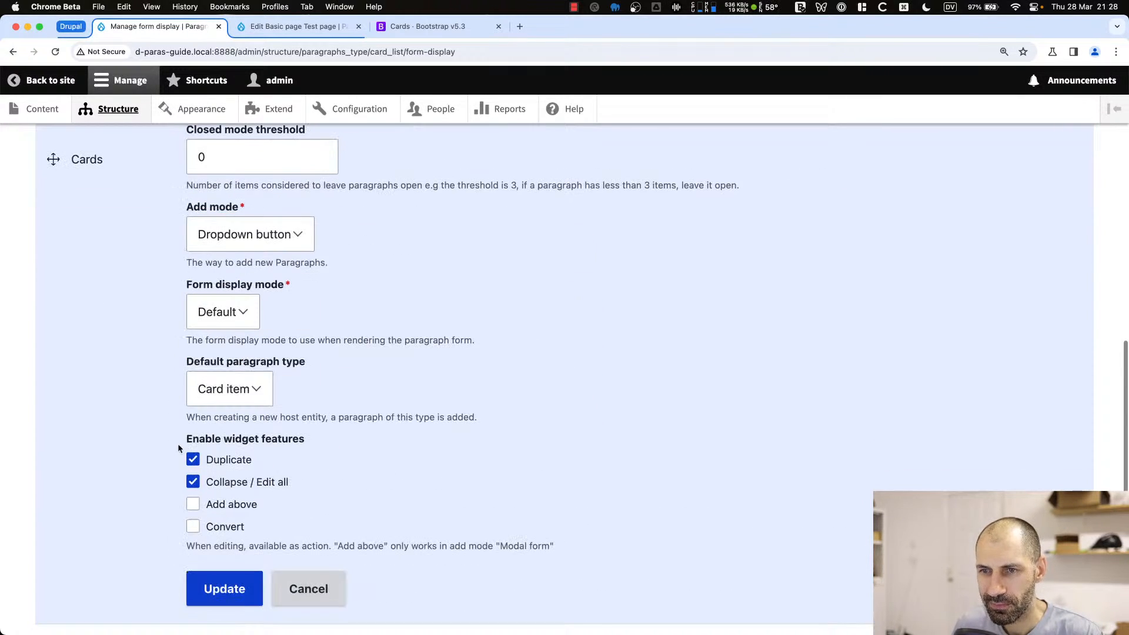
left_click(222, 569)
left_click(79, 538)
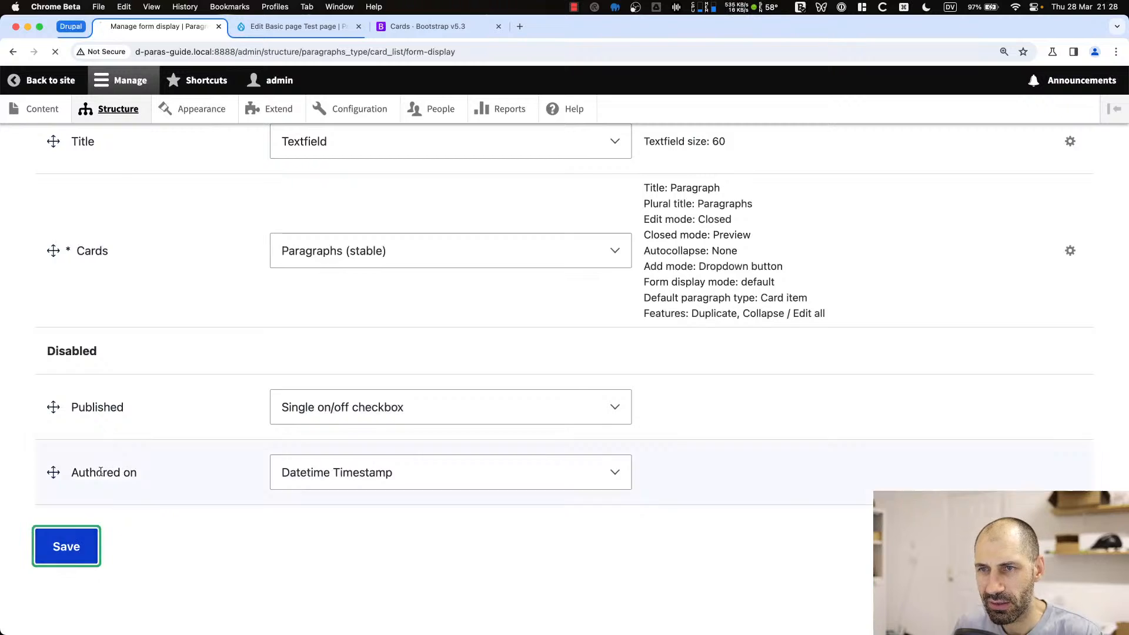
Reload the test page's edit form and examine the preview of the collapsed card items
left_click(312, 27)
left_click(332, 51)
key("Return")
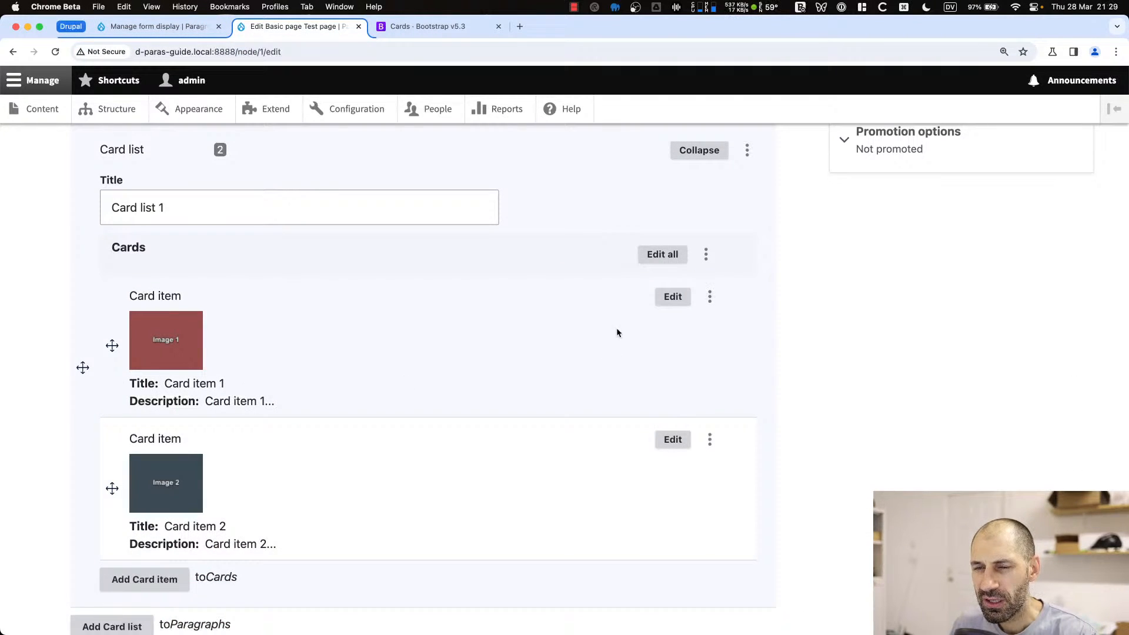
scroll(216, 300, "up", 3)
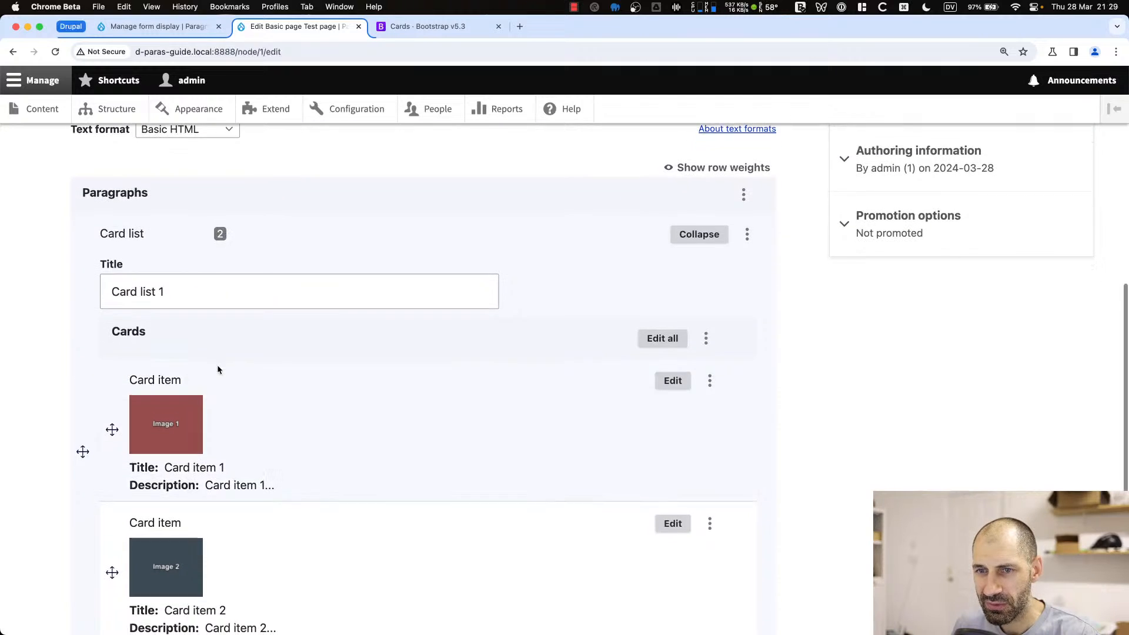
scroll(217, 363, "down", 3)
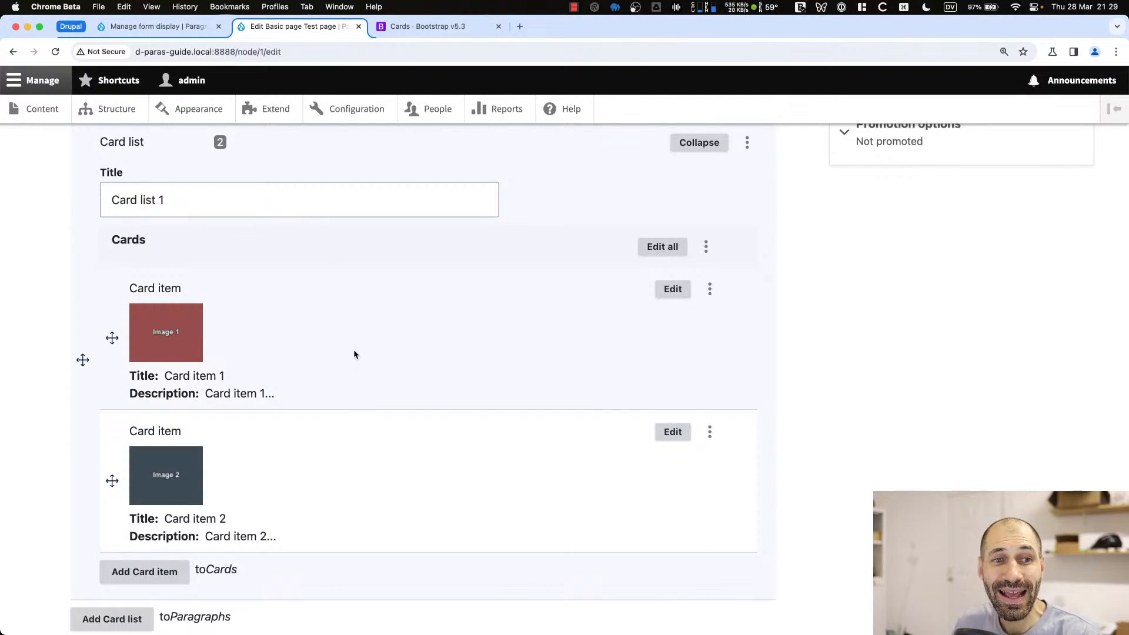
Expand and collapse the first card item, and do the same for all card items at once
left_click(676, 292)
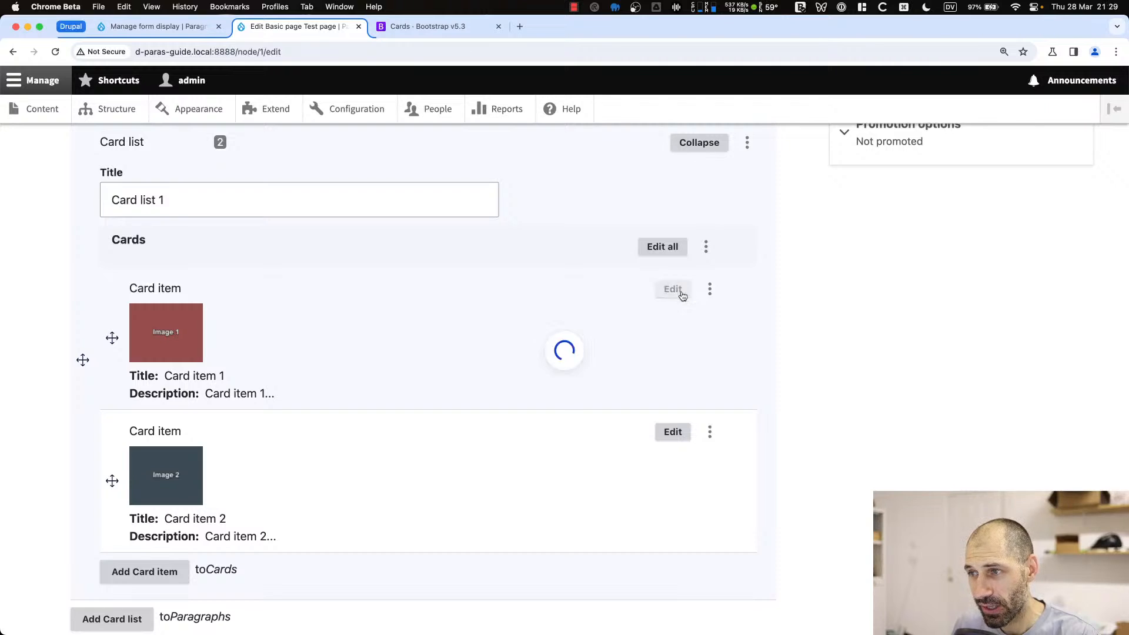
scroll(403, 381, "down", 2)
left_click(310, 315)
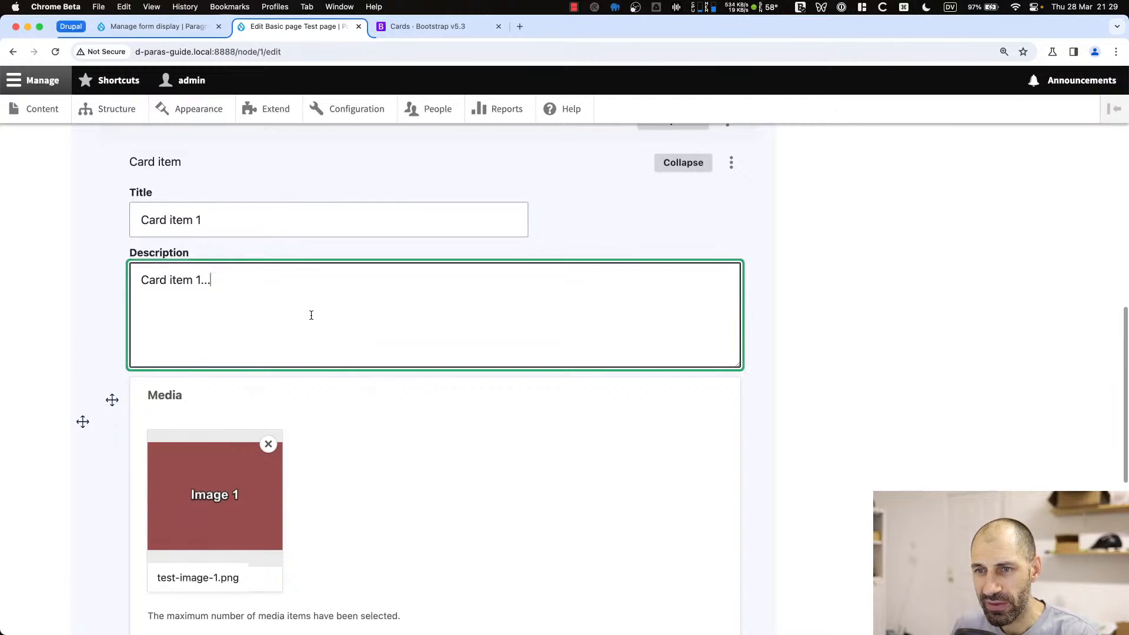
left_click(684, 164)
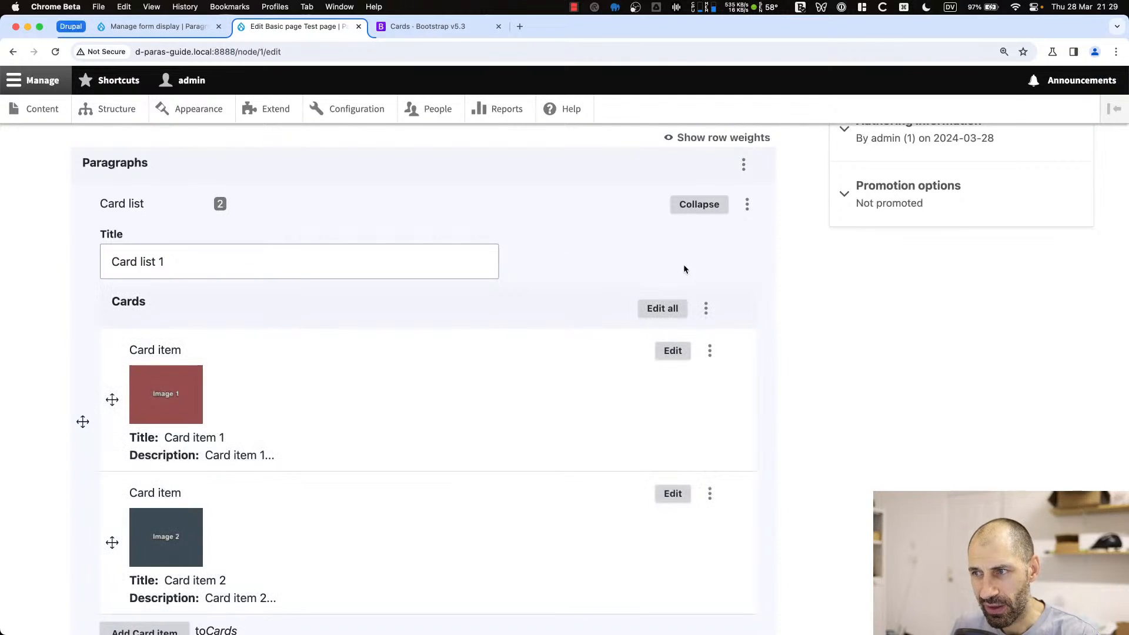
left_click(663, 308)
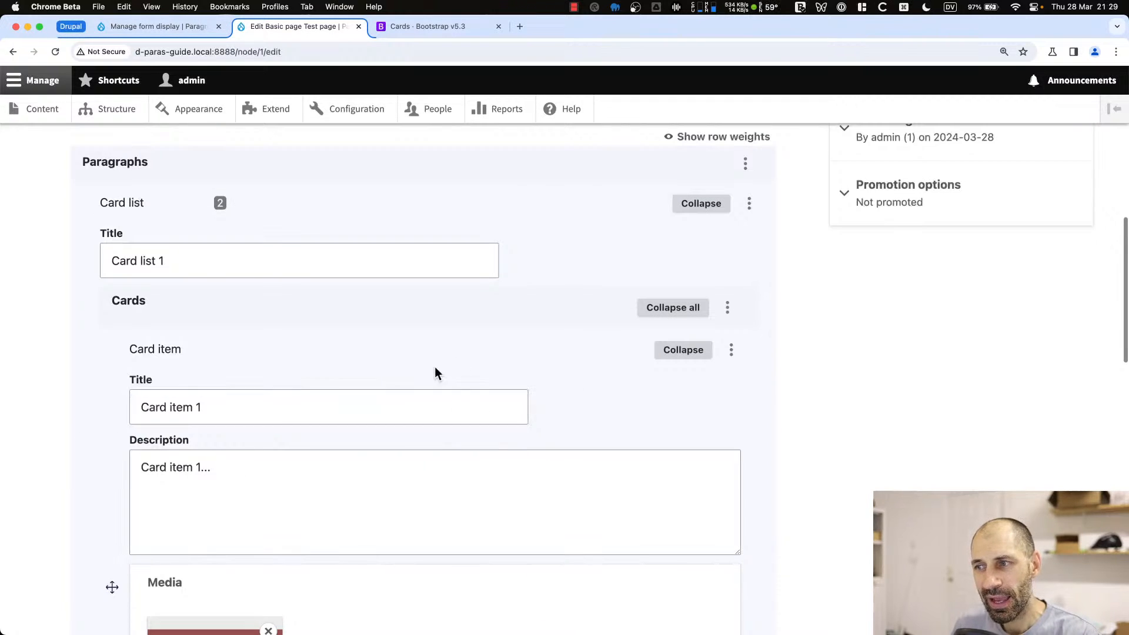
left_click(674, 308)
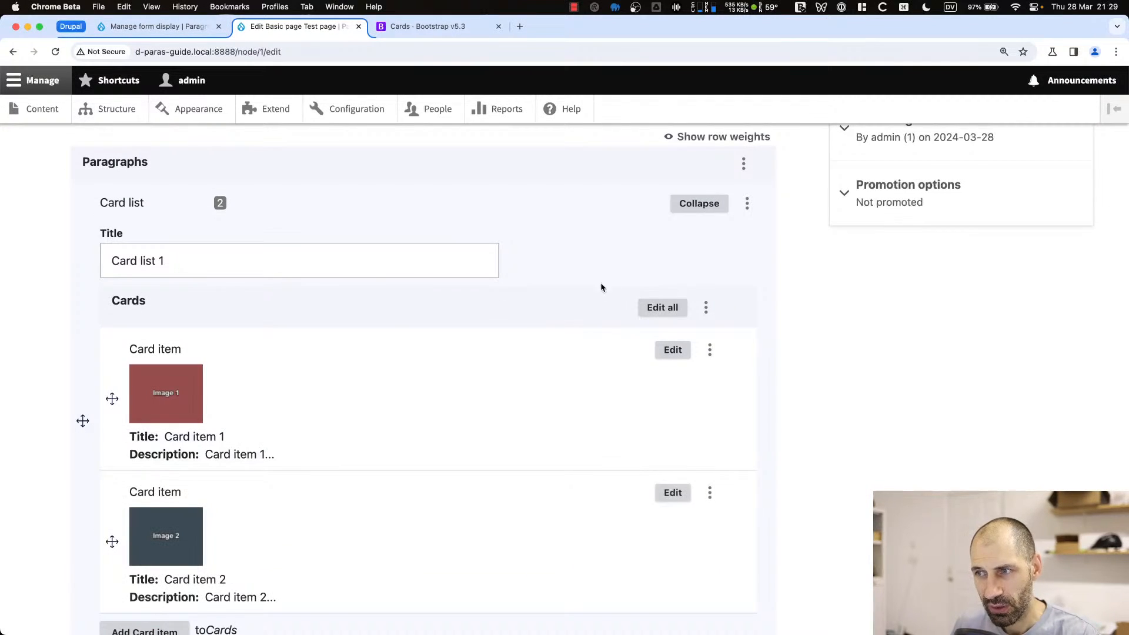
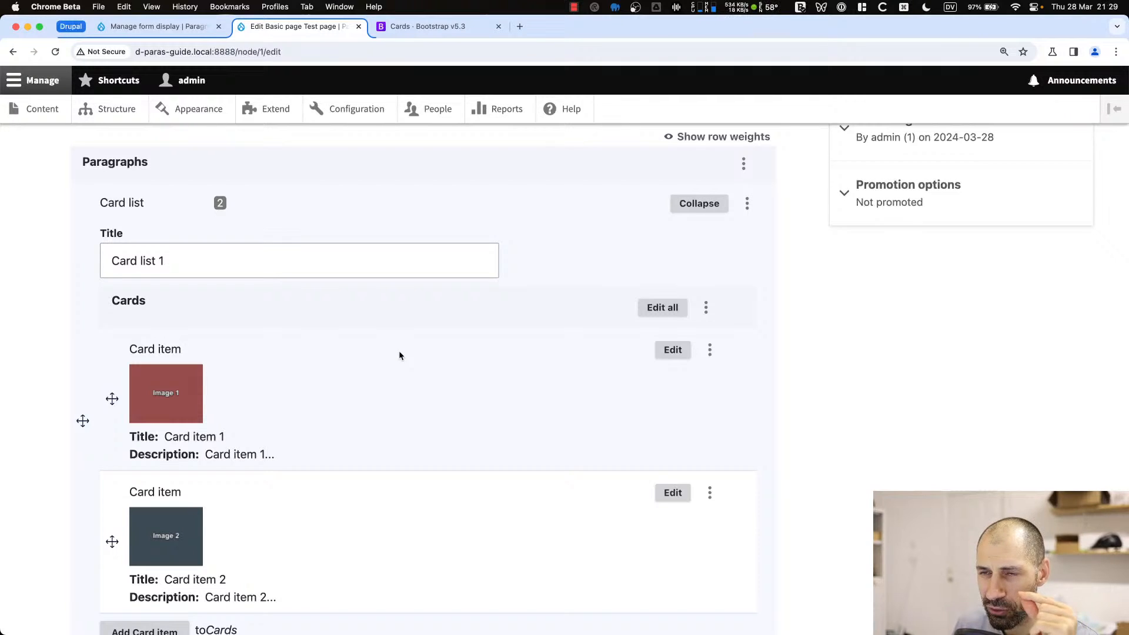
Open the Basic page content type's form display settings in a new browser tab
left_click(211, 26)
scroll(512, 461, "down", 3)
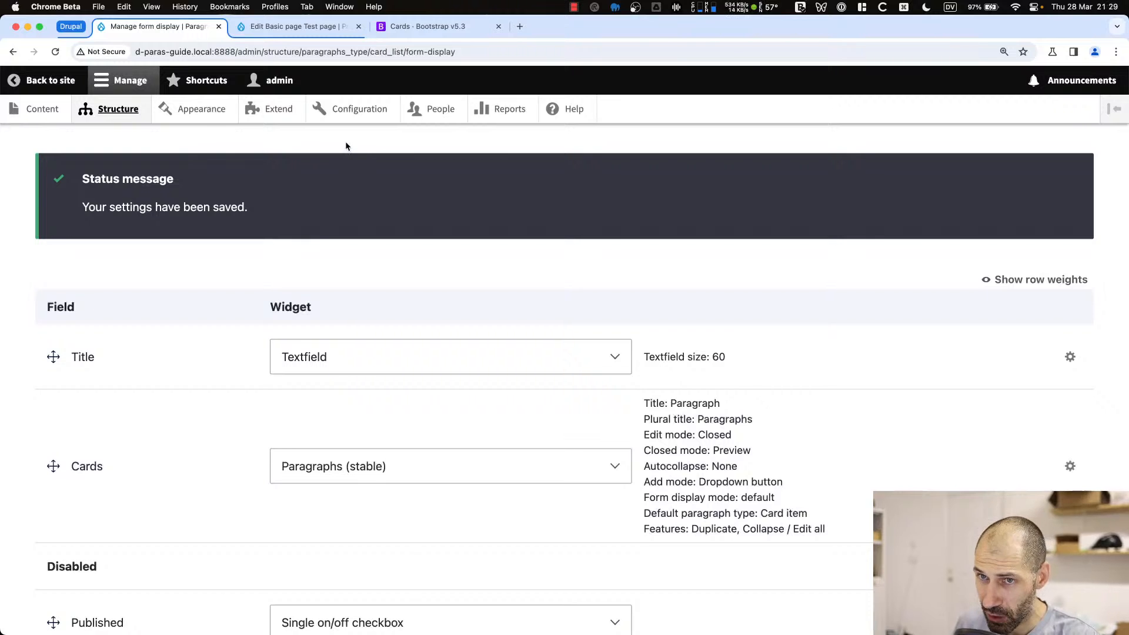
left_click(140, 110, "super")
left_click(267, 25)
scroll(177, 382, "down", 2)
left_click(130, 431)
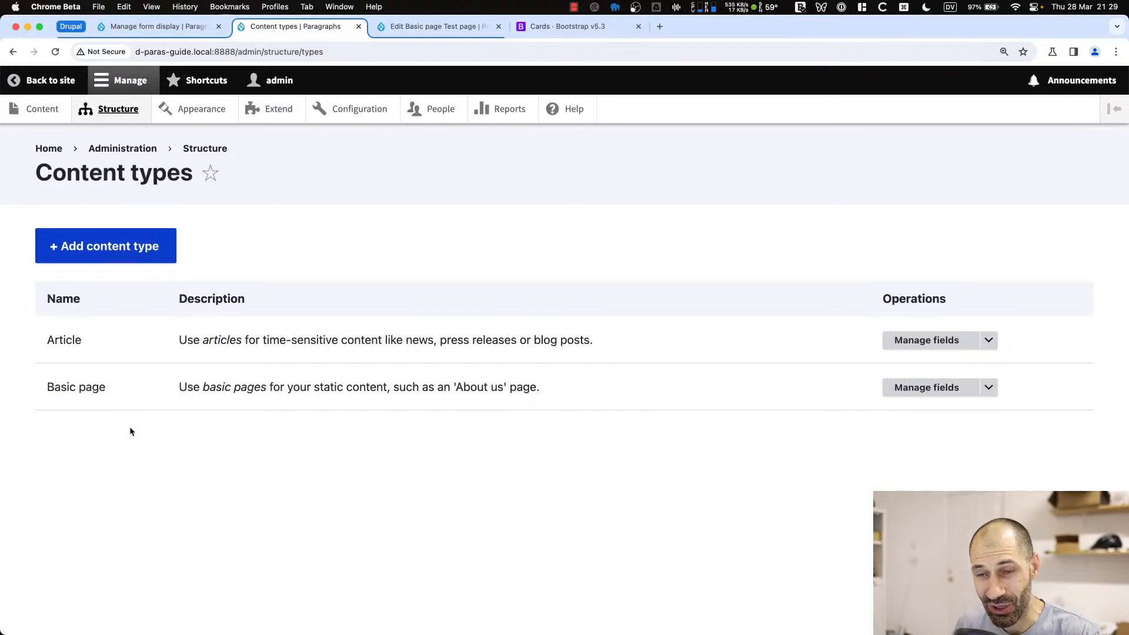
left_click(988, 386)
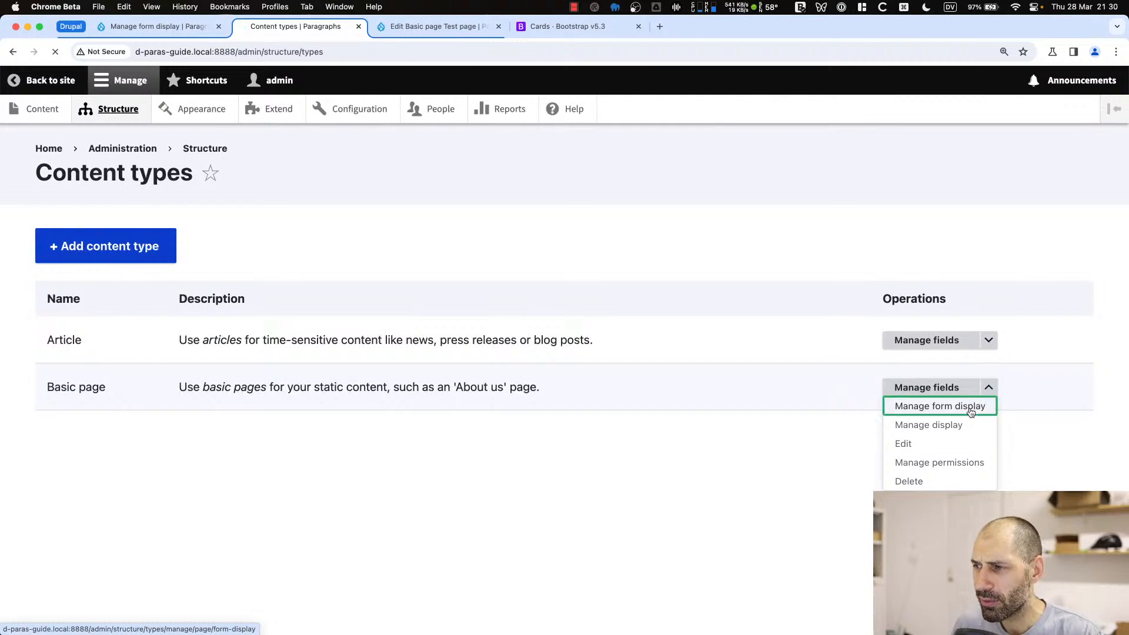
left_click(970, 405)
scroll(403, 404, "down", 5)
scroll(403, 403, "down", 4)
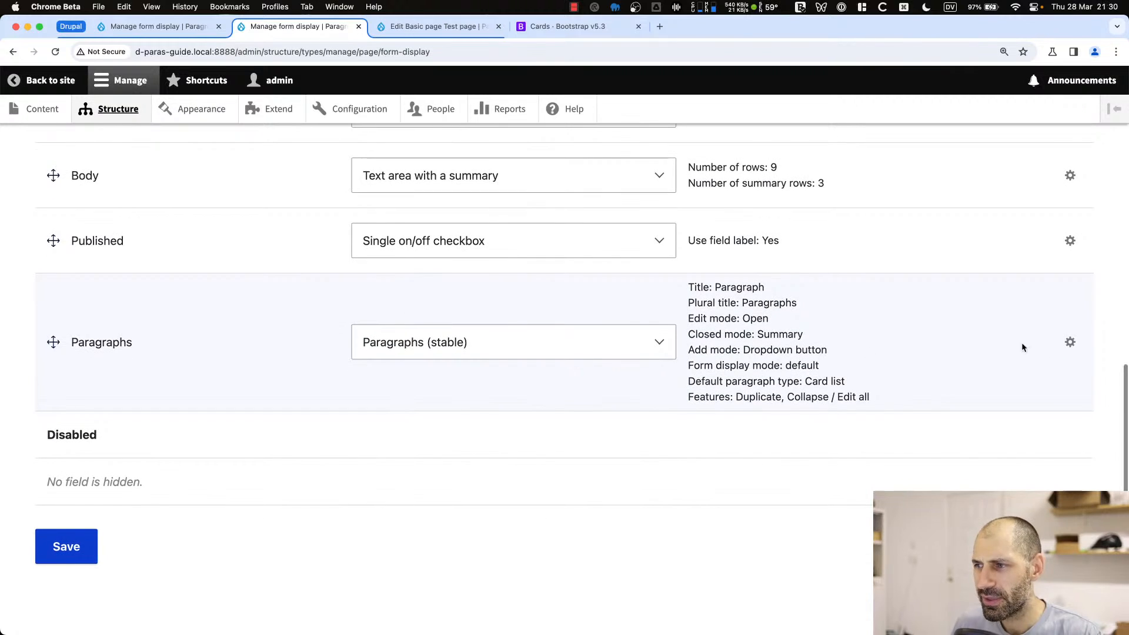
Open the Paragraphs field's widget settings and examine the Edit mode options and Closed mode setting
left_click(1069, 341)
scroll(331, 267, "up", 6)
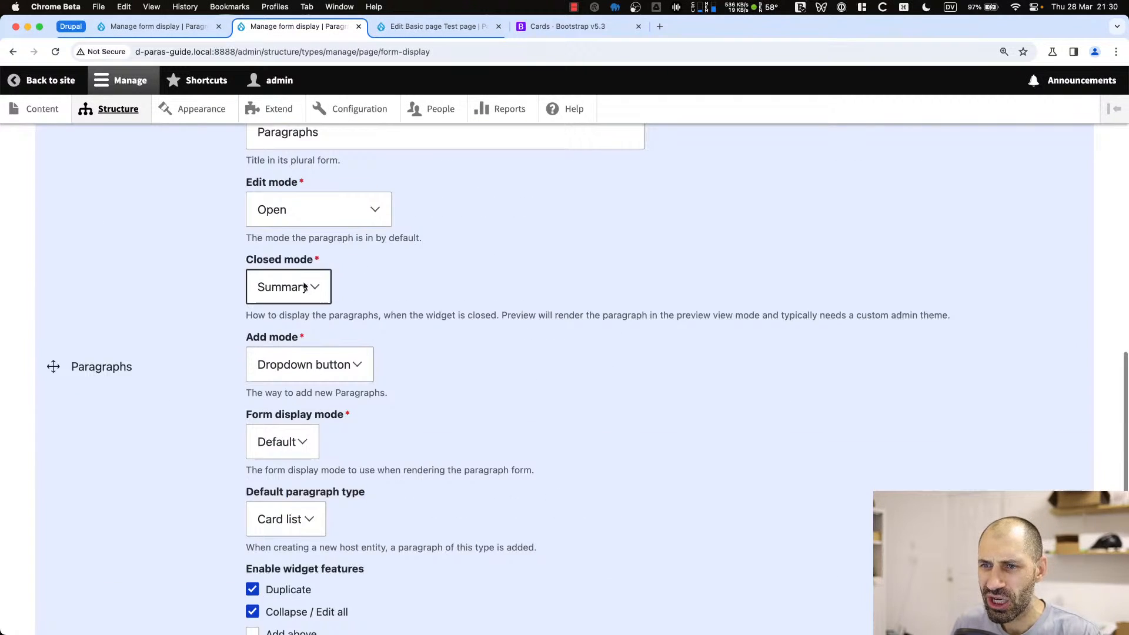
left_click(303, 211)
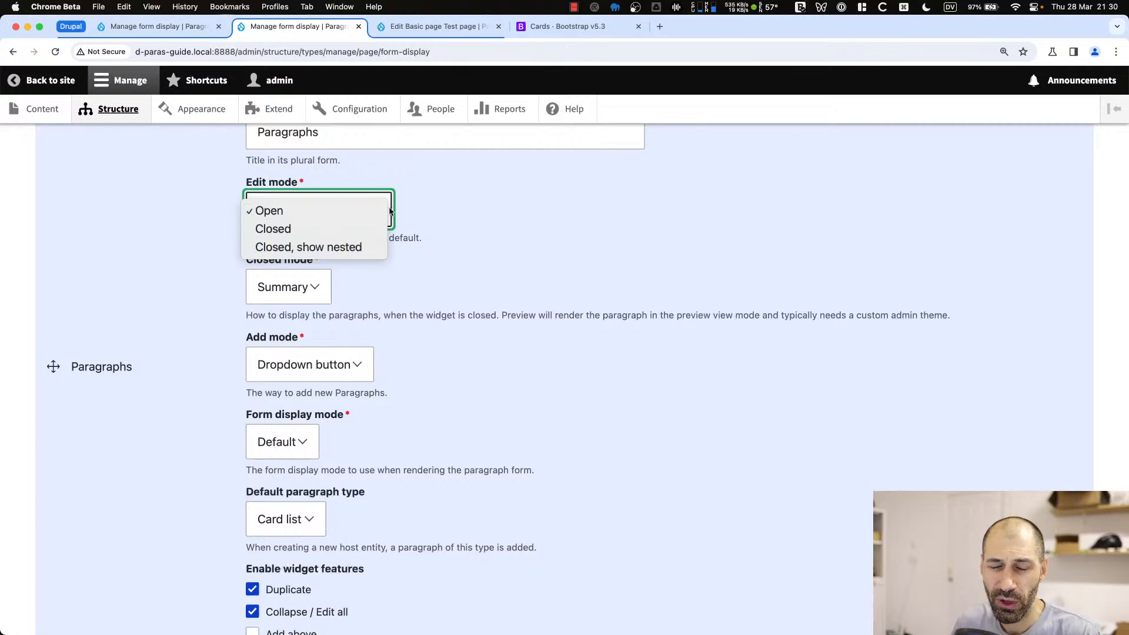
left_click(513, 205)
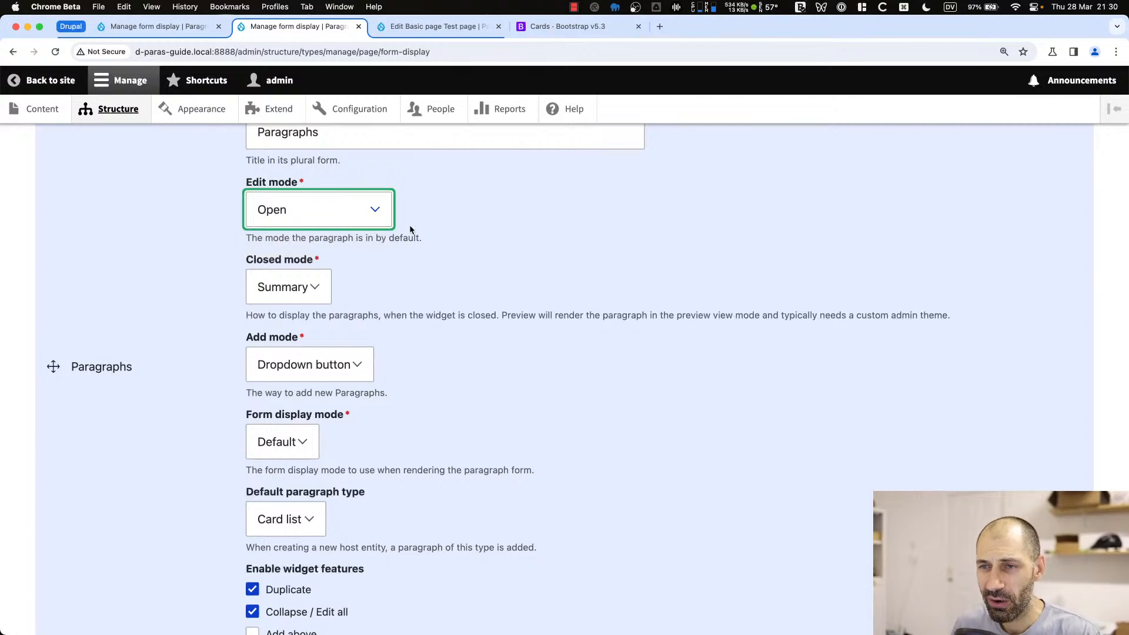
scroll(432, 353, "up", 5)
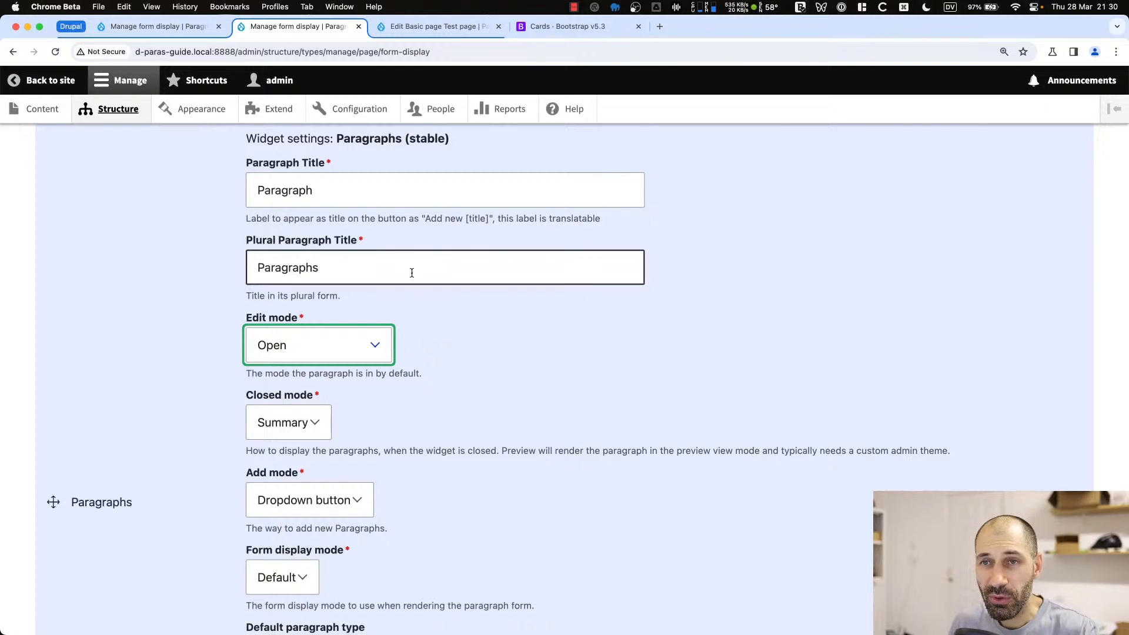
Enable custom display settings for the Preview view mode on the Card list paragraph type and save
left_click(187, 26)
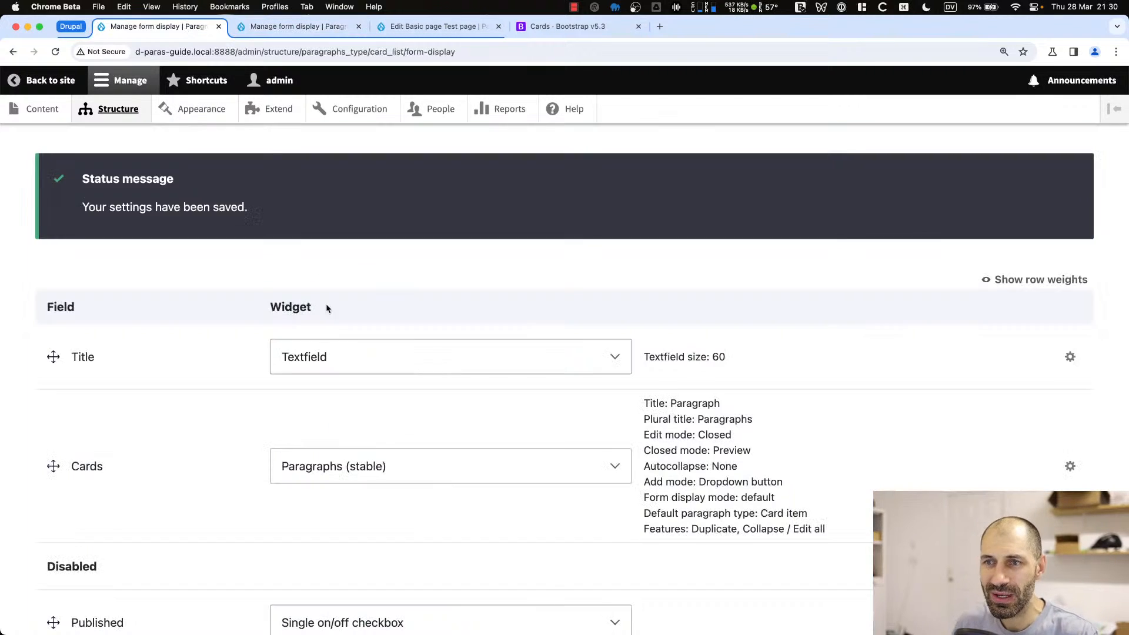
scroll(320, 258, "up", 3)
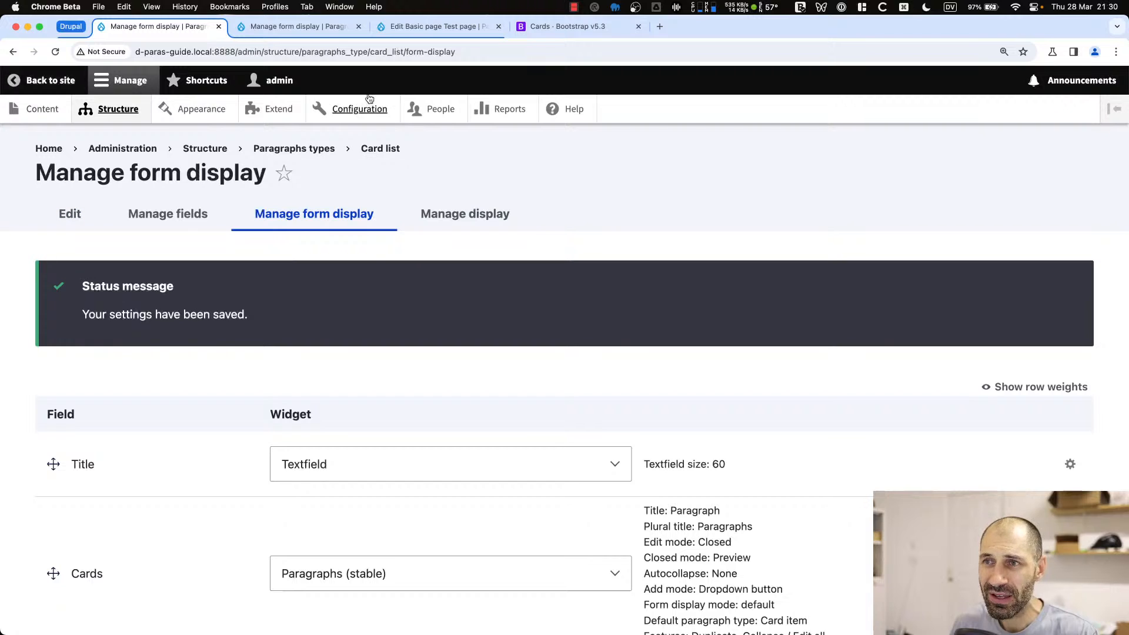
left_click(486, 227)
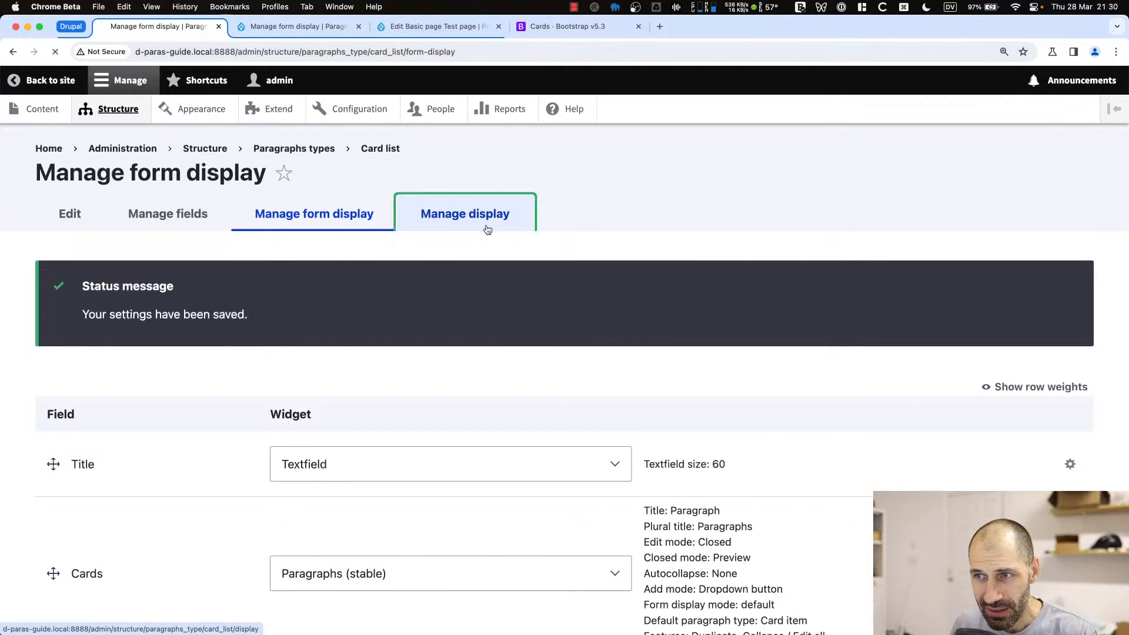
scroll(222, 491, "down", 3)
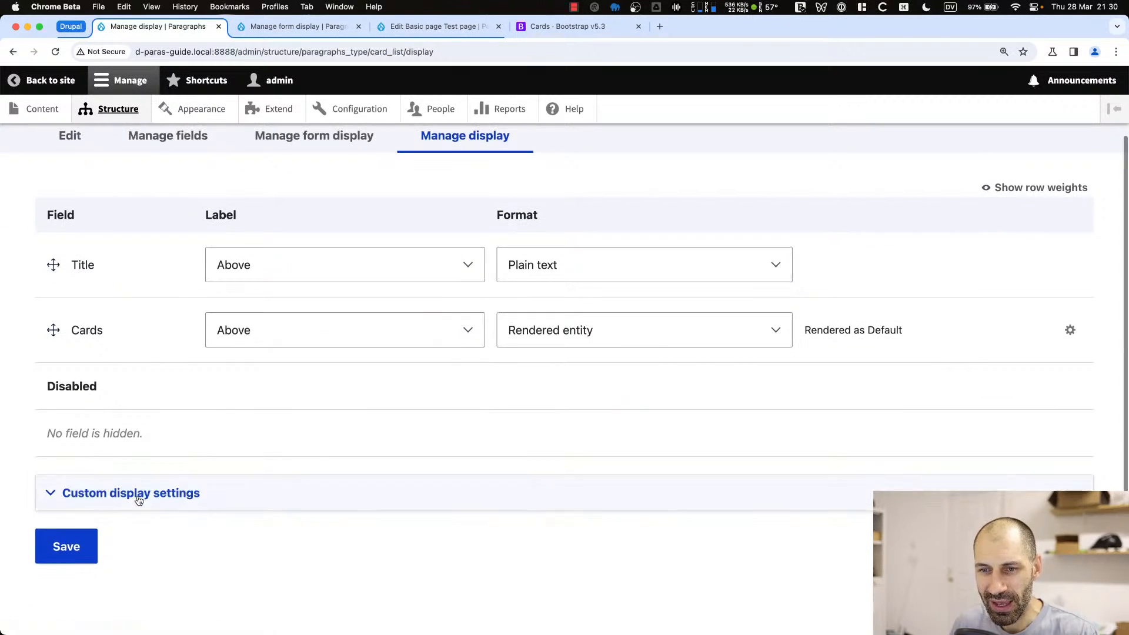
left_click(139, 493)
left_click(101, 557)
scroll(101, 557, "down", 3)
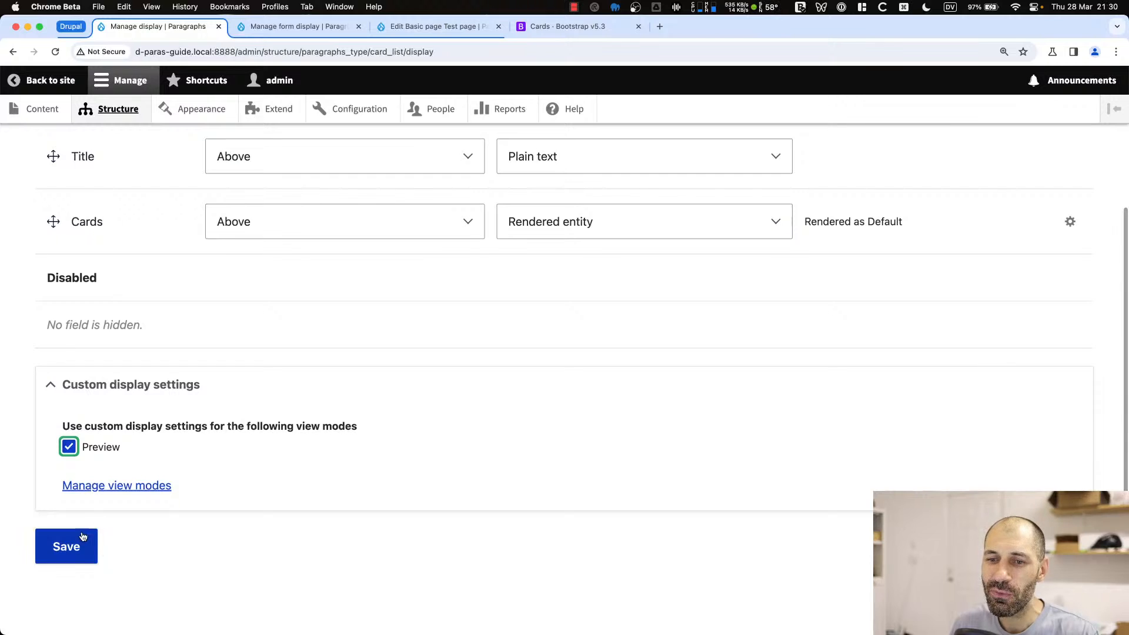
left_click(82, 533)
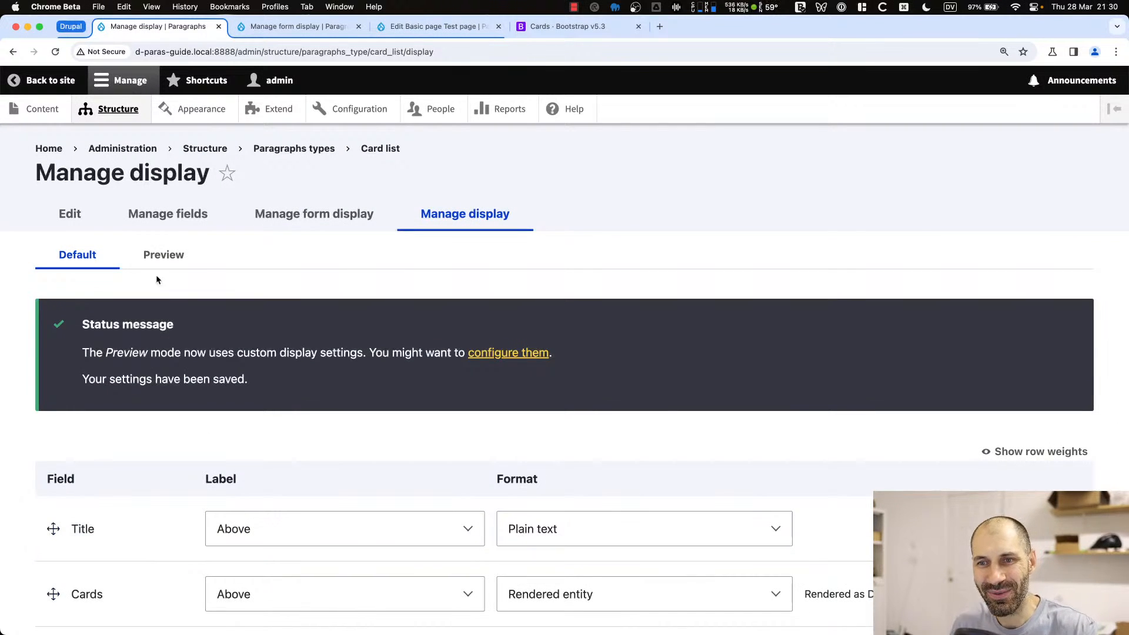
Set the Title field's label to Inline in Card list's Preview display and save
left_click(157, 254)
left_click(426, 390)
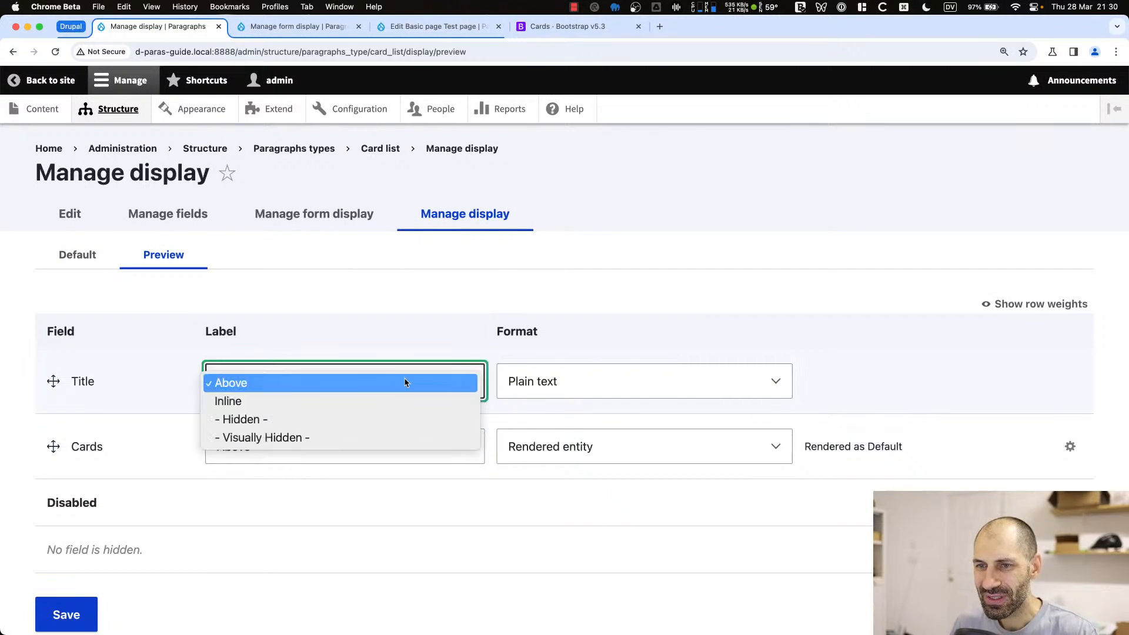
left_click(403, 397)
scroll(617, 510, "down", 3)
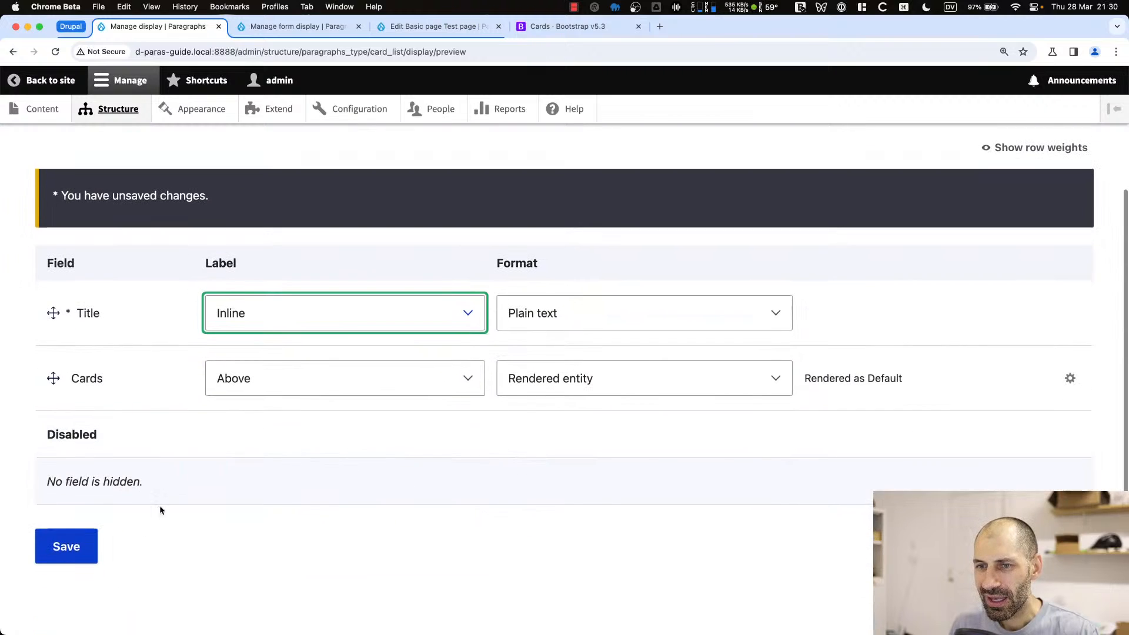
left_click(86, 555)
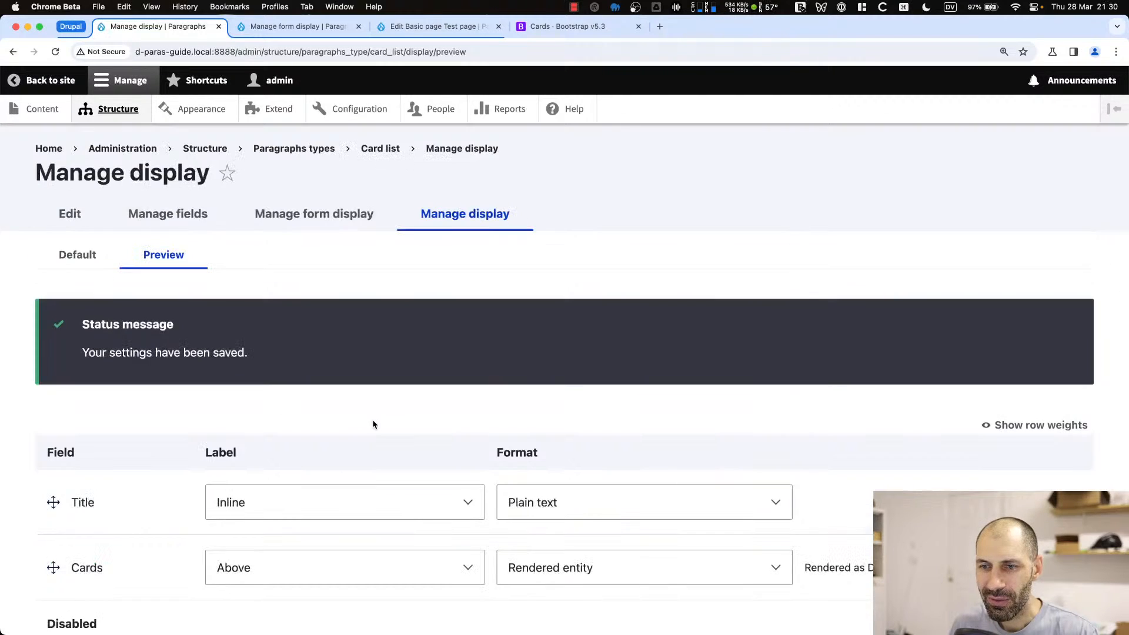
Set the Cards field's label to Inline, try to set its rendered entity view mode to Preview, and save the display
scroll(377, 441, "down", 4)
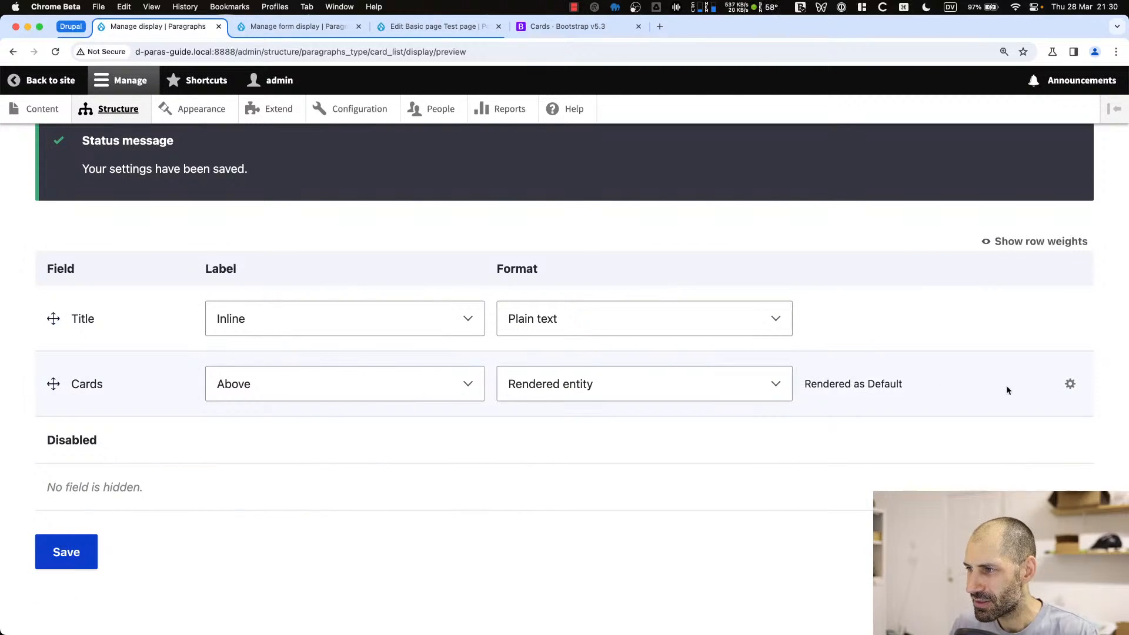
left_click(1068, 387)
left_click(646, 428)
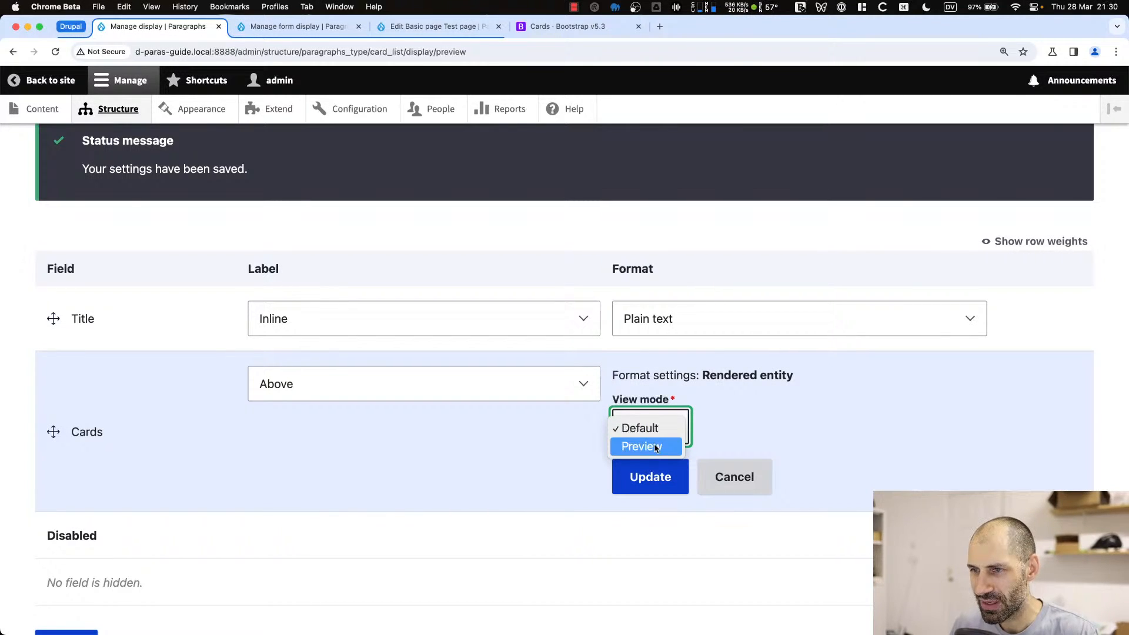
left_click(656, 448)
left_click(511, 388)
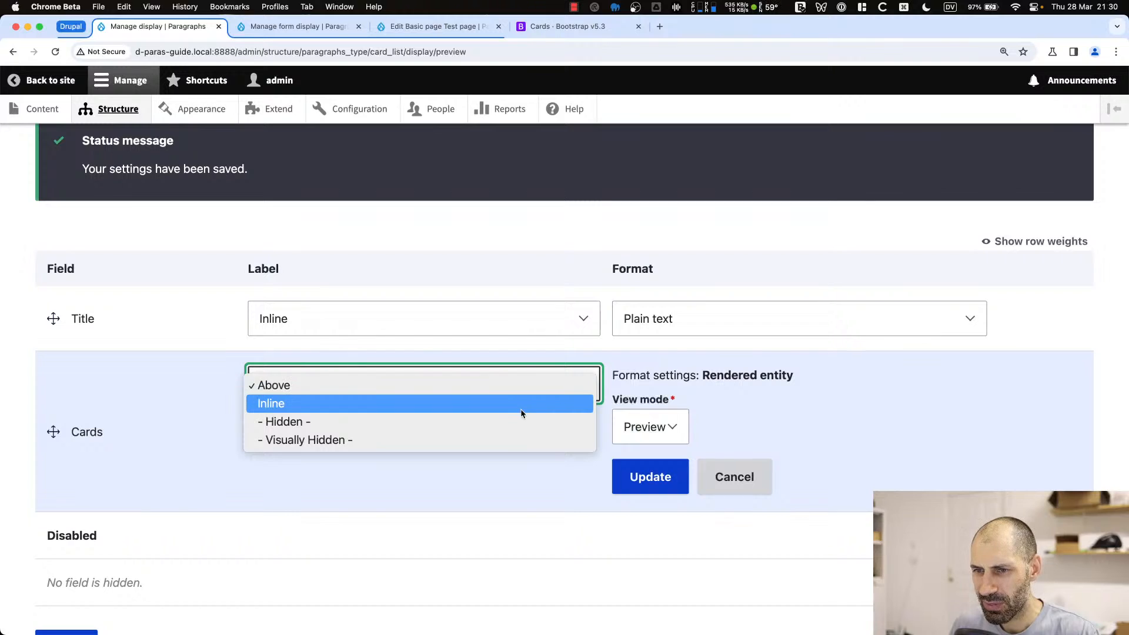
left_click(626, 426)
left_click(650, 476)
left_click(540, 471)
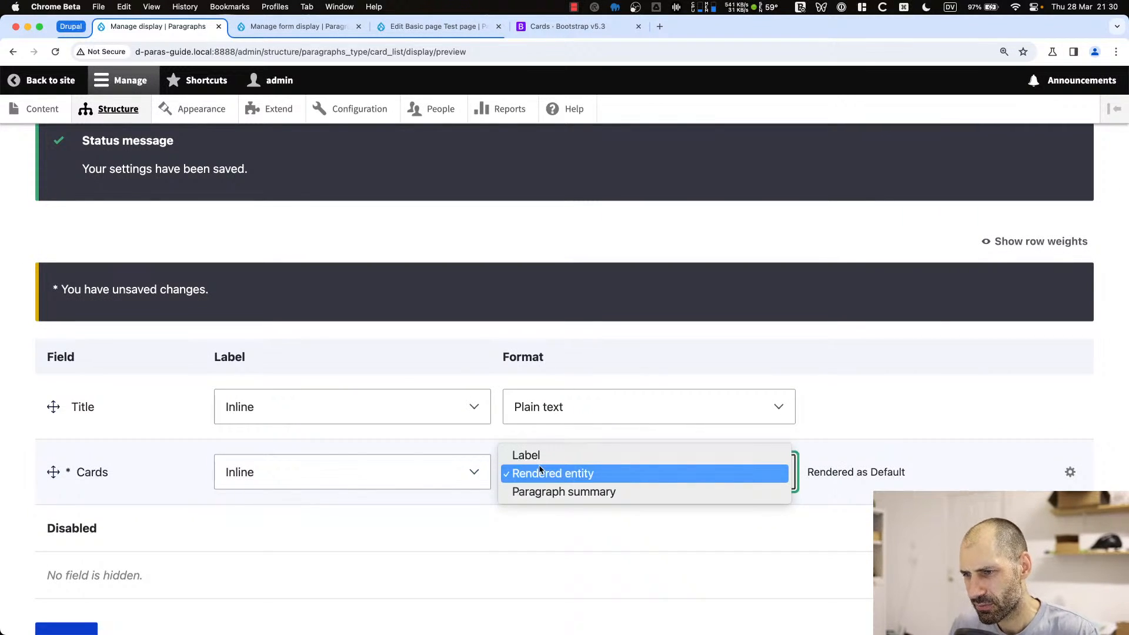
left_click(540, 471)
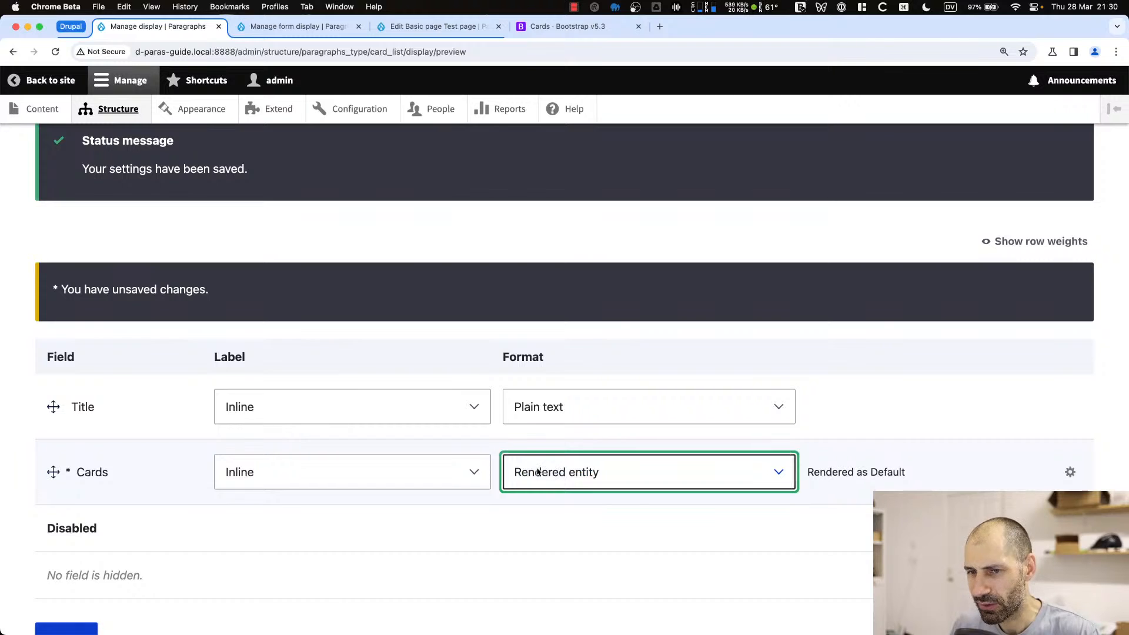
scroll(552, 467, "down", 3)
left_click(69, 544)
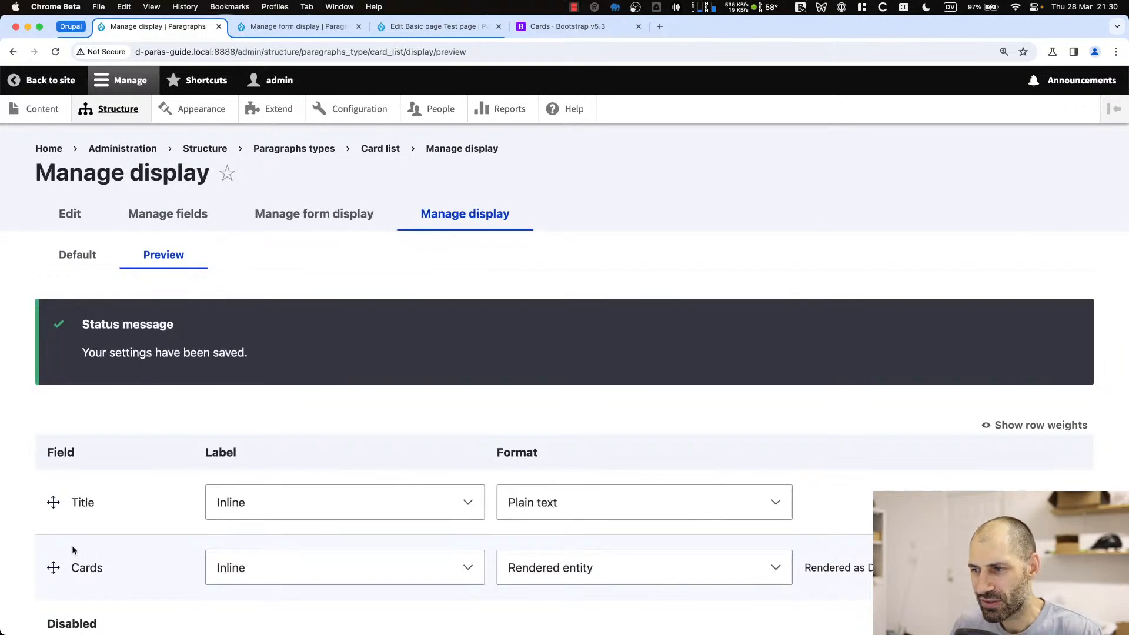
Set the Cards field's rendered entity view mode to Preview in Card list's Preview display and save
scroll(114, 453, "down", 3)
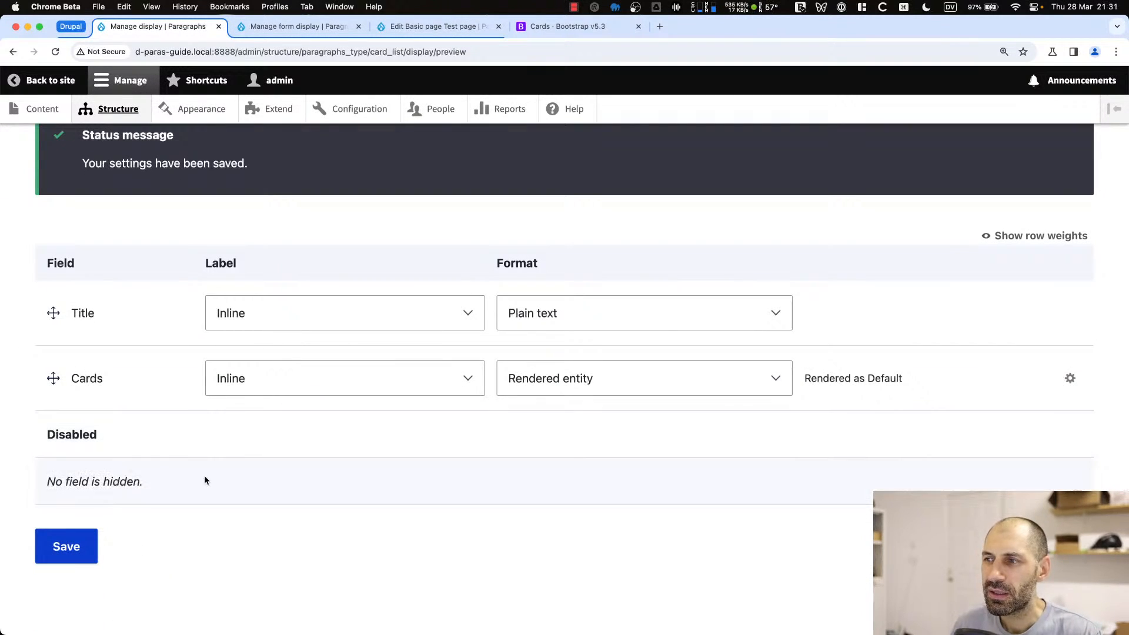
left_click(1070, 378)
left_click(632, 423)
left_click(632, 441)
left_click(648, 470)
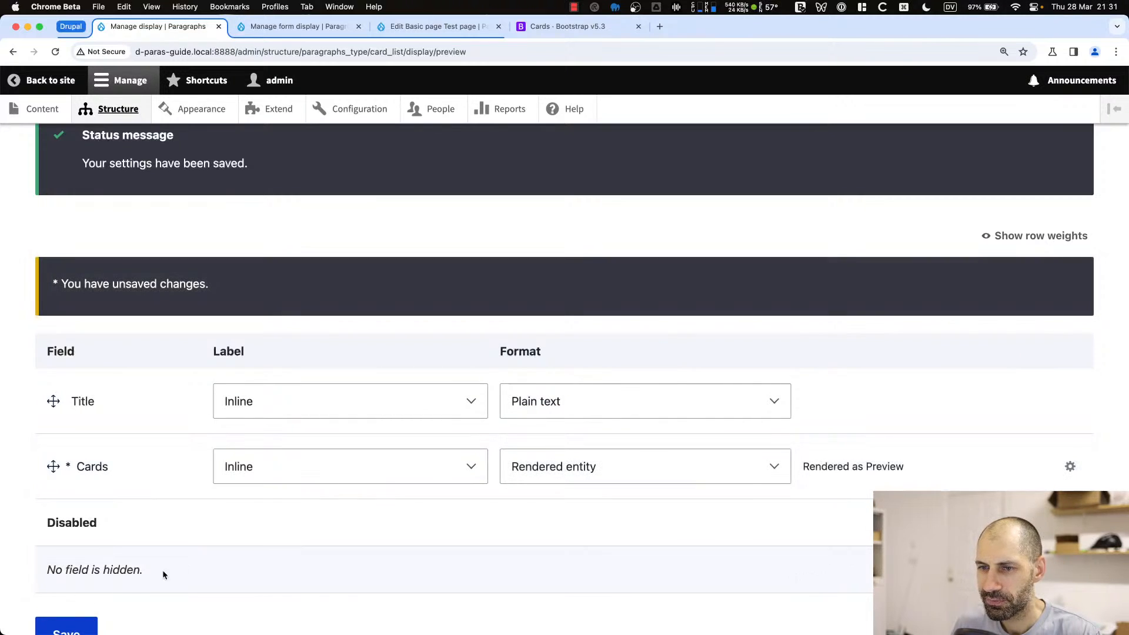
left_click(72, 625)
Set the Basic page Paragraphs widget's Edit mode to Closed and Closed mode to Preview, and save the form display
left_click(267, 29)
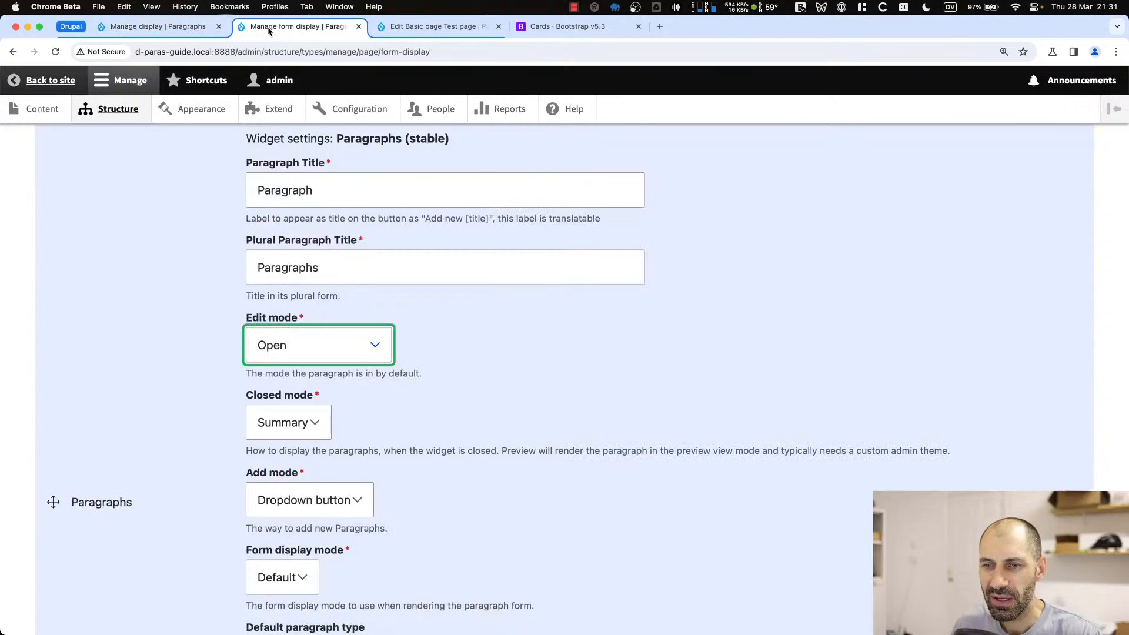
scroll(384, 415, "down", 3)
left_click(320, 255)
left_click(319, 270)
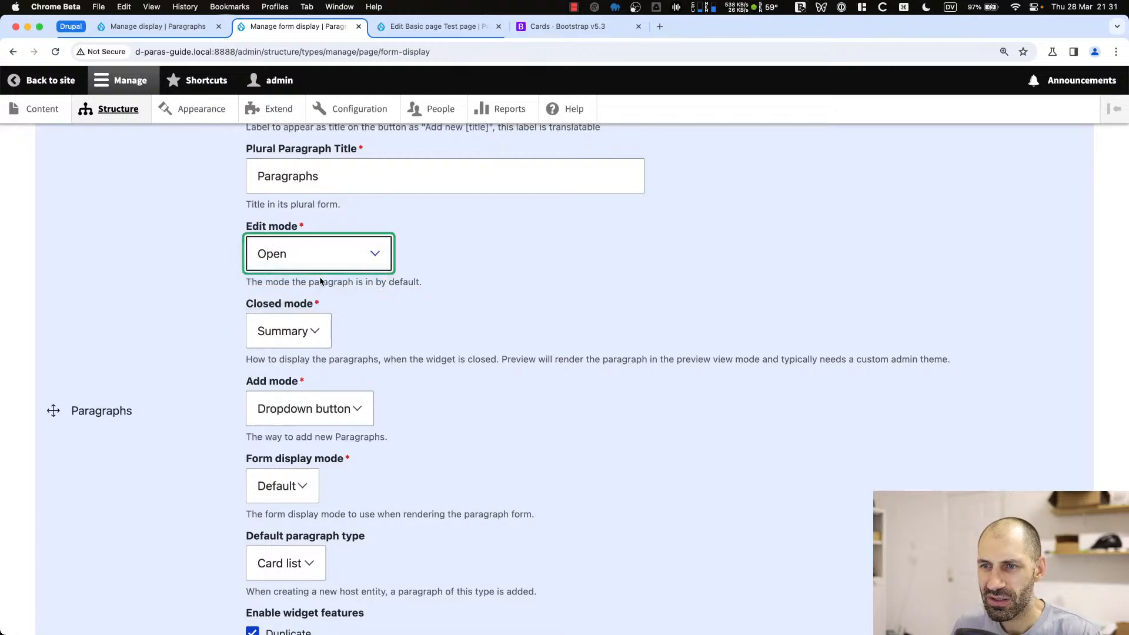
scroll(312, 331, "down", 2)
left_click(297, 257)
left_click(299, 272)
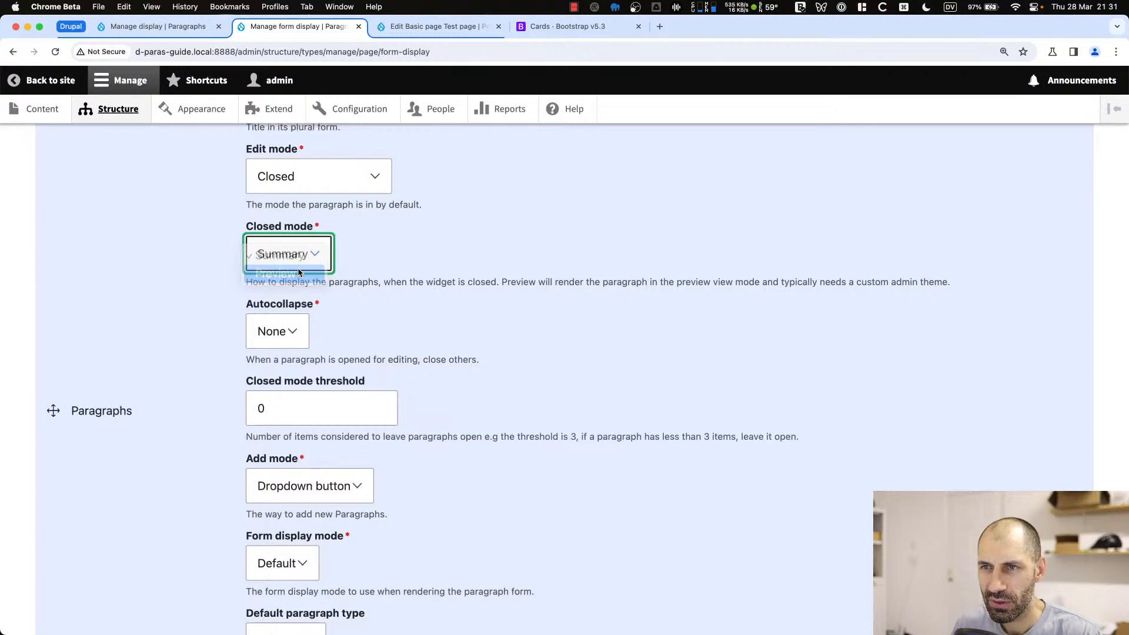
scroll(214, 569, "down", 10)
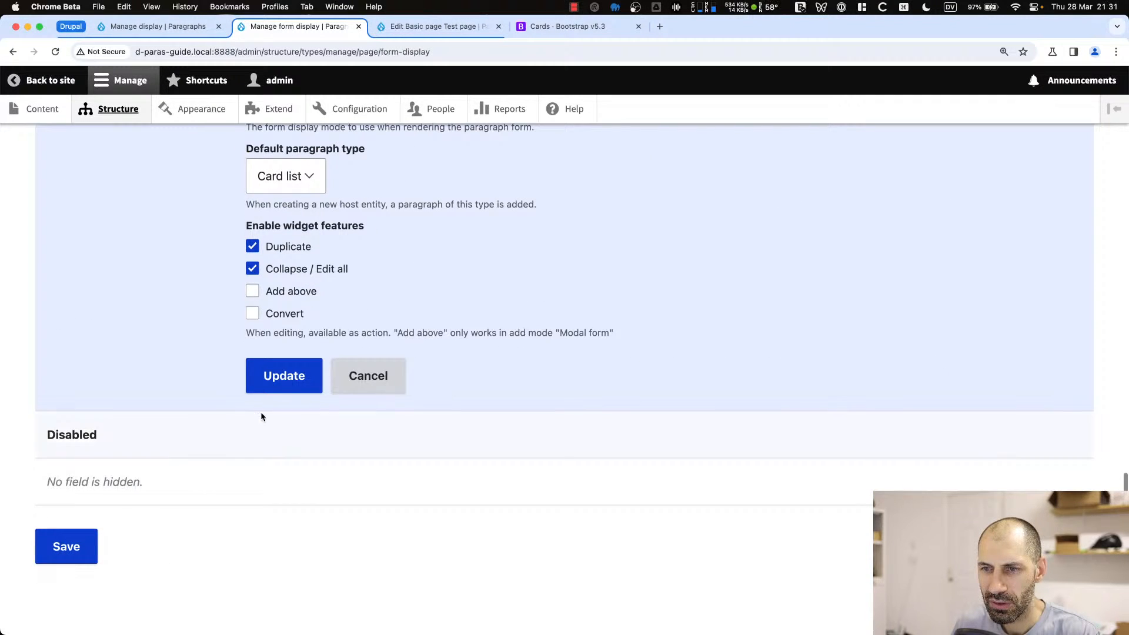
left_click(281, 376)
left_click(83, 543)
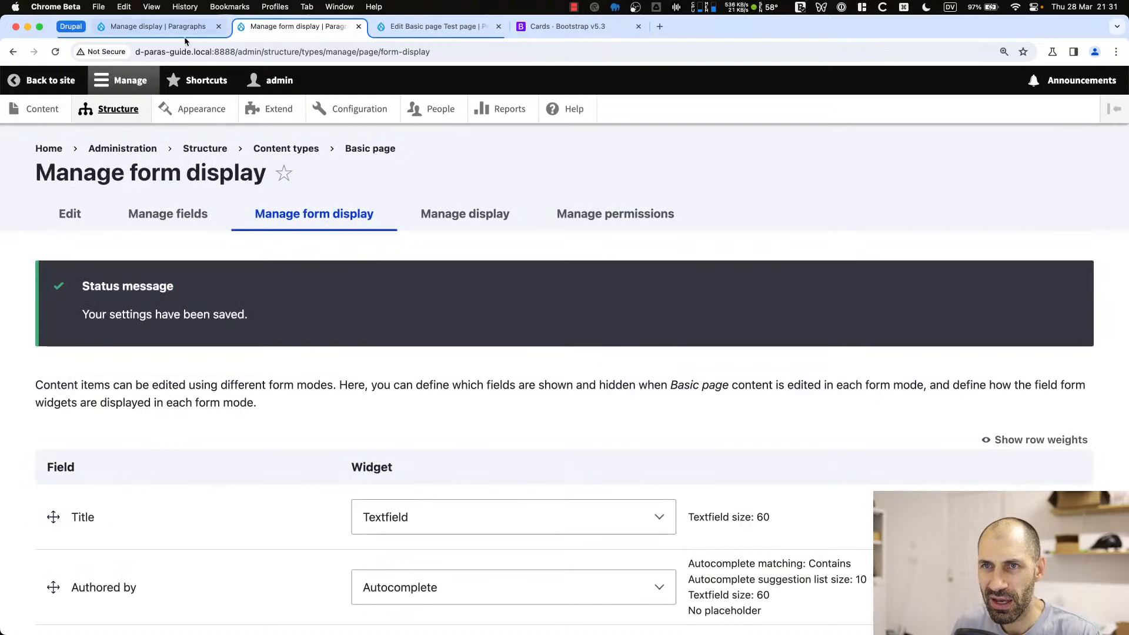
Reload the Test page's edit form and examine the closed Card list's preview
left_click(187, 29)
left_click(435, 26)
key("super+r")
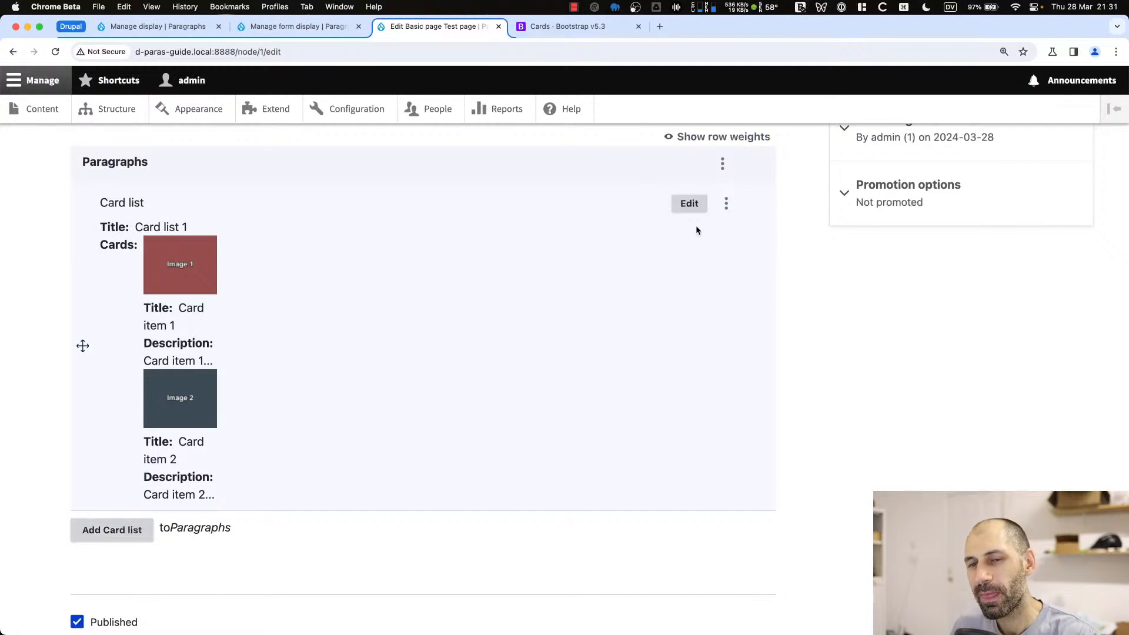
left_click_drag(95, 203, 156, 201)
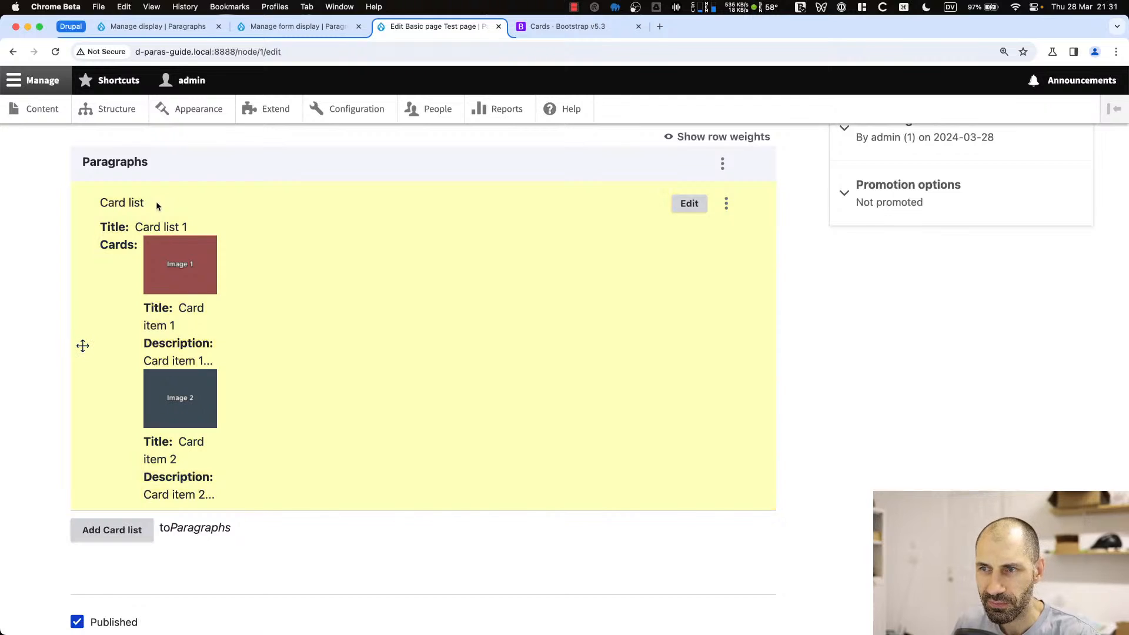
left_click_drag(83, 346, 106, 336)
Expand the Card list paragraph for editing, collapse all its card items and view the paragraph's extra actions
left_click(689, 203)
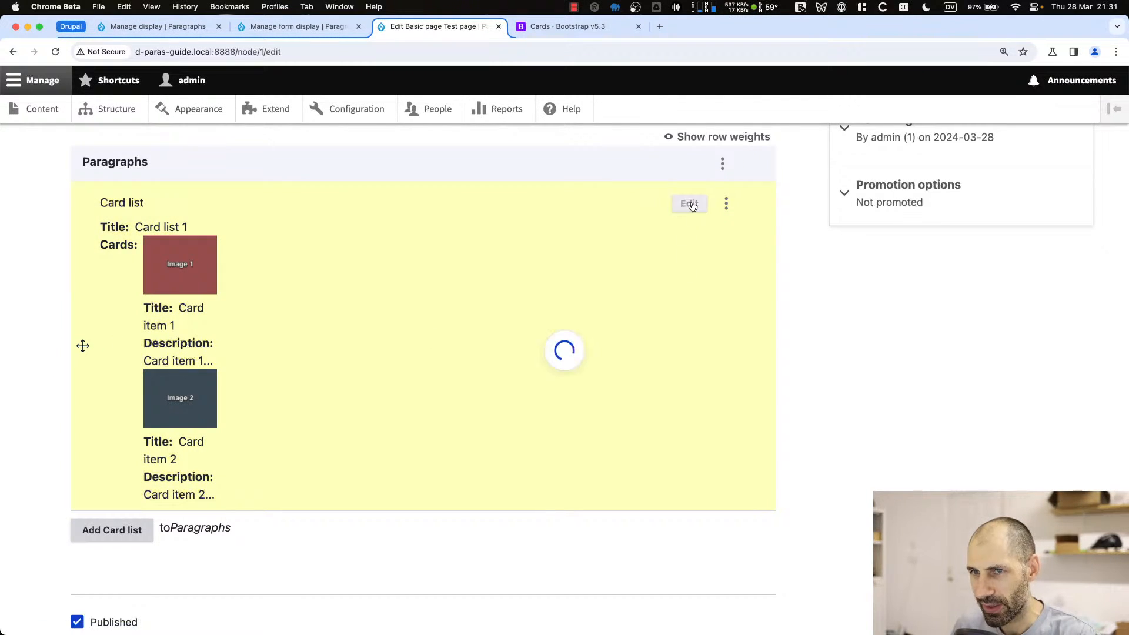
left_click(669, 308)
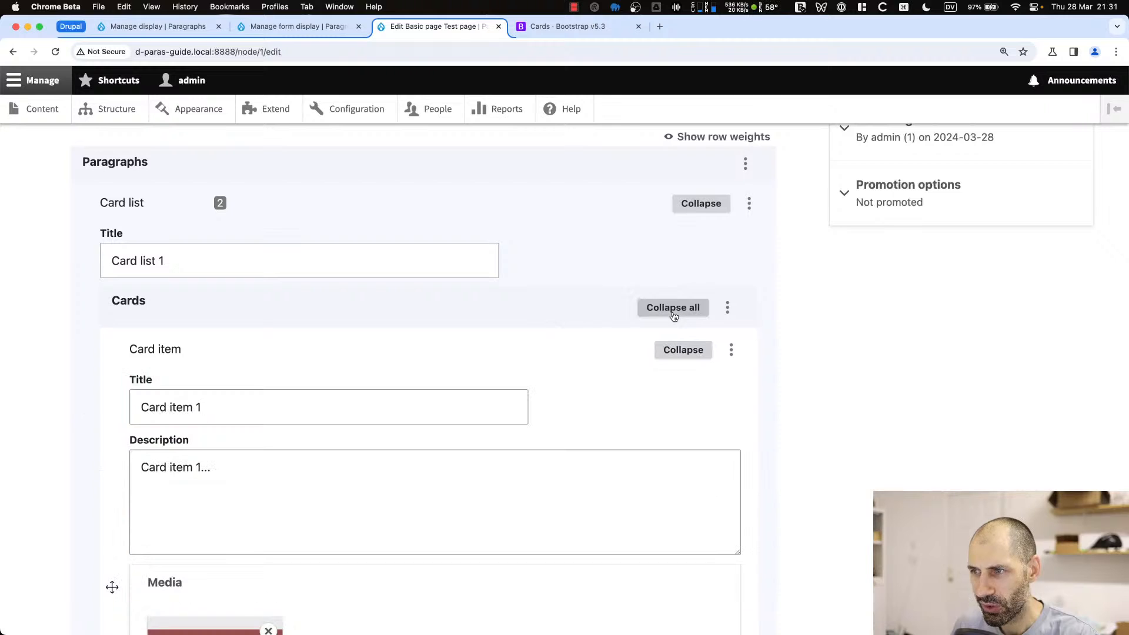
left_click(672, 311)
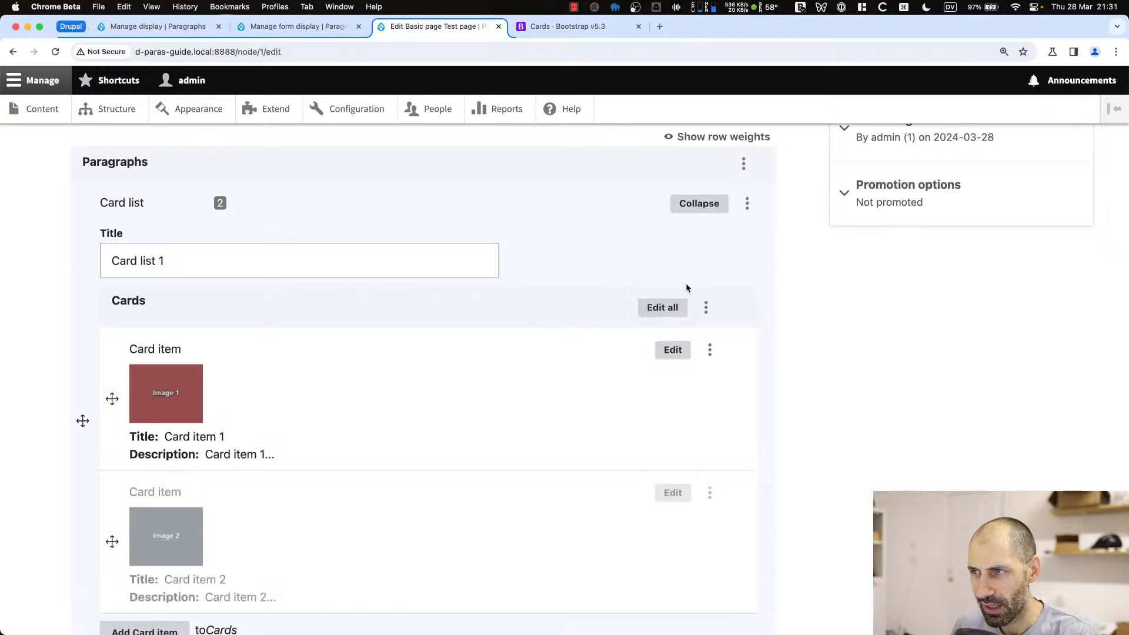
left_click(746, 204)
left_click(813, 305)
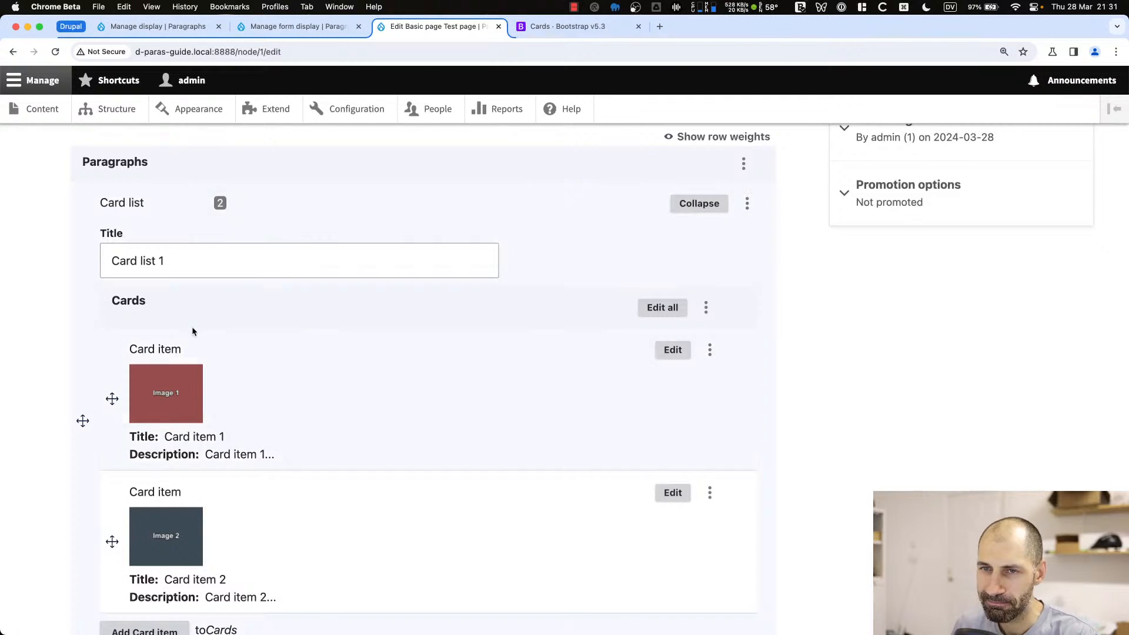
Reopen the Paragraphs widget settings in Basic page's form display and examine the Paragraph Title and Plural Paragraph Title settings
left_click(292, 26)
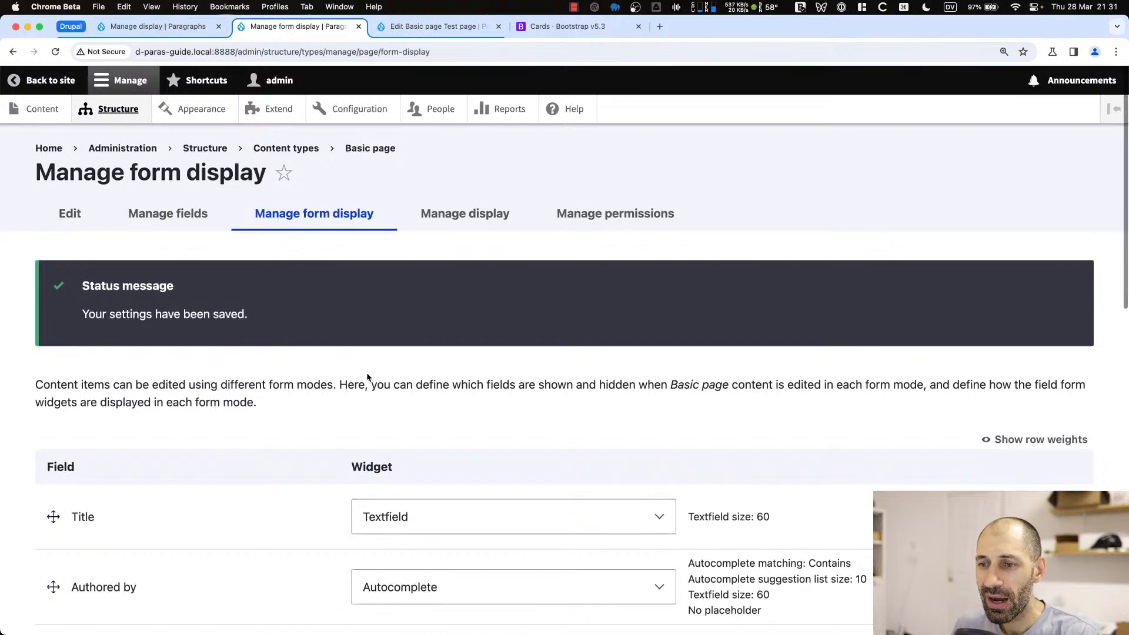
scroll(365, 341, "down", 10)
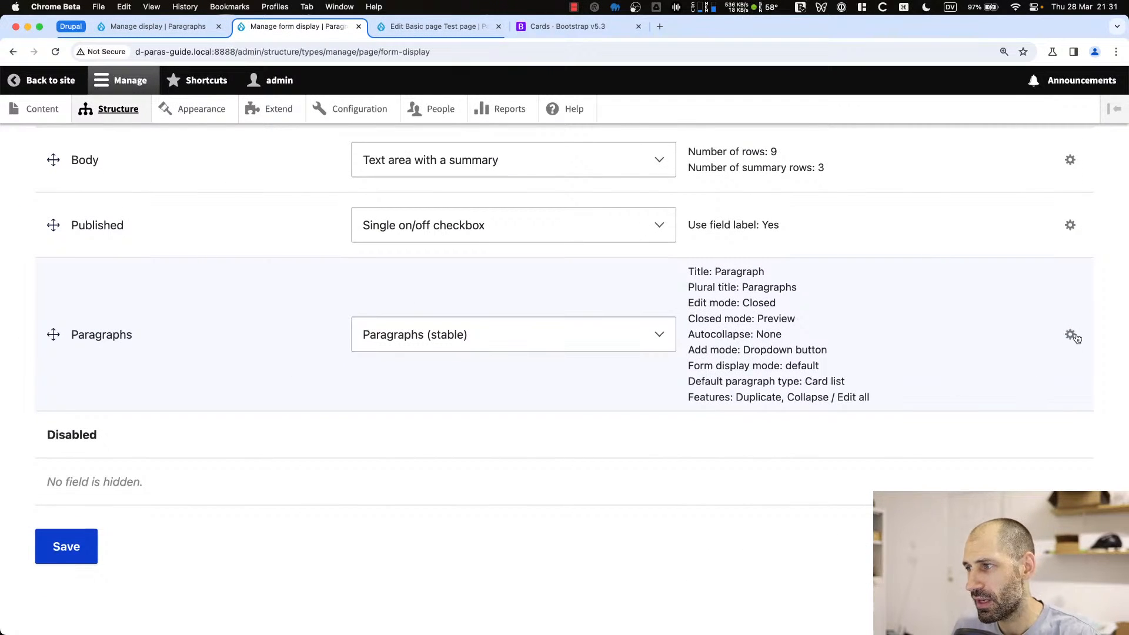
left_click(1070, 335)
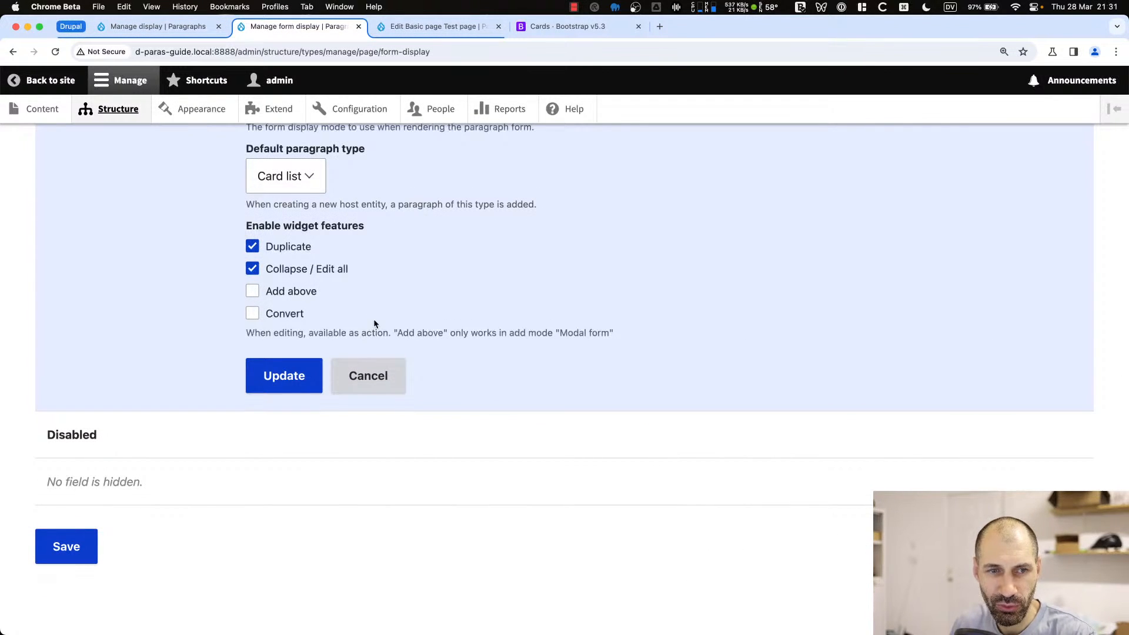
scroll(373, 309, "up", 8)
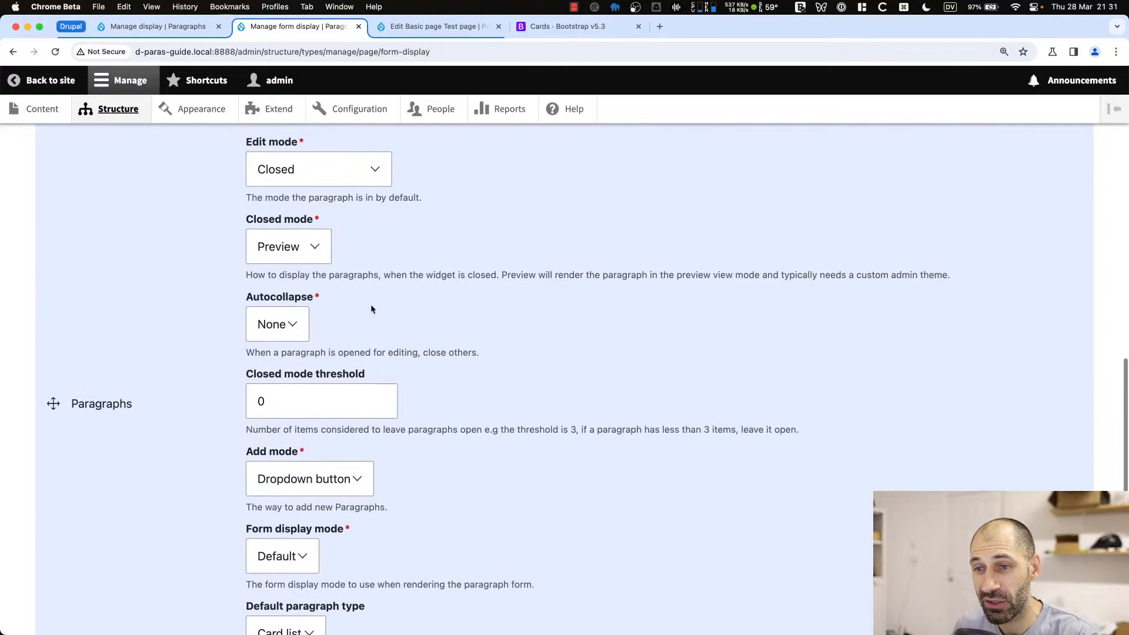
scroll(372, 307, "up", 4)
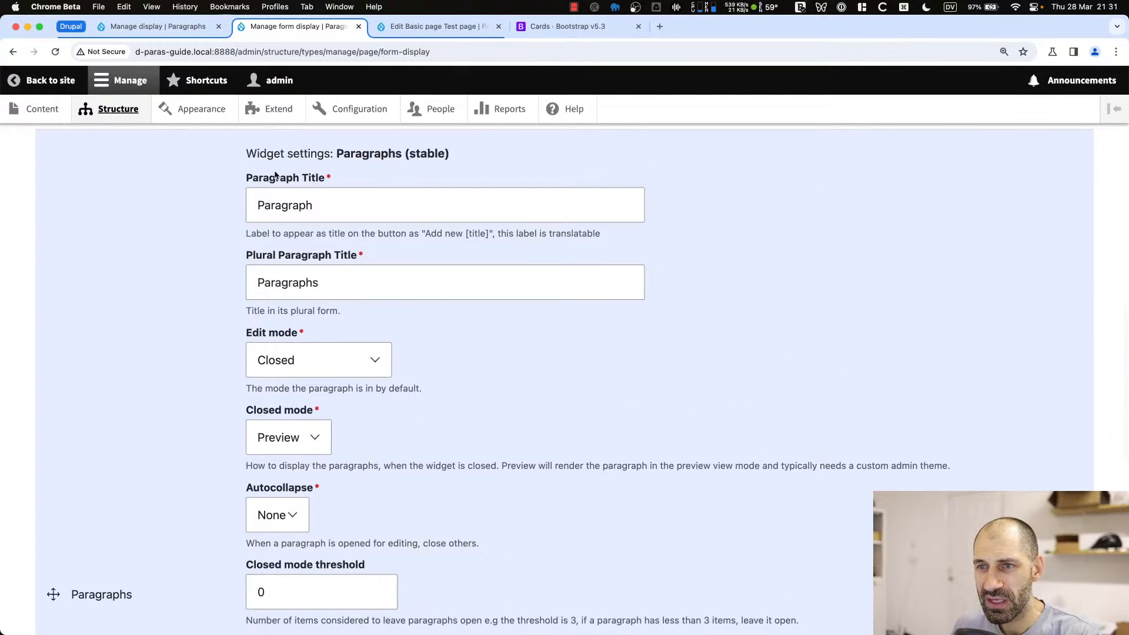
left_click_drag(229, 176, 376, 171)
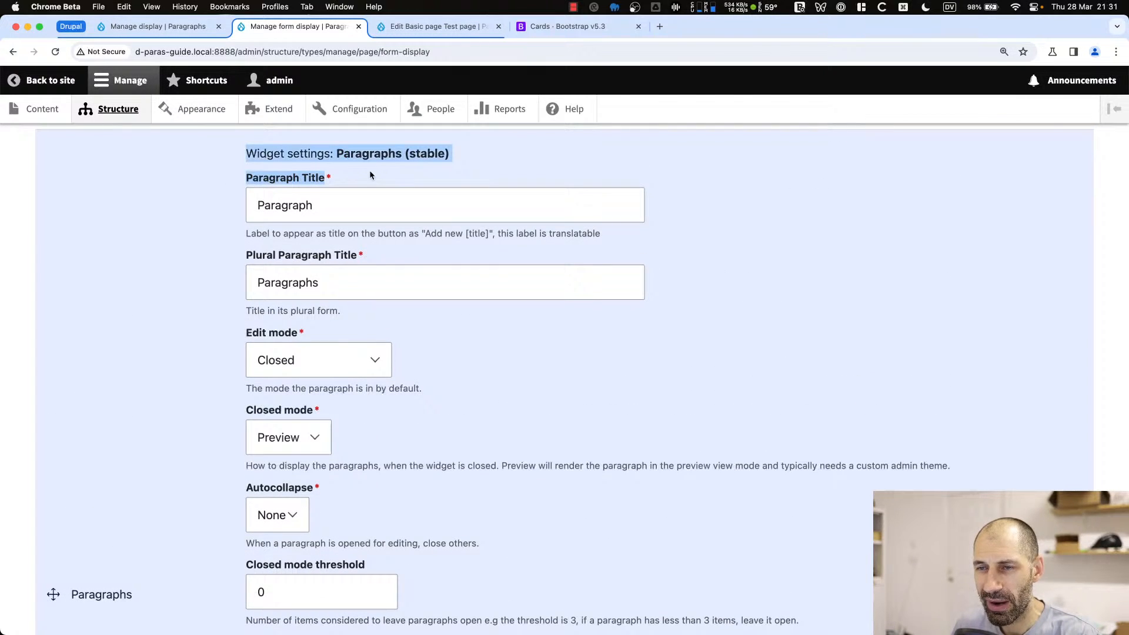
left_click(369, 172)
left_click_drag(359, 259, 255, 259)
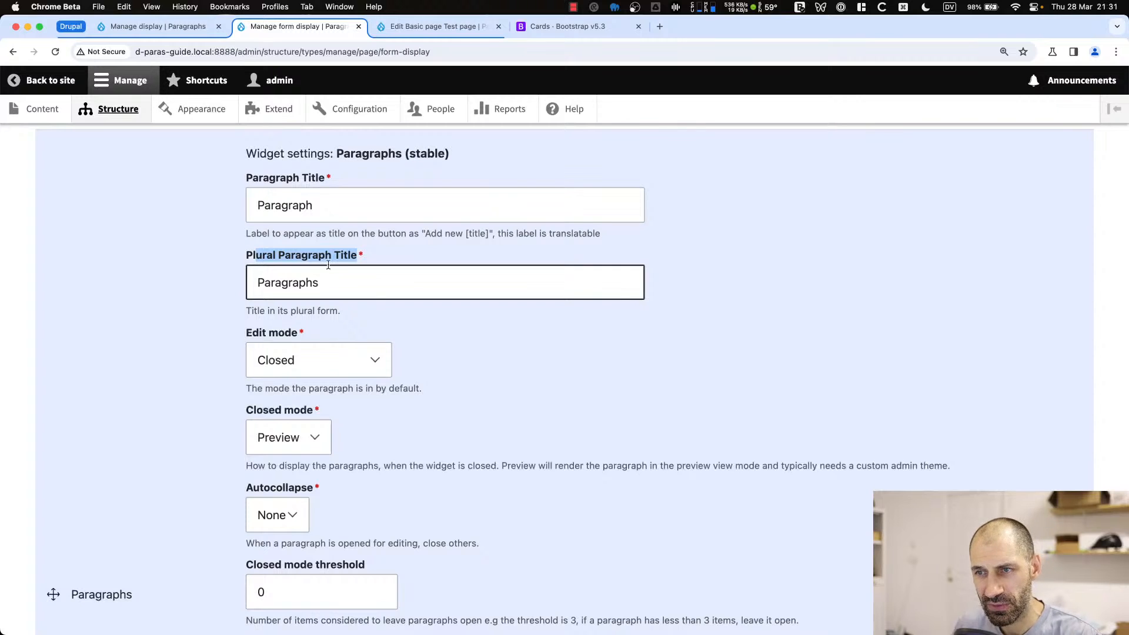
Examine the text beside the Add Card list button in the Test page's edit form
left_click(438, 27)
scroll(289, 382, "down", 5)
scroll(136, 368, "up", 5)
scroll(181, 447, "down", 3)
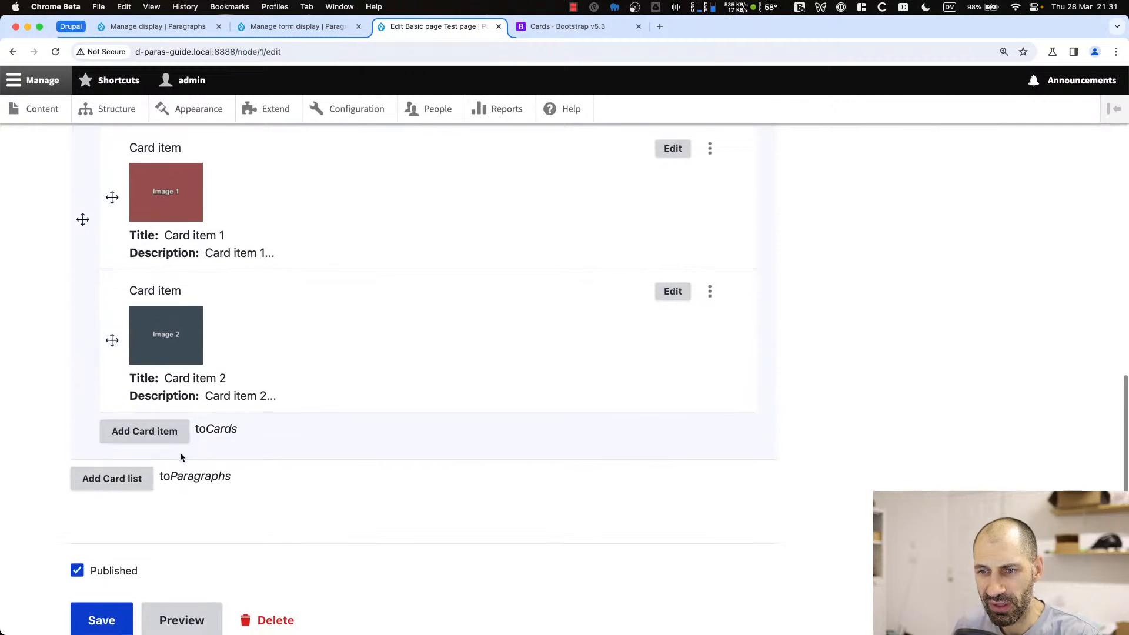
left_click_drag(170, 477, 245, 475)
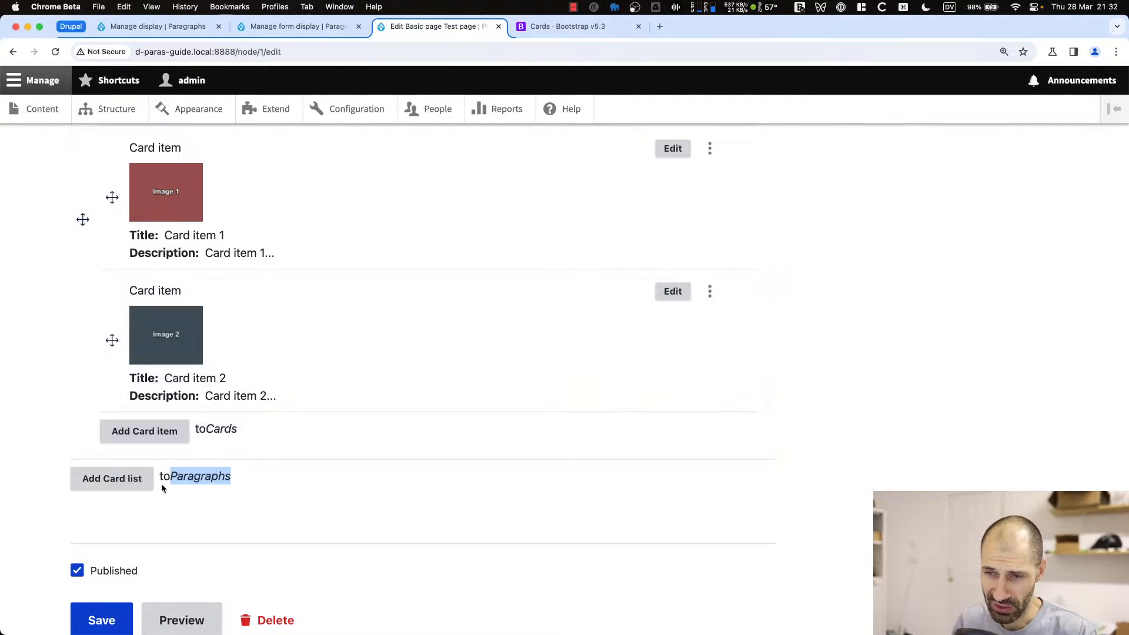
Set the Basic page Paragraphs widget's Add mode to Modal form and save the form display
key("super+alt+Left")
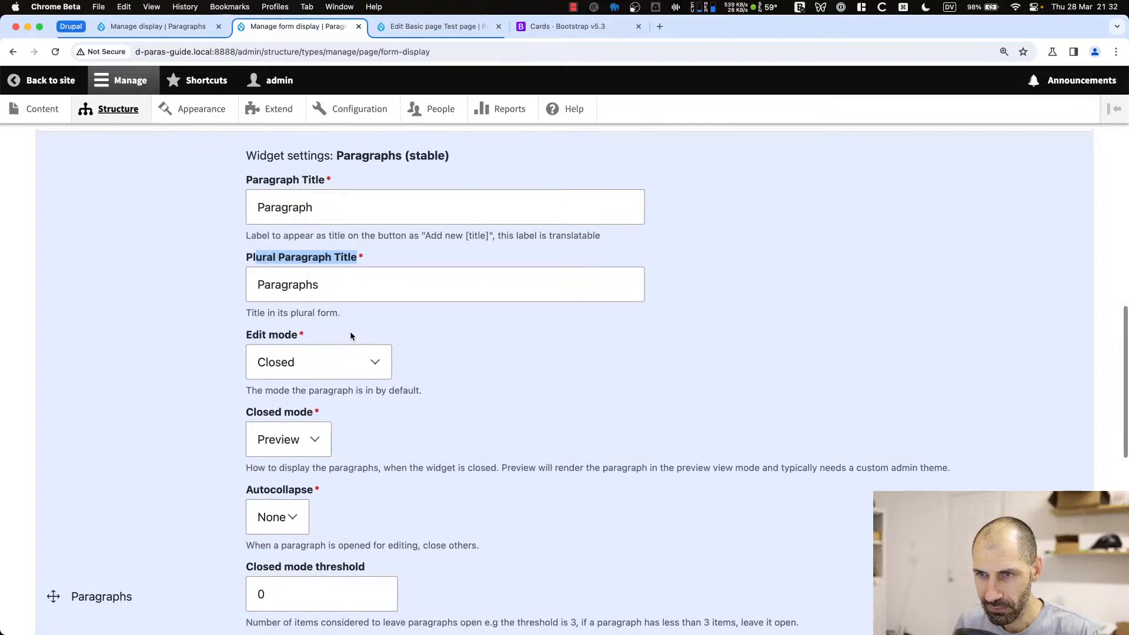
scroll(351, 336, "down", 6)
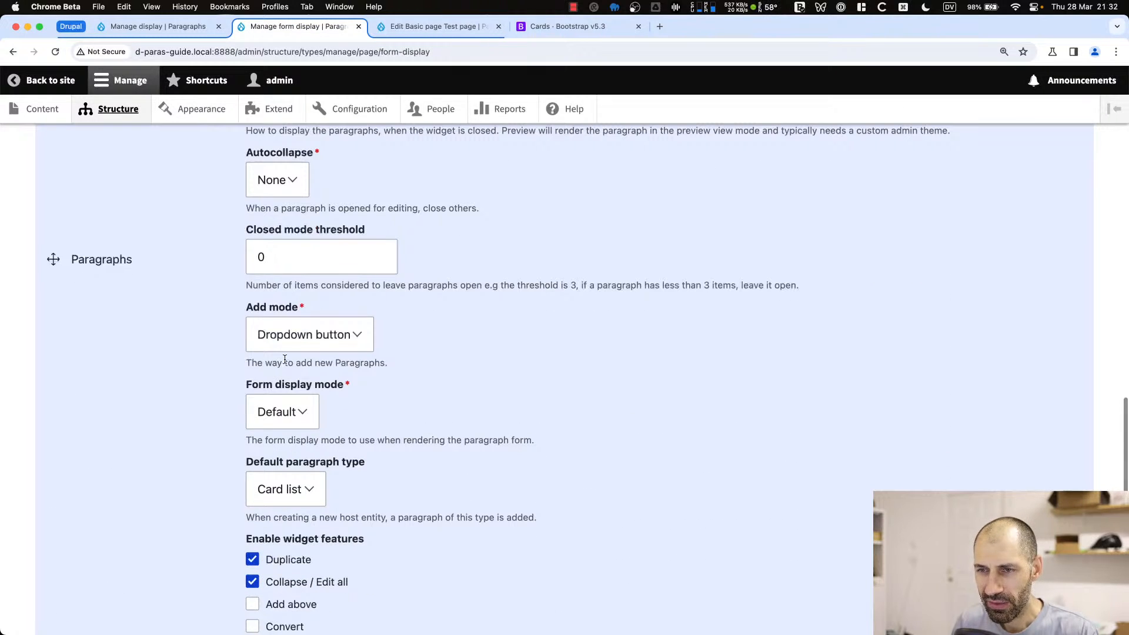
left_click(305, 335)
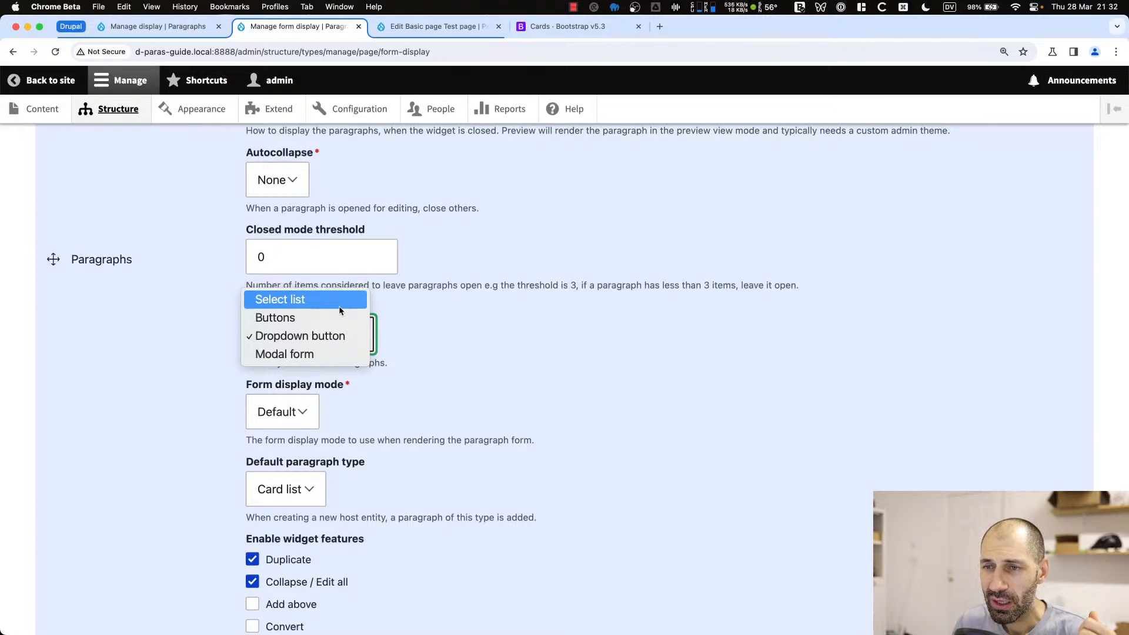
left_click(395, 320)
left_click(361, 336)
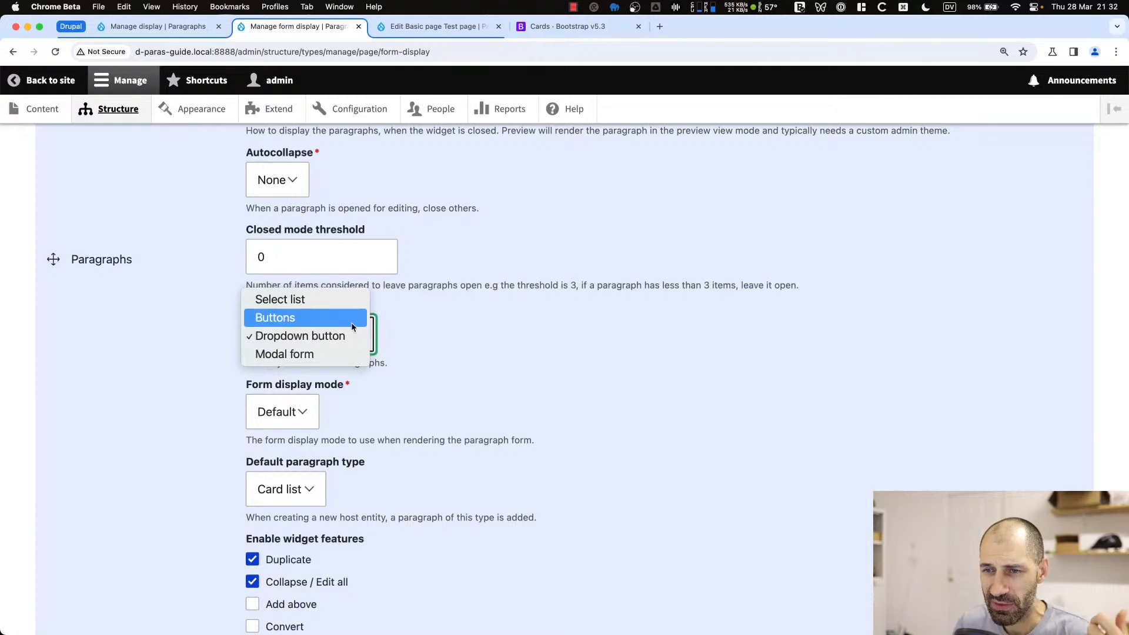
left_click(345, 352)
scroll(231, 565, "down", 4)
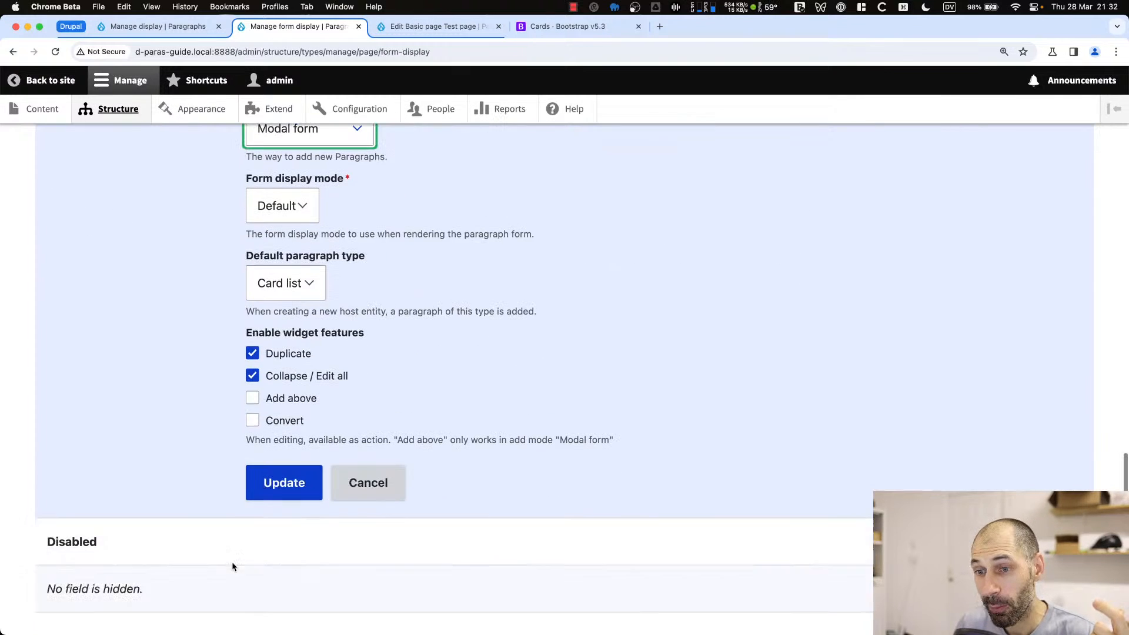
left_click(258, 486)
scroll(176, 529, "down", 2)
left_click(88, 547)
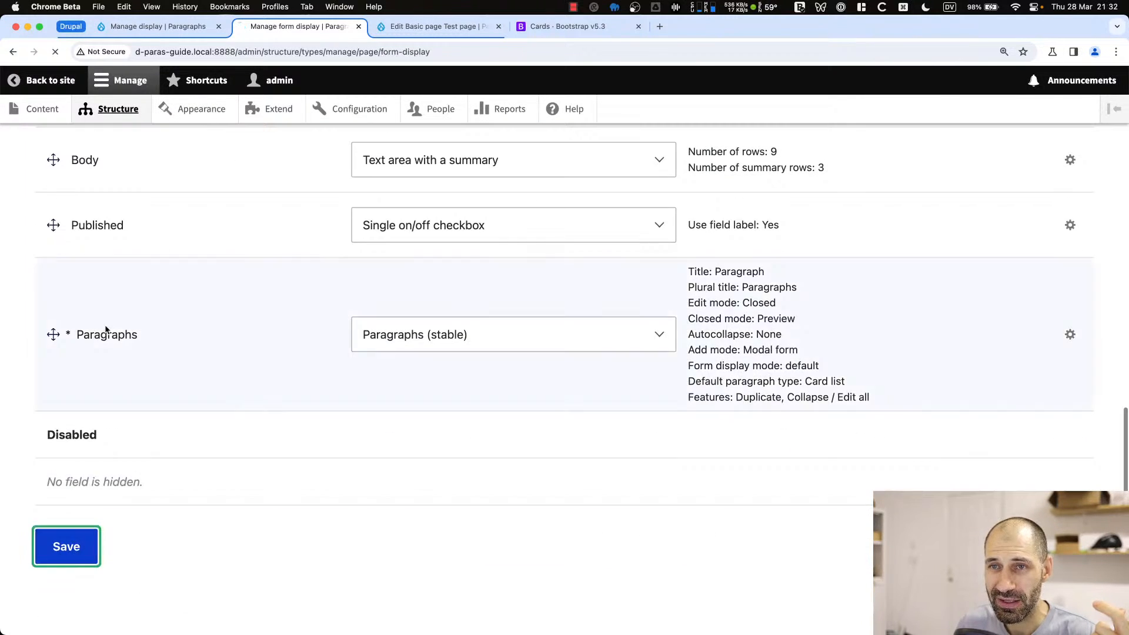
Reload the Test page's edit form, view the Add Paragraph modal's choices and close the modal
left_click(423, 27)
left_click(423, 50)
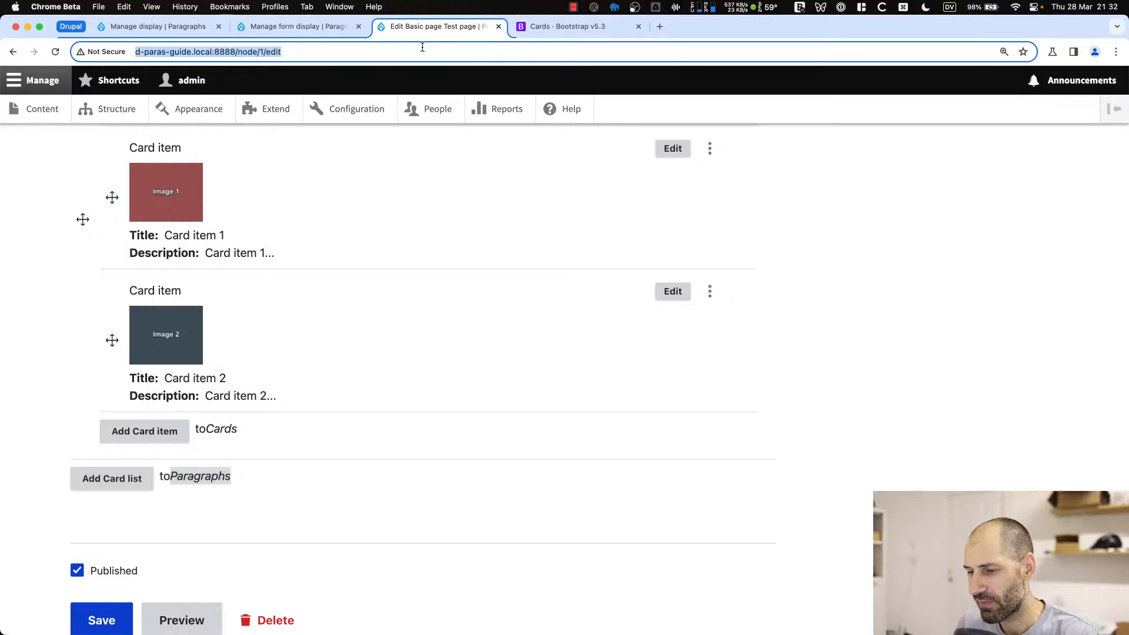
key("Return")
left_click(143, 371)
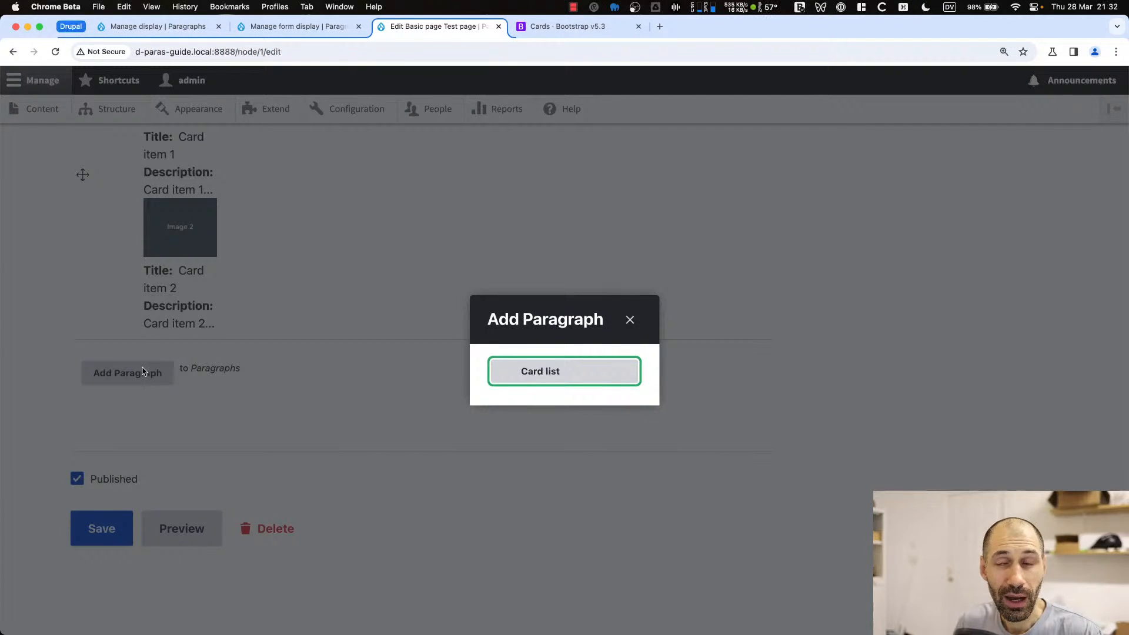
left_click(630, 320)
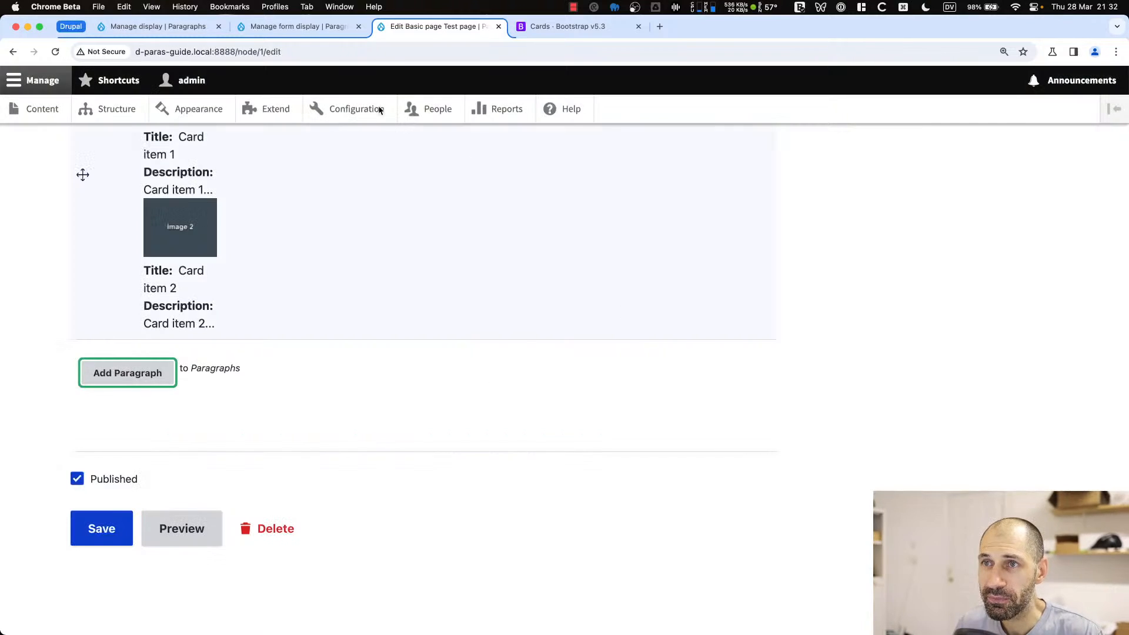
Set the Basic page Paragraphs widget's Add mode to Dropdown button, with Card list selected as the default paragraph type
left_click(294, 26)
scroll(618, 431, "down", 10)
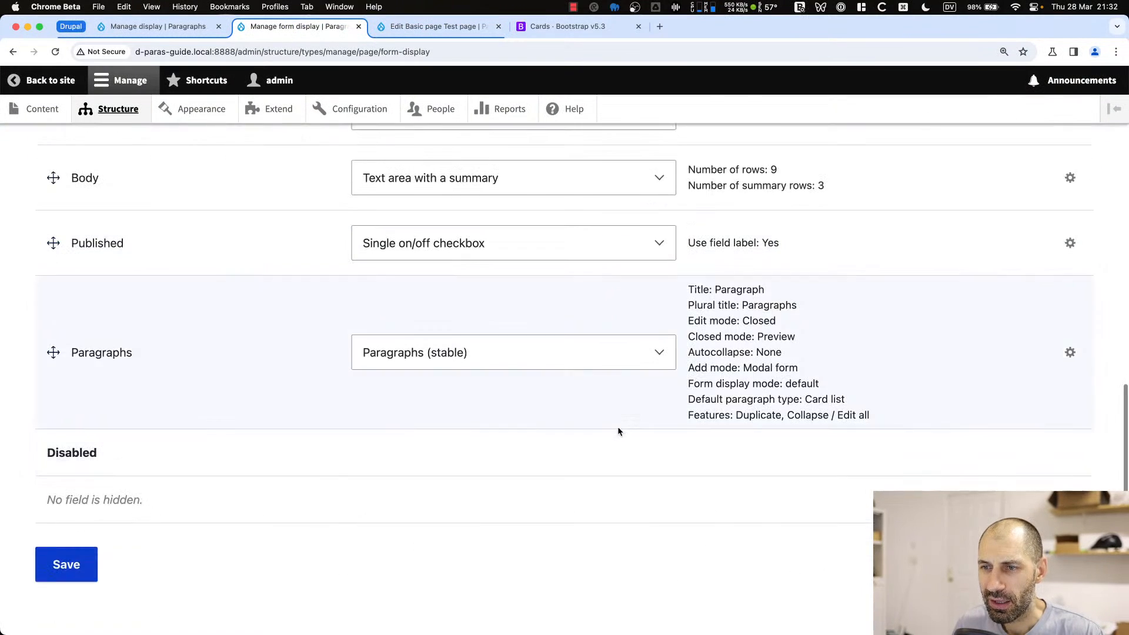
left_click(1069, 352)
scroll(195, 376, "up", 3)
scroll(194, 358, "up", 2)
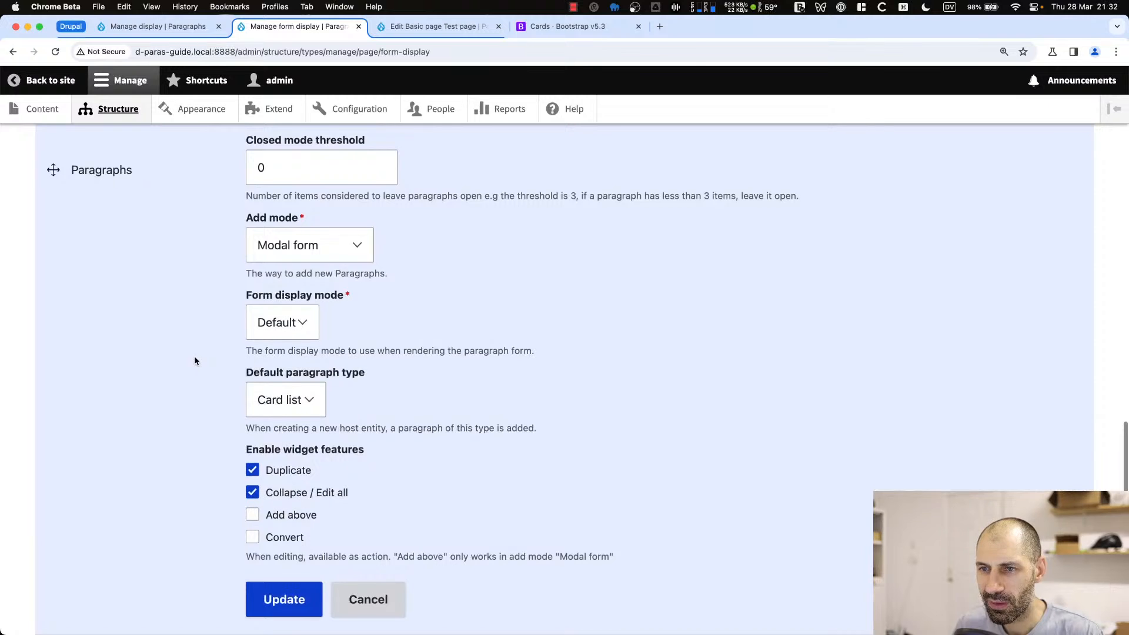
left_click(300, 451)
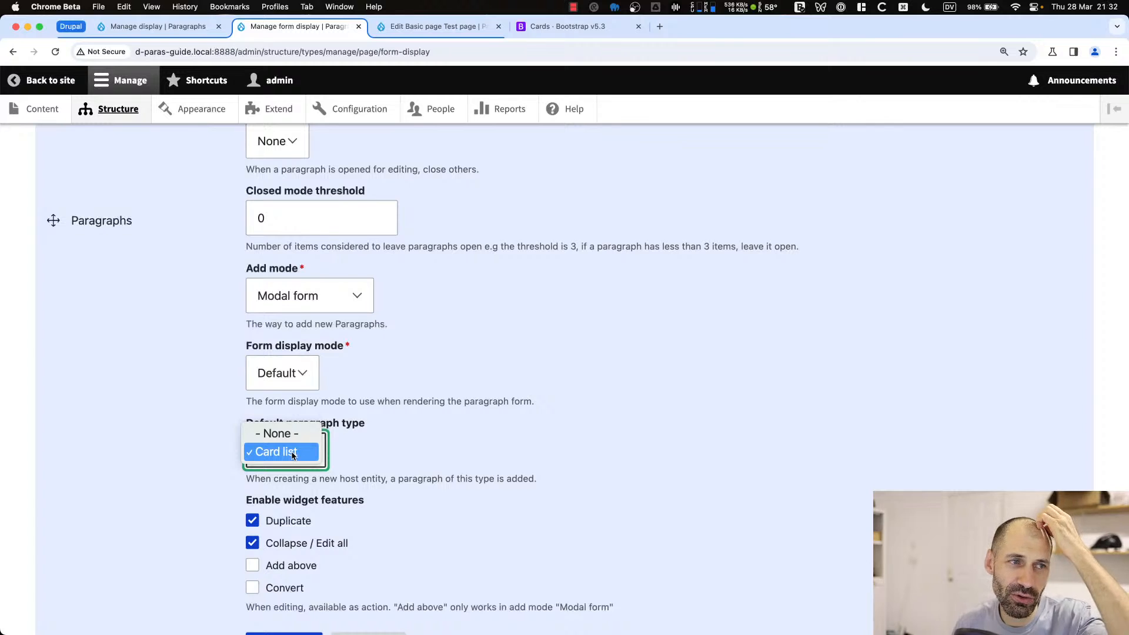
left_click(292, 452)
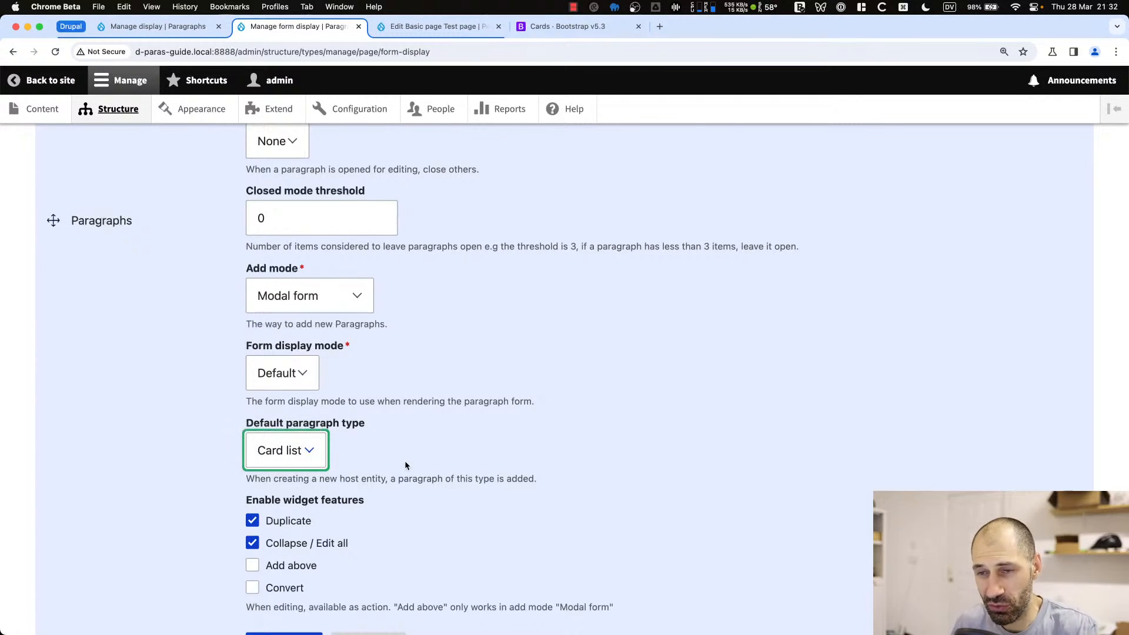
left_click(351, 296)
left_click(342, 274)
Review the Paragraphs widget's available features, including Add above and Convert, then update the widget and save Basic page's form display
scroll(298, 270, "up", 5)
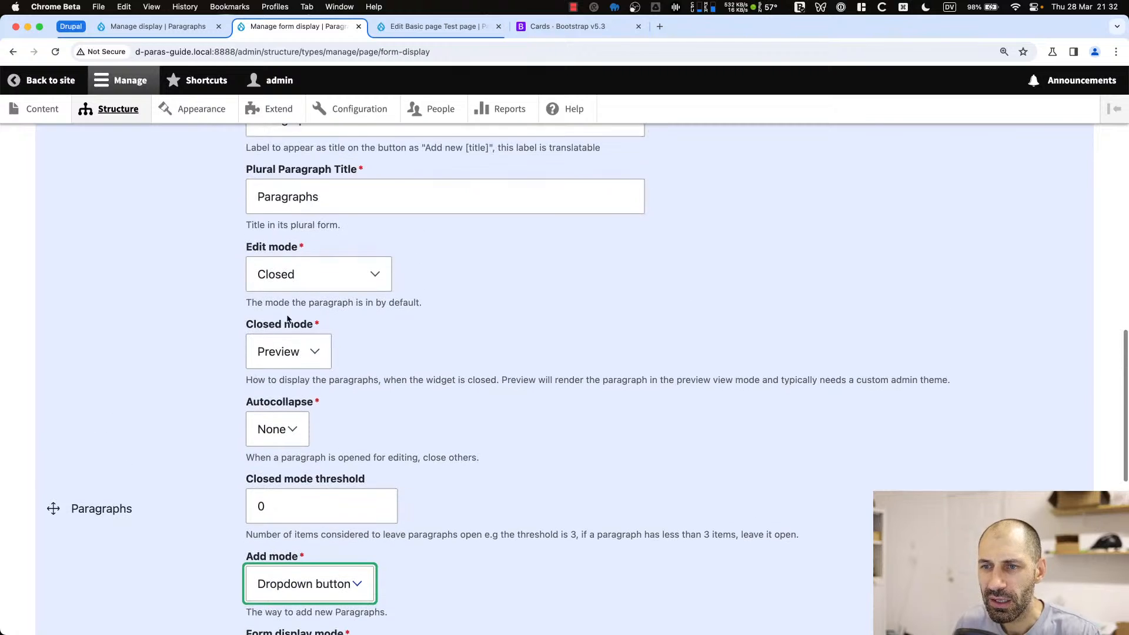
scroll(259, 305, "down", 9)
left_click_drag(246, 271, 366, 270)
left_click(368, 271)
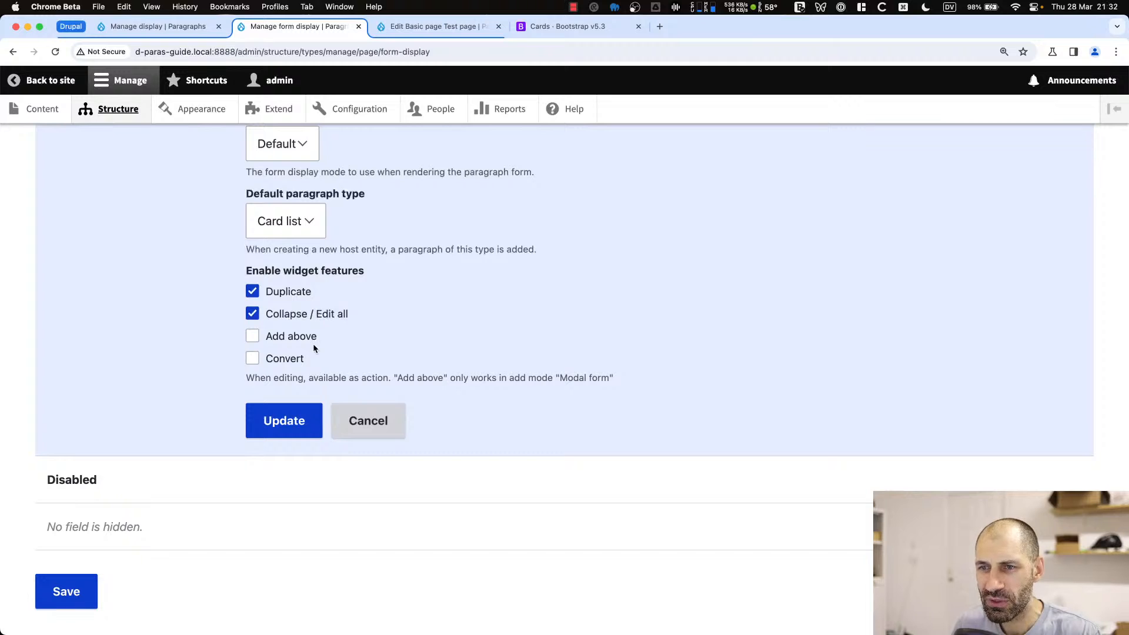
double_click(265, 359)
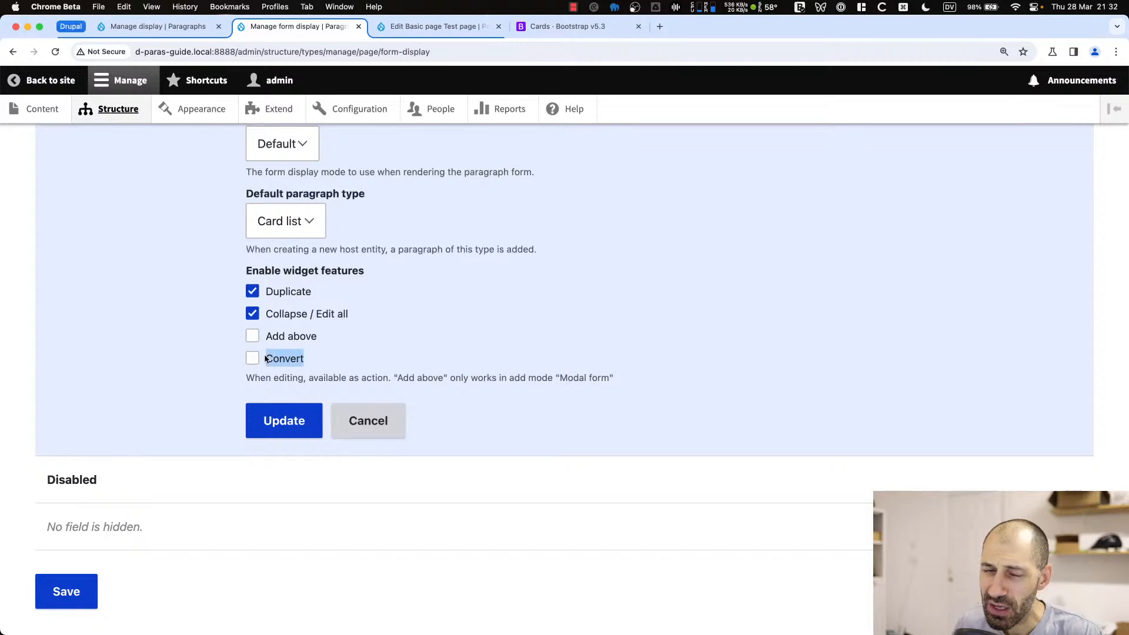
left_click_drag(261, 352, 118, 382)
left_click(119, 380)
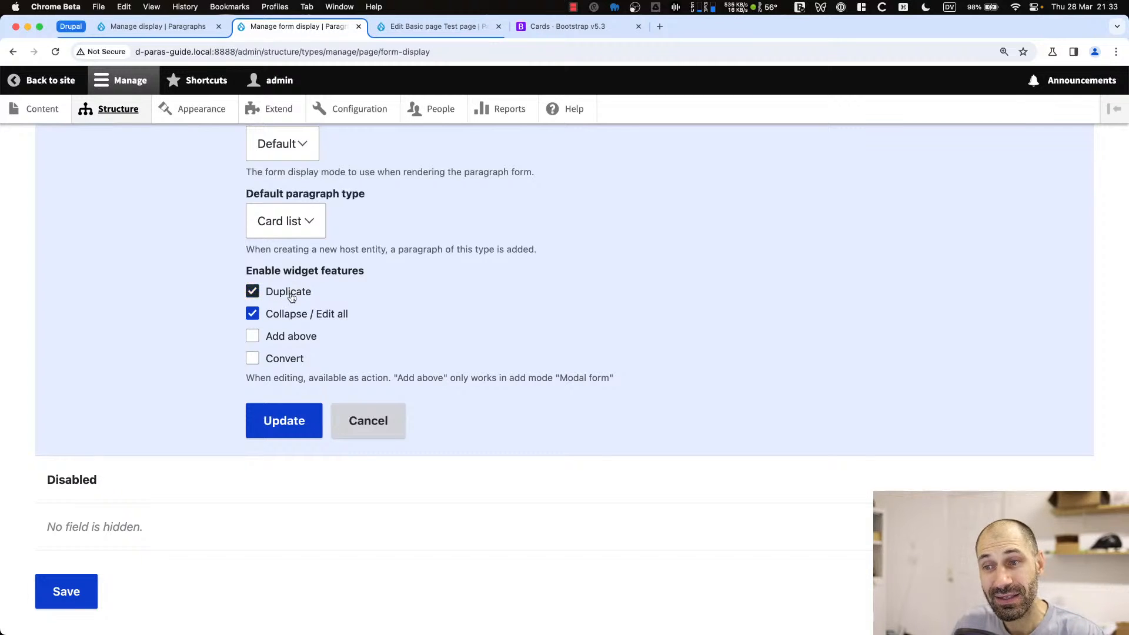
left_click(288, 428)
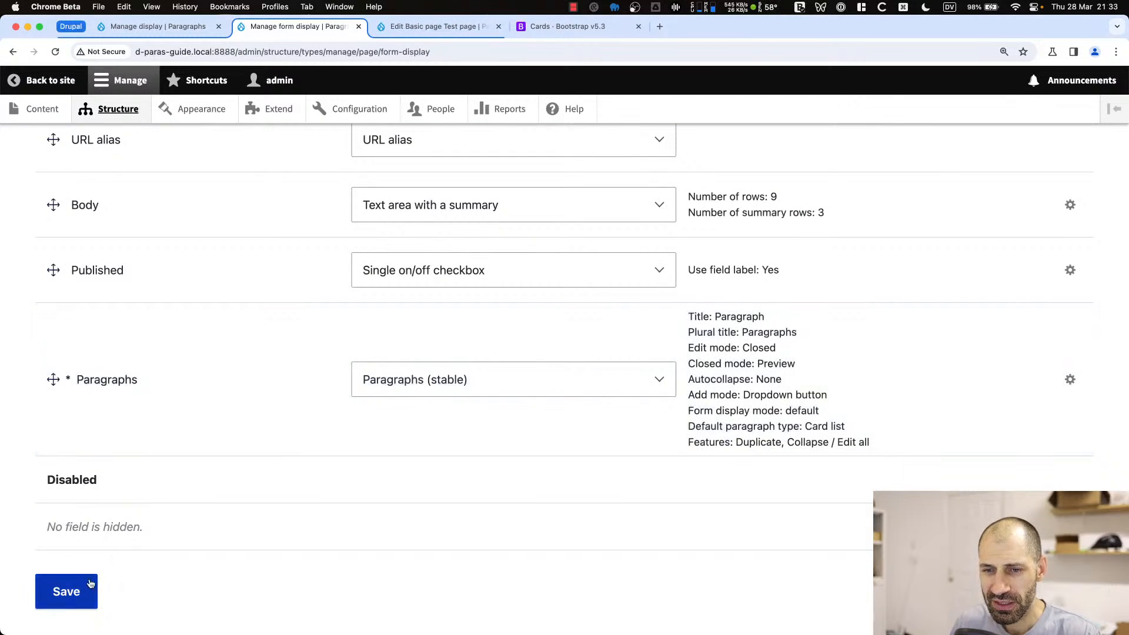
left_click(72, 592)
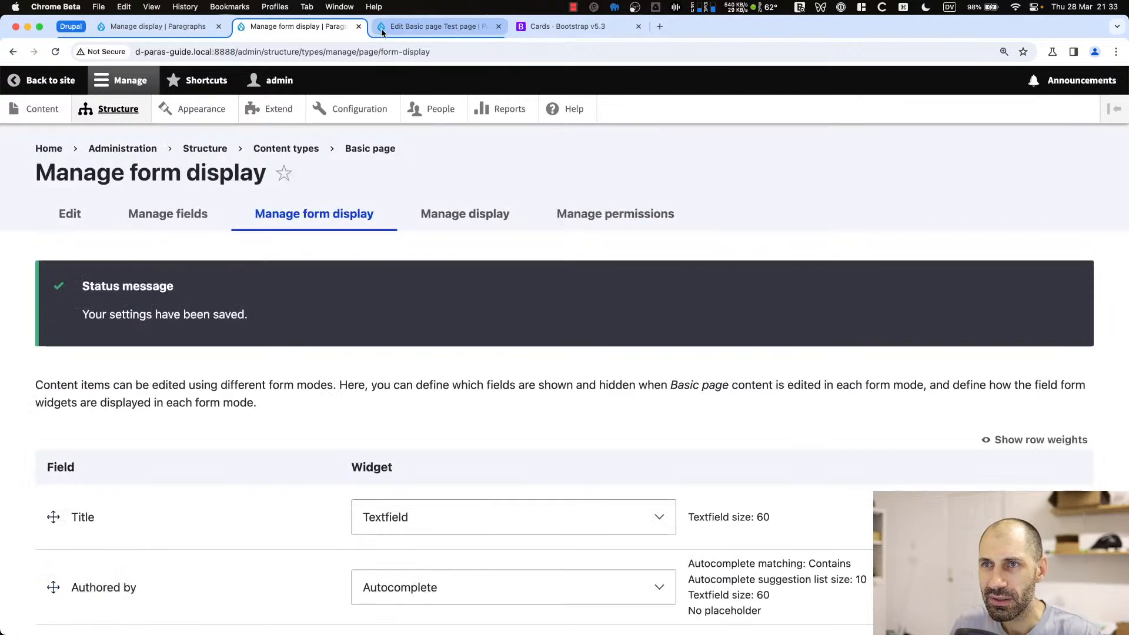
Reload the Test page's edit form and duplicate its Card list paragraph
left_click(382, 32)
key("super+r")
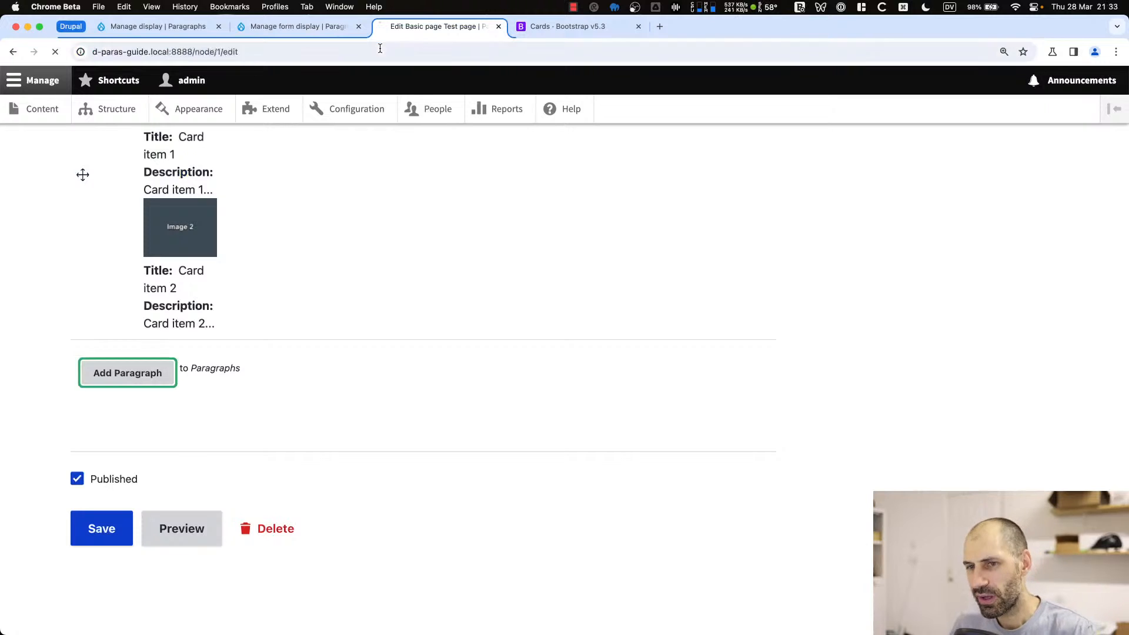
scroll(324, 332, "up", 5)
scroll(529, 329, "down", 2)
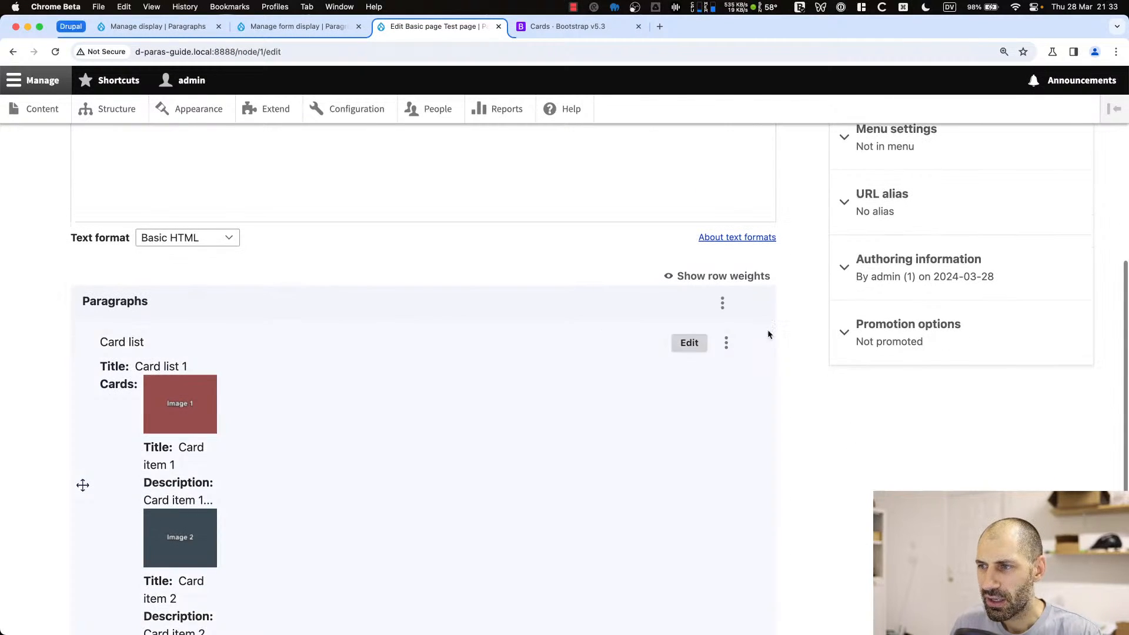
left_click(728, 342)
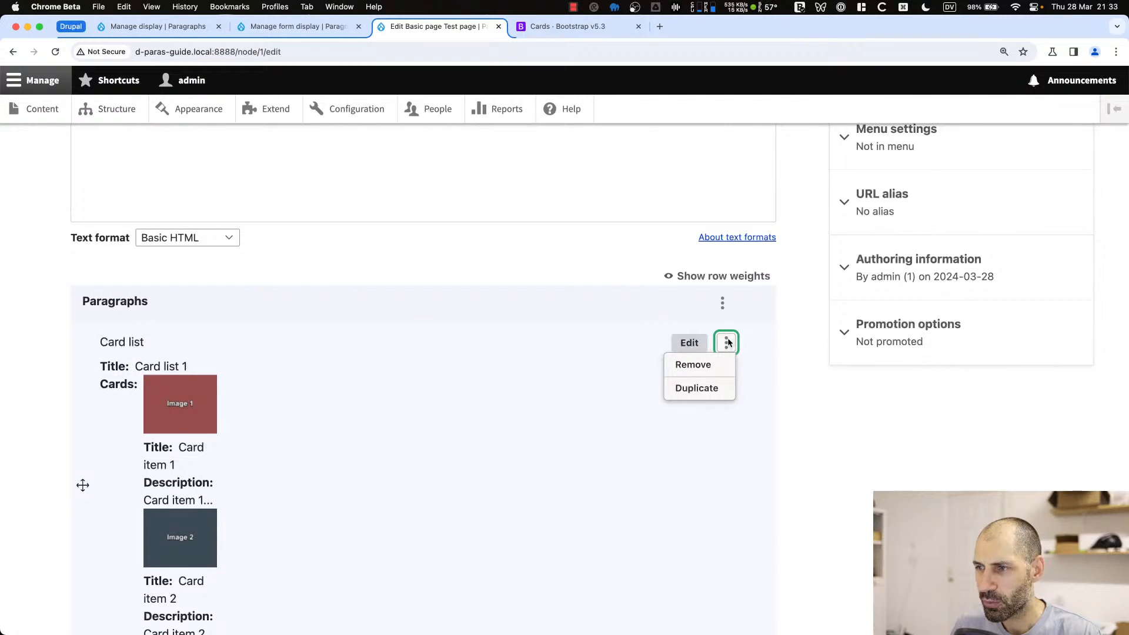
left_click(710, 396)
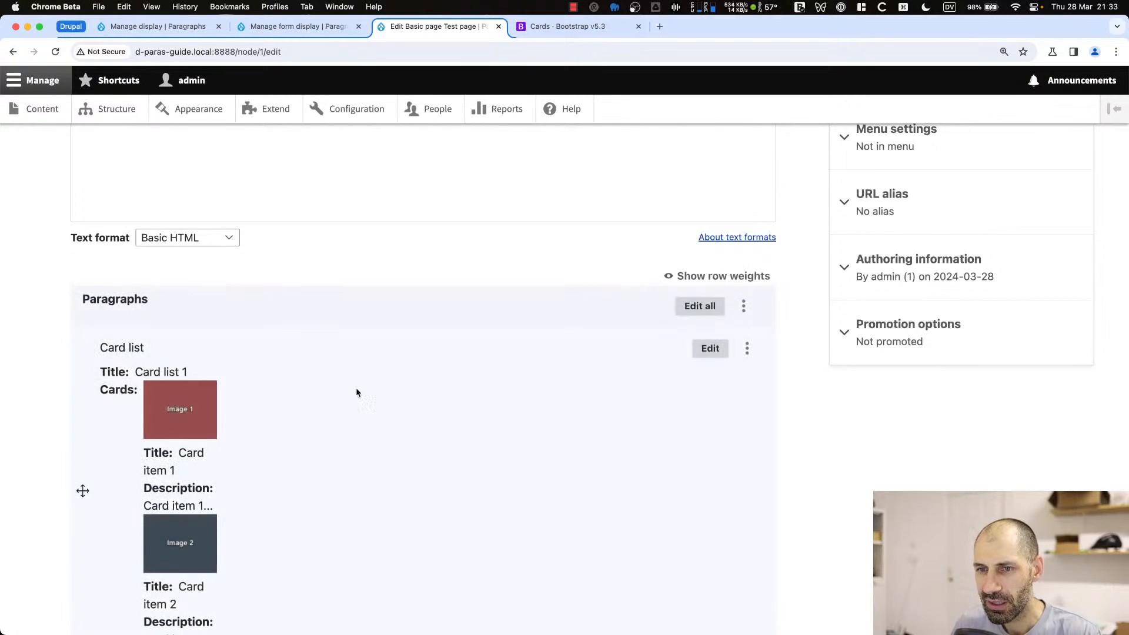
Change the duplicated Card list's title to "Card list 2"
scroll(341, 393, "down", 6)
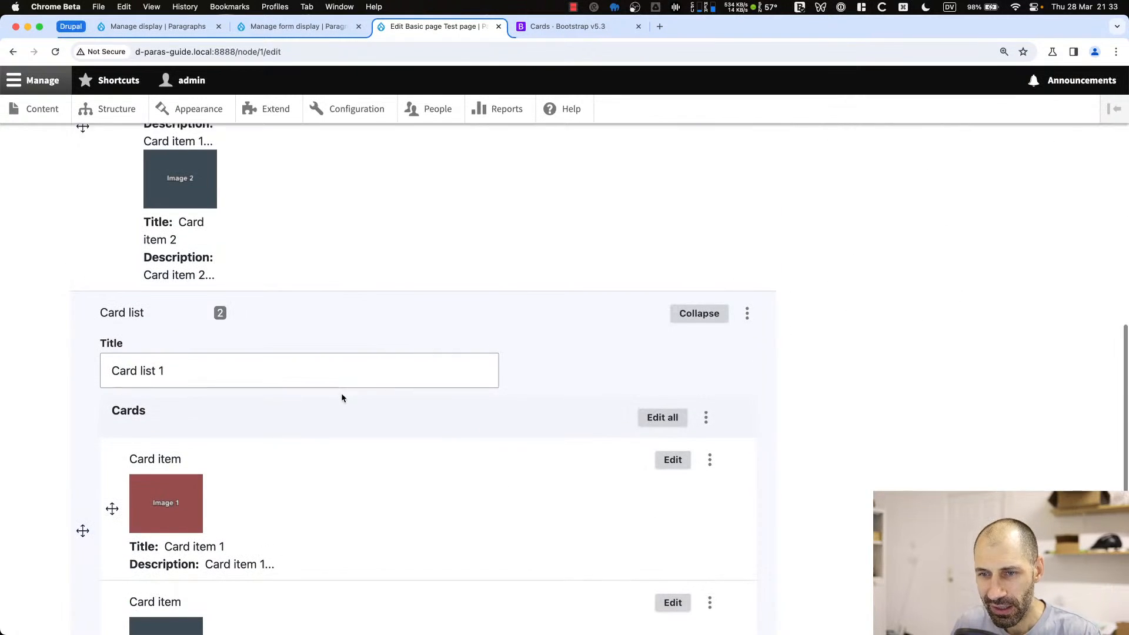
left_click(206, 359)
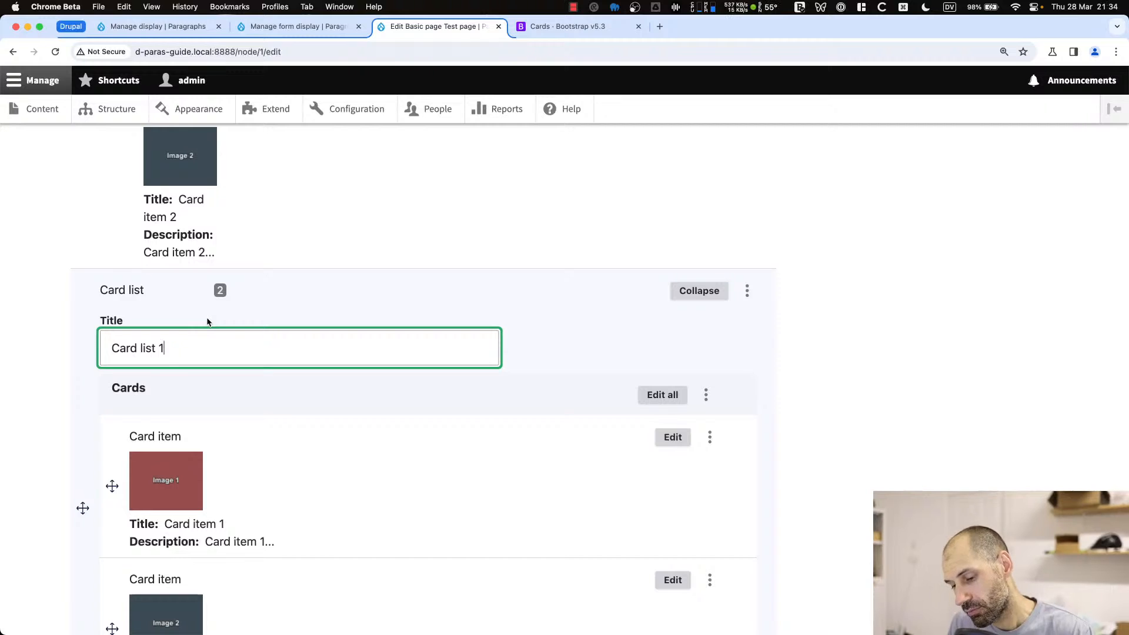
key("BackSpace")
type("2")
Edit the first card item in Card list 2, setting its title to "Card item 2.1" and description to "Card item 2.1..."
scroll(249, 378, "down", 5)
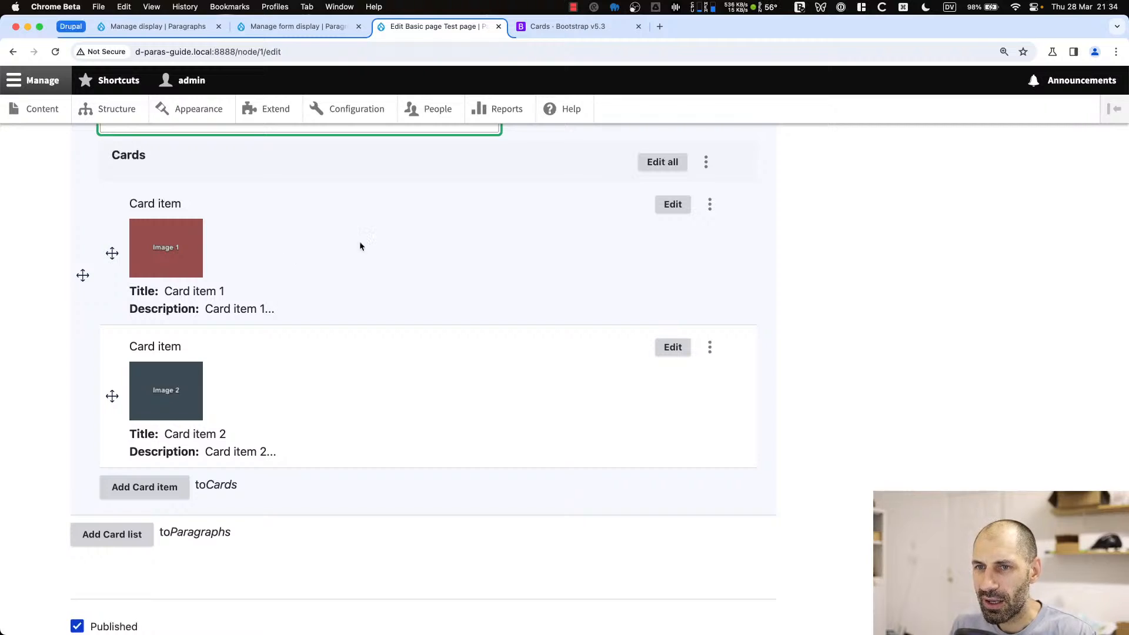
scroll(413, 217, "up", 2)
left_click(673, 296)
left_click(216, 351)
key("super+Left")
type("2")
key("BackSpace")
key("super+Right")
key("Left")
type("2.")
left_click(197, 413)
type("2.")
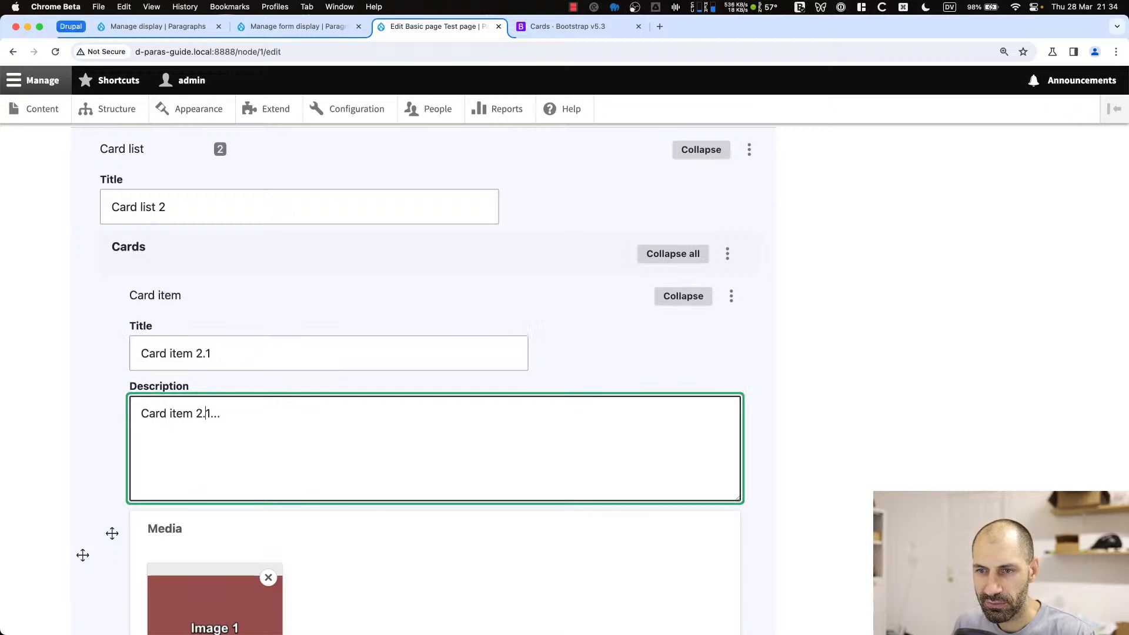
Edit the second card item in Card list 2, setting its title to "Card item 2.2" and description to "Card item 2.2..."
scroll(260, 543, "down", 10)
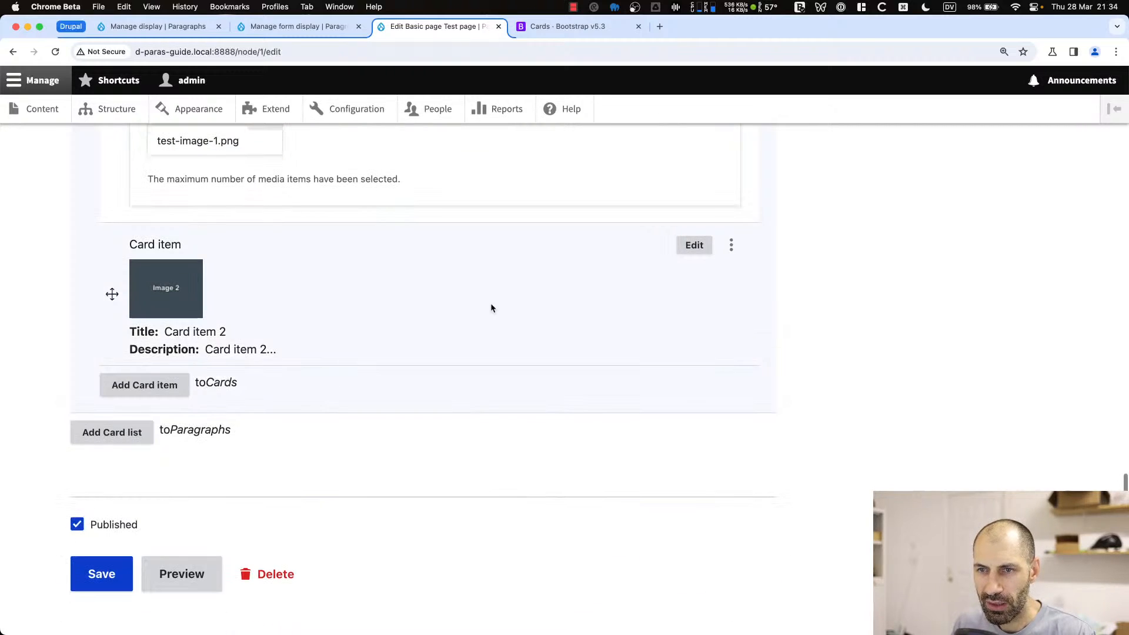
left_click(694, 245)
left_click(194, 281)
type("2.")
scroll(221, 386, "down", 1)
left_click(196, 344)
type("2...")
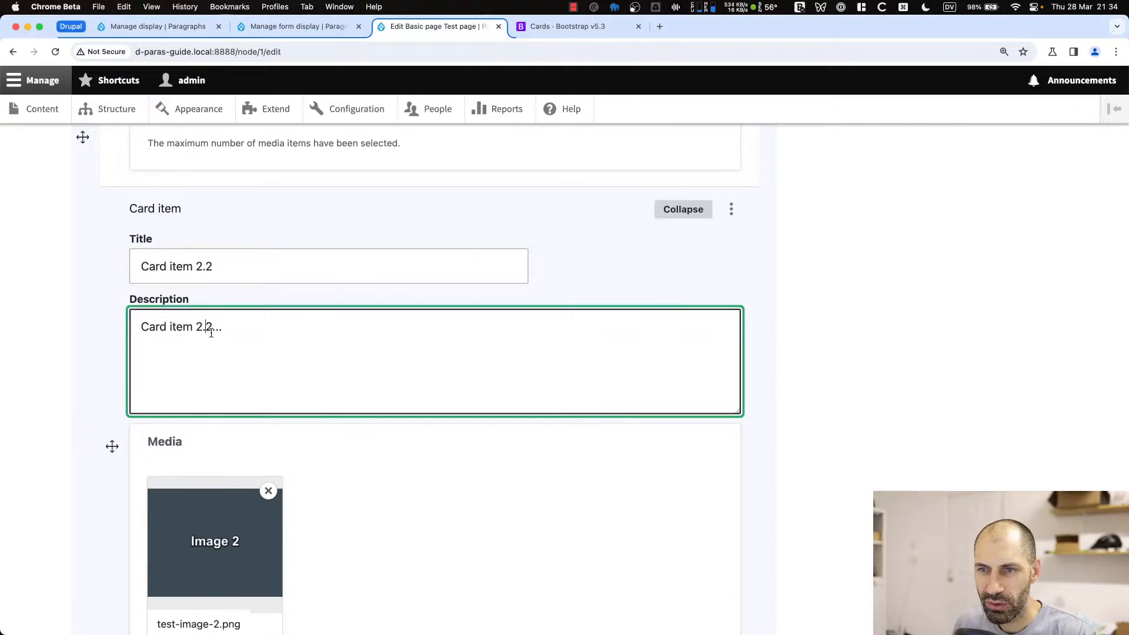
Open the original Card list 1 paragraph for editing and add a new card item to it
scroll(277, 396, "down", 5)
scroll(457, 405, "up", 15)
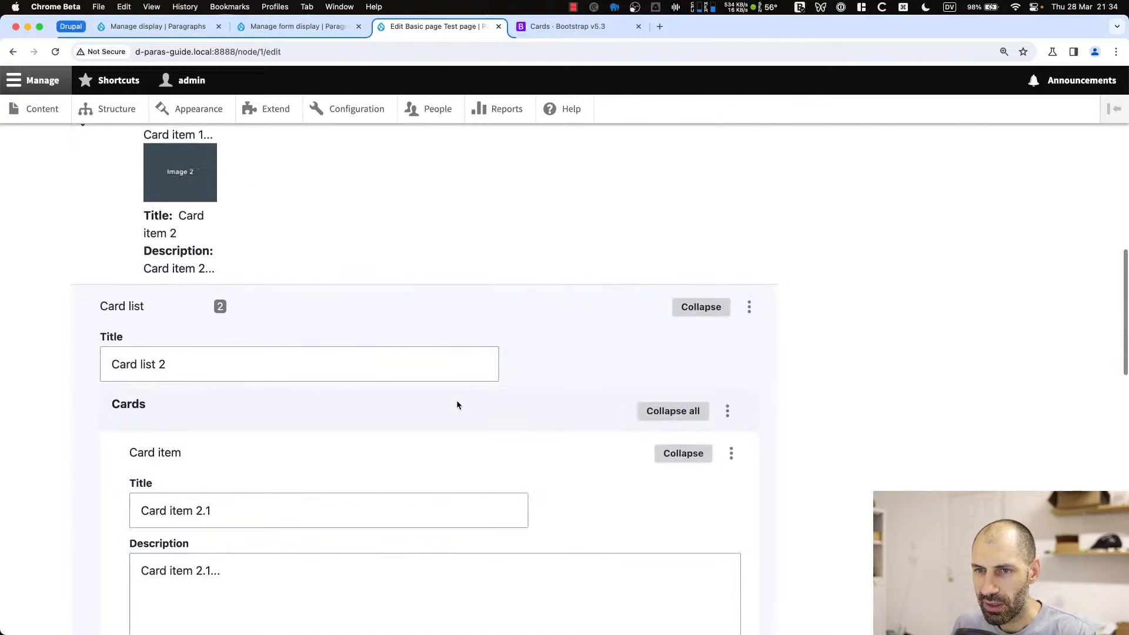
scroll(506, 376, "up", 6)
scroll(623, 394, "down", 5)
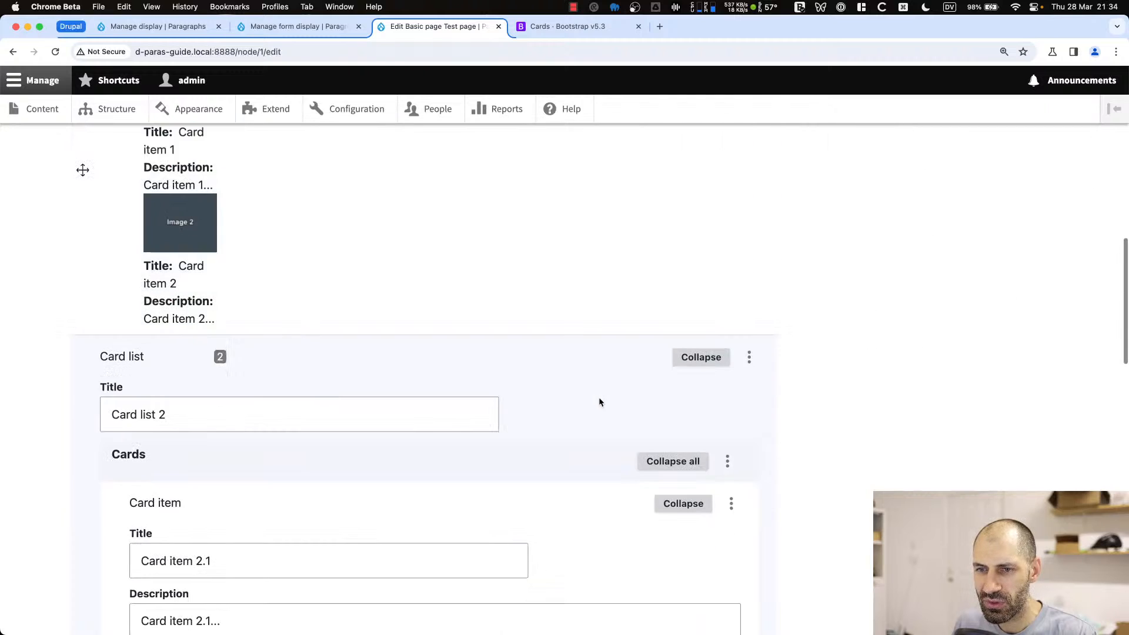
scroll(365, 333, "up", 5)
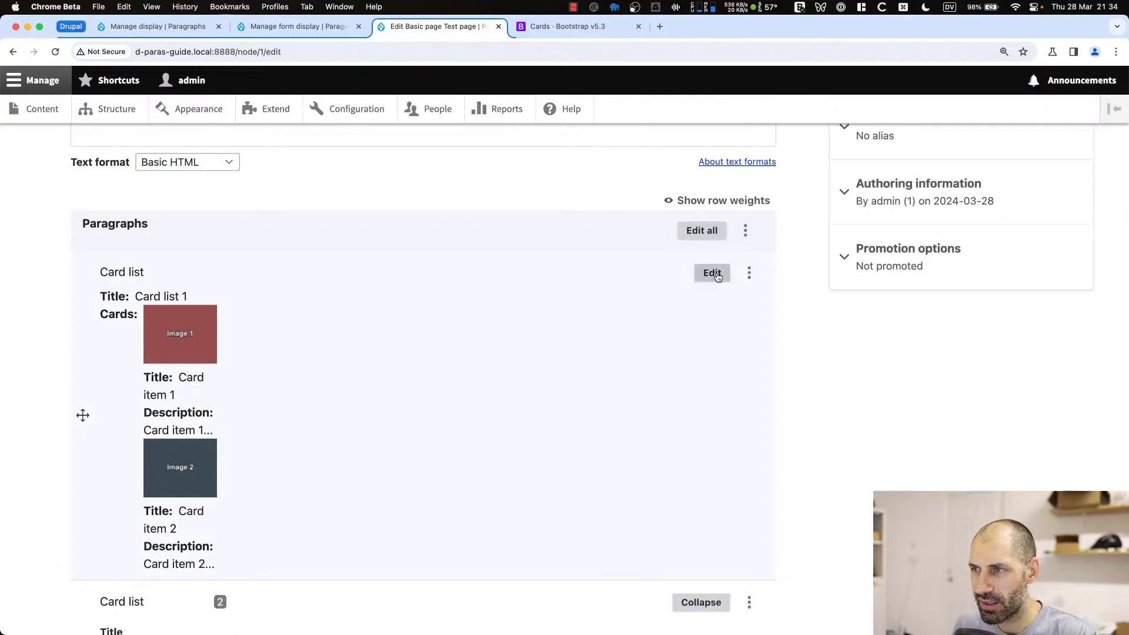
left_click(699, 272)
scroll(306, 364, "down", 6)
left_click(159, 352)
Enter "Card item 3" as the new card item's title and "Card item 3..." as its description
scroll(226, 372, "down", 4)
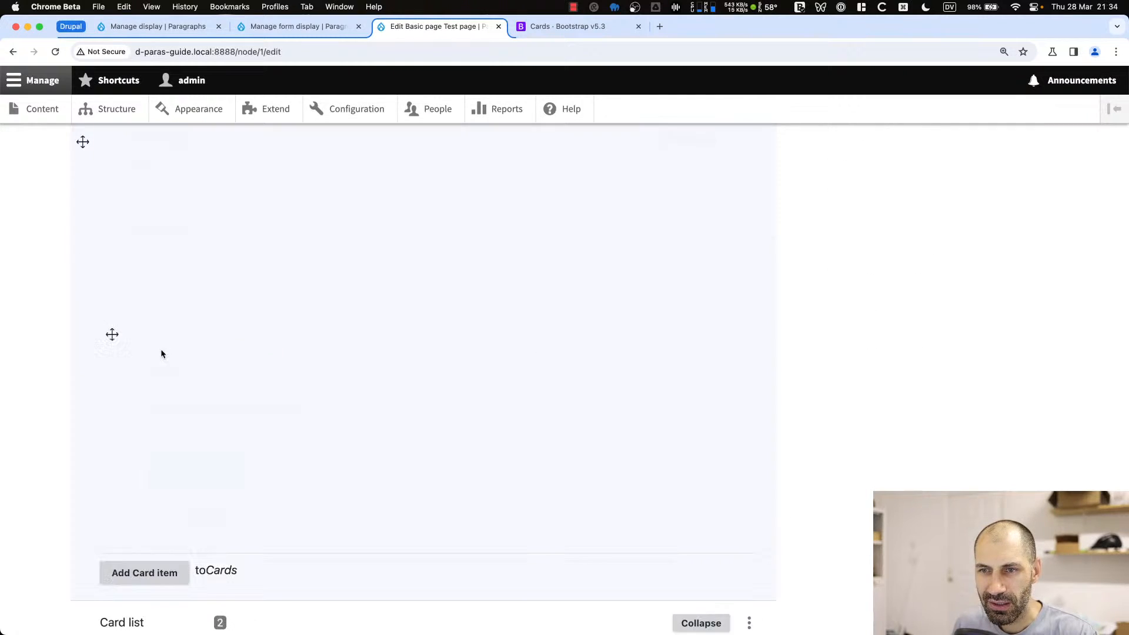
scroll(218, 352, "up", 2)
left_click(189, 294)
type("Card item ")
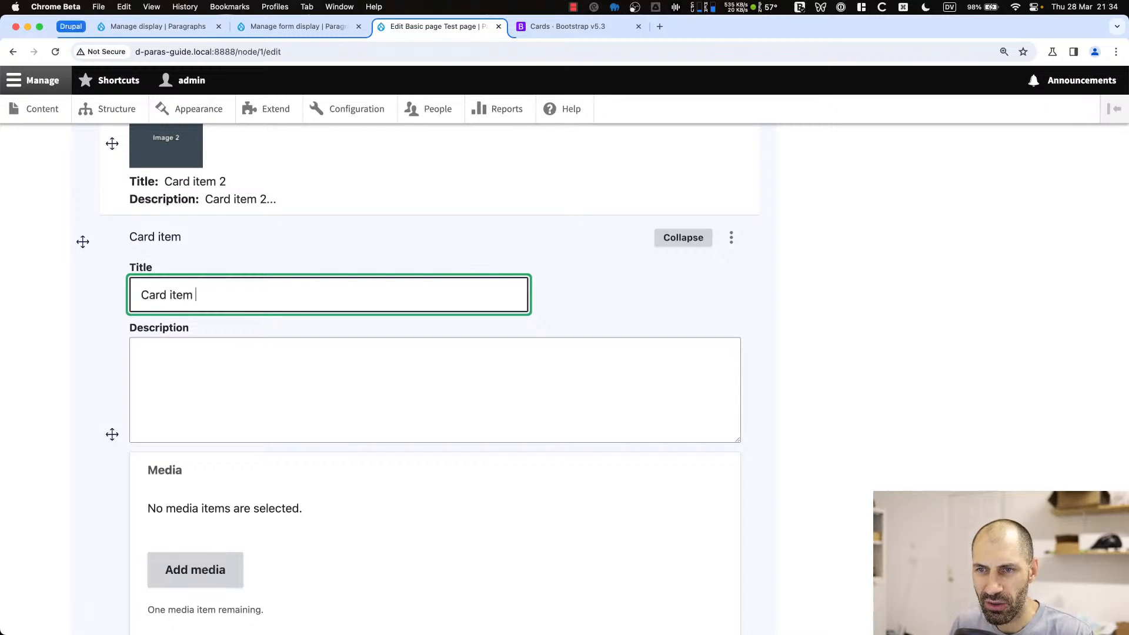
type("3")
key("super+a")
key("super+c")
key("Tab")
key("super+v")
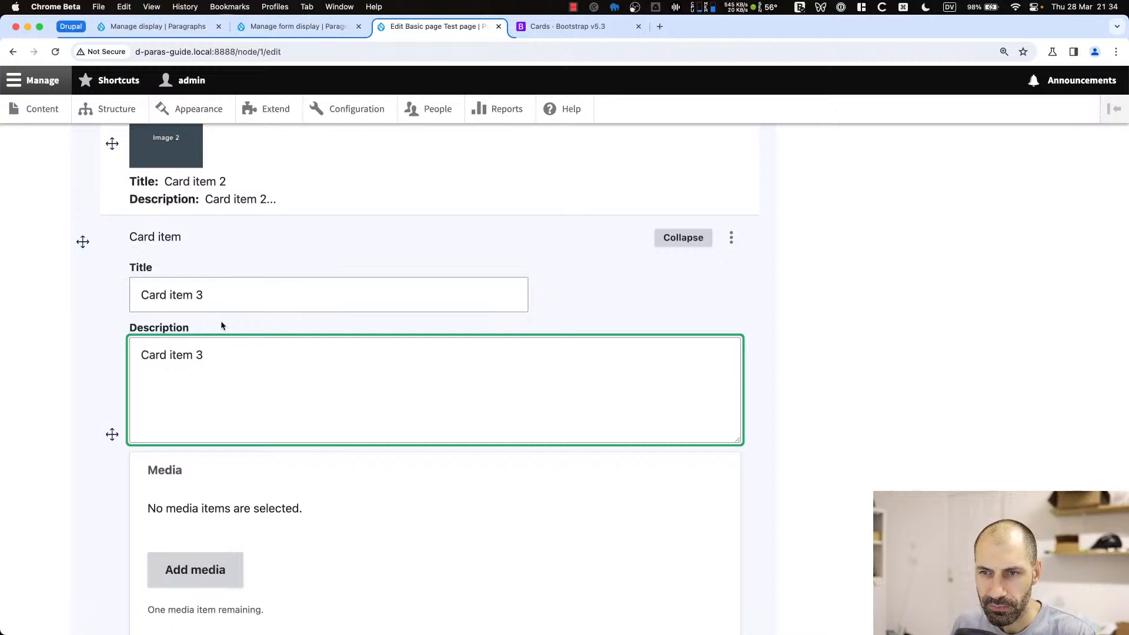
type("...")
Upload test-image-3.png from the test images folder as the new card item's media, with alternative text "aoeu", and insert it
left_click(225, 570)
scroll(312, 277, "up", 1)
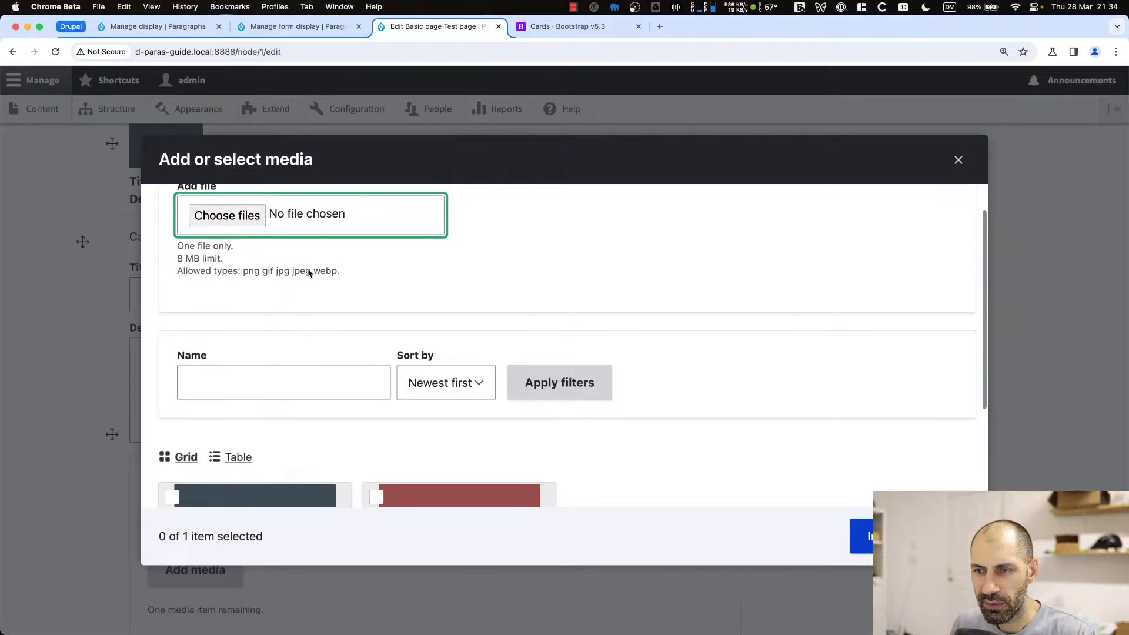
key("super+Tab")
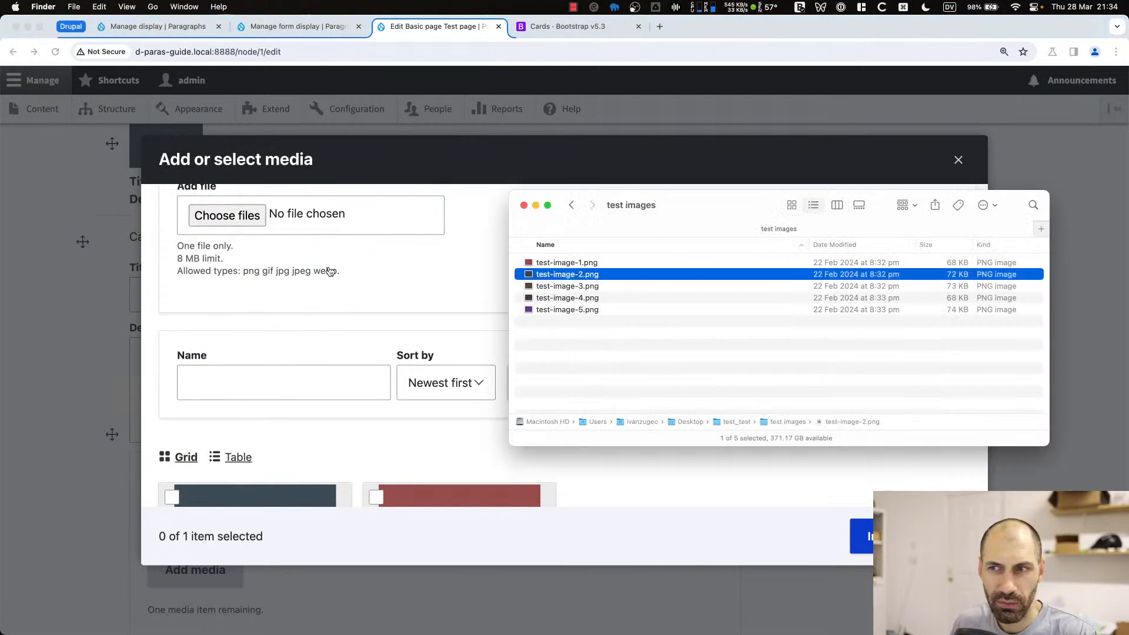
left_click(600, 287)
left_click_drag(599, 287, 236, 219)
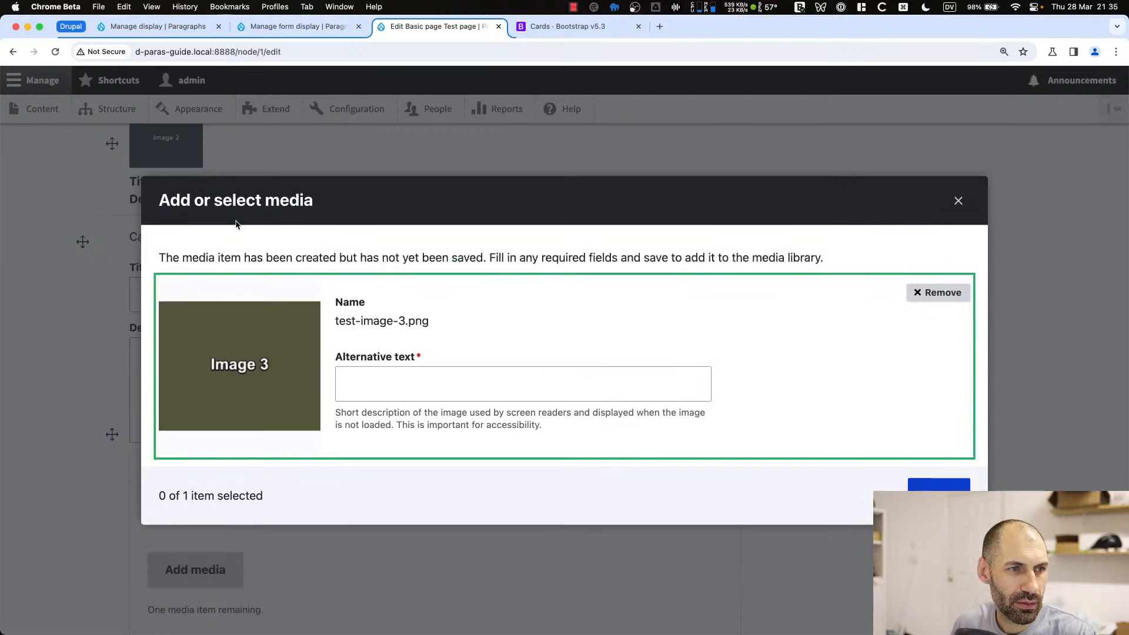
left_click(553, 389)
type("aoeu")
left_click(929, 497)
left_click(911, 537)
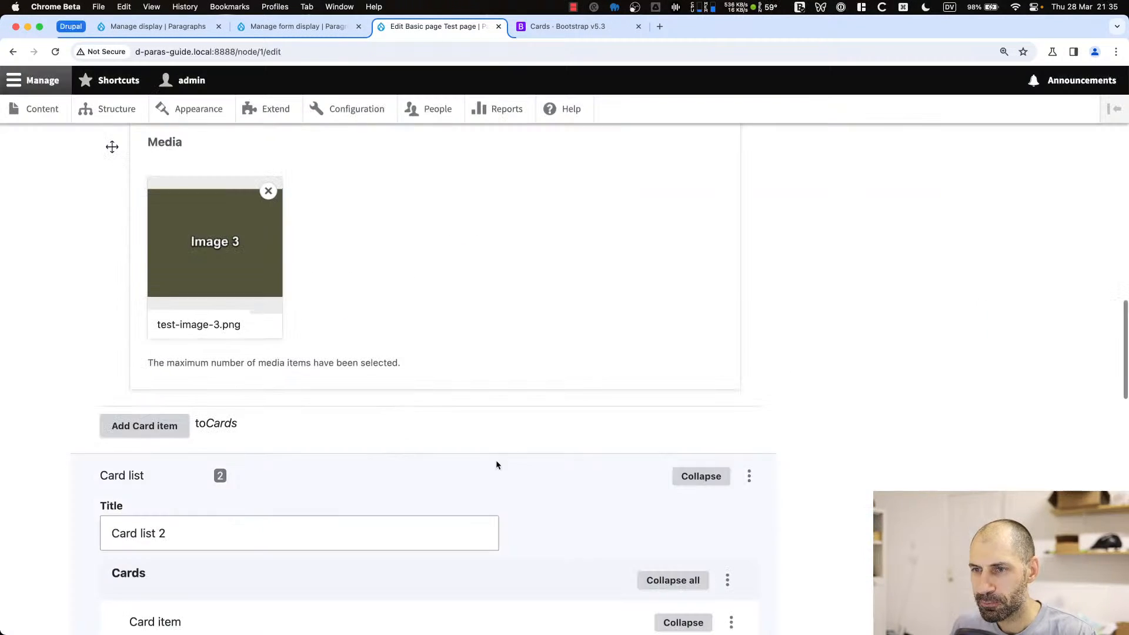
Save the Test page and view its rendered card lists
scroll(263, 453, "down", 15)
left_click(111, 532)
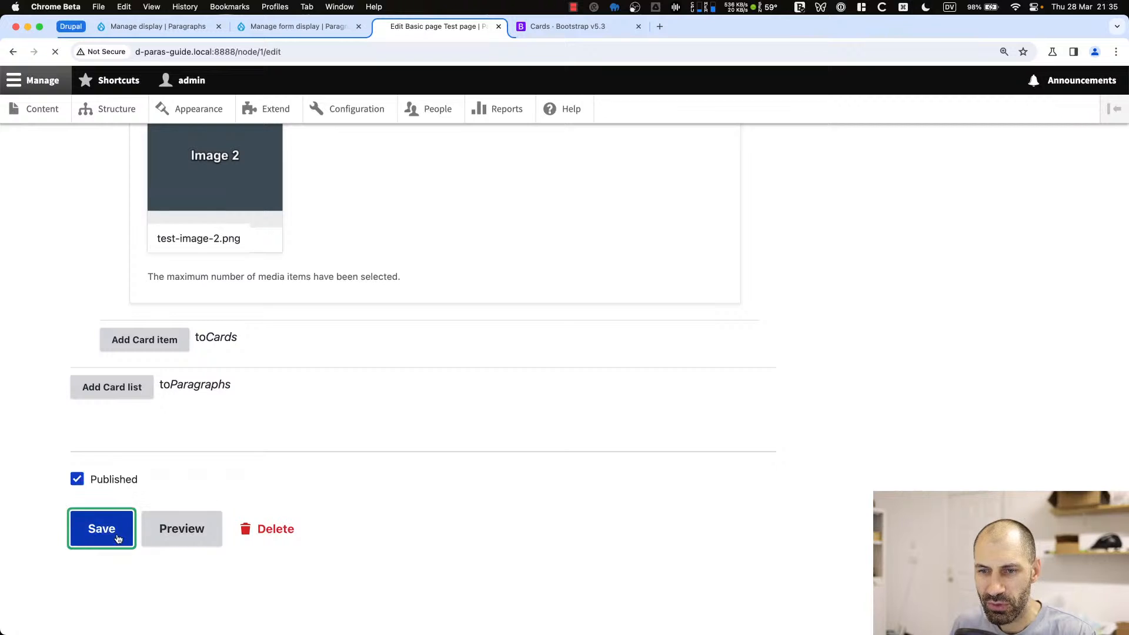
scroll(141, 526, "down", 5)
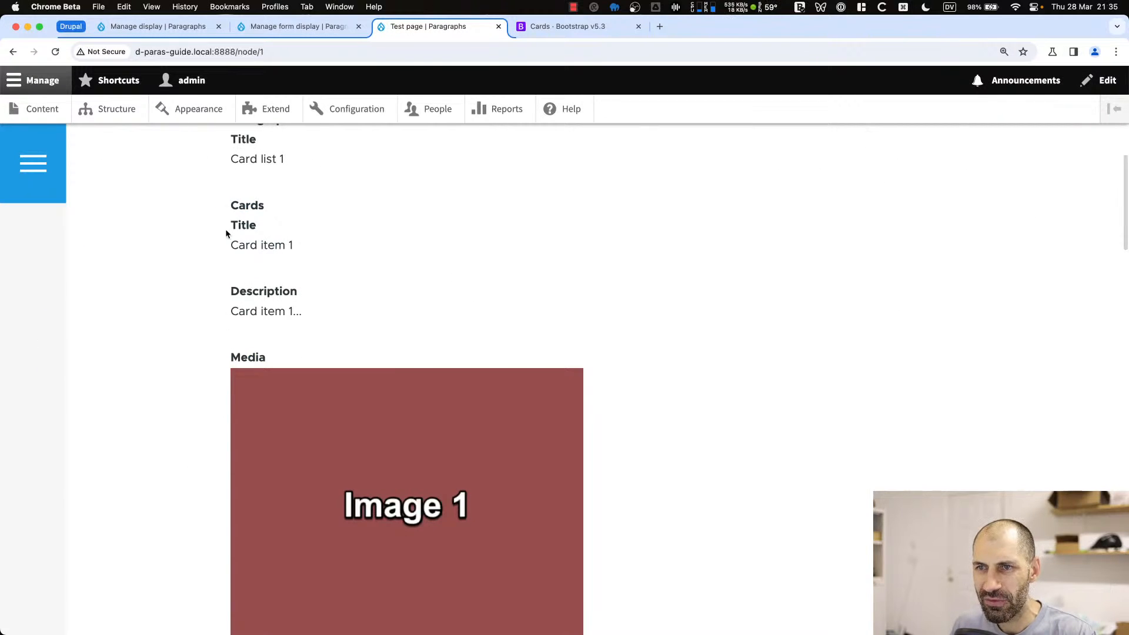
Examine the rendered Test page, checking the title, description and media of each card item under Card list 1 and Card list 2
scroll(224, 229, "up", 5)
left_click_drag(233, 417, 294, 418)
scroll(291, 420, "down", 15)
scroll(235, 235, "up", 1)
left_click_drag(224, 170, 317, 260)
left_click(301, 288)
scroll(271, 306, "down", 7)
scroll(271, 307, "up", 10)
scroll(270, 307, "down", 3)
scroll(269, 307, "up", 3)
left_click_drag(230, 160, 312, 217)
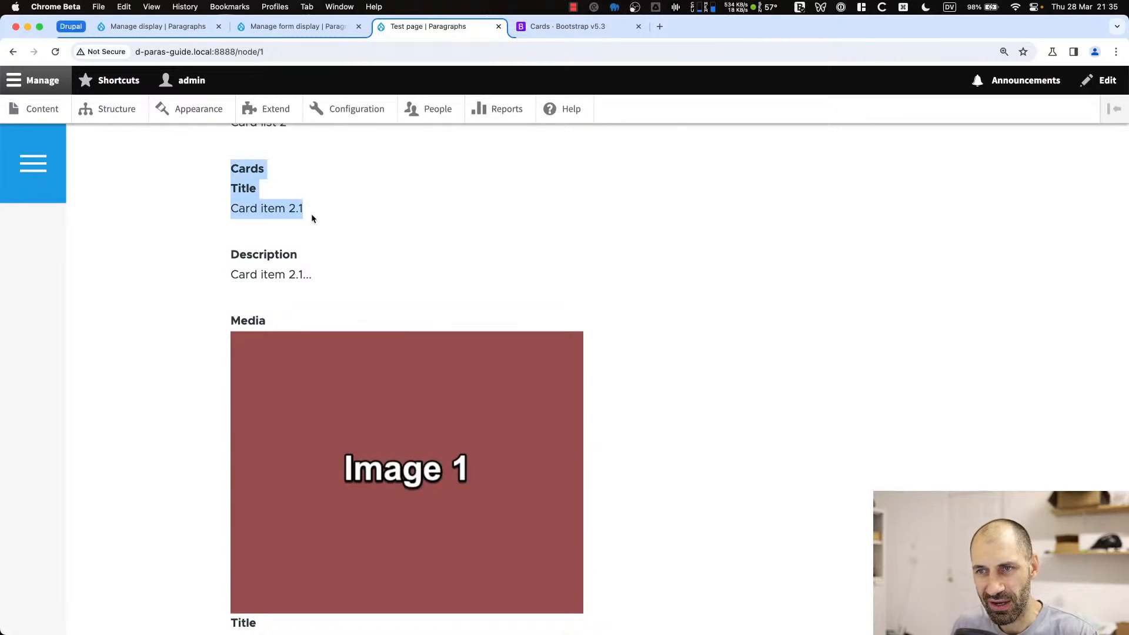
left_click(312, 206)
scroll(311, 209, "up", 3)
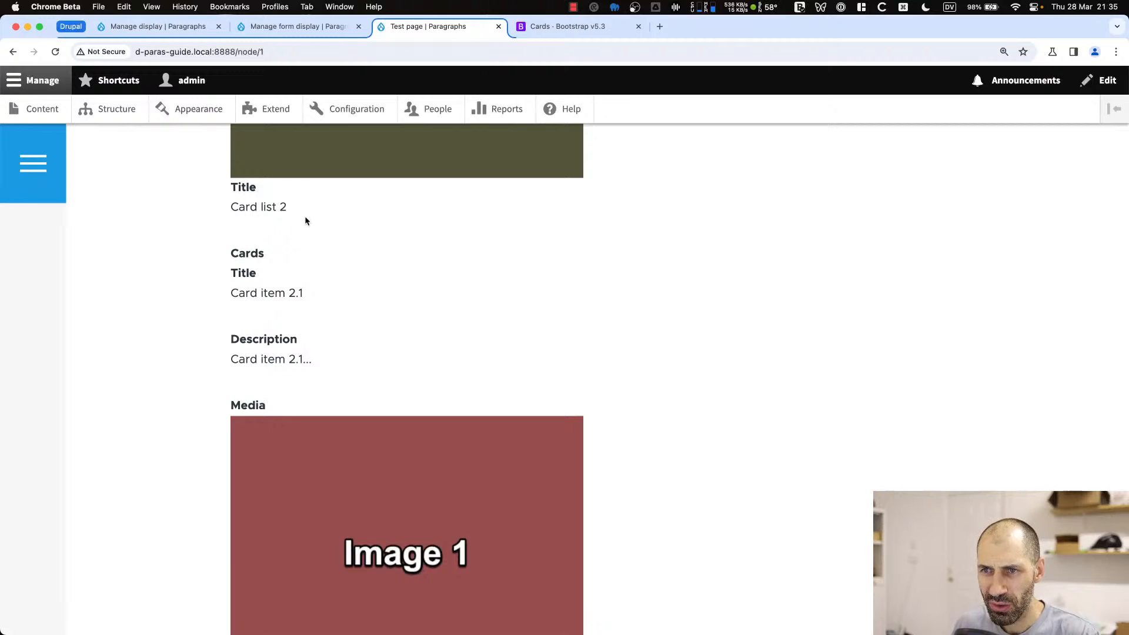
scroll(300, 247, "down", 10)
scroll(277, 300, "up", 15)
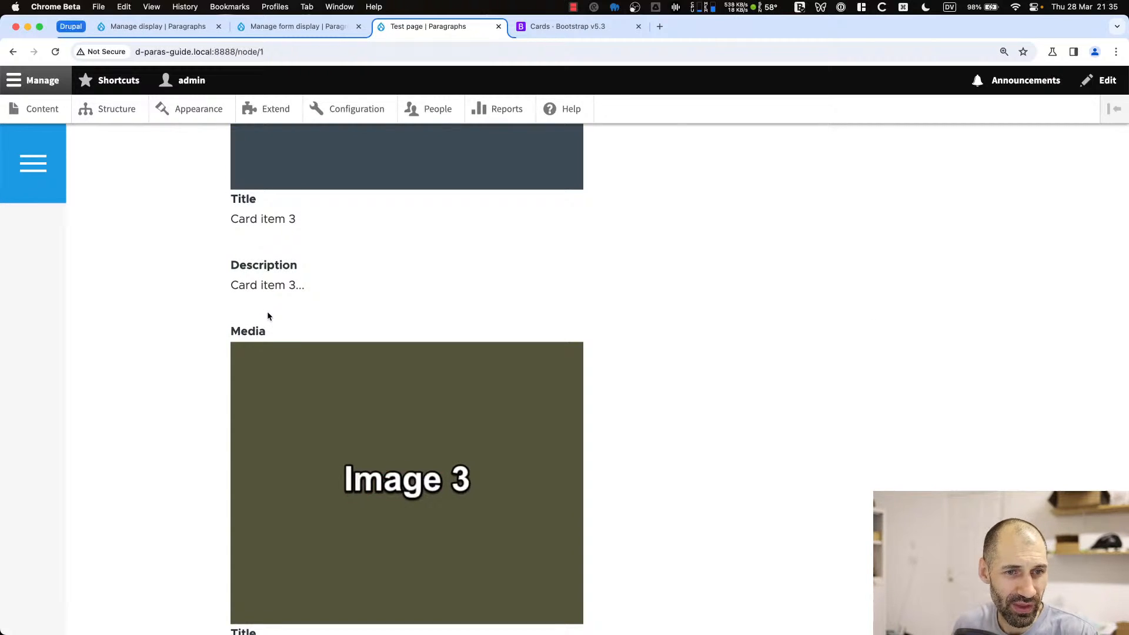
Open the Test page for editing and switch its Paragraphs field to drag & drop mode
scroll(235, 305, "up", 20)
left_click(328, 418)
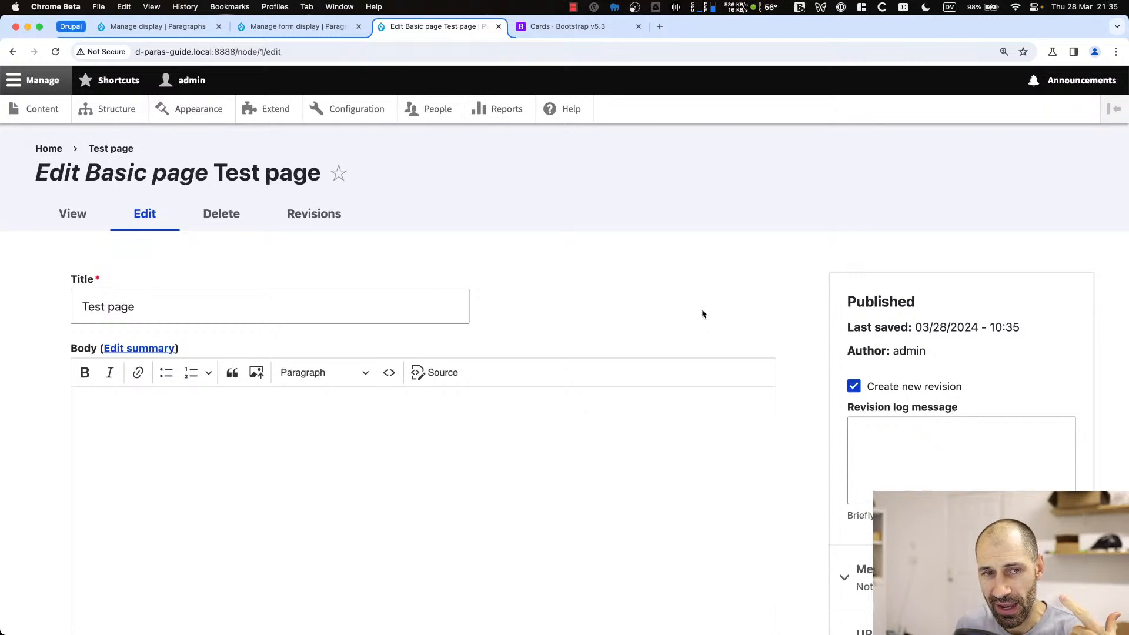
scroll(518, 317, "down", 8)
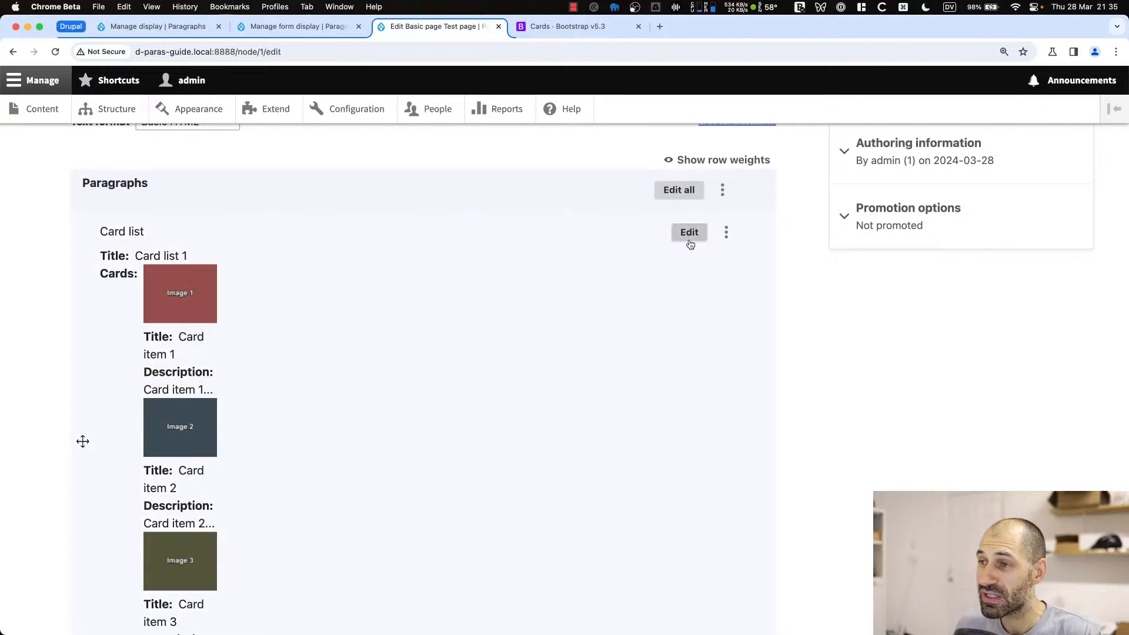
left_click(723, 190)
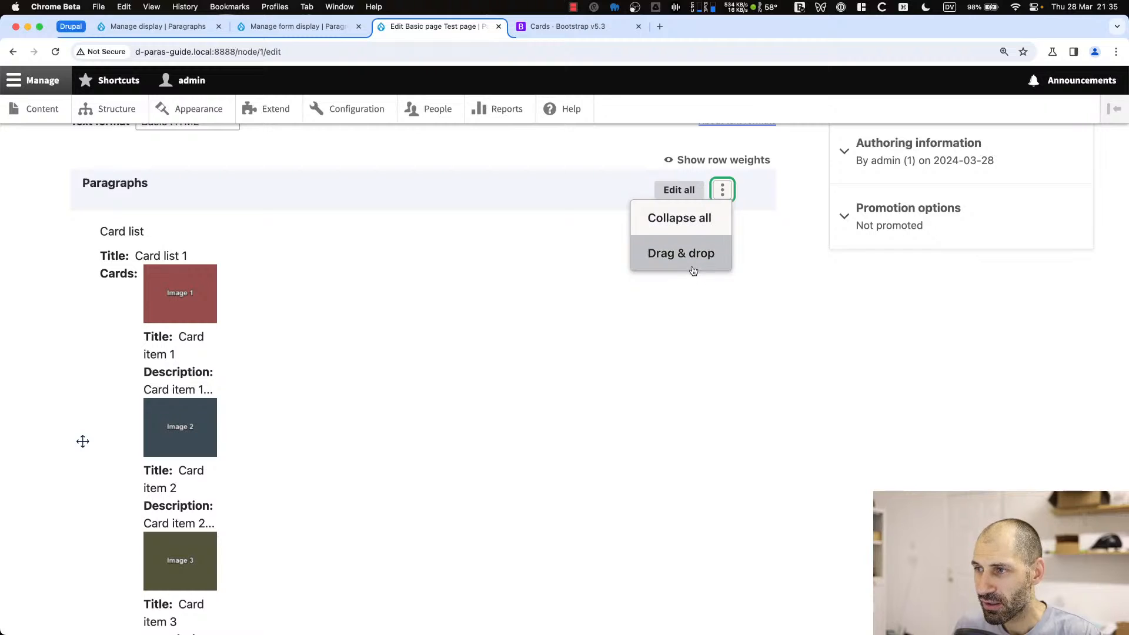
left_click(728, 192)
left_click(726, 191)
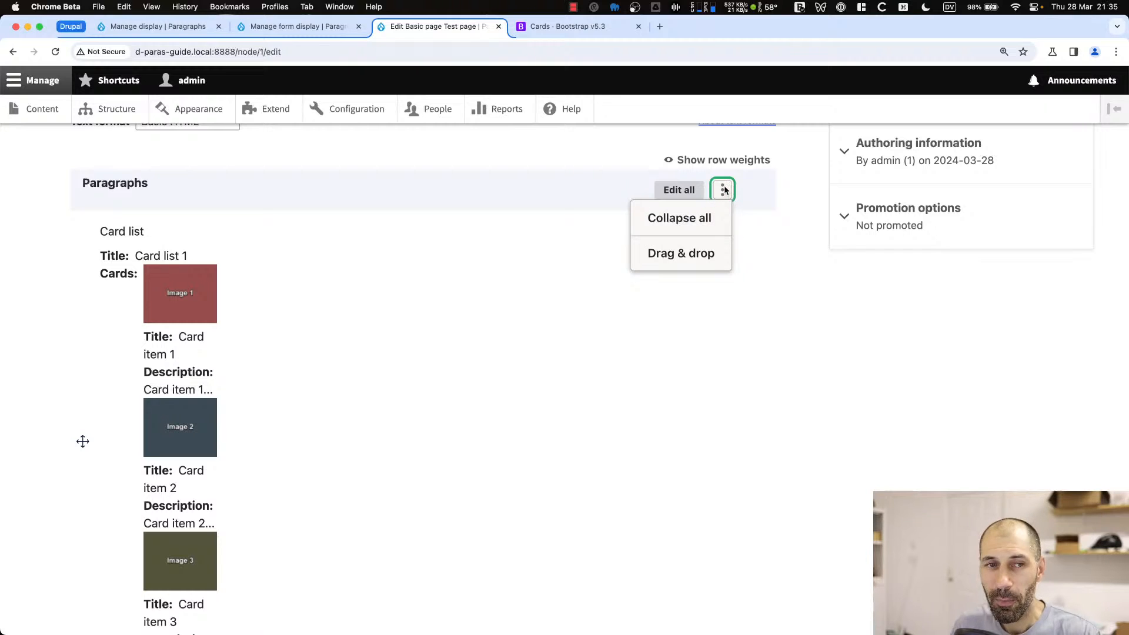
left_click(696, 253)
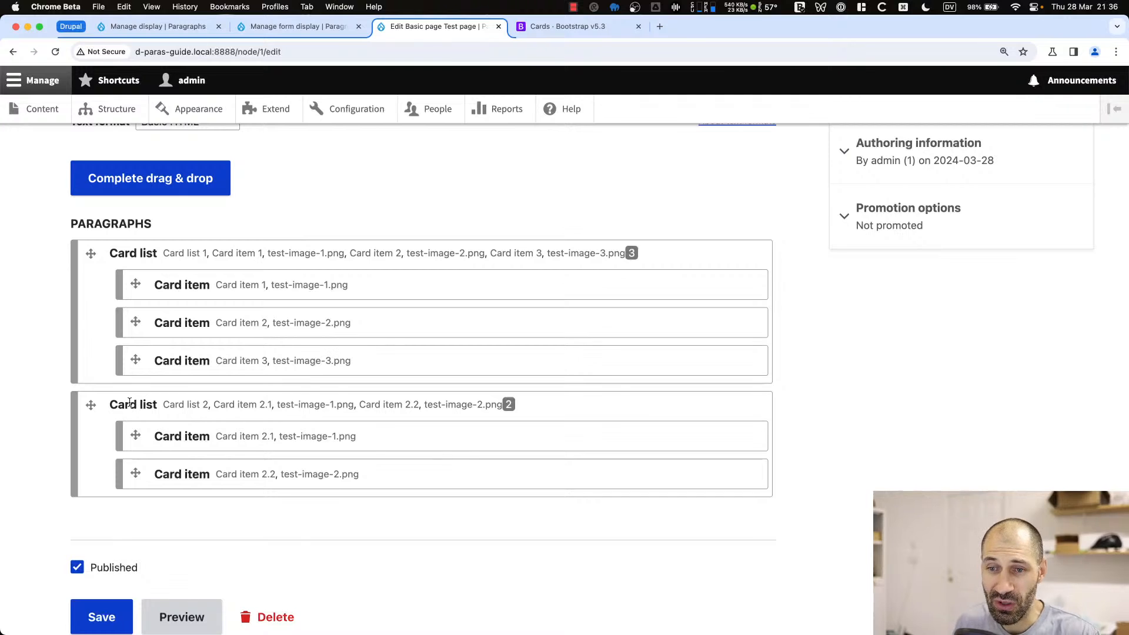
Place Card list 2 above Card list 1, moving Card items 1 and 3 into Card list 2 and Card item 2.2 into Card list 1
left_click_drag(92, 404, 87, 300)
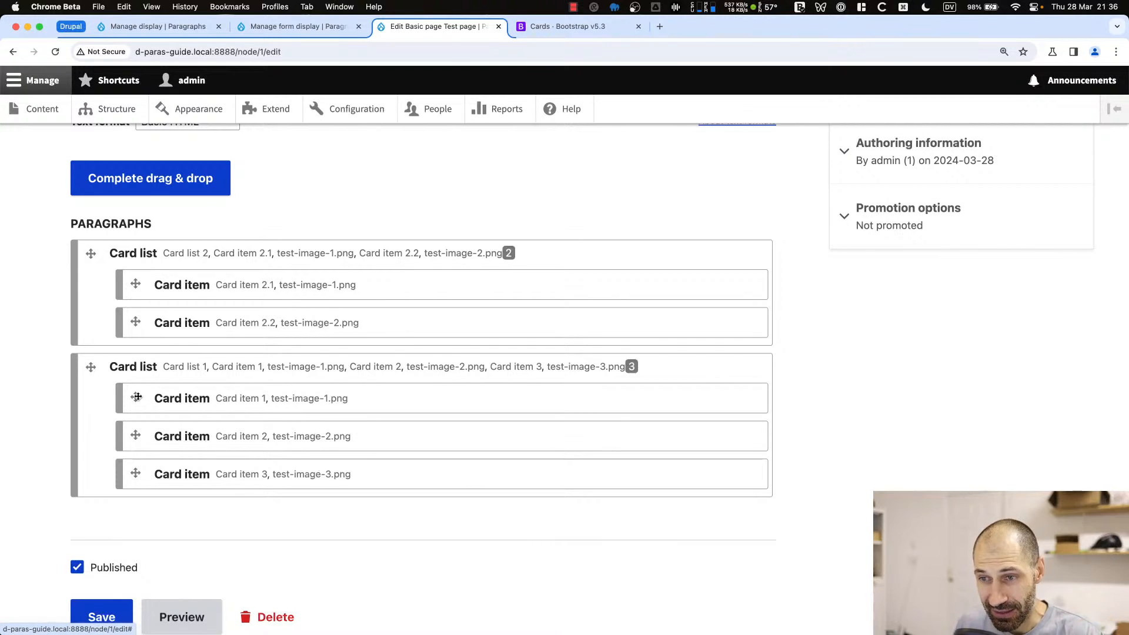
left_click_drag(137, 397, 129, 290)
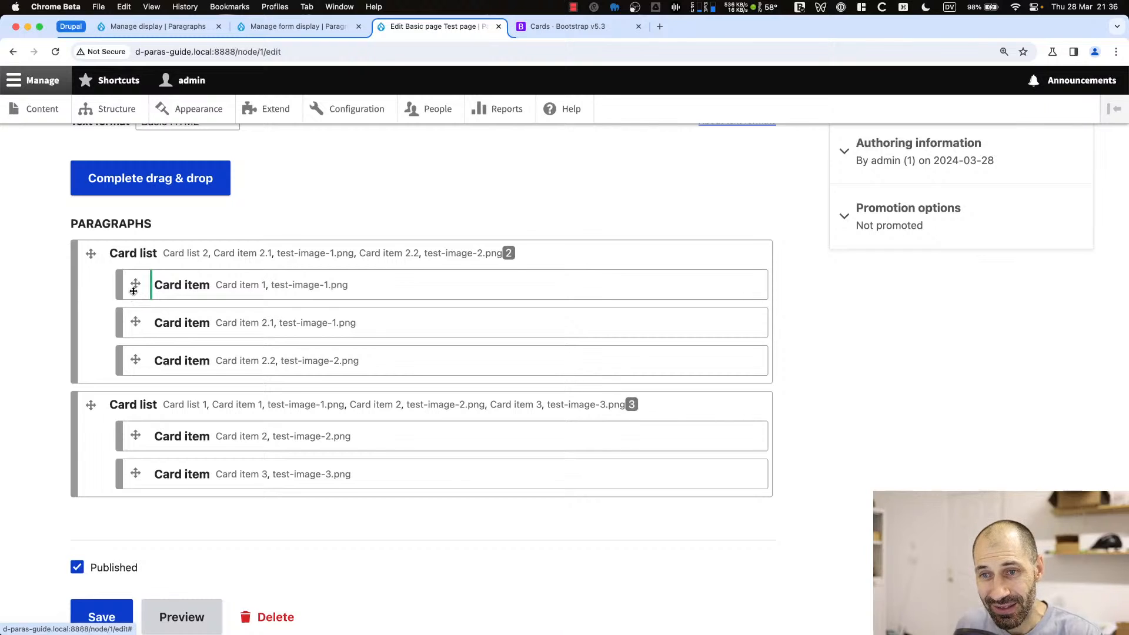
left_click_drag(133, 361, 131, 470)
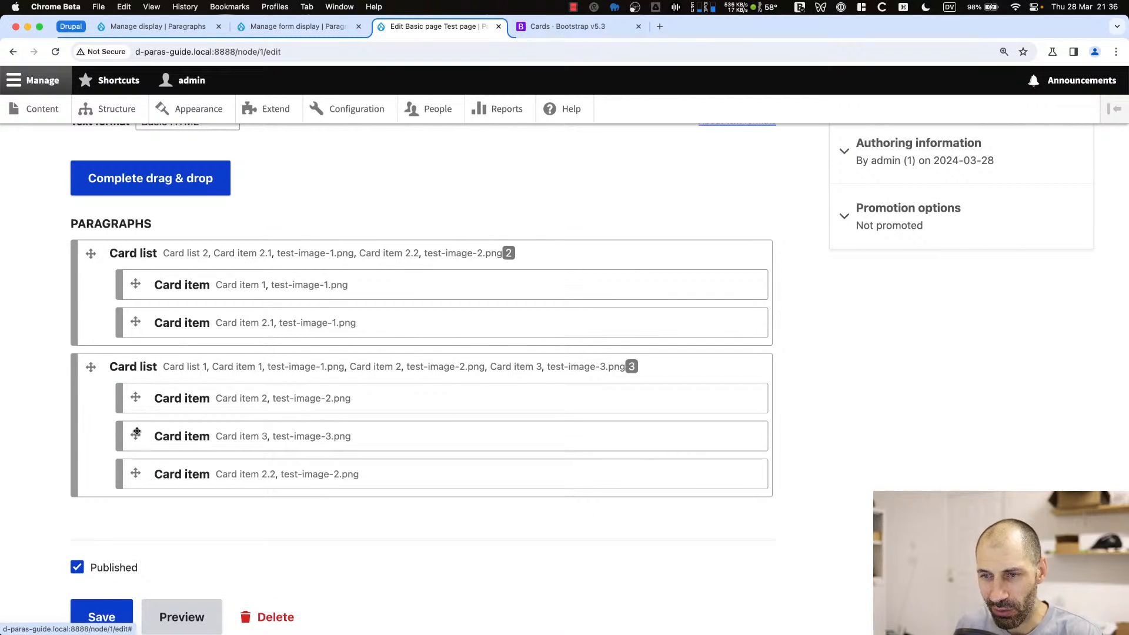
left_click_drag(135, 433, 139, 318)
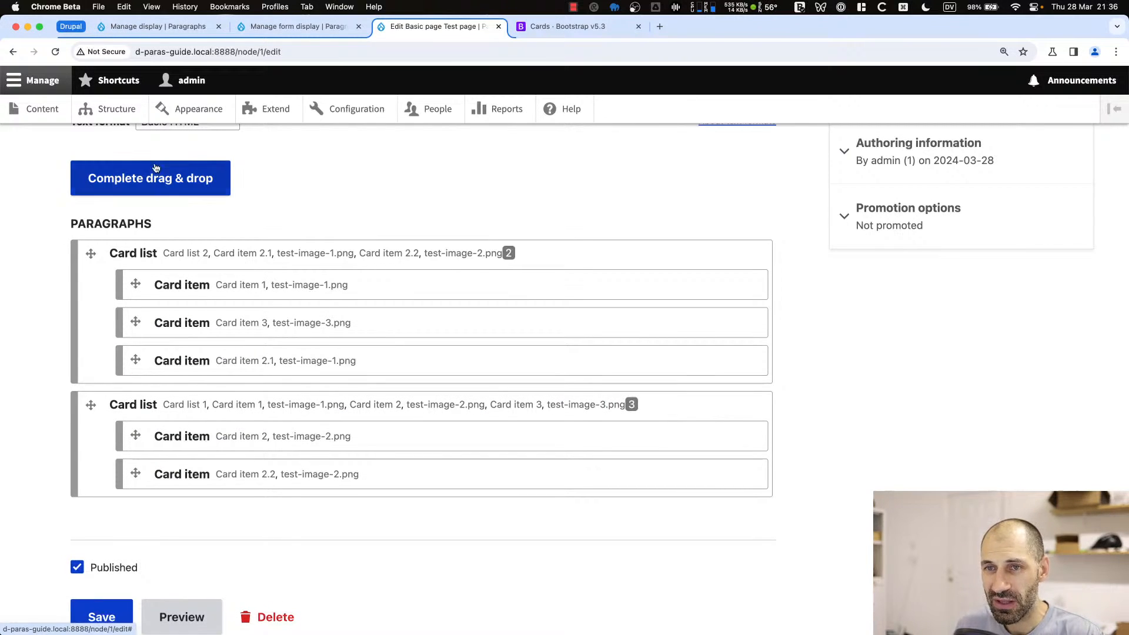
Complete the drag & drop reordering and save the Test page to review the new order of its rendered cards
left_click(156, 174)
scroll(159, 294, "down", 15)
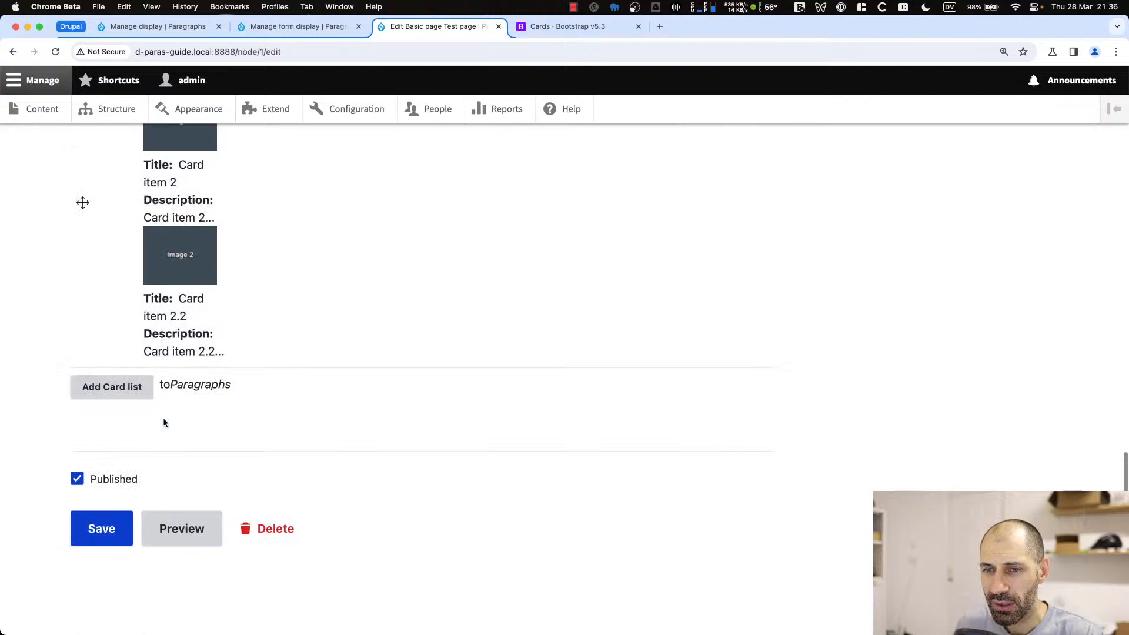
left_click(106, 531)
scroll(182, 430, "down", 10)
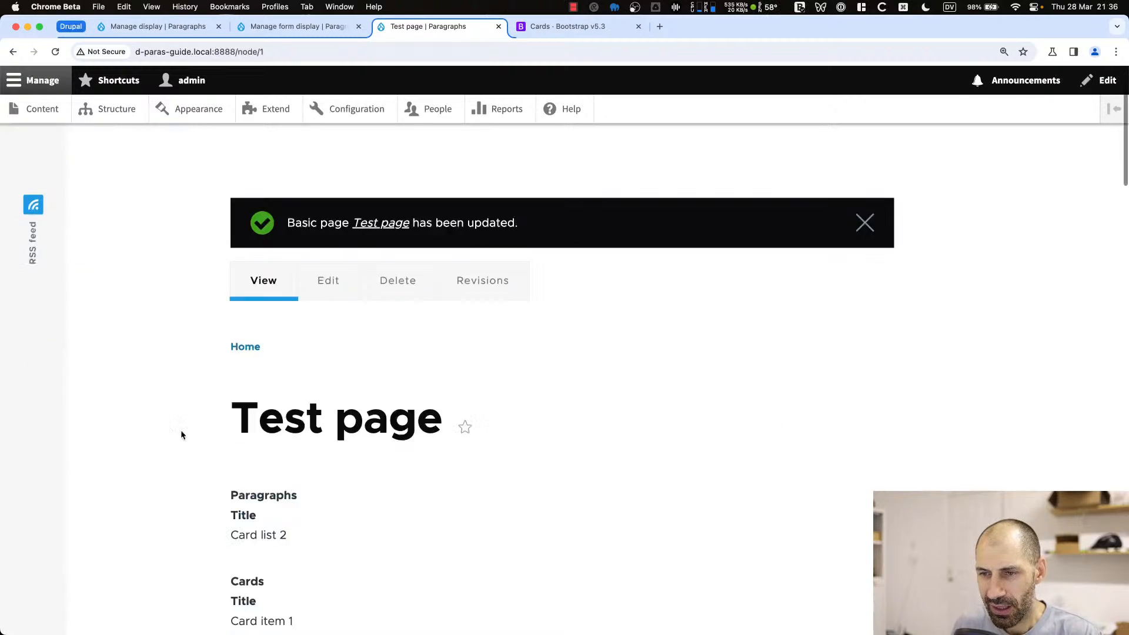
scroll(186, 440, "down", 20)
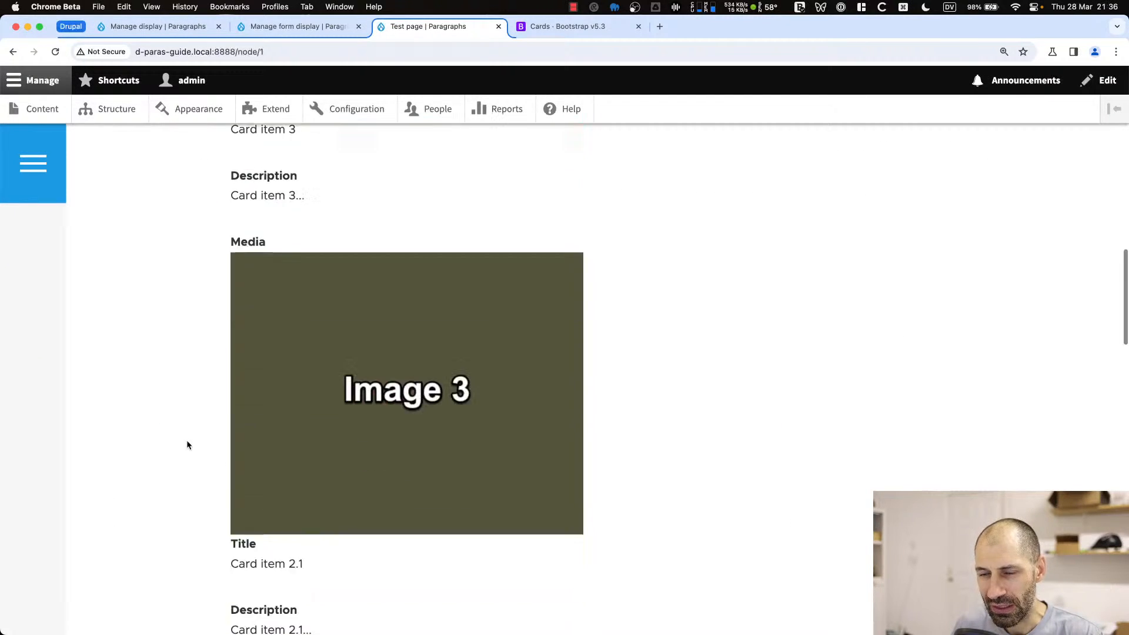
scroll(185, 452, "down", 5)
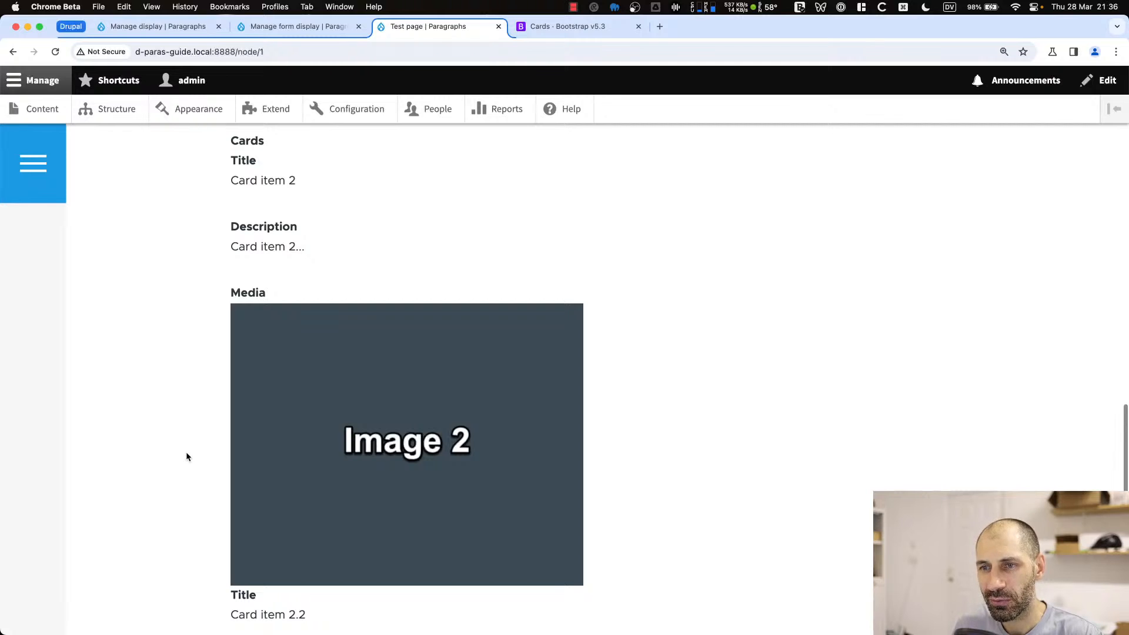
scroll(196, 465, "down", 4)
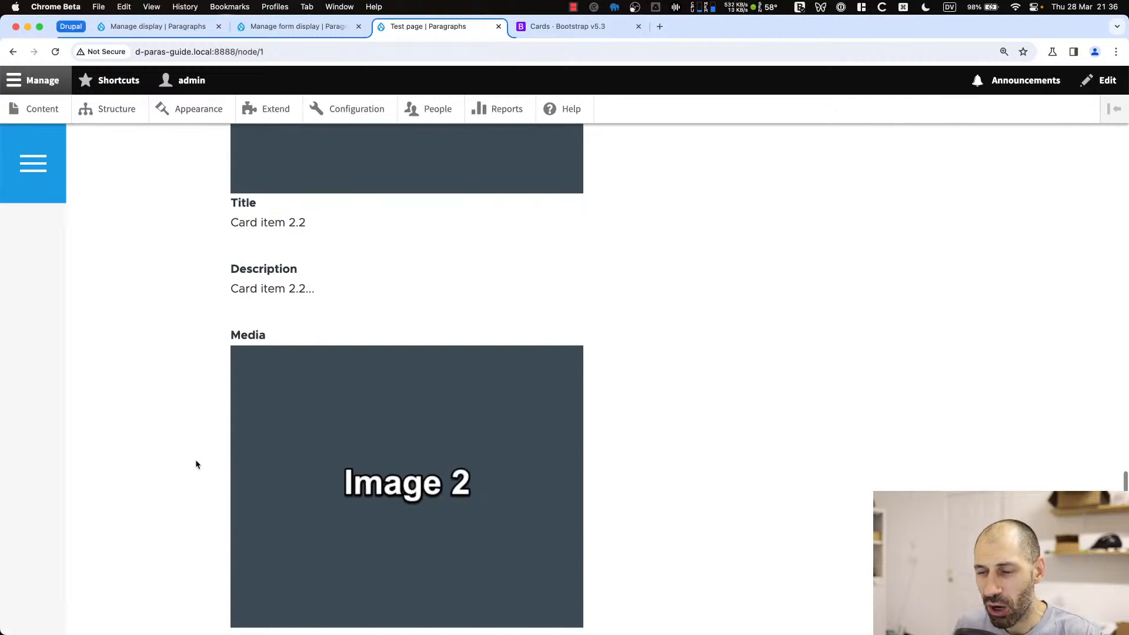
scroll(194, 458, "up", 10)
scroll(192, 455, "up", 20)
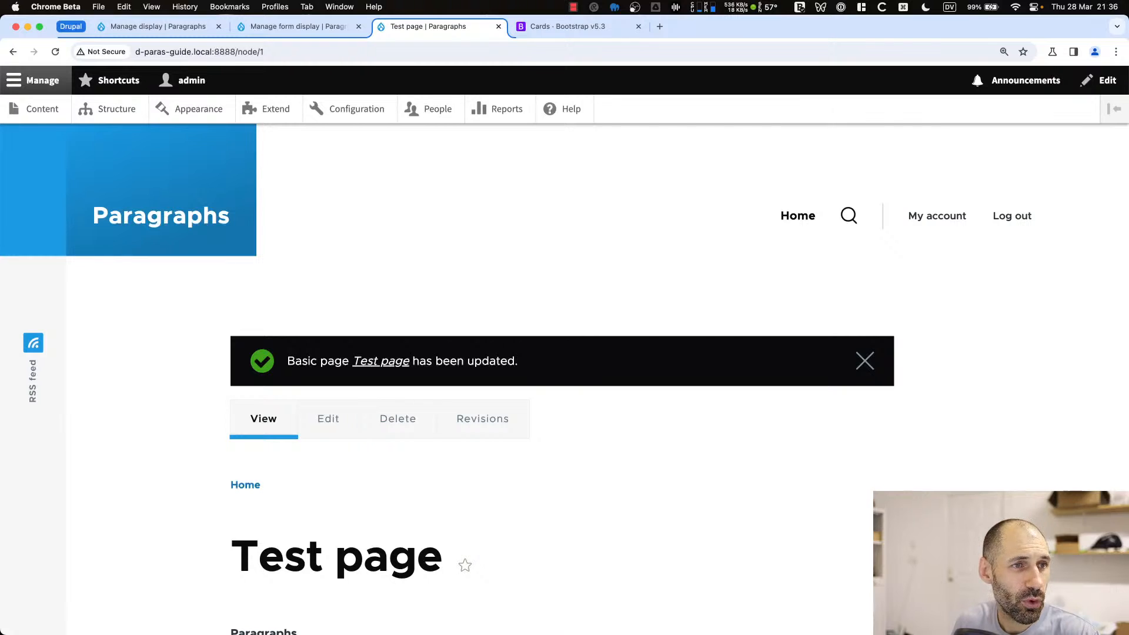
key("super+Tab")
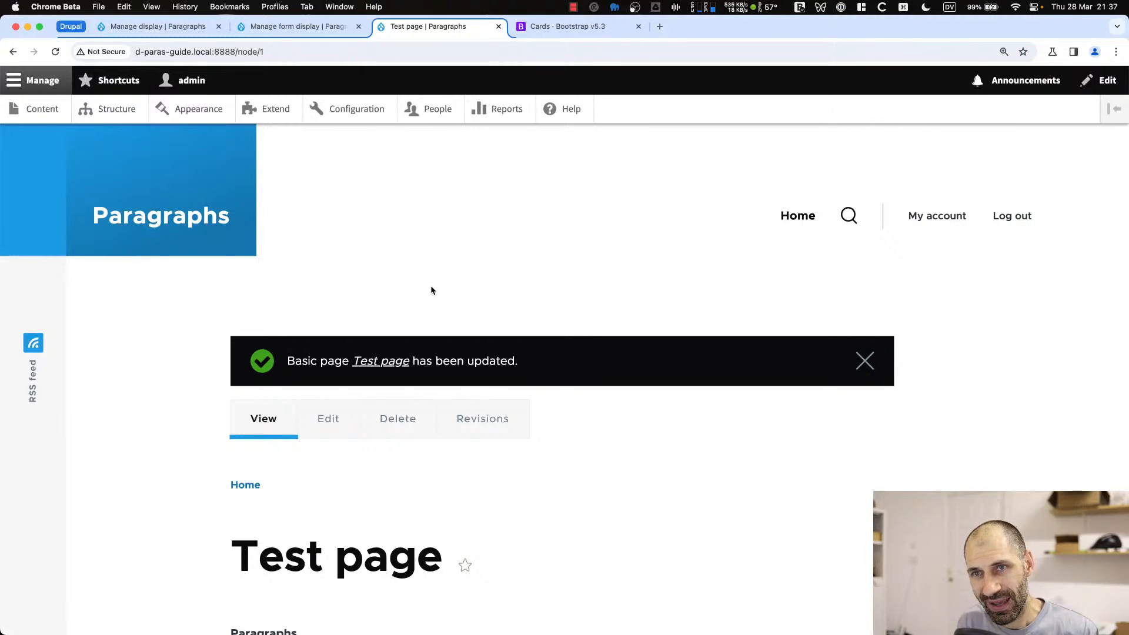
Open the Test page for editing and examine the card items inside its Card list 2 paragraph
left_click(323, 420)
scroll(117, 247, "down", 15)
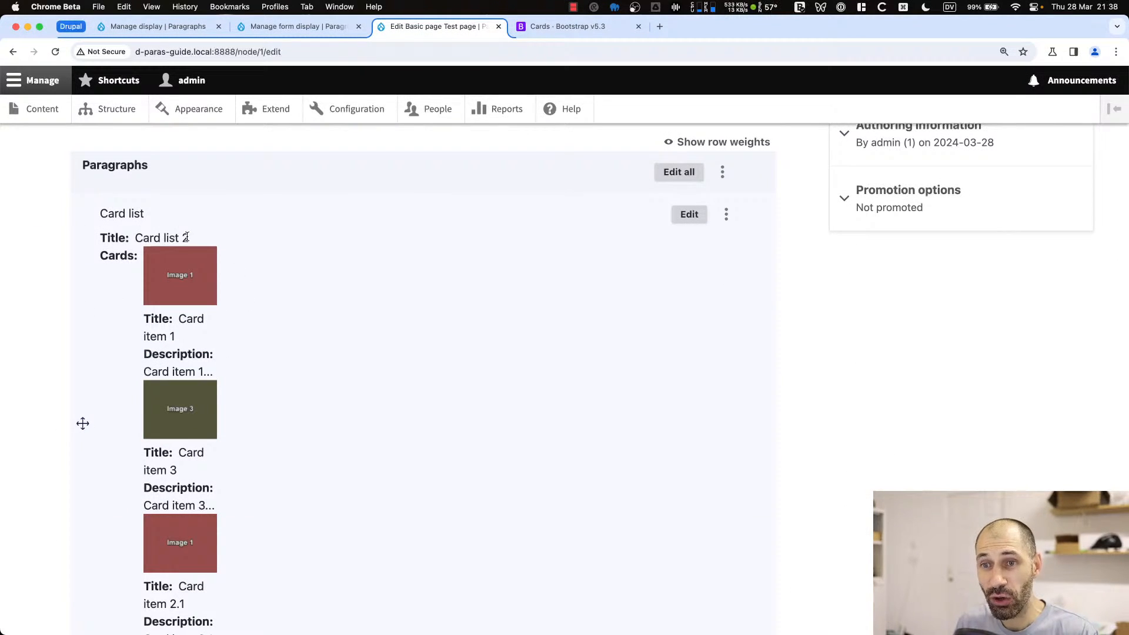
left_click_drag(99, 213, 157, 219)
left_click(157, 221)
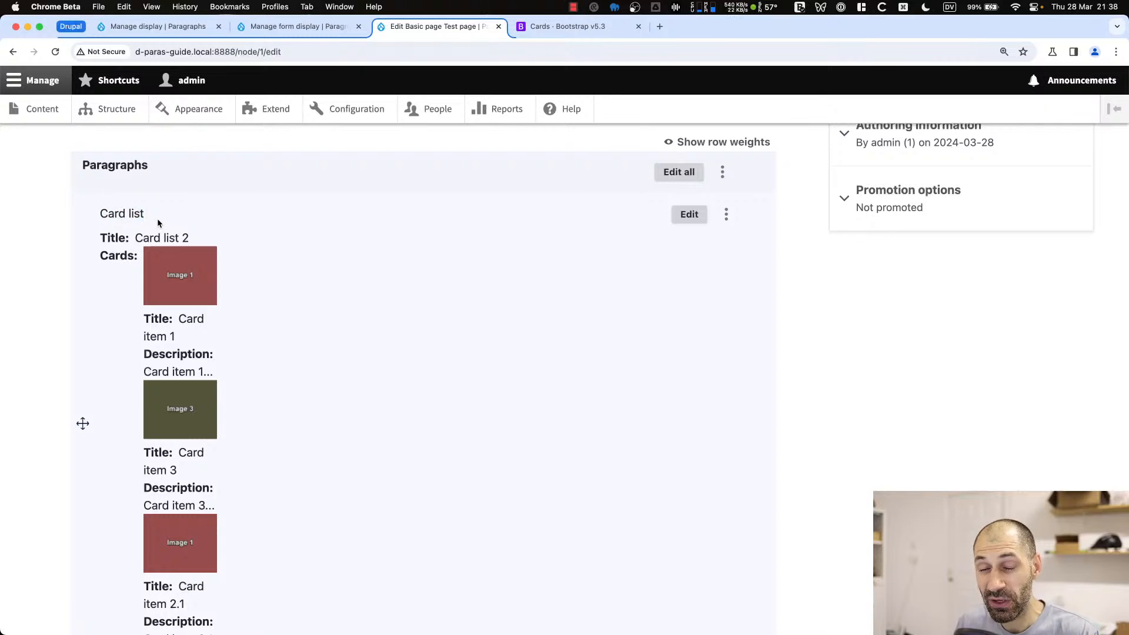
scroll(123, 212, "down", 1)
scroll(130, 209, "down", 1)
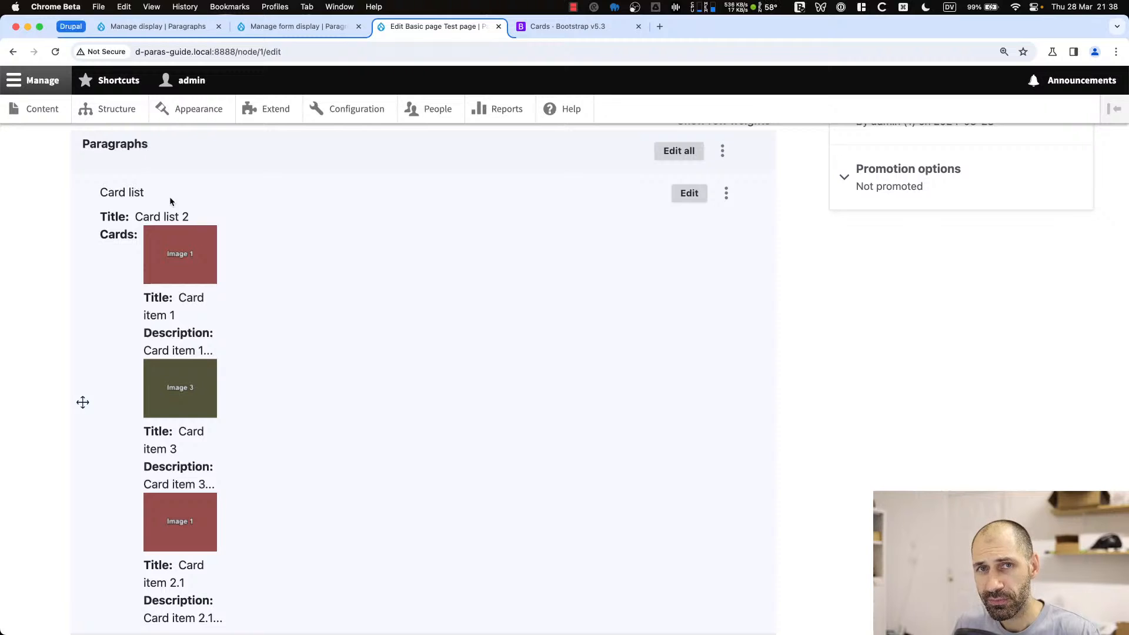
scroll(223, 307, "down", 3)
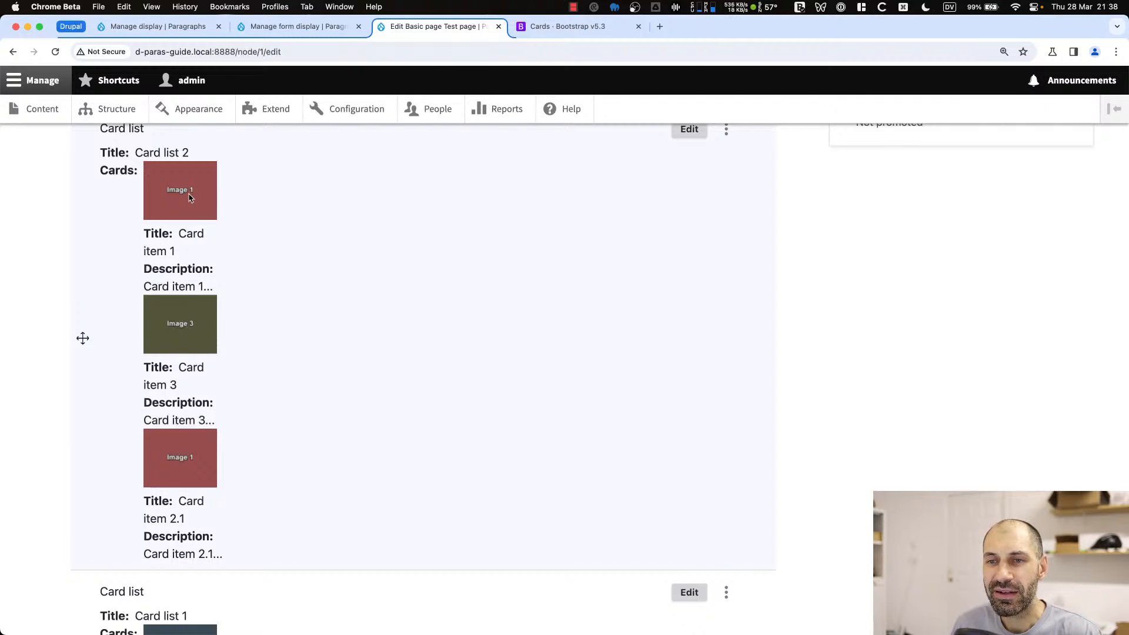
left_click(698, 132)
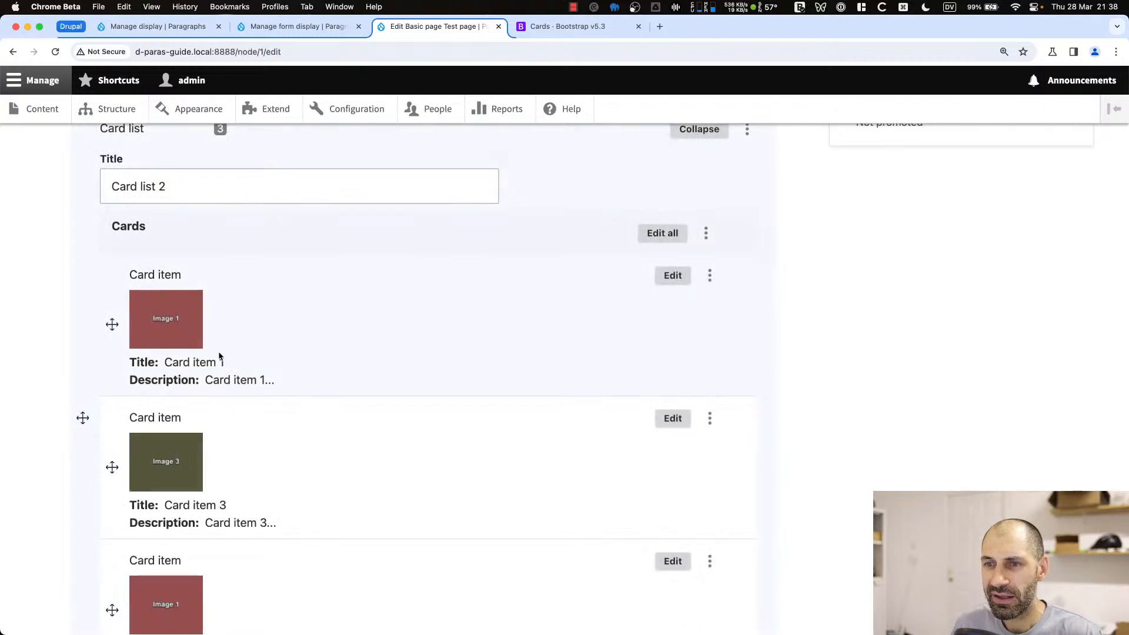
scroll(273, 320, "down", 4)
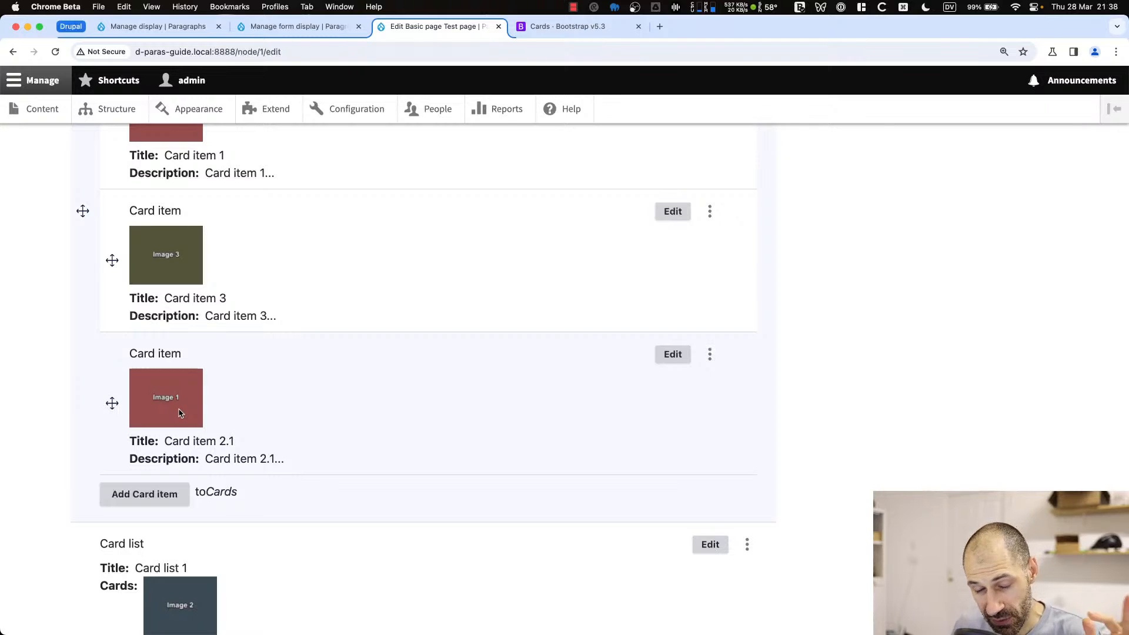
scroll(179, 411, "up", 20)
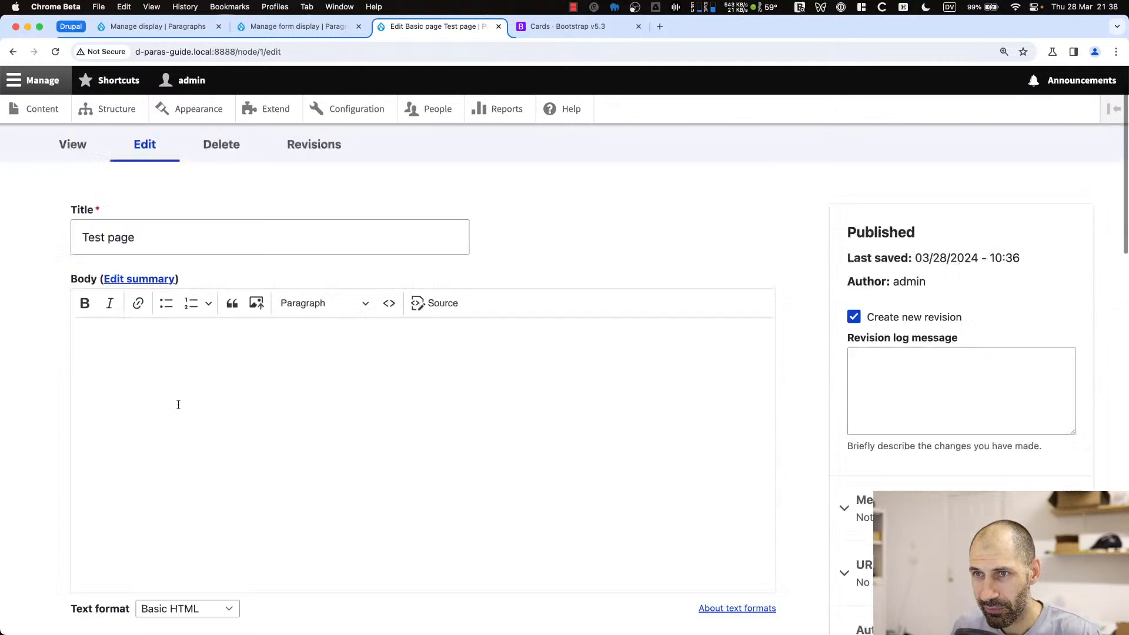
Filter the site's module list by "paragraphs" and check which modules Paragraphs Library requires
left_click(274, 111)
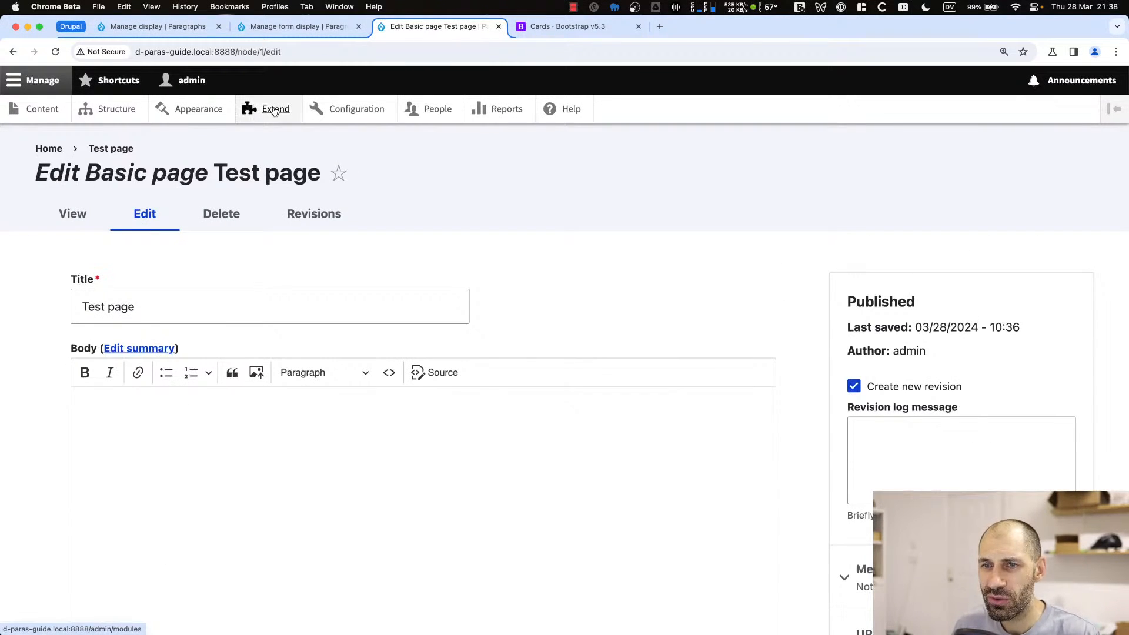
left_click(167, 416)
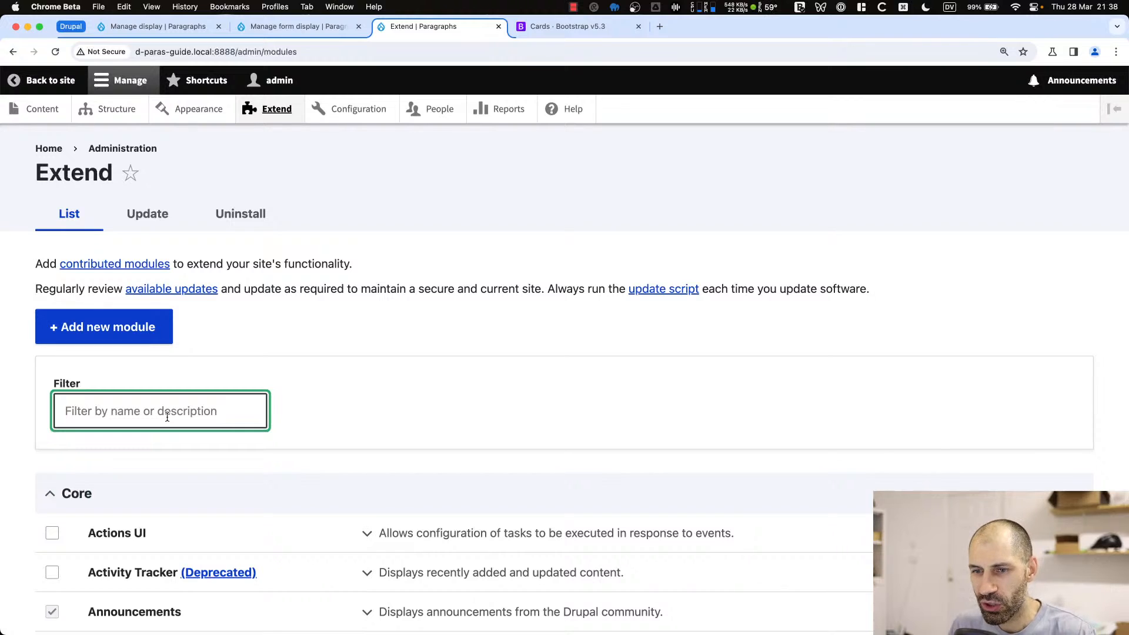
type("paragraphs")
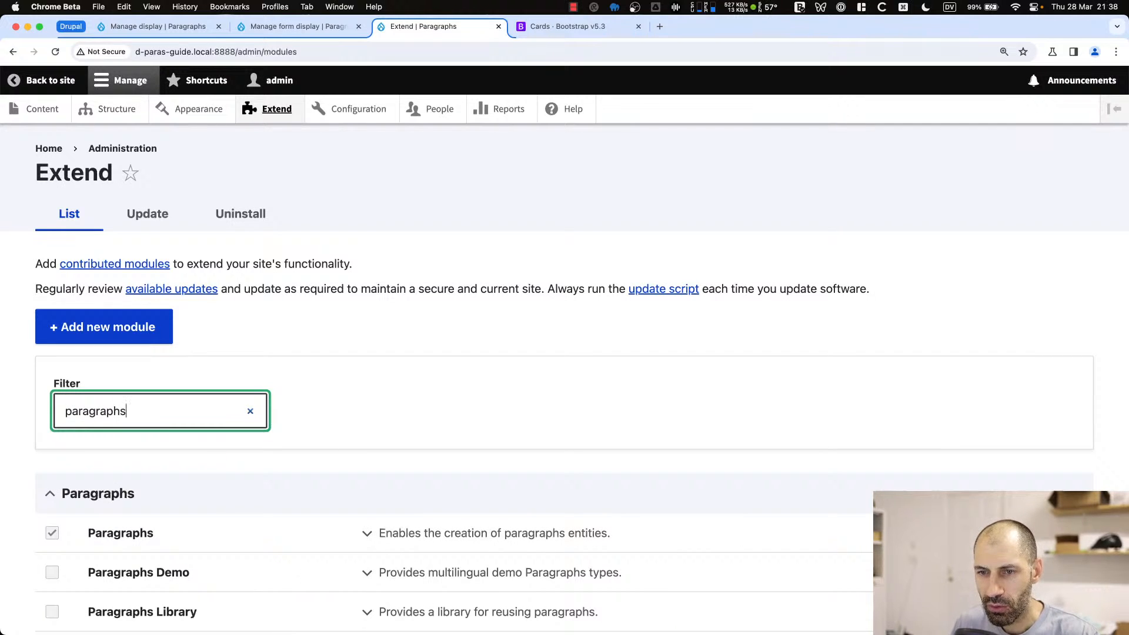
scroll(168, 510, "down", 5)
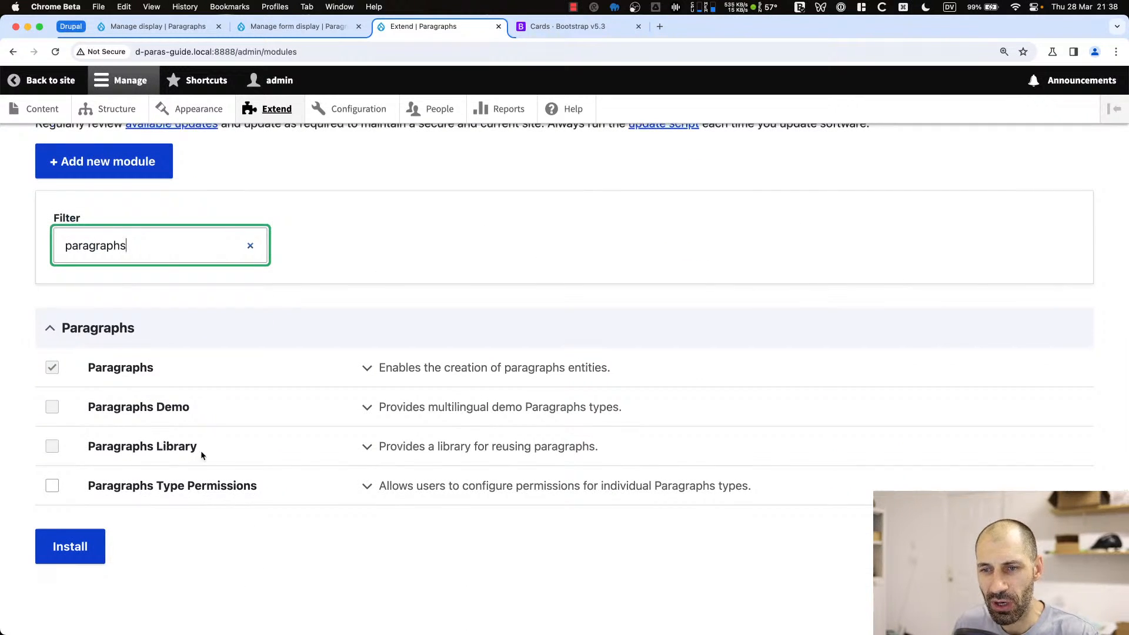
left_click(413, 449)
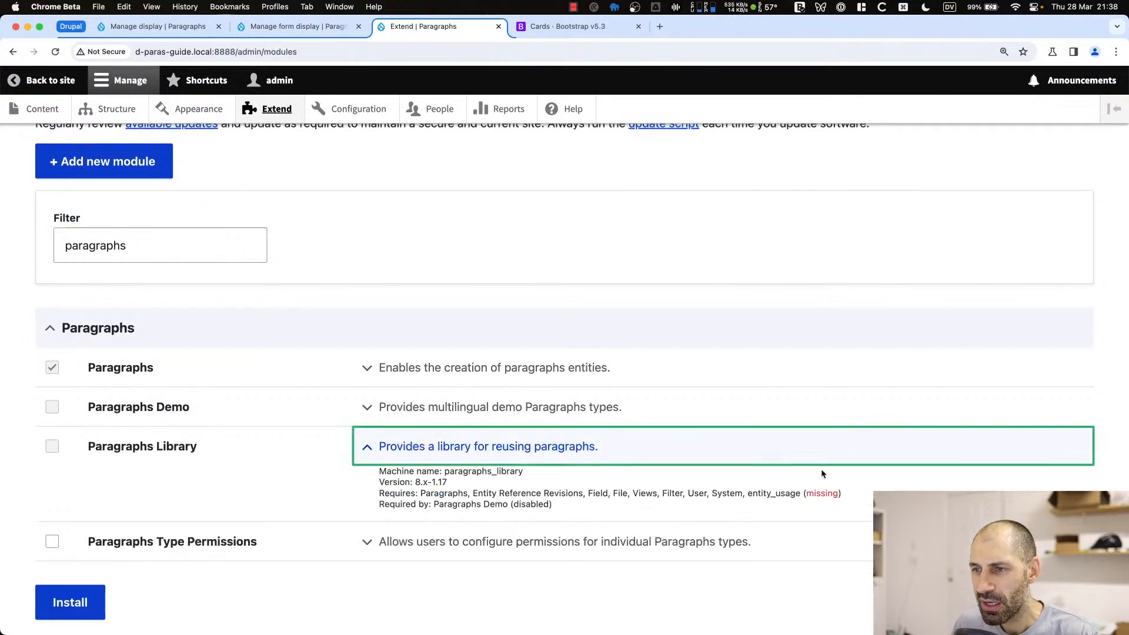
triple_click(790, 495)
left_click(791, 495)
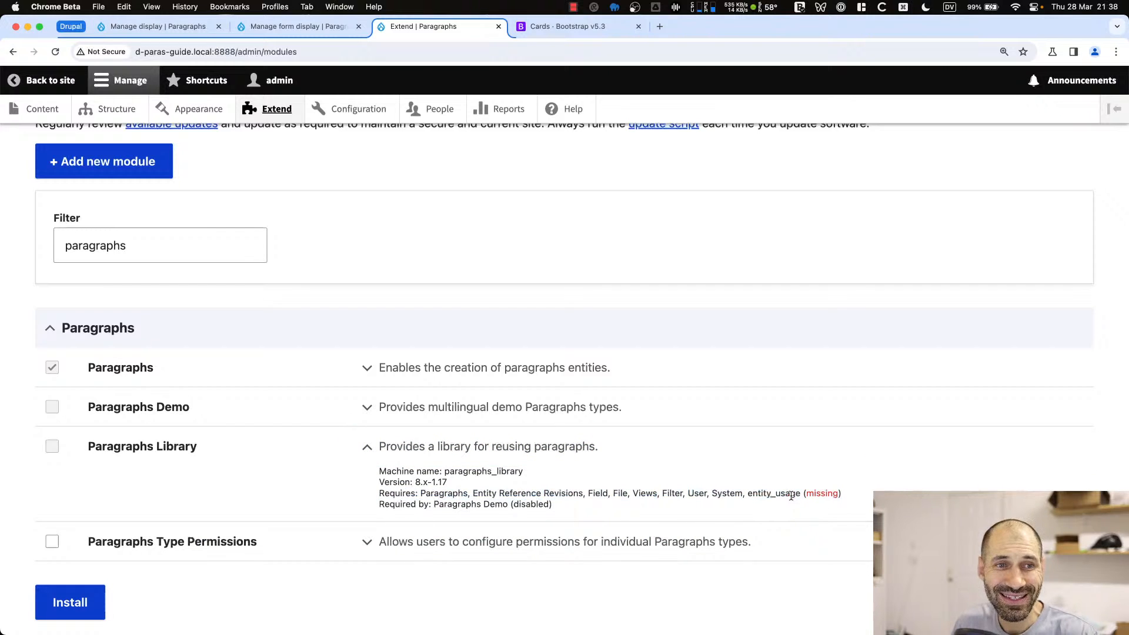
double_click(791, 496)
left_click(791, 496)
left_click_drag(847, 497, 766, 492)
left_click(767, 492)
Open drupal.org/project/entity_usage in a new tab and review the module's description and releases
key("super+t")
type("drupal.org/project/entity_usage")
key("Return")
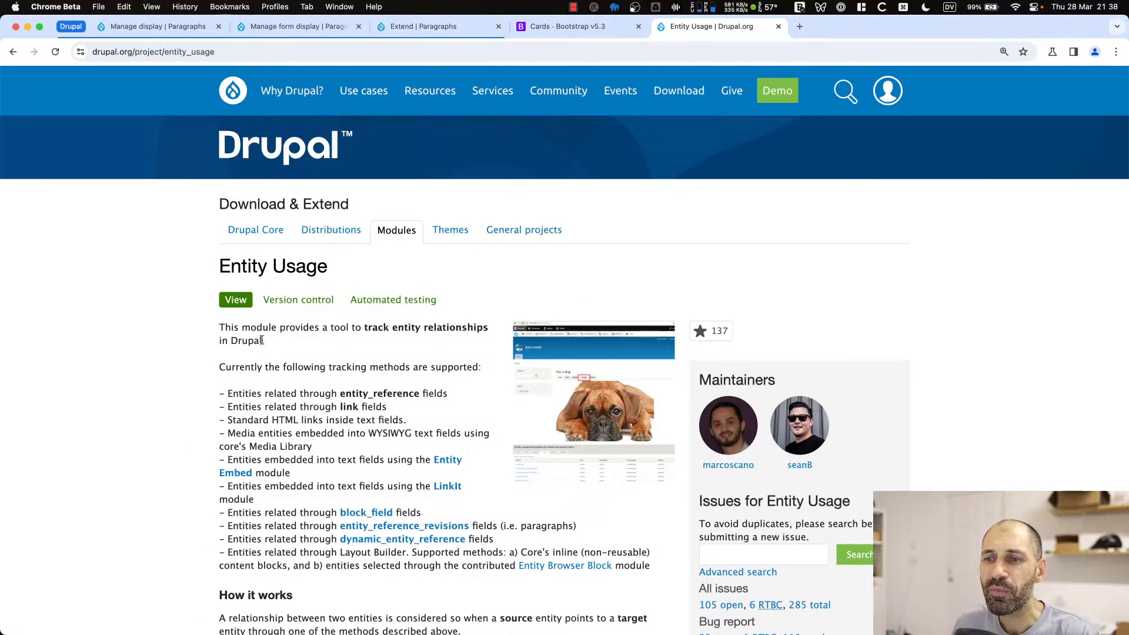
left_click_drag(220, 327, 278, 345)
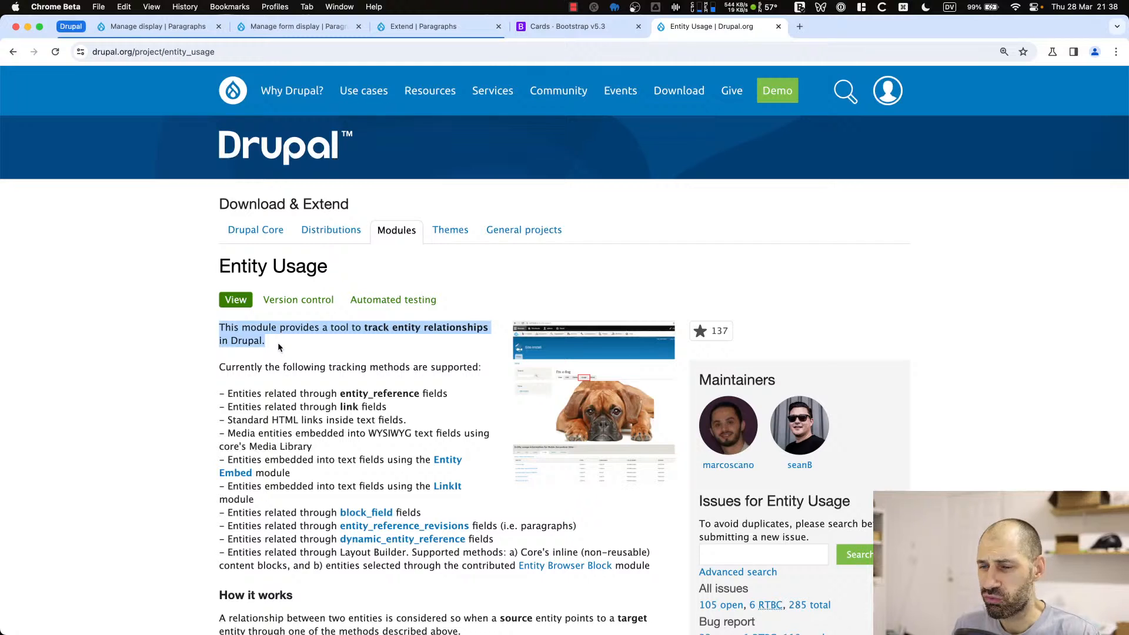
left_click(278, 344)
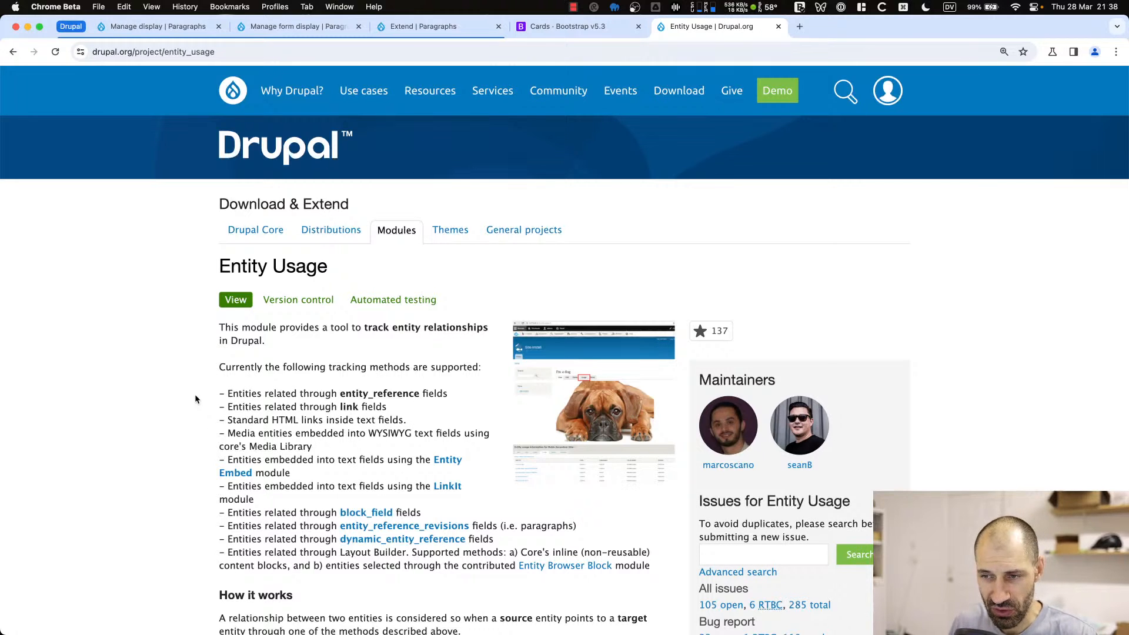
scroll(195, 399, "down", 5)
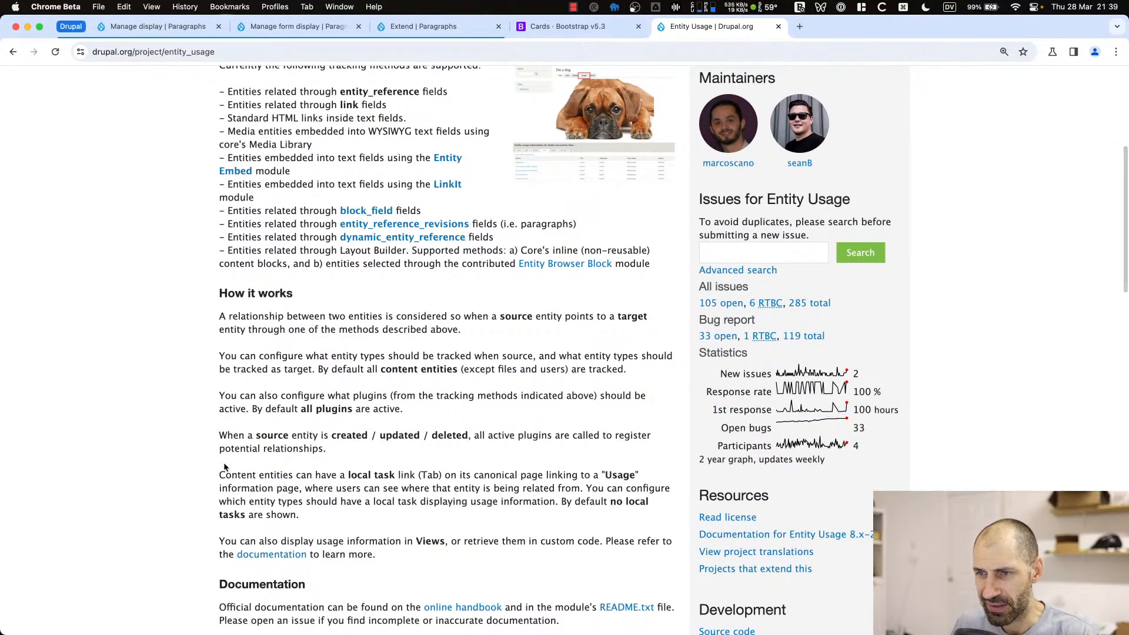
scroll(235, 353, "up", 2)
scroll(251, 228, "down", 5)
scroll(252, 228, "down", 14)
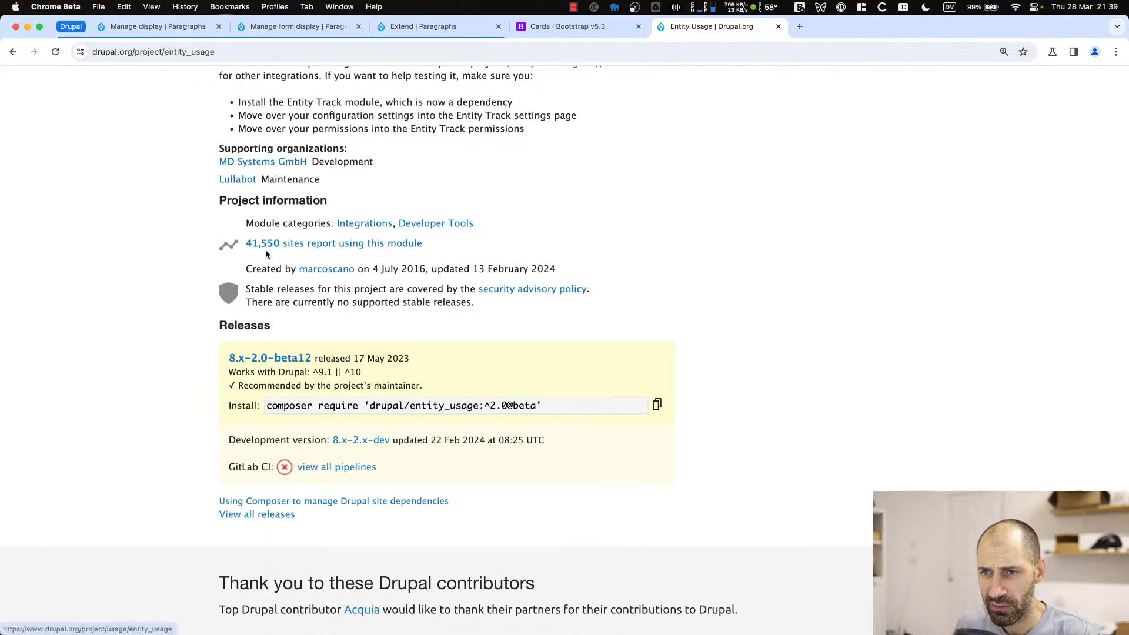
Copy the Composer command for the 8.x-2.0-beta12 release and run composer require 'drupal/entity_usage:^2.0@beta' in iTerm2
left_click(656, 405)
scroll(291, 321, "up", 9)
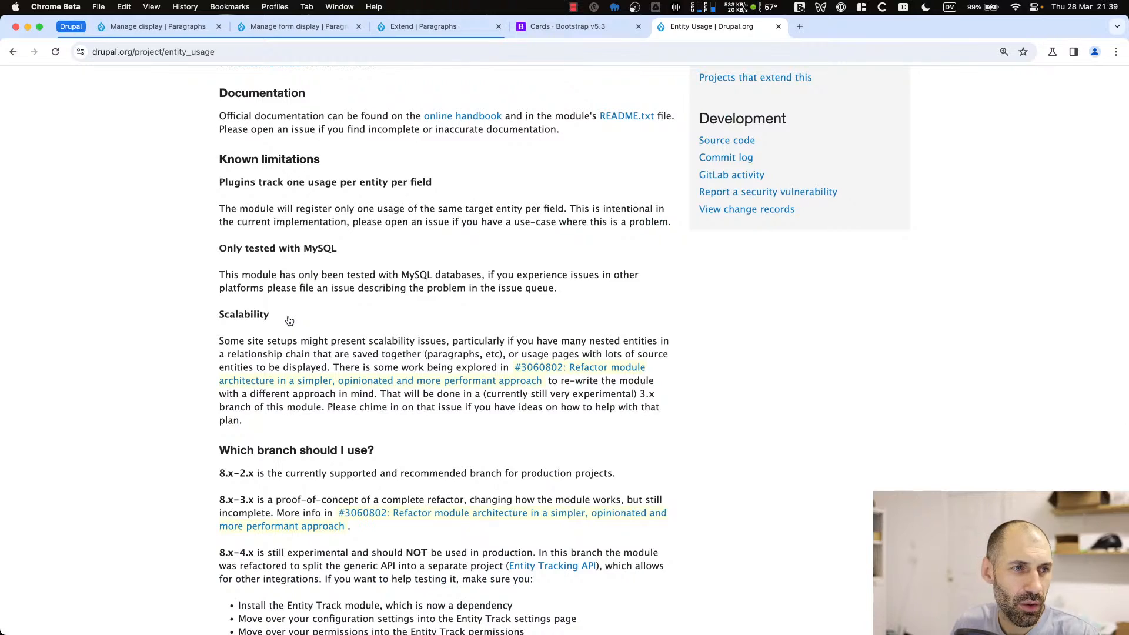
key("super+Tab")
key("super+v")
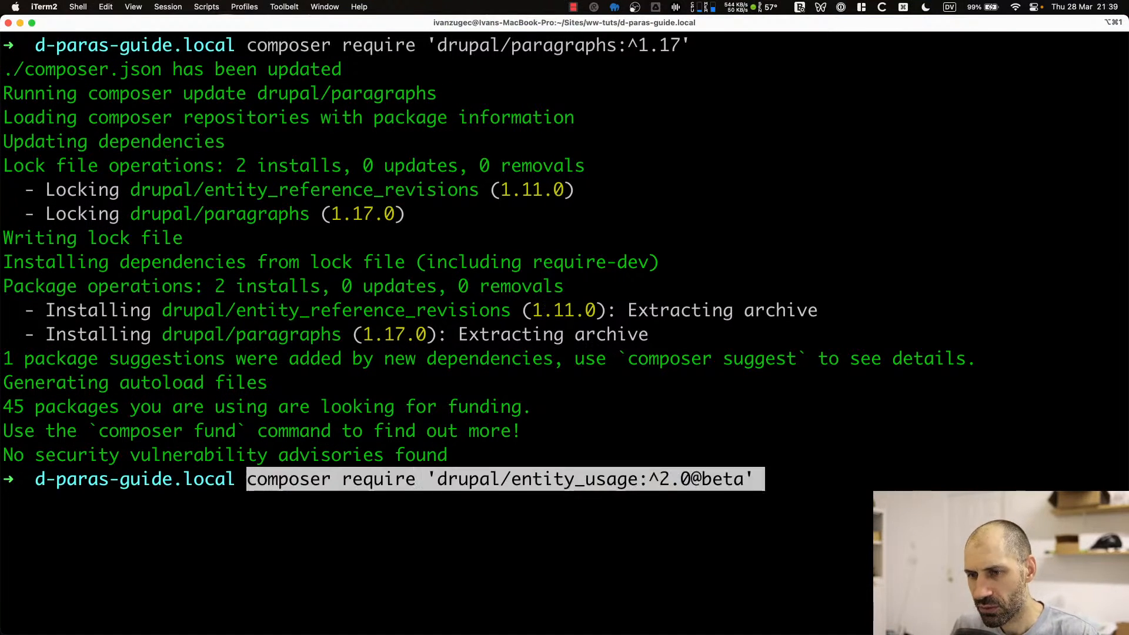
key("Return")
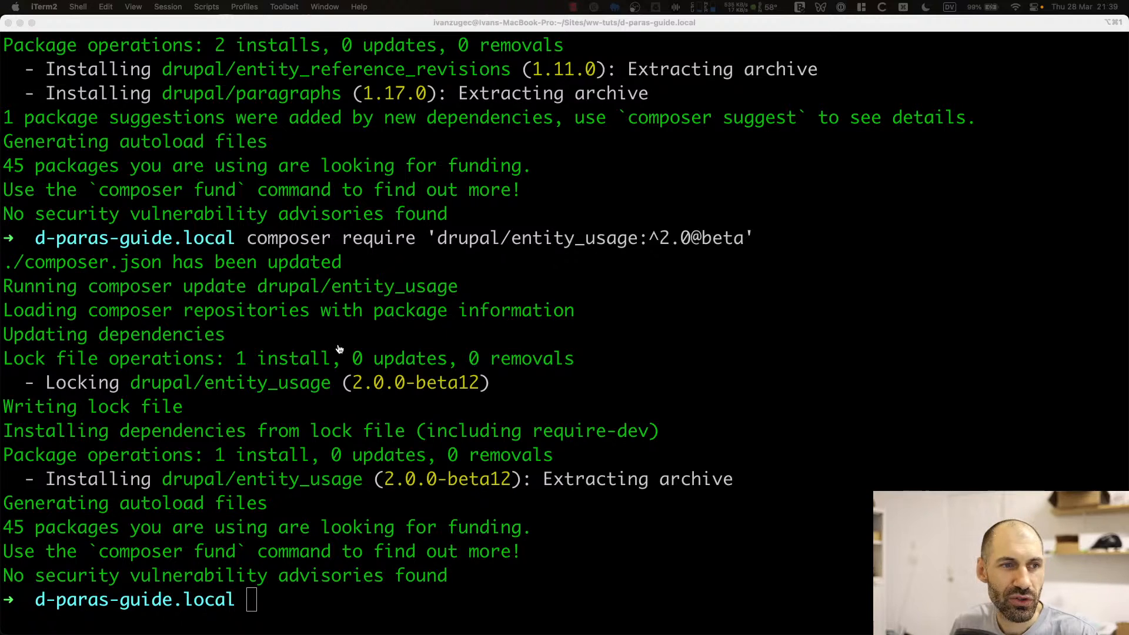
Return to Chrome, refresh the Extend page, and install Paragraphs Library together with its required Entity Usage module
key("super+Tab")
left_click(250, 27)
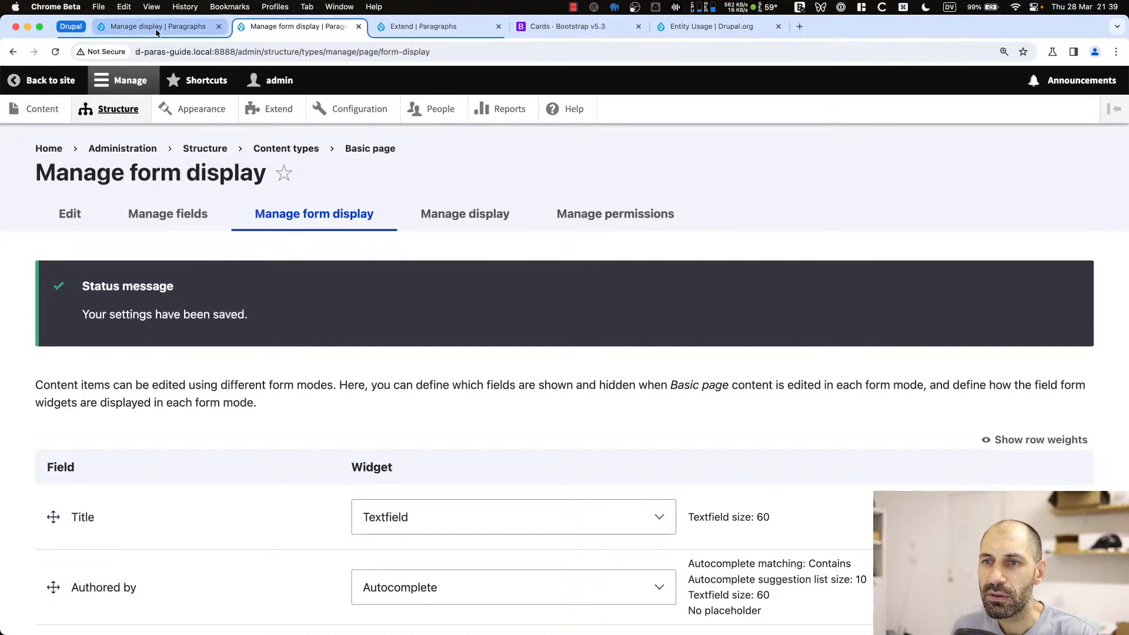
left_click(423, 27)
left_click(205, 247)
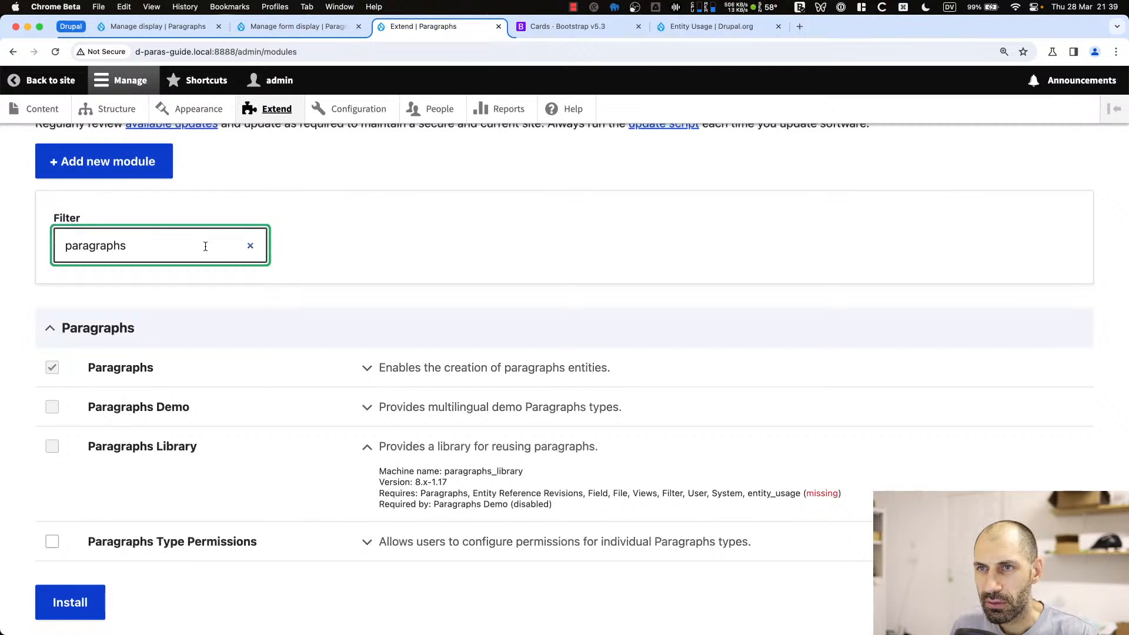
key("super+r")
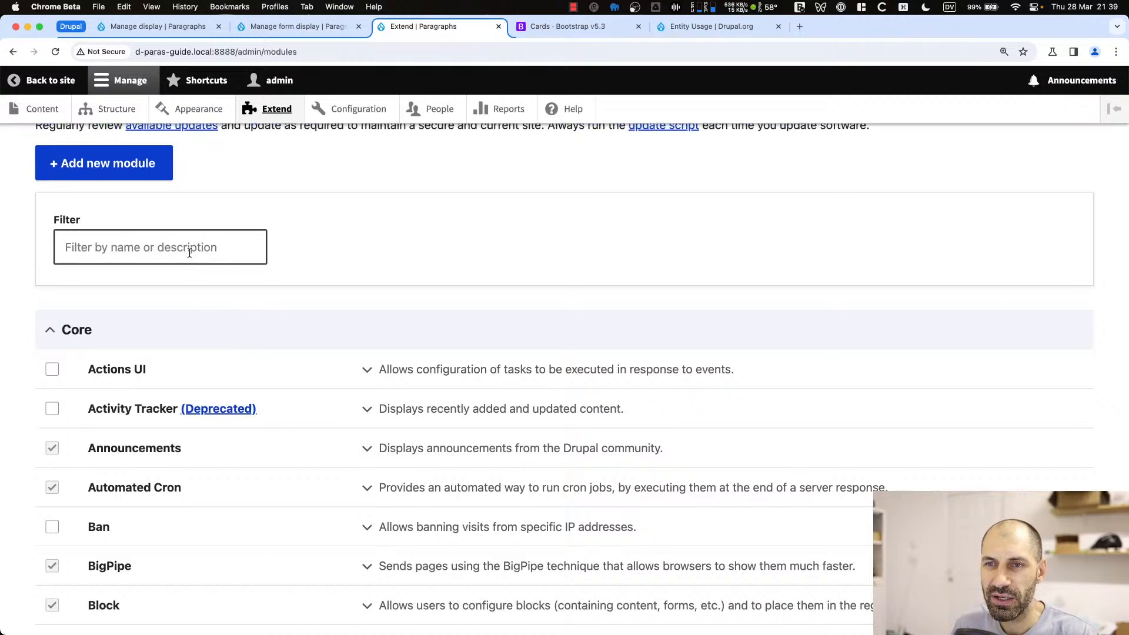
left_click(189, 254)
type("paragraphs")
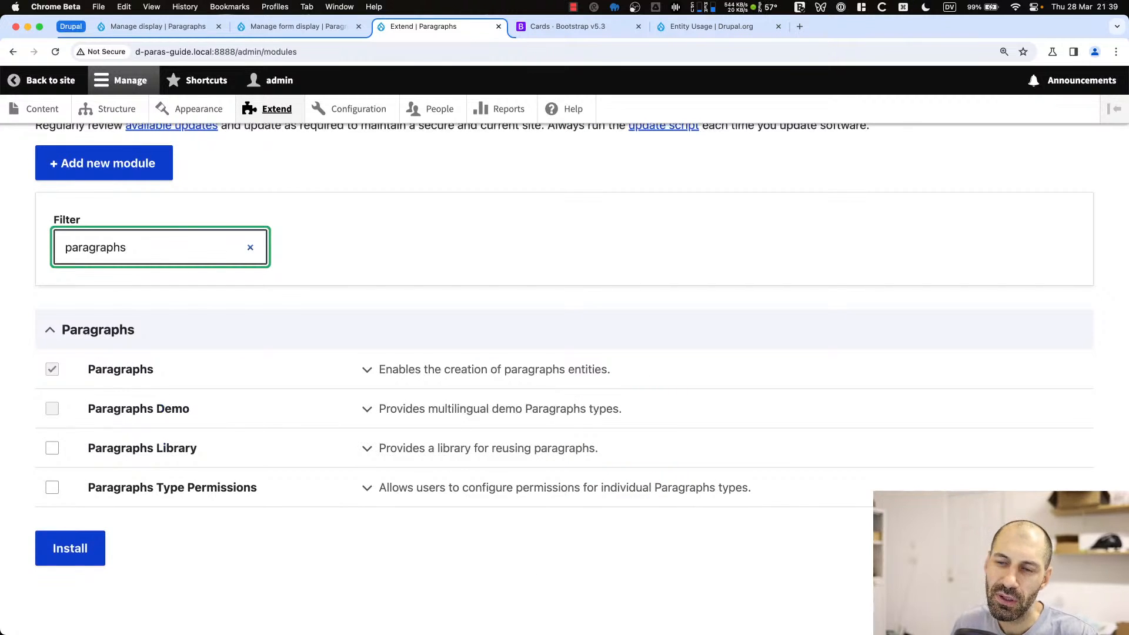
left_click(154, 449)
left_click(100, 549)
left_click(102, 302)
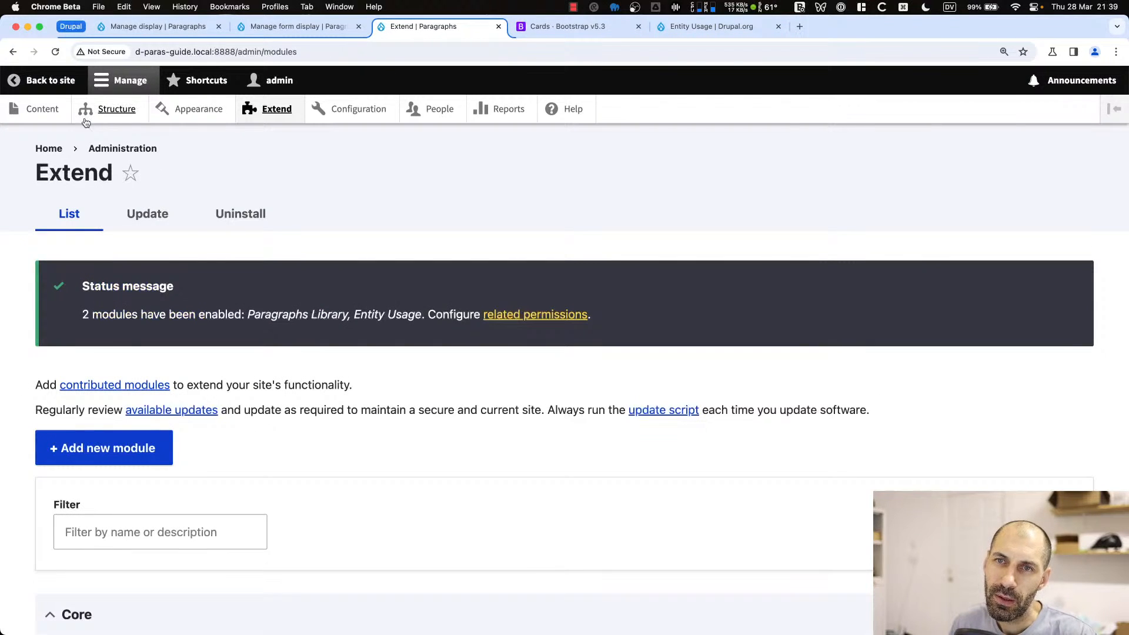
Start a new item in the content area's Paragraphs library and label it "Reusable card list"
left_click(52, 114)
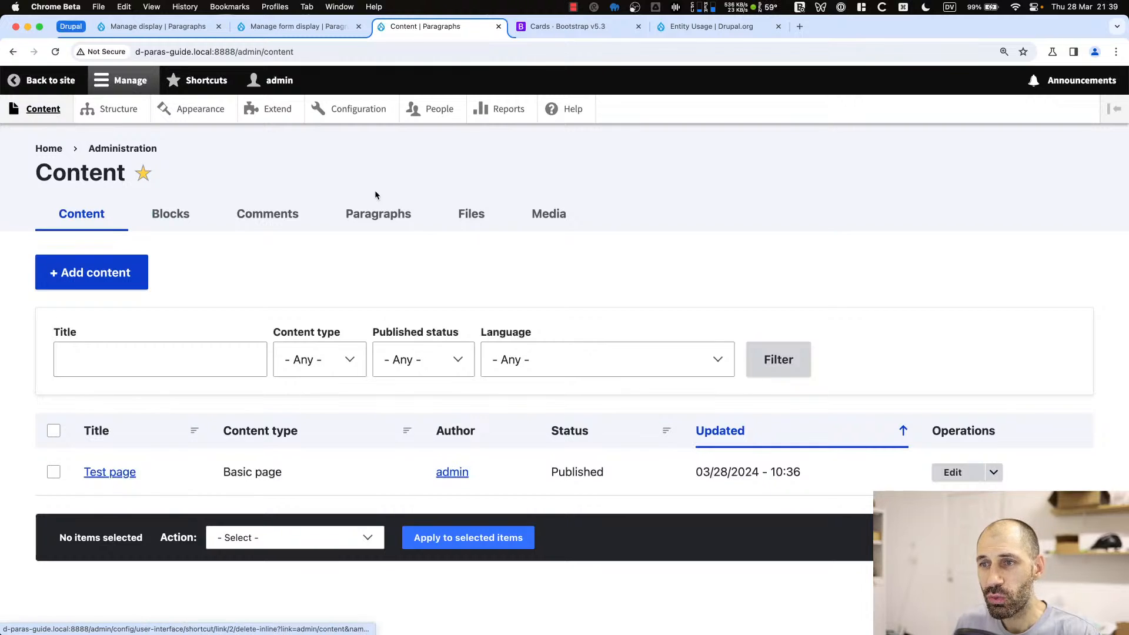
left_click(371, 224)
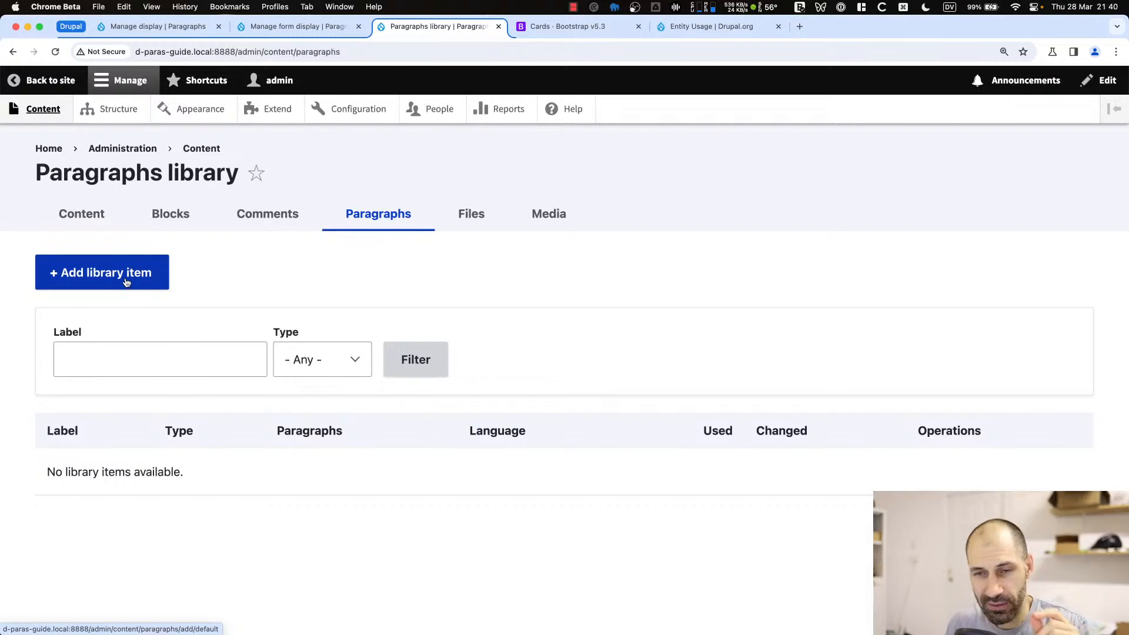
left_click(126, 282)
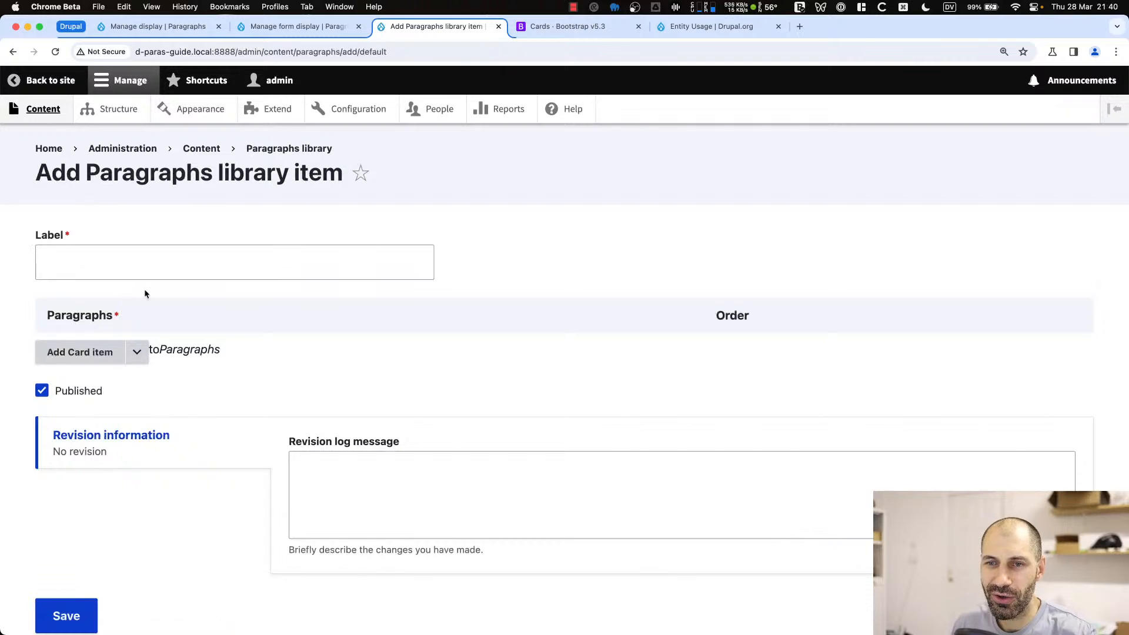
left_click(84, 257)
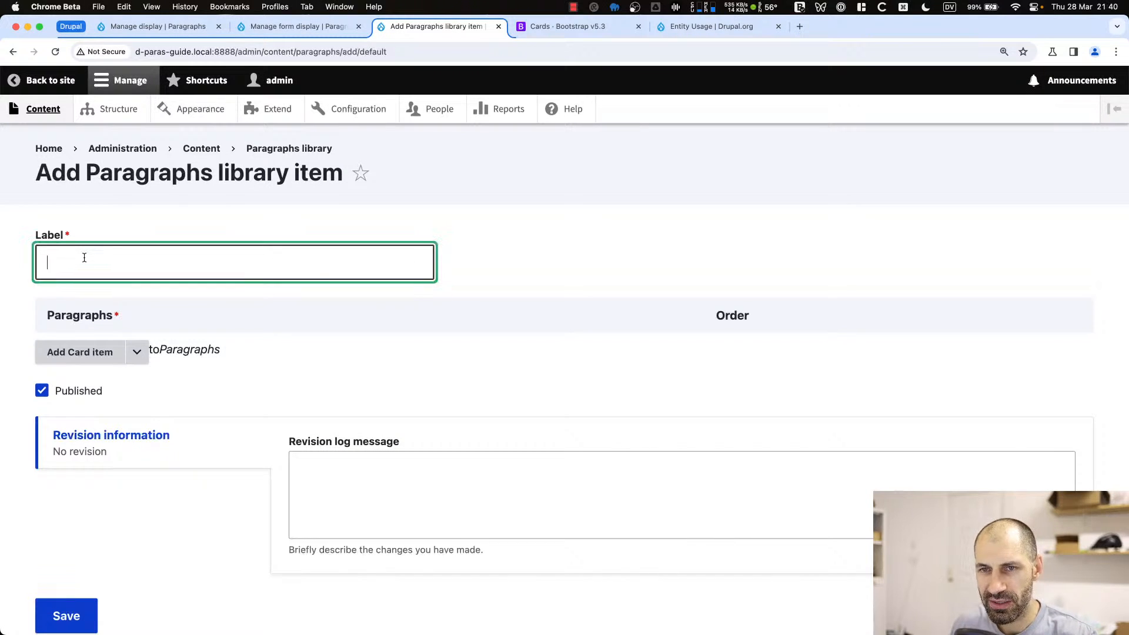
type("Reusable card list")
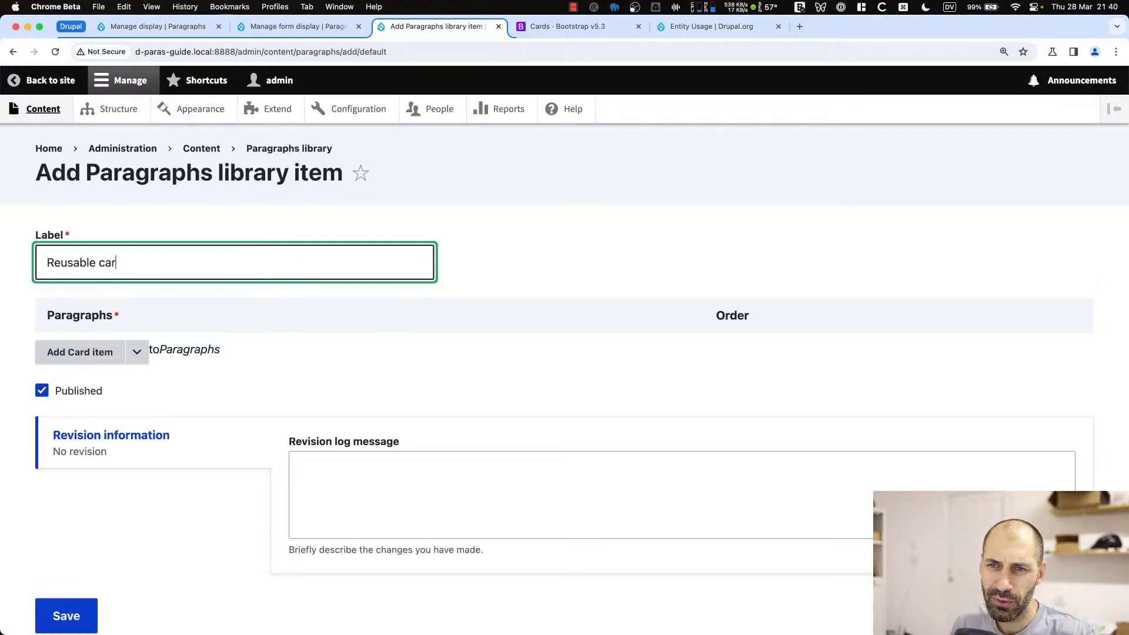
Add a Card list paragraph to the library item and title it "Reusable card list"
left_click(138, 352)
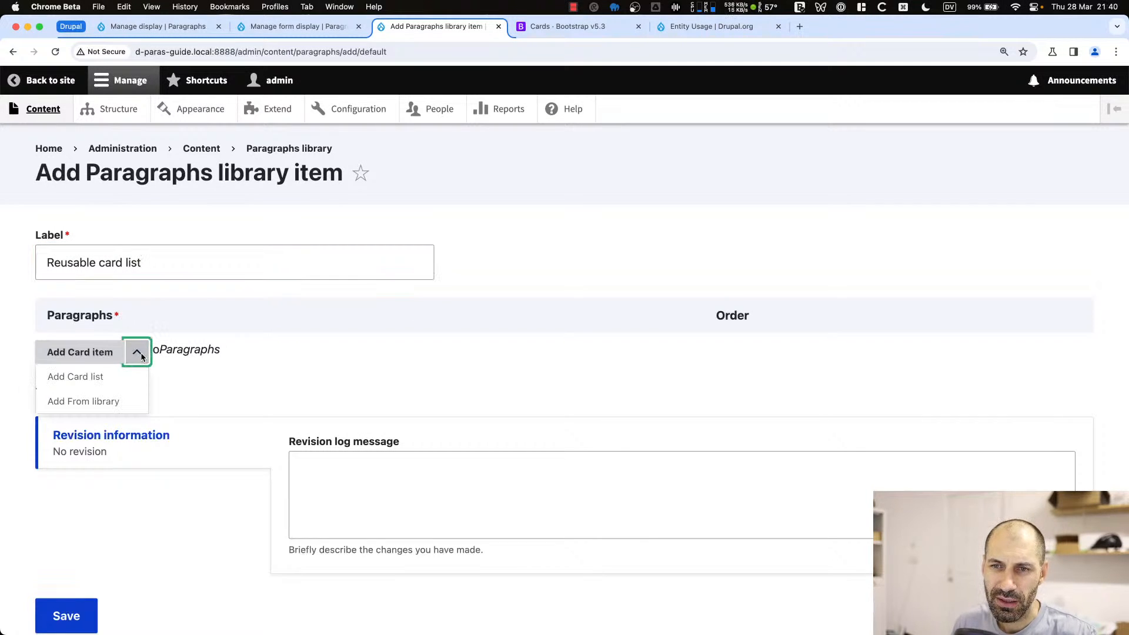
left_click(88, 379)
left_click(169, 400)
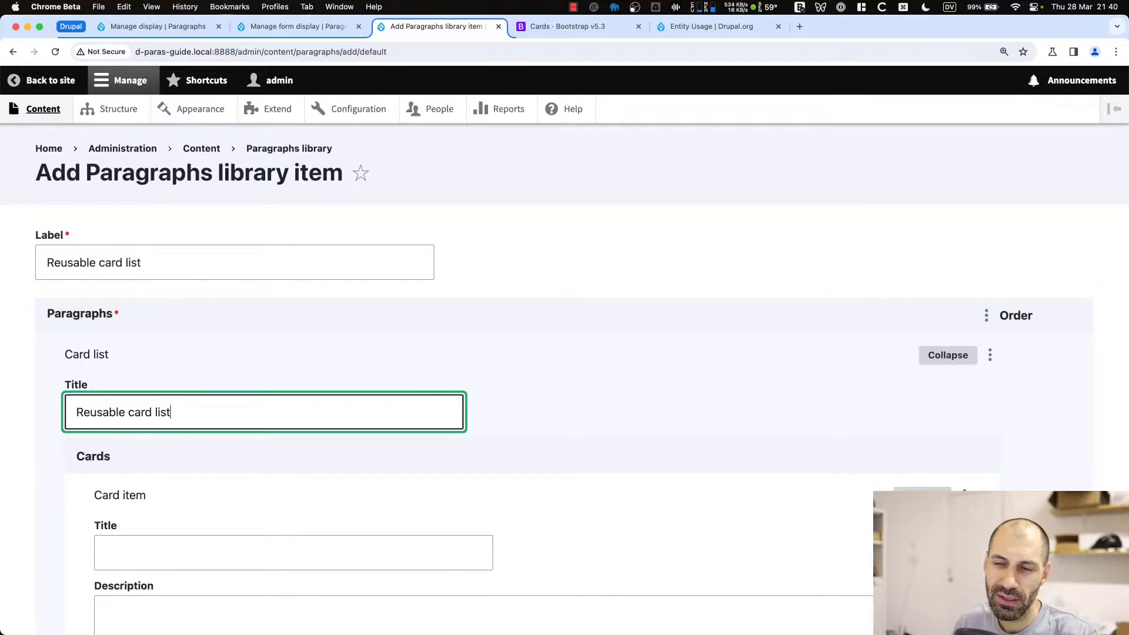
Title the first card item "Reusable card" and enter "Reusable card..." as its description
scroll(154, 457, "down", 3)
left_click(153, 464)
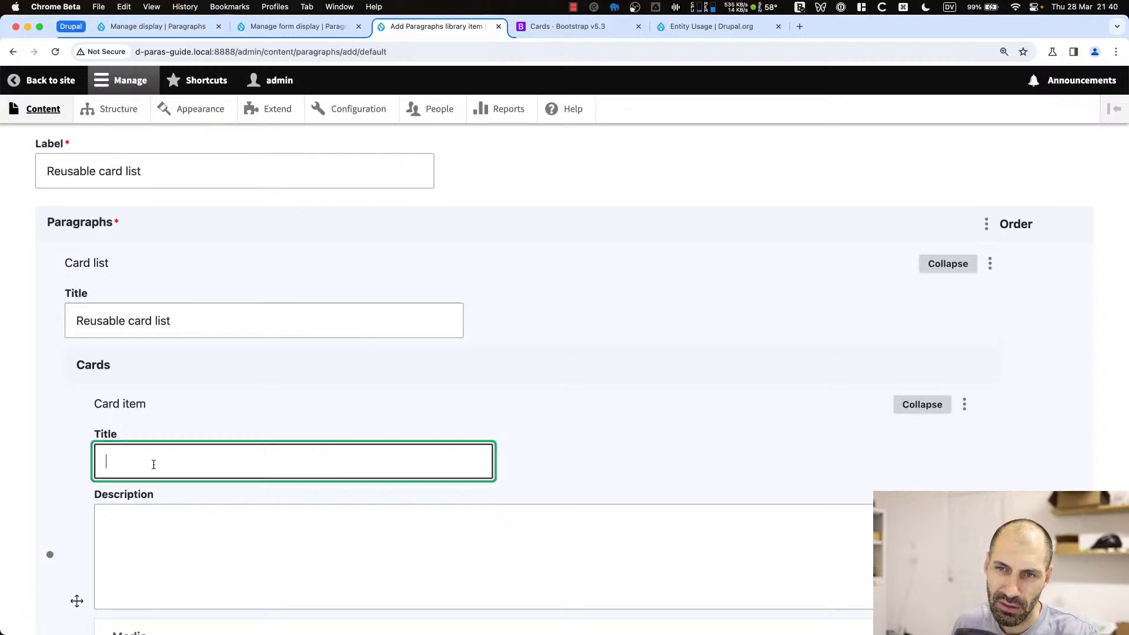
left_click_drag(152, 320, 61, 321)
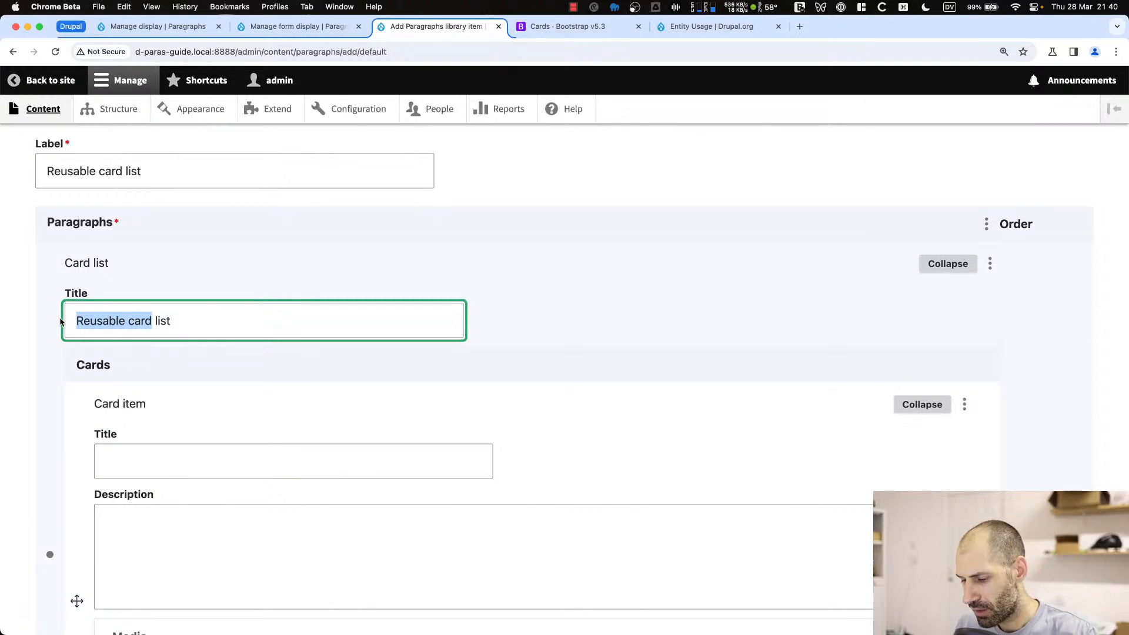
key("super+c")
left_click(210, 474)
key("super+v")
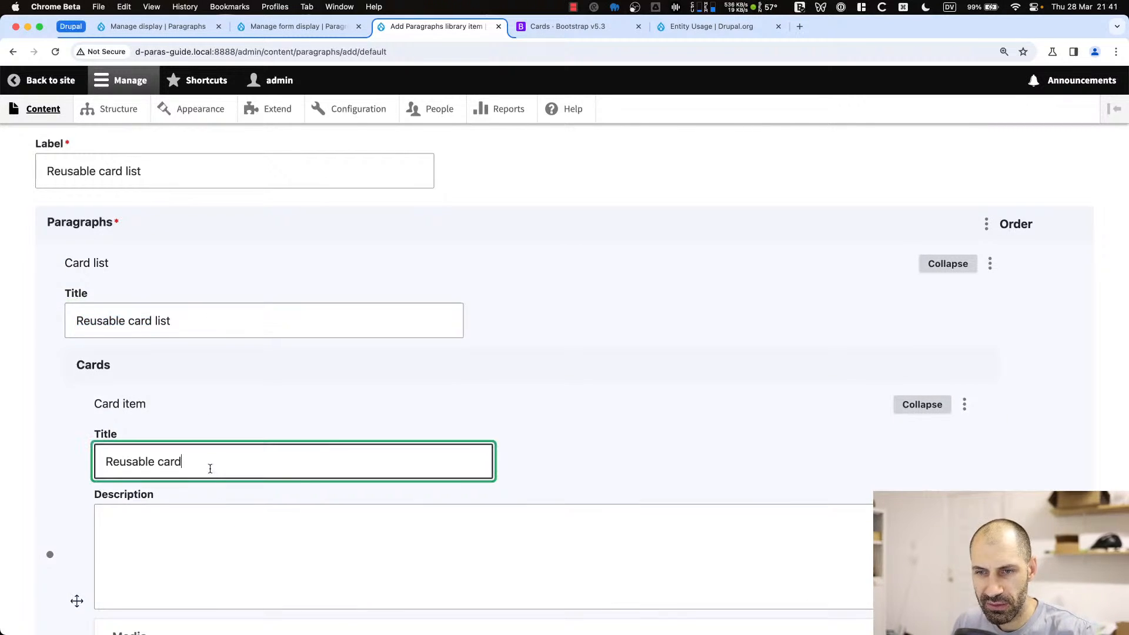
scroll(205, 399, "down", 5)
left_click(162, 268)
key("super+v")
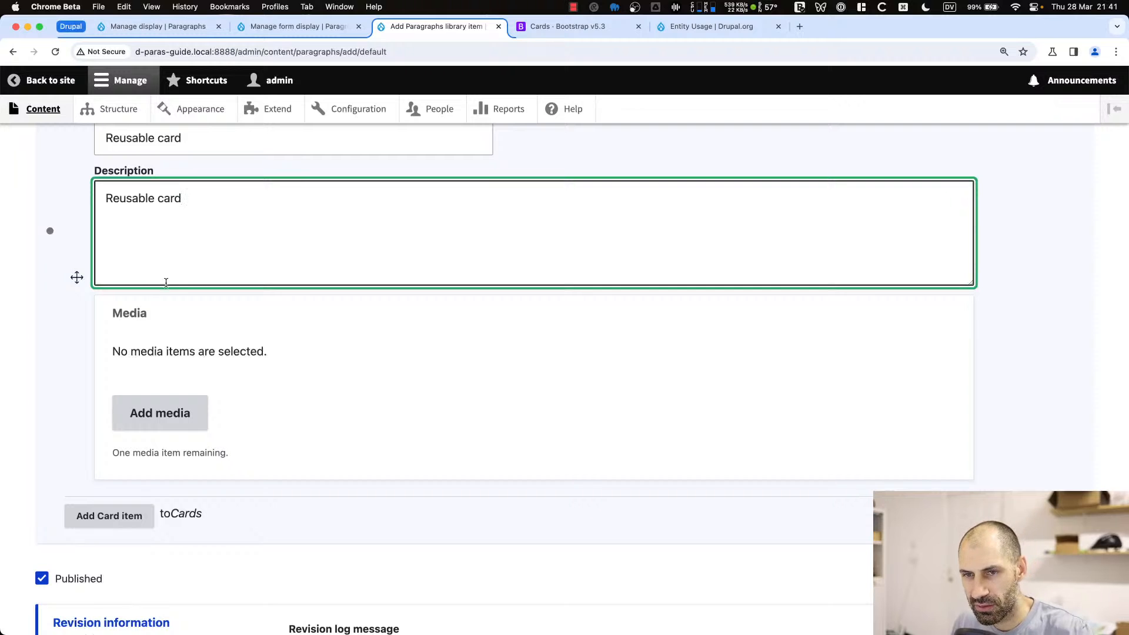
type("...")
Attach test-image-1.png from the media library to the first card item
left_click(160, 412)
scroll(252, 405, "down", 4)
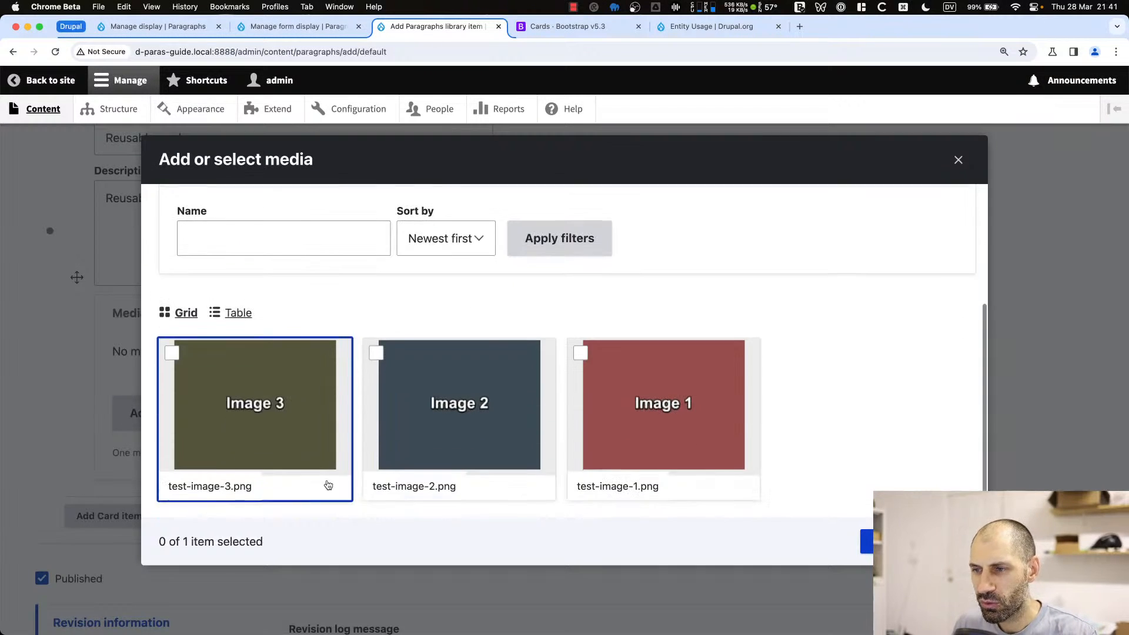
left_click(646, 364)
left_click(867, 541)
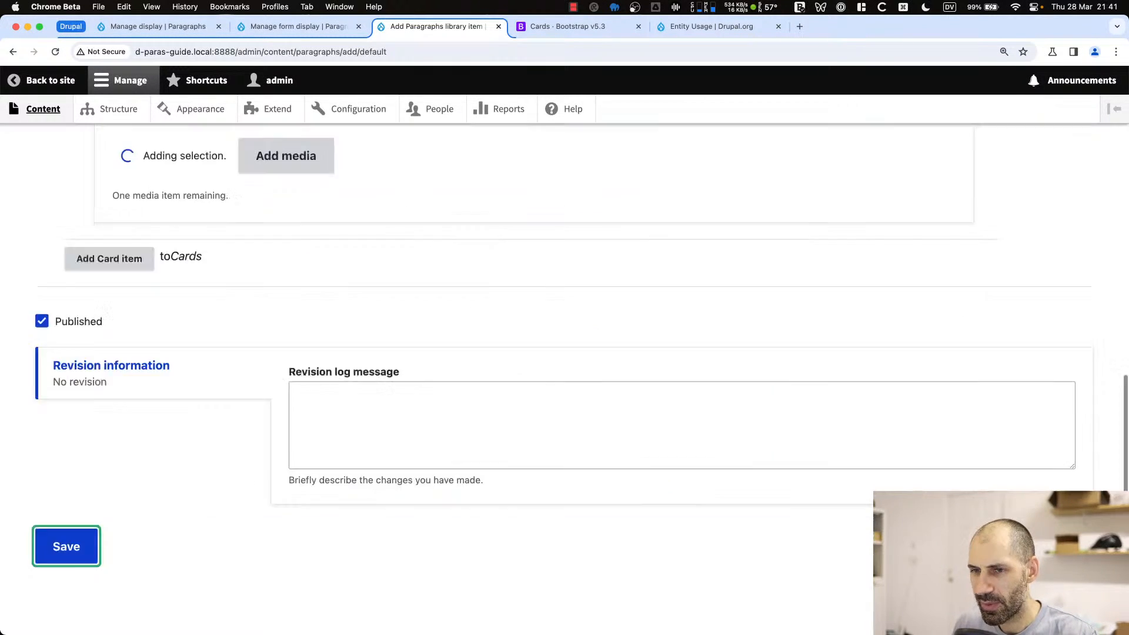
Add a second card item to the card list and title it "Reusable card 2"
left_click(141, 339)
left_click(179, 405)
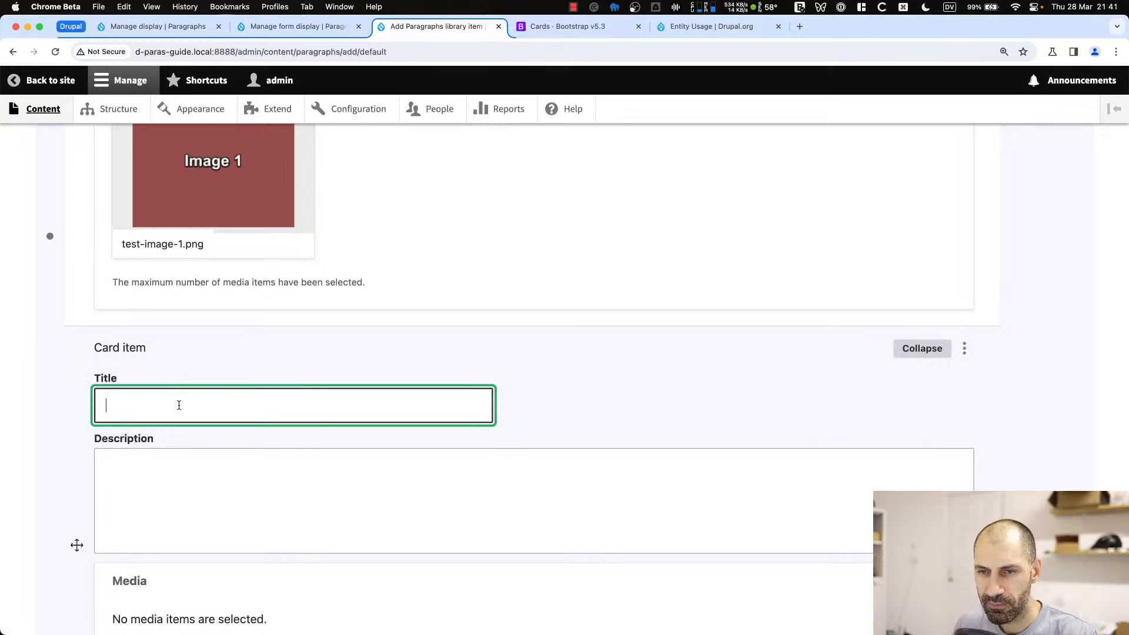
type("Reusable card 2")
Change the first card item's title to "Reusable card 1"
scroll(199, 369, "up", 10)
left_click(202, 556)
type("1")
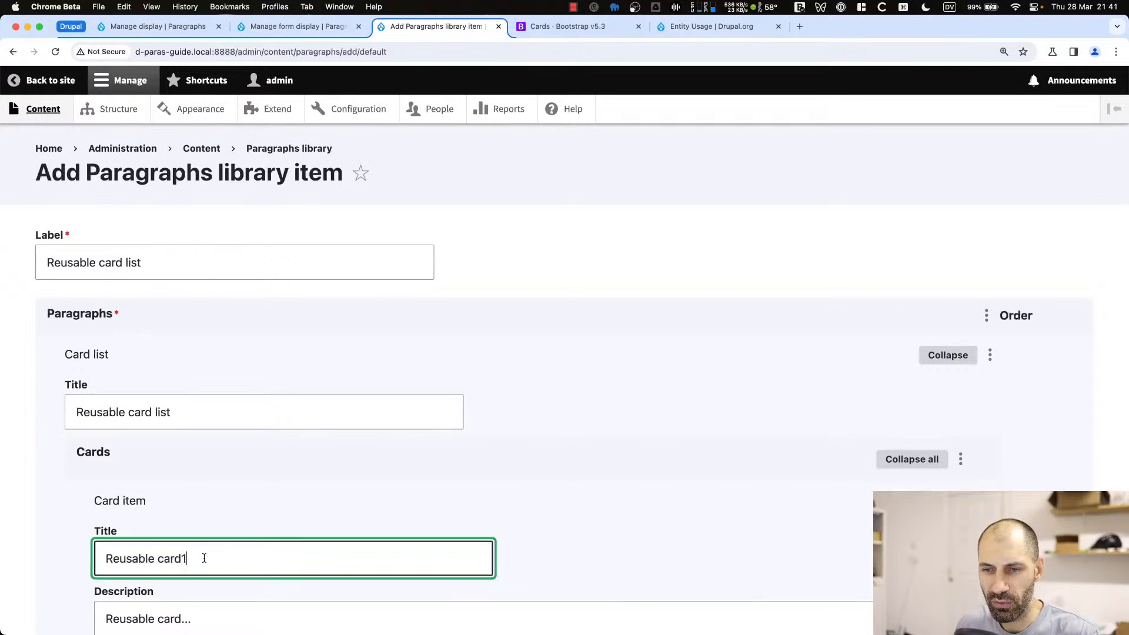
scroll(194, 547, "down", 3)
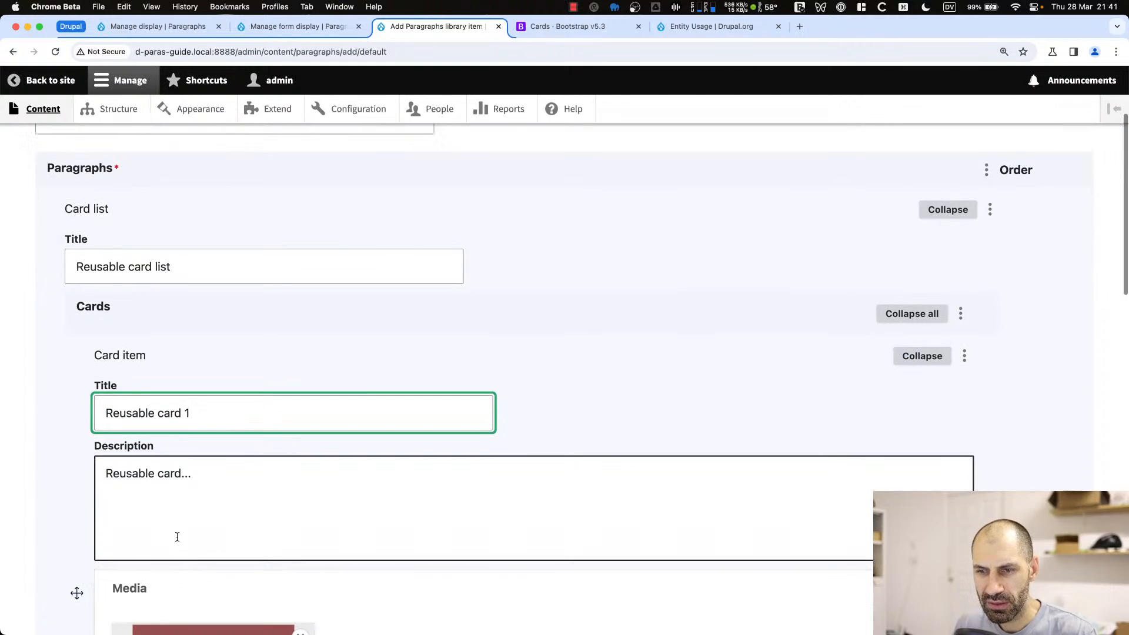
left_click(181, 475)
Enter "Reusable card" as the second card item's description and attach test-image-2.png to it
scroll(188, 474, "down", 10)
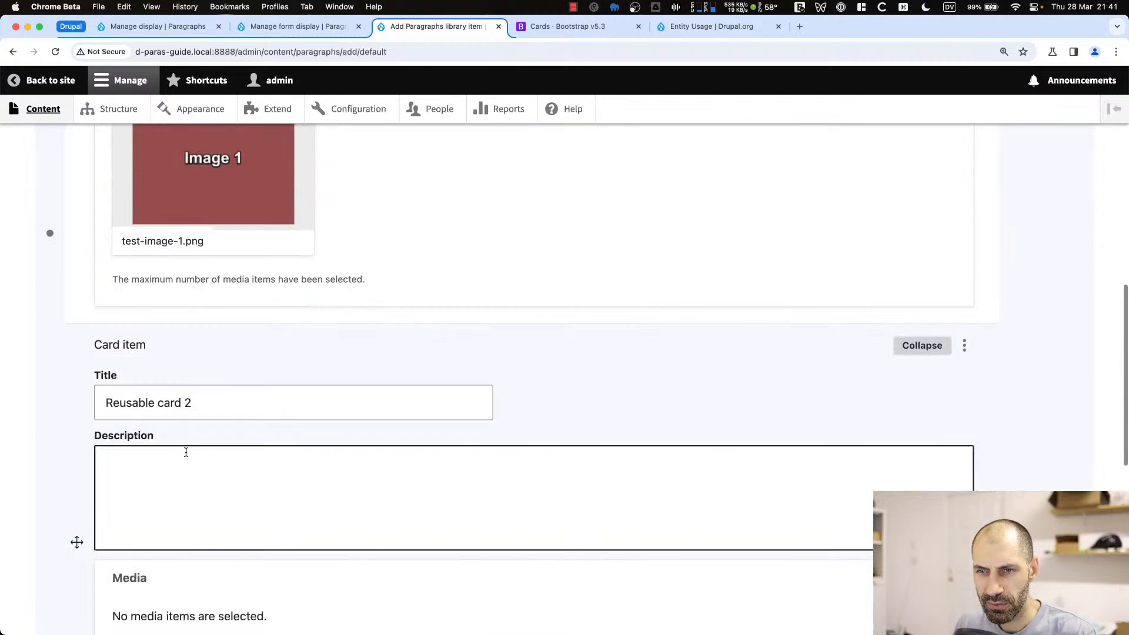
left_click(186, 472)
key("super+v")
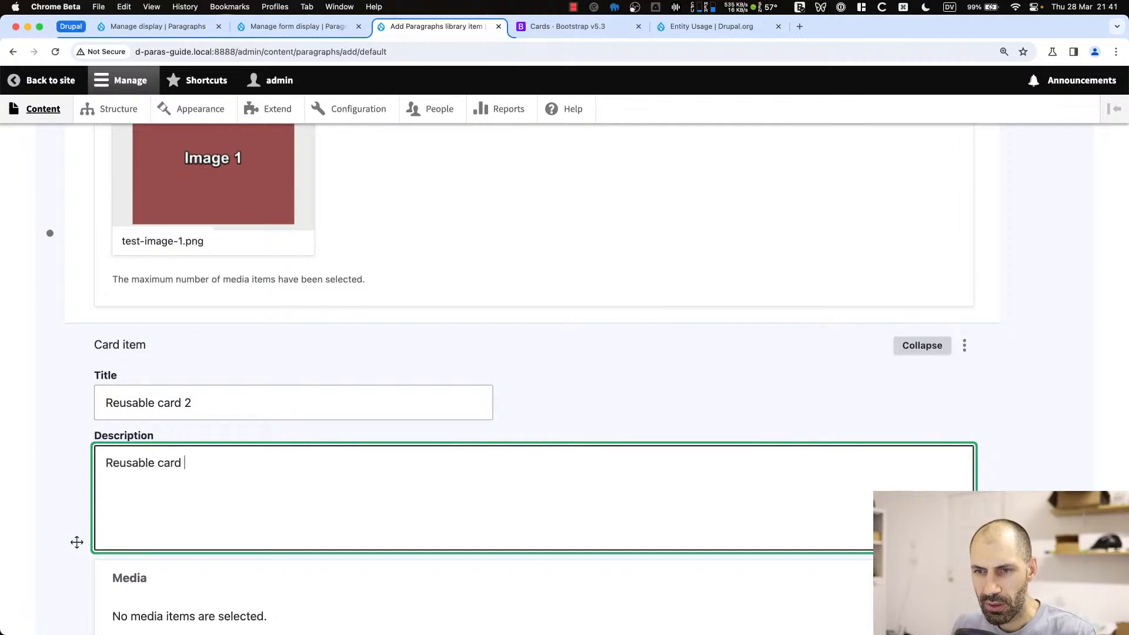
scroll(177, 473, "down", 4)
left_click(177, 473)
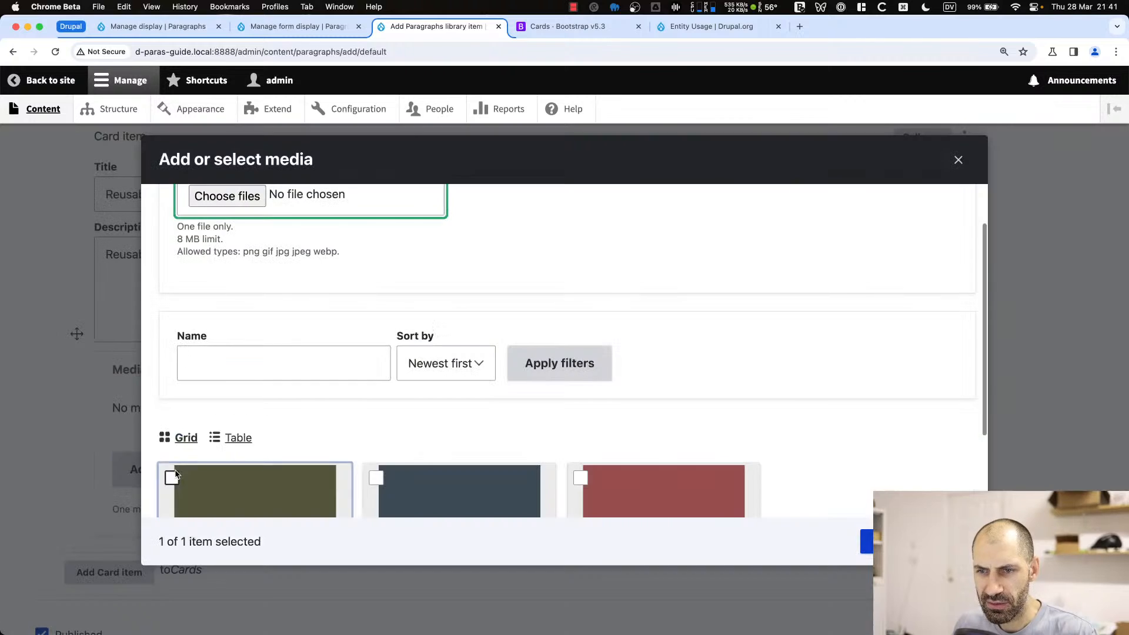
scroll(469, 451, "down", 3)
left_click(864, 540)
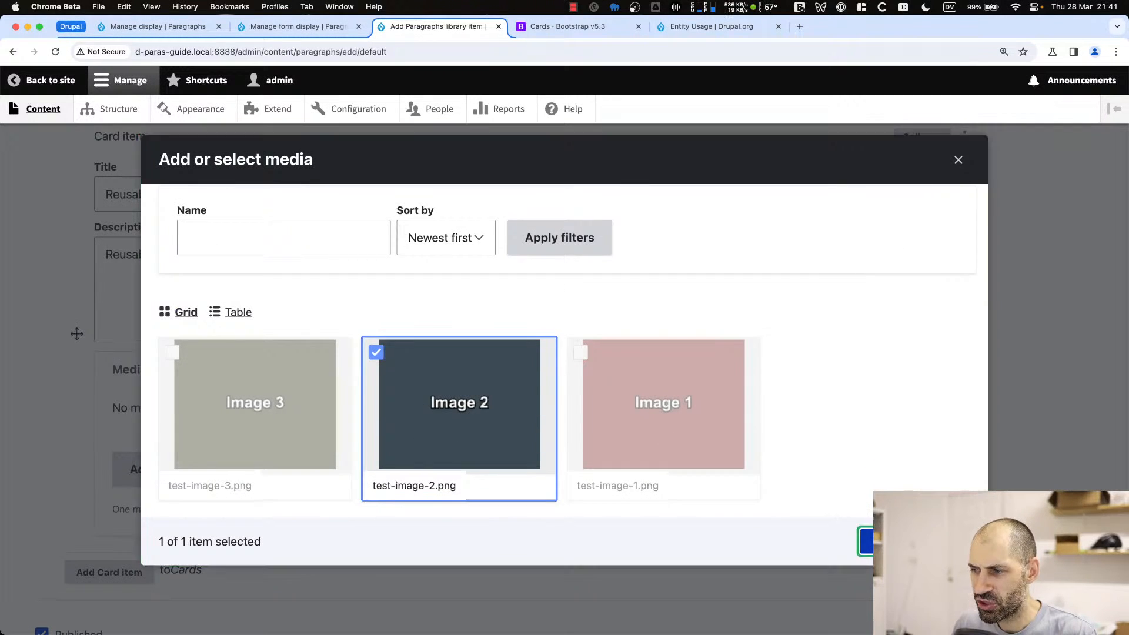
Save the library item and reload the Paragraphs library listing
scroll(194, 457, "down", 5)
left_click(92, 551)
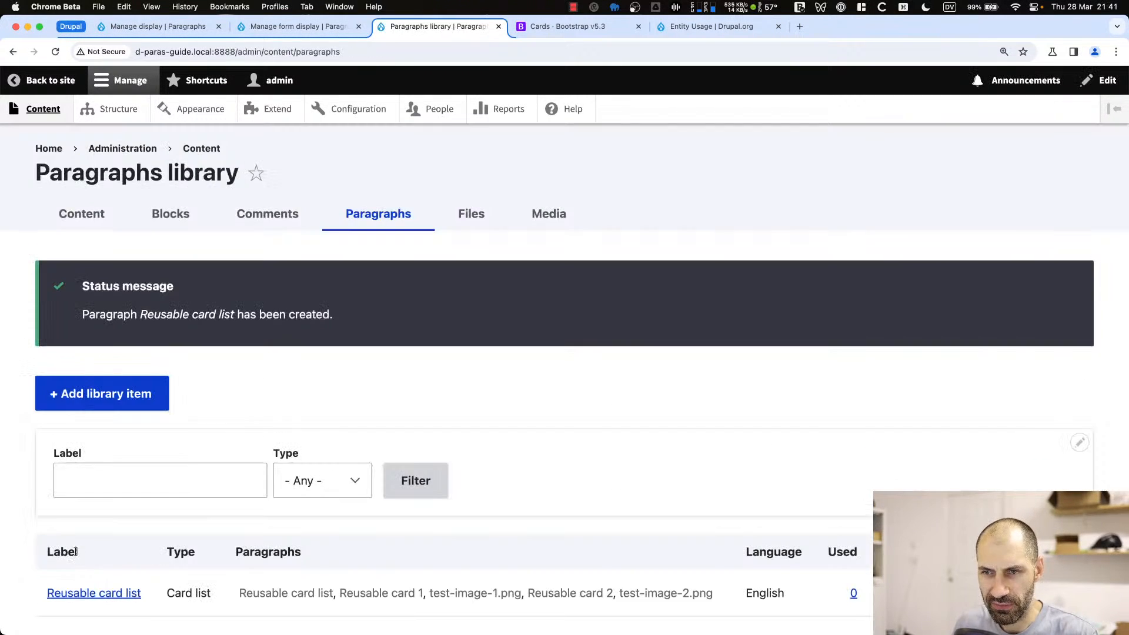
left_click(393, 224)
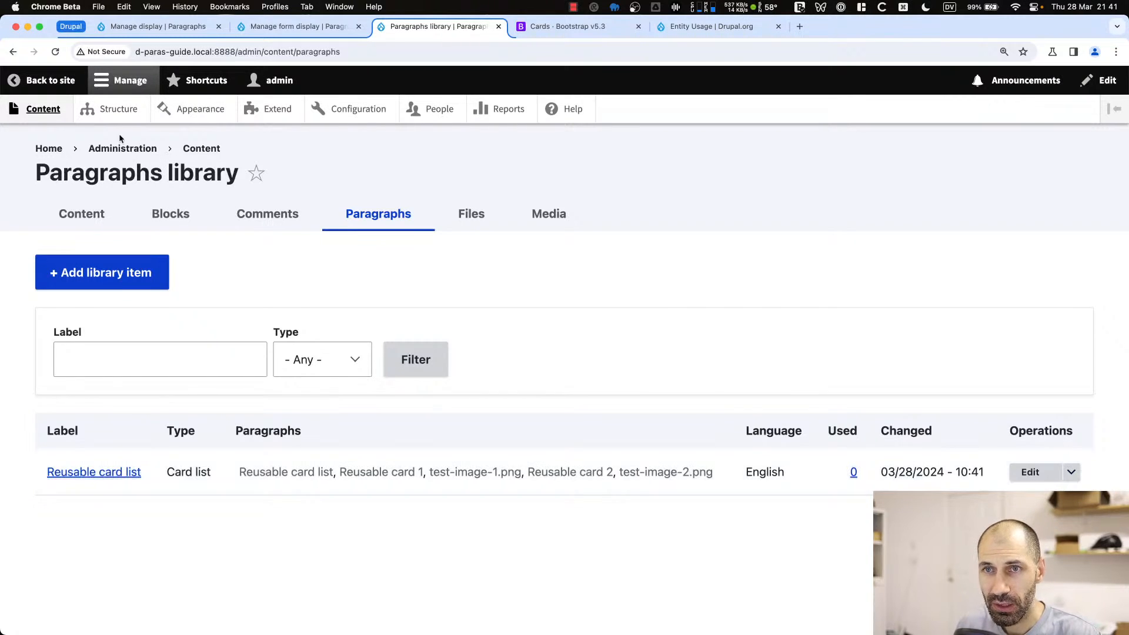
Close the two leftover display-management pages and examine the From library entry among the site's paragraph types
left_click(115, 111)
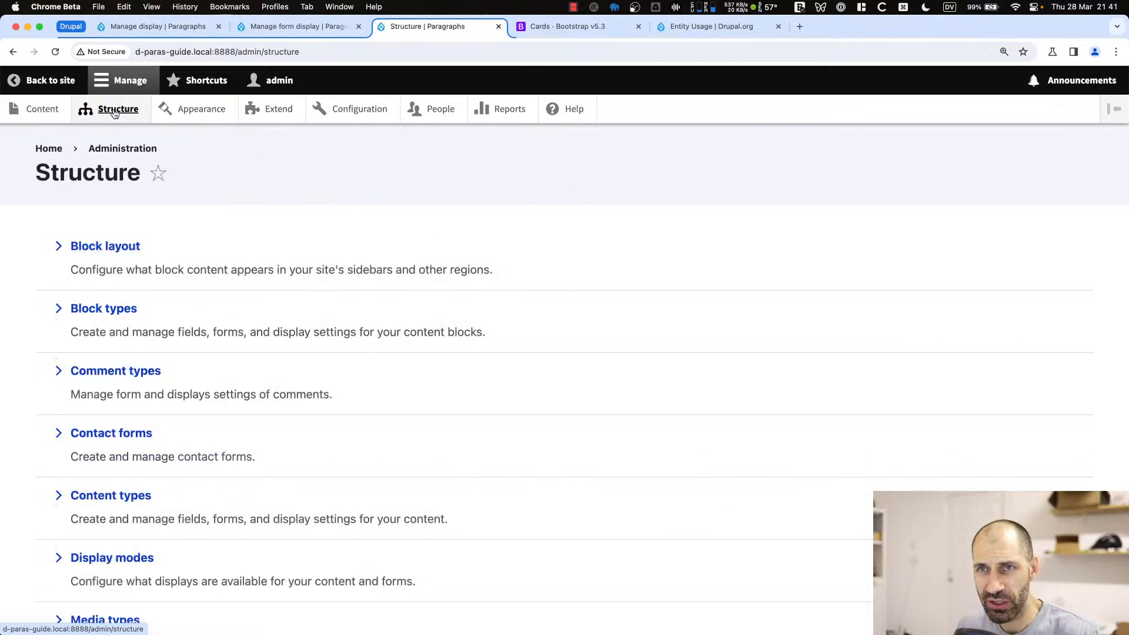
left_click(219, 27)
left_click(219, 27)
scroll(155, 453, "down", 3)
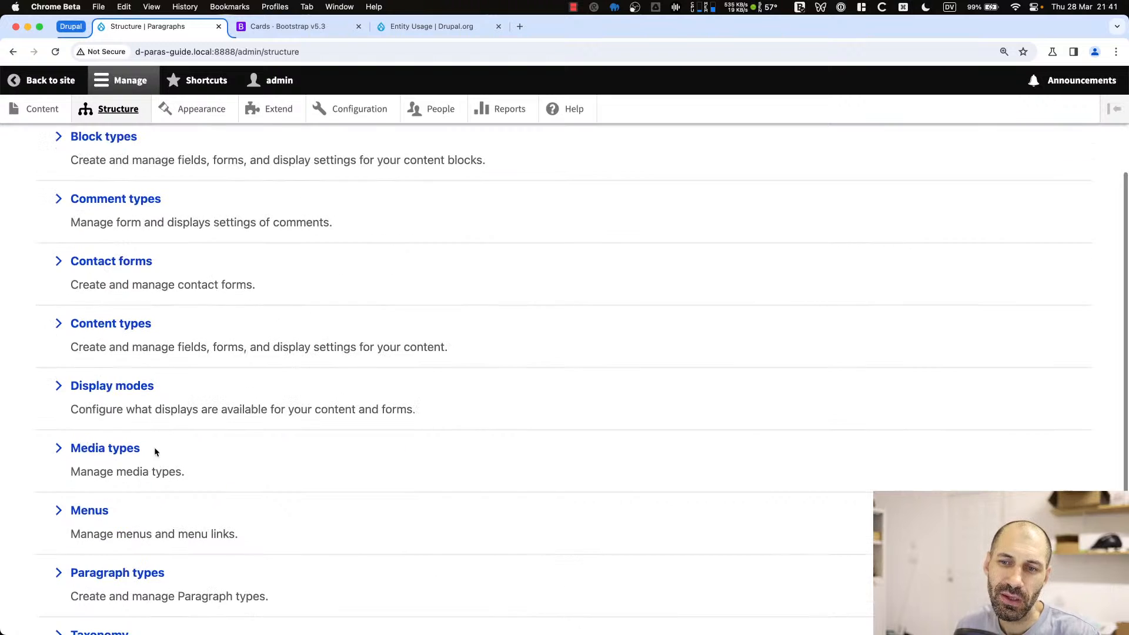
left_click(119, 556)
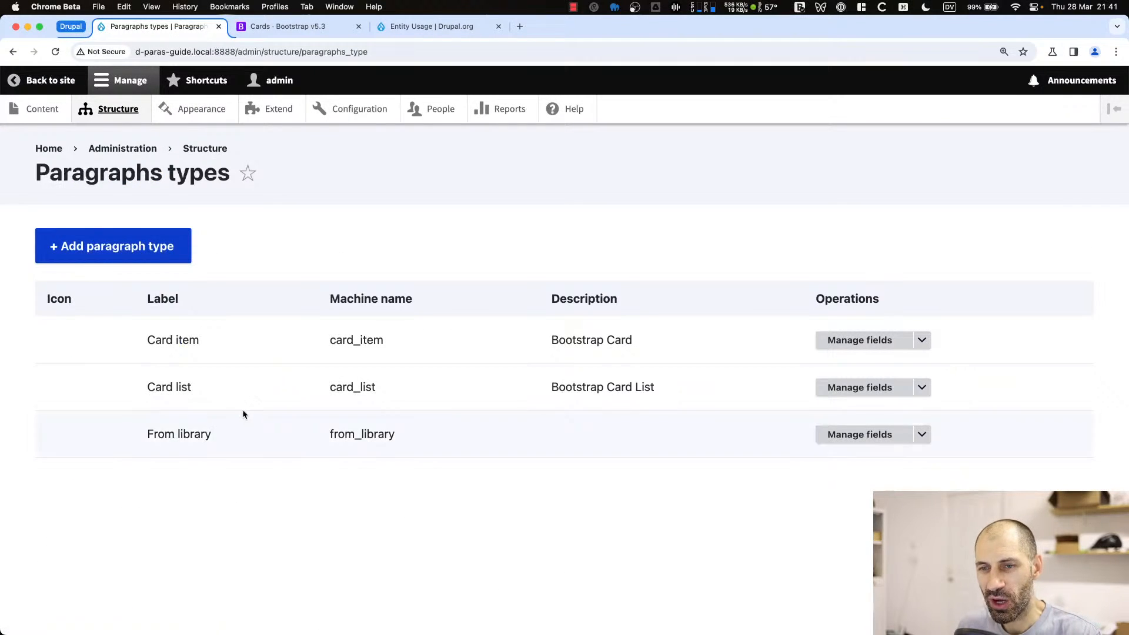
left_click_drag(147, 435, 558, 429)
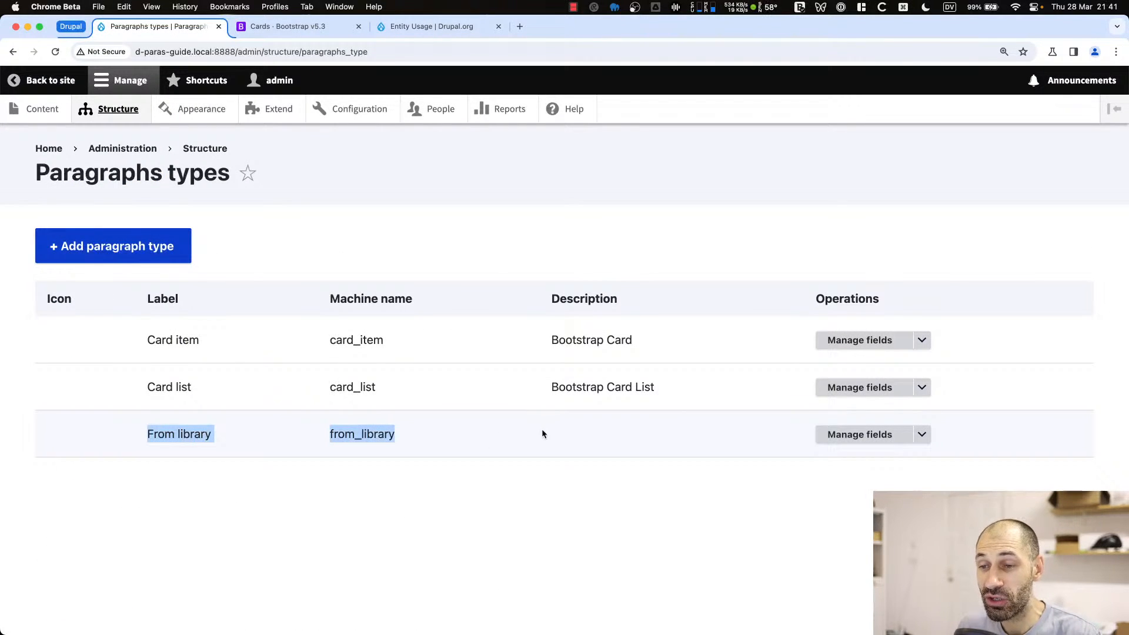
left_click(317, 439)
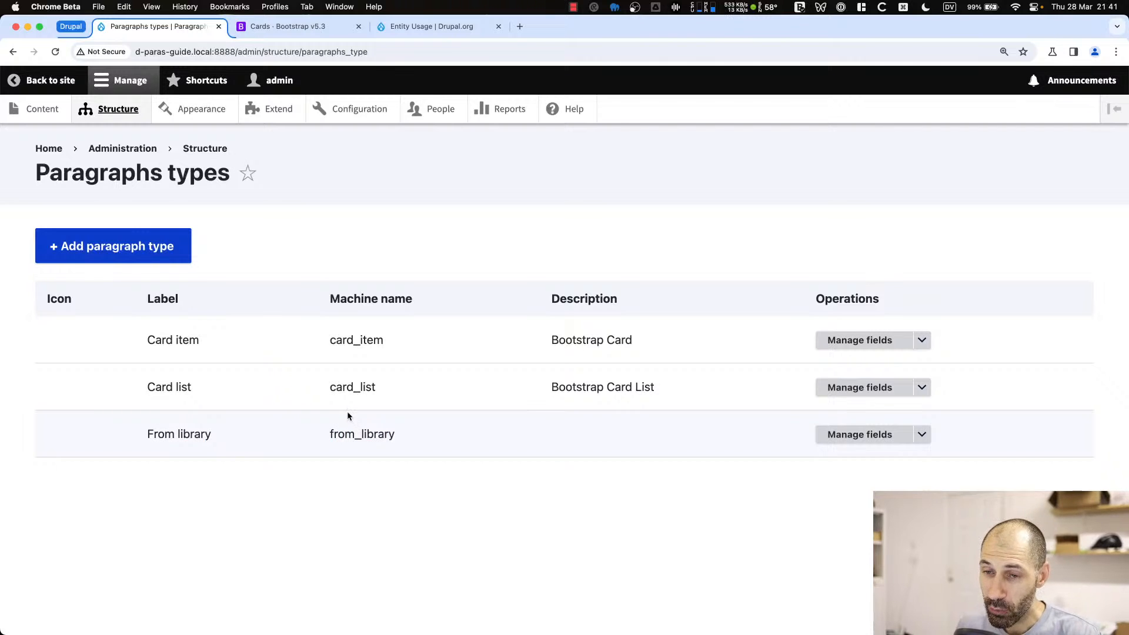
Open the Paragraphs field settings of the Basic page content type and examine which paragraph types are allowed
key("super+bracketleft")
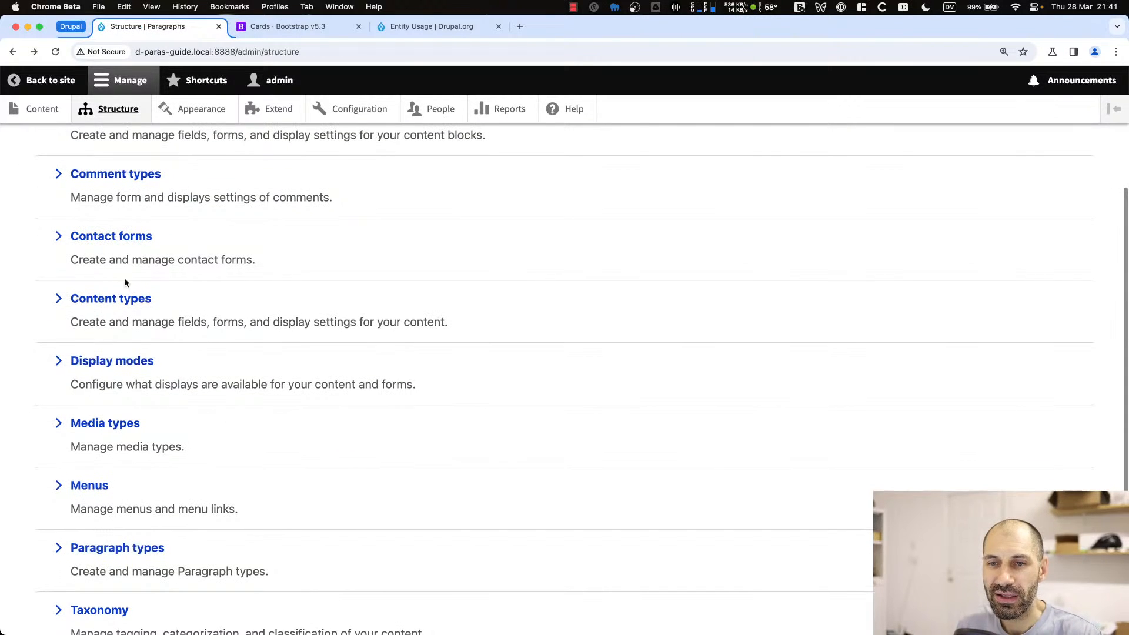
left_click(117, 300)
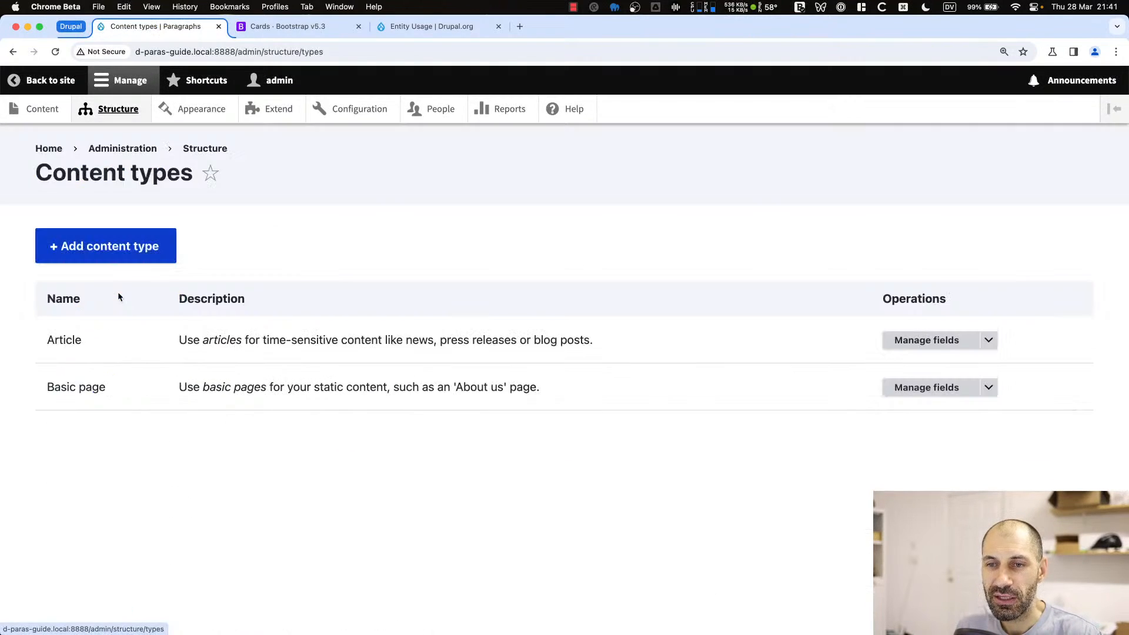
left_click(989, 390)
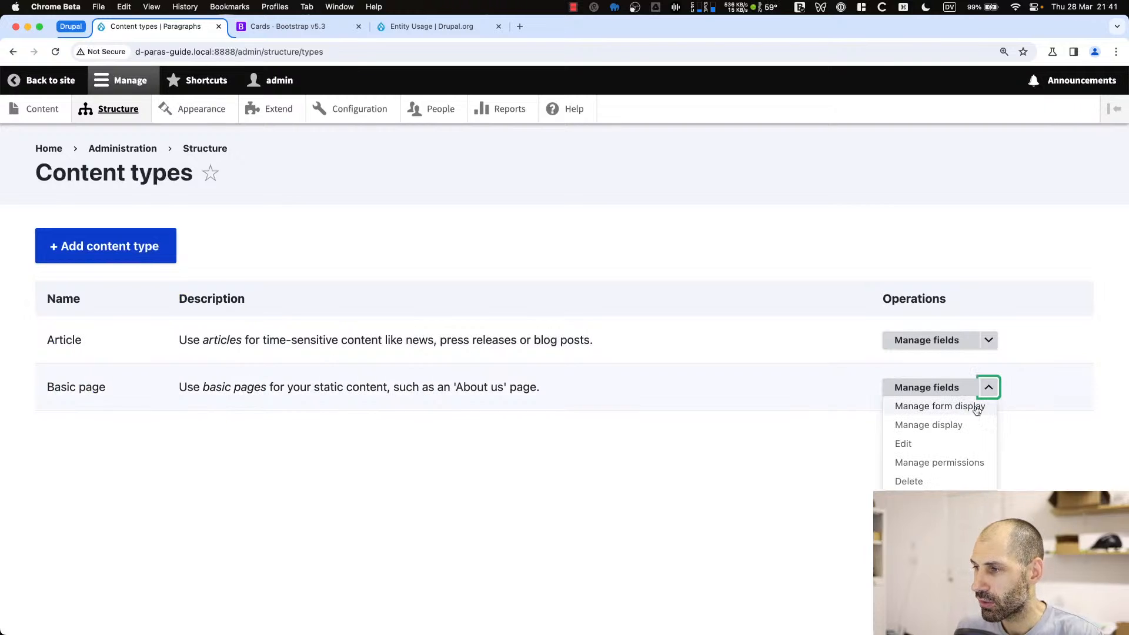
left_click(941, 405)
scroll(297, 297, "down", 2)
scroll(297, 297, "up", 3)
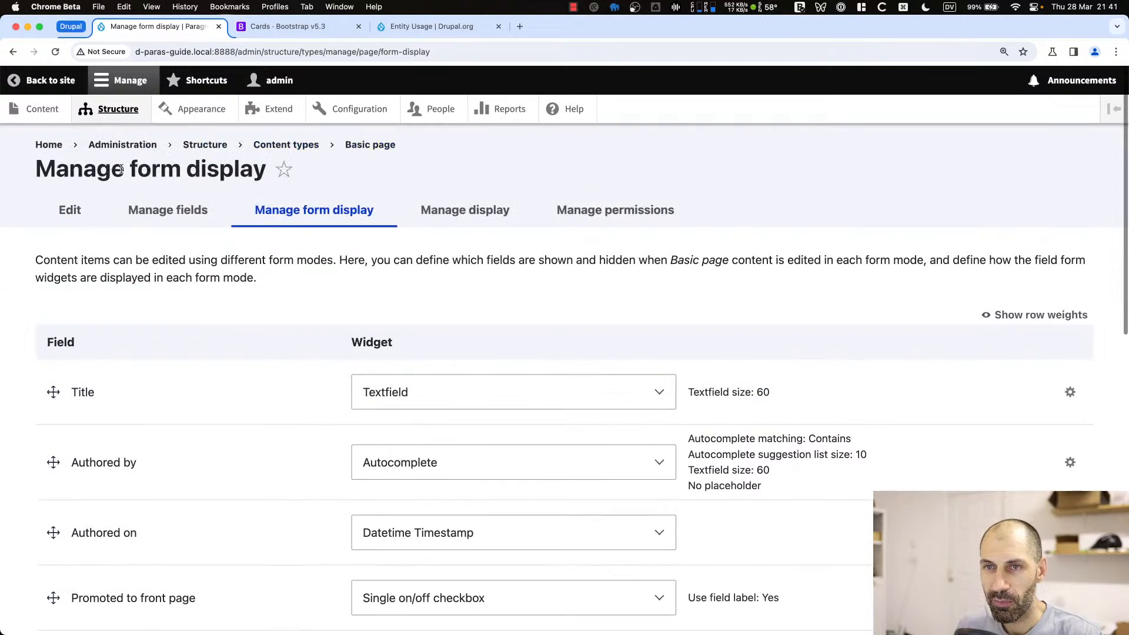
left_click(168, 214)
left_click(931, 421)
scroll(339, 353, "down", 6)
scroll(339, 352, "down", 5)
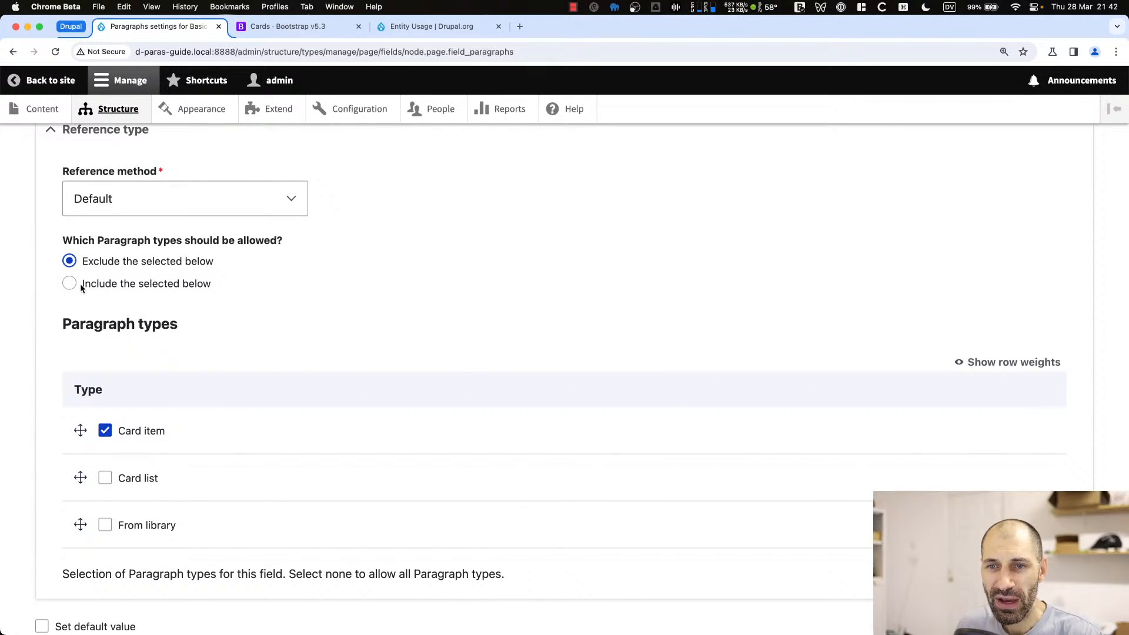
left_click(137, 528)
left_click(347, 263)
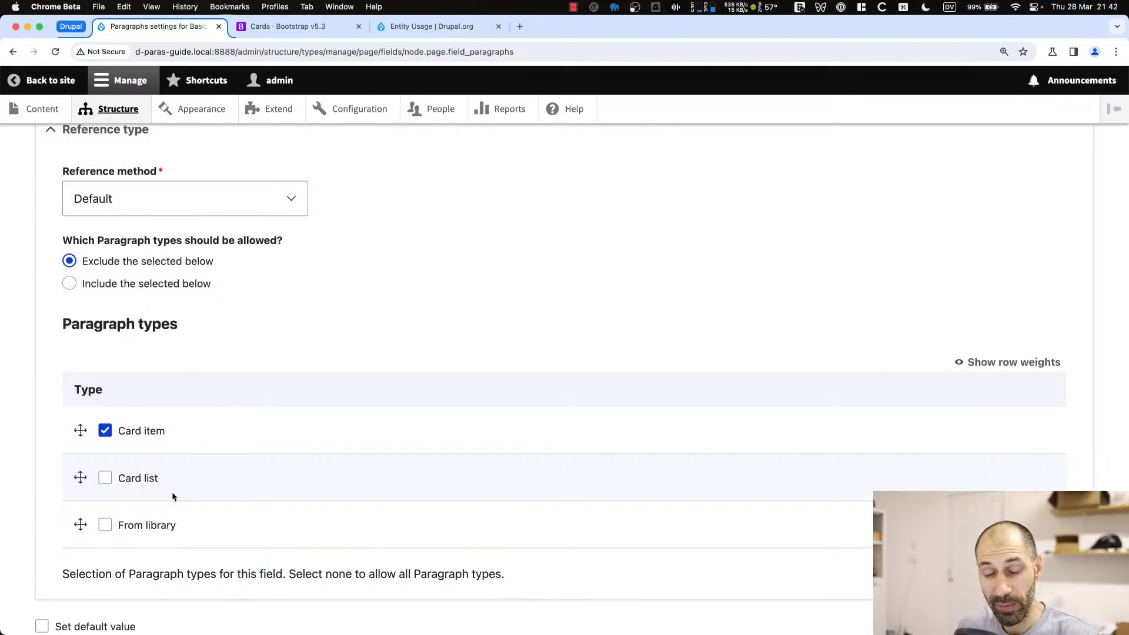
Start a new Basic page and title it "Reusable Test page"
scroll(139, 162, "up", 6)
left_click(43, 109)
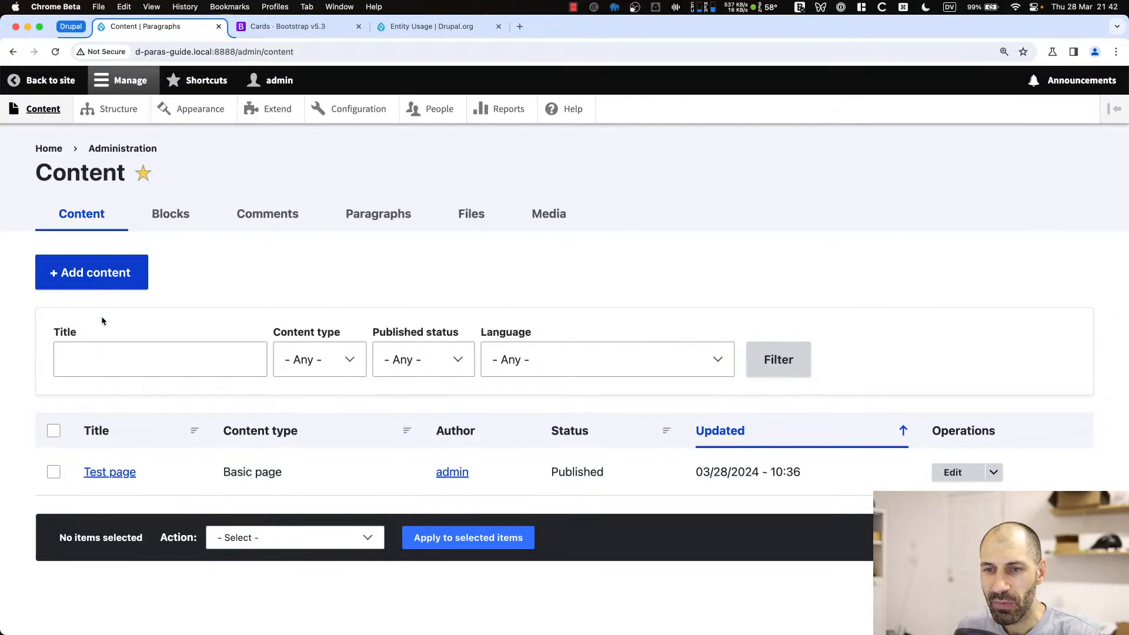
left_click(92, 274)
left_click(101, 308)
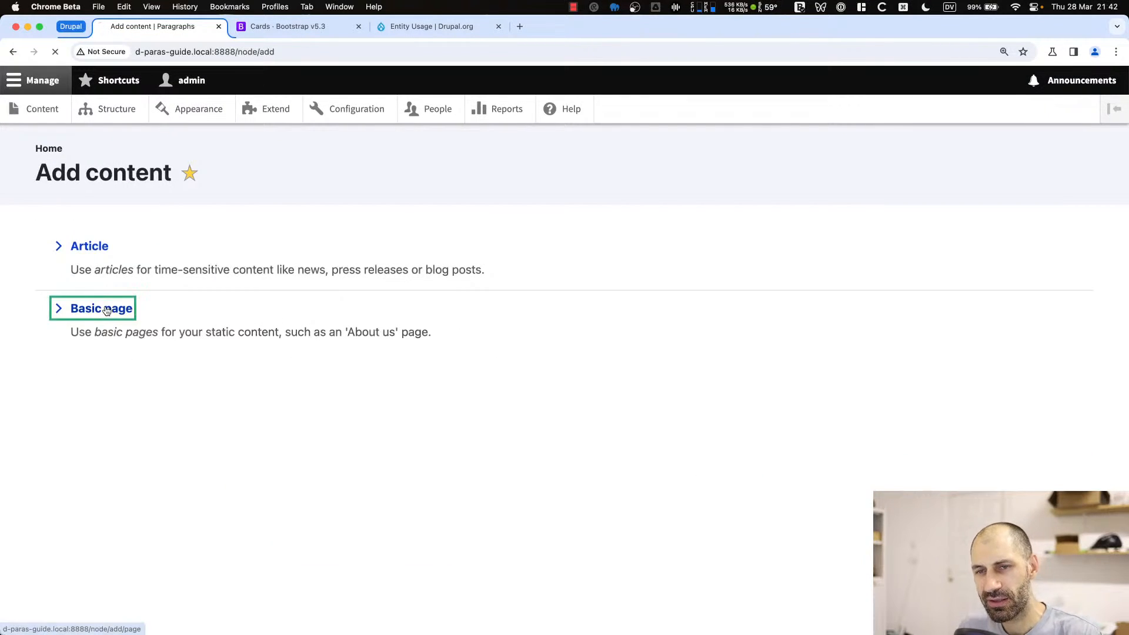
left_click(127, 290)
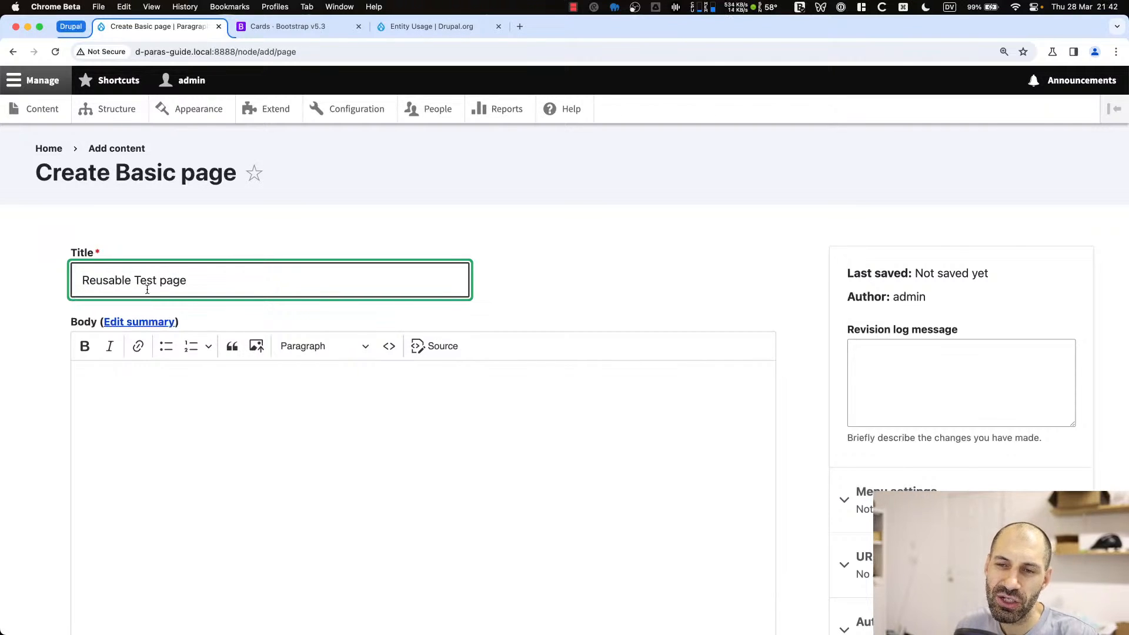
Check which paragraph types can be added to the new page's Paragraphs field
scroll(232, 376, "down", 15)
scroll(216, 379, "down", 6)
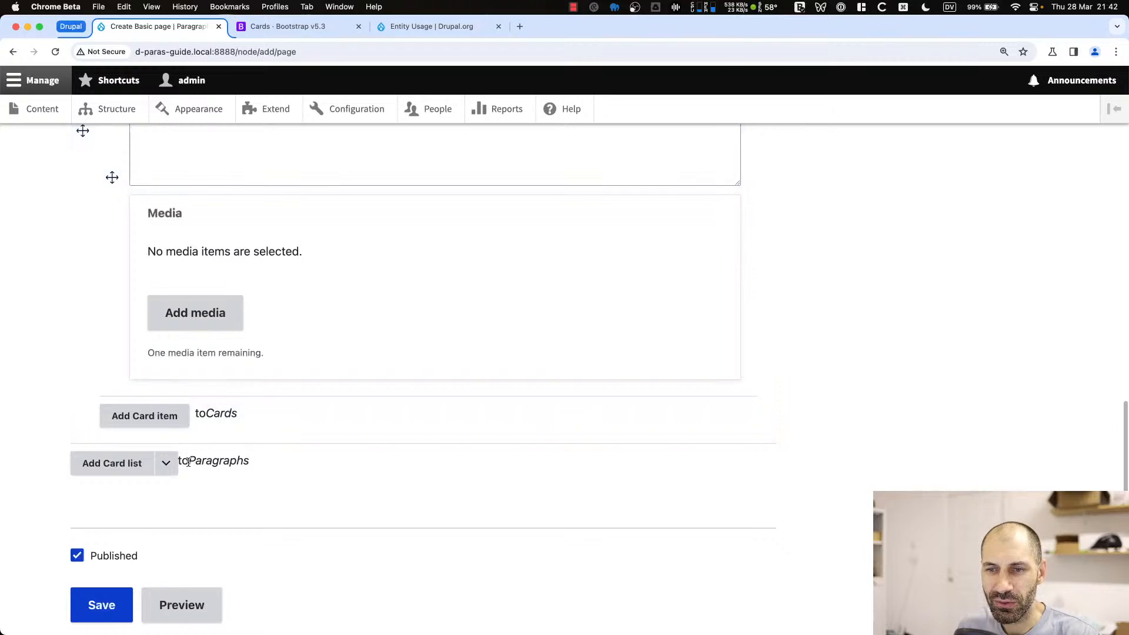
left_click(167, 464)
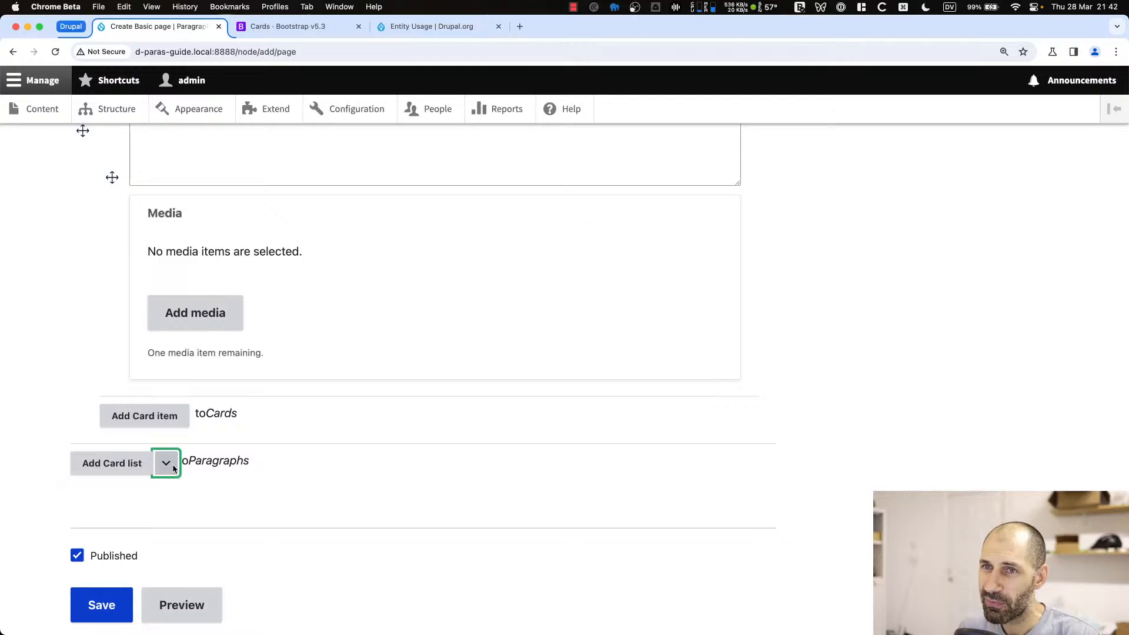
scroll(162, 227, "up", 5)
scroll(161, 228, "up", 3)
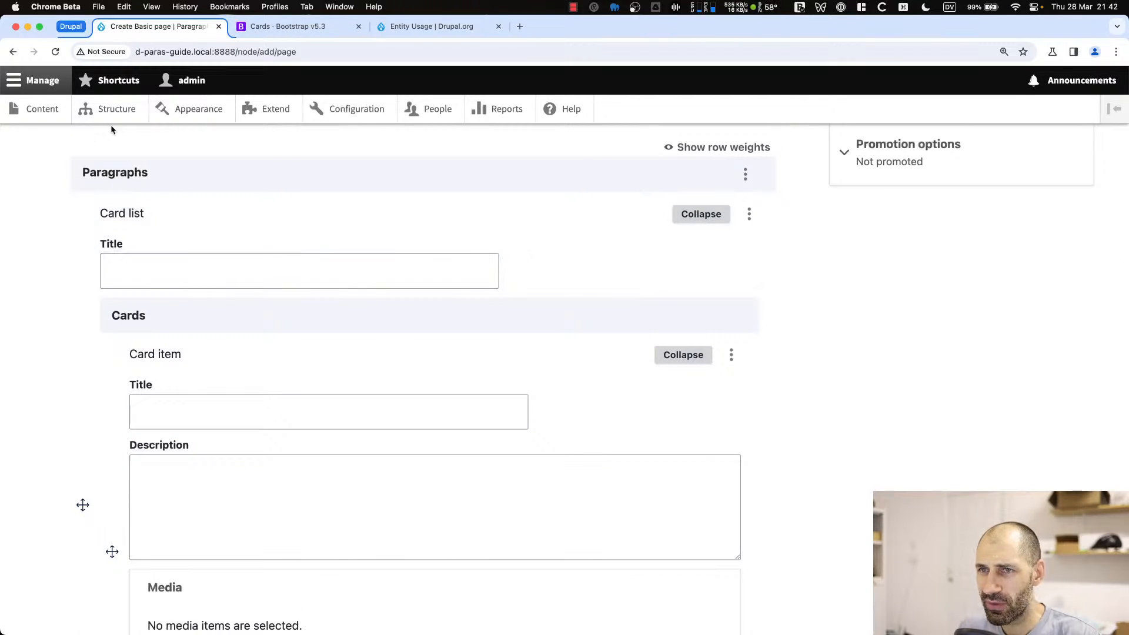
Open the Basic page content type's field list in a new browser tab and check its Paragraphs field settings
left_click(127, 108, "super")
key("ctrl+Tab")
scroll(118, 470, "down", 3)
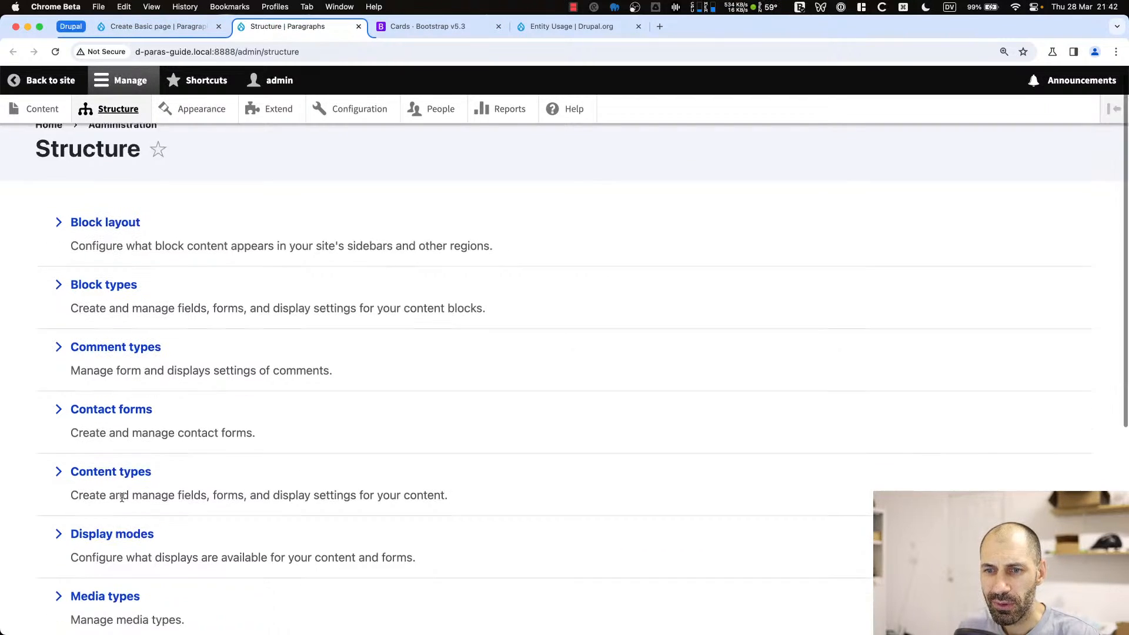
left_click(117, 411)
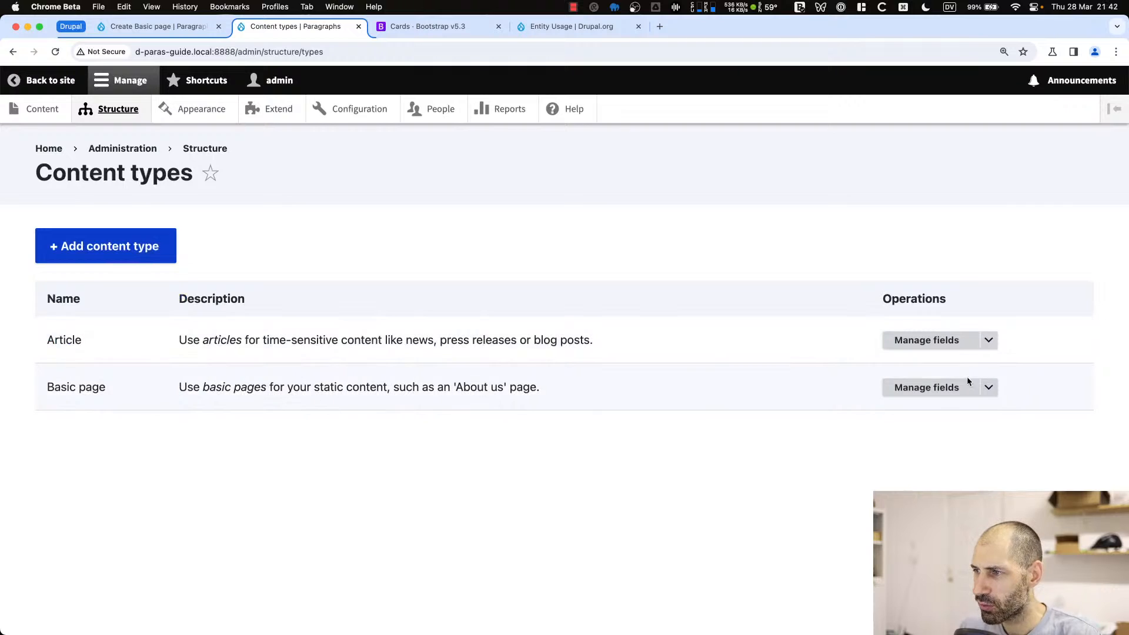
left_click(987, 389)
left_click(938, 389)
left_click(927, 423)
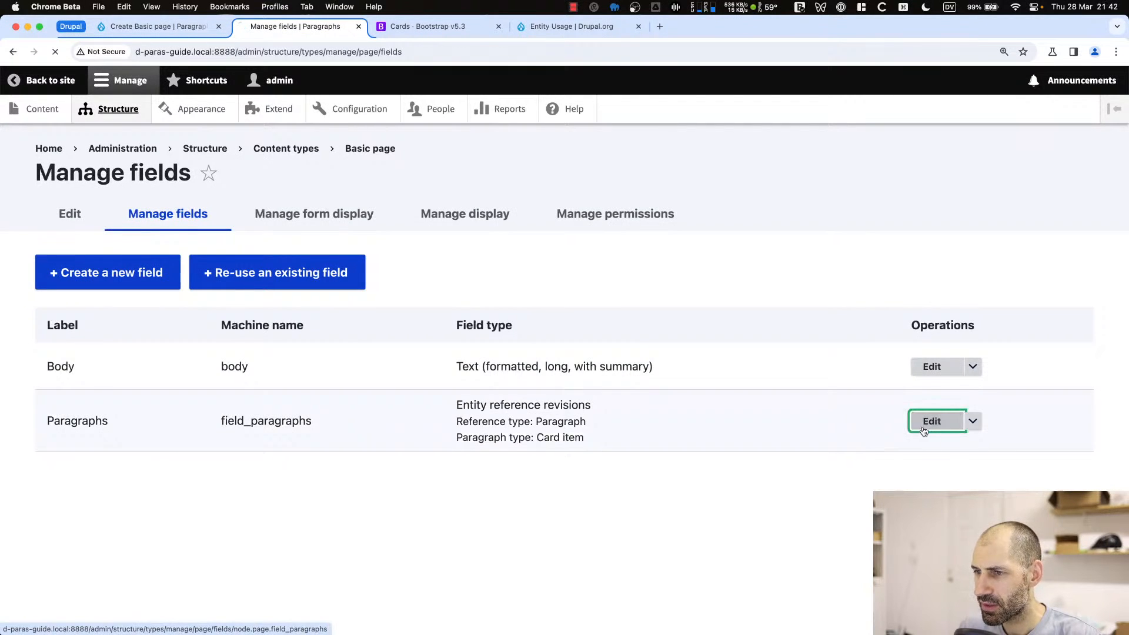
scroll(365, 418, "down", 10)
key("super+bracketleft")
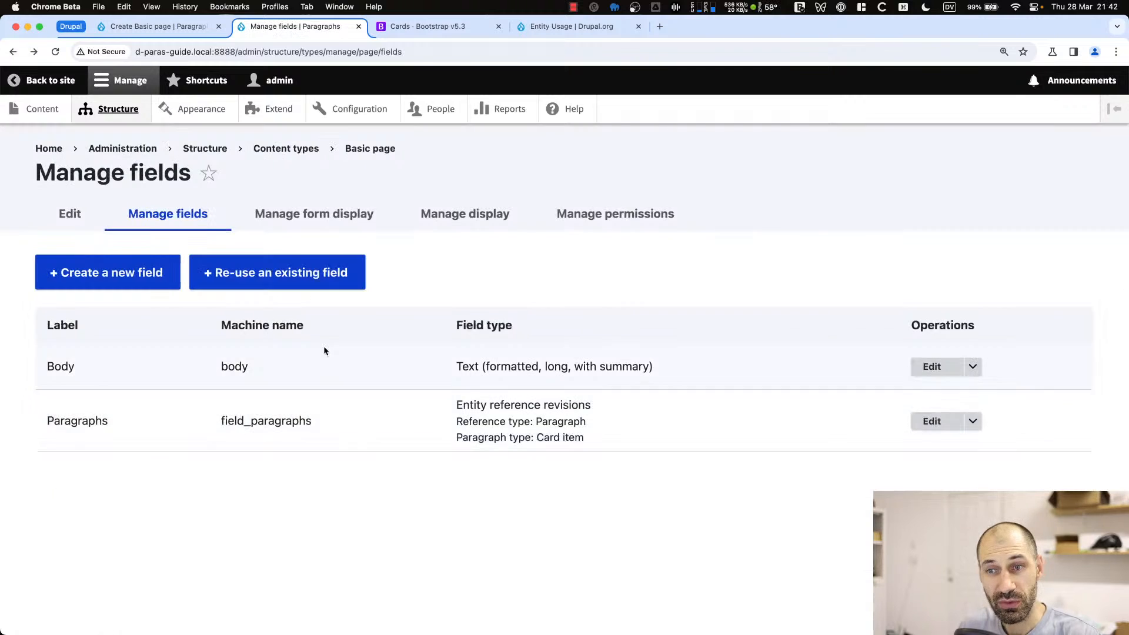
Set the Paragraphs field's default paragraph type to None in the Basic page form display and save the settings
left_click(296, 215)
scroll(320, 351, "down", 10)
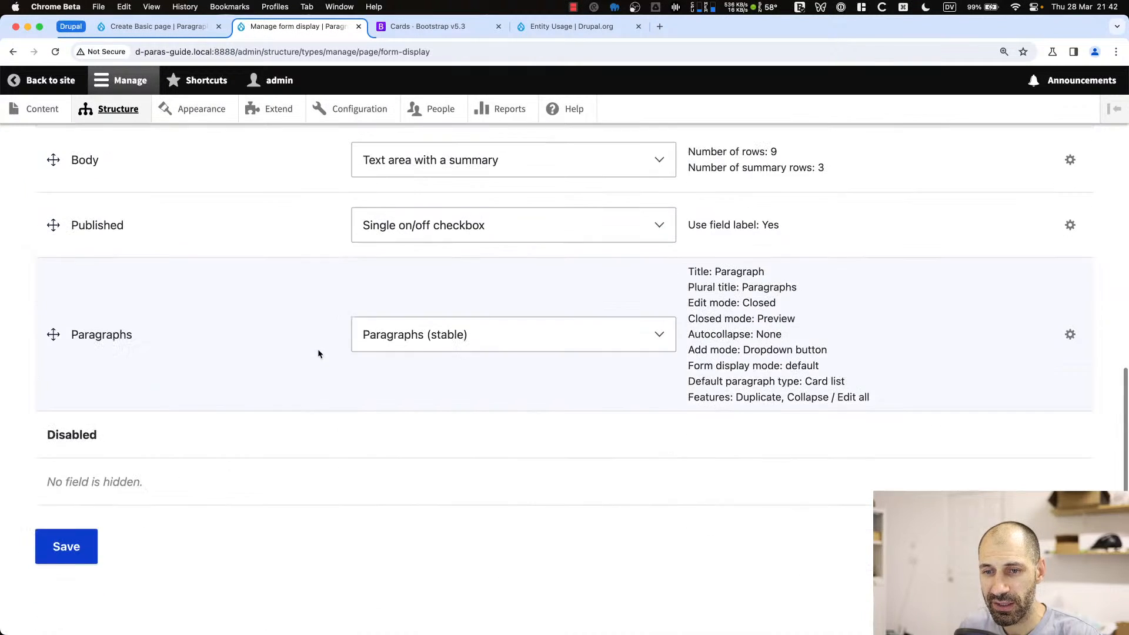
left_click(1069, 334)
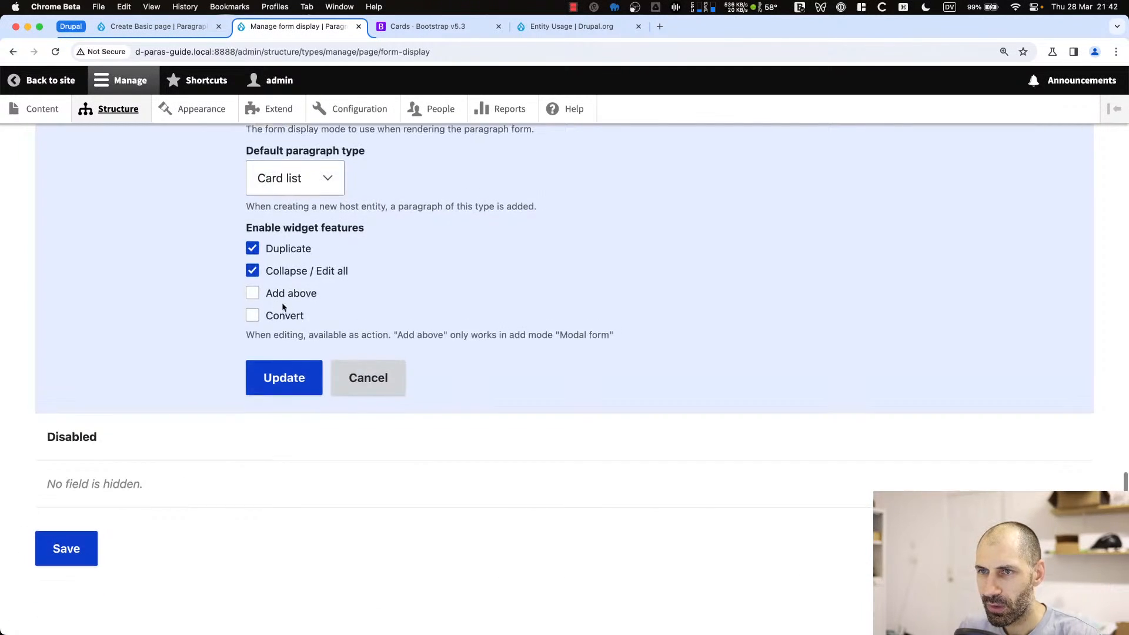
scroll(294, 364, "up", 4)
left_click(301, 411)
left_click(299, 399)
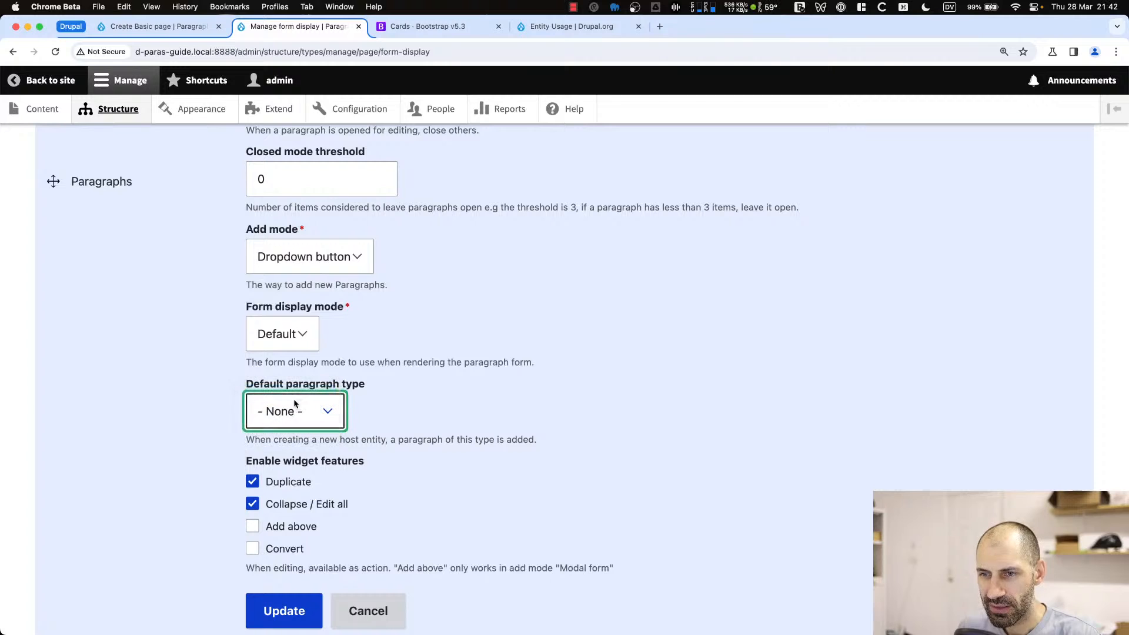
left_click(282, 605)
left_click(70, 548)
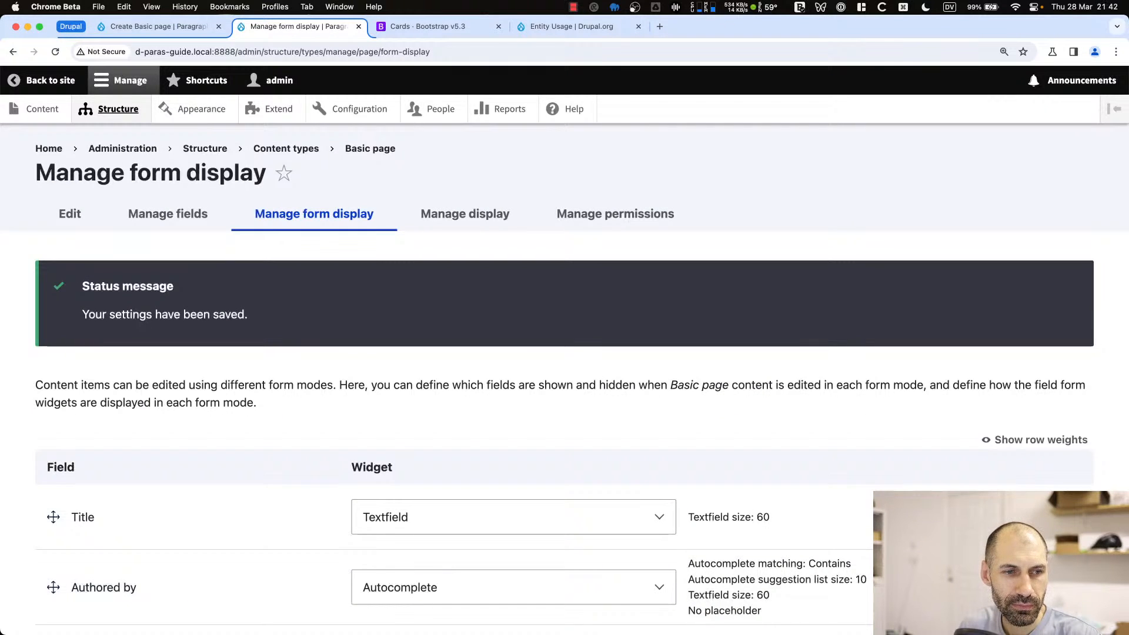
Reload the new Basic page form and add a From library paragraph that references Reusable card list
left_click(194, 28)
left_click(213, 53)
key("Return")
scroll(274, 414, "down", 6)
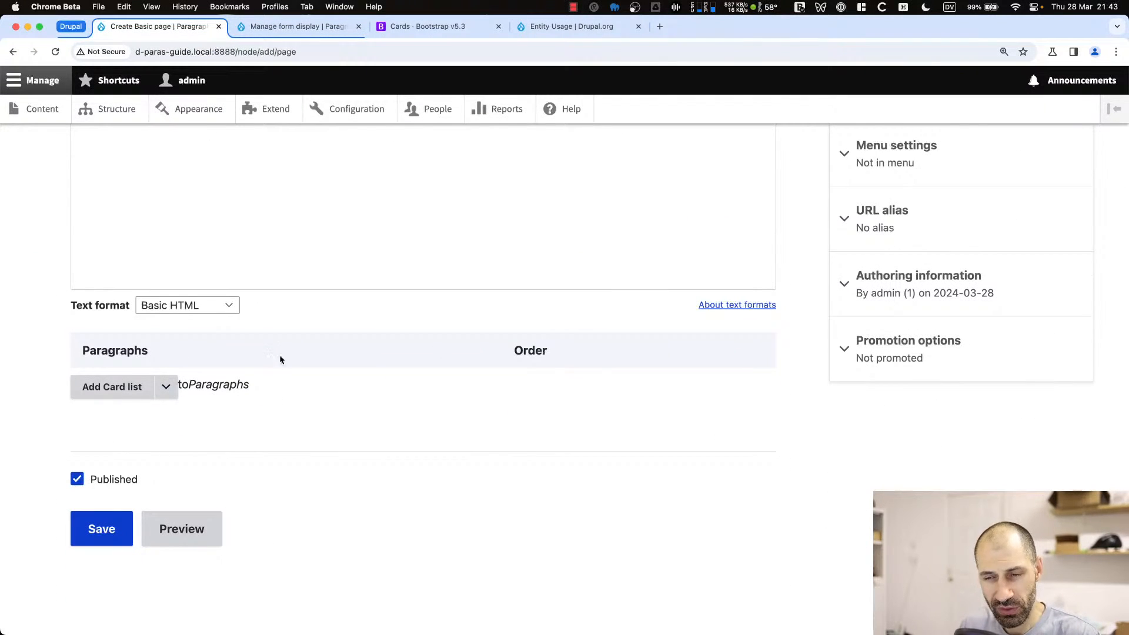
left_click(166, 386)
left_click(138, 411)
left_click(161, 472)
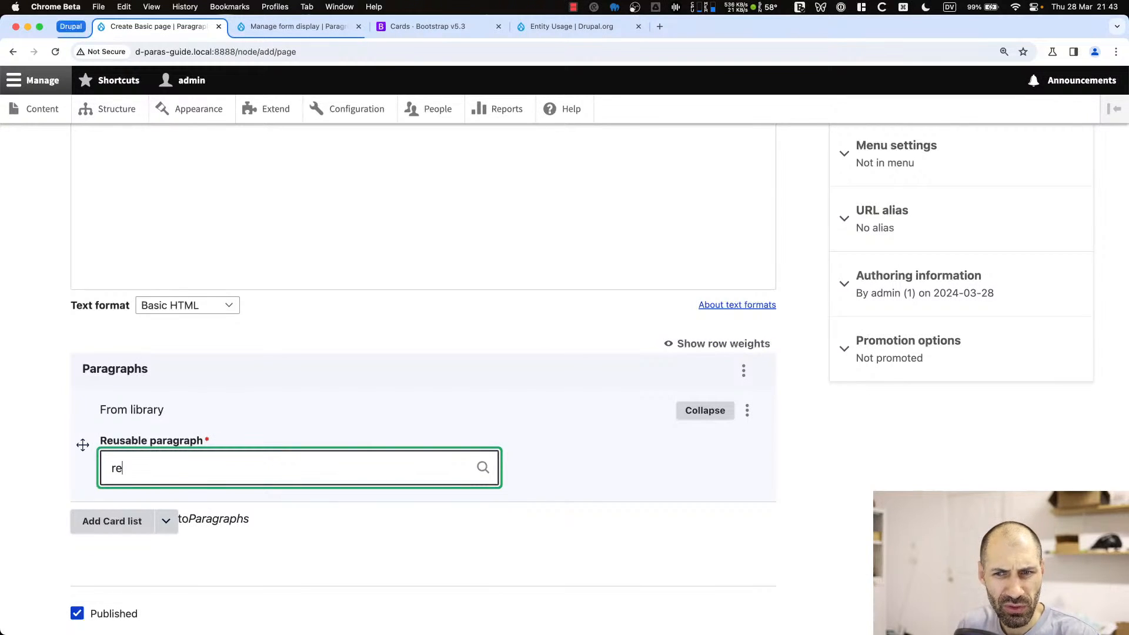
left_click(161, 497)
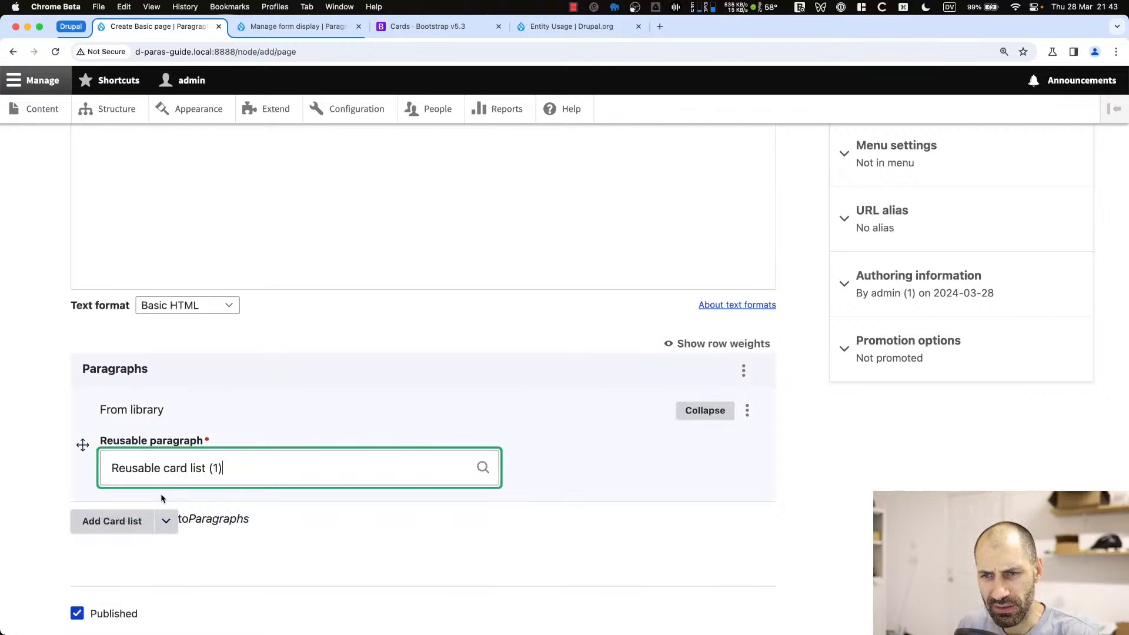
Title the new page "Reusable test page", save it and look over the cards on the published page
scroll(145, 515, "down", 3)
left_click(145, 516)
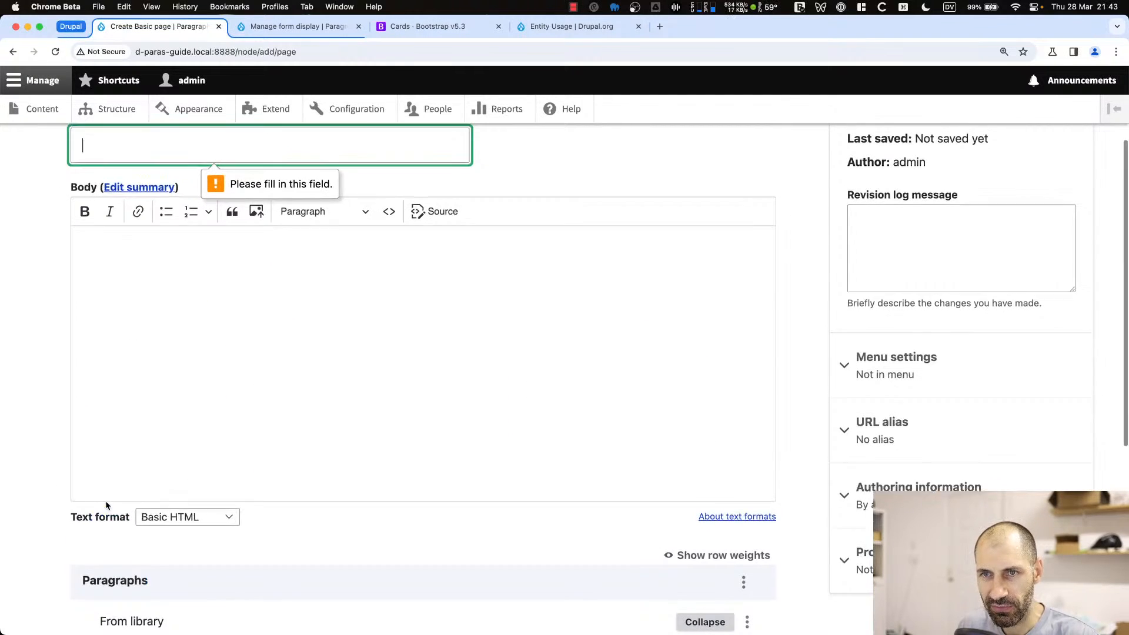
type("Test")
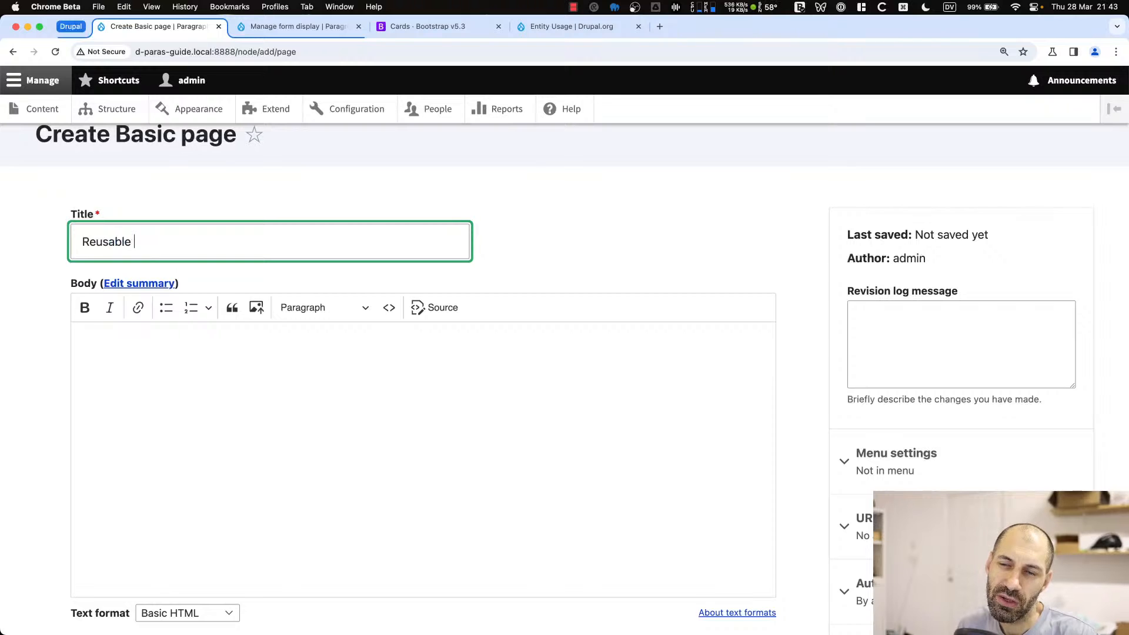
type(" test page")
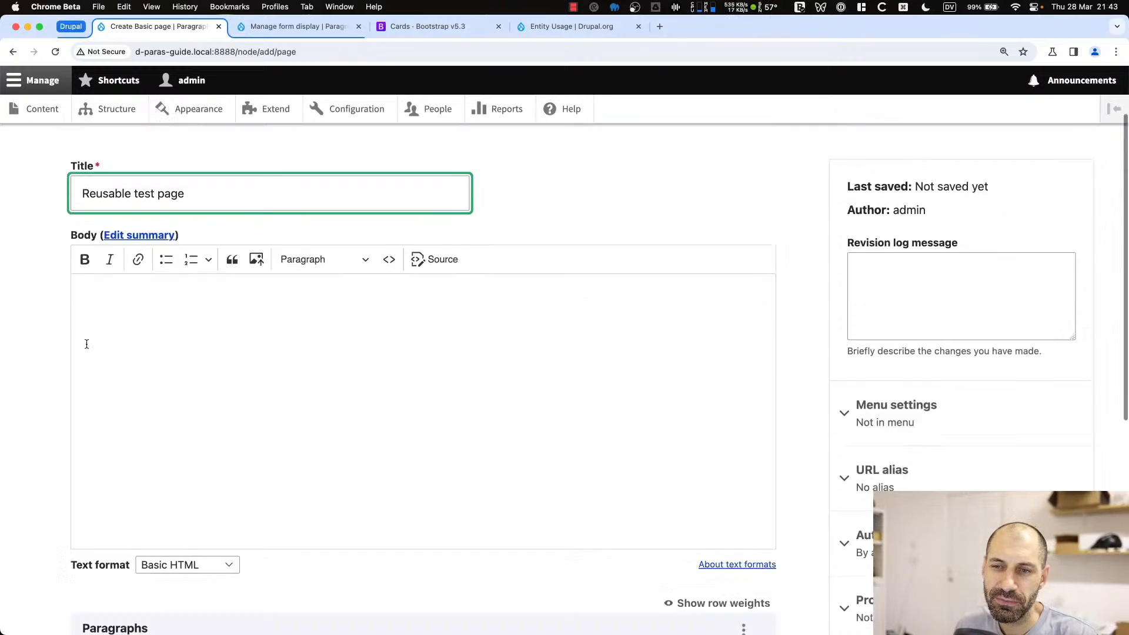
scroll(129, 552, "down", 15)
left_click(103, 528)
scroll(156, 523, "down", 15)
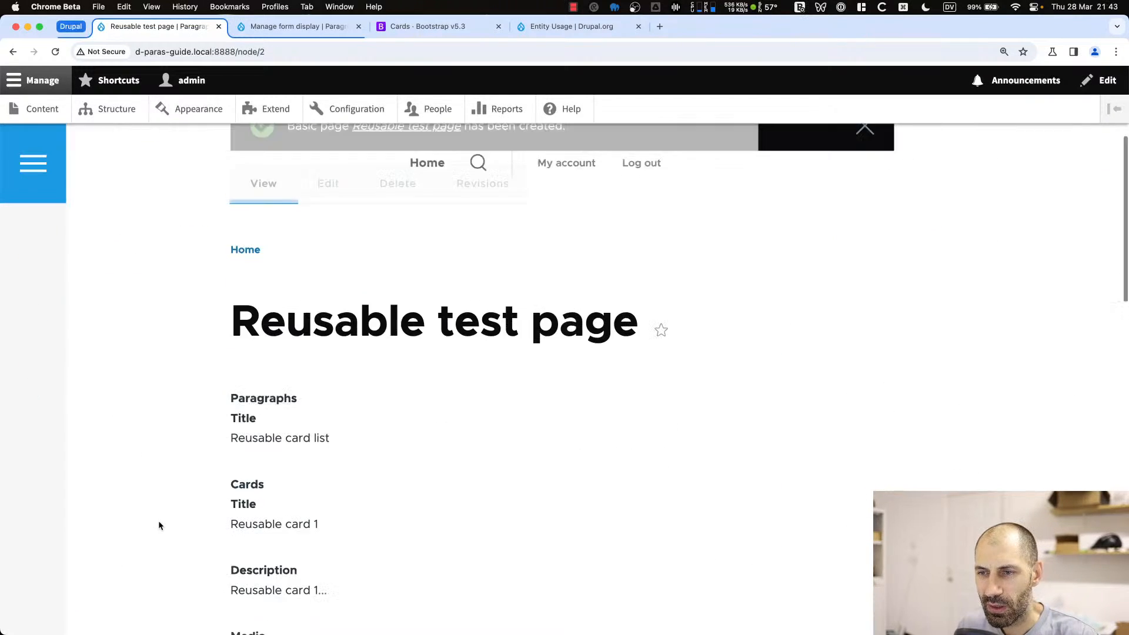
scroll(415, 284, "down", 5)
scroll(400, 418, "up", 20)
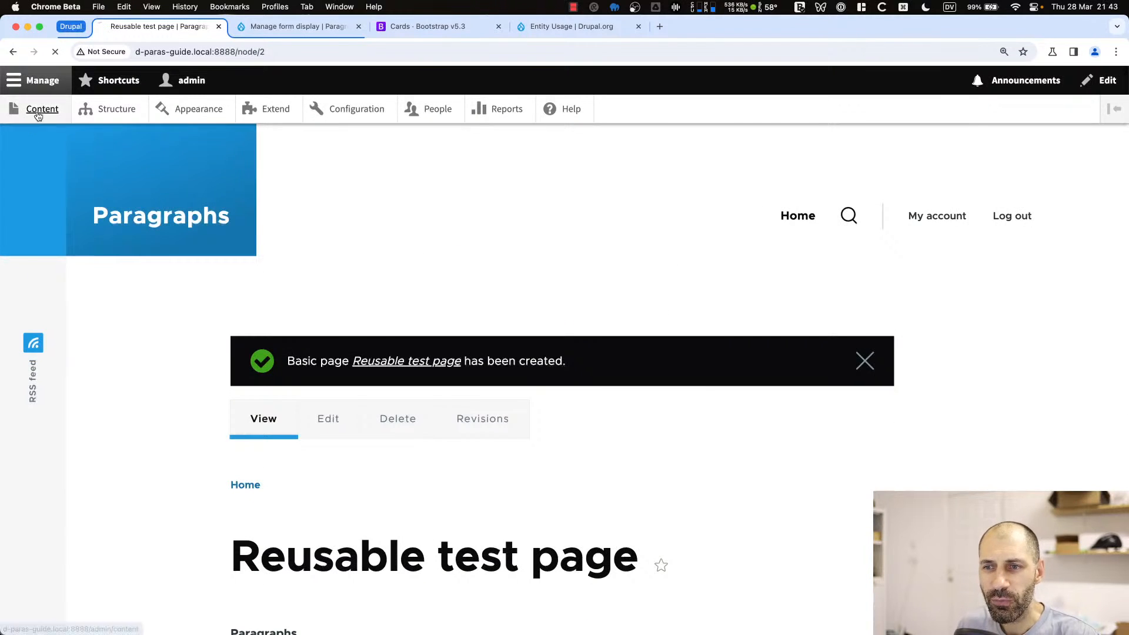
Edit the existing Test page to add a From library paragraph referencing Reusable card list, and save the page
left_click(41, 110)
left_click(966, 520)
scroll(274, 463, "down", 20)
left_click(166, 386)
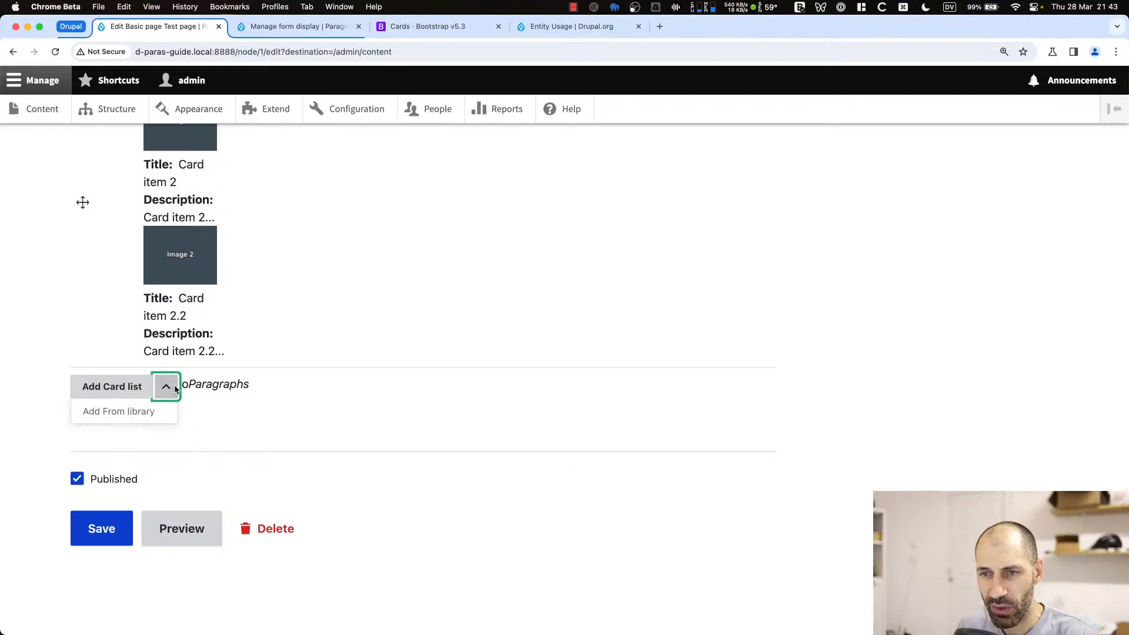
left_click(117, 411)
left_click(220, 449)
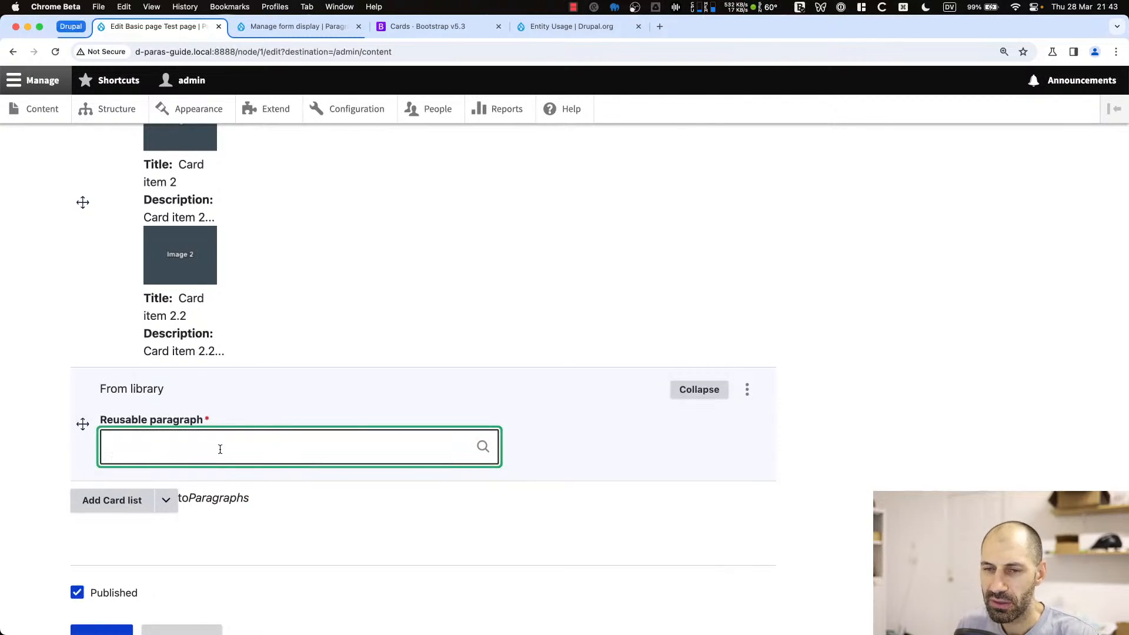
left_click(214, 474)
scroll(214, 474, "down", 3)
left_click(95, 536)
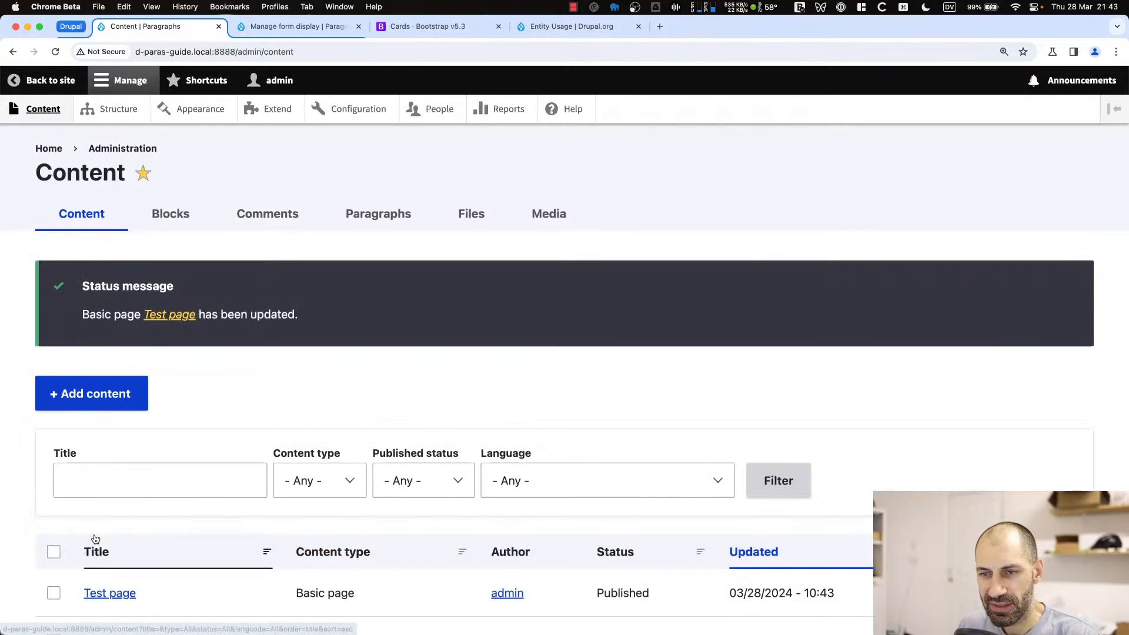
Open the Reusable card list item in the Paragraphs library for editing
scroll(94, 540, "down", 3)
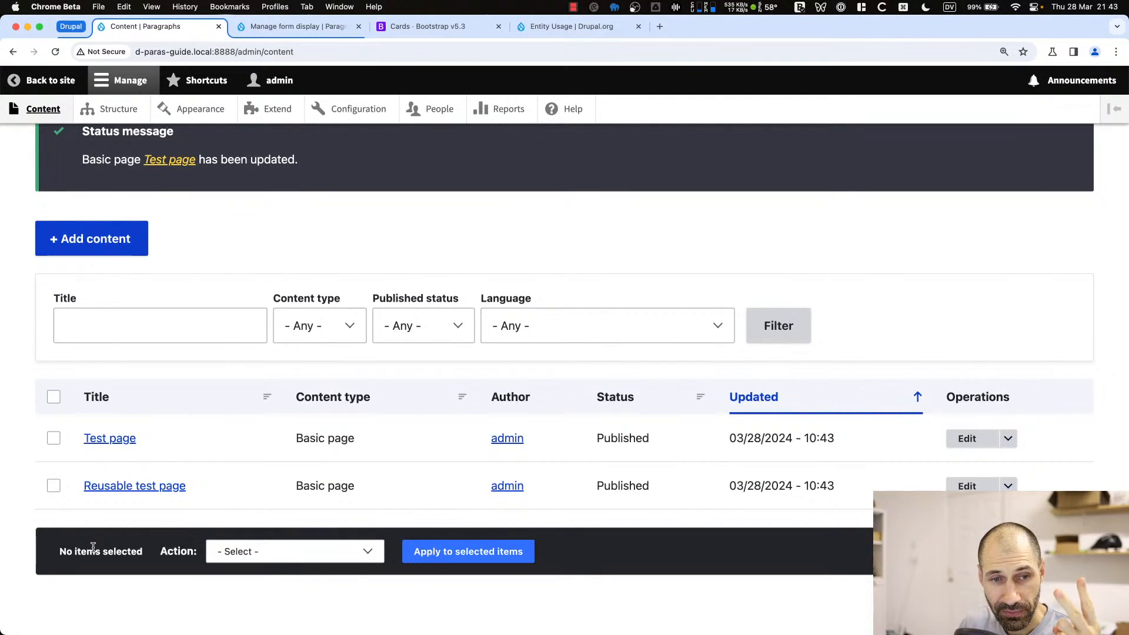
scroll(100, 272, "up", 5)
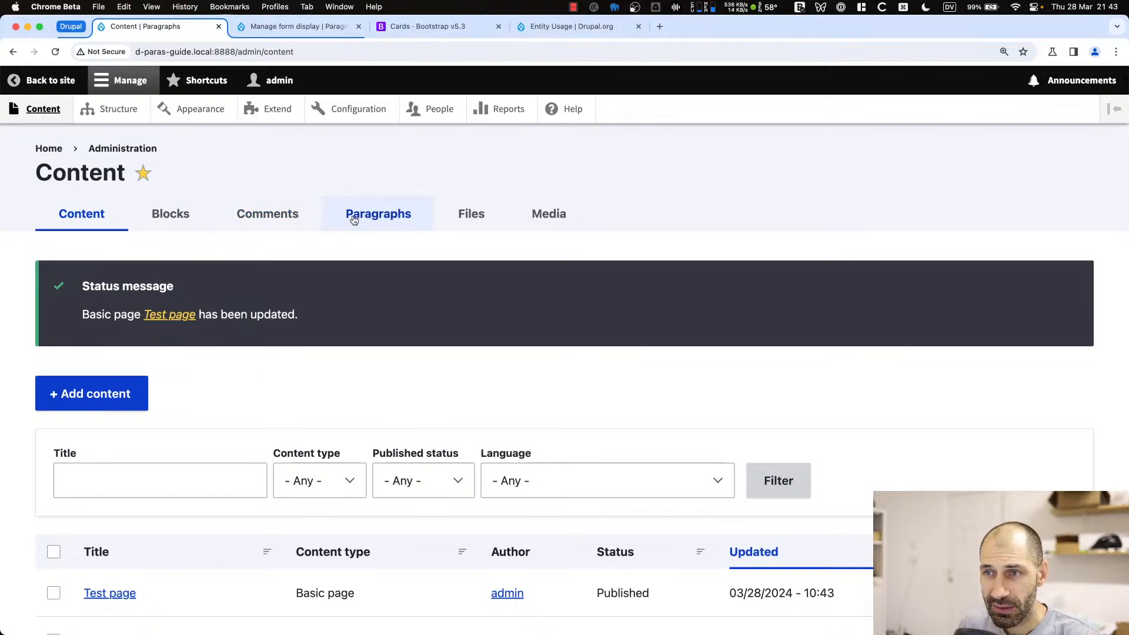
left_click(340, 218)
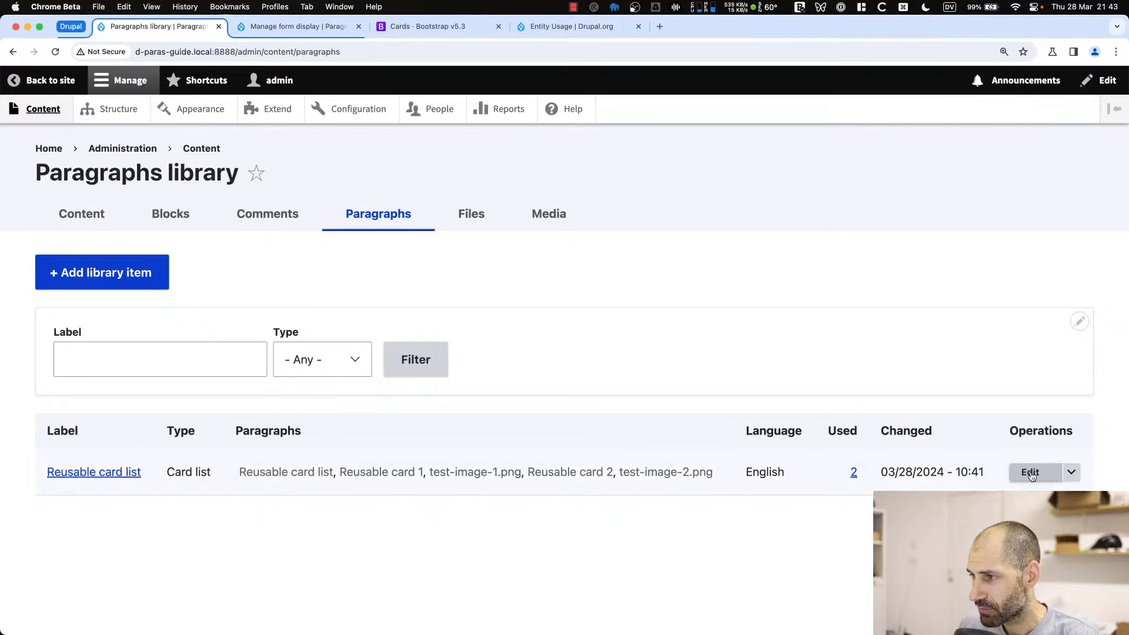
left_click(1030, 473)
scroll(353, 477, "down", 5)
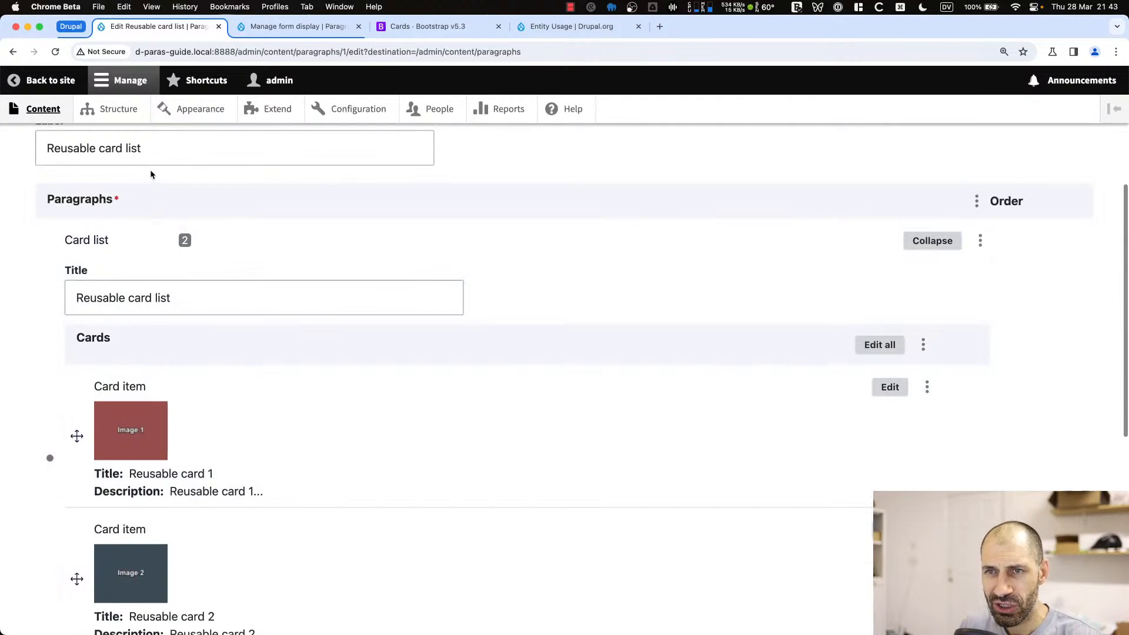
left_click(164, 157)
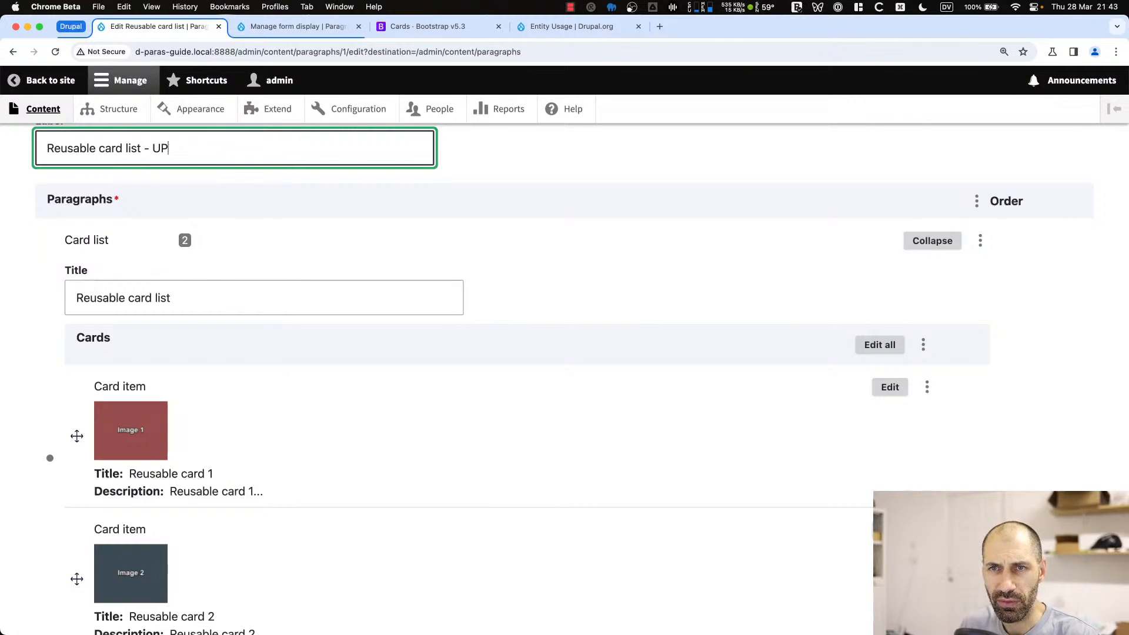
scroll(167, 405, "up", 4)
scroll(168, 404, "down", 1)
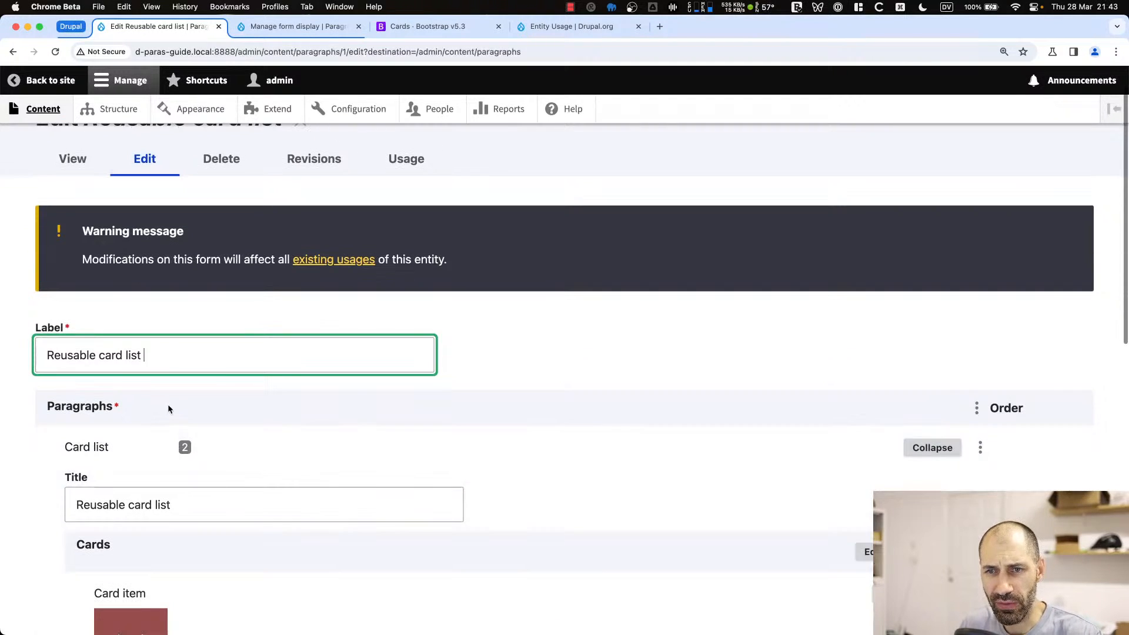
Change the card list paragraph's title to "Reusable card list - UPDATED" and save the library item
scroll(169, 396, "down", 2)
left_click(213, 414)
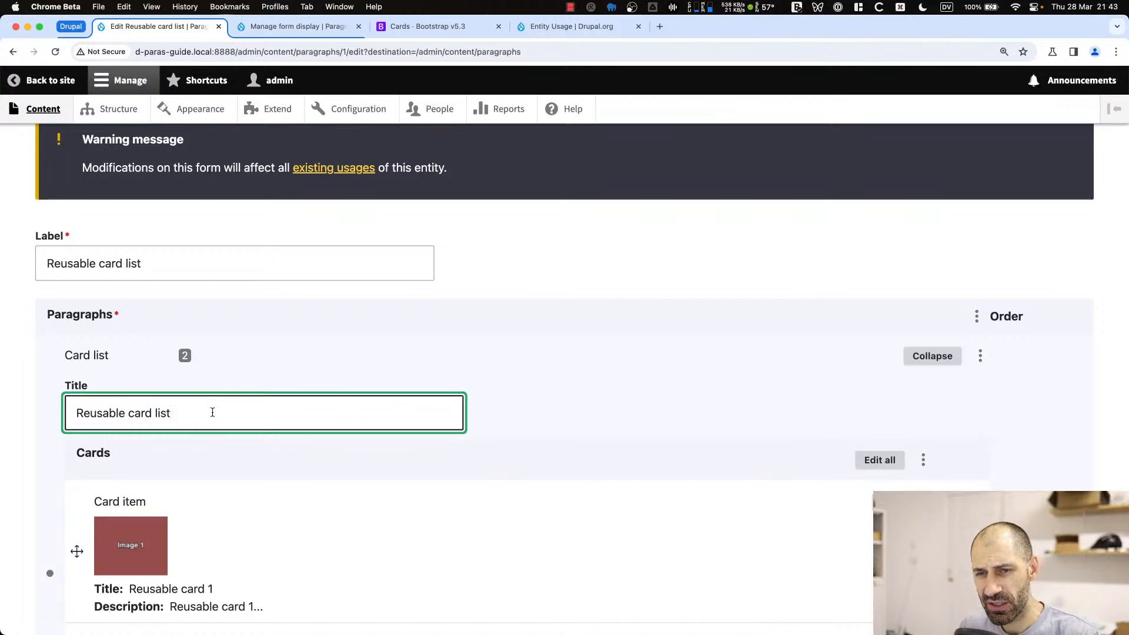
scroll(213, 414, "down", 1)
type("- UPDATED")
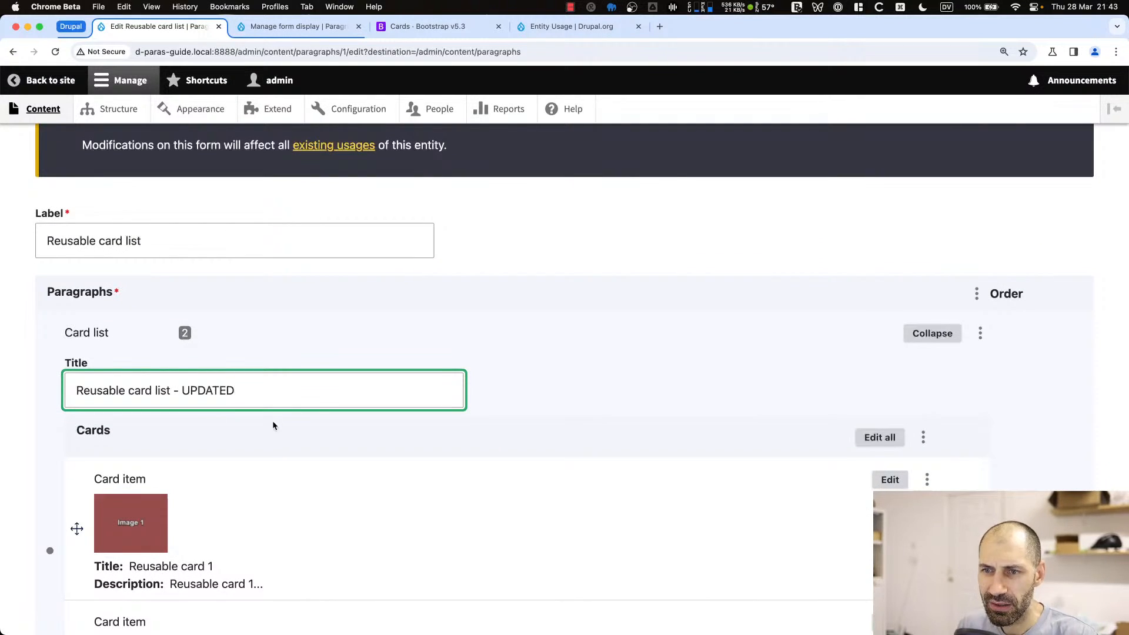
scroll(274, 415, "down", 10)
left_click(67, 553)
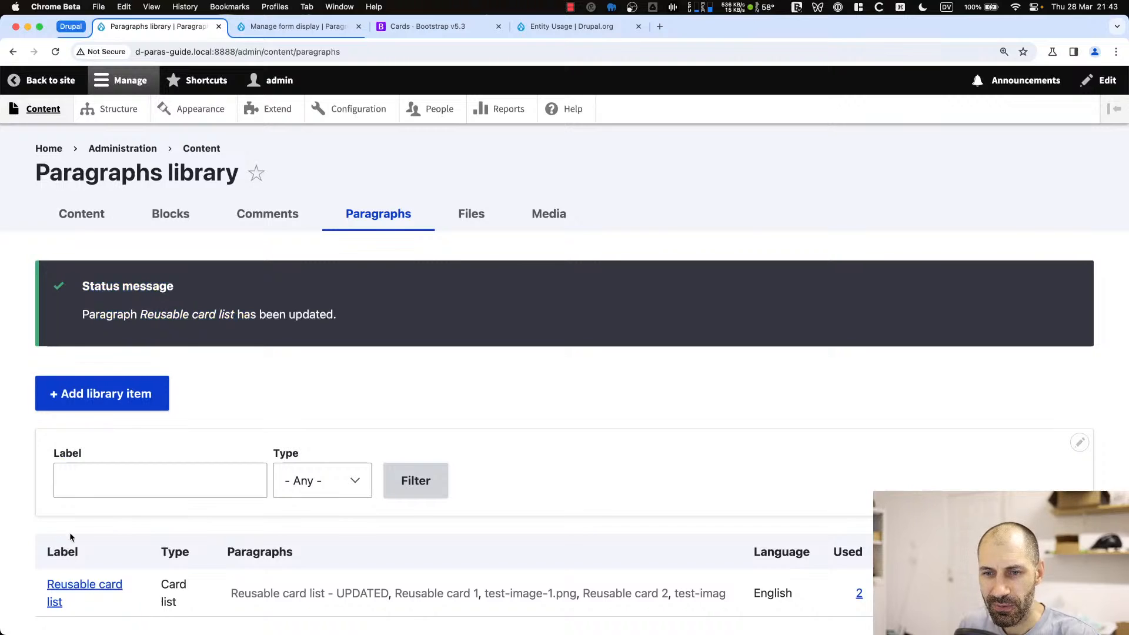
Open the published Test page and check the title of its reusable card list
left_click(70, 214)
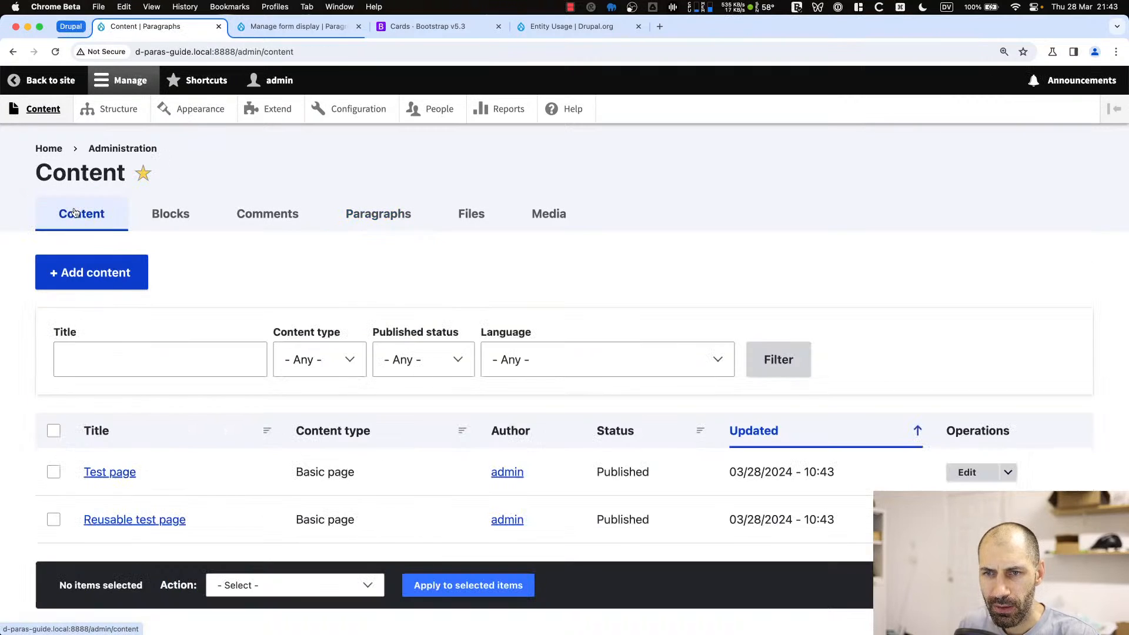
left_click(111, 475)
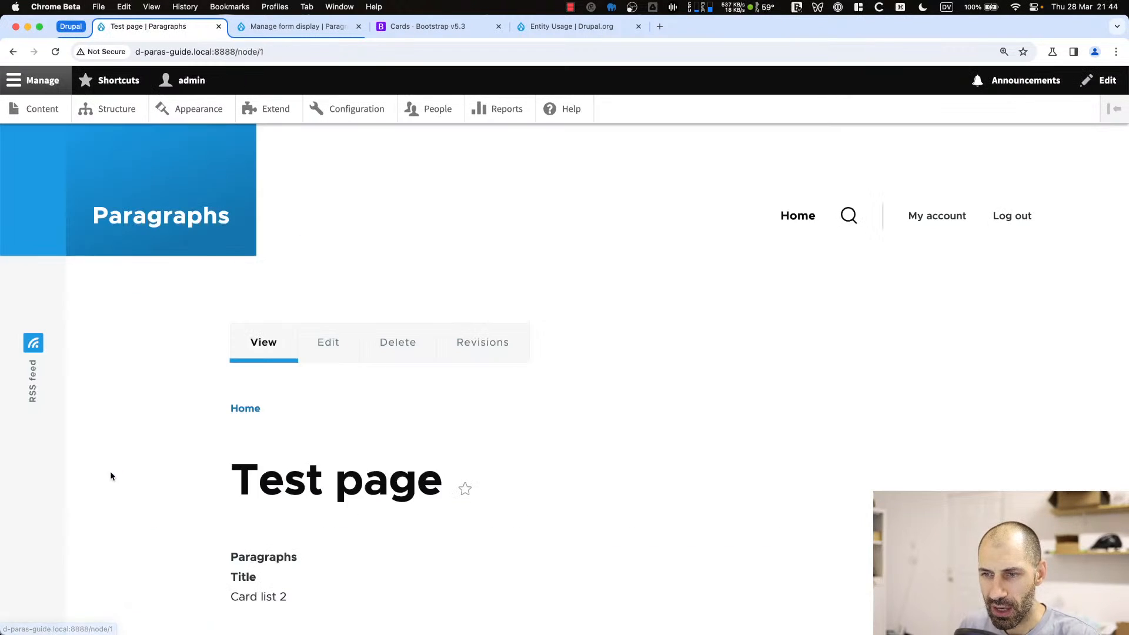
scroll(115, 512, "down", 20)
scroll(153, 522, "down", 20)
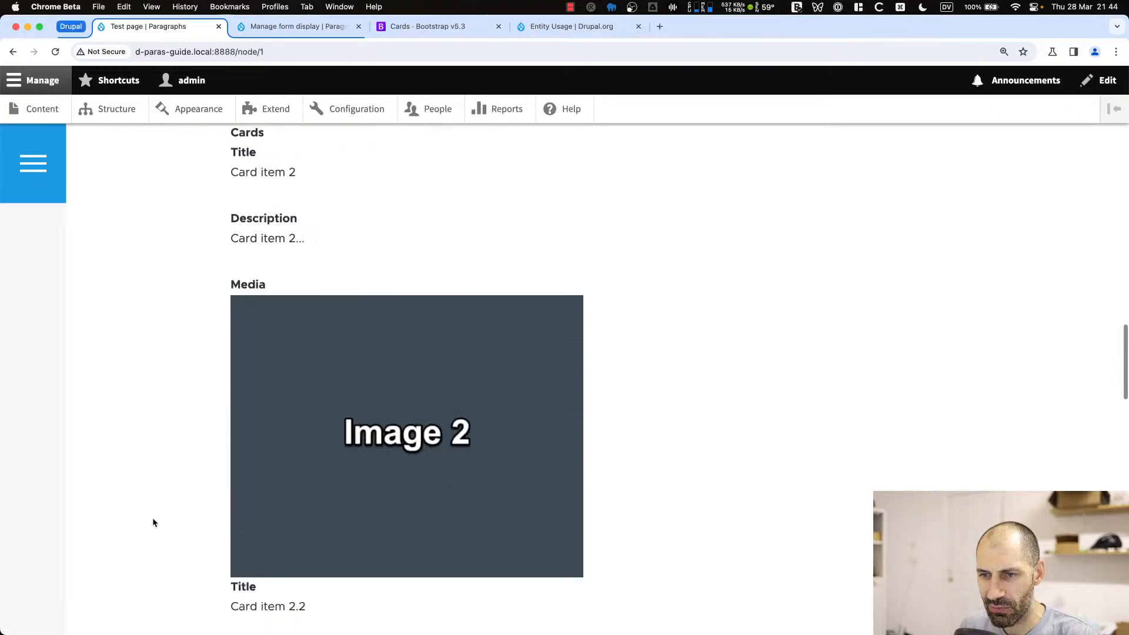
scroll(153, 517, "down", 1)
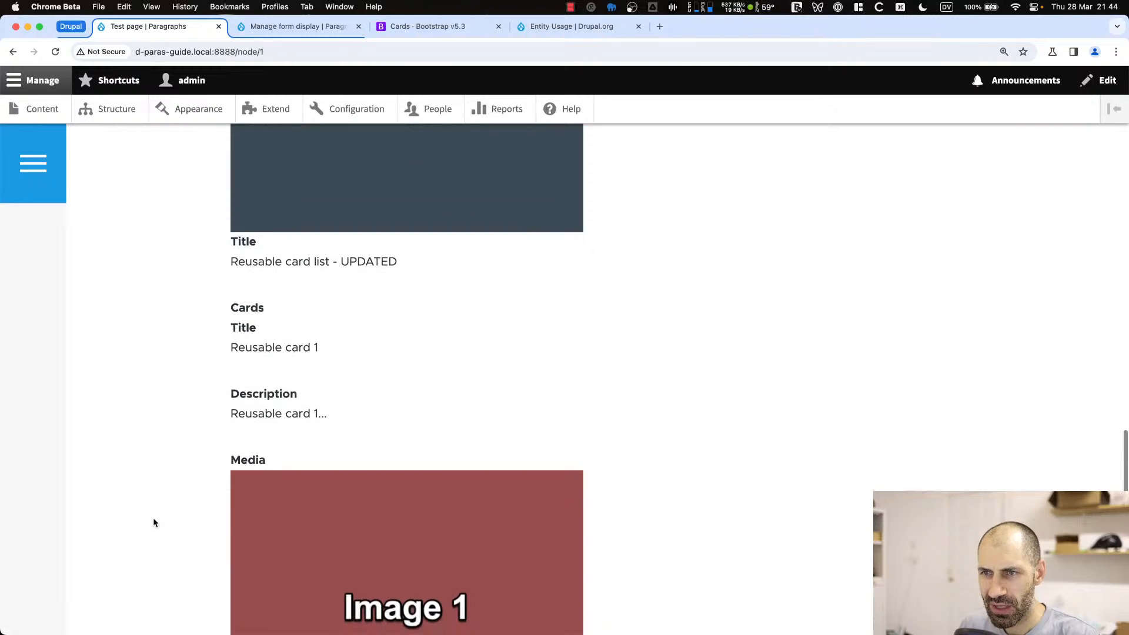
left_click_drag(428, 252, 212, 256)
triple_click(382, 249)
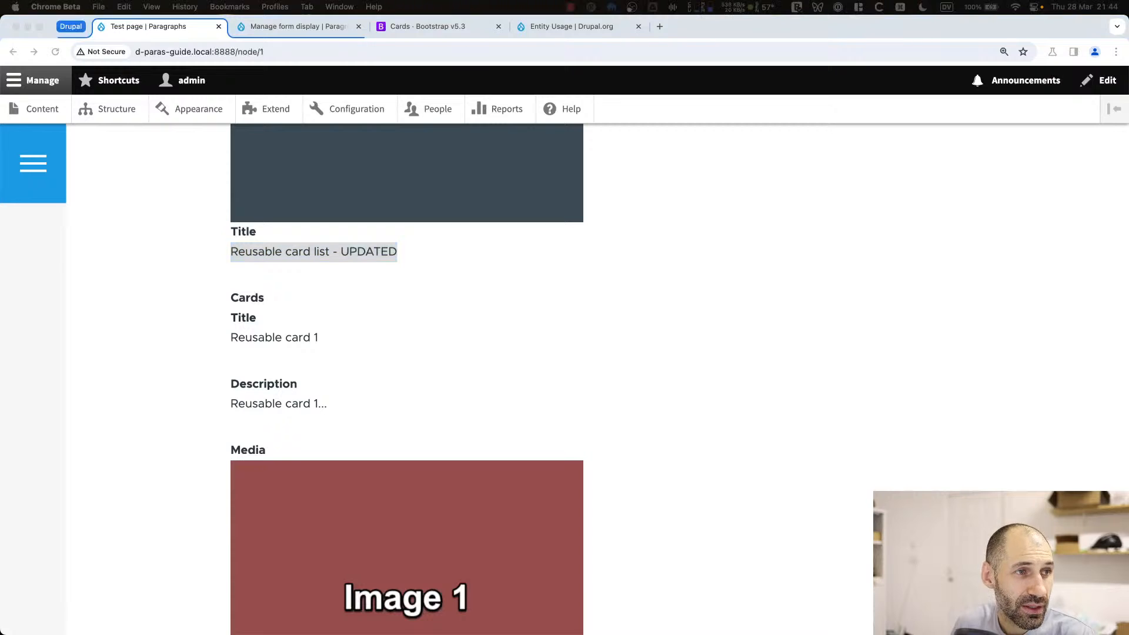
Return from the Test page to the site's content overview
left_click(420, 346)
scroll(217, 244, "up", 15)
scroll(217, 244, "up", 5)
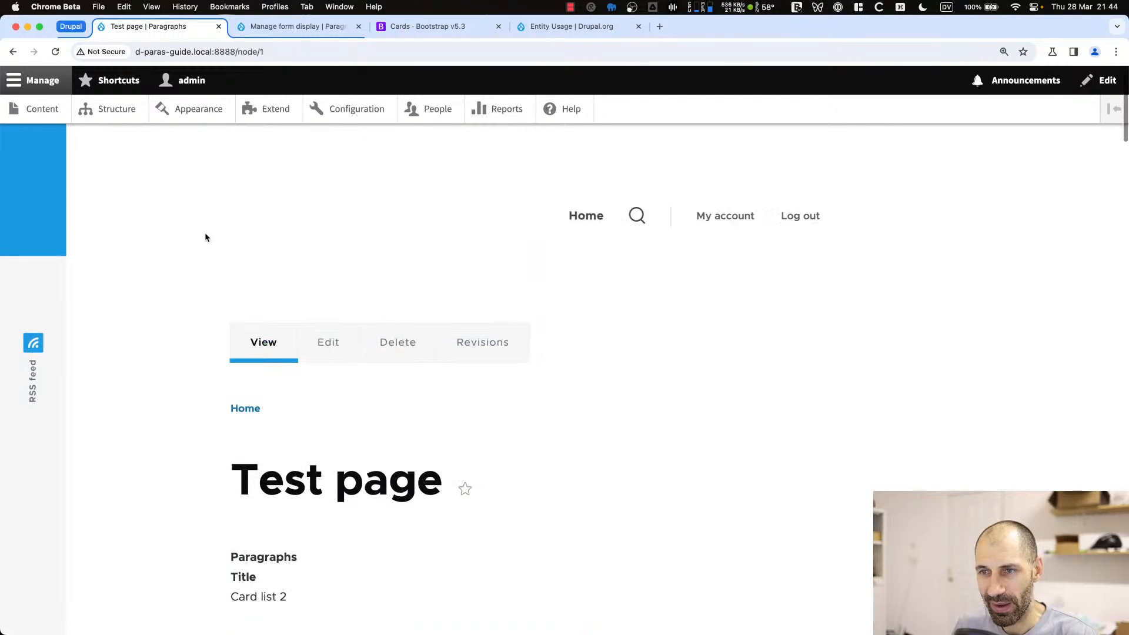
left_click(41, 109)
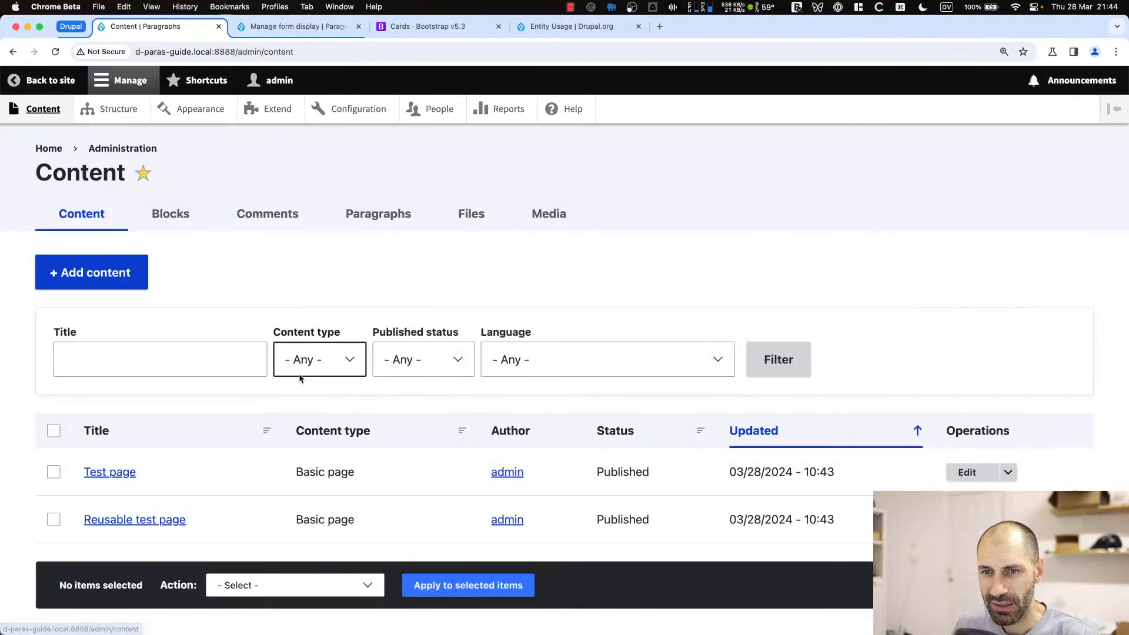
Open the published Reusable test page and check the title of its reusable card list
left_click(177, 519)
scroll(253, 491, "down", 10)
scroll(257, 496, "up", 15)
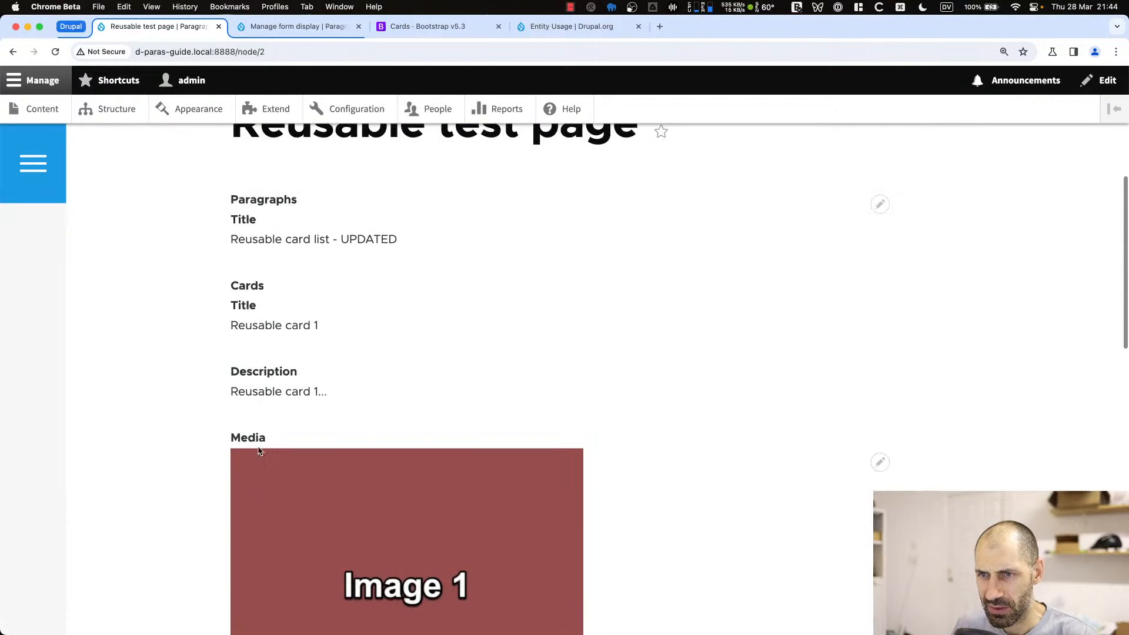
double_click(369, 240)
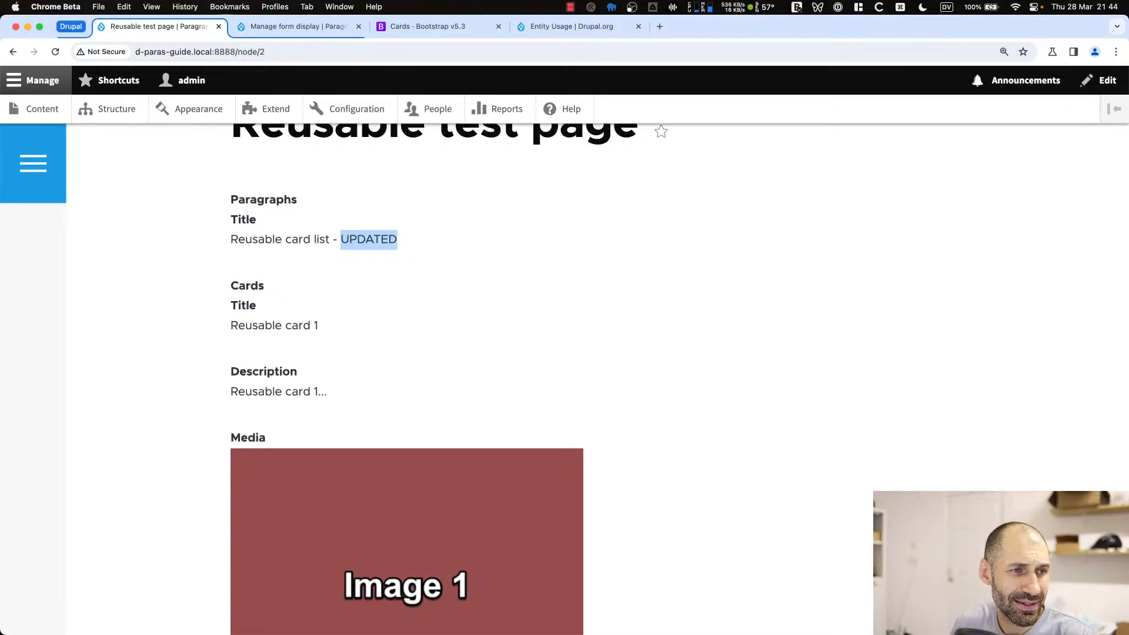
left_click(351, 283)
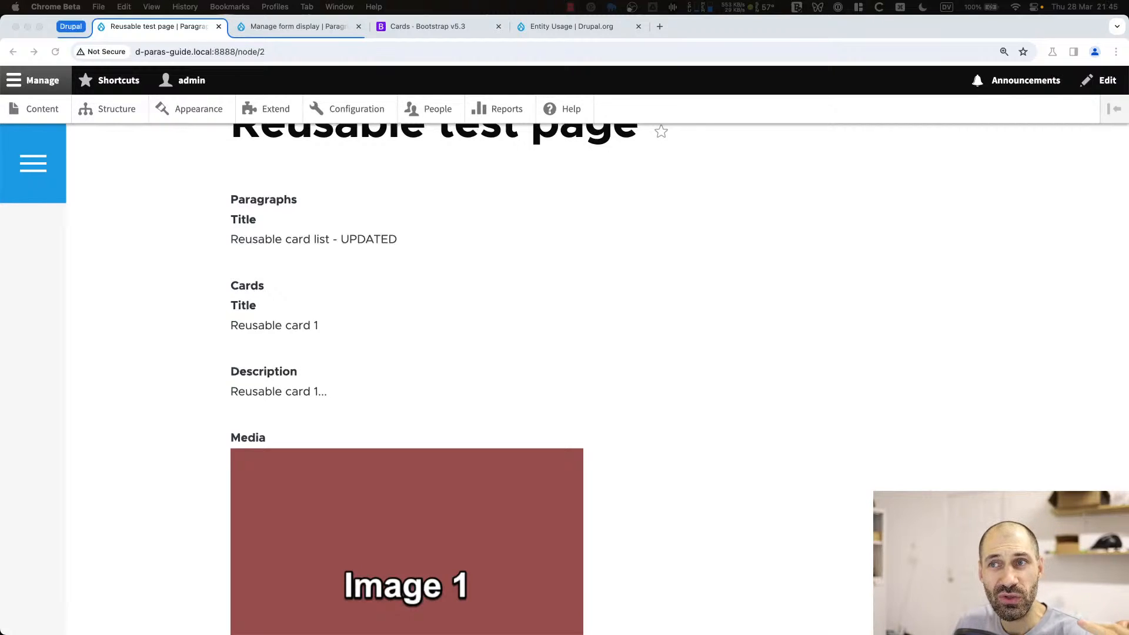
Close the Entity Usage page and examine the image, title and text of the example card in the Bootstrap Cards documentation
left_click(639, 27)
left_click(411, 33)
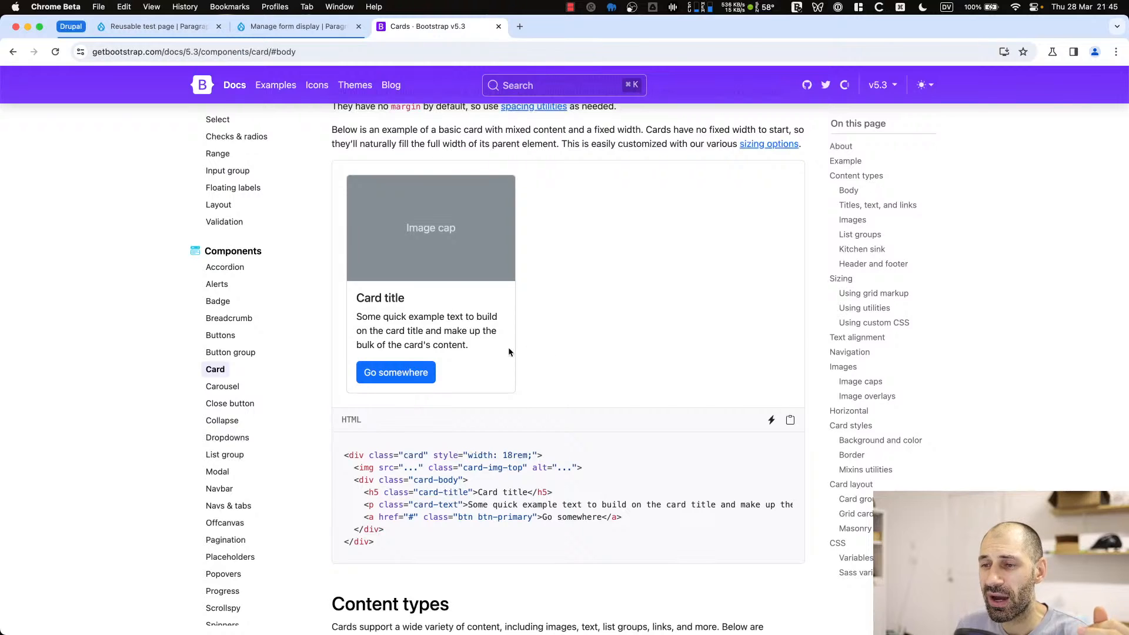
left_click_drag(508, 347, 382, 269)
left_click(655, 251)
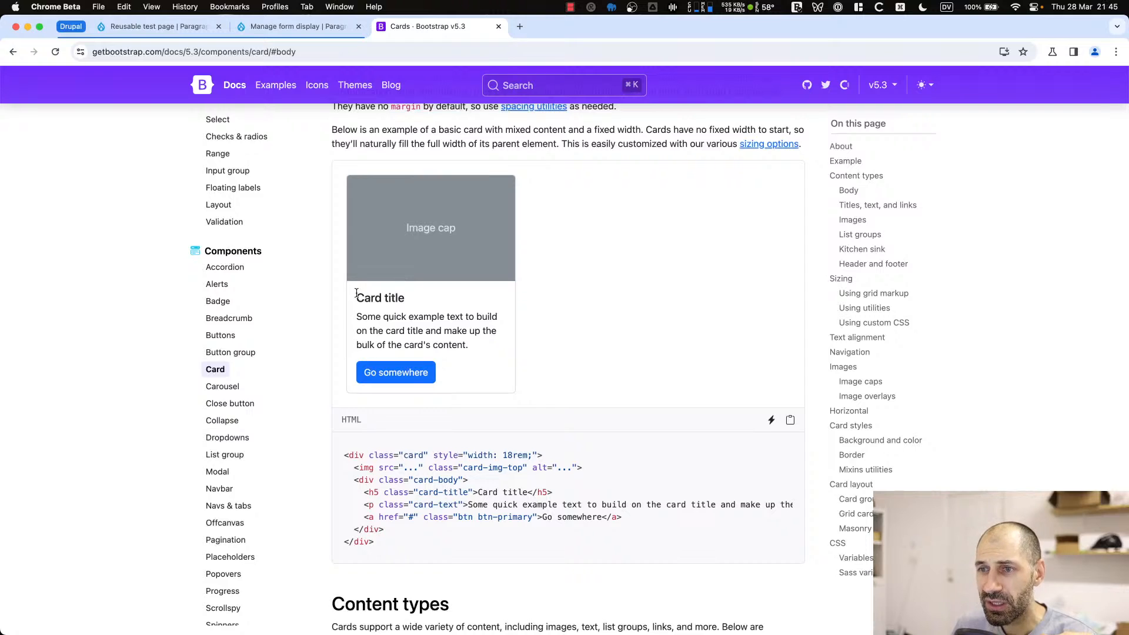
left_click_drag(358, 294, 414, 301)
double_click(432, 322)
triple_click(432, 327)
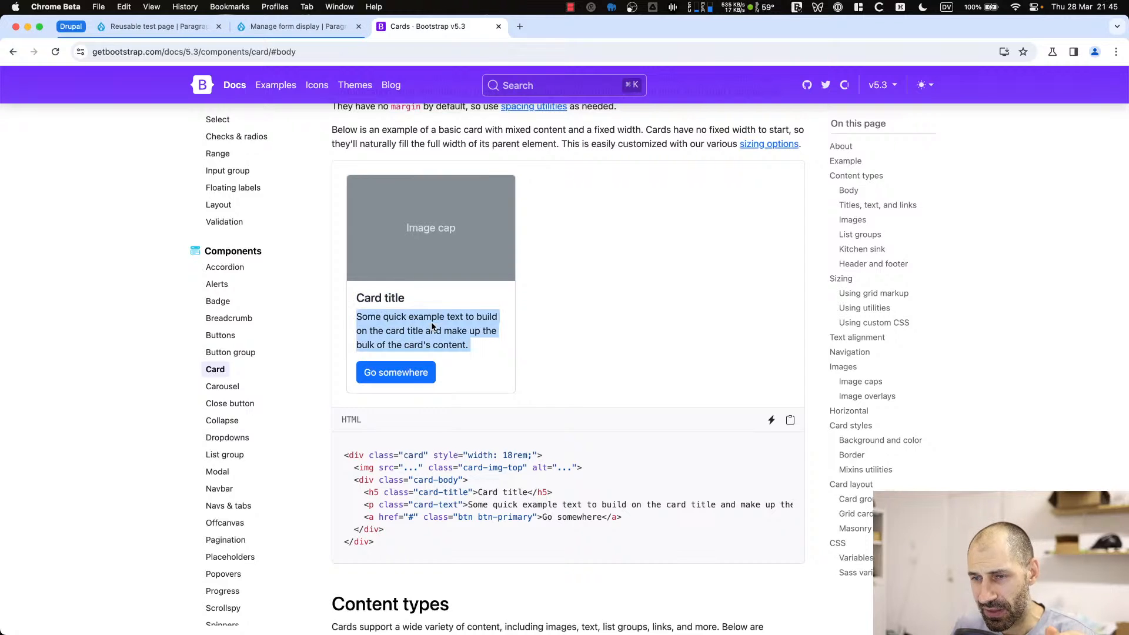
left_click(432, 325)
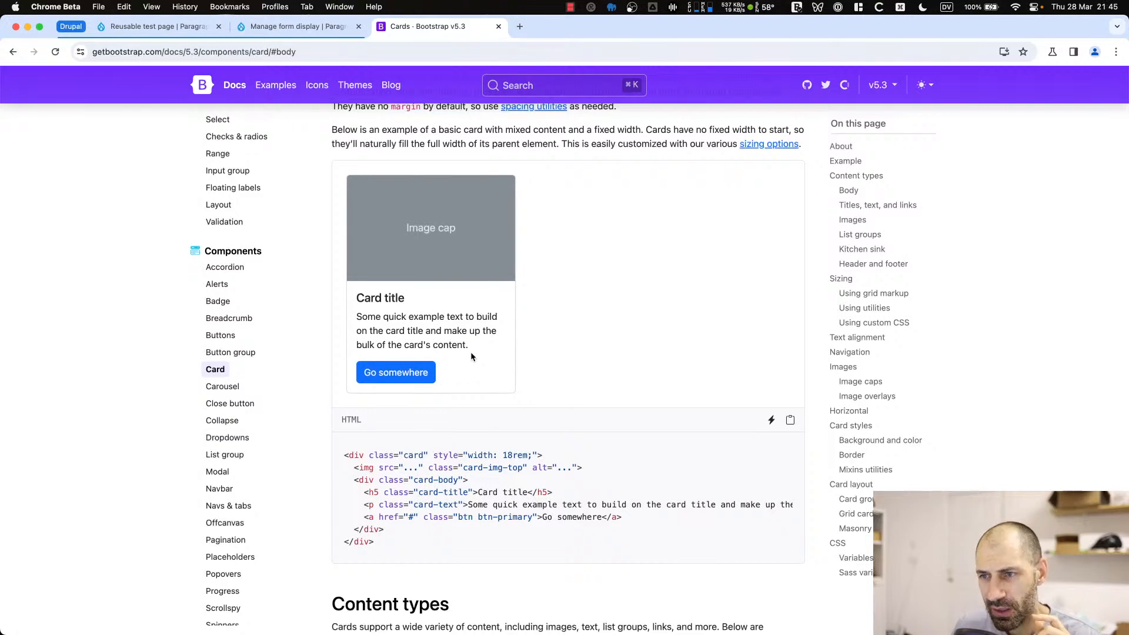
Search the web for "radix drupal", open the Radix project page on Drupal.org and locate the Radix 6 quick start
key("super+t")
type("radix drupal")
key("Return")
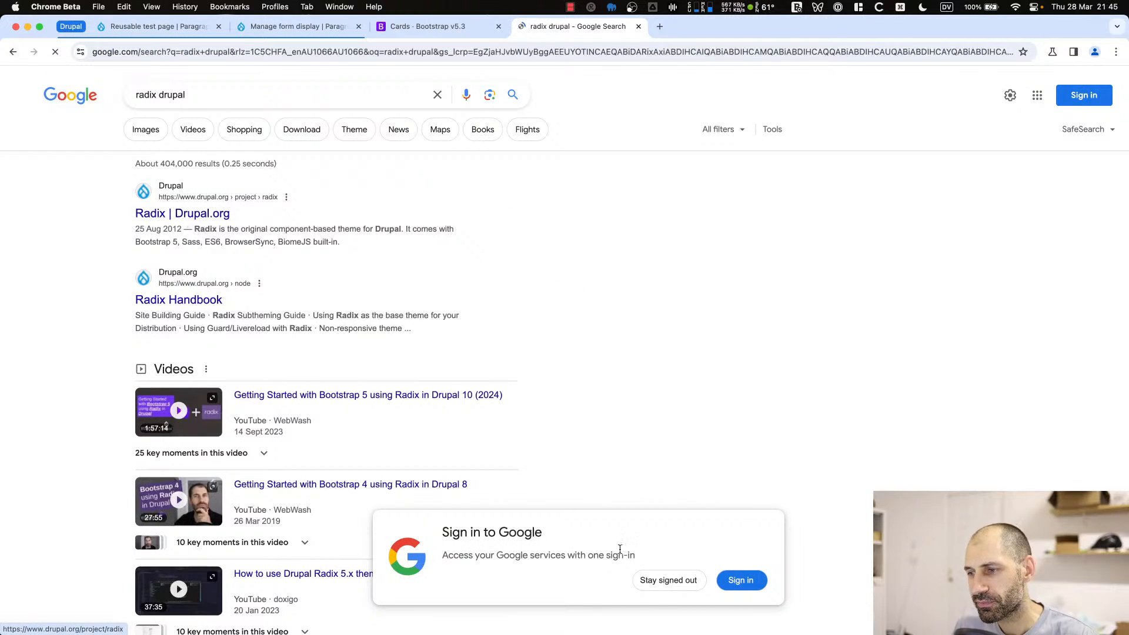
scroll(378, 288, "down", 6)
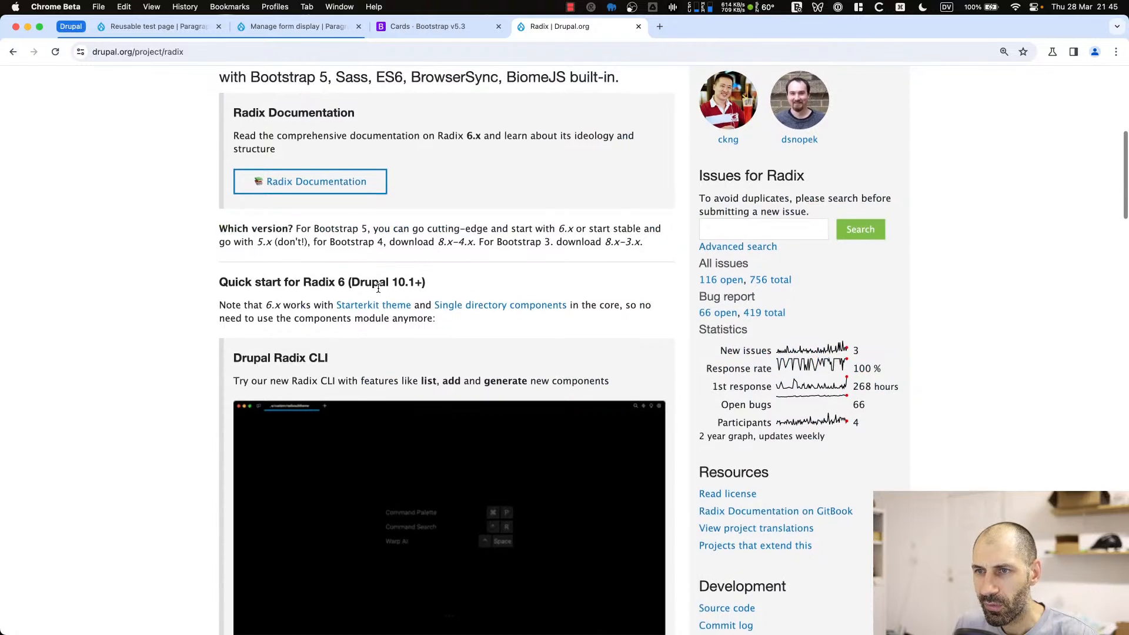
scroll(378, 288, "down", 2)
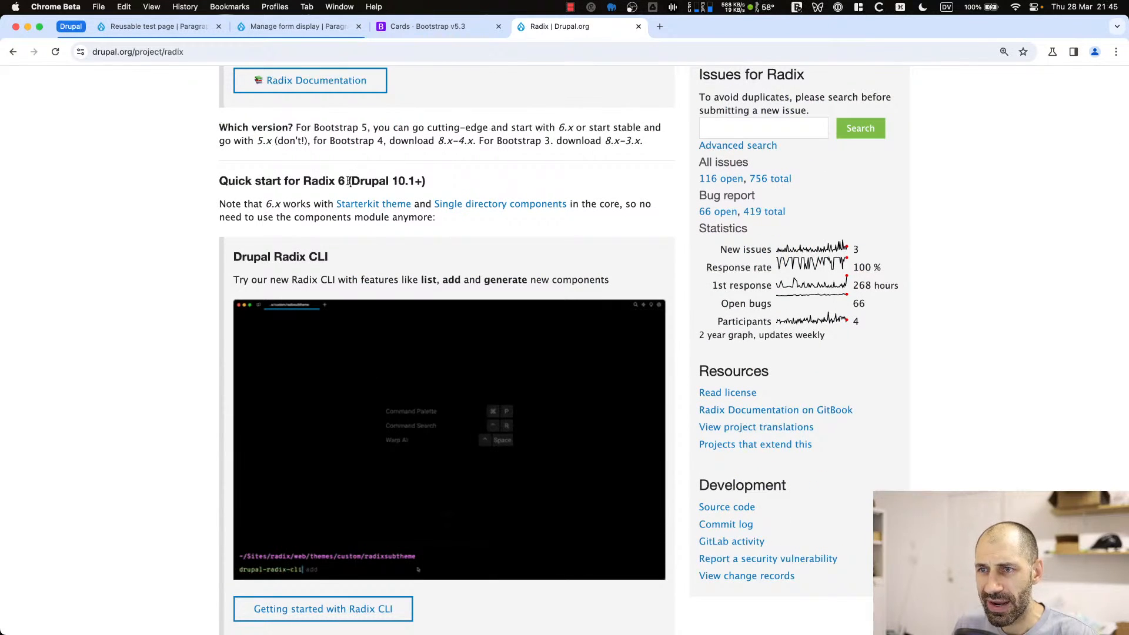
left_click_drag(347, 181, 305, 179)
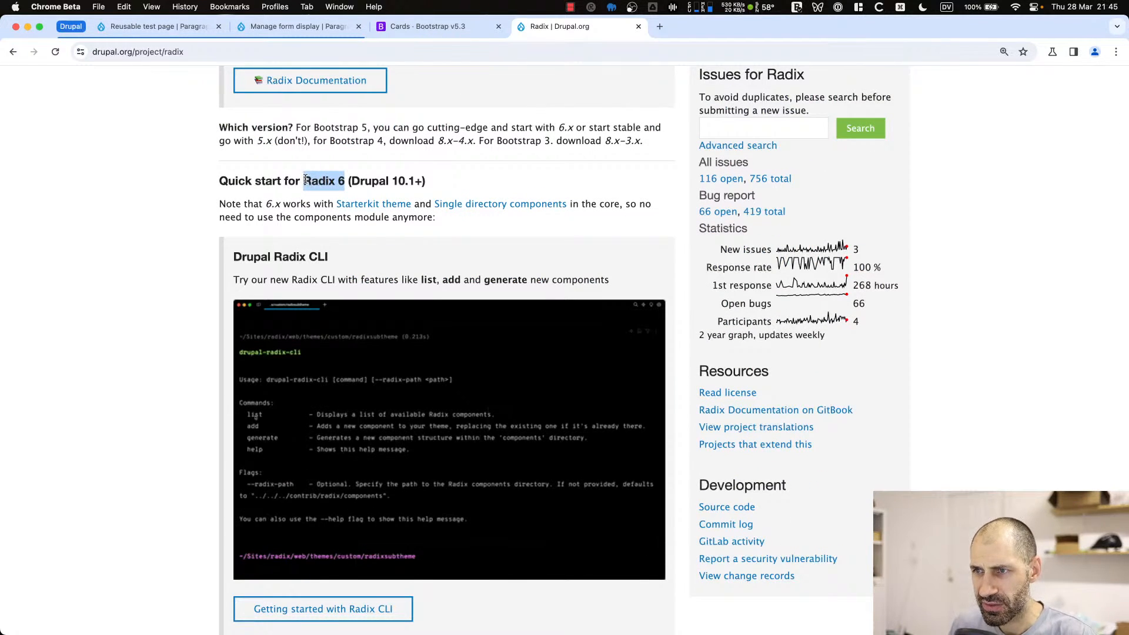
left_click(306, 180)
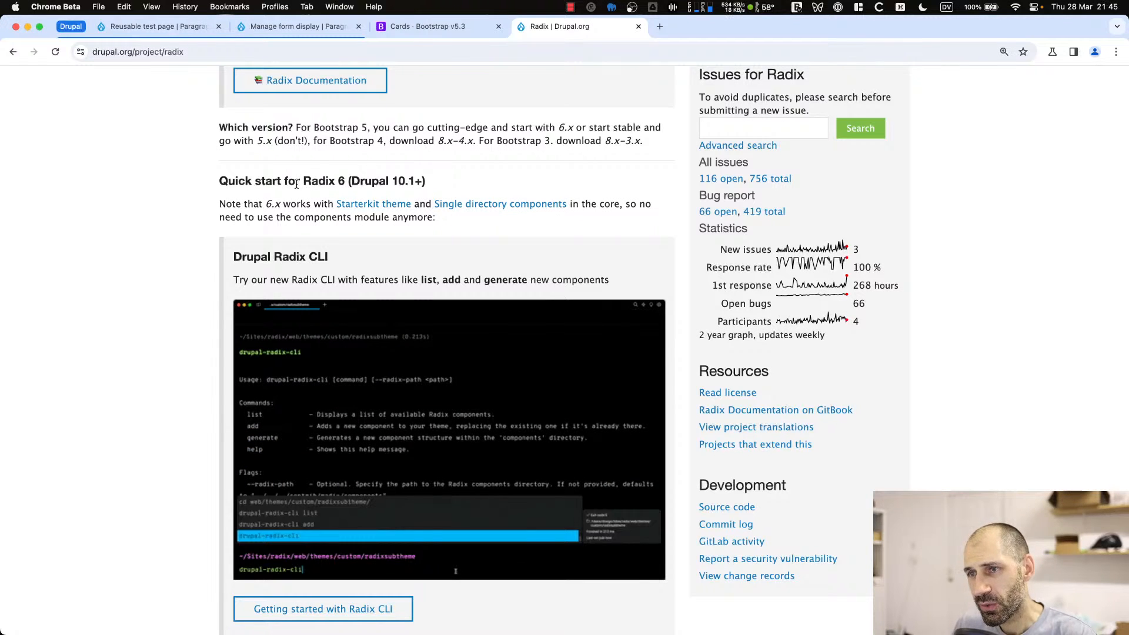
Enlarge the Radix 6 installation instructions and copy the command "drush en sdc serialization -y"
scroll(335, 218, "down", 5)
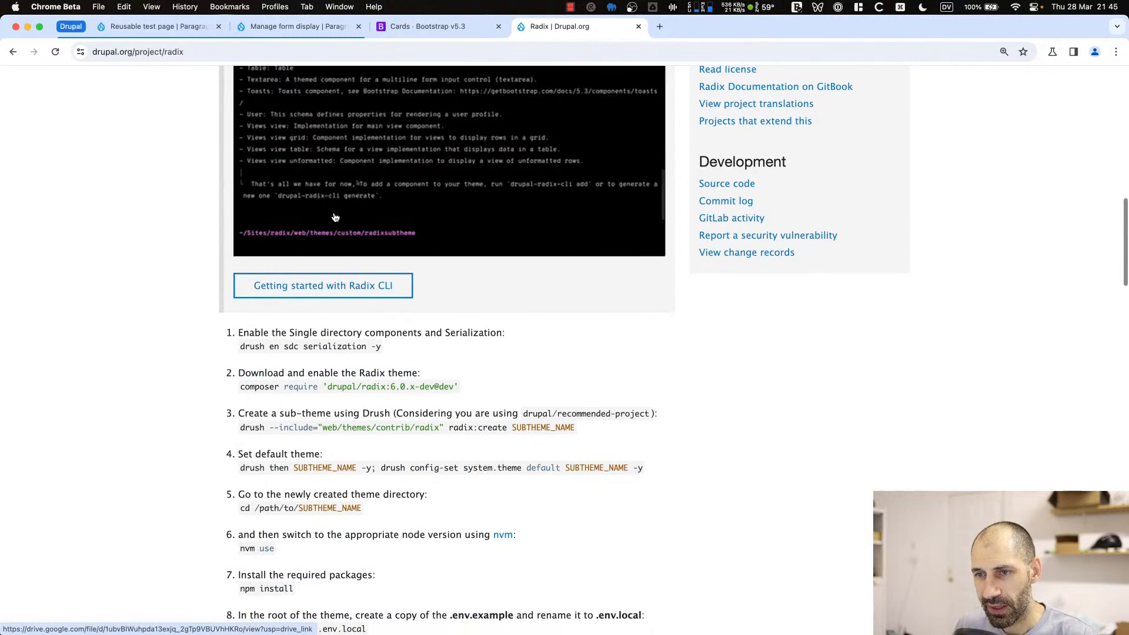
scroll(335, 219, "down", 1)
scroll(394, 302, "down", 1)
triple_click(409, 222)
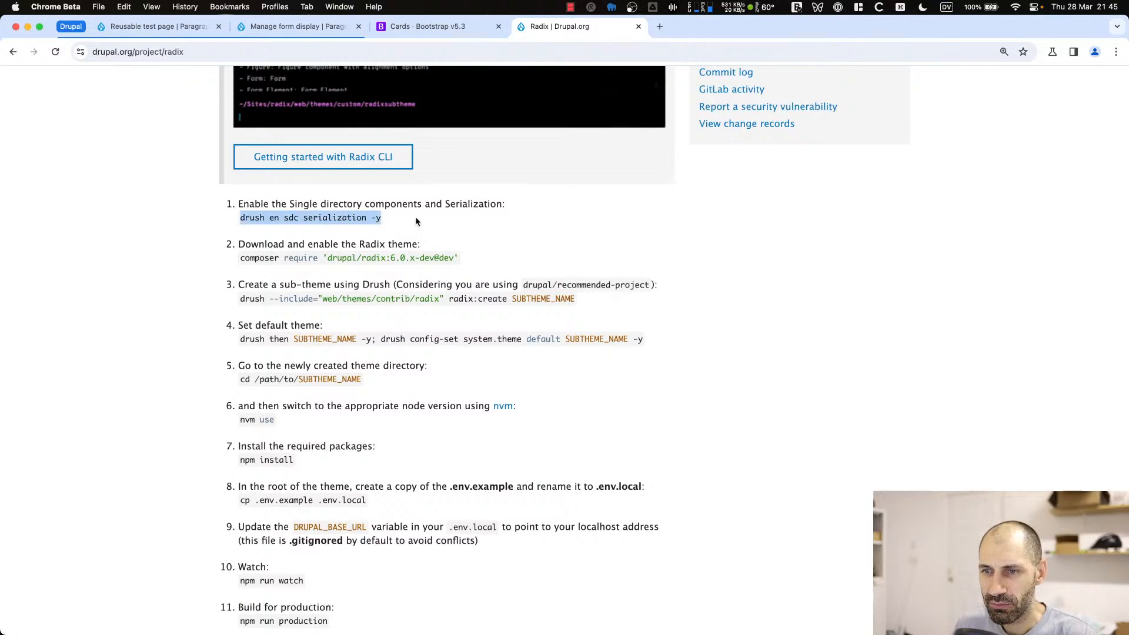
scroll(417, 217, "down", 2)
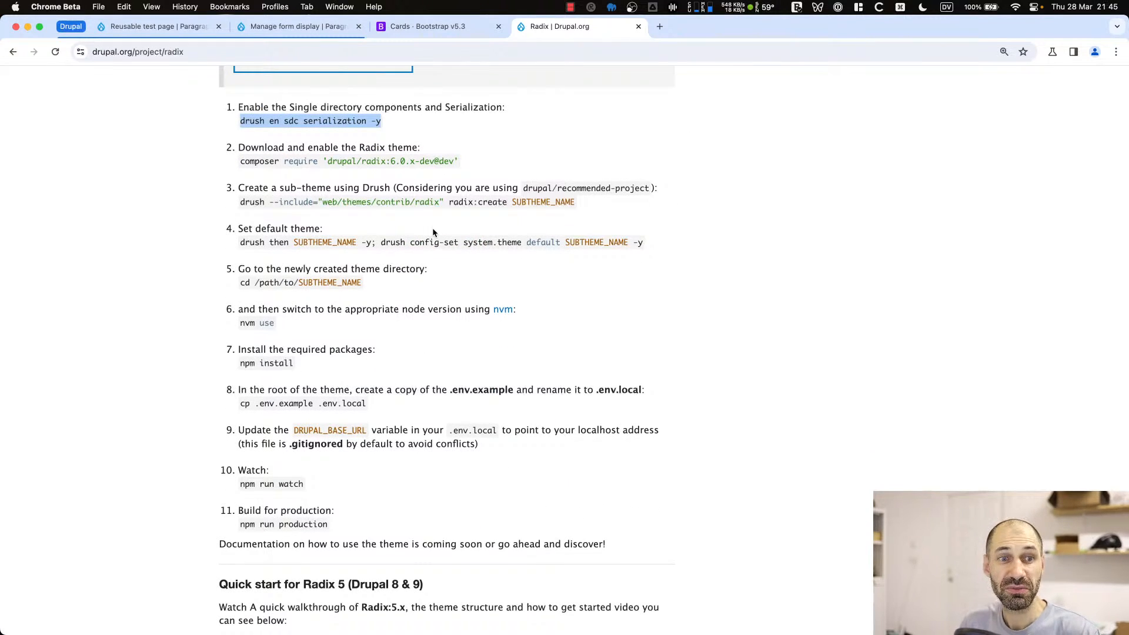
scroll(433, 233, "up", 1)
left_click_drag(381, 142, 239, 144)
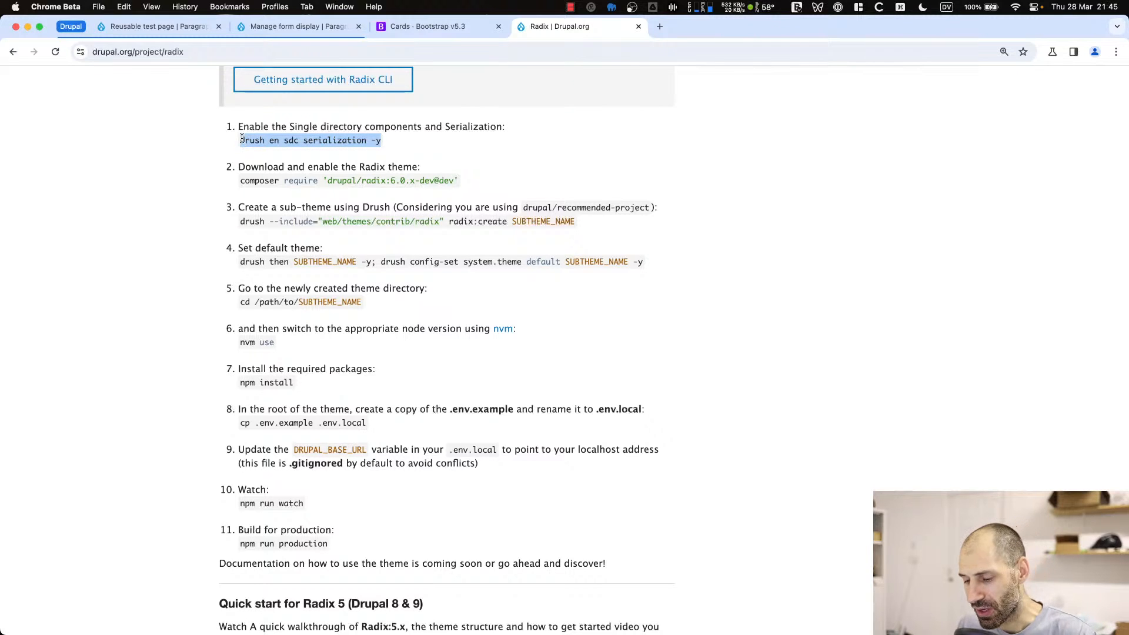
key("super+equal")
key("super+equal")
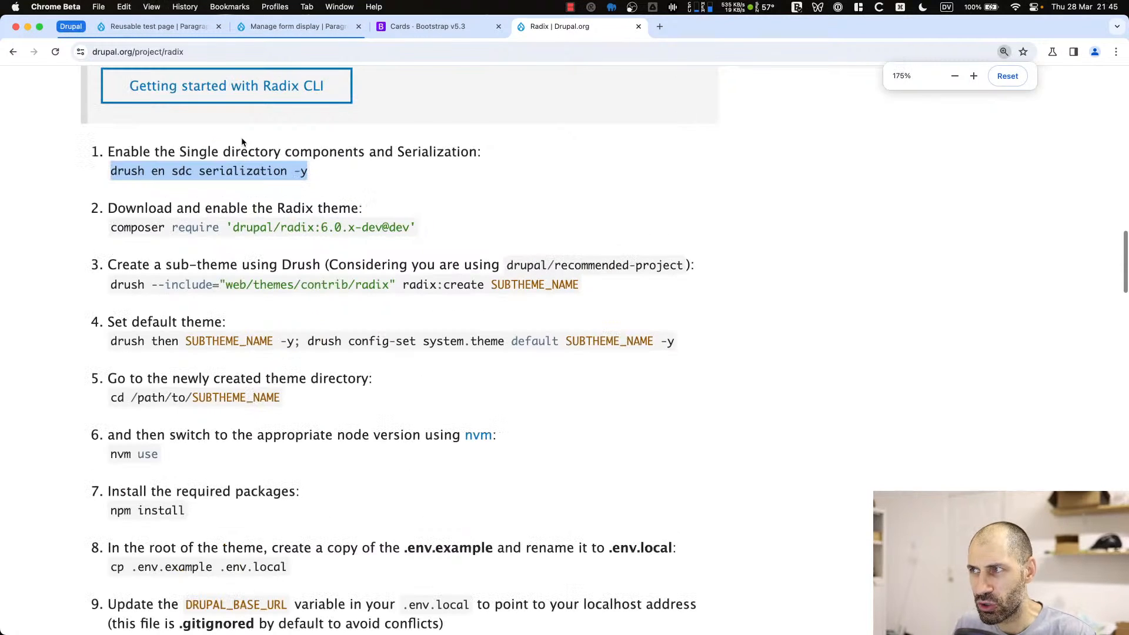
left_click(251, 157)
left_click_drag(311, 176, 110, 172)
key("super+c")
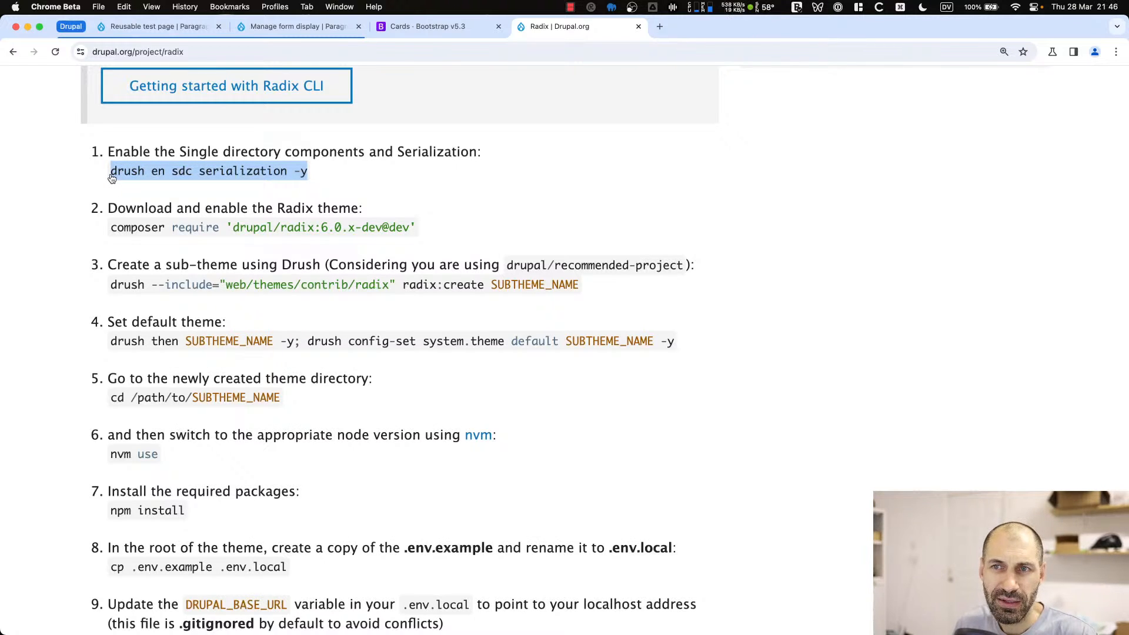
Switch to iTerm2, clear the terminal and run "./vendor/bin/drush en sdc serialization -y" in the project folder
key("super+Tab")
type("clear")
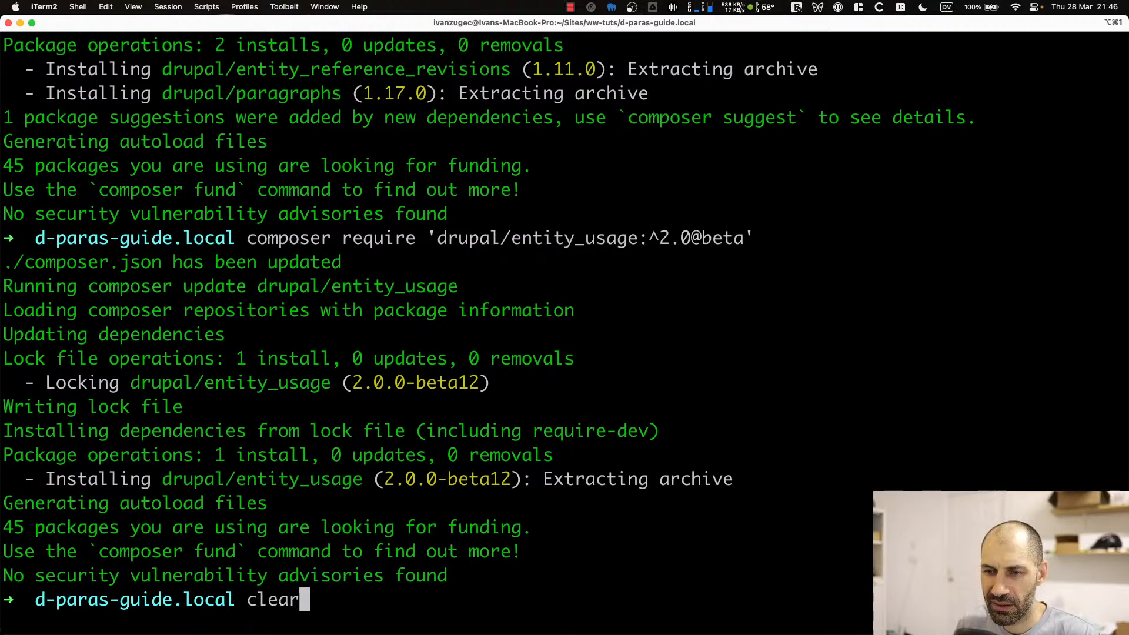
key("Return")
type("./vendor/bin/drush")
key("BackSpace")
key("BackSpace")
key("BackSpace")
key("BackSpace")
key("BackSpace")
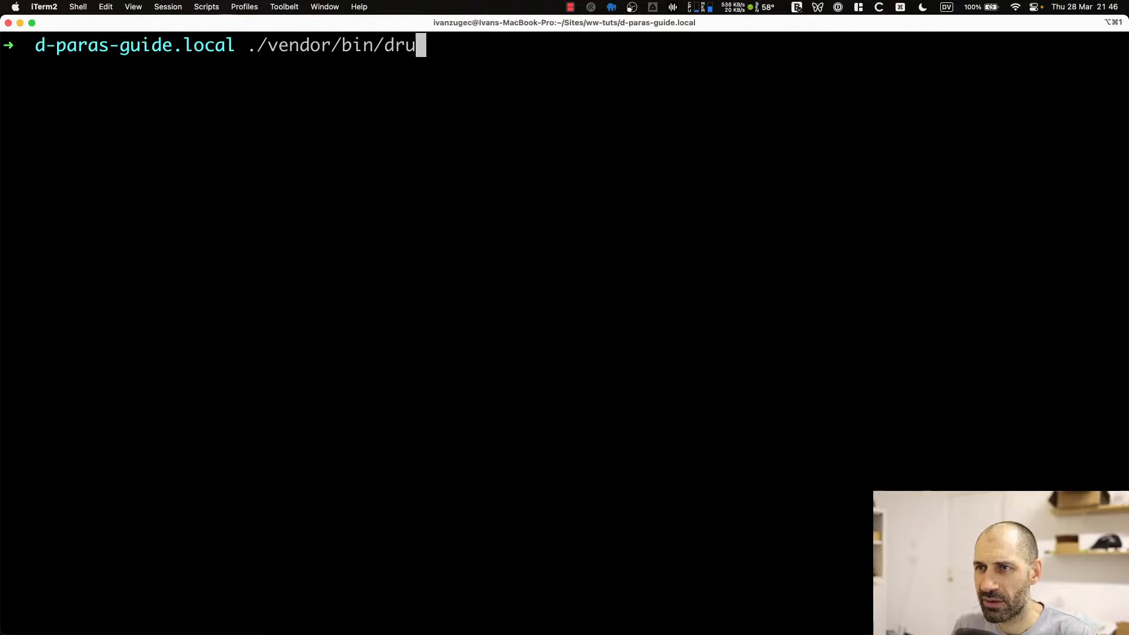
key("super+v")
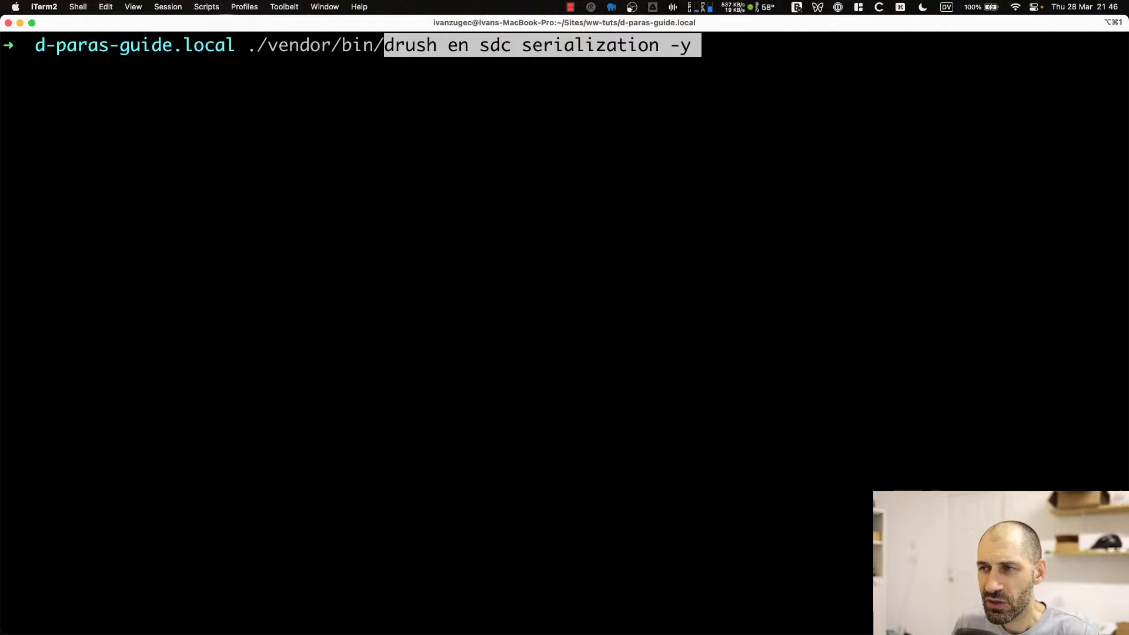
key("BackSpace")
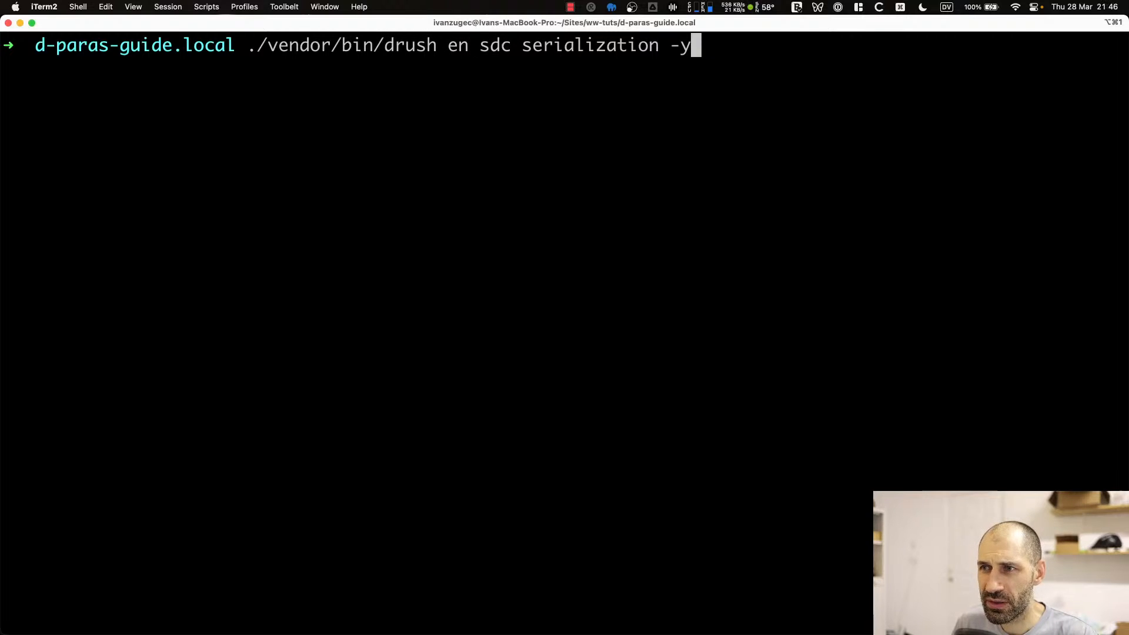
key("Return")
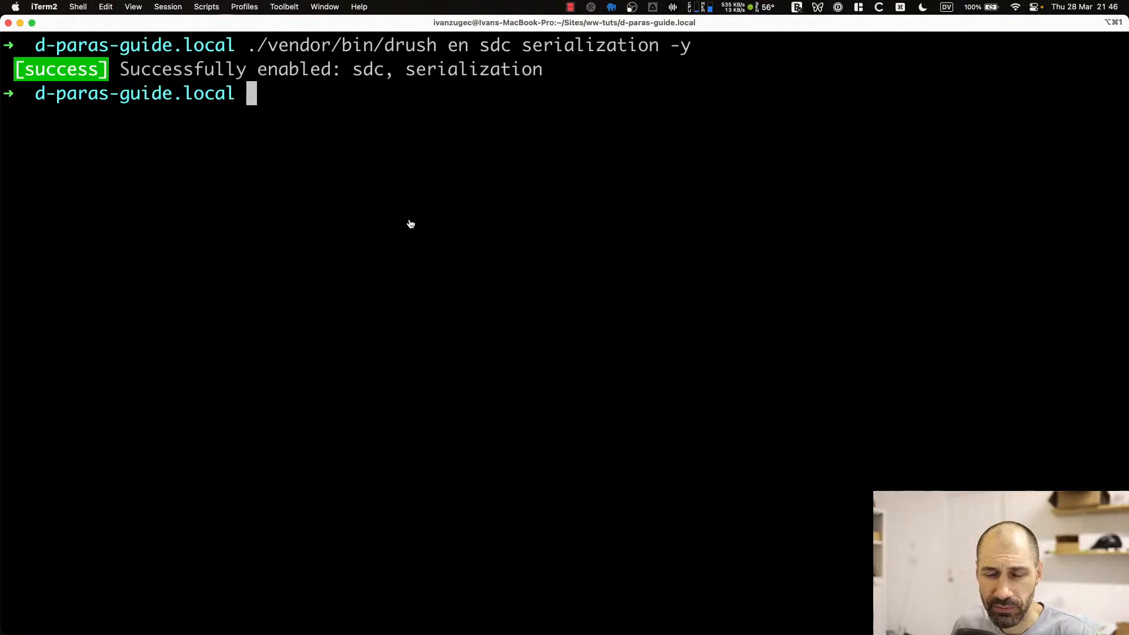
Copy the Radix download command from the project page and run "composer require 'drupal/radix:6.0.x-dev@dev'" in the terminal
key("super+Tab")
left_click_drag(442, 229, 108, 232)
key("super+c")
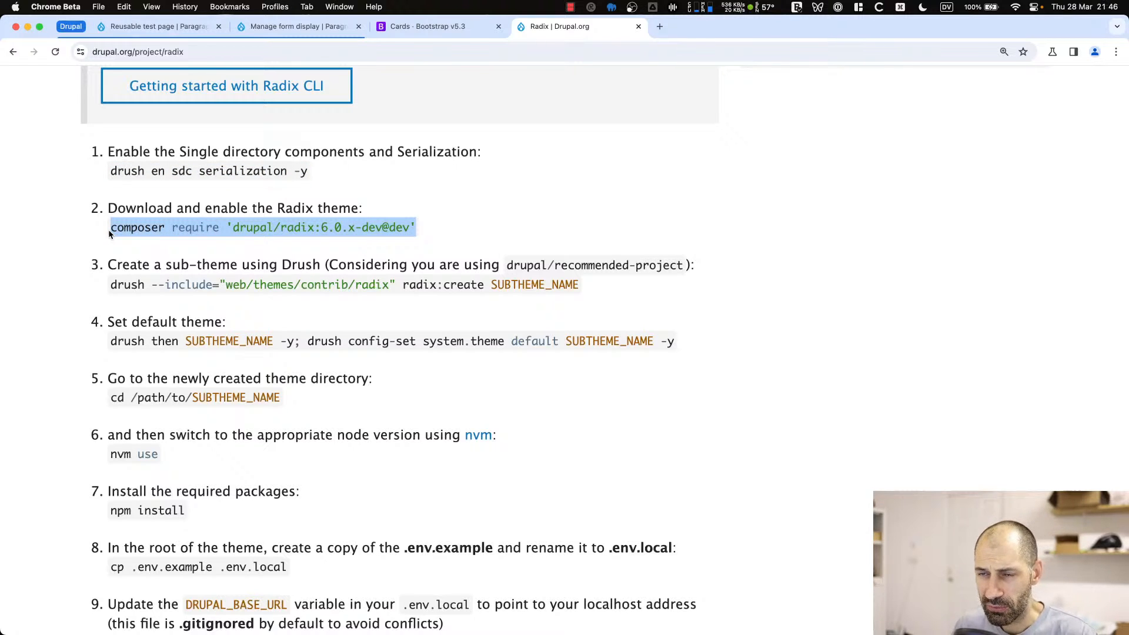
key("super+Tab")
key("super+v")
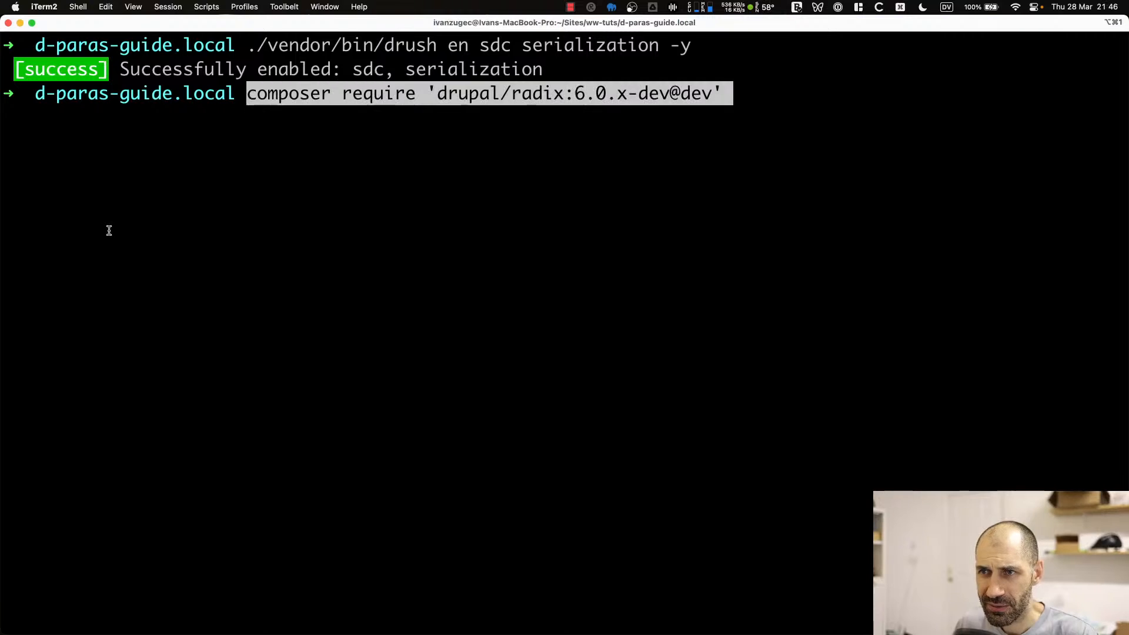
key("Return")
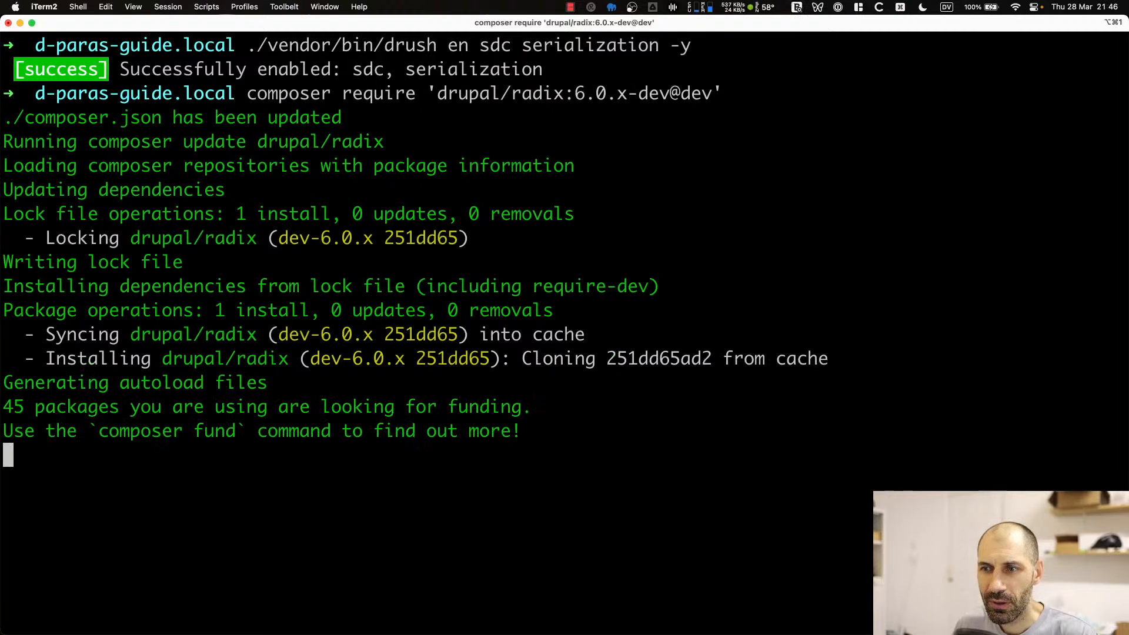
Copy the Drush sub-theme creation command, without SUBTHEME_NAME, from the Radix instructions in the browser
key("super+Tab")
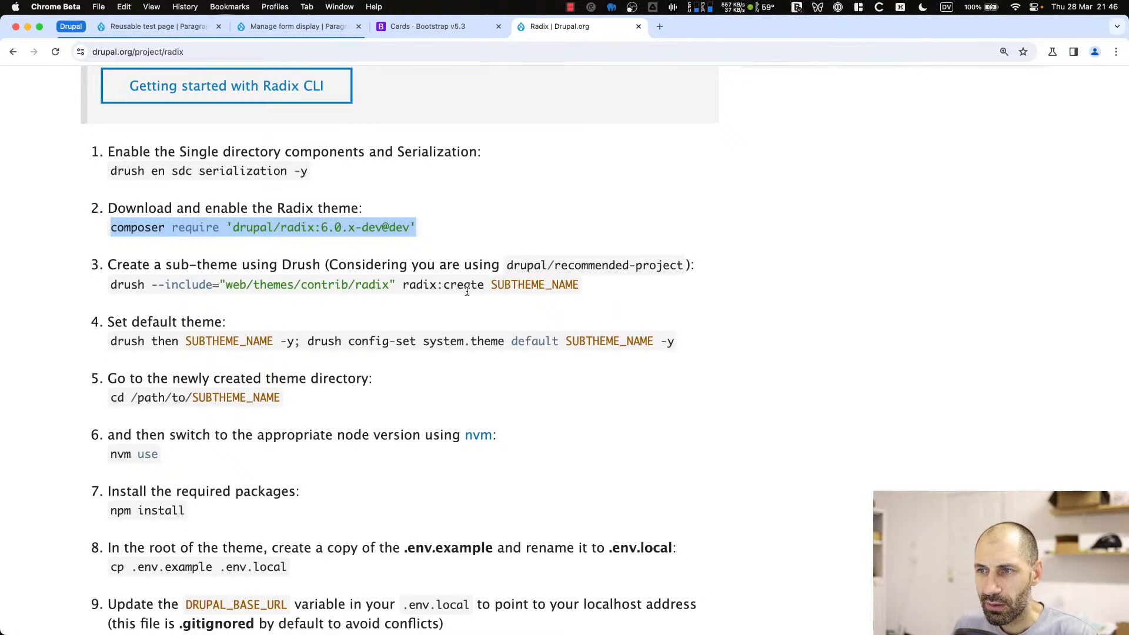
left_click_drag(484, 285, 108, 301)
key("super+c")
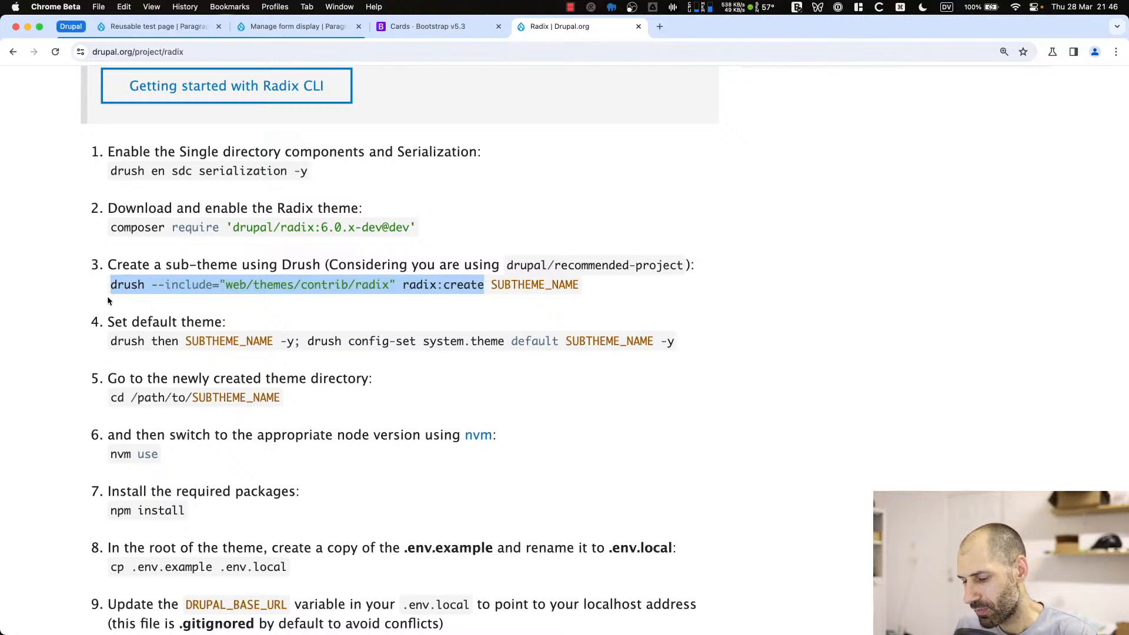
Create the ww_radix sub-theme in the terminal with ./vendor/bin/drush --include="web/themes/contrib/radix" radix:create ww_radix
key("super+Tab")
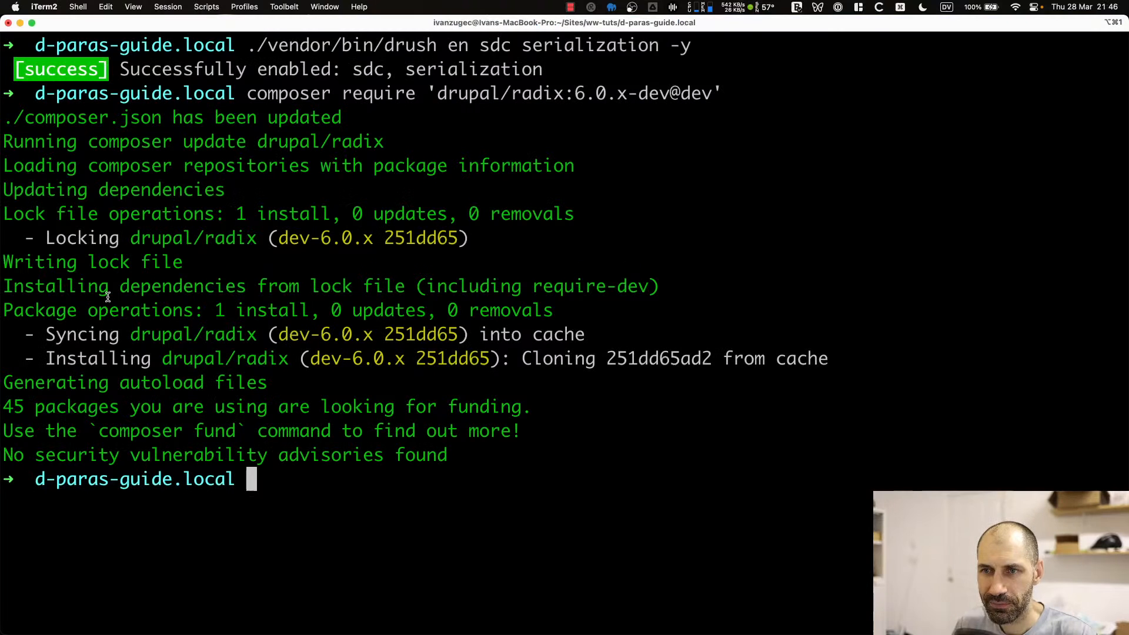
key("Up")
key("Up")
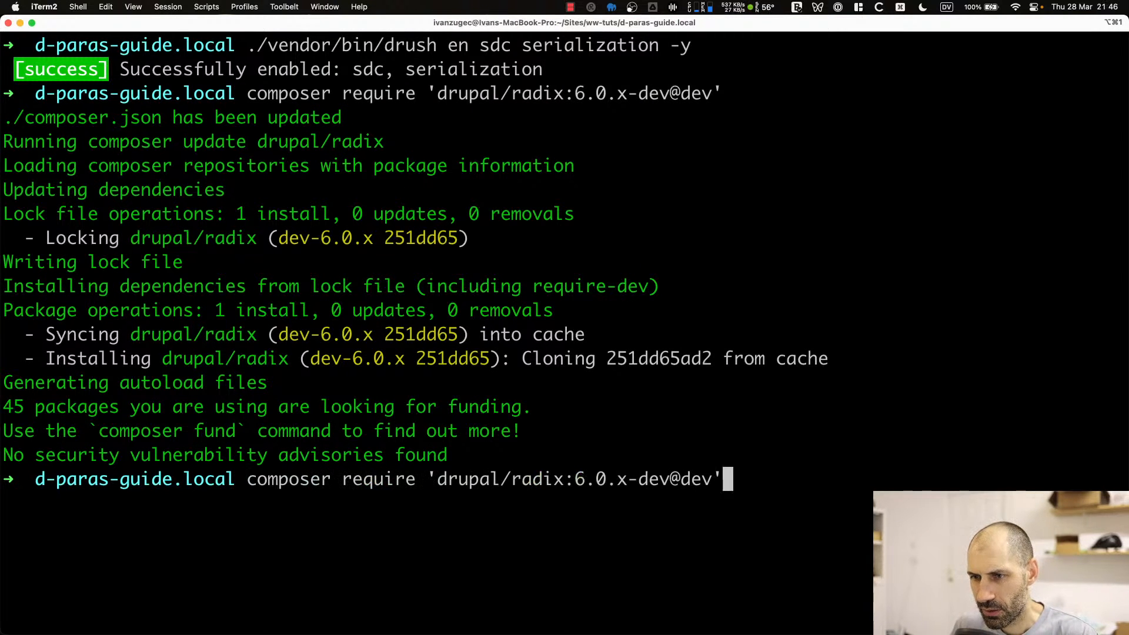
key("BackSpace")
key("BackSpace")
key("BackSpace")
key("BackSpace")
key("BackSpace")
key("BackSpace")
key("BackSpace")
key("BackSpace")
key("BackSpace")
key("BackSpace")
key("BackSpace")
key("BackSpace")
key("BackSpace")
key("BackSpace")
key("BackSpace")
key("BackSpace")
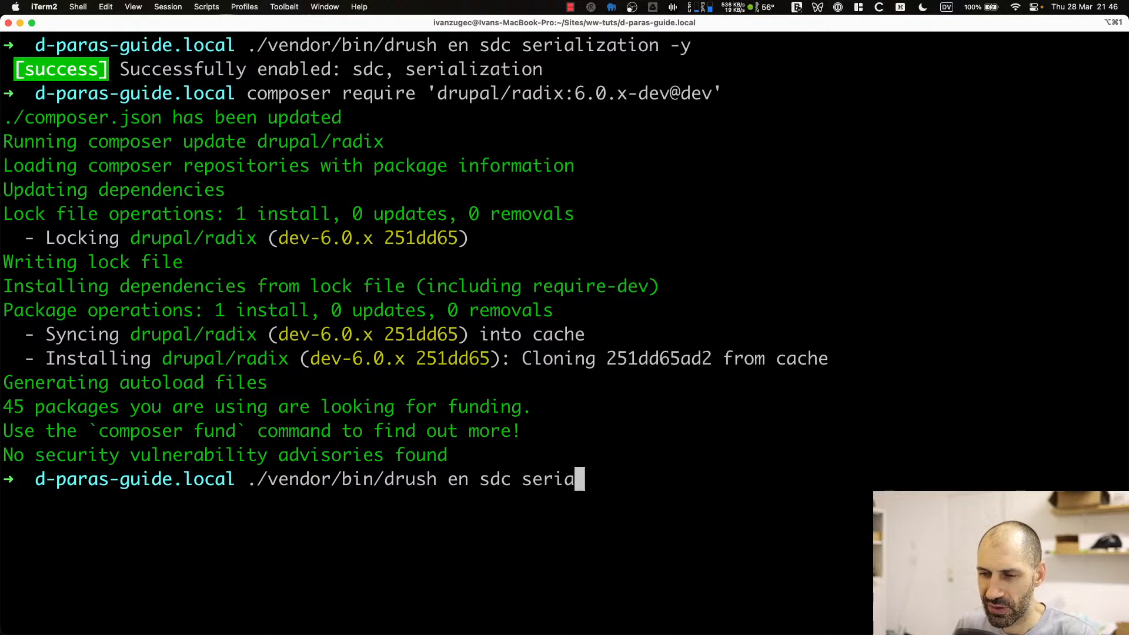
key("BackSpace")
key("BackSpace")
key("BackSpace")
key("BackSpace")
key("BackSpace")
key("BackSpace")
key("BackSpace")
key("BackSpace")
key("BackSpace")
key("BackSpace")
key("BackSpace")
key("BackSpace")
key("BackSpace")
key("super+v")
type("ww")
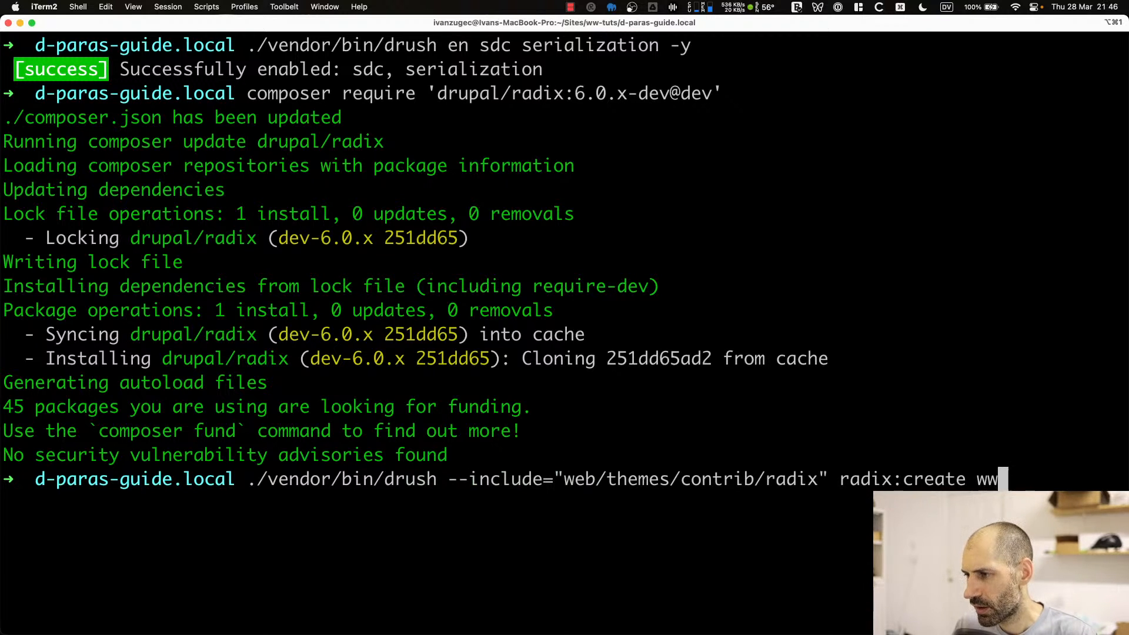
type("_radix")
key("Return")
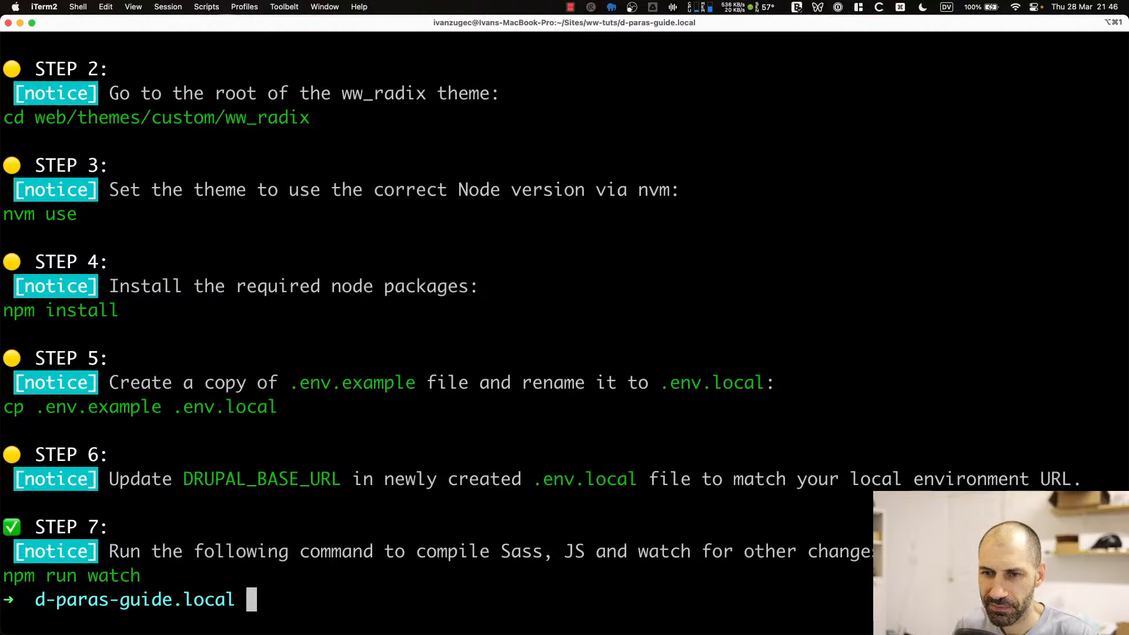
Switch to the browser and copy "drush then" from the Set default theme step of the Radix instructions
key("super+Tab")
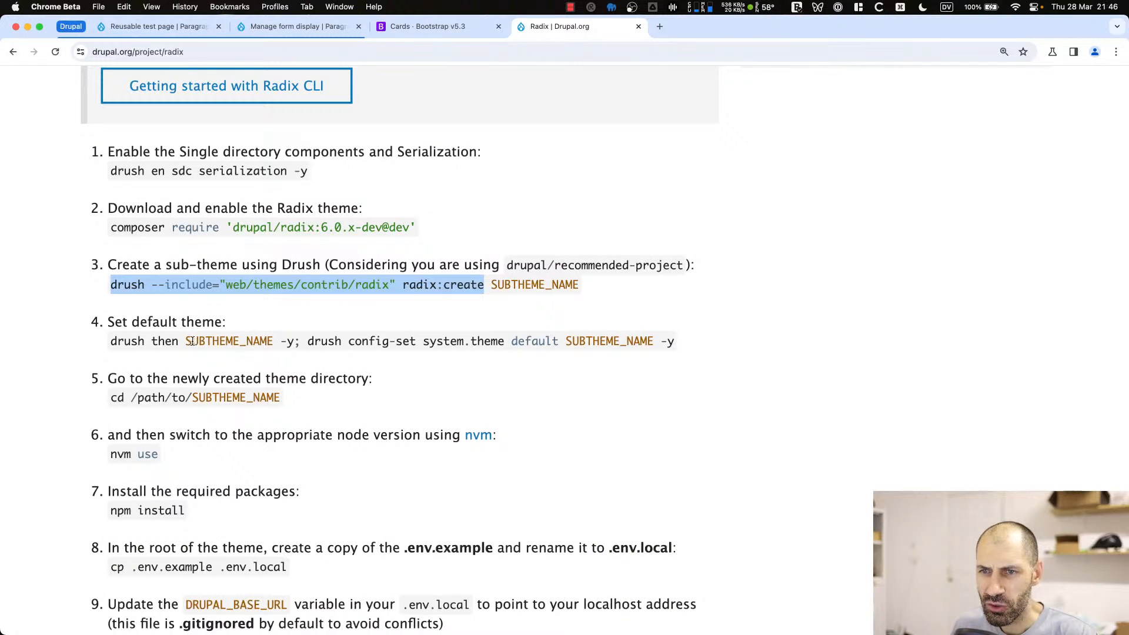
left_click_drag(178, 342, 104, 347)
key("super+c")
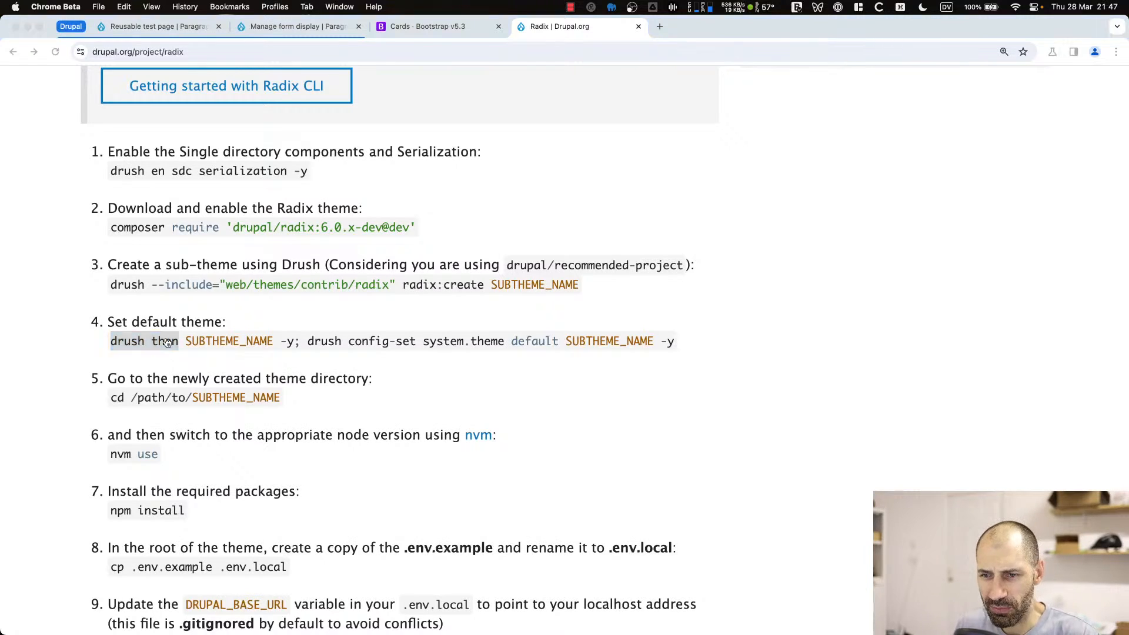
Switch to iTerm2, clear the terminal and run "./vendor/bin/drush then" without a theme name
key("super+Tab")
type("l")
key("BackSpace")
type("clear")
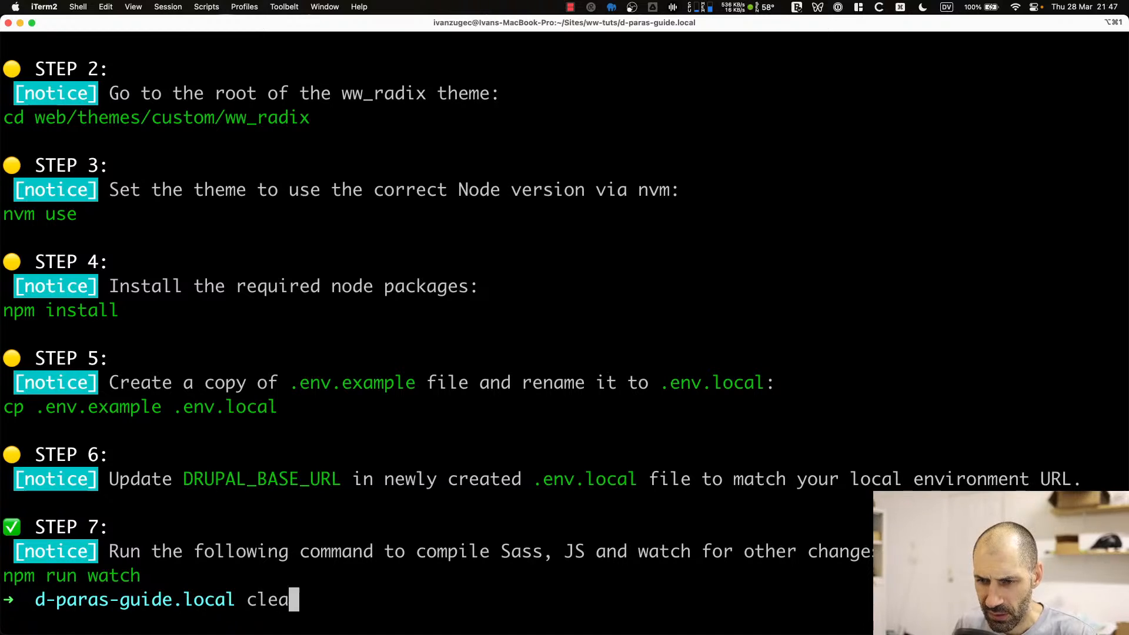
key("Return")
key("Up")
key("Up")
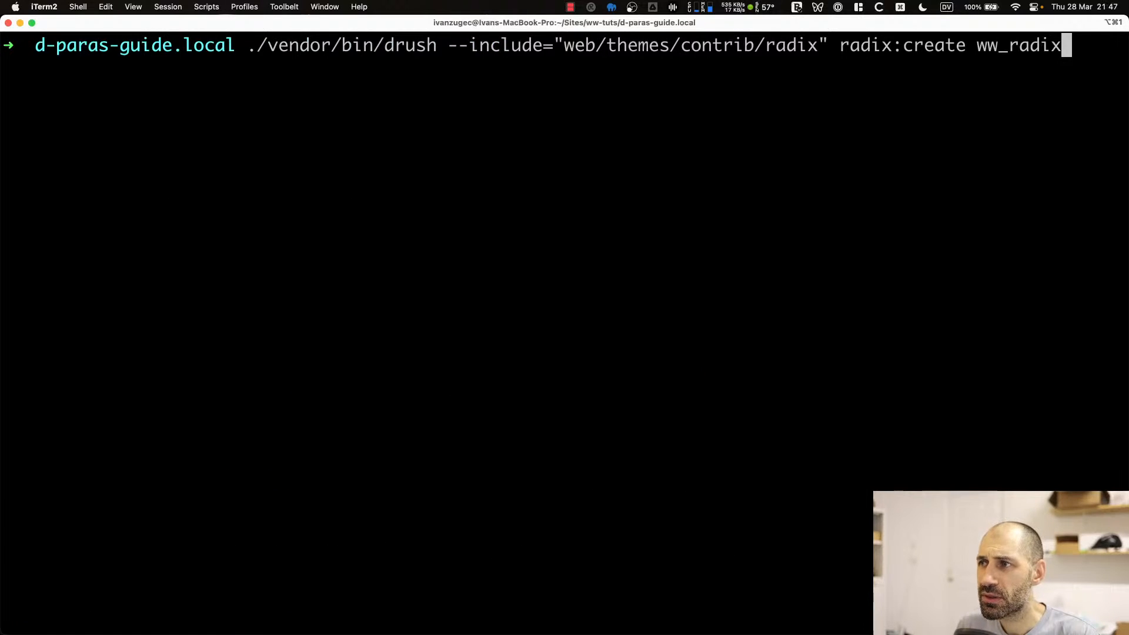
key("Up")
key("Up")
key("BackSpace")
key("BackSpace")
key("BackSpace")
key("BackSpace")
key("BackSpace")
key("BackSpace")
key("BackSpace")
key("BackSpace")
key("BackSpace")
key("BackSpace")
key("BackSpace")
key("BackSpace")
key("BackSpace")
key("BackSpace")
key("BackSpace")
key("BackSpace")
key("BackSpace")
key("BackSpace")
key("BackSpace")
key("BackSpace")
key("BackSpace")
key("BackSpace")
key("BackSpace")
key("BackSpace")
key("BackSpace")
key("BackSpace")
key("BackSpace")
key("super+v")
key("Return")
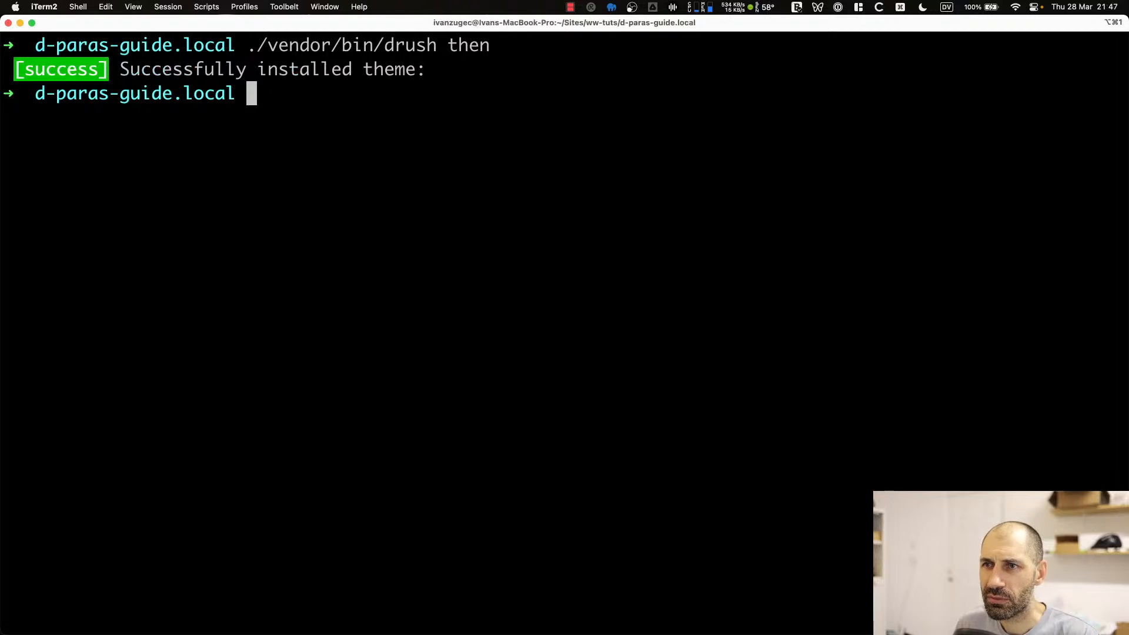
Install the new sub-theme by running "./vendor/bin/drush then ww_radix"
key("Up")
type("ww")
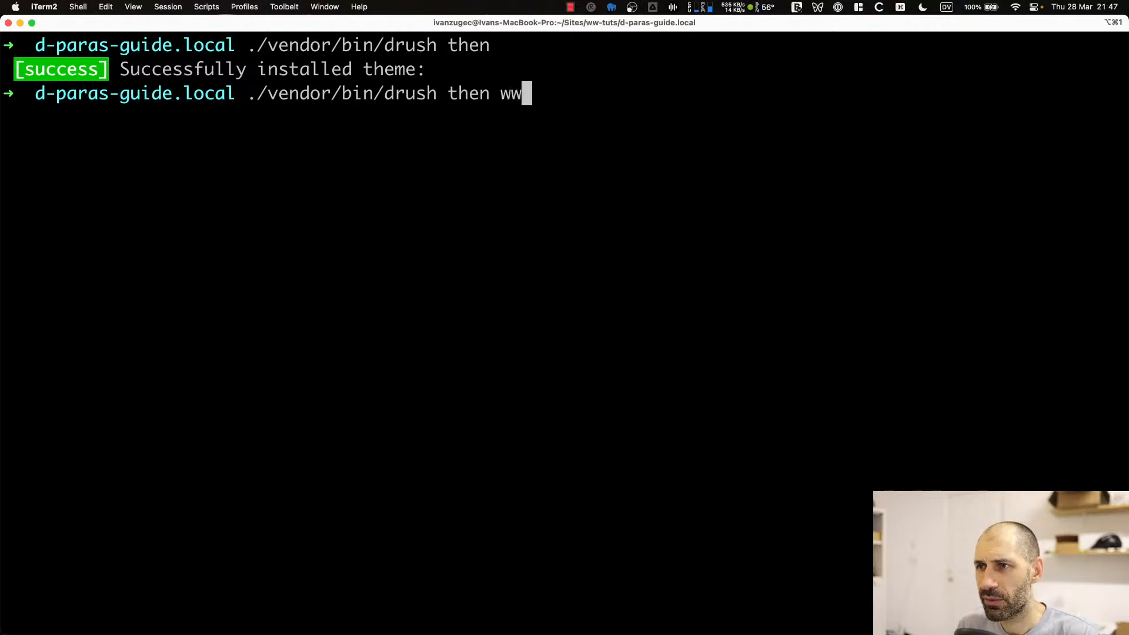
type("_radix")
key("Return")
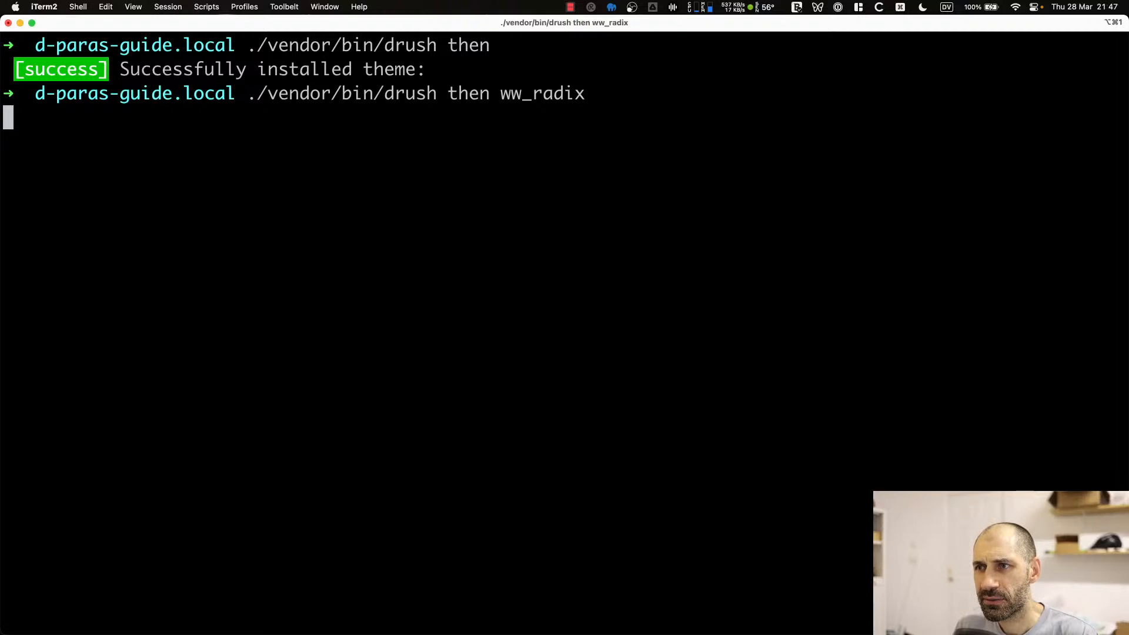
Copy "drush config-set system.theme default" from the Radix instructions in the browser
key("super+Tab")
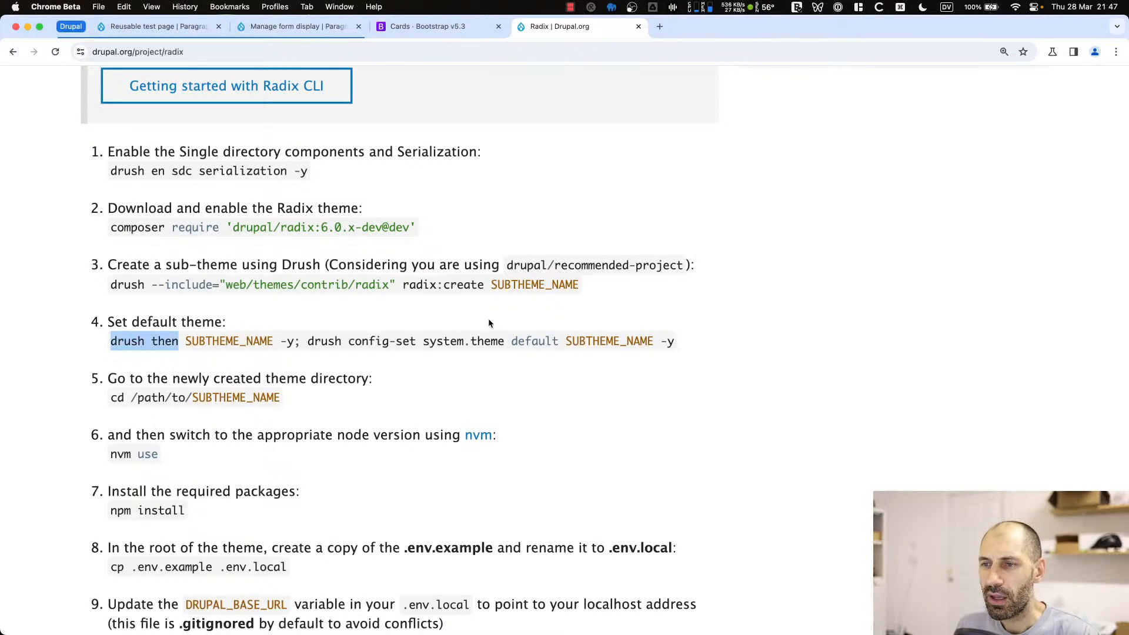
left_click_drag(307, 342, 559, 344)
key("super+c")
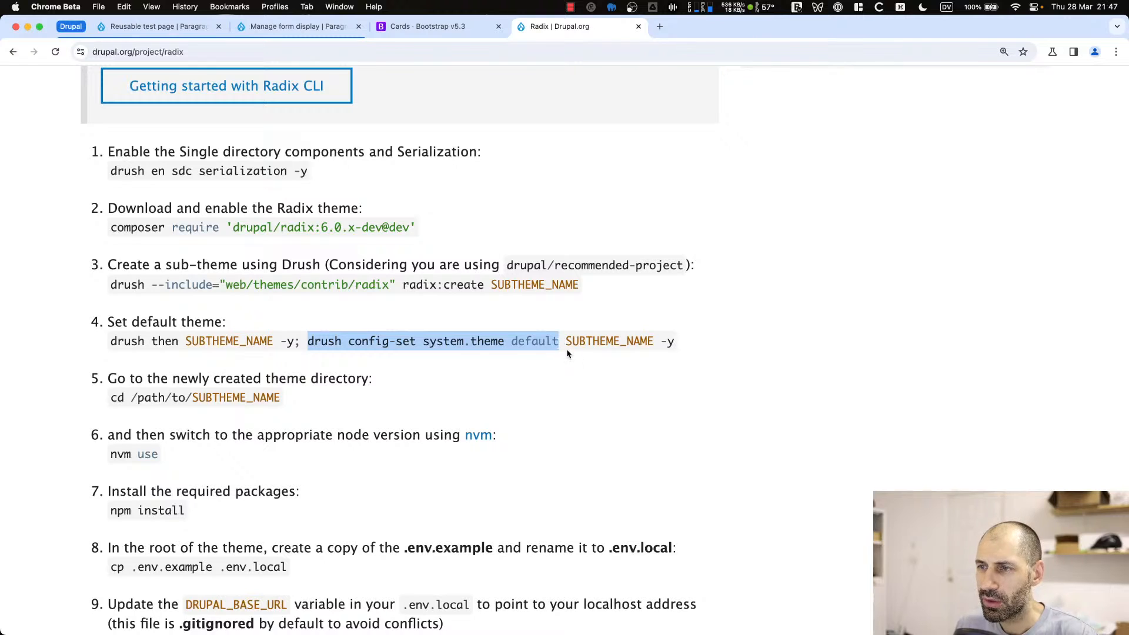
Run "./vendor/bin/drush config-set system.theme default ww_radix" in the terminal and answer yes to the update
key("super+Tab")
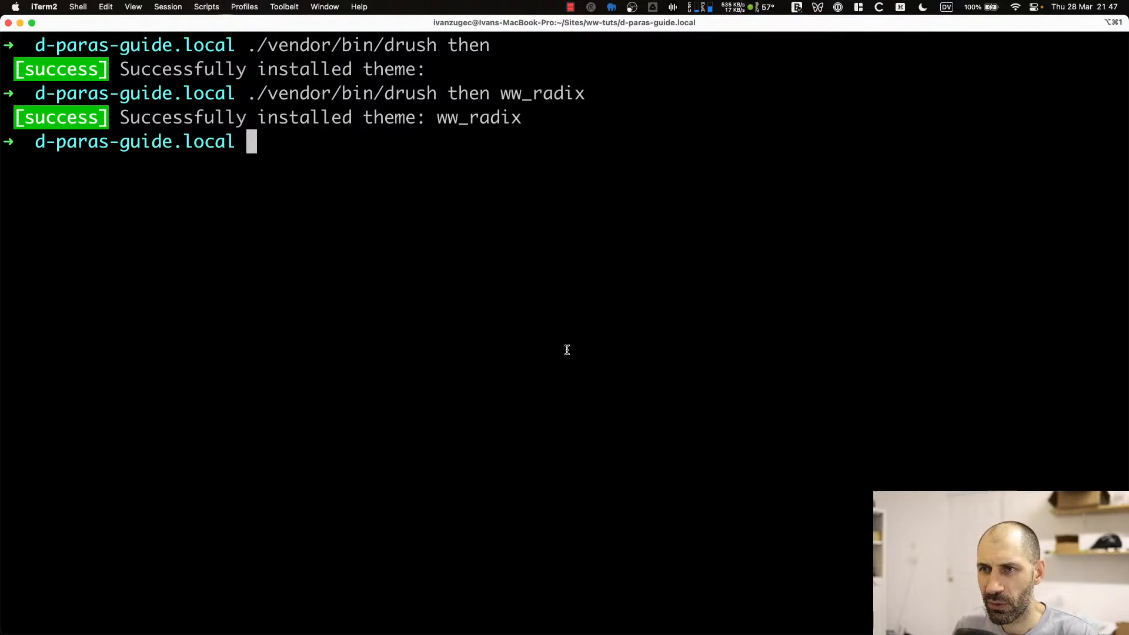
key("Up")
key("BackSpace")
key("BackSpace")
key("BackSpace")
key("BackSpace")
key("BackSpace")
key("BackSpace")
key("BackSpace")
key("BackSpace")
key("BackSpace")
key("BackSpace")
key("BackSpace")
key("BackSpace")
key("BackSpace")
key("BackSpace")
key("BackSpace")
key("BackSpace")
key("BackSpace")
key("BackSpace")
key("BackSpace")
key("super+v")
type("ww_radix")
key("Return")
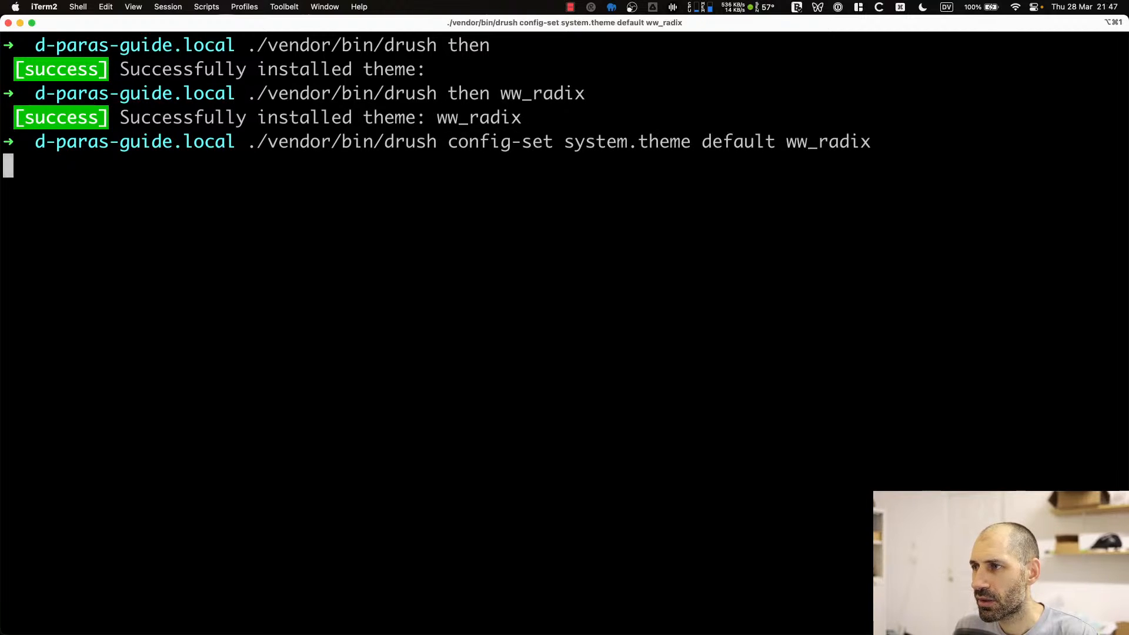
type("yes")
key("Return")
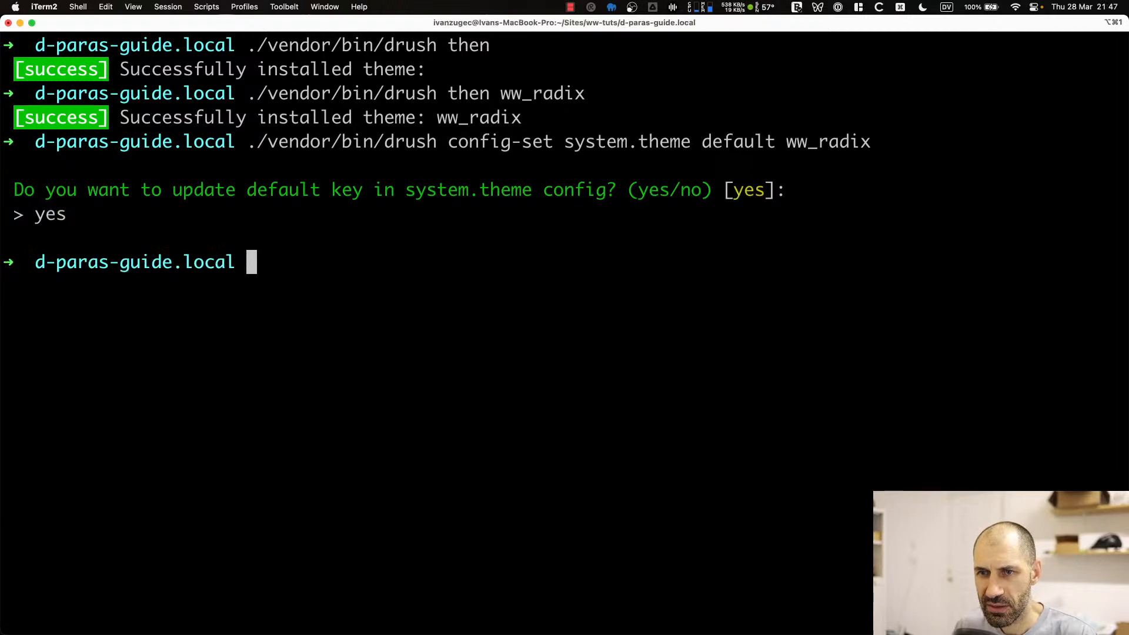
Change the terminal directory to web/themes/custom/ww_radix and clear the screen
key("super+Tab")
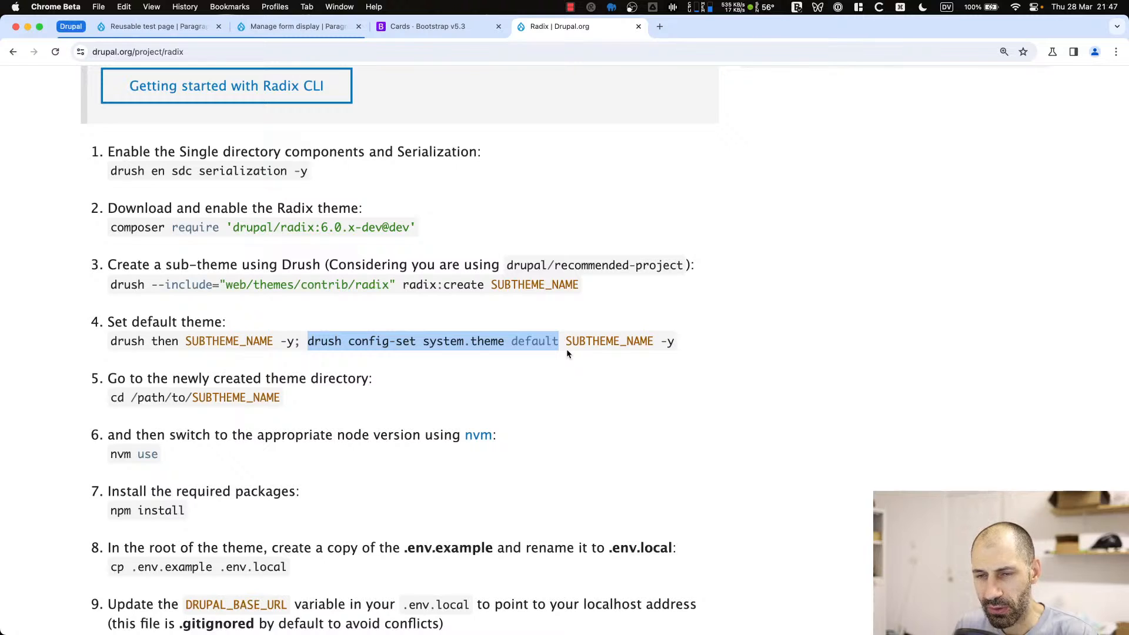
key("super+Tab")
type("cd web/")
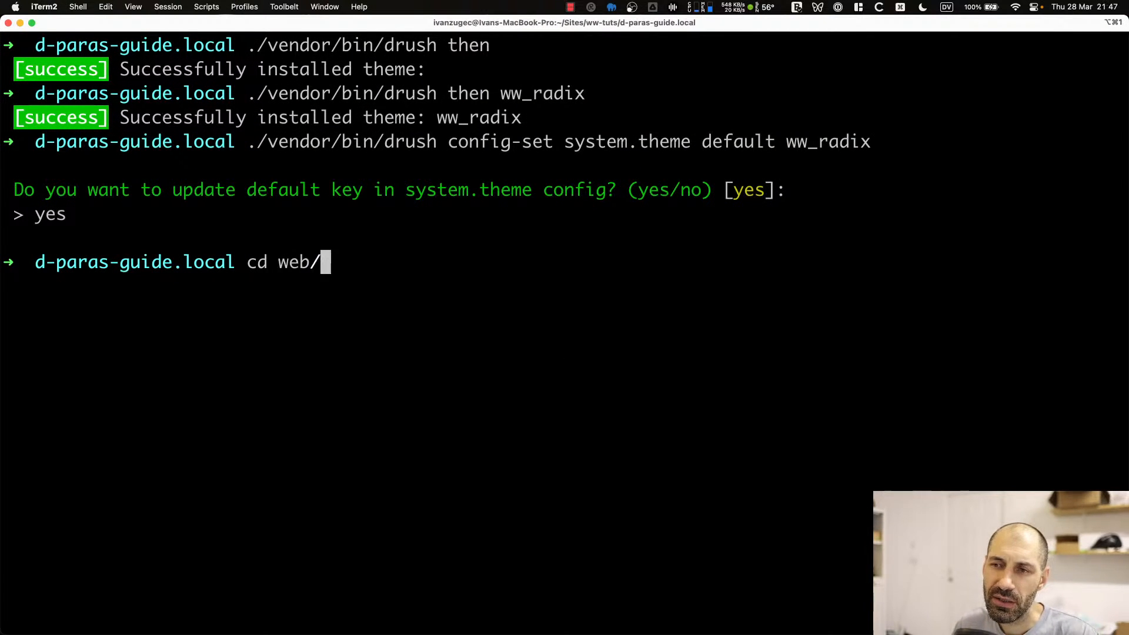
type("themes/c")
key("Tab")
type("u")
key("Tab")
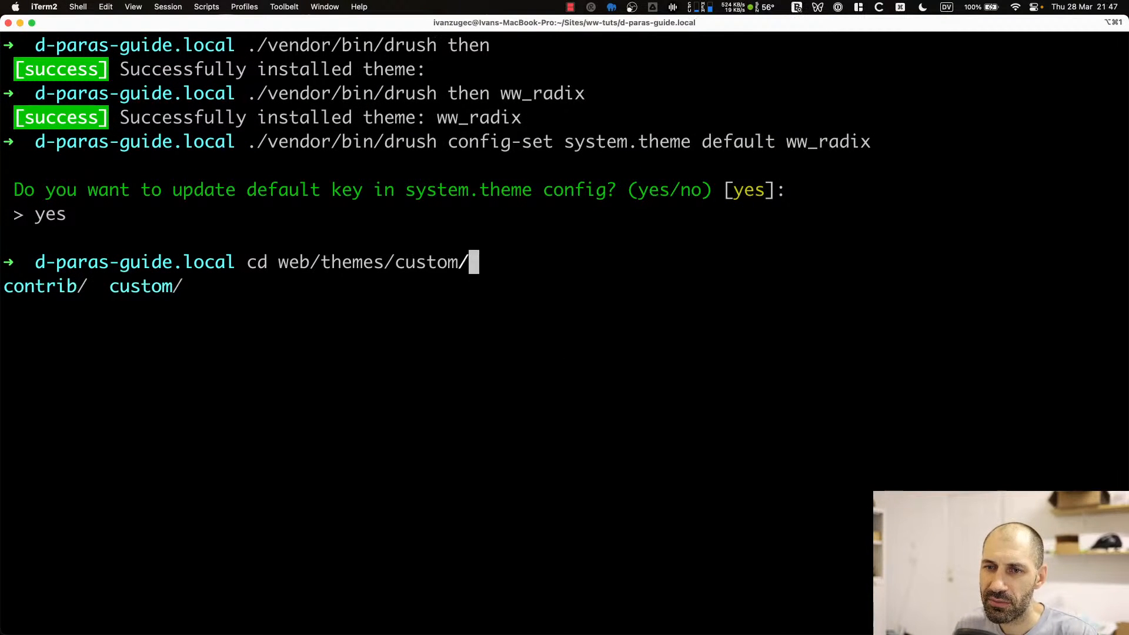
key("BackSpace")
type("/")
key("Tab")
key("Return")
type("clear")
key("Return")
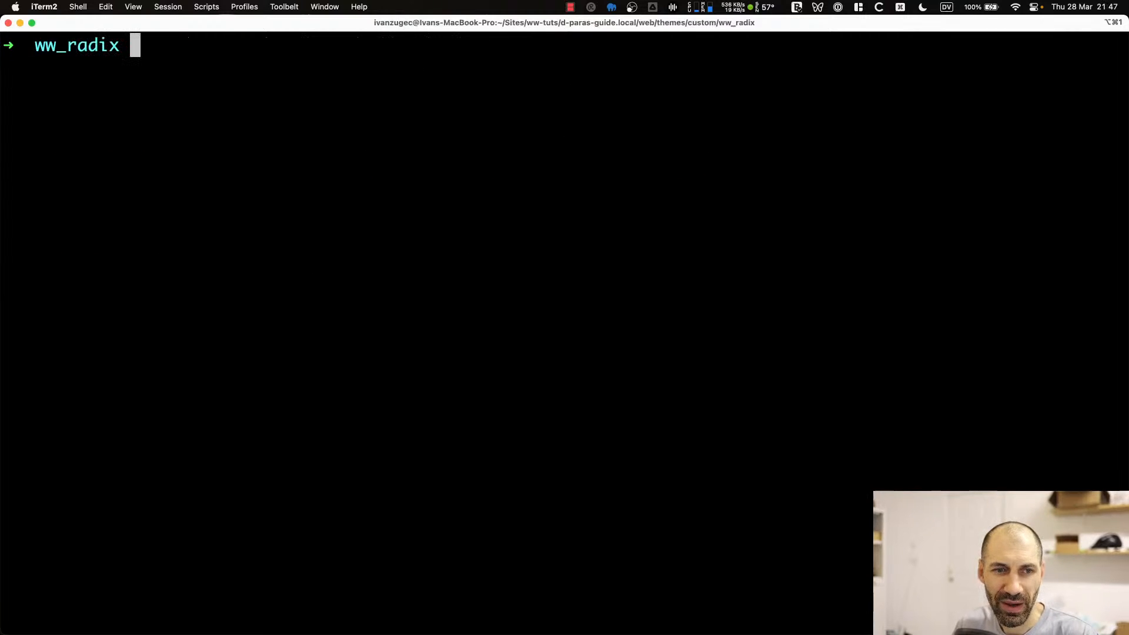
Check the Node version step in the Radix instructions and run "nvm use stable" in the ww_radix folder
key("super+Tab")
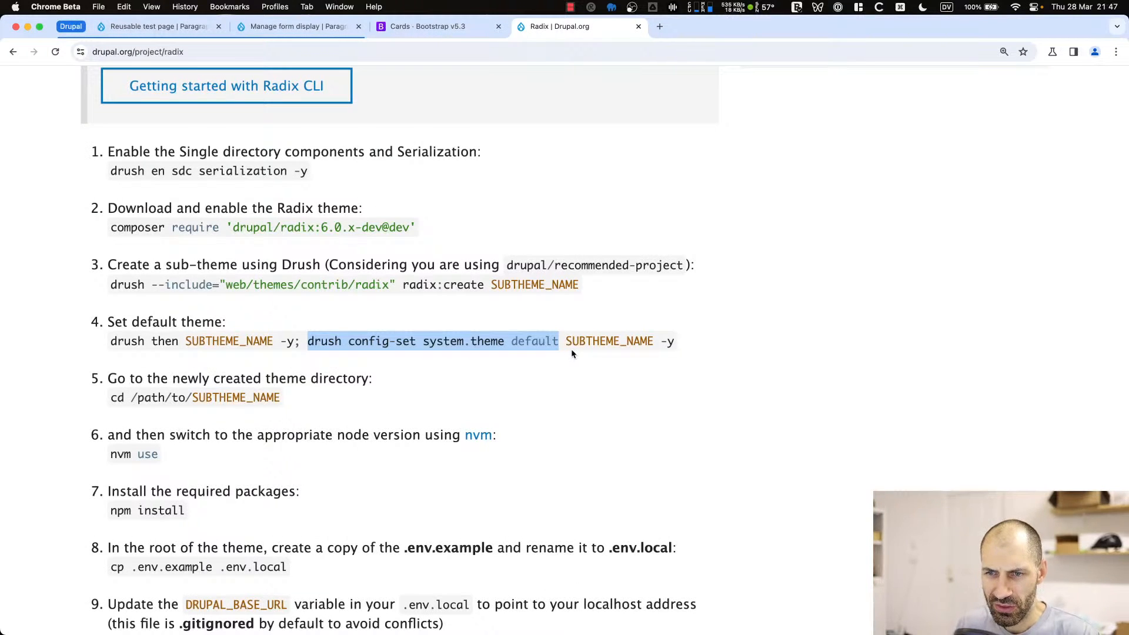
scroll(388, 348, "down", 3)
mouse_move(160, 237)
left_mouse_down()
mouse_move(109, 237)
mouse_move(161, 240)
left_mouse_up()
key("super+Tab")
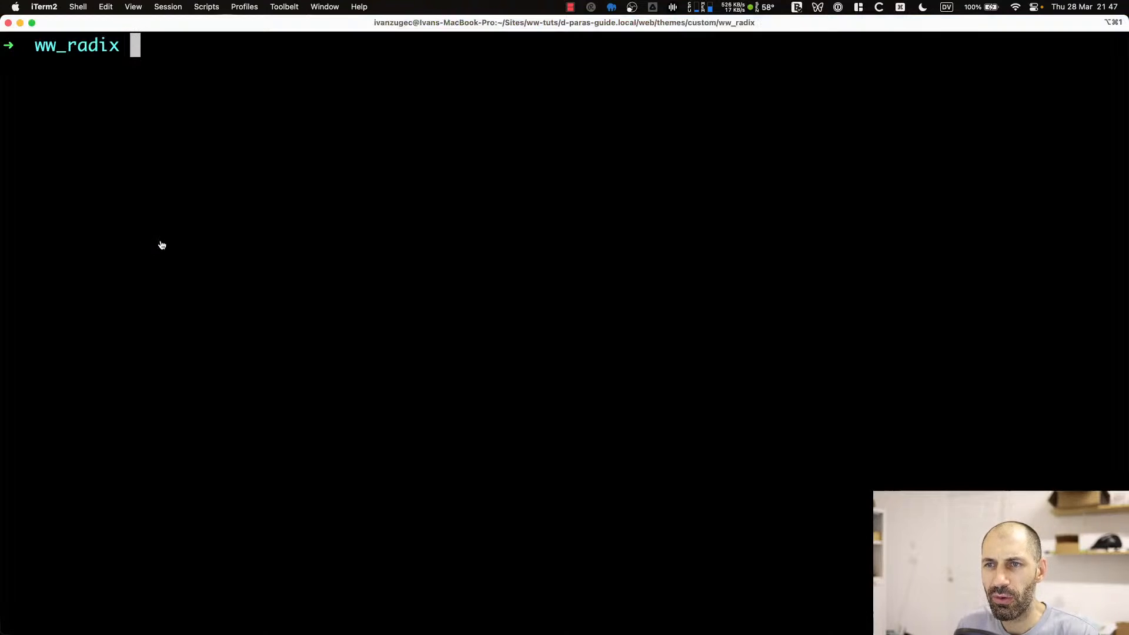
type("nvm use stable")
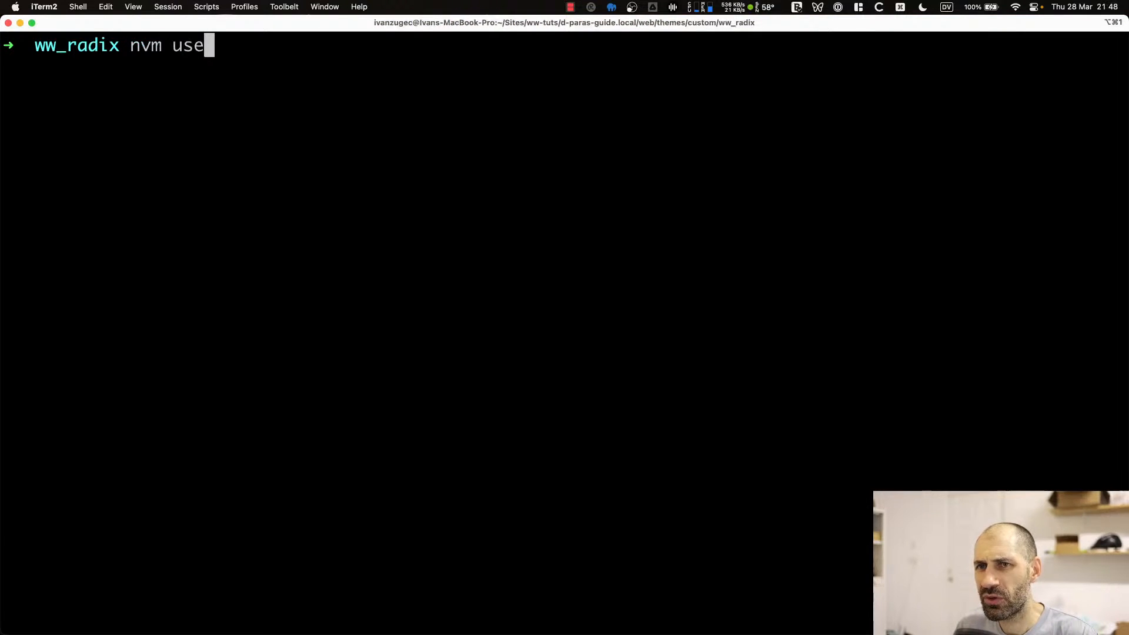
key("Return")
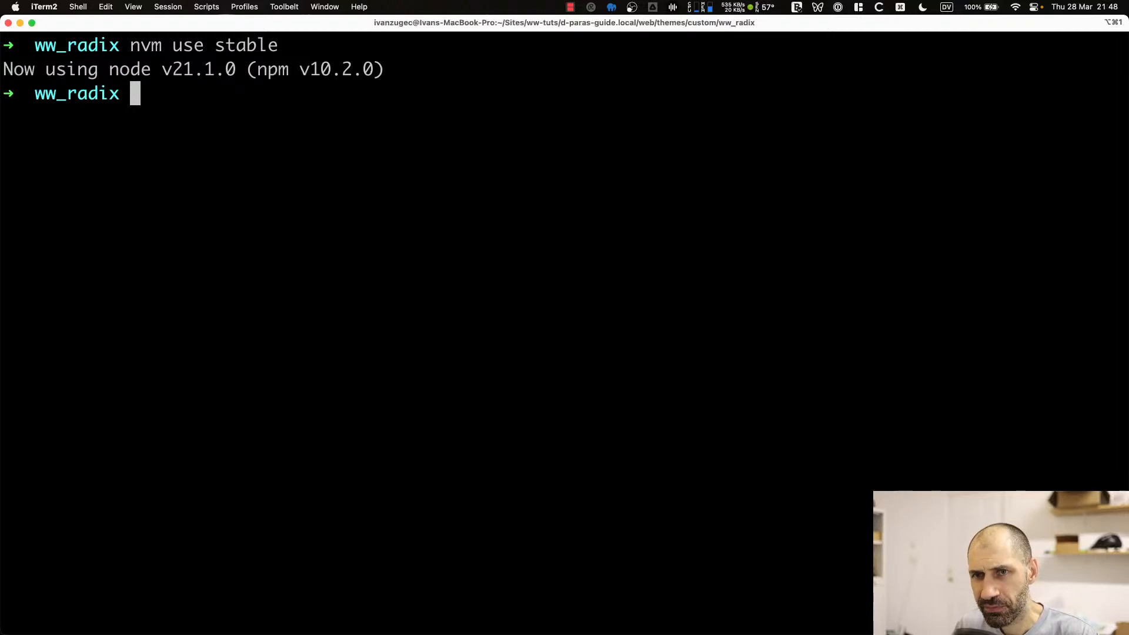
Check the package step in the Radix instructions and run "npm install" in the ww_radix folder
key("super+Tab")
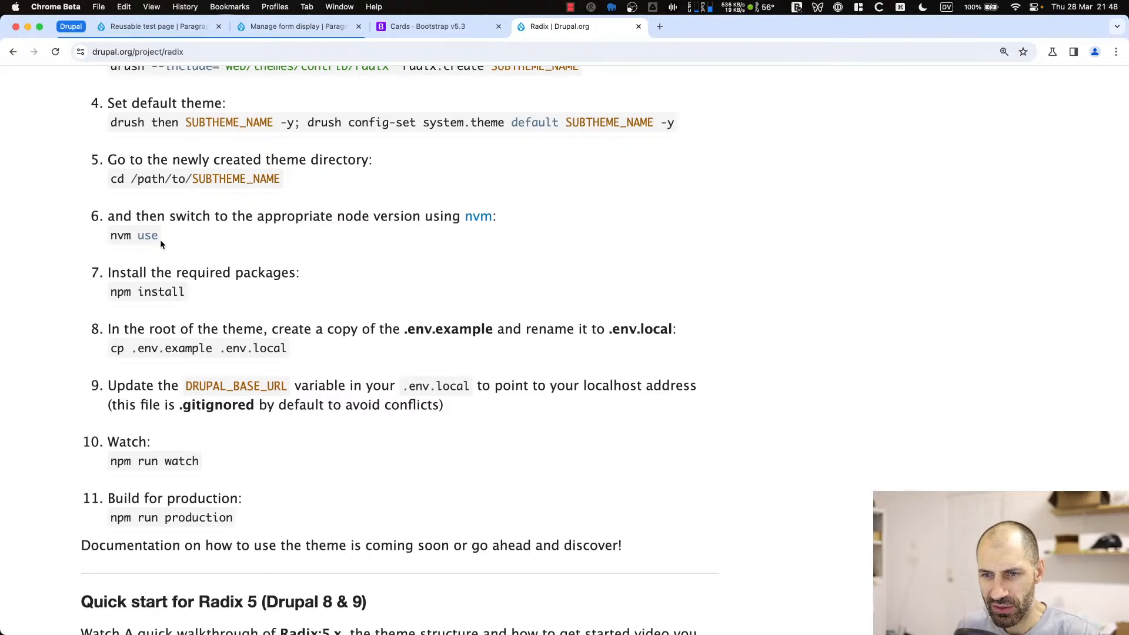
key("super+Tab")
type("npm install")
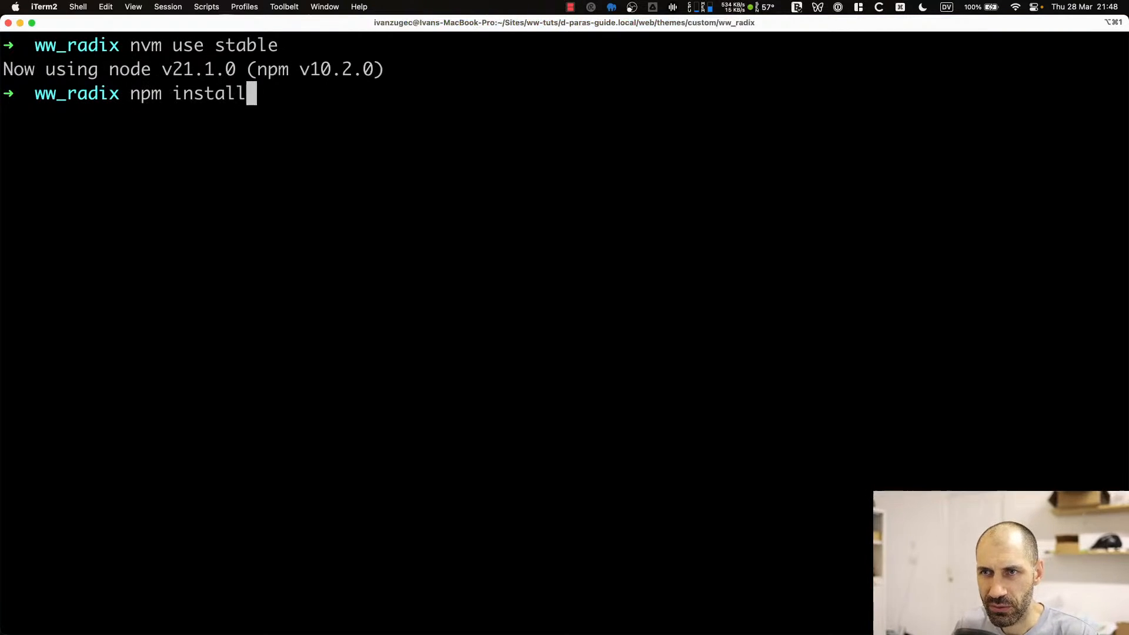
key("Return")
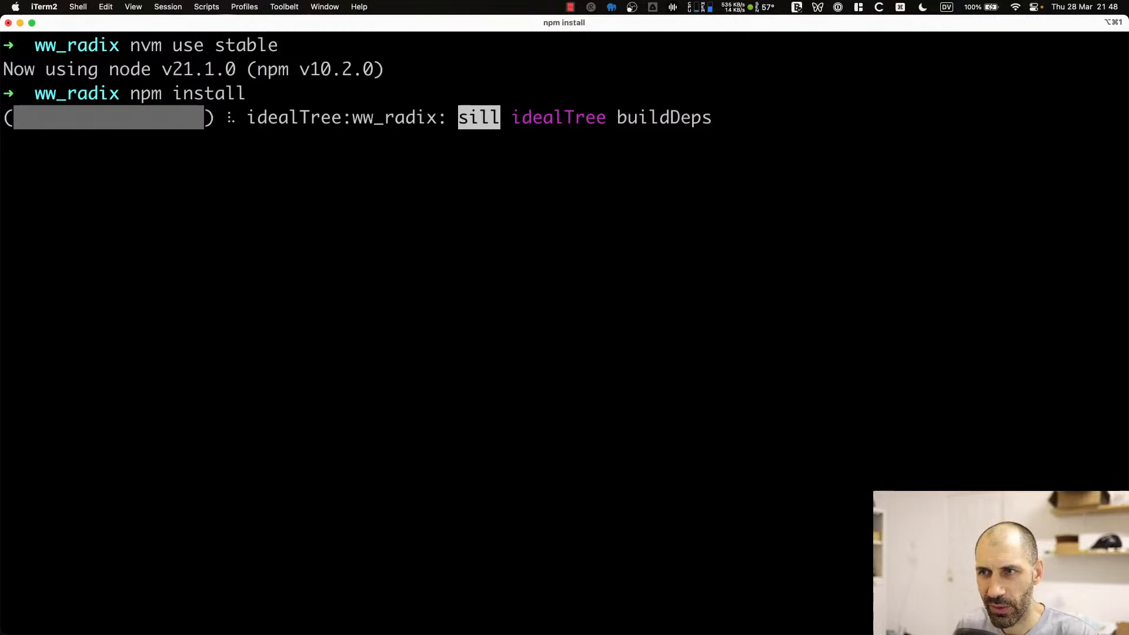
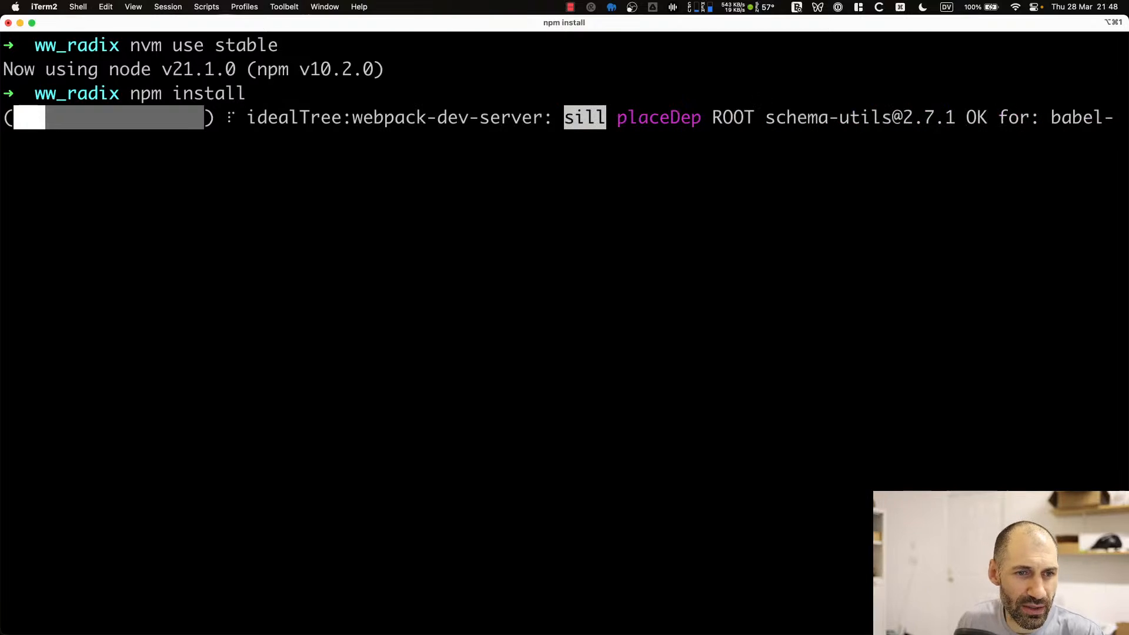
key("super+Tab")
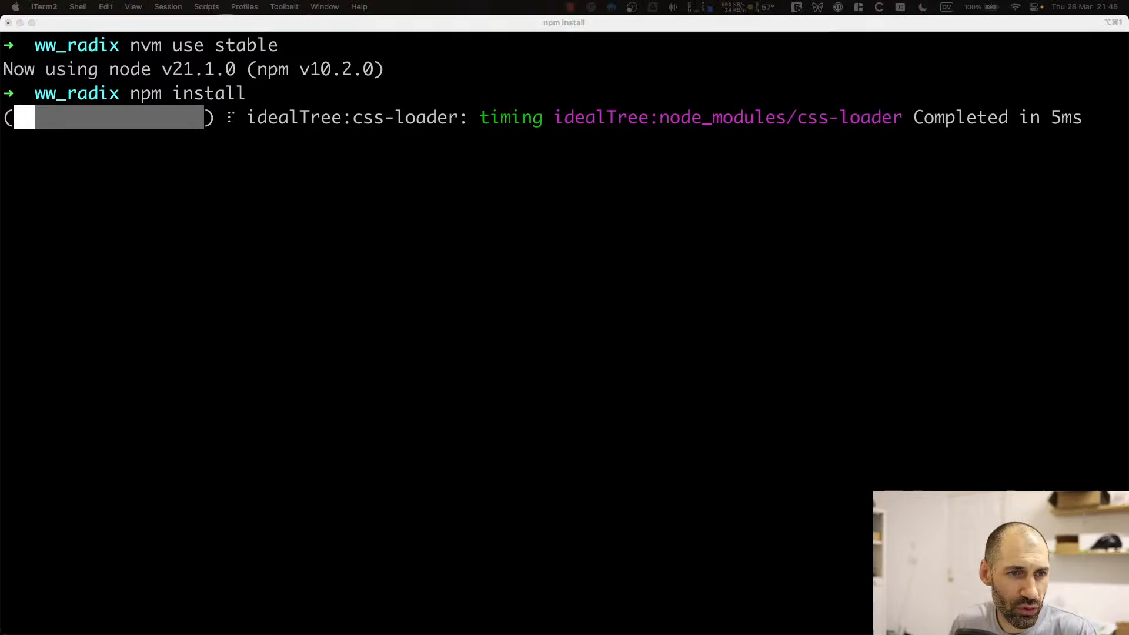
left_click(438, 529)
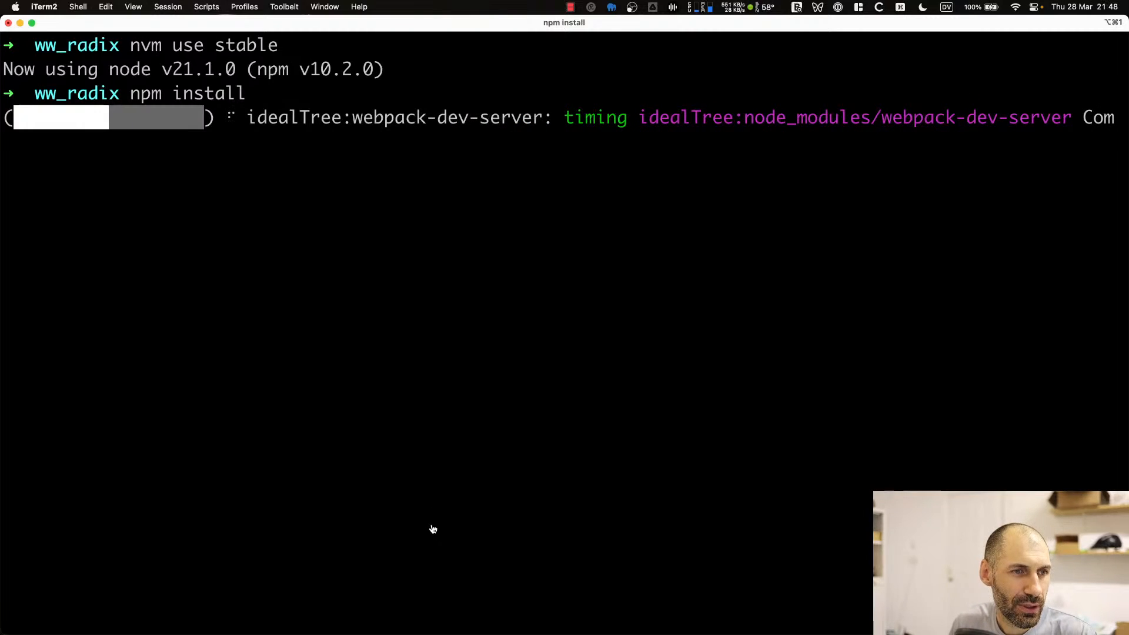
Review the remaining Radix setup steps in the browser, down to the command for the production build
key("super+Tab")
scroll(260, 389, "down", 5)
left_click_drag(234, 357, 101, 357)
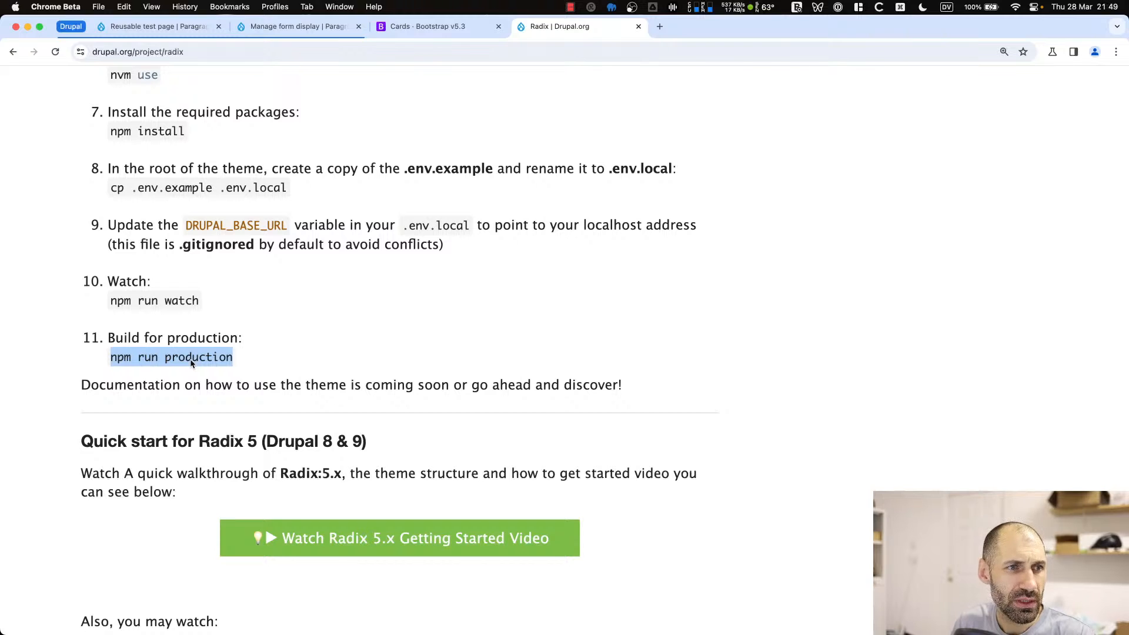
Switch to PhpStorm, expand web/themes/custom, widen the project tree and open package.json of the ww_radix theme
key("super+Tab")
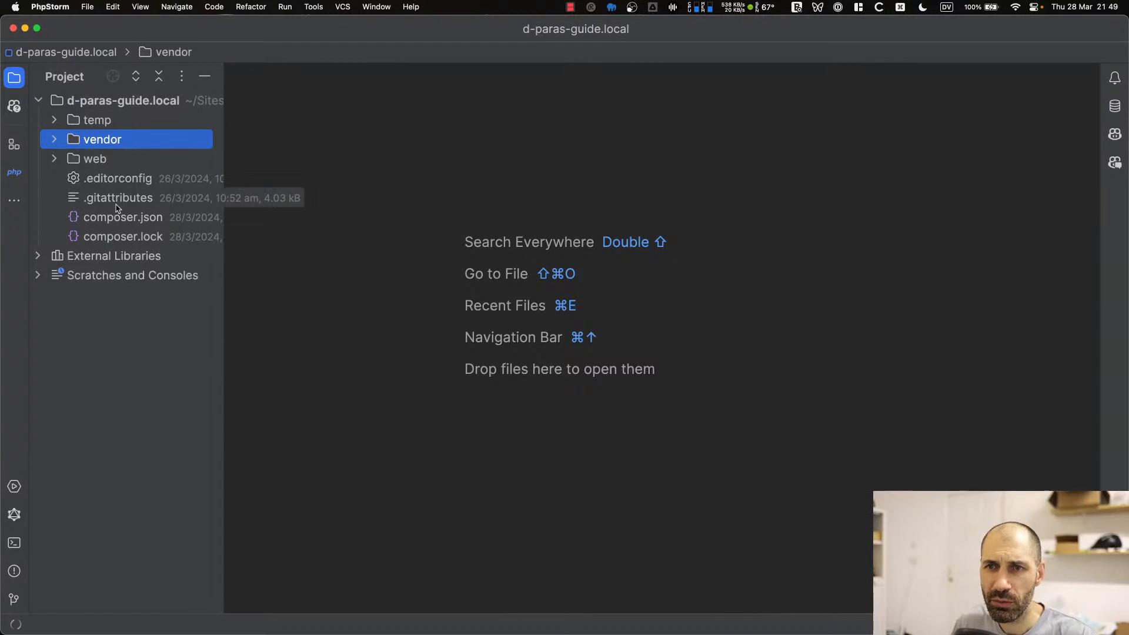
double_click(118, 159)
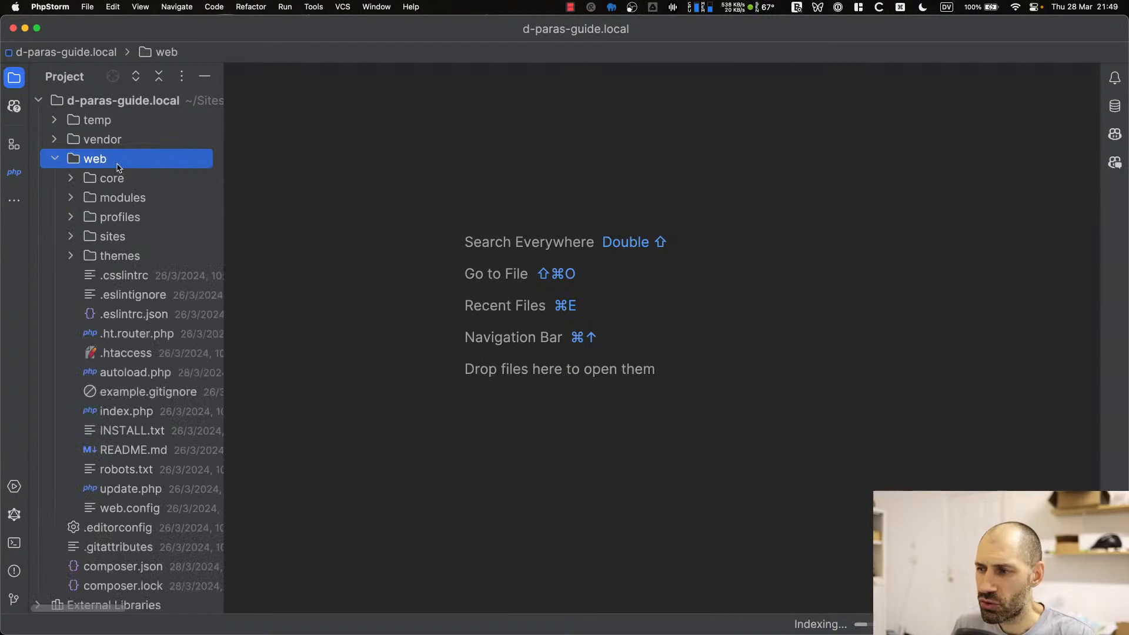
double_click(124, 259)
double_click(144, 299)
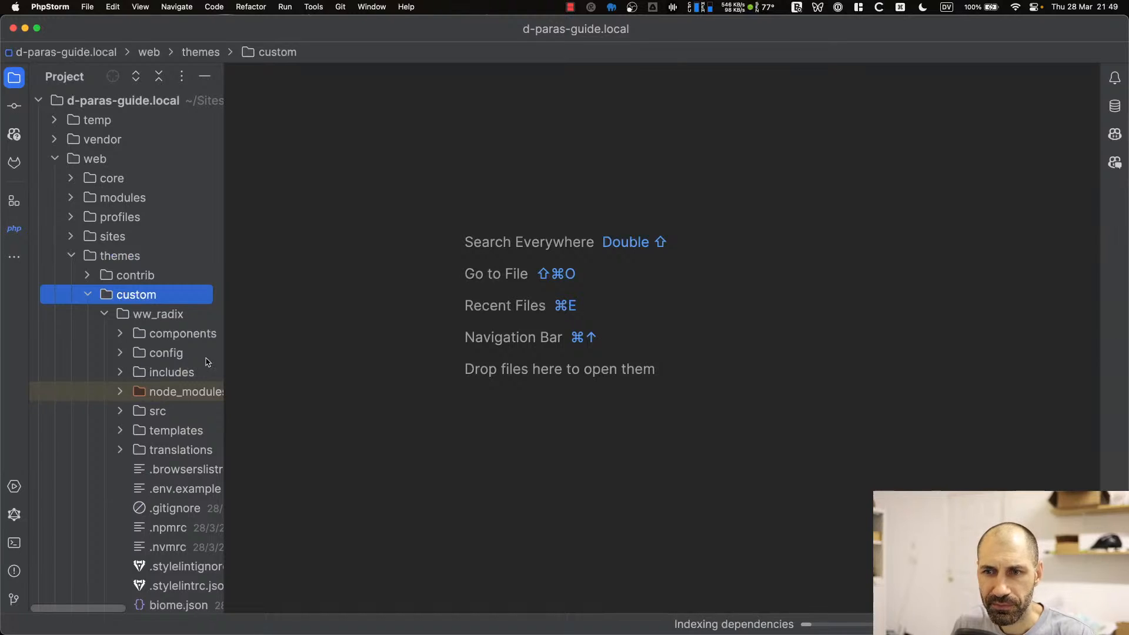
left_click_drag(224, 340, 287, 344)
scroll(256, 365, "down", 3)
scroll(256, 364, "down", 3)
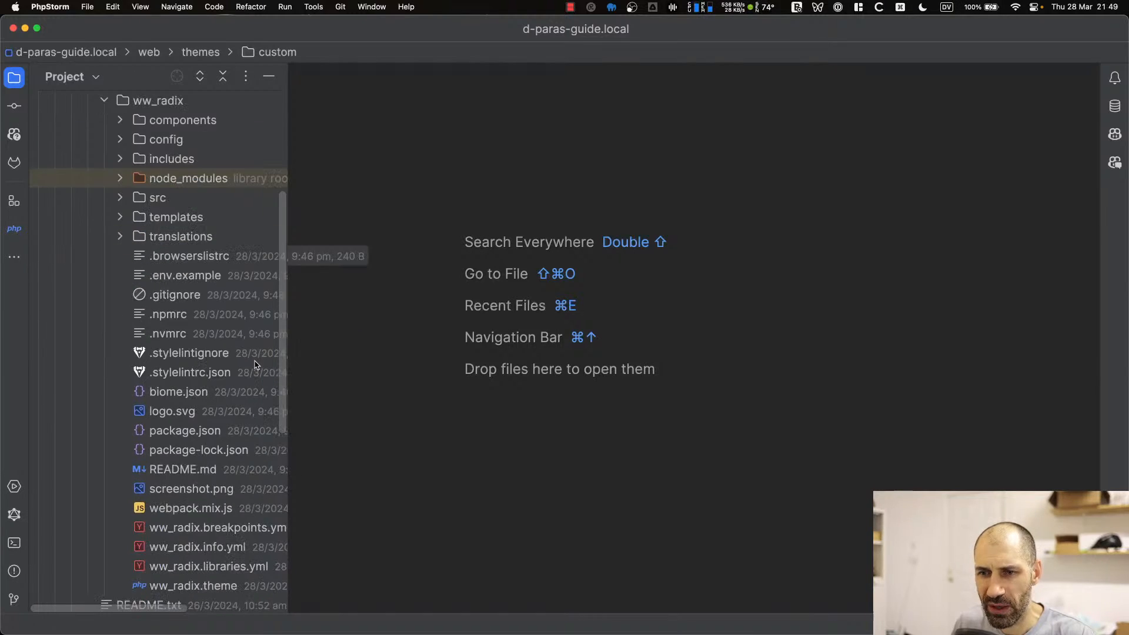
double_click(212, 431)
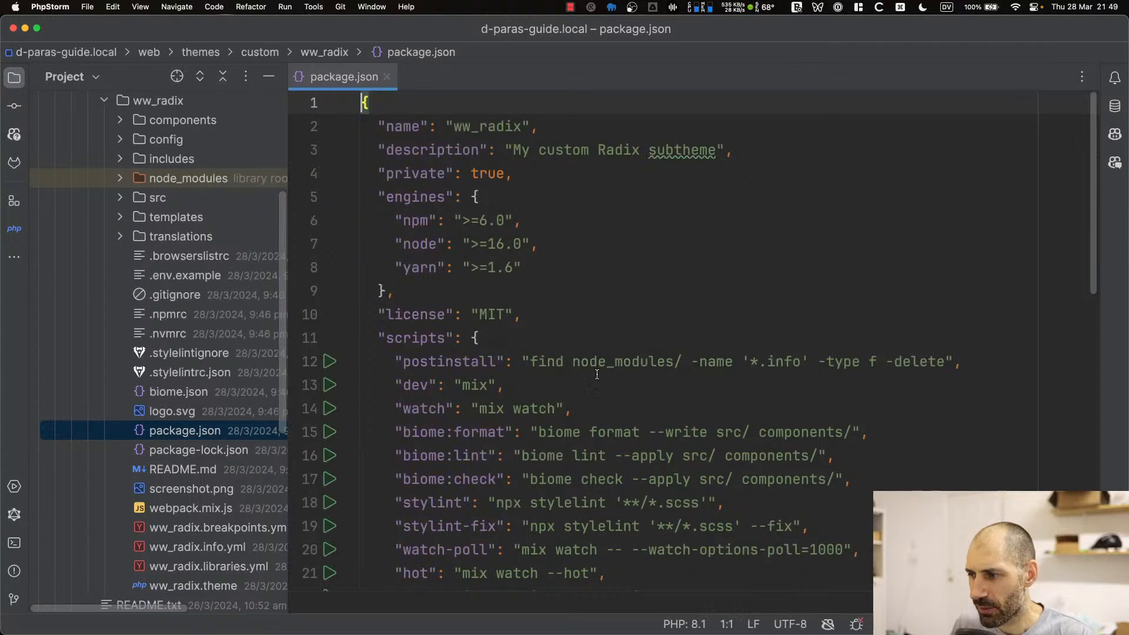
Examine the scripts section of package.json, including the dev, watch and production build scripts
scroll(428, 290, "down", 4)
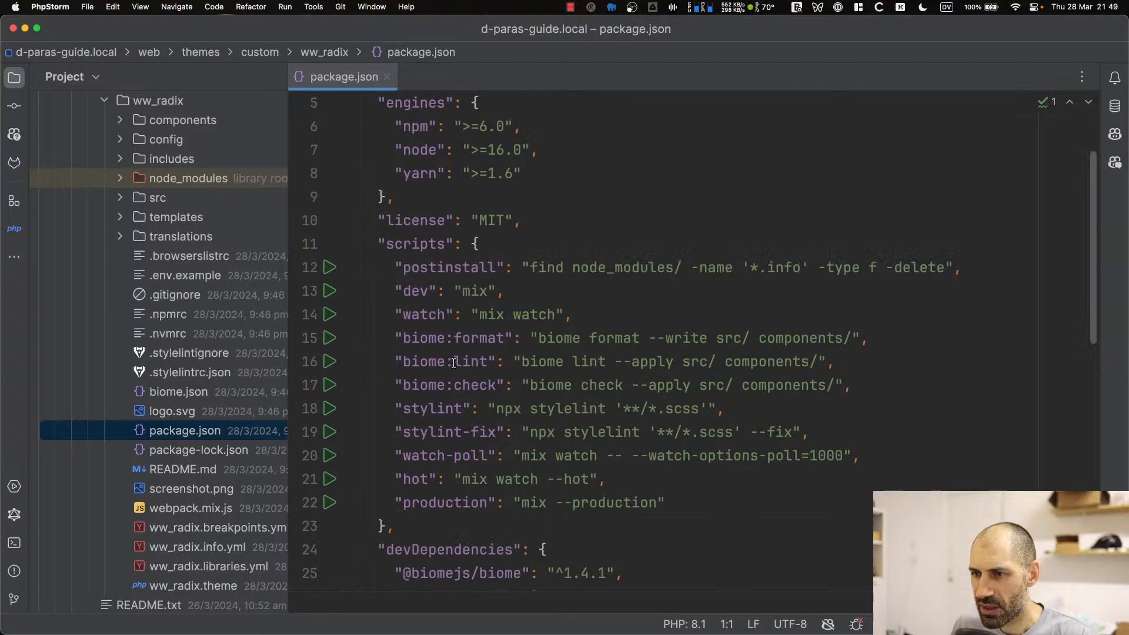
left_click_drag(504, 290, 395, 291)
key("Right")
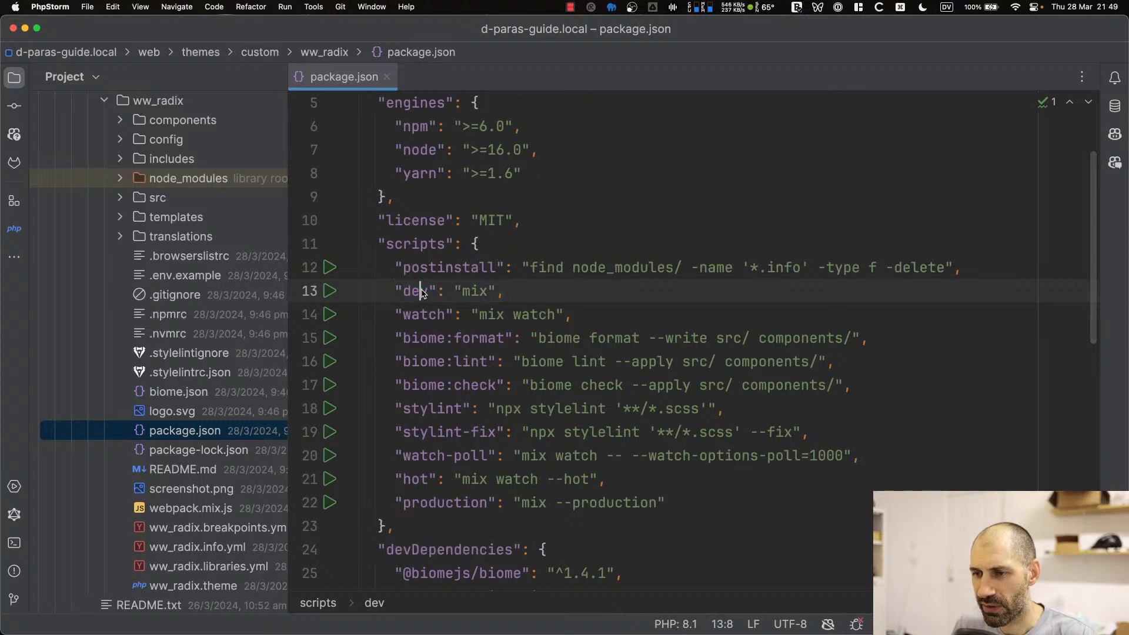
scroll(511, 251, "down", 1)
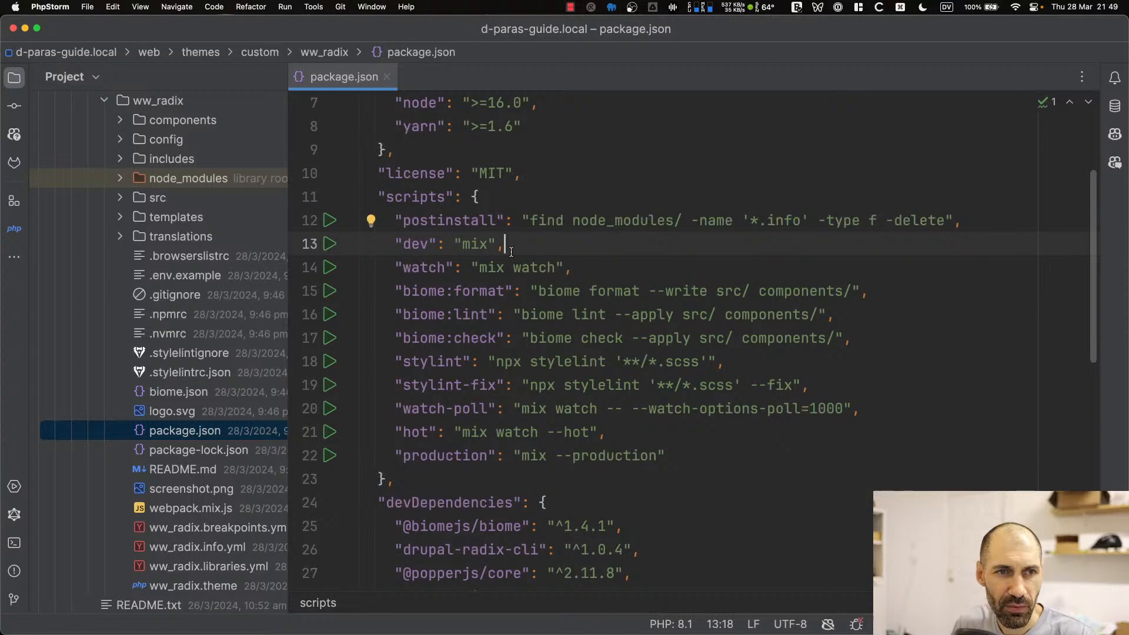
Switch to iTerm2 and run "npm run dev" twice in the ww_radix folder to compile the theme assets
key("super+Tab")
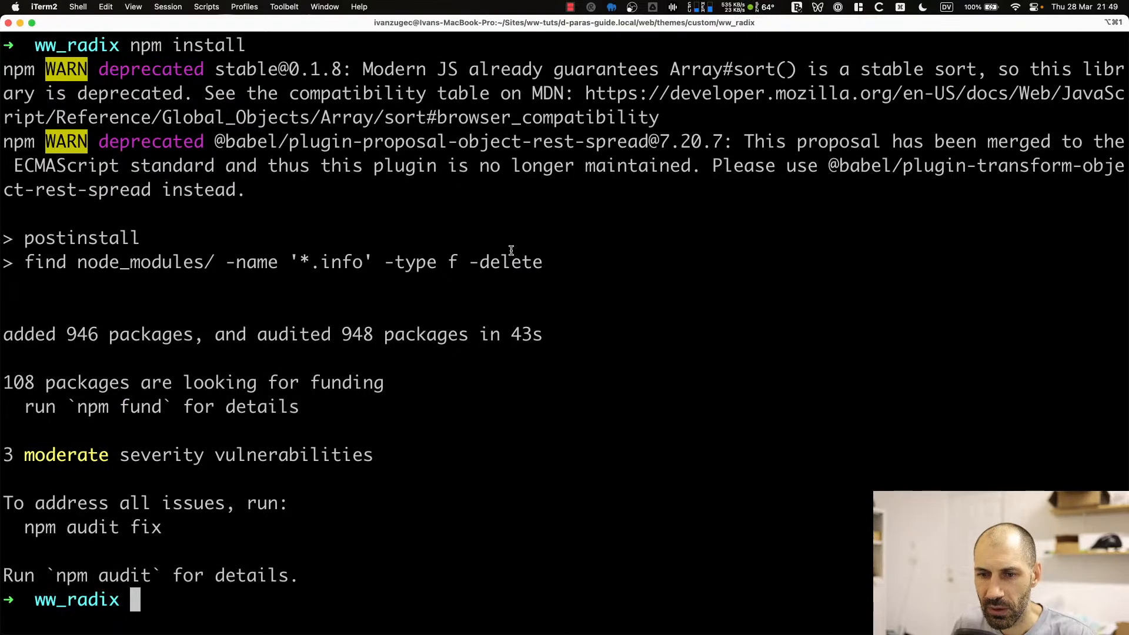
type("npm run de")
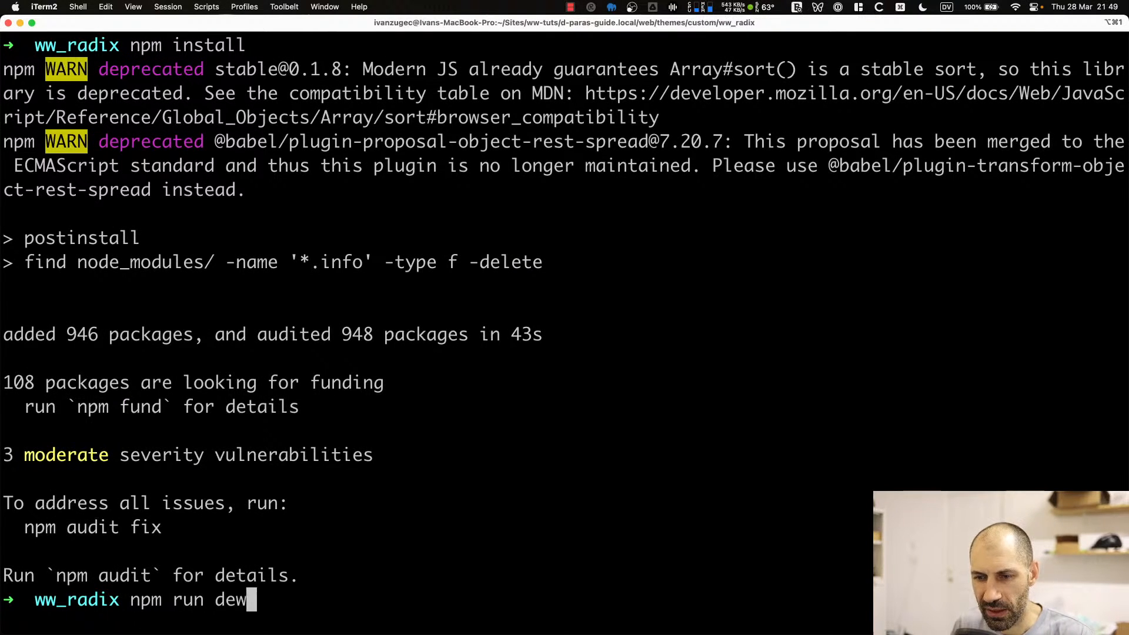
type("v")
key("Return")
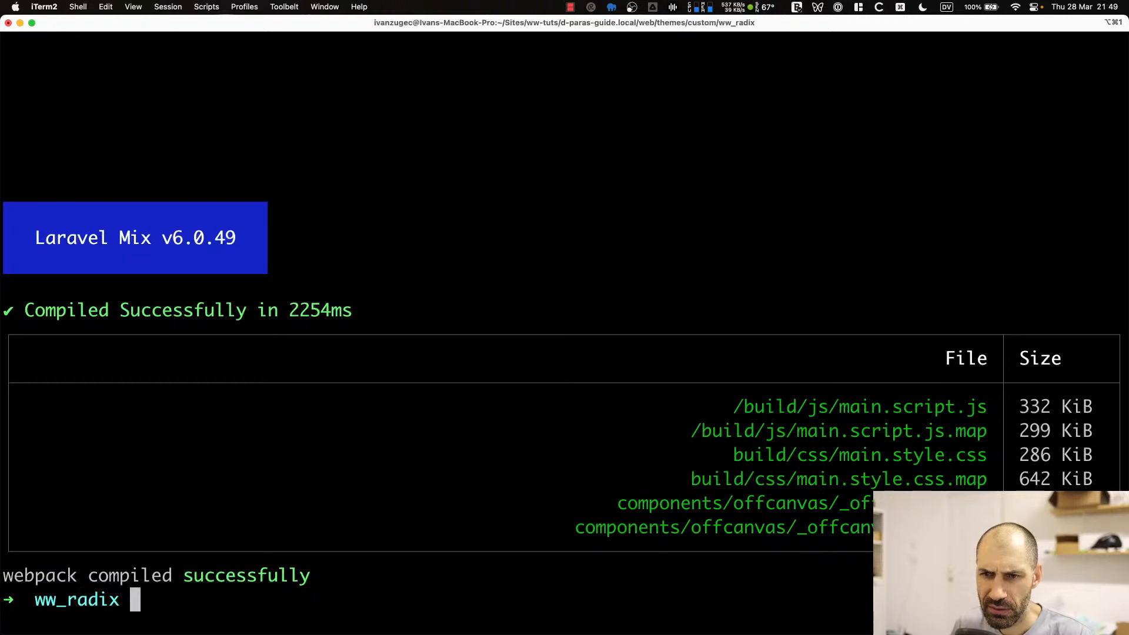
key("Up")
key("Return")
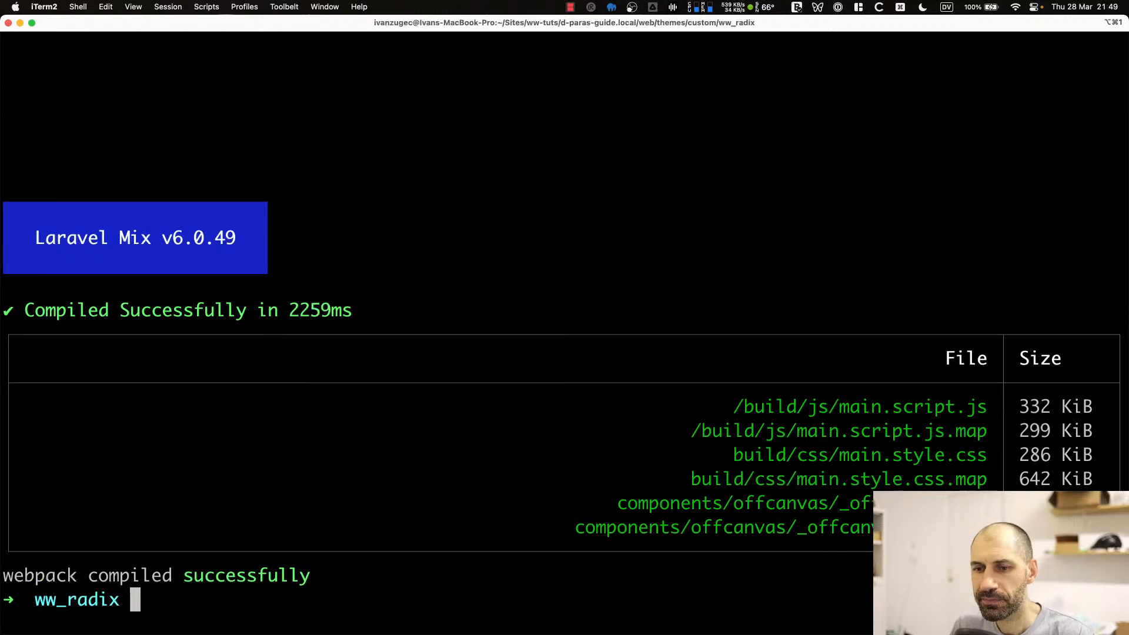
Switch to Chrome, close the Radix project page and open the front page of the Drupal site
key("super+Tab")
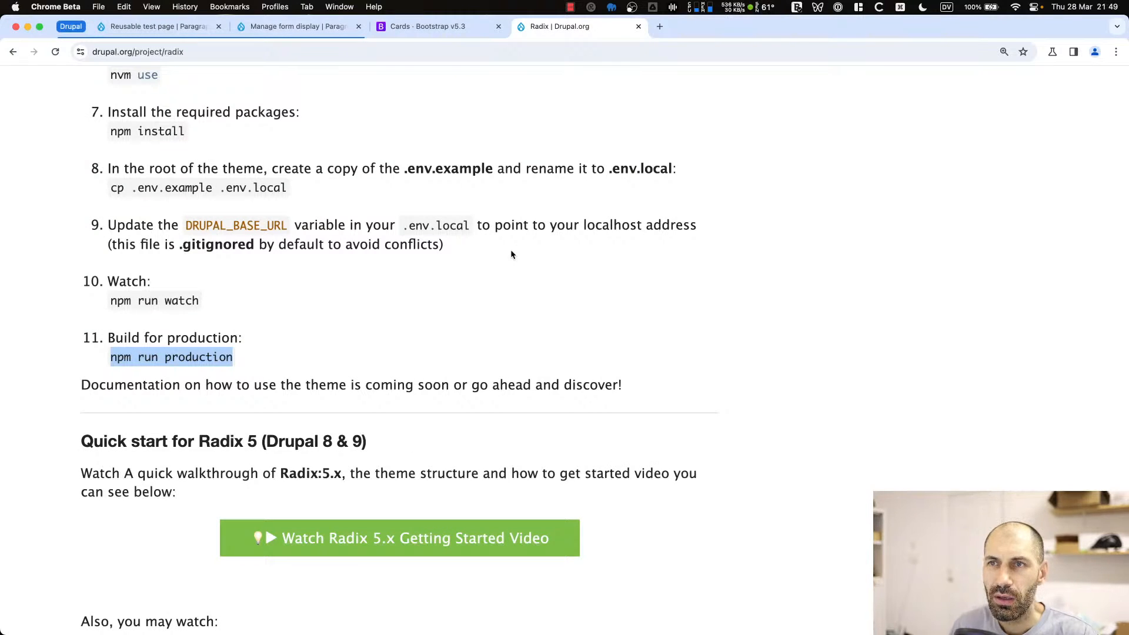
left_click(638, 26)
left_click(296, 27)
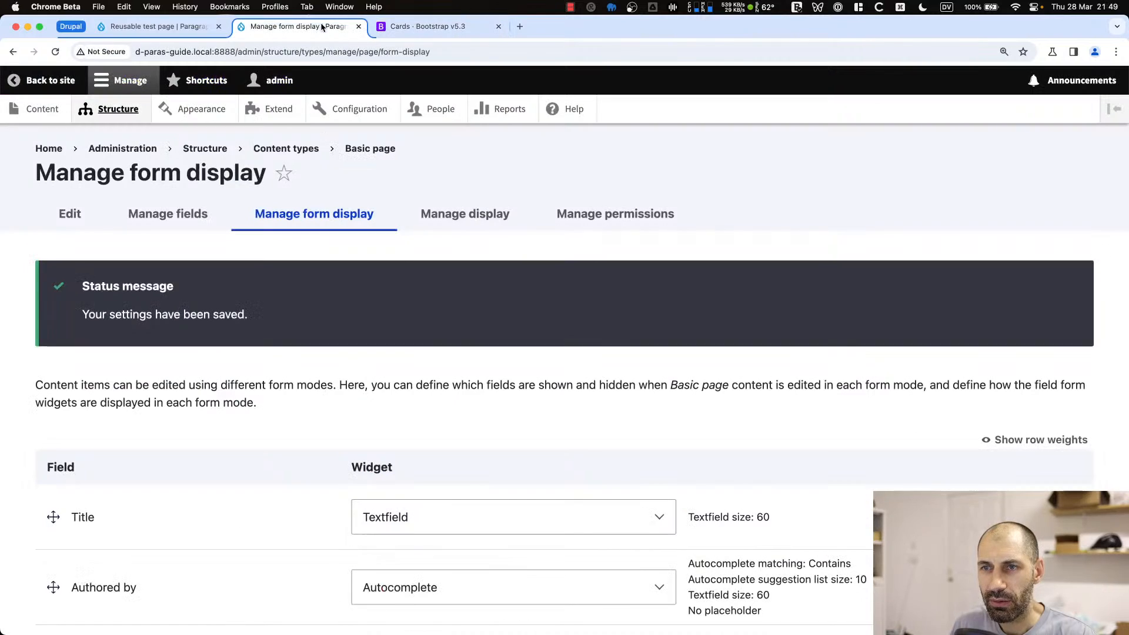
left_click(56, 150)
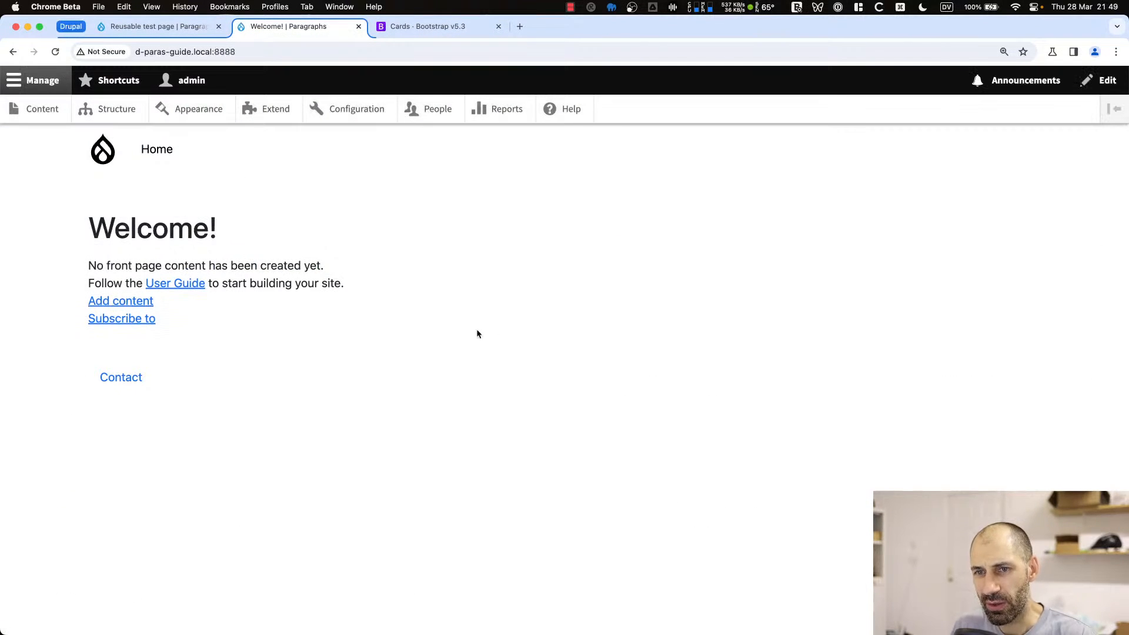
Check how the Welcome! heading and page text are styled on the front page with the new theme
left_click_drag(493, 333, 109, 230)
double_click(135, 234)
triple_click(135, 234)
left_click(657, 241)
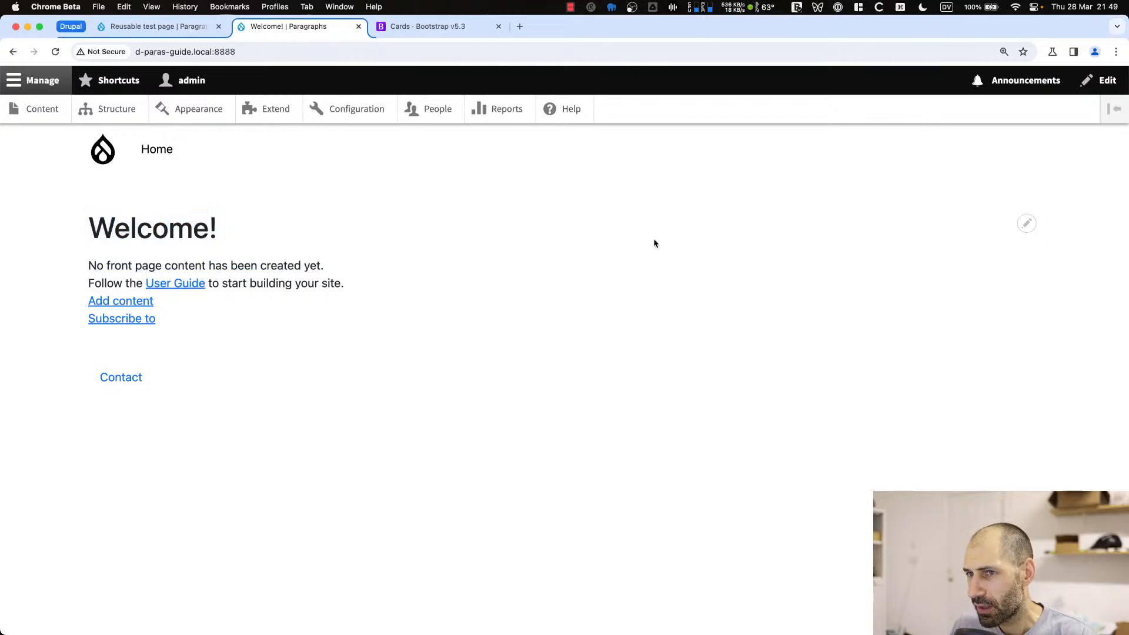
left_click(1025, 272)
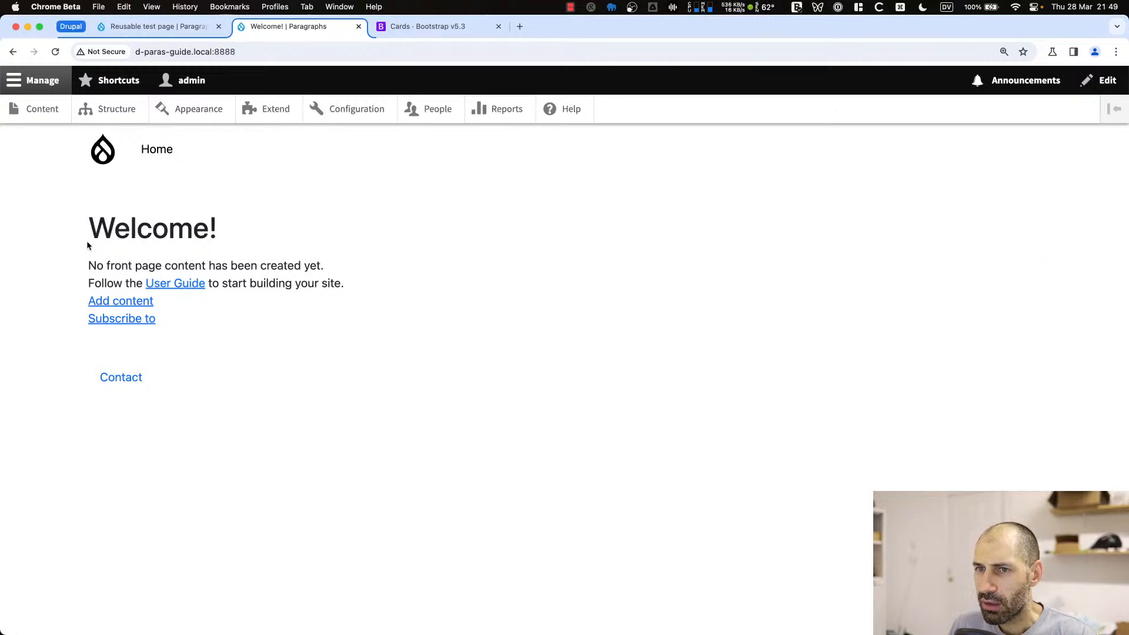
left_click_drag(90, 229, 272, 234)
left_click(272, 235)
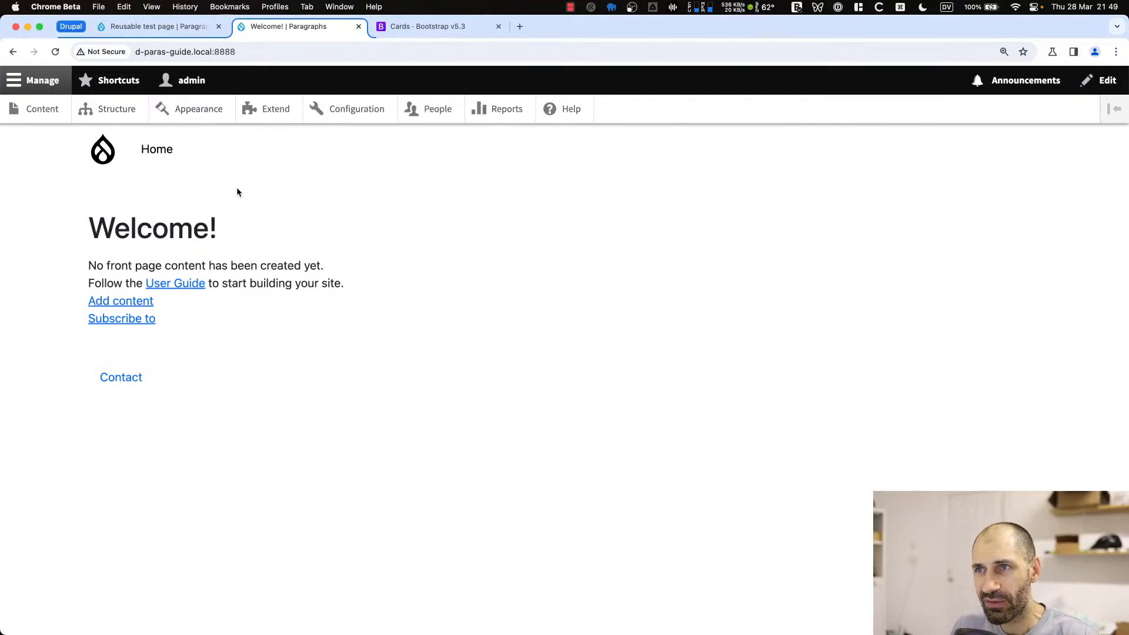
View the basic card example and its HTML in the Bootstrap 5.3 Cards documentation
left_click(472, 30)
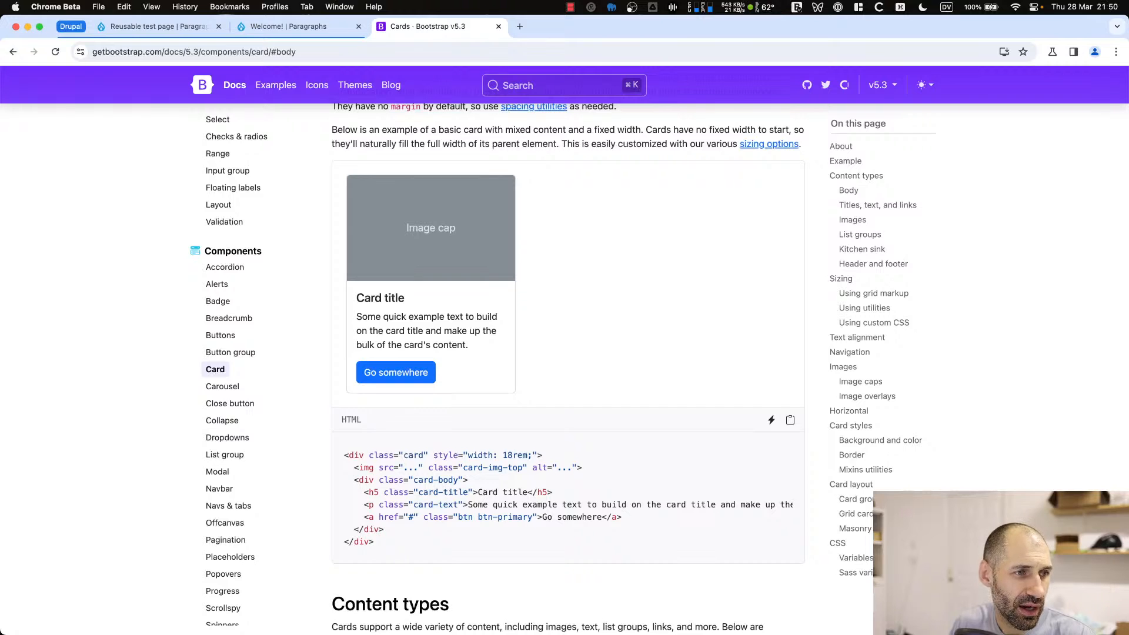
key("super+Tab")
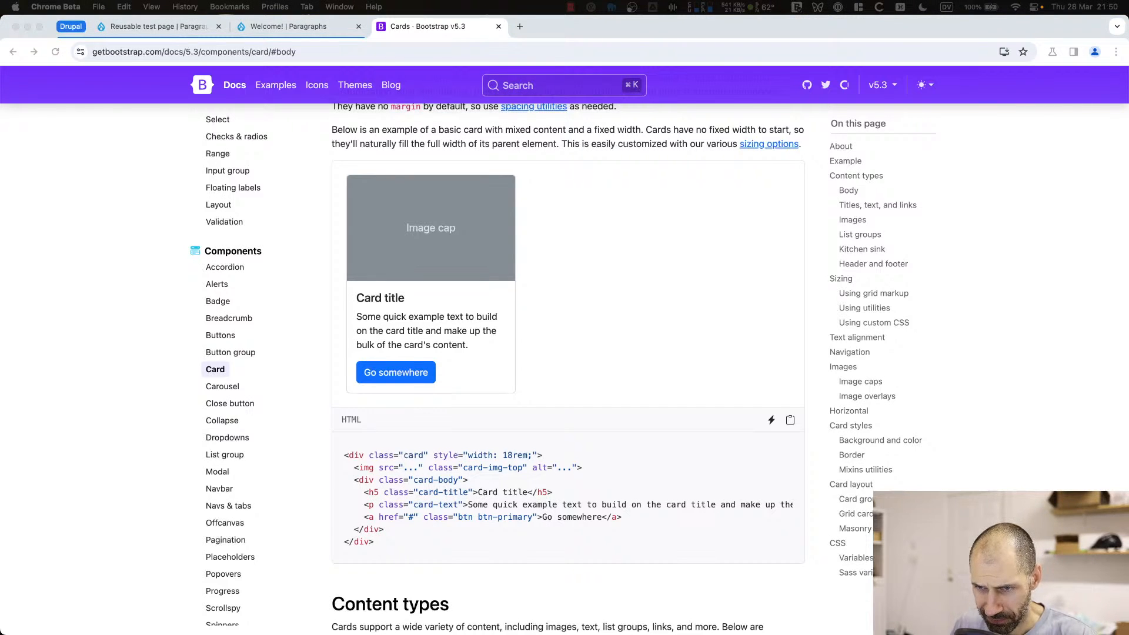
left_click(597, 314)
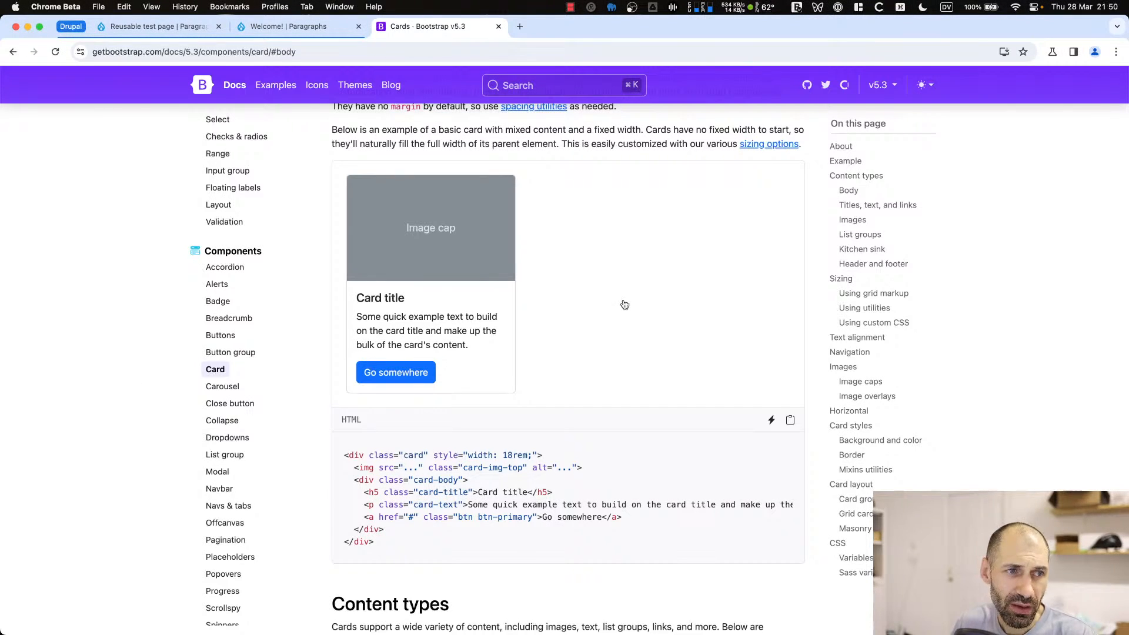
Switch to PhpStorm, collapse the ww_radix folder and expand web/themes/contrib/radix/components to see the available components
key("super+Tab")
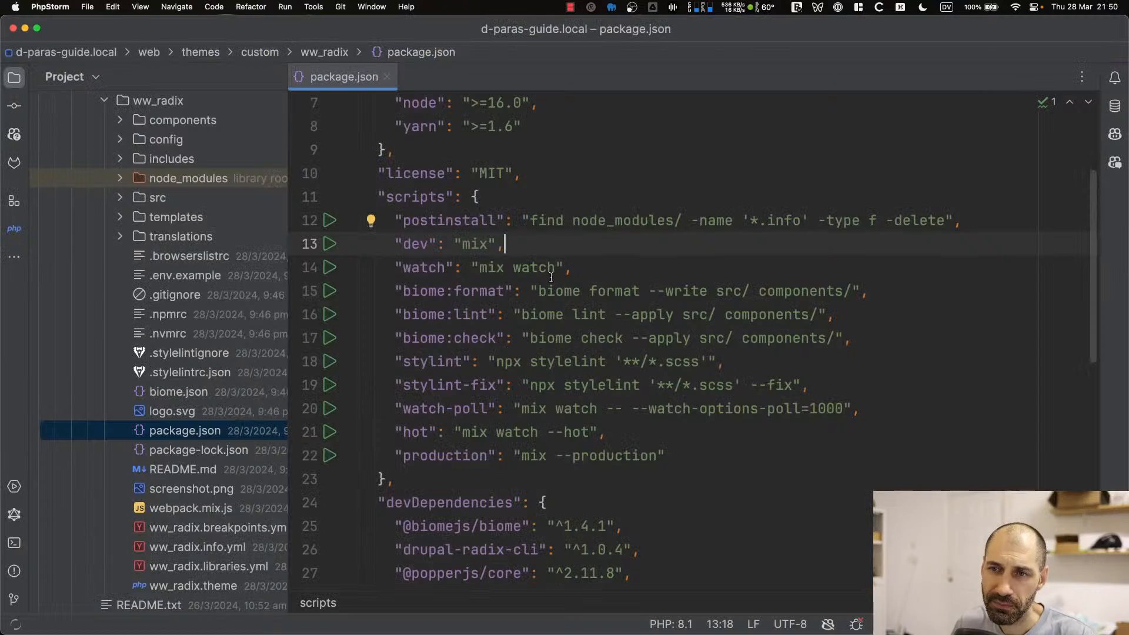
scroll(184, 253, "up", 5)
left_click(104, 312)
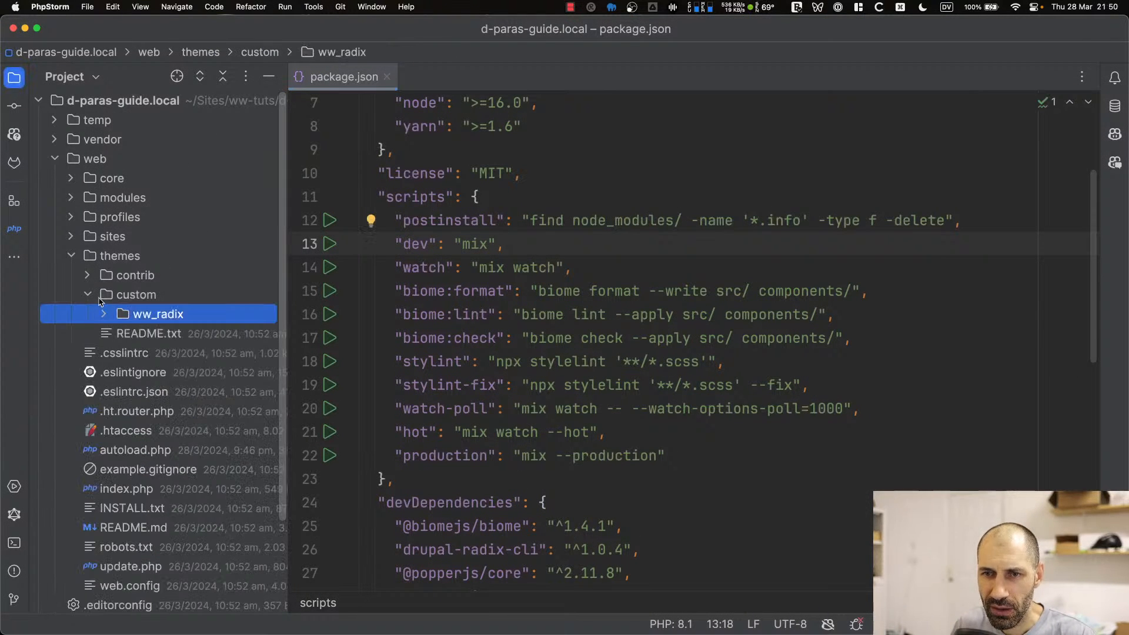
left_click(87, 274)
scroll(187, 336, "down", 3)
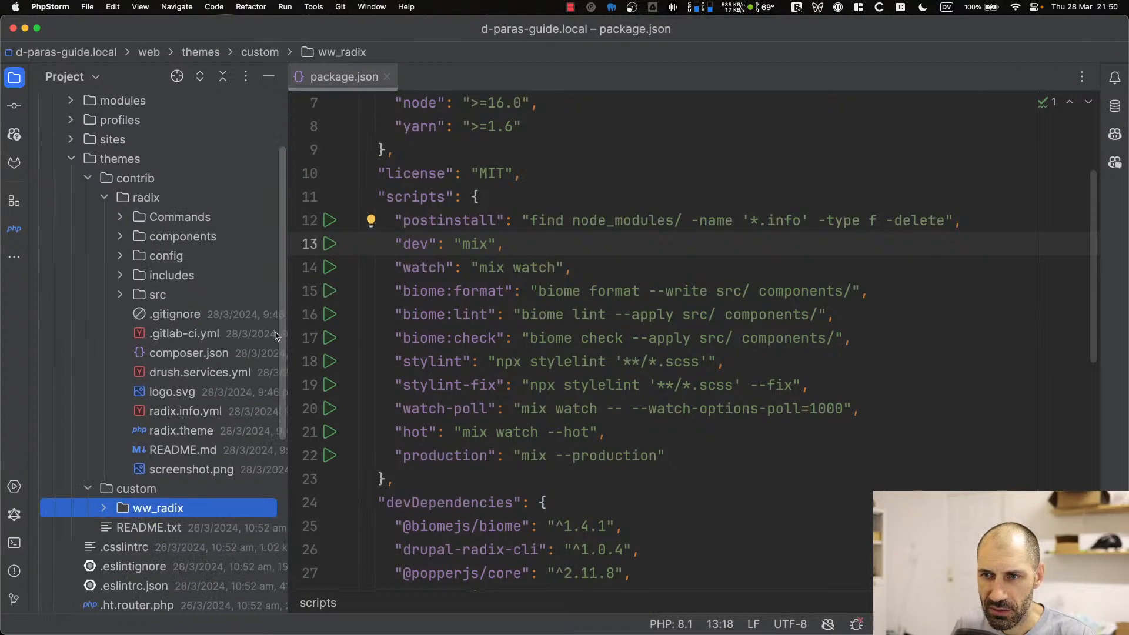
double_click(185, 238)
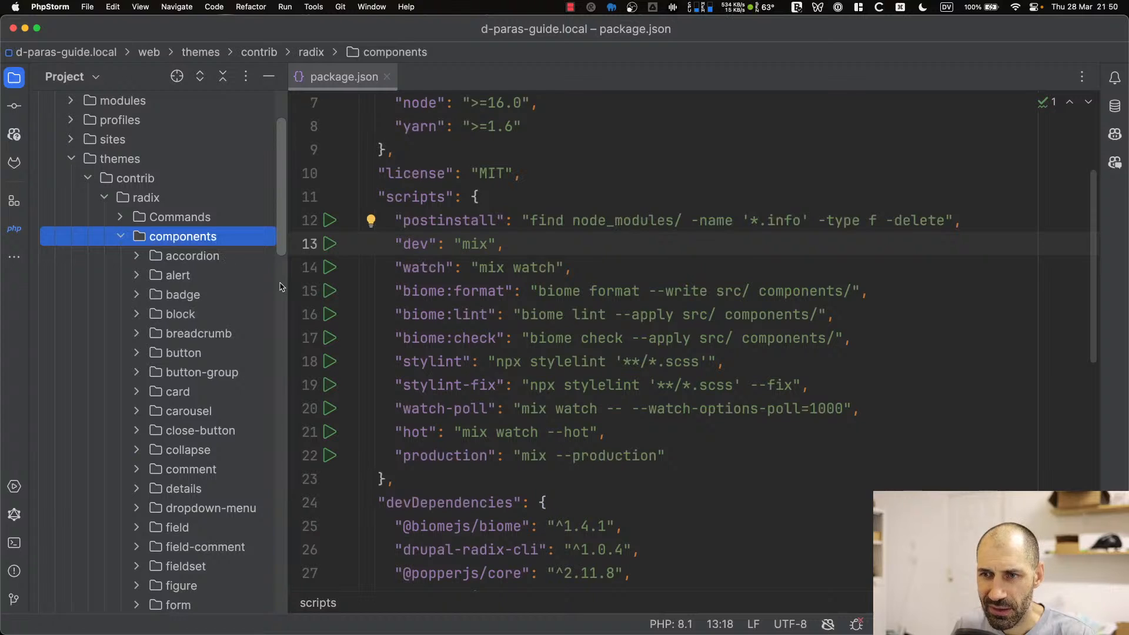
scroll(278, 249, "down", 3)
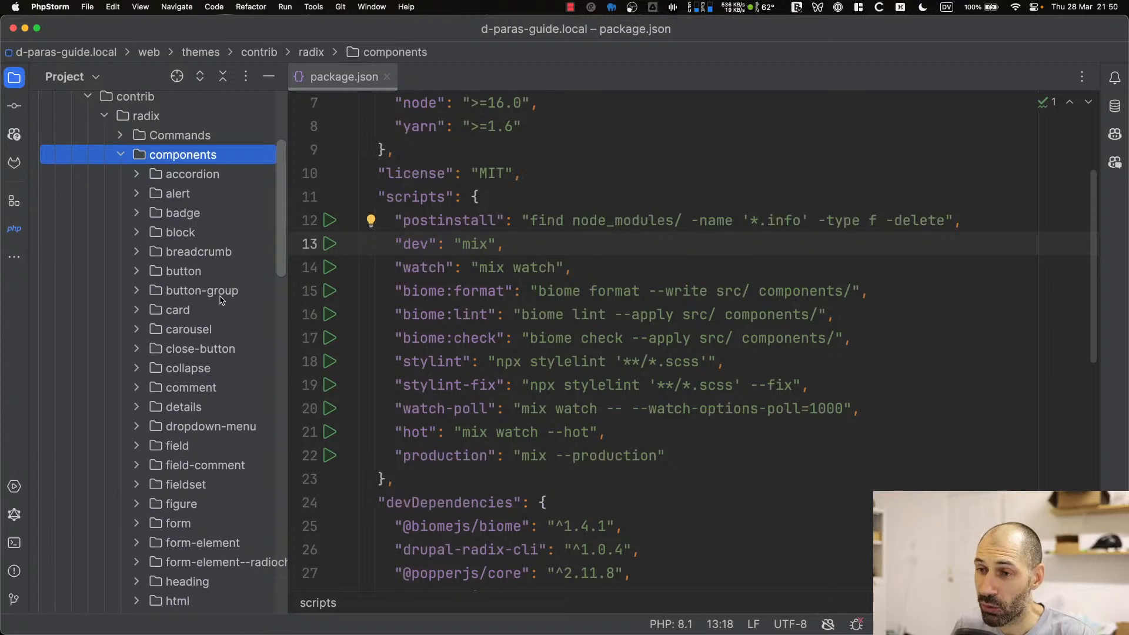
Close package.json, expand the card component folder and look through its card.twig template
left_click(386, 78)
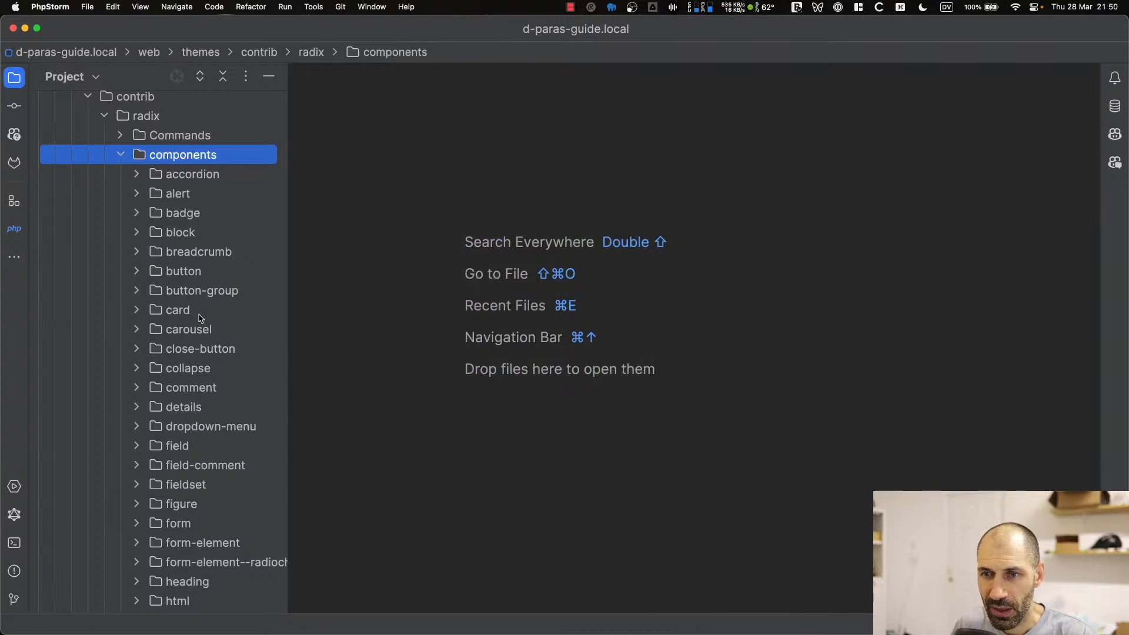
double_click(179, 310)
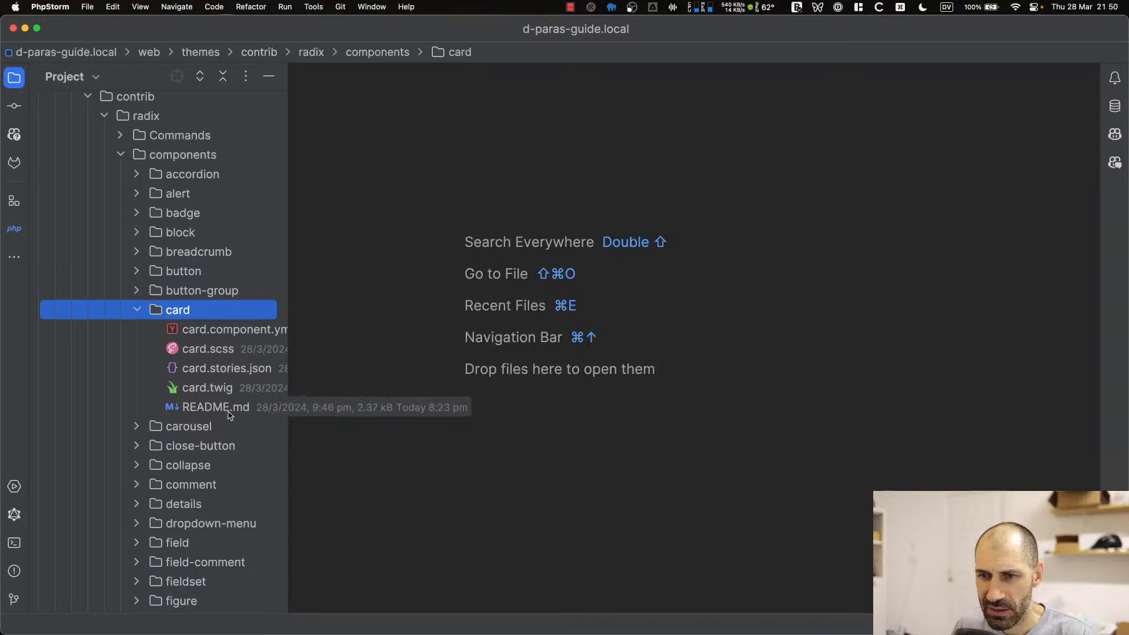
double_click(214, 388)
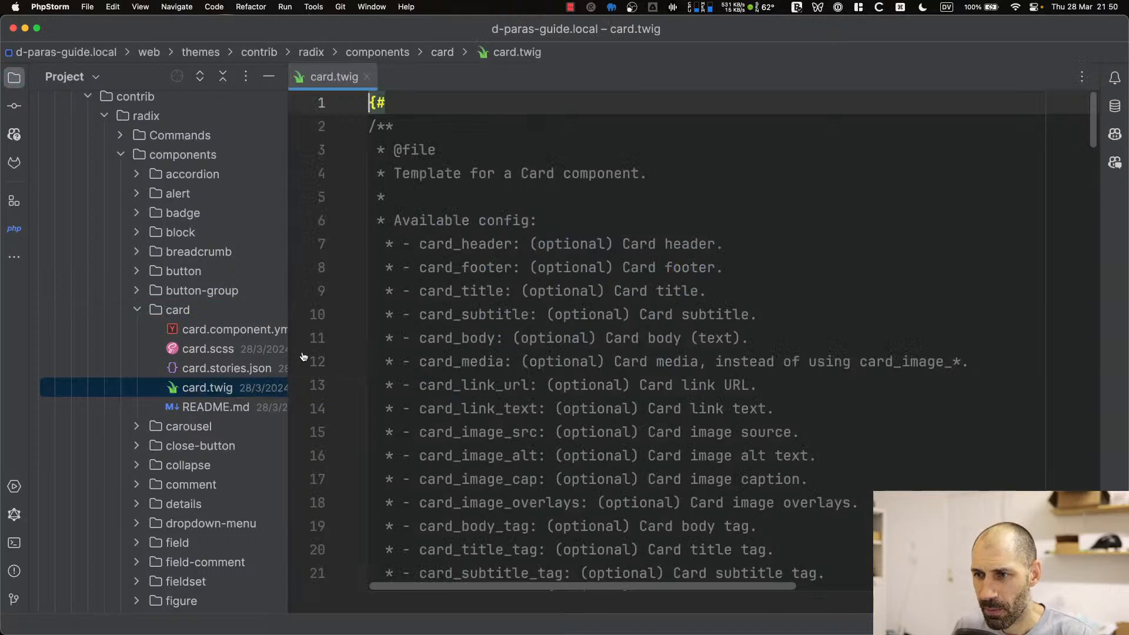
scroll(491, 318, "down", 6)
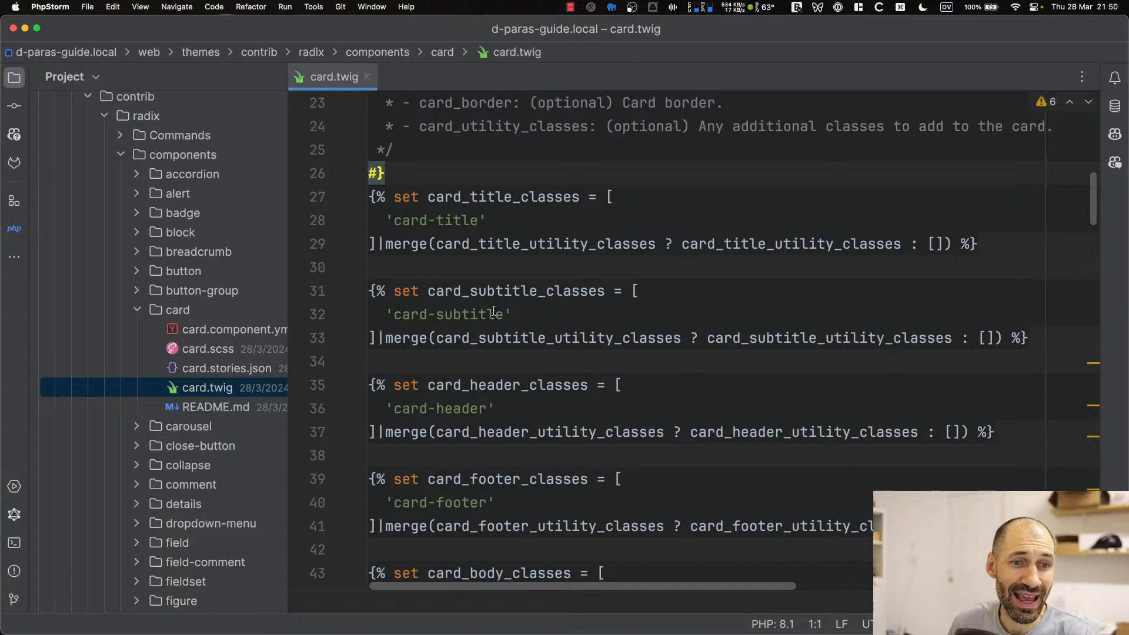
Open the card component's README.md and examine the usage example that includes 'radix:card' with its card options
double_click(238, 407)
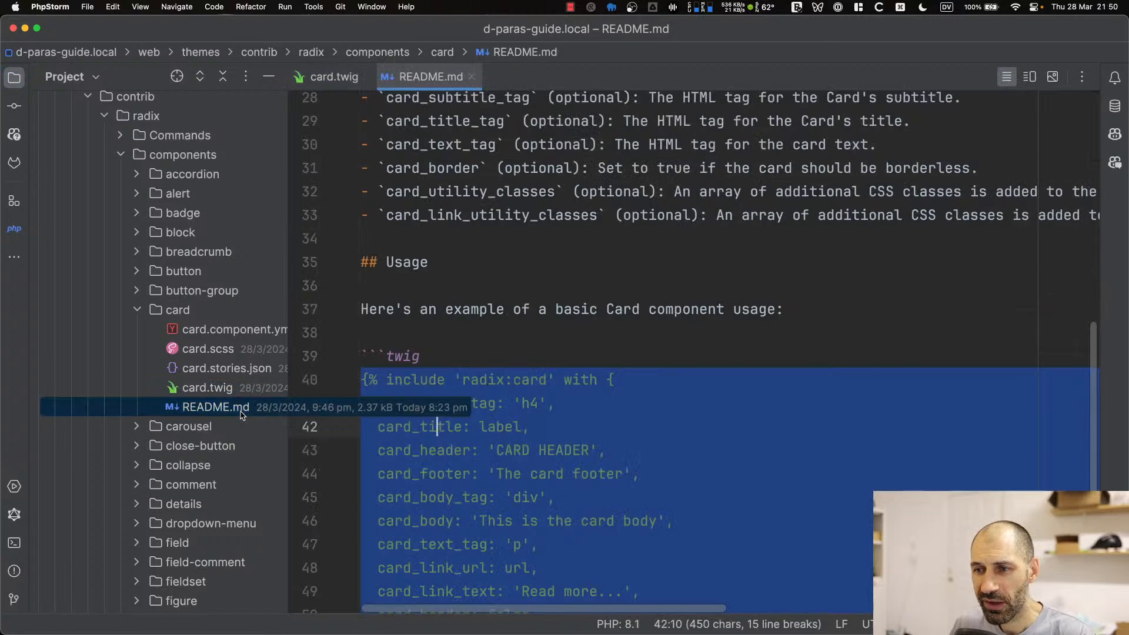
left_click(446, 355)
scroll(409, 185, "down", 3)
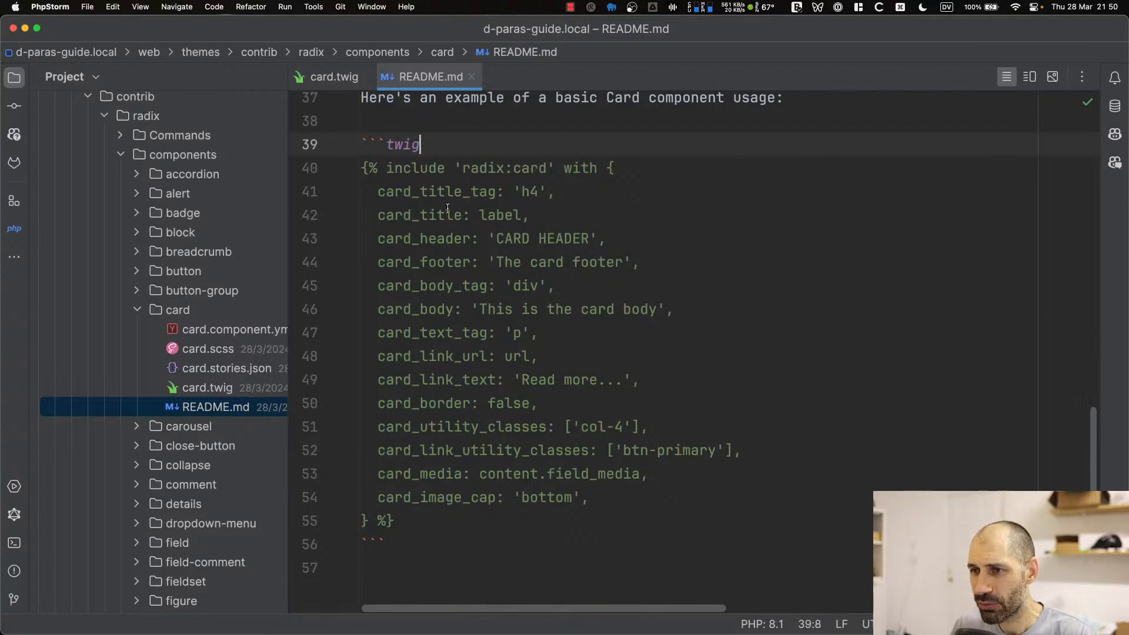
left_click_drag(395, 521, 353, 169)
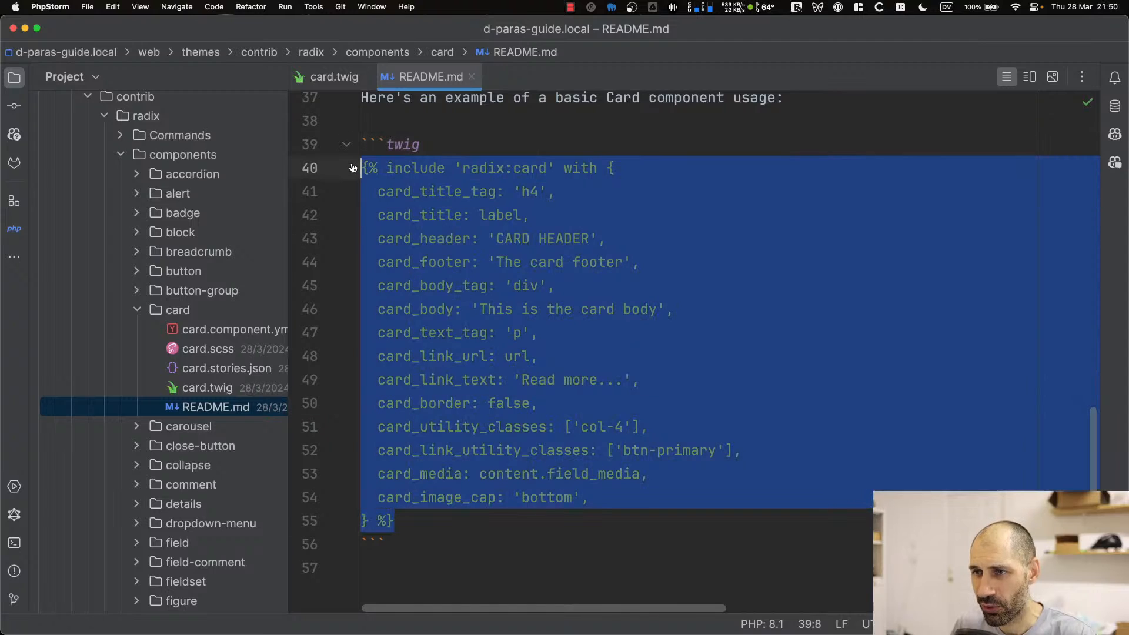
left_click(407, 172)
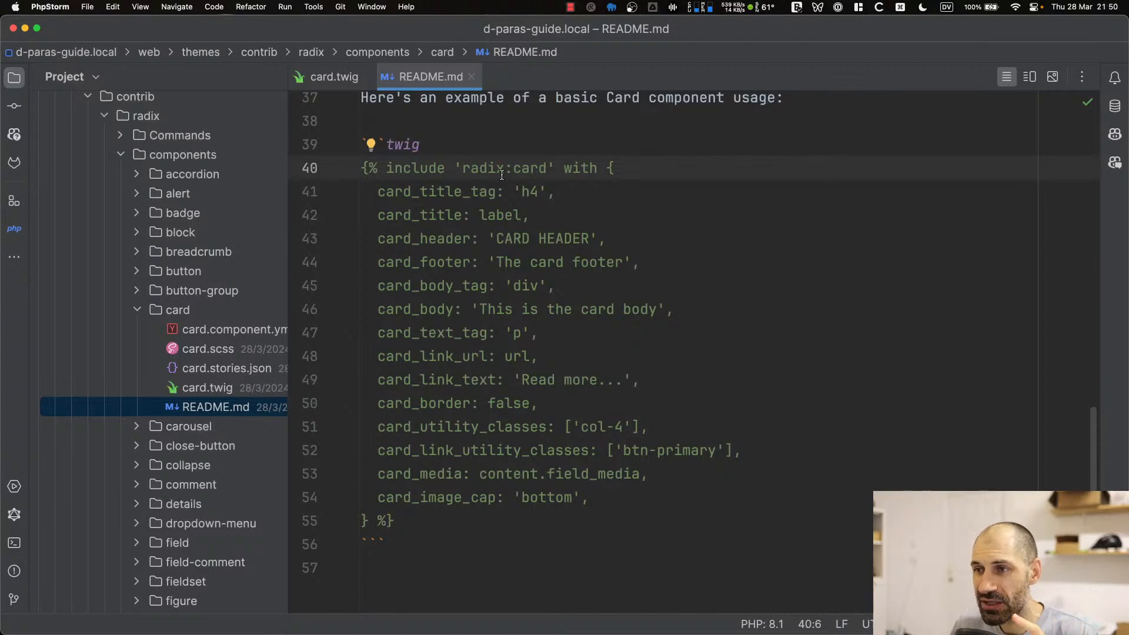
left_click_drag(750, 452, 375, 272)
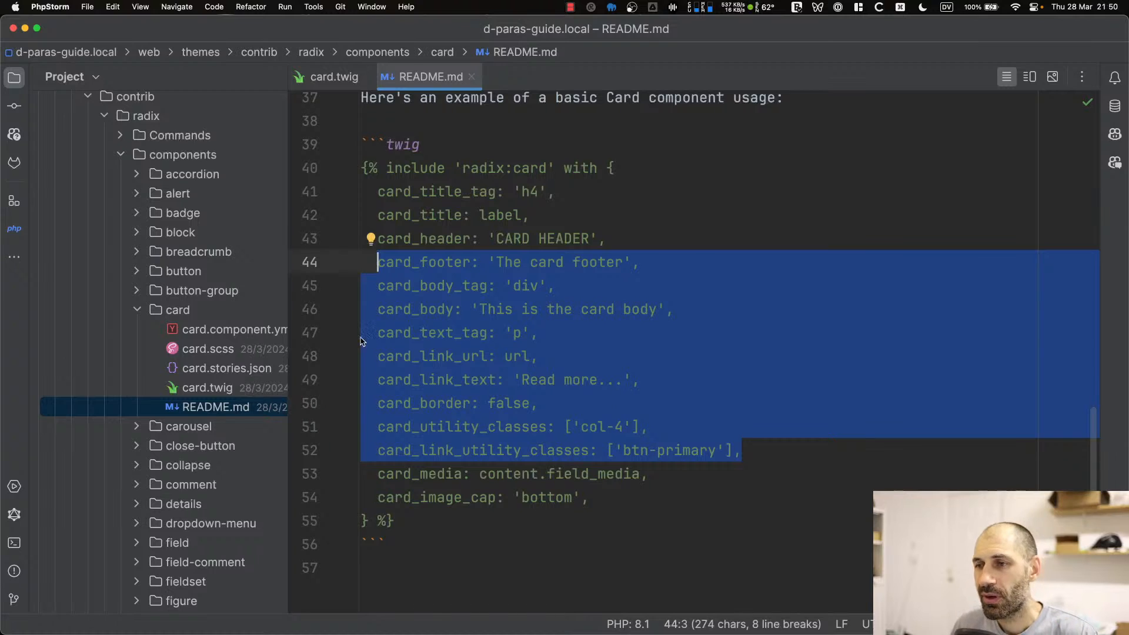
left_click(644, 292)
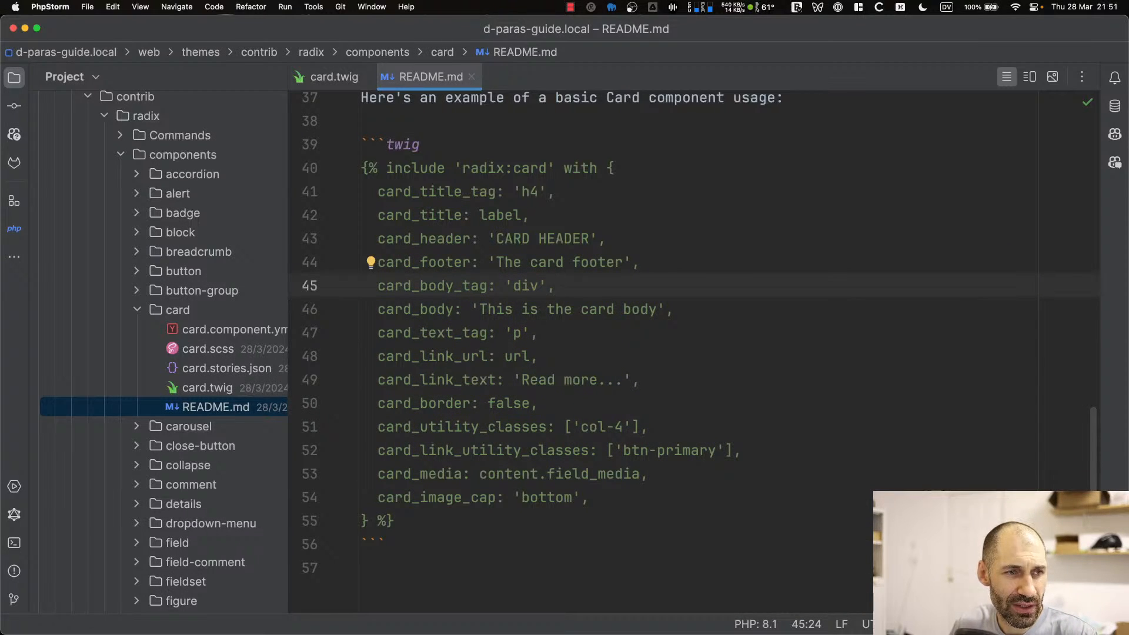
Switch to Chrome and open the Development settings in the Drupal site's configuration
key("super+Tab")
left_click(288, 25)
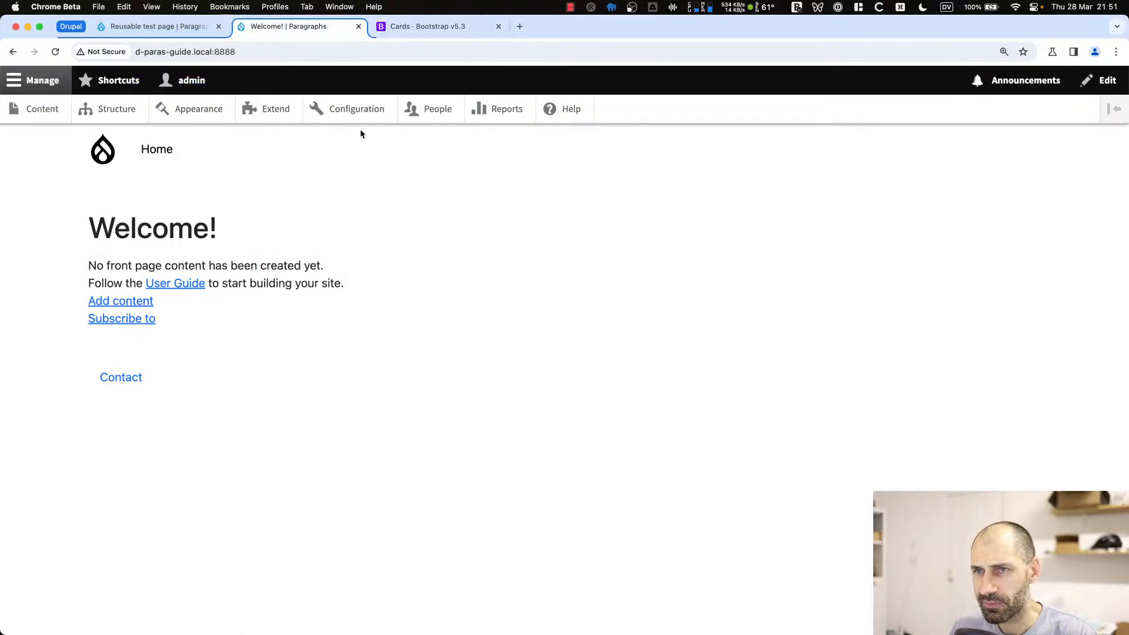
left_click(332, 119)
scroll(406, 211, "down", 10)
scroll(319, 335, "down", 3)
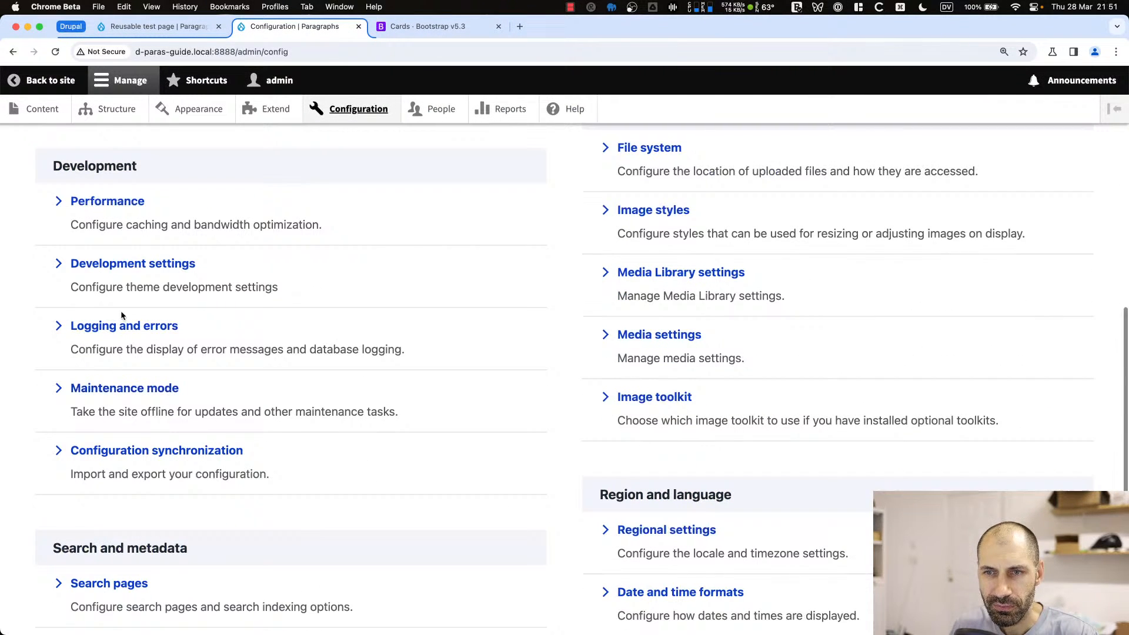
left_click(124, 263)
Enable Twig development mode with Twig debug mode and Disable Twig cache, enable Do not cache markup, and save the settings
left_click(139, 273)
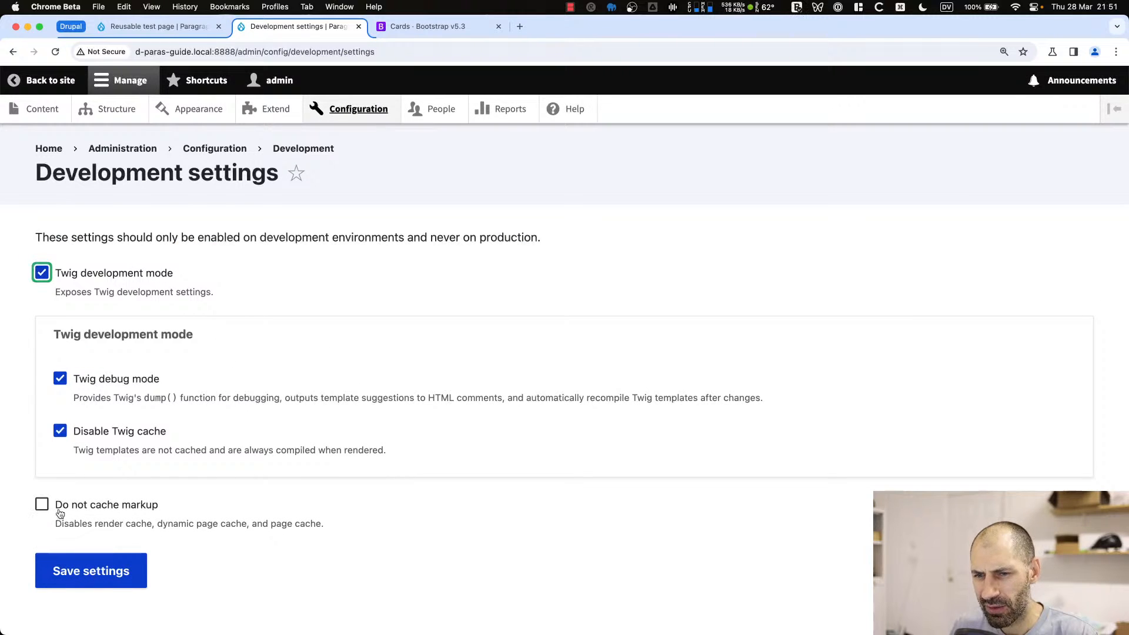
left_click(96, 510)
left_click(96, 510)
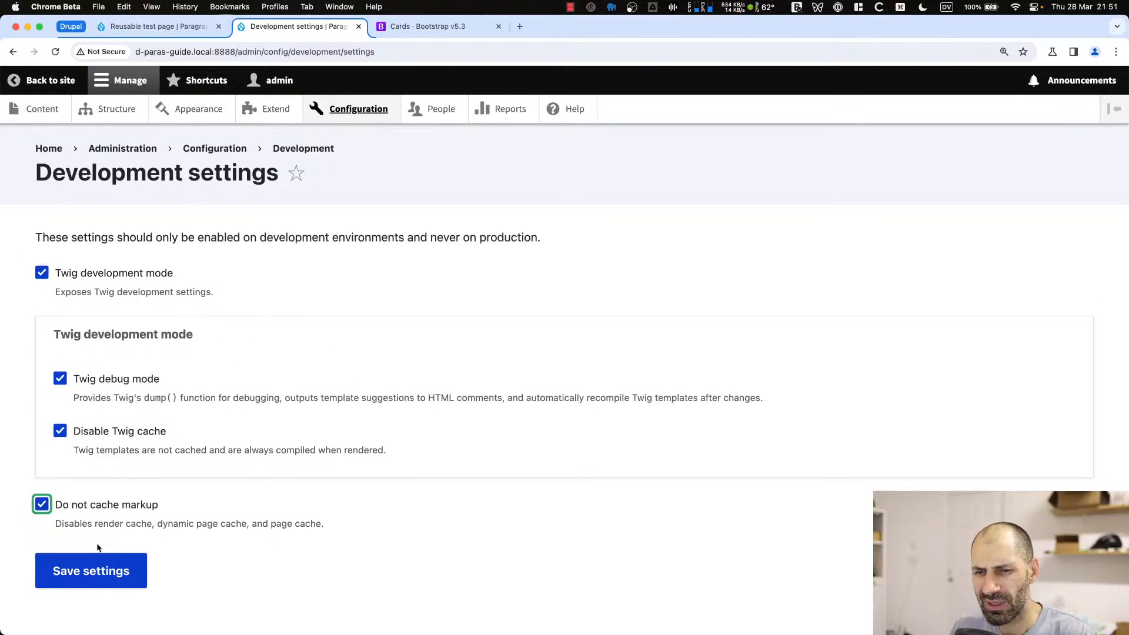
left_click(90, 571)
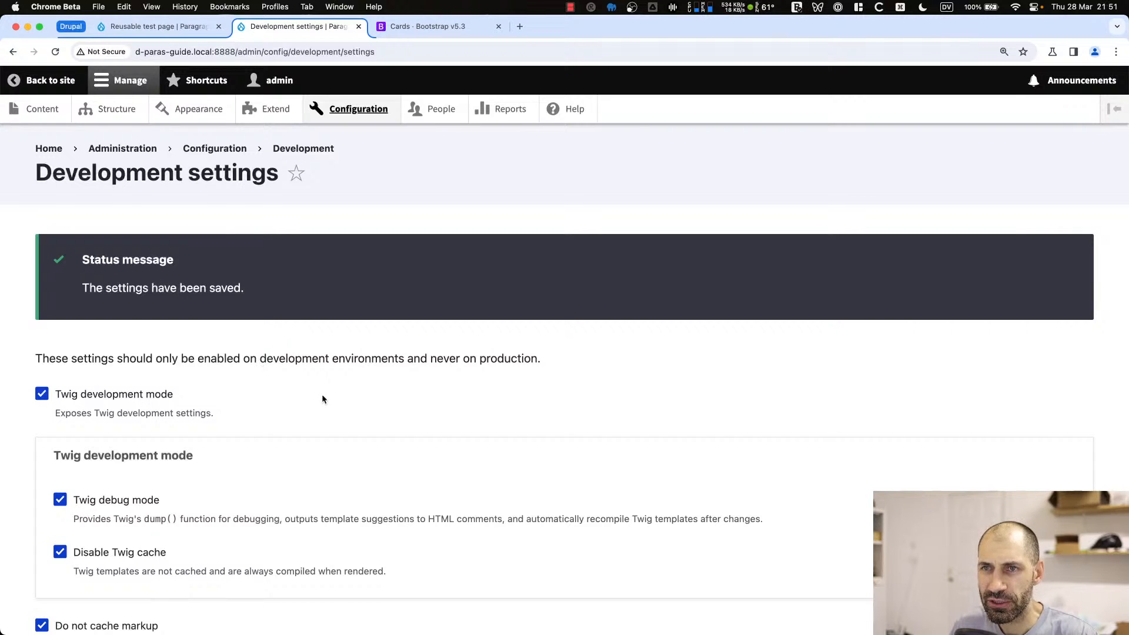
scroll(338, 406, "down", 3)
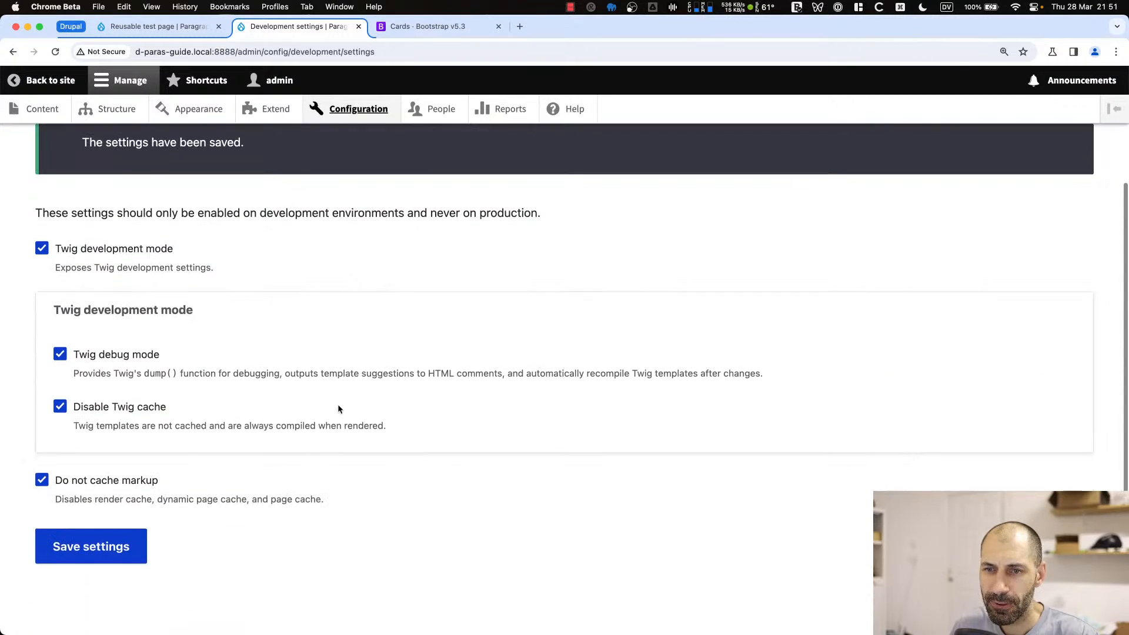
Reload the Reusable test page and look down through its rendered cards
left_click(168, 26)
key("super+l")
key("Return")
scroll(365, 176, "down", 7)
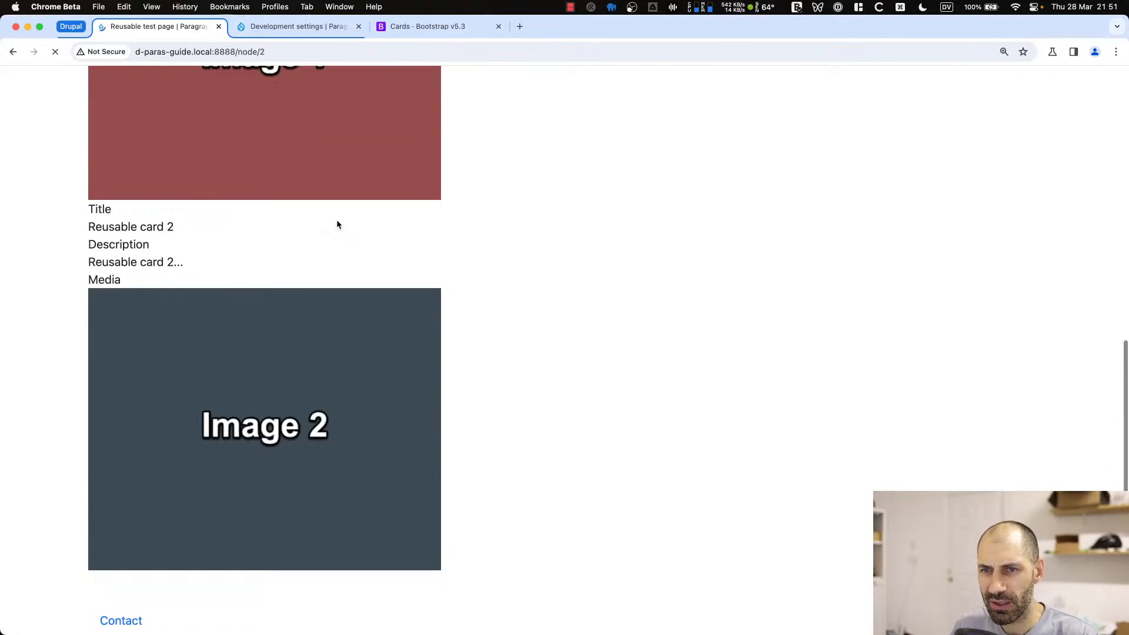
Open the Test page from the site's content list and inspect the Image 1 picture of Card item 1
left_click(54, 116)
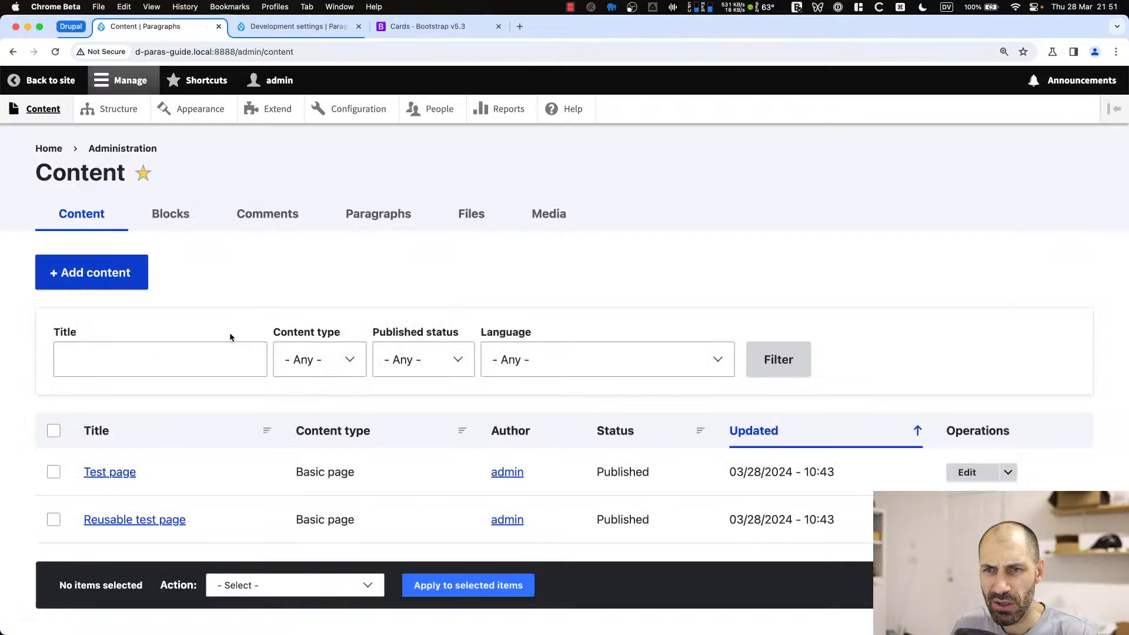
left_click(111, 472)
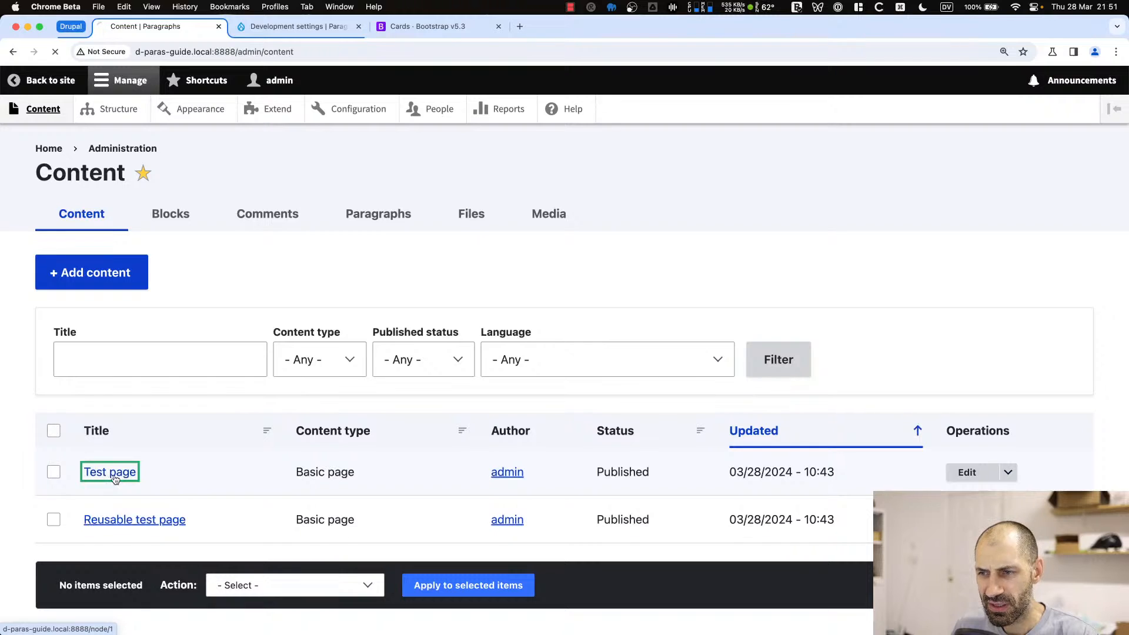
scroll(430, 368, "down", 3)
right_click(402, 291)
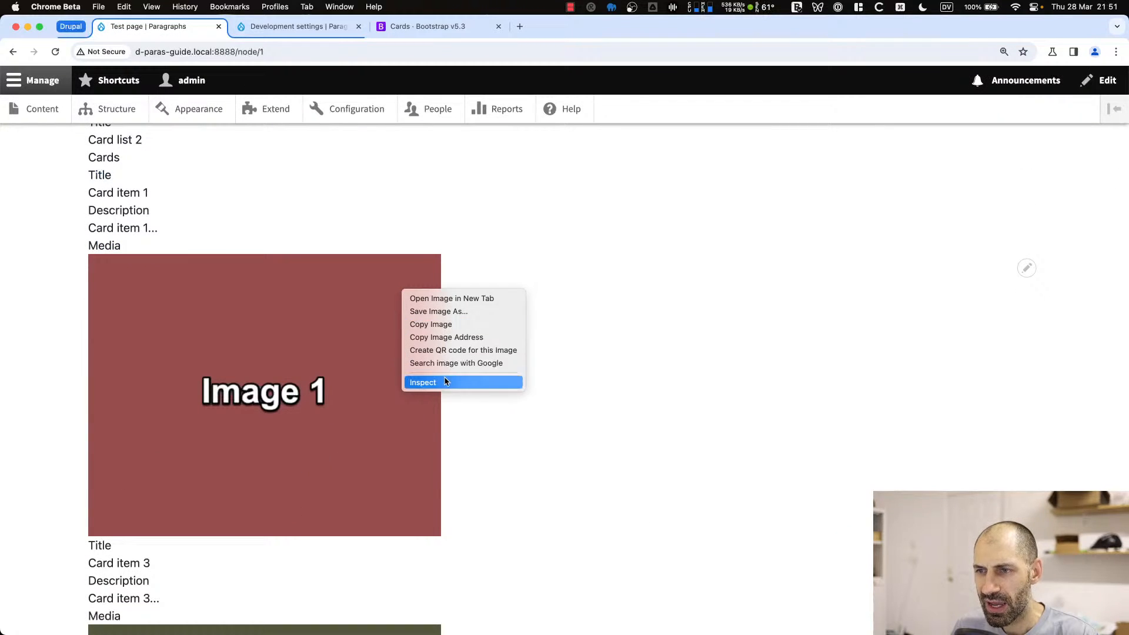
left_click(452, 381)
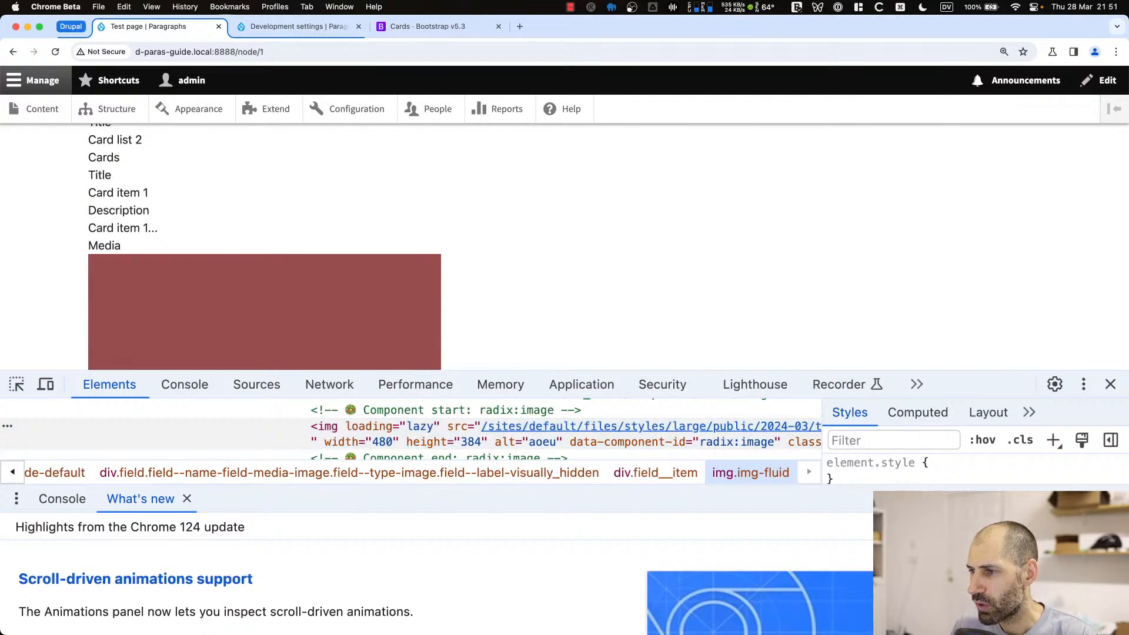
Close the What's new drawer in the developer tools and adjust the width of the Styles pane beside the markup
key("Escape")
left_click_drag(822, 464, 949, 463)
scroll(477, 470, "up", 3)
scroll(477, 470, "up", 5)
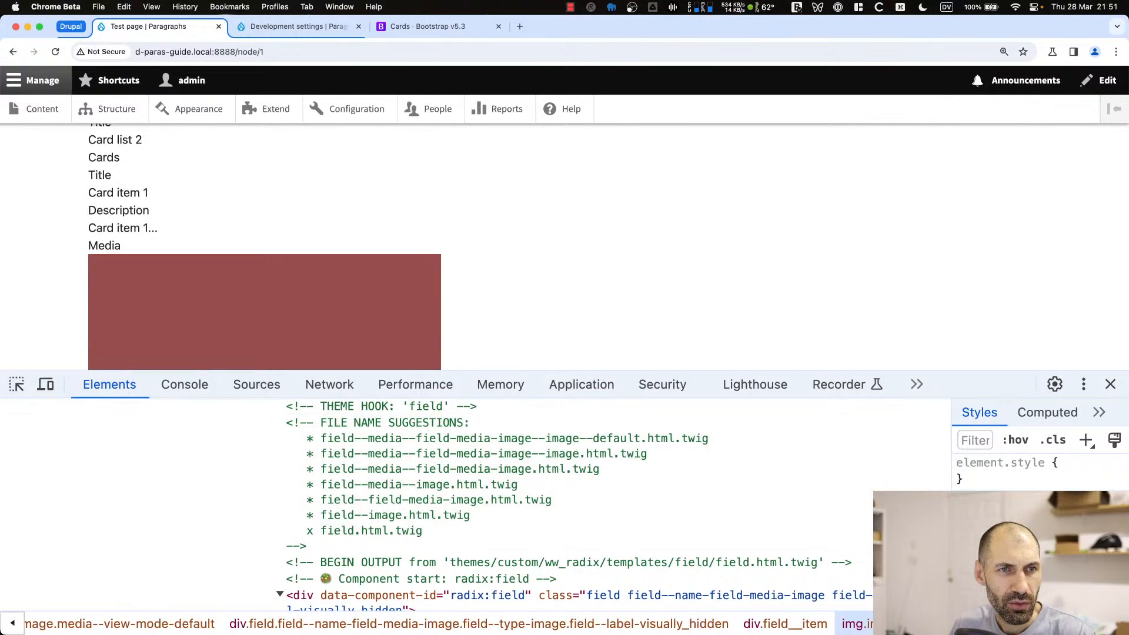
key("super+Tab")
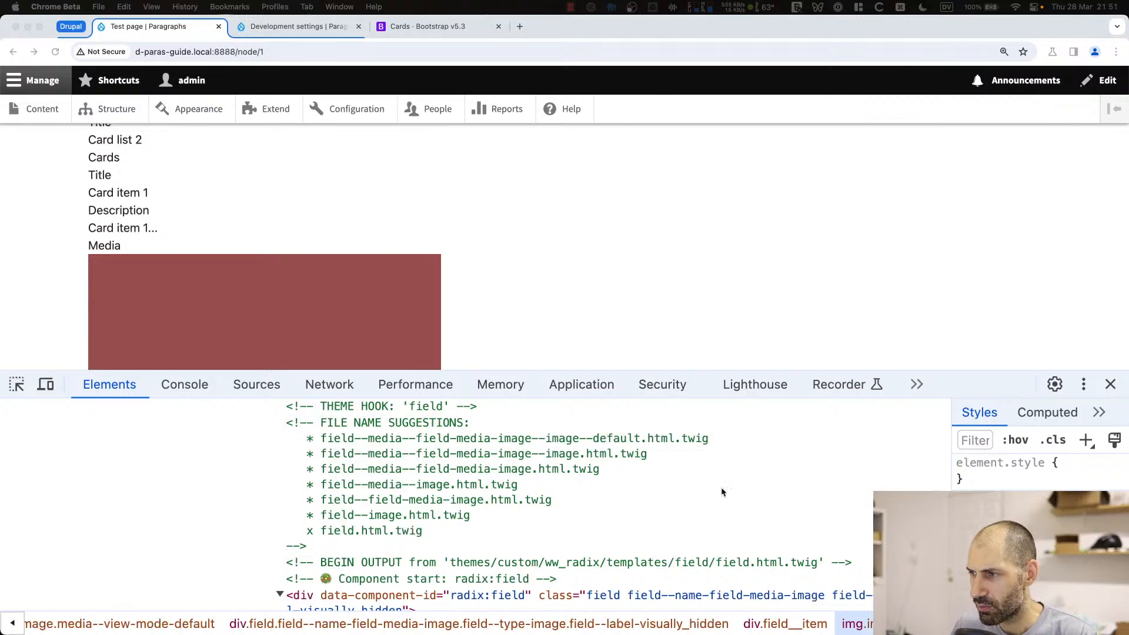
left_click(949, 451)
left_click_drag(949, 451, 850, 456)
Enlarge the developer tools and examine the Twig file name suggestions for the card item's media, description and title fields
scroll(705, 468, "up", 10)
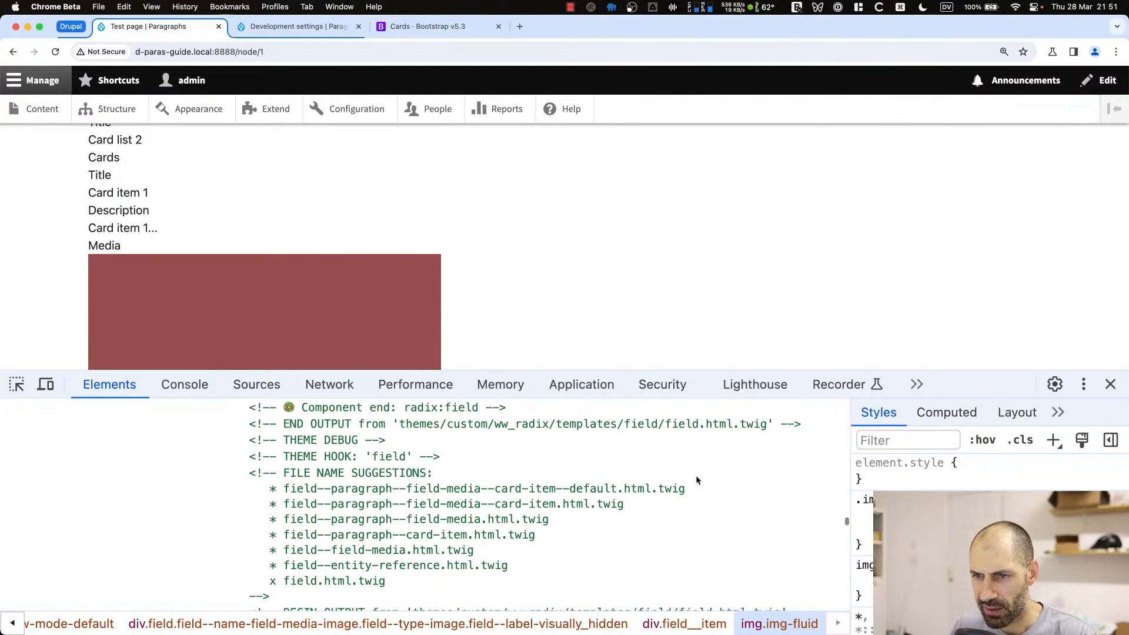
scroll(696, 479, "up", 5)
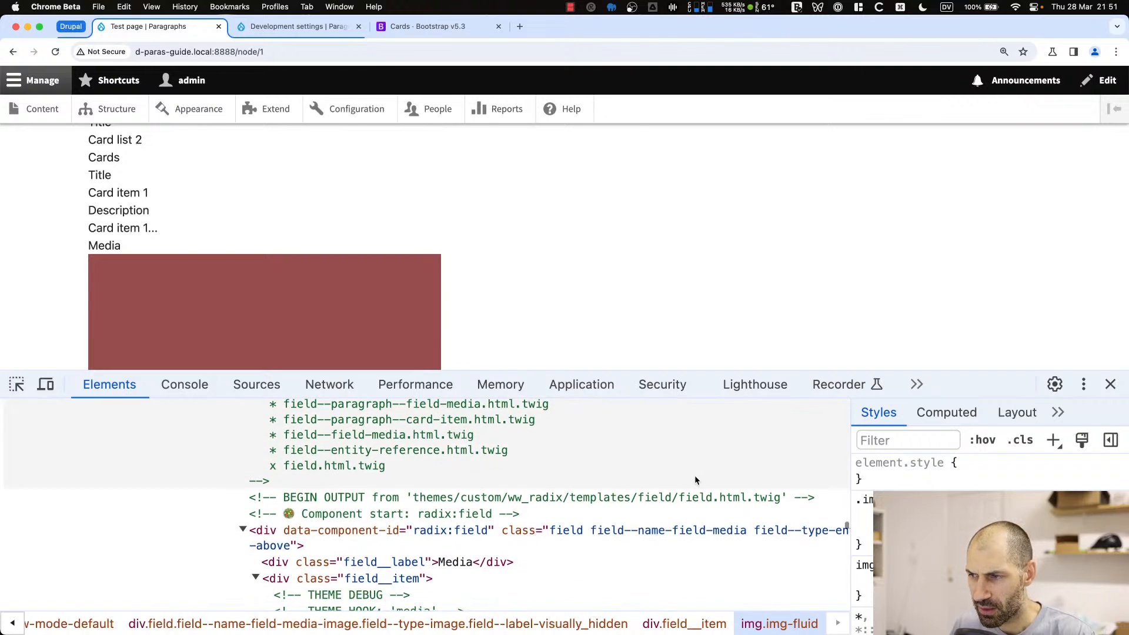
scroll(694, 475, "up", 5)
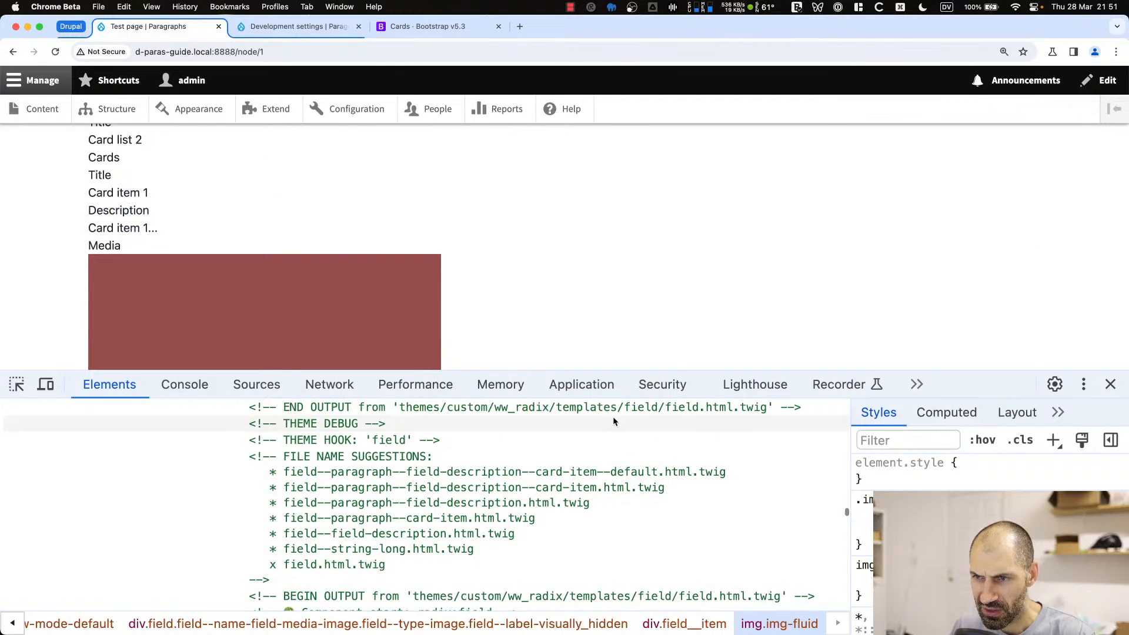
left_click_drag(607, 371, 607, 200)
scroll(584, 428, "up", 3)
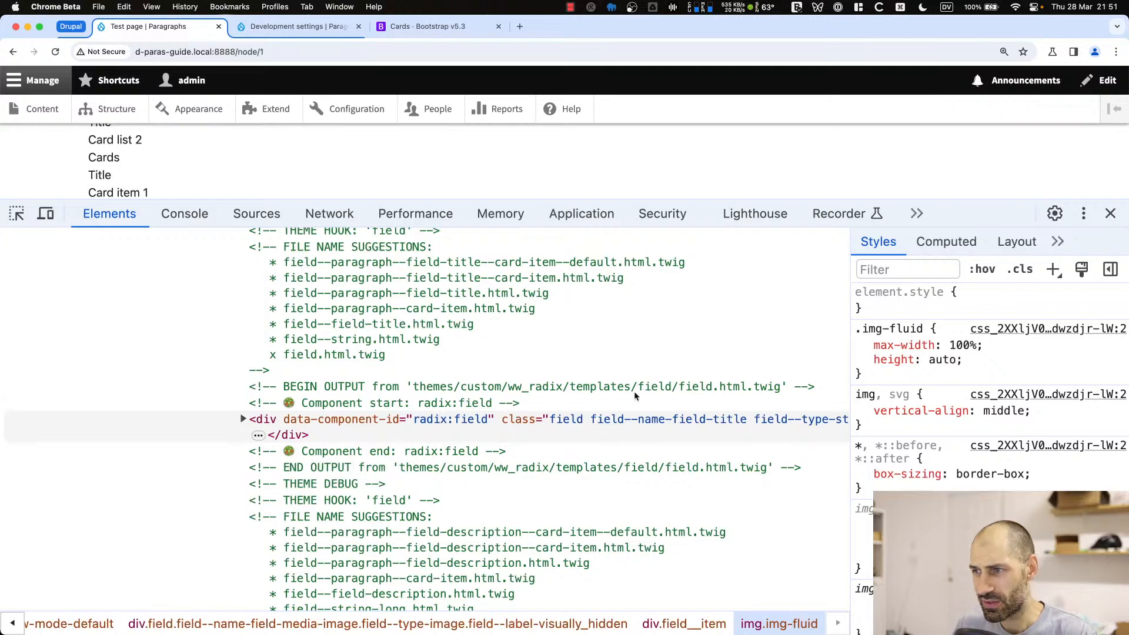
left_click_drag(687, 201, 687, 187)
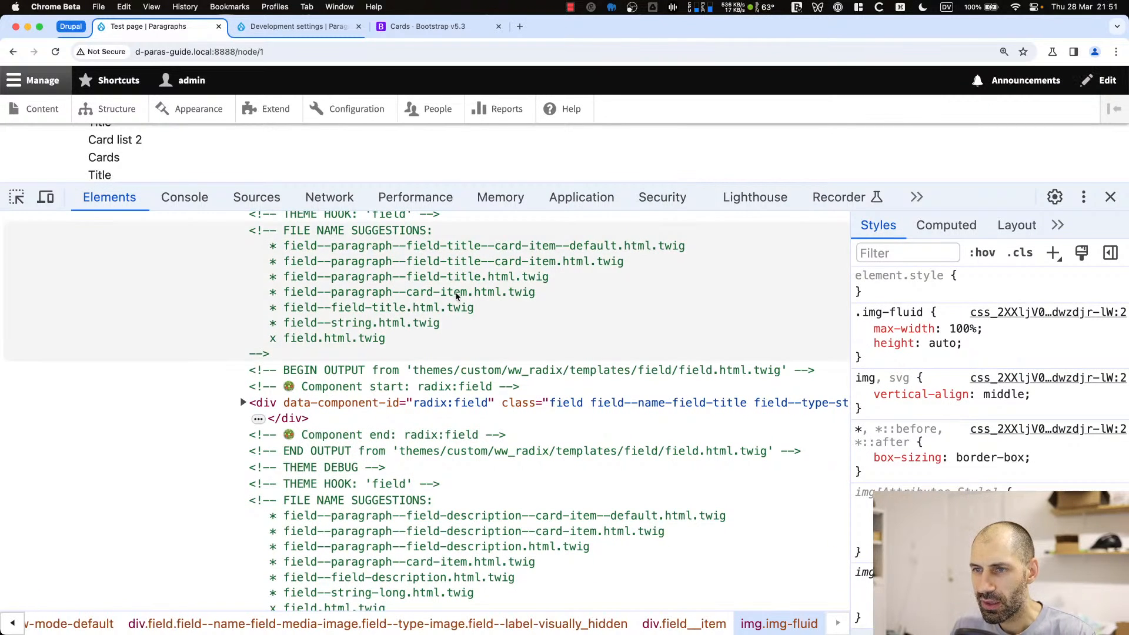
Shrink the developer tools and pick the Image 1 picture on the page to show its markup again
scroll(517, 318, "up", 5)
left_click_drag(327, 183, 247, 286)
left_click(17, 299)
left_click(253, 217)
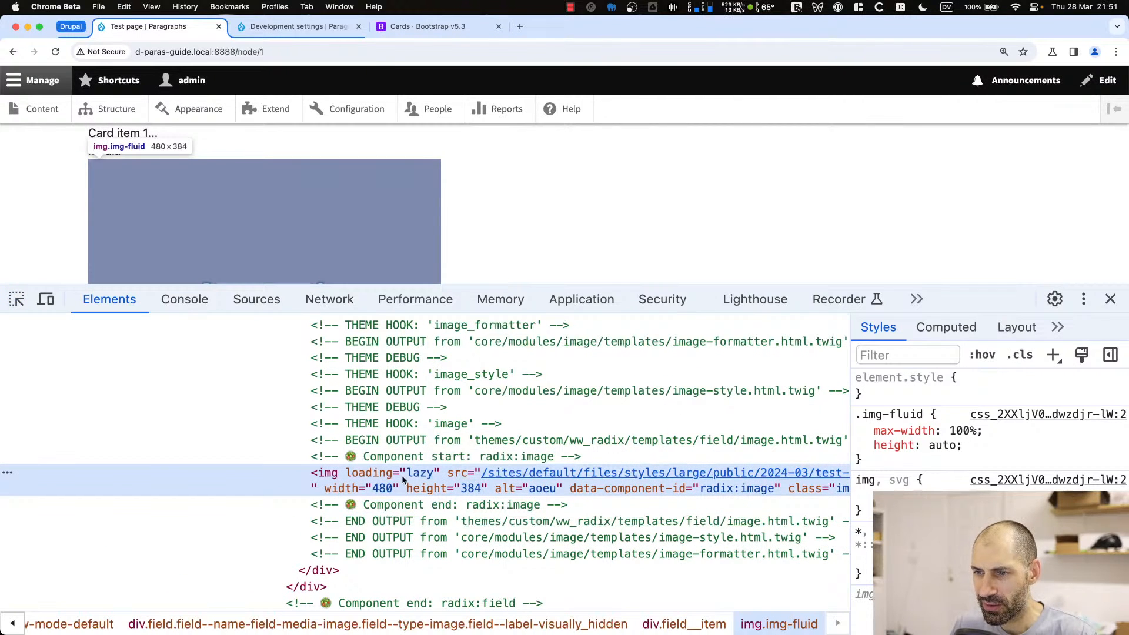
Examine the Twig debug comments from the image up through the media, media field and title field templates
scroll(411, 446, "up", 1)
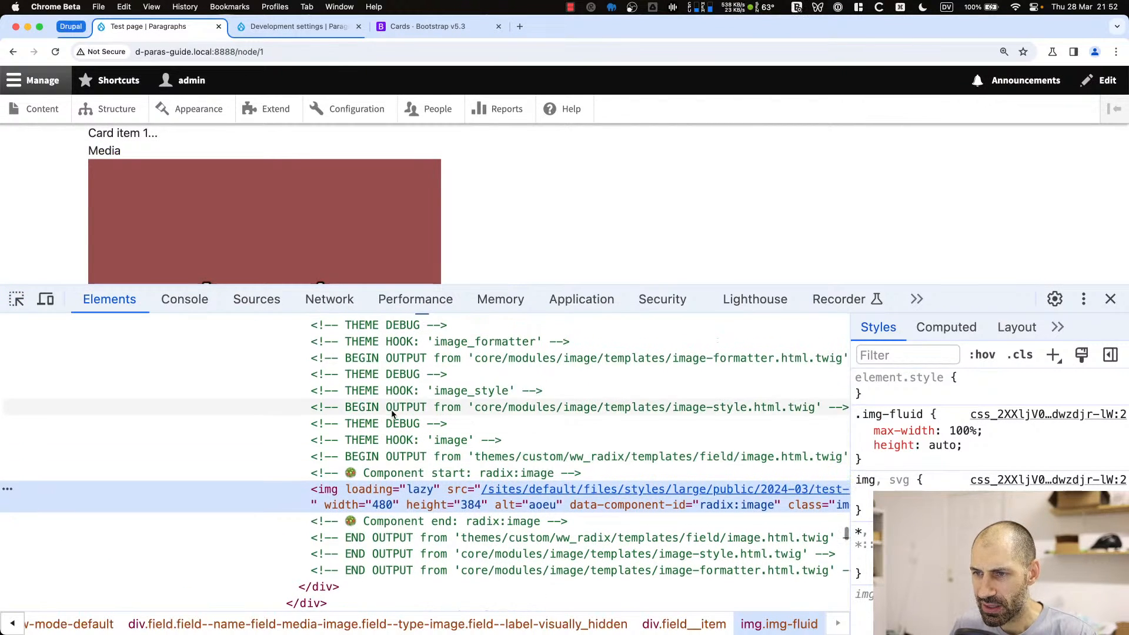
left_click(388, 494)
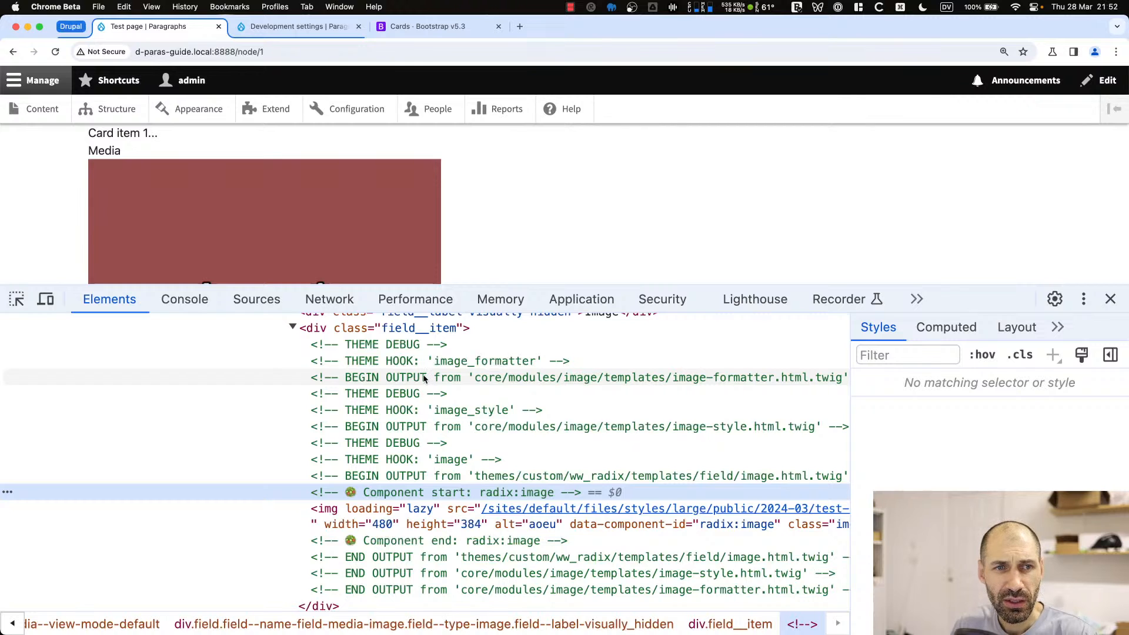
scroll(423, 376, "up", 3)
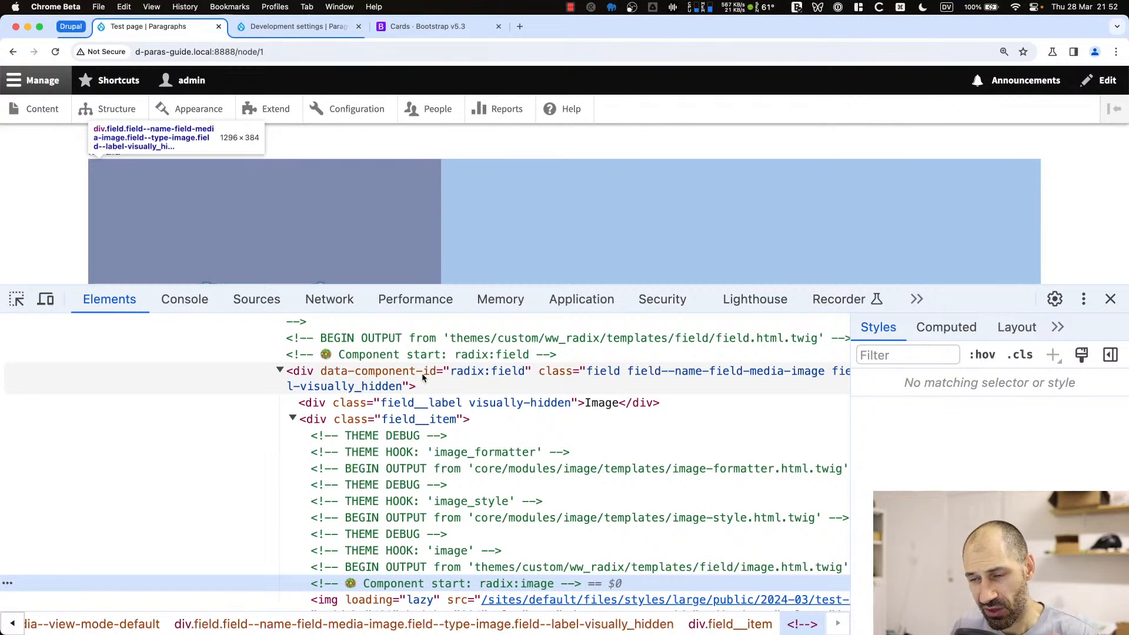
scroll(402, 431, "up", 3)
scroll(403, 431, "up", 12)
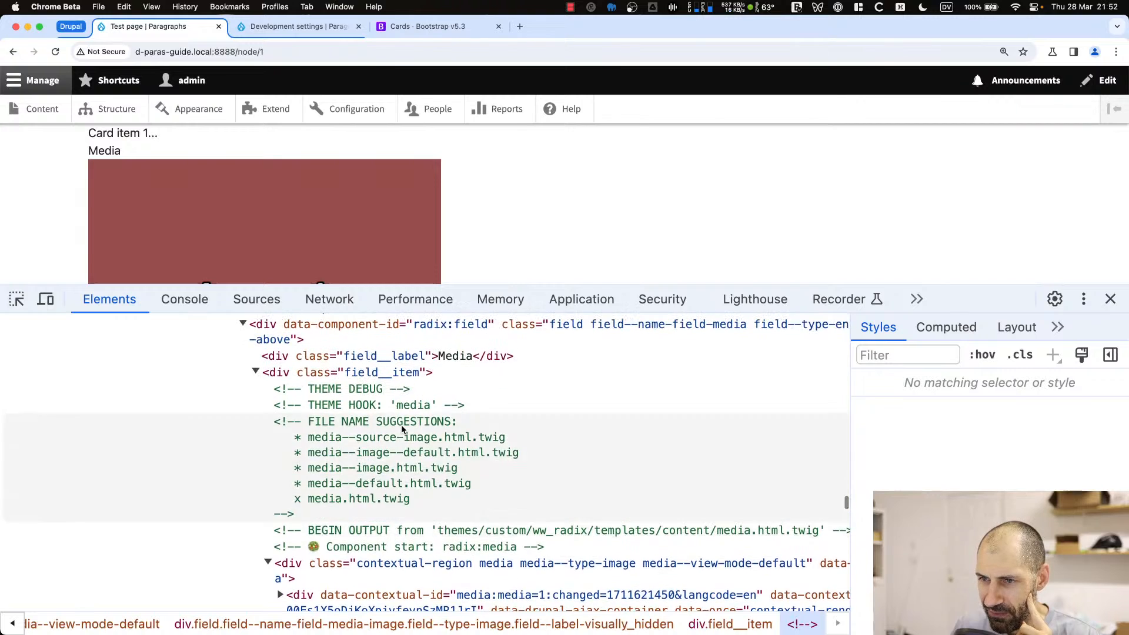
scroll(402, 431, "up", 3)
scroll(402, 431, "up", 4)
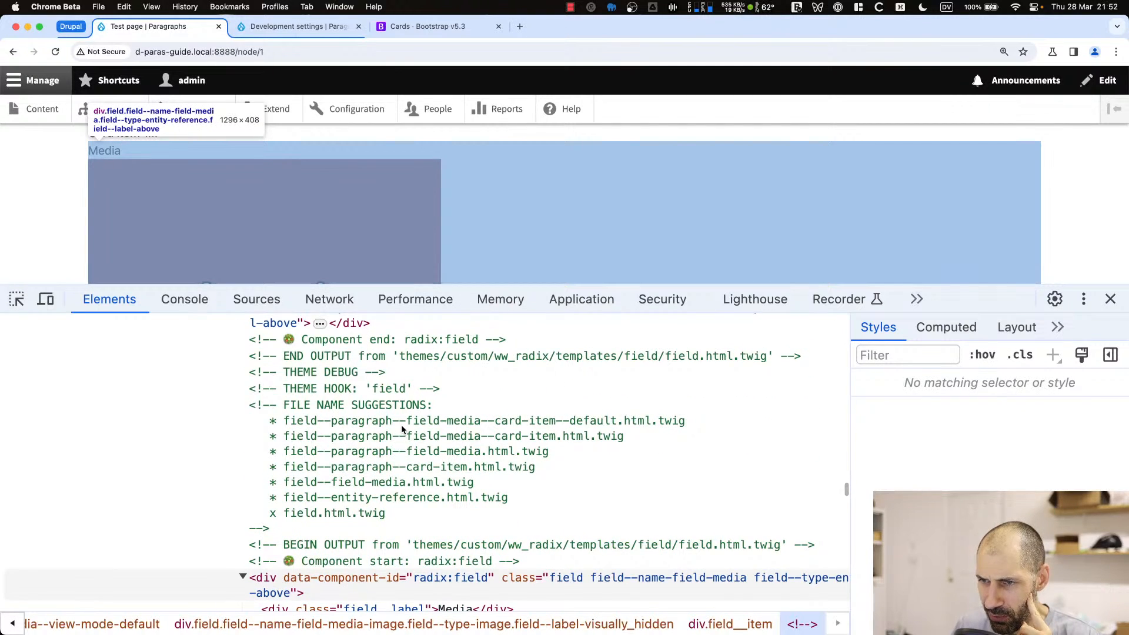
scroll(401, 424, "up", 10)
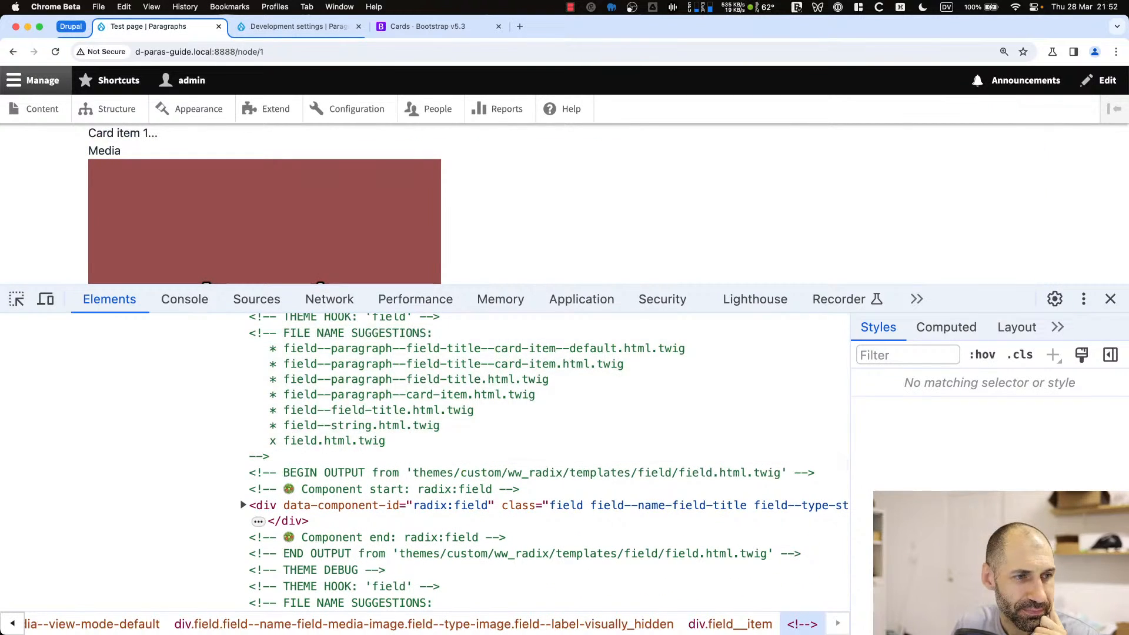
Examine the card item's paragraph file name suggestions and select the comment giving the path of its paragraph.html.twig template
key("super+Tab")
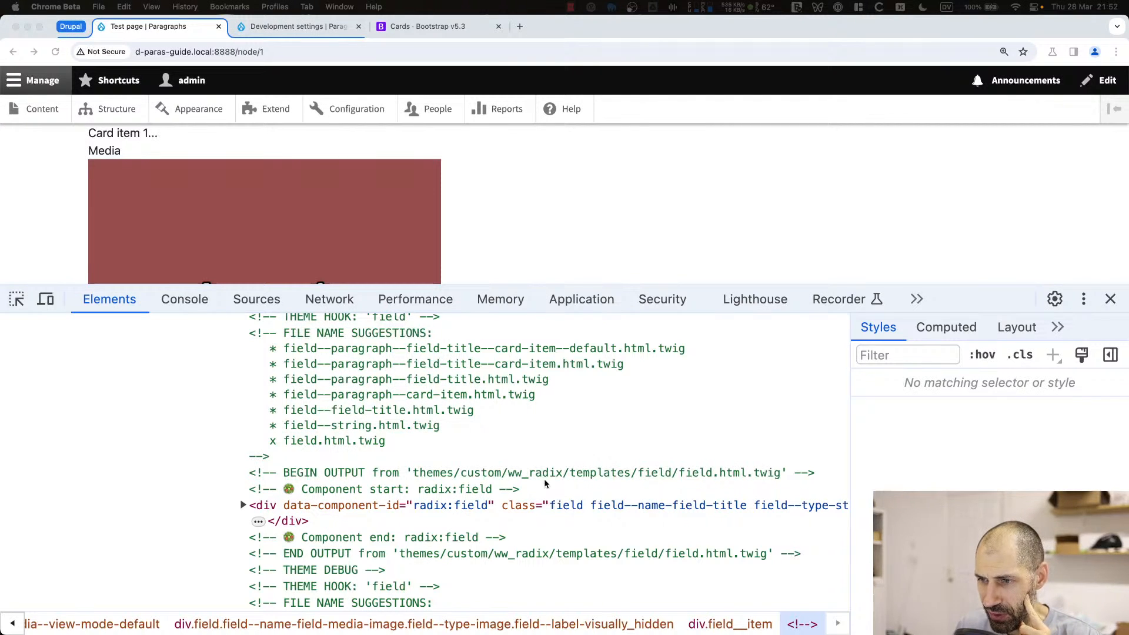
scroll(510, 493, "up", 5)
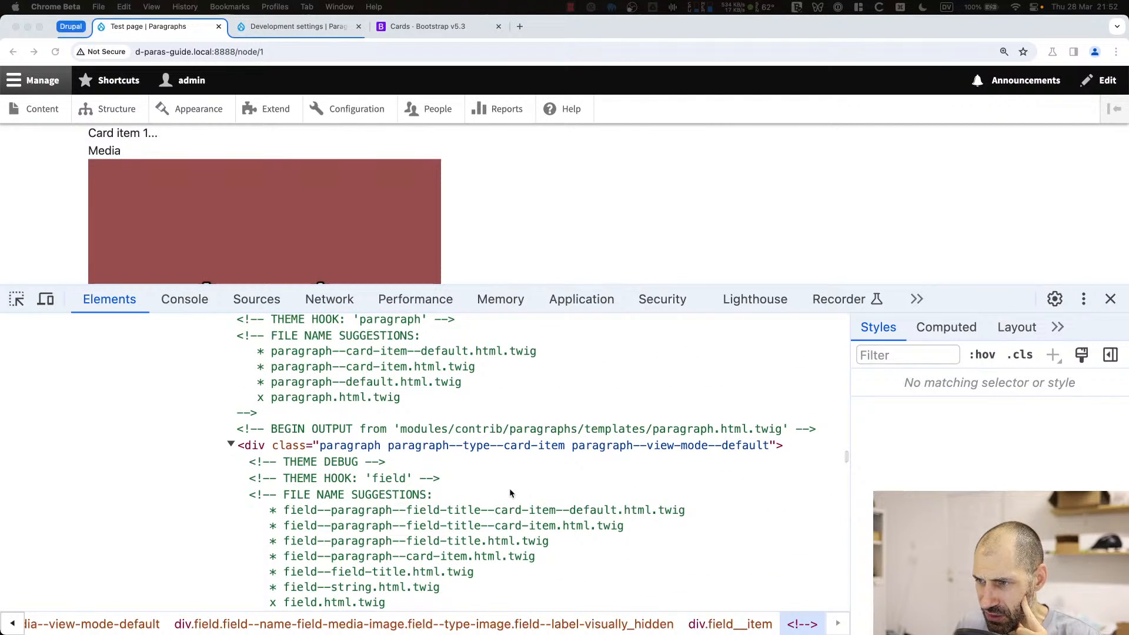
scroll(510, 493, "up", 3)
scroll(438, 529, "down", 1)
left_click(390, 447)
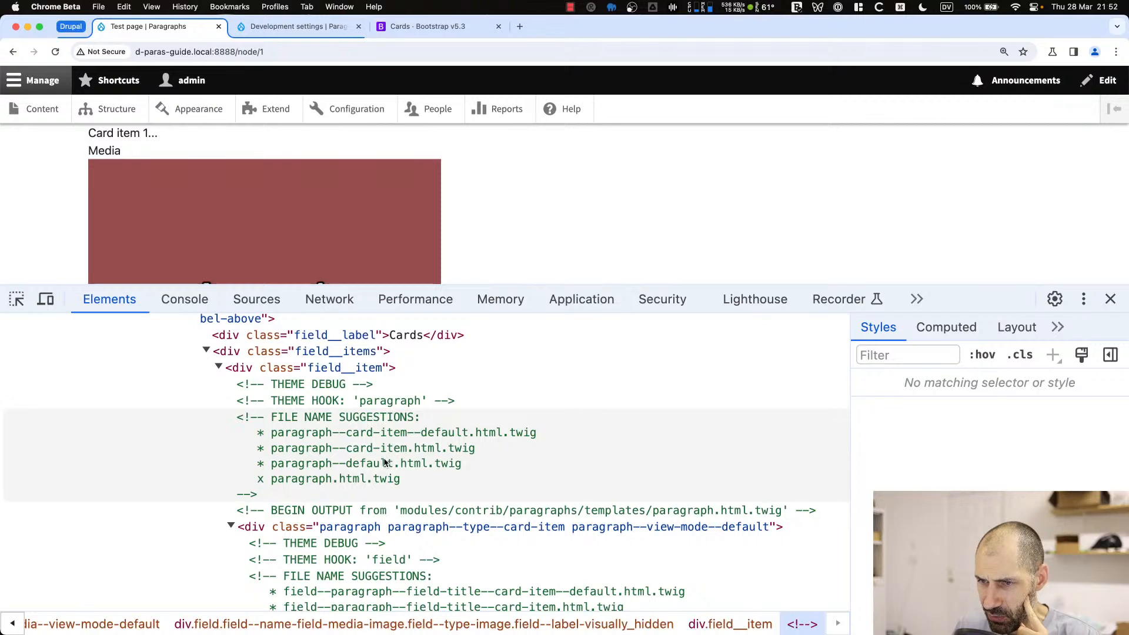
scroll(440, 470, "down", 1)
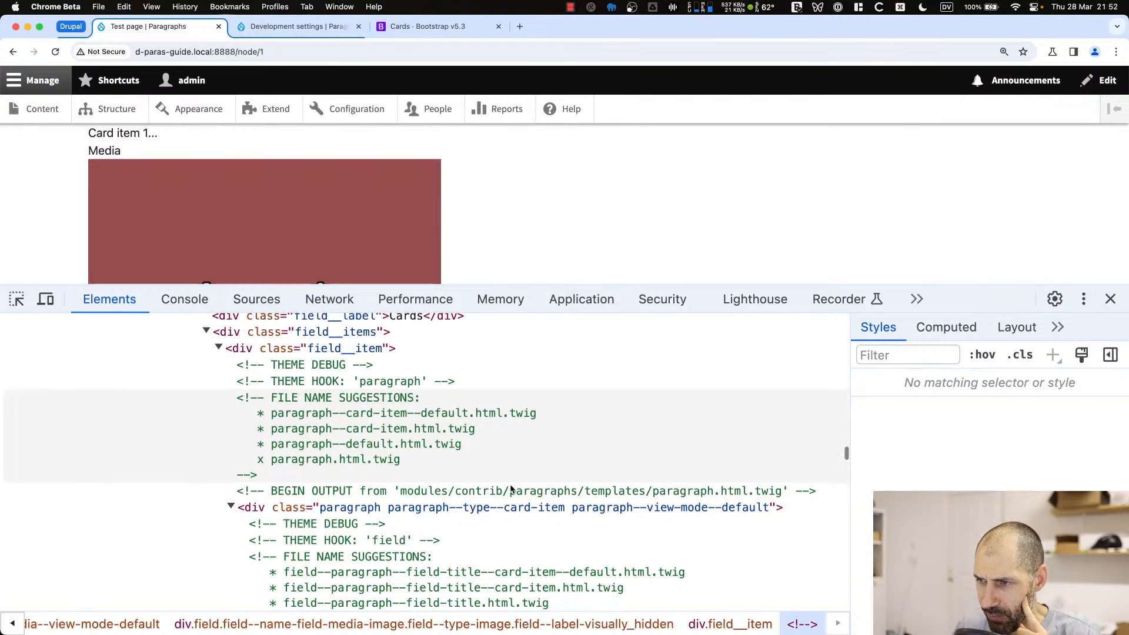
left_click(497, 488)
scroll(505, 464, "down", 3)
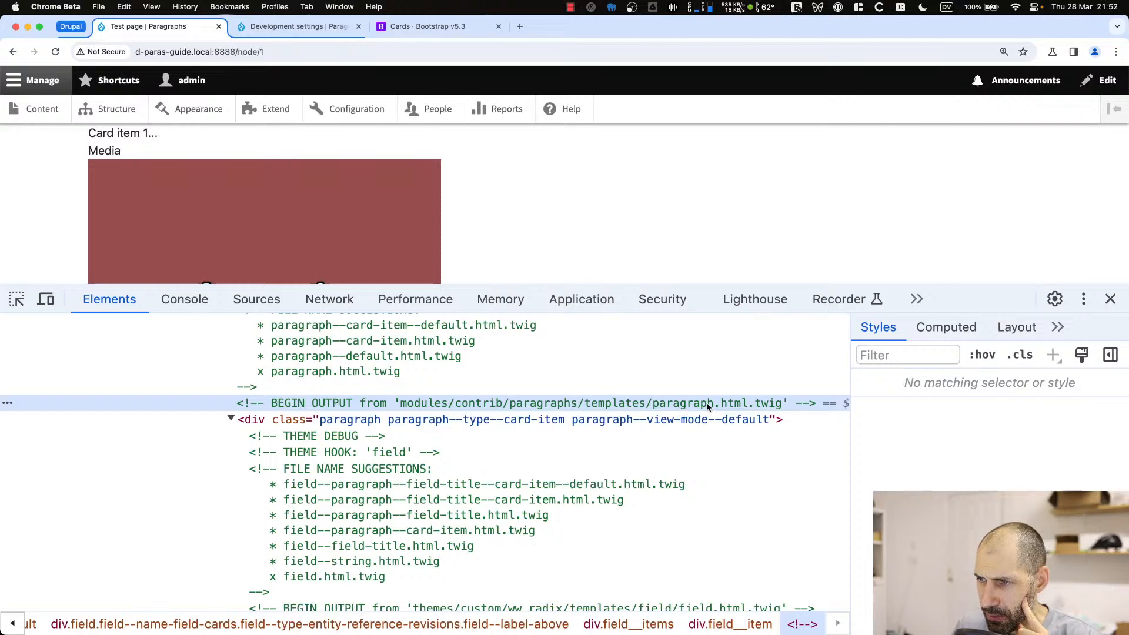
scroll(714, 403, "up", 3)
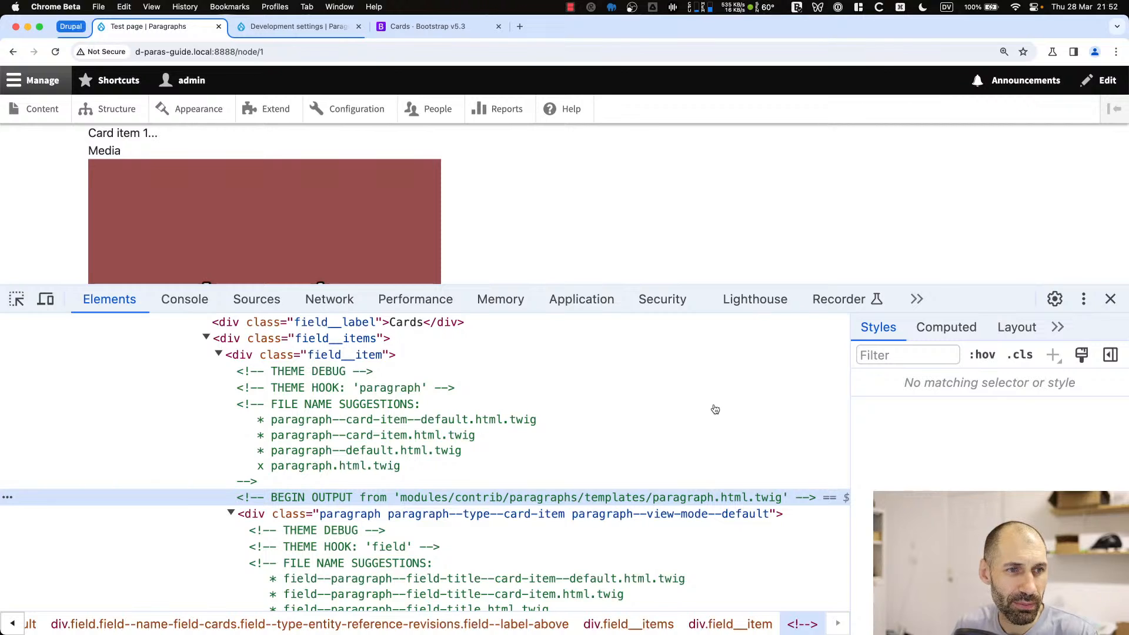
Switch to PhpStorm, search all files for "parag", open the Paragraphs module's paragraph.html.twig and view its template code
key("super+Tab")
key("shift")
key("shift")
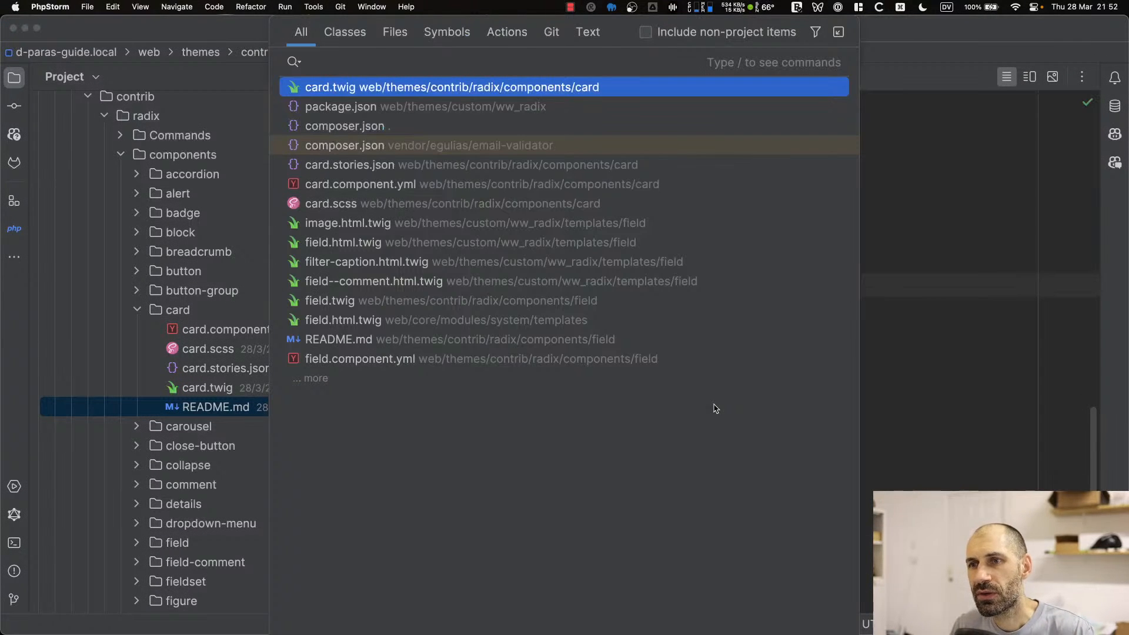
type("parag")
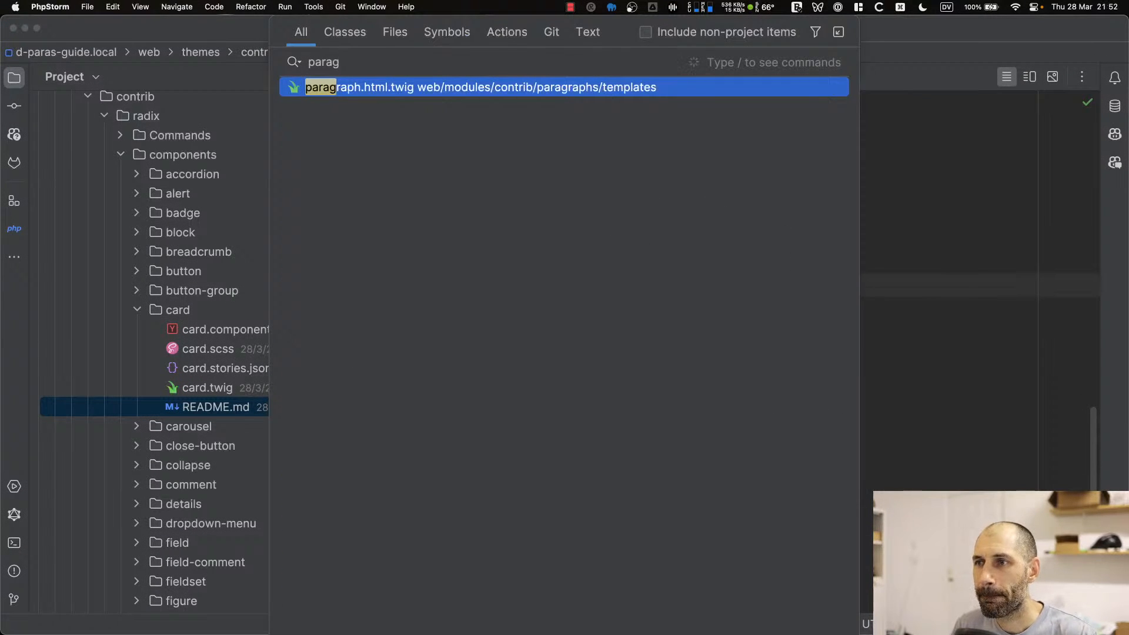
key("Return")
scroll(849, 478, "down", 10)
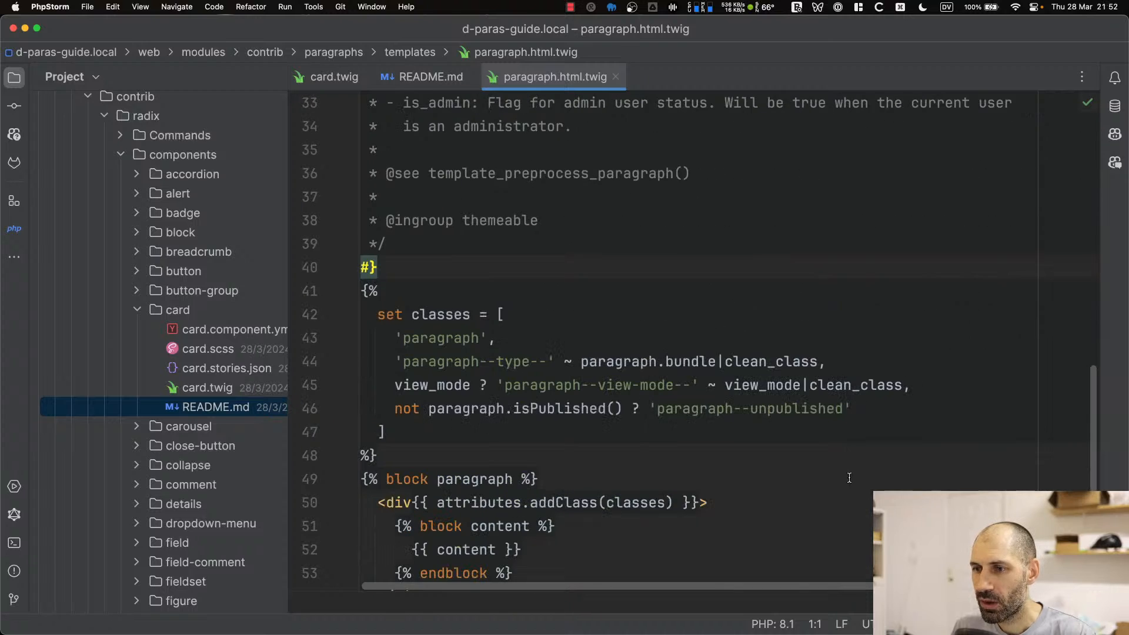
scroll(849, 478, "down", 3)
Locate paragraph.html.twig in the project tree and copy the file
left_click(176, 77)
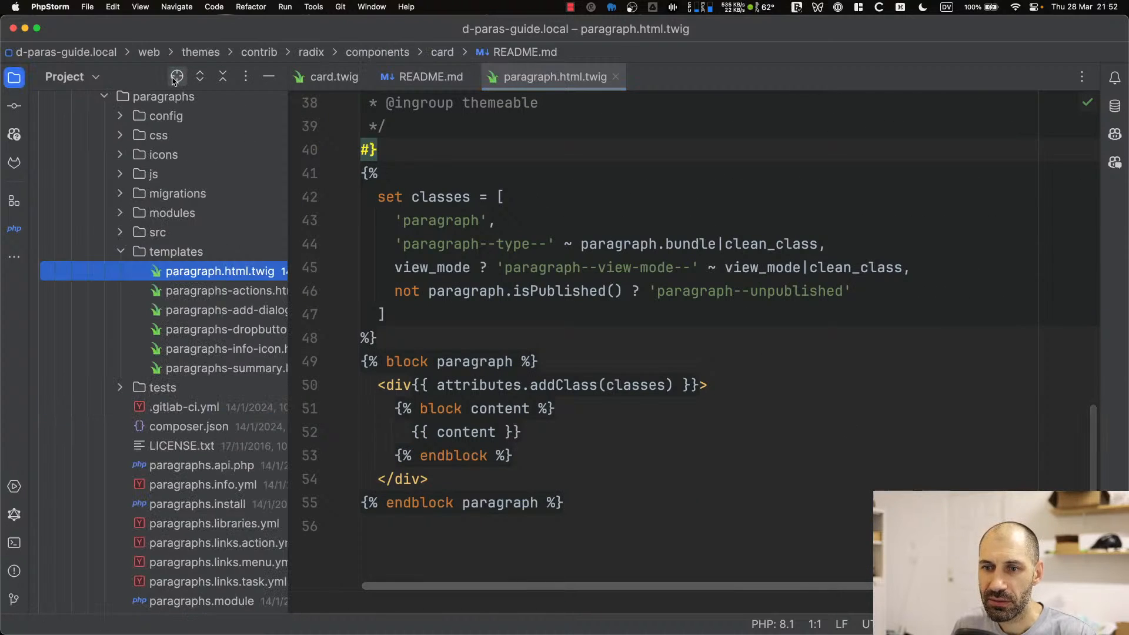
right_click(195, 275)
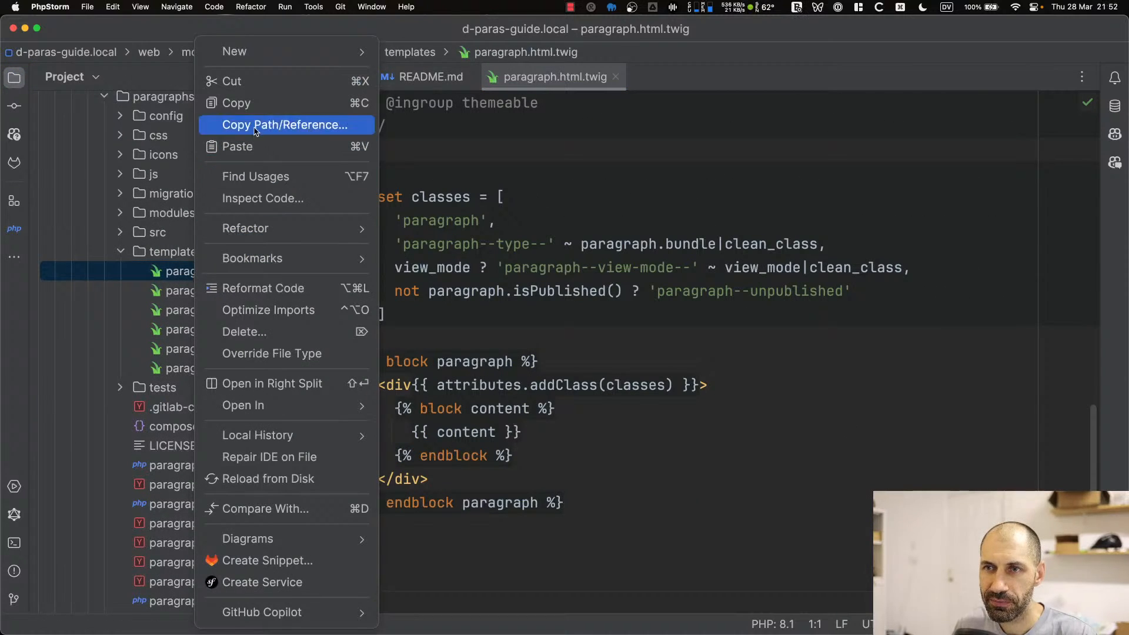
left_click(247, 104)
Create a directory named paragraph inside the templates folder of the custom ww_radix theme
scroll(269, 419, "down", 10)
scroll(270, 419, "down", 15)
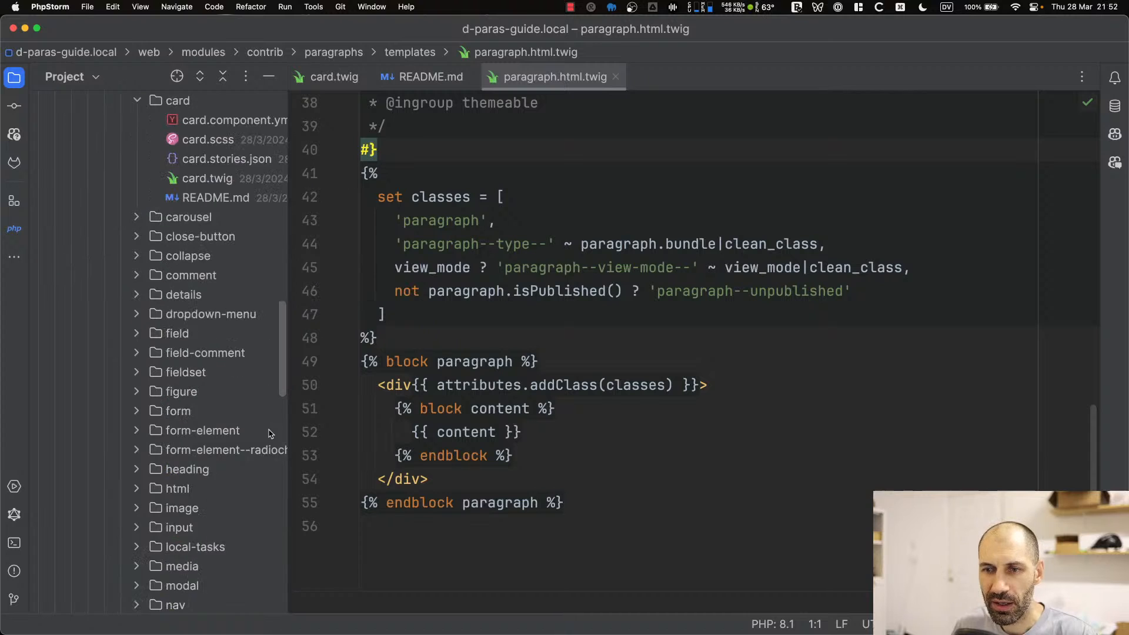
scroll(229, 394, "up", 4)
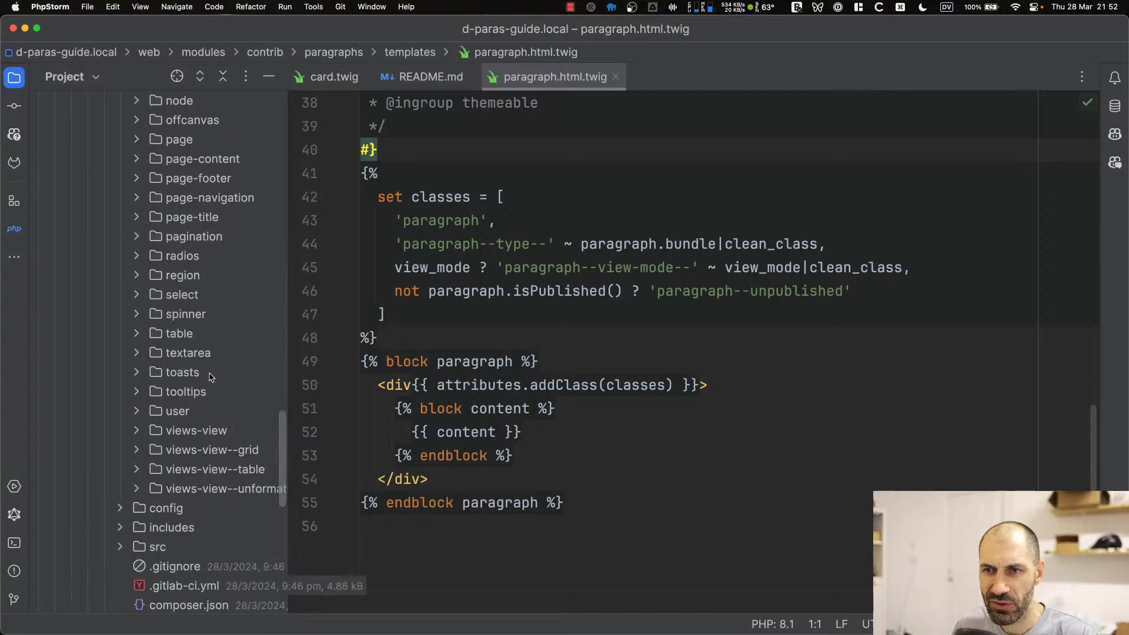
scroll(211, 376, "down", 5)
double_click(160, 297)
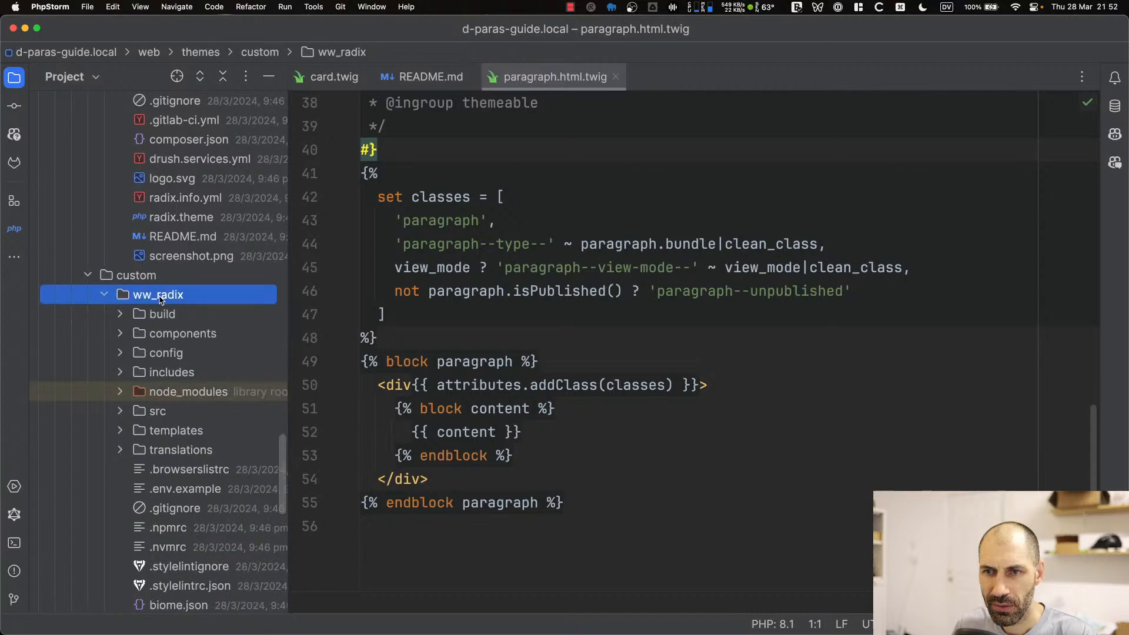
double_click(177, 333)
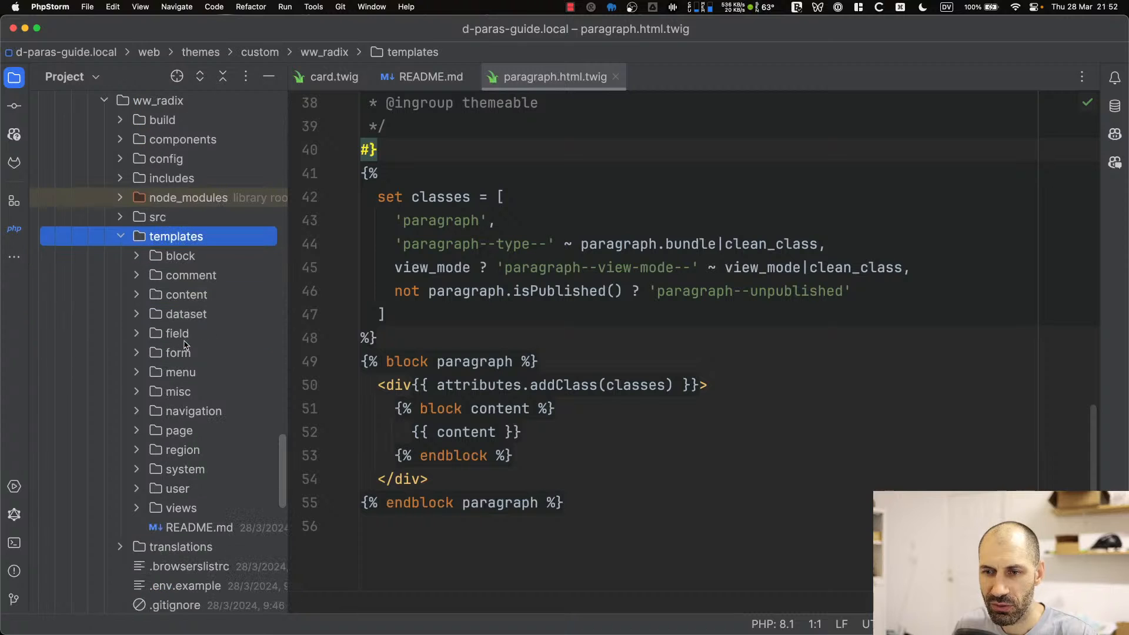
right_click(198, 241)
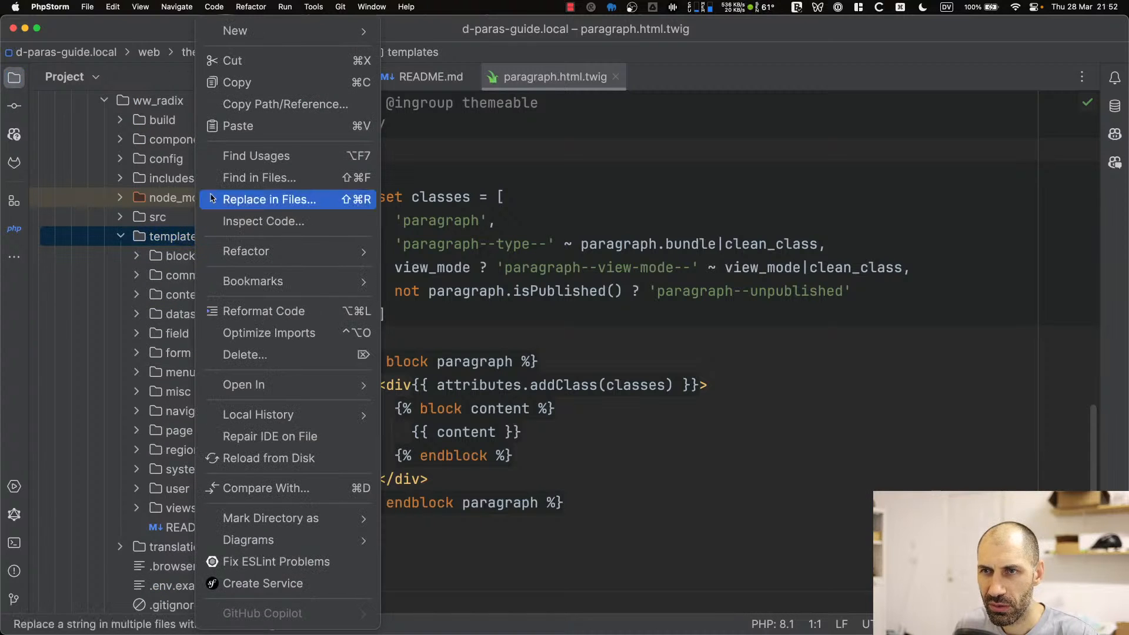
mouse_move(284, 35)
left_click(413, 77)
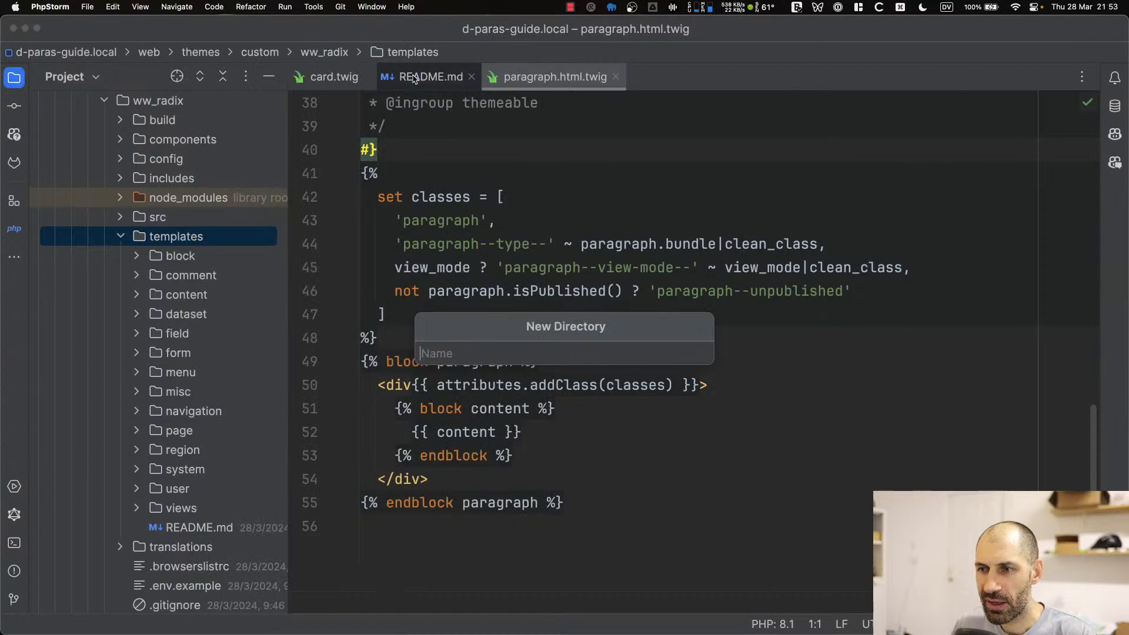
type("paragraph")
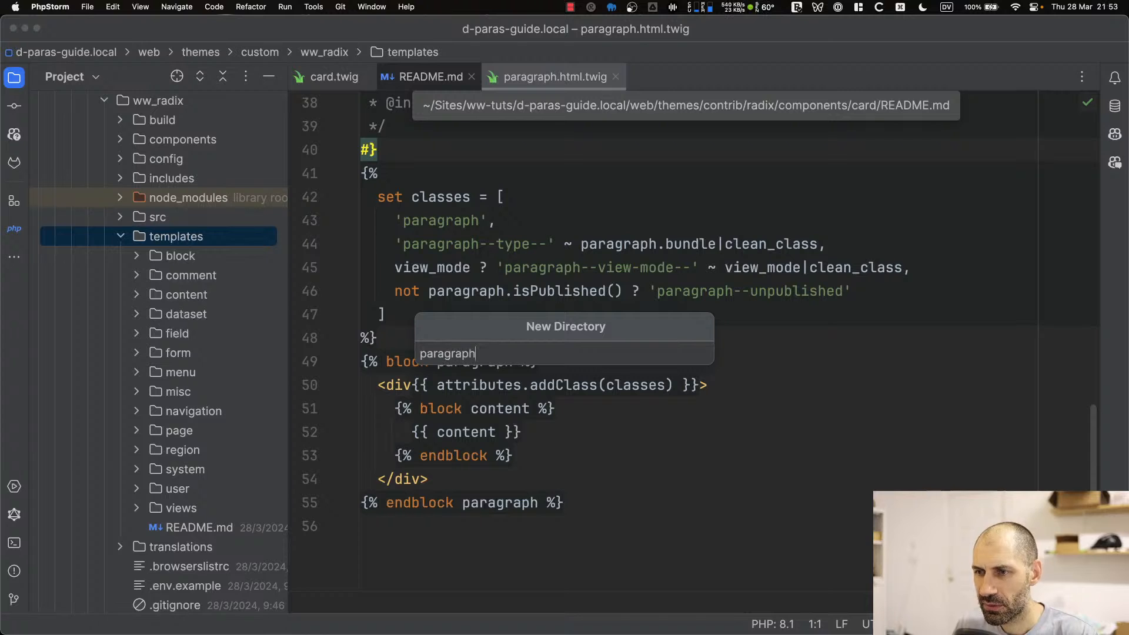
key("Return")
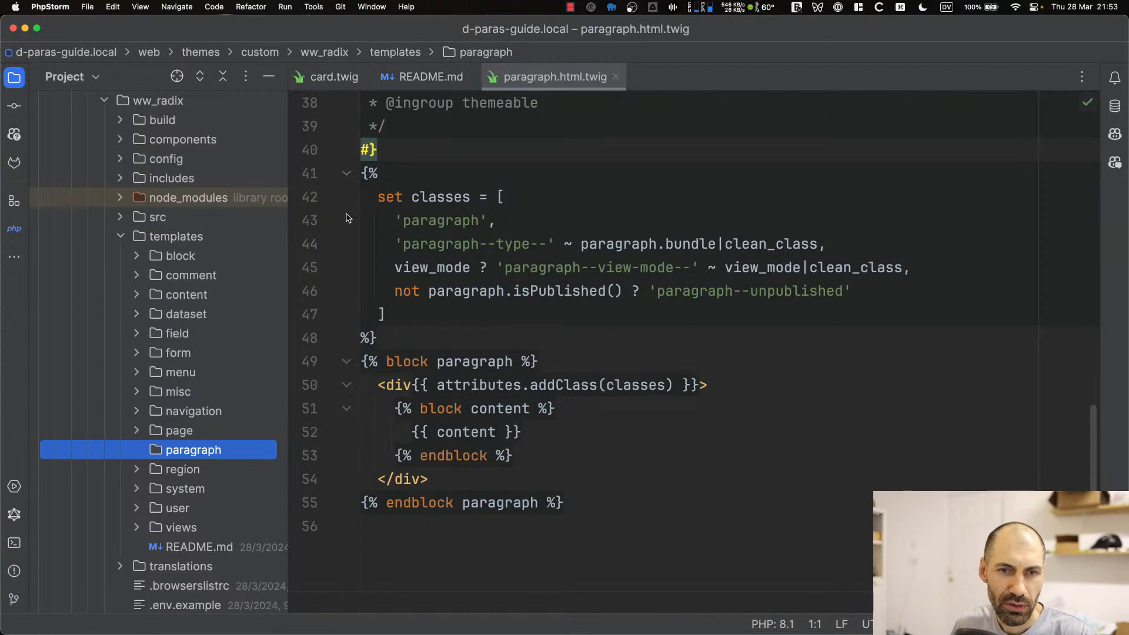
Paste the copied paragraph.html.twig into the new paragraph folder under the name paragraph--card-item.html.twig
right_click(200, 453)
left_click(283, 126)
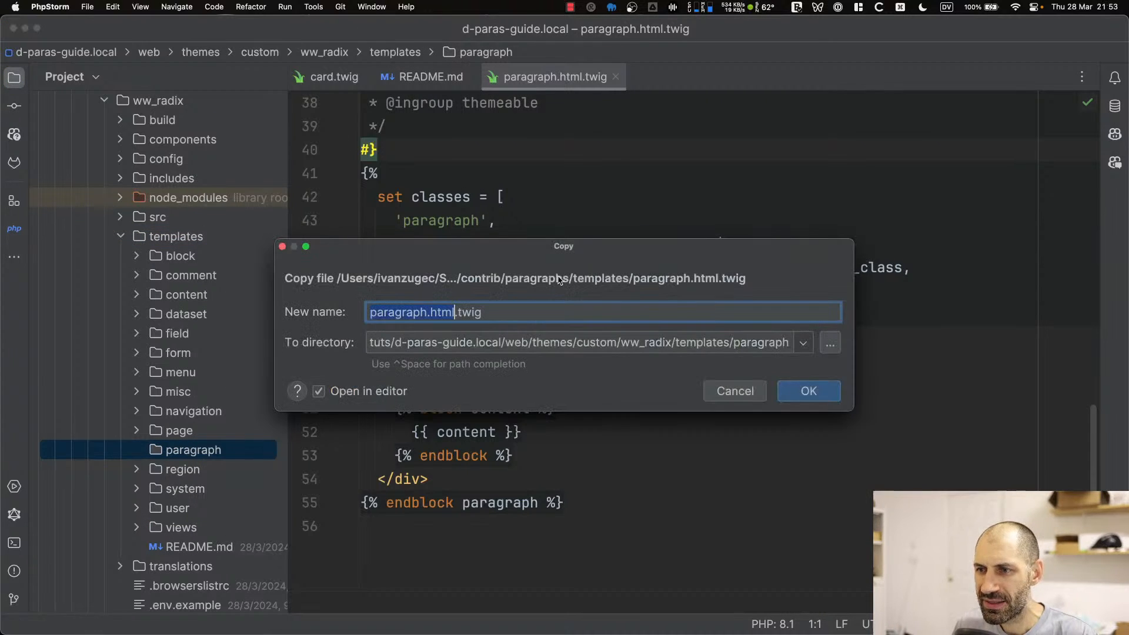
key("Left")
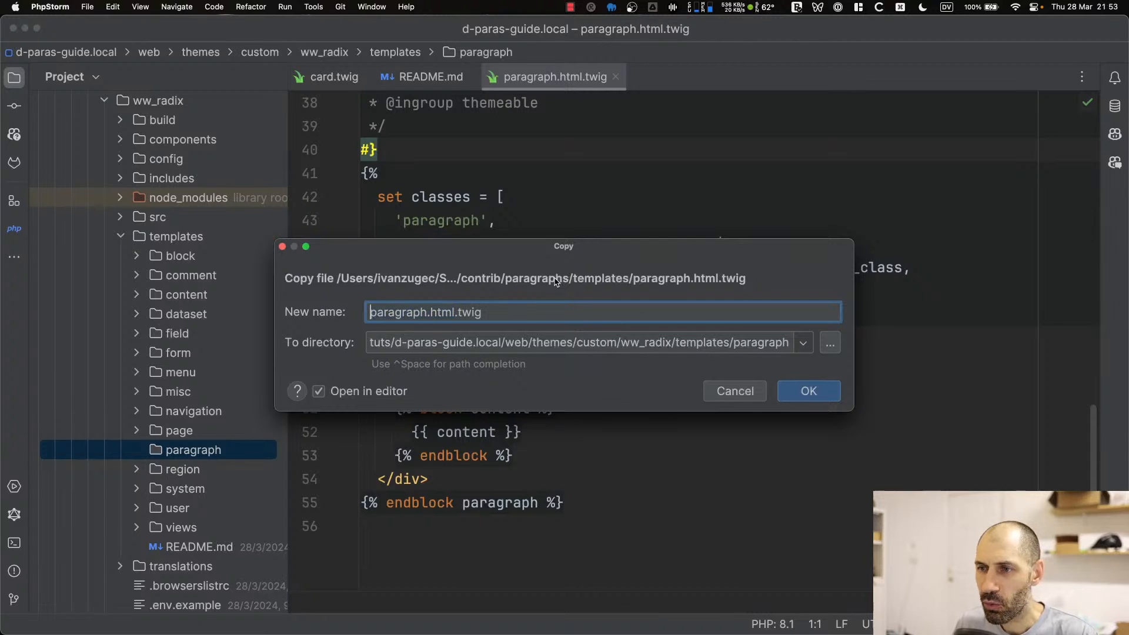
key("End")
key("Left")
key("Left")
key("Left")
key("Left")
key("Left")
key("Left")
type("--")
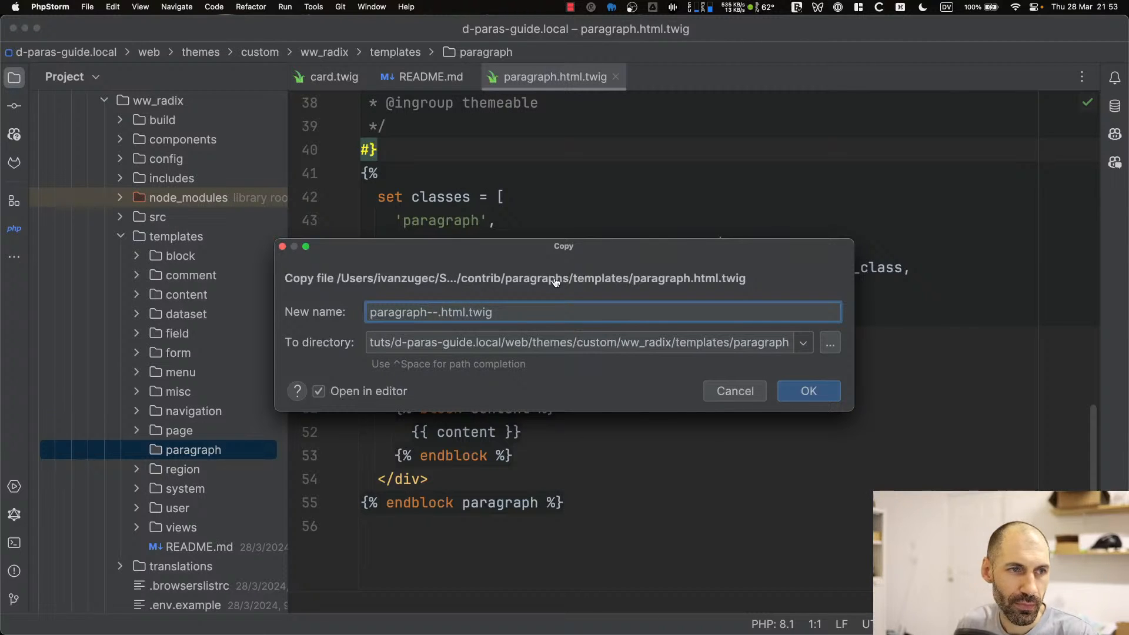
key("super+Tab")
left_click(364, 417)
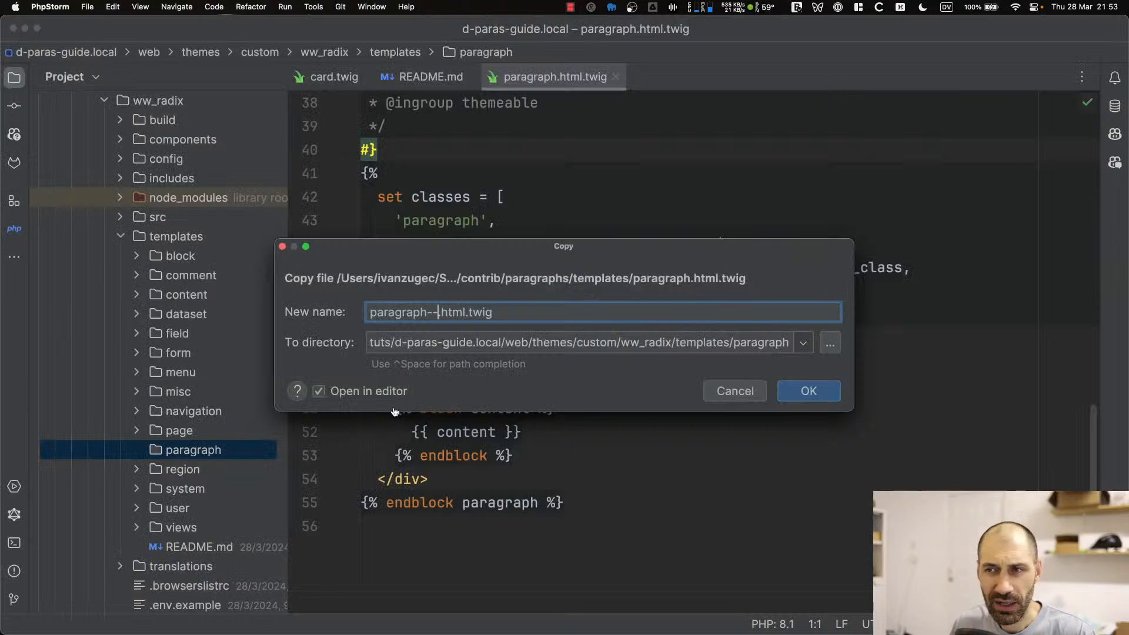
type("card-item")
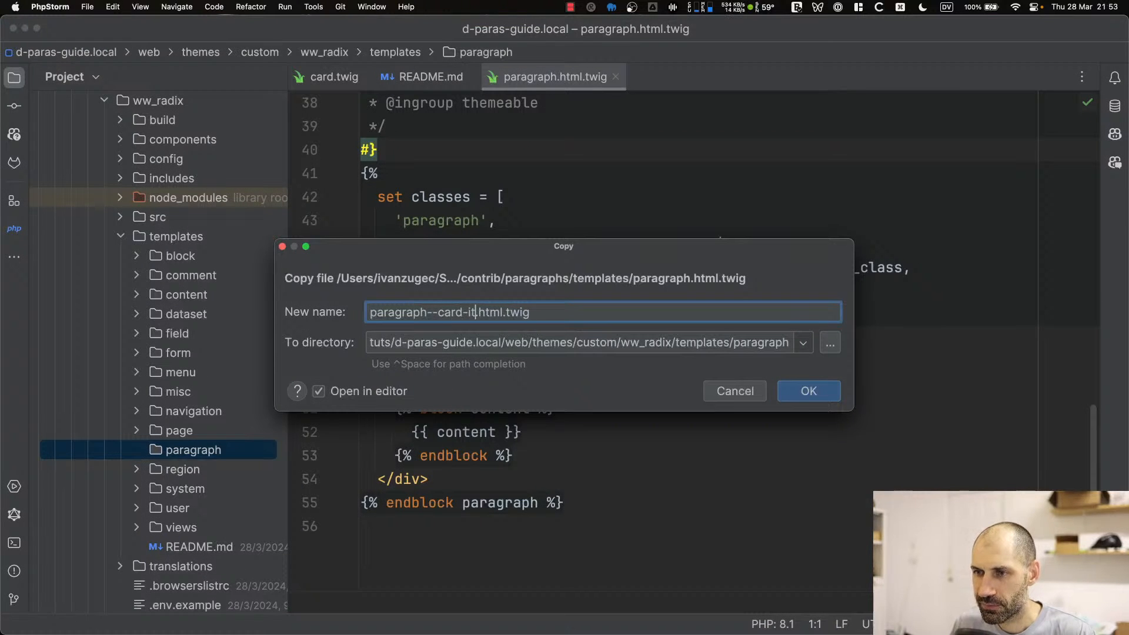
left_click(808, 391)
Insert the test text "aoeaoeuaoeu" right after the opening div tag in paragraph--card-item.html.twig
scroll(548, 431, "down", 10)
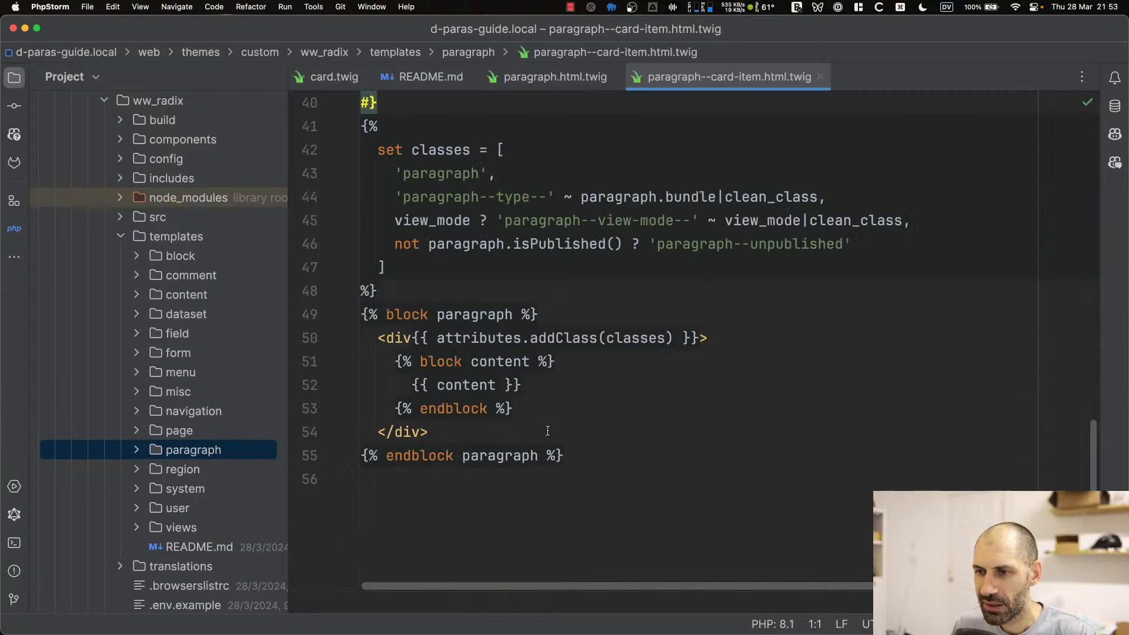
scroll(540, 400, "down", 1)
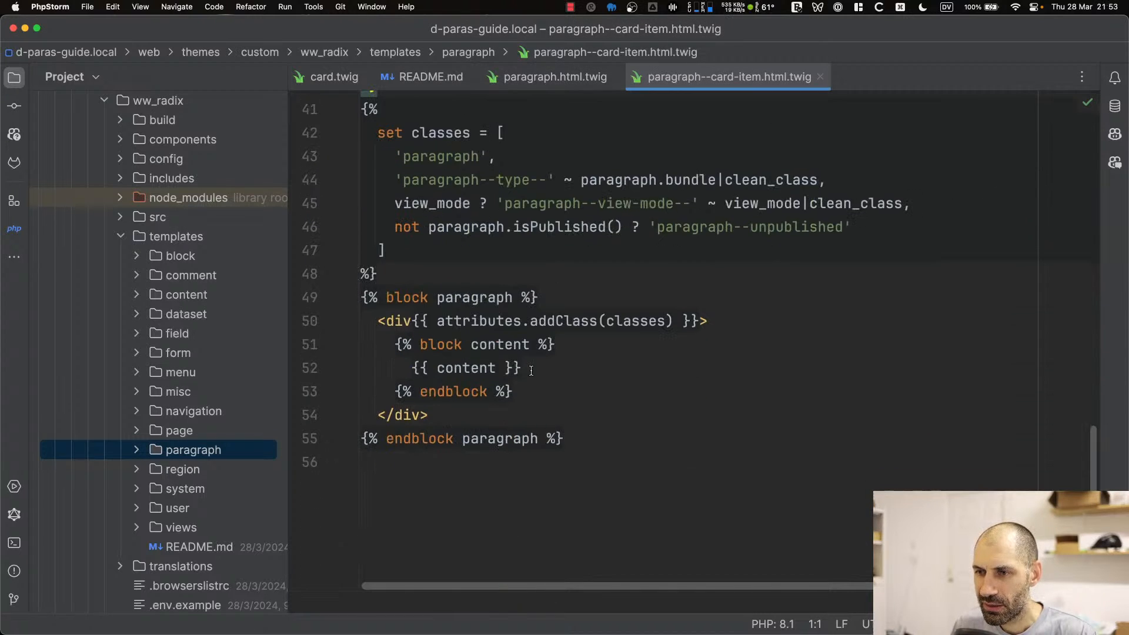
left_click(750, 325)
type("aoeaoeuaoeu")
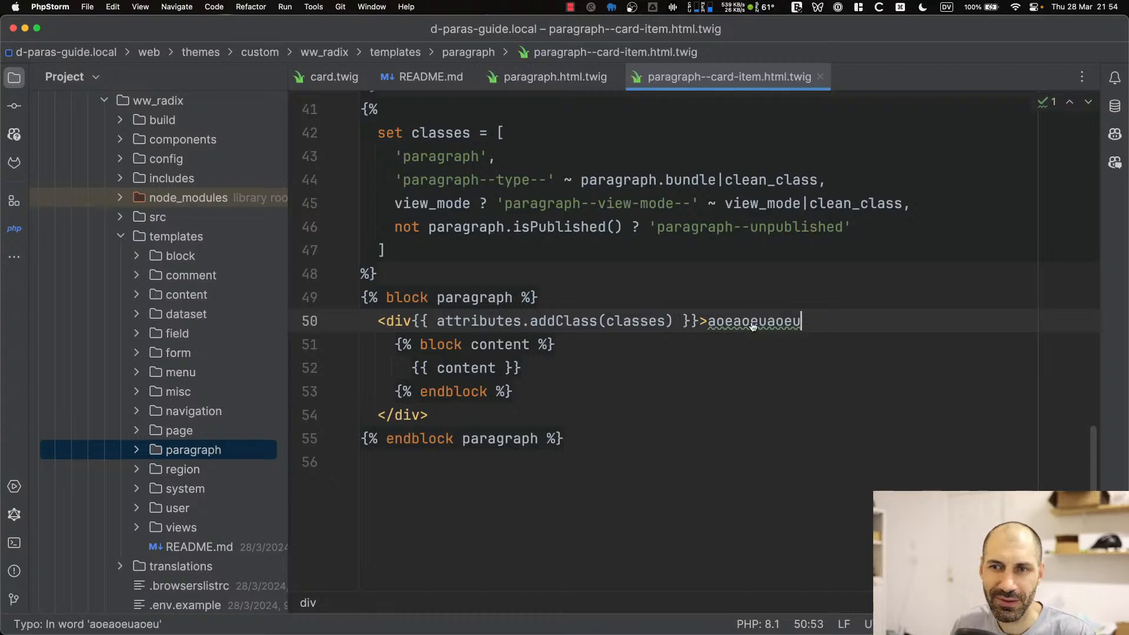
Switch to iTerm2, clear the terminal and go up from ww_radix to the d-paras-guide.local project root
key("super+Tab")
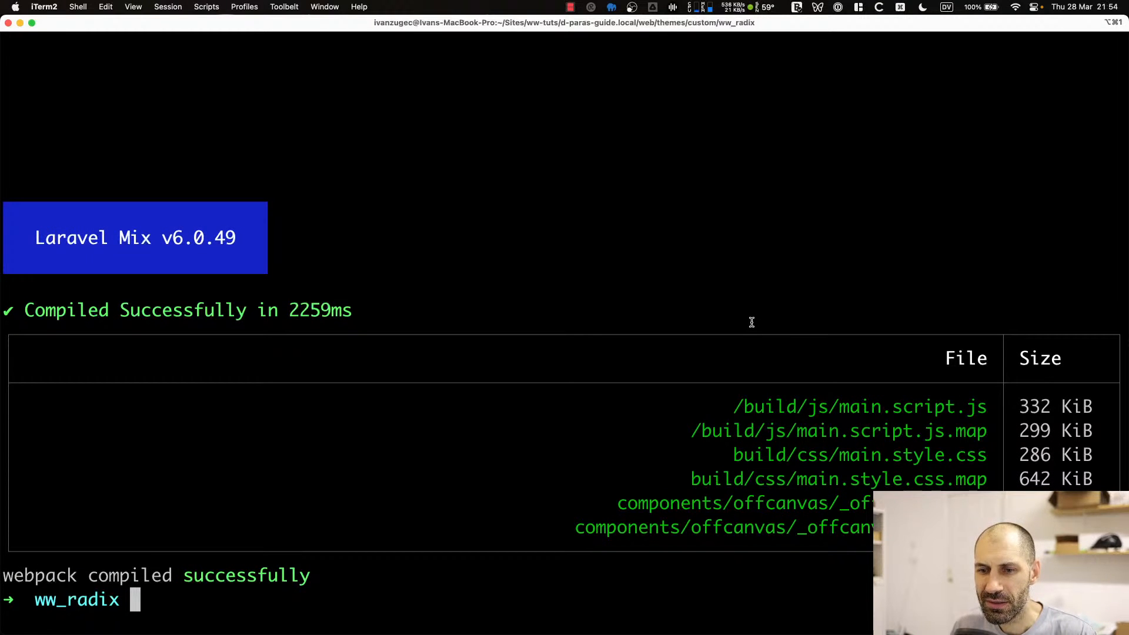
type("..")
key("Return")
type("..")
key("Return")
type("..")
key("Return")
type("clear")
key("Return")
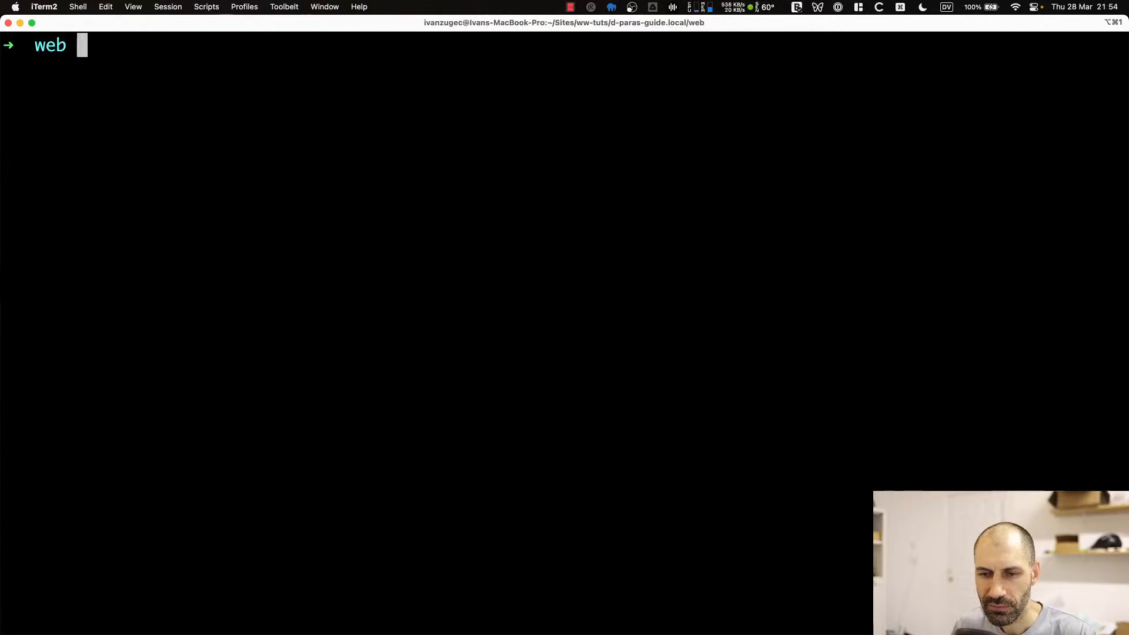
type("..")
key("Return")
Recall the earlier drush command from the history, reduce it to "./vendor/bin/drush cr" and run it to rebuild the cache
key("ctrl+r")
type("cr")
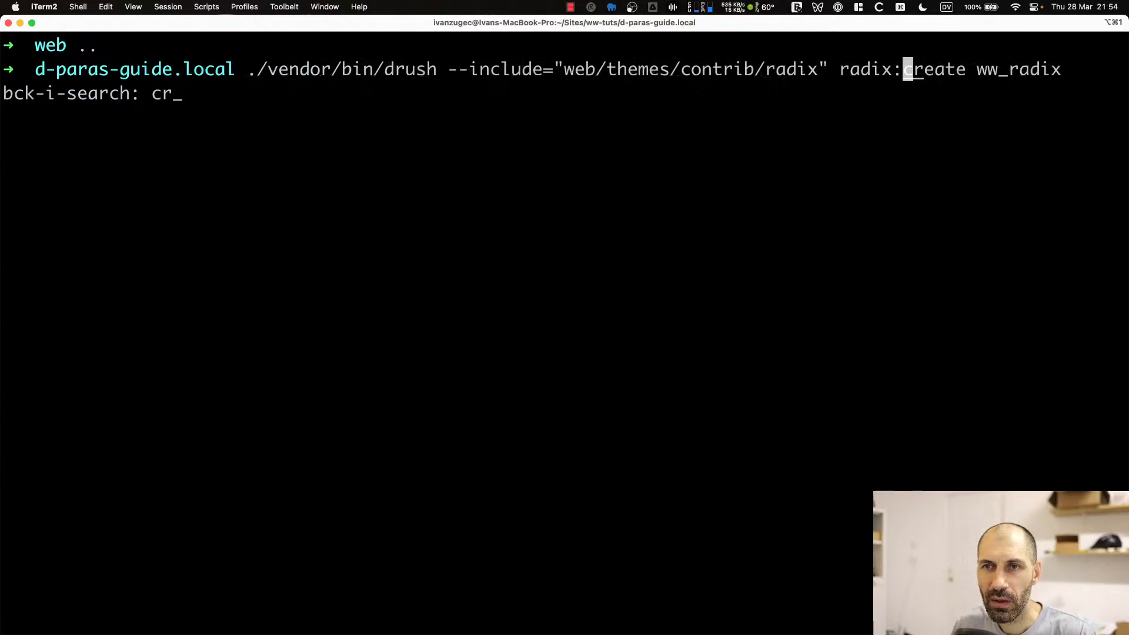
key("BackSpace")
key("BackSpace")
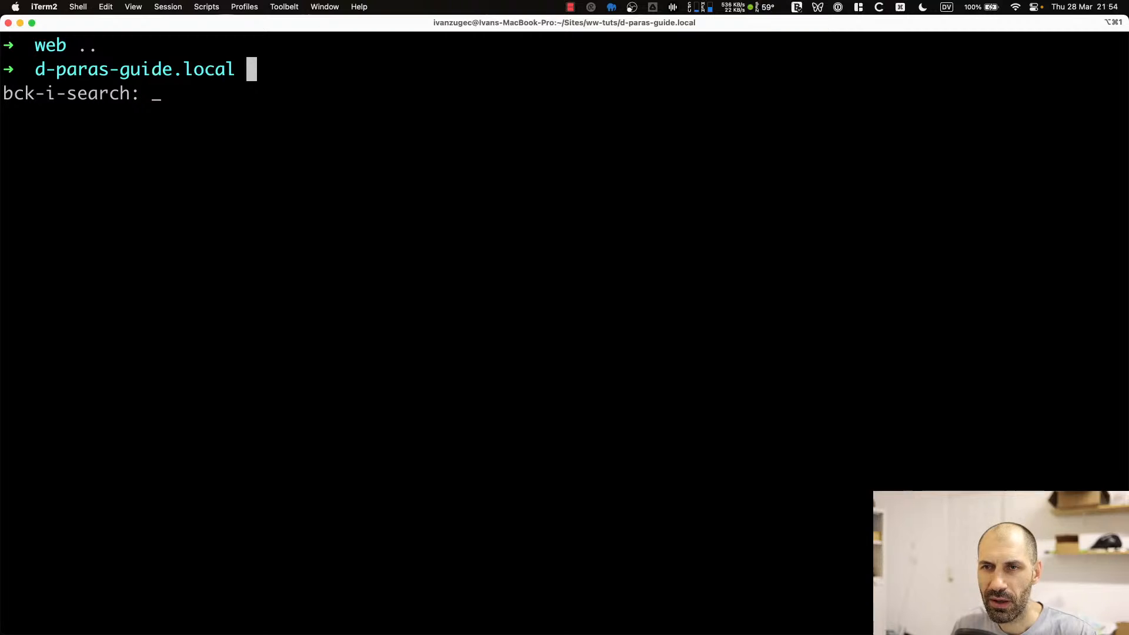
type("drush")
key("Right")
key("Right")
key("Right")
key("Right")
key("Right")
key("Right")
key("Right")
key("Right")
key("Right")
key("Right")
key("Right")
key("Right")
key("Right")
key("Right")
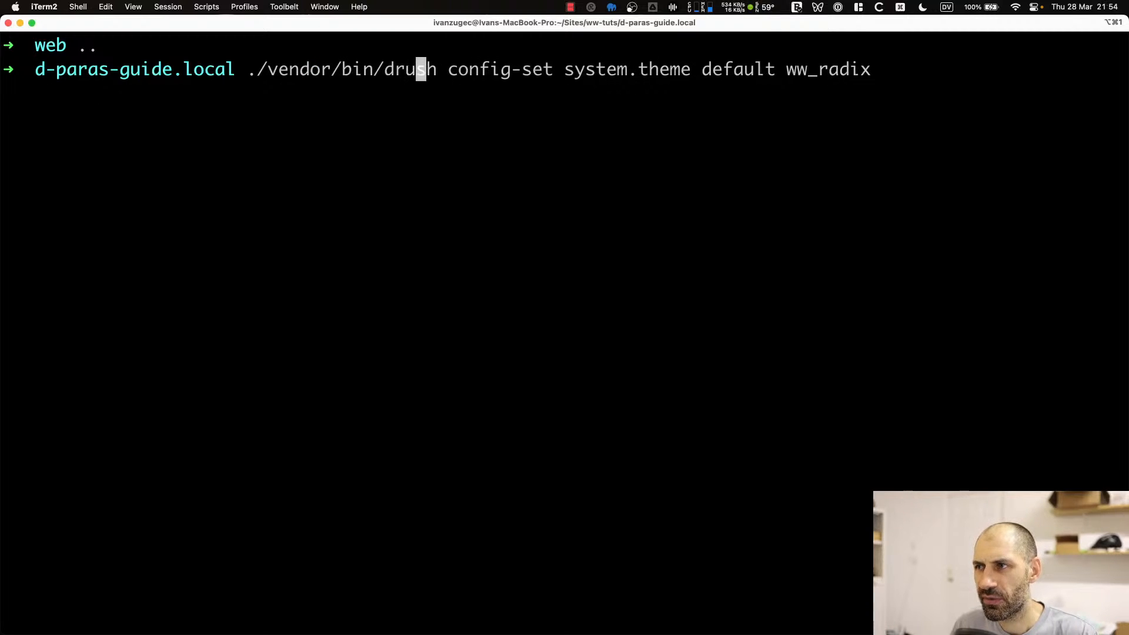
key("Right")
key("Right")
key("Right")
key("Right")
key("Right")
key("Right")
key("Right")
key("Right")
key("Right")
key("Right")
key("Right")
key("Right")
key("Right")
key("Right")
key("Right")
key("Right")
key("Right")
key("Right")
key("Right")
key("Right")
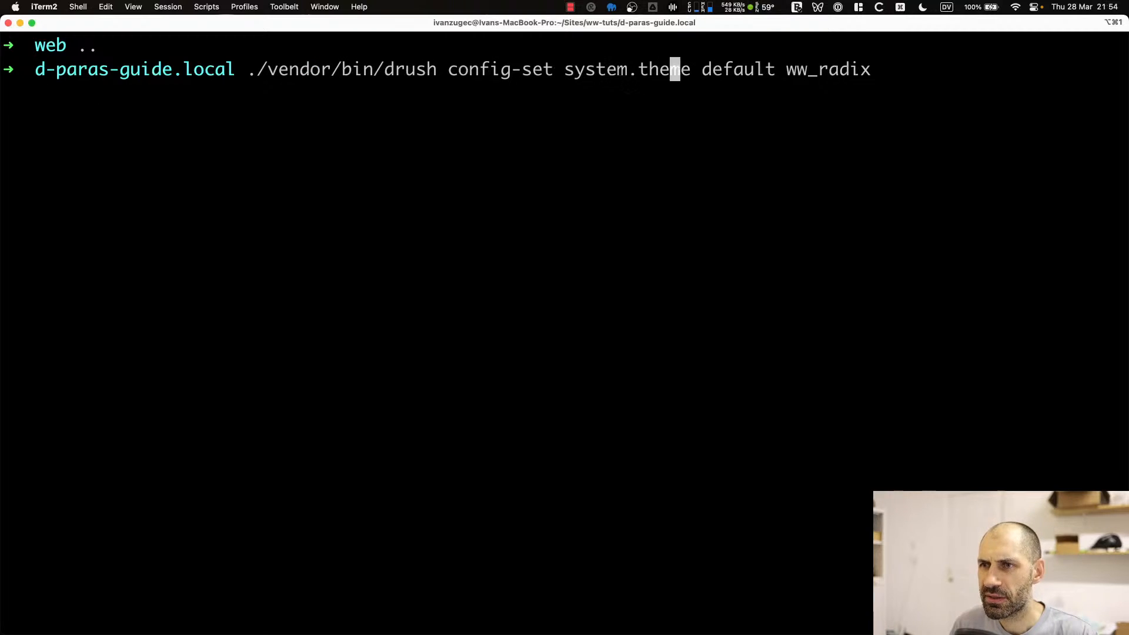
key("Right")
key("Right")
key("Right")
key("Right")
key("Right")
key("Right")
key("Right")
key("Right")
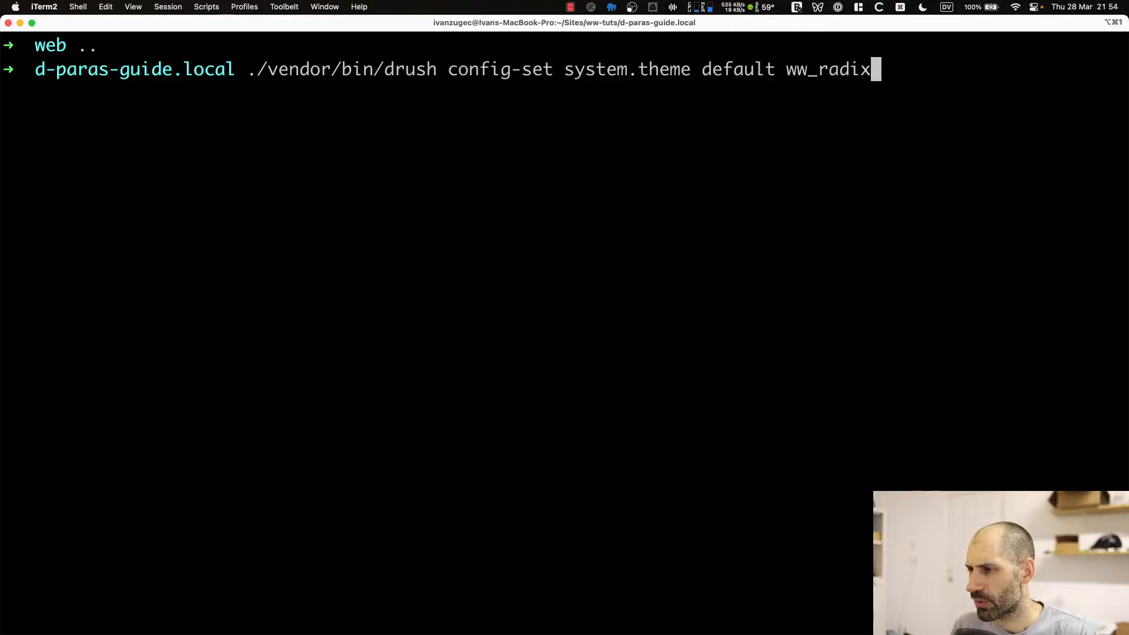
key("BackSpace")
key("BackSpace")
key("BackSpace")
key("BackSpace")
key("BackSpace")
key("BackSpace")
key("BackSpace")
key("BackSpace")
key("BackSpace")
key("BackSpace")
key("BackSpace")
key("BackSpace")
key("BackSpace")
key("BackSpace")
key("BackSpace")
key("BackSpace")
key("BackSpace")
key("BackSpace")
key("BackSpace")
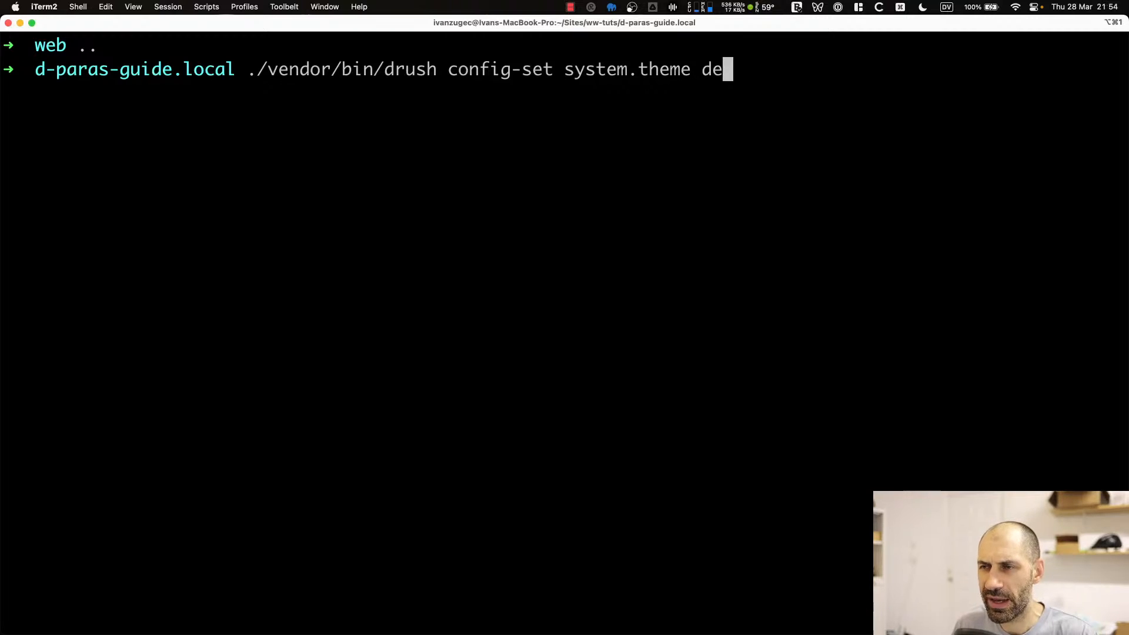
key("BackSpace")
key("BackSpace")
key("BackSpace")
key("BackSpace")
key("BackSpace")
key("BackSpace")
key("BackSpace")
key("BackSpace")
key("BackSpace")
key("BackSpace")
key("BackSpace")
key("BackSpace")
key("BackSpace")
key("BackSpace")
key("BackSpace")
key("BackSpace")
key("BackSpace")
key("BackSpace")
key("BackSpace")
key("BackSpace")
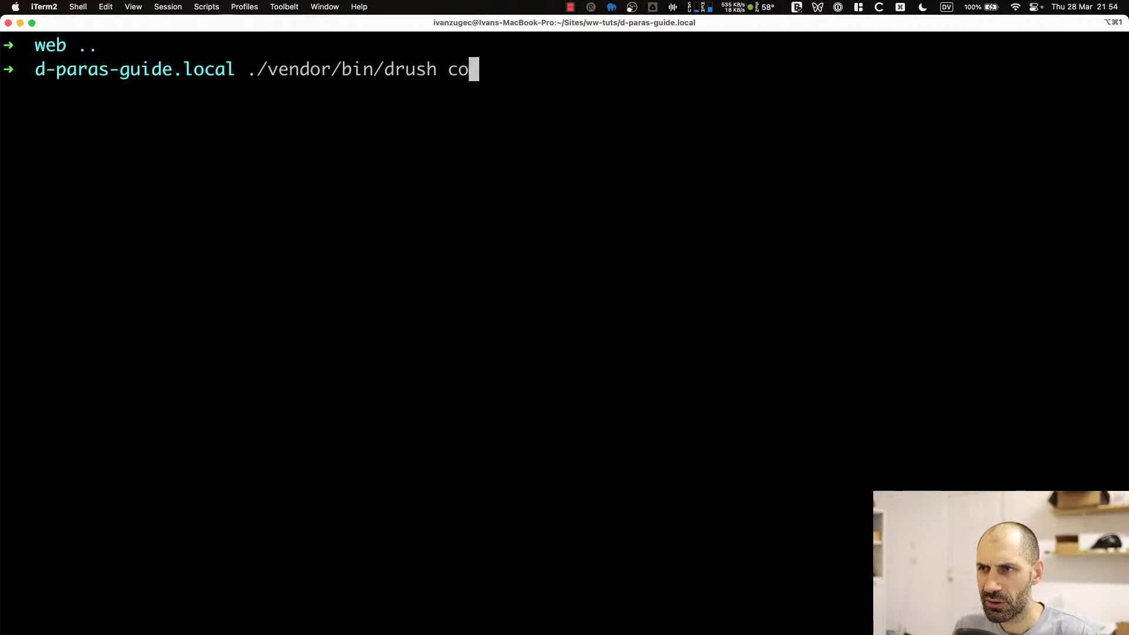
type("cr")
key("Return")
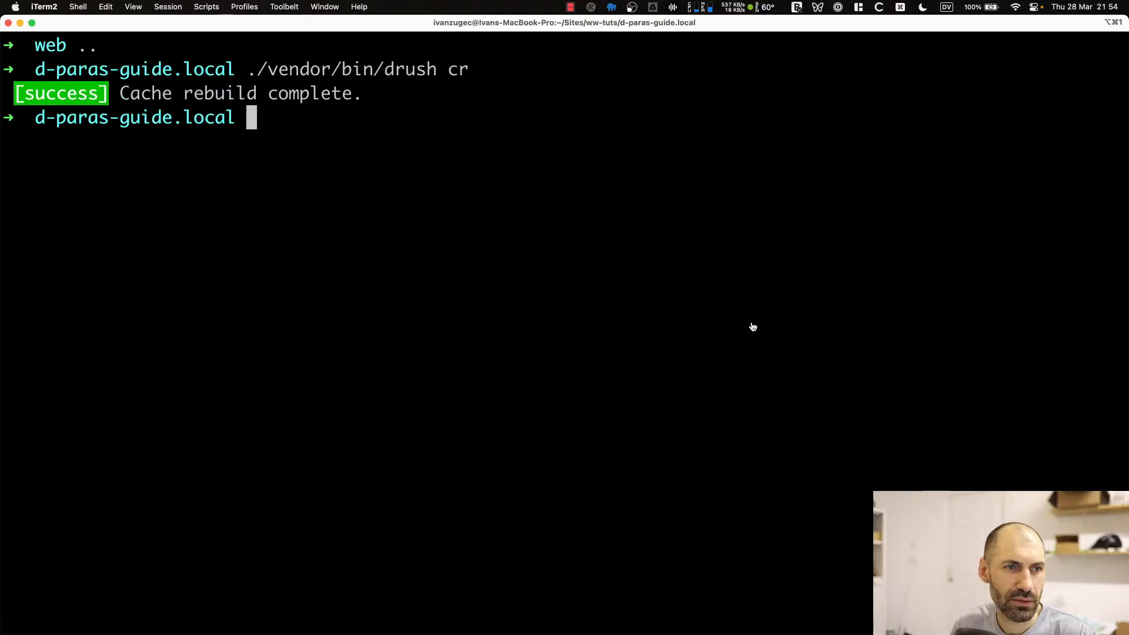
Switch to Chrome and check the Test page for the "aoeaoeuaoeu" test text above the first card item
key("super+Tab")
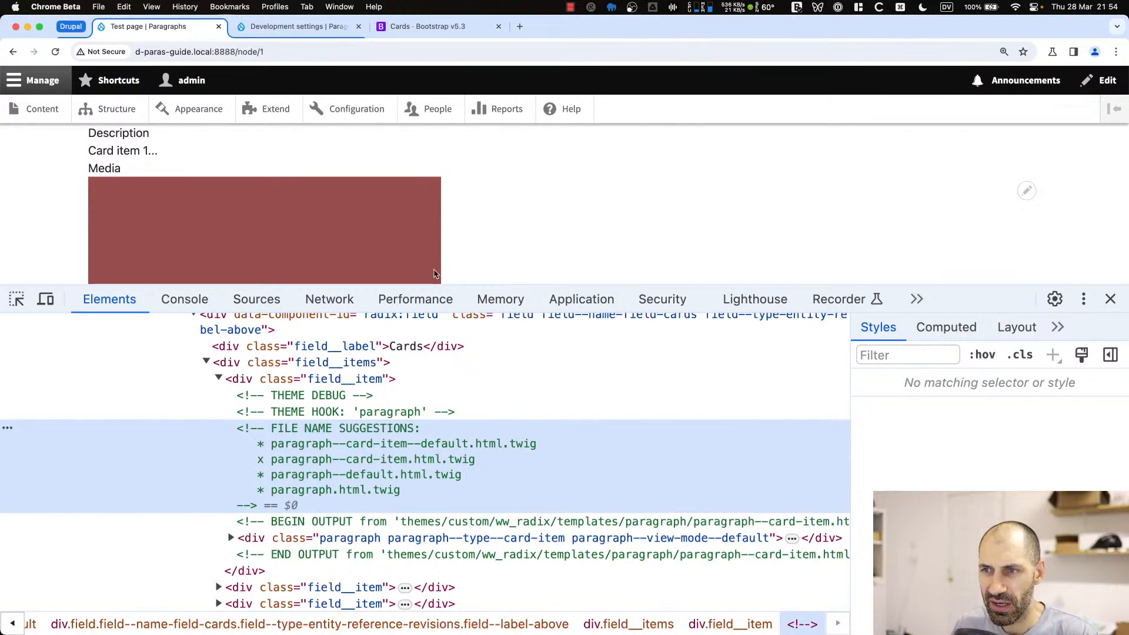
scroll(411, 235, "up", 5)
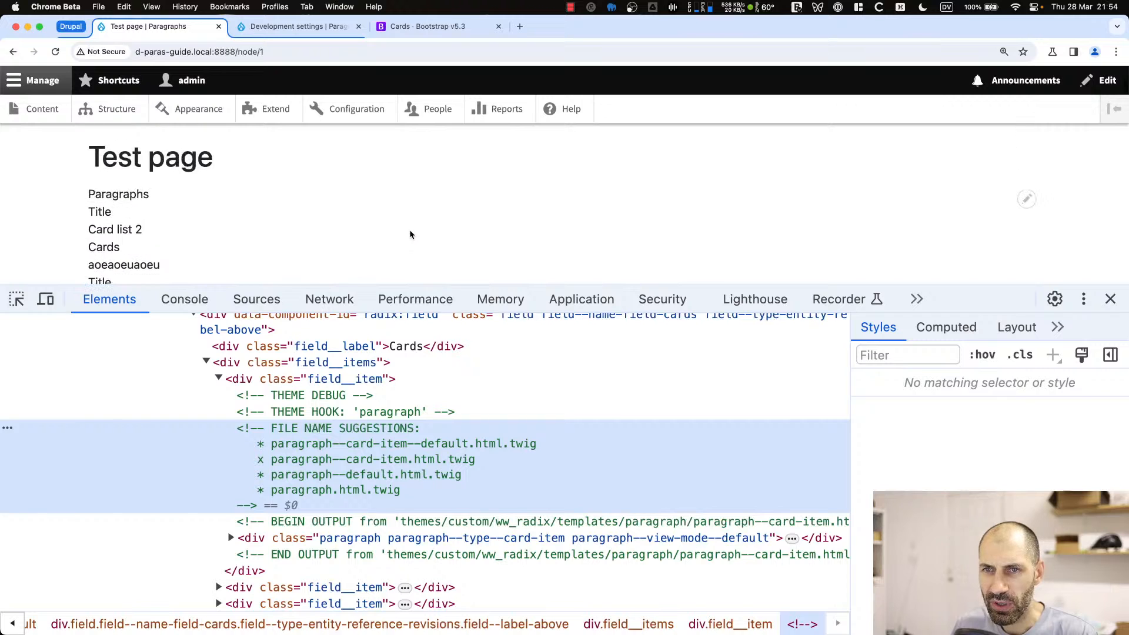
double_click(137, 257)
scroll(137, 255, "down", 1)
left_click_drag(159, 231, 194, 210)
double_click(98, 231)
scroll(98, 231, "down", 1)
scroll(99, 231, "down", 1)
left_click(95, 212)
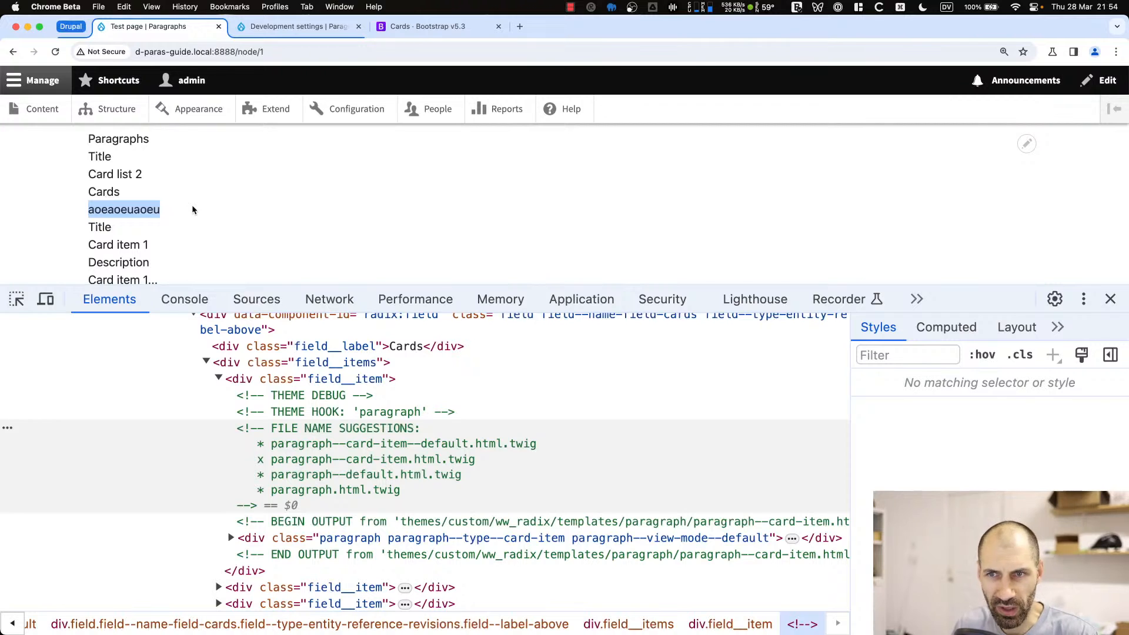
Check the remaining card items further down the Test page for the same test text
scroll(192, 210, "down", 4)
scroll(193, 206, "up", 3)
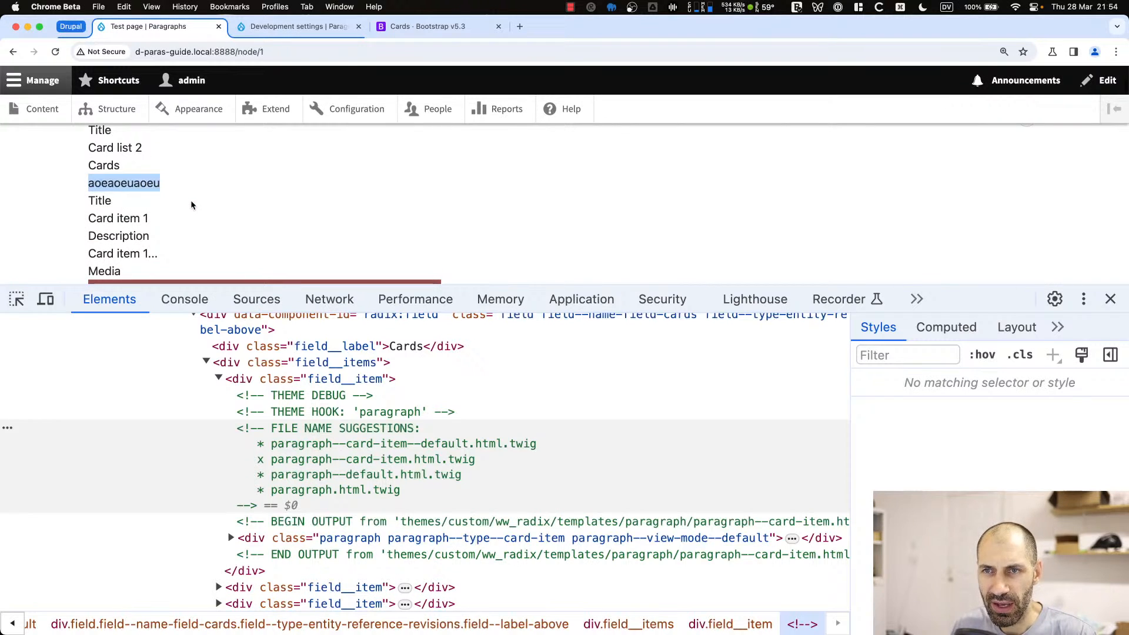
scroll(191, 205, "down", 5)
scroll(192, 205, "down", 5)
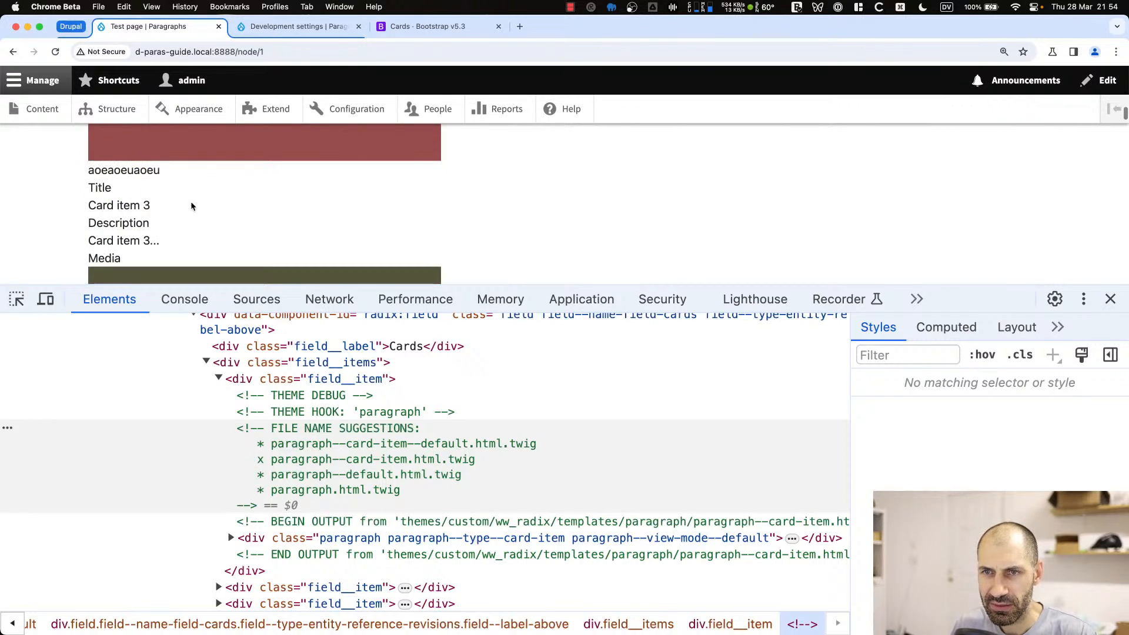
left_click_drag(157, 172, 93, 170)
left_click(98, 171)
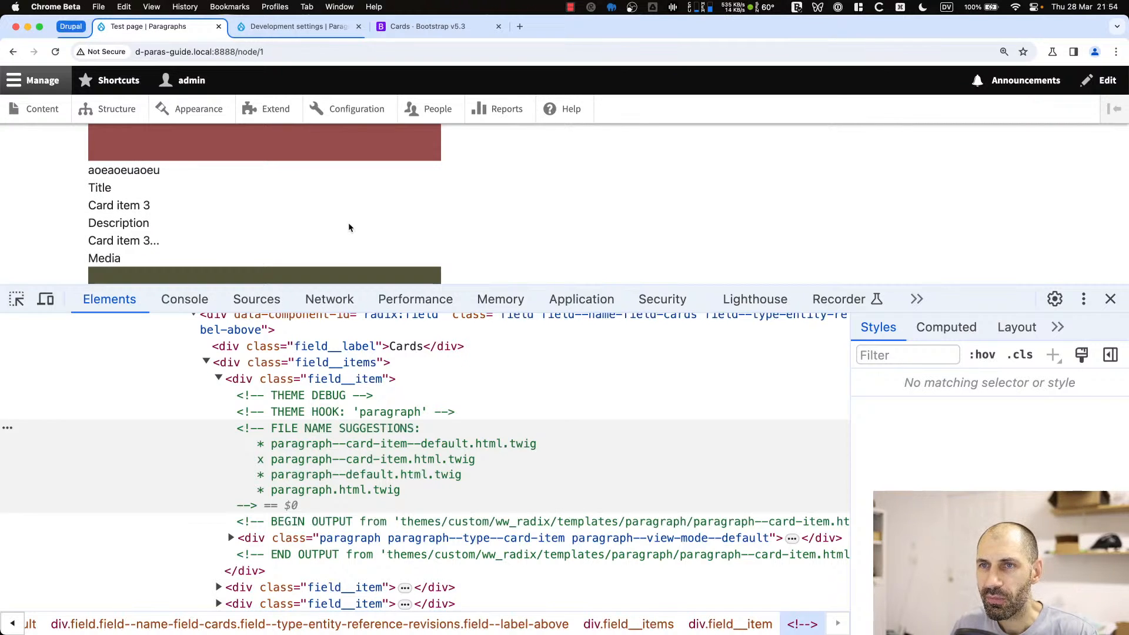
scroll(349, 225, "down", 2)
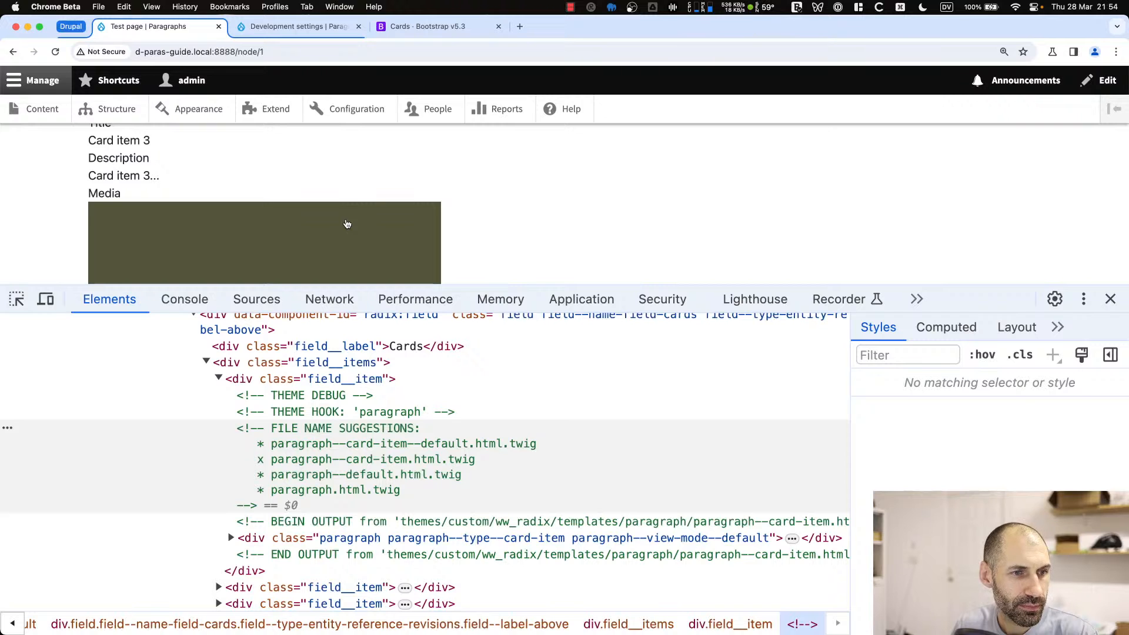
Switch to PhpStorm and open the Radix card component's card.twig
key("super+Tab")
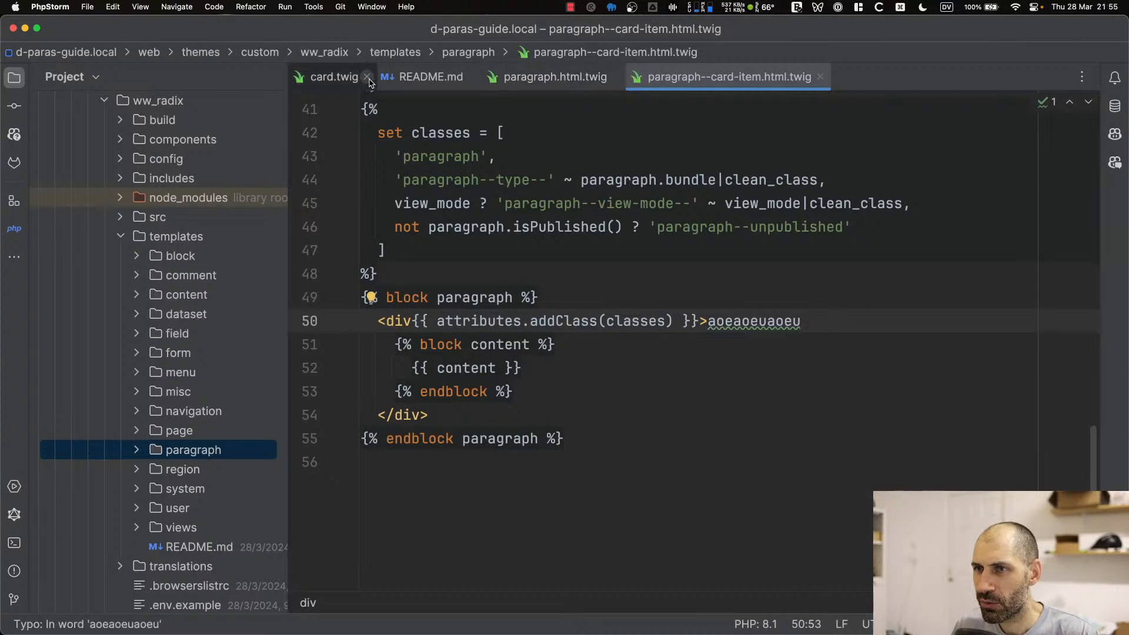
left_click(335, 77)
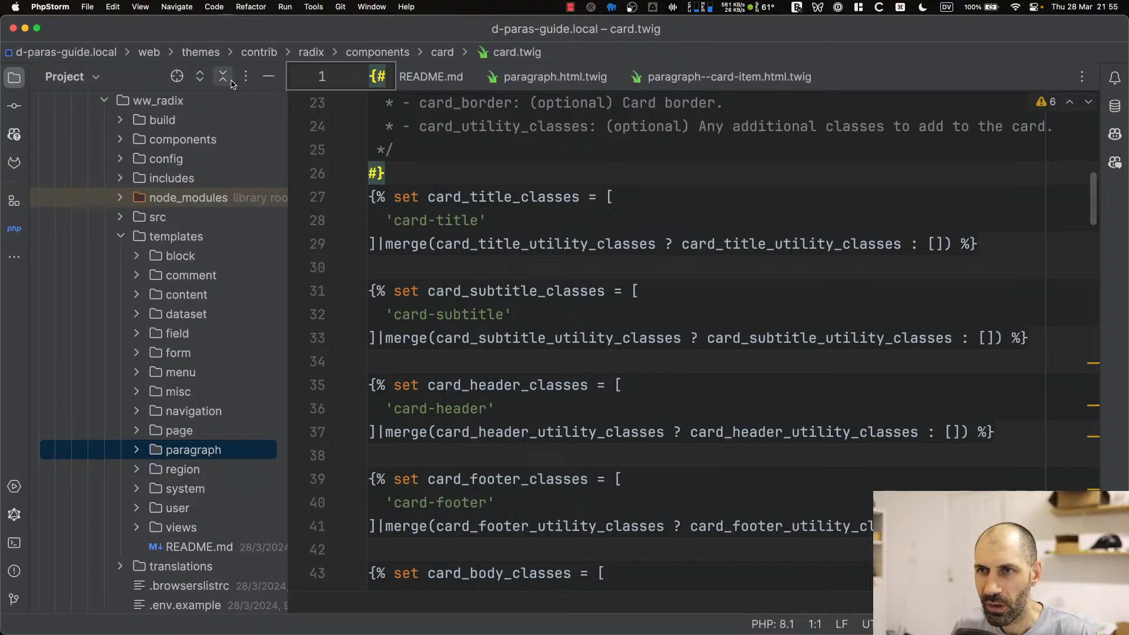
Copy the complete {% include 'radix:card' with { … } %} usage example from the card component's README.md
left_click(176, 76)
scroll(209, 211, "up", 1)
double_click(222, 203)
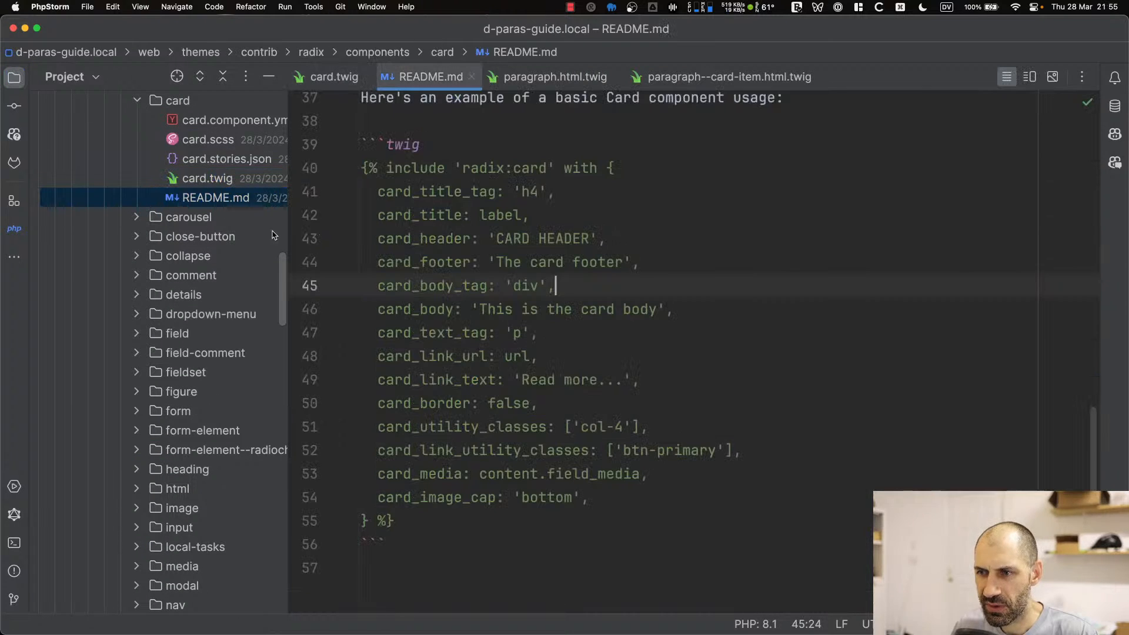
left_click_drag(394, 521, 328, 176)
right_click(400, 200)
left_click(438, 124)
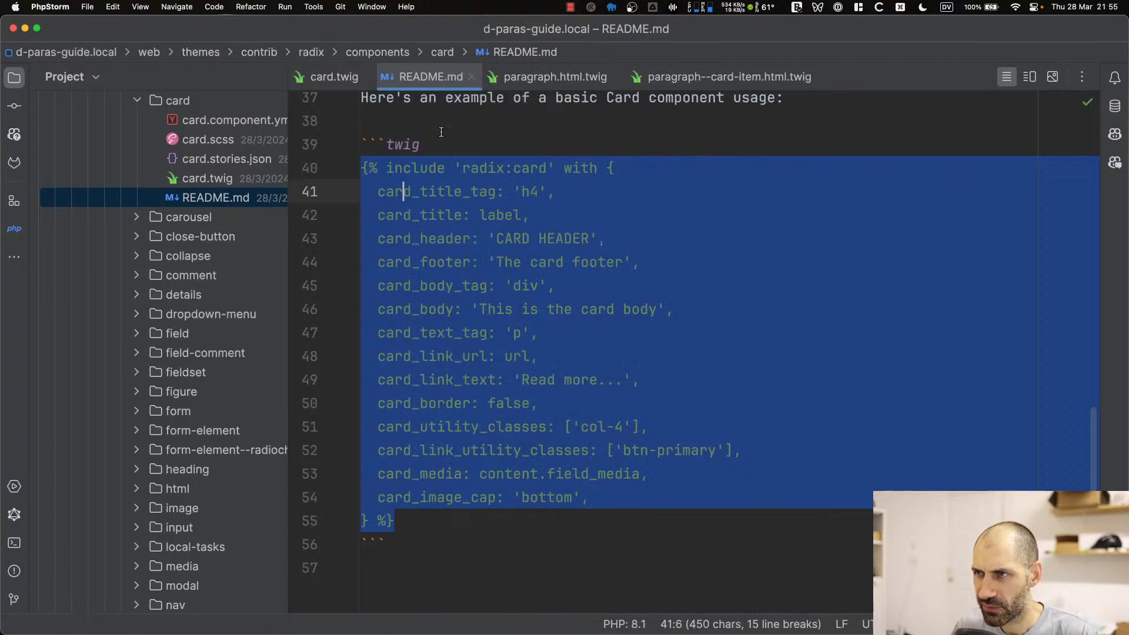
In paragraph--card-item.html.twig, delete the test text after the opening div tag
left_click(655, 87)
double_click(769, 322)
key("BackSpace")
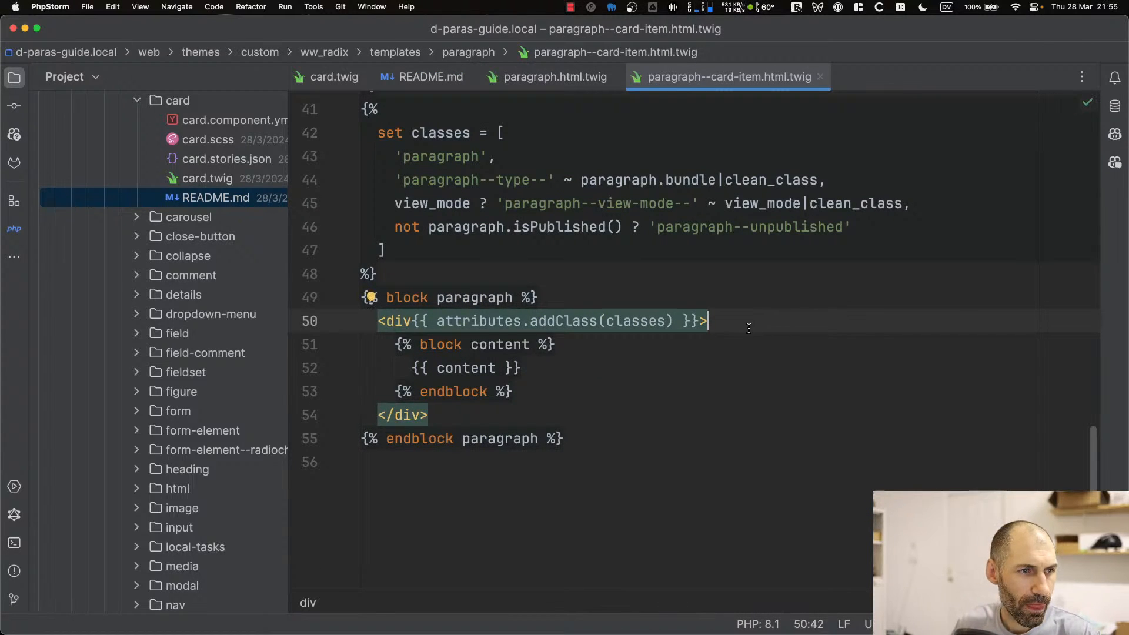
Remove the closing and opening div tags that wrap the content block, leaving no empty lines
left_click_drag(510, 424, 360, 415)
key("BackSpace")
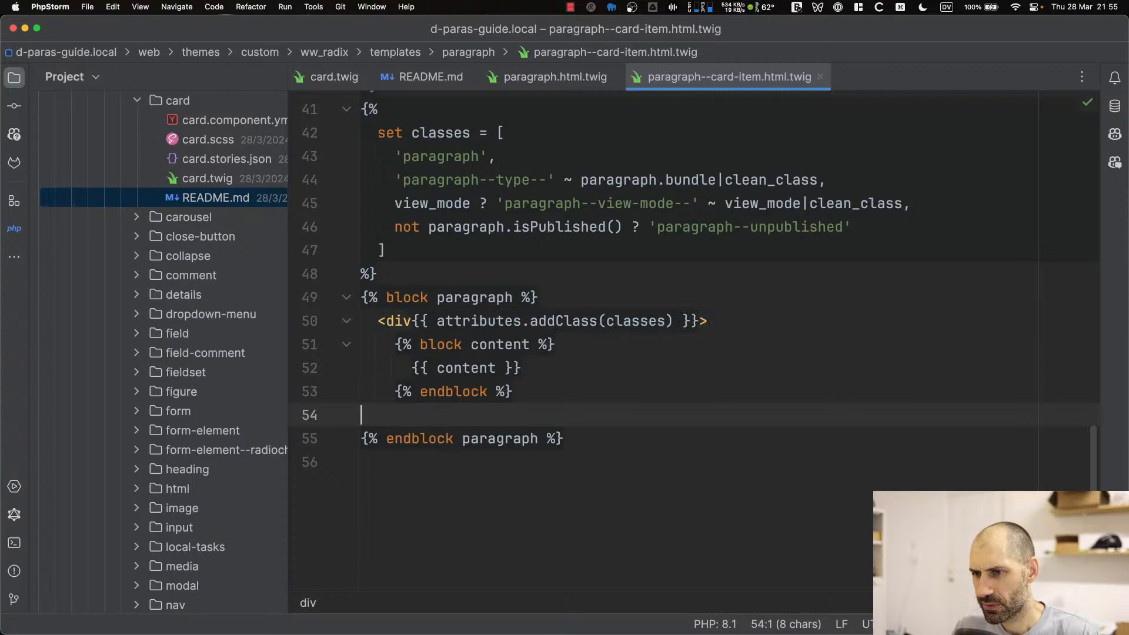
key("BackSpace")
key("Up")
key("Up")
key("Up")
key("super+Right")
key("shift+super+Left")
key("shift+super+Left")
key("BackSpace")
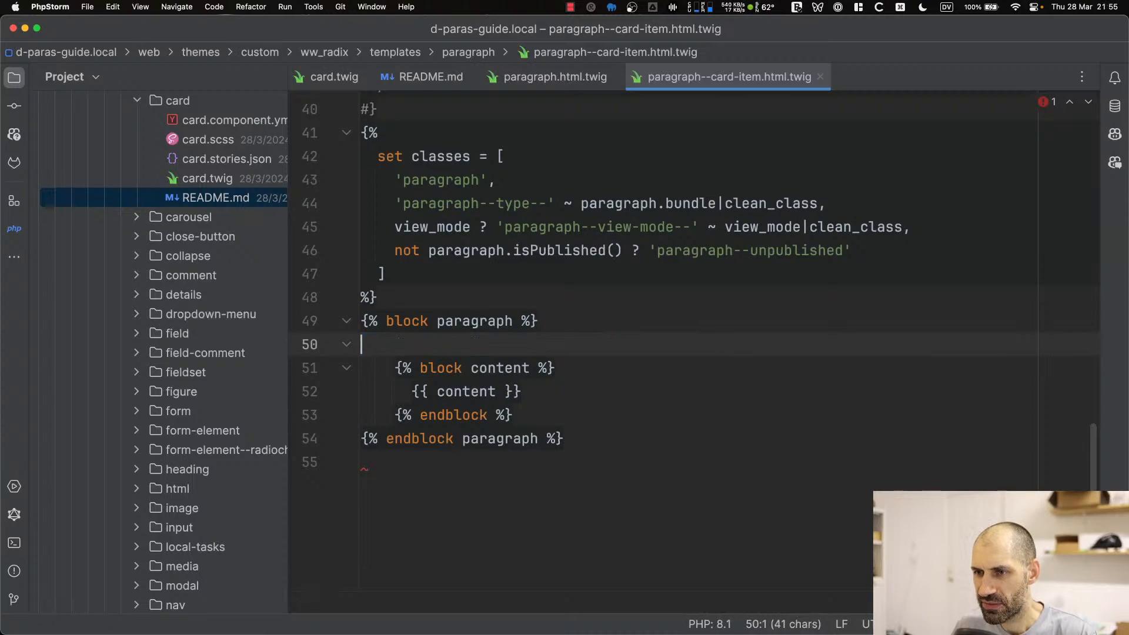
key("BackSpace")
left_click(456, 181)
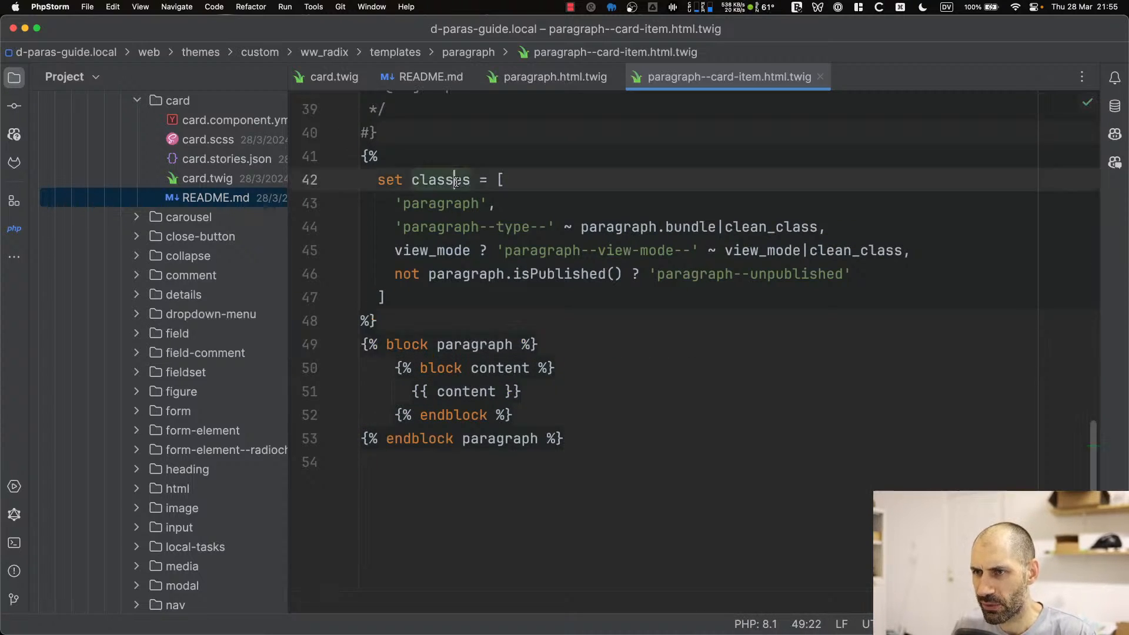
Paste the copied radix:card include on a new line below {{ content }} inside the content block
left_click(556, 385)
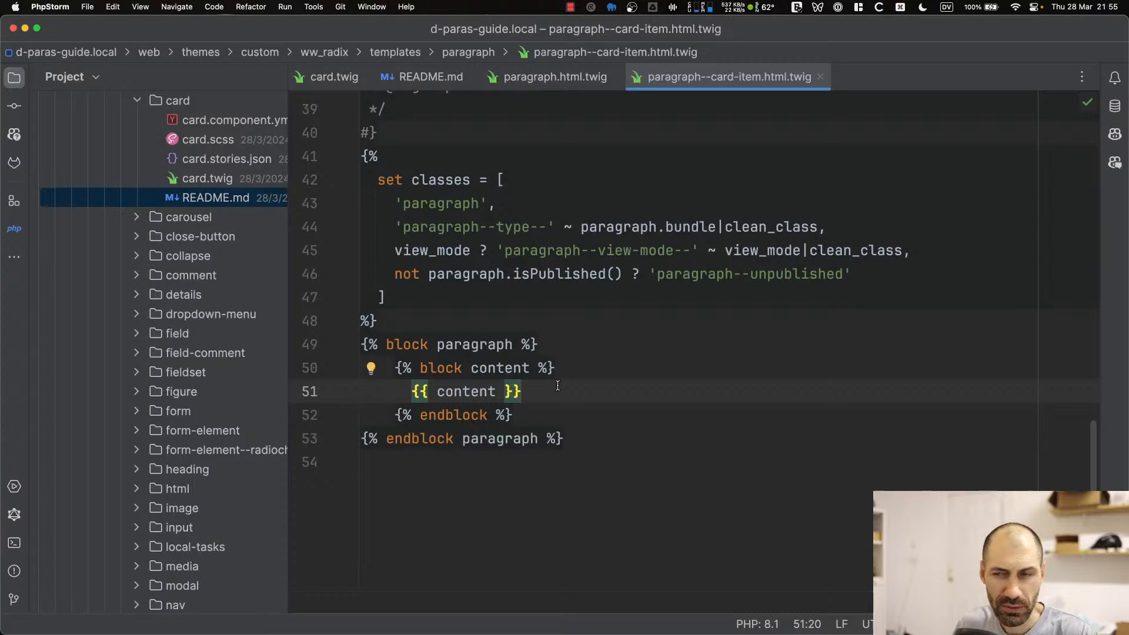
key("Return")
key("super+v")
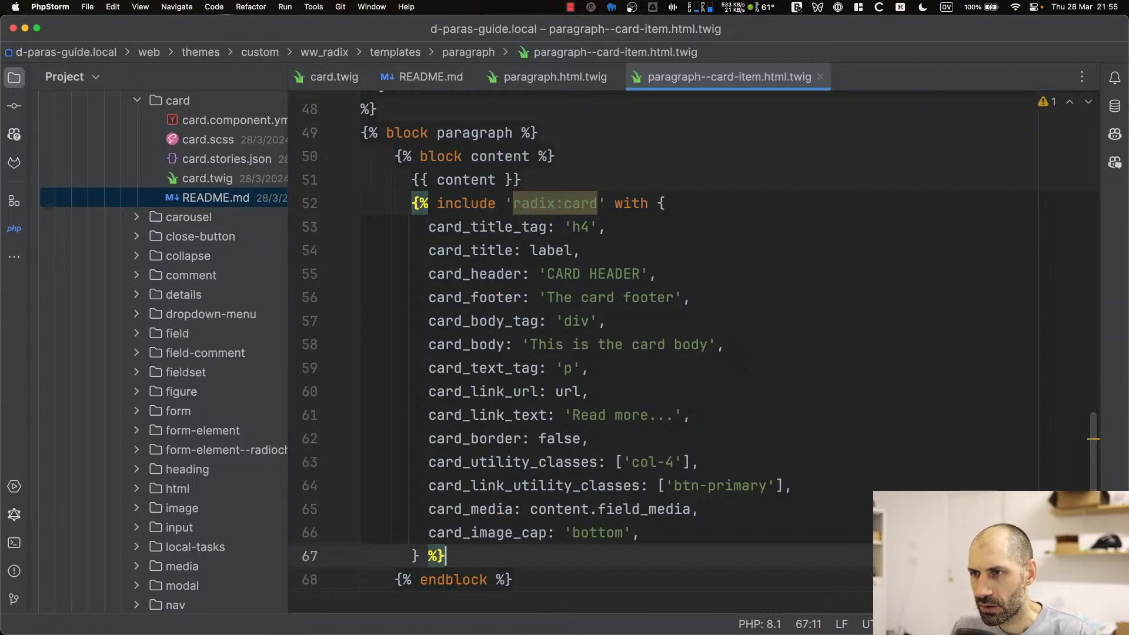
left_click(611, 324)
left_click(616, 232)
scroll(546, 214, "up", 2)
left_click(532, 227)
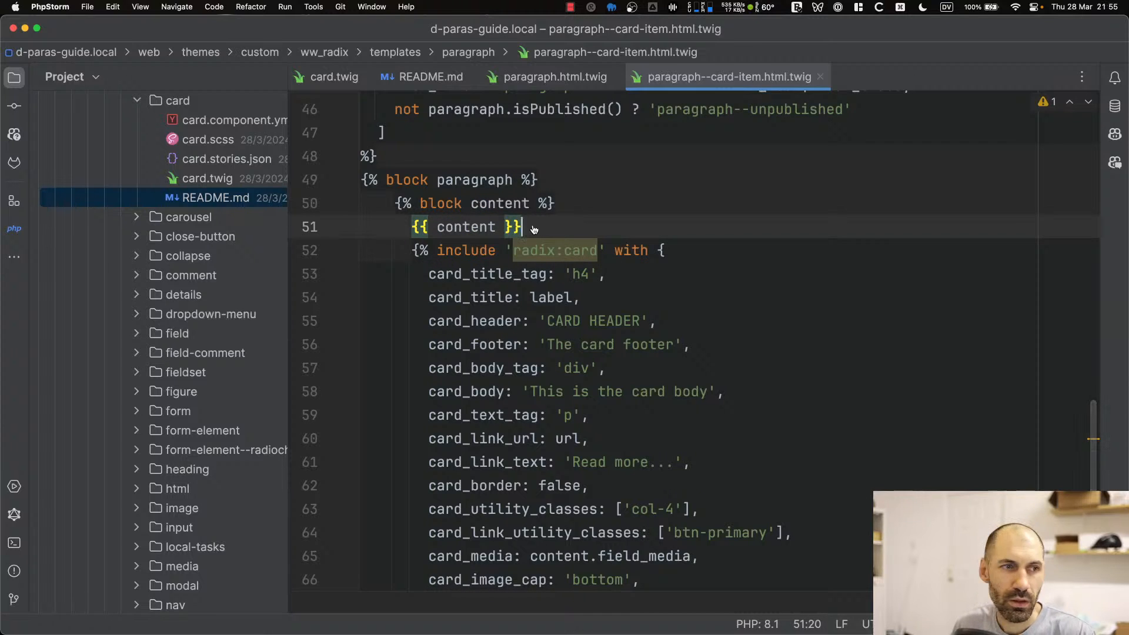
Switch to Chrome, reload the Test page and inspect the CARD HEADER element of the first card
key("super+Tab")
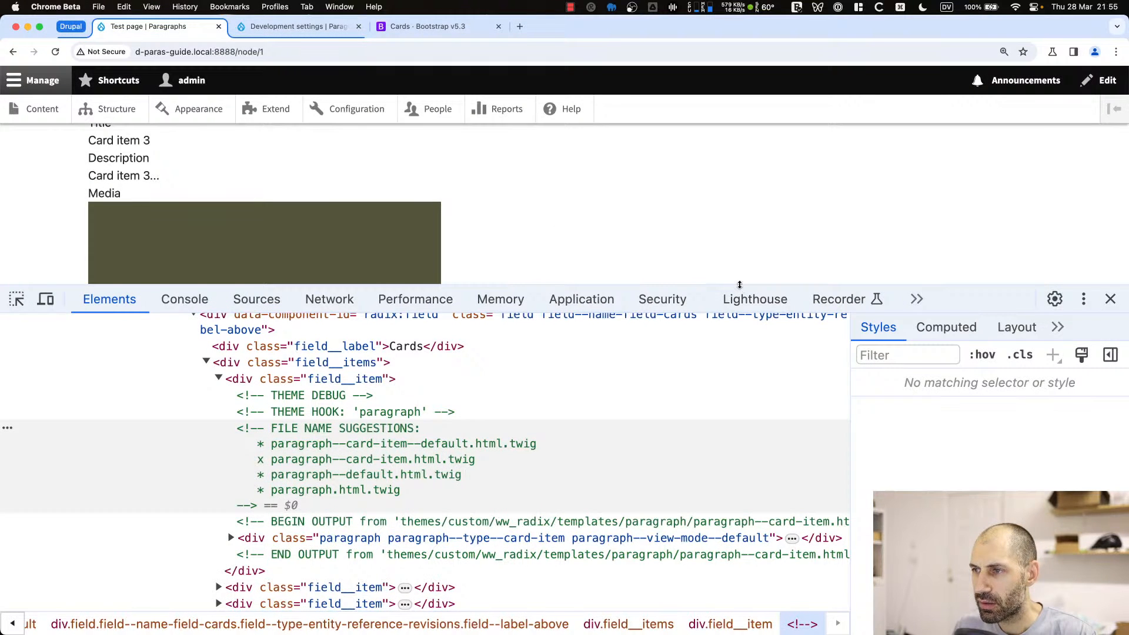
left_click_drag(739, 286, 745, 354)
key("super+r")
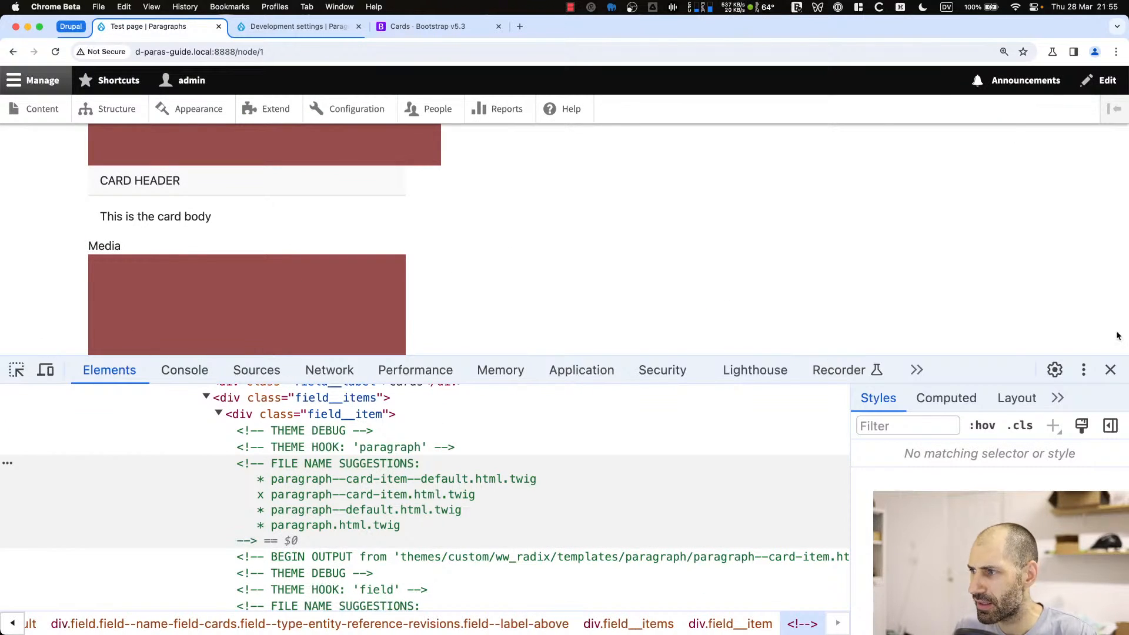
left_click(17, 370)
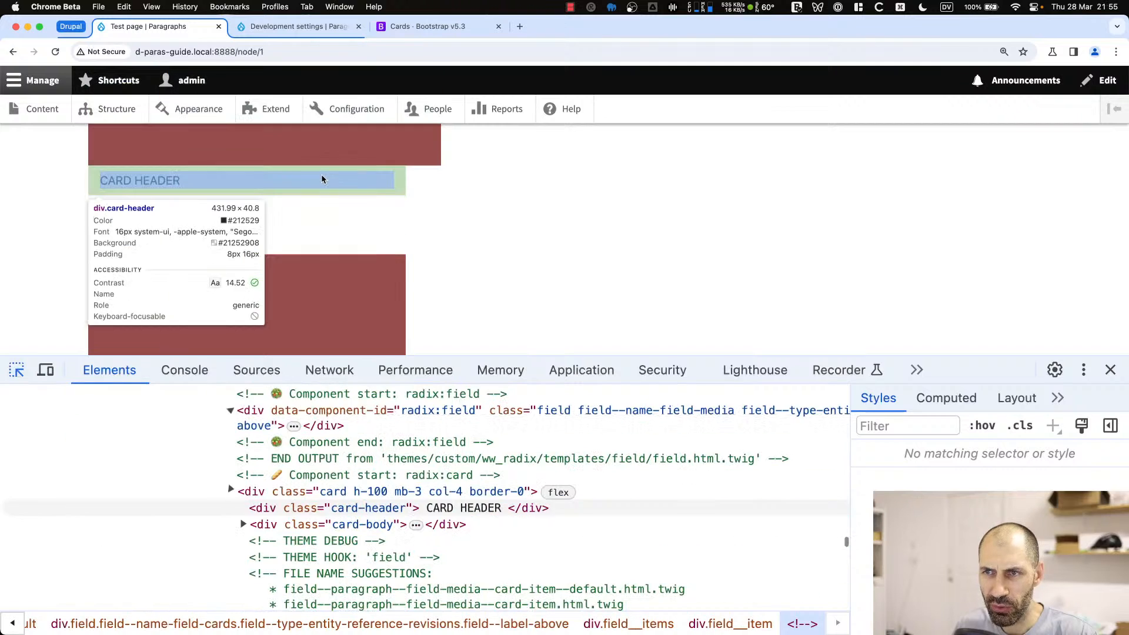
left_click(322, 181)
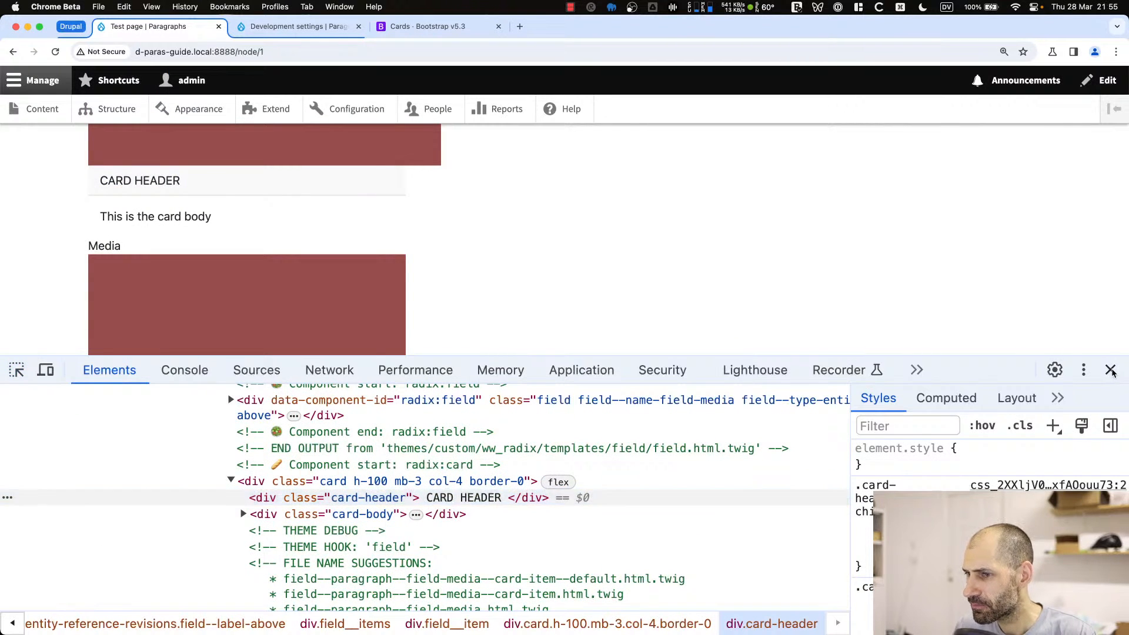
View the first card on the full page and examine its card-header div and parent card div in the markup
left_click(1109, 370)
scroll(435, 345, "up", 6)
scroll(282, 373, "down", 5)
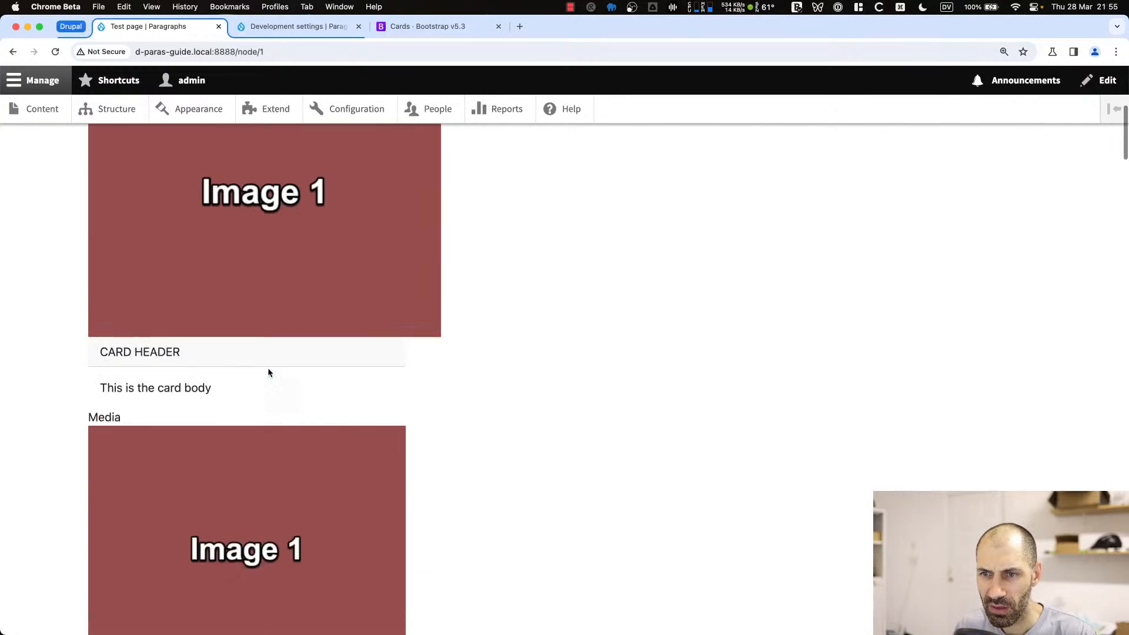
right_click(157, 295)
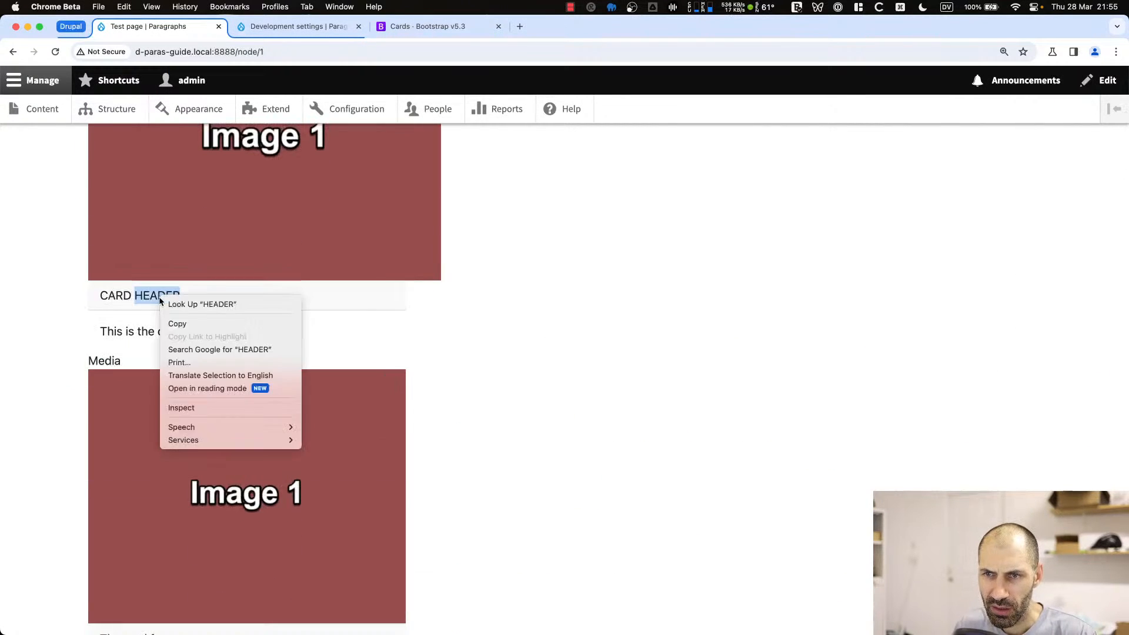
left_click(187, 407)
key("Up")
key("Down")
key("Down")
key("Up")
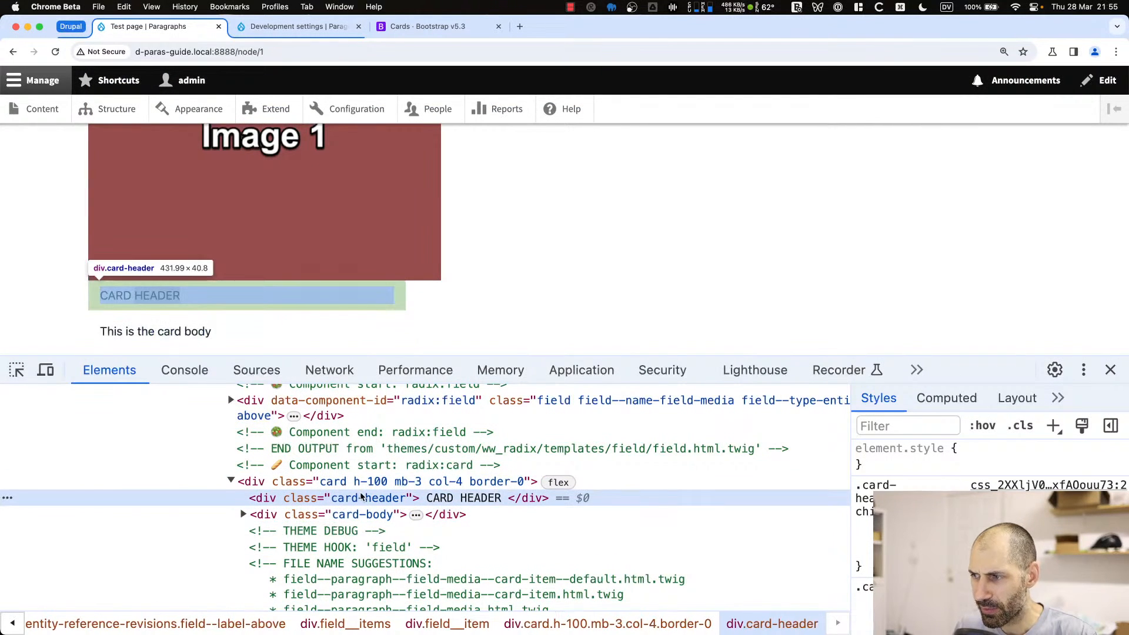
key("Up")
key("Down")
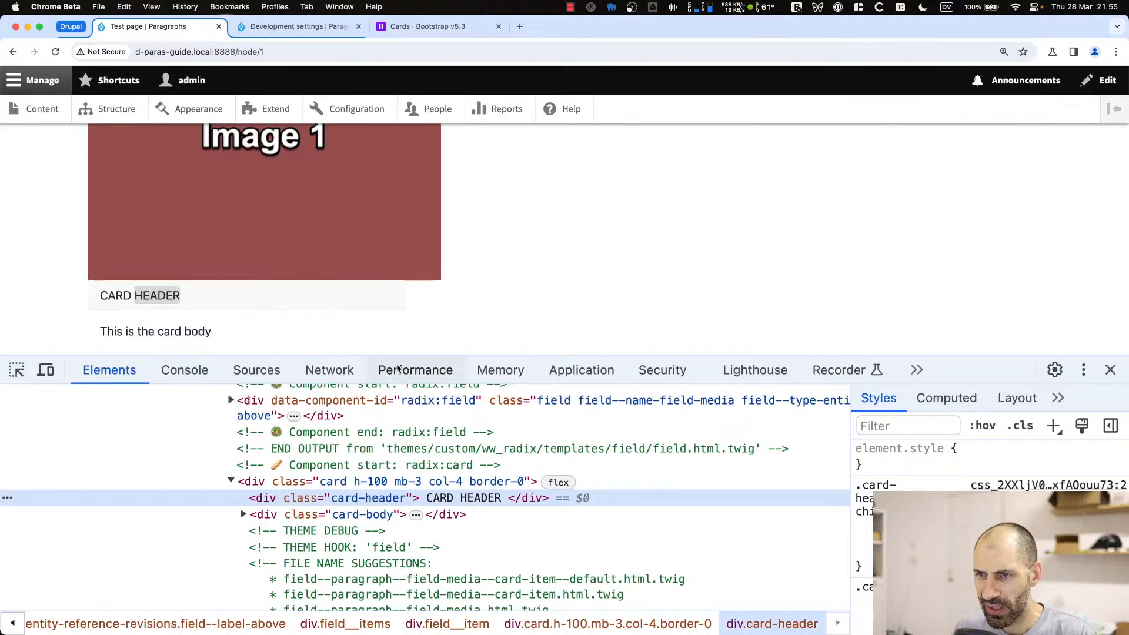
Compare the default title, description and media output of the first card item with the card component below it
left_click_drag(400, 354, 394, 253)
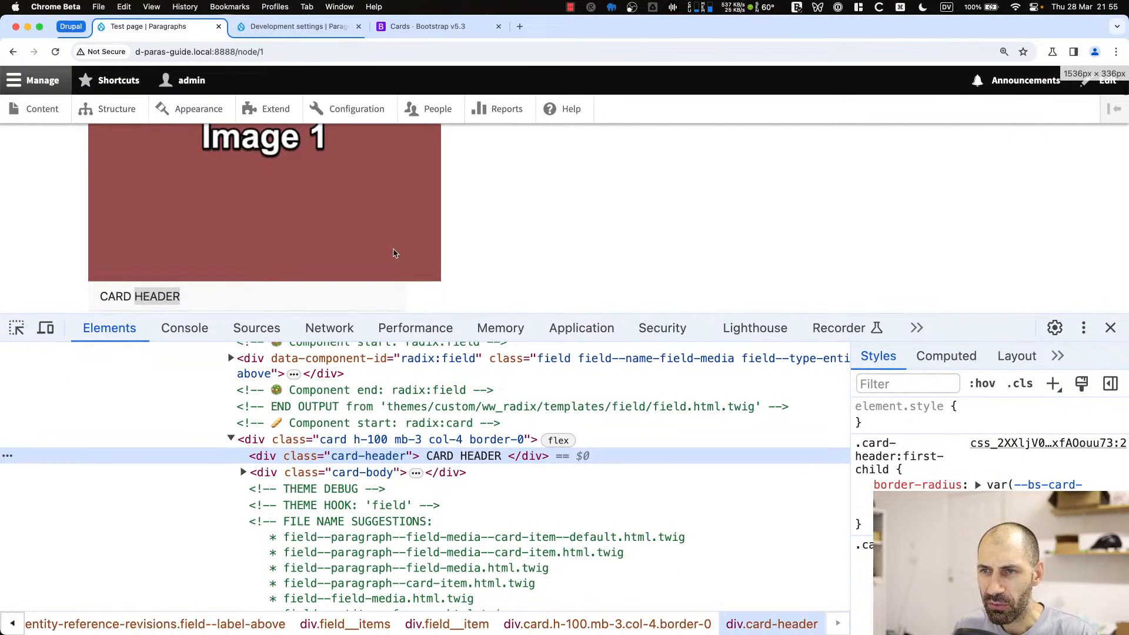
scroll(376, 247, "up", 5)
scroll(351, 237, "down", 4)
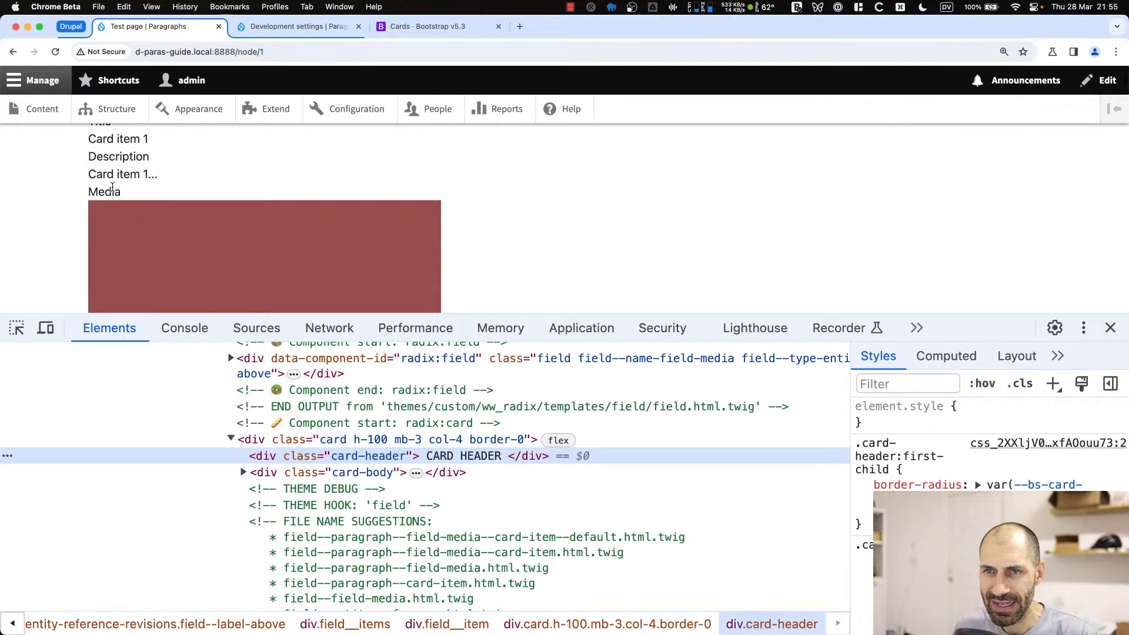
scroll(239, 235, "down", 2)
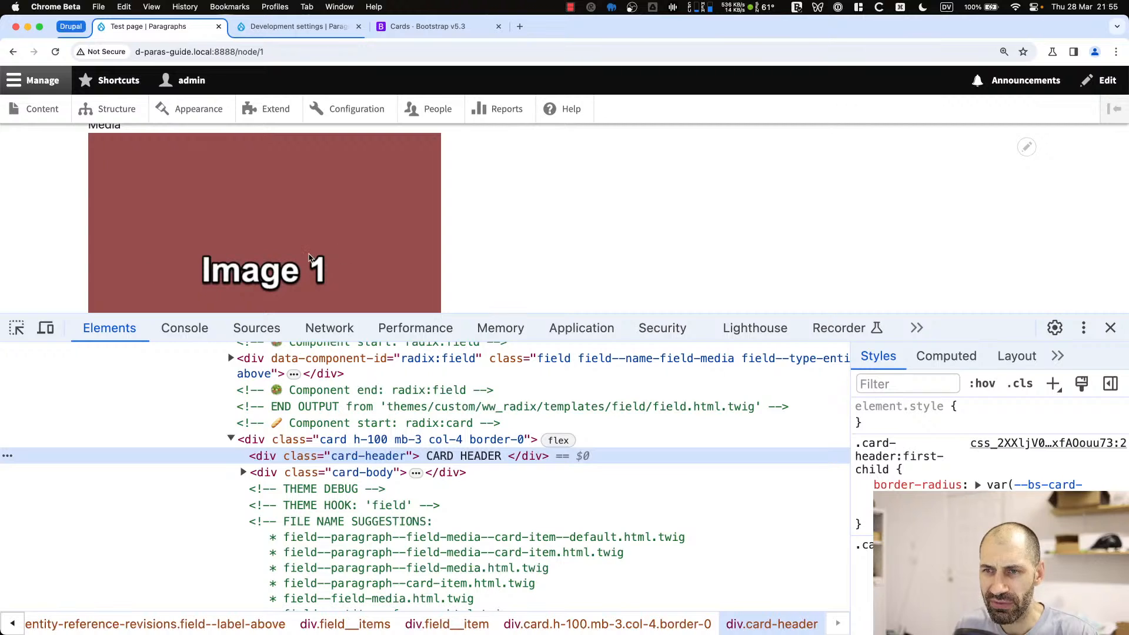
scroll(312, 254, "down", 5)
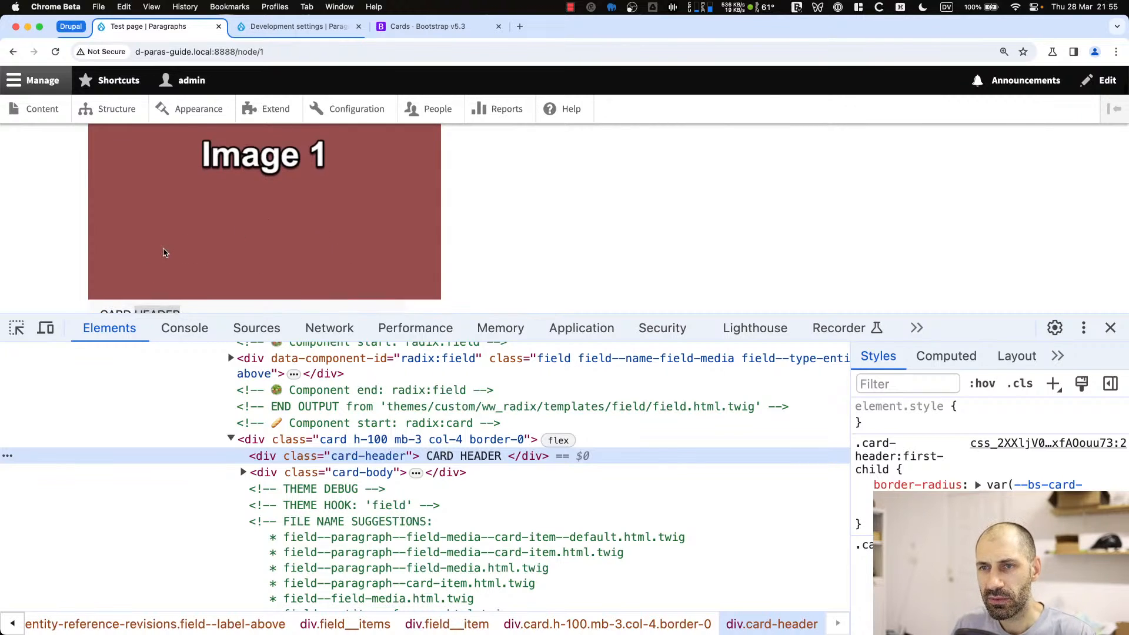
scroll(152, 226, "up", 5)
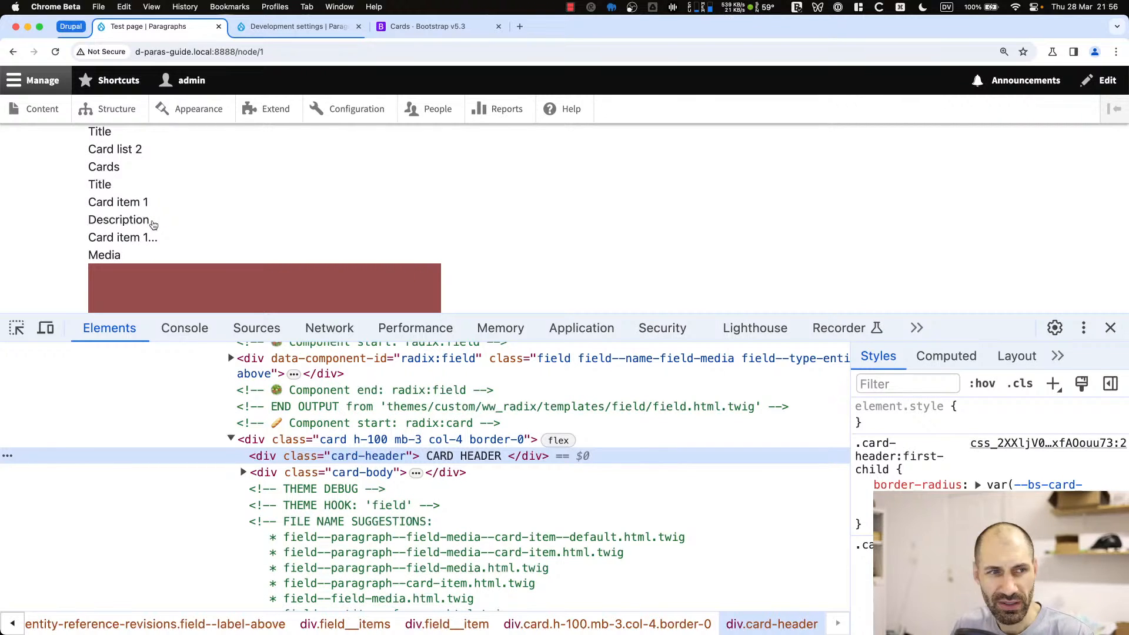
Switch to PhpStorm and exclude the media field from the content output with the filter content|without('field_media')
key("super+Tab")
left_click(498, 225)
left_click(498, 225)
double_click(494, 227)
key("Right")
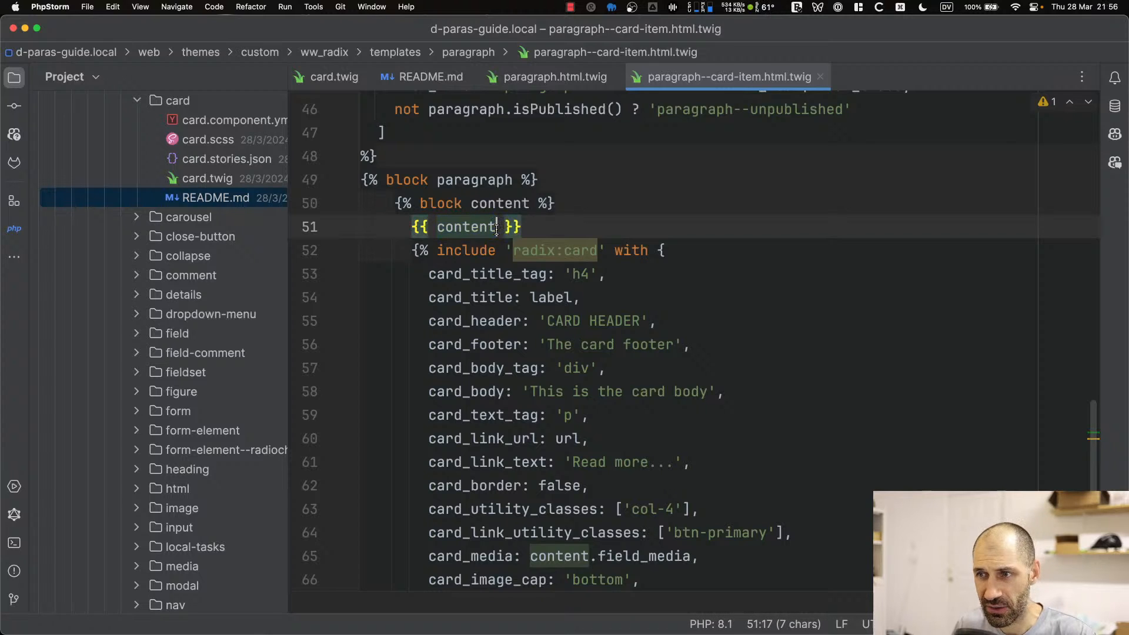
type("|")
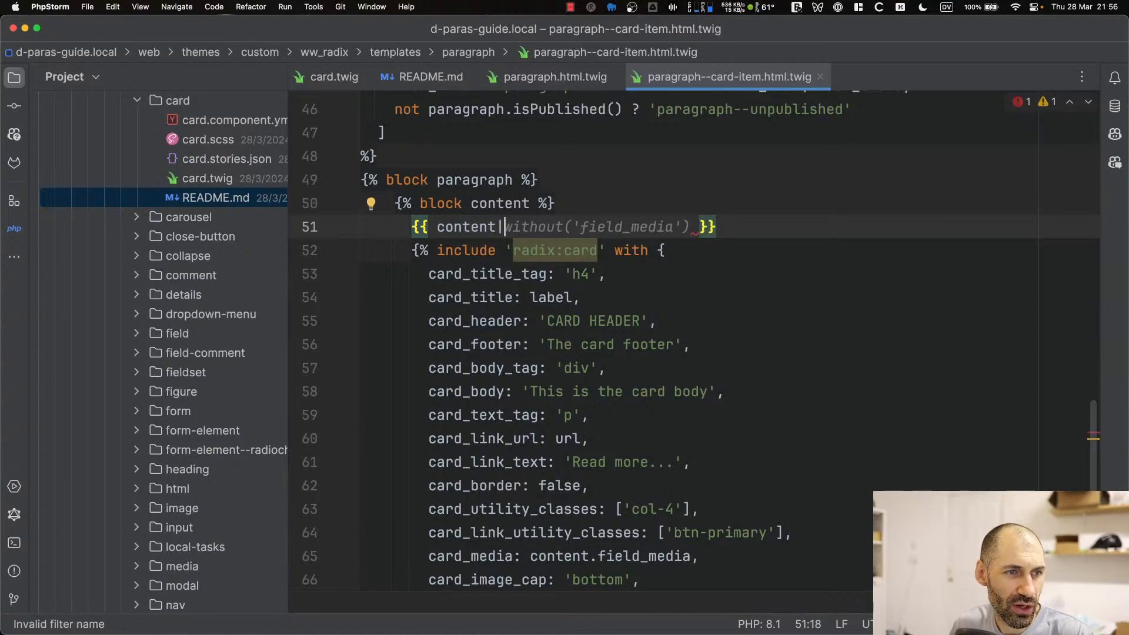
type("with")
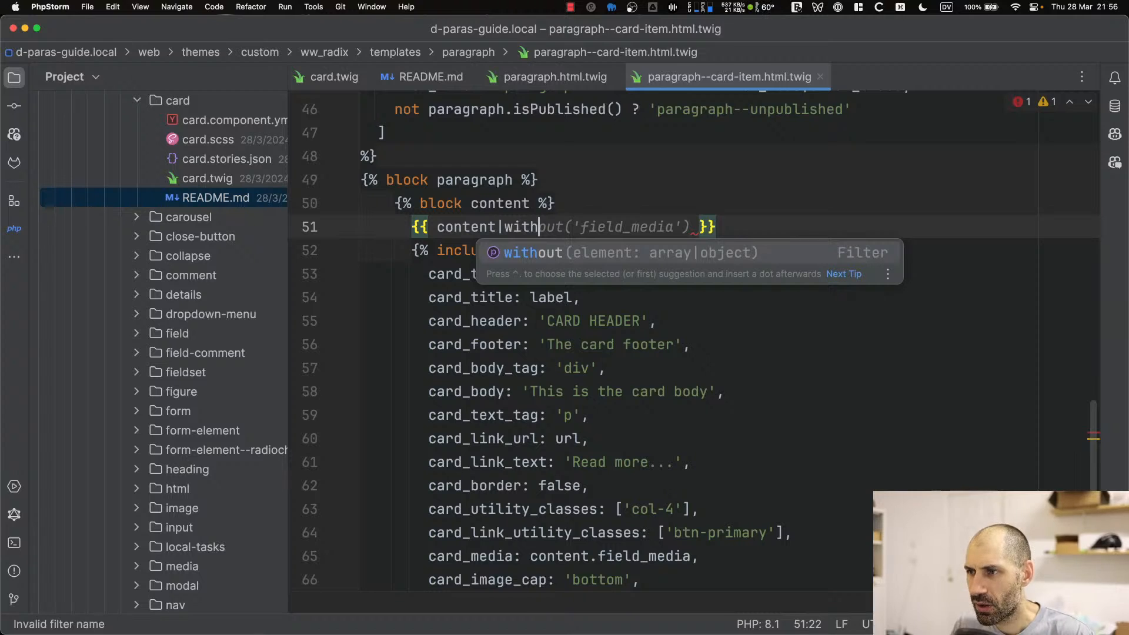
key("Tab")
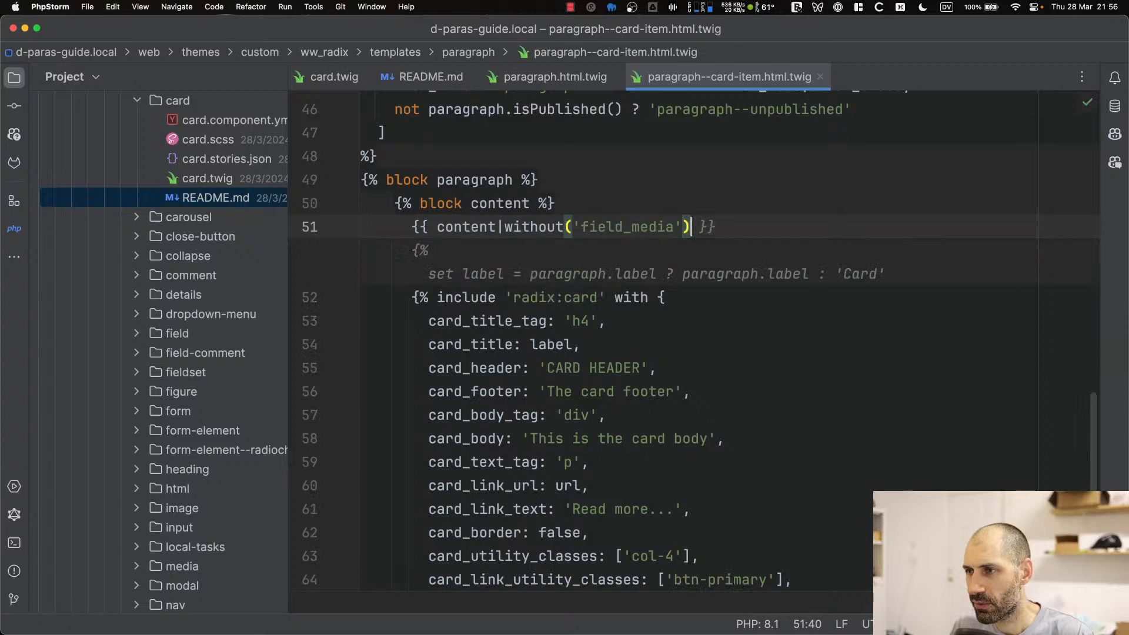
key("Right")
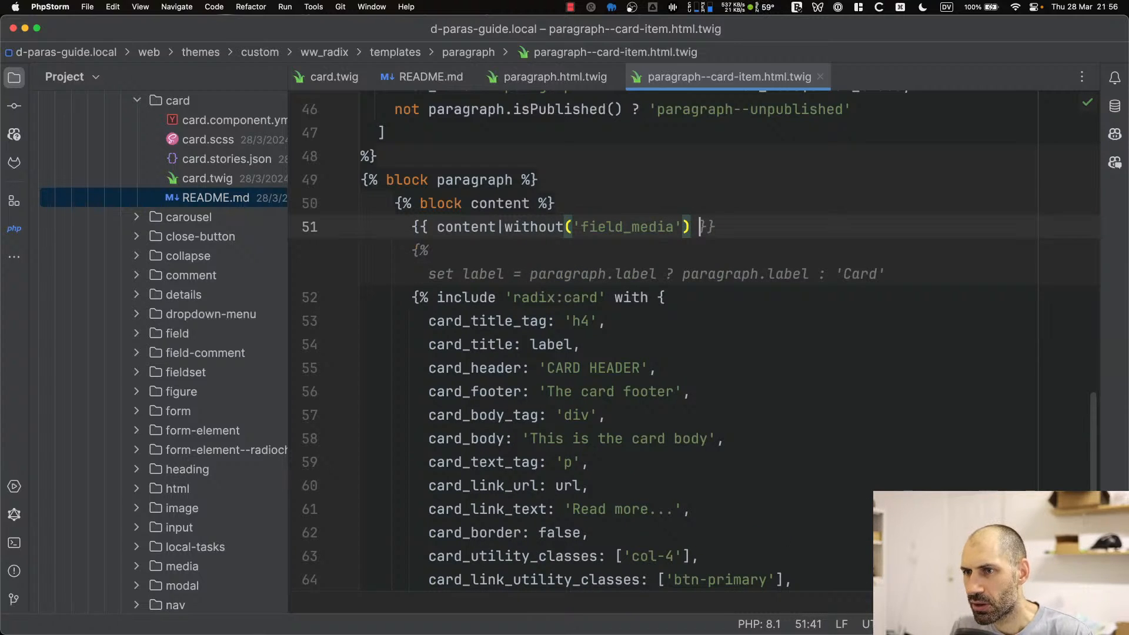
key("Tab")
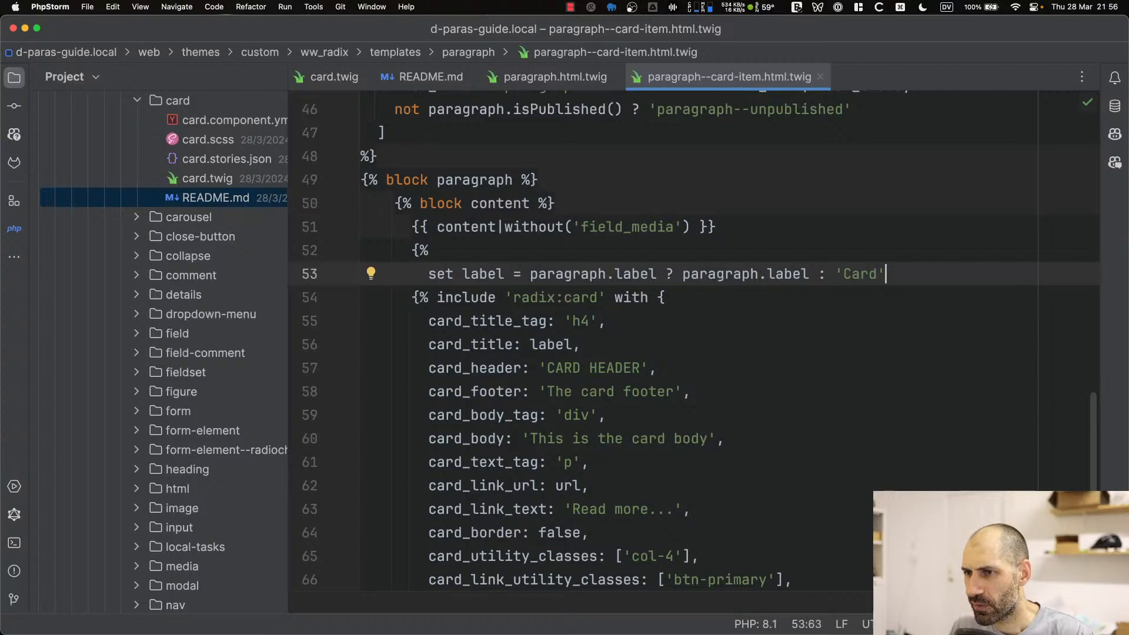
key("super+z")
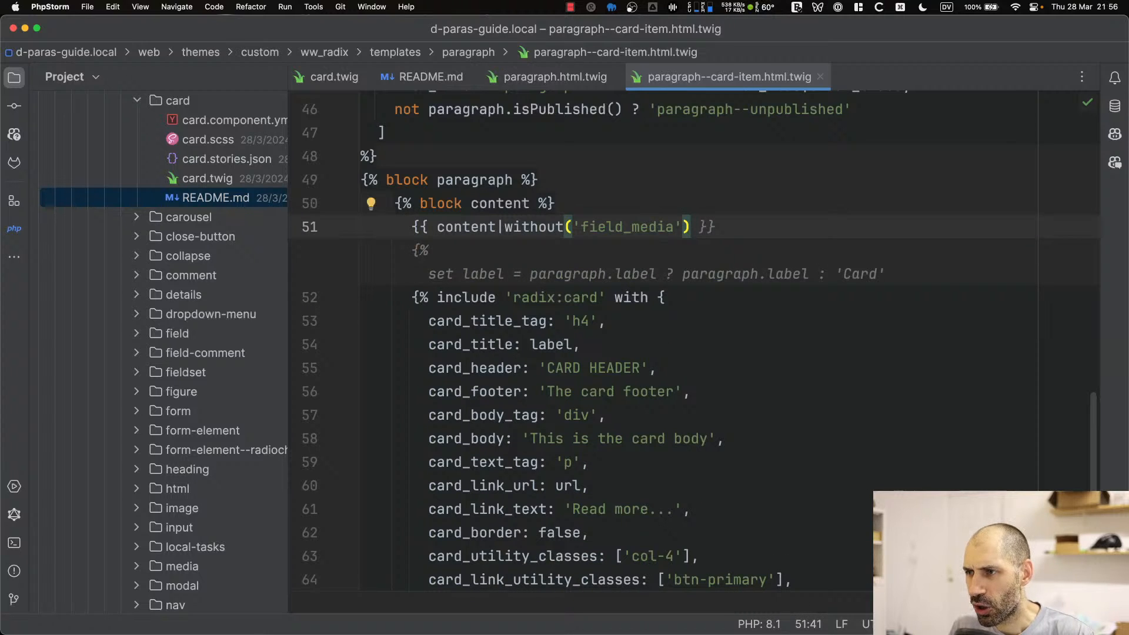
key("Escape")
type("}}")
key("Escape")
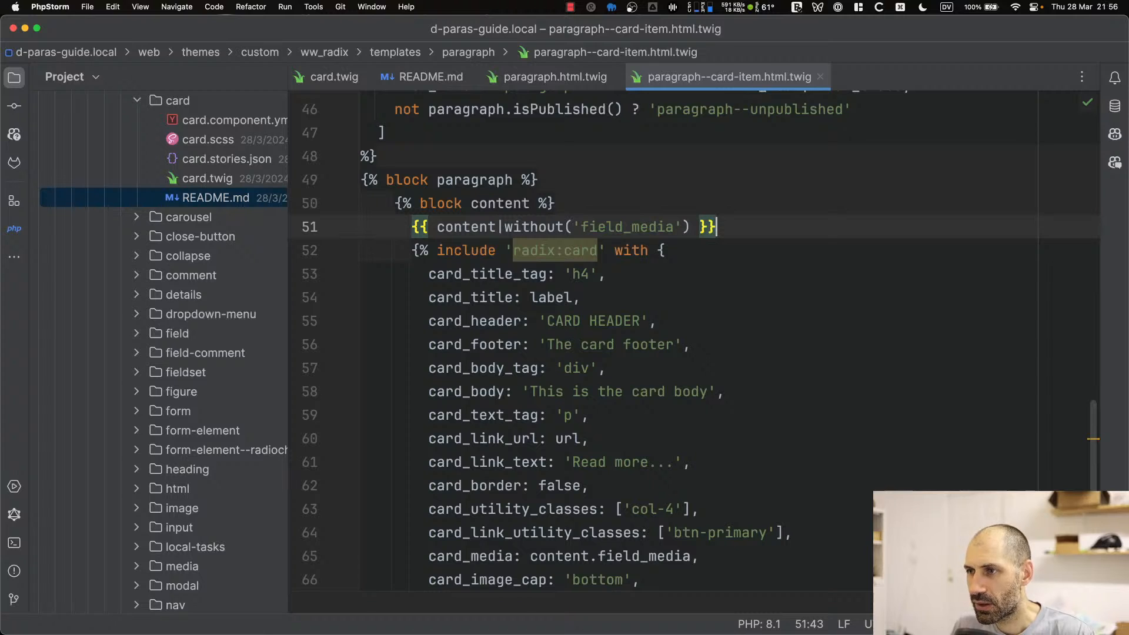
Add 'field_title' and 'field_description' to the fields excluded by the content output's without filter
key("Left")
key("Left")
key("Left")
key("Left")
key("Left")
type("', 'field_")
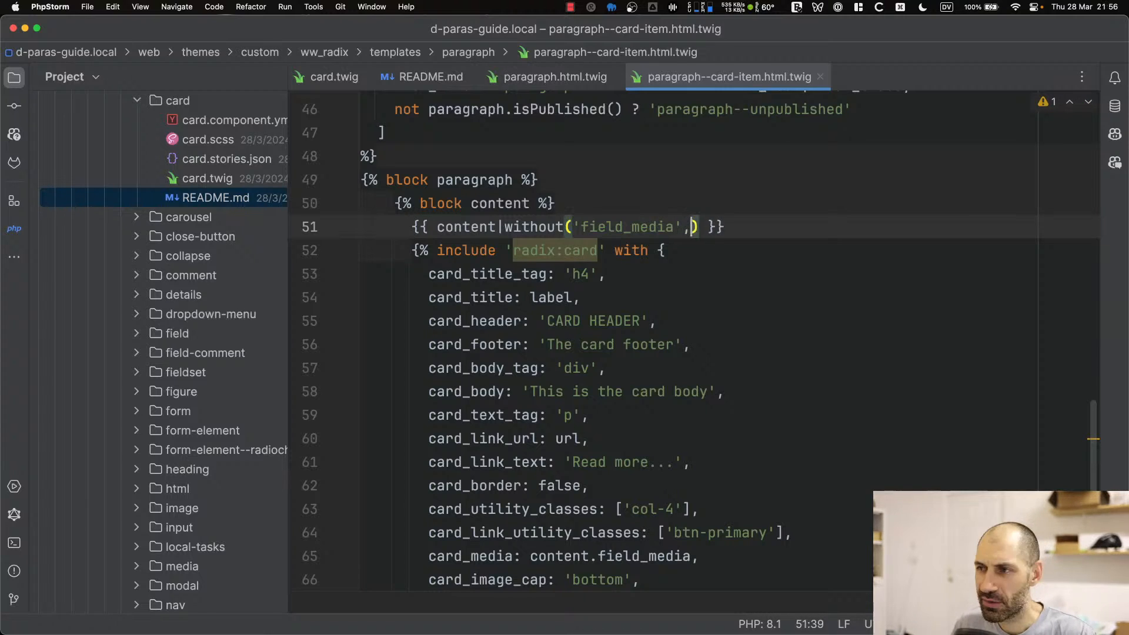
type("title', 'fiel")
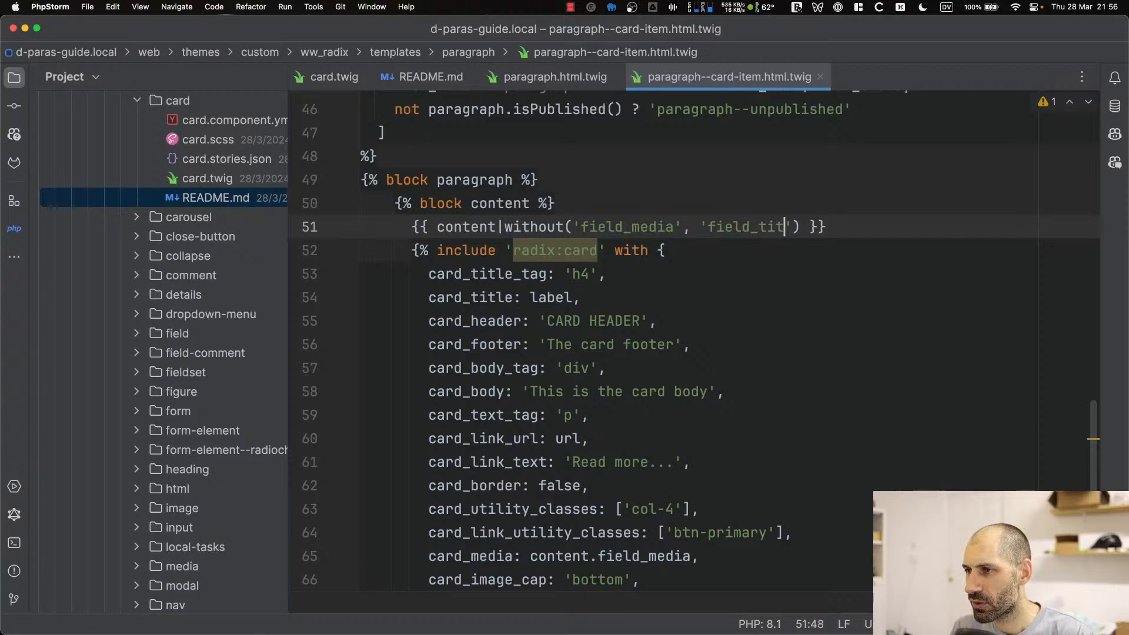
type("d_description")
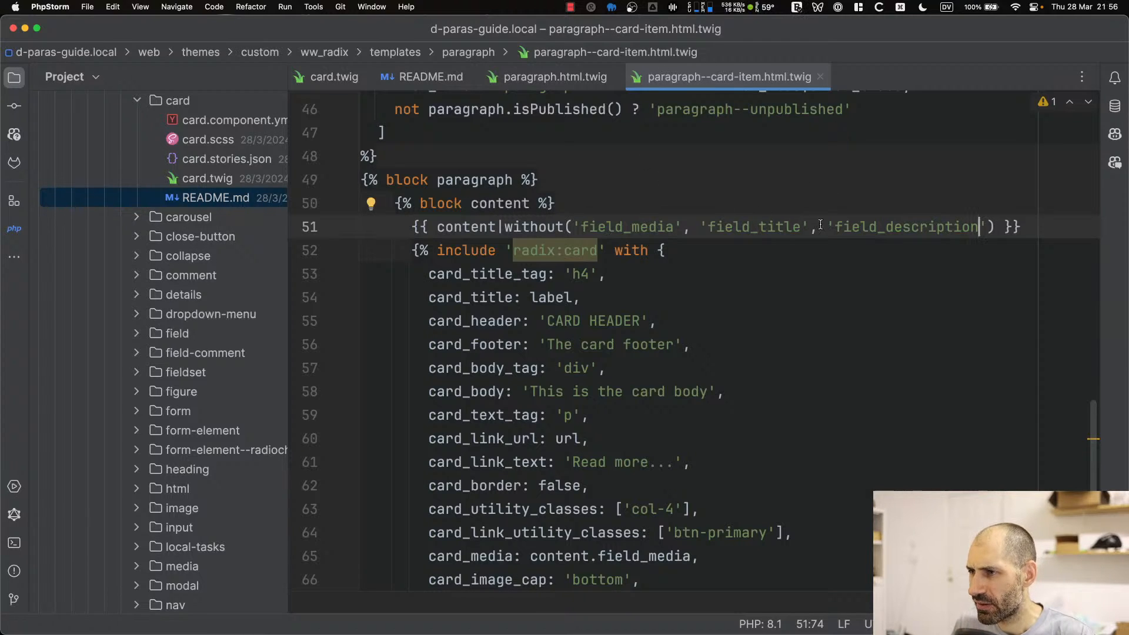
Review the content.field_media value passed to card_media against the content output that excludes the three fields
scroll(620, 476, "down", 1)
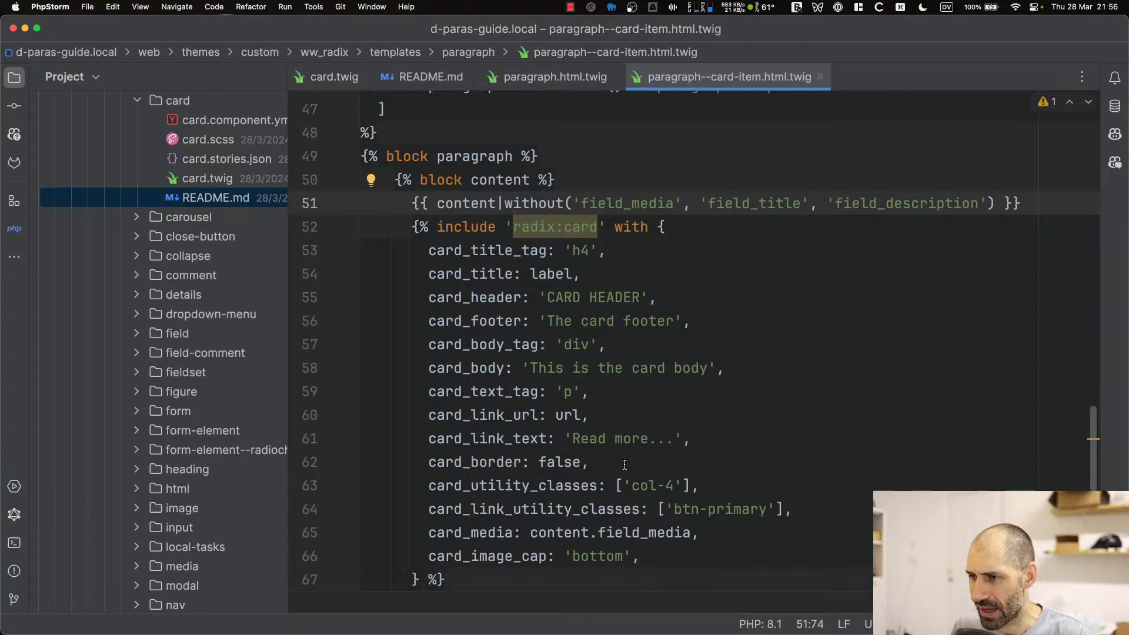
scroll(526, 532, "down", 3)
left_click_drag(530, 416, 691, 416)
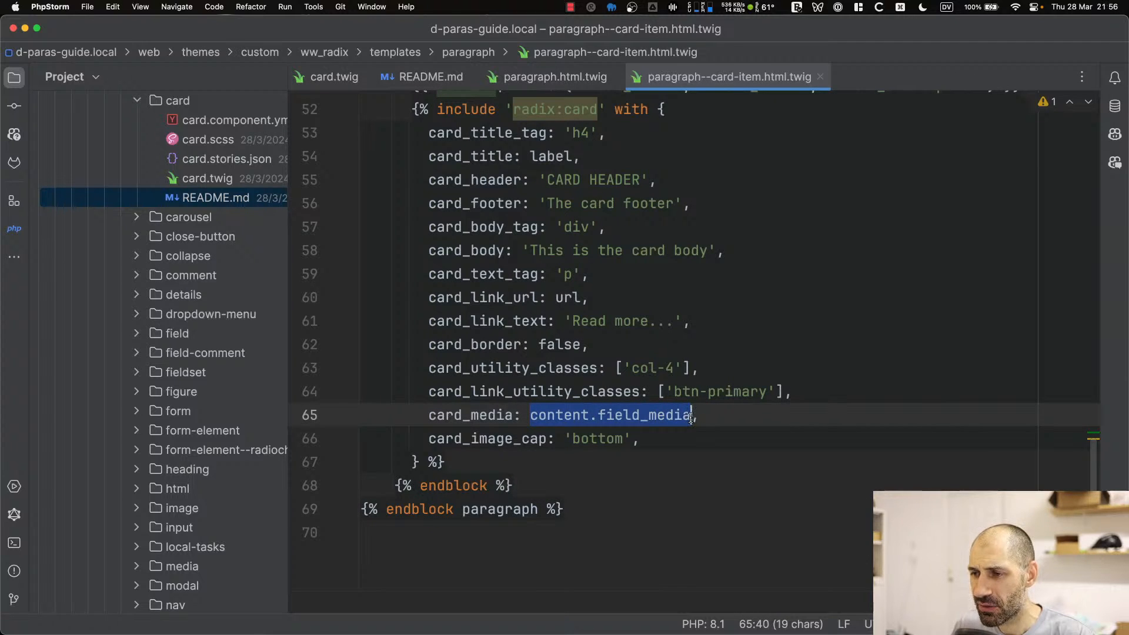
left_click(670, 417)
scroll(556, 441, "up", 5)
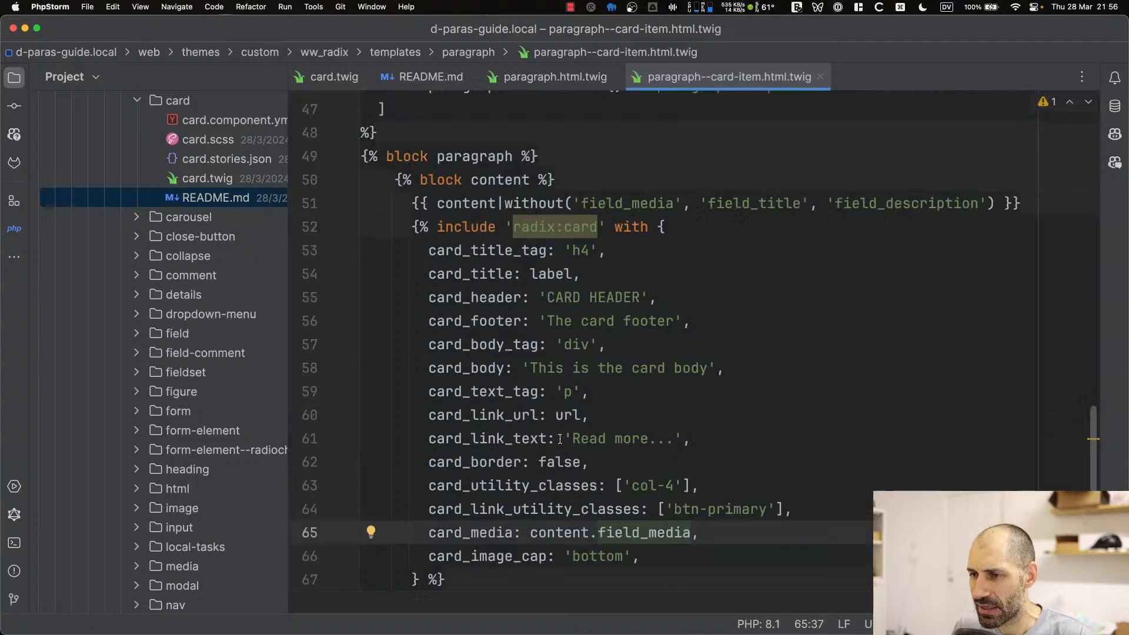
scroll(557, 434, "down", 3)
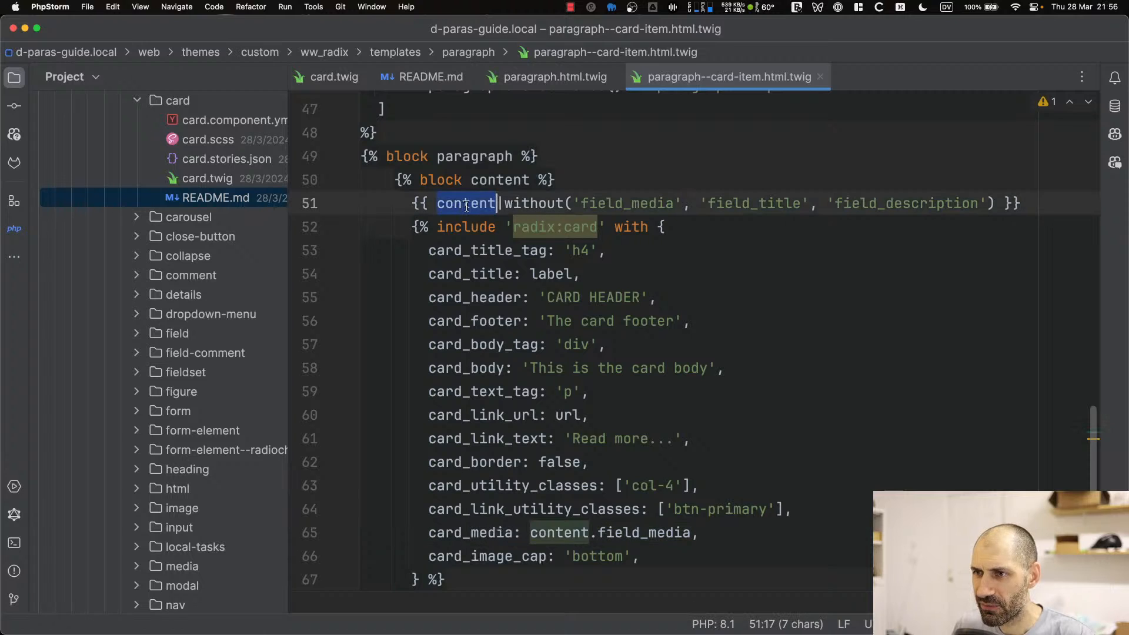
double_click(643, 534)
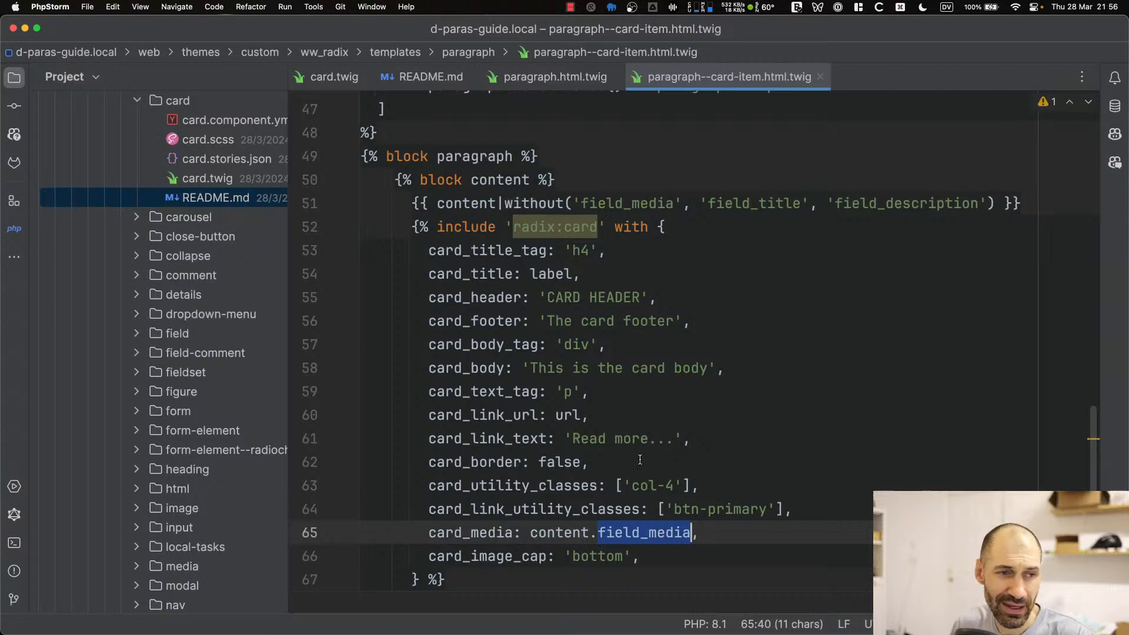
left_click(662, 413)
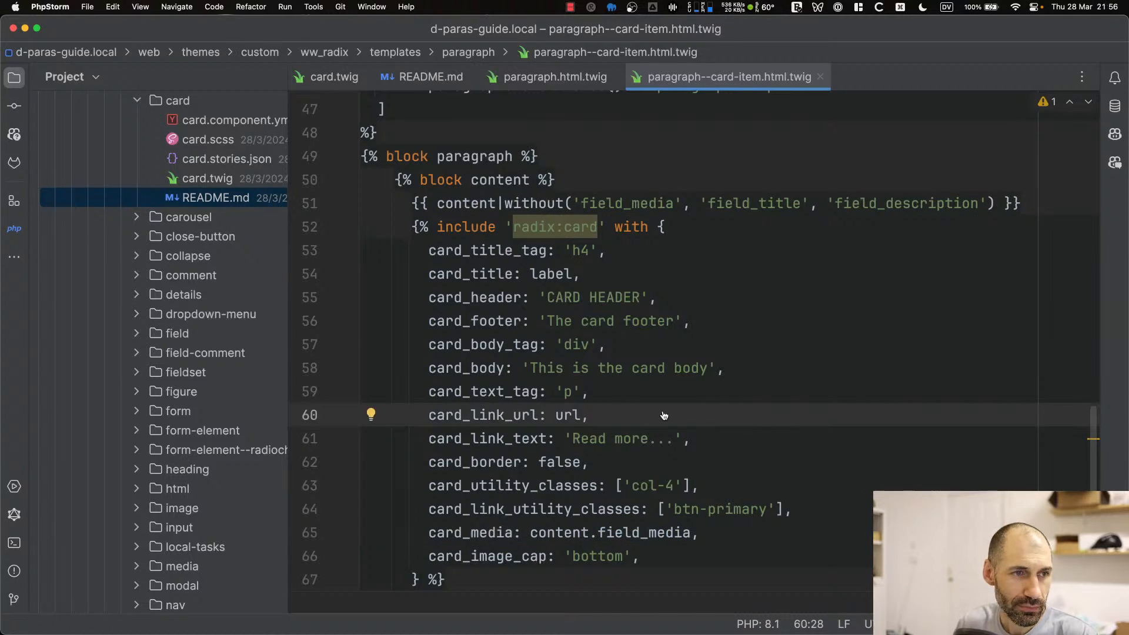
Switch to Chrome, reload the test page and review the header, body, media and footer of the rendered cards
key("super+Tab")
key("super+r")
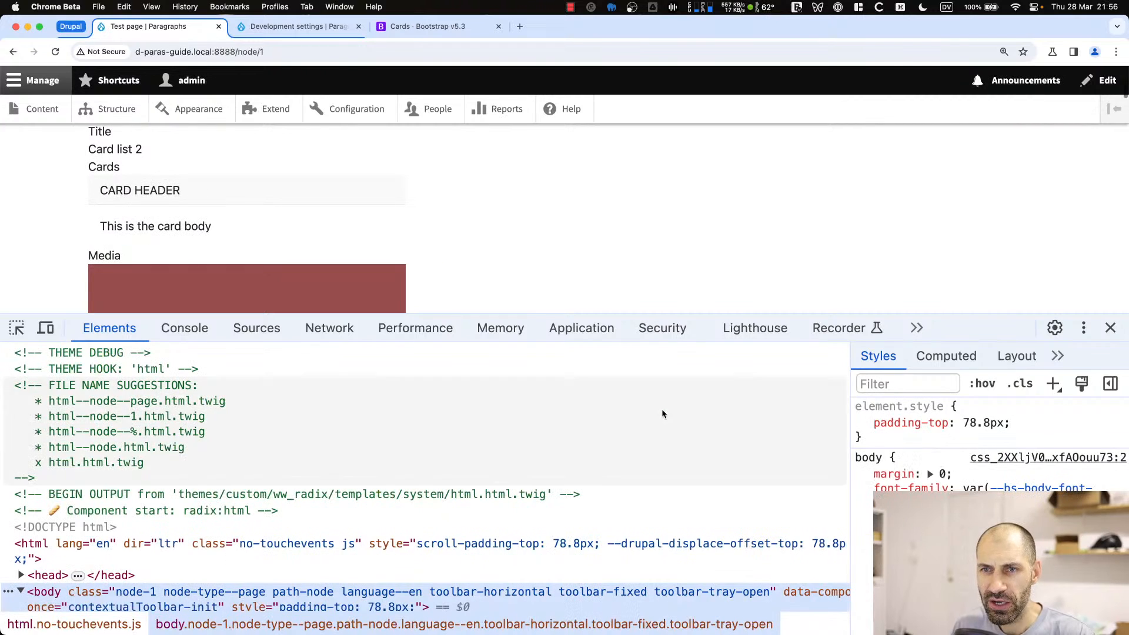
left_click_drag(626, 315, 614, 520)
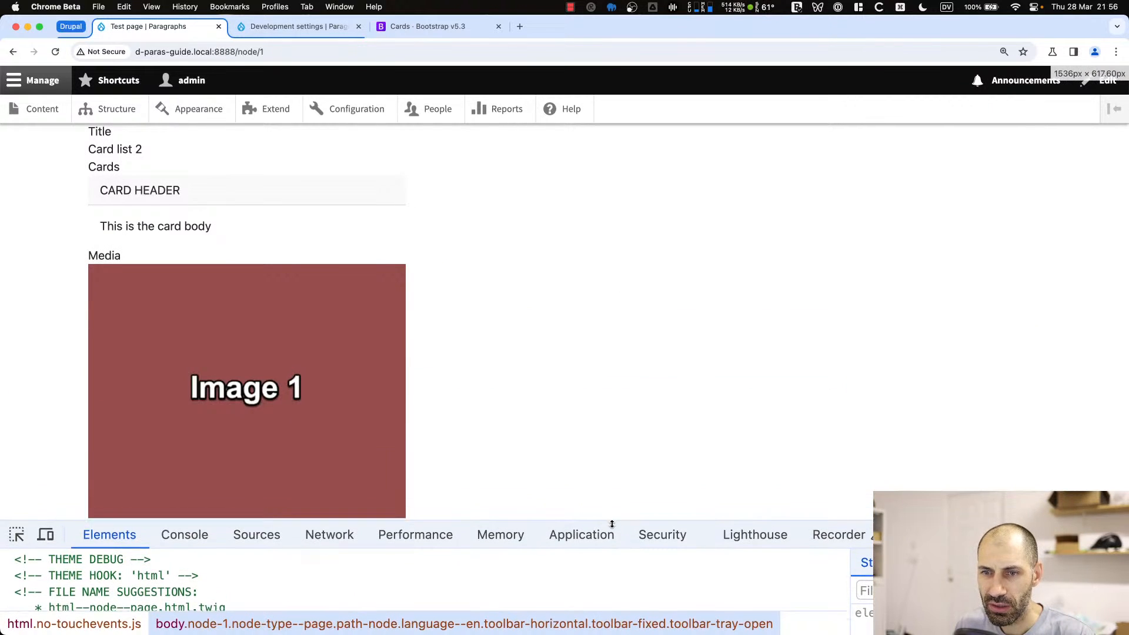
scroll(161, 318, "down", 3)
scroll(162, 317, "down", 2)
left_click_drag(146, 299, 97, 279)
triple_click(189, 352)
left_click_drag(152, 345, 90, 274)
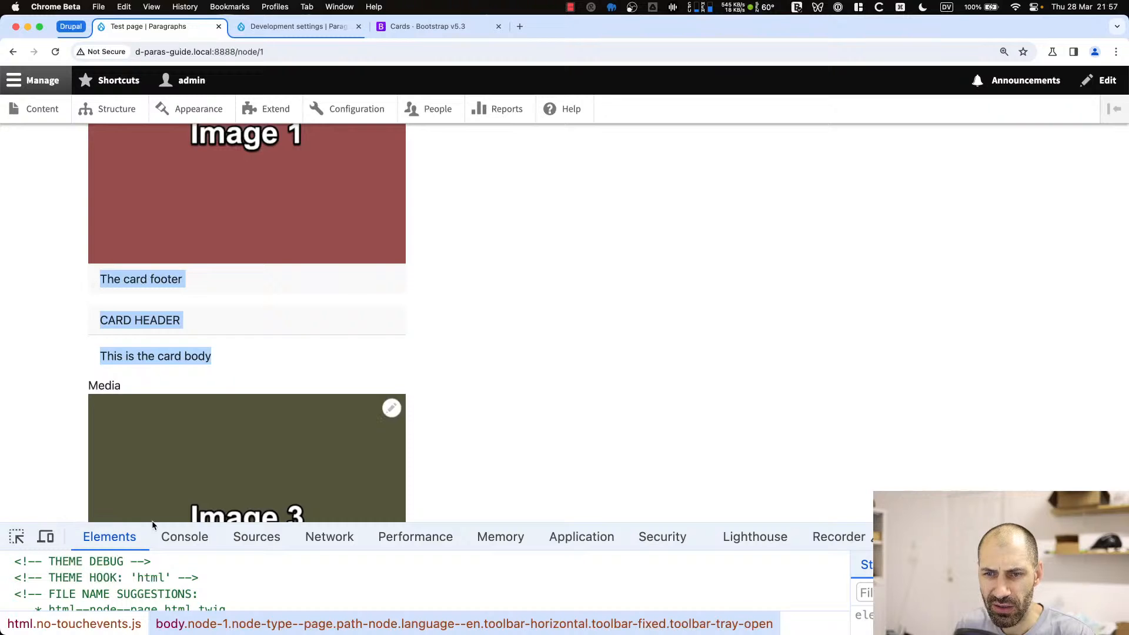
left_click_drag(372, 518, 383, 414)
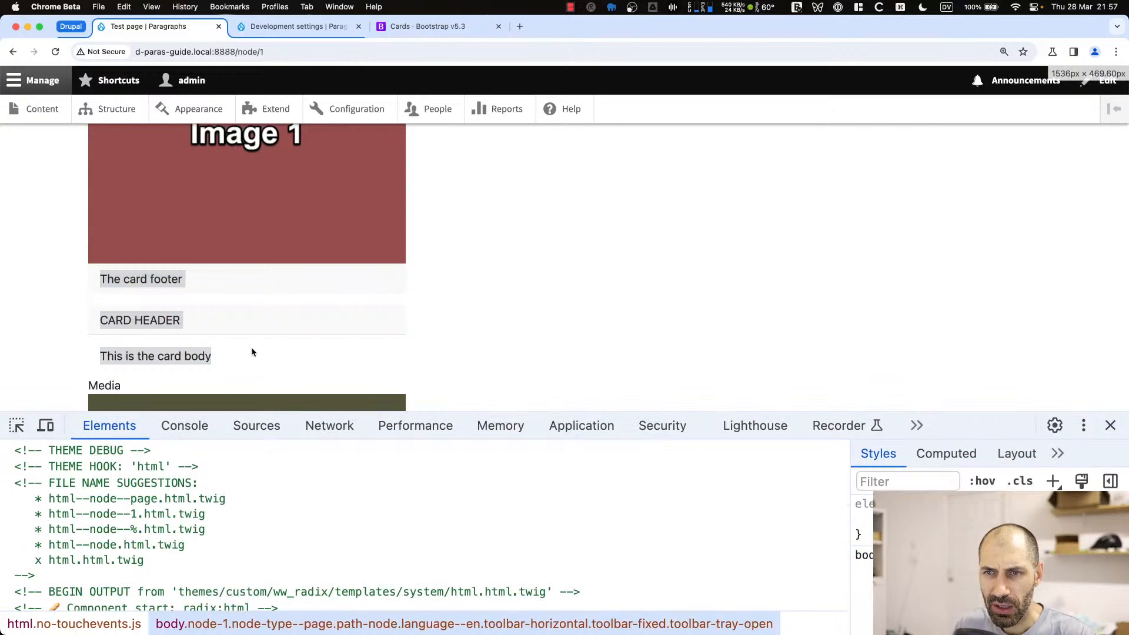
scroll(303, 378, "down", 5)
Inspect Image 3 in the page markup and examine the field and media wrappers around its img element
left_click(16, 425)
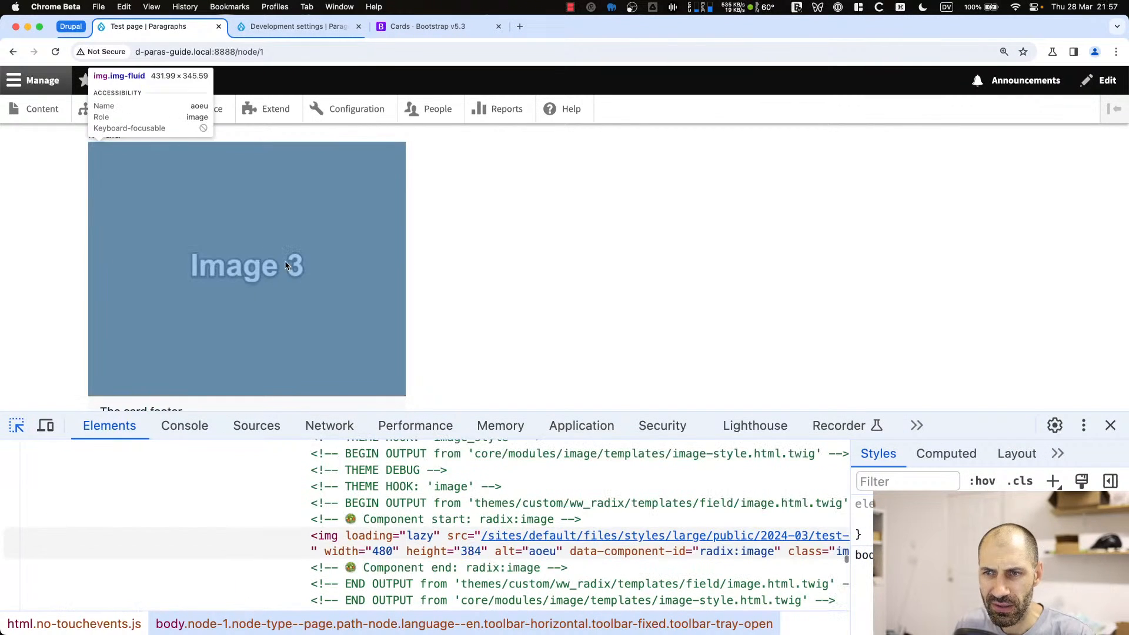
left_click(247, 282)
left_click_drag(478, 411, 480, 145)
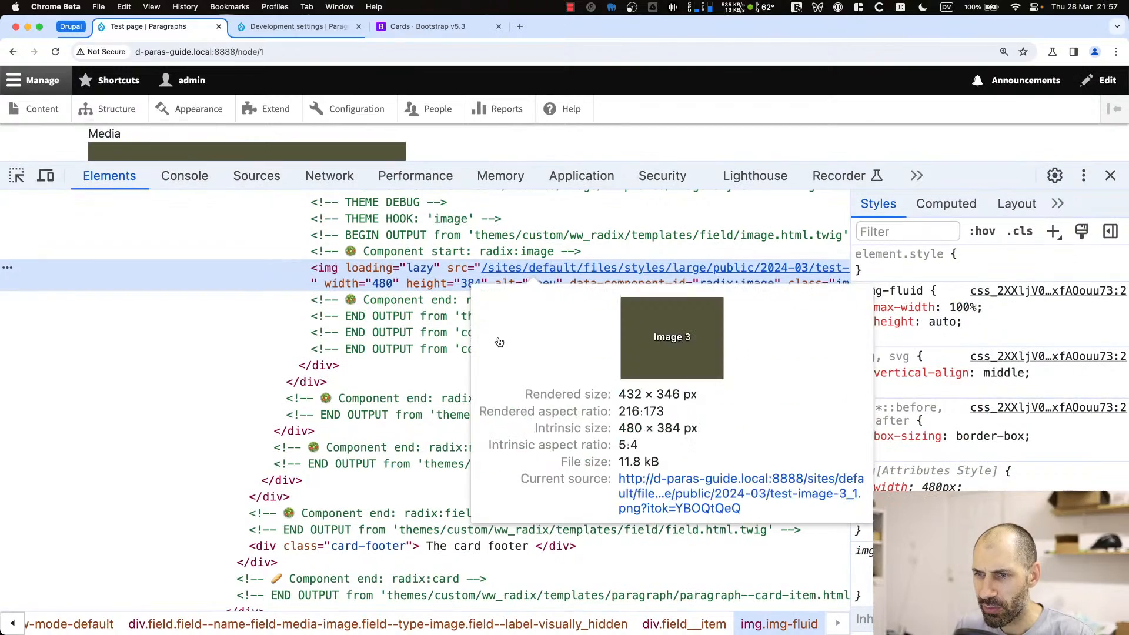
scroll(288, 352, "up", 5)
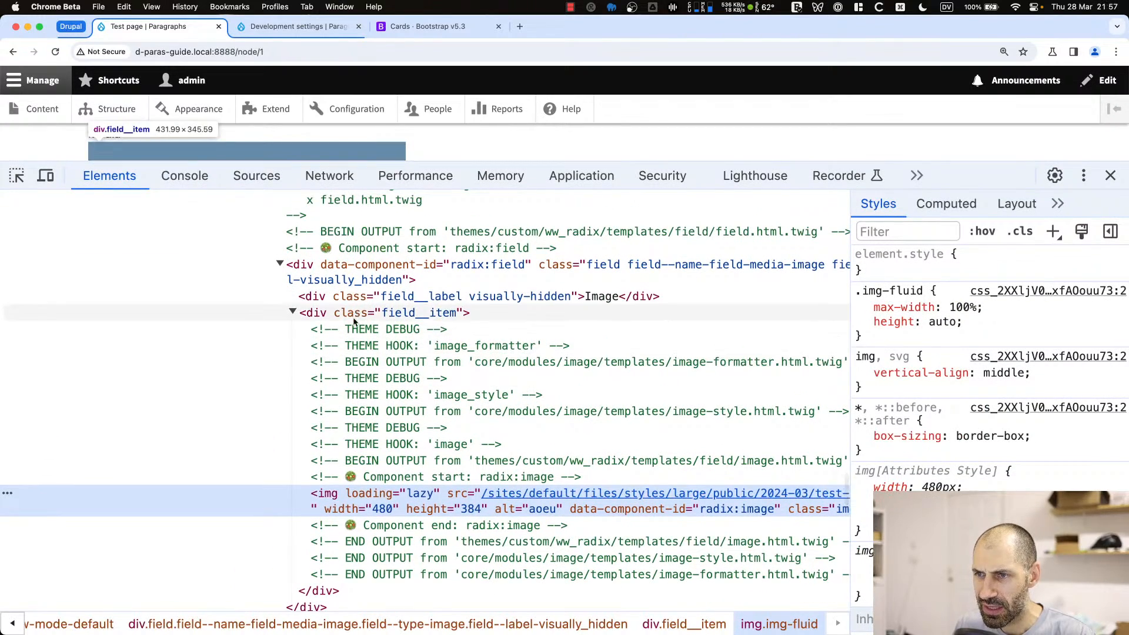
scroll(351, 490, "up", 10)
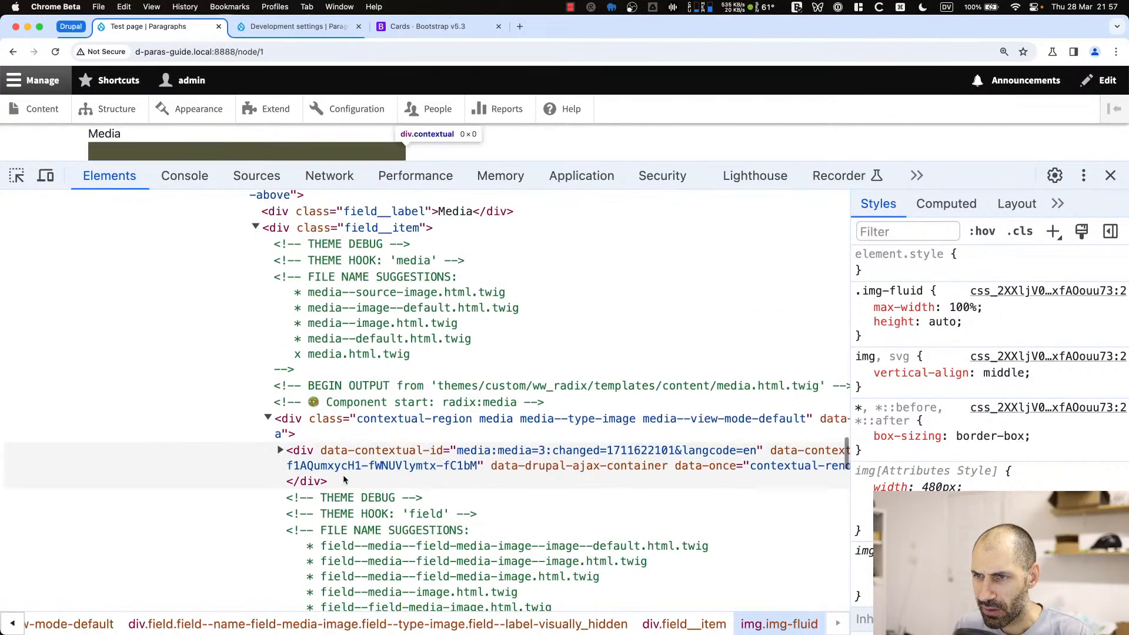
left_click(370, 464)
left_click(356, 419)
Trace the media field up to its parent card div and collapse the field's markup
scroll(356, 416, "up", 5)
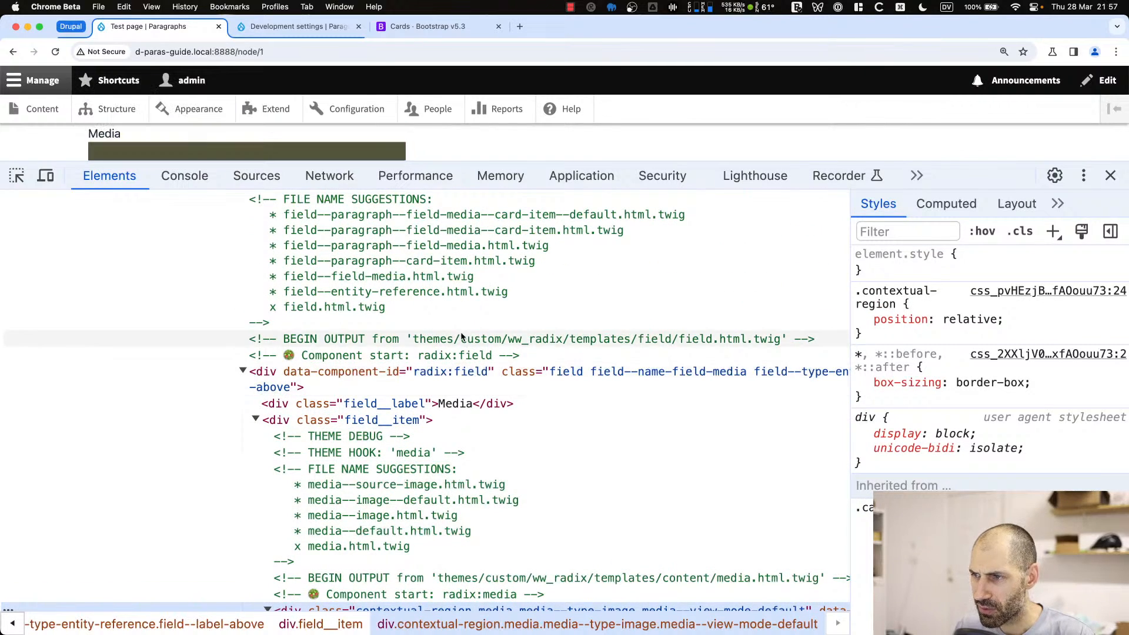
scroll(297, 376, "up", 4)
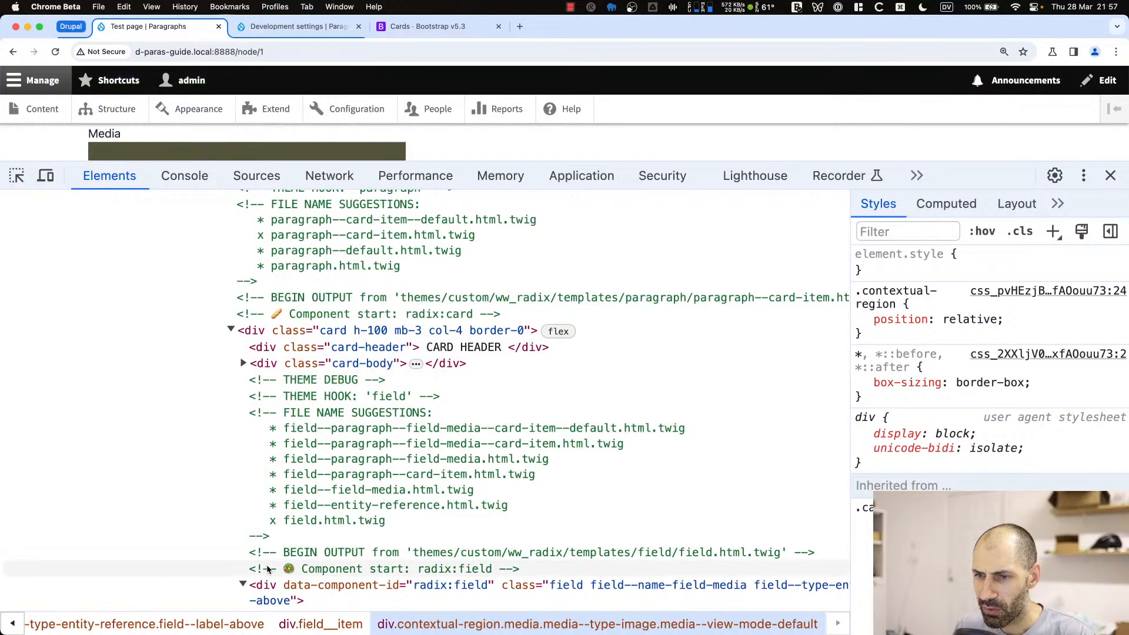
scroll(258, 571, "down", 1)
left_click(244, 577)
scroll(540, 559, "down", 1)
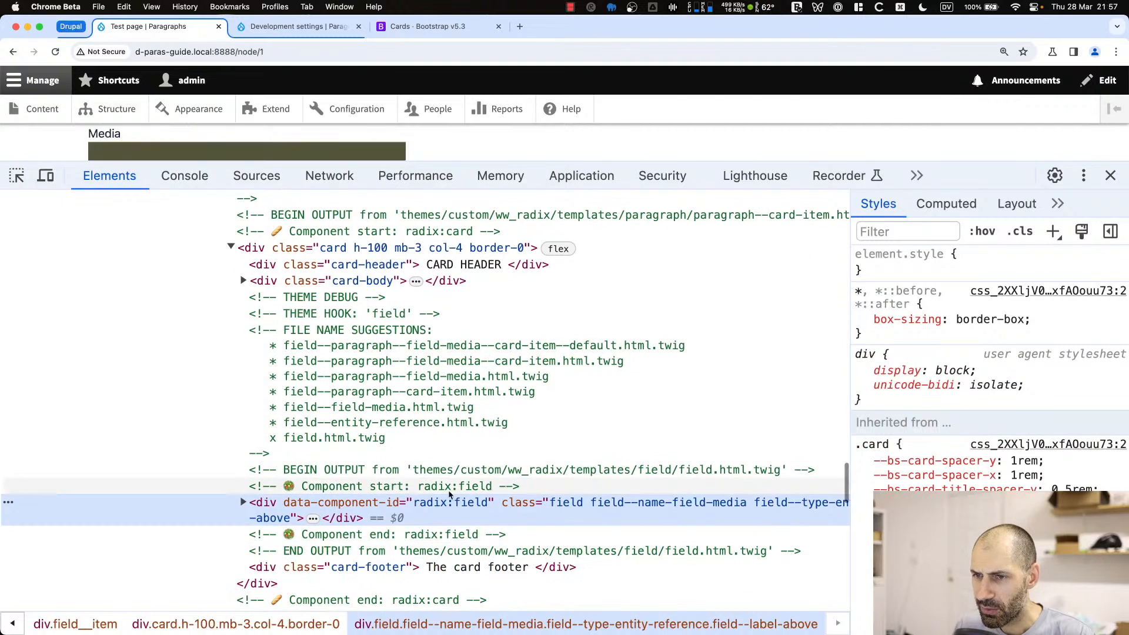
Compare the placement of the card-body, media field and card-footer divs inside the card markup
left_click(326, 286)
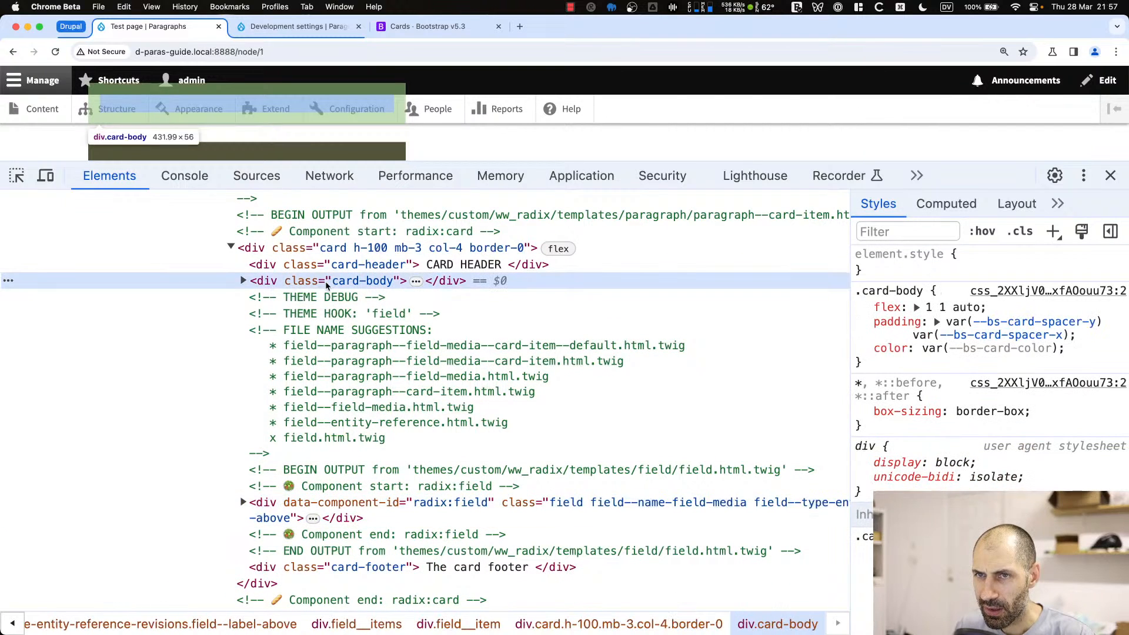
left_click(395, 503)
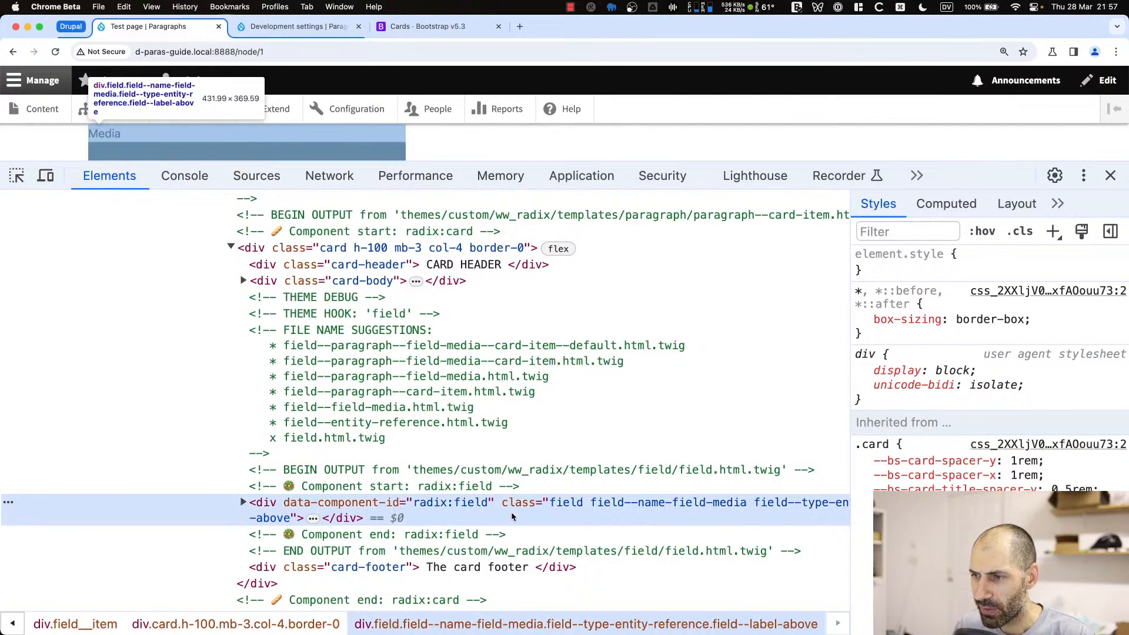
scroll(444, 525, "down", 1)
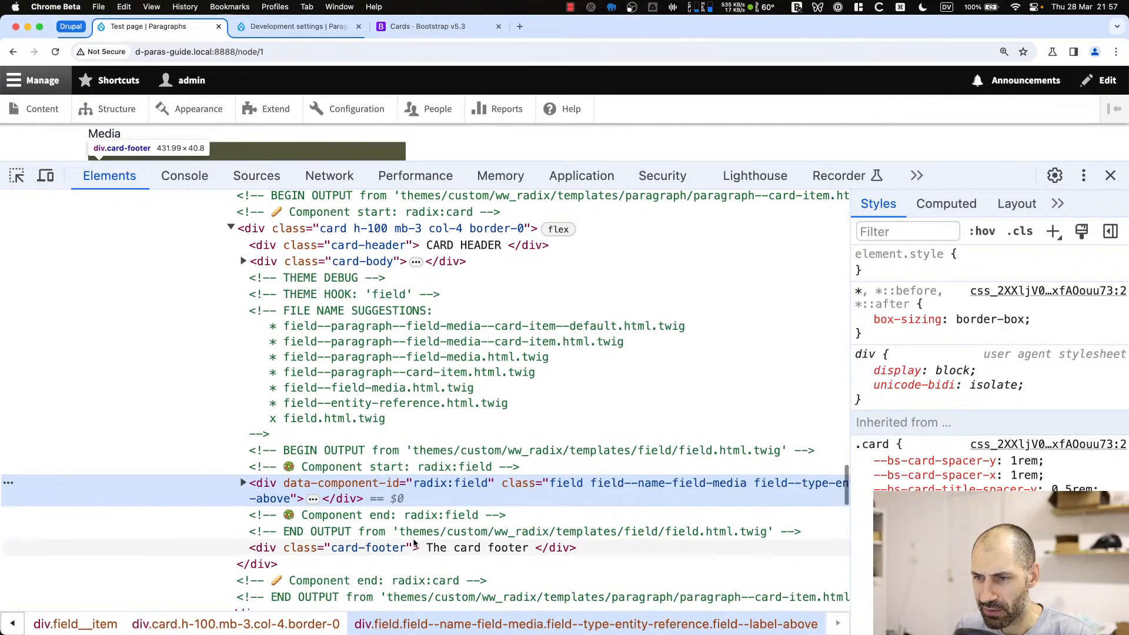
left_click(411, 547)
left_click(409, 491)
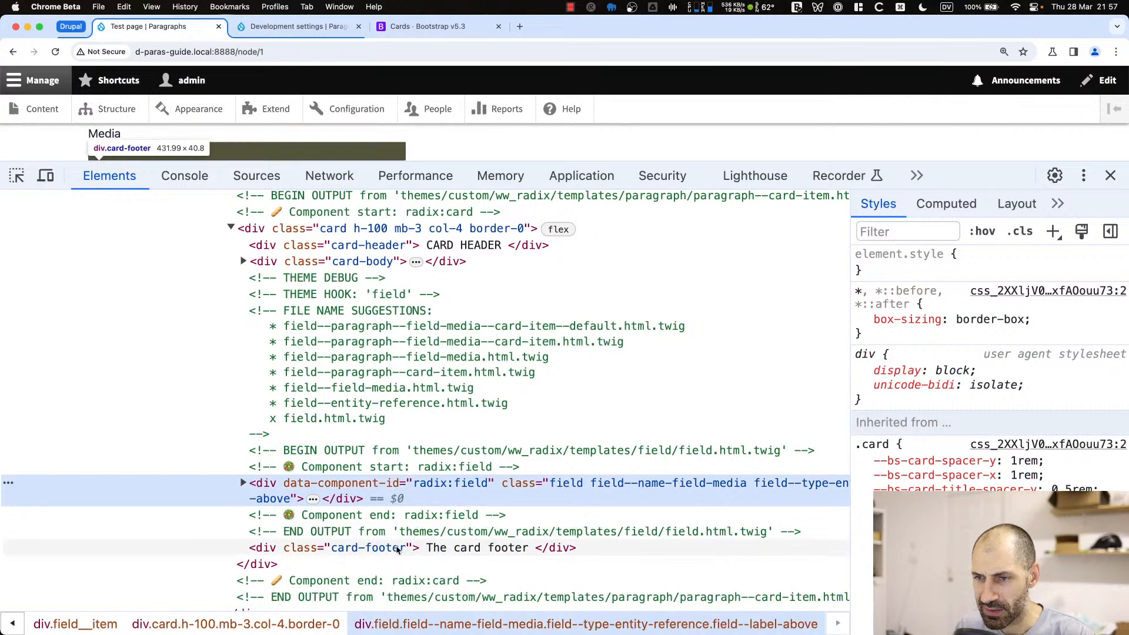
left_click(411, 548)
left_click(410, 492)
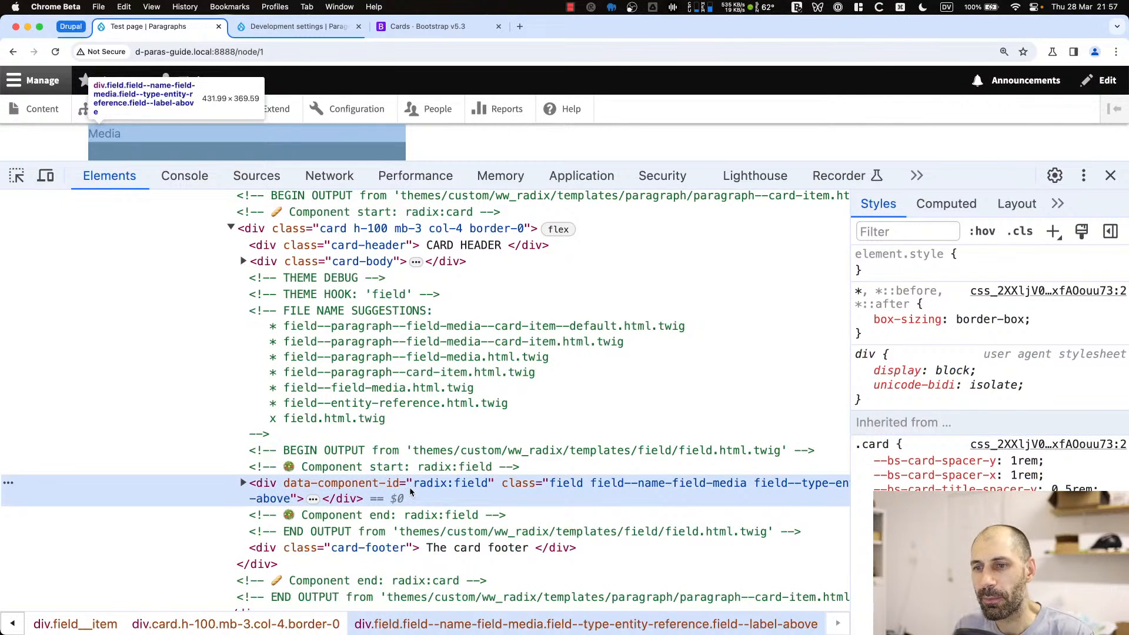
Switch to PhpStorm and delete the card_header line from the radix:card include
key("super+Tab")
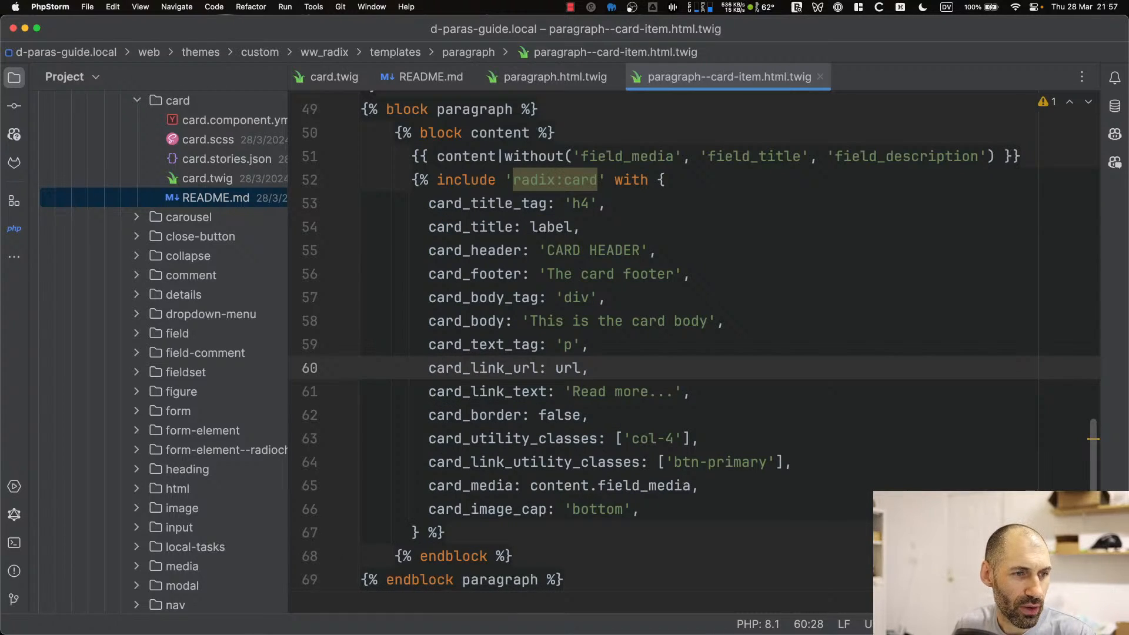
left_click(604, 250)
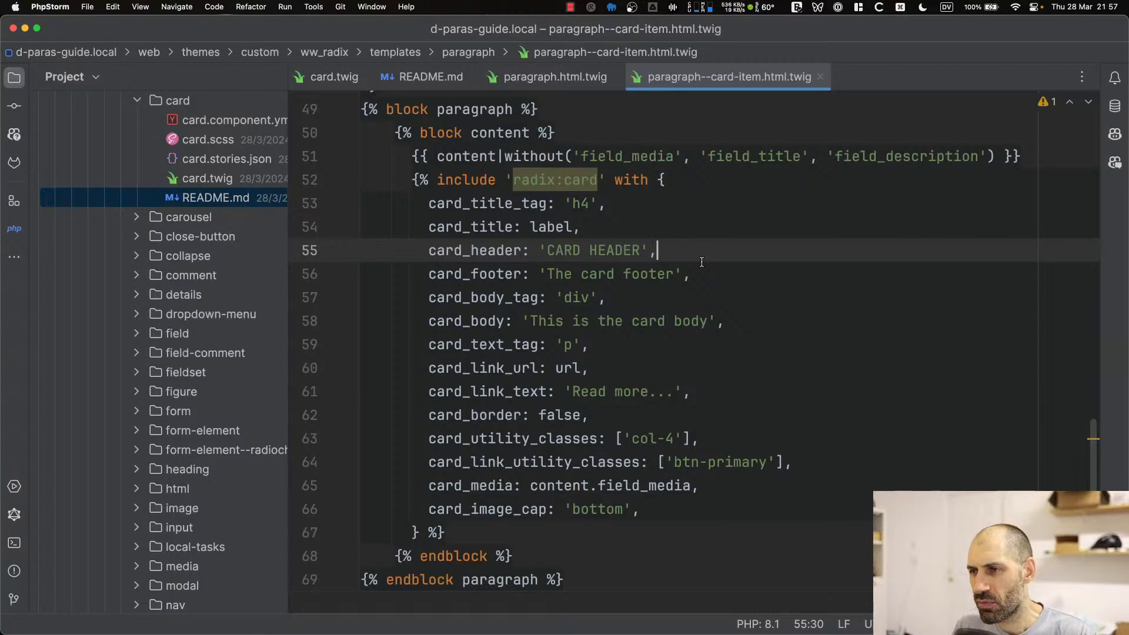
key("shift+Home")
key("shift+Home")
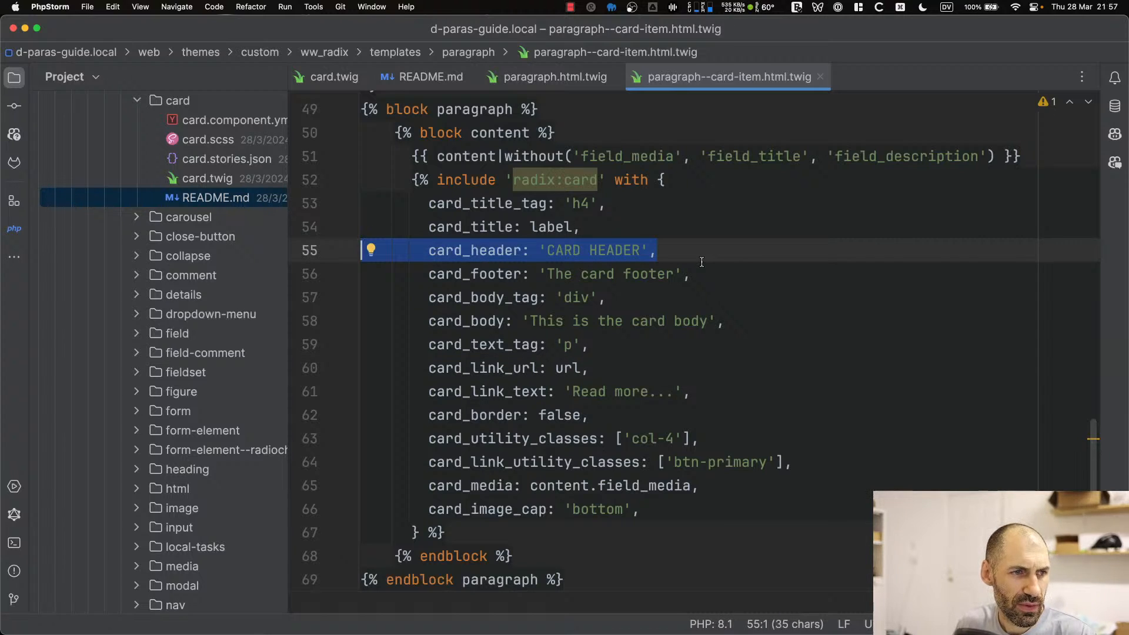
key("BackSpace")
key("BackSpace")
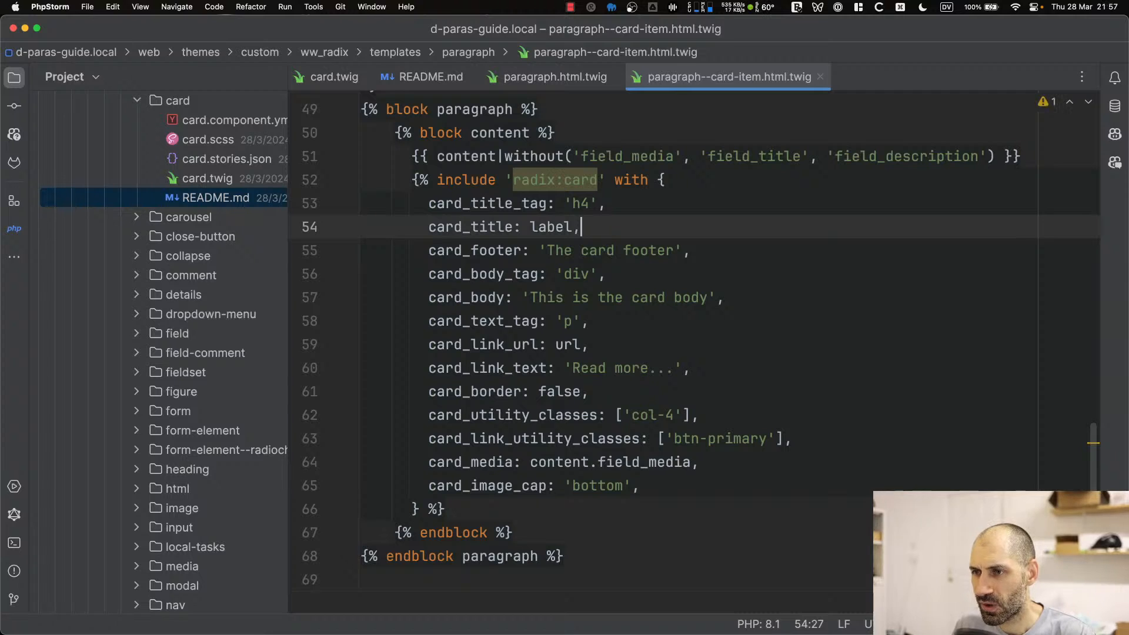
Delete the card_footer line from the radix:card include
key("Down")
key("End")
key("shift+Home")
key("shift+Home")
key("BackSpace")
key("BackSpace")
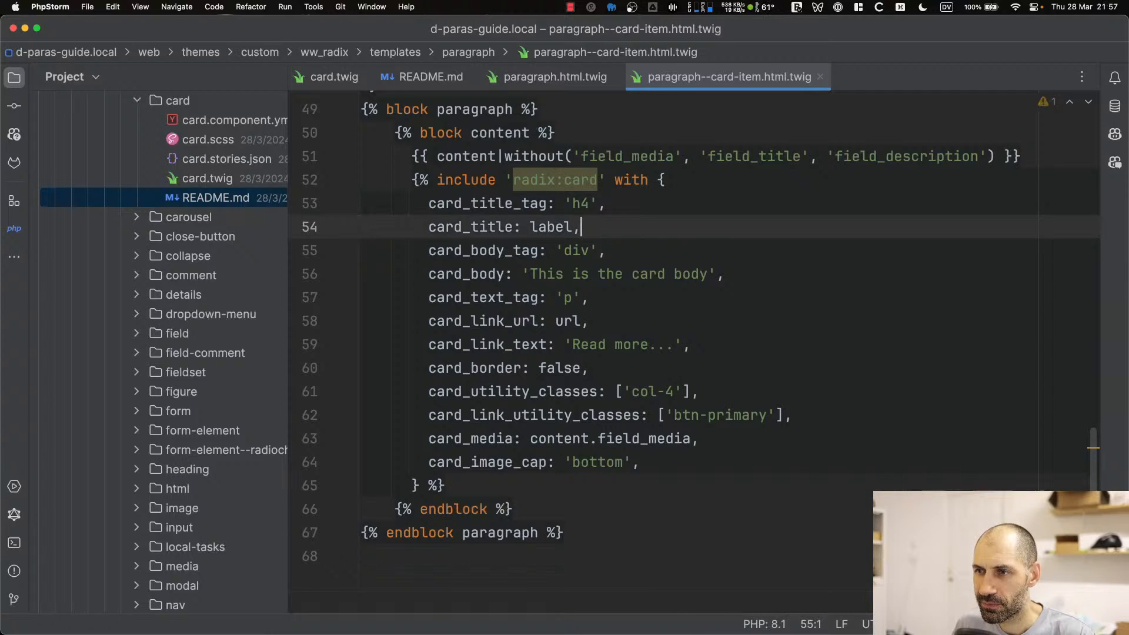
Review the card_title property and its label value in the radix:card include
key("Left")
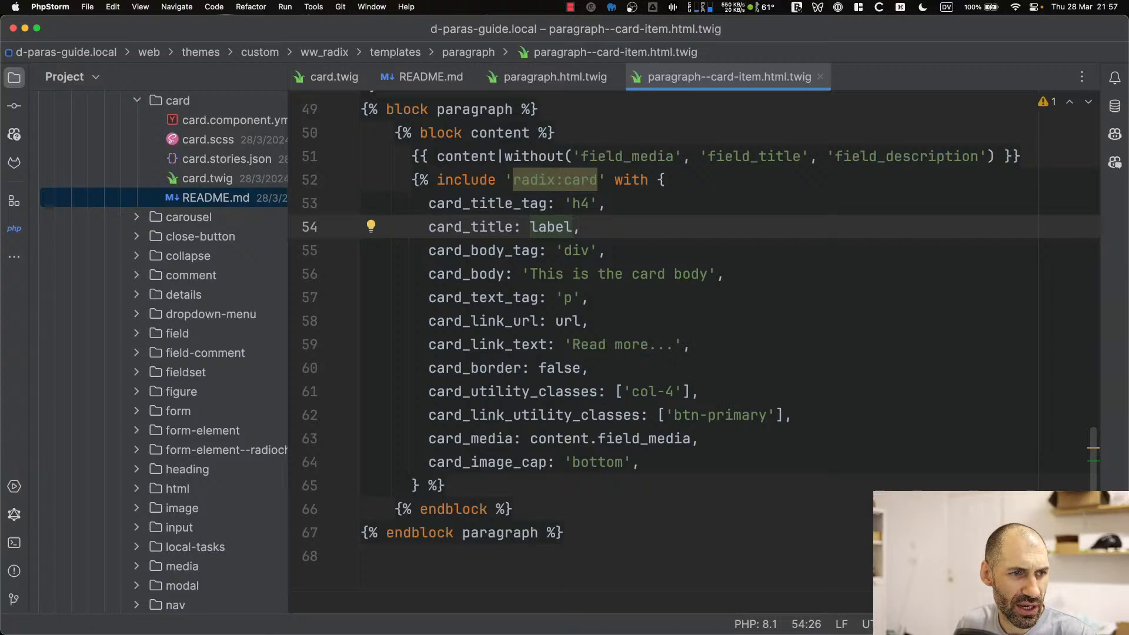
key("shift+Left")
key("shift+Left")
key("shift+Left")
key("shift+Left")
key("shift+Left")
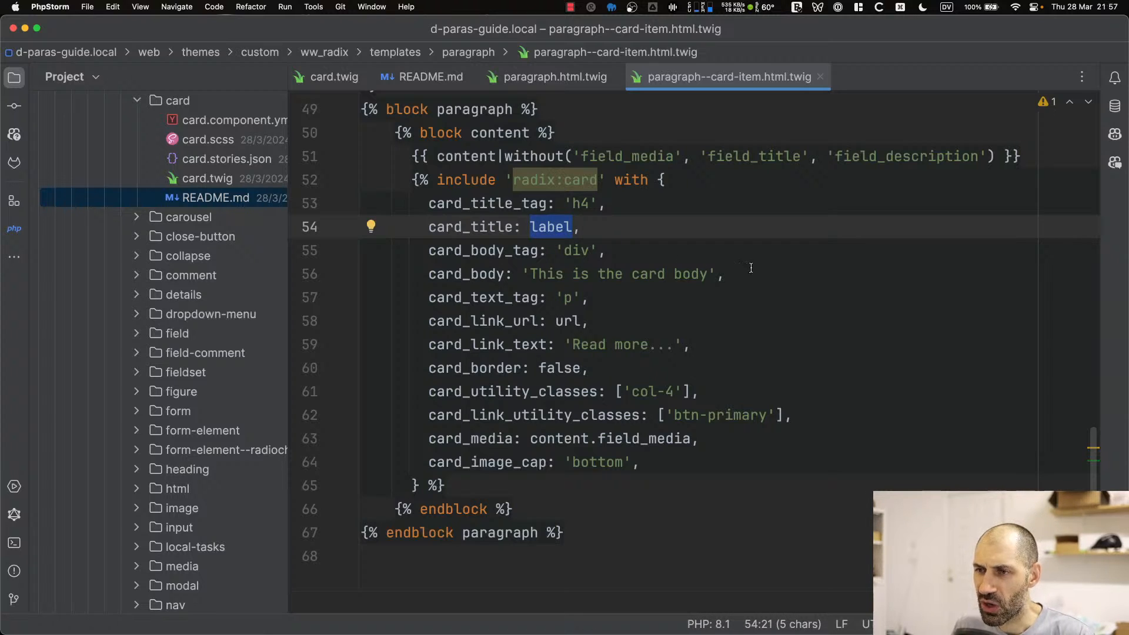
double_click(490, 229)
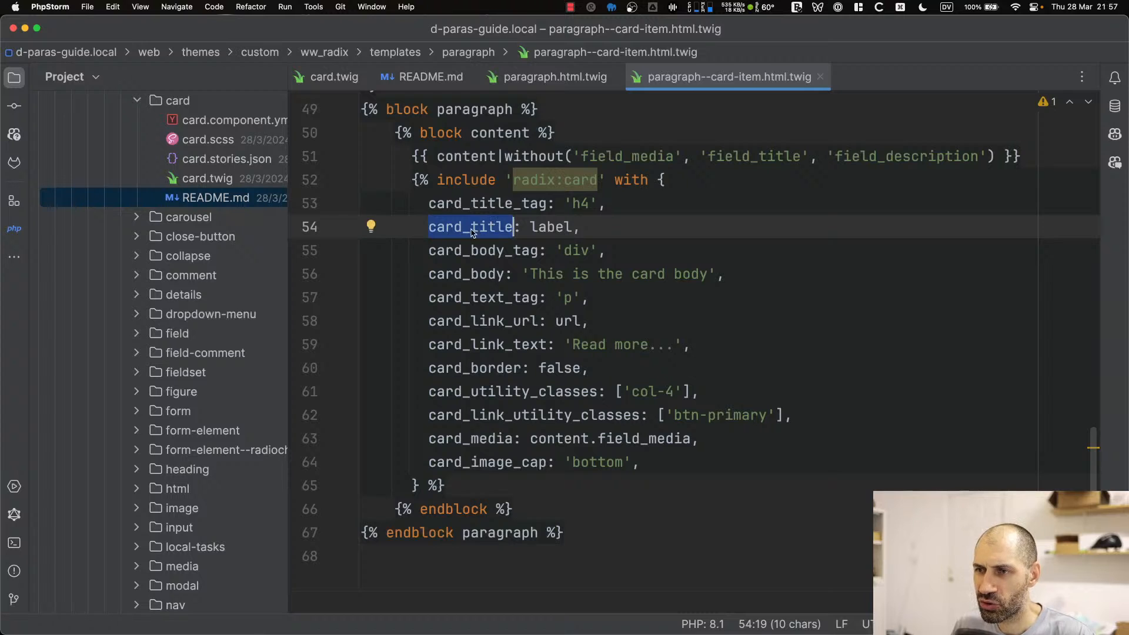
Open Radix's card.component.yml and check which data type the card_title property expects
scroll(223, 271, "up", 3)
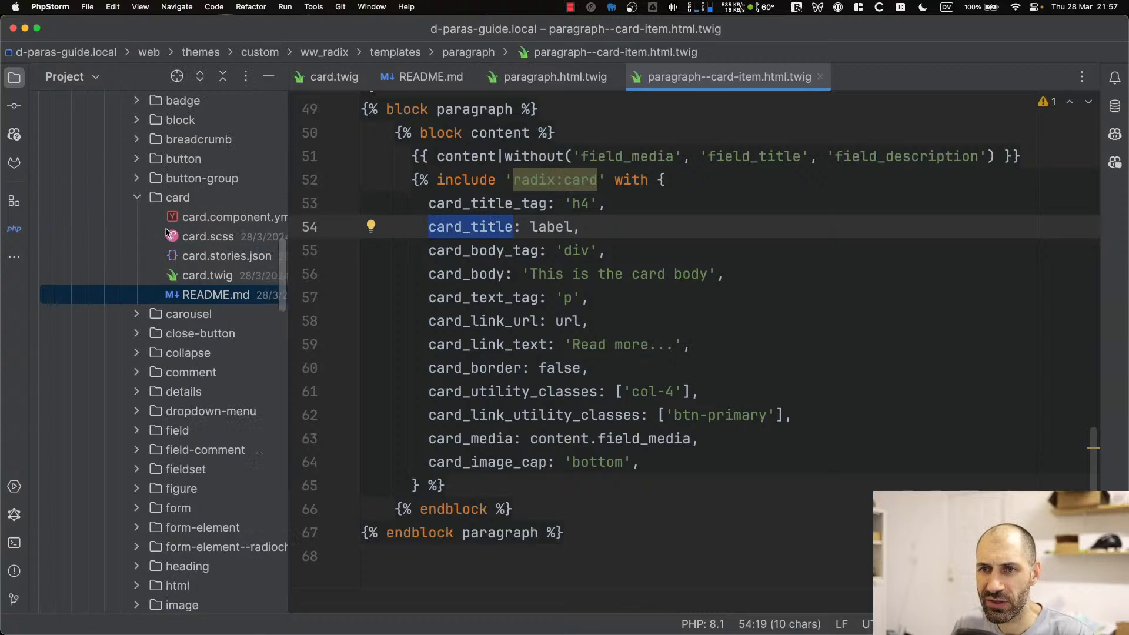
double_click(227, 219)
scroll(502, 272, "up", 15)
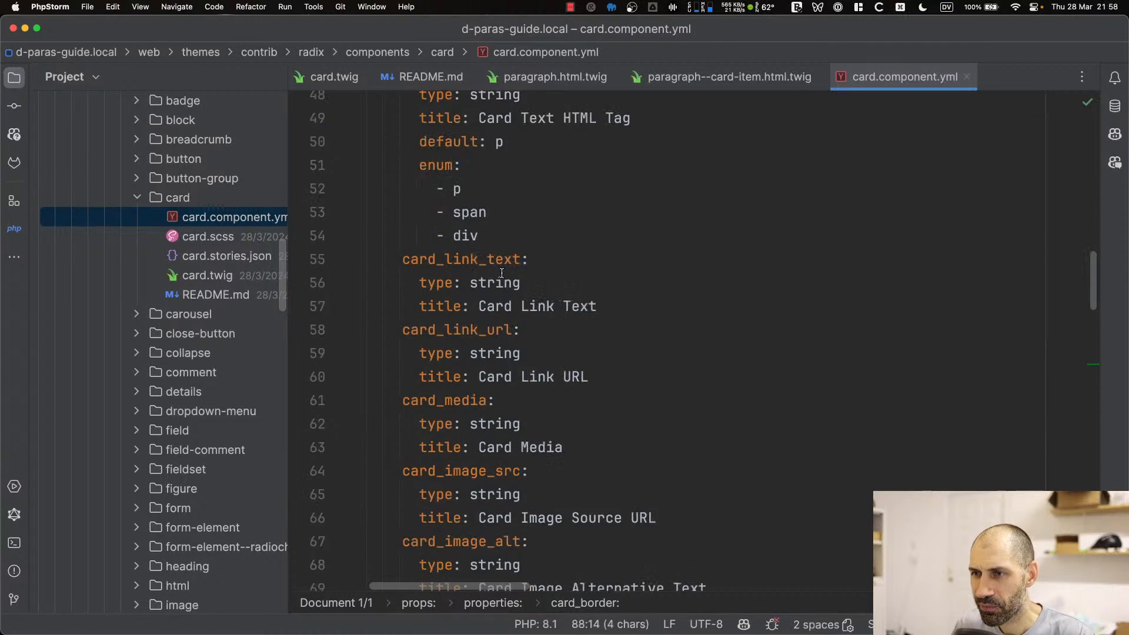
scroll(466, 328, "up", 3)
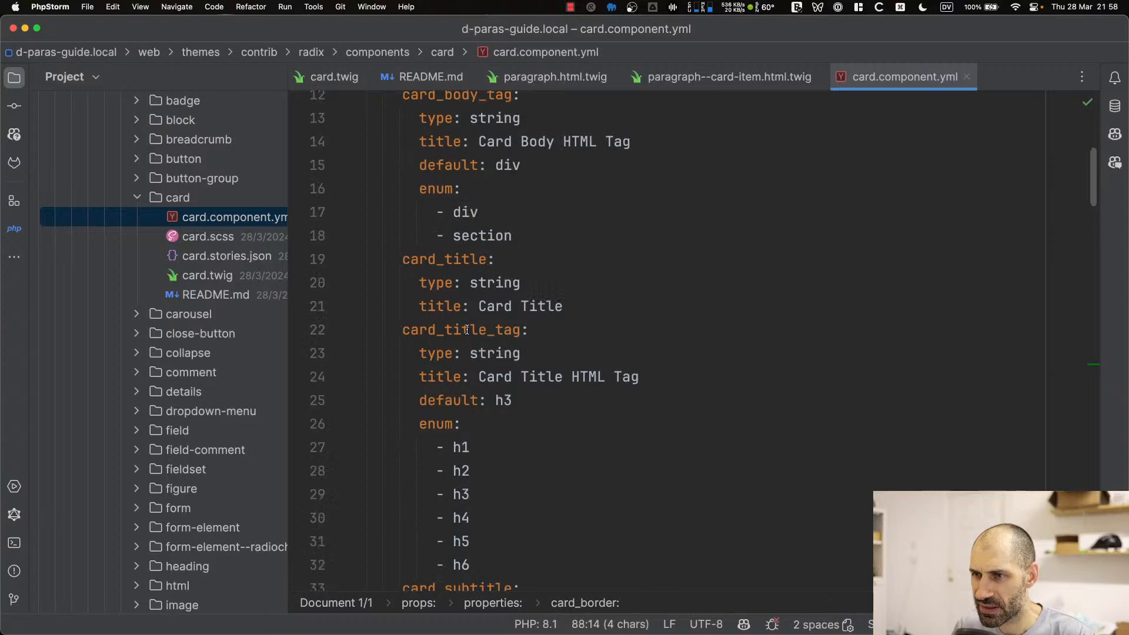
double_click(448, 260)
left_click(421, 261)
left_click(472, 261)
left_click_drag(522, 283, 472, 287)
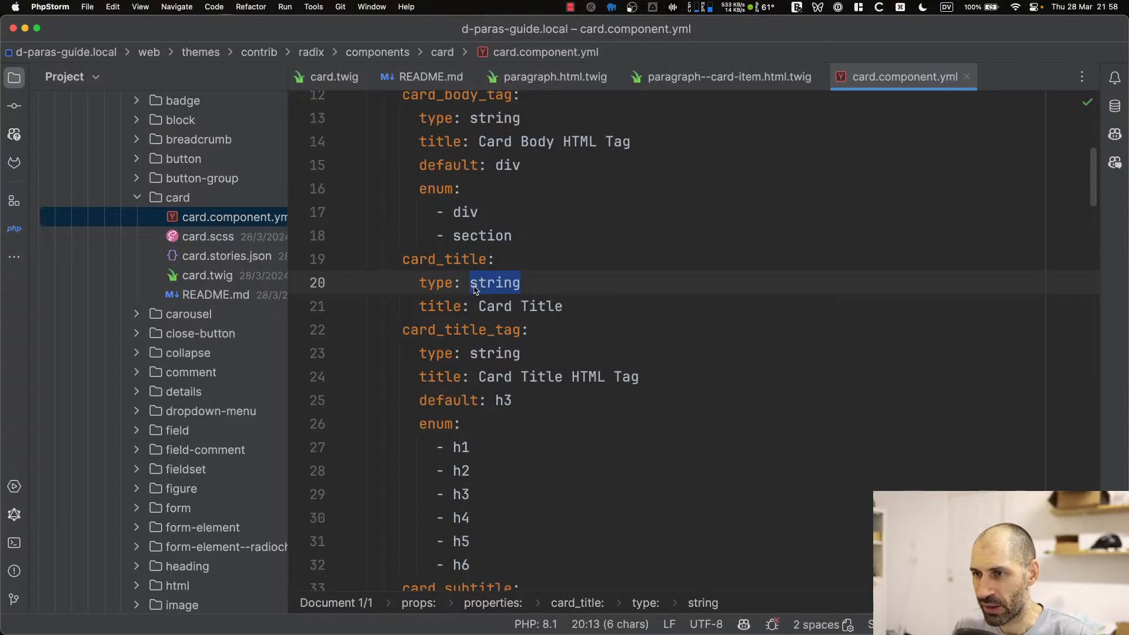
scroll(465, 214, "down", 2)
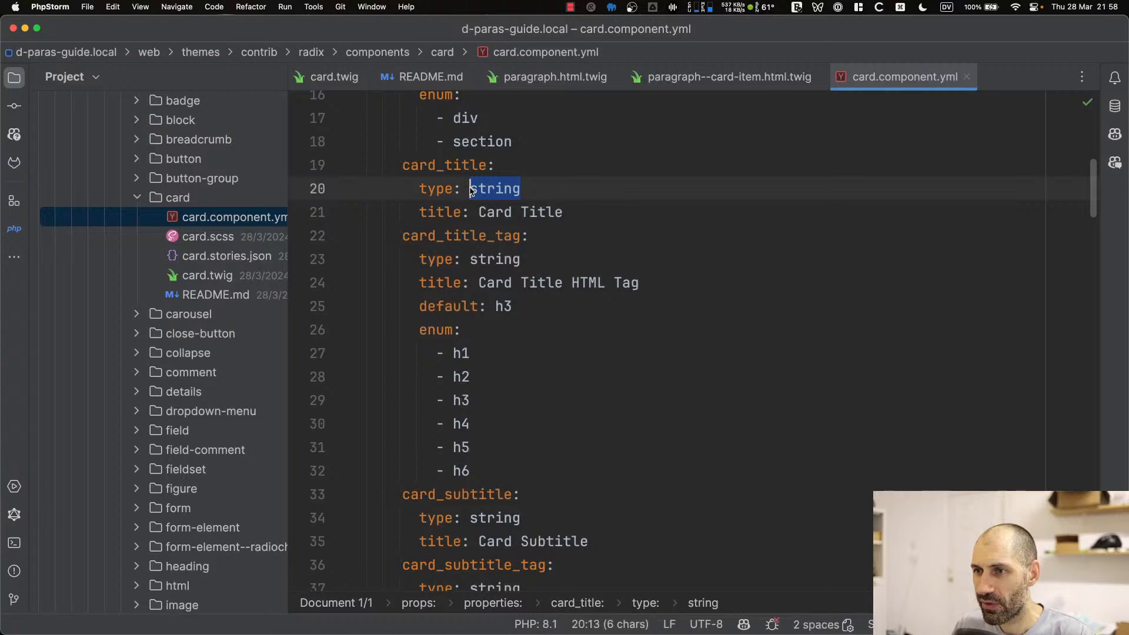
Check which heading levels card_title_tag allows in card.component.yml
left_click(475, 278)
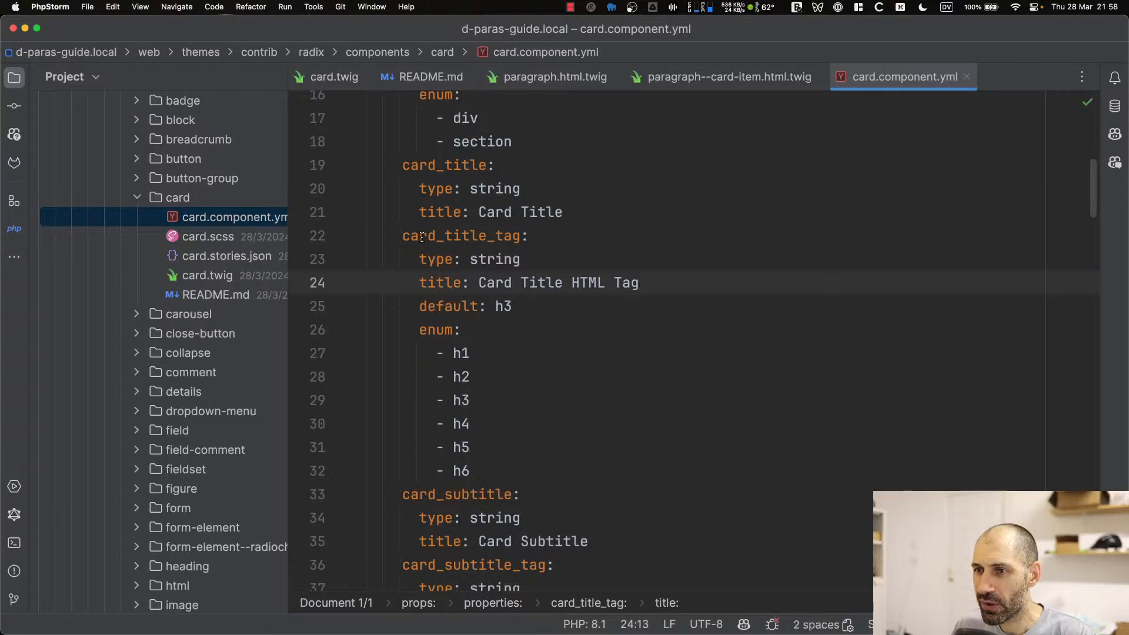
scroll(503, 245, "down", 1)
left_click_drag(453, 307, 485, 426)
left_click(463, 410)
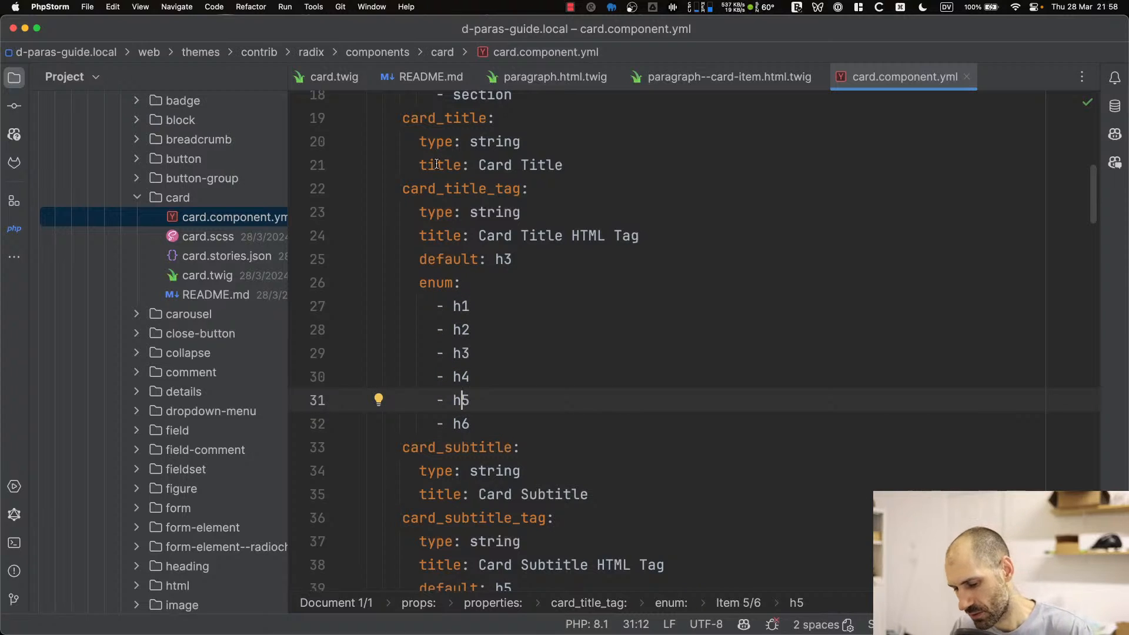
Return to paragraph--card-item.html.twig and set card_title in the radix:card include to content.field_title
key("super+shift+[")
double_click(551, 226)
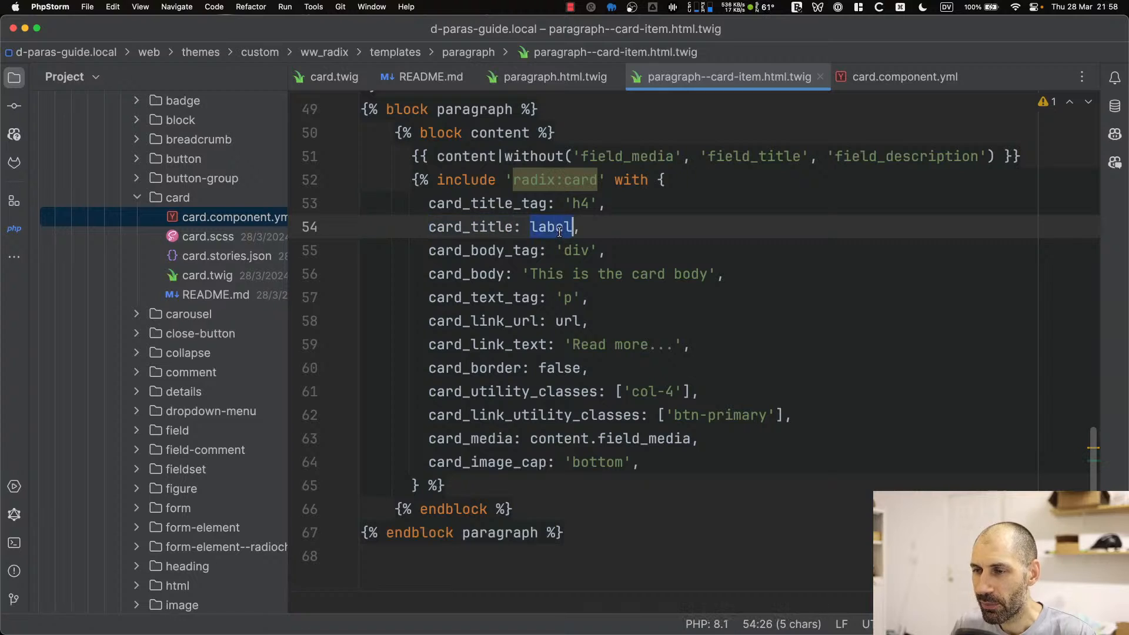
type("content.field_")
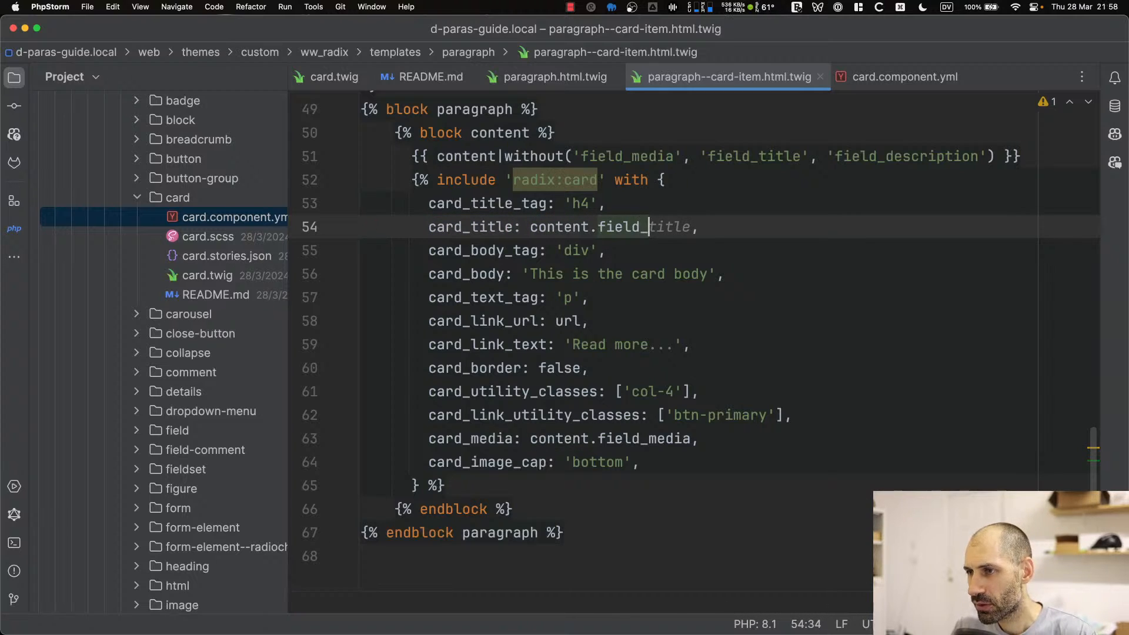
key("Tab")
key("End")
key("Down")
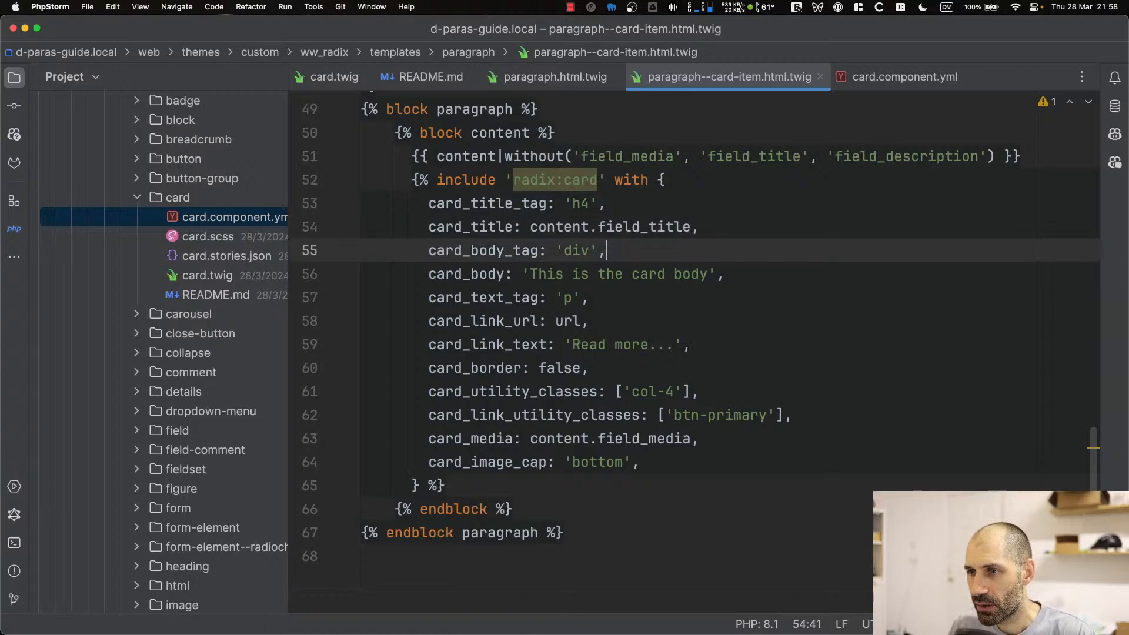
Review the card_title_tag and card_body_tag values in the radix:card include
key("Up")
key("Up")
key("Left")
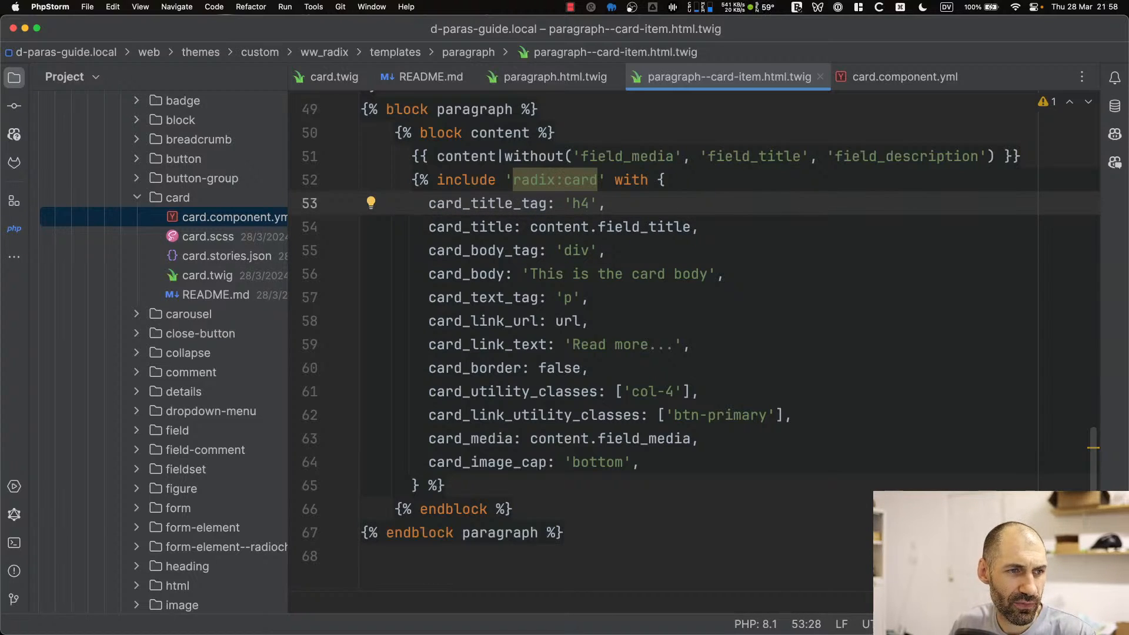
key("Down")
key("Down")
key("Up")
key("Left")
key("Left")
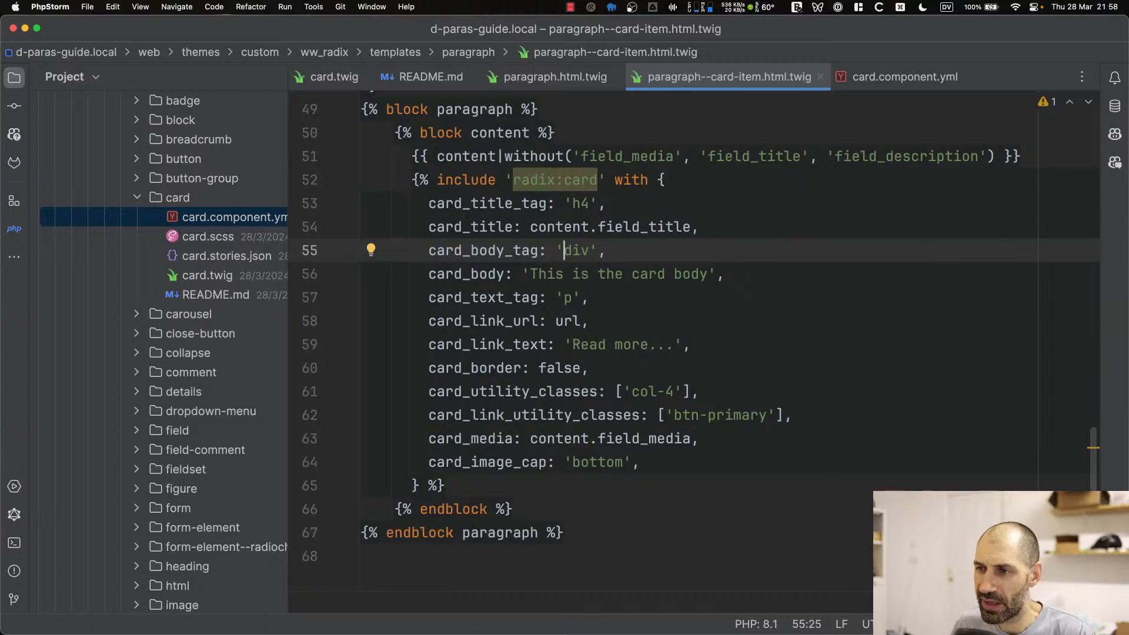
key("shift+Right")
key("shift+Right")
key("shift+Right")
Review the placeholder text assigned to card_body in the radix:card include
key("Down")
key("Down")
key("Left")
key("Up")
key("Left")
key("super+Right")
key("Left")
key("Left")
key("shift+Left")
key("shift+Left")
key("shift+Left")
key("shift+Left")
key("shift+Left")
key("shift+Left")
key("shift+Left")
key("shift+Left")
key("shift+Left")
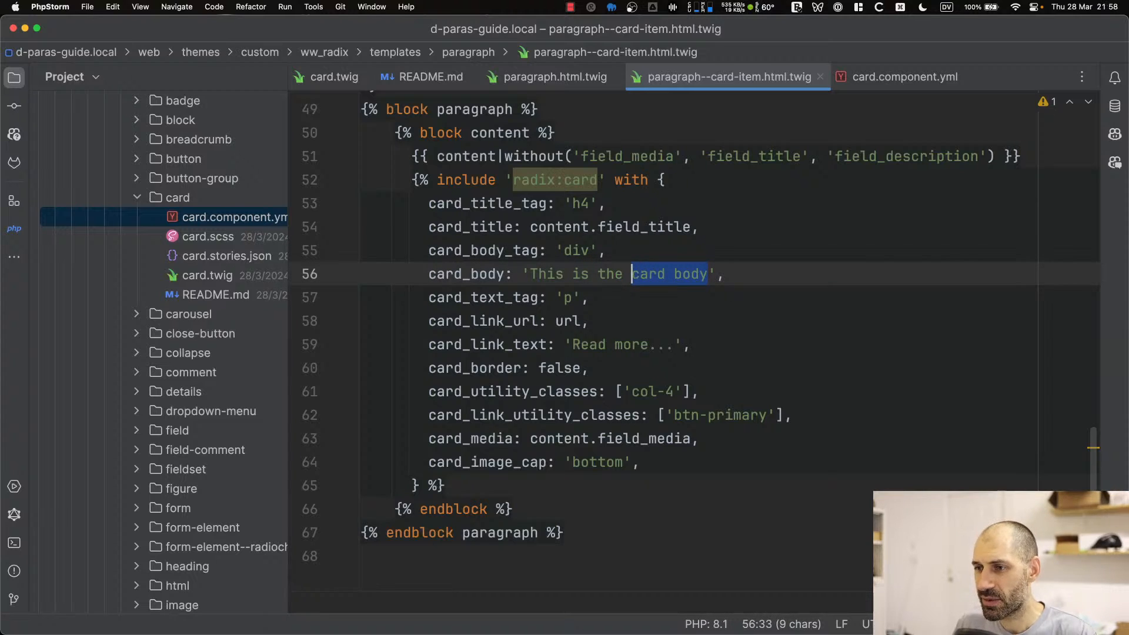
Delete the card_link_url and card_link_text lines from the radix:card include
key("Down")
key("Down")
key("Down")
key("super+Right")
key("shift+Up")
key("shift+super+Left")
key("shift+super+Left")
key("BackSpace")
key("BackSpace")
Set card_border to true in the radix:card include
key("Down")
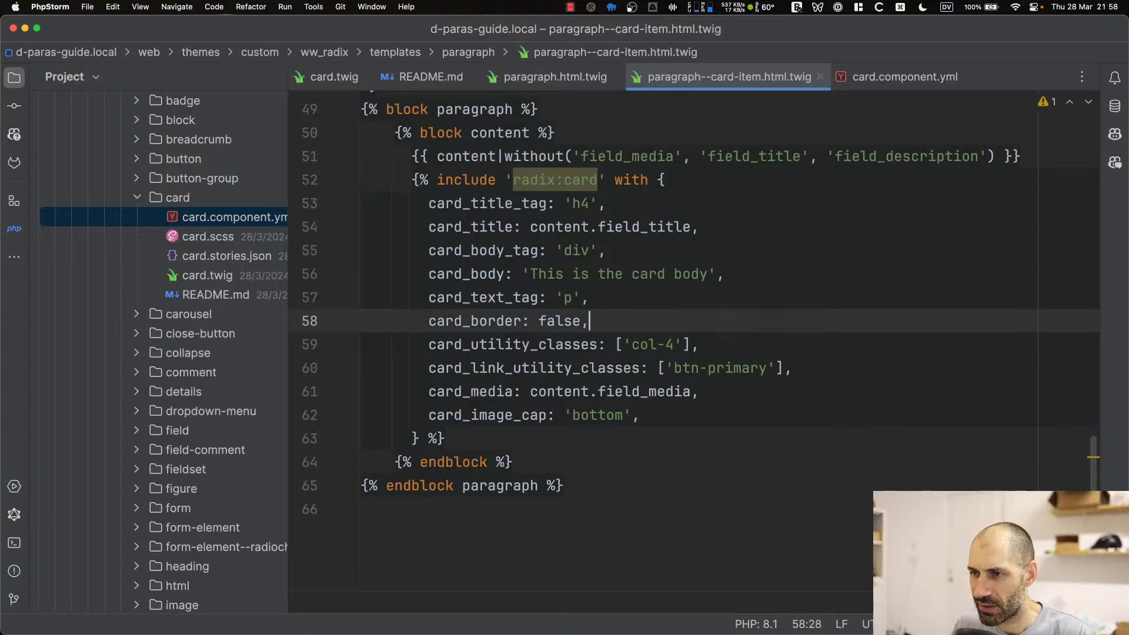
key("BackSpace")
key("BackSpace")
key("BackSpace")
key("BackSpace")
key("BackSpace")
type("true")
key("Down")
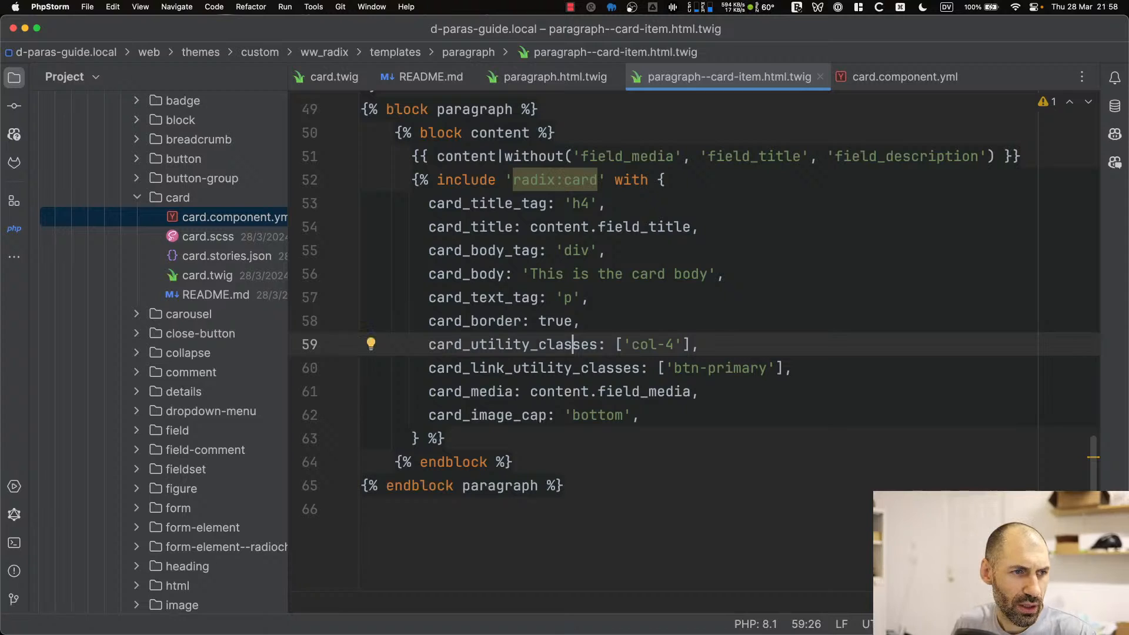
key("super+Right")
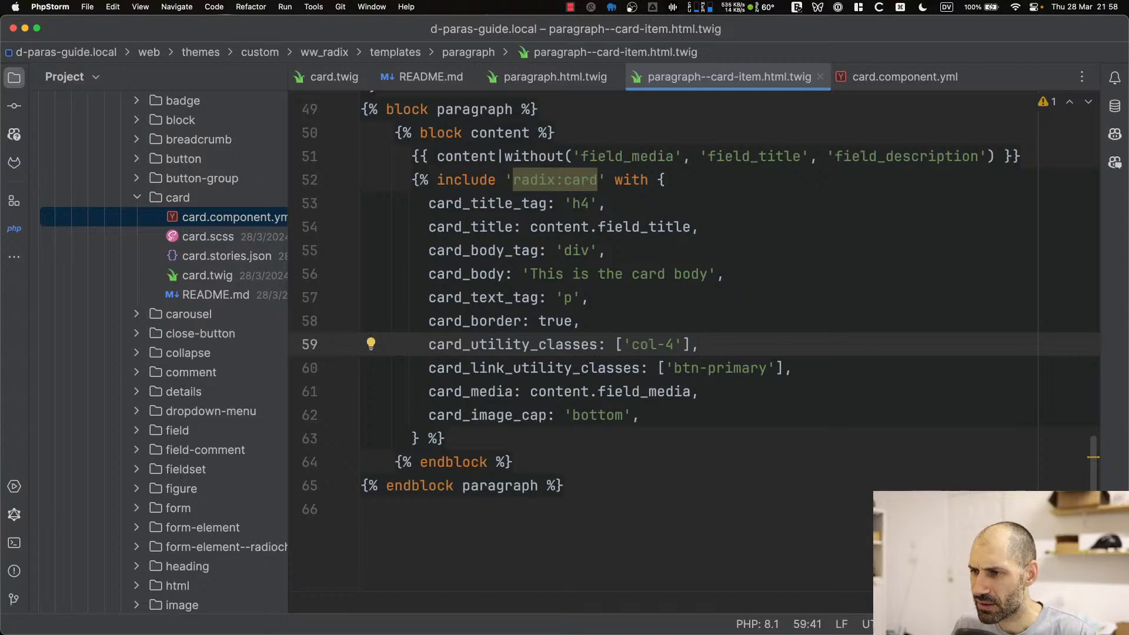
Delete the card_link_utility_classes line from the radix:card include
key("Down")
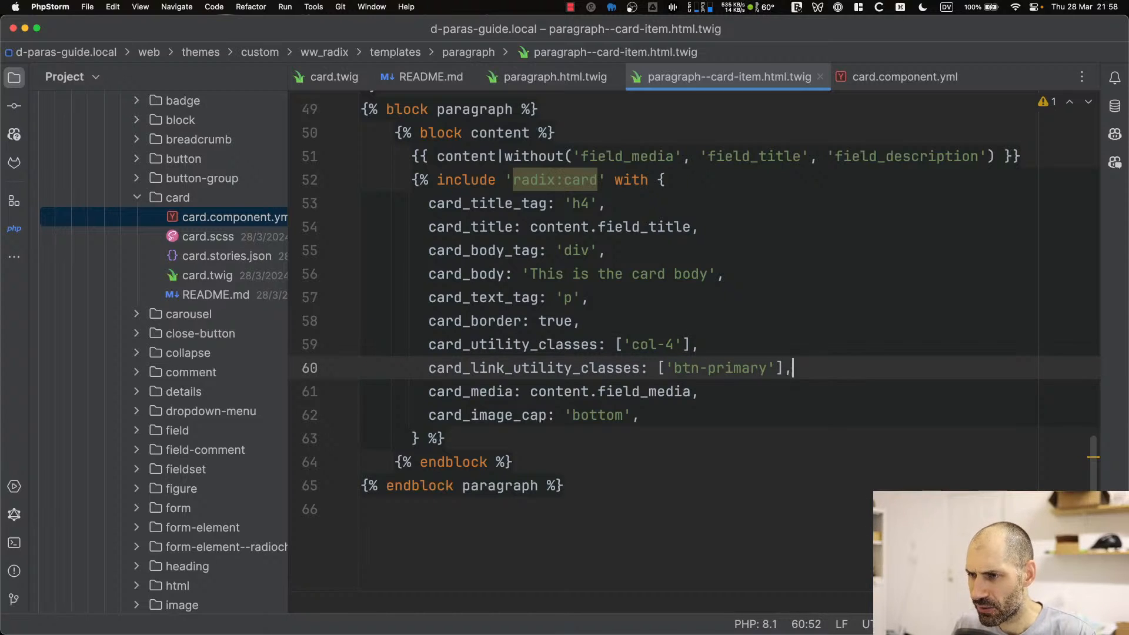
key("super+shift+Left")
key("super+shift+Left")
key("BackSpace")
key("BackSpace")
Set the card_image_cap value in the radix:card include to 'top'
key("Down")
key("Left")
key("Left")
key("Left")
key("Left")
key("Left")
key("Left")
key("Left")
key("Left")
key("Left")
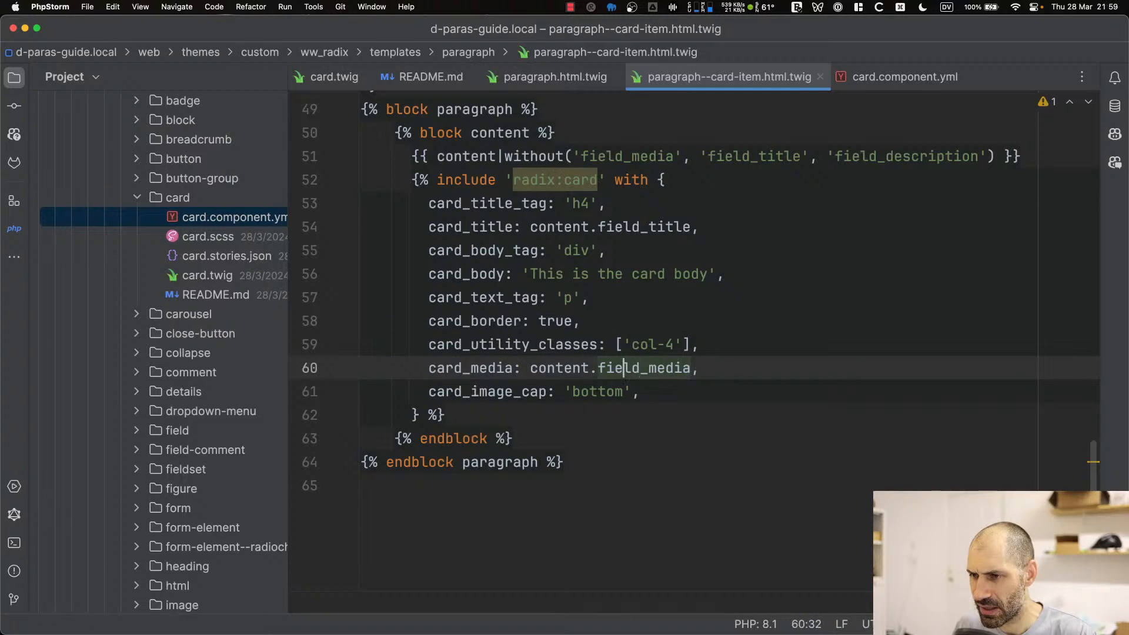
key("Down")
key("shift+Left")
key("shift+Left")
key("shift+Left")
key("shift+Left")
key("shift+Left")
key("shift+Left")
key("BackSpace")
type("top")
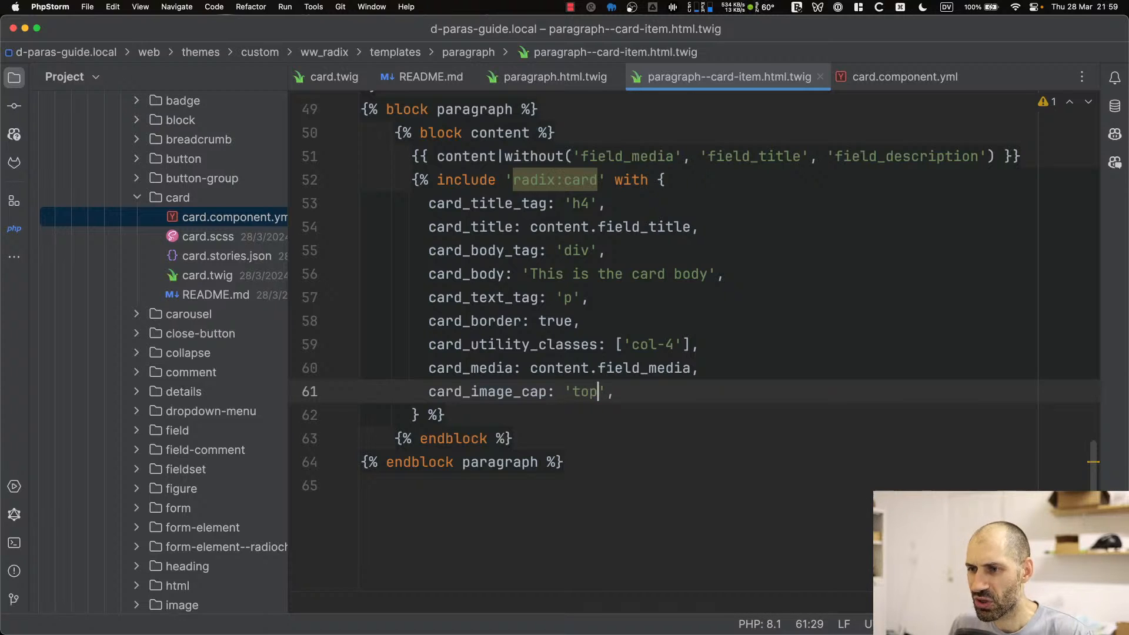
Look up card_image_cap in card.component.yml and examine its allowed enum values
double_click(488, 391)
key("super+c")
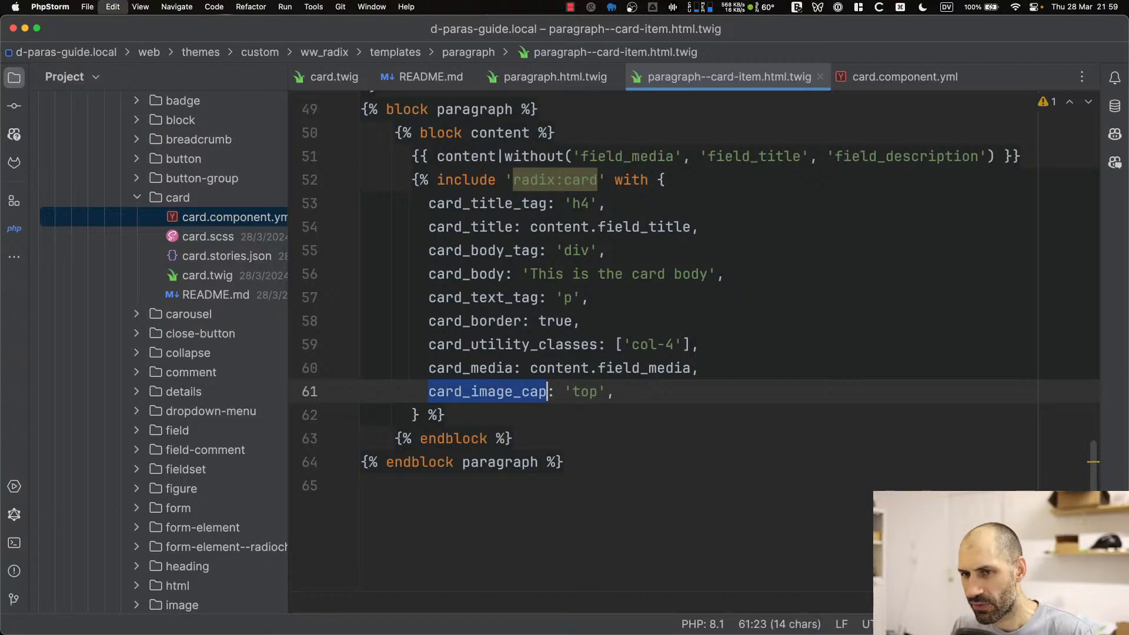
double_click(234, 217)
left_click(478, 219)
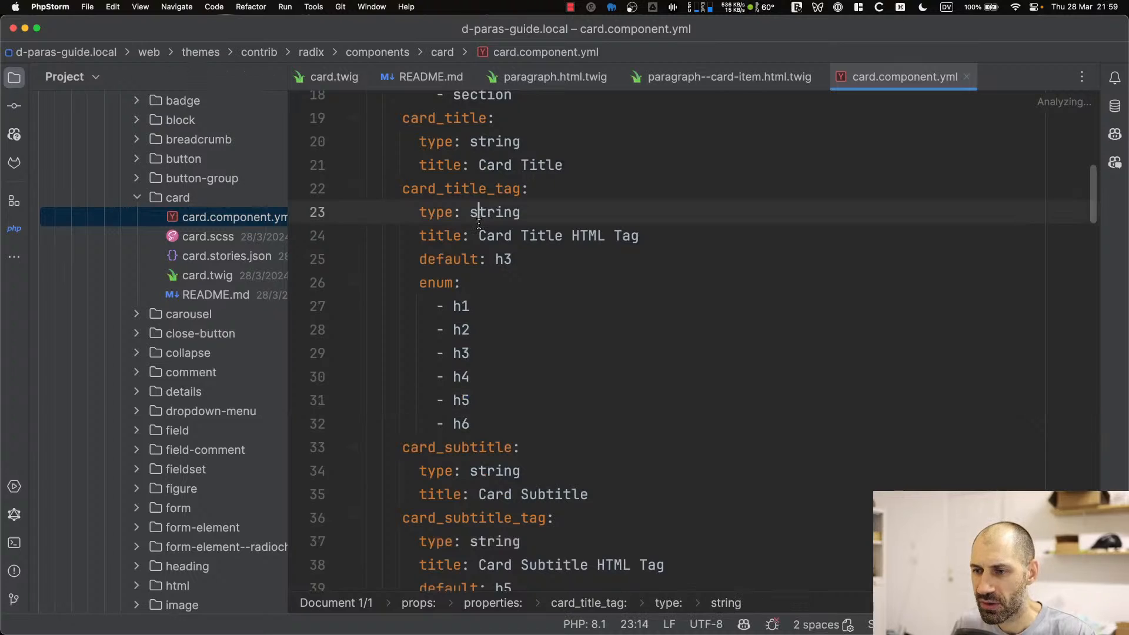
key("super+f")
key("super+v")
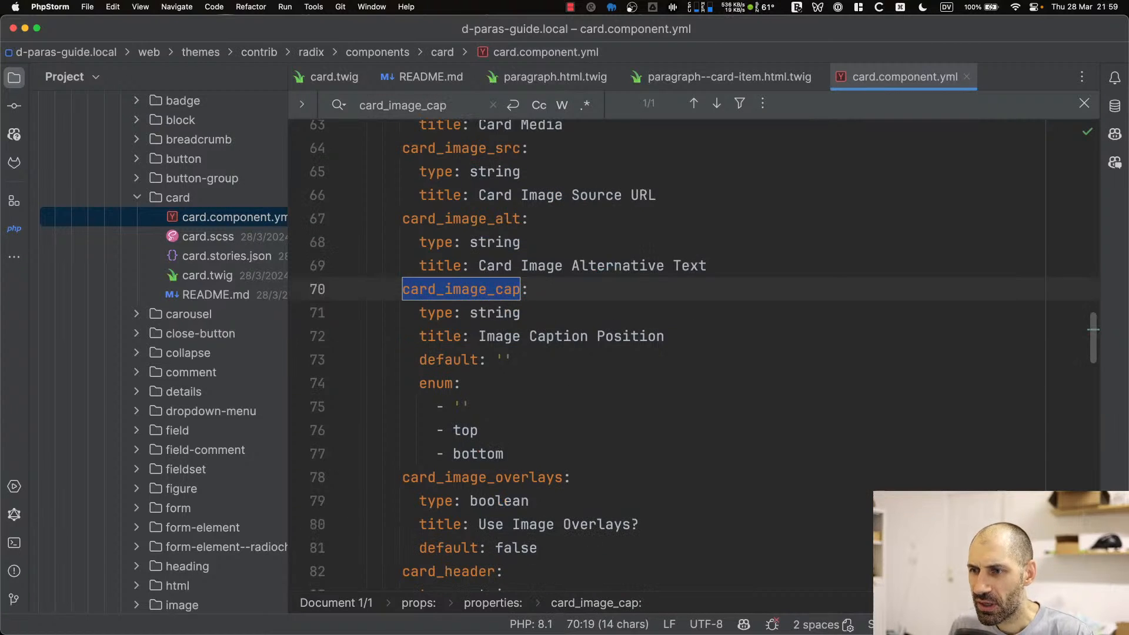
scroll(530, 292, "down", 2)
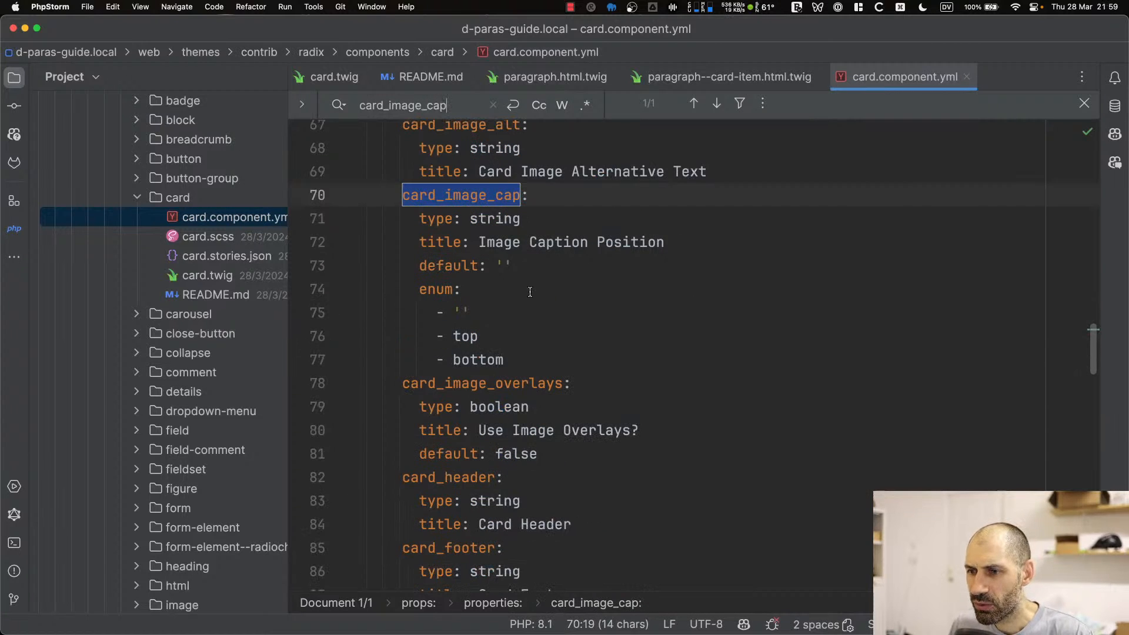
left_click(457, 311)
double_click(473, 336)
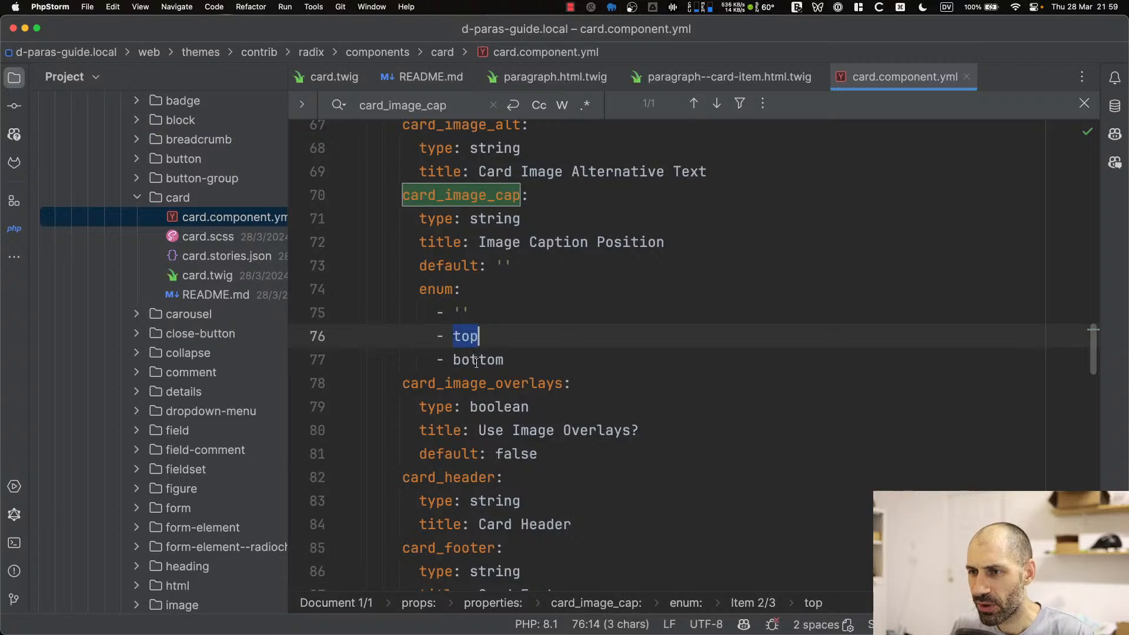
double_click(476, 360)
scroll(474, 366, "down", 1)
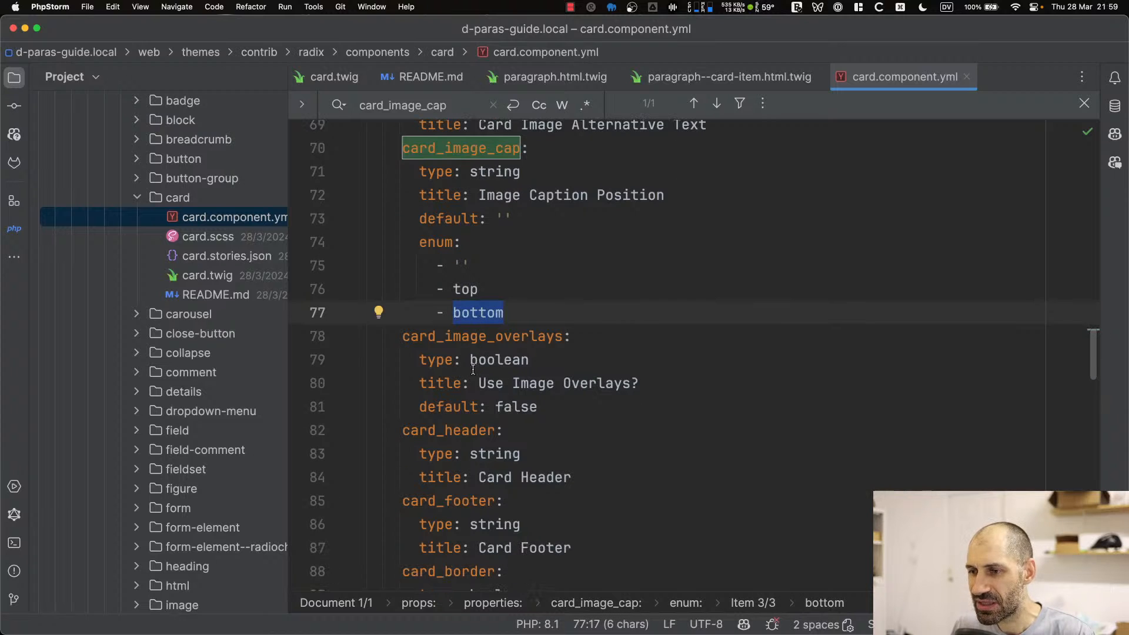
Examine the card_text_tag property definition in card.component.yml, and return to the card_text_tag line in paragraph--card-item.html.twig
scroll(473, 369, "up", 15)
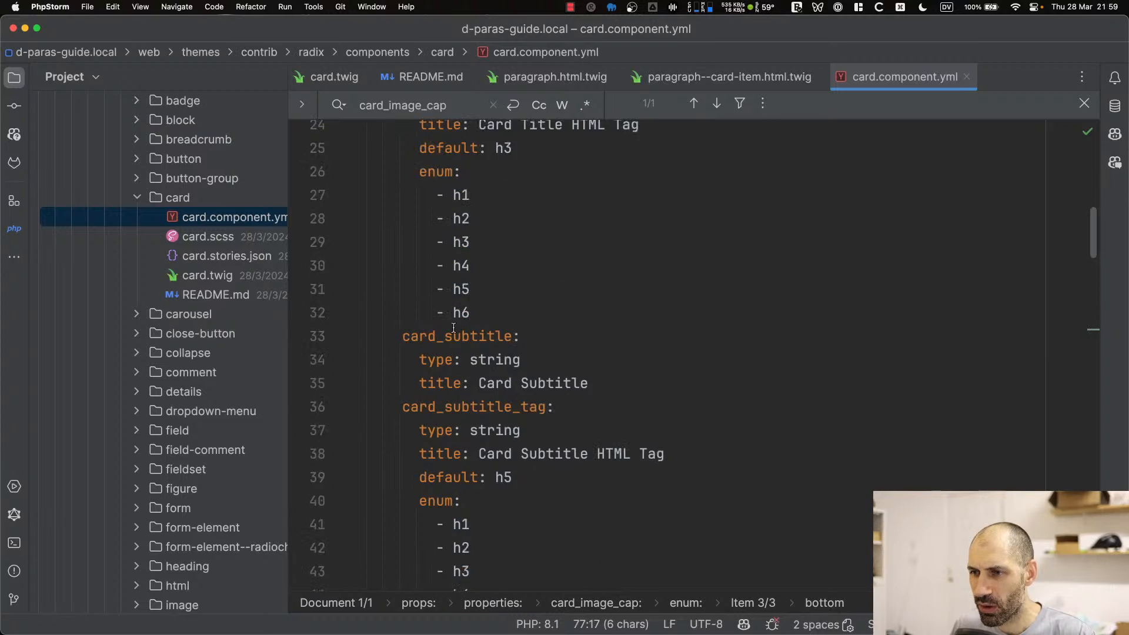
scroll(454, 327, "down", 7)
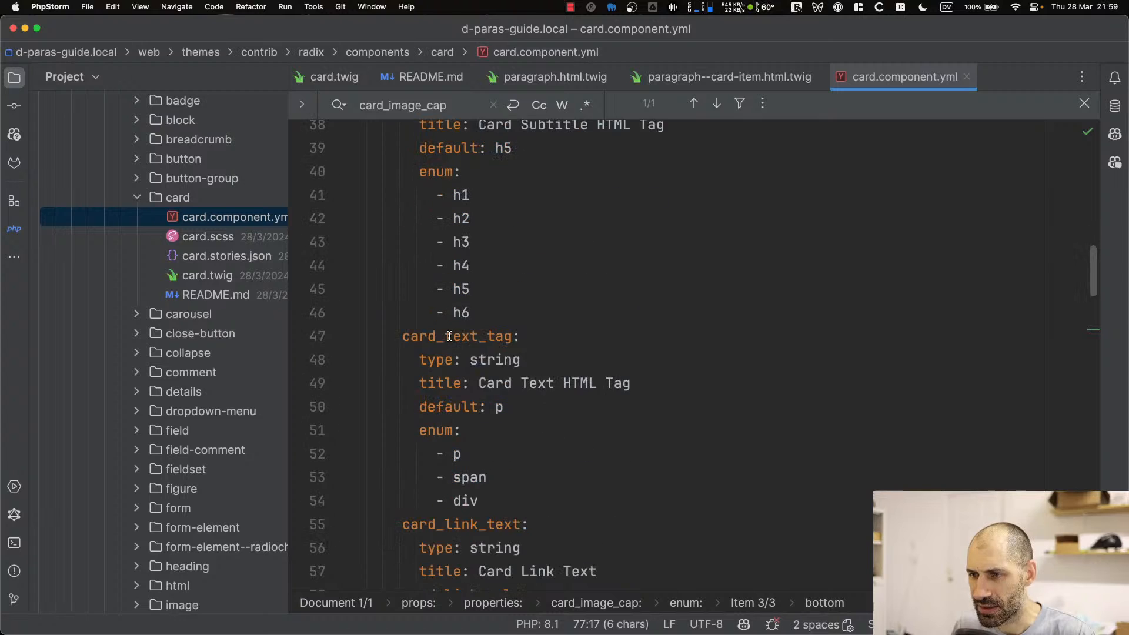
left_click_drag(473, 313, 541, 357)
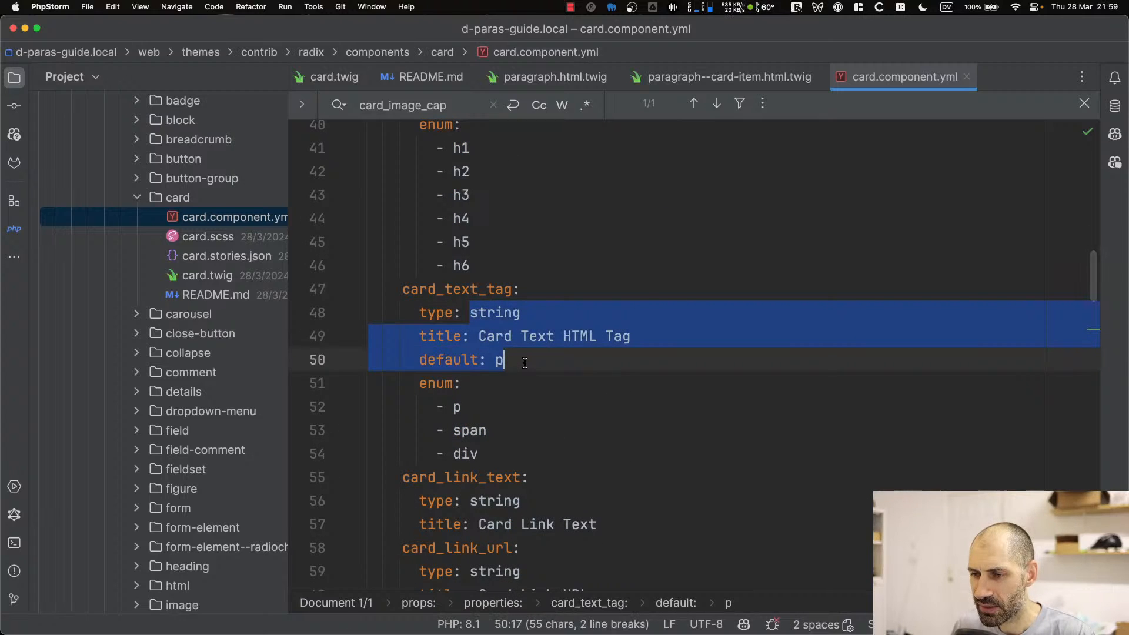
left_click(541, 357)
double_click(466, 287)
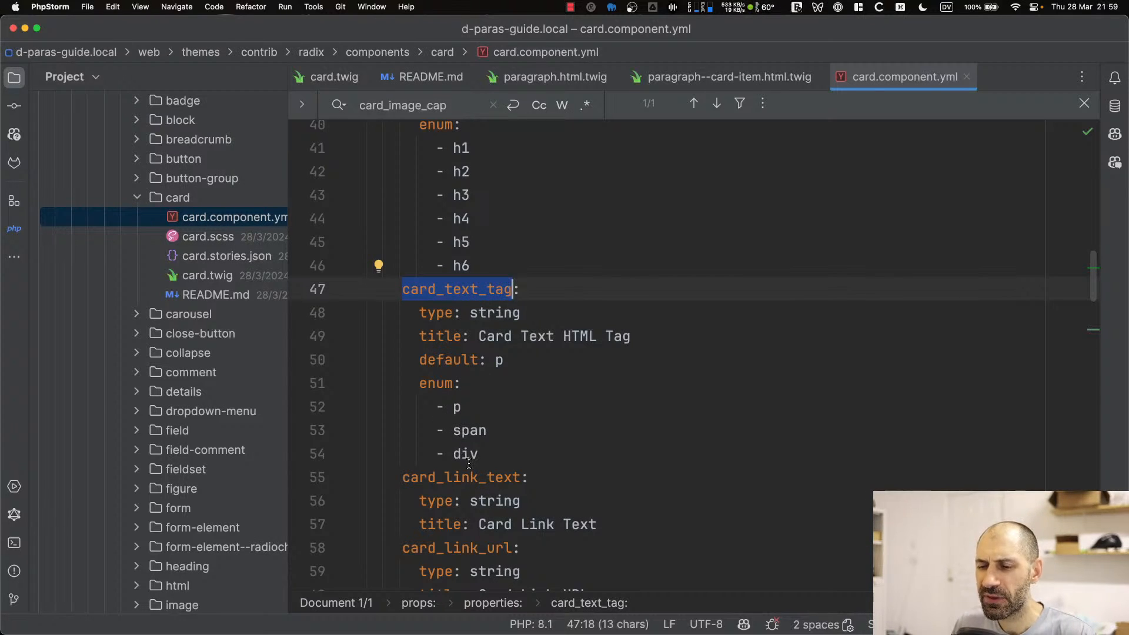
scroll(481, 466, "down", 2)
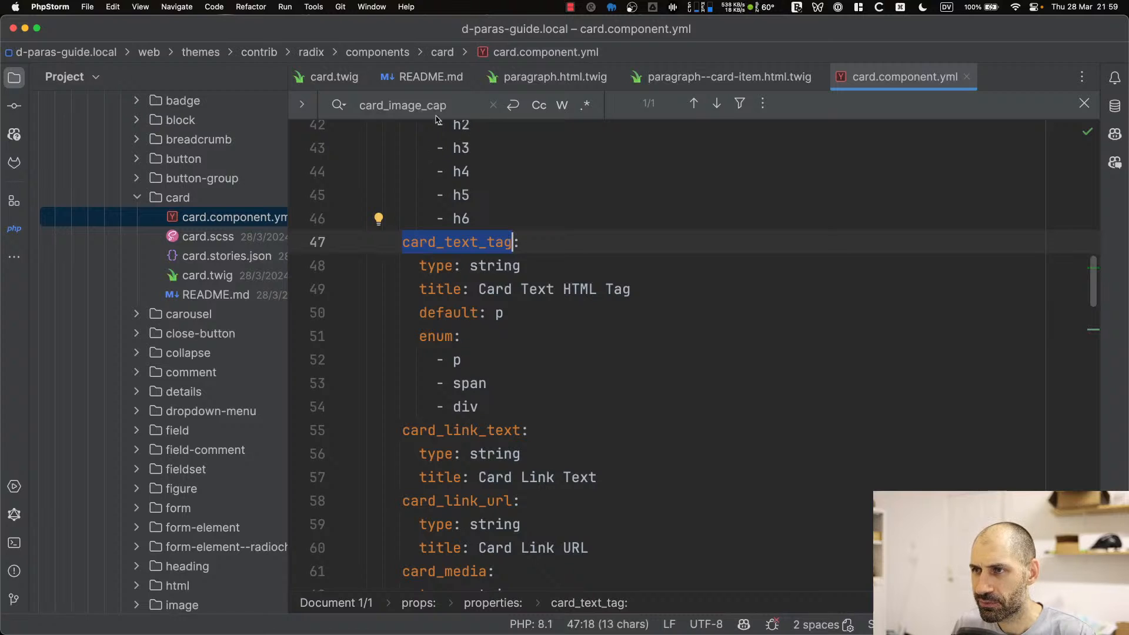
key("Escape")
left_click(741, 77)
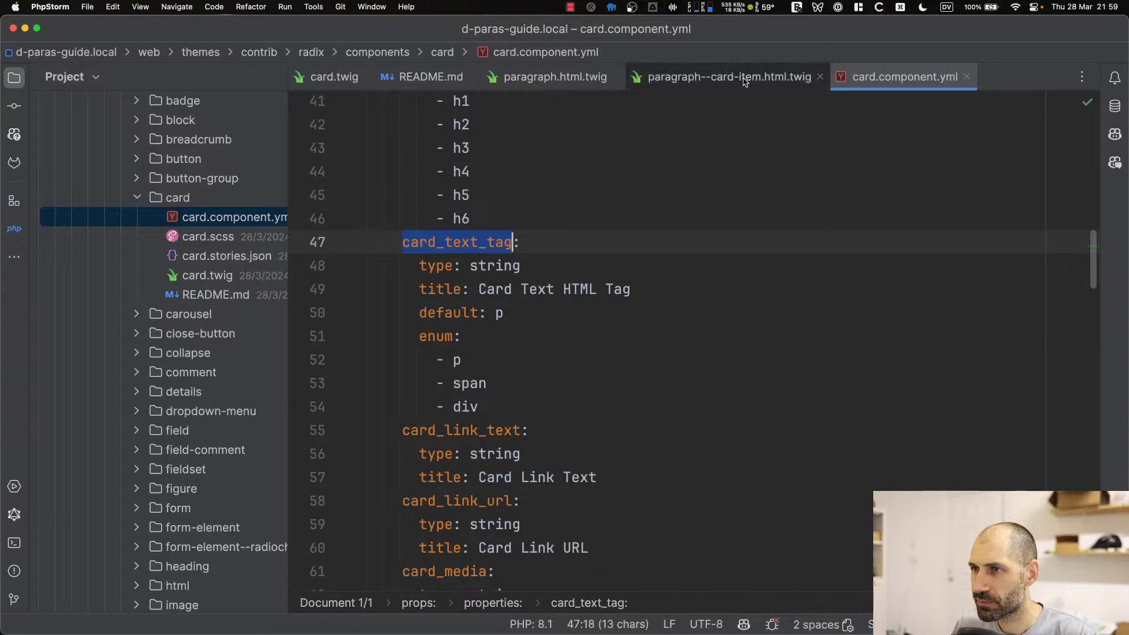
left_click(588, 297)
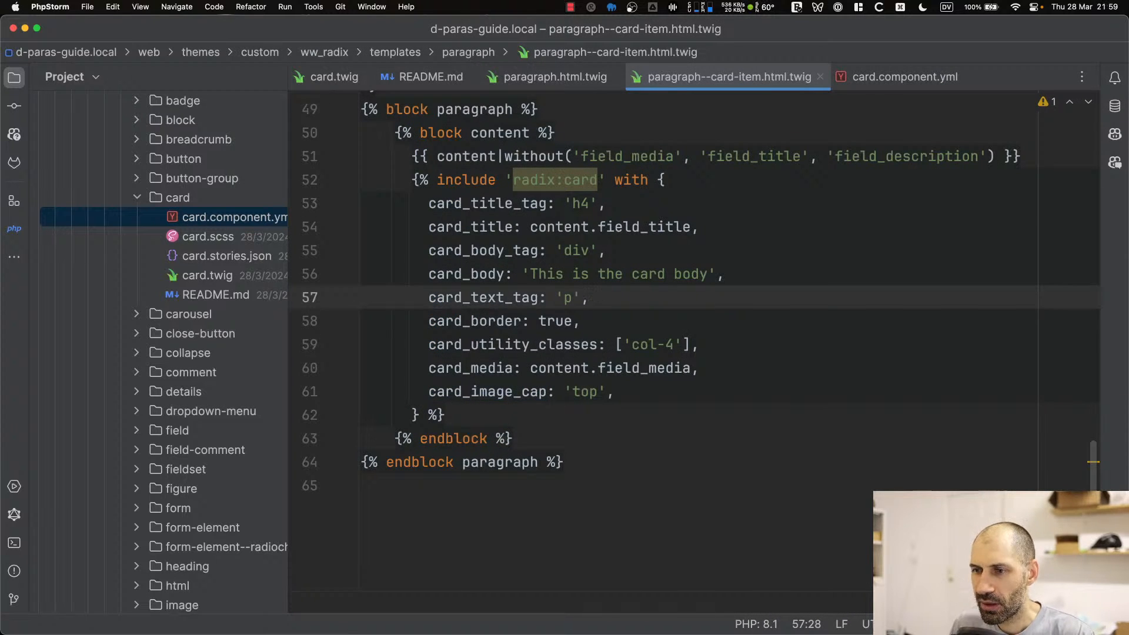
Switch to Chrome, close the developer tools and review the Media labels above the card images on the Test page
key("super+Tab")
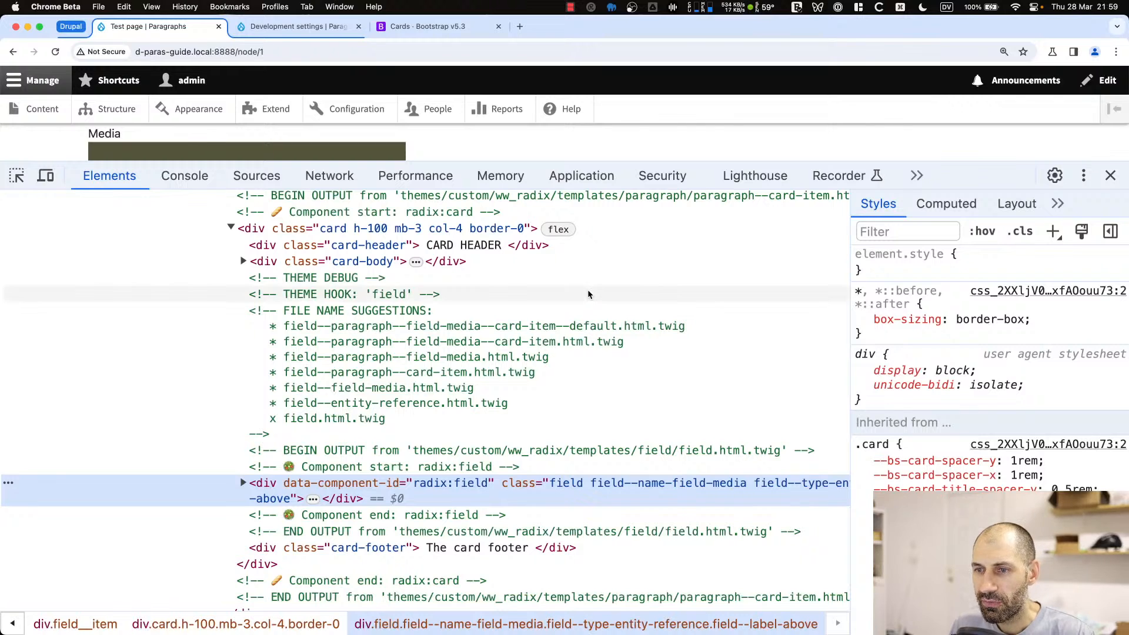
key("super+alt+i")
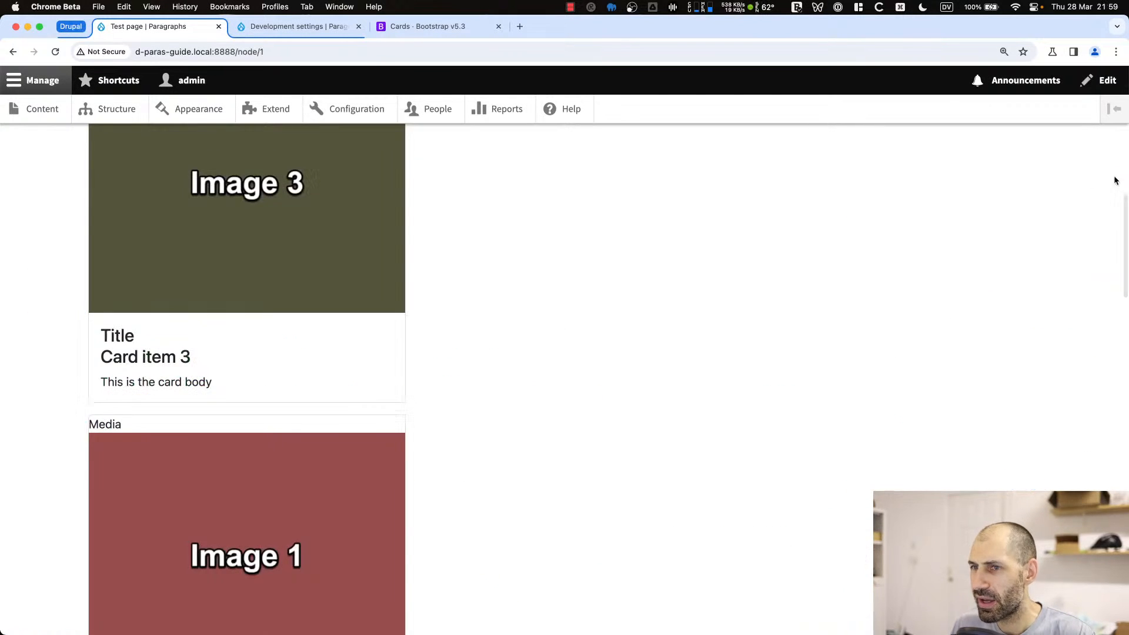
scroll(297, 380, "up", 5)
double_click(101, 337)
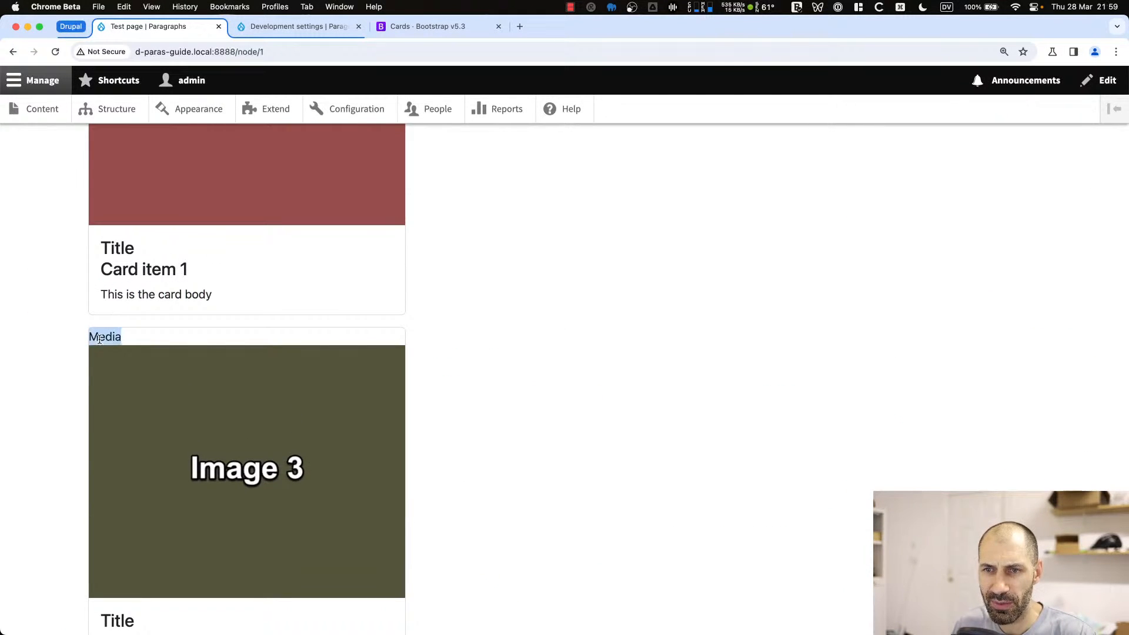
scroll(100, 340, "up", 4)
scroll(100, 340, "up", 3)
double_click(105, 299)
left_click(101, 301)
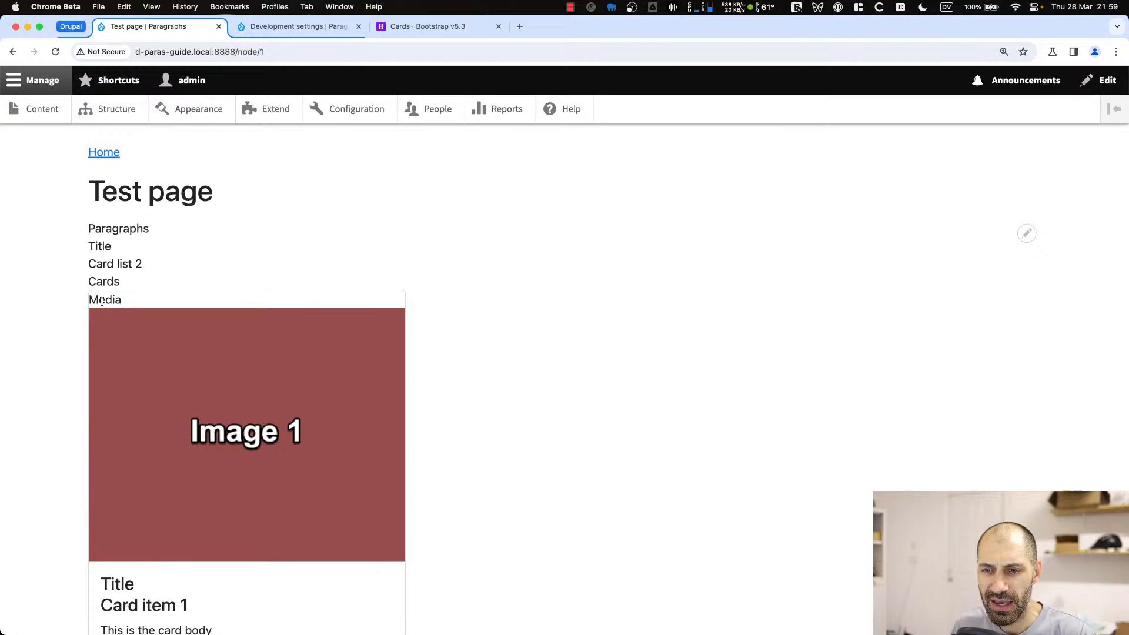
Inspect the markup of the first card's Media label and close the developer tools
right_click(101, 301)
left_click(154, 412)
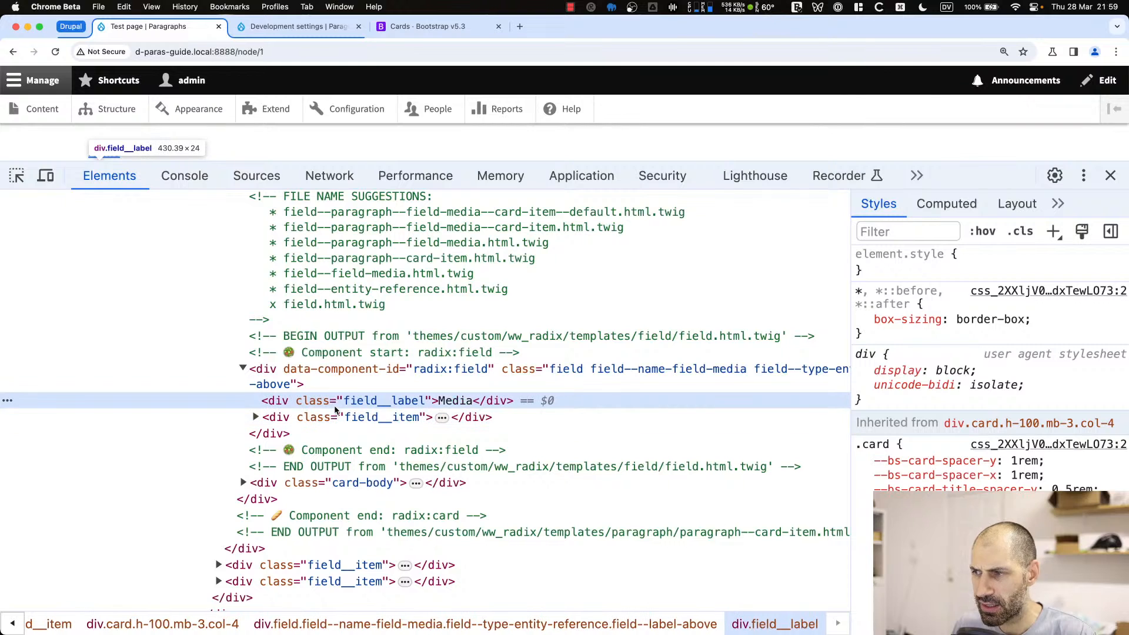
left_click(1110, 175)
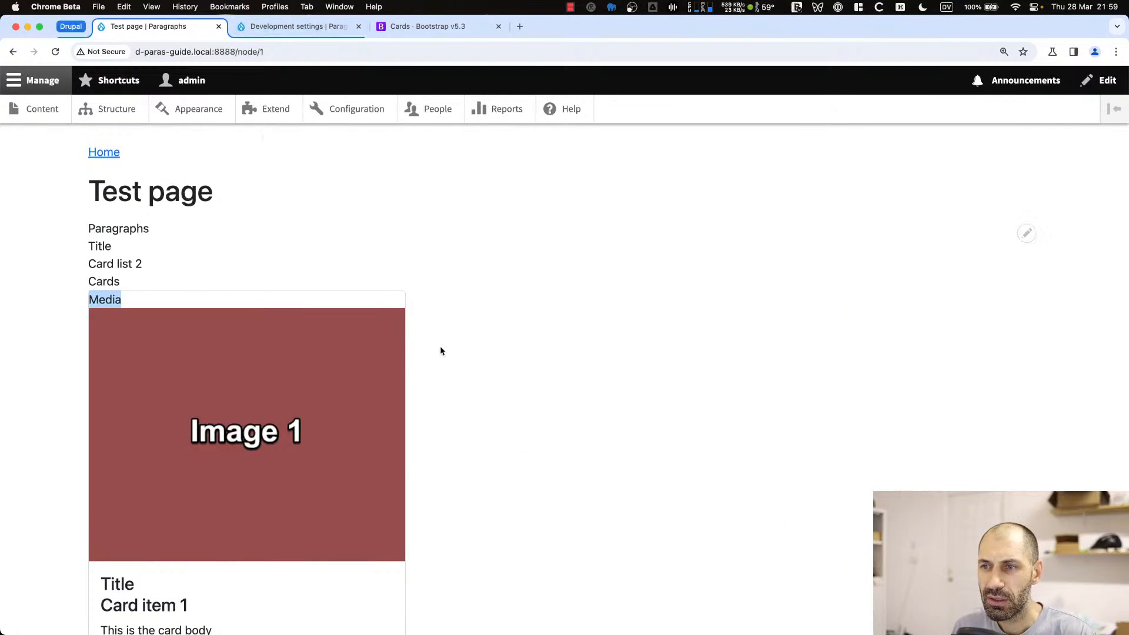
left_click(392, 320)
left_click(627, 294)
left_click(1033, 239)
Open the Manage display page of the Card item paragraph type in a separate browser tab
left_click(116, 109, "super")
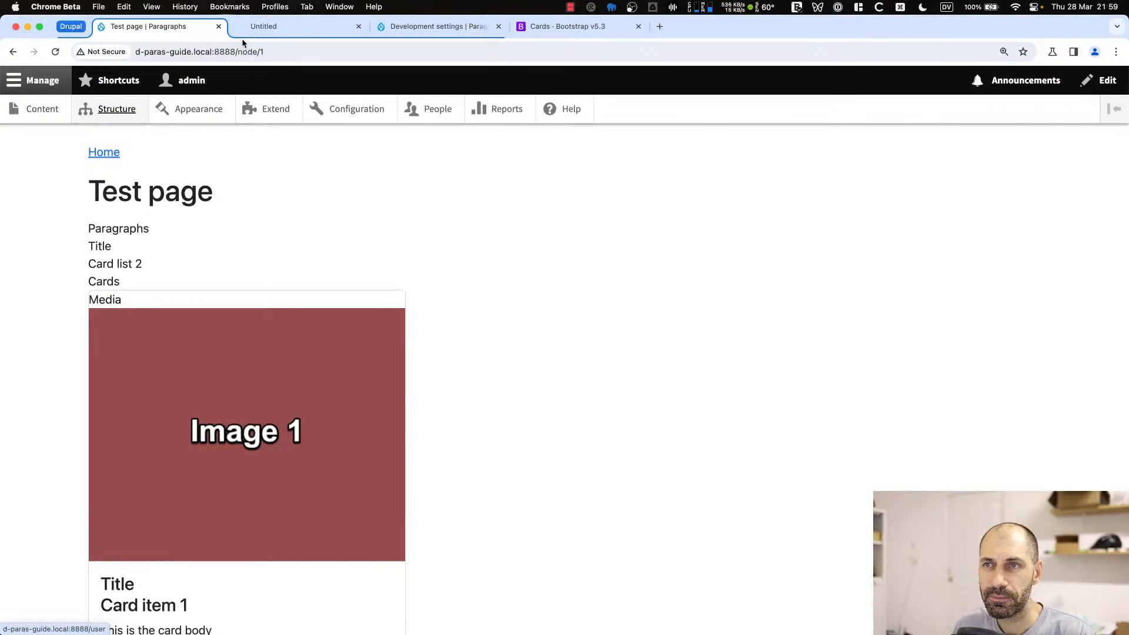
left_click(264, 27)
scroll(198, 313, "down", 5)
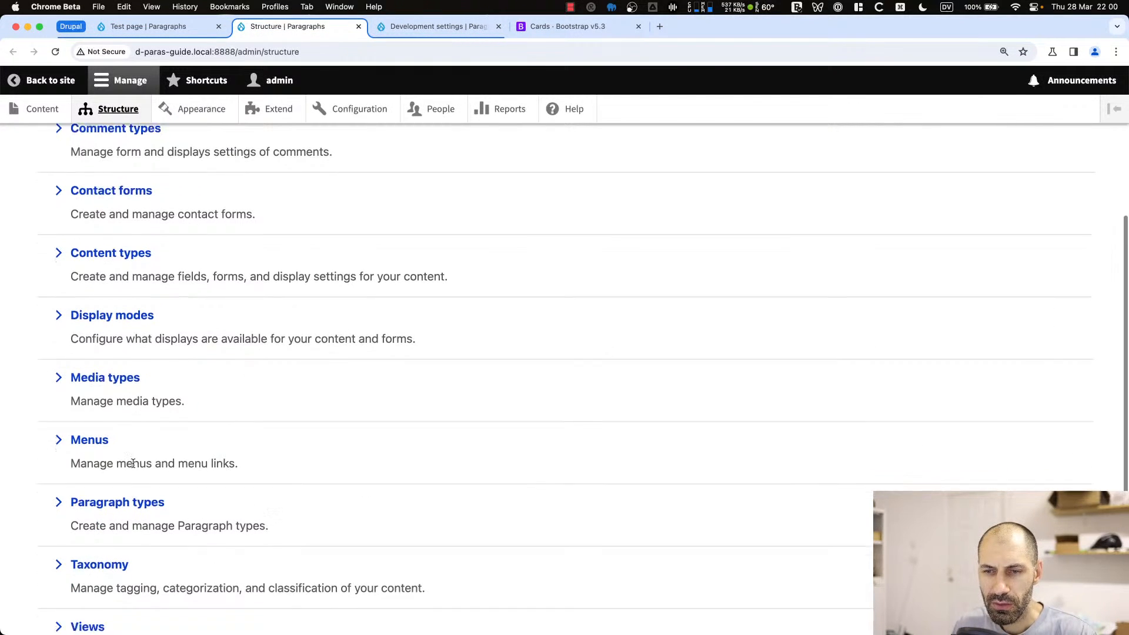
left_click(128, 429)
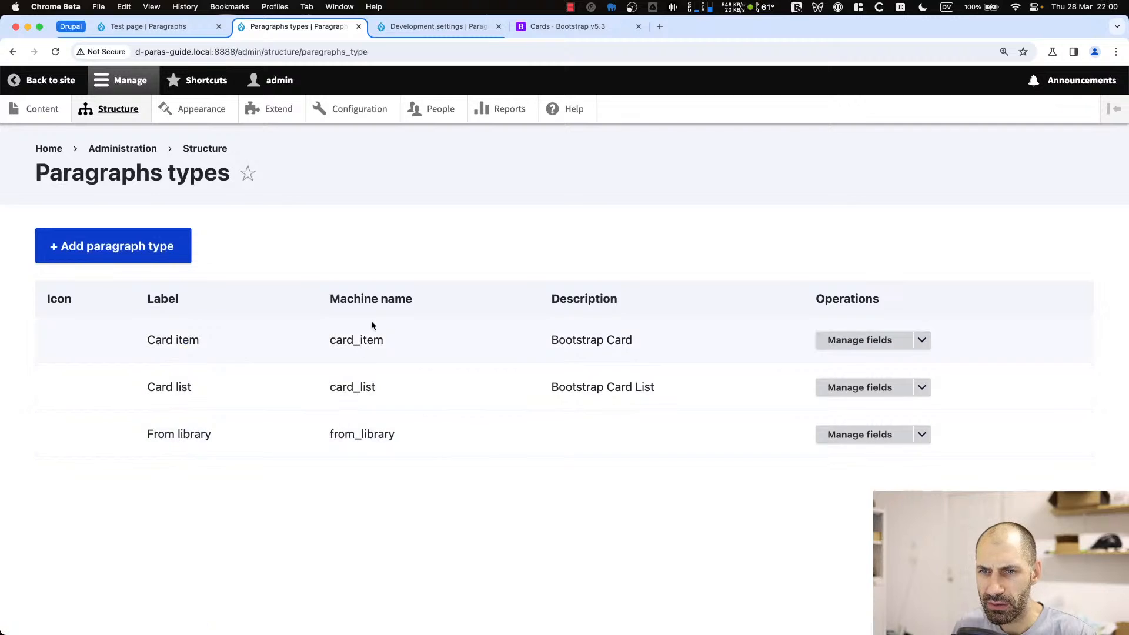
left_click(924, 390)
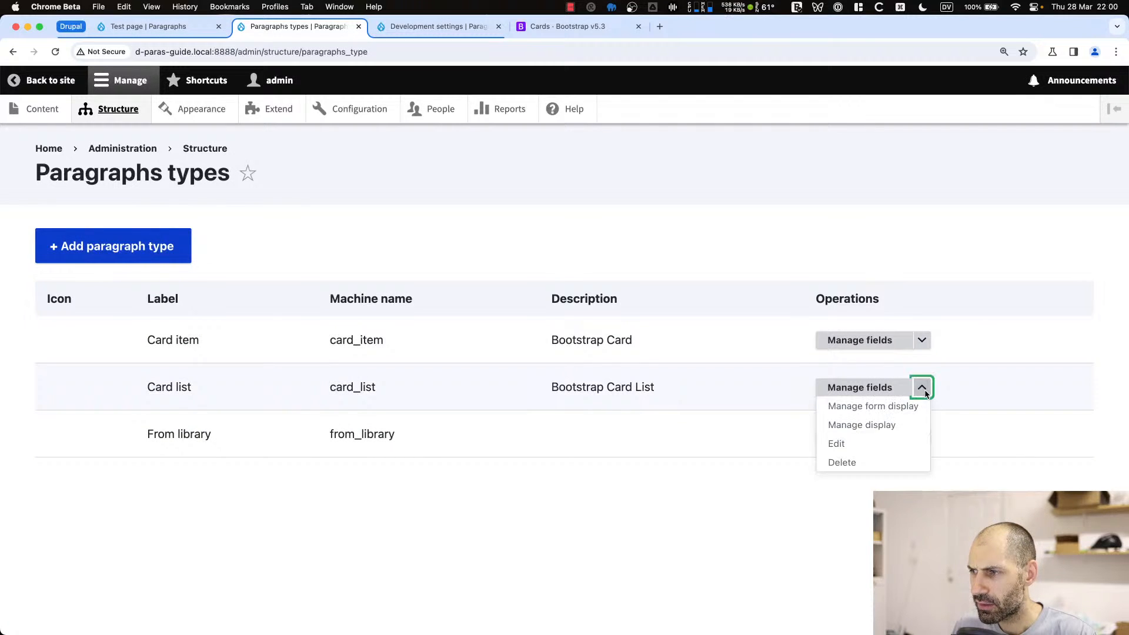
left_click(922, 339)
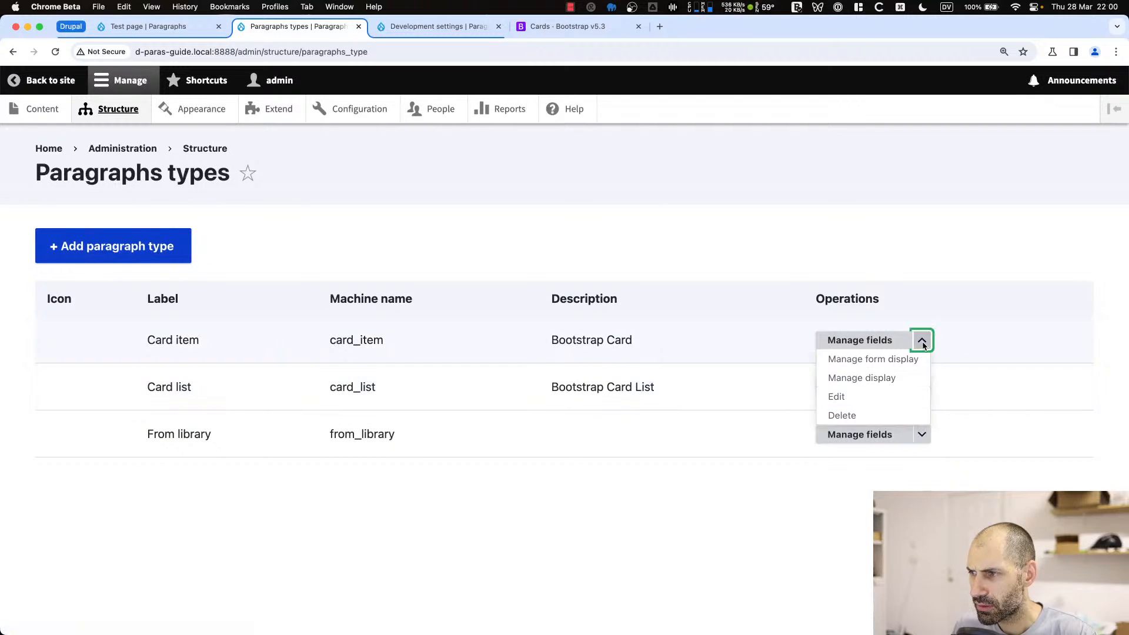
left_click(904, 379)
Set the Title, Description and Media field labels of Card item to Hidden and save the display settings
scroll(306, 329, "down", 3)
left_click(342, 265)
left_click(344, 297)
left_click(342, 333)
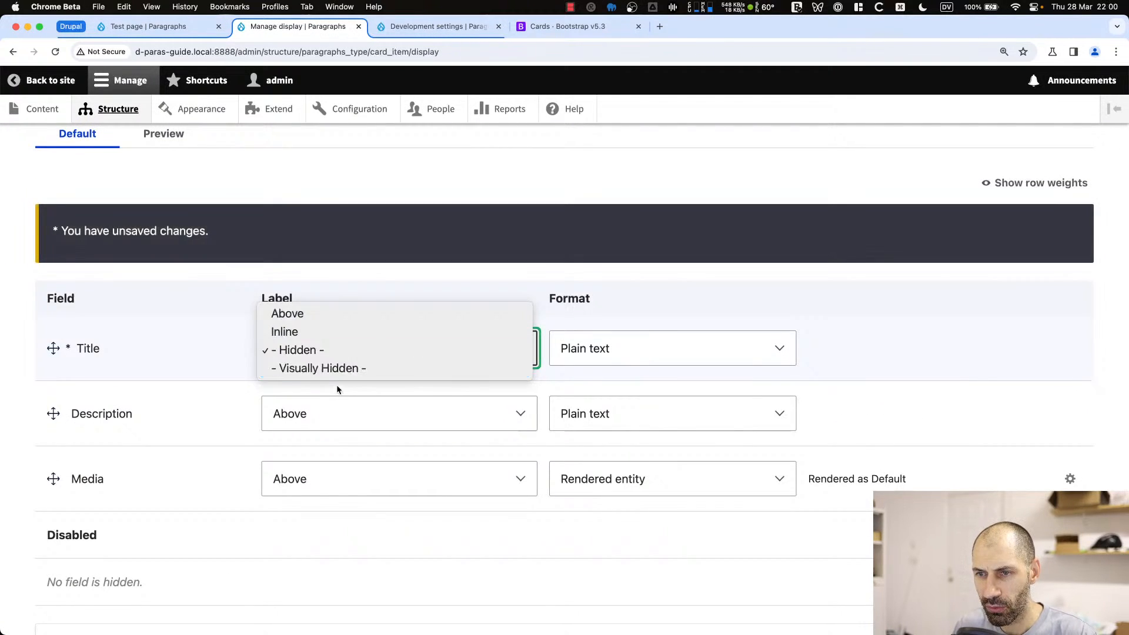
left_click(176, 341)
left_click(299, 416)
left_click(303, 451)
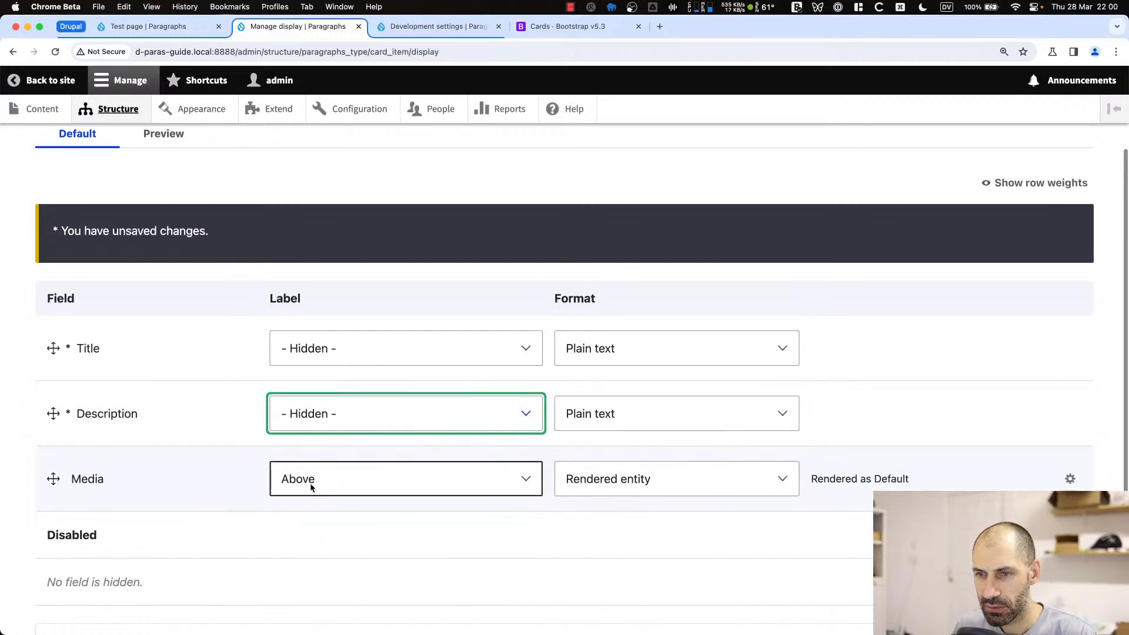
left_click(310, 482)
left_click(313, 517)
scroll(108, 531, "down", 3)
left_click(66, 543)
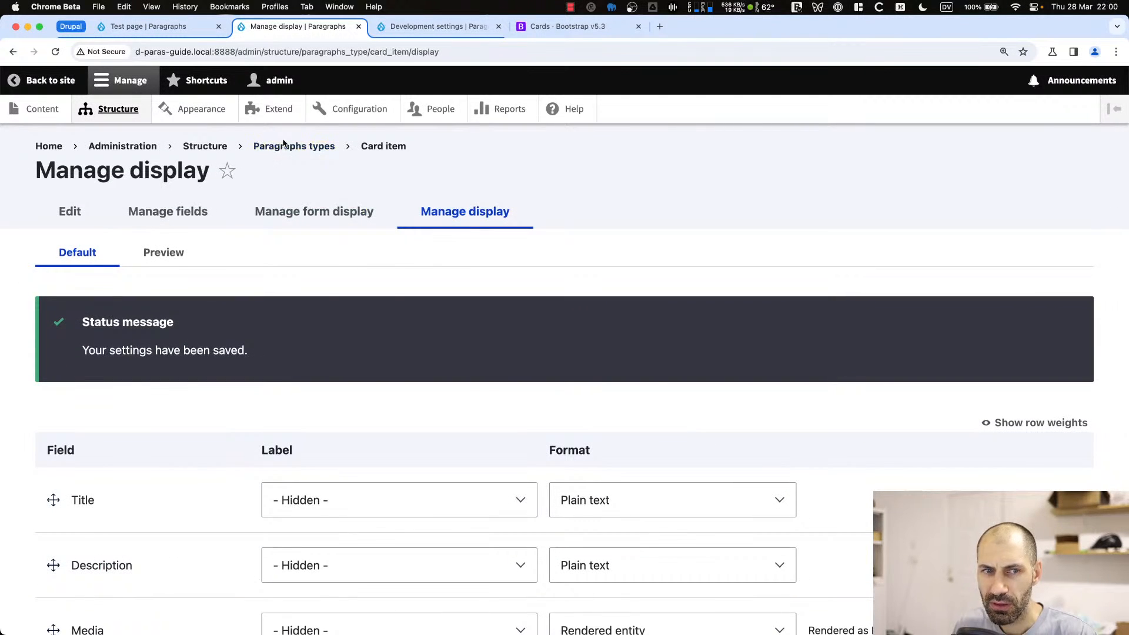
Set the Title and Cards labels to Hidden in the Card list paragraph type's default display and save the settings
left_click(283, 145)
left_click(922, 388)
left_click(914, 424)
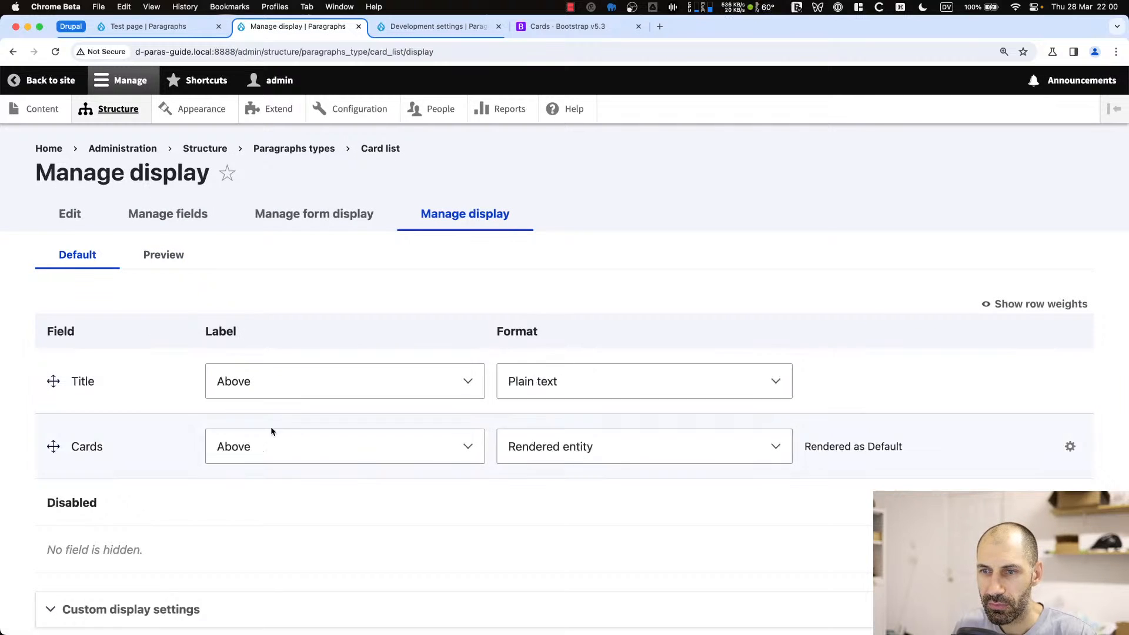
left_click(270, 383)
left_click(282, 411)
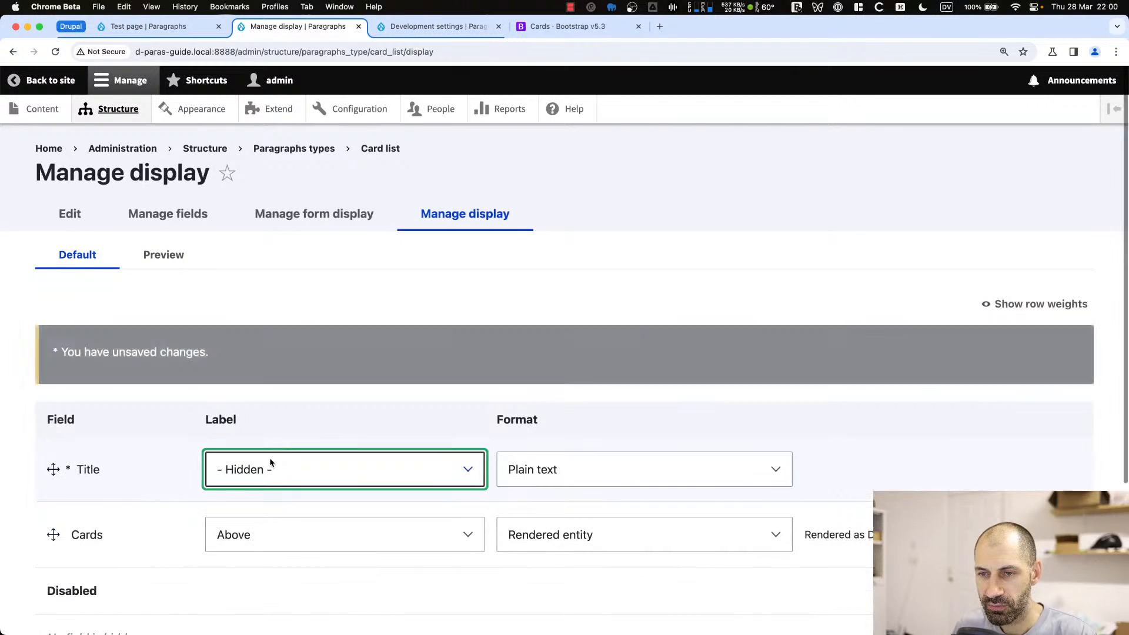
left_click(273, 531)
left_click(270, 570)
scroll(94, 535, "down", 3)
left_click(85, 539)
Return to the Test page in its browser tab and reload node/1 with the updated display settings
left_click(147, 26)
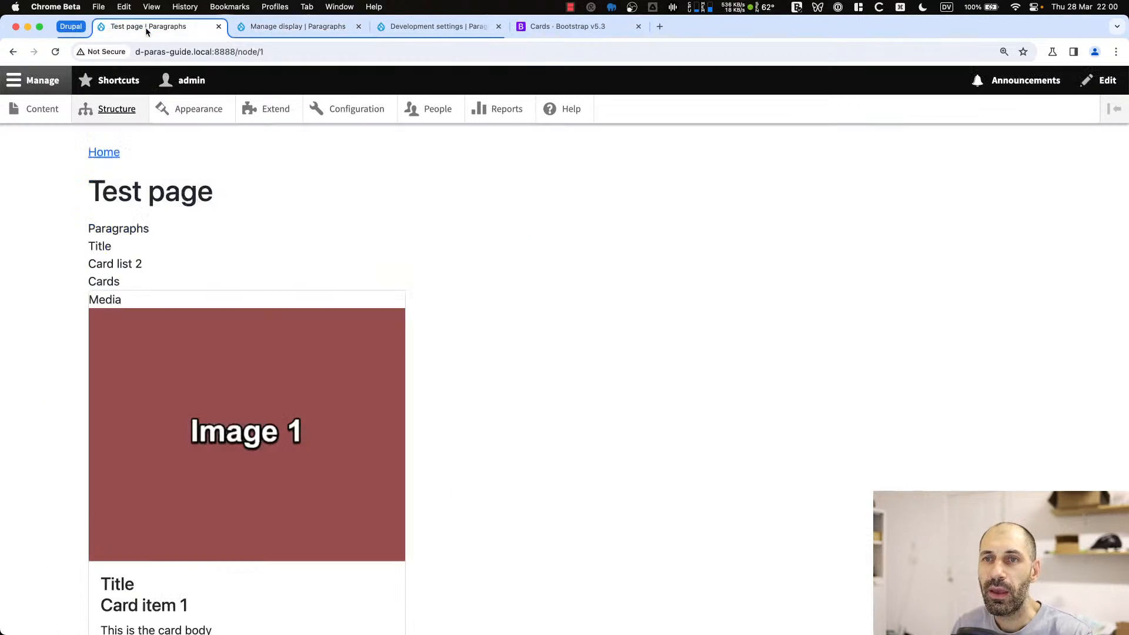
key("Return")
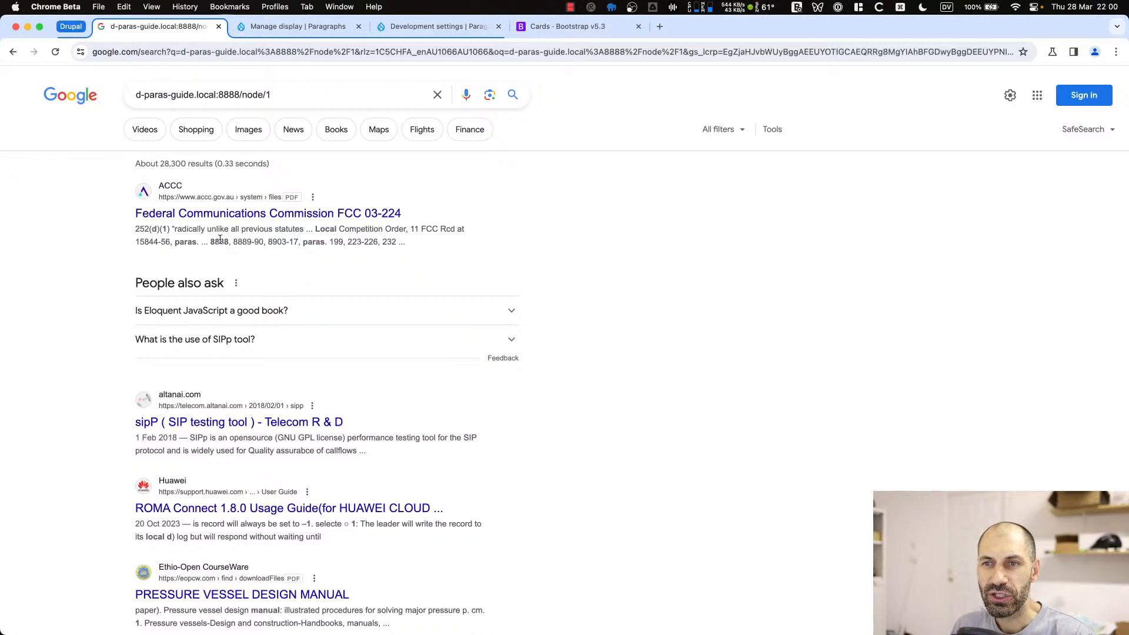
key("super+bracketleft")
left_click(281, 52)
key("Return")
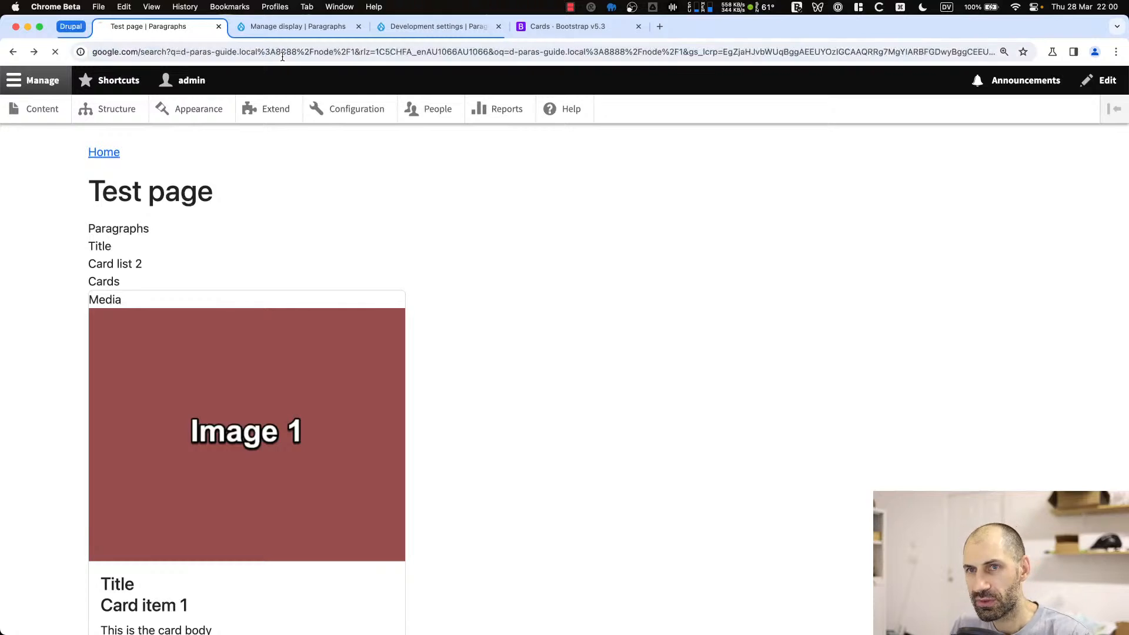
key("super+bracketleft")
left_click(278, 51)
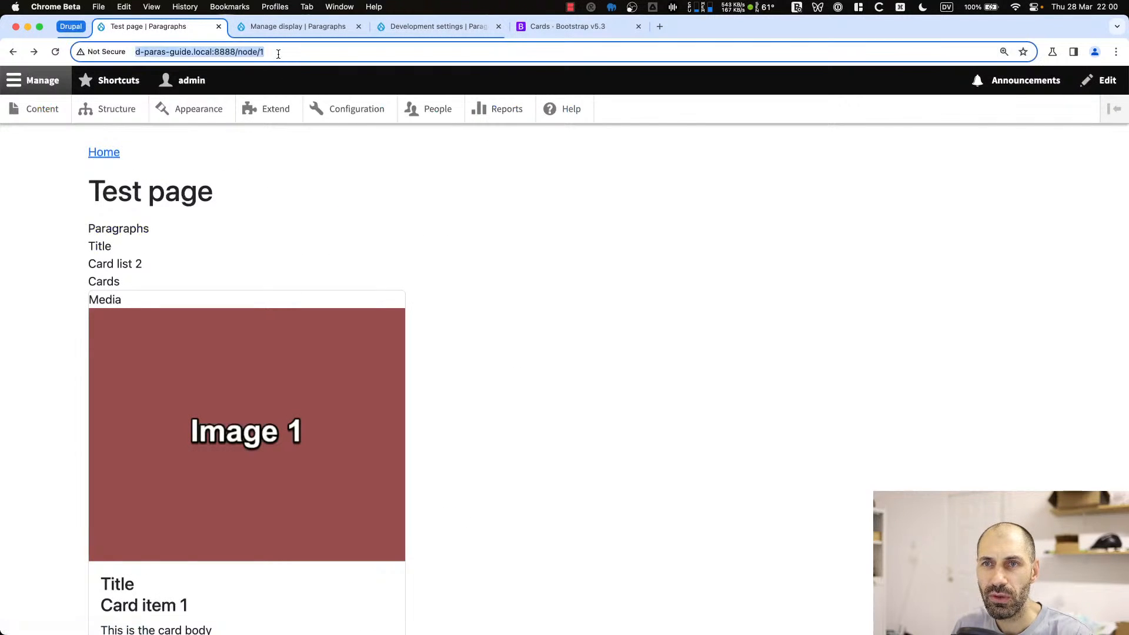
key("super+r")
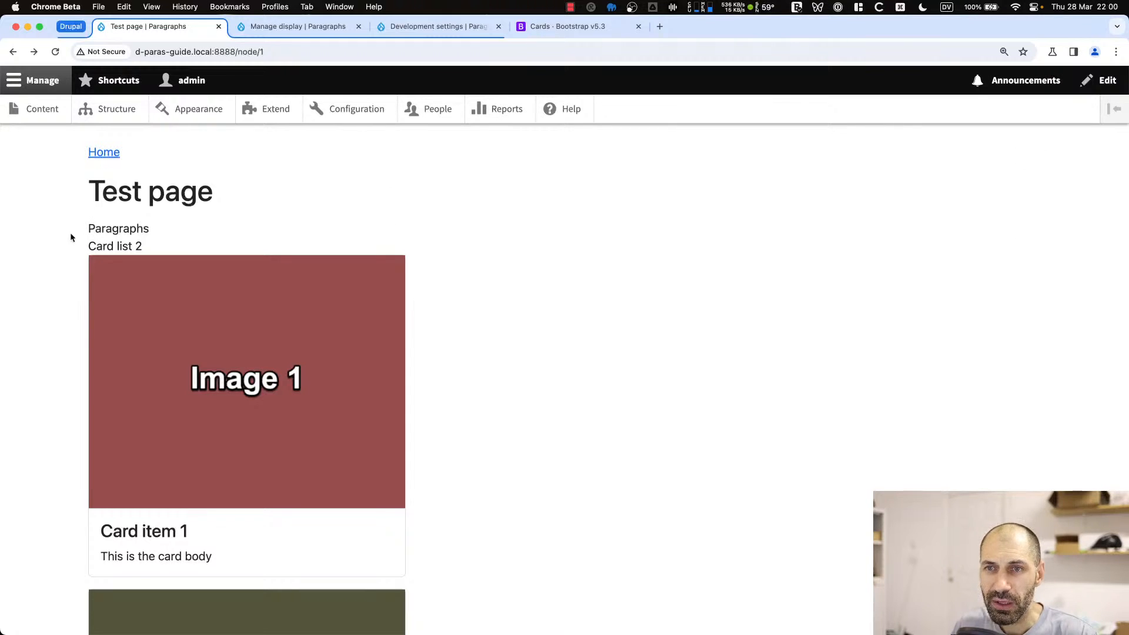
Examine the Card list 2 section on the Test page, checking the field labels, card images, titles and body text
scroll(111, 259, "down", 1)
scroll(115, 266, "down", 3)
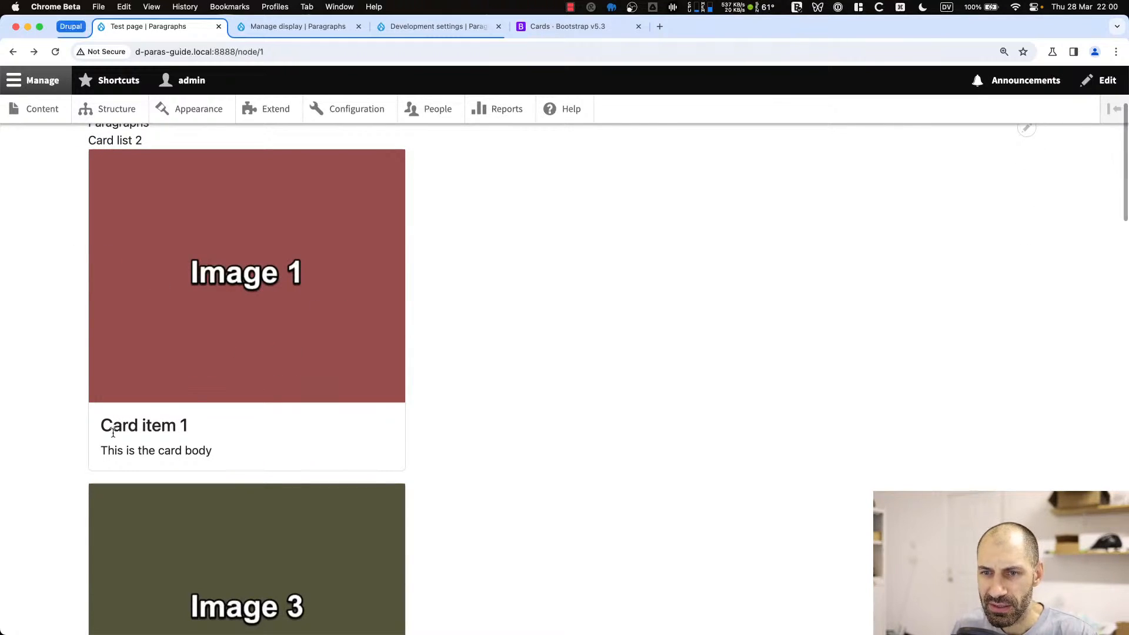
scroll(121, 348, "up", 1)
left_click_drag(166, 156, 94, 144)
left_click(98, 146)
double_click(99, 145)
scroll(96, 175, "up", 3)
left_click(114, 244)
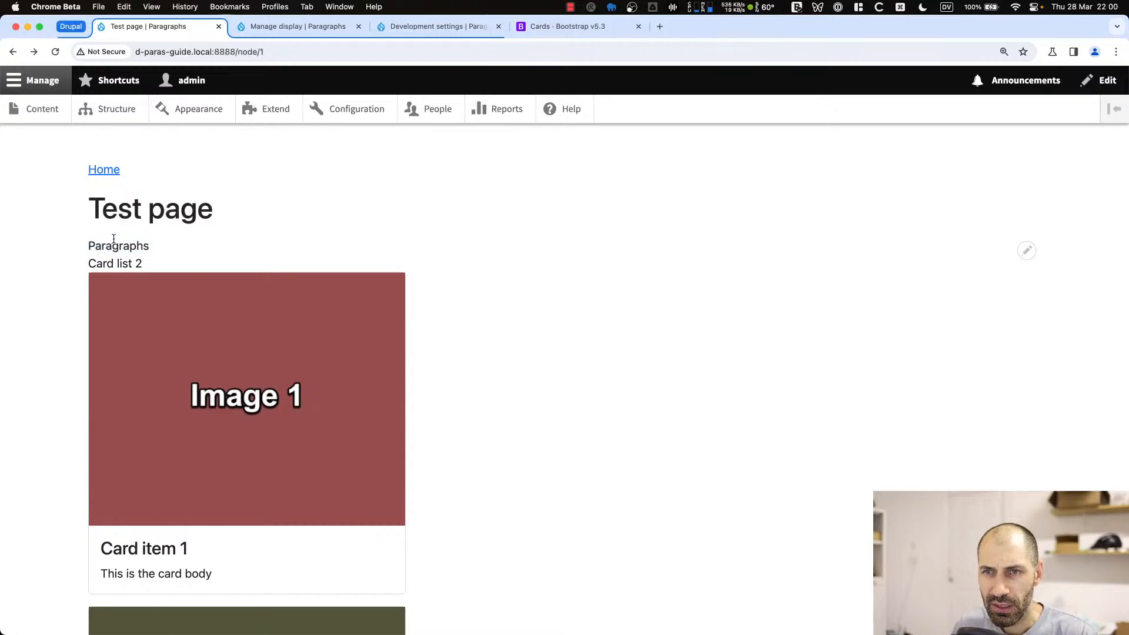
mouse_move(88, 248)
left_mouse_down()
mouse_move(151, 267)
mouse_move(81, 242)
left_mouse_up()
left_click(97, 256)
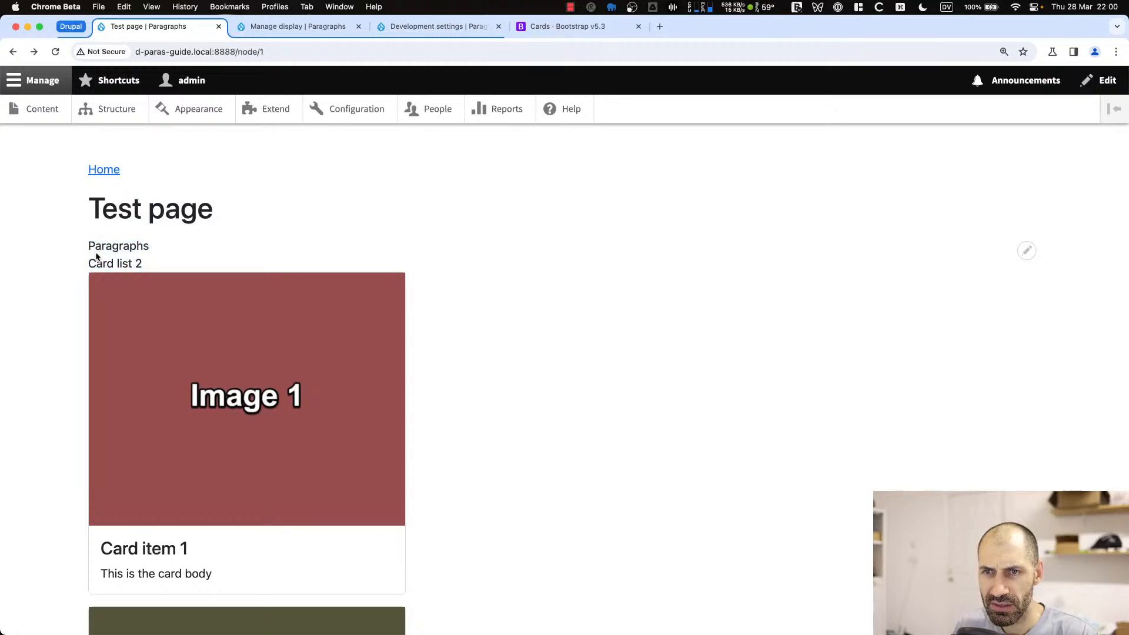
left_click_drag(92, 265, 180, 273)
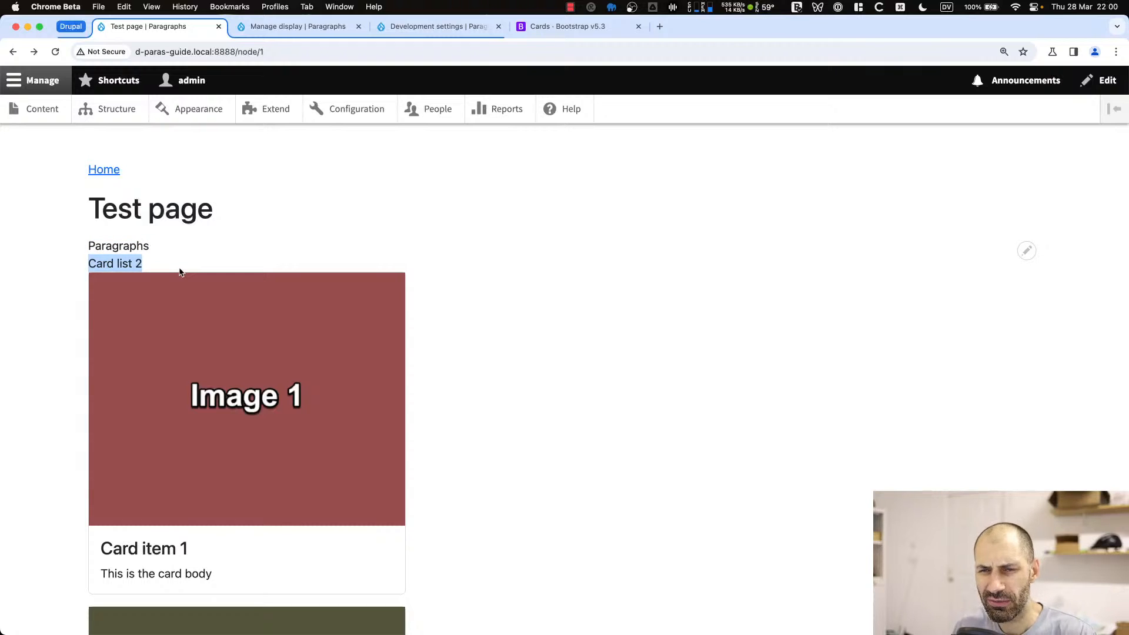
left_click(180, 270)
scroll(184, 306, "down", 3)
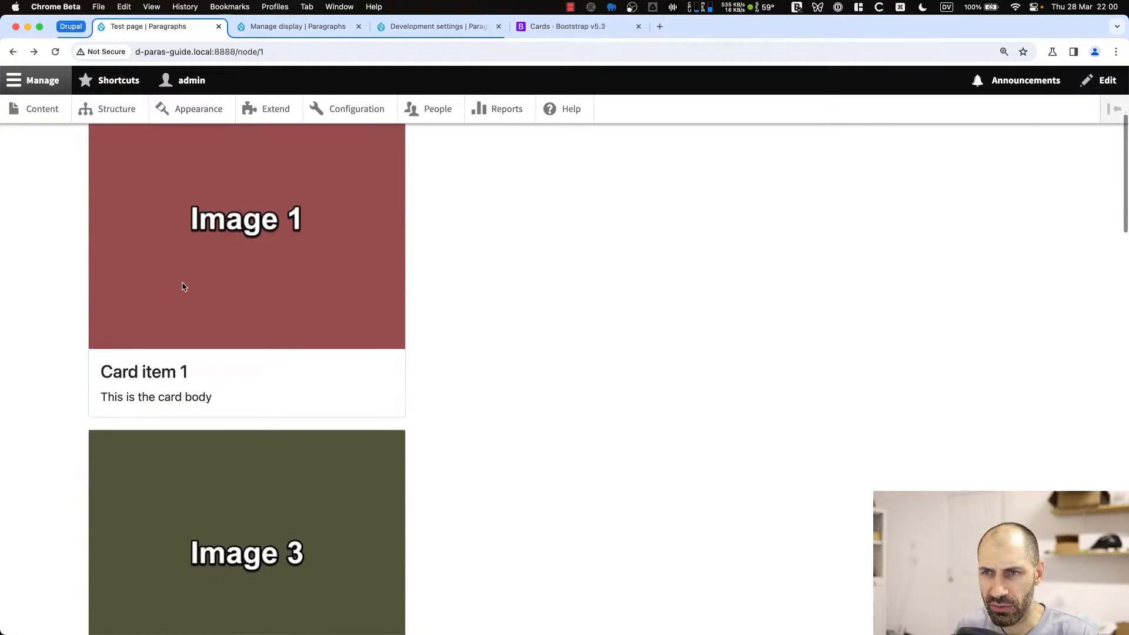
scroll(182, 284, "up", 4)
scroll(171, 378, "down", 3)
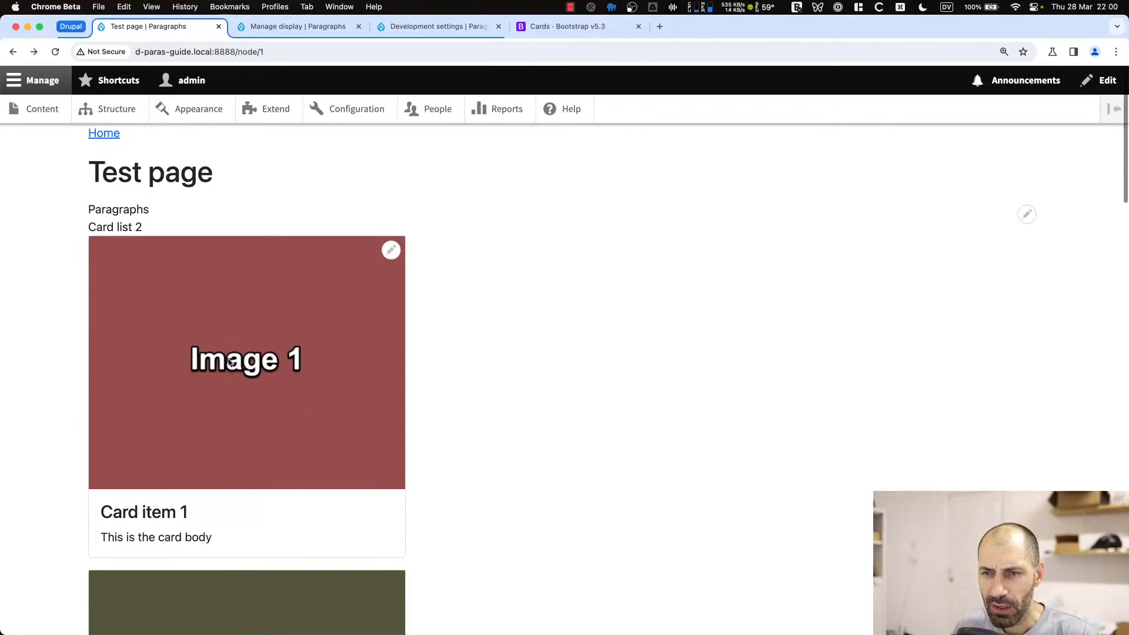
left_click_drag(212, 446, 57, 418)
left_click(540, 387)
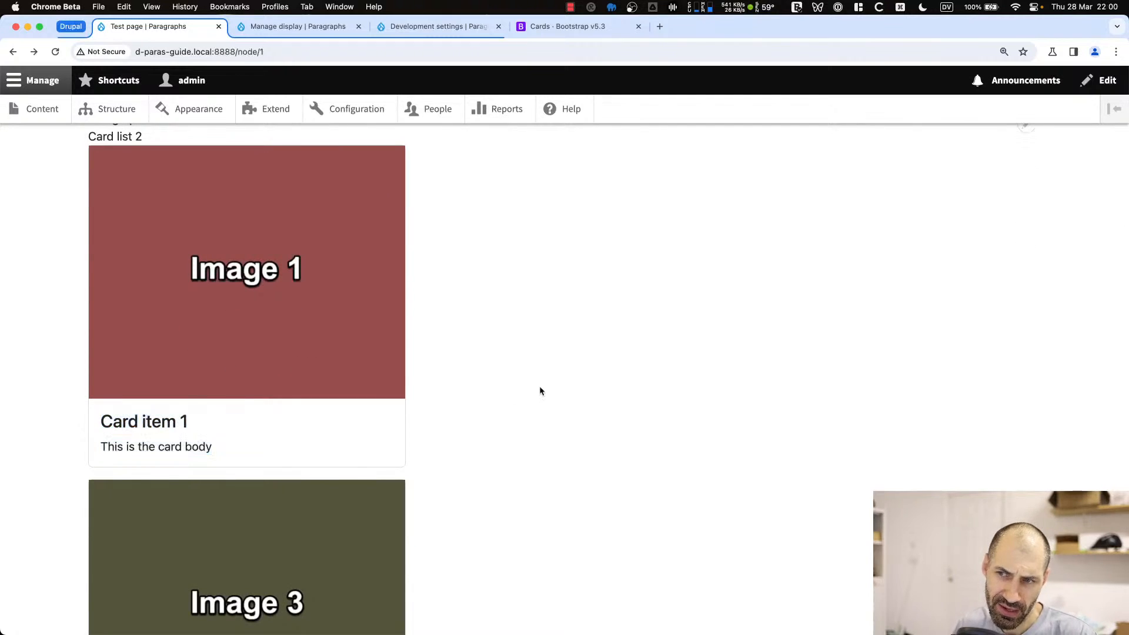
Inspect the first card's image in the developer tools and examine its image field's template suggestions and label markup
key("alt+super+i")
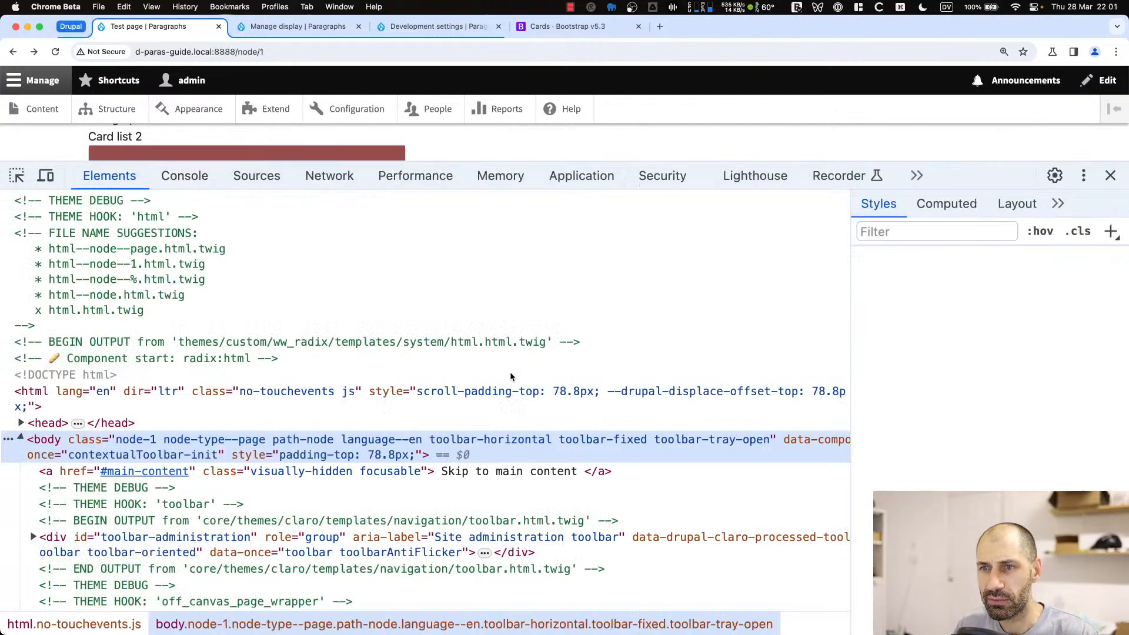
left_click_drag(478, 163, 478, 338)
scroll(345, 491, "down", 10)
scroll(345, 490, "up", 3)
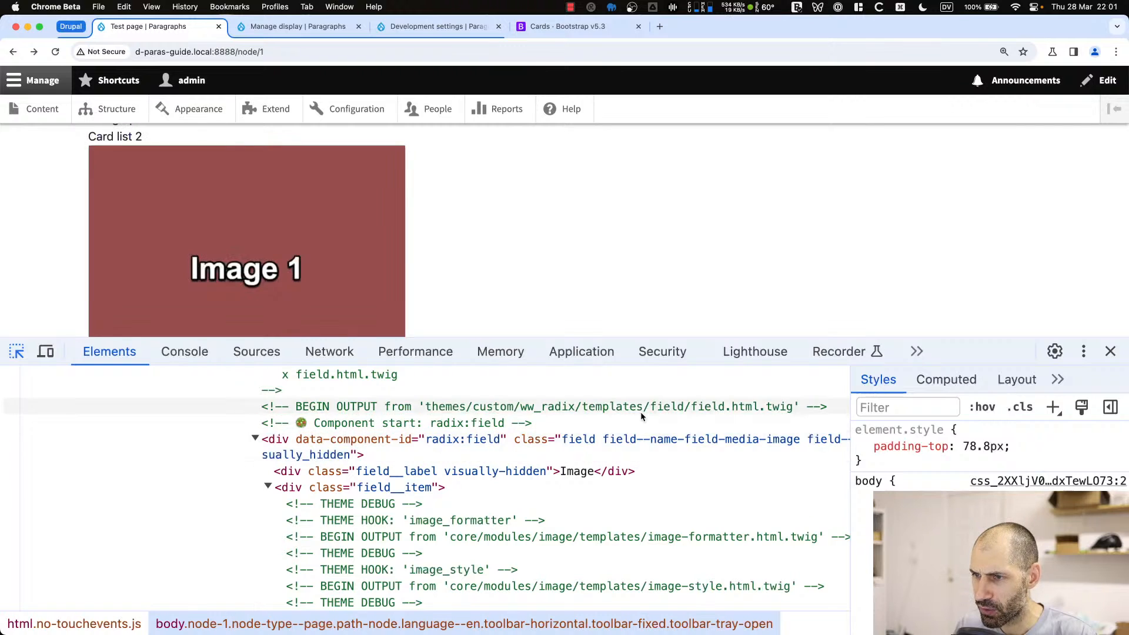
scroll(340, 459, "up", 3)
scroll(345, 467, "up", 3)
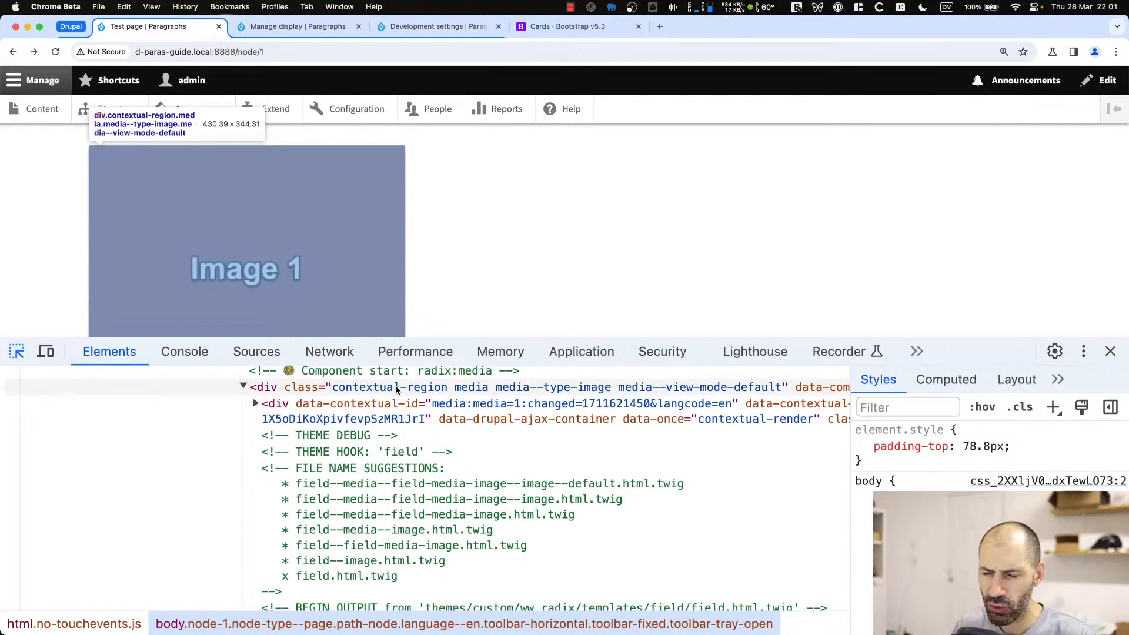
scroll(412, 412, "down", 3)
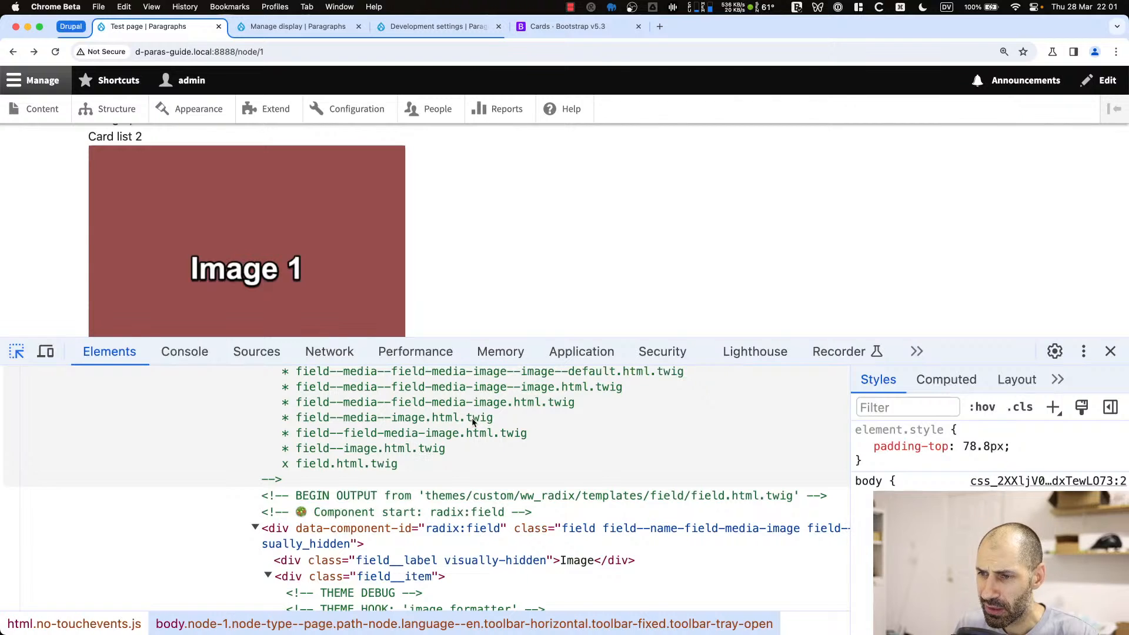
scroll(453, 470, "down", 1)
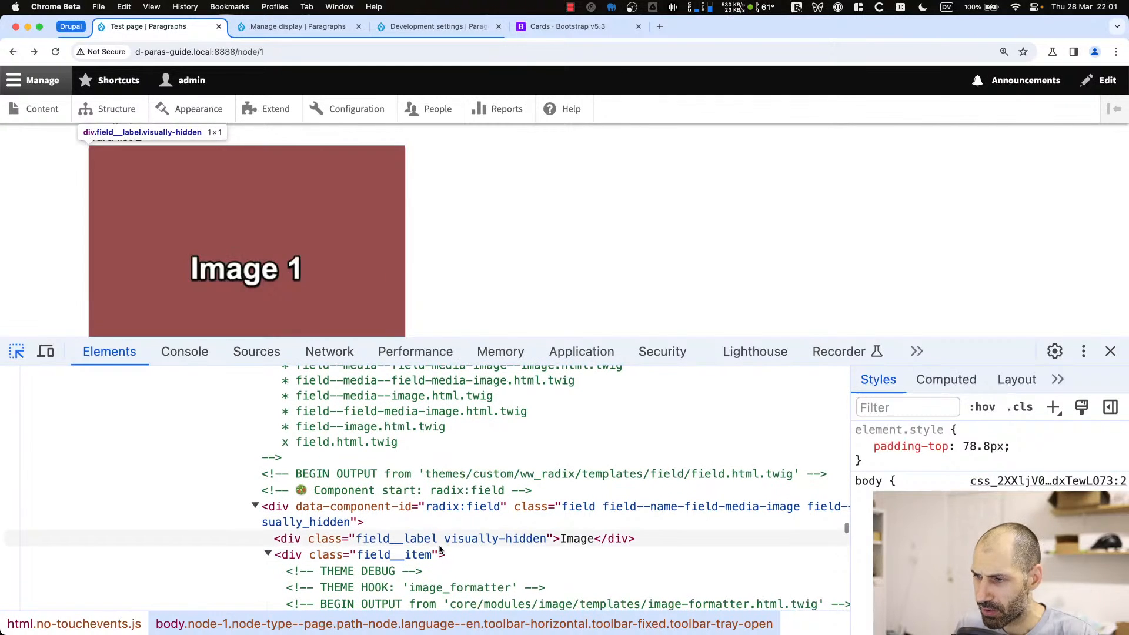
Examine the media wrapper around the first card's image and collapse the nested image field element
scroll(482, 509, "up", 4)
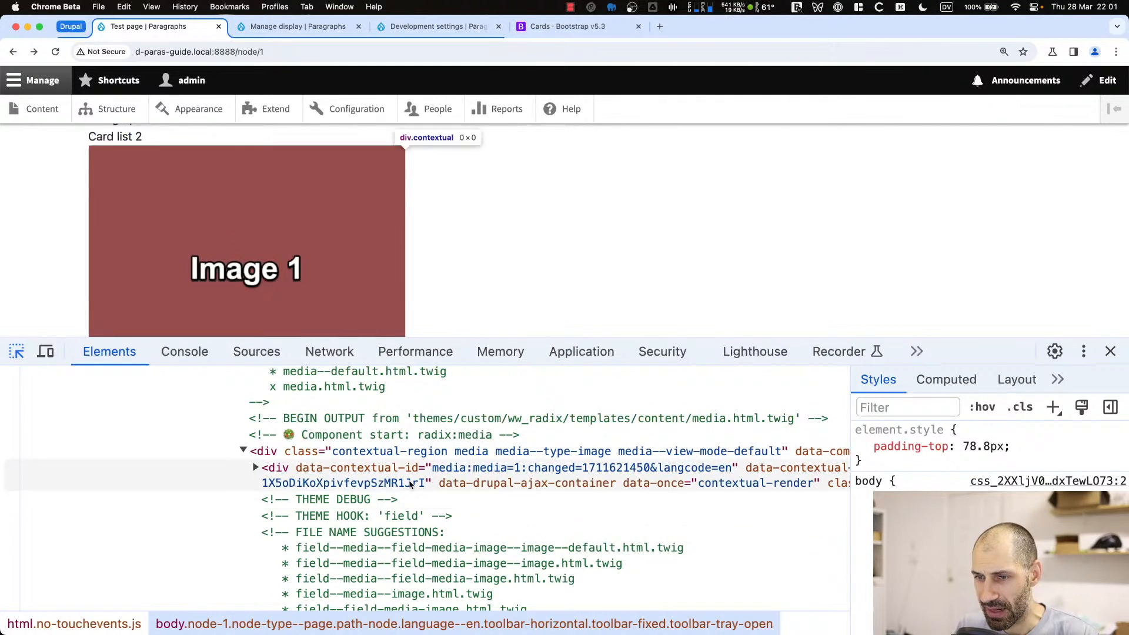
scroll(412, 484, "up", 2)
scroll(318, 540, "down", 2)
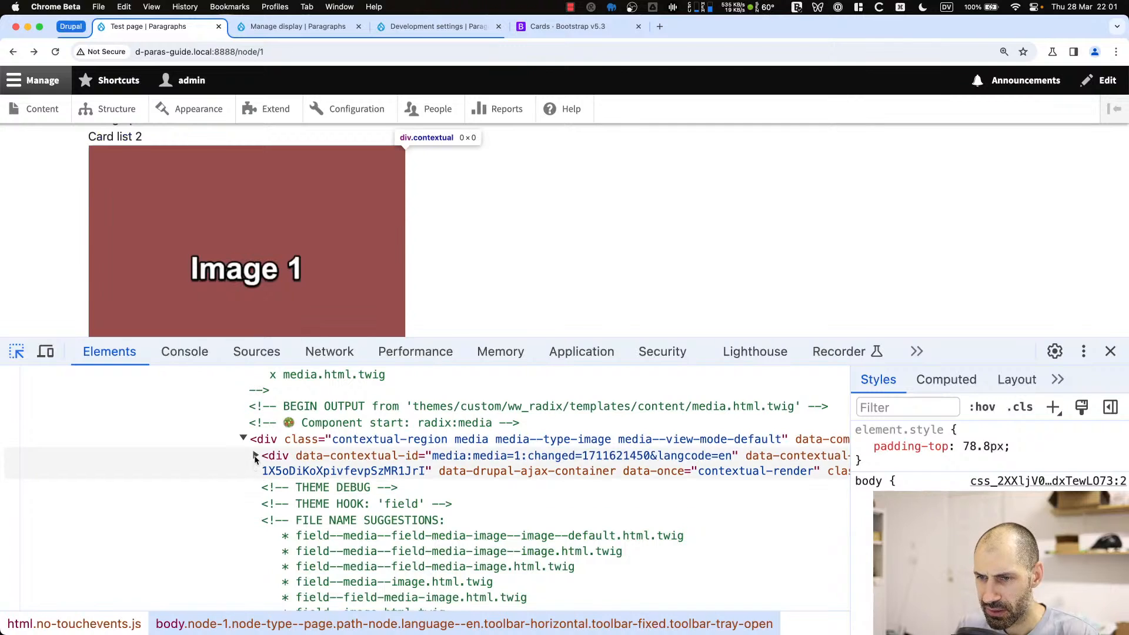
scroll(265, 481, "down", 5)
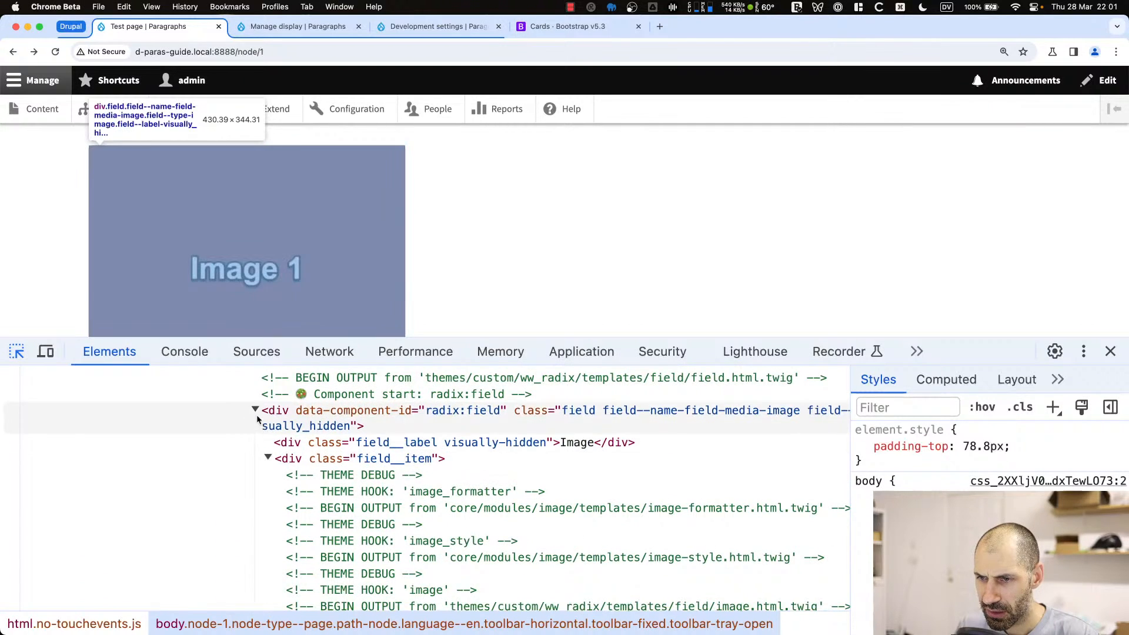
left_click(254, 410)
scroll(264, 418, "up", 2)
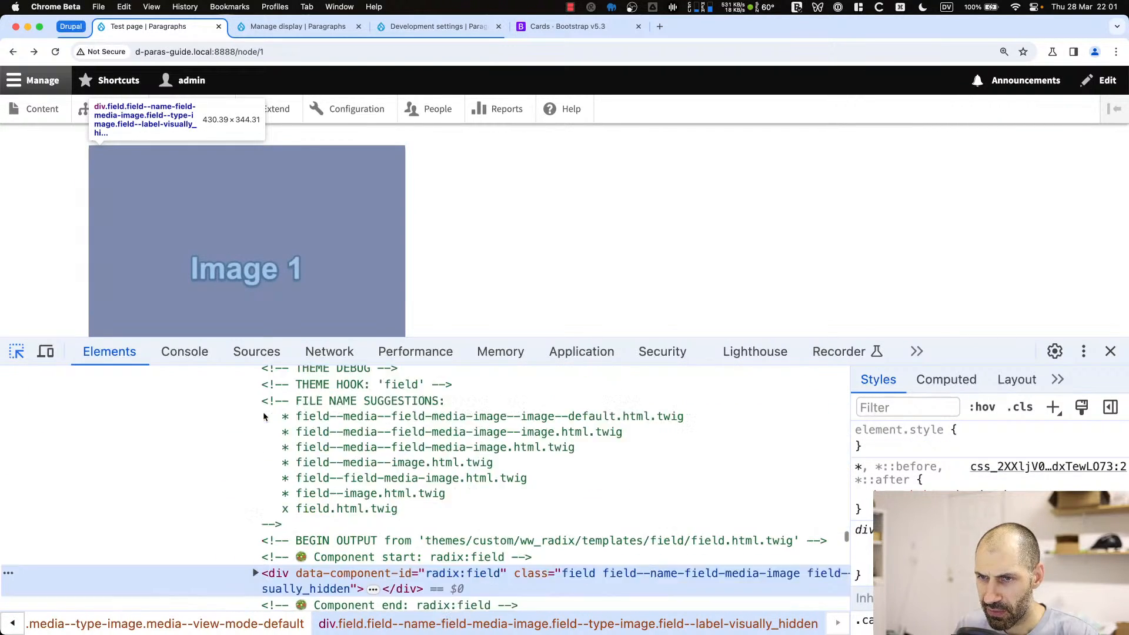
scroll(227, 273, "down", 3)
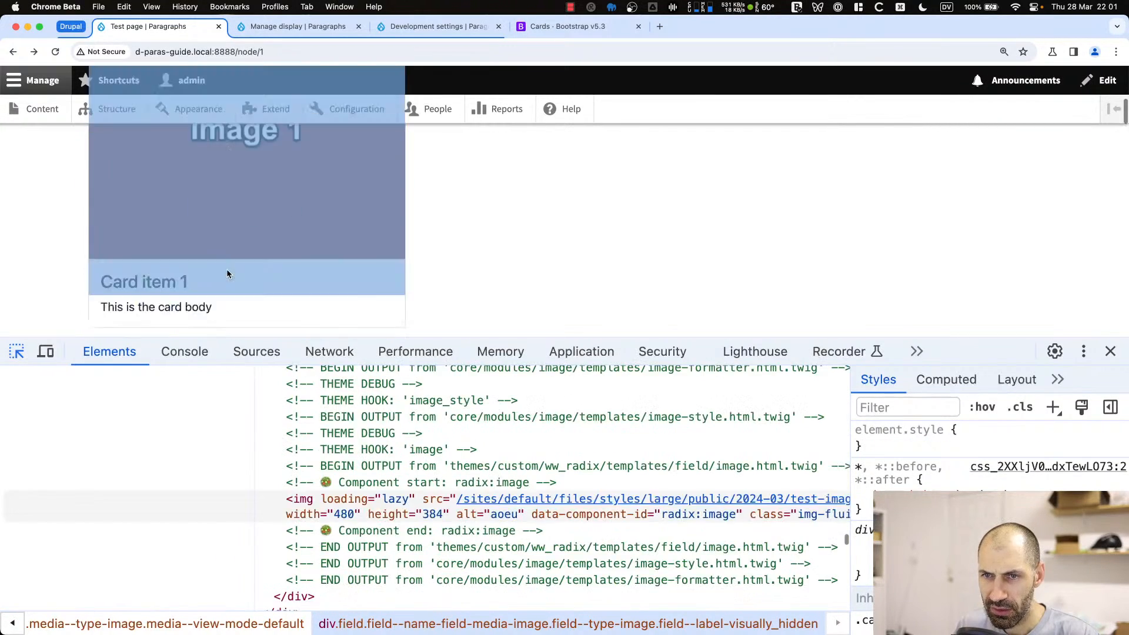
Pick the first card's outer element on the page and examine its classes and template comments in an enlarged inspector
scroll(227, 273, "down", 1)
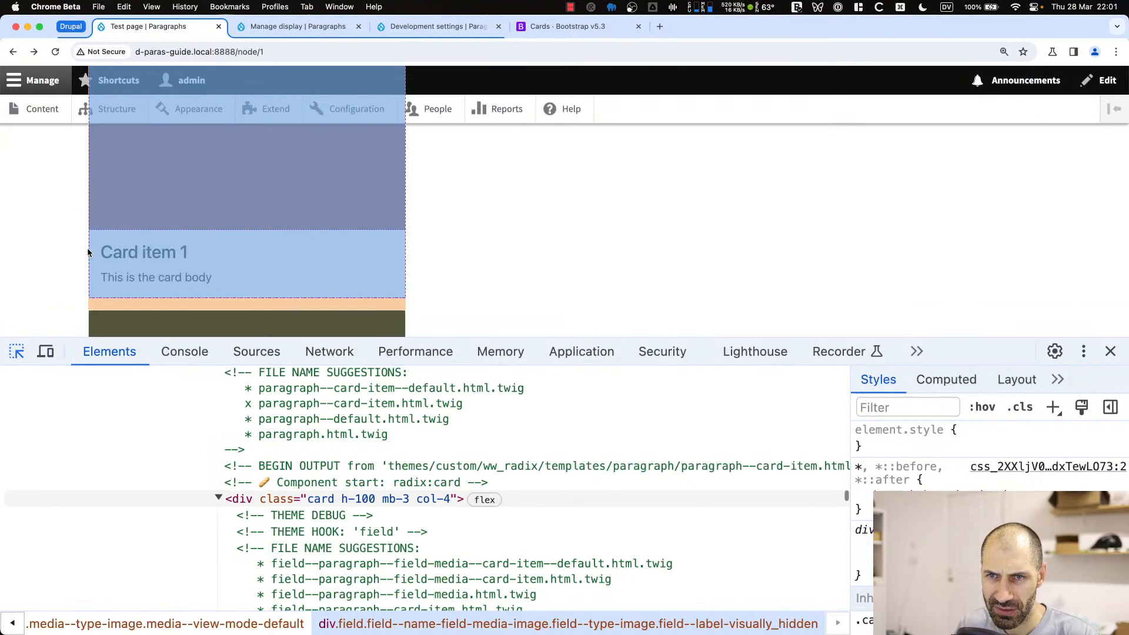
left_click(88, 253)
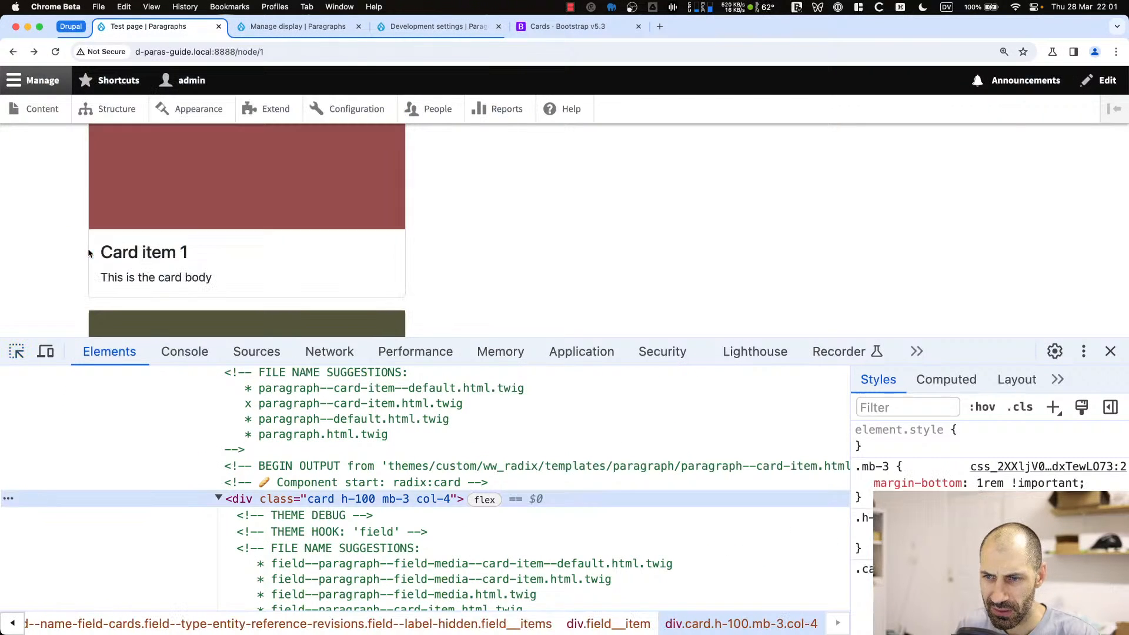
scroll(400, 376, "down", 1)
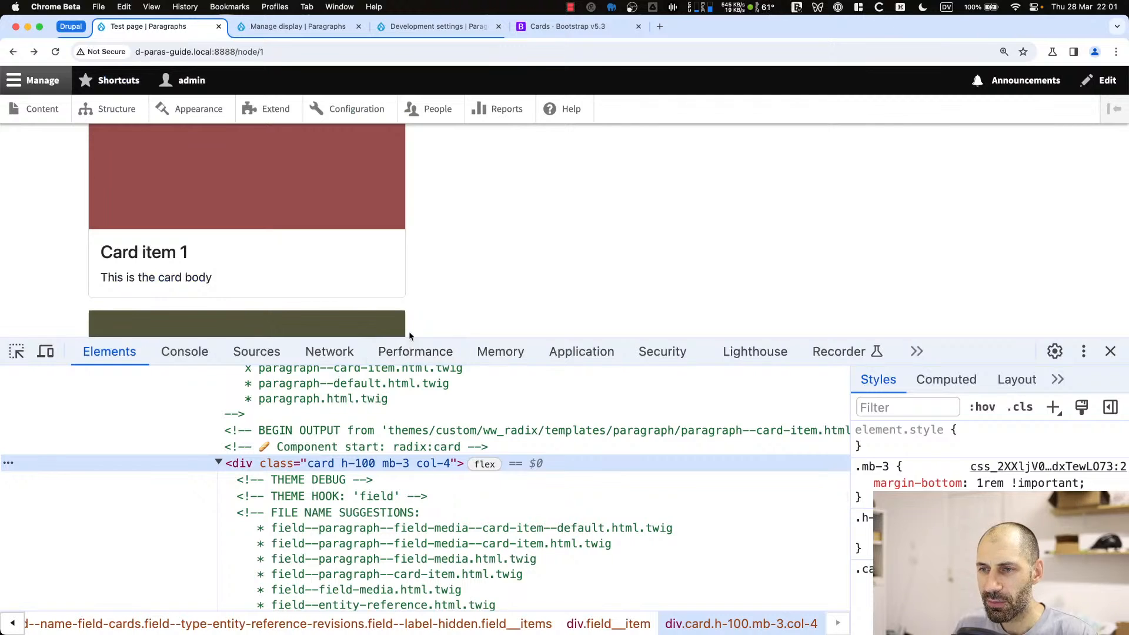
left_click_drag(410, 337, 412, 200)
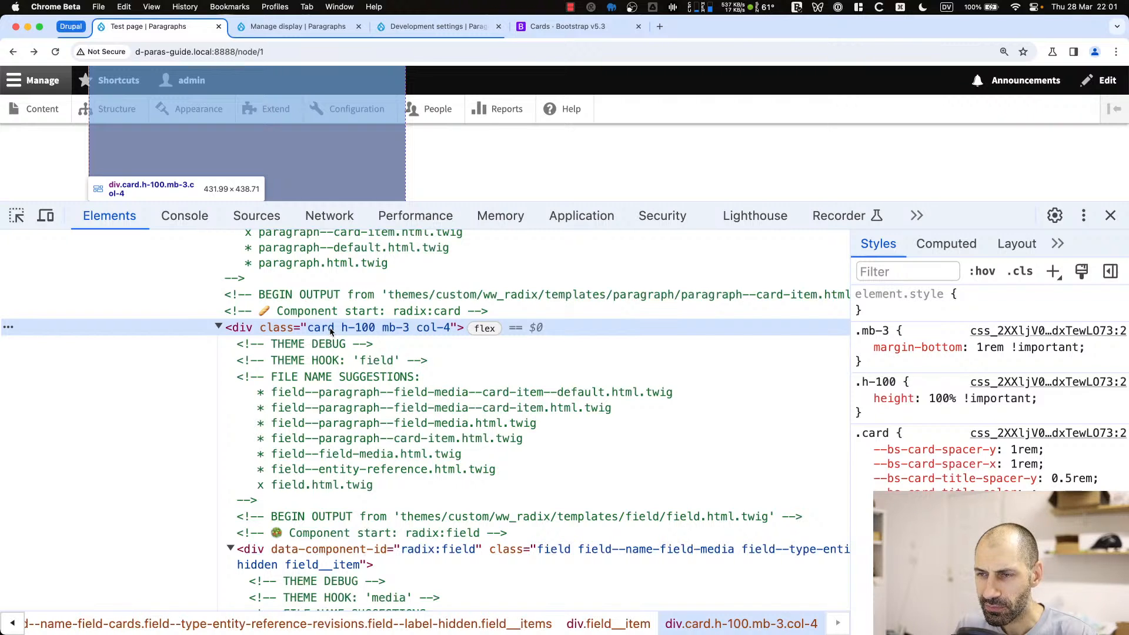
scroll(330, 331, "down", 3)
scroll(328, 353, "down", 1)
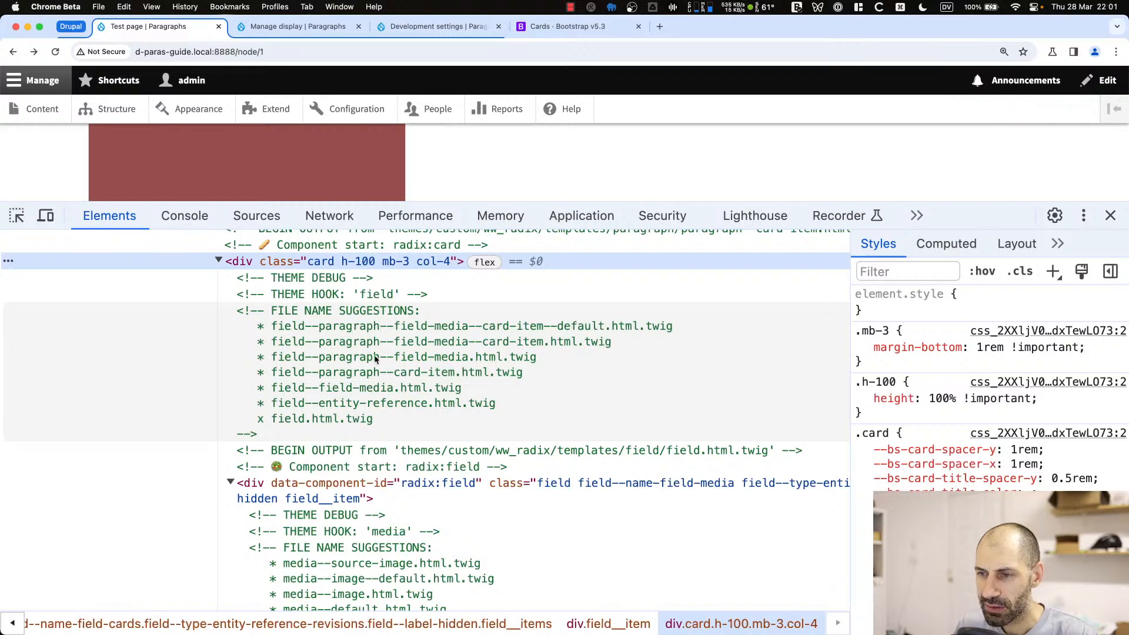
Collapse the card's media field, expand its card-body element, and inspect the card-title heading and card-text paragraph
scroll(374, 352, "down", 3)
left_click(231, 418)
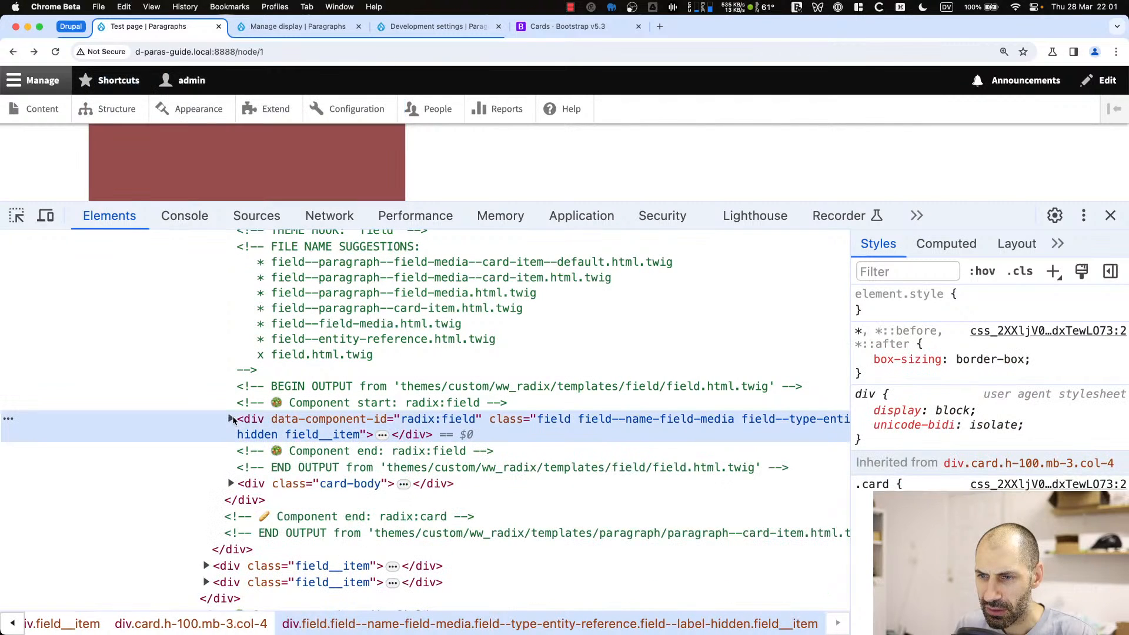
left_click(274, 484)
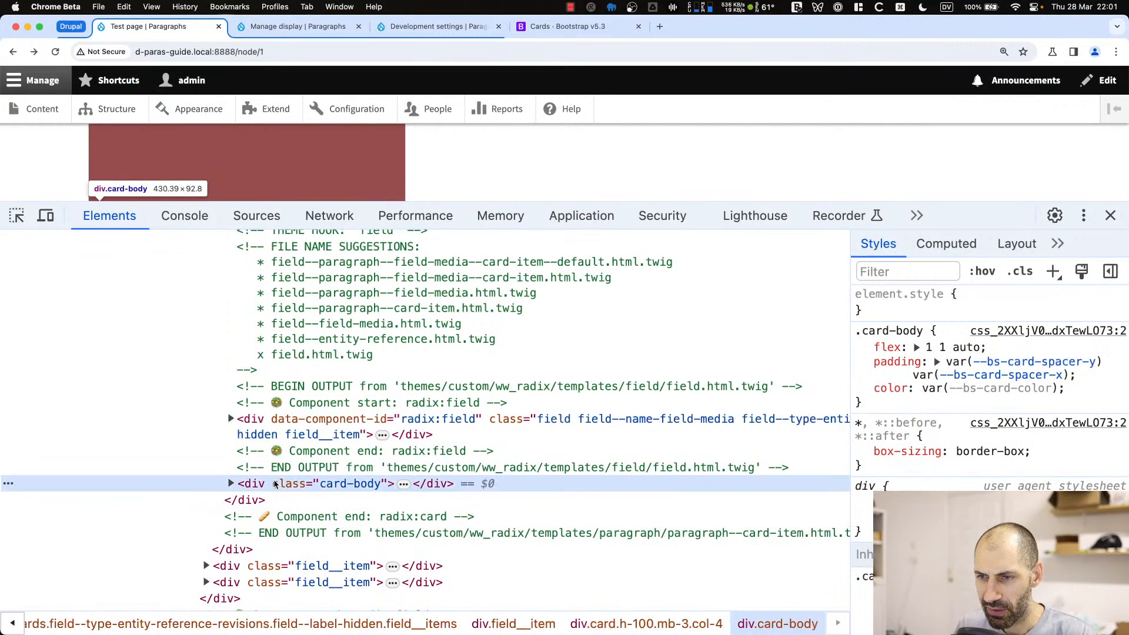
left_click(230, 483)
left_click(262, 516)
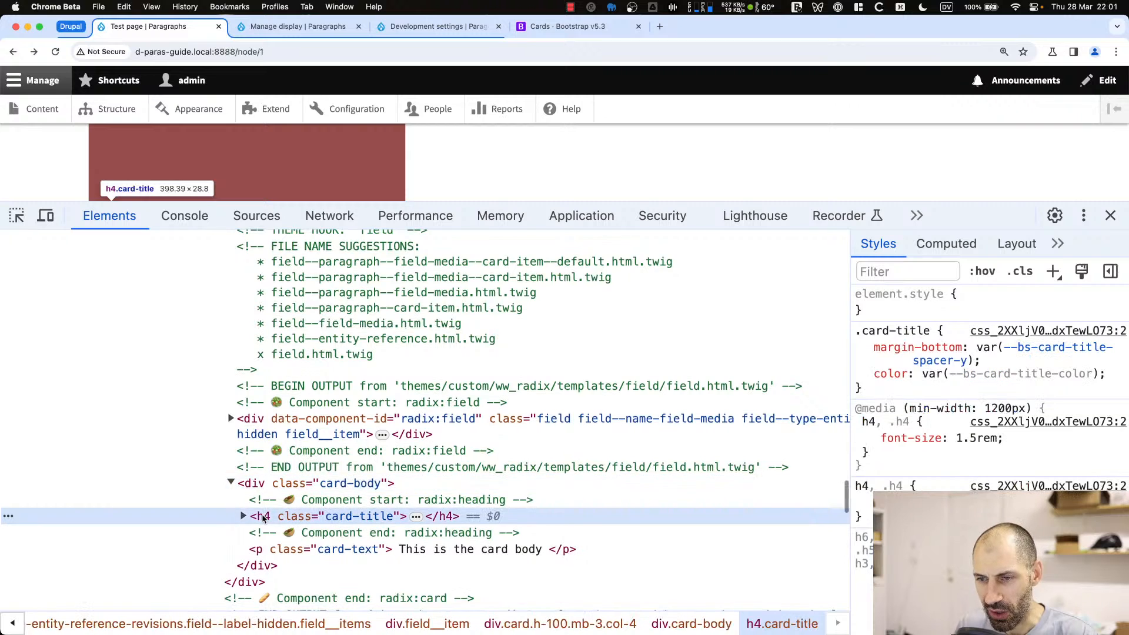
scroll(295, 506, "down", 3)
left_click(414, 476)
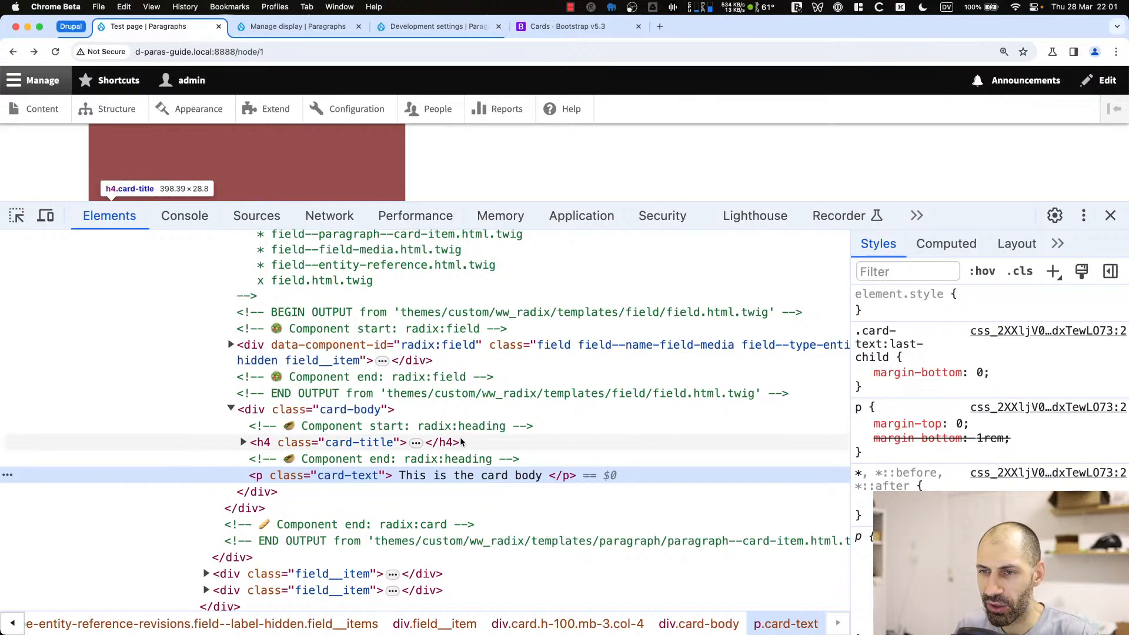
scroll(430, 381, "up", 10)
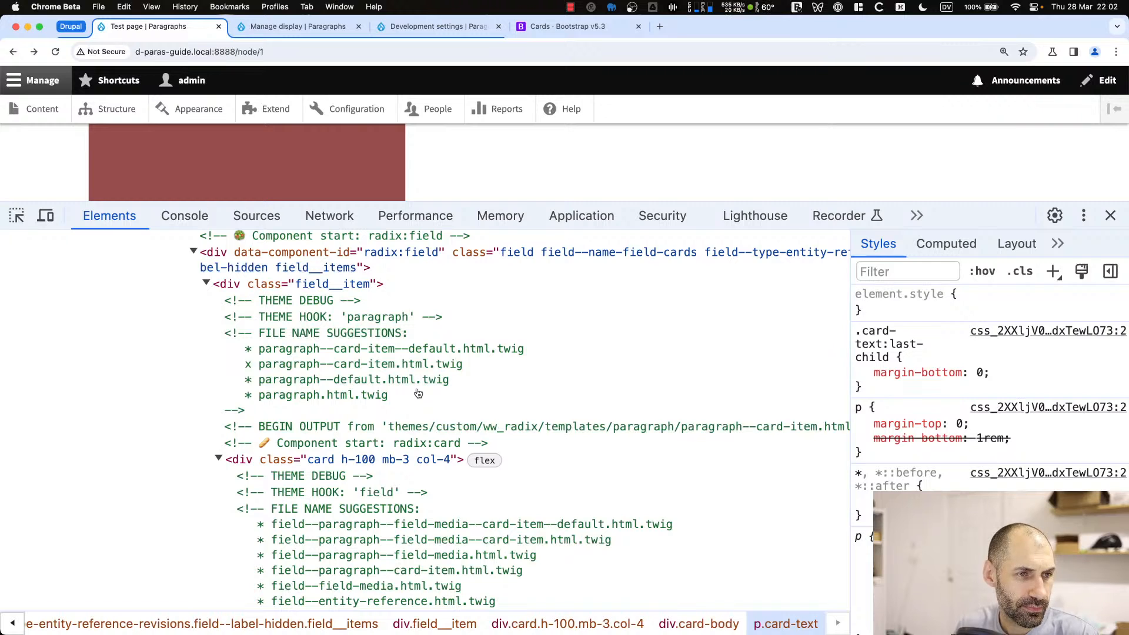
Switch to PhpStorm and replace the hard-coded card_body text in paragraph--card-item.html.twig with content.field_description
key("super+Tab")
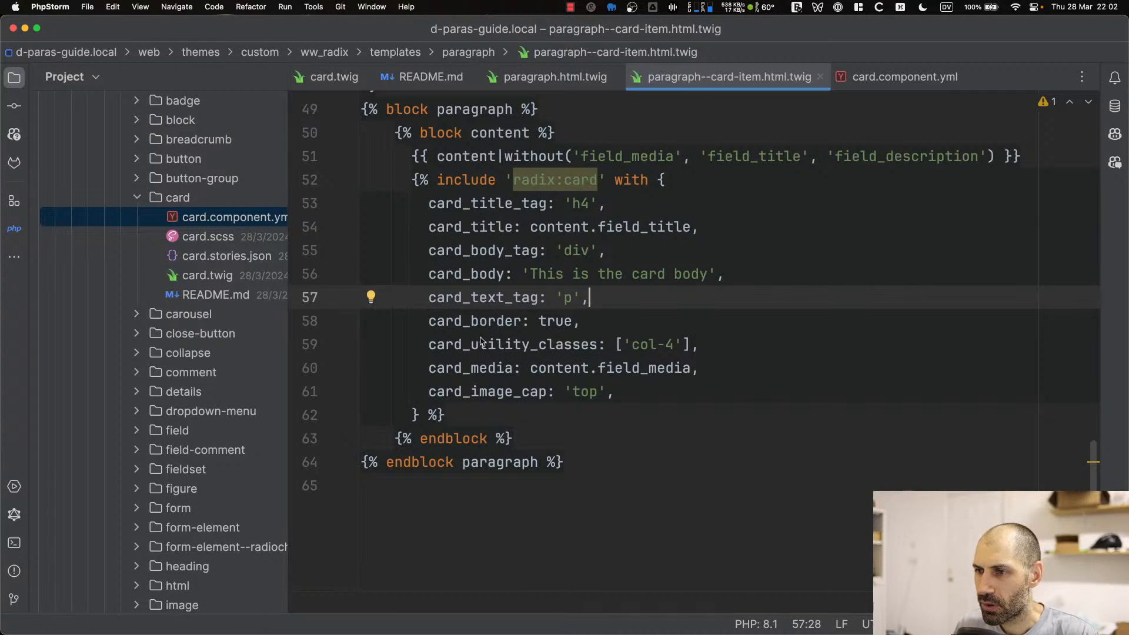
left_click(664, 346)
left_click(709, 347)
left_click(642, 388)
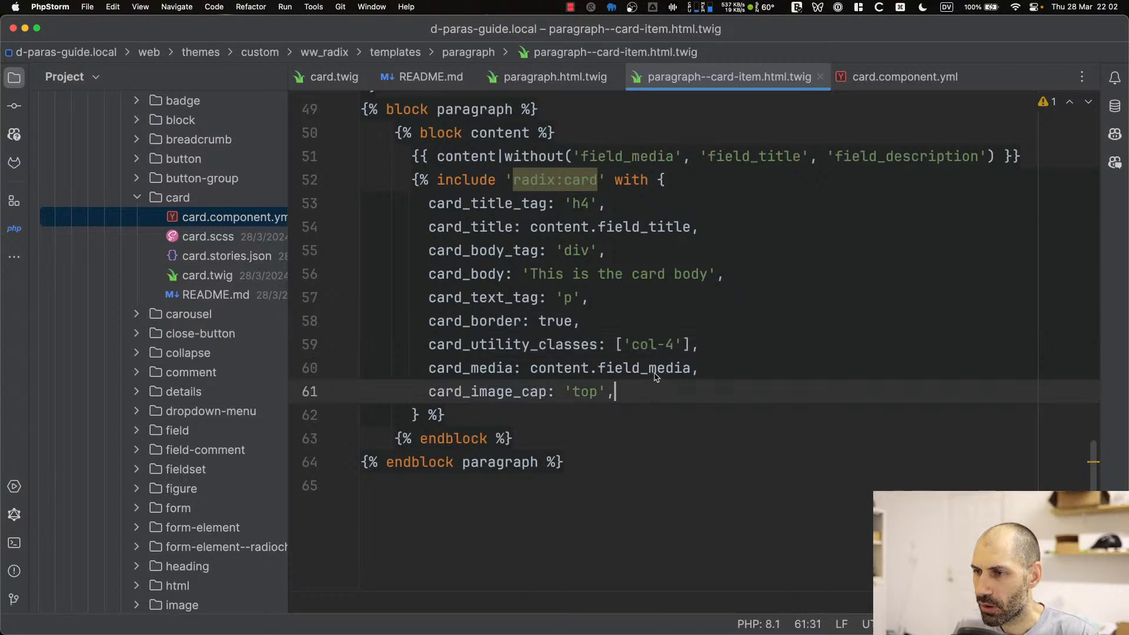
left_click(650, 372)
left_click_drag(708, 274, 531, 277)
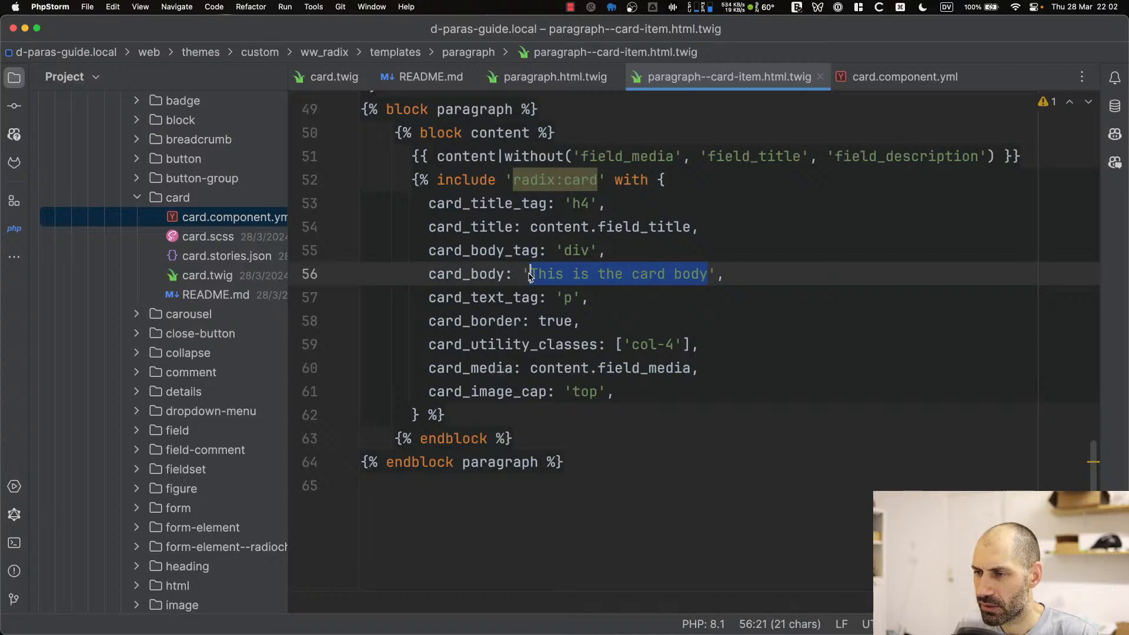
scroll(530, 276, "up", 2)
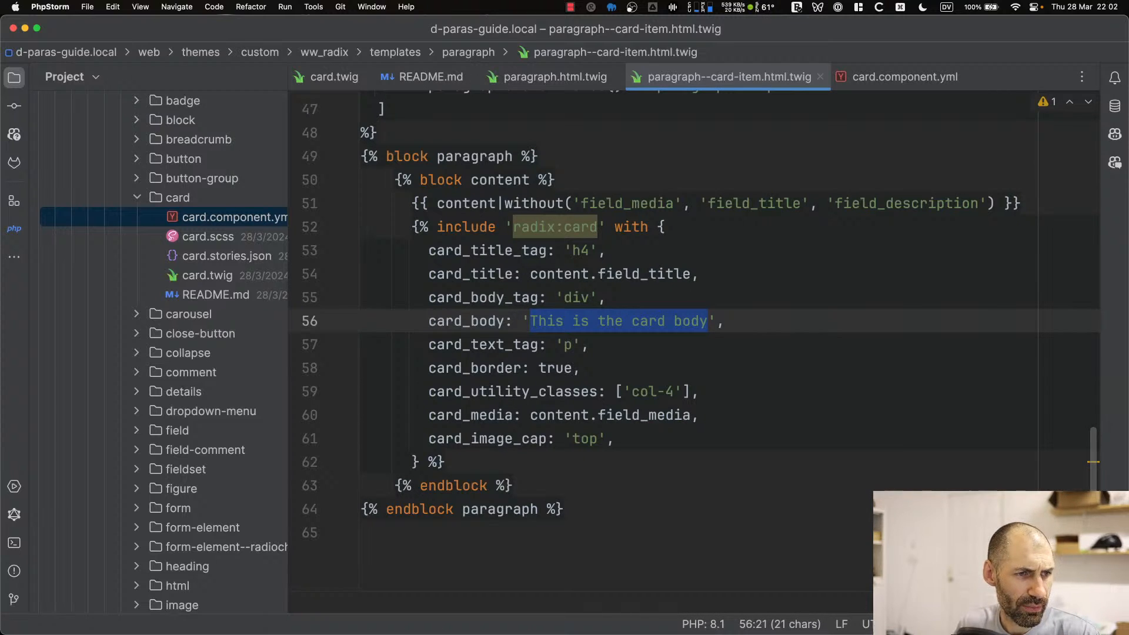
left_click_drag(715, 321, 522, 322)
type("content.field_")
type("description")
key("Tab")
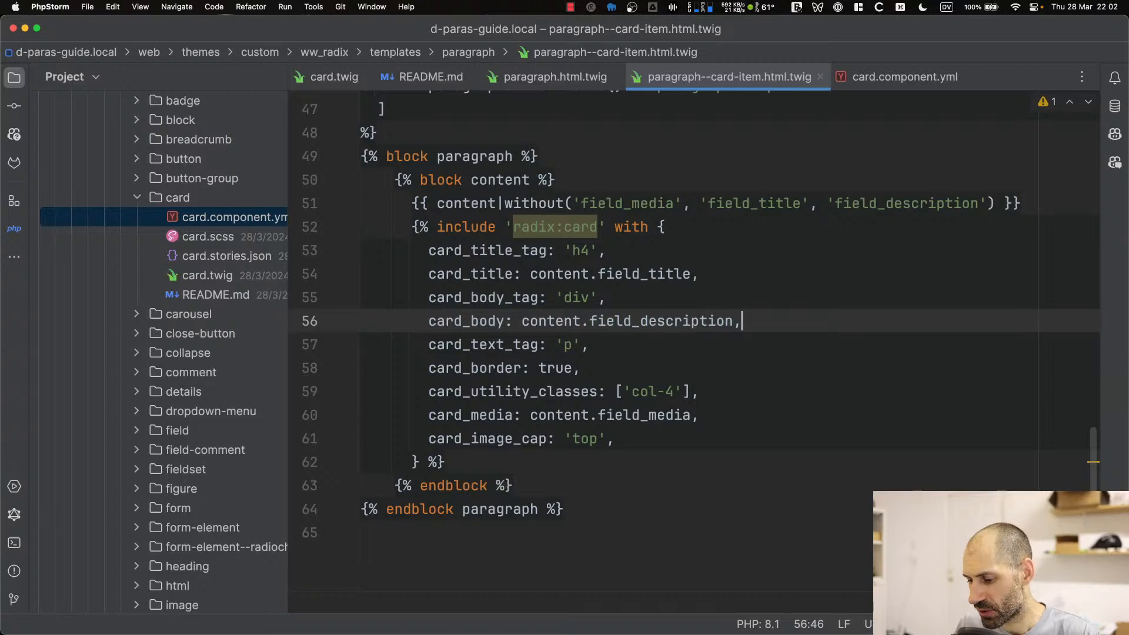
Switch to Chrome, enlarge the page area, reload the test page, and check the body text of the Card item 1 and Card item 3 cards
key("super+Tab")
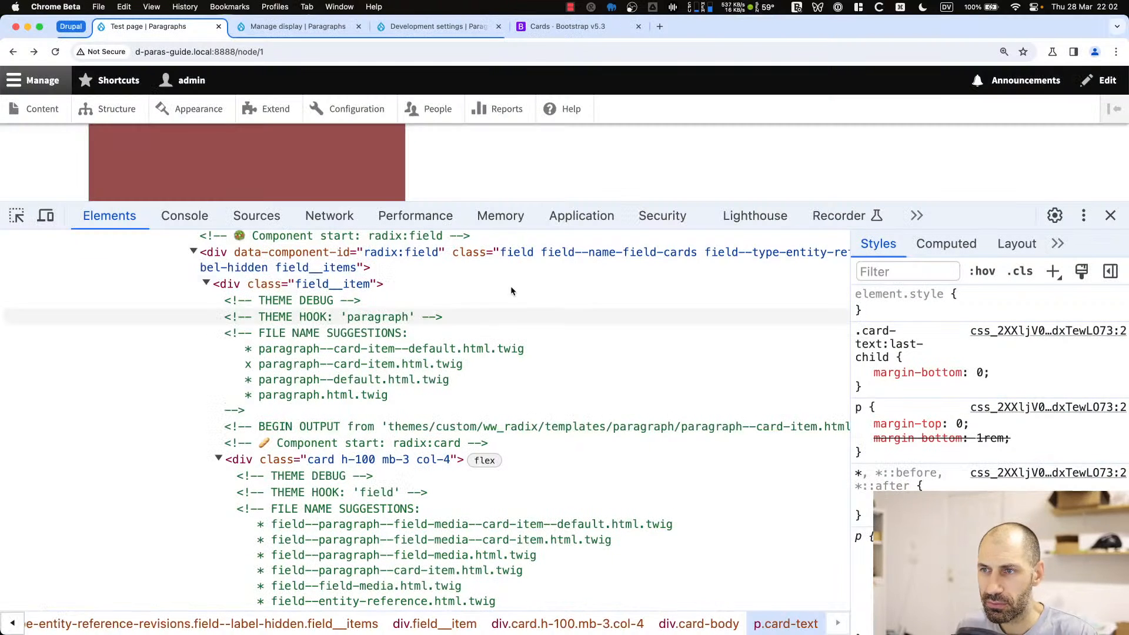
left_click_drag(506, 200, 513, 421)
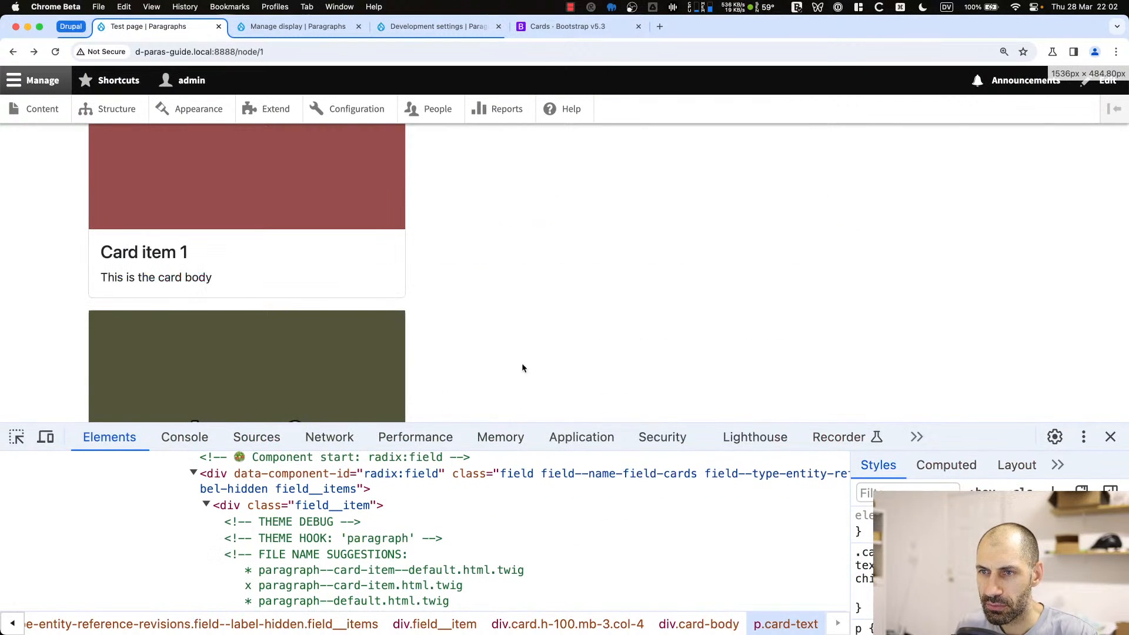
key("super+r")
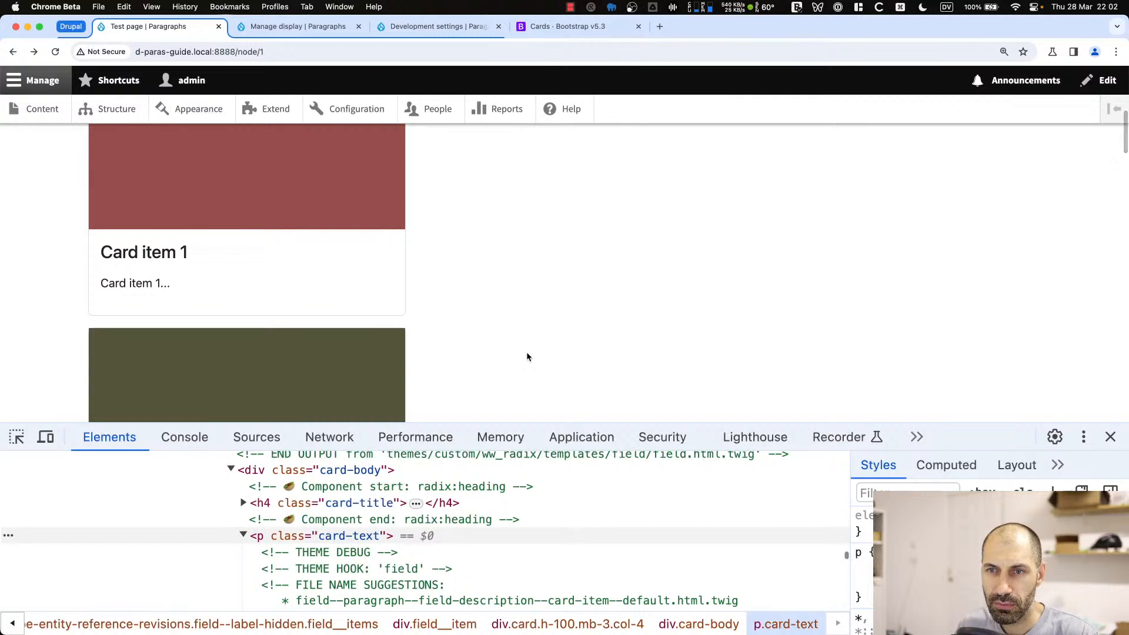
left_click_drag(249, 283, 97, 281)
triple_click(117, 280)
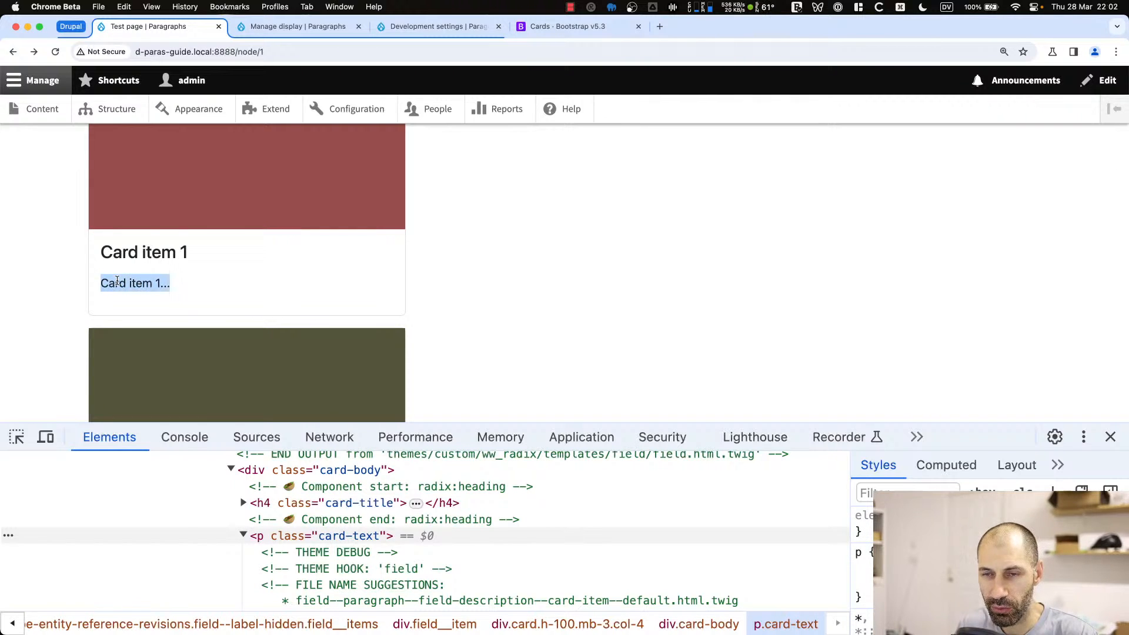
left_click(117, 280)
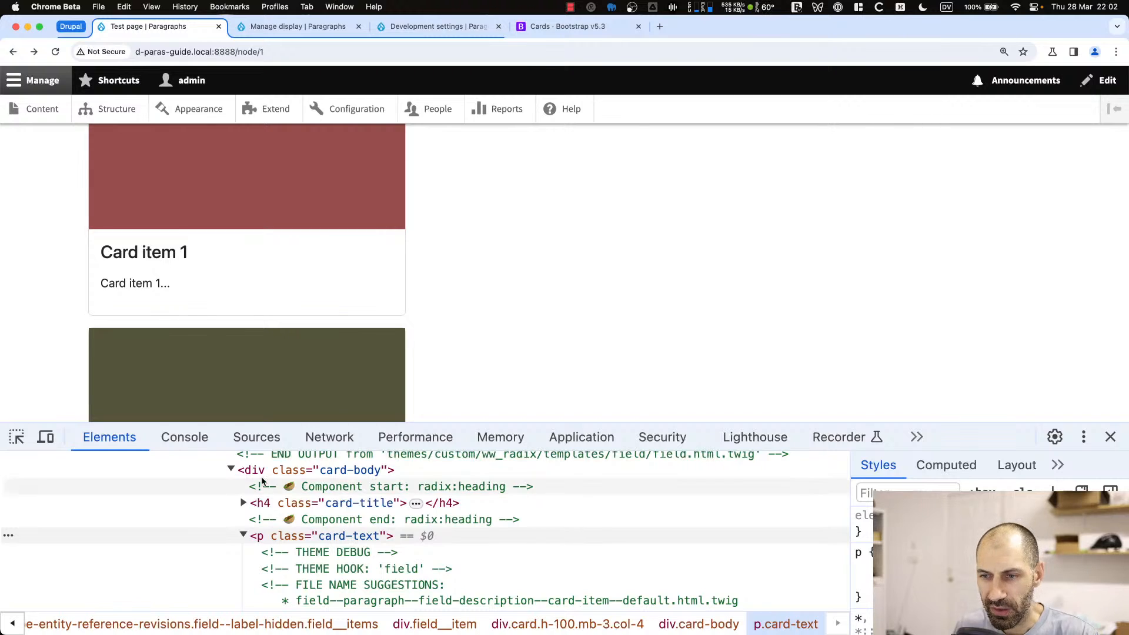
scroll(152, 329, "down", 8)
left_click_drag(172, 359, 94, 360)
double_click(130, 360)
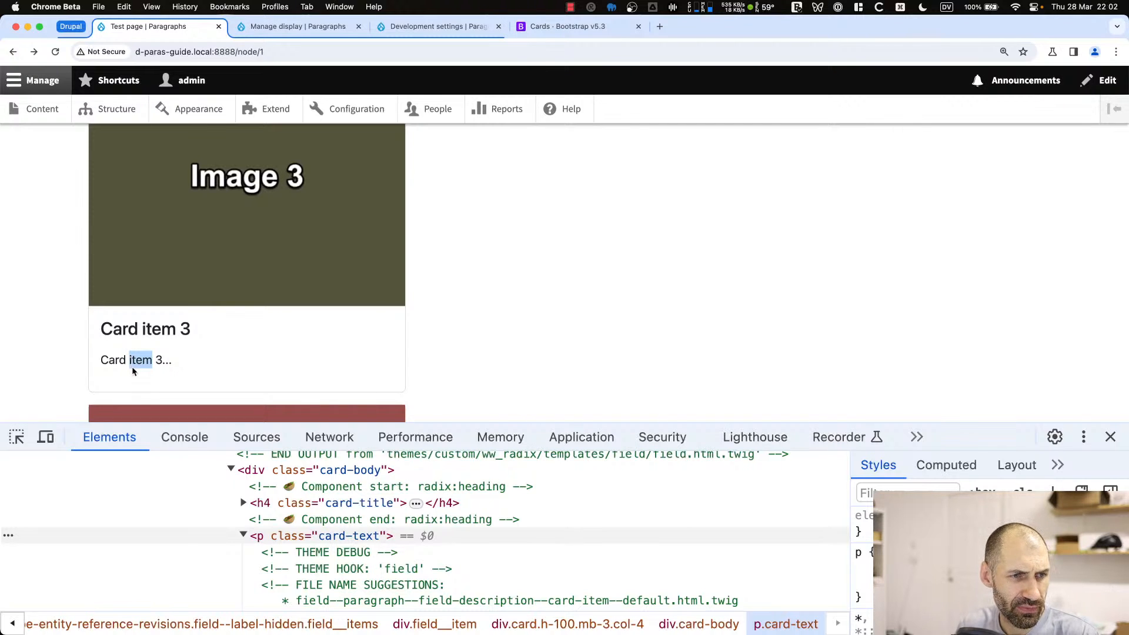
scroll(177, 353, "down", 1)
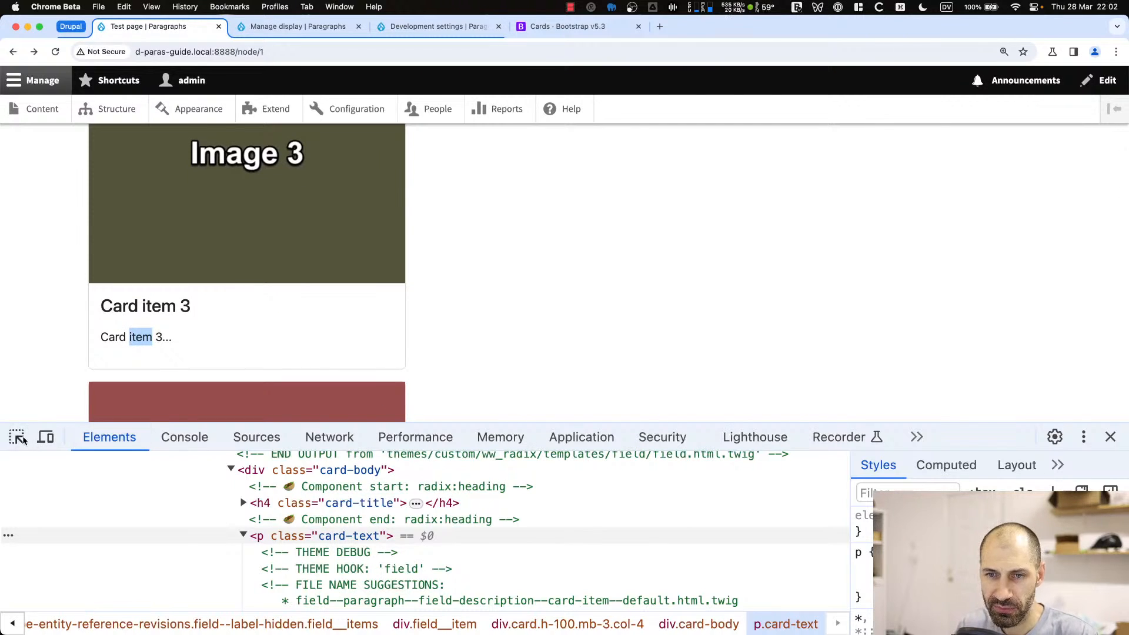
Pick Card item 3's description on the page and compare its field div with the card-text paragraph in an enlarged inspector
left_click(18, 437)
left_click(144, 336)
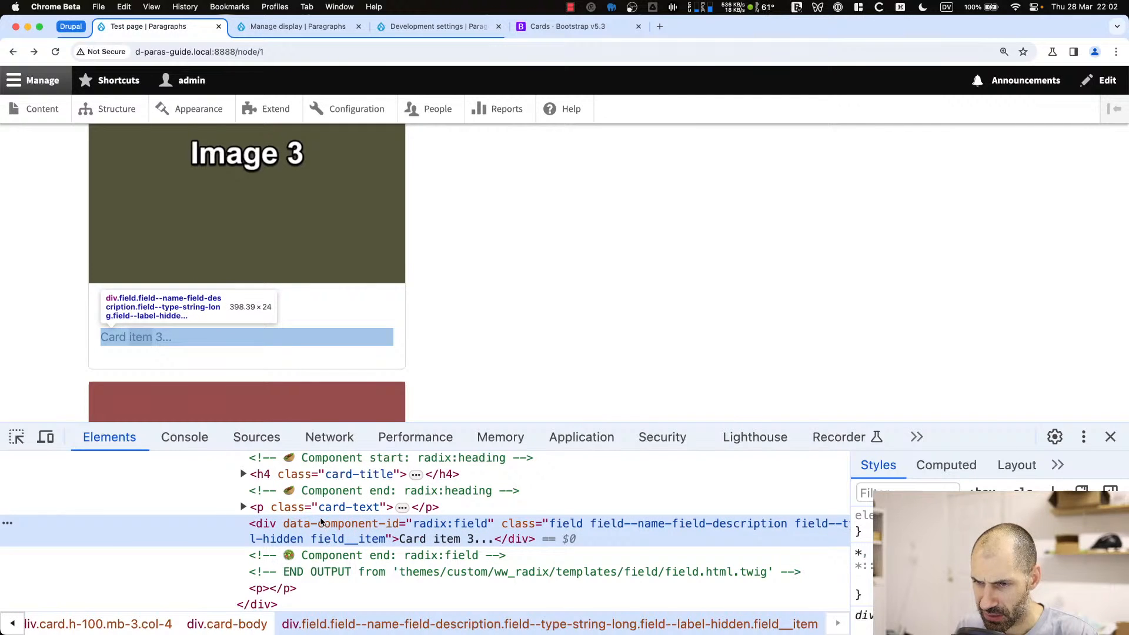
left_click(267, 505)
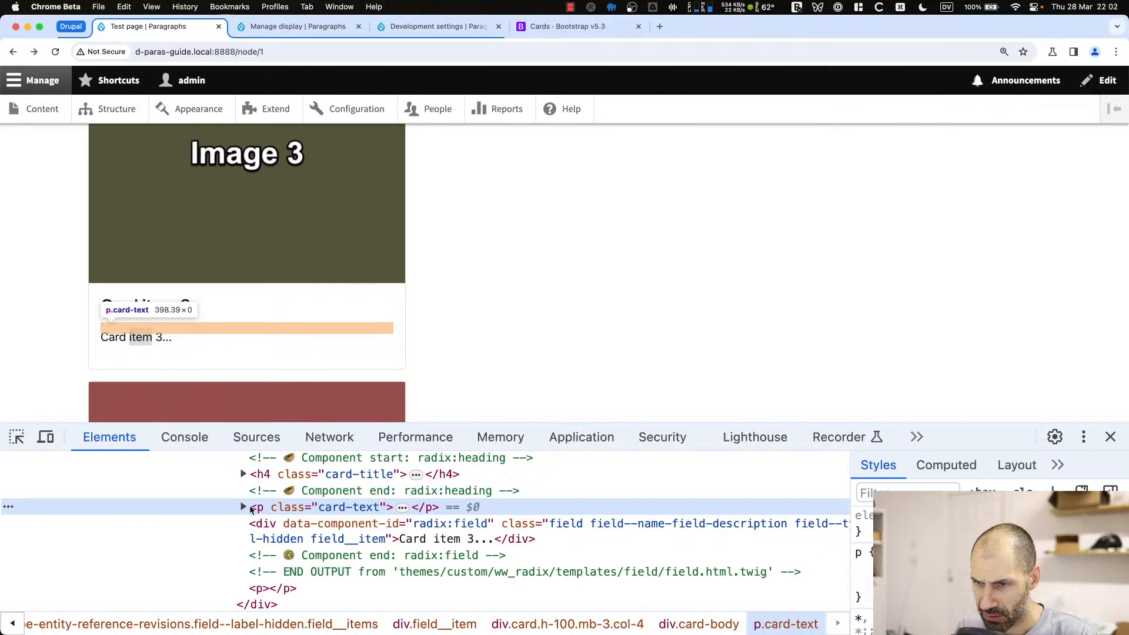
left_click(487, 534)
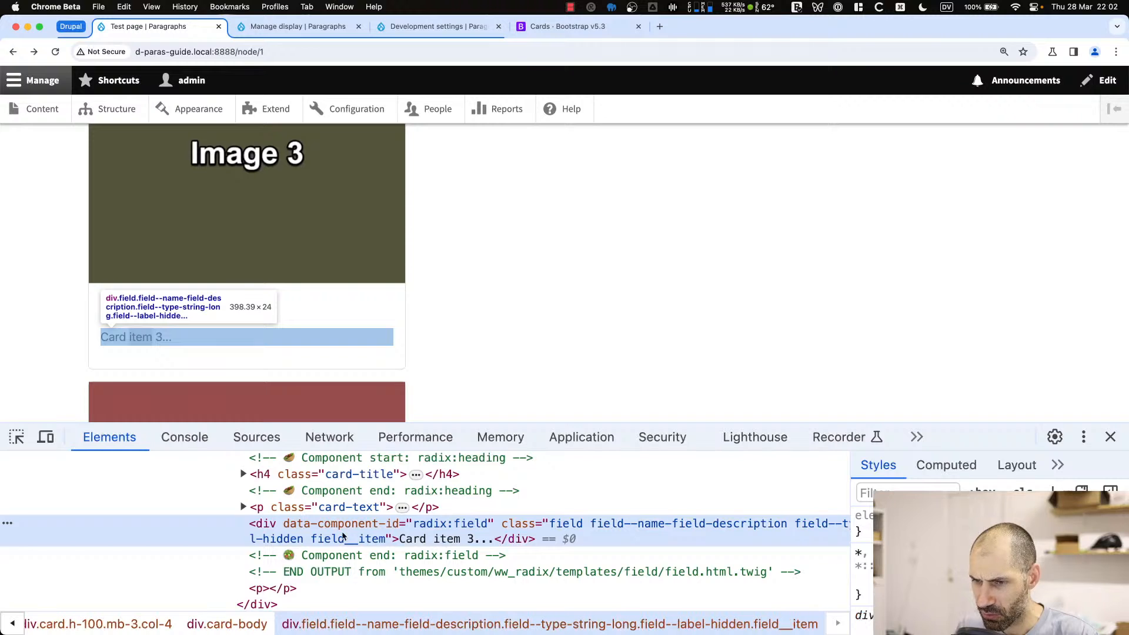
scroll(311, 525, "down", 1)
left_click_drag(473, 423, 473, 284)
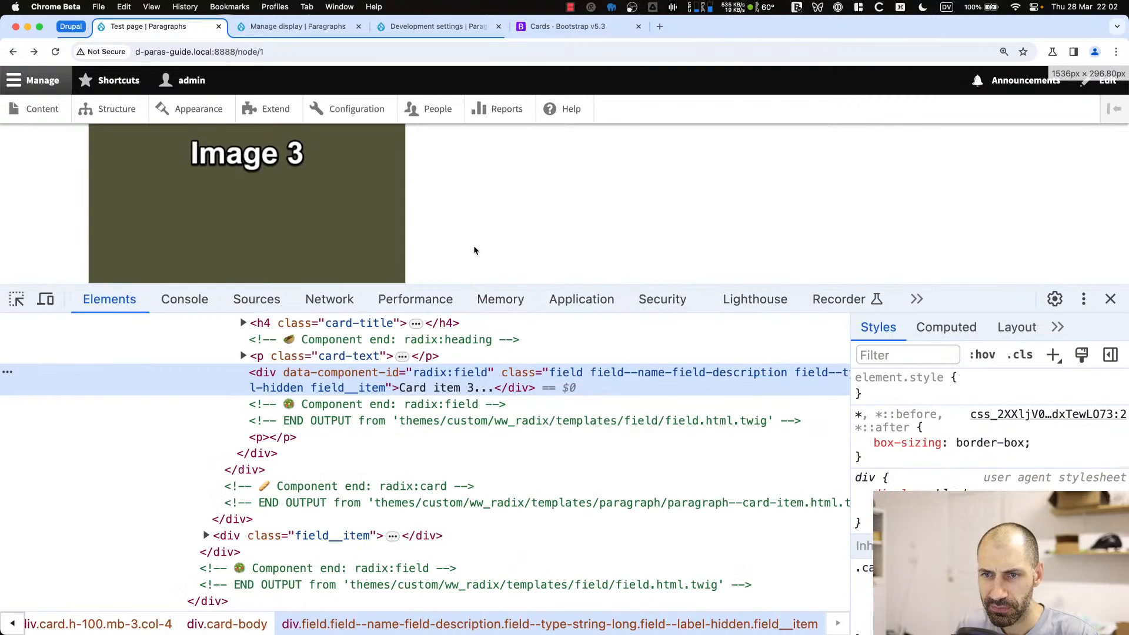
Expand Card item 3's card-text paragraph and examine its template comments and the description field div that follows it
scroll(454, 171, "down", 2)
left_click(243, 356)
left_click(243, 356)
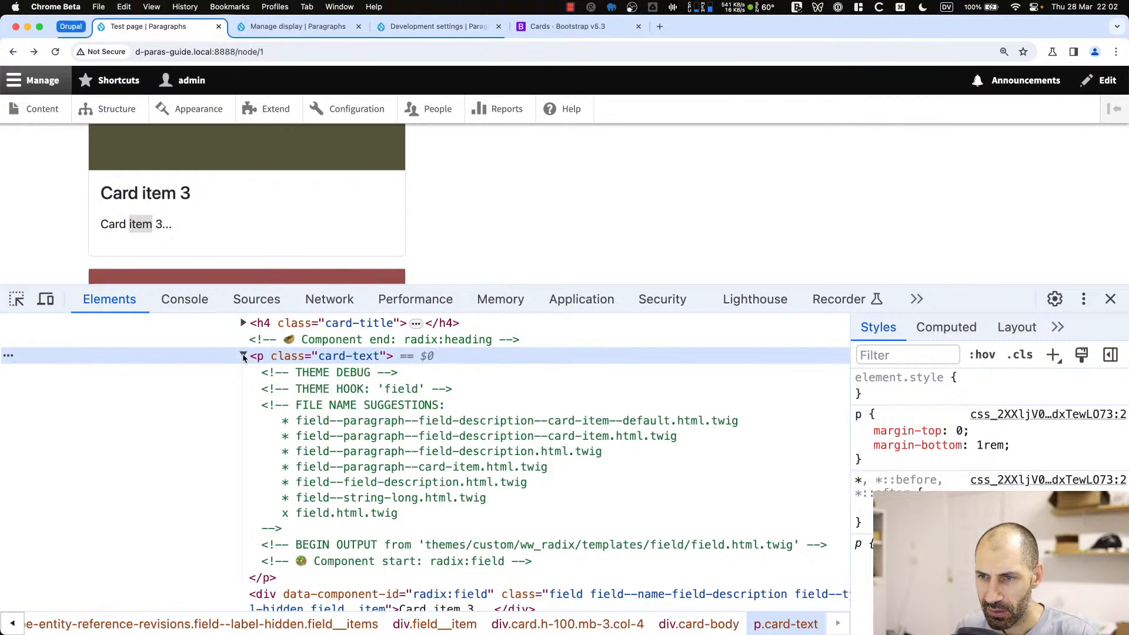
scroll(351, 565, "down", 5)
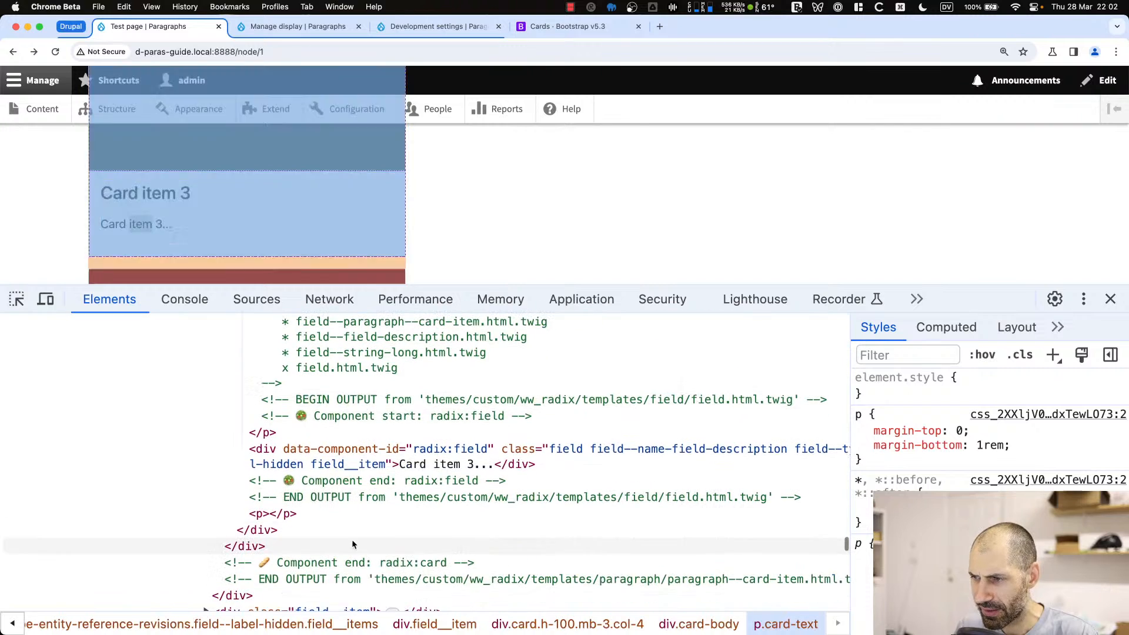
left_click(469, 465)
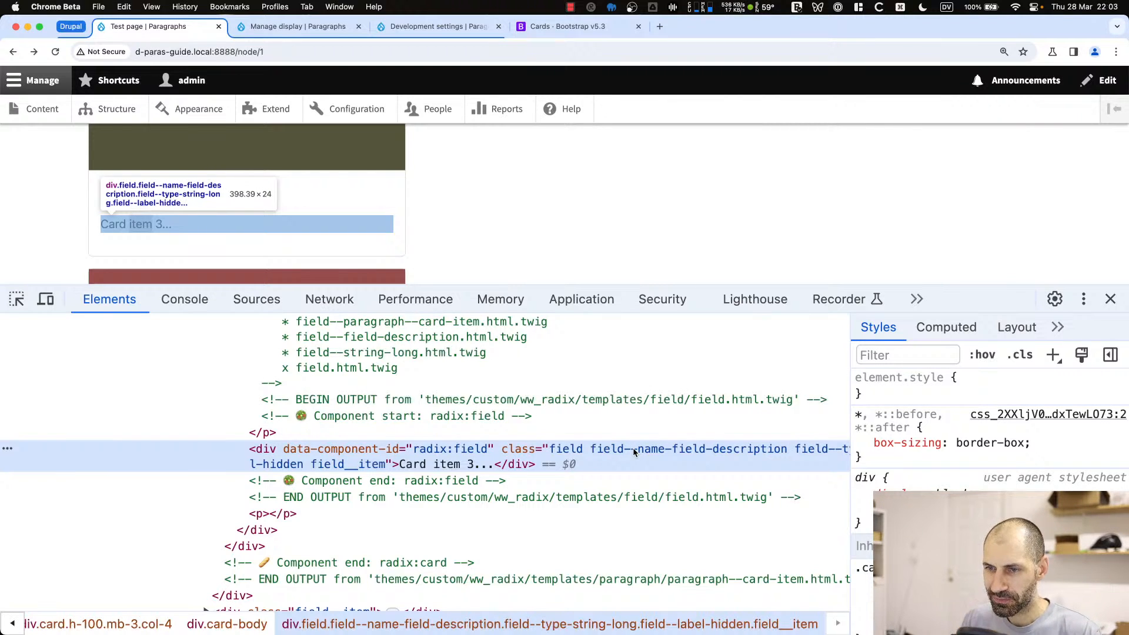
scroll(355, 486, "up", 3)
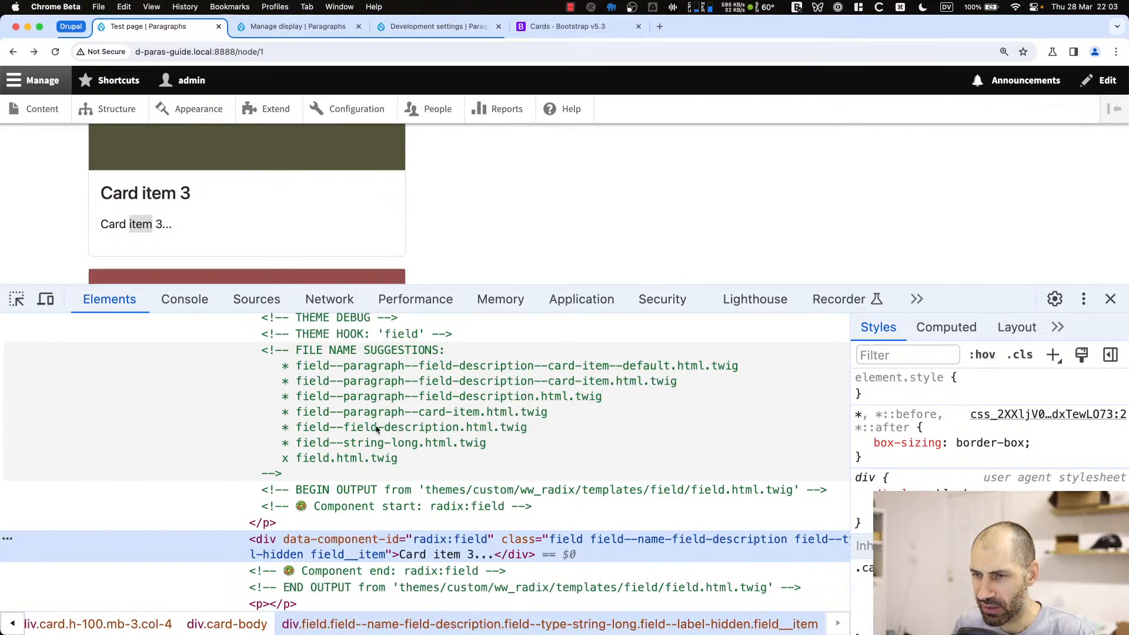
Examine the description field's template file name suggestions, its field div, and the empty paragraph below it
left_click(497, 399)
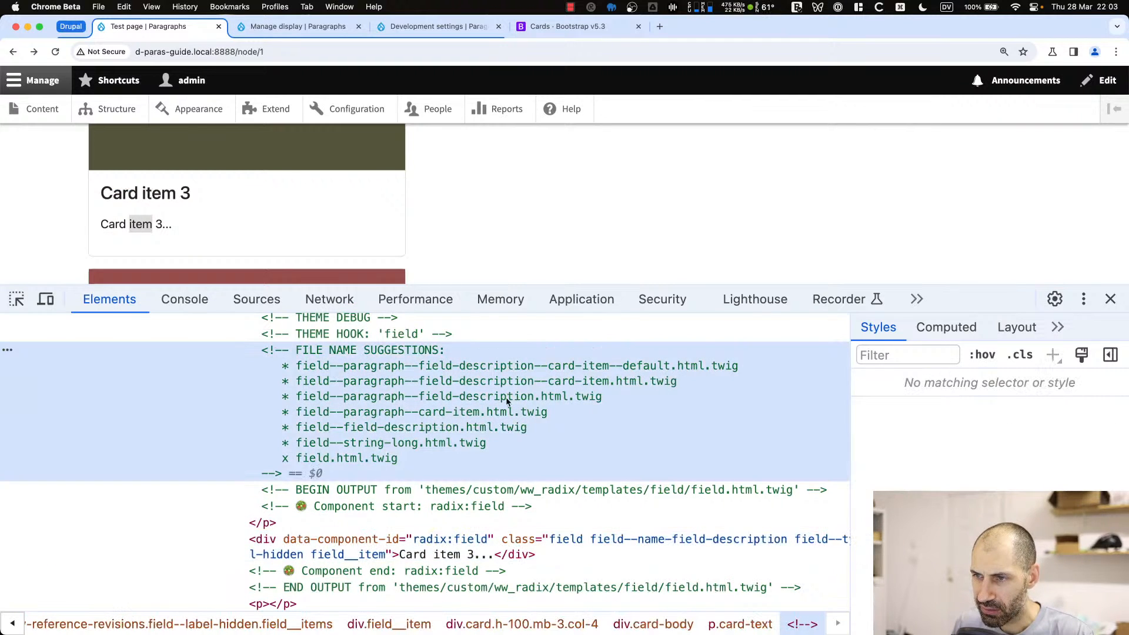
scroll(297, 397, "up", 1)
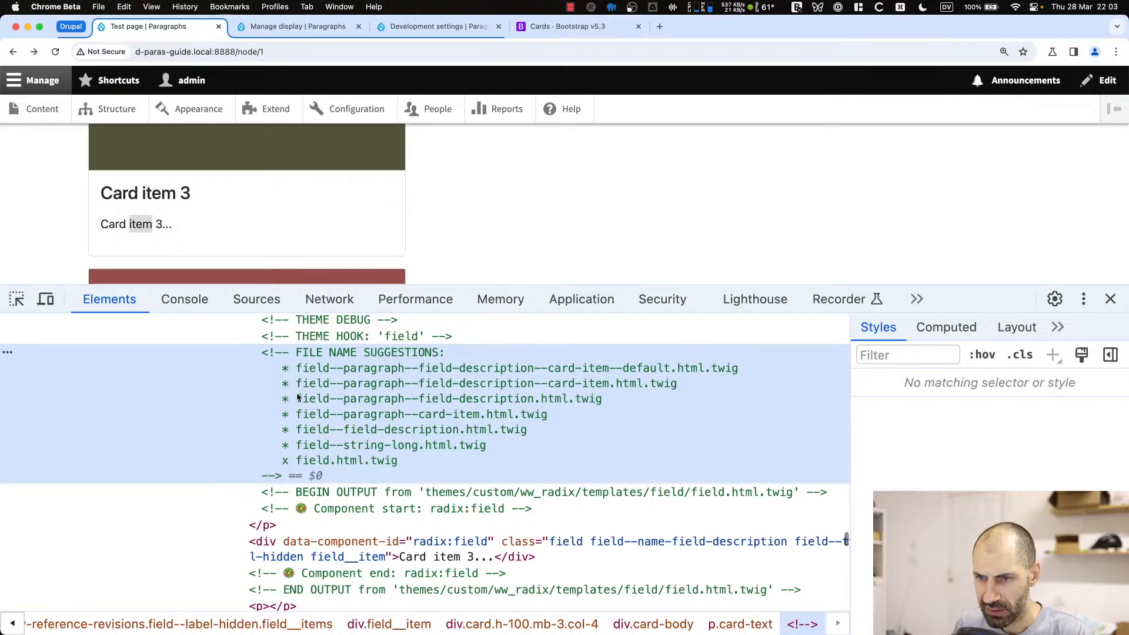
left_click(282, 546)
scroll(282, 547, "down", 1)
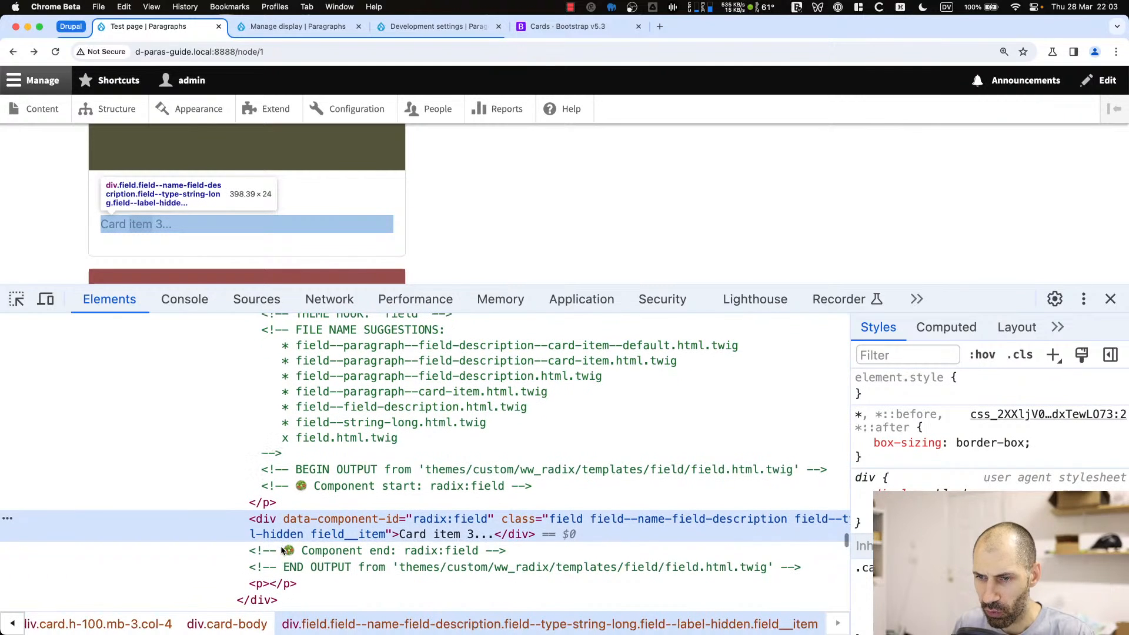
left_click(284, 584)
scroll(279, 582, "down", 5)
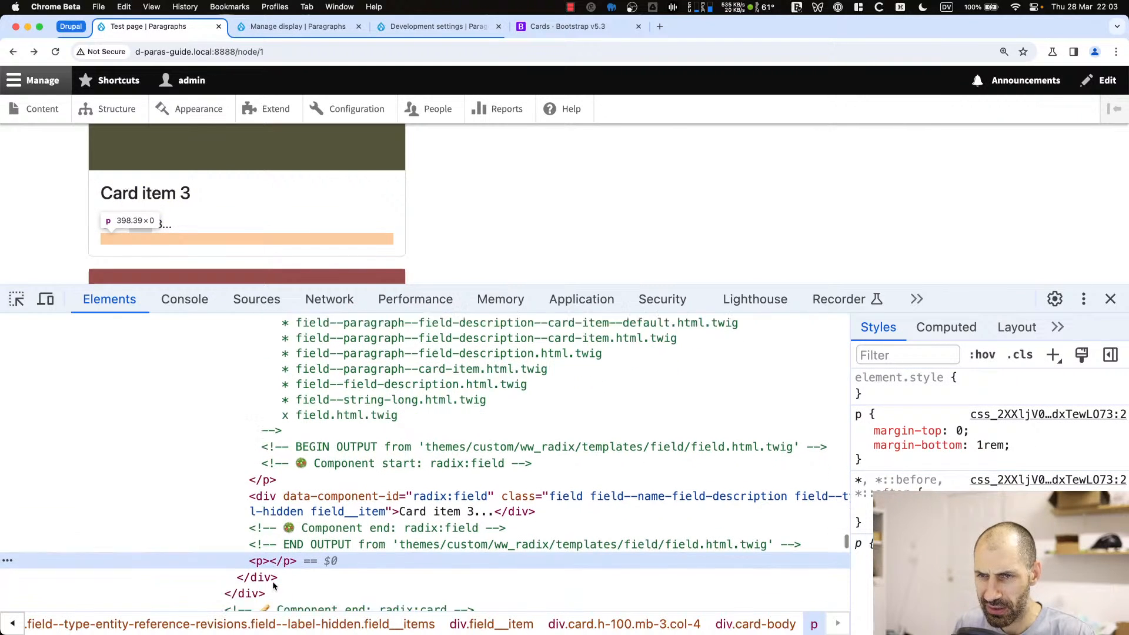
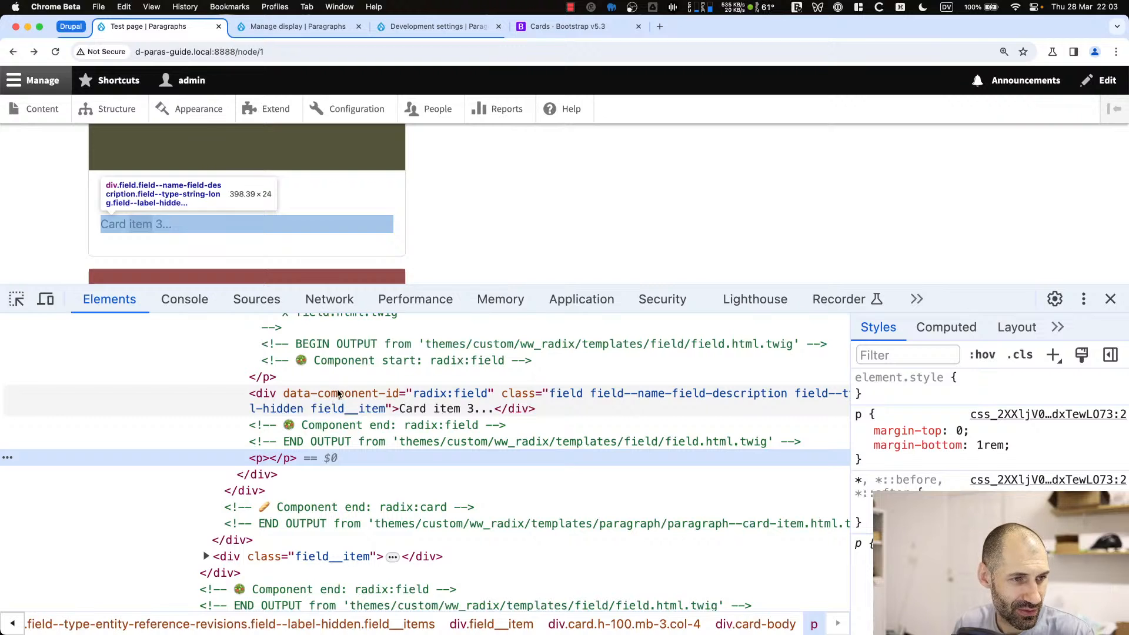
Switch to PhpStorm and add {{ dump(content.field_description) }} on a new line below the radix:card include
key("super+Tab")
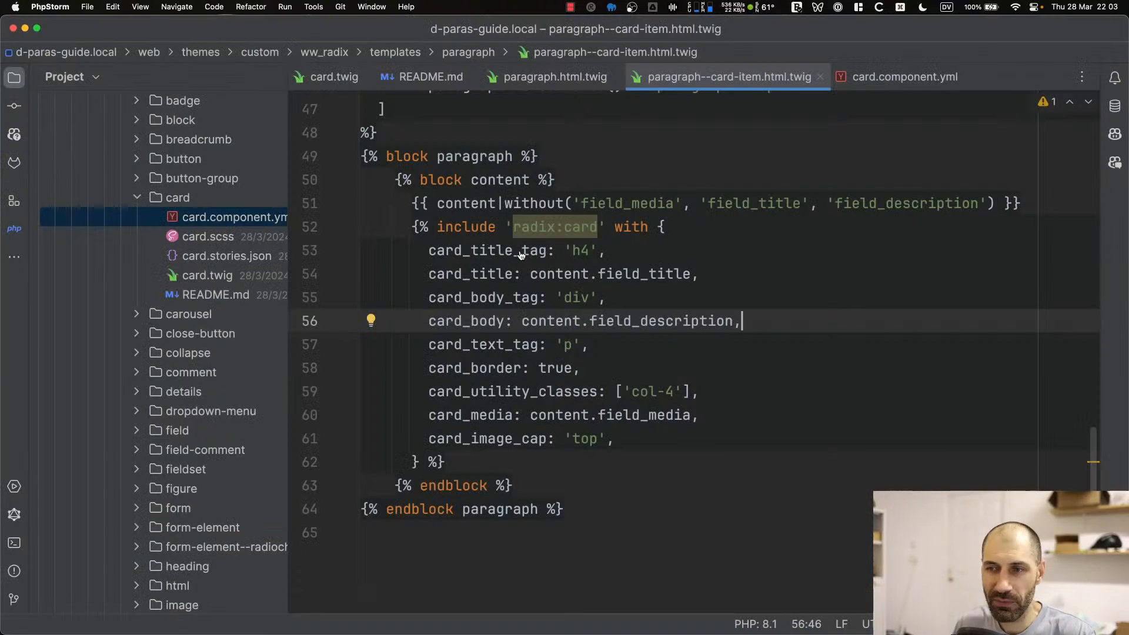
left_click_drag(734, 321, 521, 321)
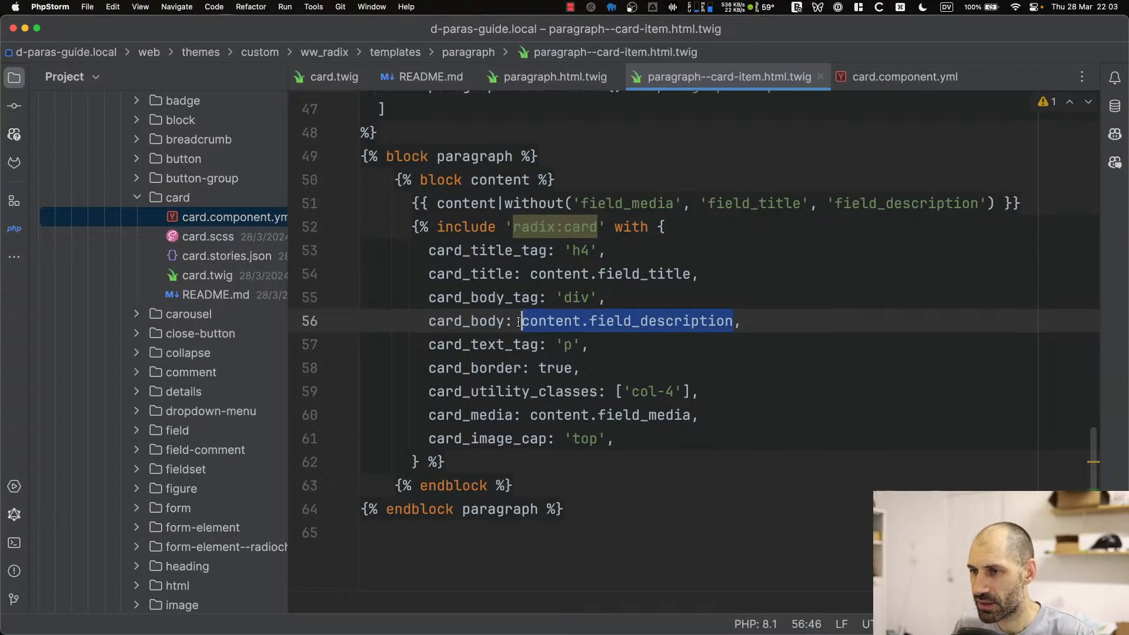
key("super+c")
scroll(457, 416, "down", 3)
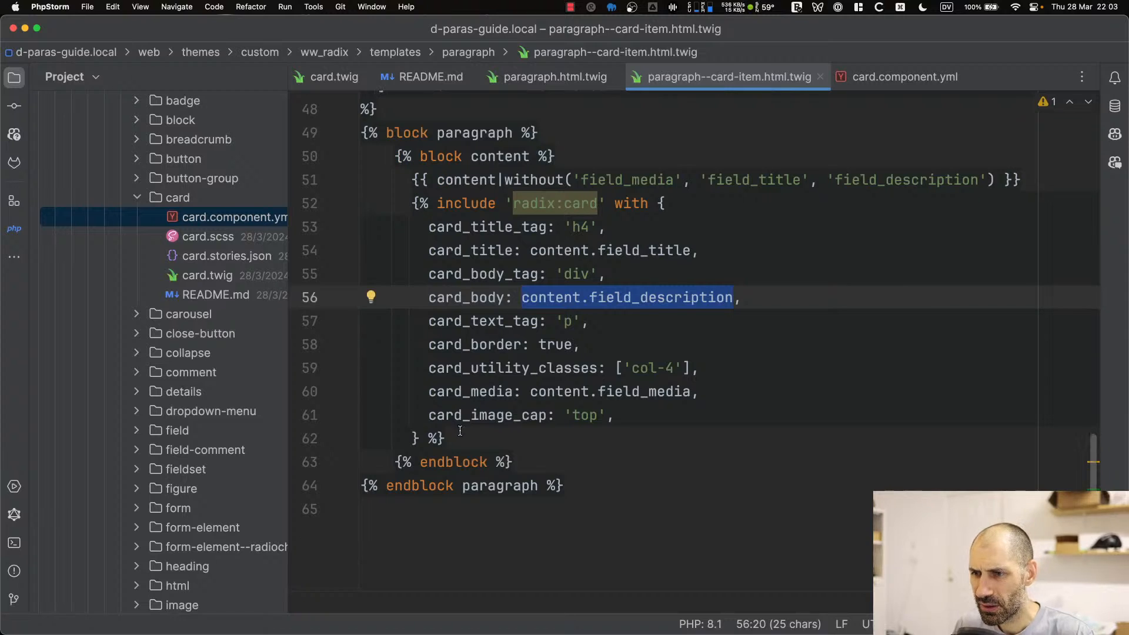
left_click(459, 393)
key("Return")
type("{{ dump")
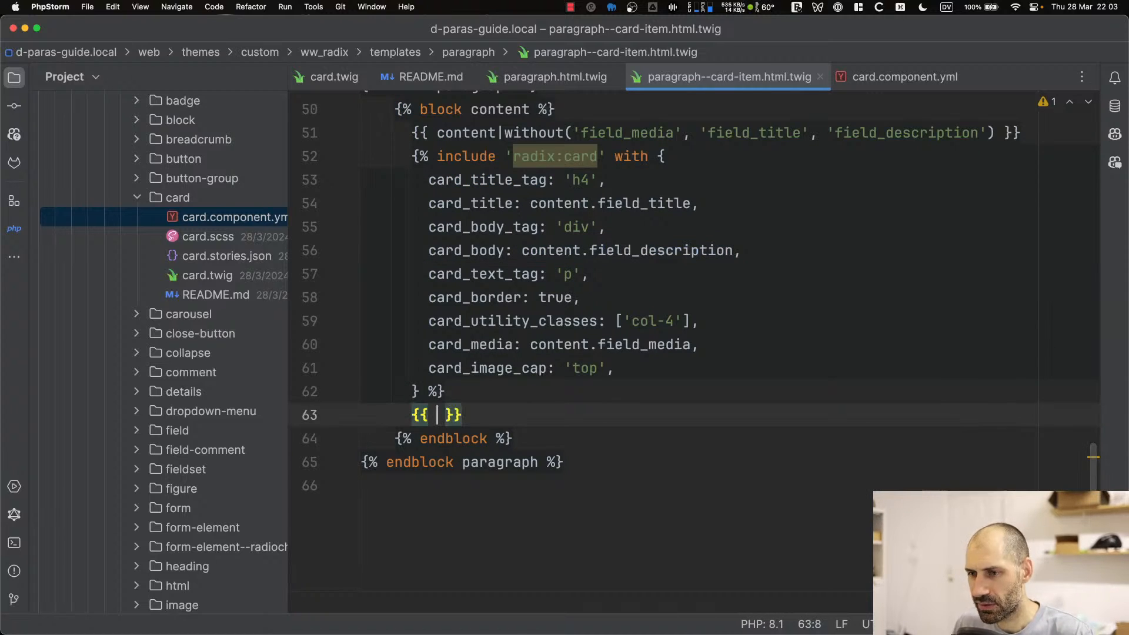
type("(content.field_description")
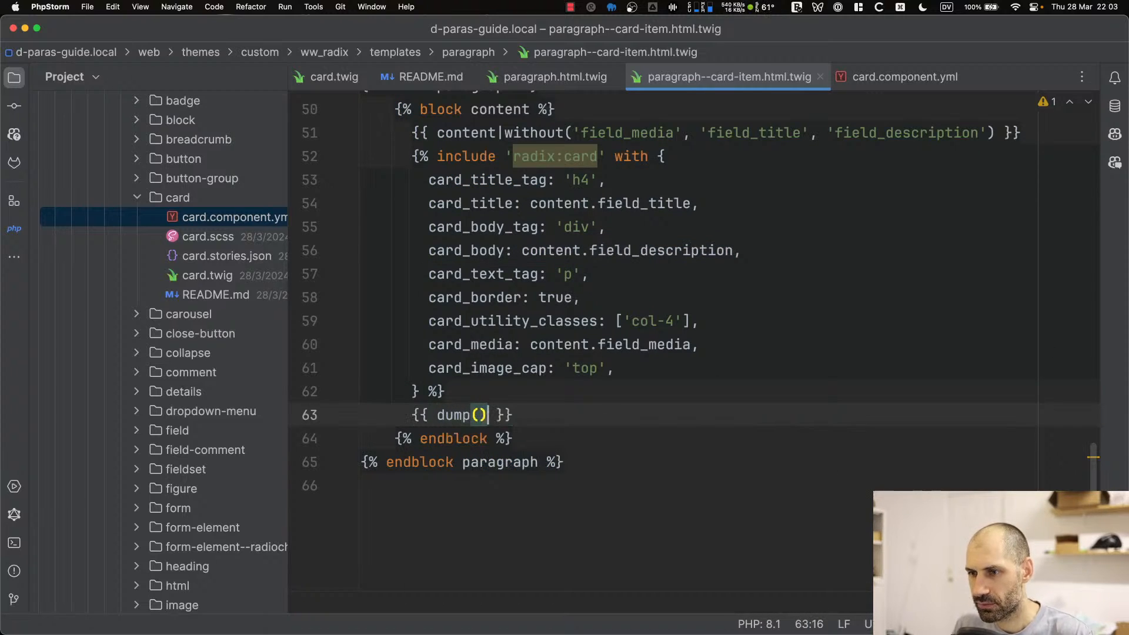
key("super+v")
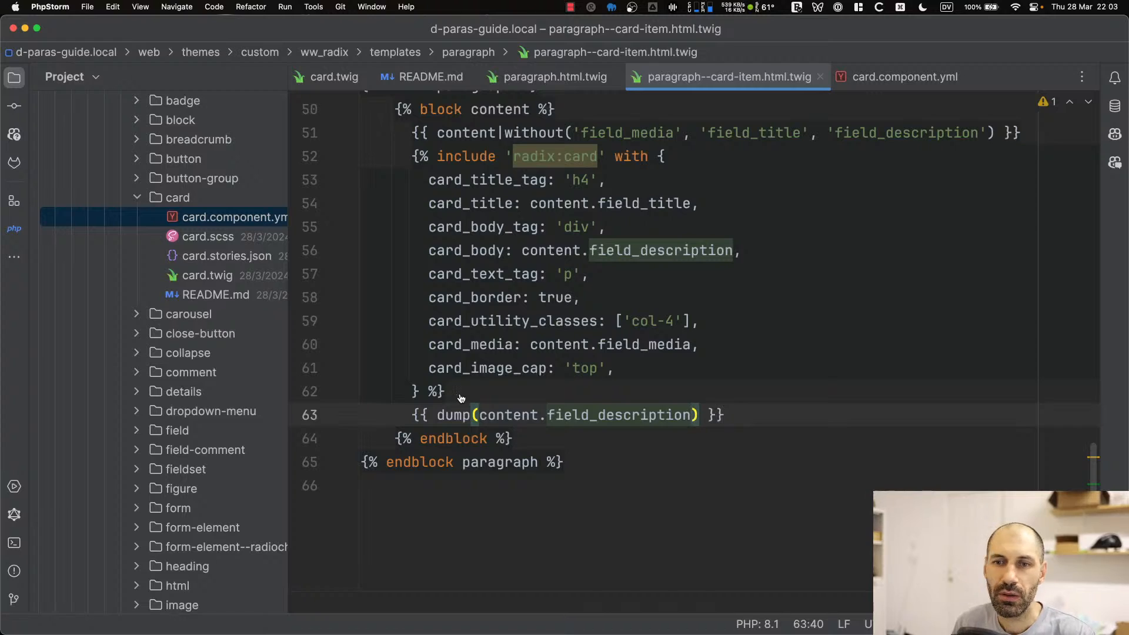
Reload the test page in Chrome, enlarge the page area, and expand item 0 of the array dumped under Card item 3
key("super+Tab")
key("super+r")
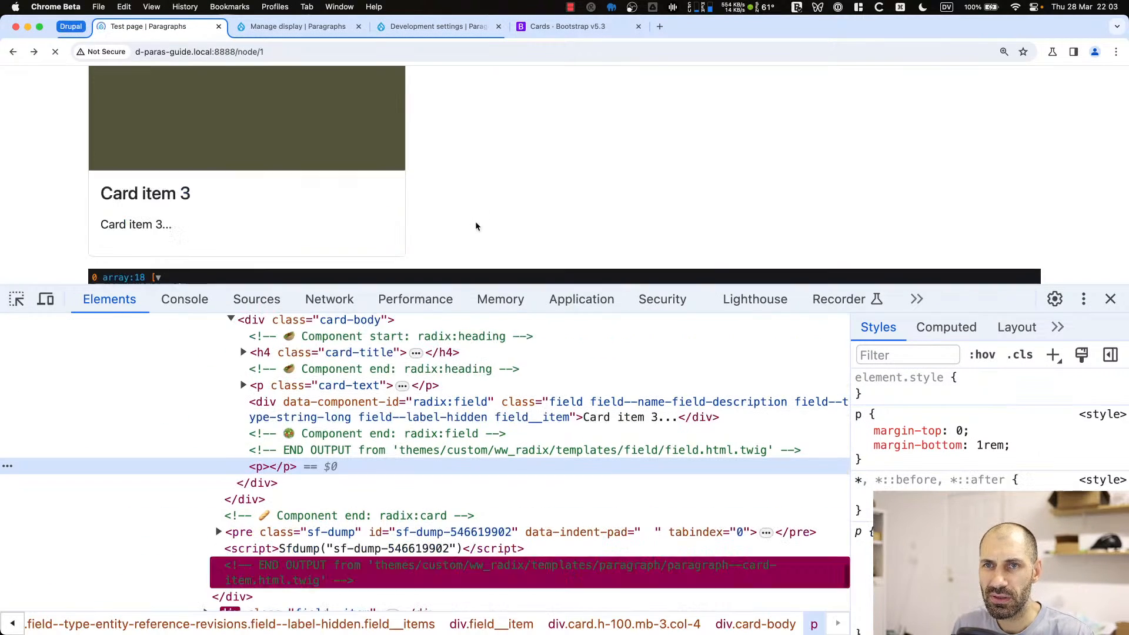
left_click_drag(449, 285, 437, 376)
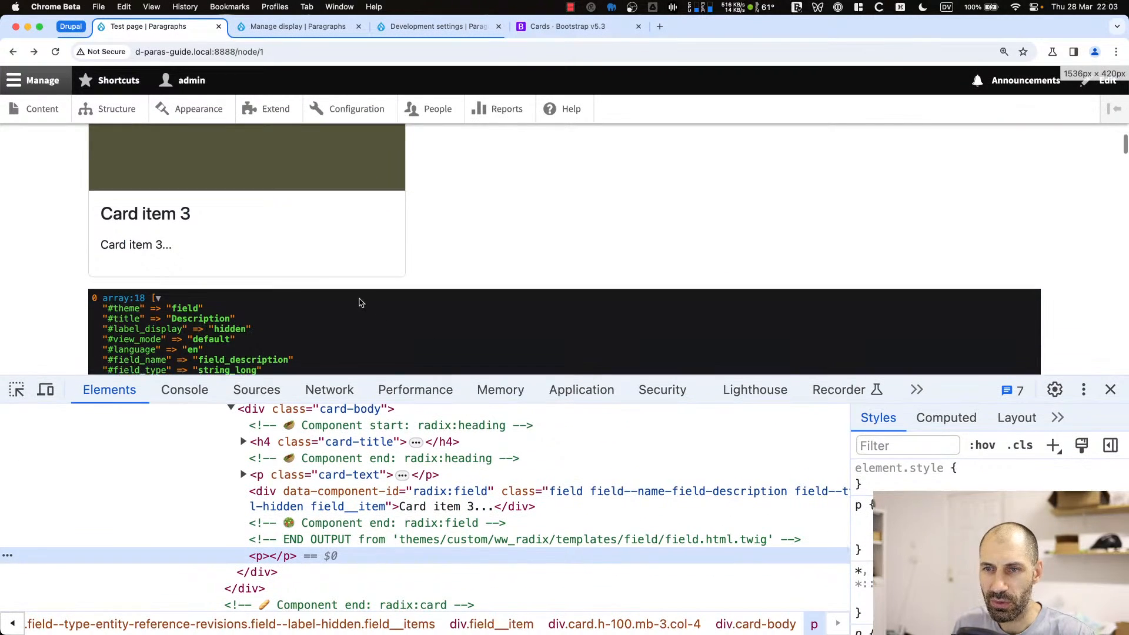
scroll(361, 303, "down", 5)
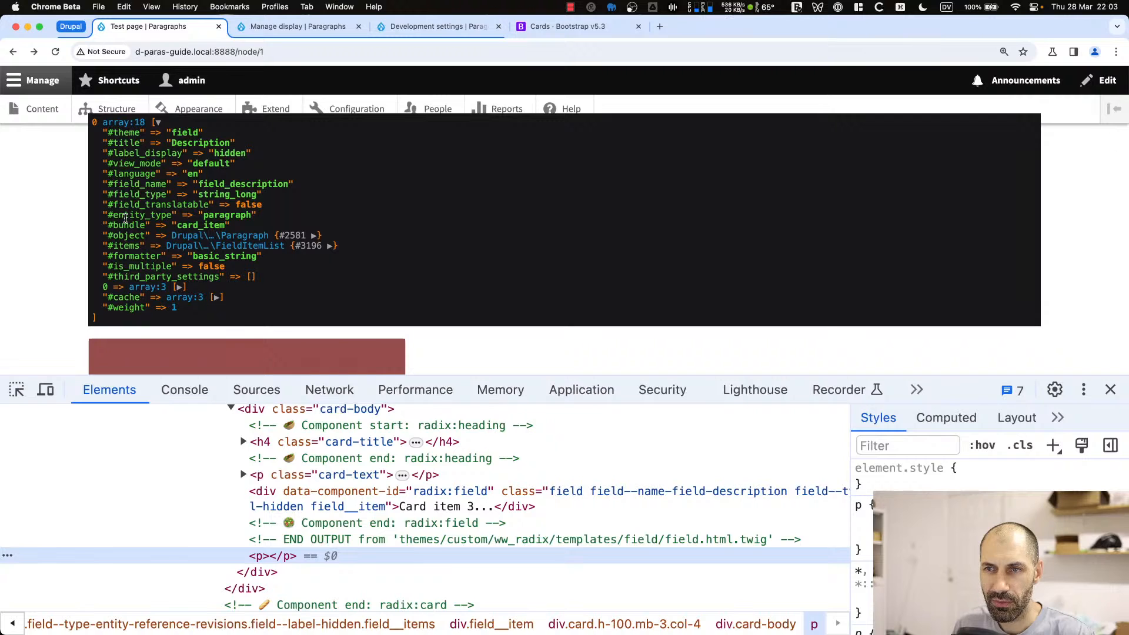
left_click_drag(310, 375, 310, 479)
left_click(179, 288)
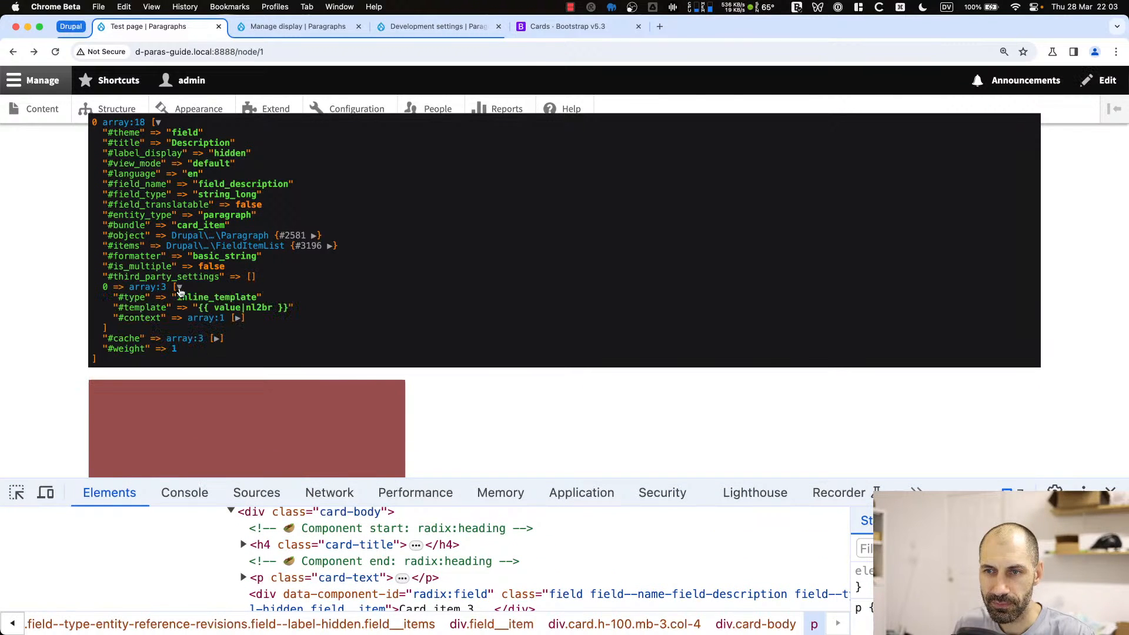
Expand the #context array inside item 0 of the dumped description field and examine its value key
left_click(238, 319)
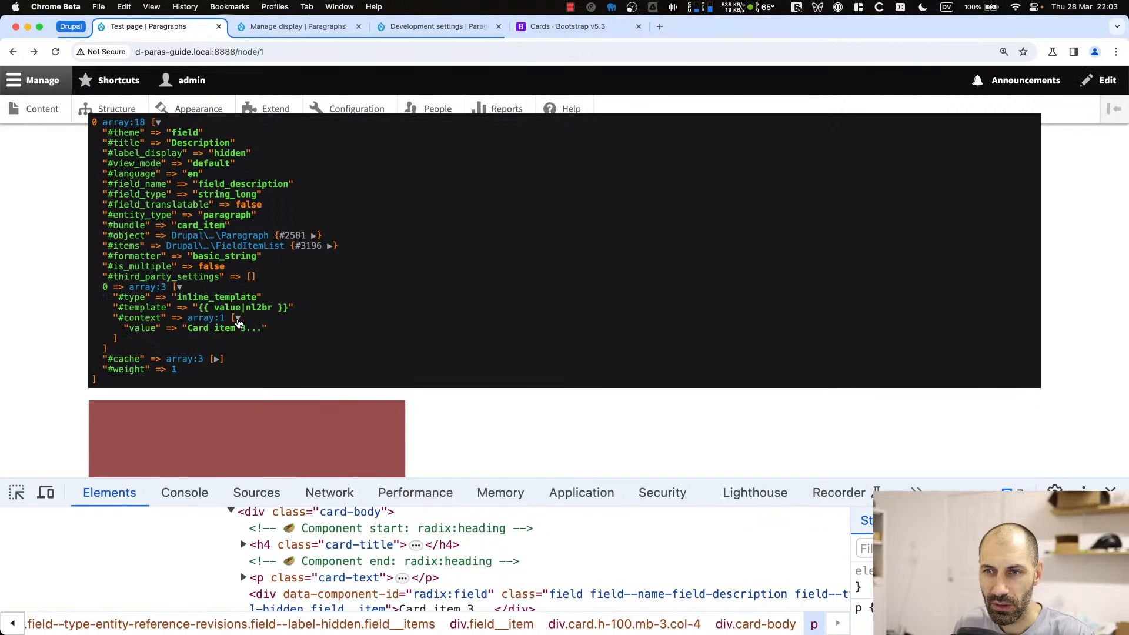
double_click(145, 330)
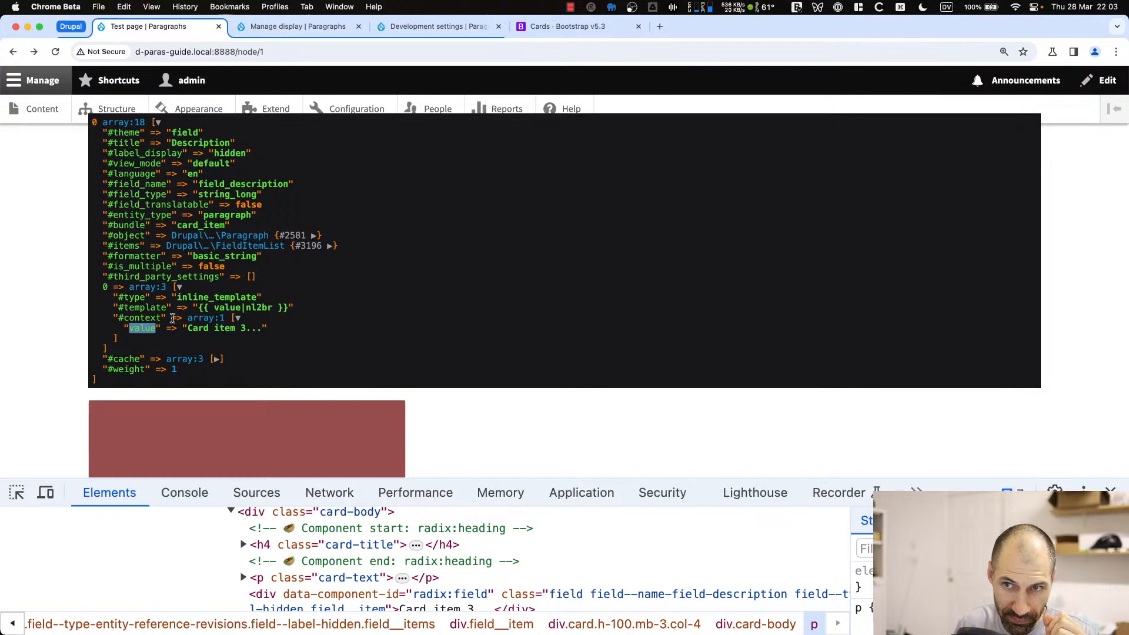
scroll(253, 216, "up", 1)
Switch to PhpStorm, append the |trim filter to content.field_description inside the dump call, and reload the test page in Chrome
key("super+Tab")
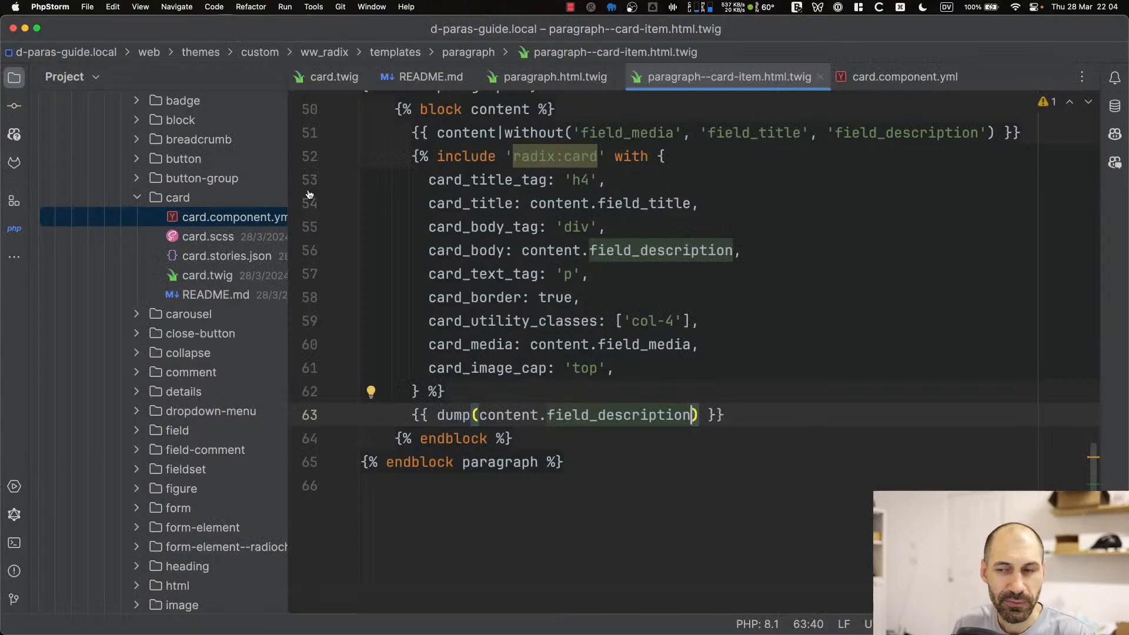
type("|")
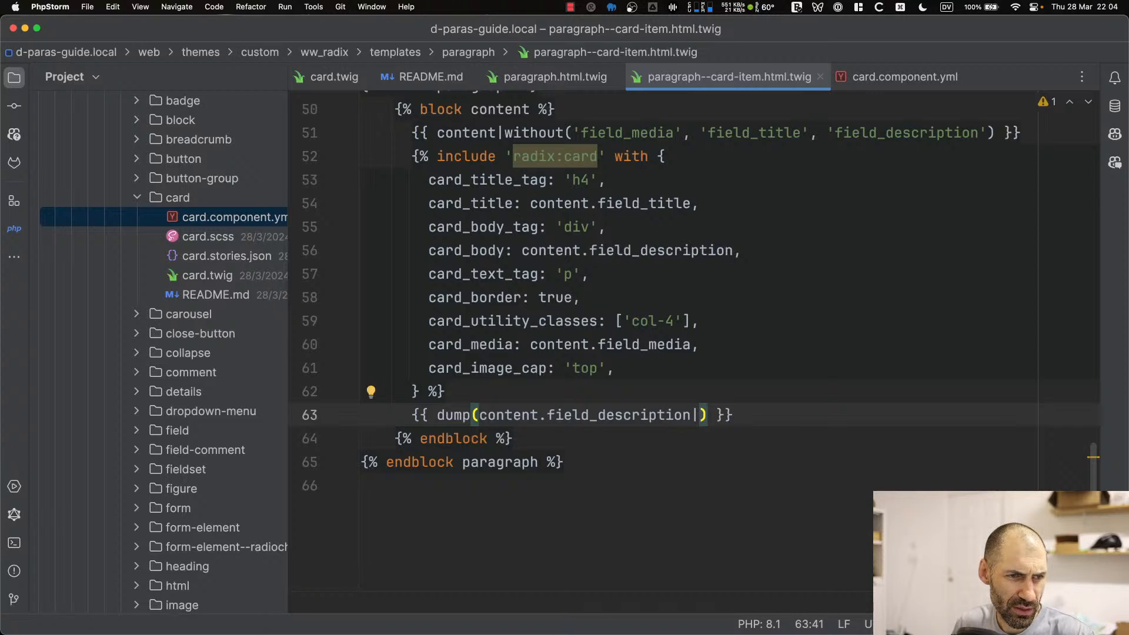
type("trim")
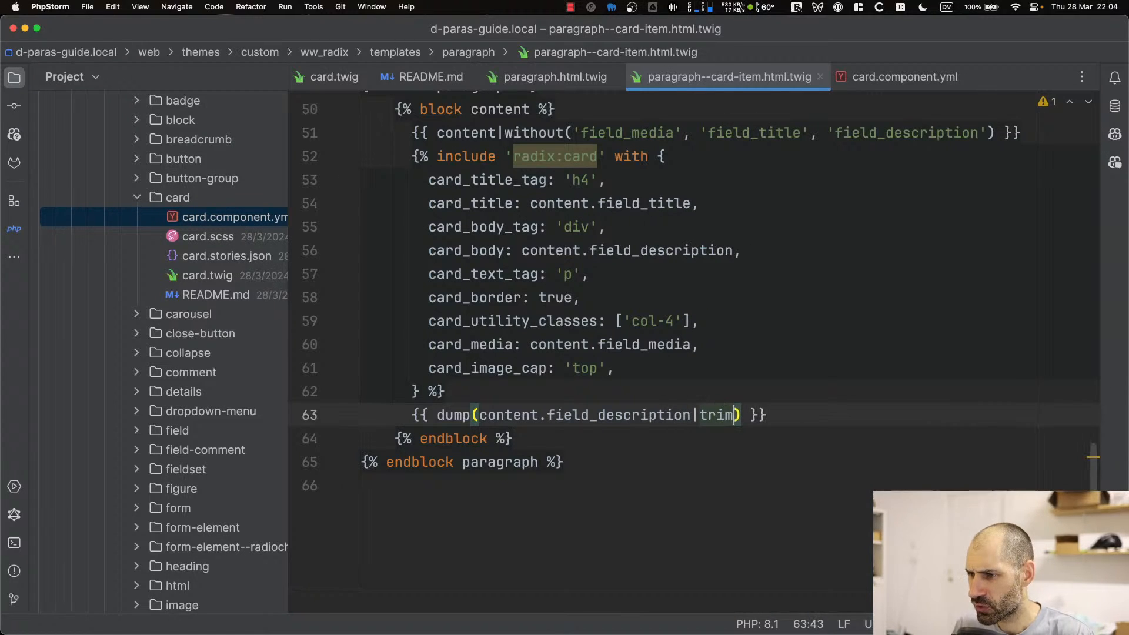
key("super+Tab")
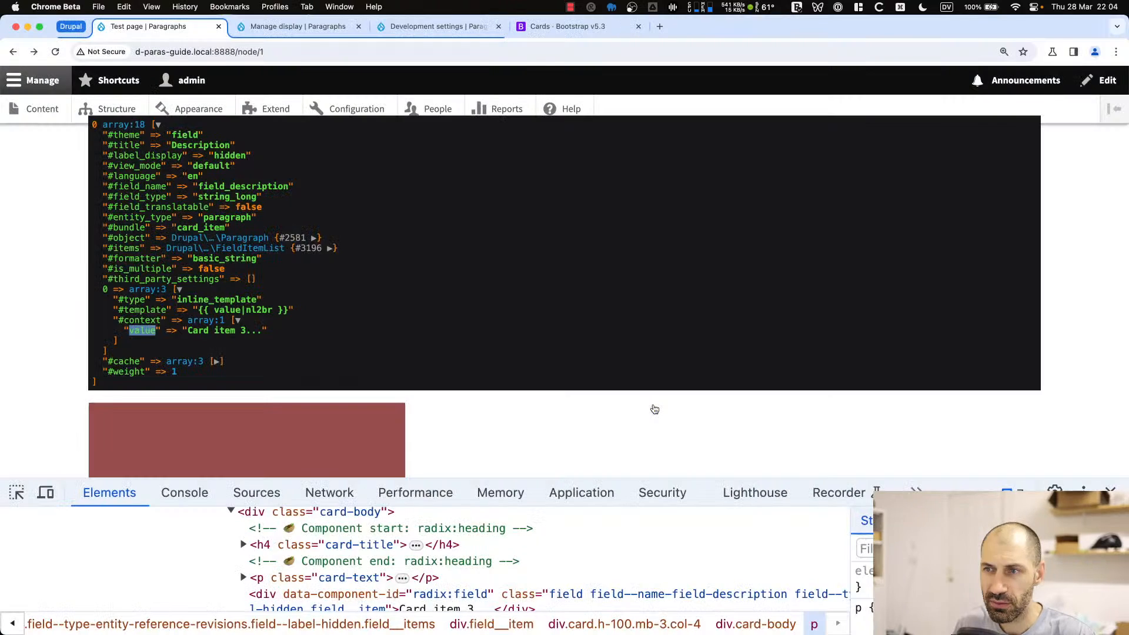
key("super+r")
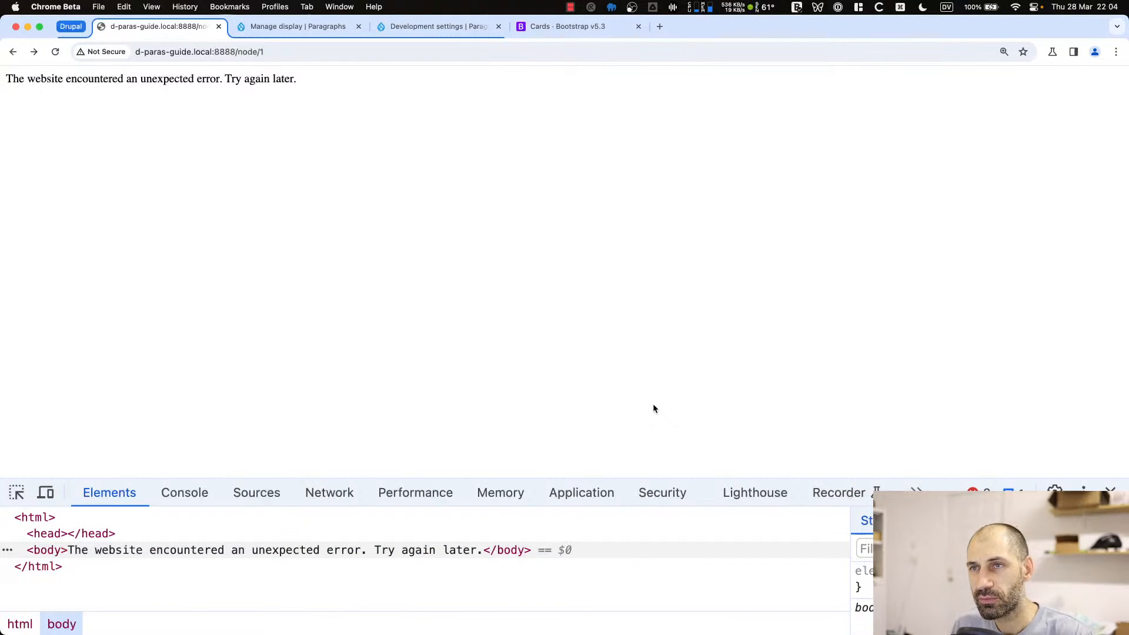
Set the site's Logging and errors configuration to display all messages and save it
left_click(422, 36)
scroll(203, 231, "up", 3)
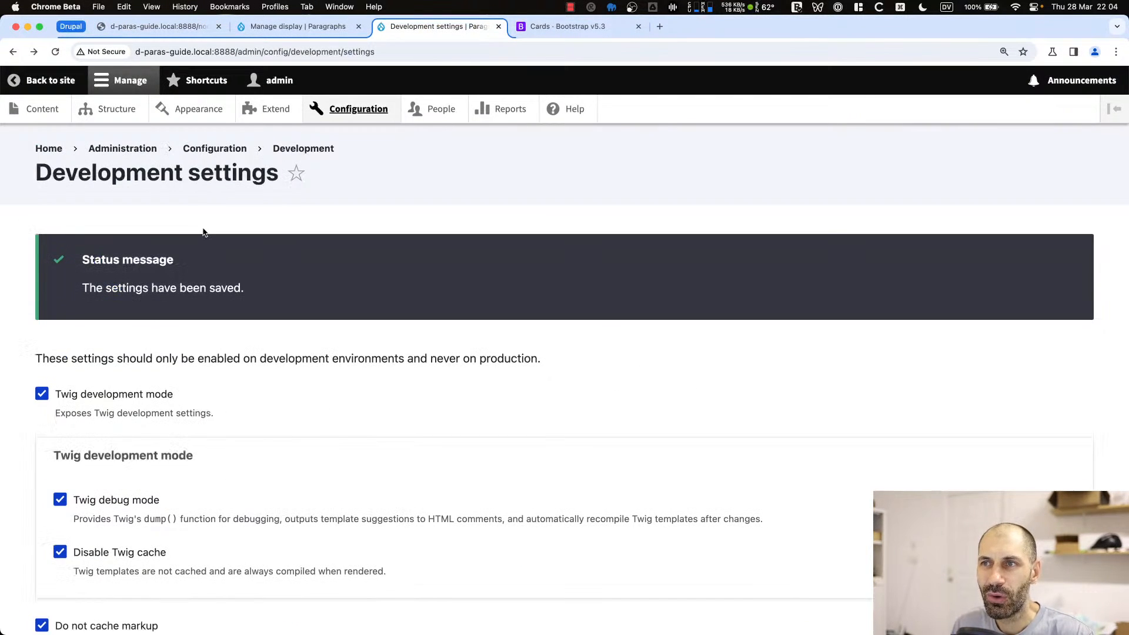
left_click(372, 115)
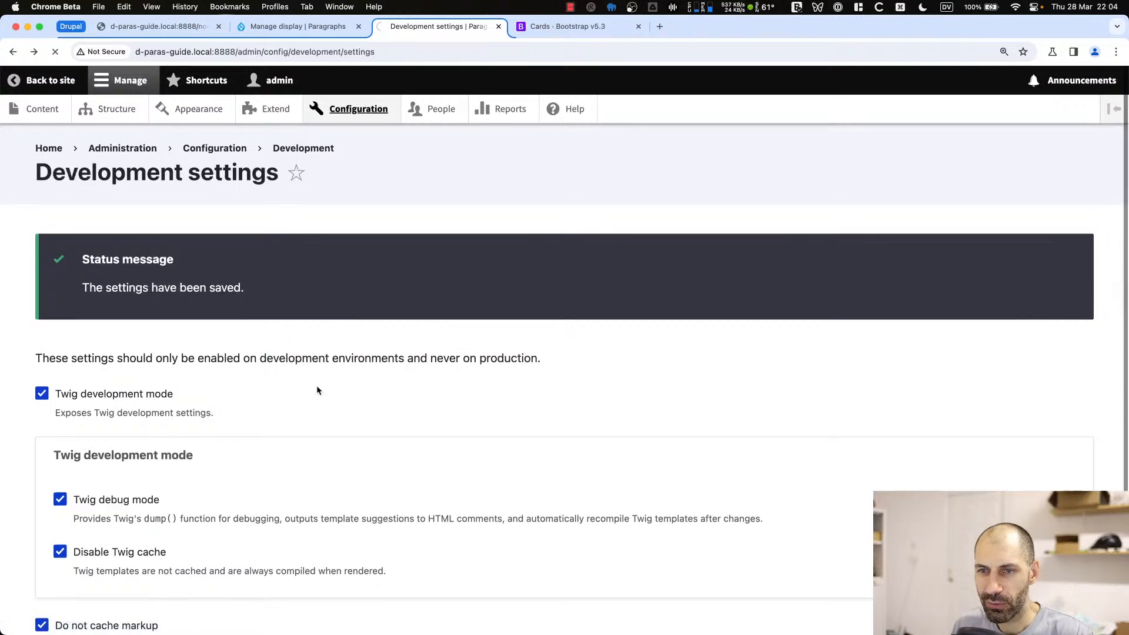
scroll(214, 478, "down", 10)
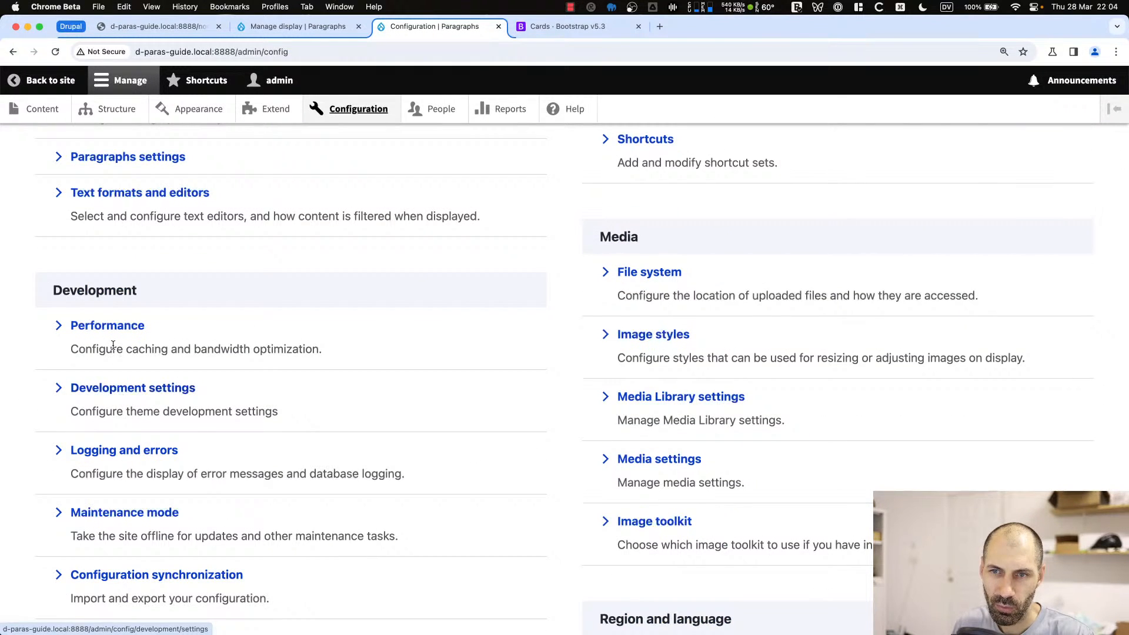
scroll(113, 347, "down", 1)
left_click(117, 432)
left_click(83, 304)
left_click(97, 486)
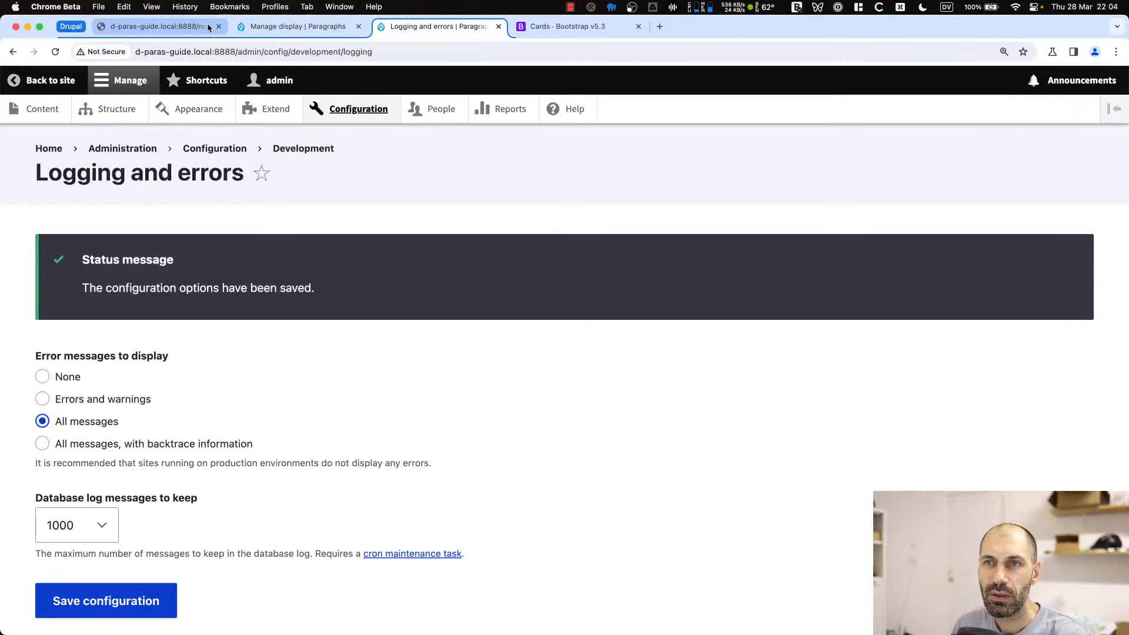
Return to the test page at node/1, reload it, and examine the trim() TypeError details and the page's body markup
left_click(210, 27)
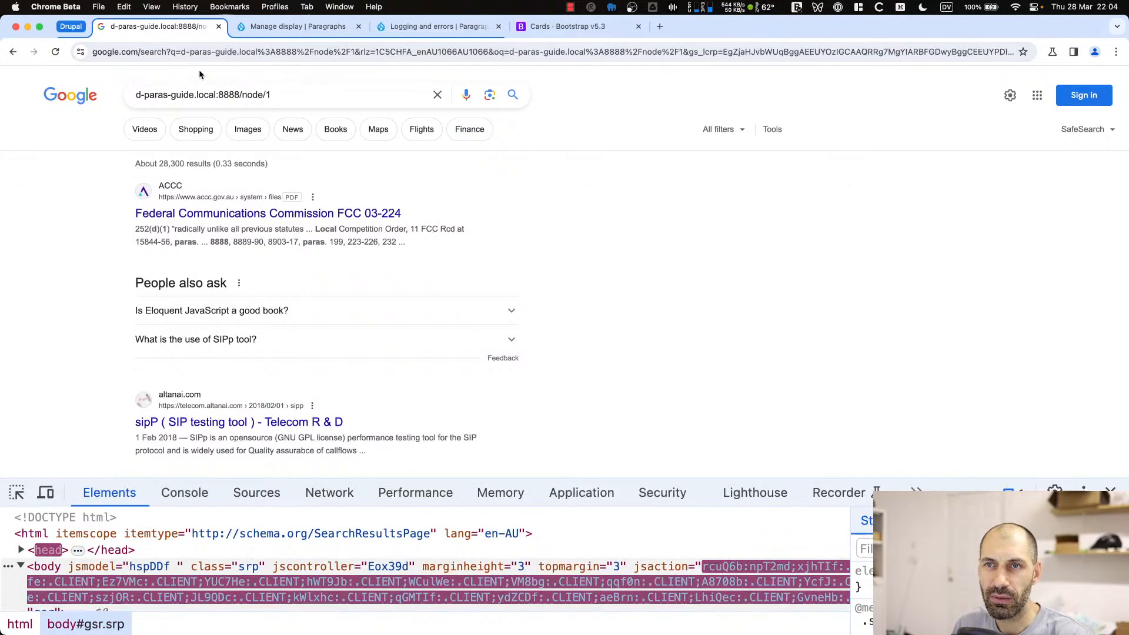
key("super+bracketleft")
key("super+r")
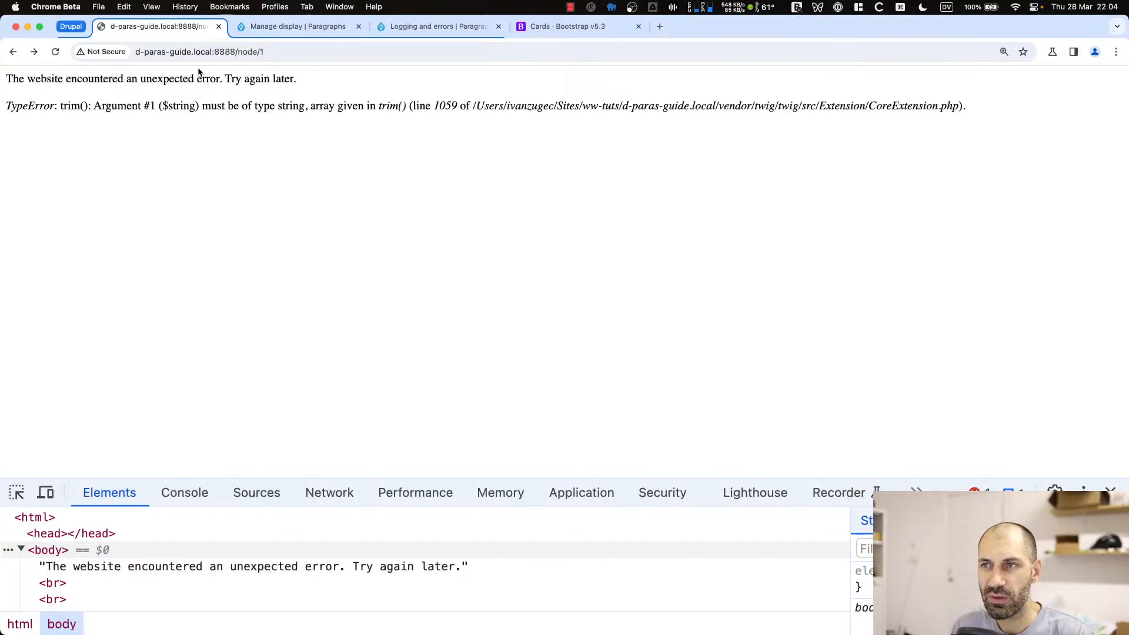
left_click_drag(93, 106, 305, 105)
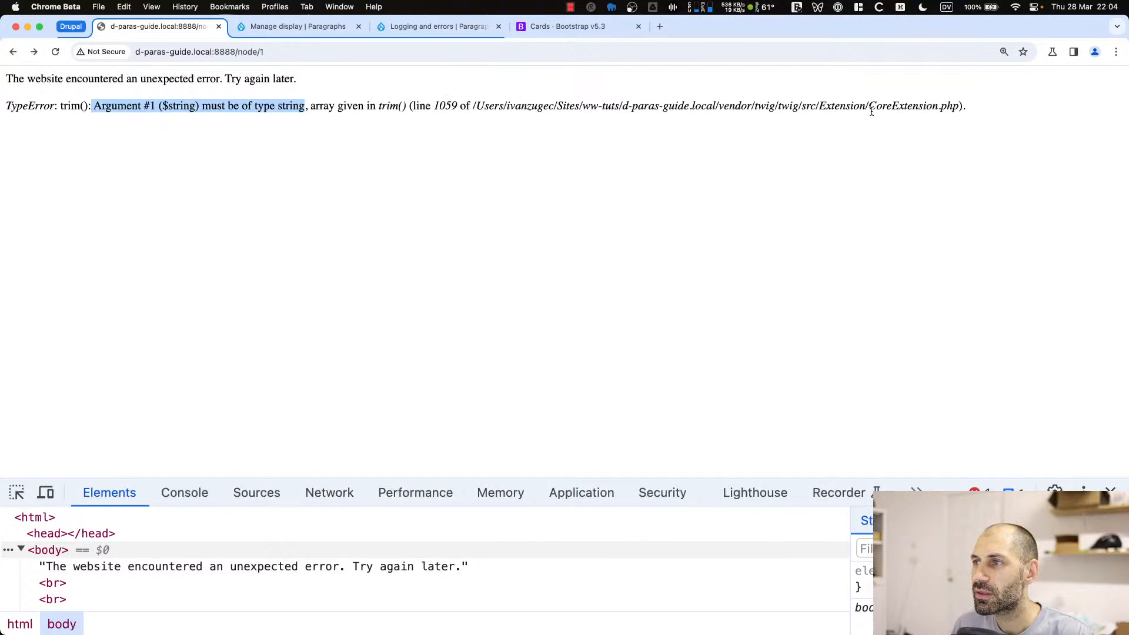
left_click(966, 111)
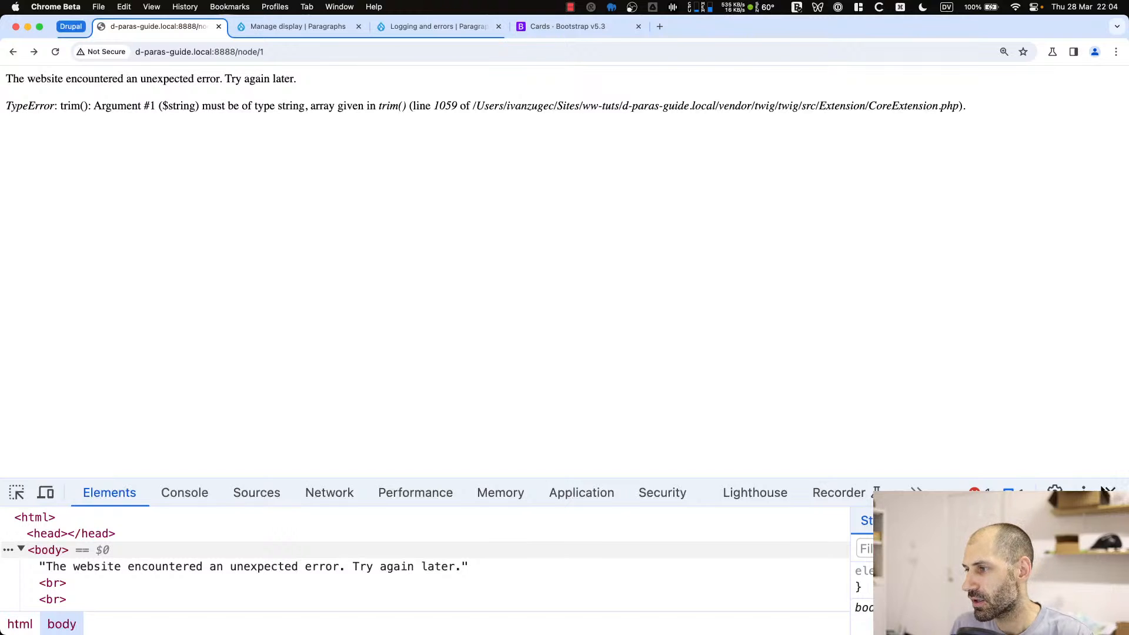
left_click_drag(1099, 478, 353, 185)
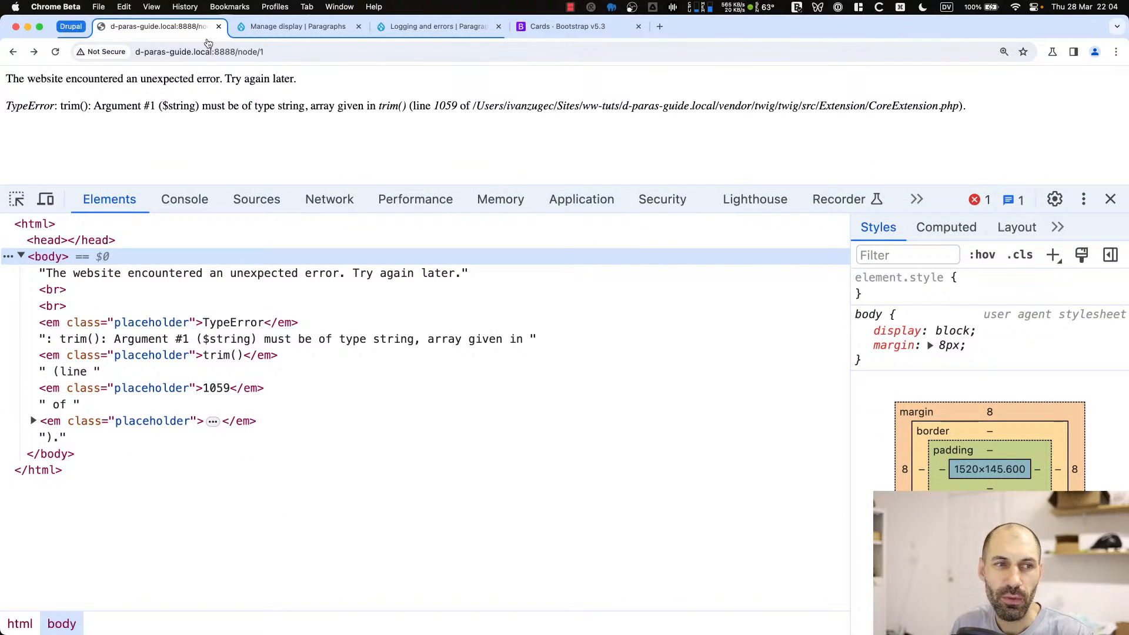
Switch to PhpStorm, insert the render filter before trim in the field_description dump, and reload the test page in Chrome
key("super+Tab")
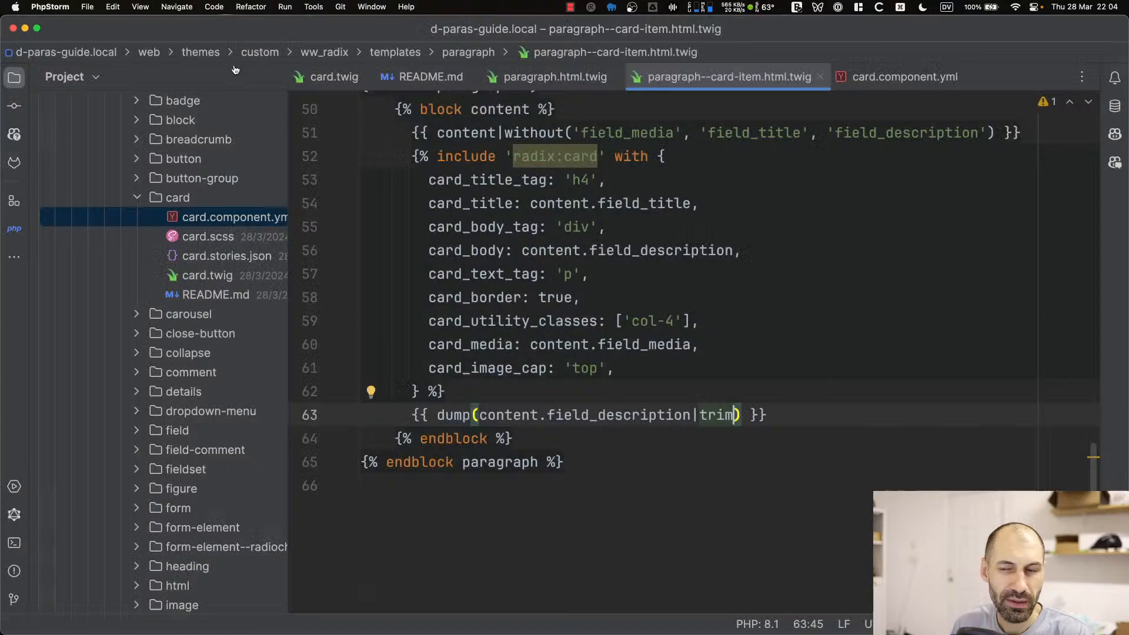
left_click(699, 414)
type("render|")
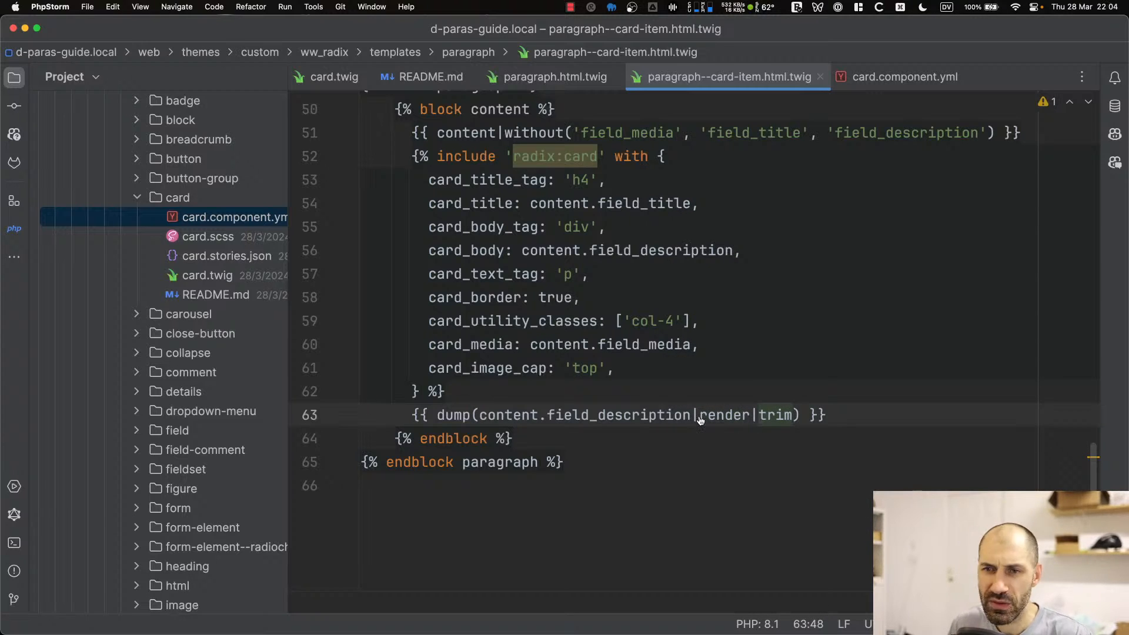
key("super+Tab")
key("super+r")
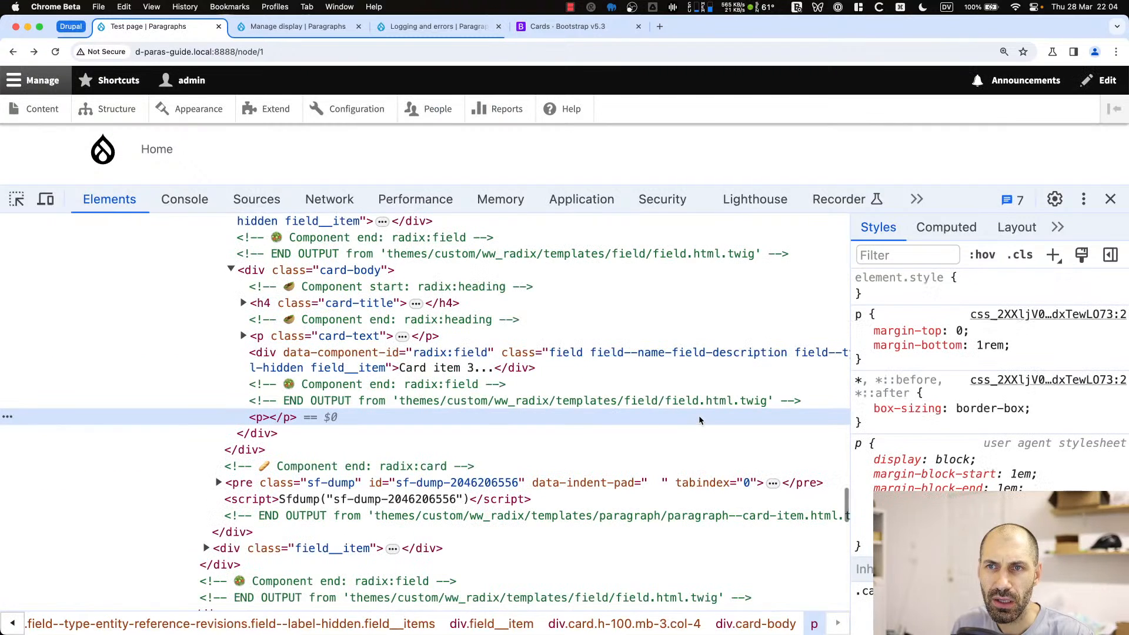
Enlarge the page area and examine the rendered description markup and theme debug comments dumped under Card item 1
left_click(400, 364)
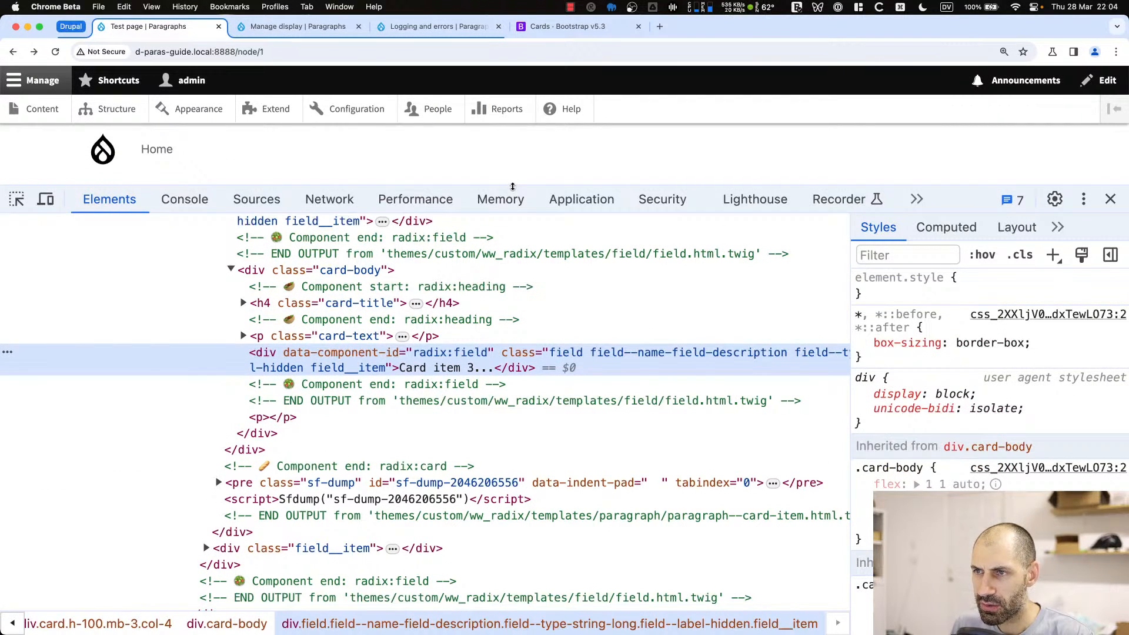
left_click_drag(513, 187, 521, 508)
scroll(235, 382, "down", 10)
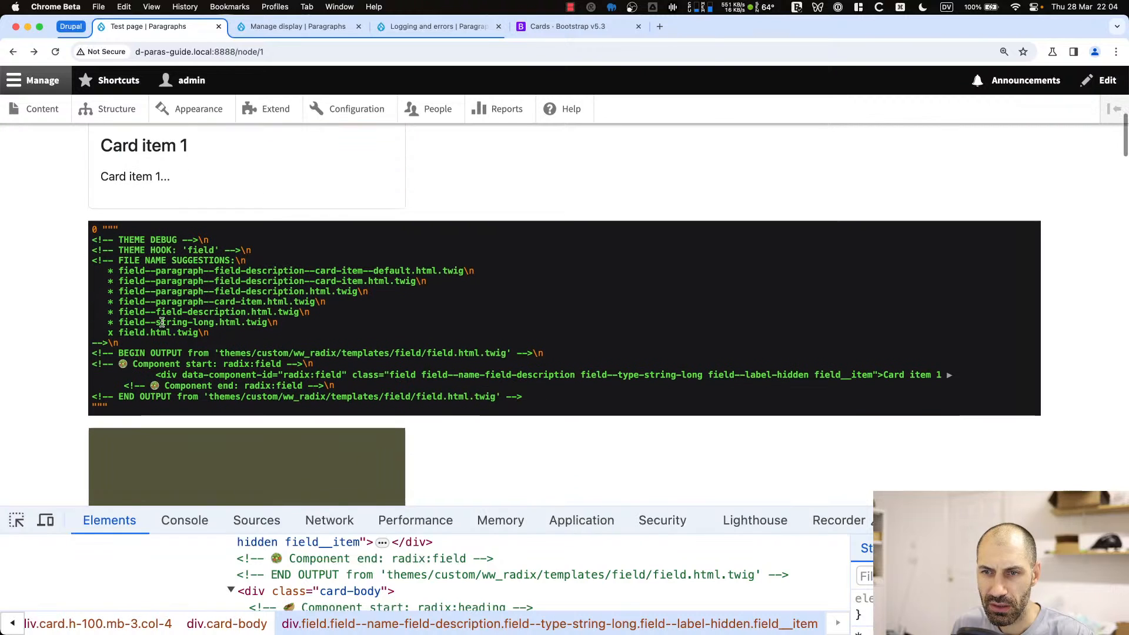
left_click_drag(142, 416, 89, 229)
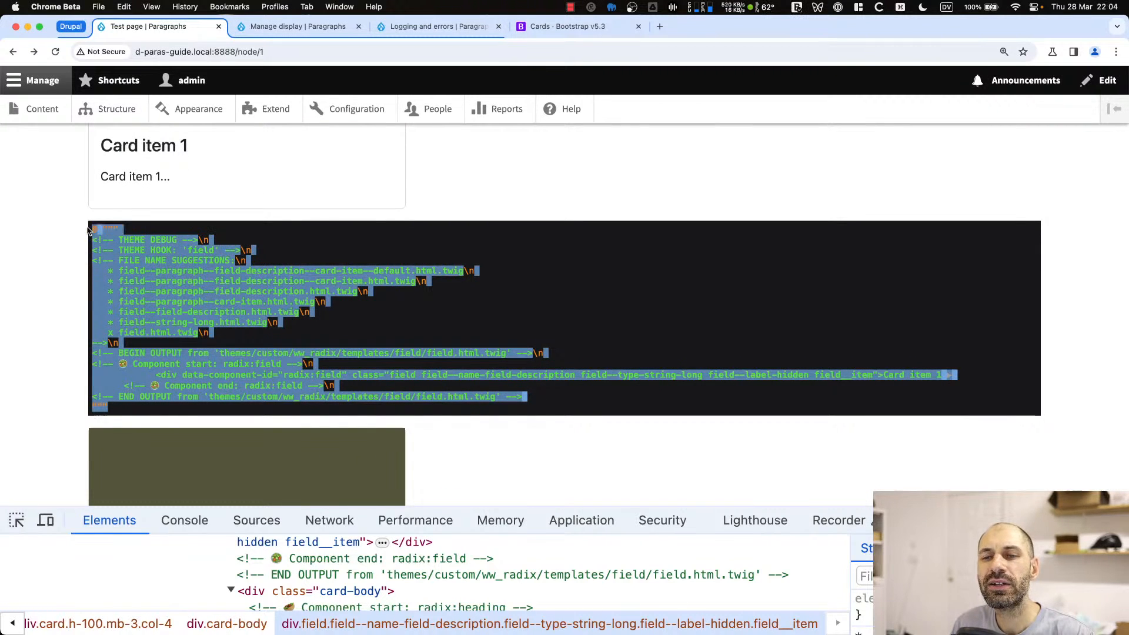
left_click(315, 289)
left_click_drag(592, 405, 66, 241)
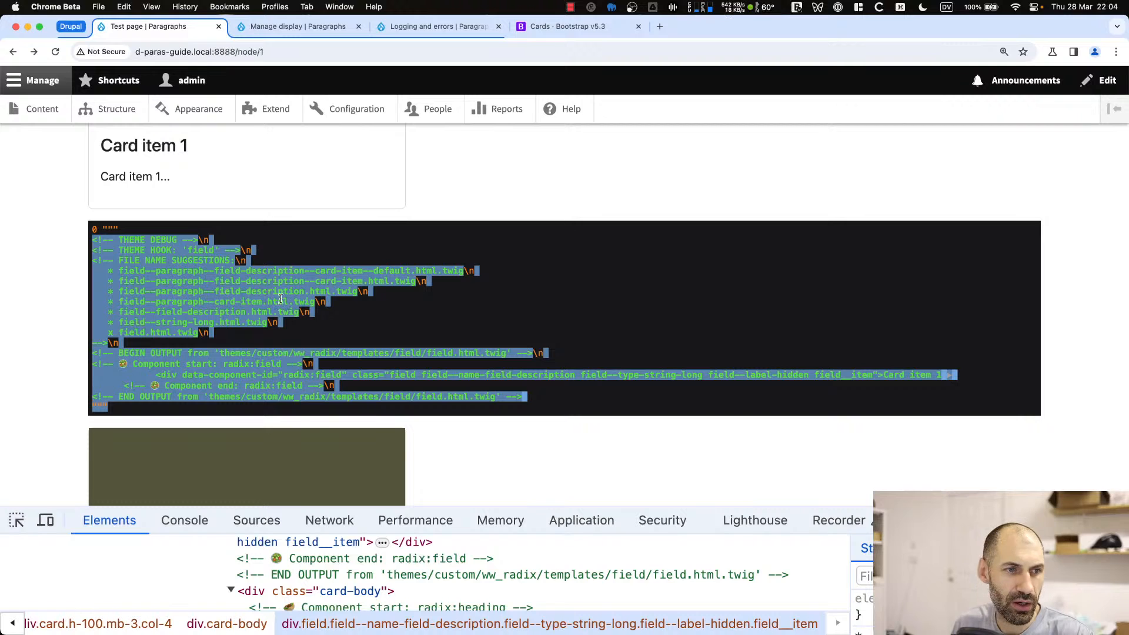
Switch to PhpStorm, insert the striptags filter between render and trim in the dump, and reload the test page in Chrome
key("super+Tab")
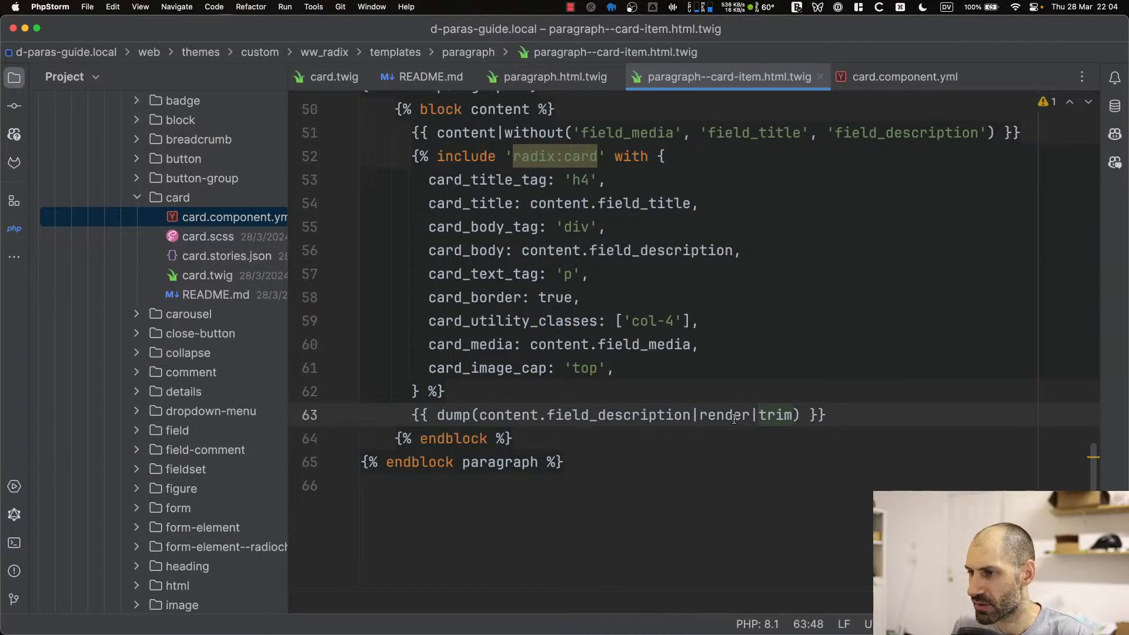
type("string")
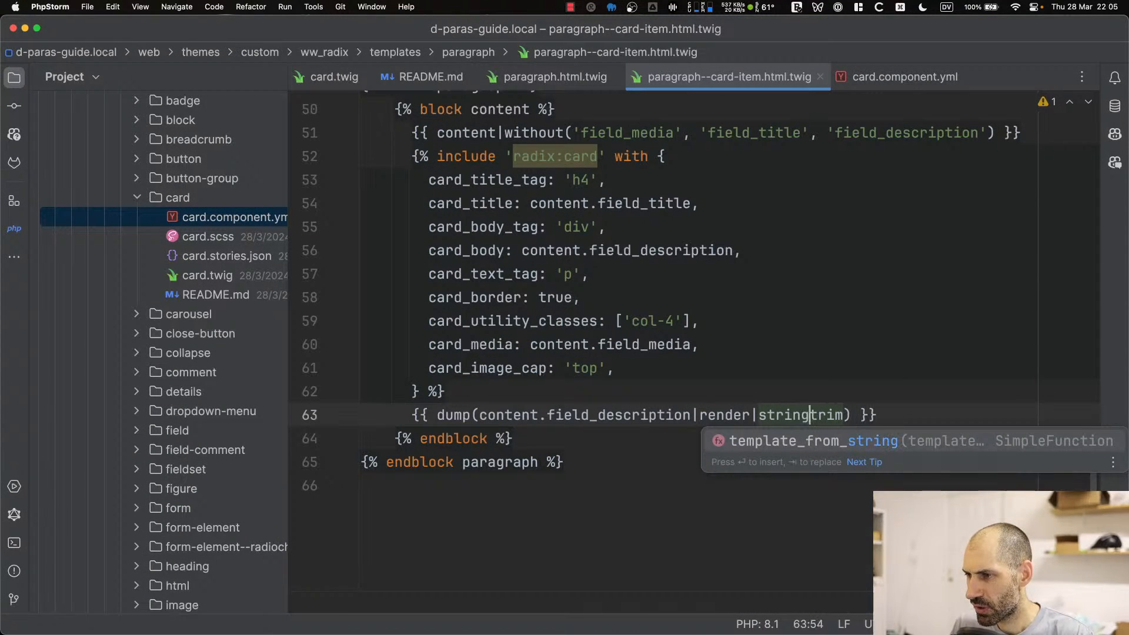
key("BackSpace")
key("BackSpace")
key("BackSpace")
type("i")
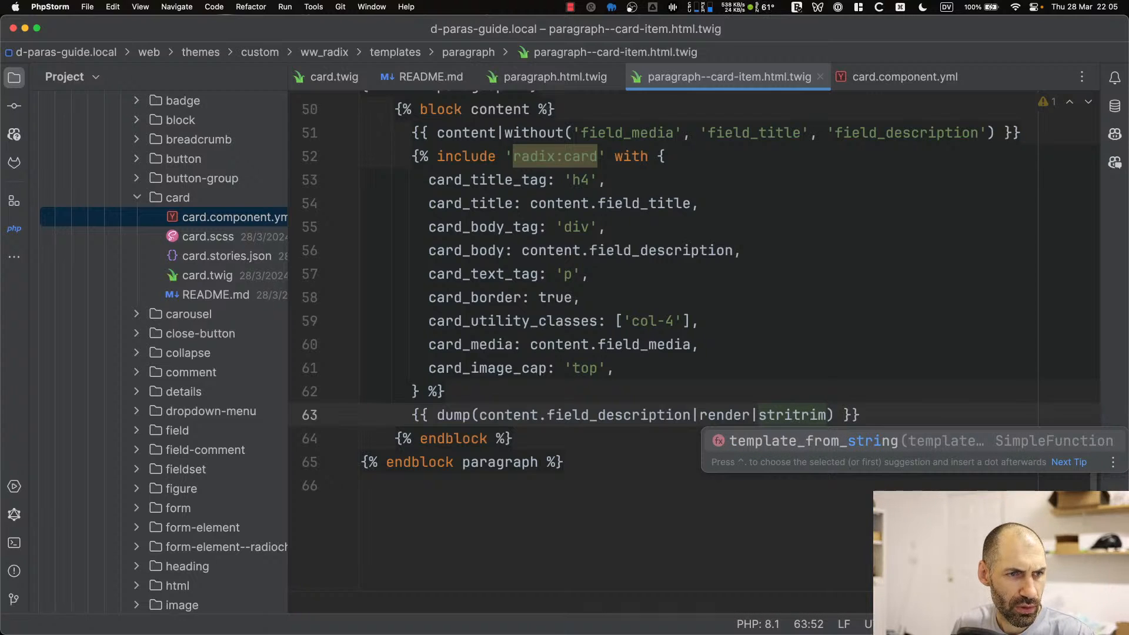
key("Escape")
type("ptags?")
key("BackSpace")
type("|")
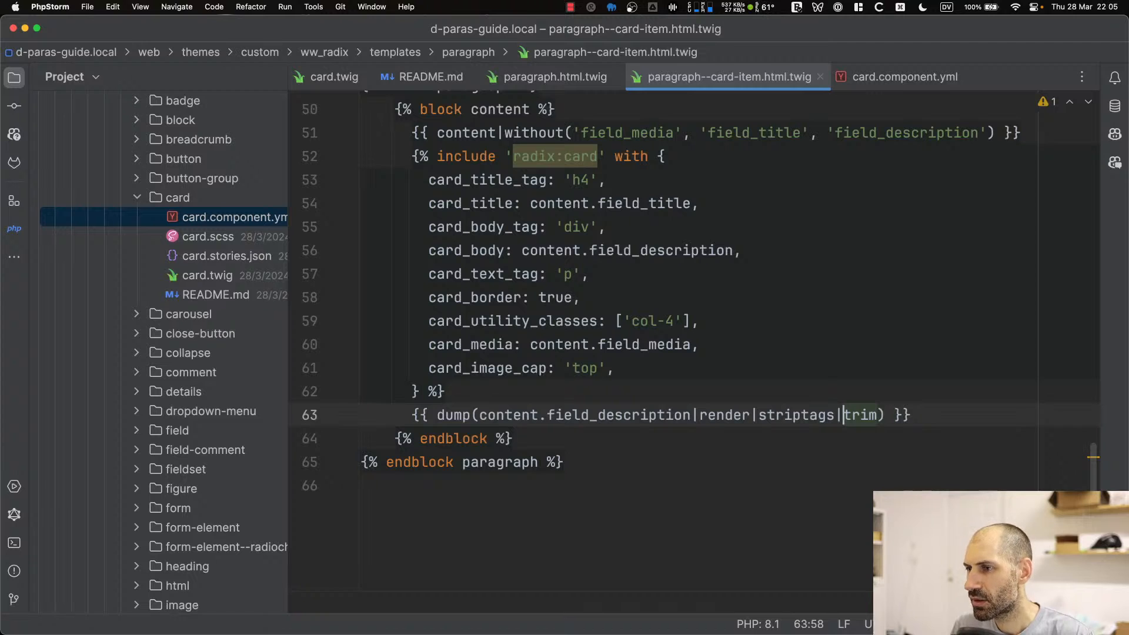
key("super+Tab")
key("super+r")
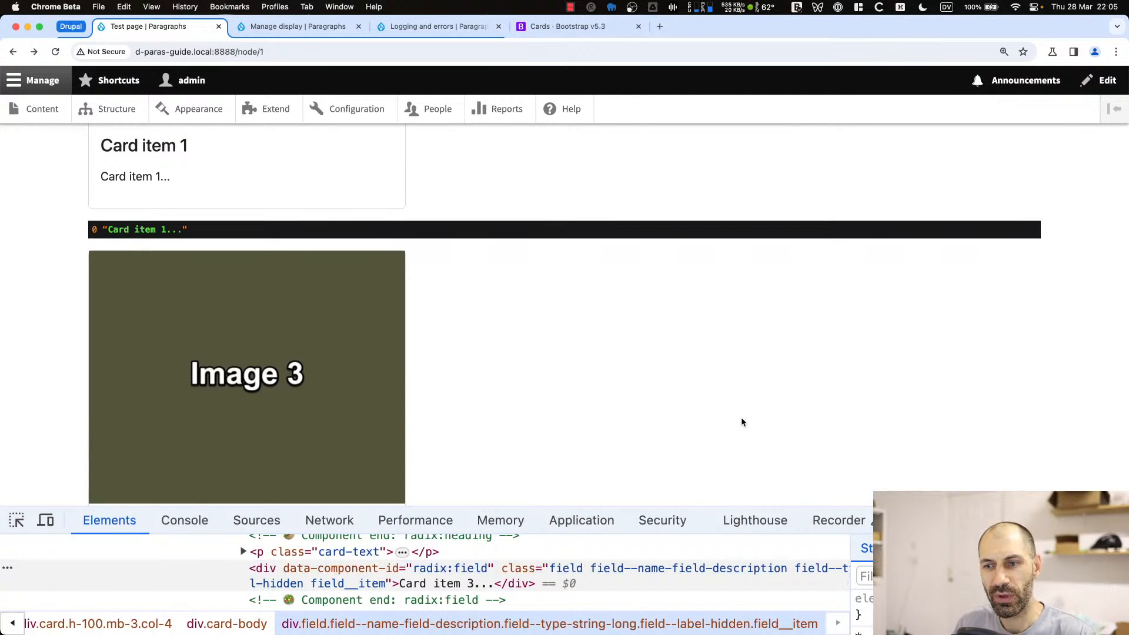
Enlarge the element inspector and examine the plain text string dumped under Card item 1
left_click_drag(369, 505, 353, 284)
scroll(349, 374, "up", 2)
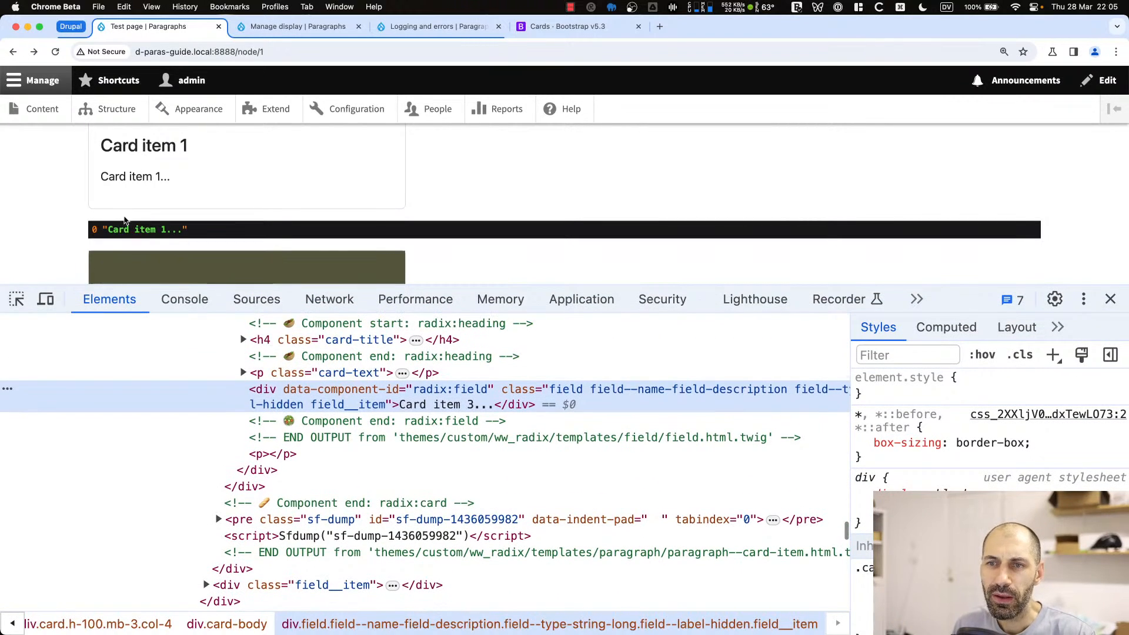
left_click_drag(183, 229, 110, 231)
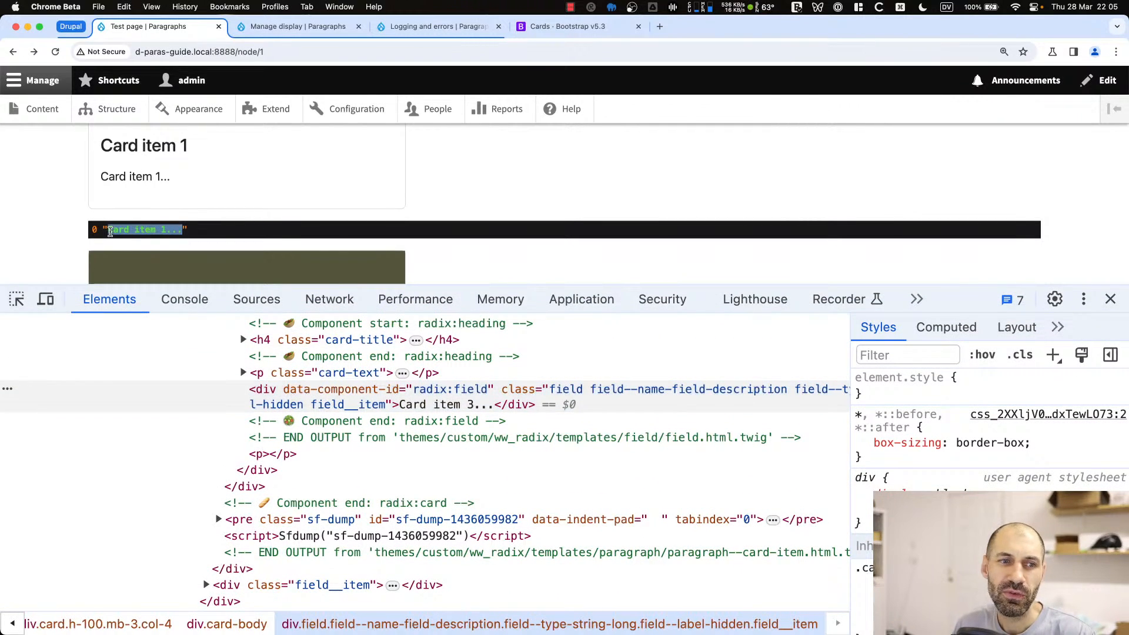
Switch to PhpStorm, remove the striptags filter from the field_description dump, and reload the test page in Chrome
key("super+Tab")
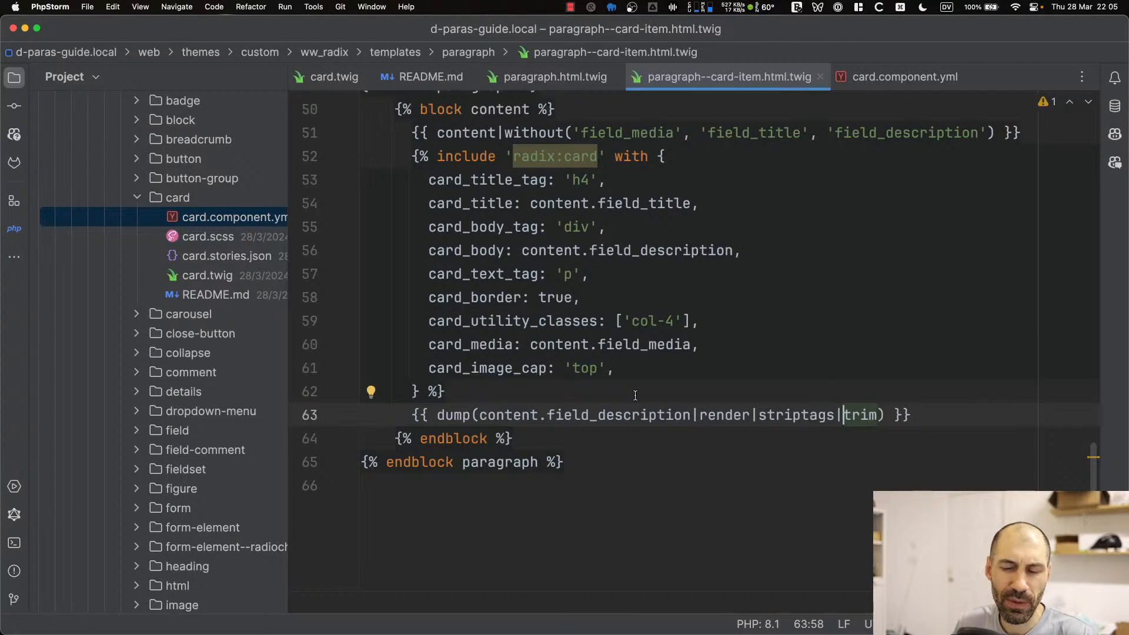
double_click(797, 415)
key("BackSpace")
key("BackSpace")
key("super+Tab")
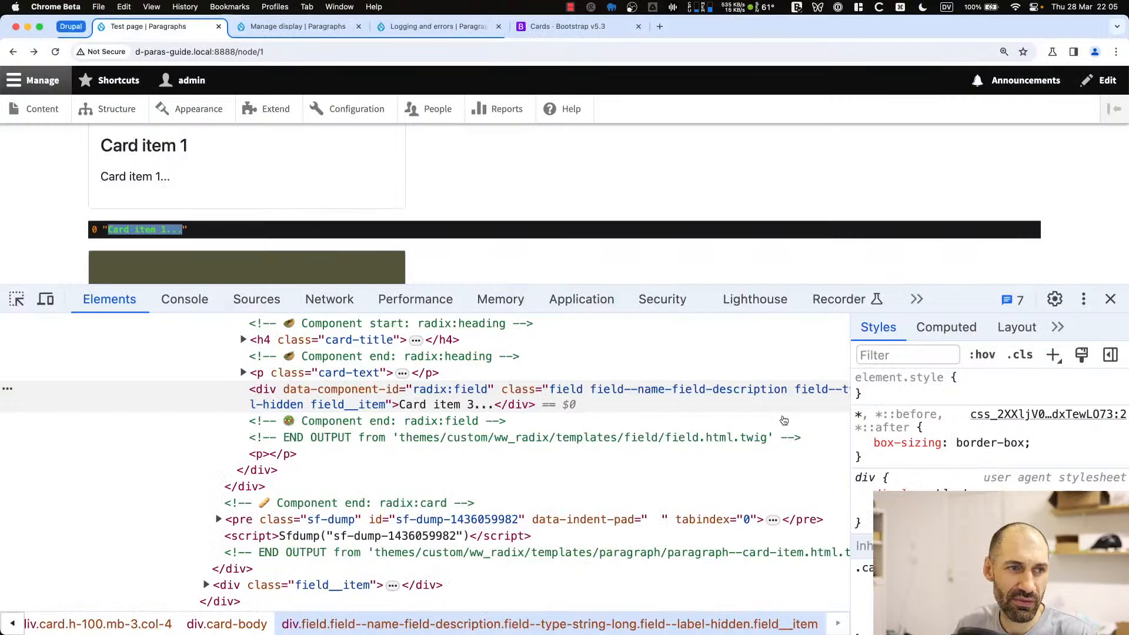
key("super+r")
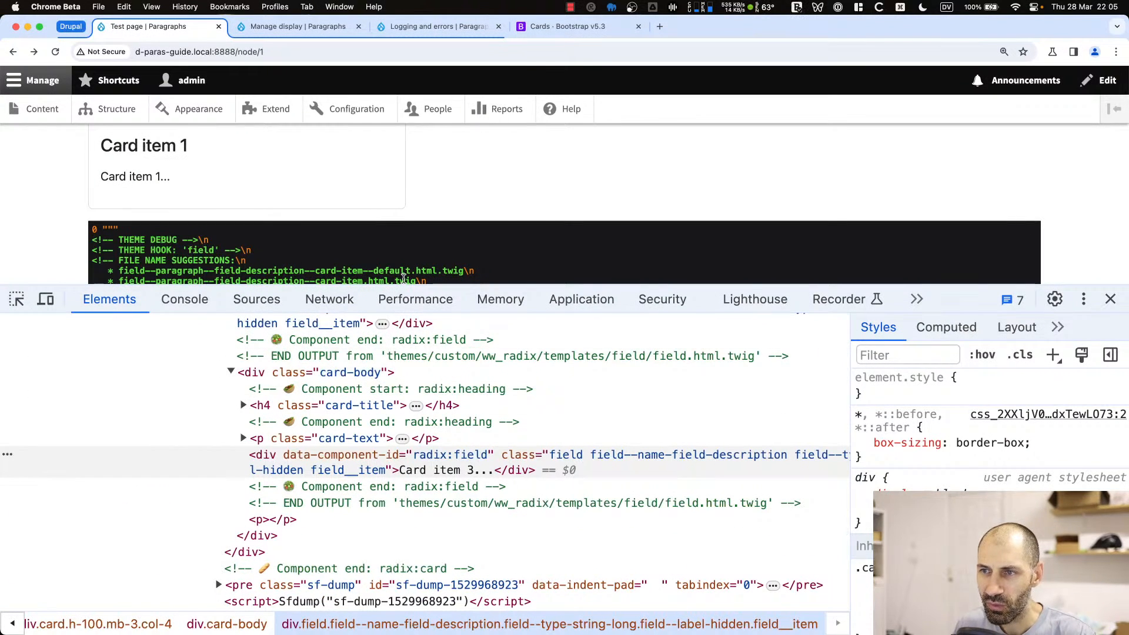
Enlarge the page area and examine the THEME DEBUG comments and file name suggestions in Card item 1's dump
left_click_drag(411, 284, 411, 414)
scroll(287, 233, "down", 3)
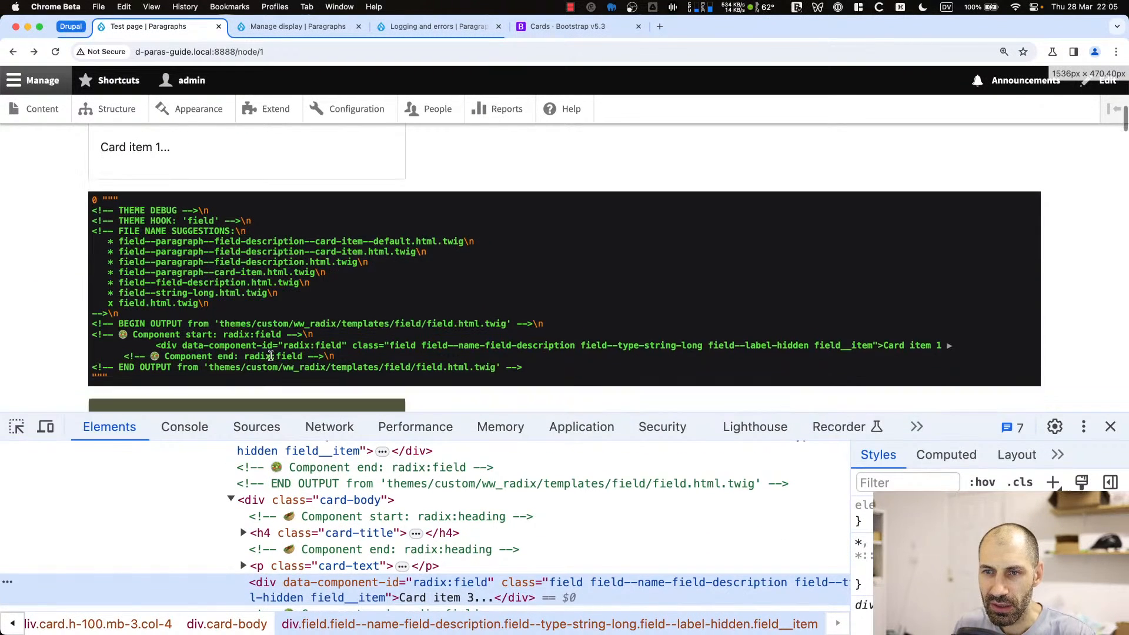
left_click_drag(300, 233, 85, 160)
left_click(135, 251)
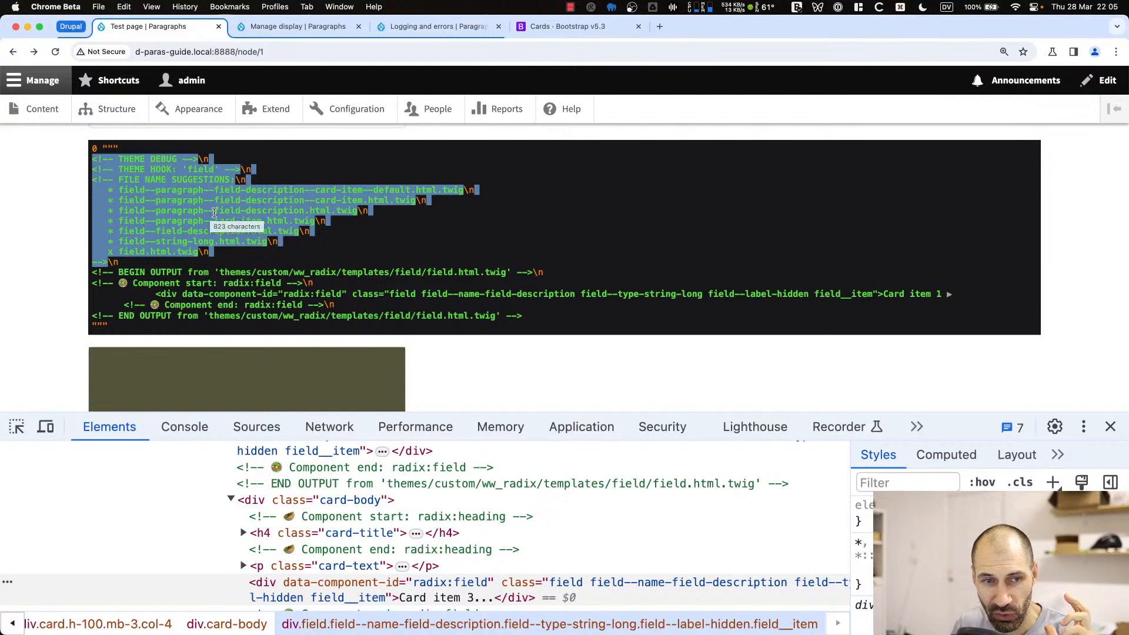
Switch to PhpStorm, restore the striptags filter in the dump, and set card_body to content.field_description|render|striptags|trim
key("super+Tab")
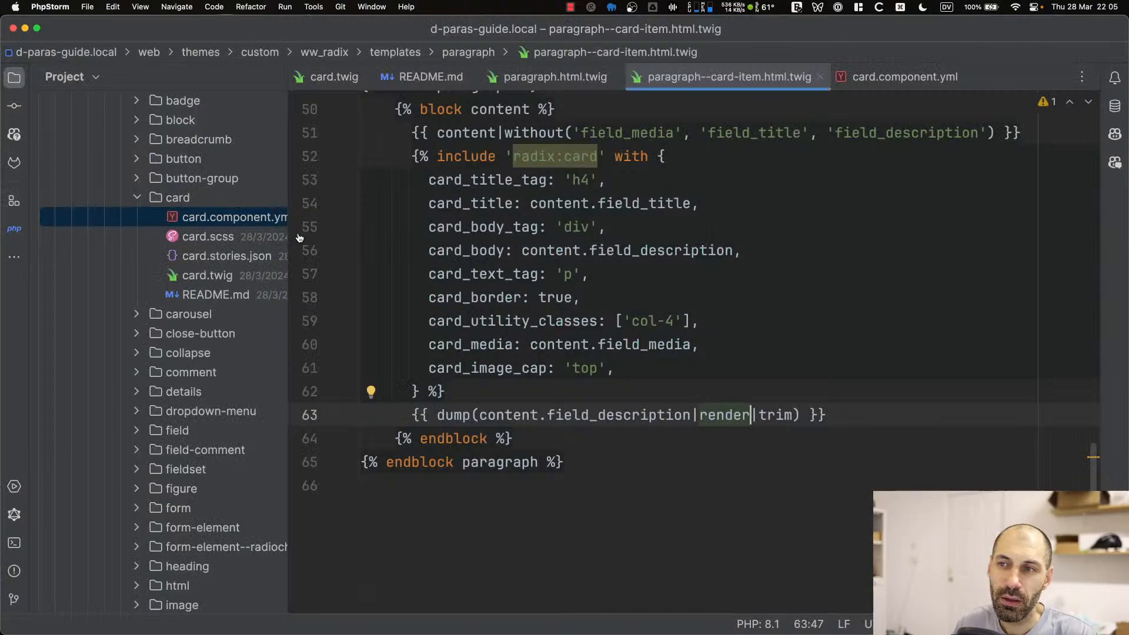
key("super+z")
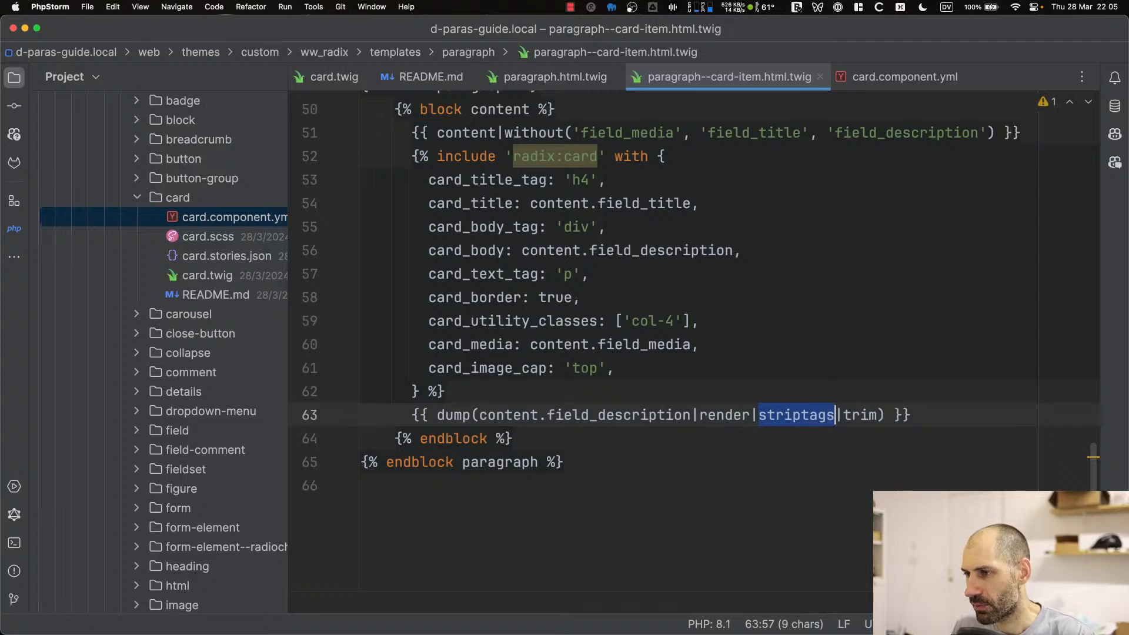
left_click_drag(878, 415, 479, 415)
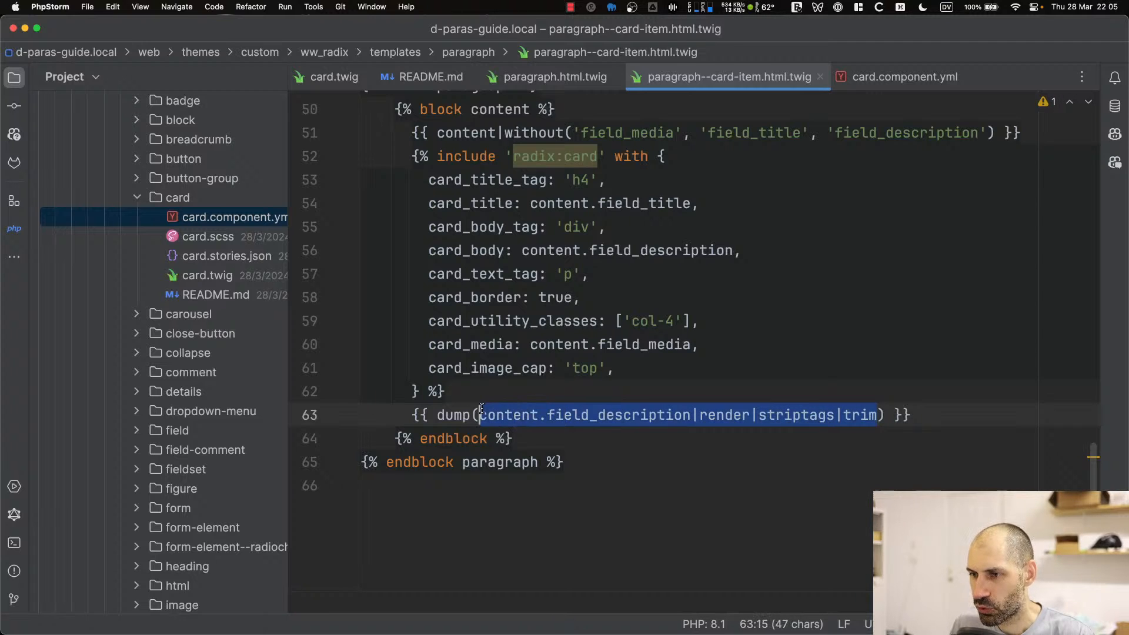
left_click(481, 414, "super")
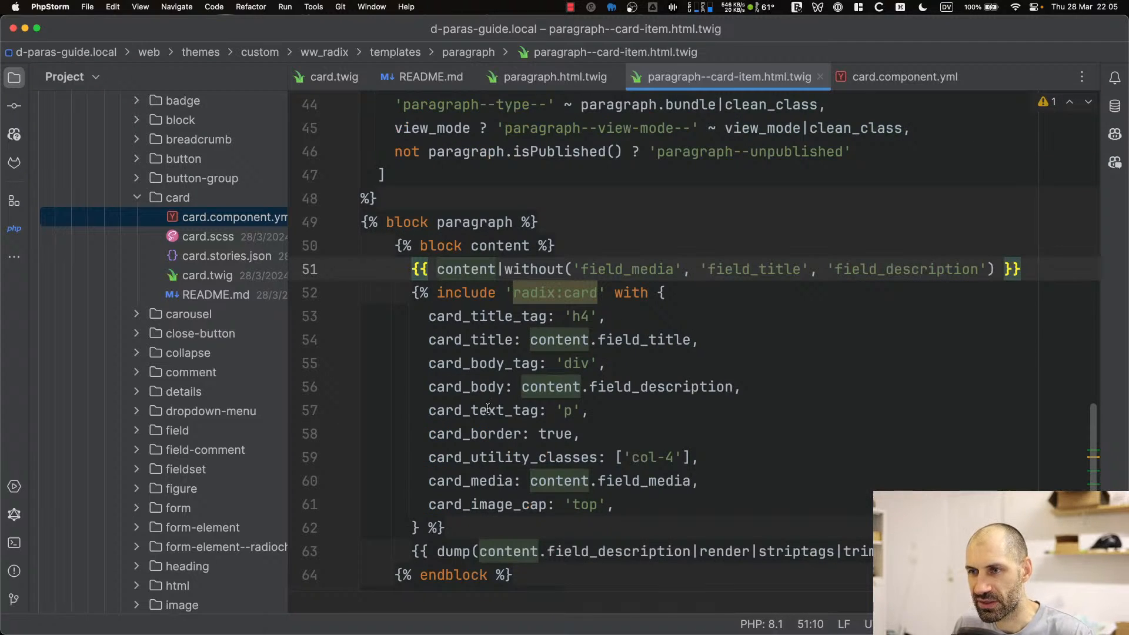
scroll(495, 414, "down", 3)
scroll(492, 415, "up", 6)
left_click(490, 414)
scroll(490, 415, "down", 6)
left_click_drag(878, 392, 478, 393)
key("super+c")
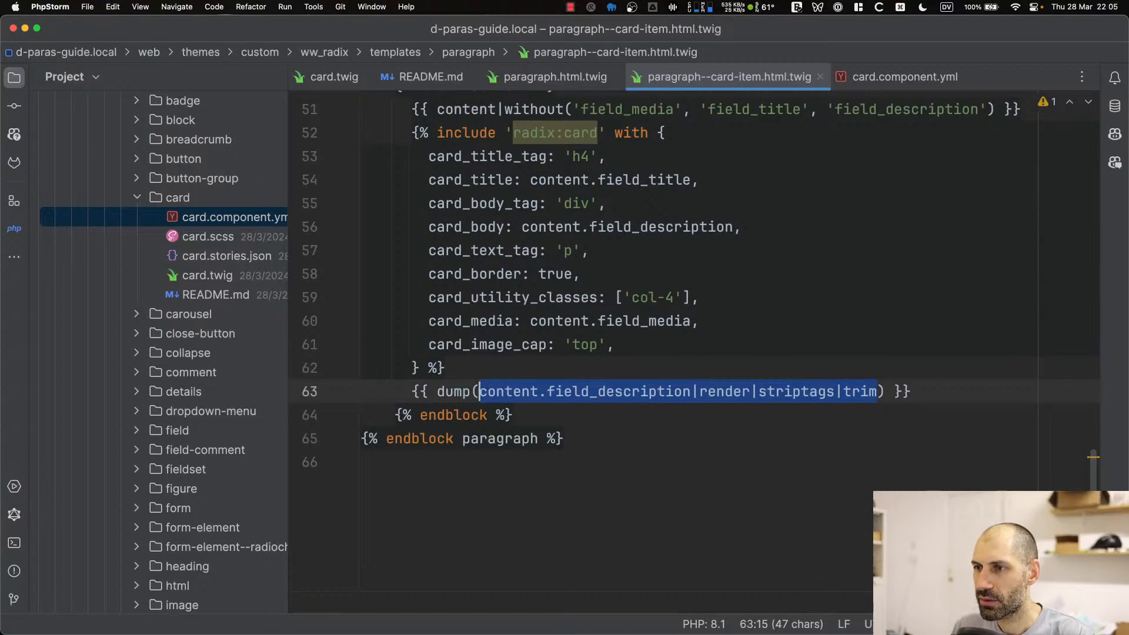
left_click_drag(733, 226, 520, 228)
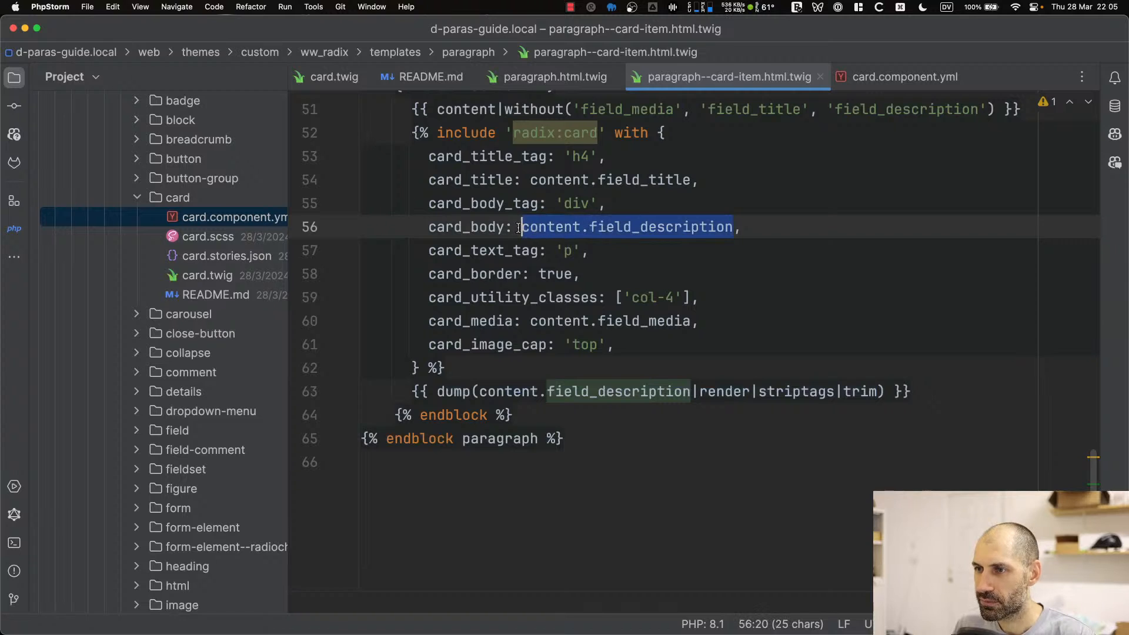
key("super+v")
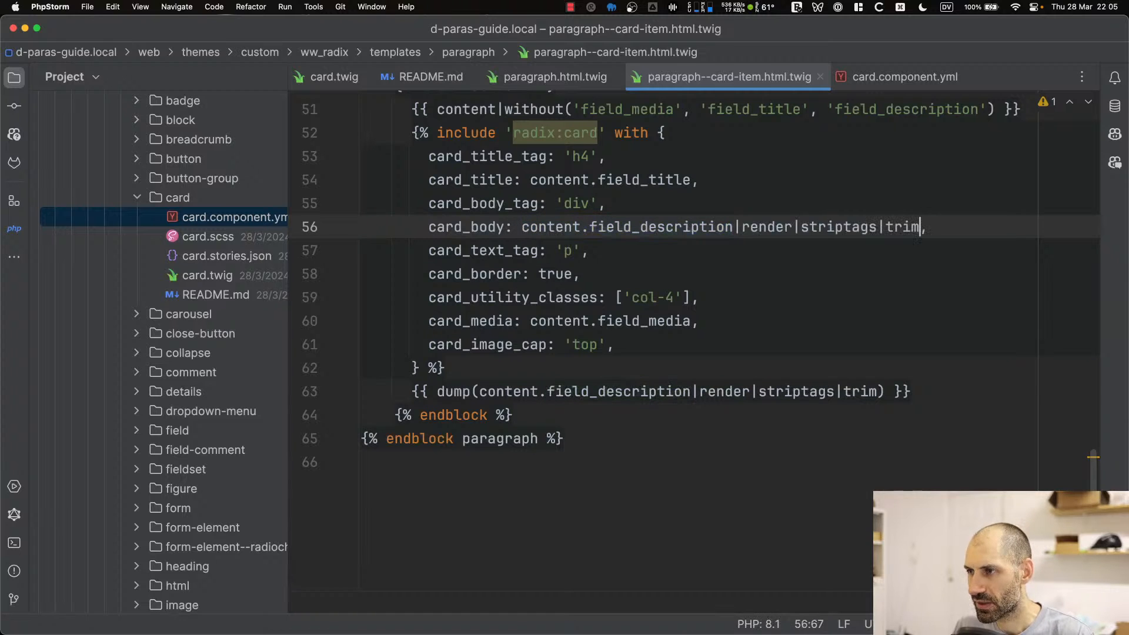
Delete the dump line for field_description below the radix:card include in paragraph--card-item.html.twig
left_click(933, 397)
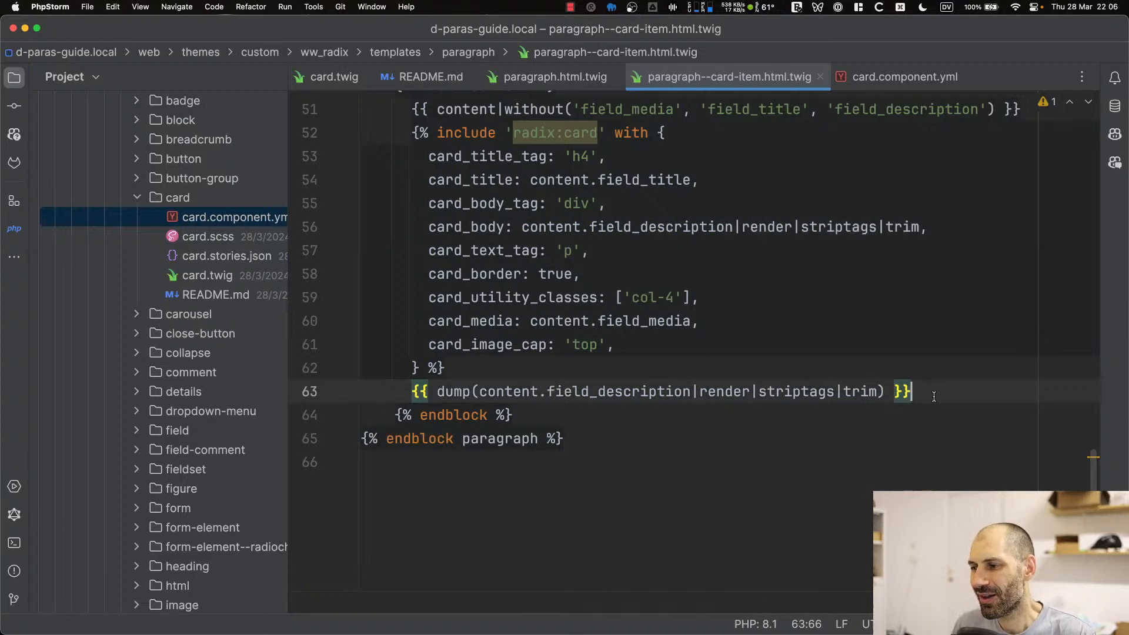
key("super+shift+Left")
key("BackSpace")
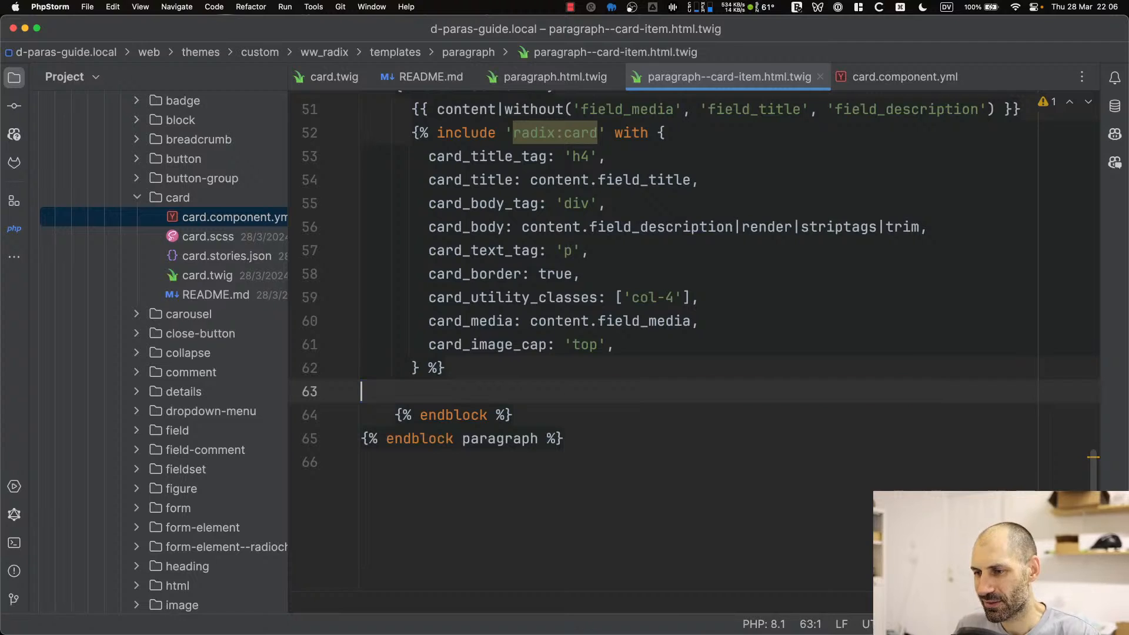
key("BackSpace")
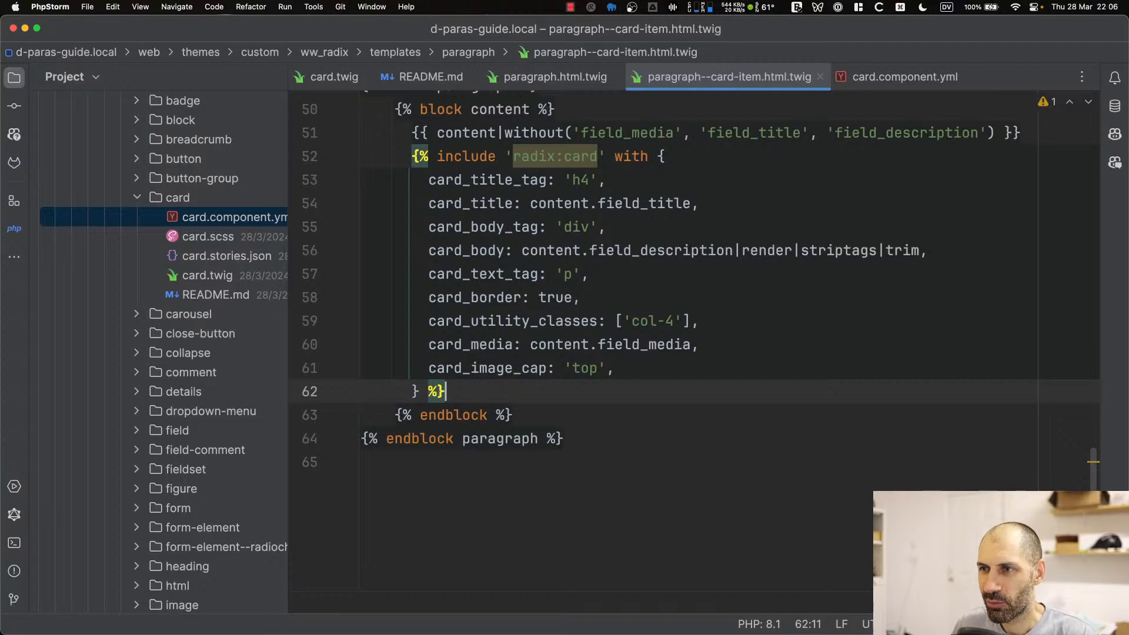
left_click(819, 355)
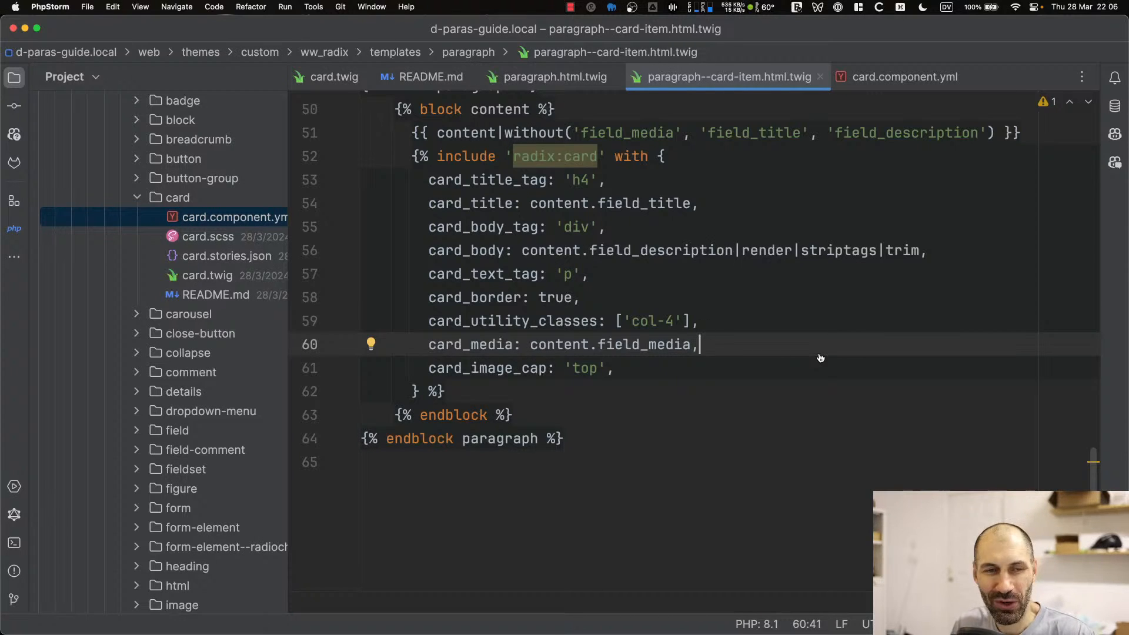
Switch to Chrome, reload the test page, and bring Card item 3's description into view
key("super+Tab")
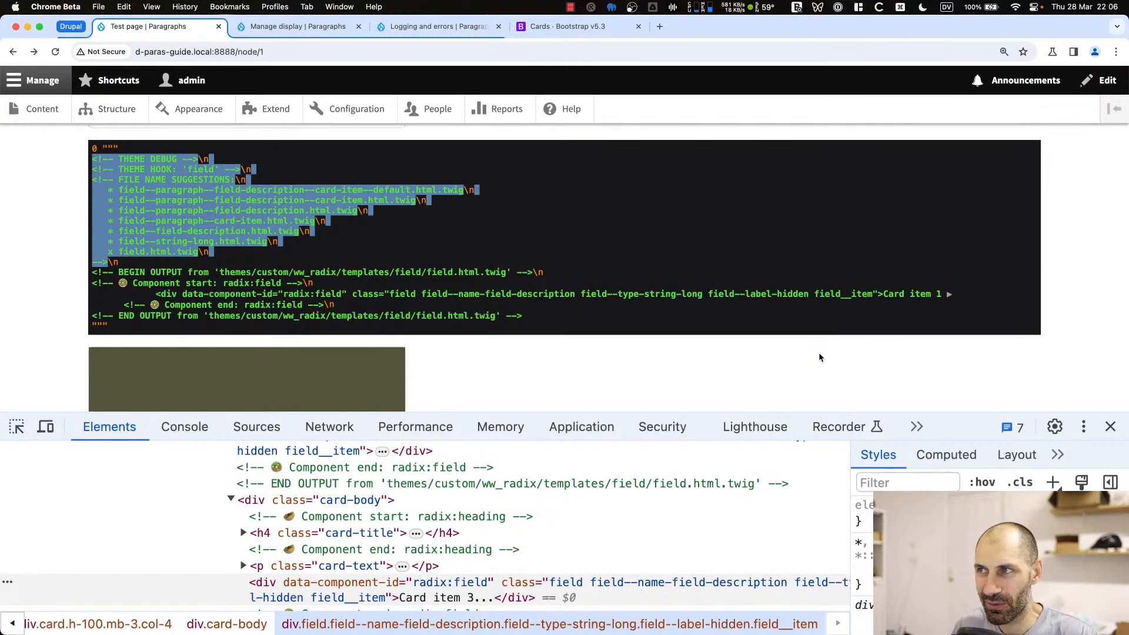
left_click(819, 356)
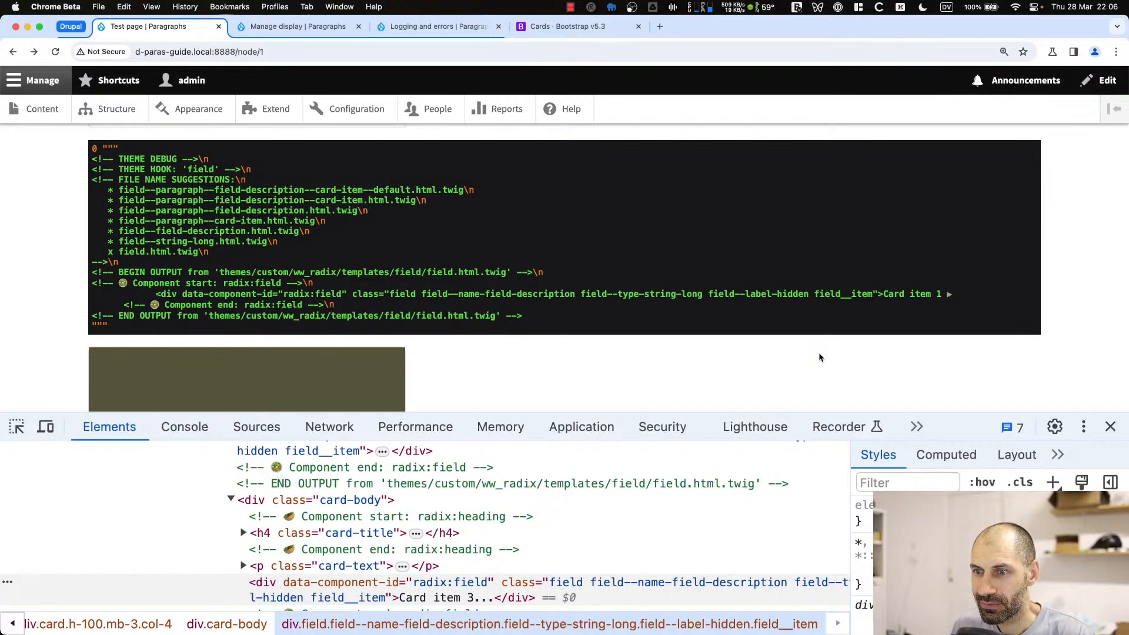
key("super+r")
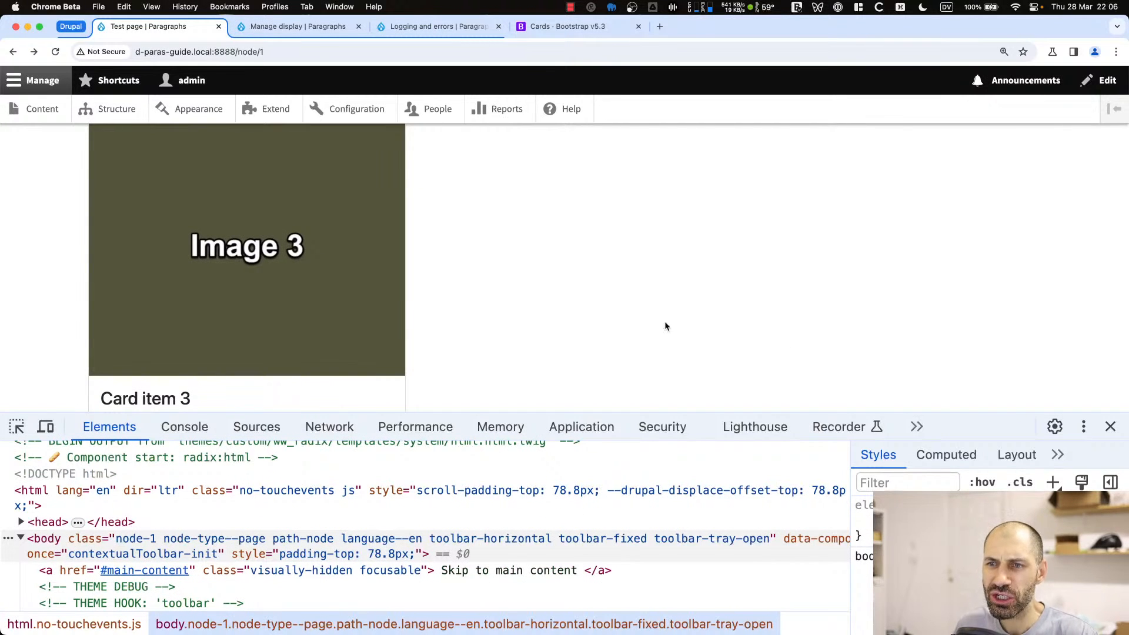
scroll(504, 305, "down", 2)
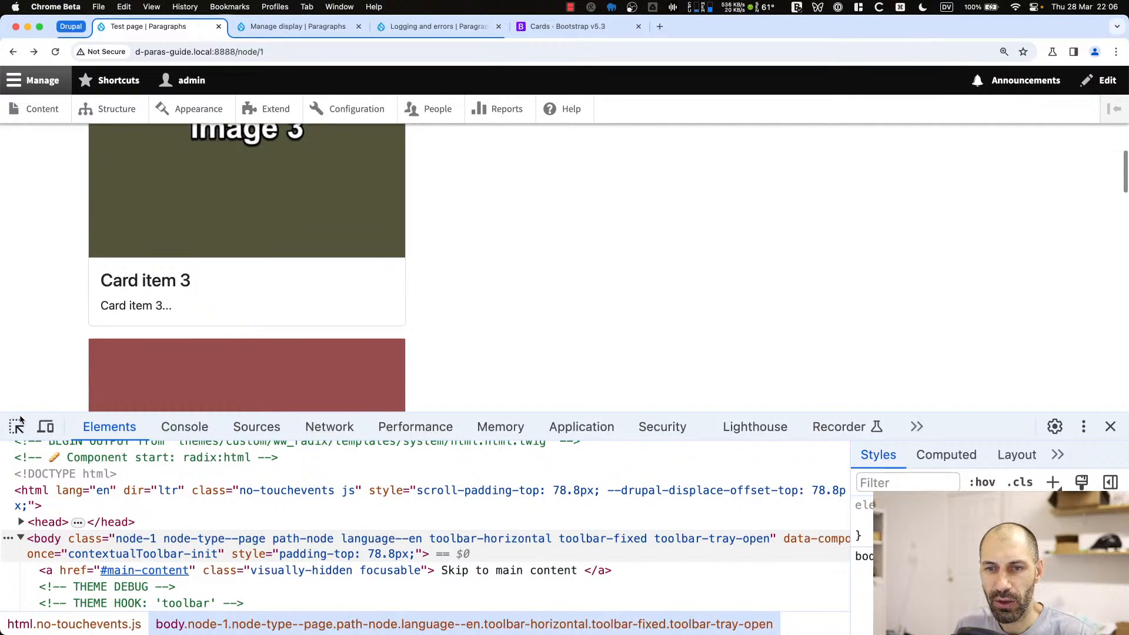
Inspect Card item 3's description text and examine the markup of its card-text paragraph in an enlarged element inspector
key("super+shift+c")
left_click(155, 305)
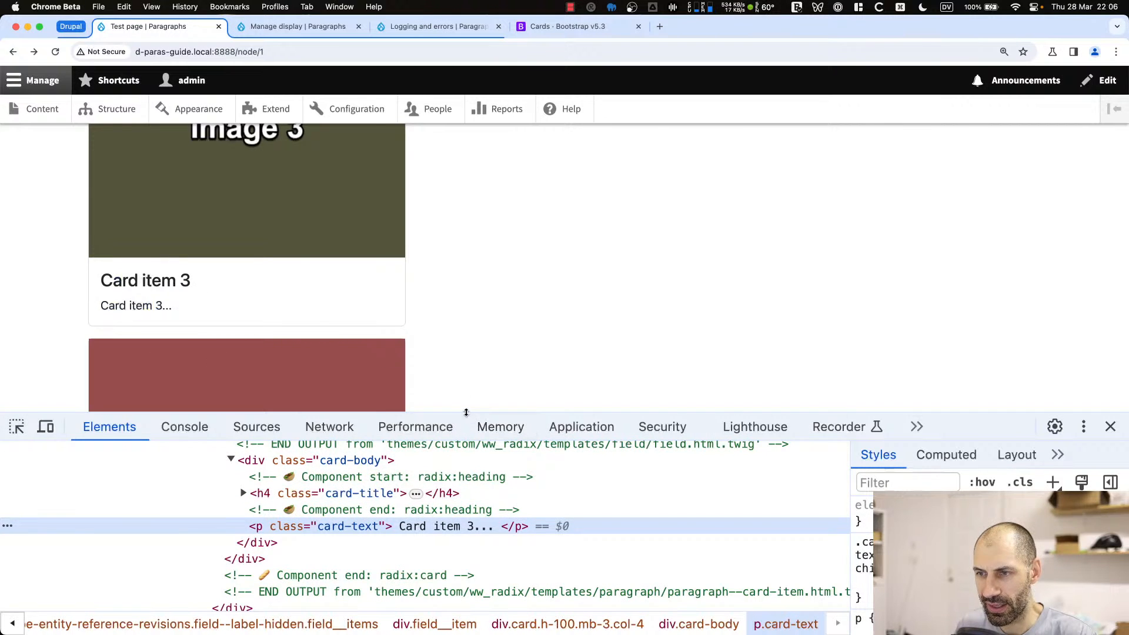
left_click_drag(487, 414, 486, 229)
scroll(417, 333, "up", 1)
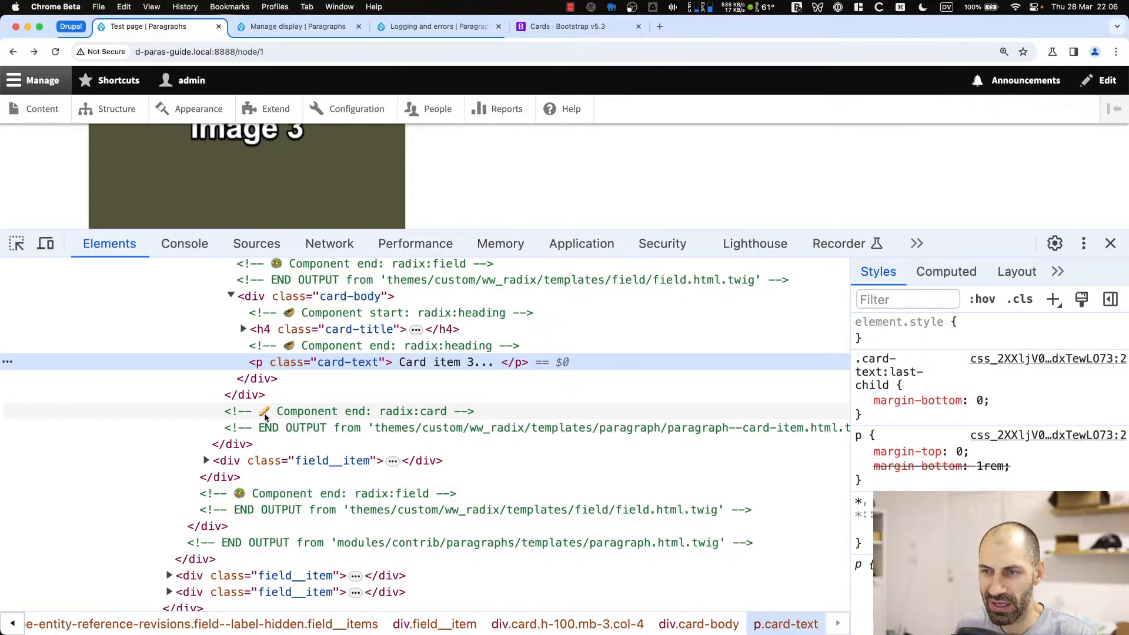
left_click(294, 345)
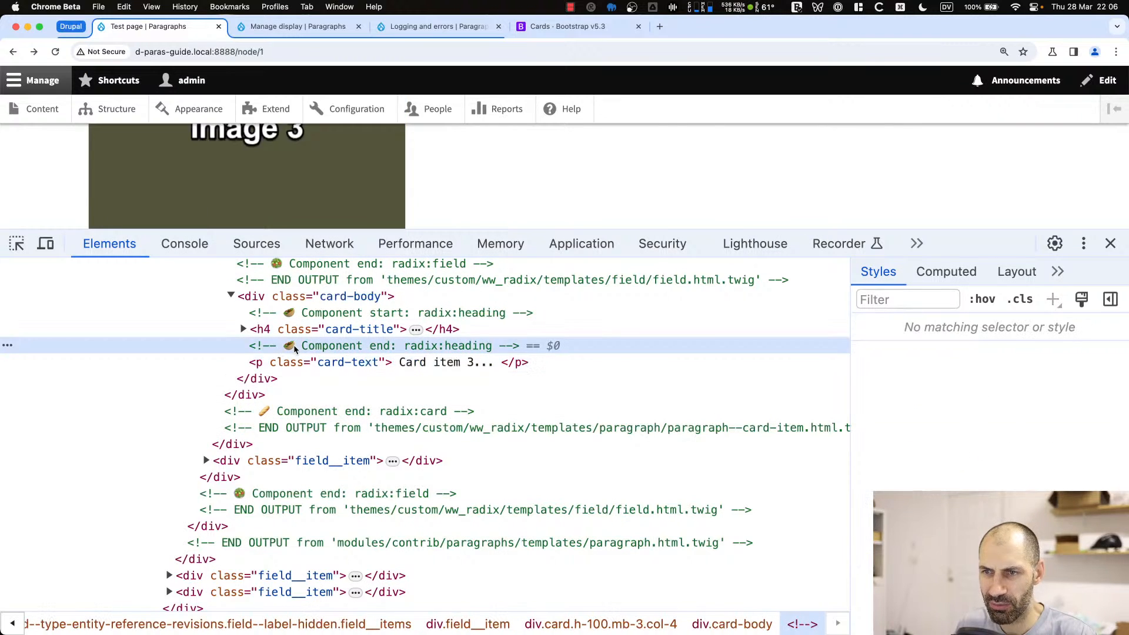
double_click(403, 362)
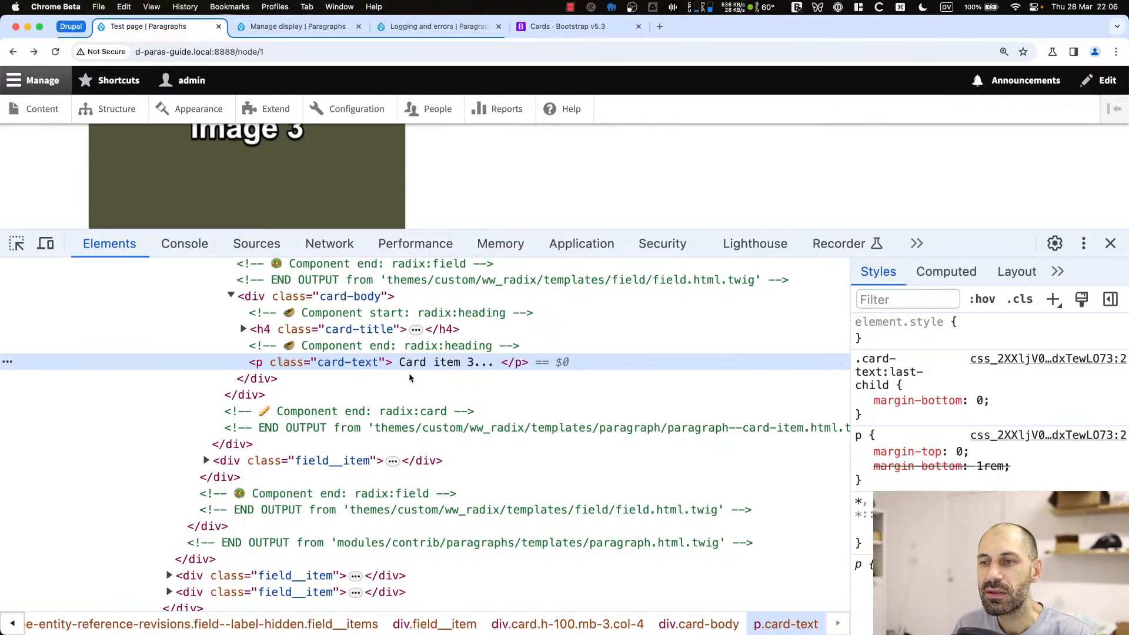
left_click_drag(464, 230, 483, 396)
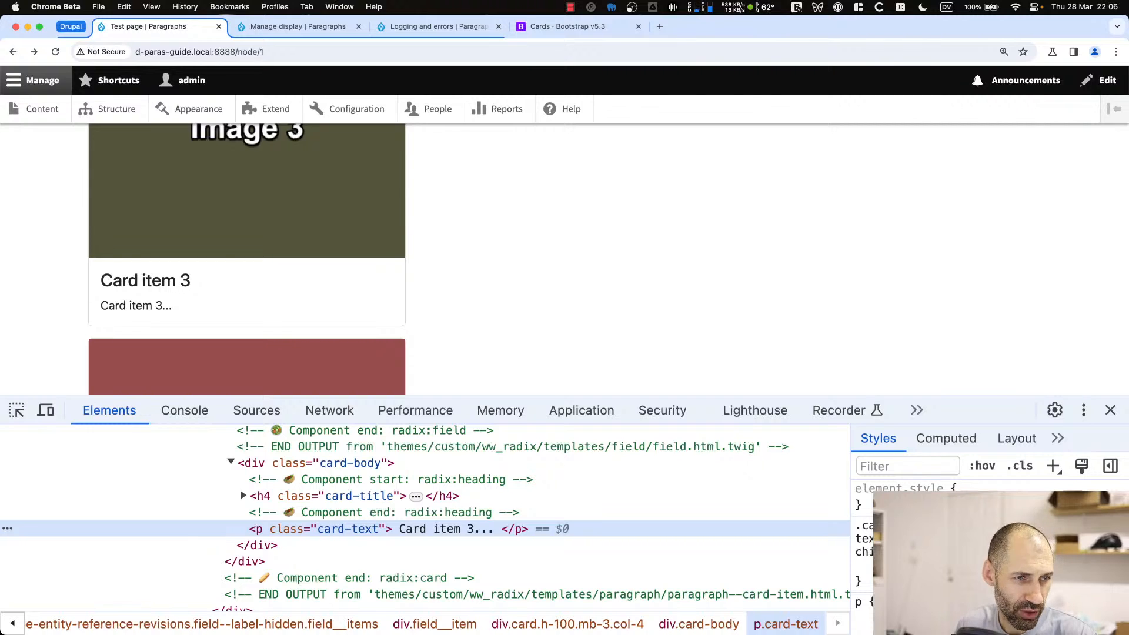
Examine the wrapper div of Card item 3 in the element tree, focusing on its col-4 class
scroll(521, 521, "up", 5)
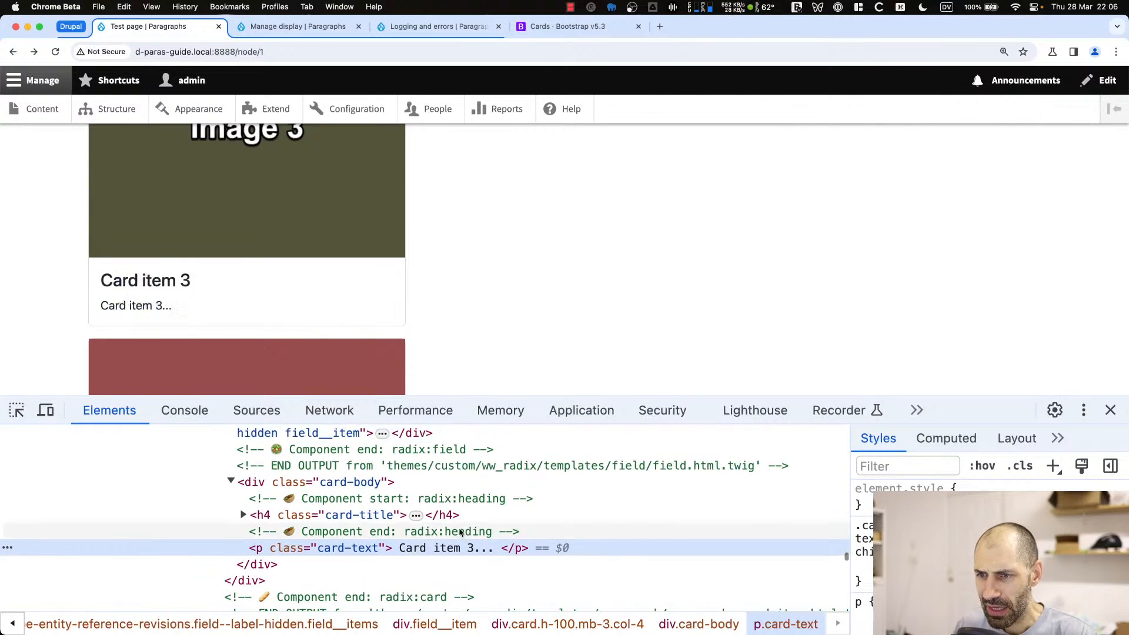
scroll(441, 534, "down", 5)
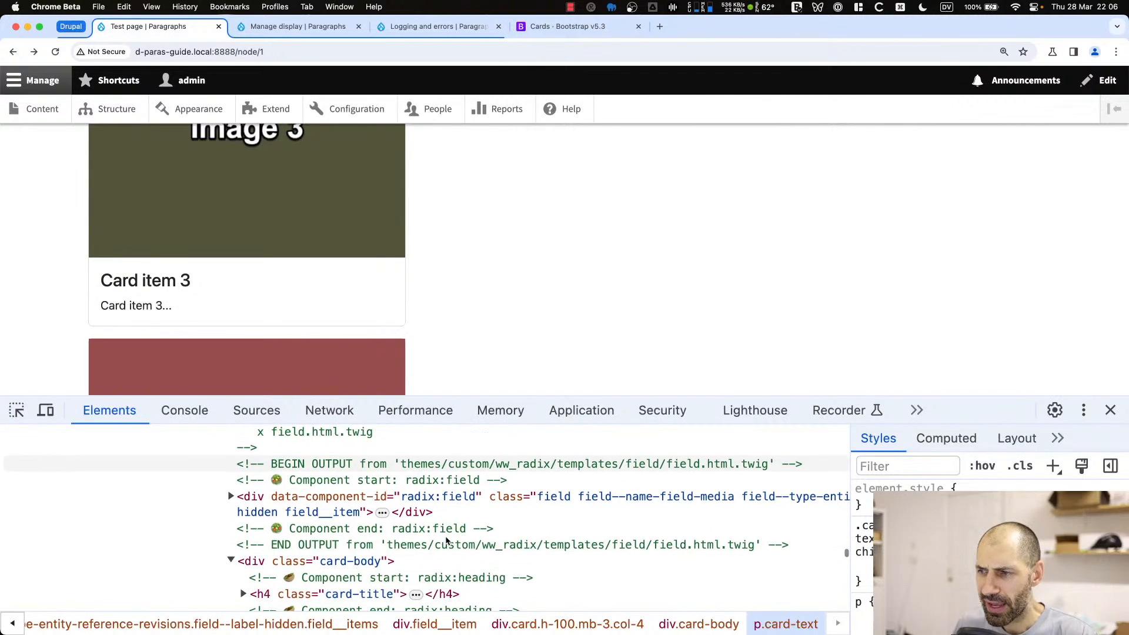
left_click_drag(435, 395, 446, 298)
scroll(445, 483, "up", 5)
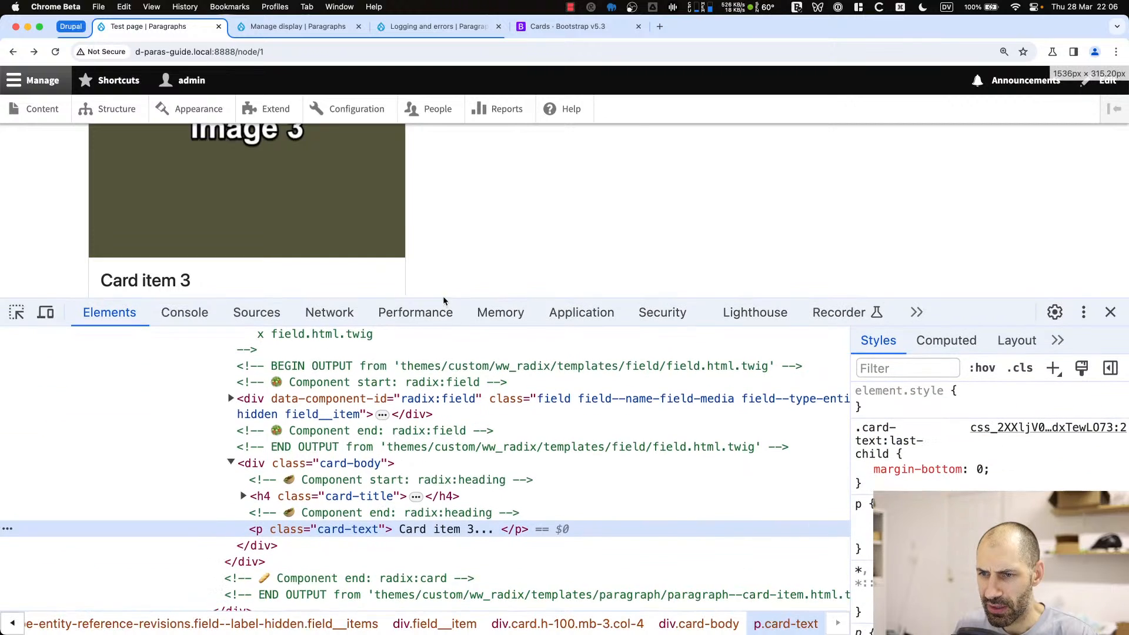
scroll(445, 483, "up", 6)
left_click(386, 483)
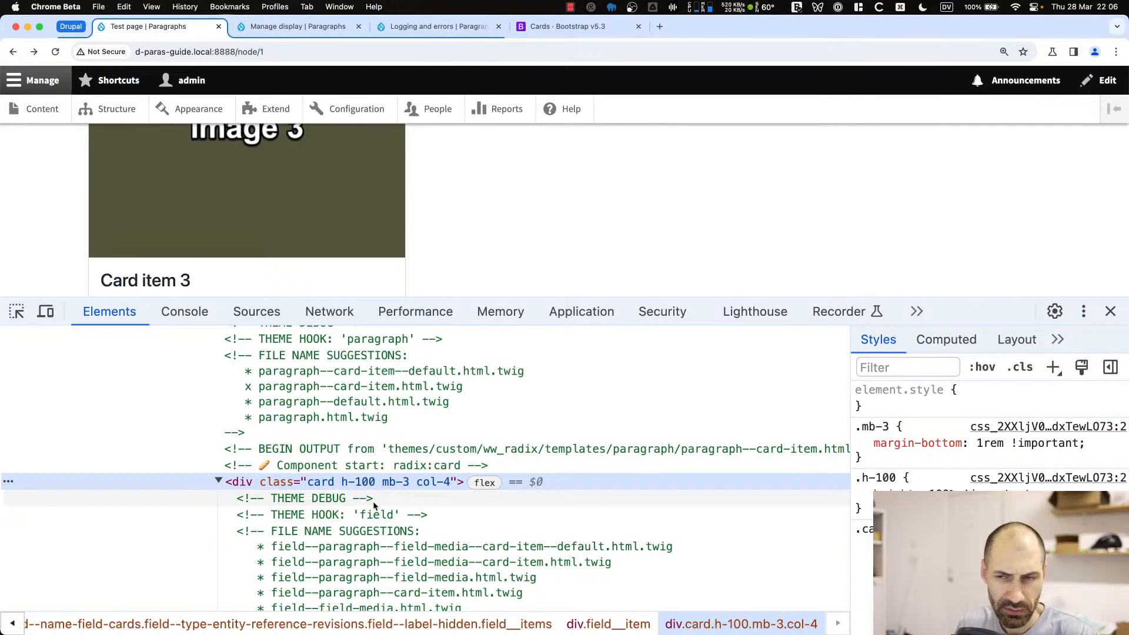
double_click(423, 483)
left_click_drag(417, 484, 449, 483)
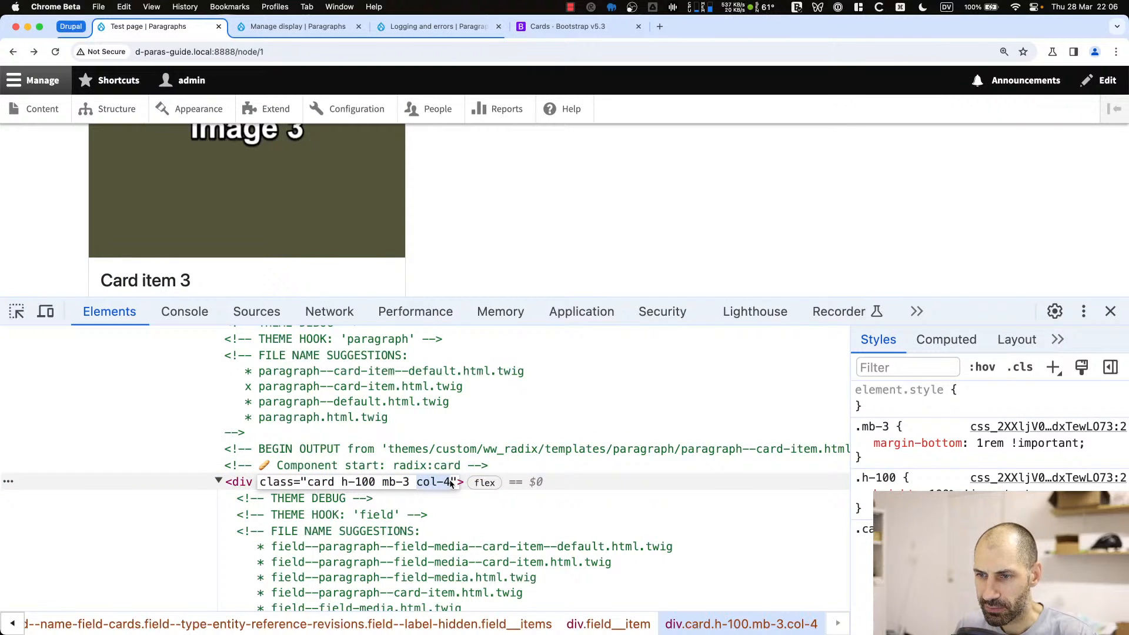
left_click(450, 465)
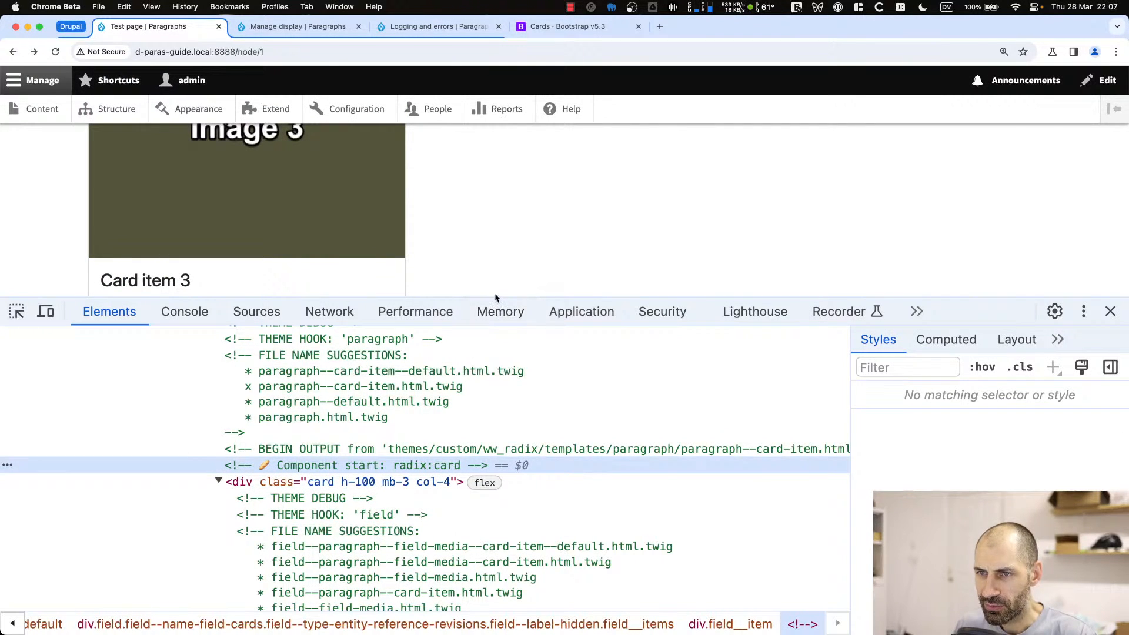
Close the developer tools and look over the stacked cards on the full test page
left_click_drag(495, 295, 506, 435)
scroll(476, 410, "down", 3)
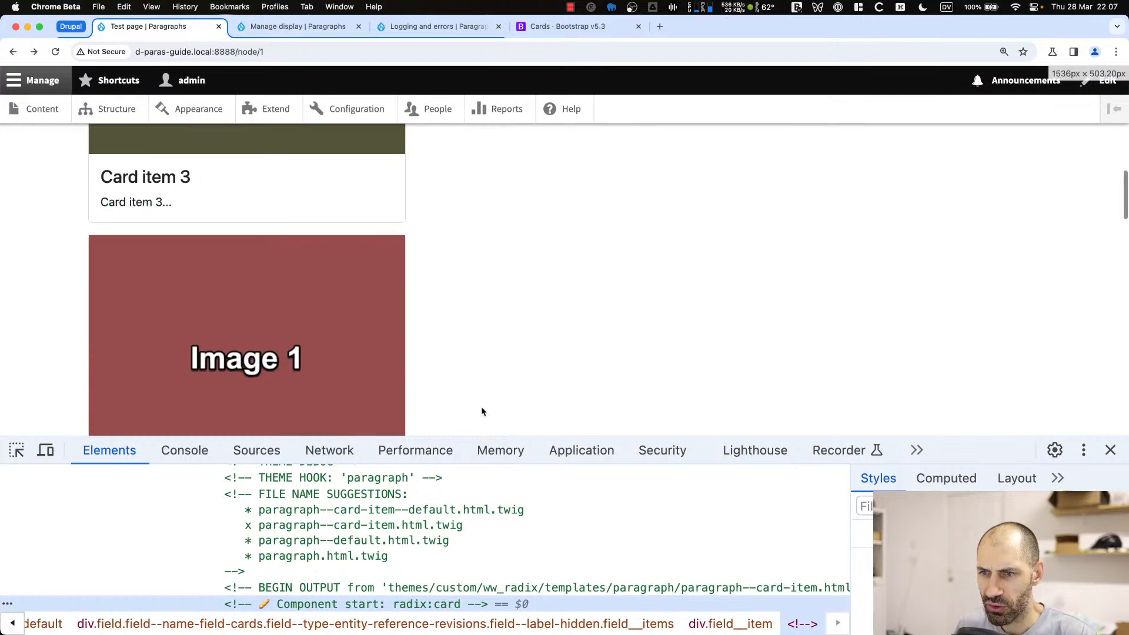
key("super+alt+i")
scroll(558, 347, "up", 10)
scroll(520, 378, "up", 3)
scroll(519, 378, "down", 4)
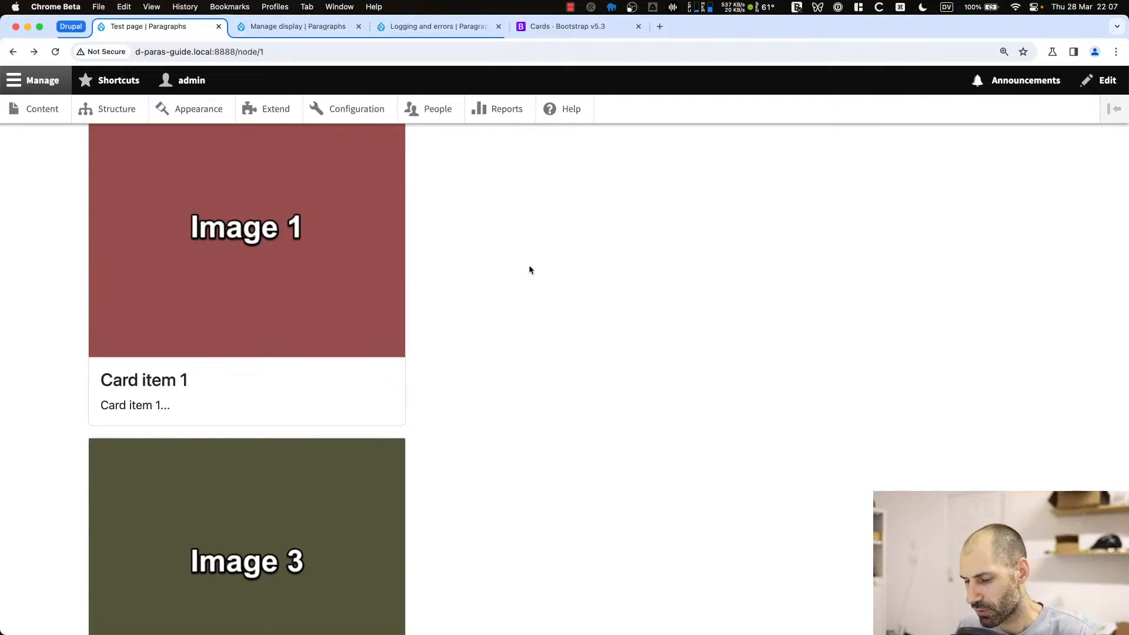
Reopen the element inspector, inspect the area beside Card item 1, and examine the field-cards wrapper's template file name suggestions
key("super+alt+i")
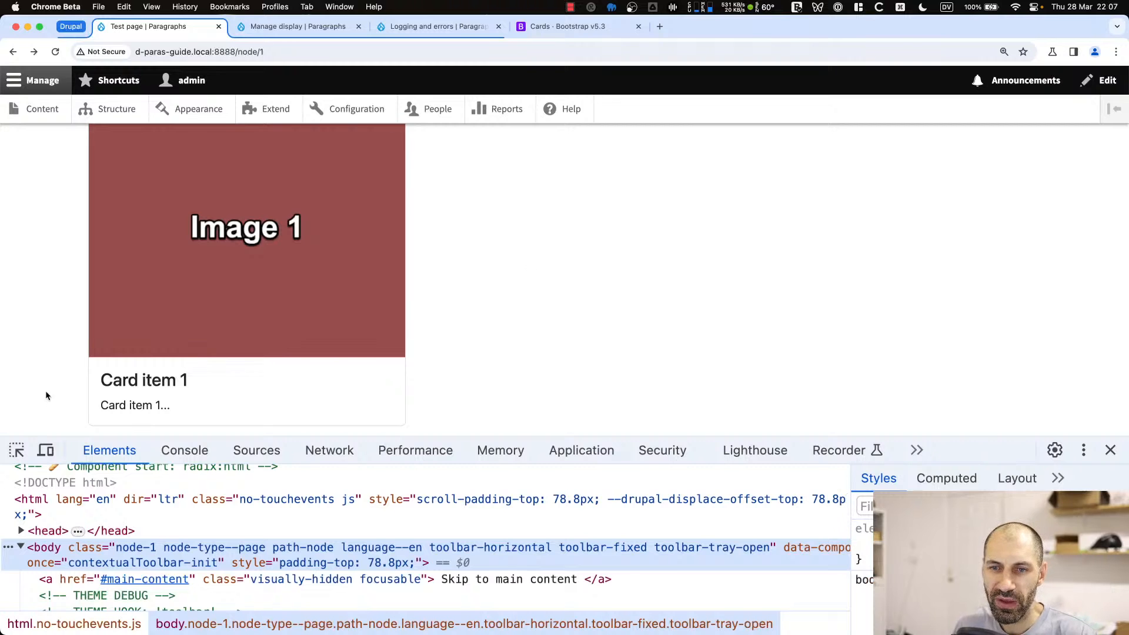
left_click(18, 450)
left_click(520, 229)
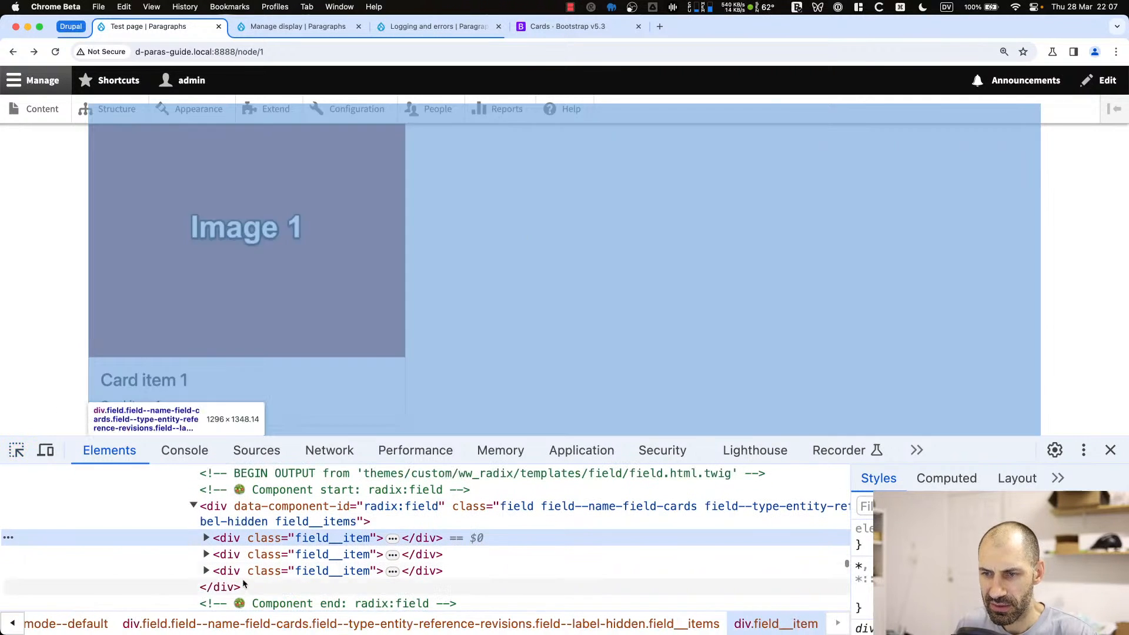
left_click(207, 538)
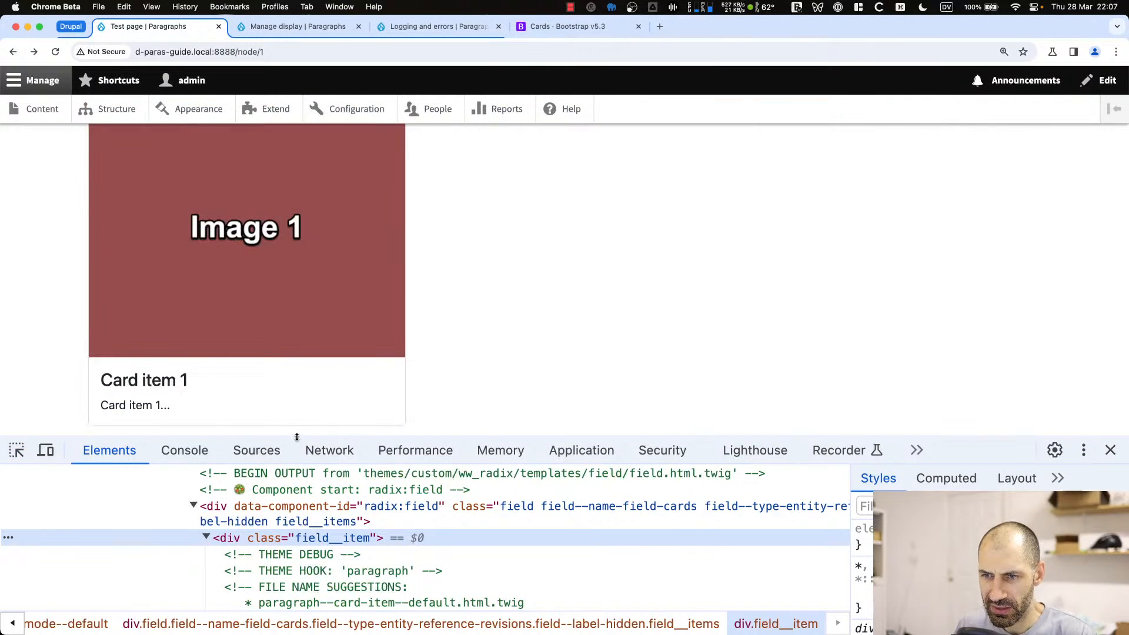
left_click_drag(297, 438, 328, 207)
scroll(310, 301, "up", 2)
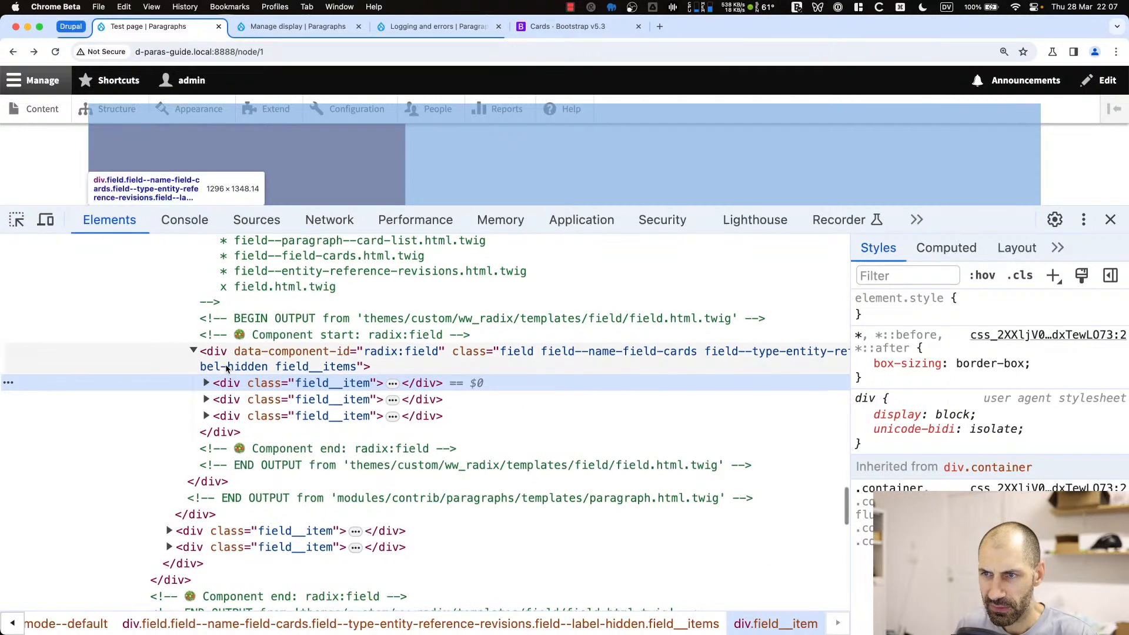
scroll(421, 324, "up", 3)
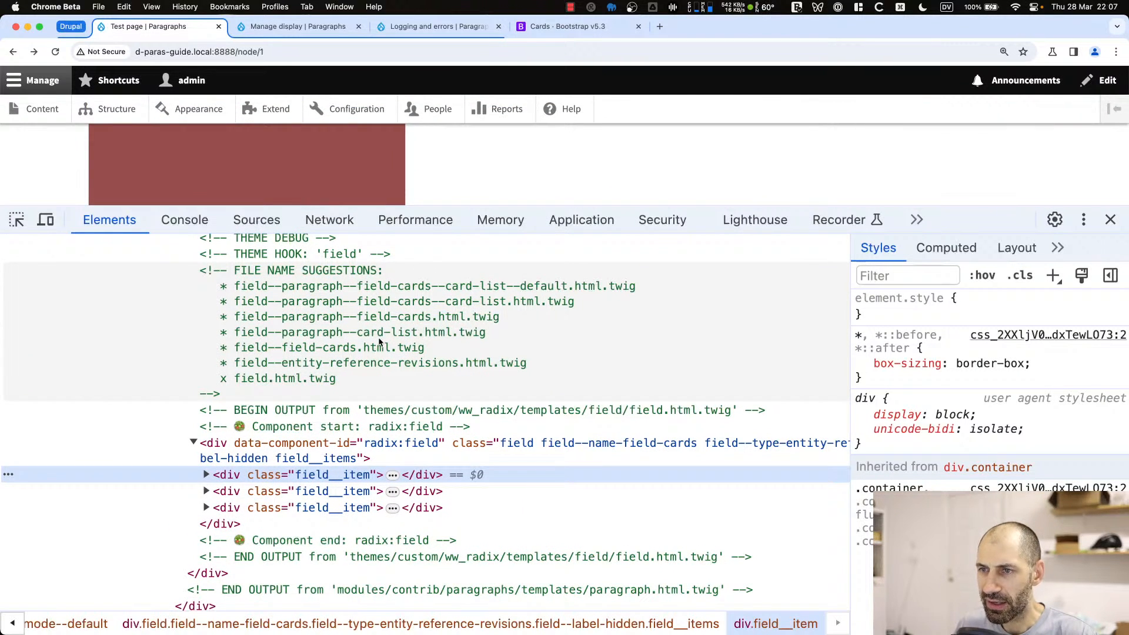
Expand the first field__item div and examine the card div with the col-4 class nested inside it
scroll(462, 429, "down", 2)
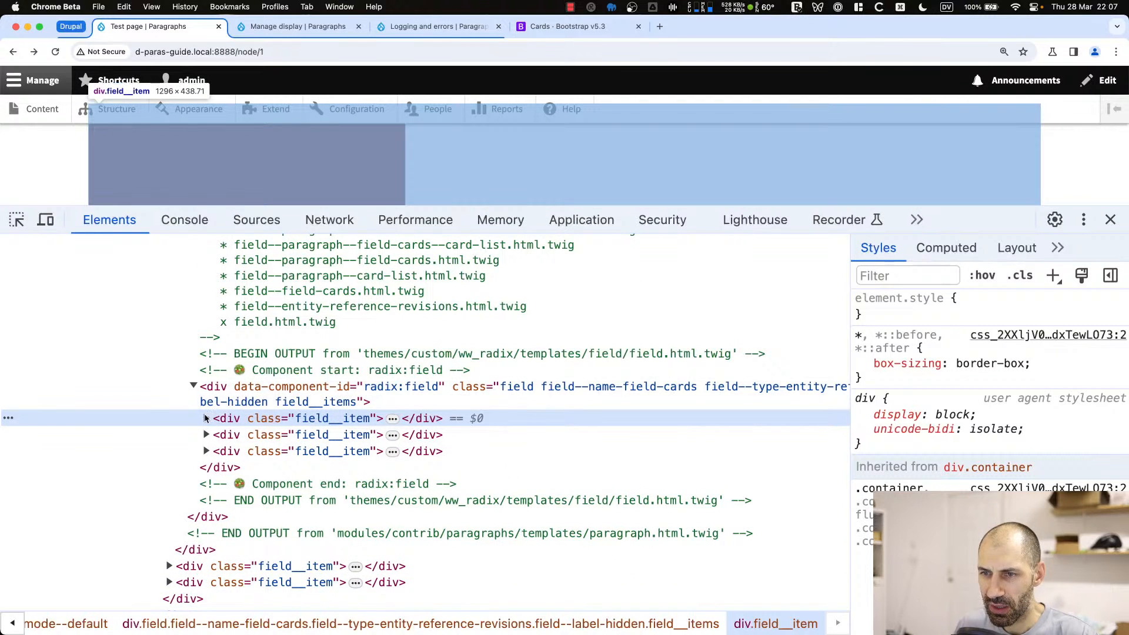
left_click(206, 418)
scroll(352, 547, "down", 1)
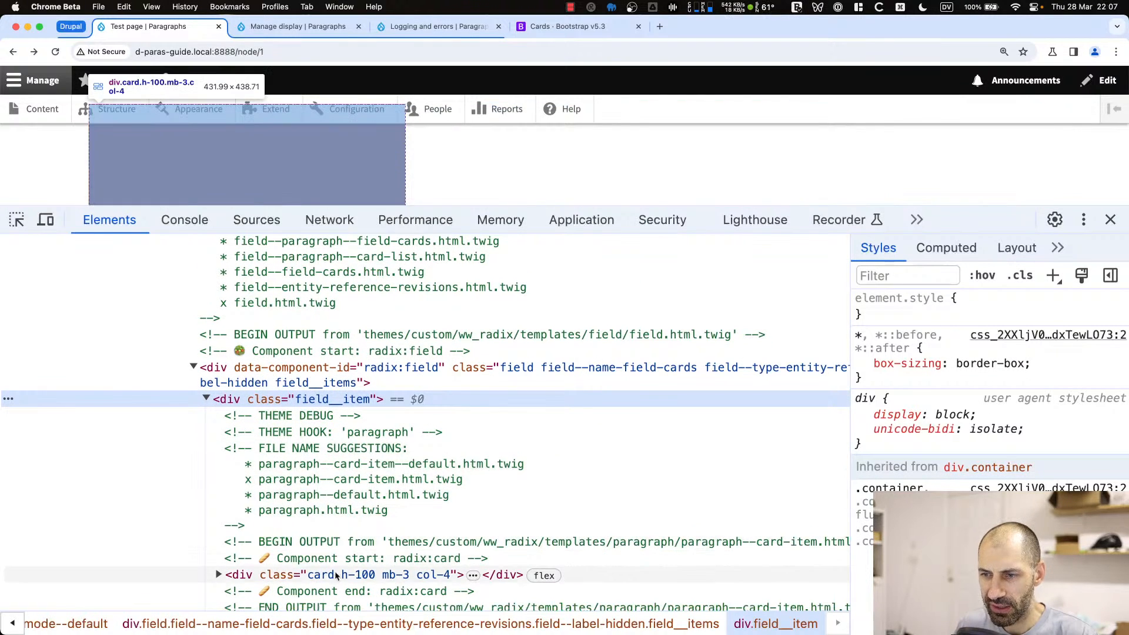
Examine the col-4 class on the first field__item's card div, collapse that field__item, and select the field-cards file name suggestions comment
scroll(363, 561, "down", 3)
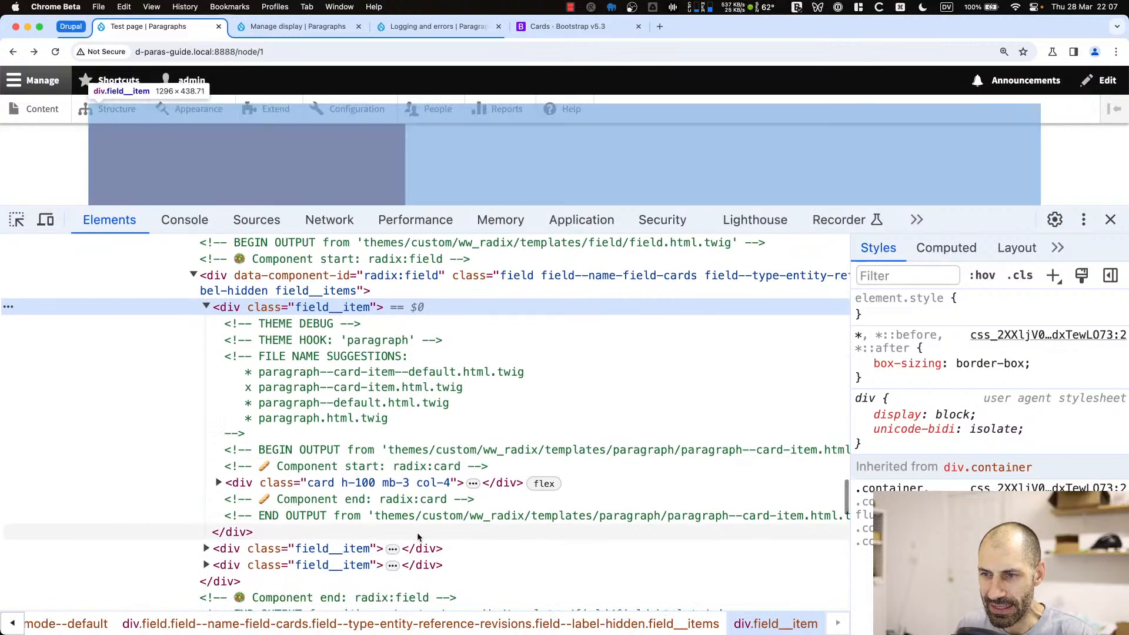
double_click(424, 483)
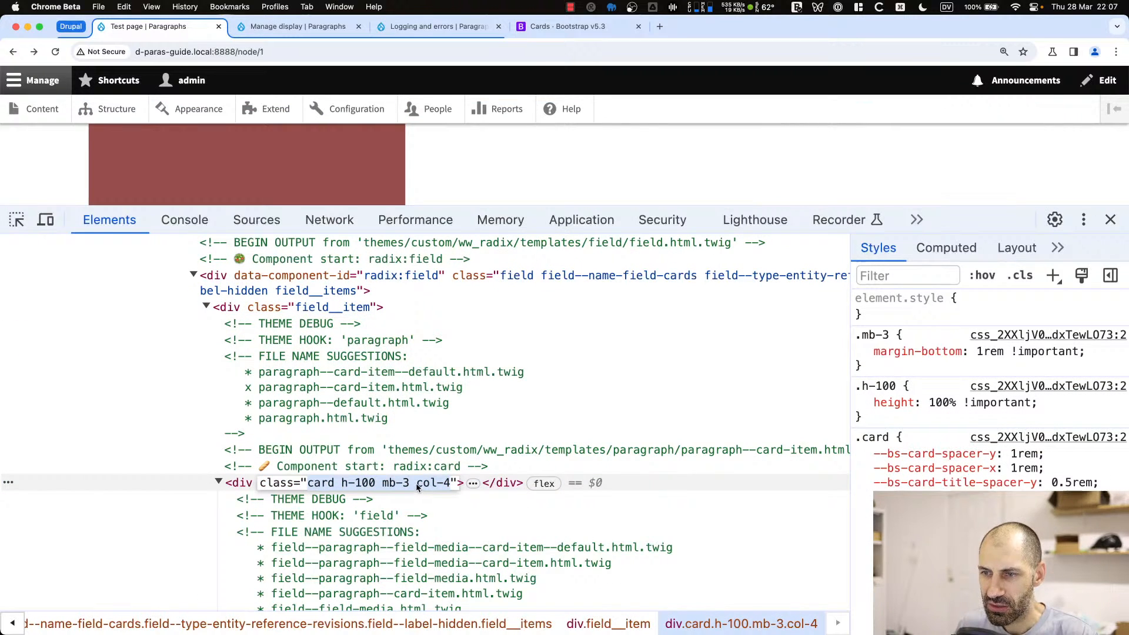
double_click(418, 483)
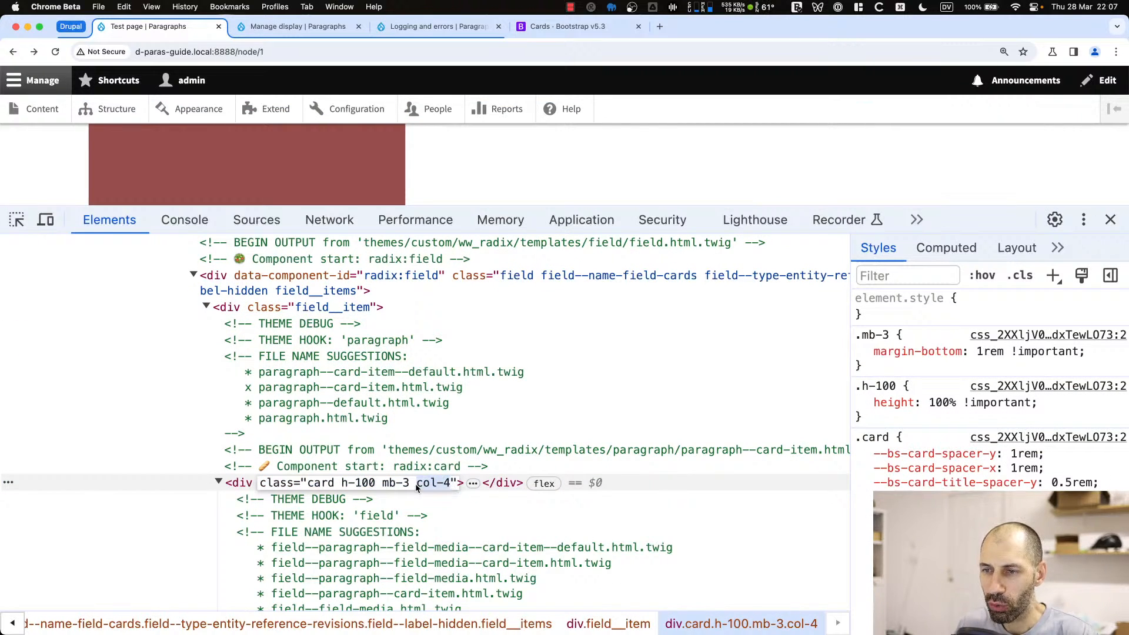
left_click(316, 306)
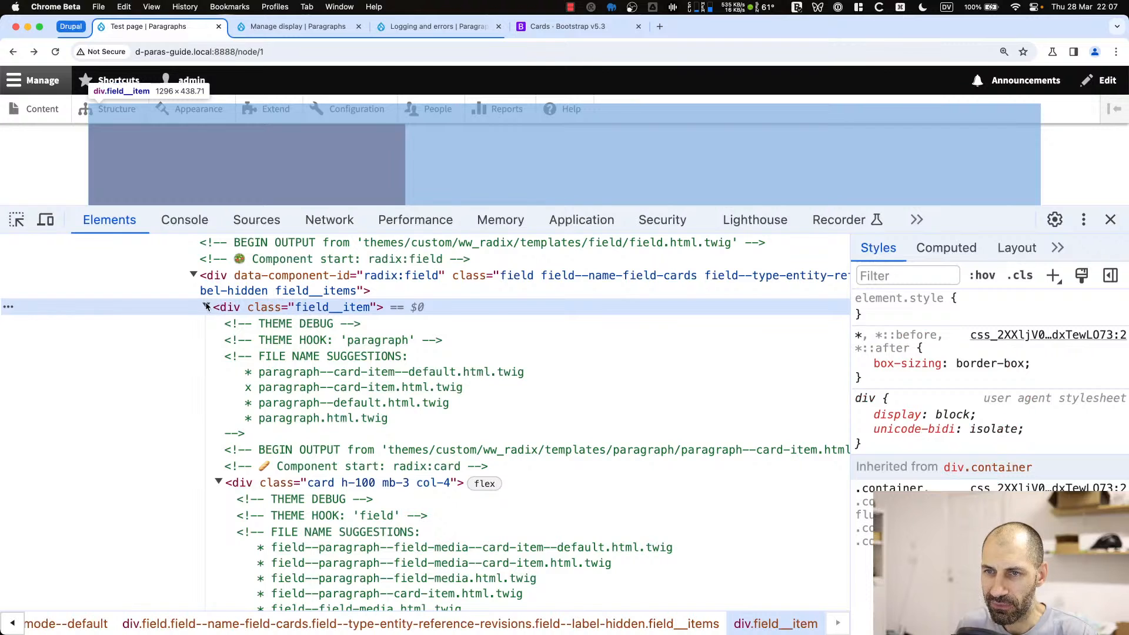
left_click(205, 307)
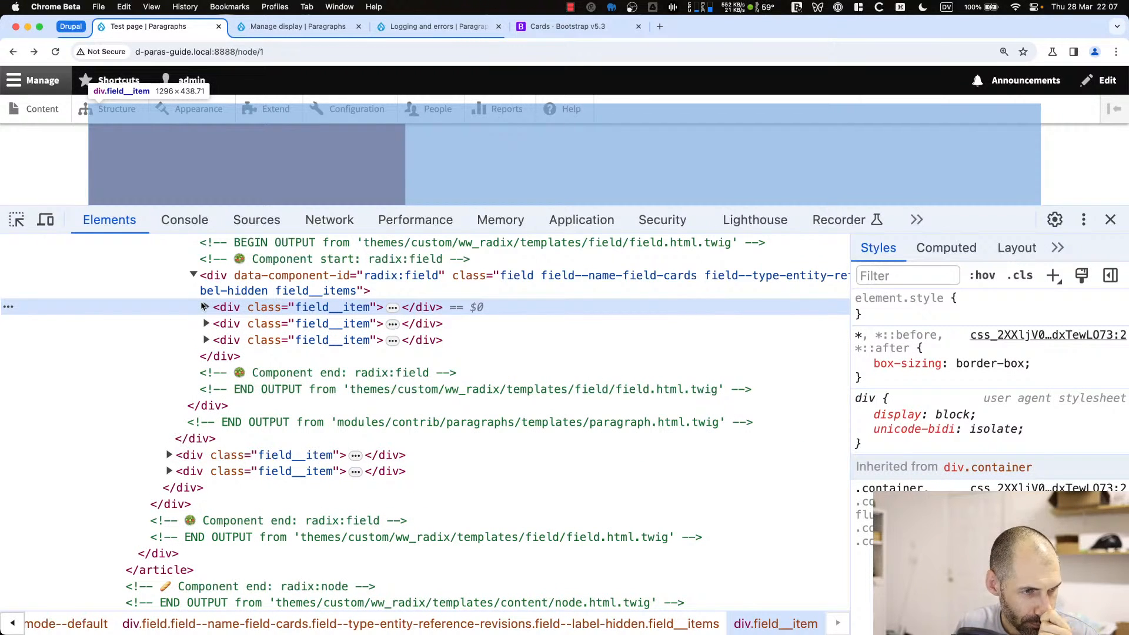
scroll(412, 335, "up", 4)
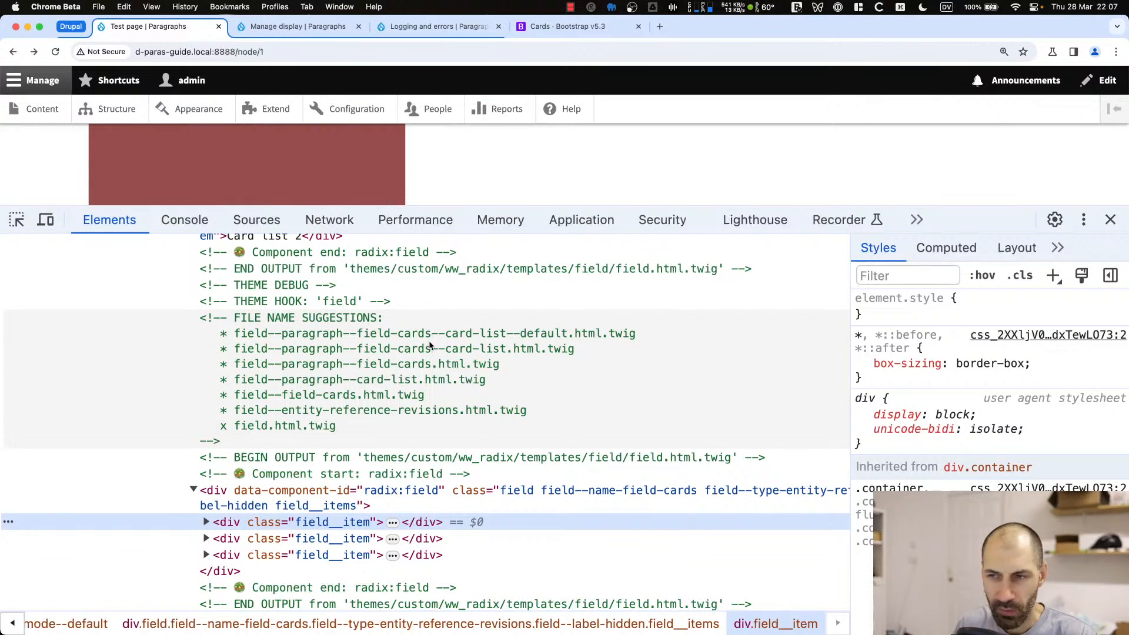
left_click(464, 361)
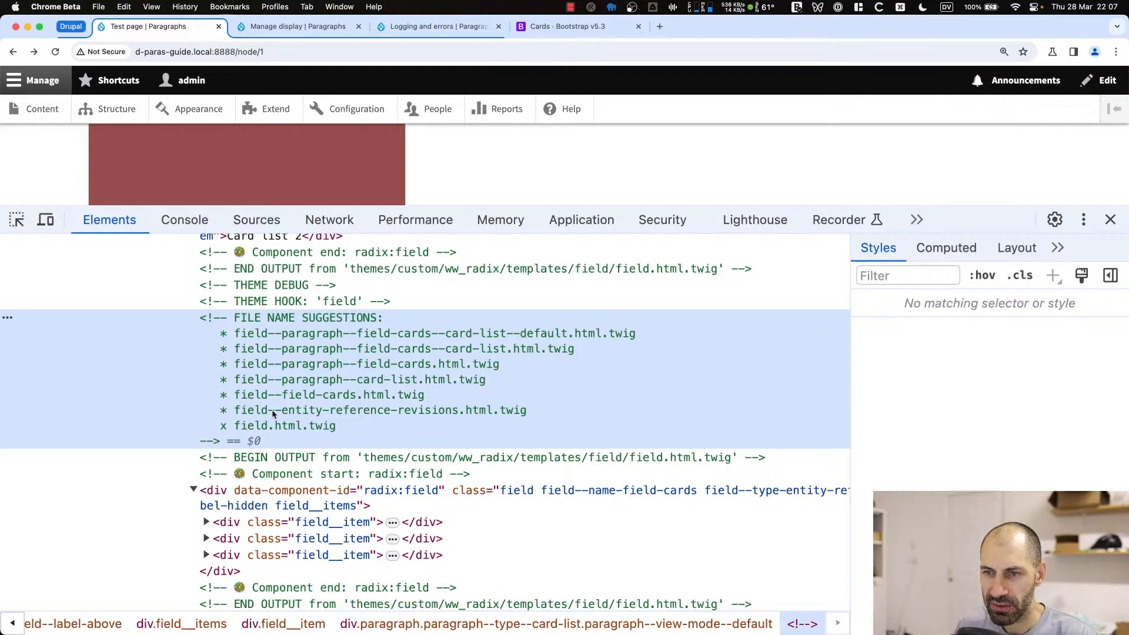
Switch to PhpStorm, open ww_radix's field.html.twig, reveal it in the project tree, and widen the tree to show full file names
key("super+Tab")
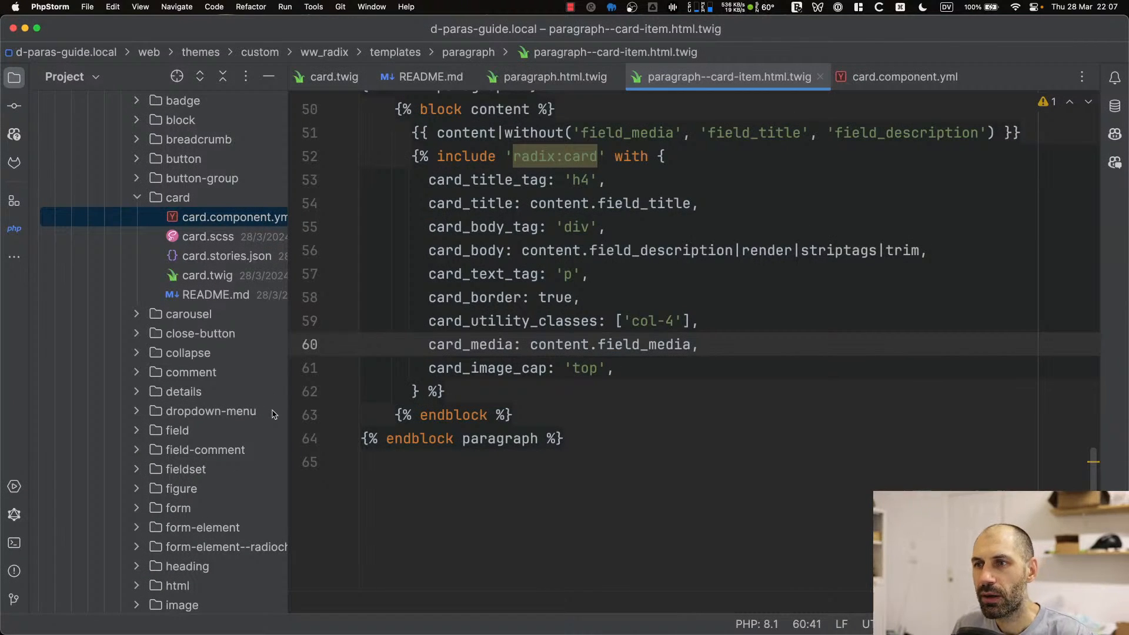
key("shift")
key("shift")
type("field.")
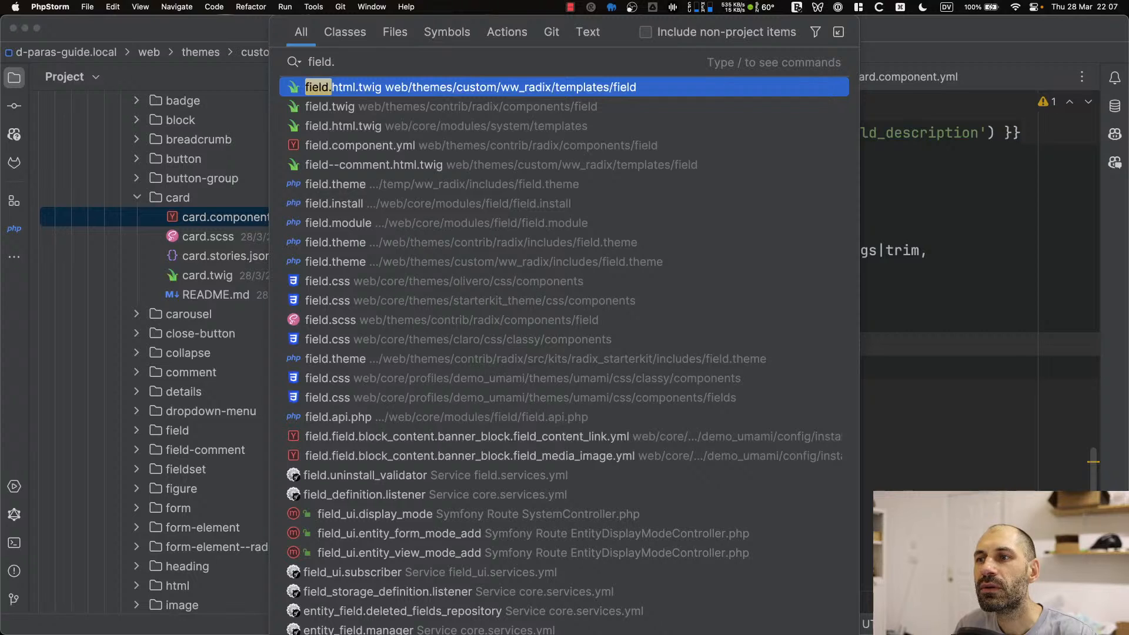
key("Return")
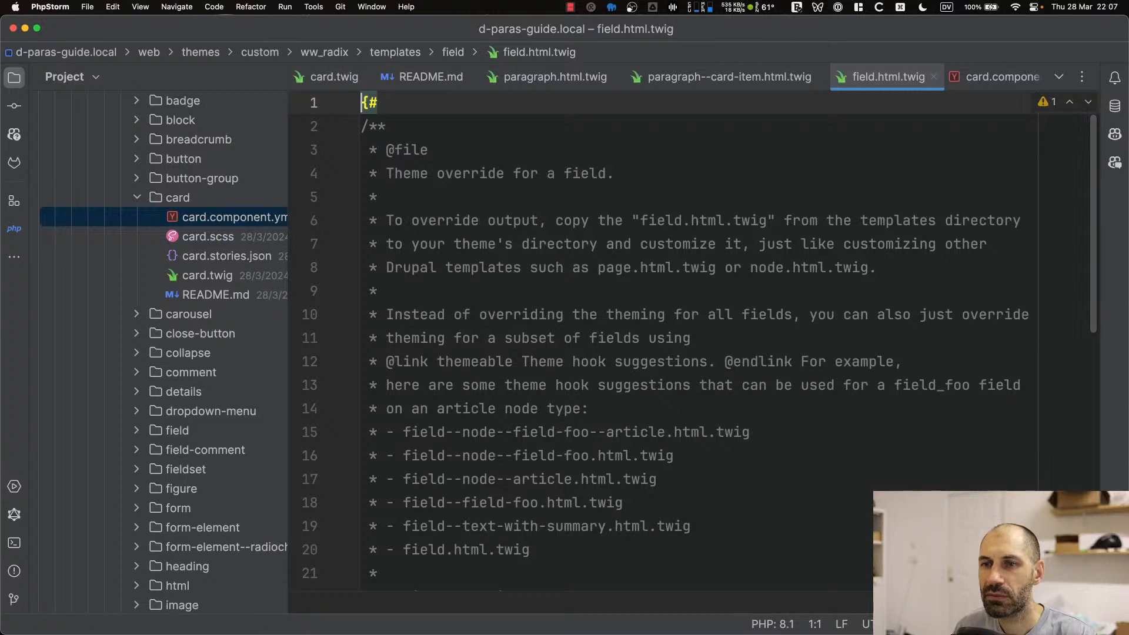
left_click(175, 82)
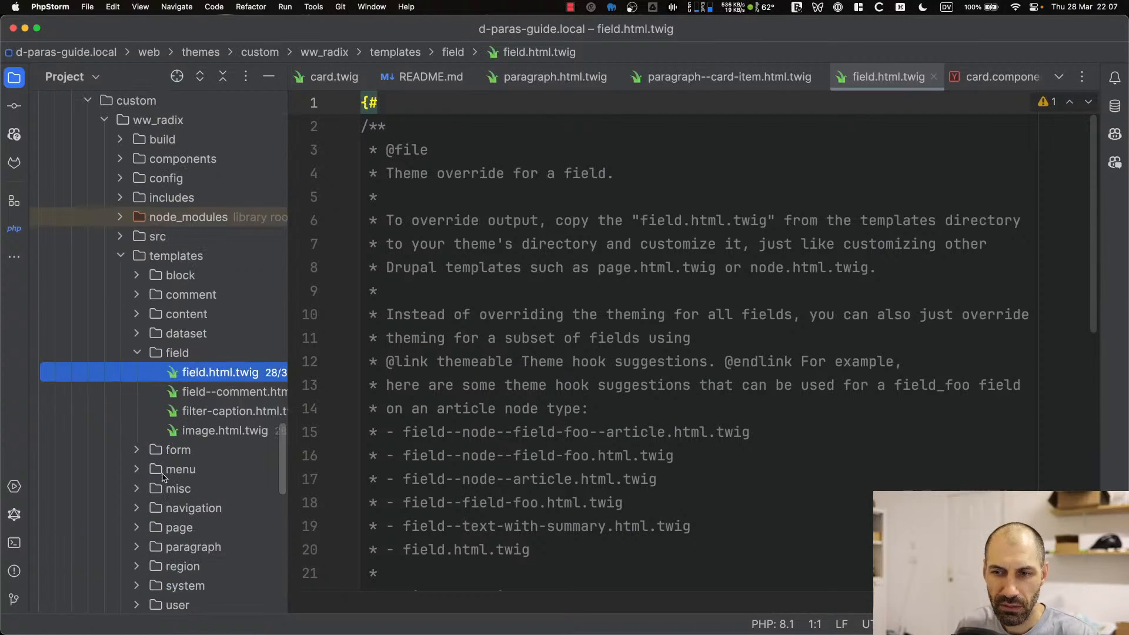
left_click_drag(287, 384, 404, 376)
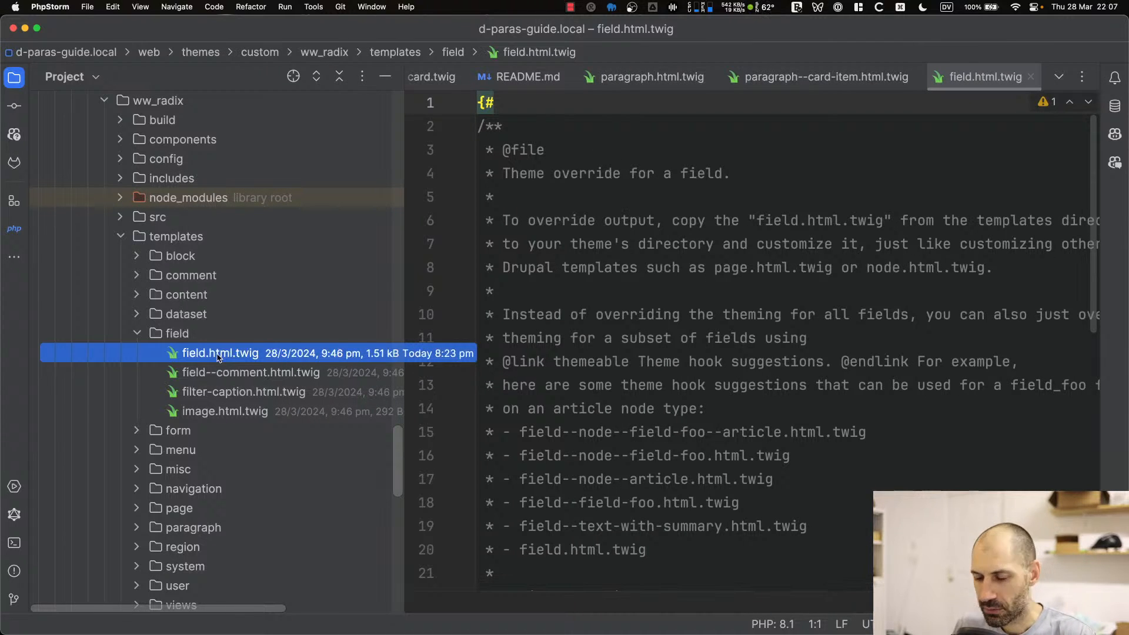
key("super+Tab")
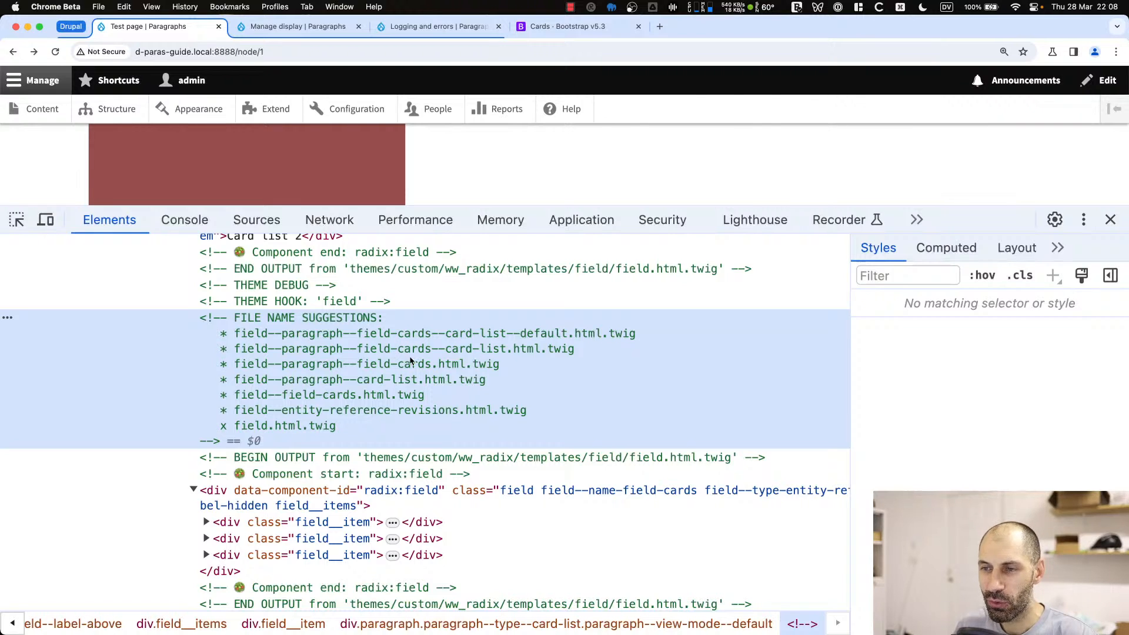
right_click(493, 354)
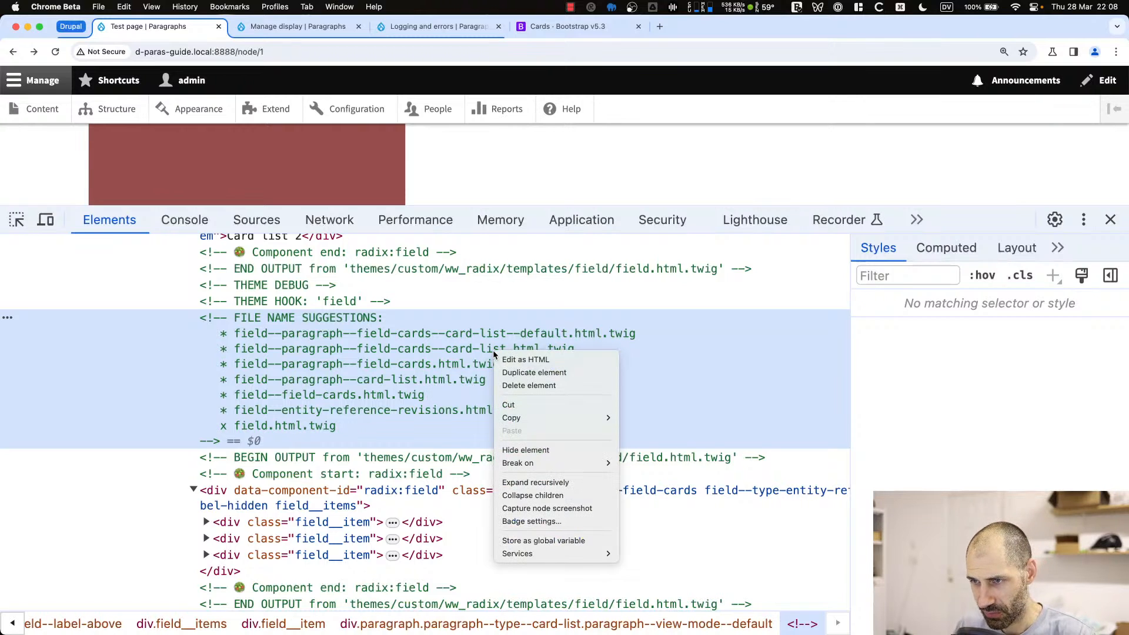
left_click(523, 359)
left_click_drag(582, 353, 238, 355)
key("Escape")
key("super+Tab")
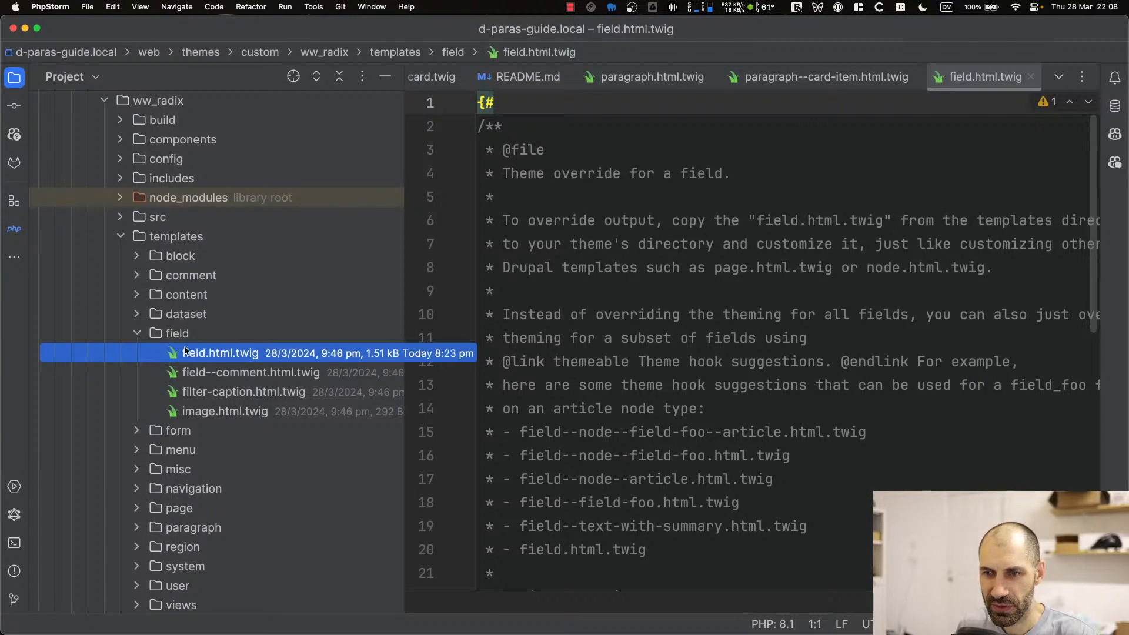
Start duplicating field.html.twig in its folder, and copy the suggested name field--paragraph--field-cards--card-list from Chrome's element inspector
key("F5")
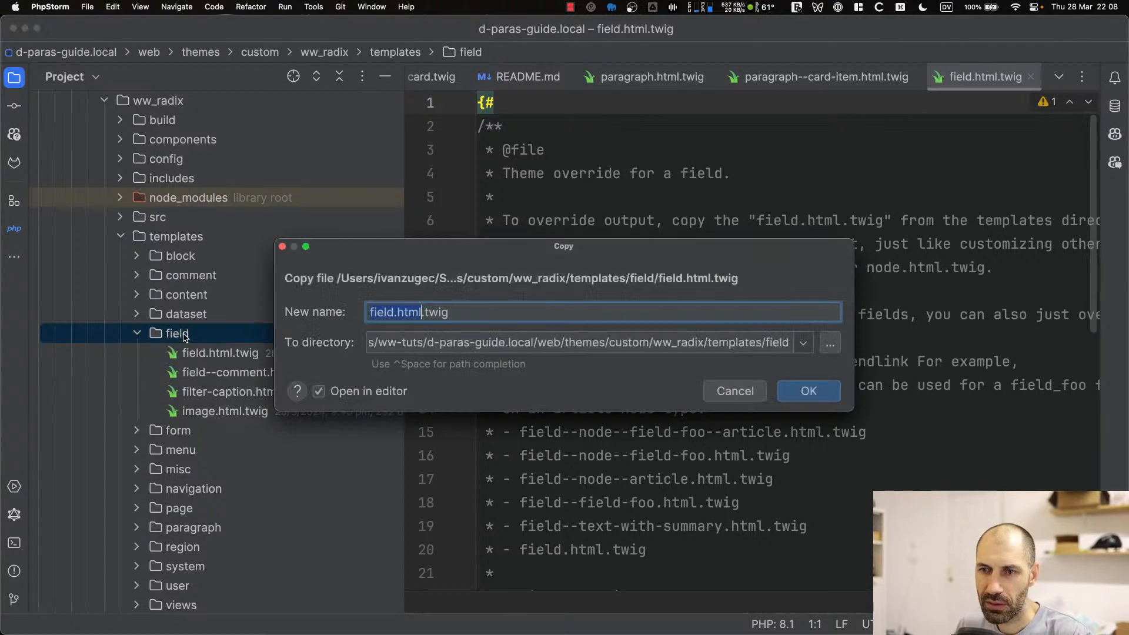
key("super+Tab")
right_click(494, 355)
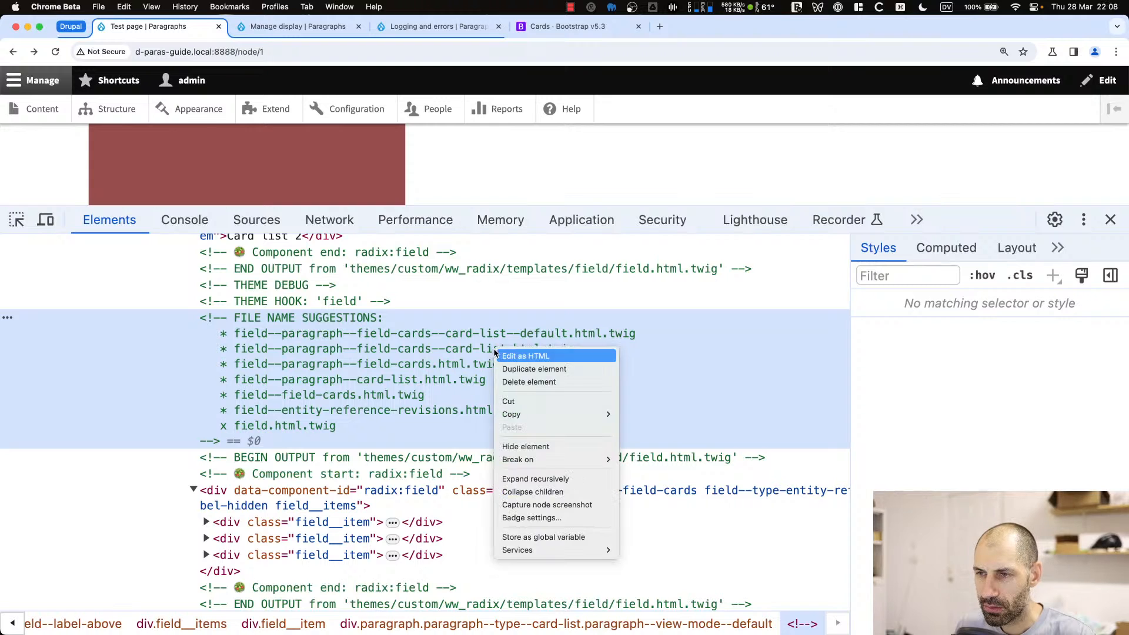
left_click(511, 357)
left_click_drag(510, 353, 241, 353)
key("super+c")
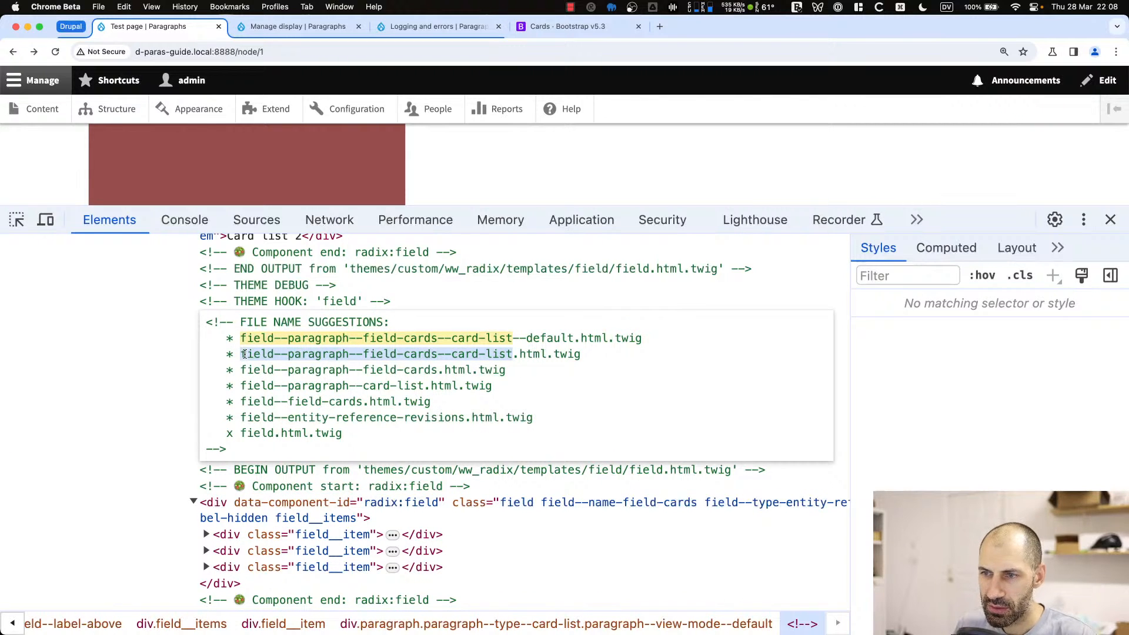
key("Escape")
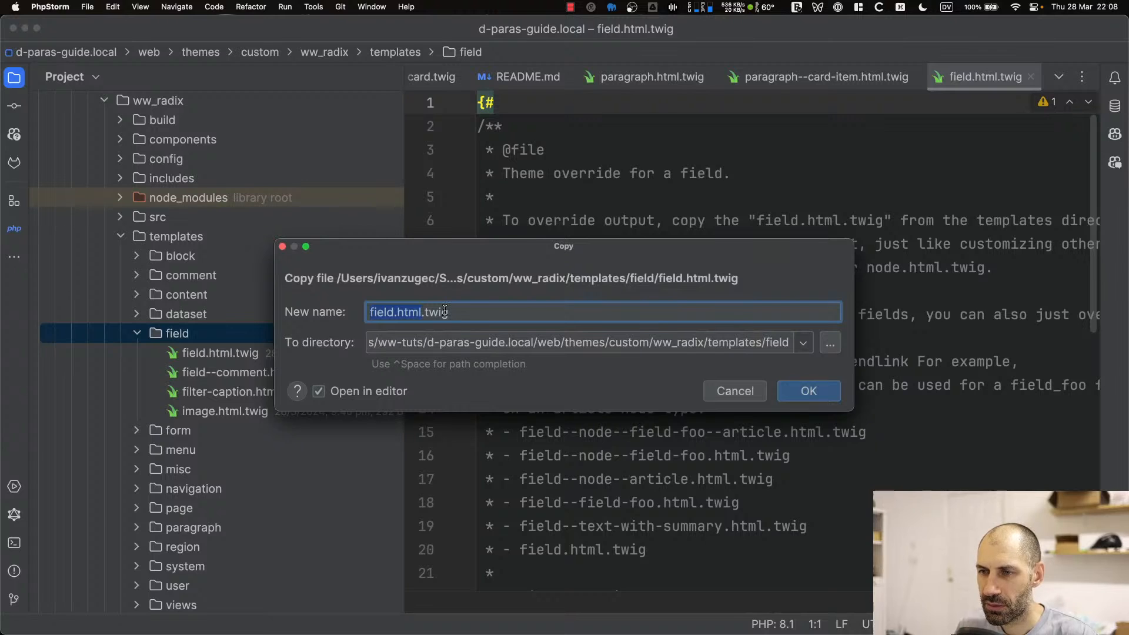
Name the duplicate field--paragraph--field-cards--card-list.html.twig and create it in ww_radix's templates/field folder
key("Left")
key("Right")
key("Right")
key("Right")
key("Right")
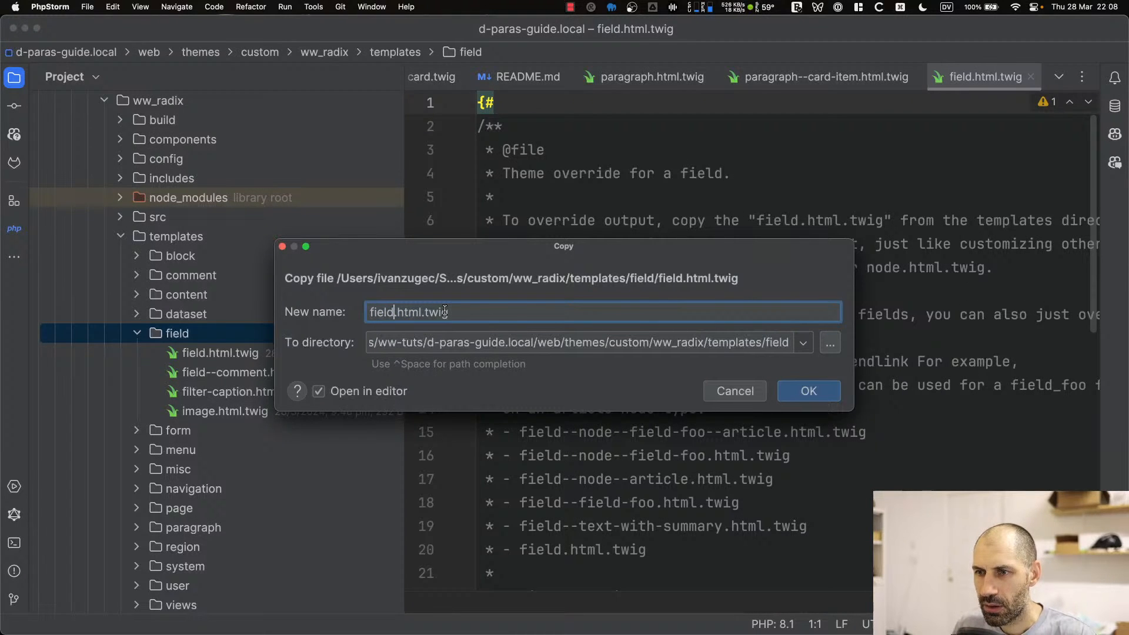
key("shift+Home")
key("super+v")
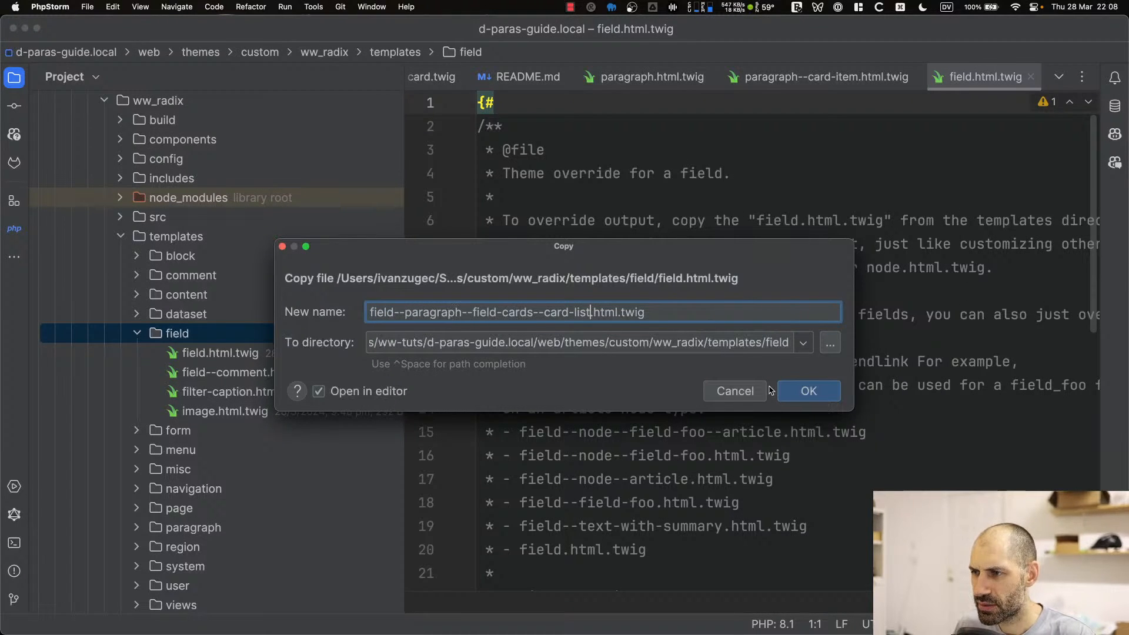
left_click(804, 391)
Find the radix:field include at the end of the new template and try to go to its declaration
scroll(666, 431, "down", 5)
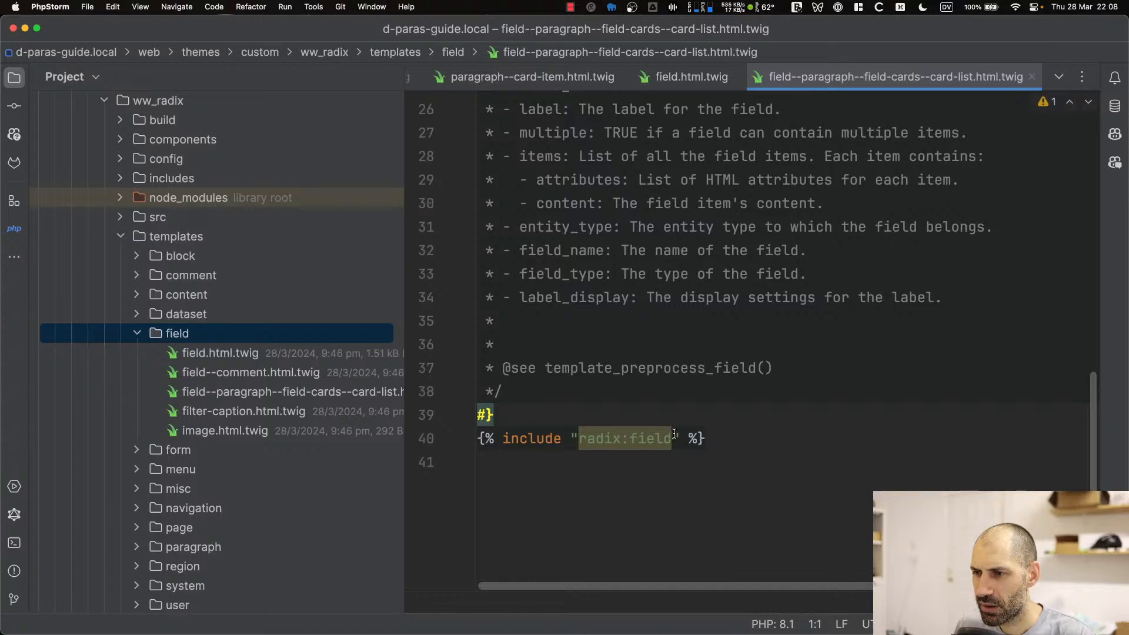
left_click(757, 435)
left_click(649, 438)
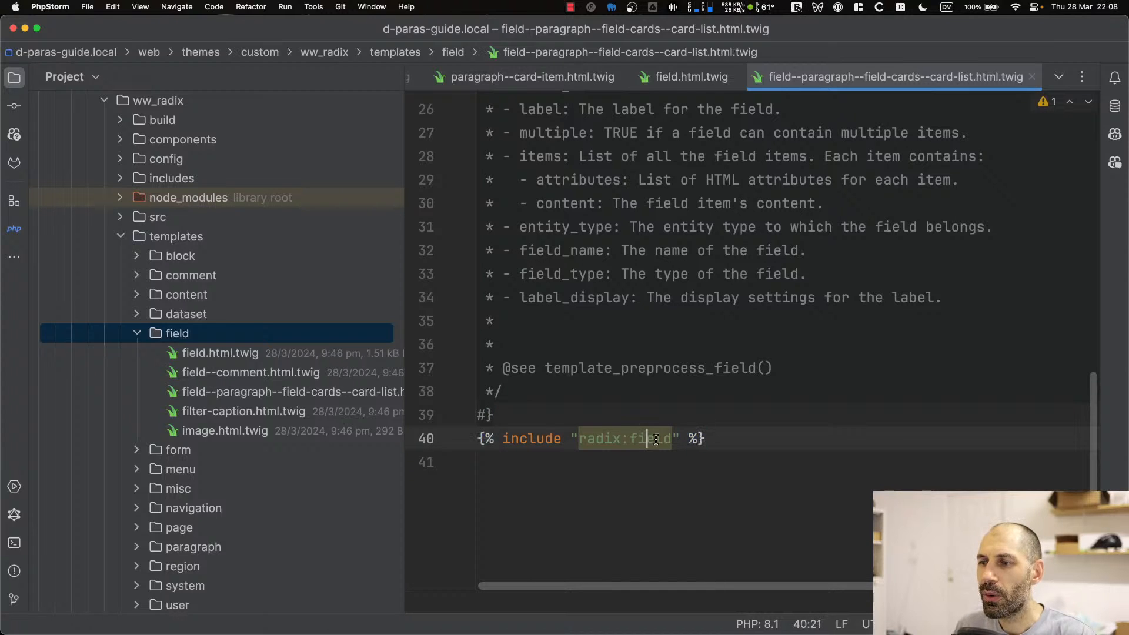
left_click(656, 439, "super")
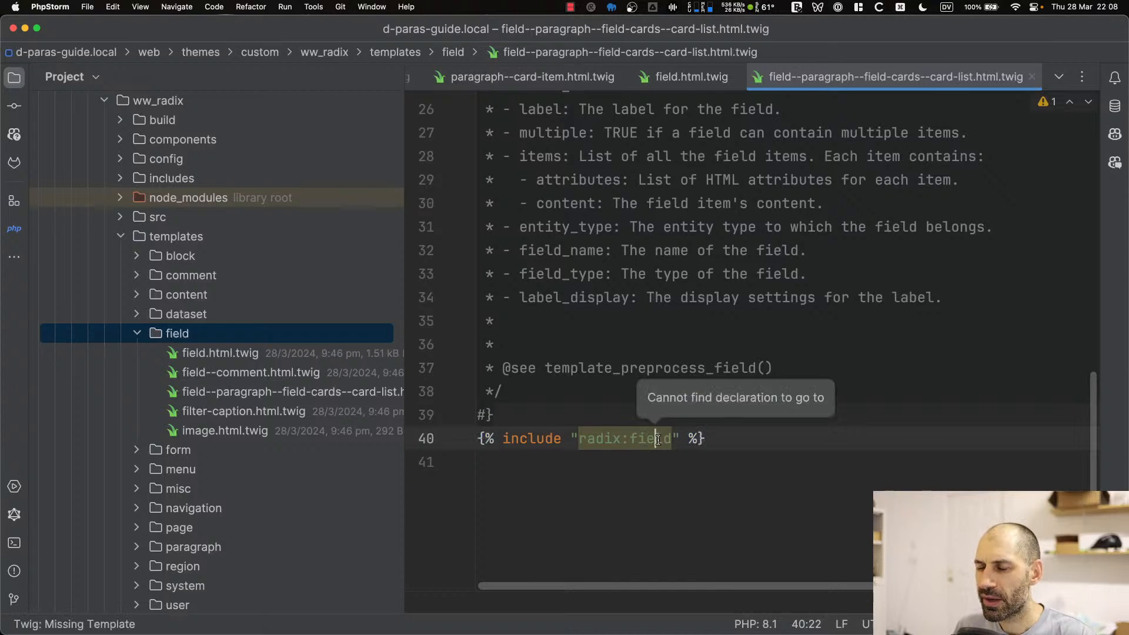
left_click(716, 436)
Open field.twig from the contrib Radix theme's components/field folder and look through its field markup
scroll(267, 310, "up", 2)
scroll(267, 311, "down", 15)
scroll(268, 310, "up", 15)
double_click(202, 280)
scroll(204, 323, "down", 3)
double_click(202, 332)
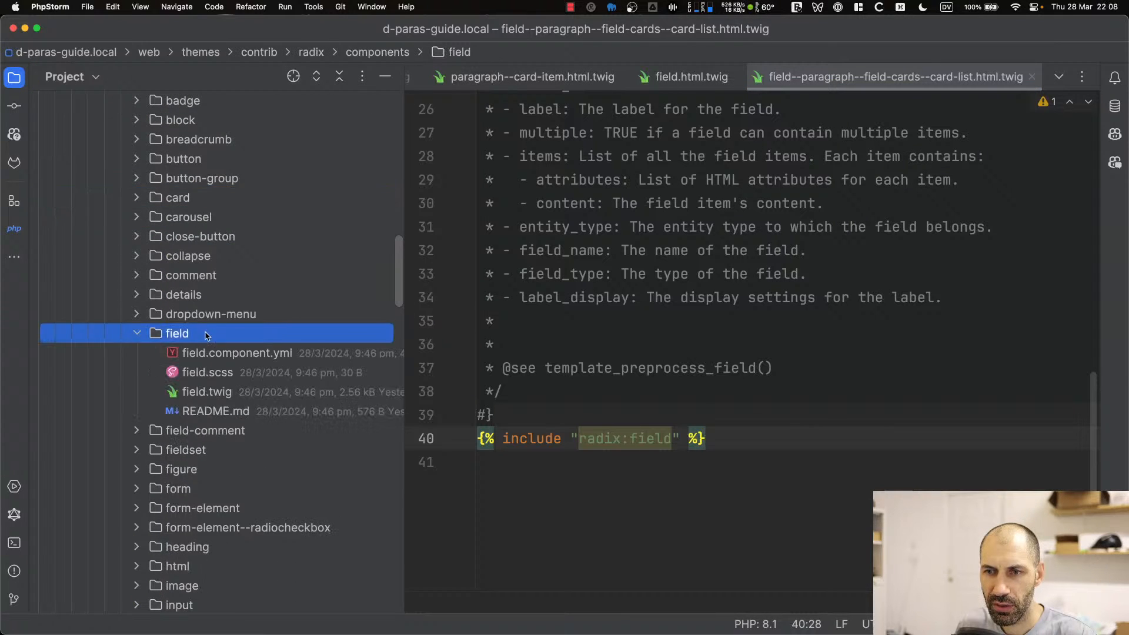
scroll(211, 331, "down", 3)
double_click(212, 237)
scroll(661, 317, "down", 5)
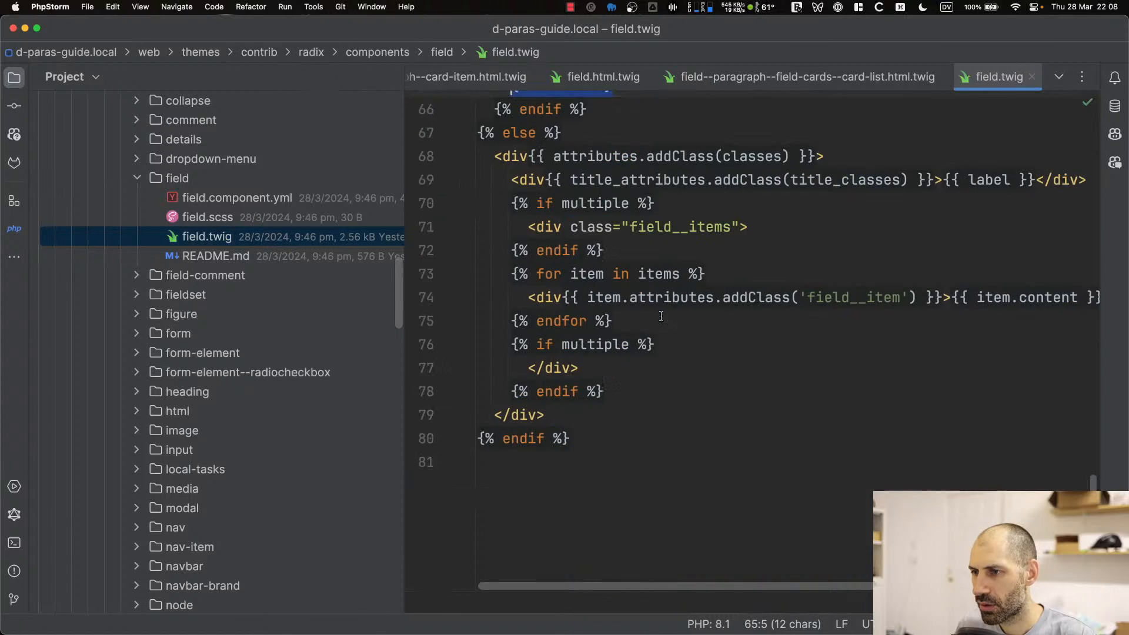
Replace the entire contents of field--paragraph--field-cards--card-list.html.twig with all the code copied from Radix's field.twig
scroll(661, 317, "up", 15)
left_click(663, 320)
key("super+a")
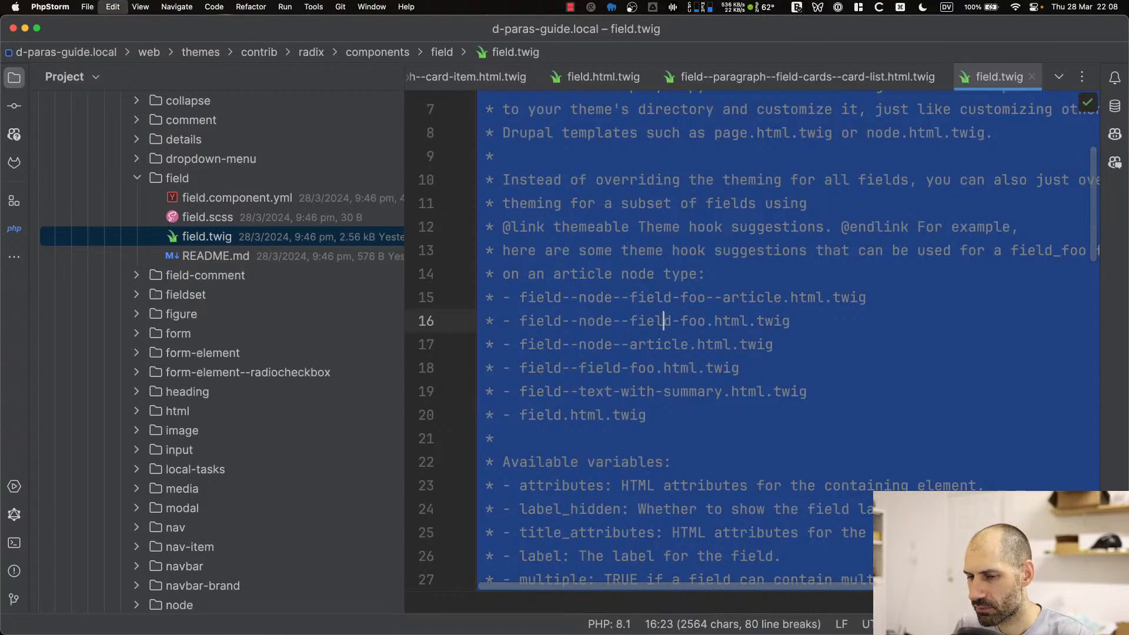
scroll(663, 320, "down", 10)
scroll(172, 340, "down", 10)
scroll(176, 353, "down", 10)
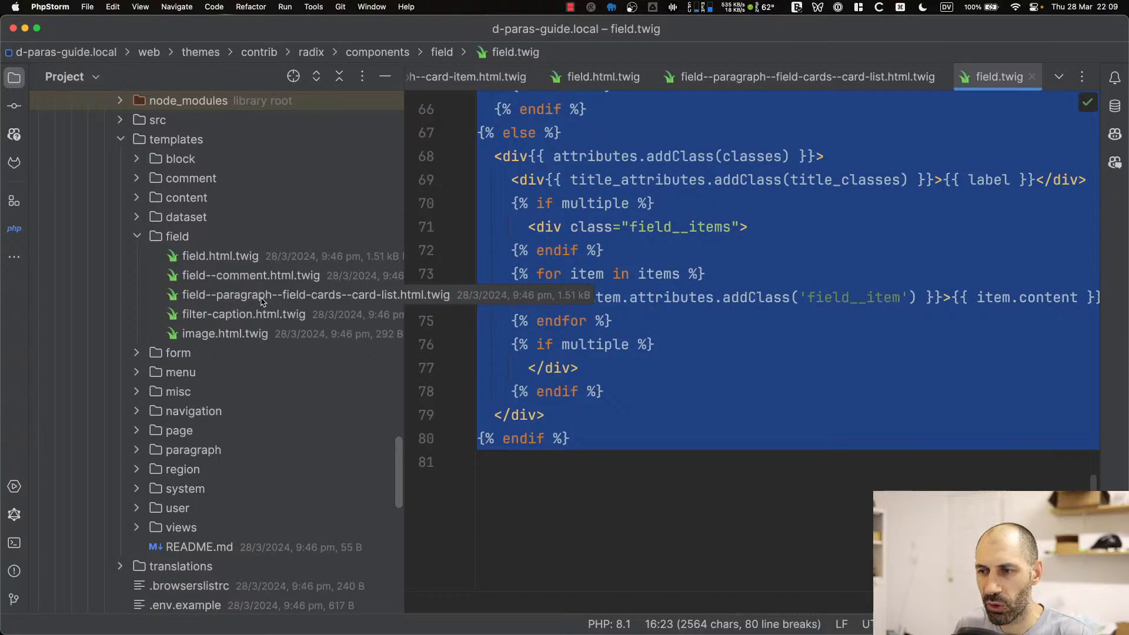
double_click(262, 296)
key("super+a")
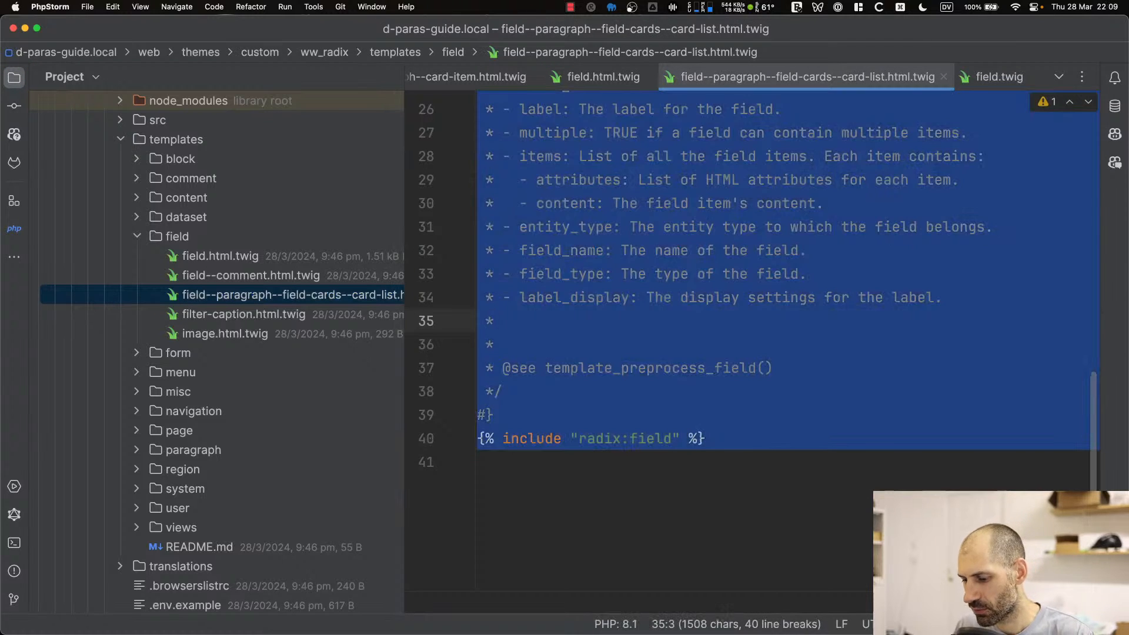
key("super+v")
Add a test marker "-----" on the blank line above the label_hidden condition in the card-list field template
scroll(547, 288, "up", 5)
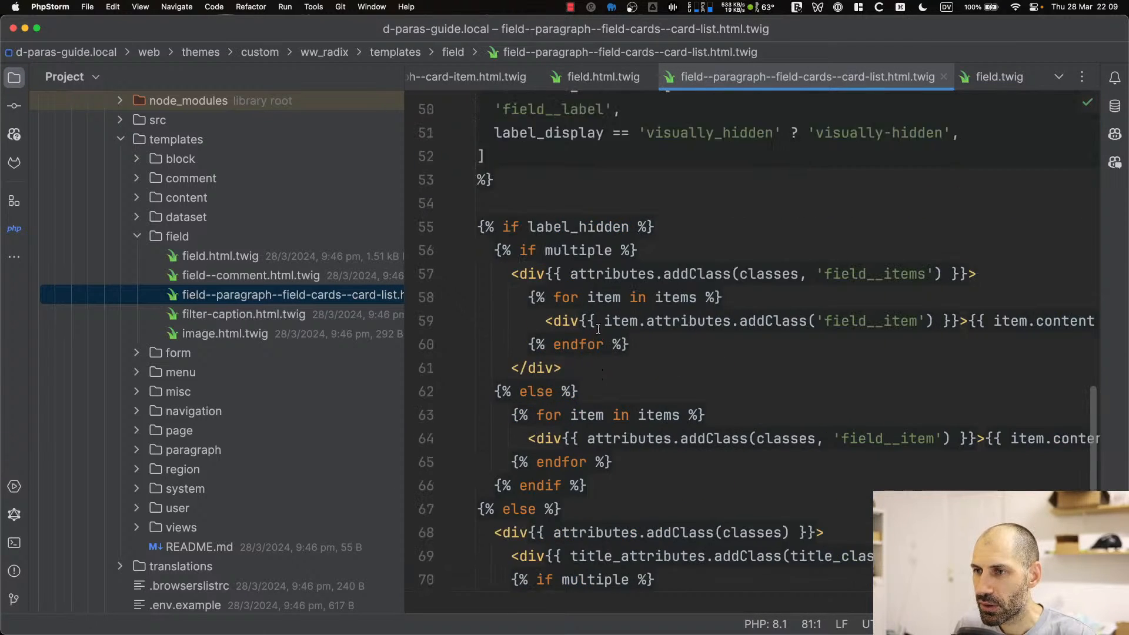
left_click(547, 281)
type("-----")
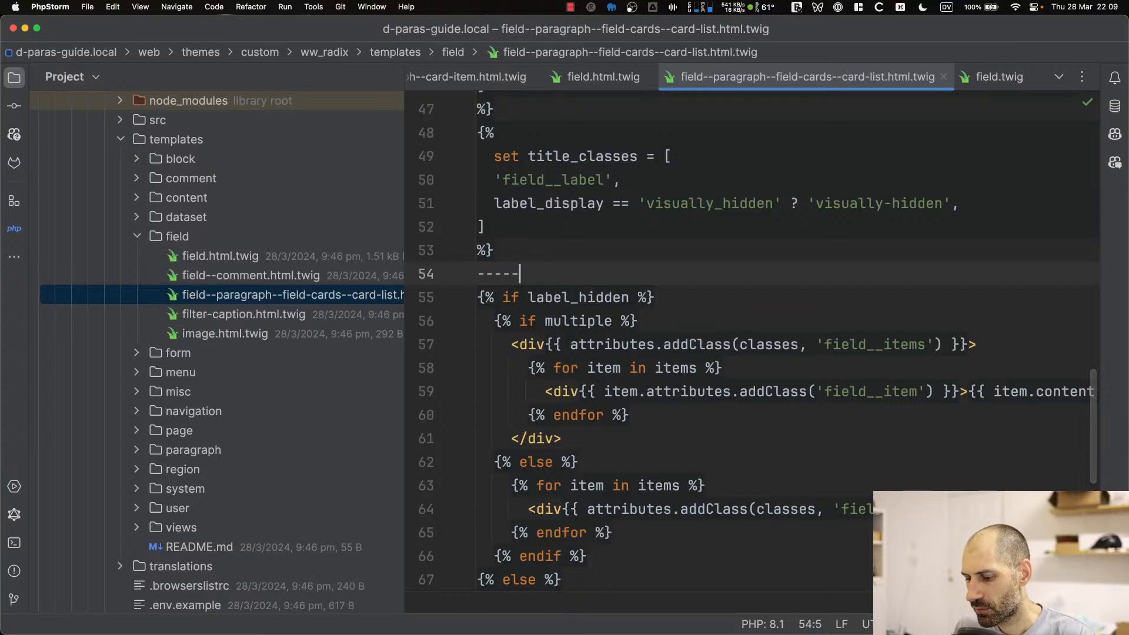
Switch to iTerm2 and rebuild the Drupal cache with ./vendor/bin/drush cr
key("super+Tab")
key("Up")
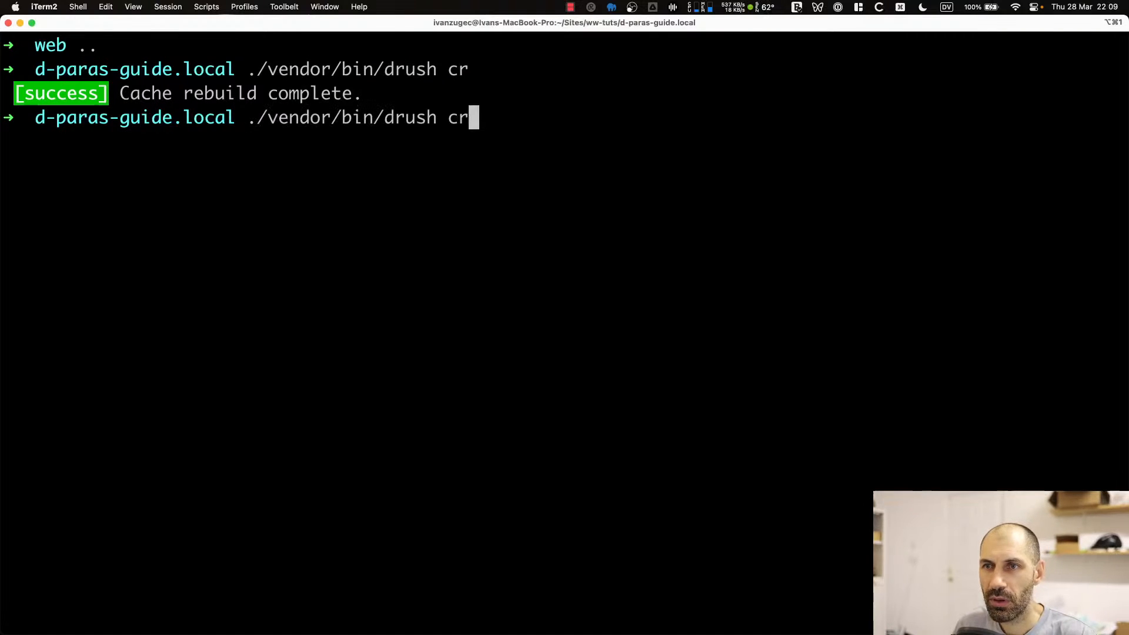
key("Return")
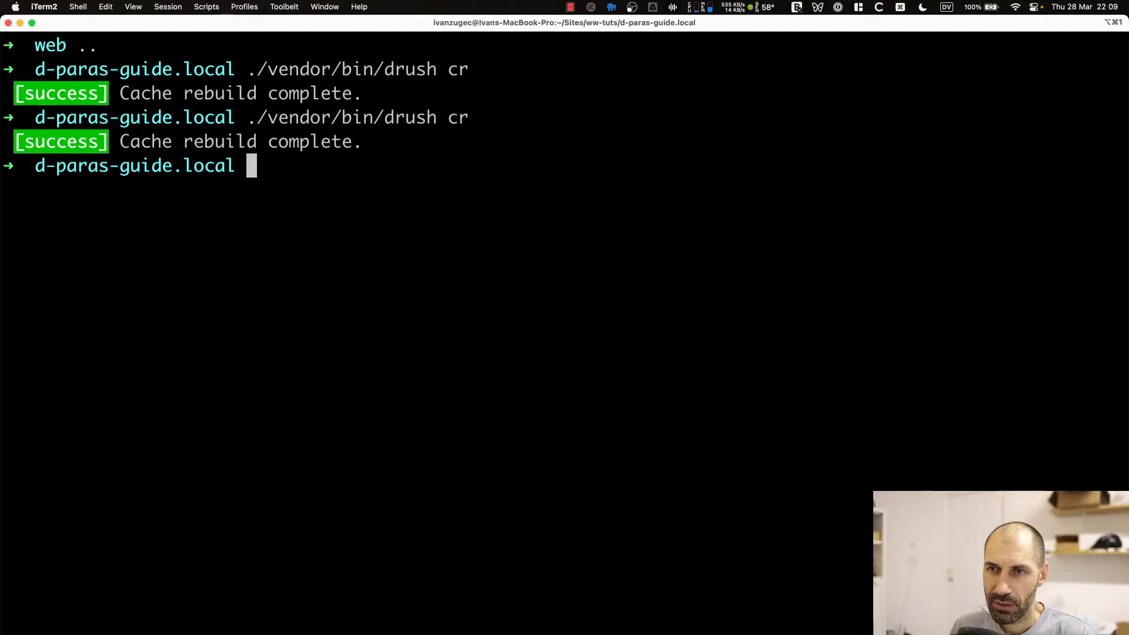
Switch to Chrome, reload the test page, and enlarge the page view to check for the marker above the cards
key("super+Tab")
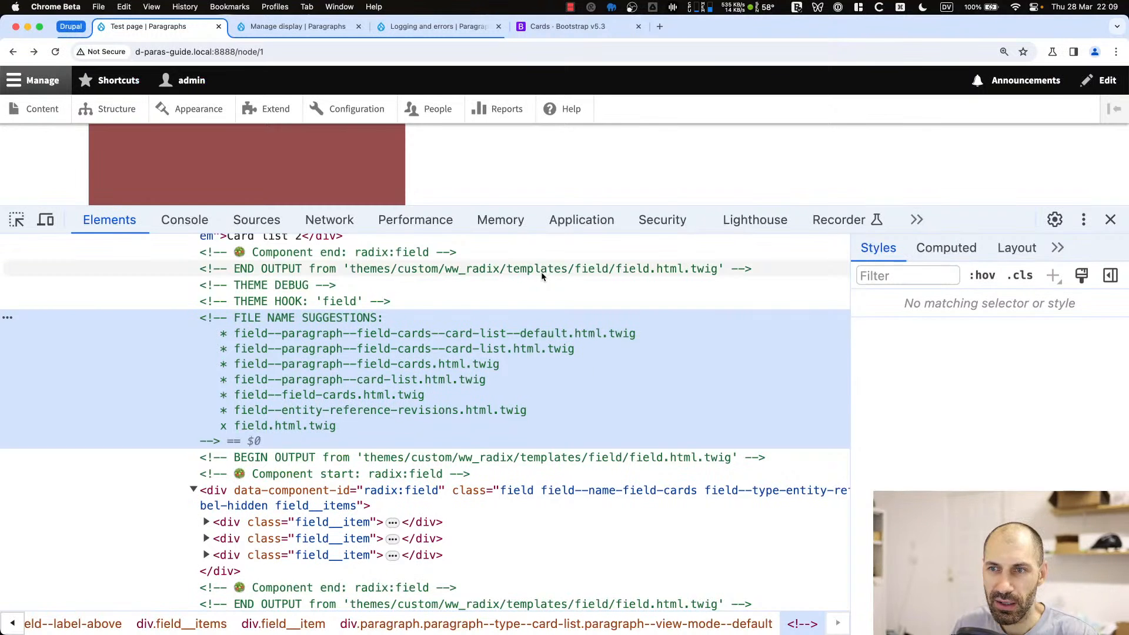
left_click(588, 179)
key("super+r")
left_click_drag(570, 206, 567, 363)
scroll(414, 277, "up", 5)
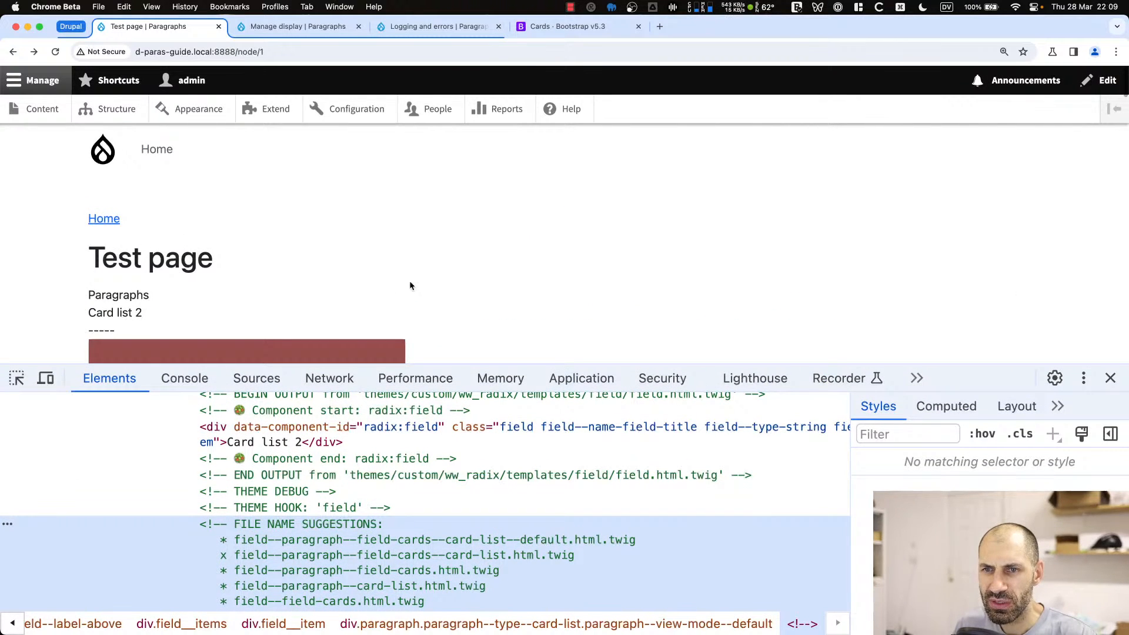
Examine the "-----" marker above the first card of Card list 2 on the test page
scroll(414, 278, "down", 2)
left_click_drag(119, 256, 77, 254)
scroll(112, 253, "down", 1)
scroll(113, 258, "down", 2)
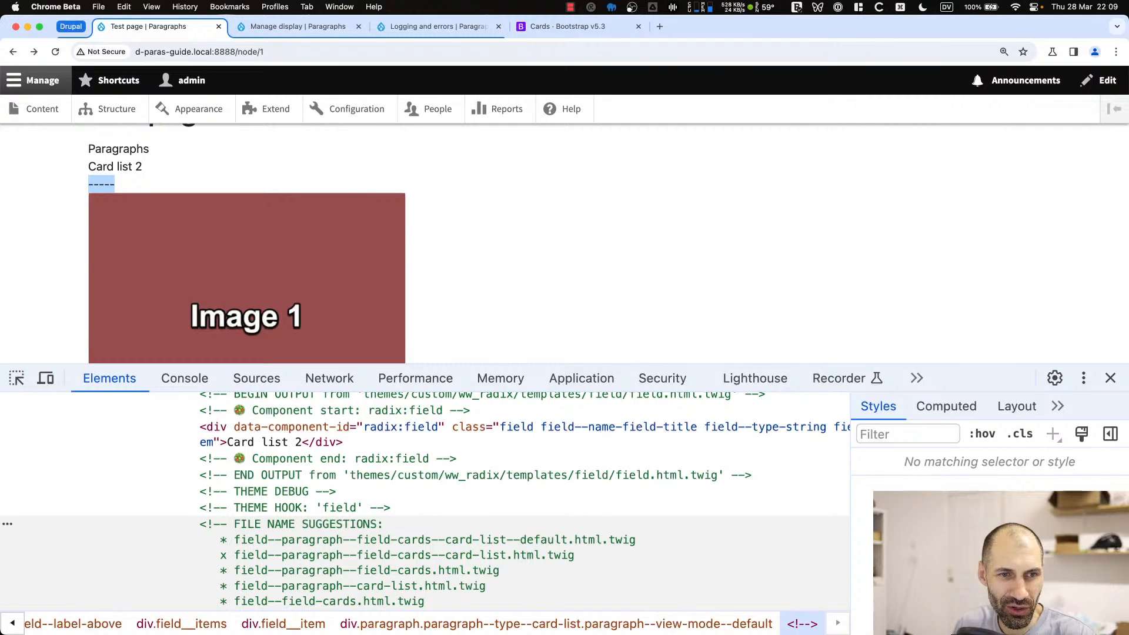
Switch to PhpStorm and remove the "-----" marker above the label_hidden condition in the card-list field template
key("super+Tab")
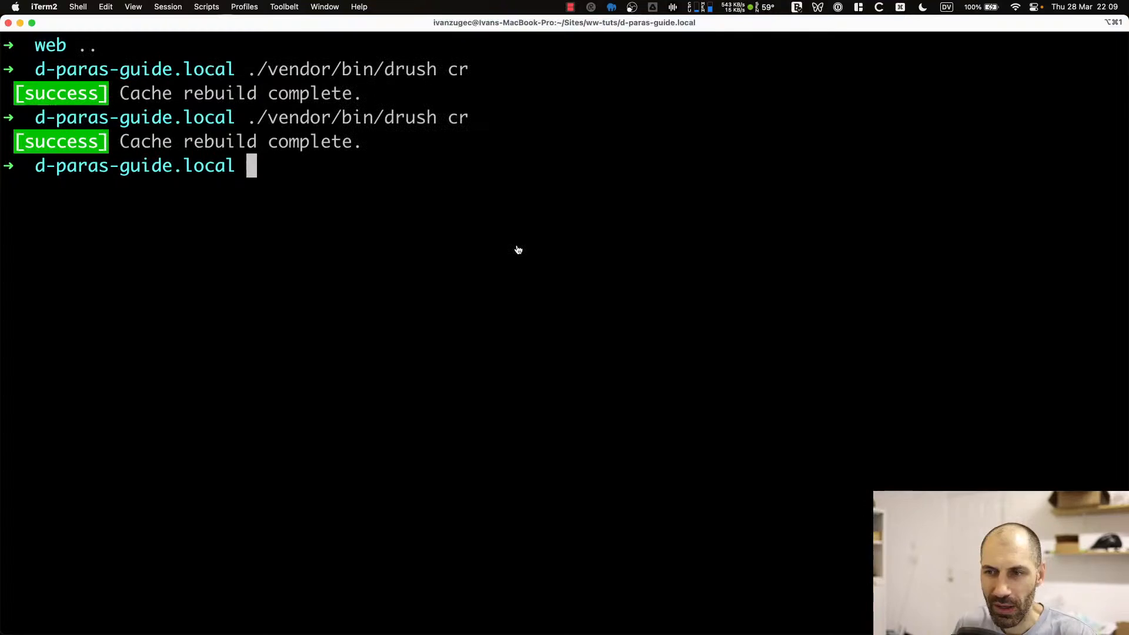
key("super+Tab")
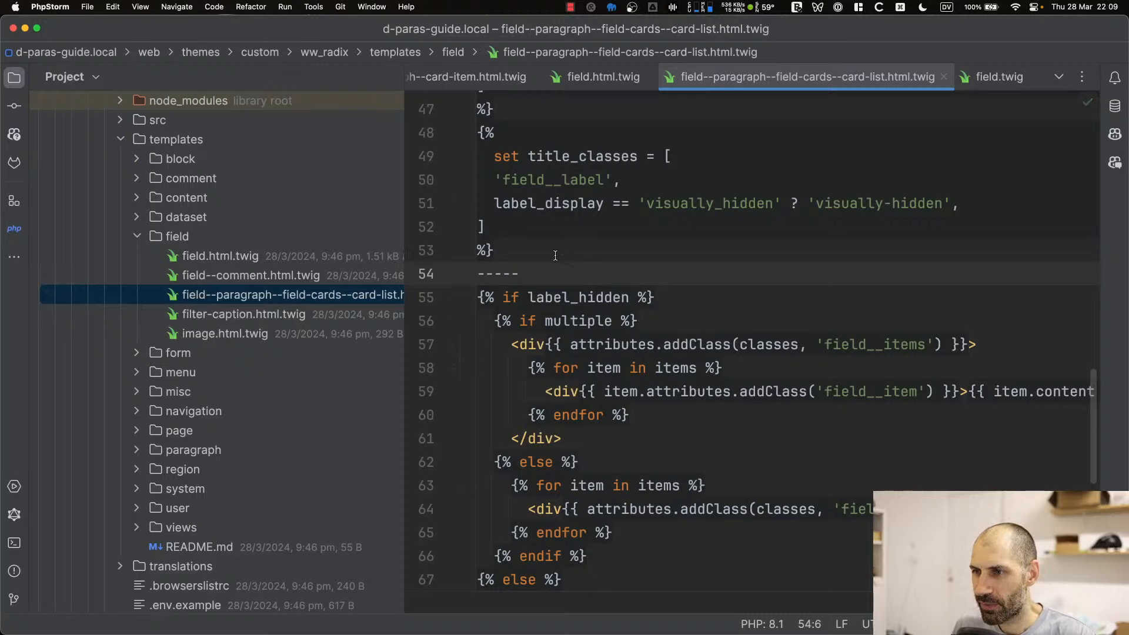
left_click_drag(549, 272, 465, 270)
key("BackSpace")
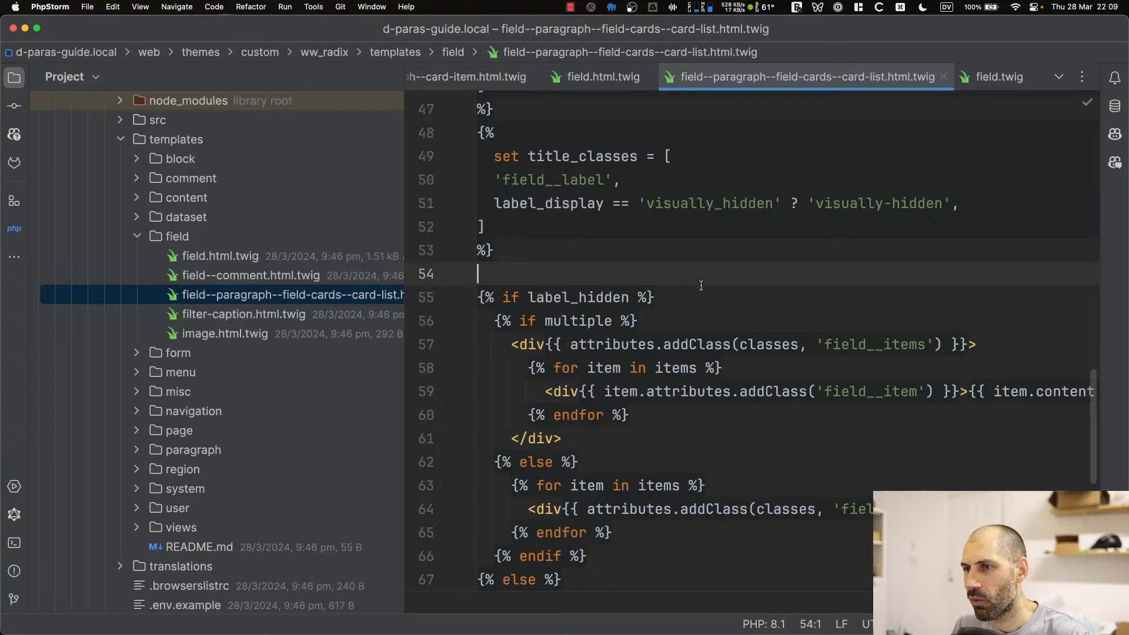
Delete the entire label_hidden if/else block after title_classes in the card-list field template, dismissing the suggested completion
scroll(701, 288, "down", 10)
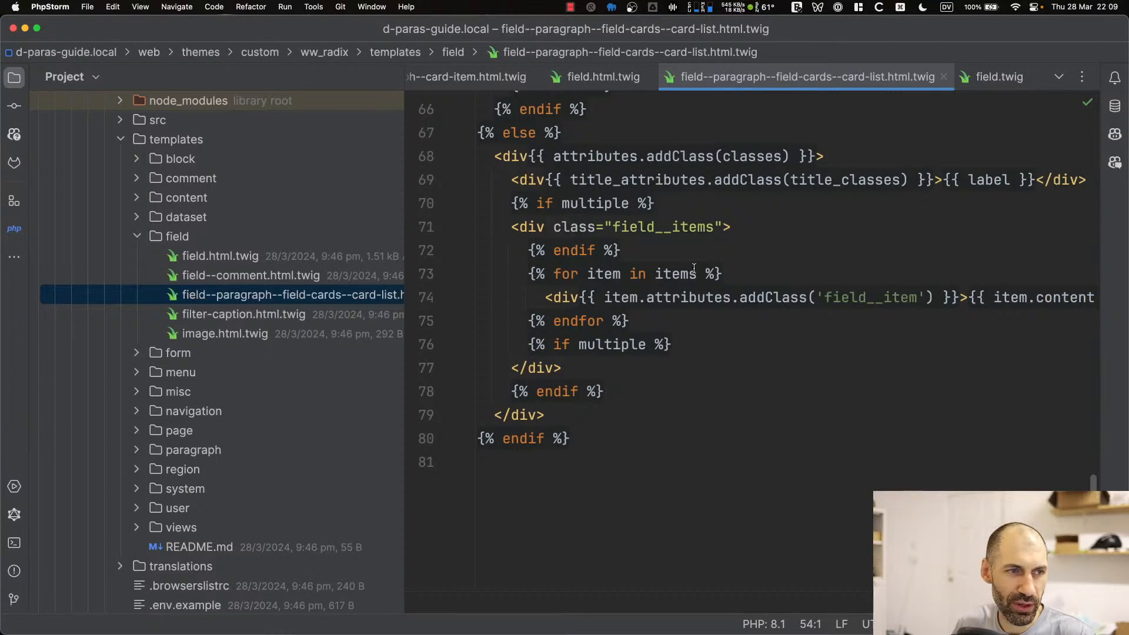
left_click(613, 444)
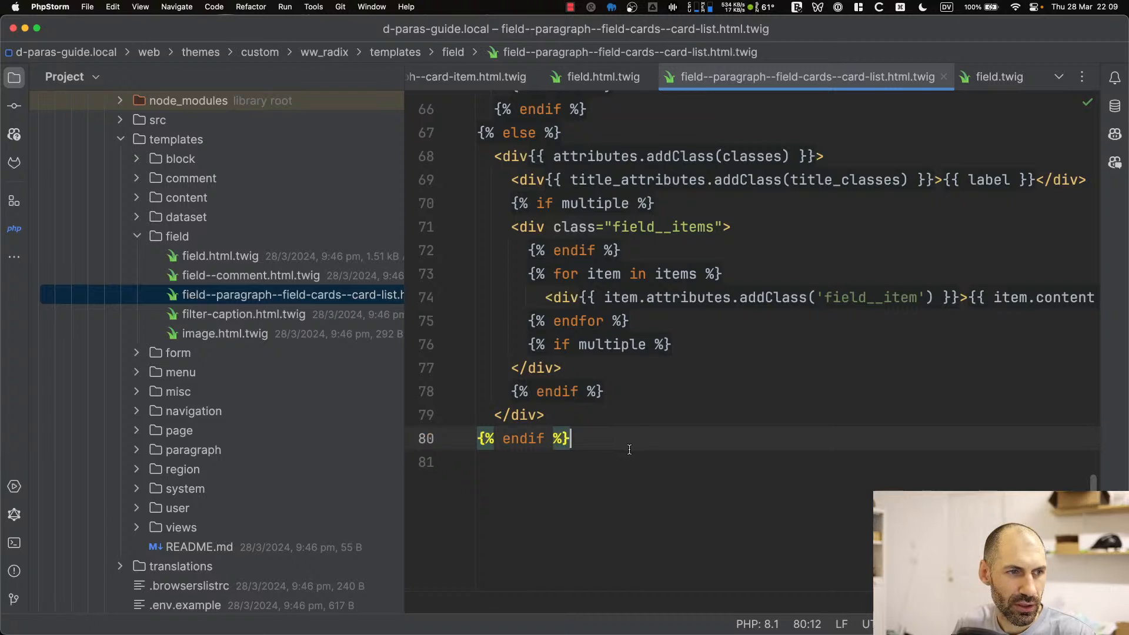
scroll(630, 446, "up", 8)
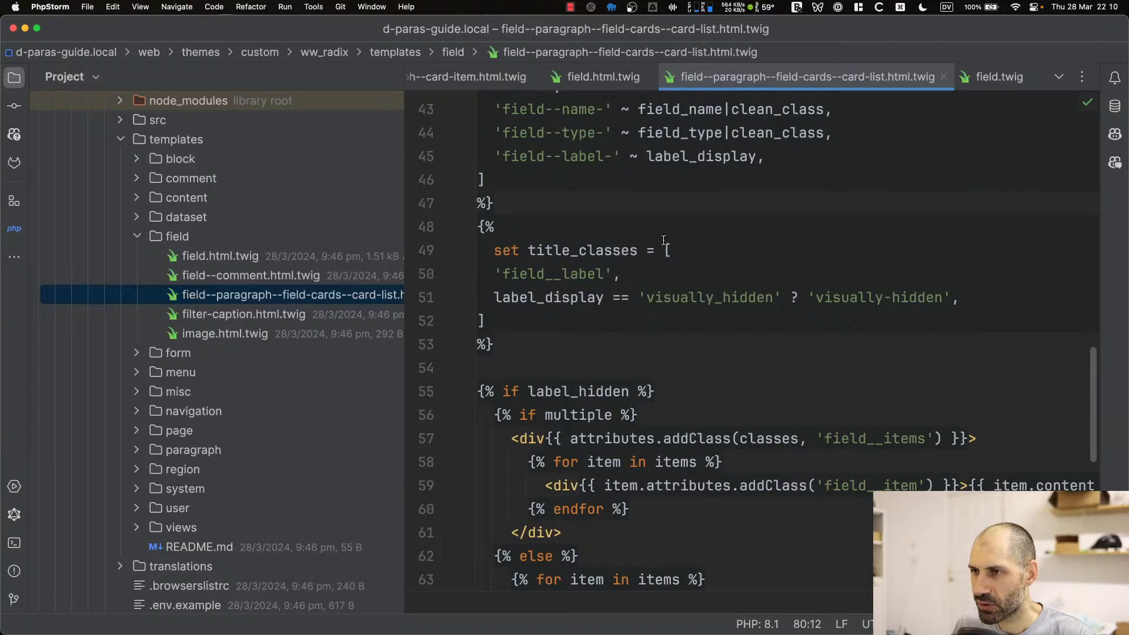
scroll(655, 259, "down", 7)
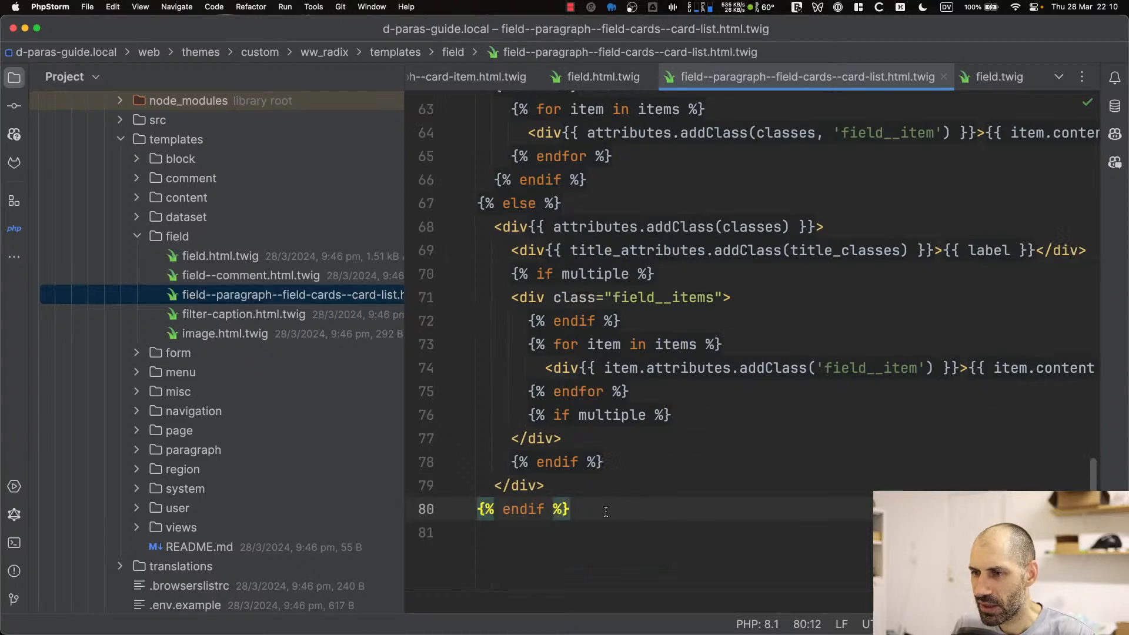
left_click(505, 298, "shift")
scroll(509, 298, "up", 6)
left_click_drag(505, 298, 477, 275)
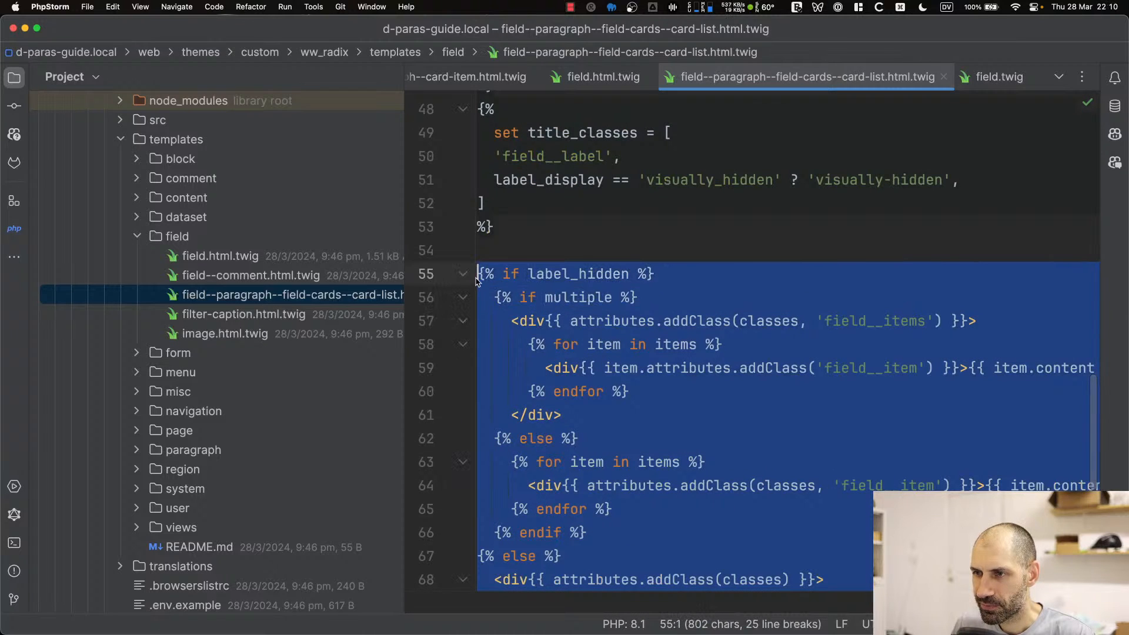
key("BackSpace")
key("Up")
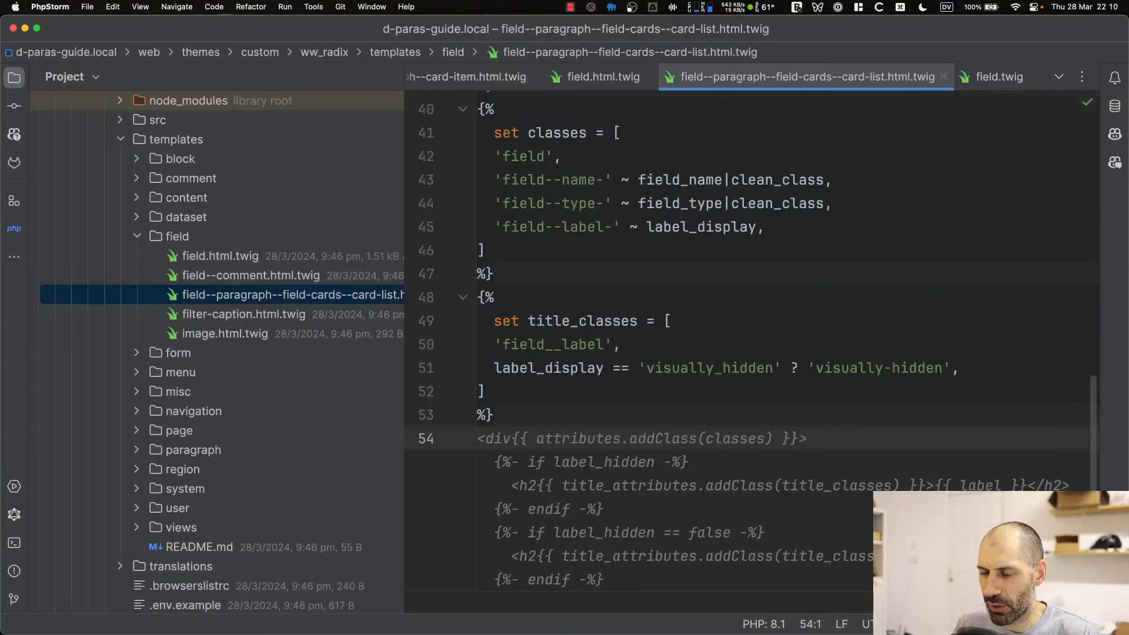
key("Escape")
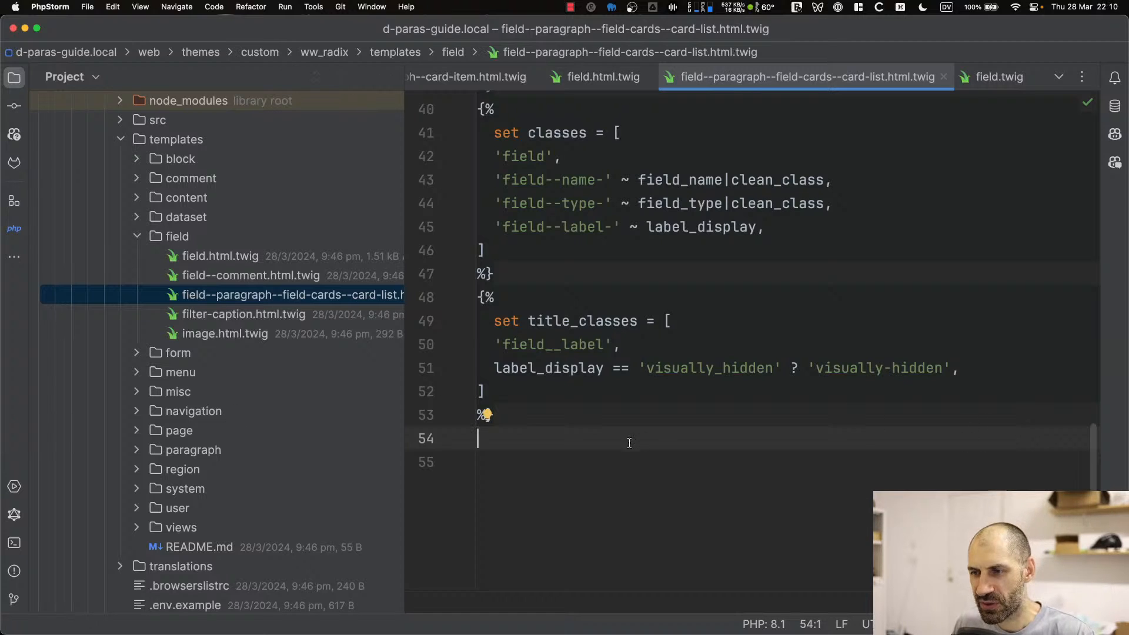
Add a div with class "rows" below the title_classes block and put the test marker "-----" inside it
left_click(623, 466)
key("Up")
type("div")
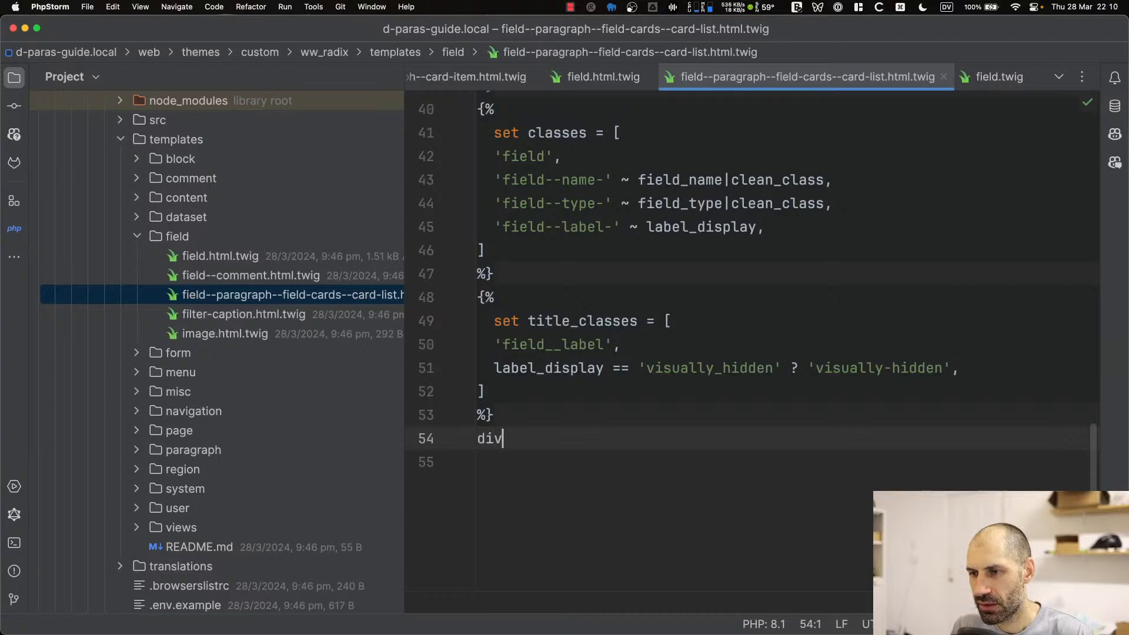
type(".rows")
key("Tab")
key("Return")
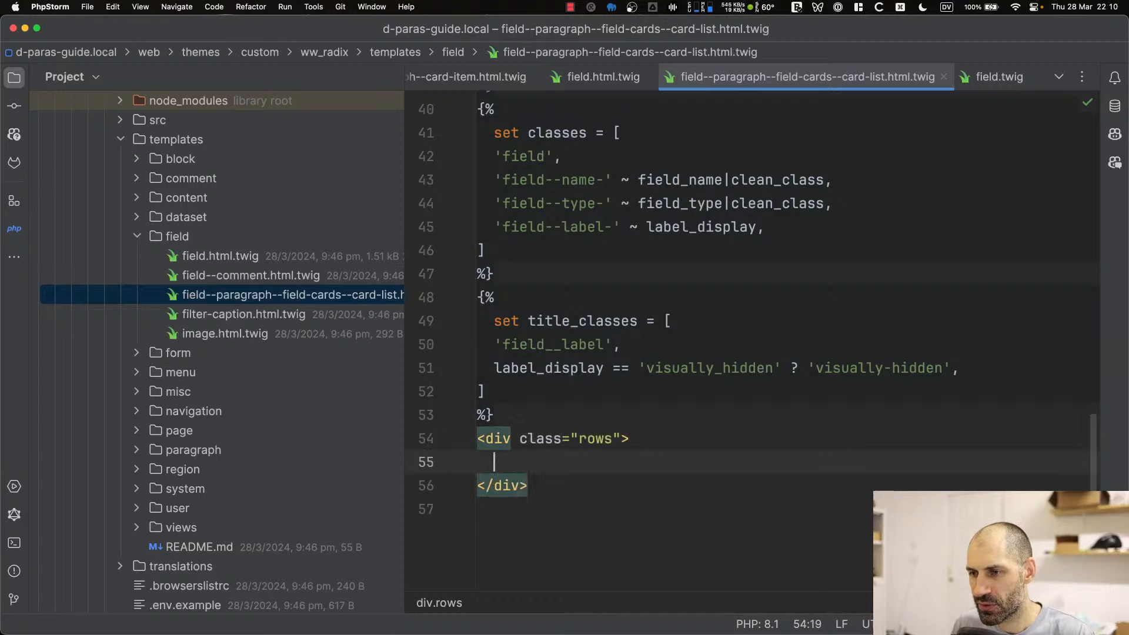
scroll(594, 460, "down", 2)
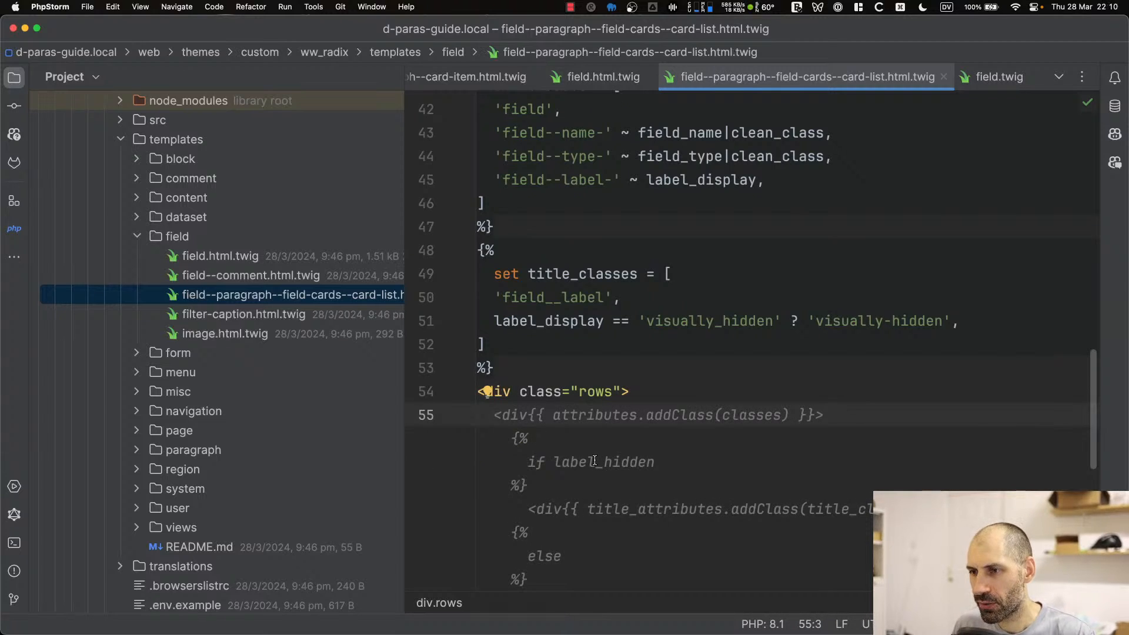
key("Escape")
type("-----")
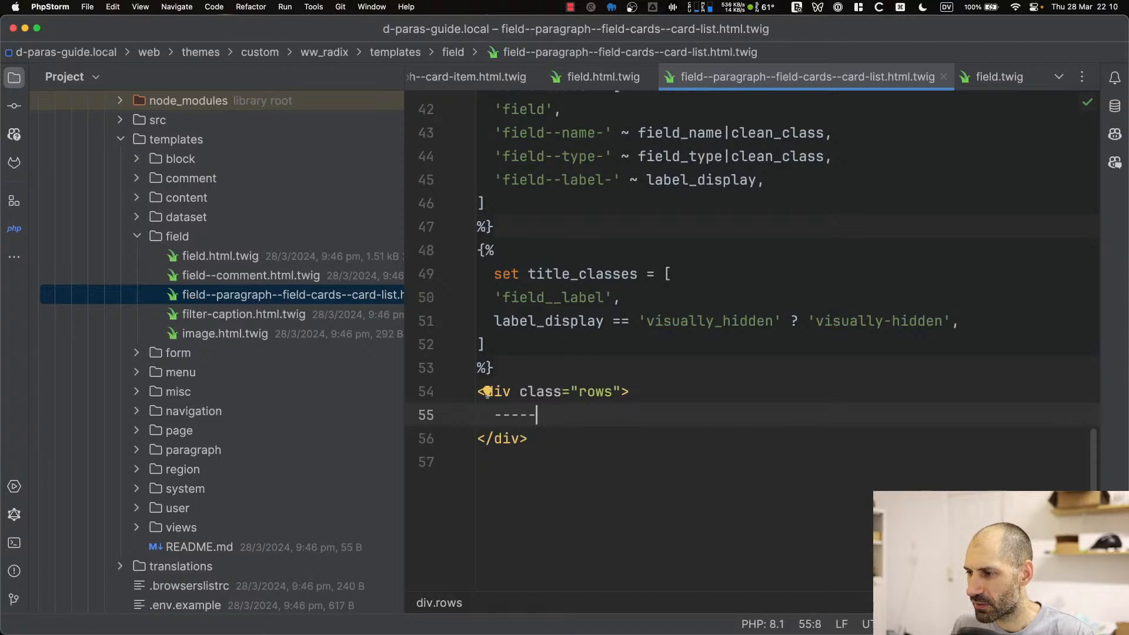
Disable GitHub Copilot completions and return to the end of the marker line inside the rows div
right_click(921, 624)
left_click(920, 624)
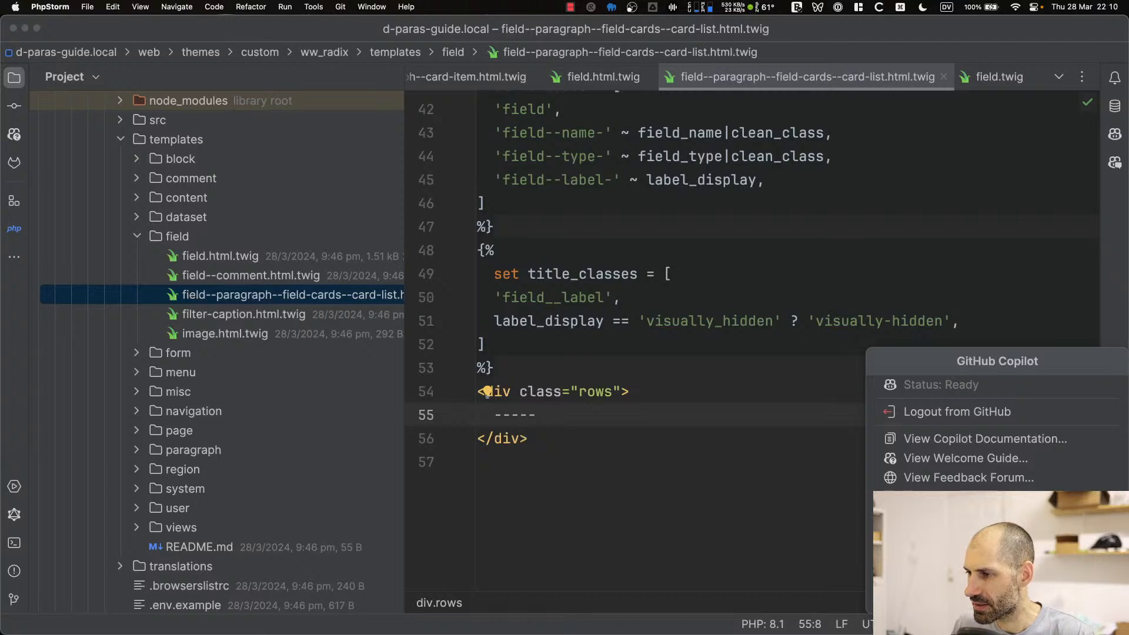
left_click(964, 581)
left_click(522, 458)
left_click(538, 417)
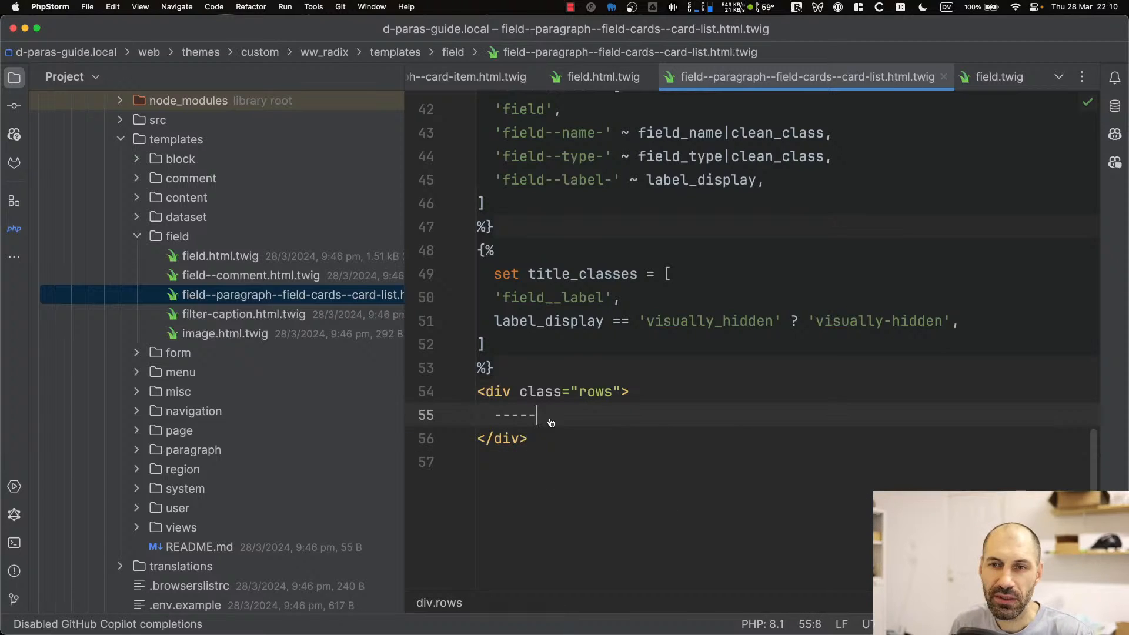
Switch to Chrome and reload the test page to check how the rows div renders
key("super+Tab")
key("super+r")
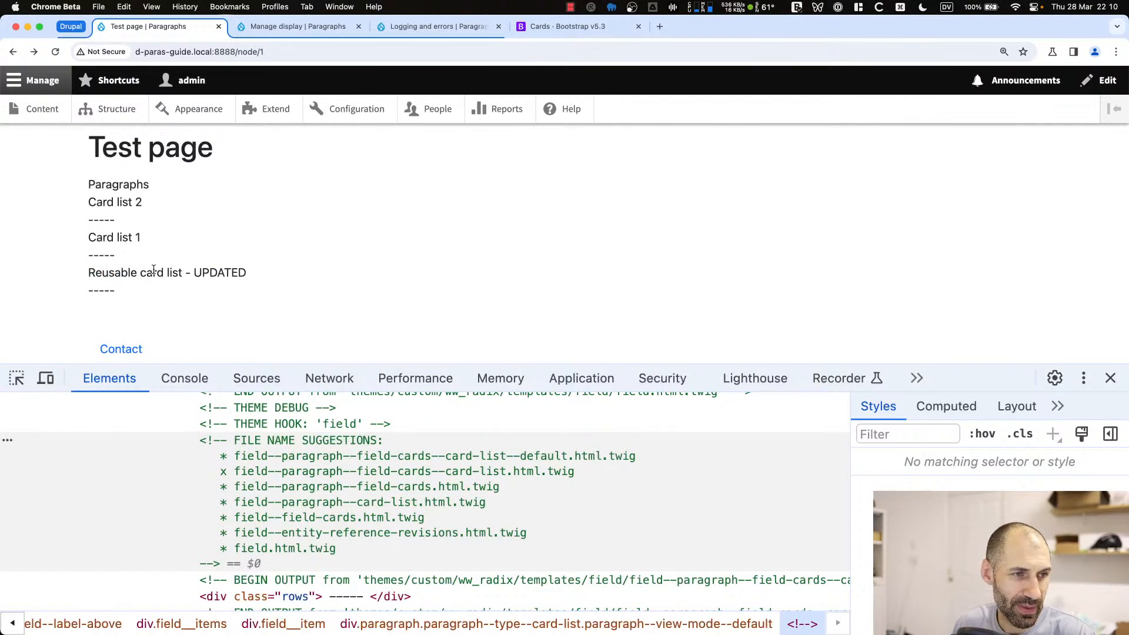
Switch to PhpStorm and replace the marker inside the rows div with a "for item in items" loop closed by endfor
key("super+Tab")
key("shift+Home")
type("{")
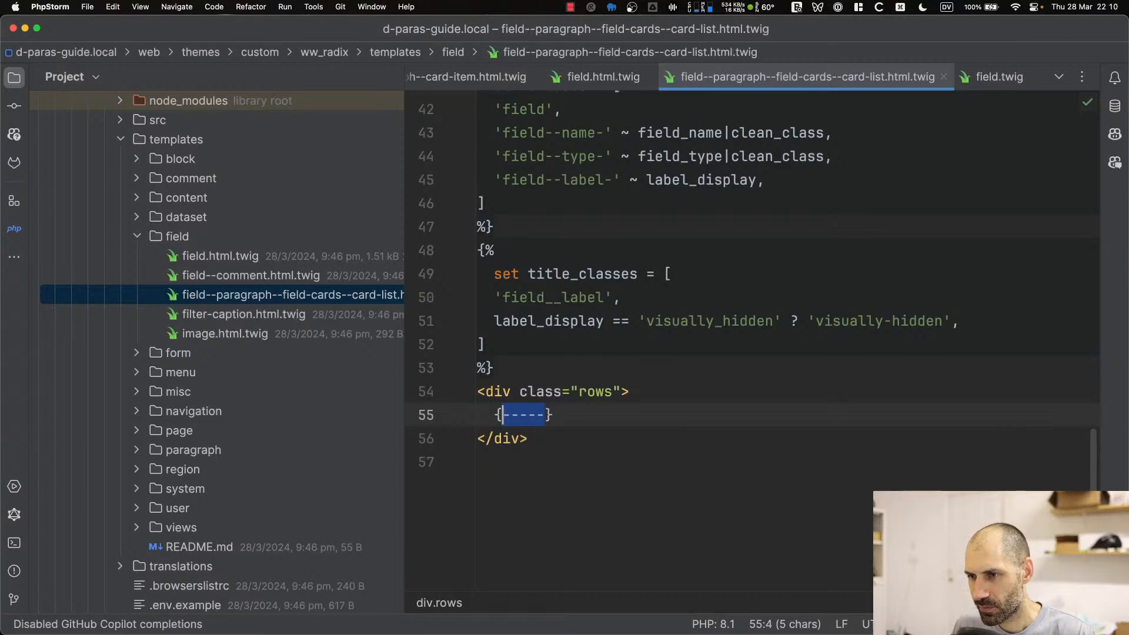
key("BackSpace")
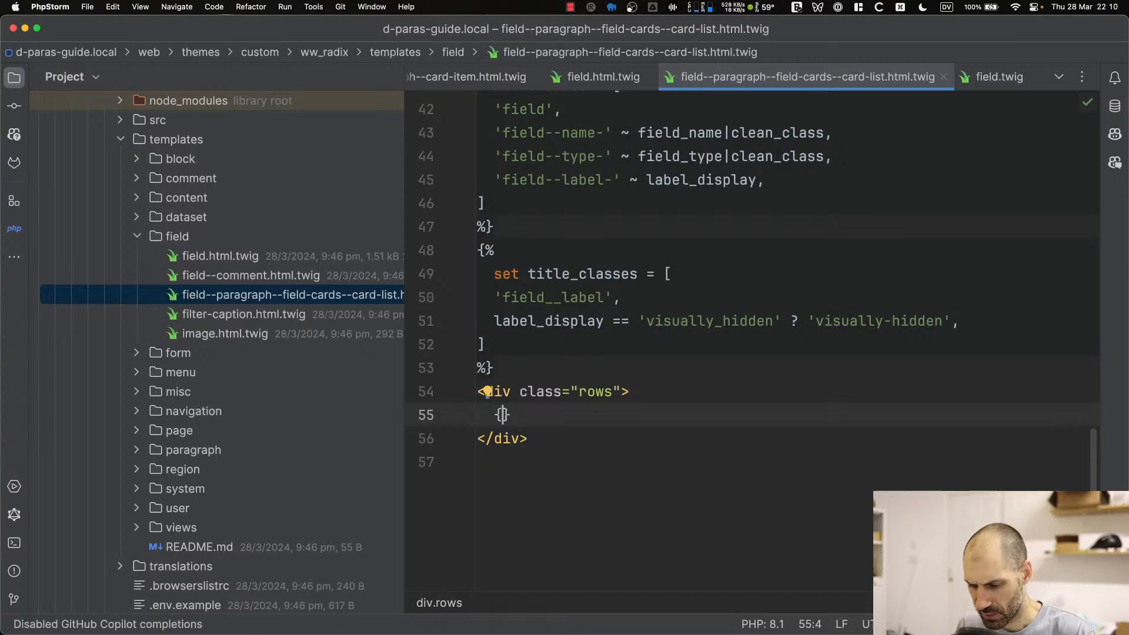
type("% ")
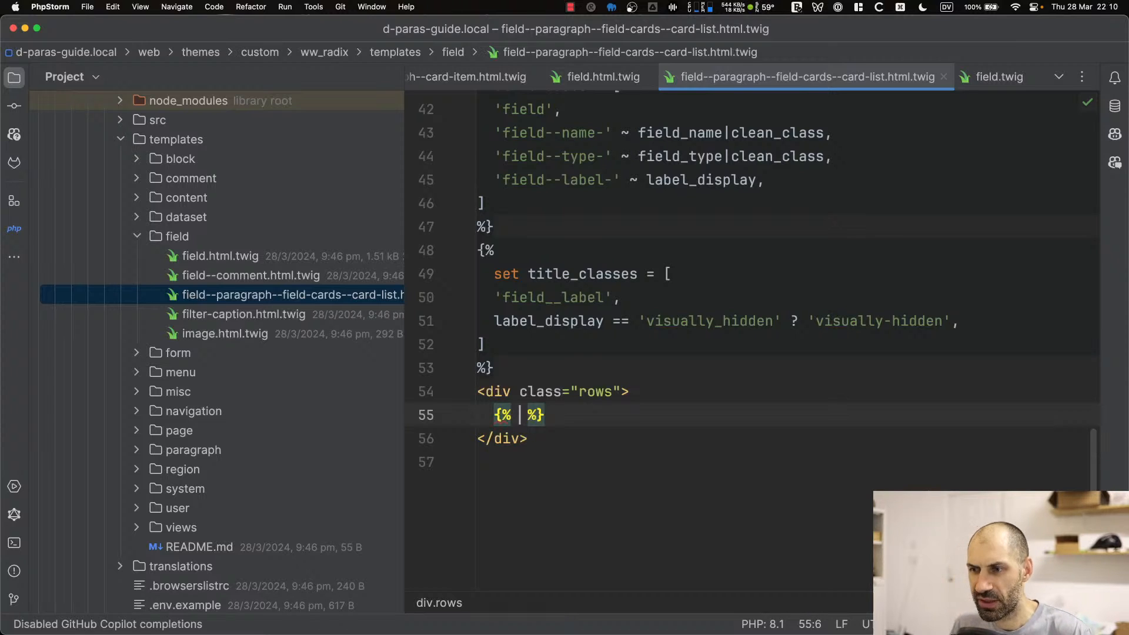
type("for item ")
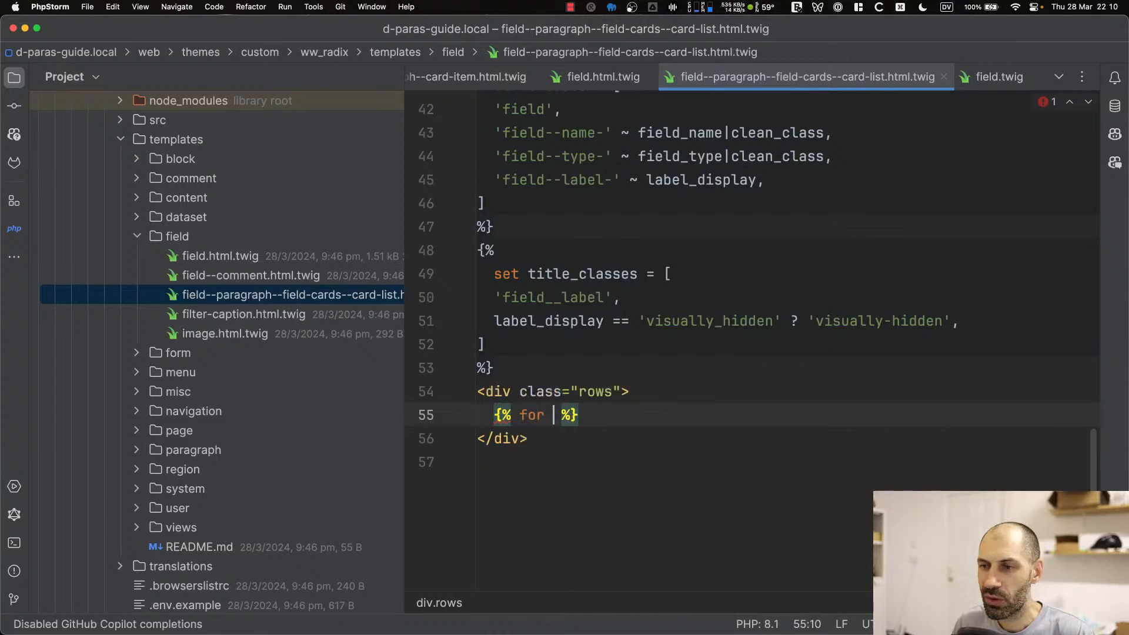
type("in items")
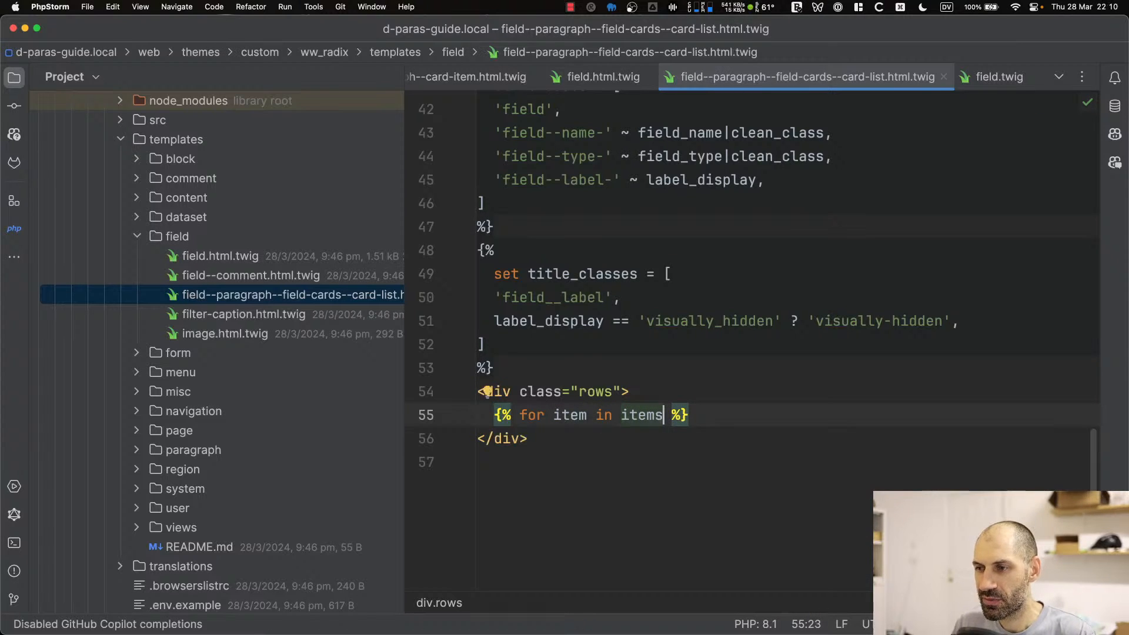
key("shift+Return")
key("Return")
type("?")
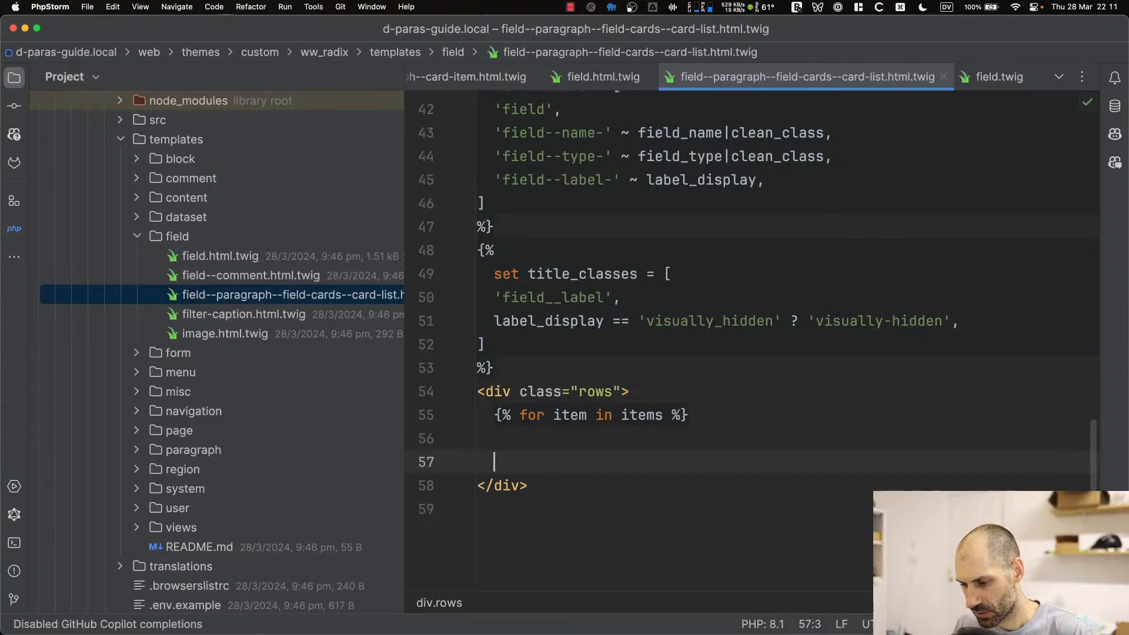
type("{")
type("%end")
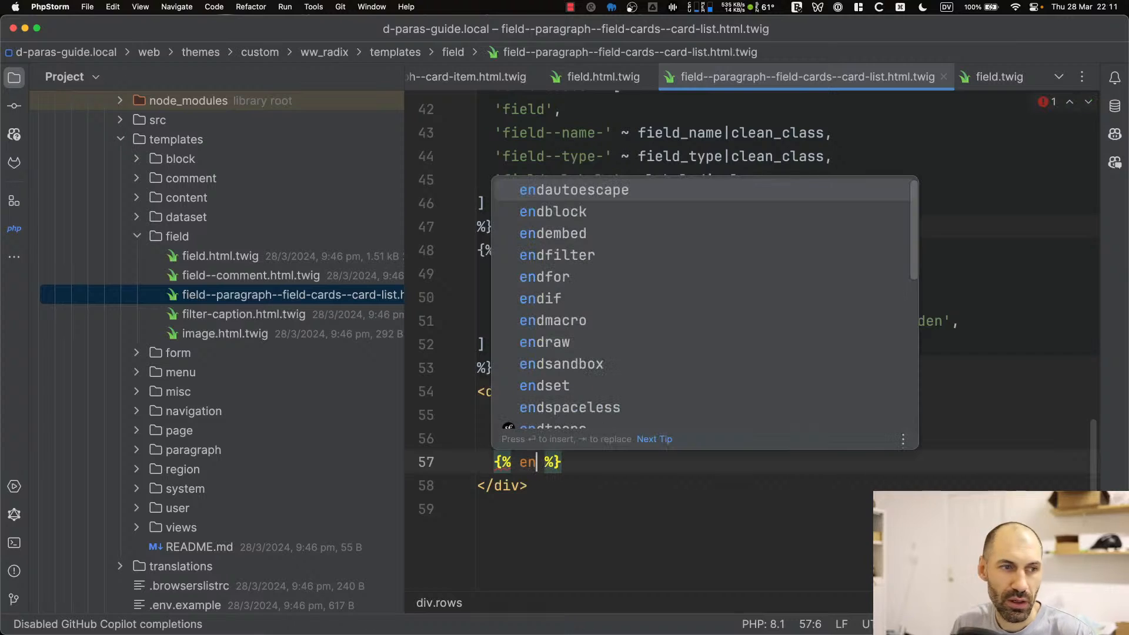
type("for")
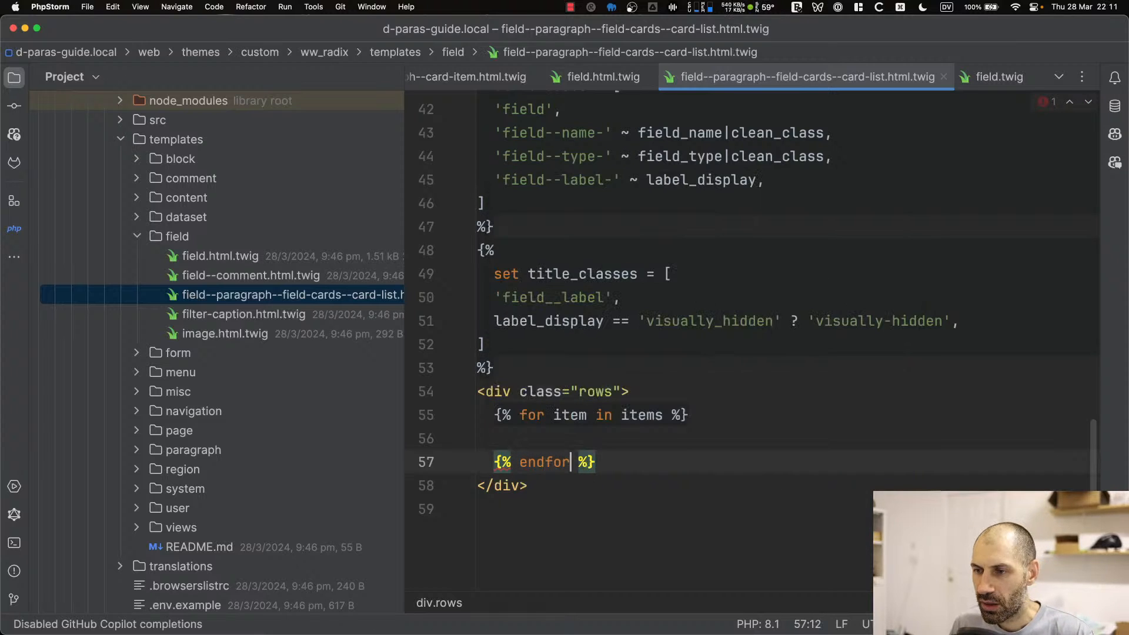
Output {{ item.content }} inside the items loop, indented one level
key("Up")
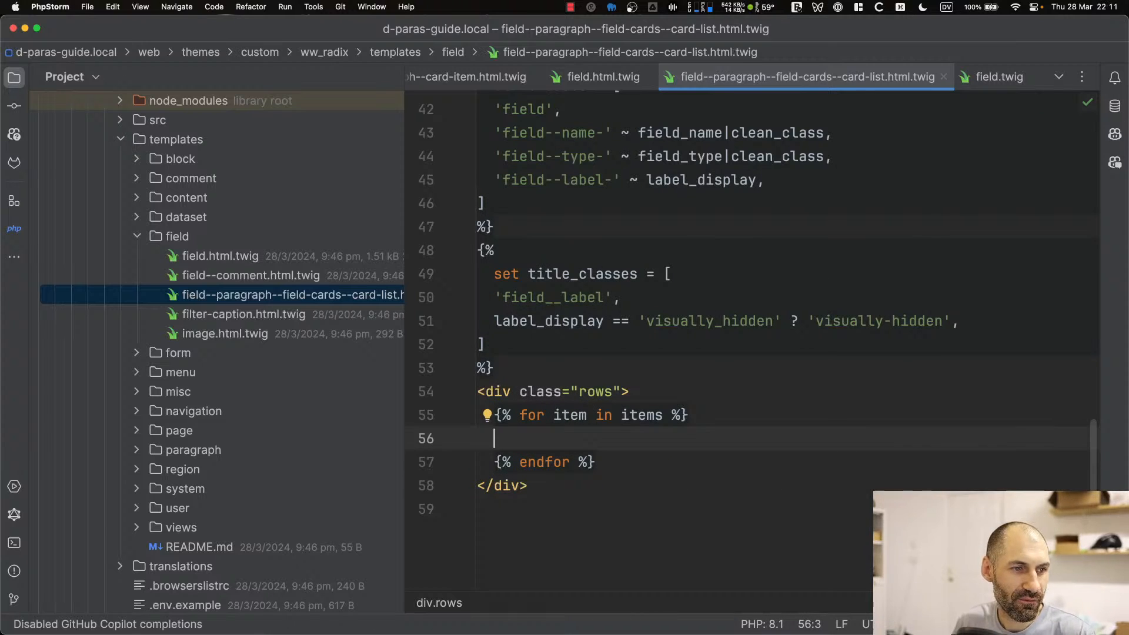
type("{{")
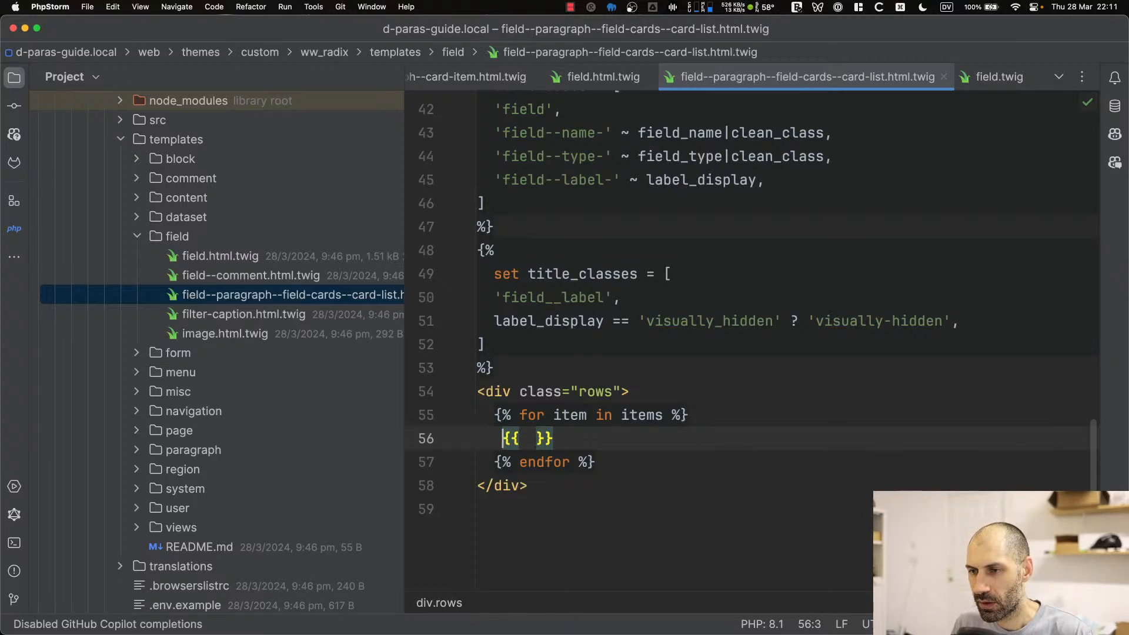
key("Tab")
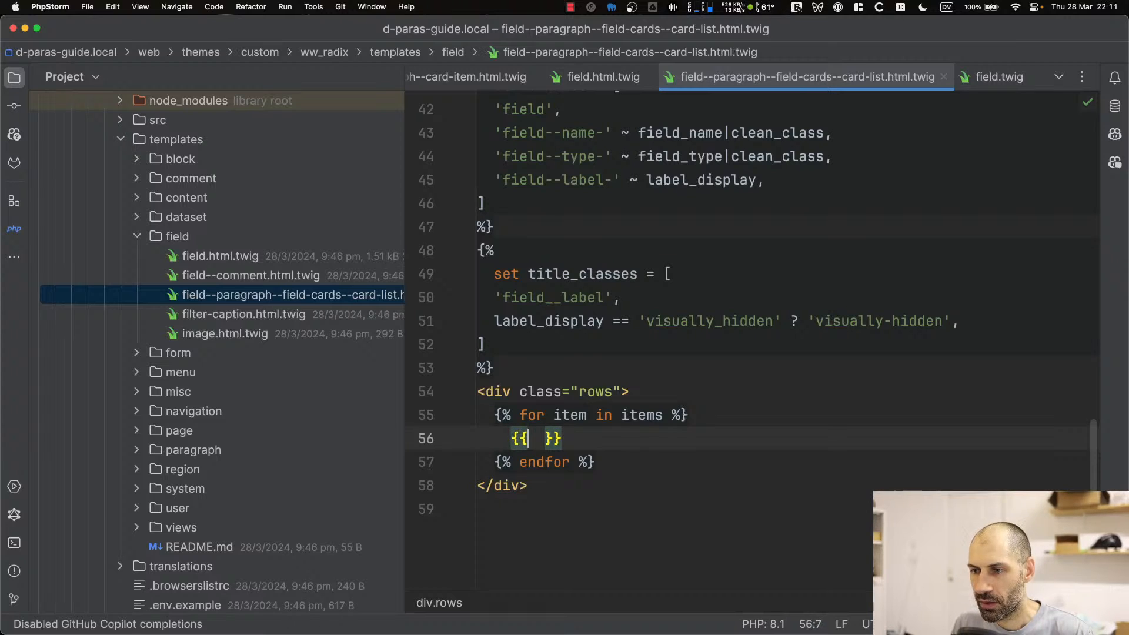
type("item.content")
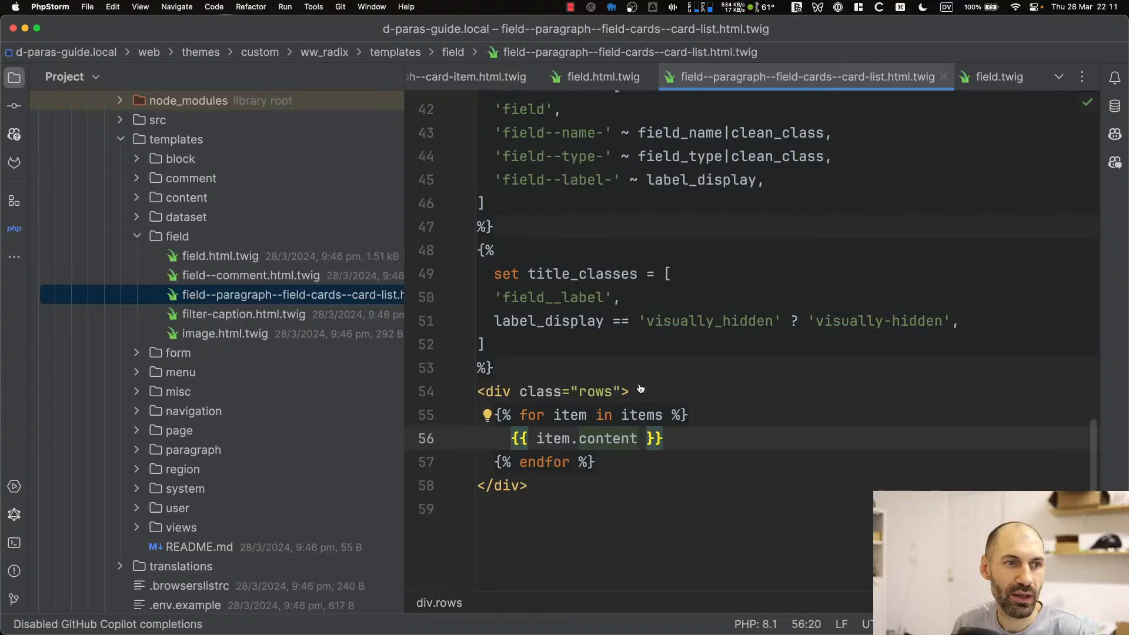
Switch to Chrome, reload the test page, shrink the developer tools, and examine the card layout
key("super+Tab")
key("super+r")
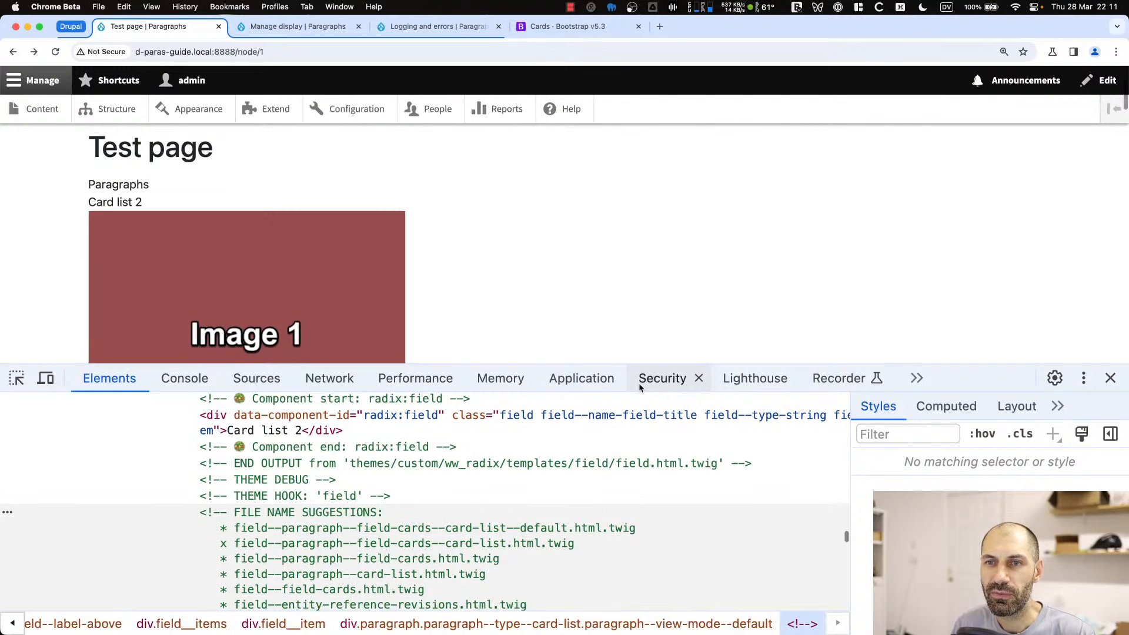
left_click_drag(690, 364, 690, 559)
scroll(491, 332, "down", 15)
scroll(245, 388, "up", 15)
scroll(235, 360, "down", 5)
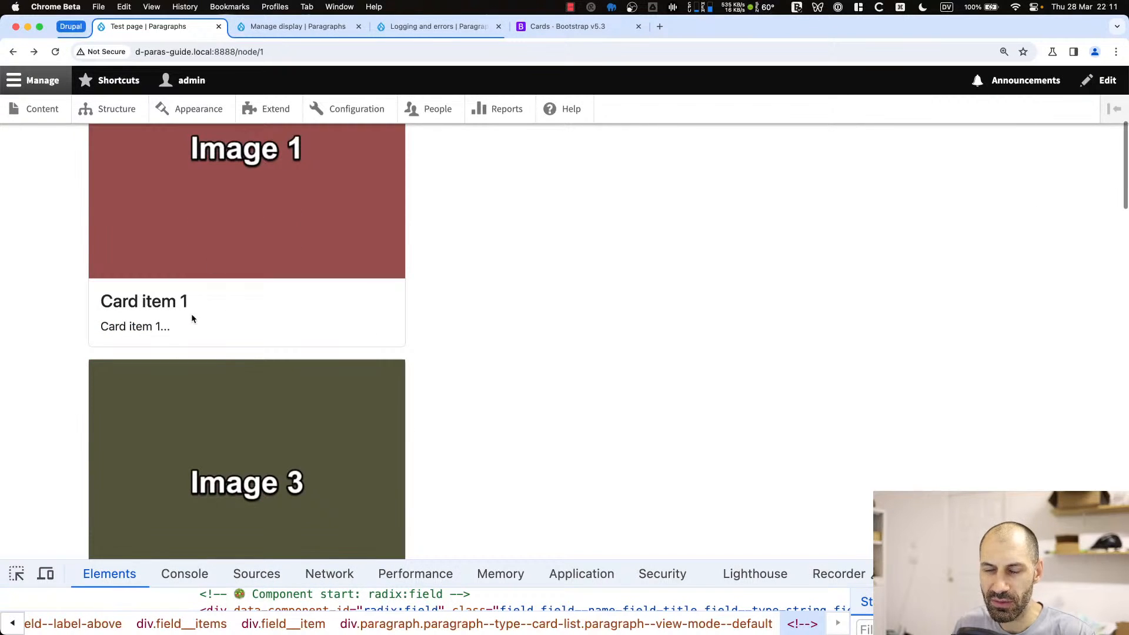
Switch to PhpStorm and insert a div with class col-md-4 at the start of the items loop
key("super+Tab")
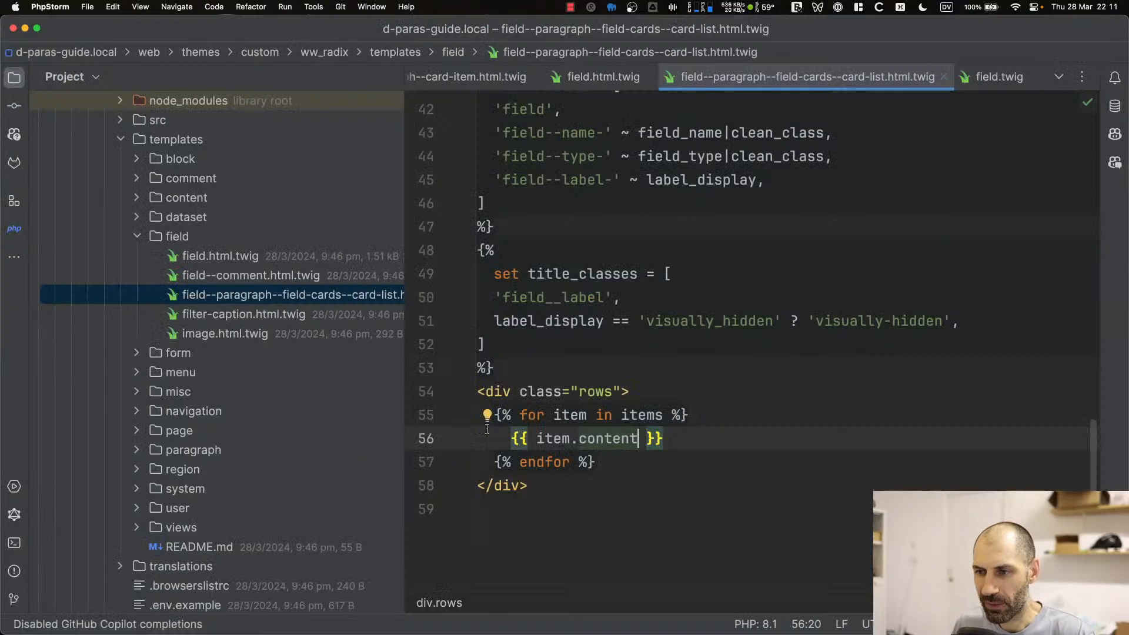
left_click(719, 420)
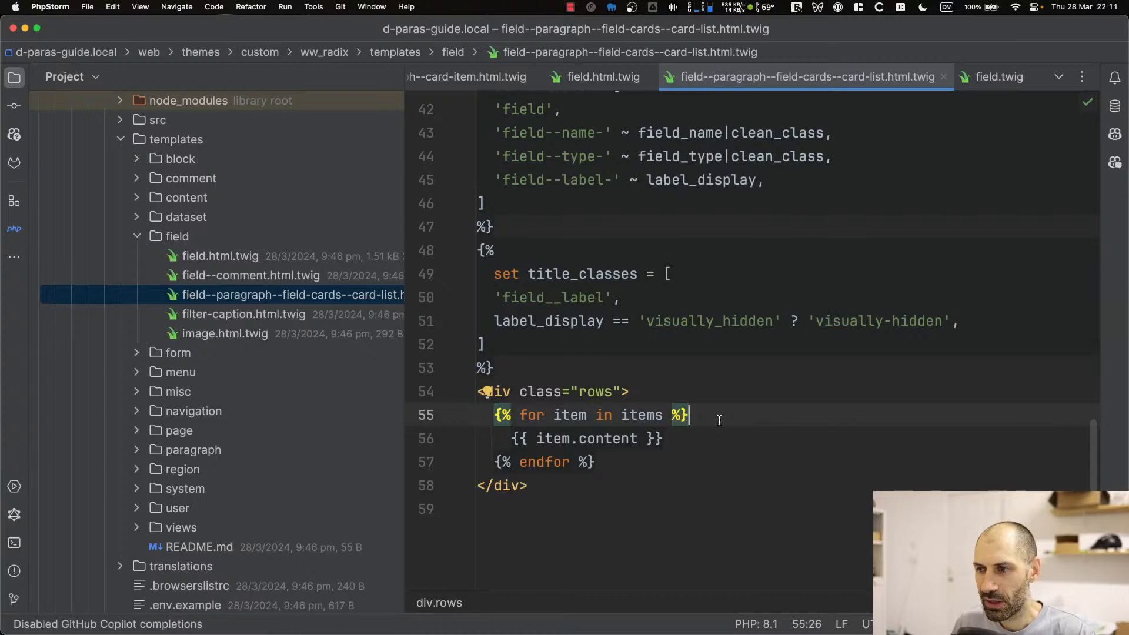
key("Return")
type("div.col")
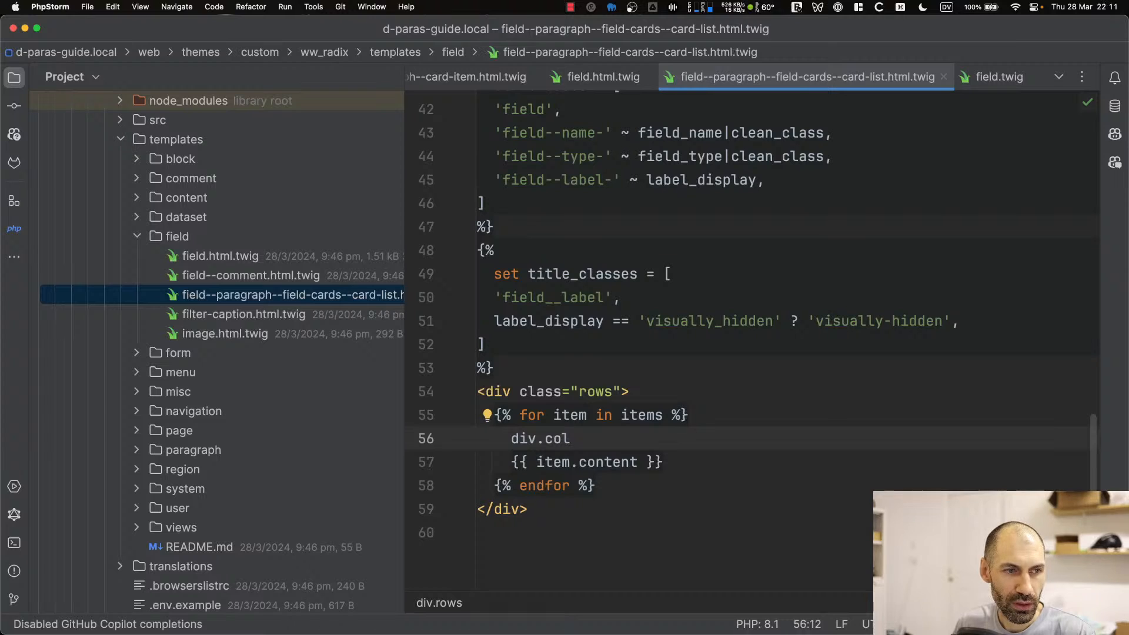
type("md")
type("-")
key("BackSpace")
key("BackSpace")
key("BackSpace")
type("-md")
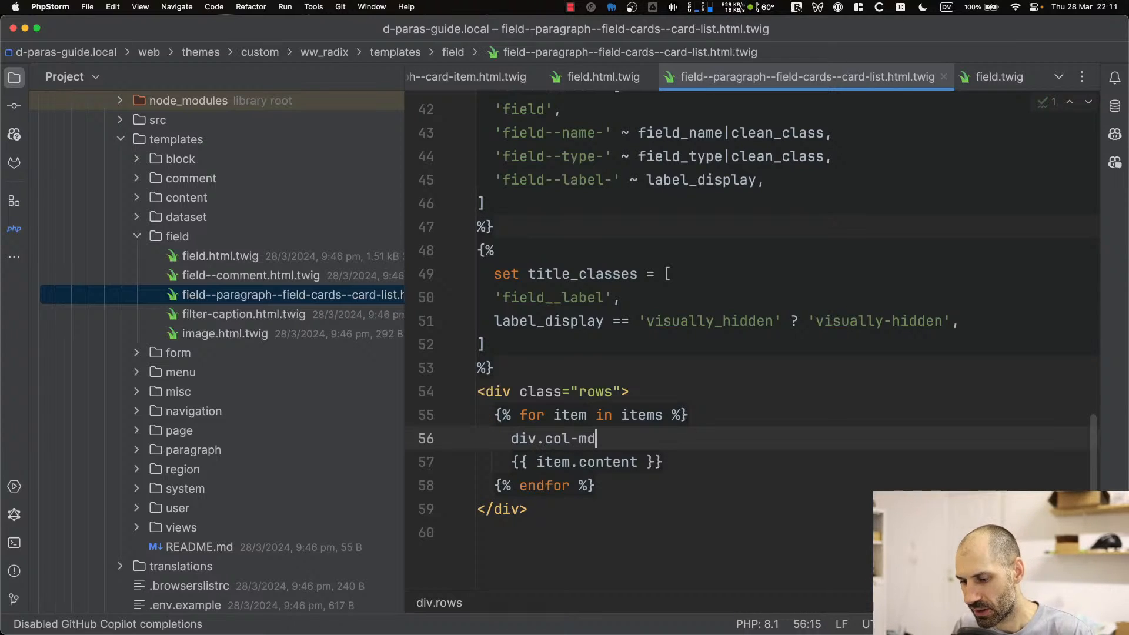
key("Tab")
Move the col-md-4 div's closing tag below {{ item.content }} and indent the content line one level
key("super+shift+Right")
key("super+x")
key("Down")
key("Return")
key("super+v")
key("Up")
key("super+Left")
key("Tab")
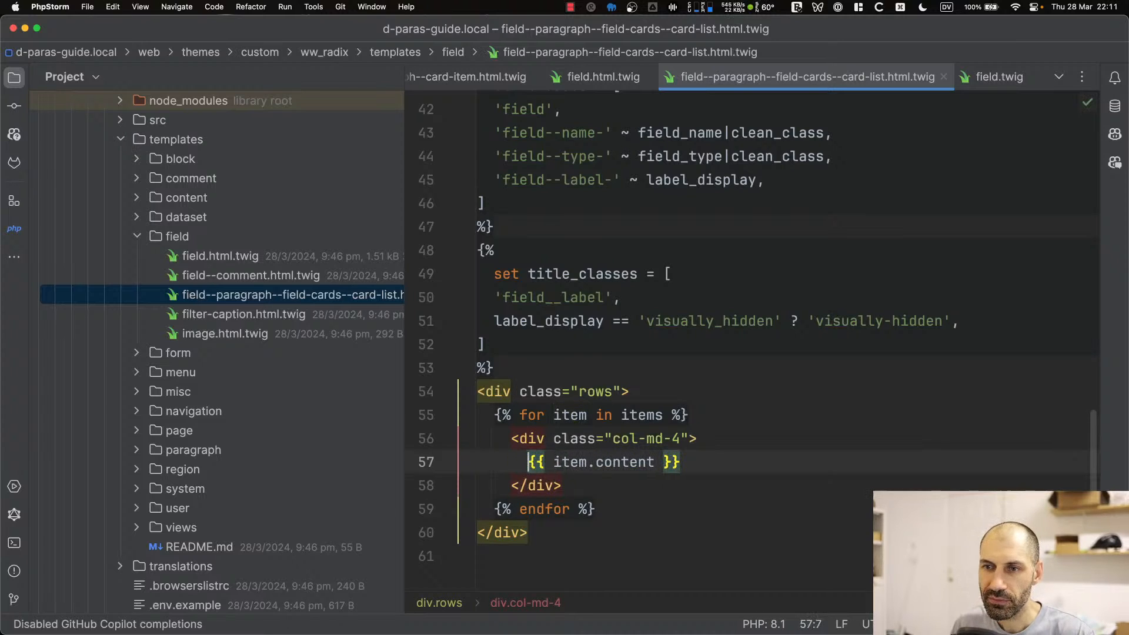
Delete the unneeded text from the card markup in paragraph--card-item.html.twig and return to the card-list field template
left_click(436, 77)
left_click(841, 325)
key("super+shift+Left")
key("super+shift+Left")
key("BackSpace")
key("BackSpace")
key("ctrl+Tab")
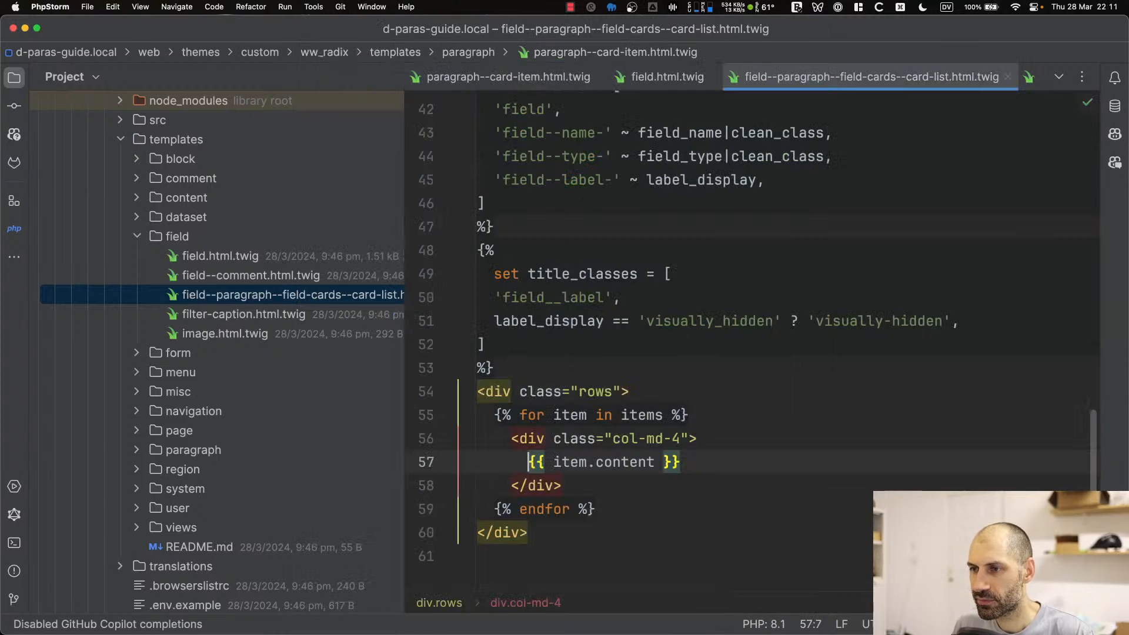
left_click(760, 433)
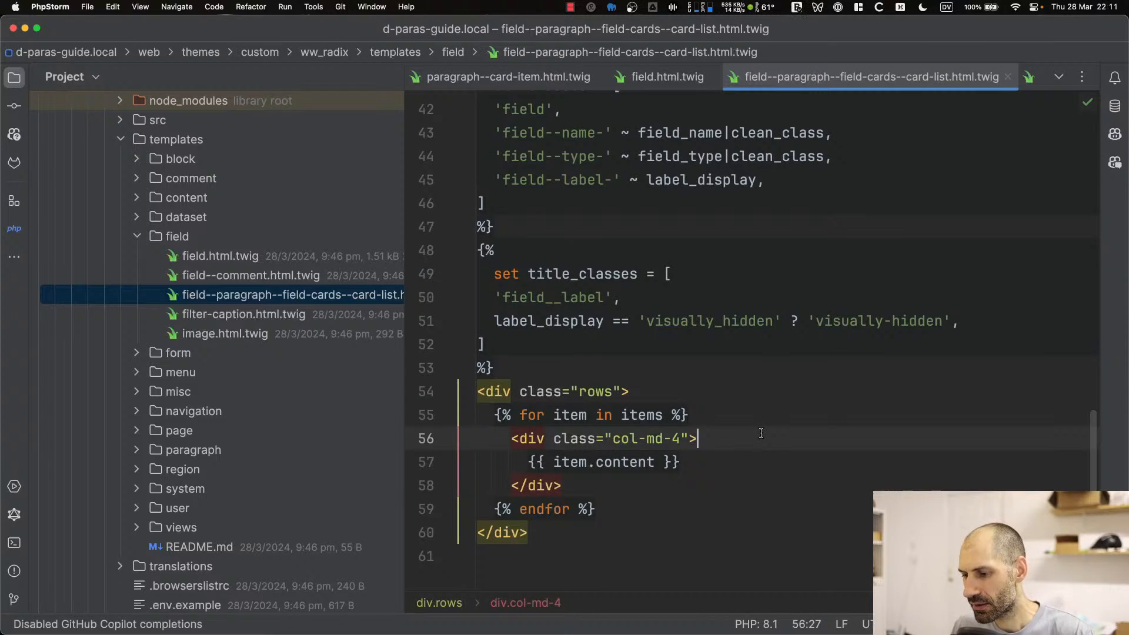
Switch to Chrome, reload the test page, enlarge the developer tools, and examine the col-md-4 divs inside the rows div
key("super+Tab")
key("super+r")
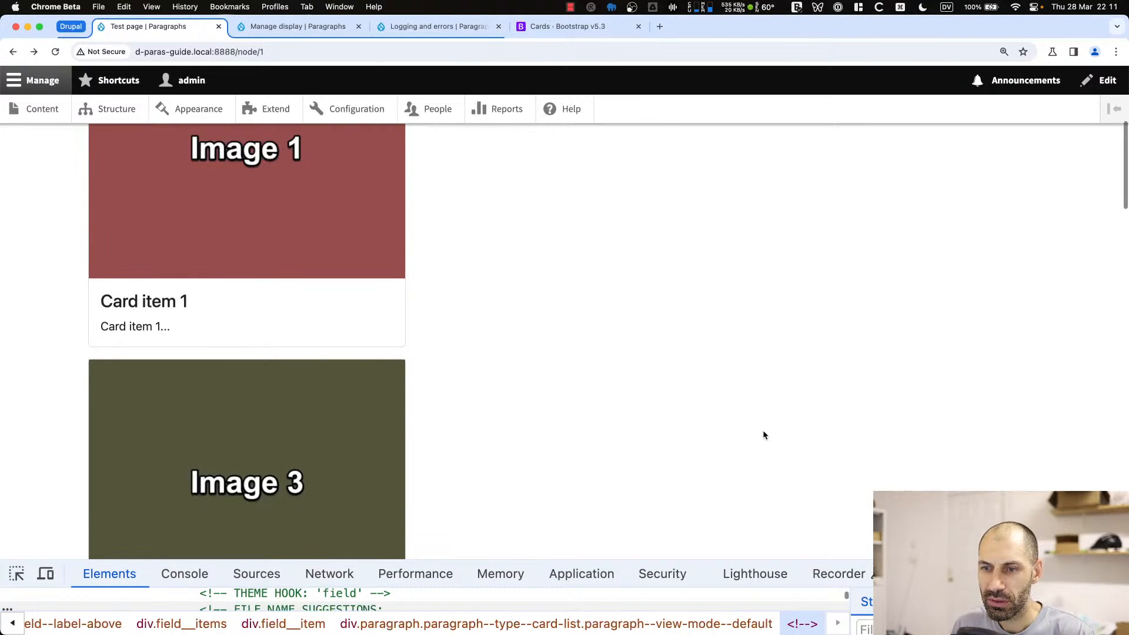
left_click_drag(432, 561, 433, 329)
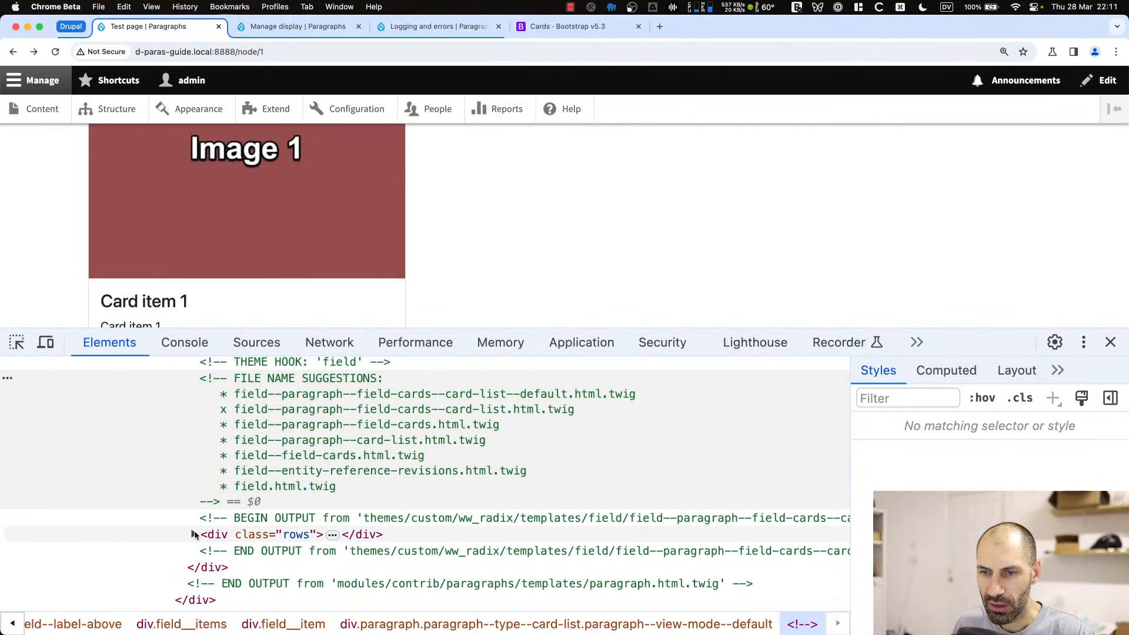
left_click(194, 534)
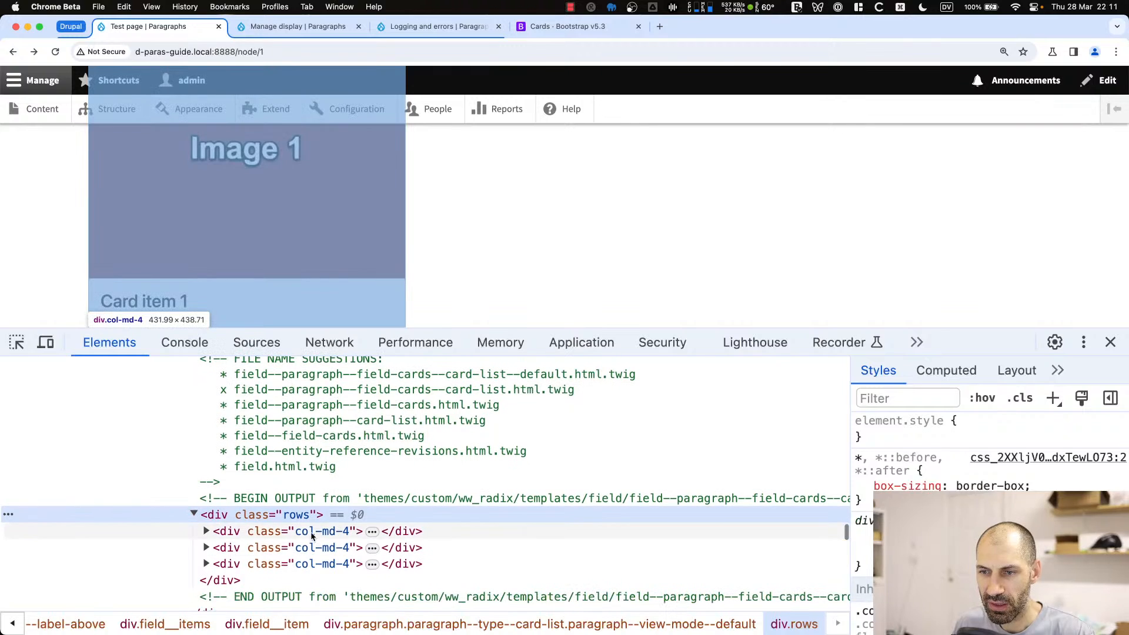
left_click(309, 531)
left_click(318, 547)
left_click(322, 564)
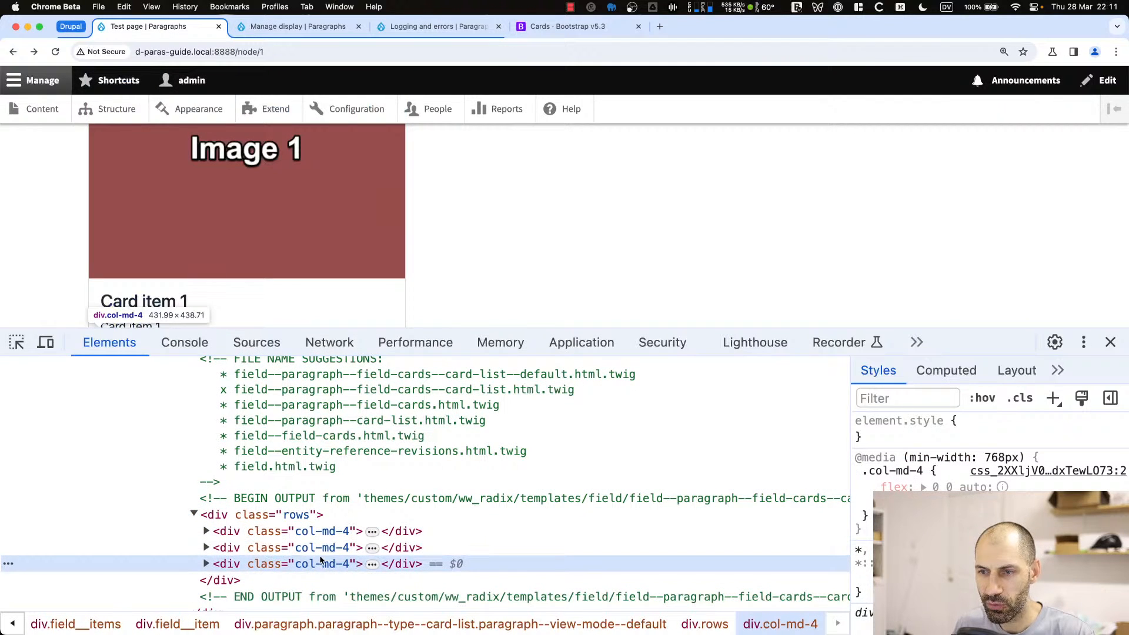
left_click(324, 549)
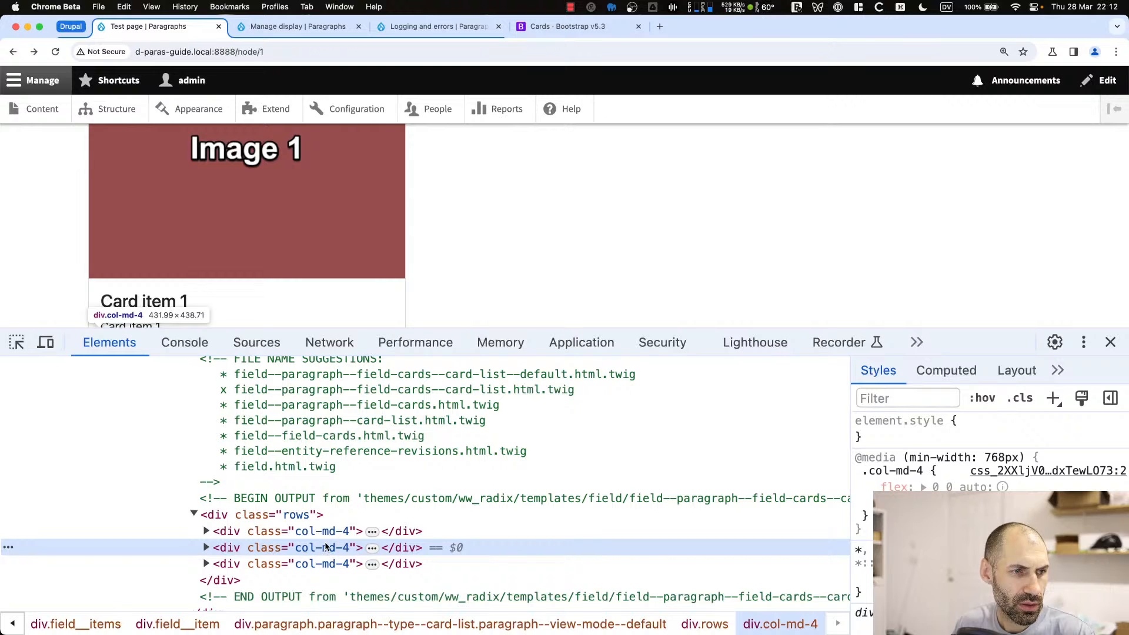
Switch to PhpStorm and correct the wrapper div's class to row
key("super+Tab")
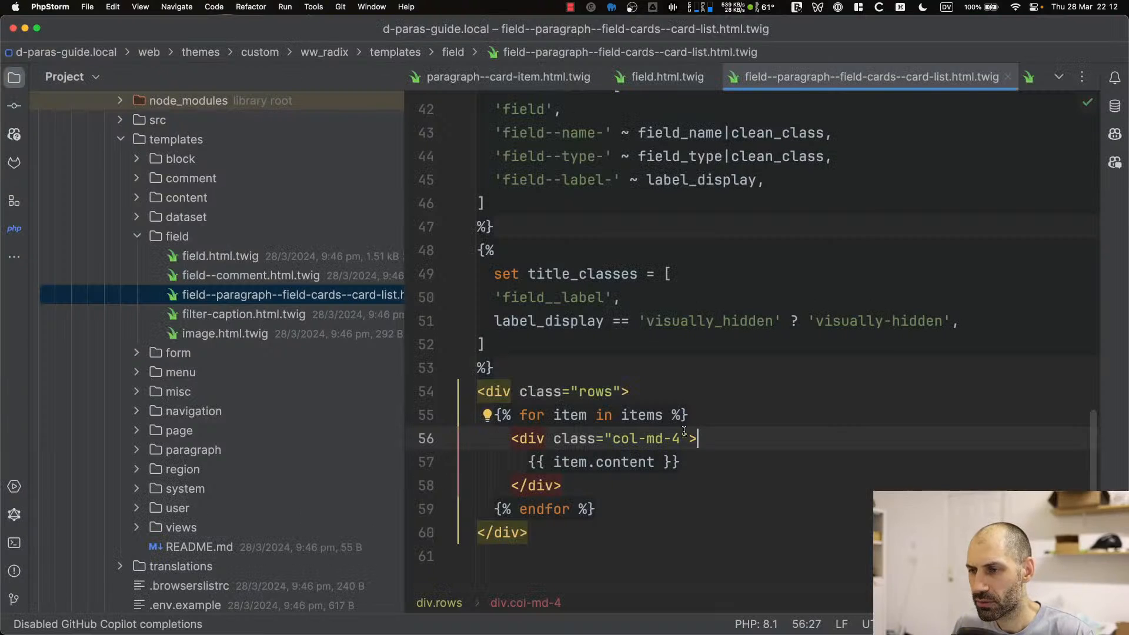
left_click(615, 392)
key("BackSpace")
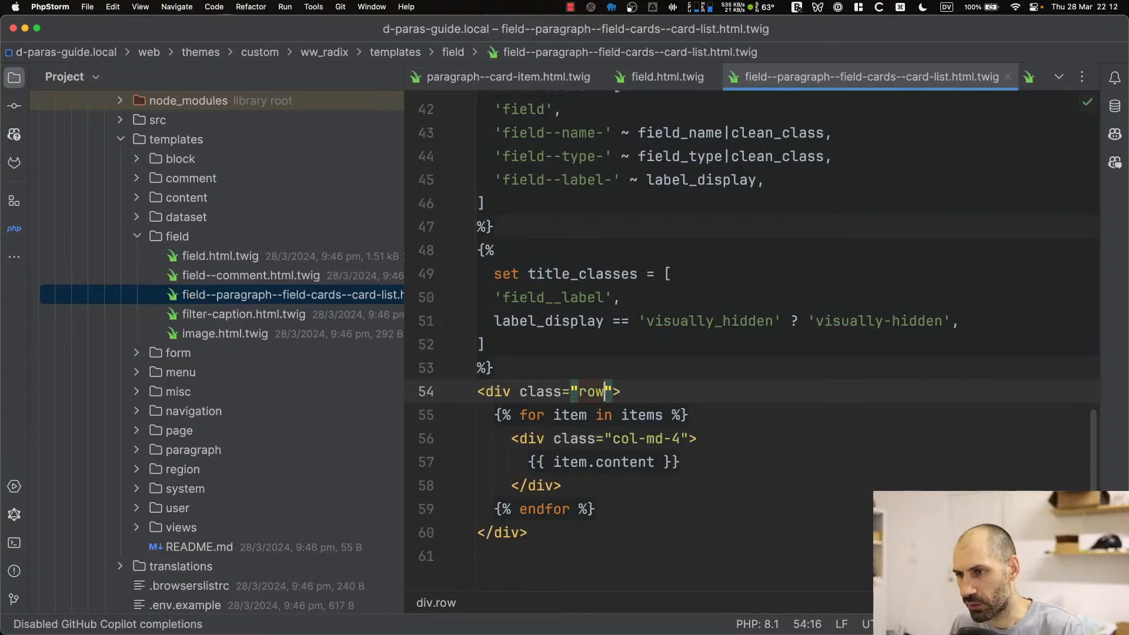
Switch to Chrome, reload the test page, shrink the developer tools, and examine the card lists' column layout
key("super+Tab")
key("super+r")
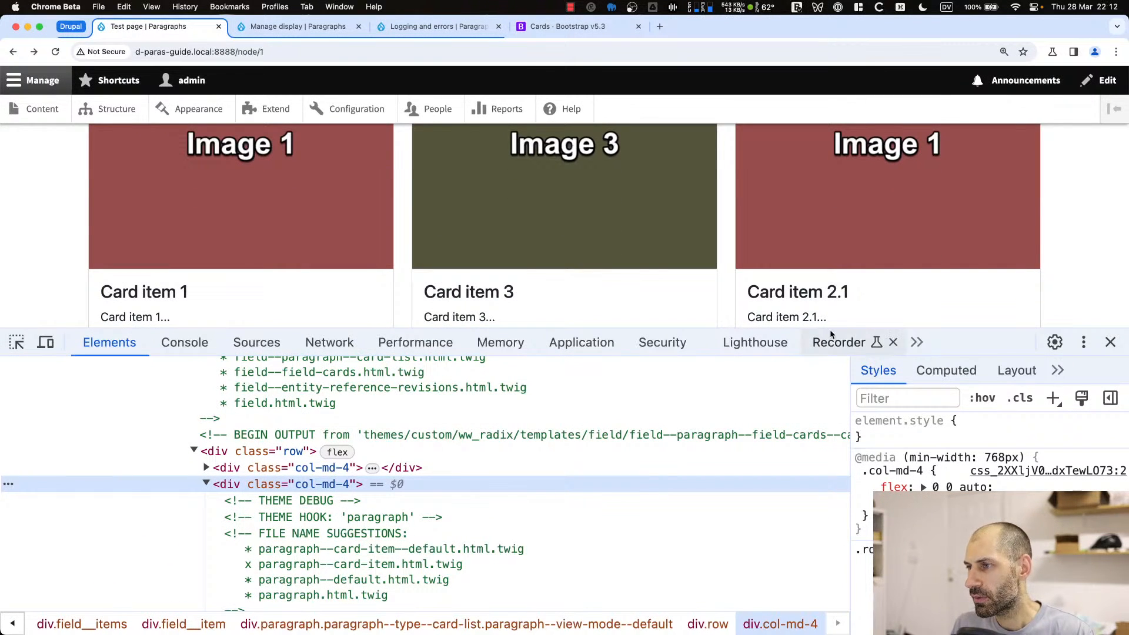
left_click_drag(831, 330, 764, 543)
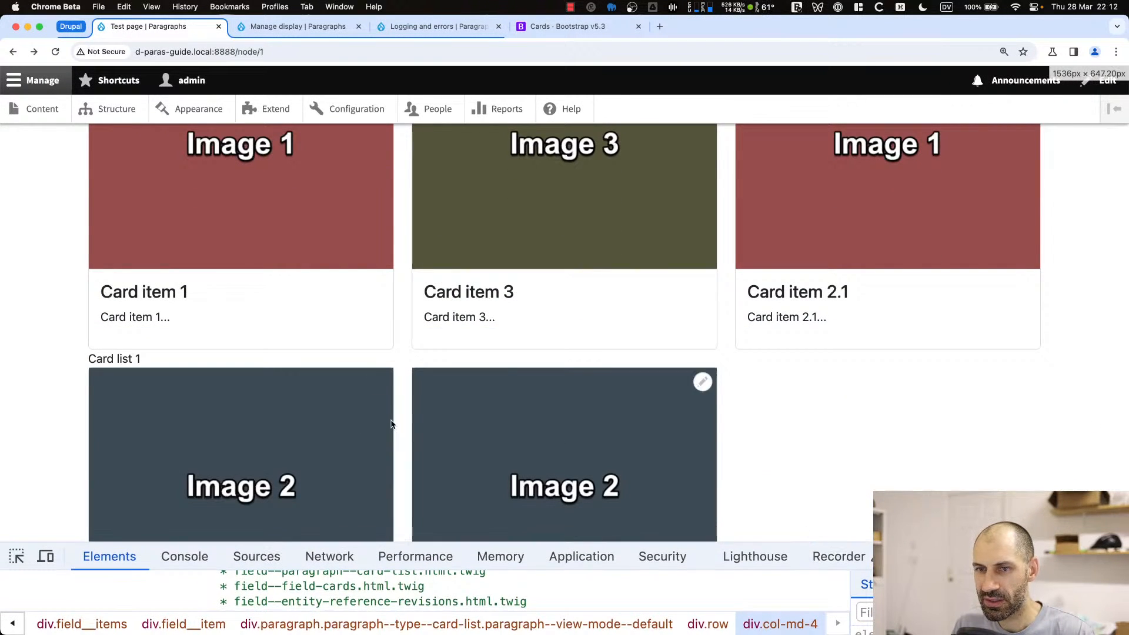
scroll(360, 426, "down", 10)
scroll(357, 422, "up", 10)
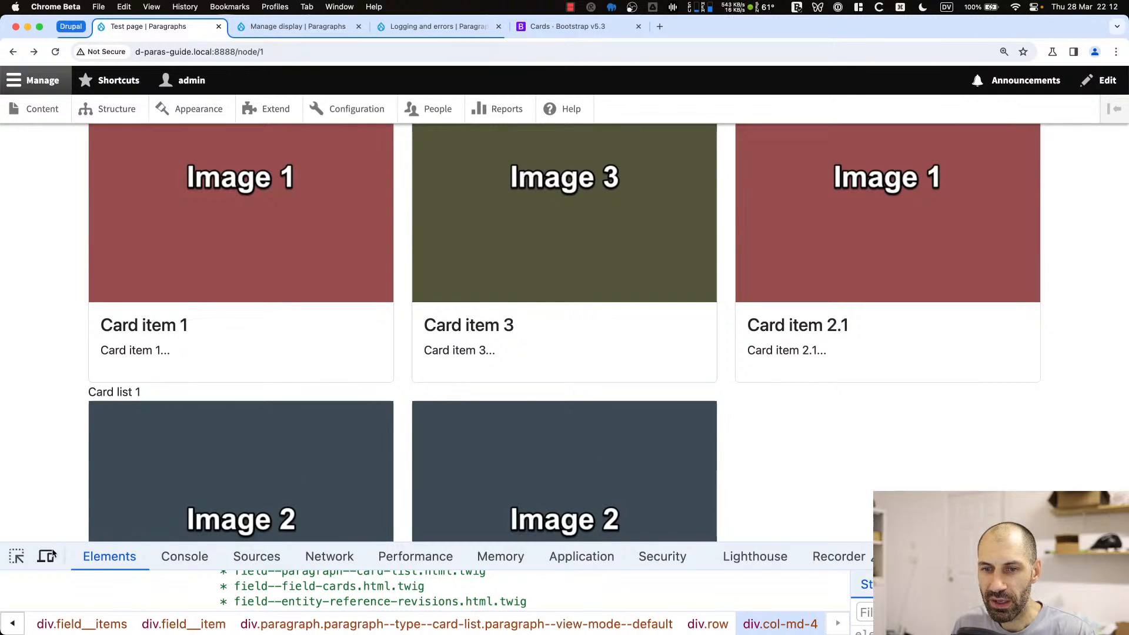
Preview the test page in responsive device mode, widen the viewport to about 1286 px, and return to the normal view
left_click(47, 556)
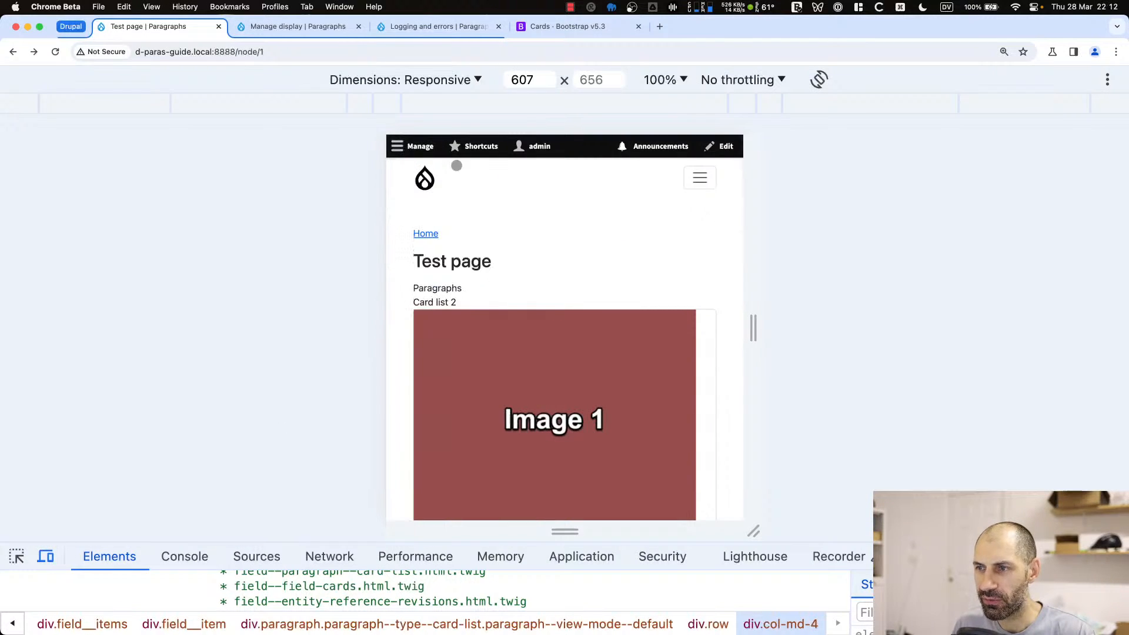
left_click_drag(752, 335, 953, 328)
left_click(46, 556)
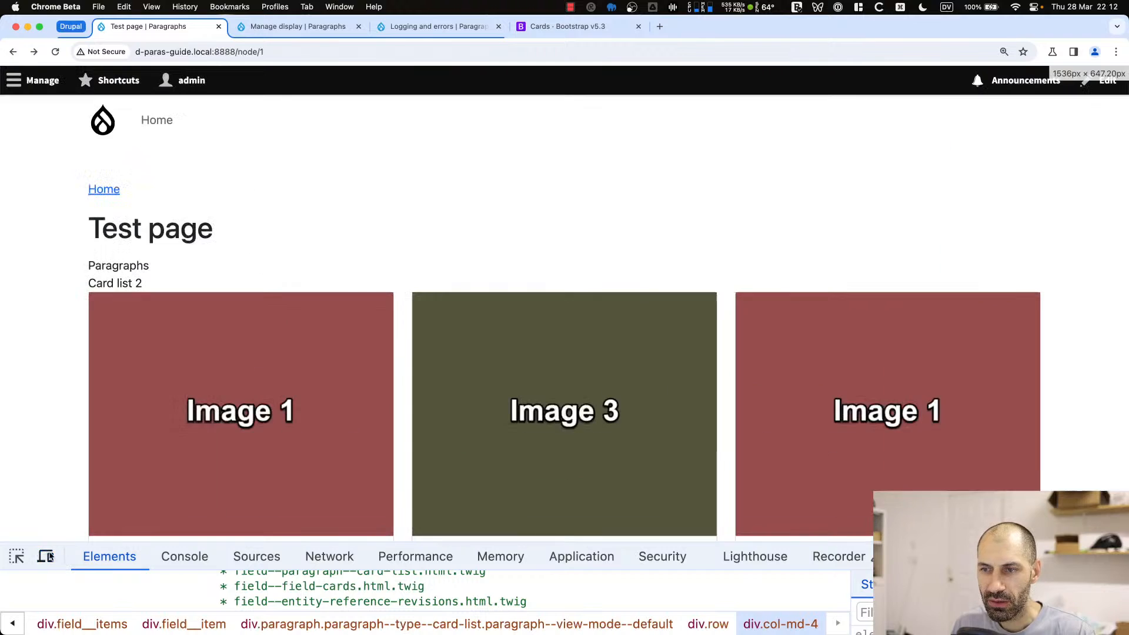
scroll(607, 327, "down", 2)
Switch to PhpStorm and add the class col-12 before col-md-4 on the item div
key("super+Tab")
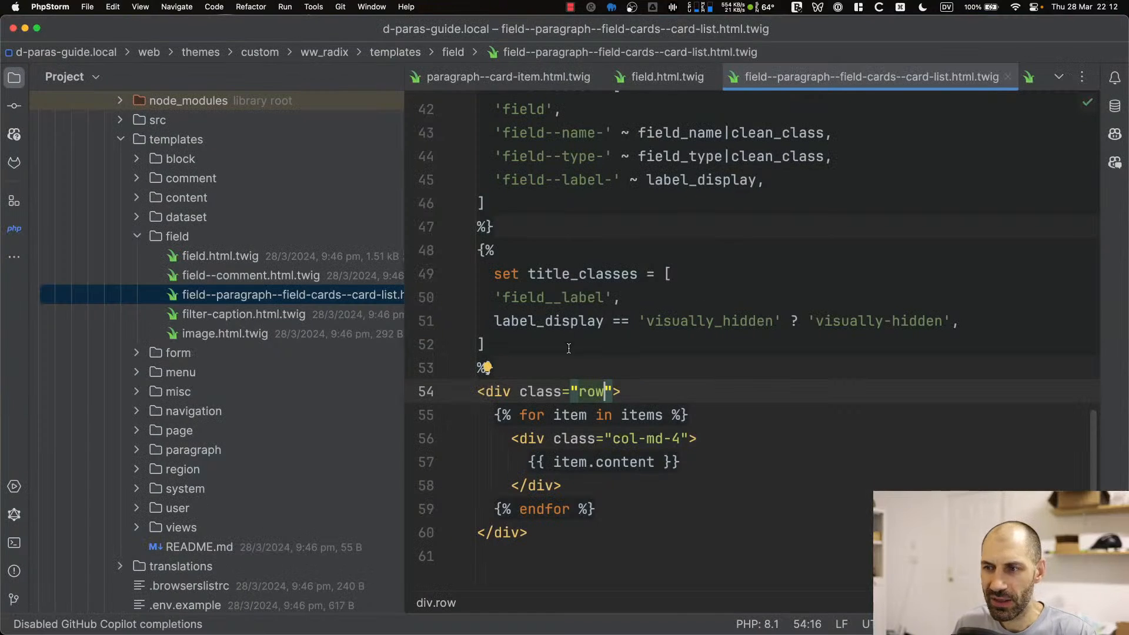
left_click(613, 438)
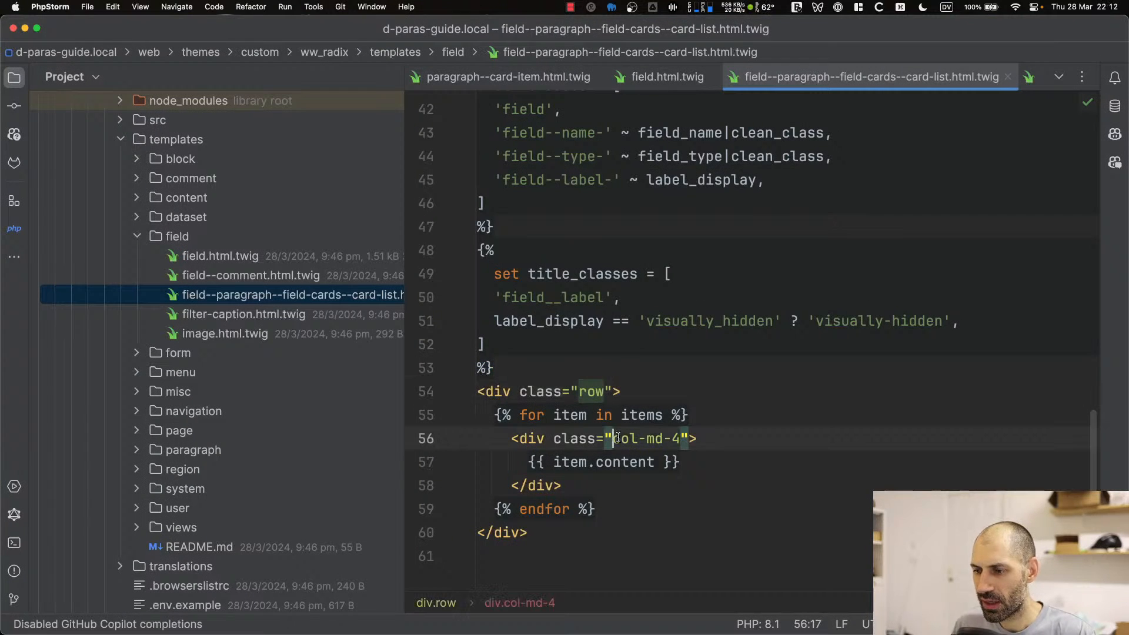
type("col-")
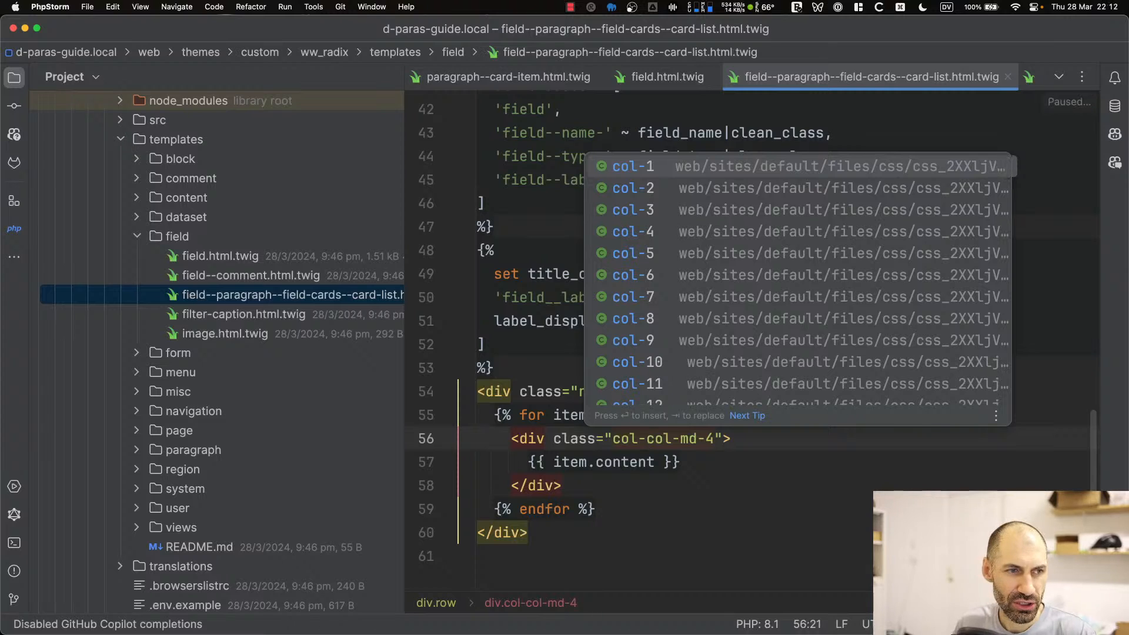
type("12")
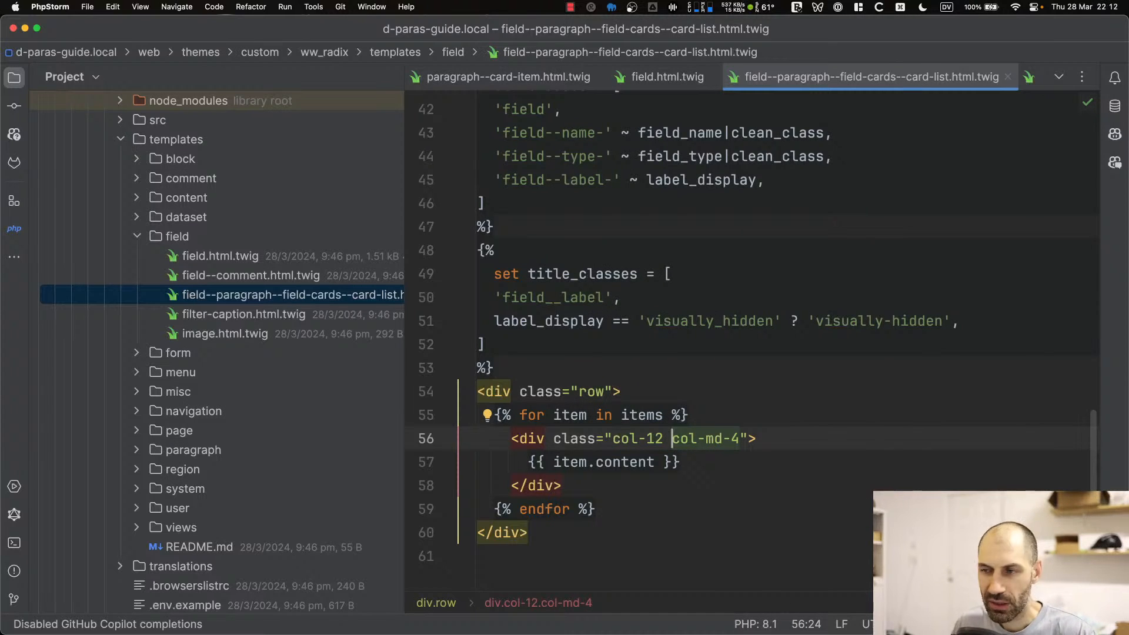
Switch to Chrome, reload the test page, and check the cards in responsive device mode down to about 1099 px wide
key("super+Tab")
key("super+r")
left_click(45, 556)
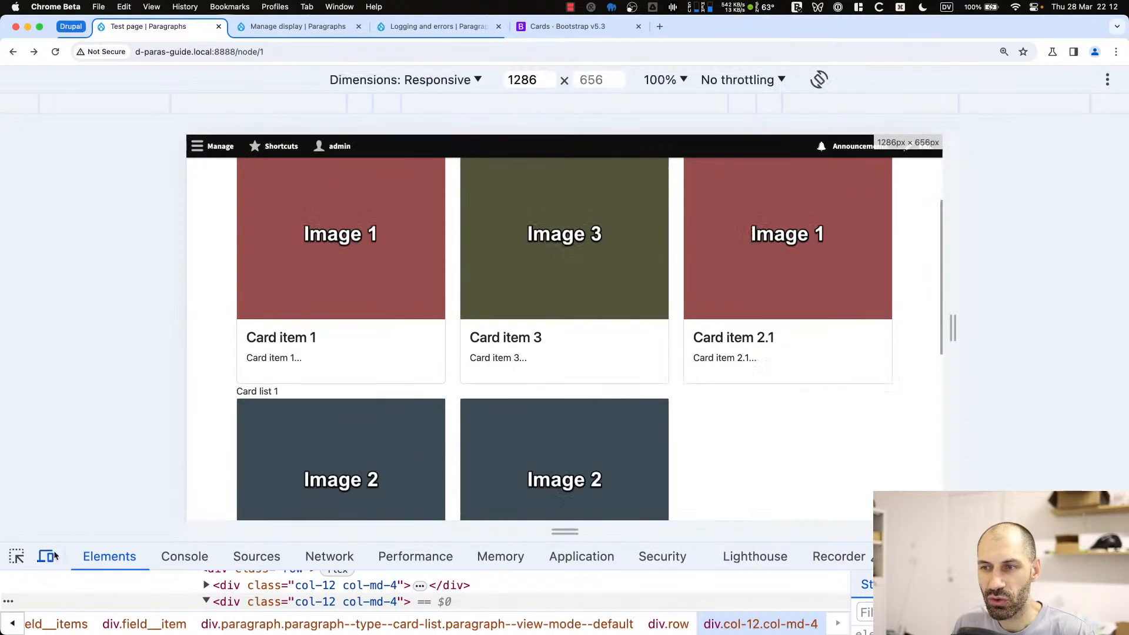
left_click_drag(950, 329, 897, 339)
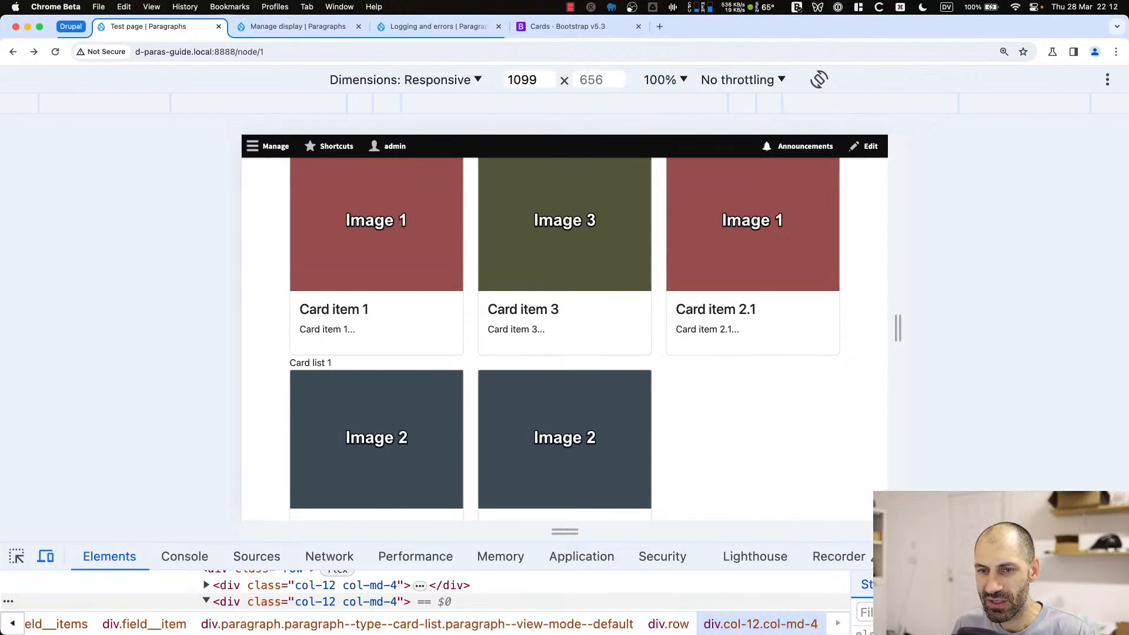
Inspect the card columns and the nested card div in the enlarged developer tools to check their classes and bottom spacing
left_click(17, 557)
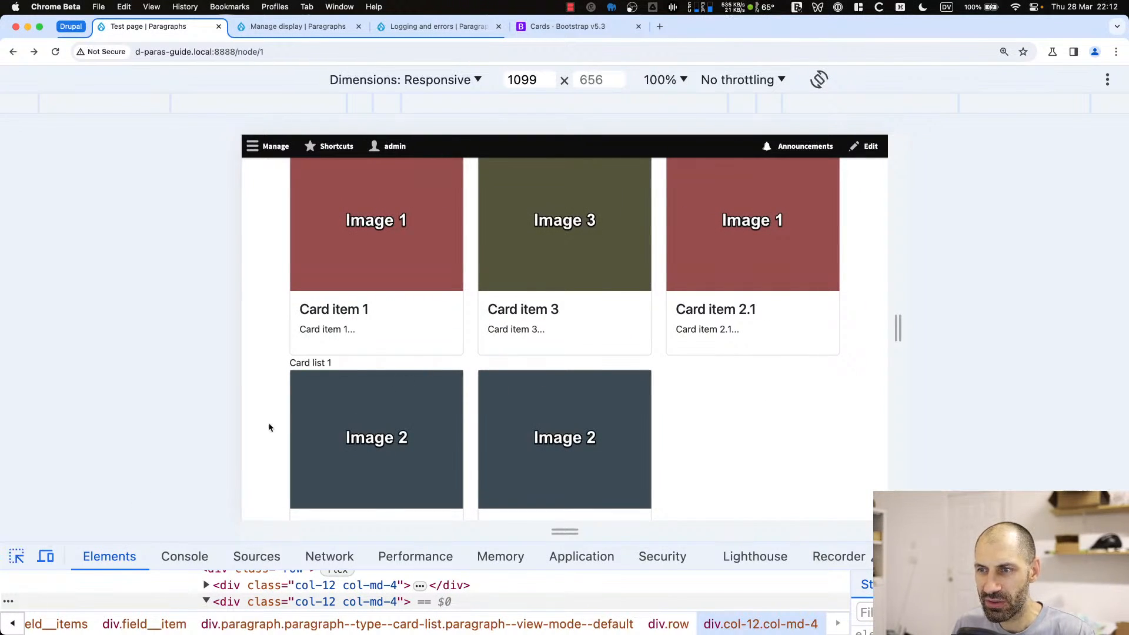
left_click(463, 348)
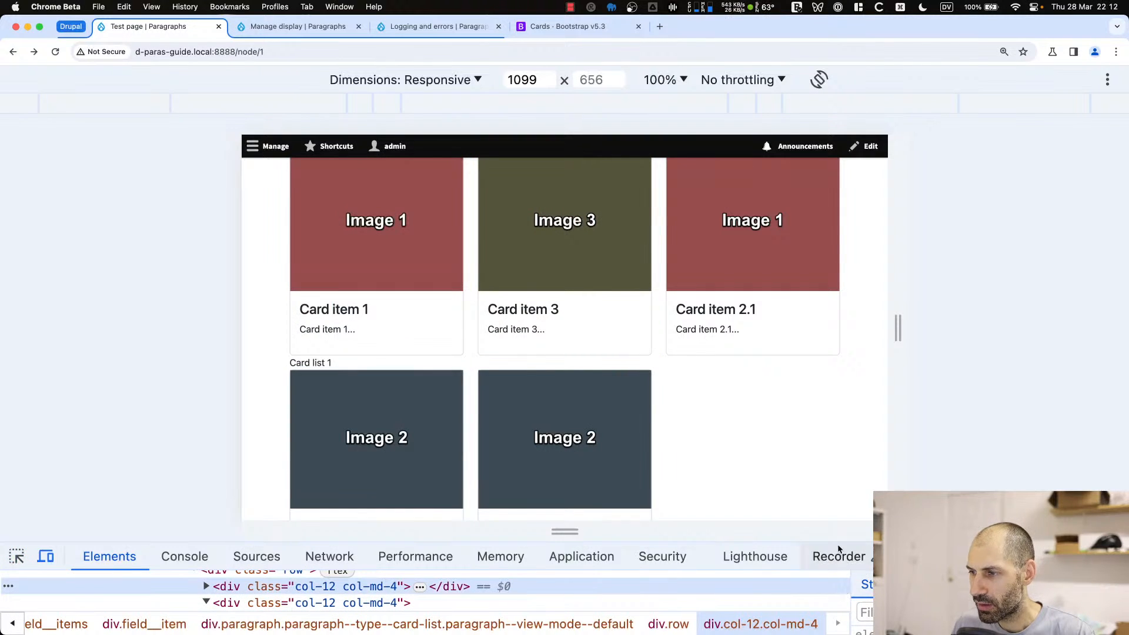
left_click_drag(839, 542, 839, 303)
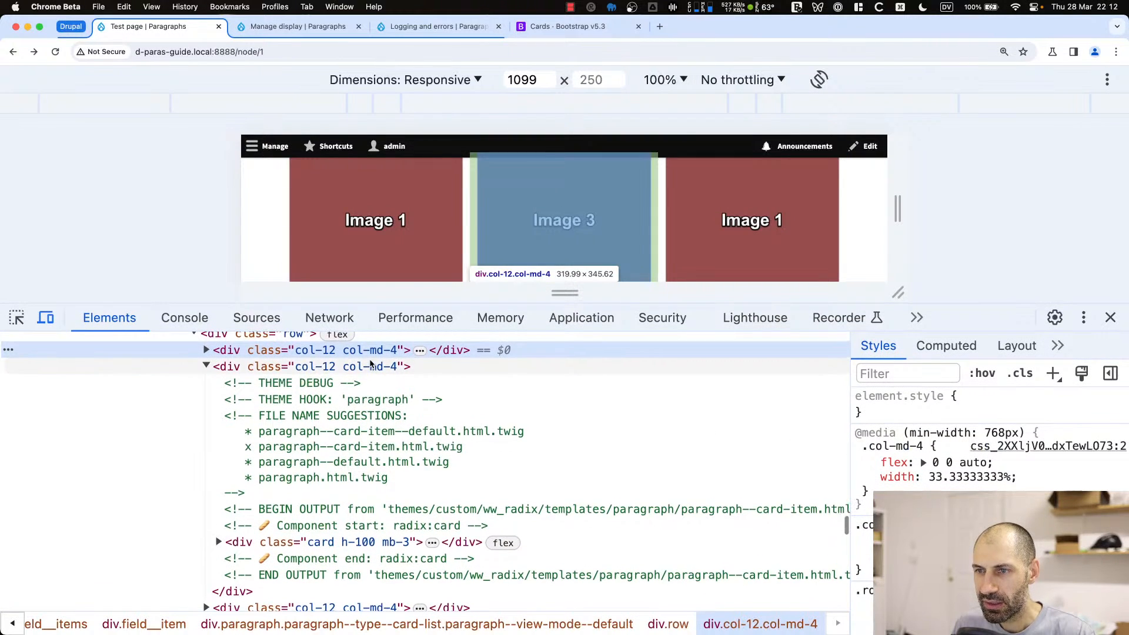
scroll(382, 500, "down", 2)
left_click(395, 512)
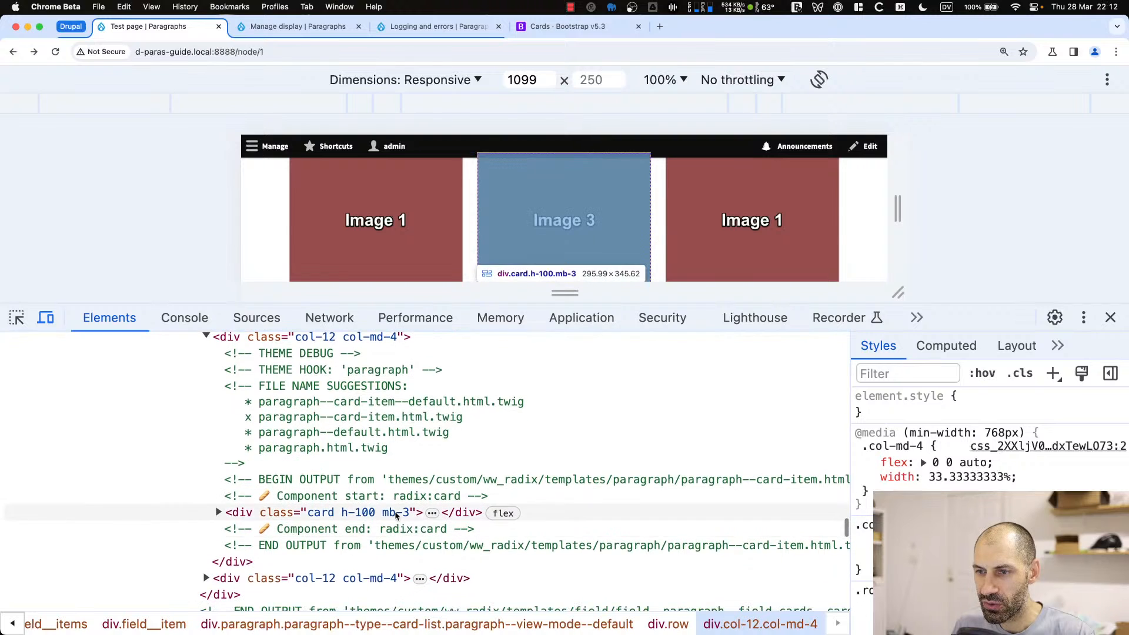
scroll(393, 505, "down", 5)
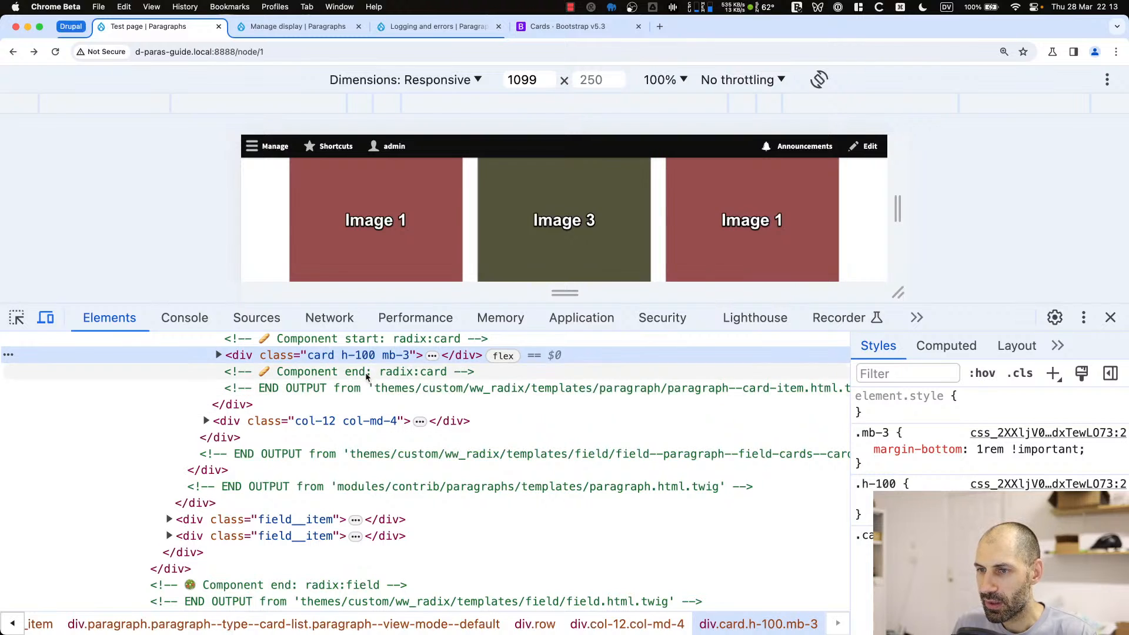
scroll(494, 256, "down", 3)
left_click(18, 318)
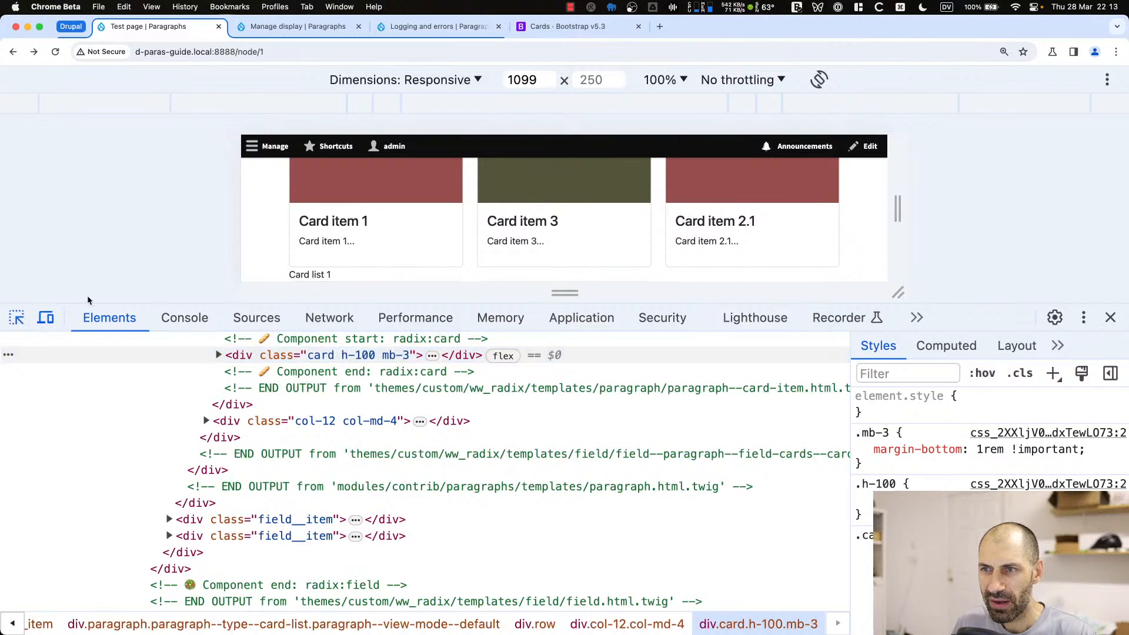
left_click(467, 255)
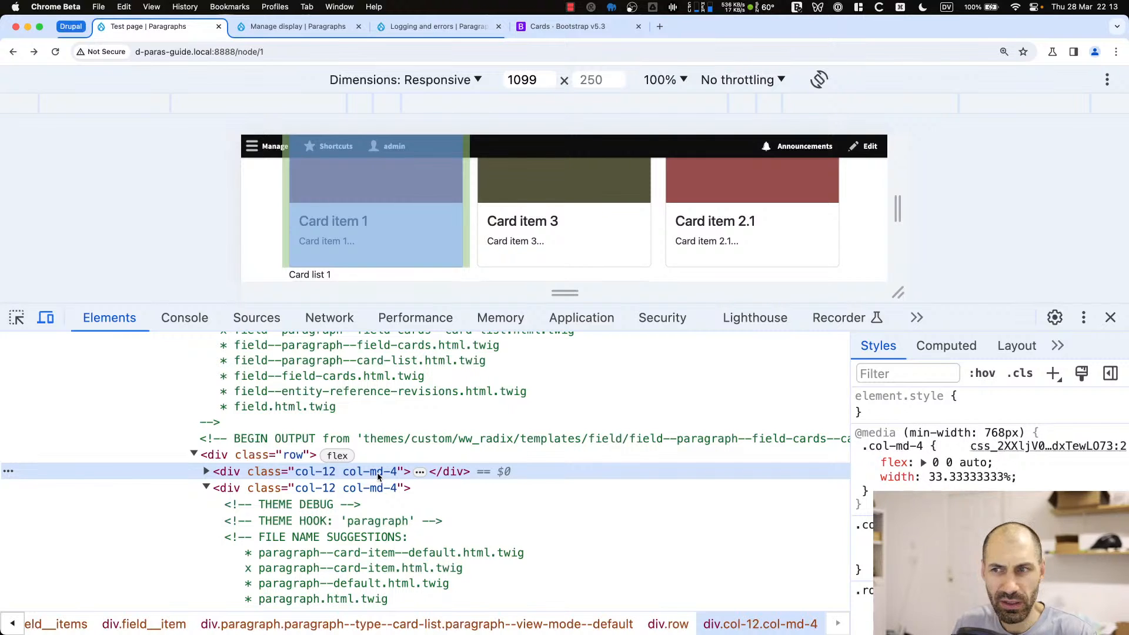
Switch to PhpStorm and add the class my-3 after col-md-4 on the item div in the field-cards template
key("super+Tab")
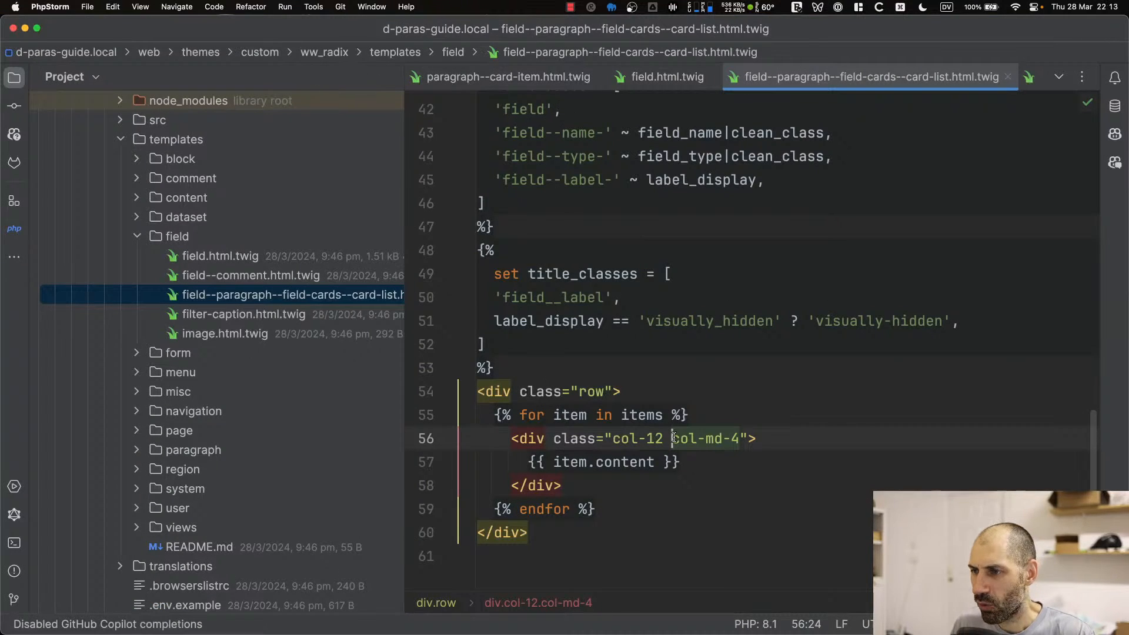
left_click(736, 439)
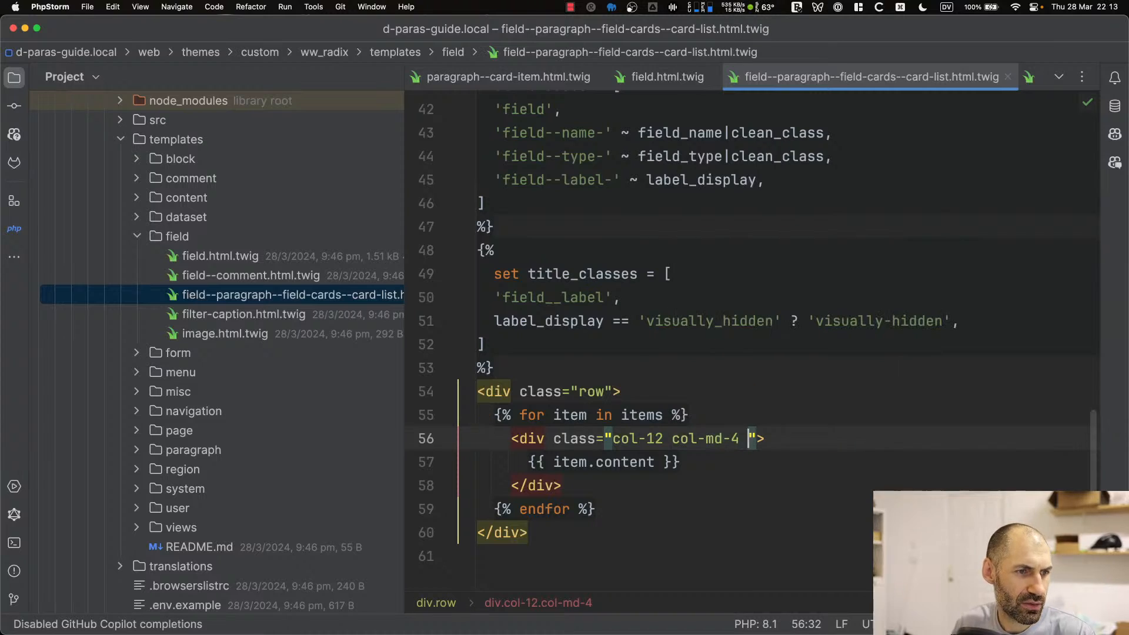
type("m")
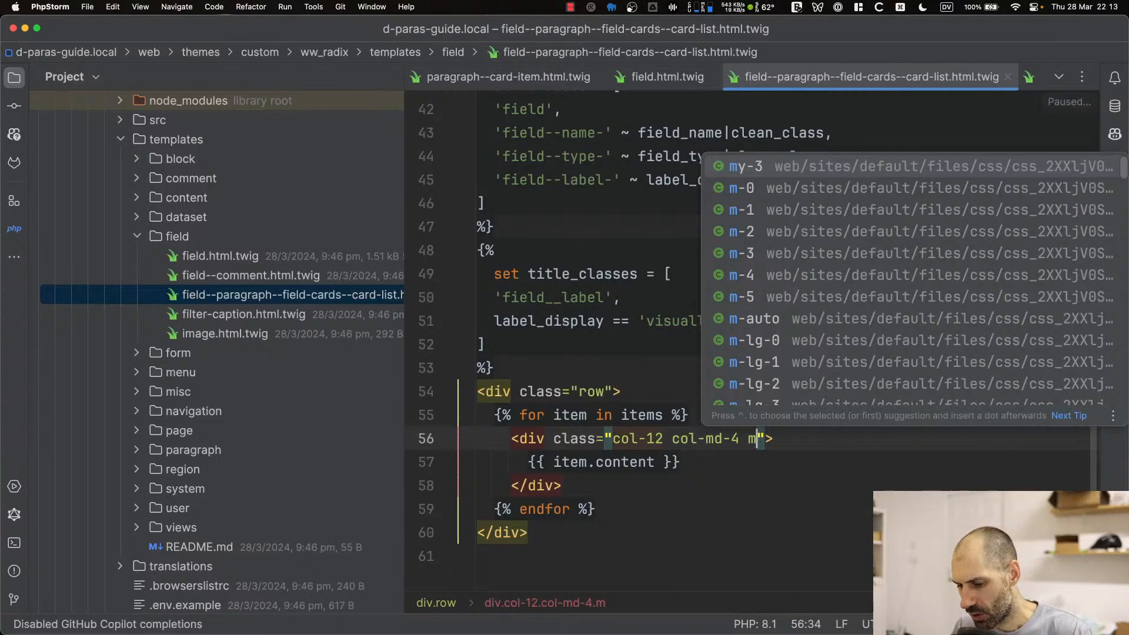
type("y-3")
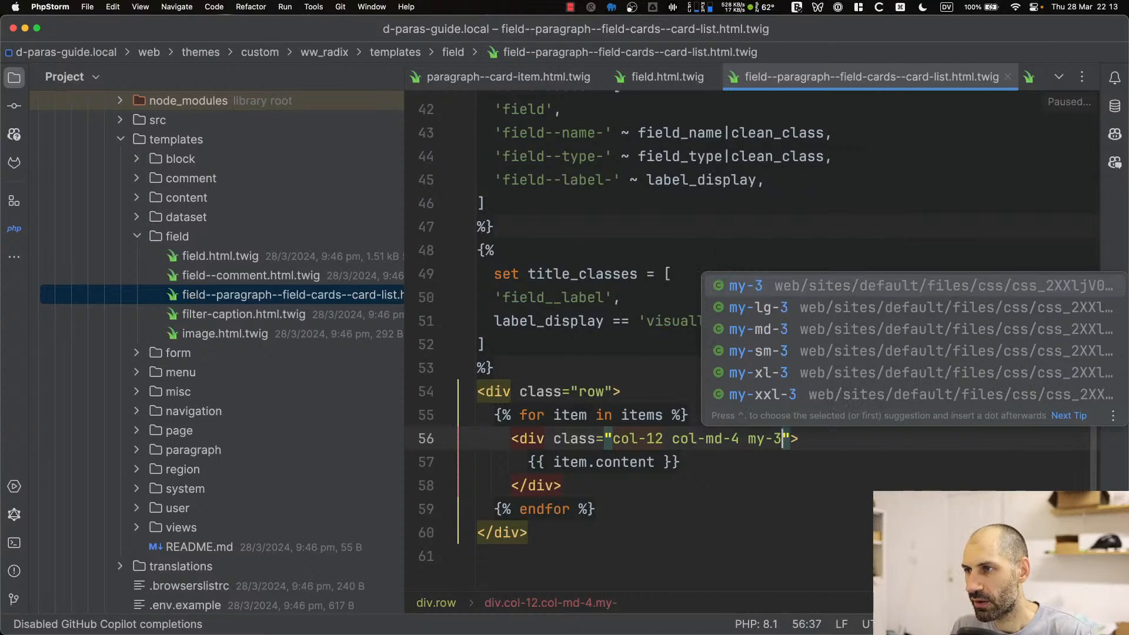
left_click(817, 437)
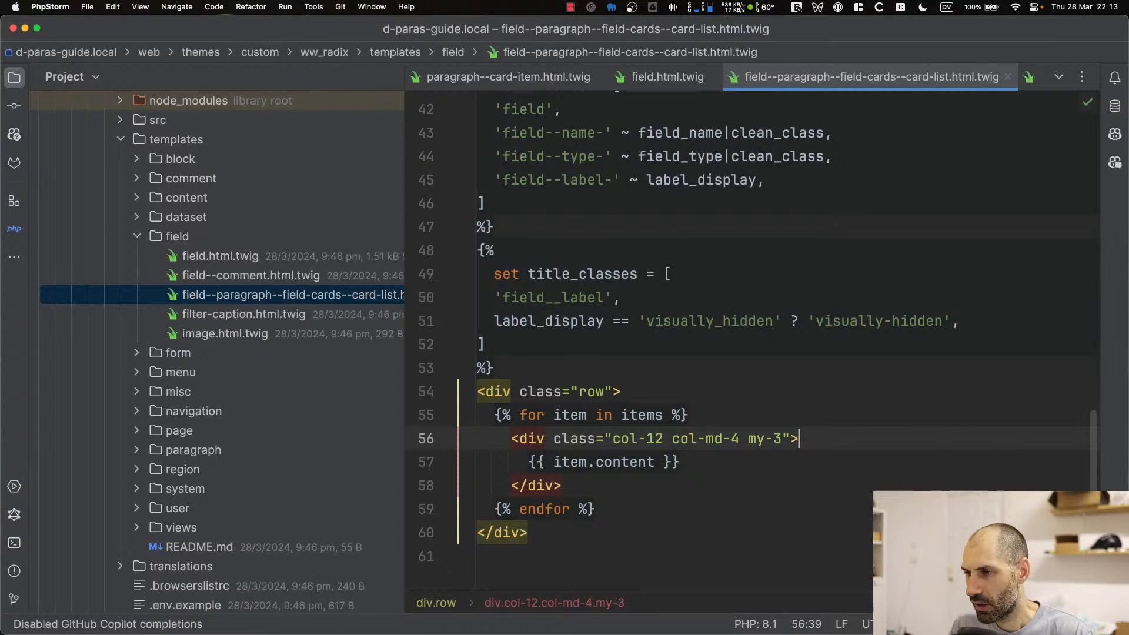
Switch to Chrome, reload the test page, close the developer tools, and check the vertical spacing between the card lists
key("super+Tab")
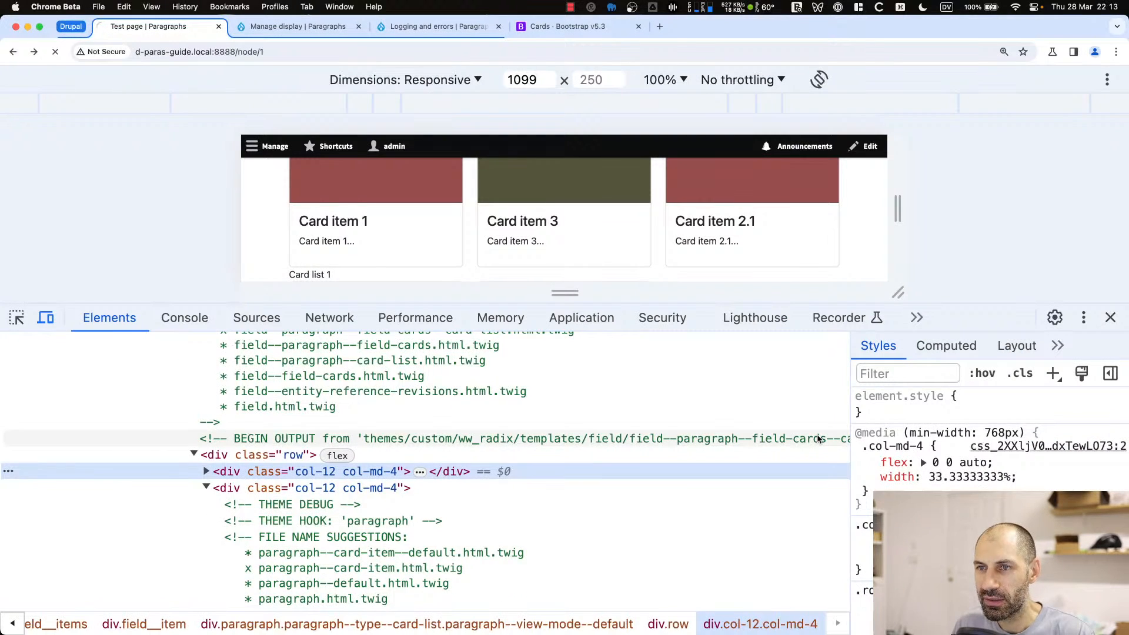
scroll(553, 222, "down", 2)
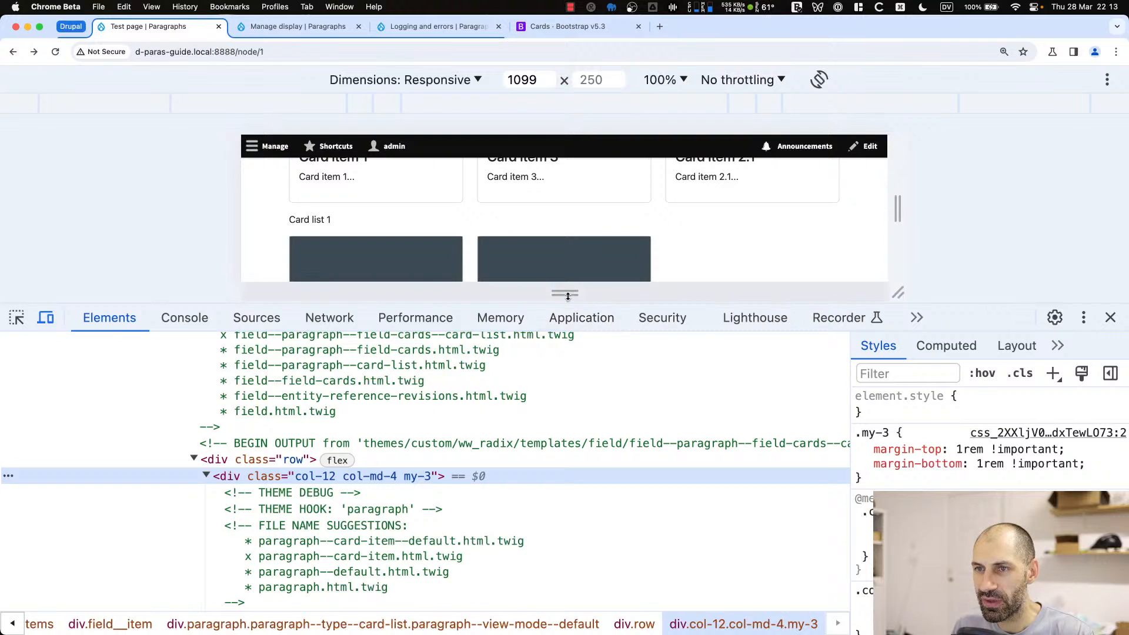
left_click(1110, 317)
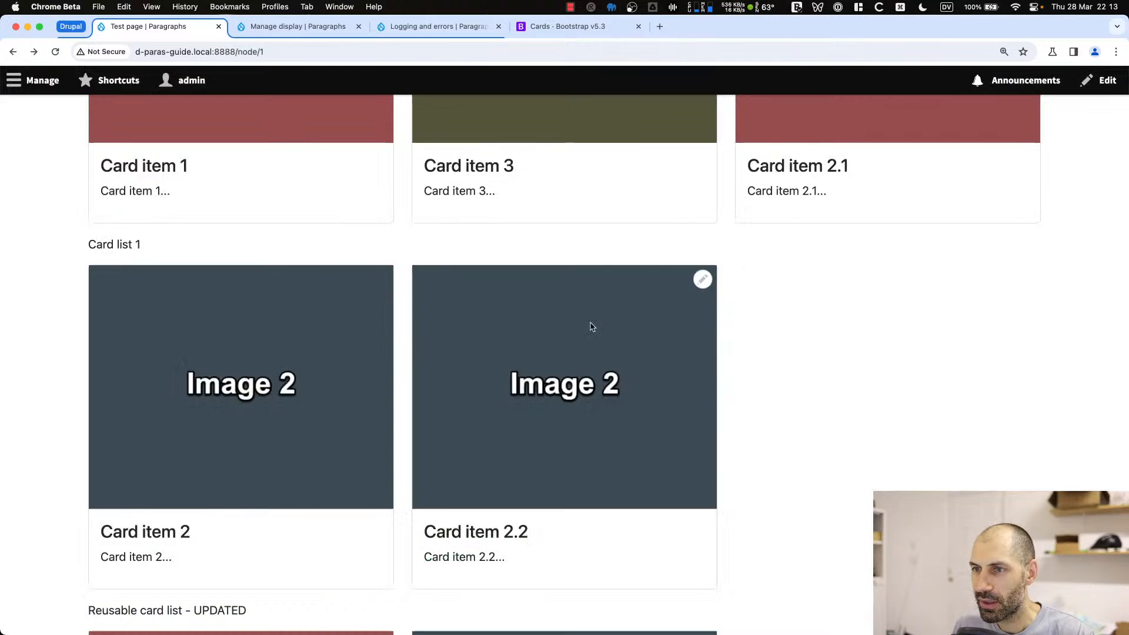
scroll(293, 365, "down", 5)
left_click_drag(252, 298, 72, 304)
left_click(97, 318)
scroll(447, 344, "up", 10)
scroll(447, 344, "down", 1)
scroll(633, 363, "down", 2)
scroll(484, 382, "down", 1)
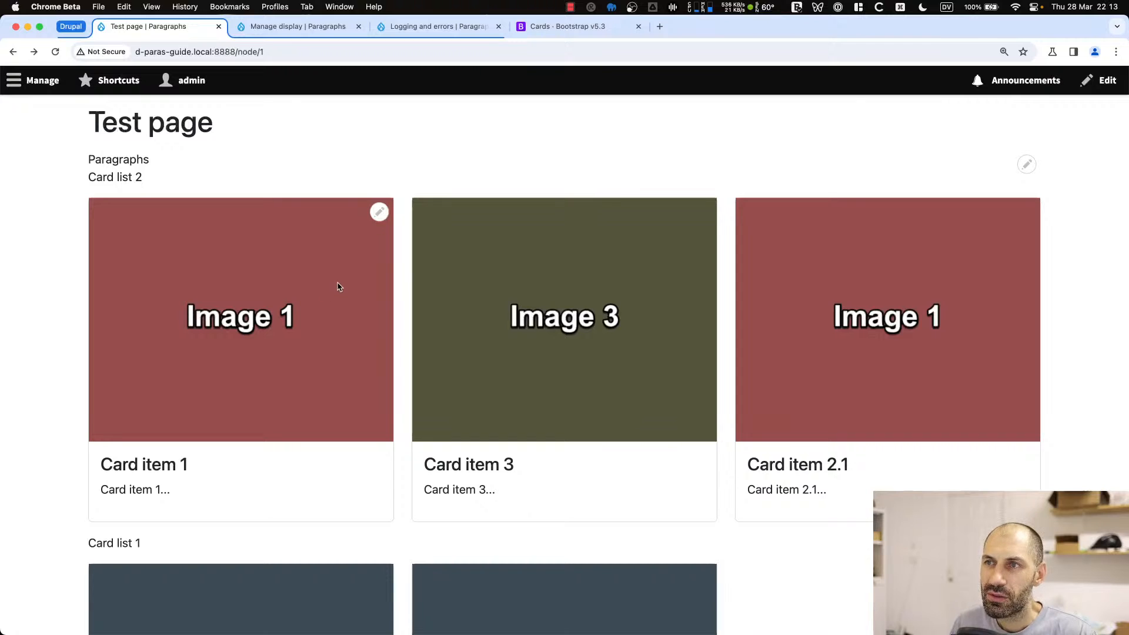
Switch to PhpStorm and review the field--paragraph--field-cards--card-list.html.twig file in the project tree and its item div classes
key("super+Tab")
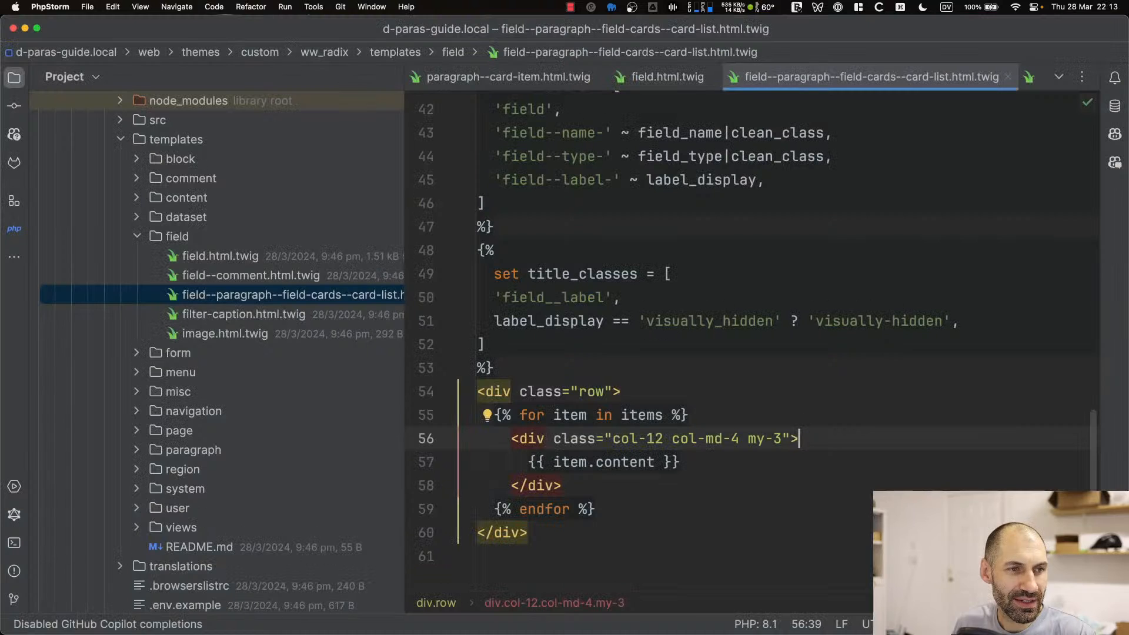
mouse_move(404, 320)
left_mouse_down()
mouse_move(311, 321)
mouse_move(392, 321)
left_mouse_up()
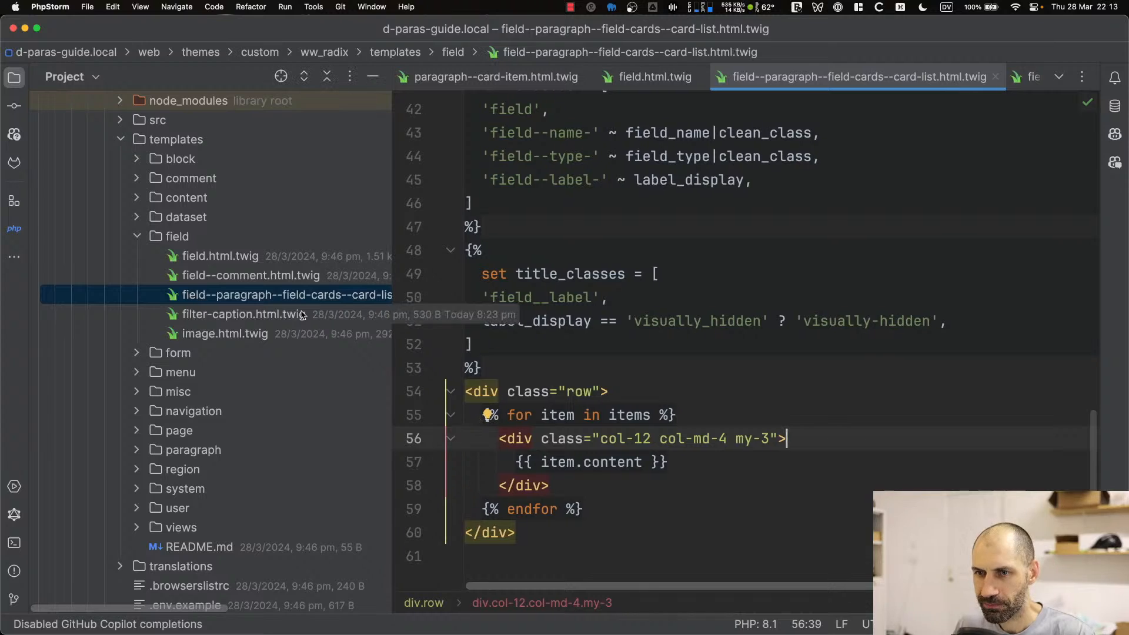
scroll(339, 316, "down", 3)
left_click(311, 222)
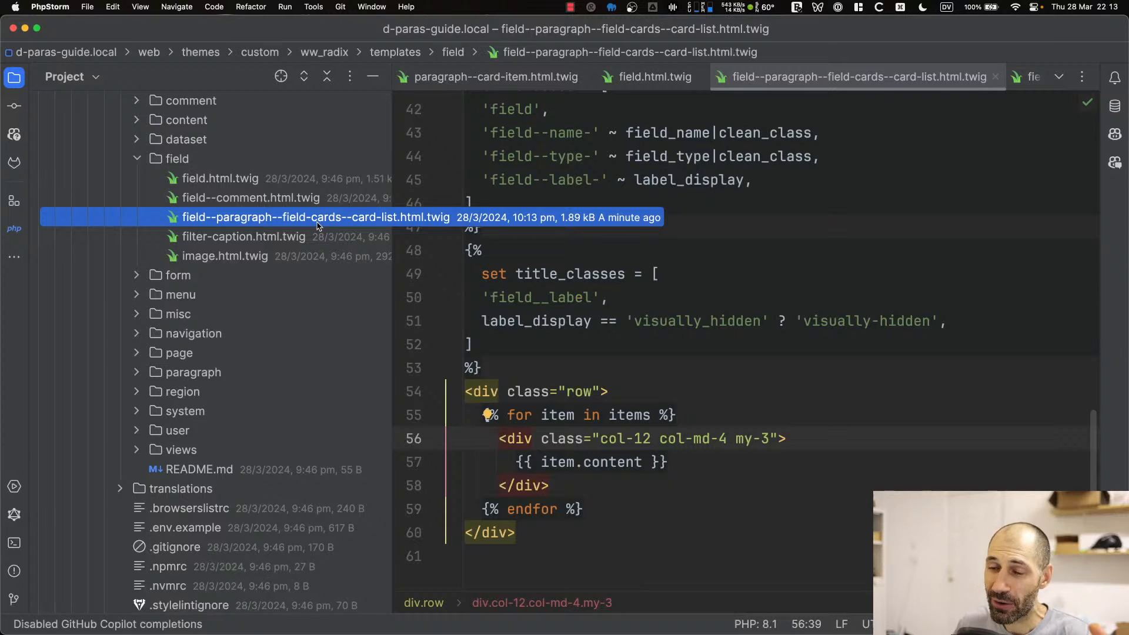
left_click(576, 461)
left_click_drag(580, 438, 602, 441)
left_click(601, 440)
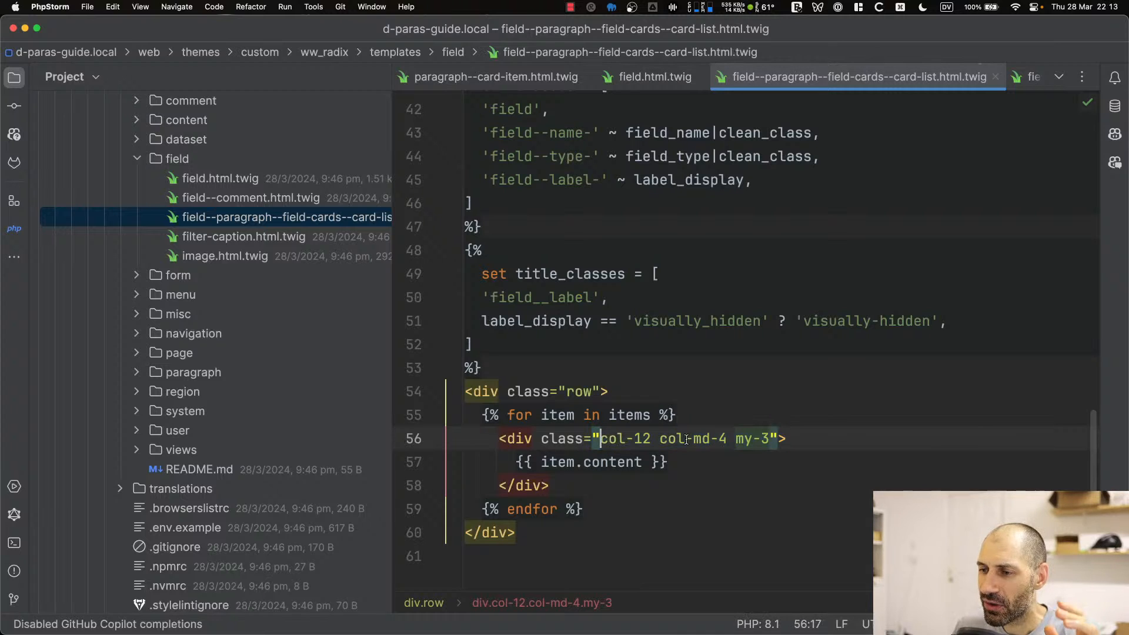
scroll(728, 439, "down", 4)
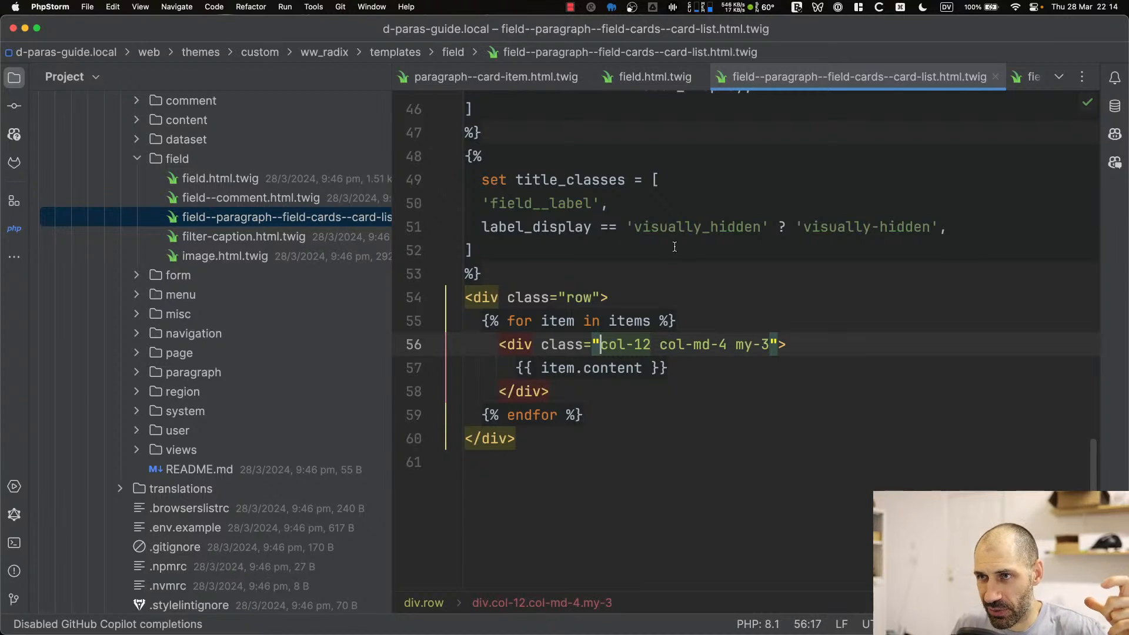
Examine the radix:card include in paragraph--card-item.html.twig and browse the Radix components in the project tree
left_click(495, 81)
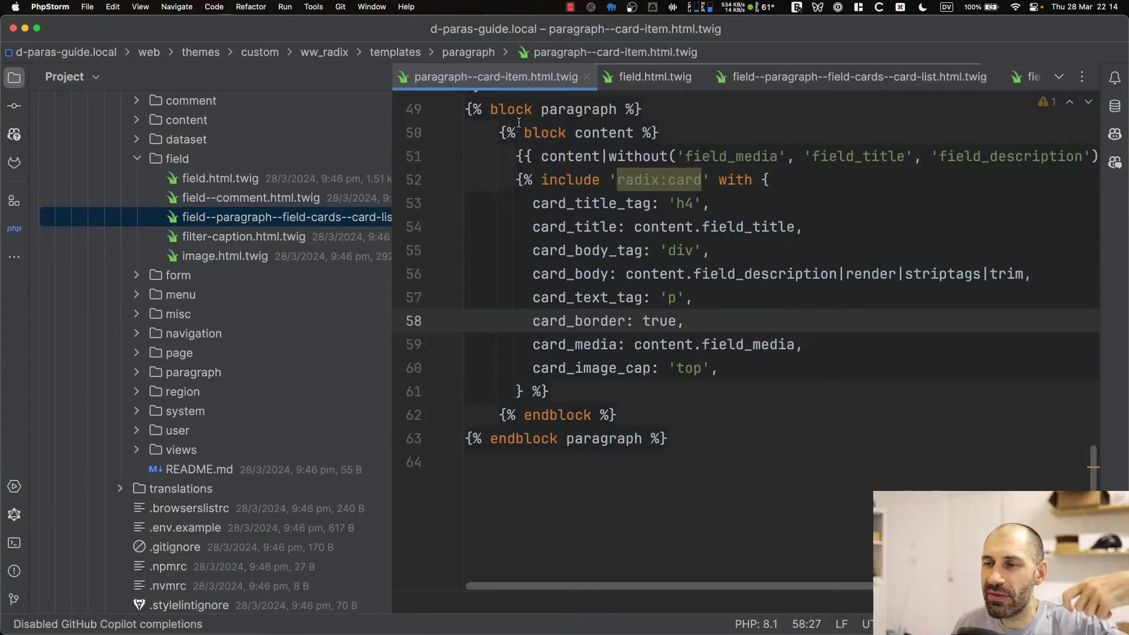
scroll(603, 421, "up", 1)
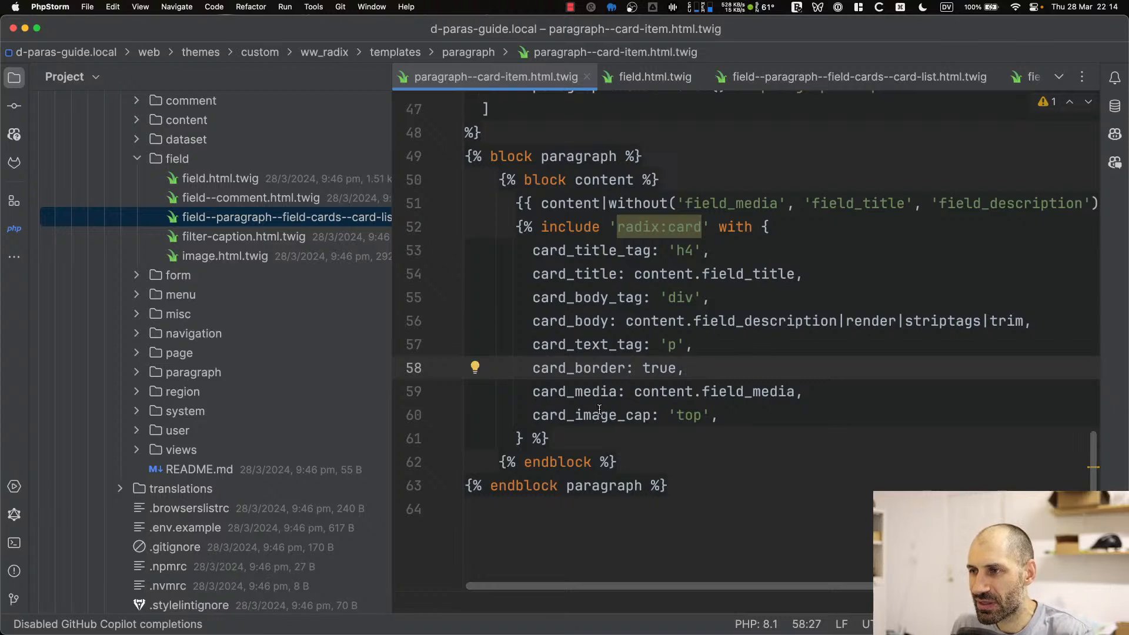
left_click(806, 224)
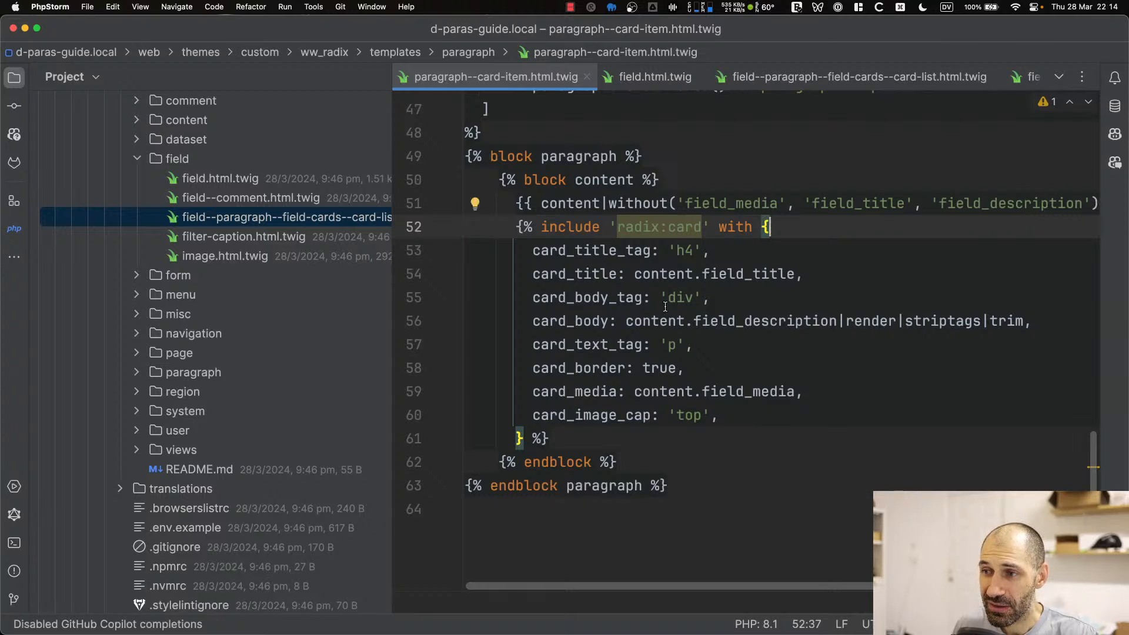
scroll(253, 426, "up", 15)
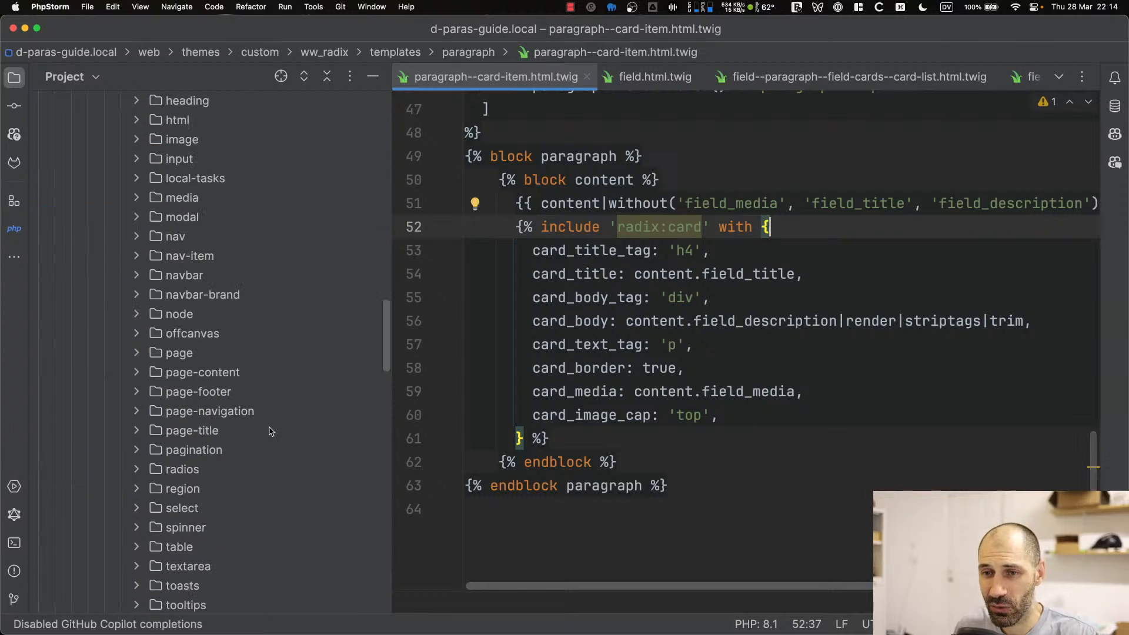
scroll(196, 427, "up", 5)
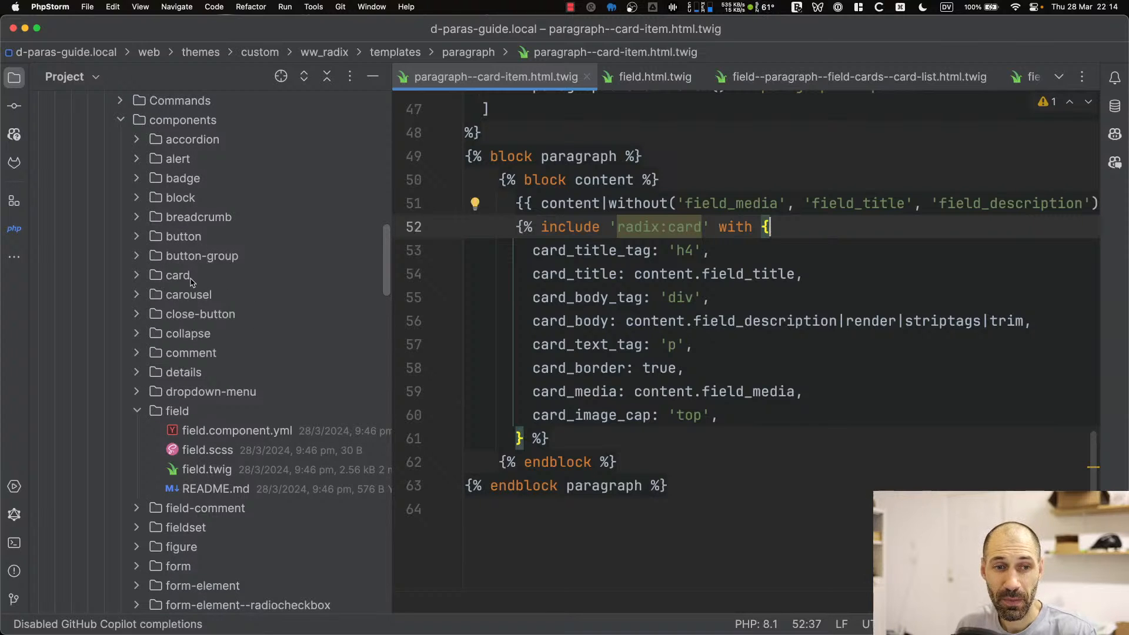
scroll(211, 291, "down", 20)
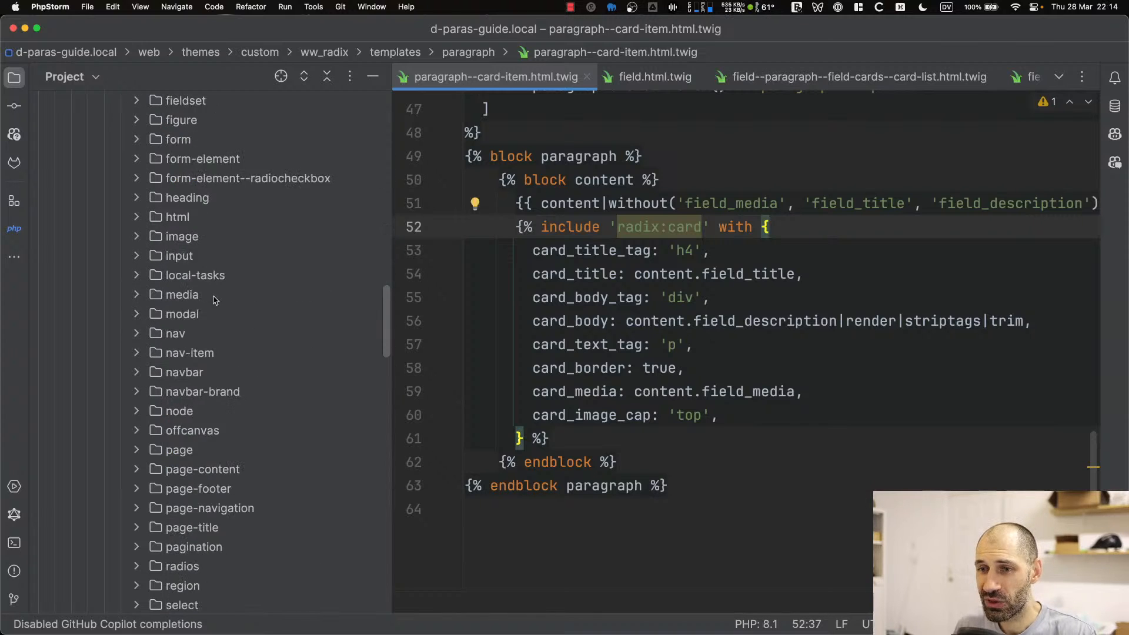
scroll(218, 296, "down", 10)
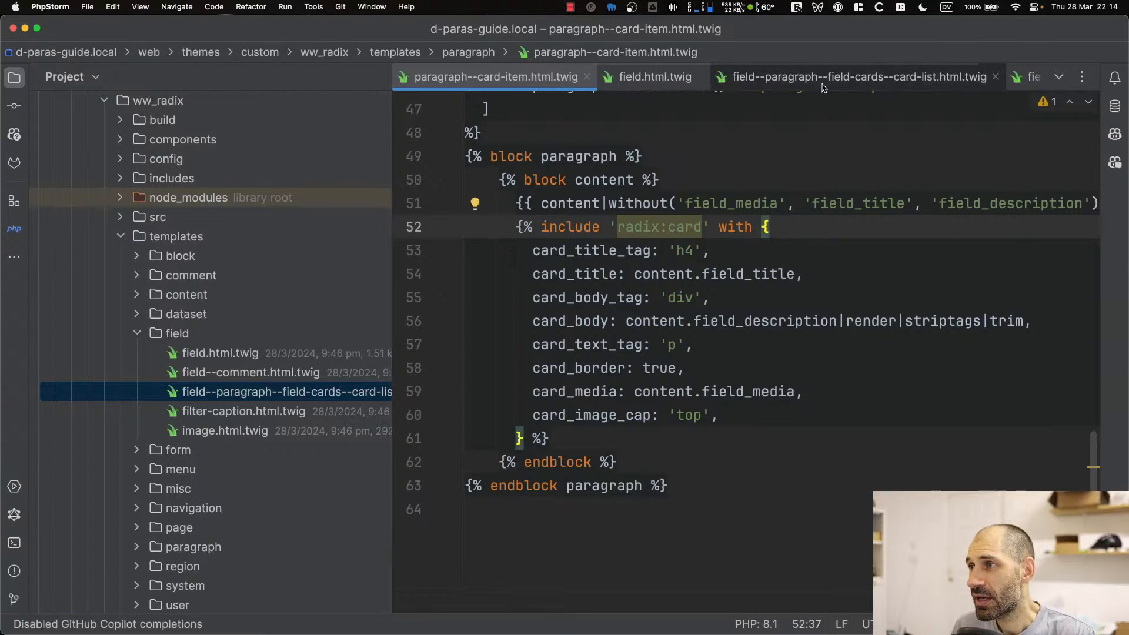
Reopen field--paragraph--field-cards--card-list.html.twig and review the column classes on the item div and the row wrapper
double_click(207, 391)
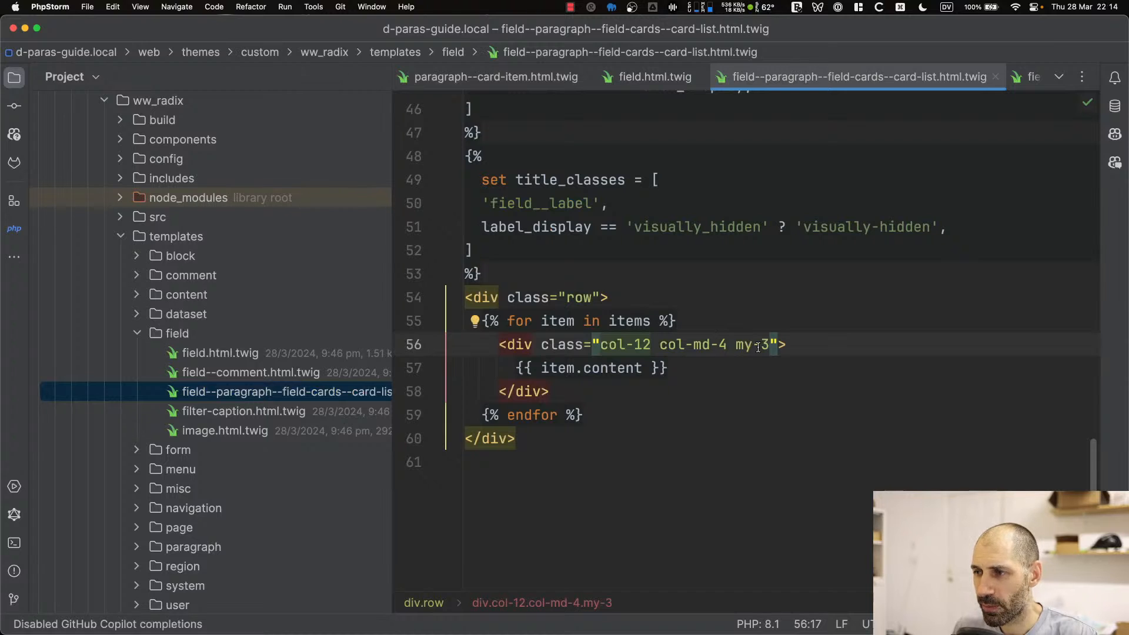
left_click_drag(769, 347, 603, 349)
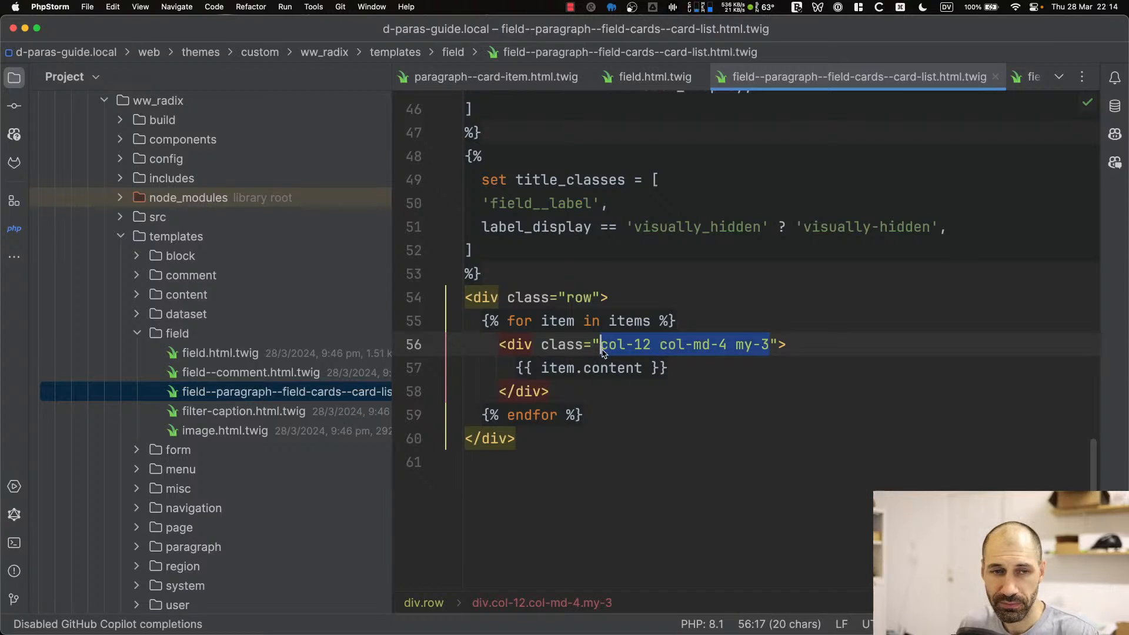
mouse_move(603, 351)
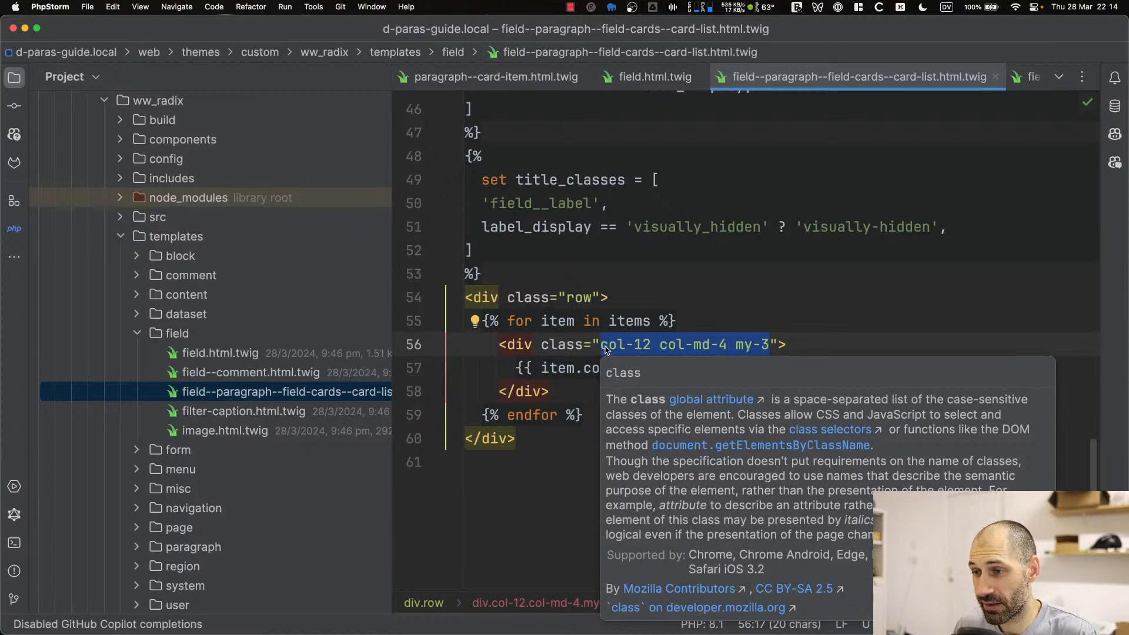
left_click(608, 348)
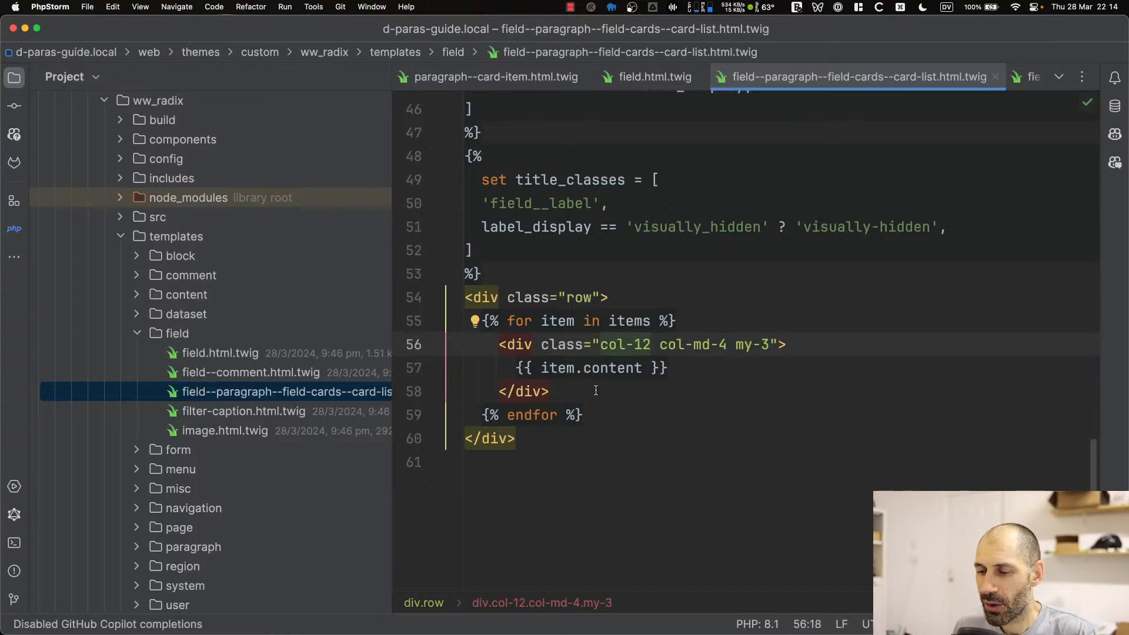
left_click_drag(600, 345, 728, 344)
mouse_move(737, 343)
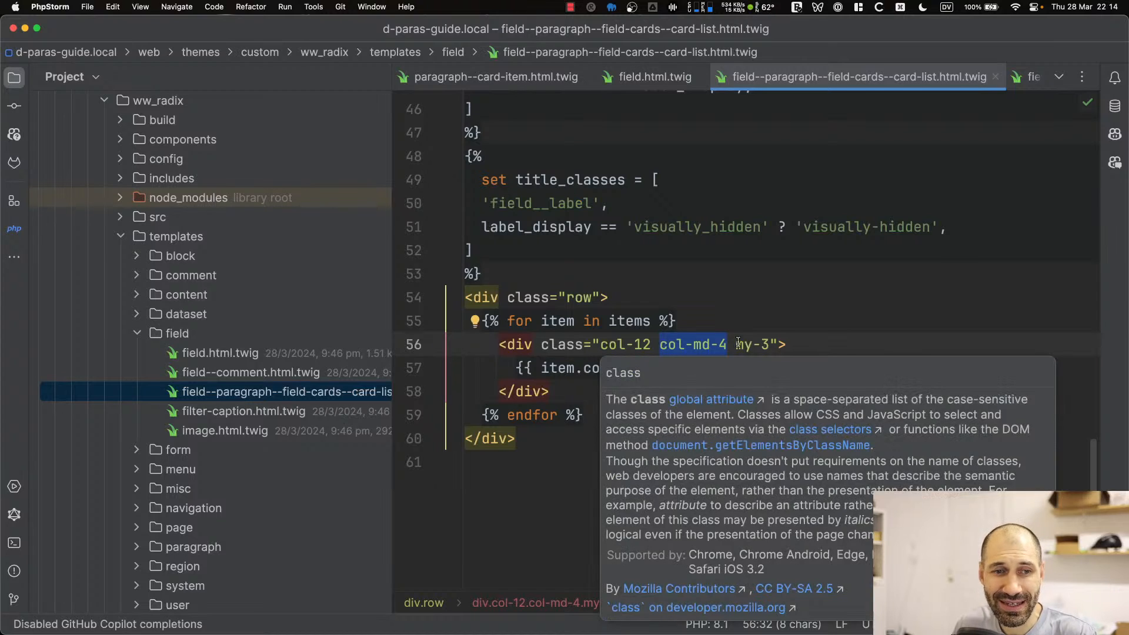
left_click(660, 321)
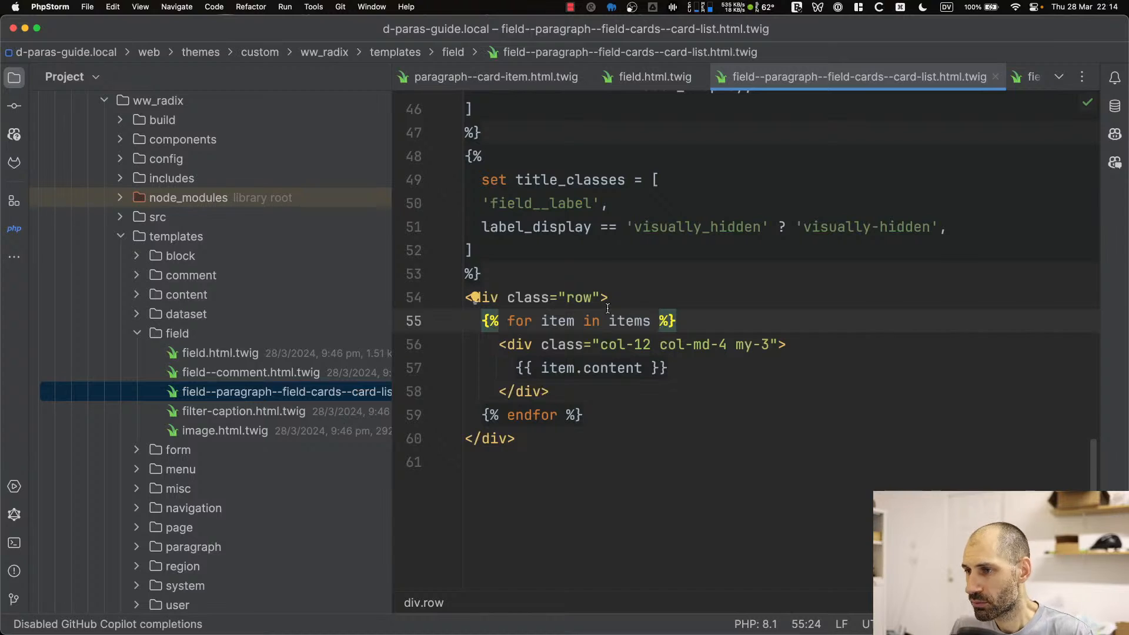
mouse_move(538, 295)
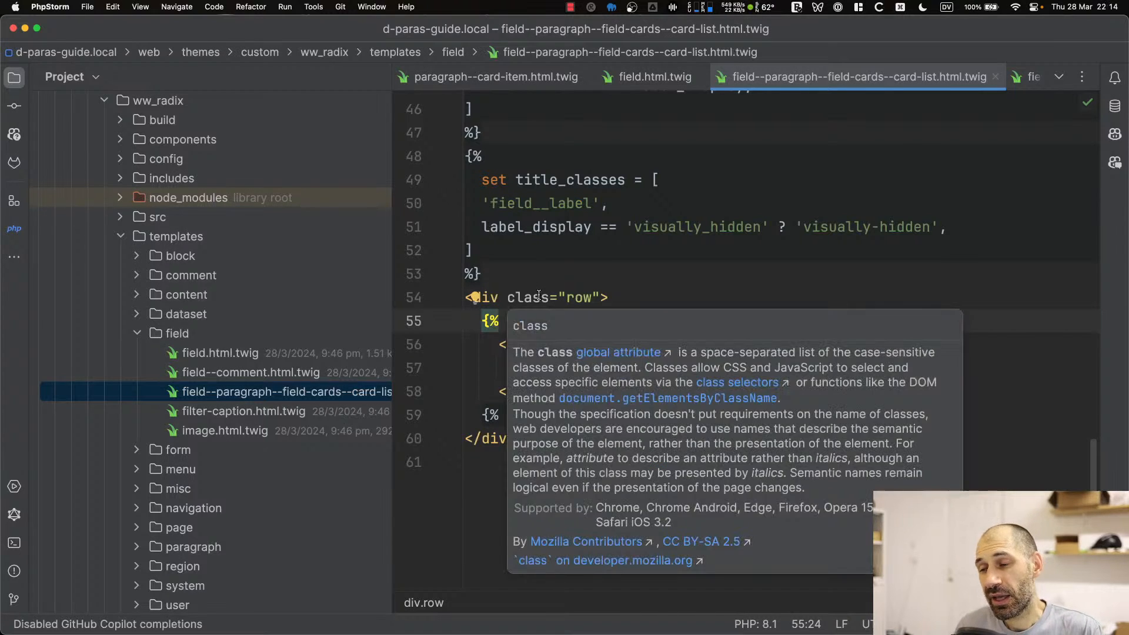
left_click(595, 273)
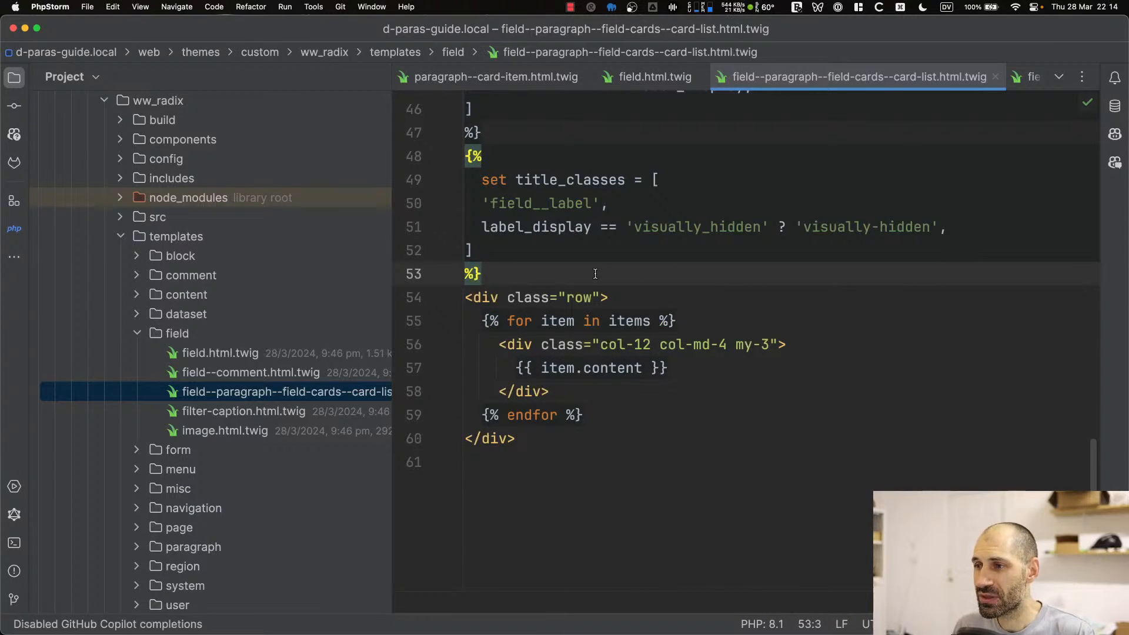
Switch to Chrome and open the test page's edit form from its contextual links
key("super+Tab")
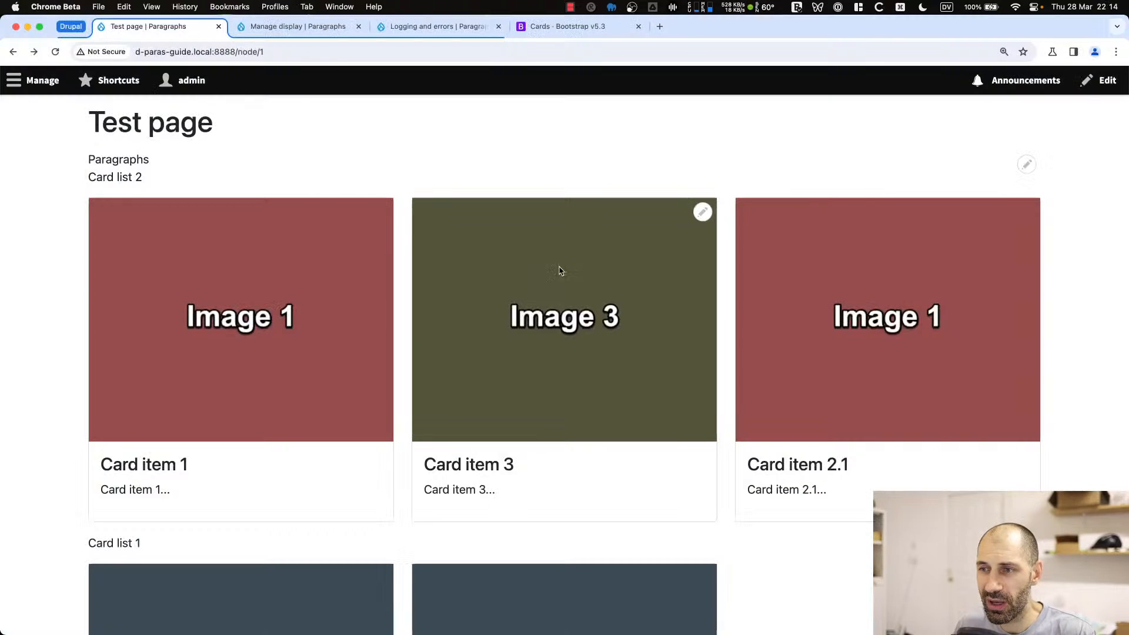
scroll(300, 235, "up", 3)
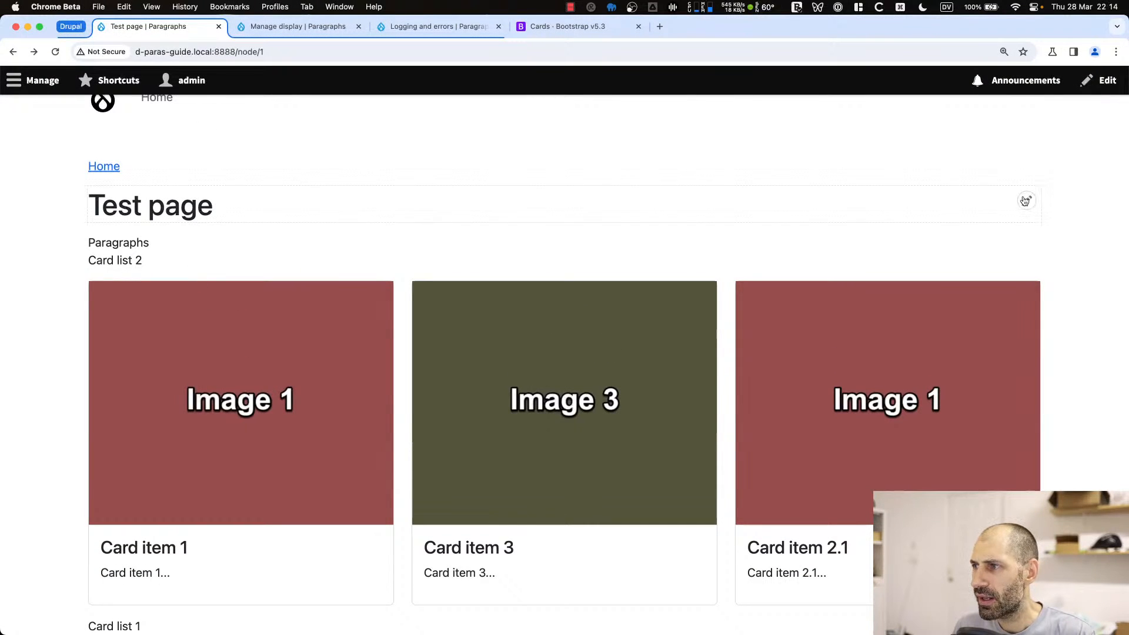
mouse_move(1025, 296)
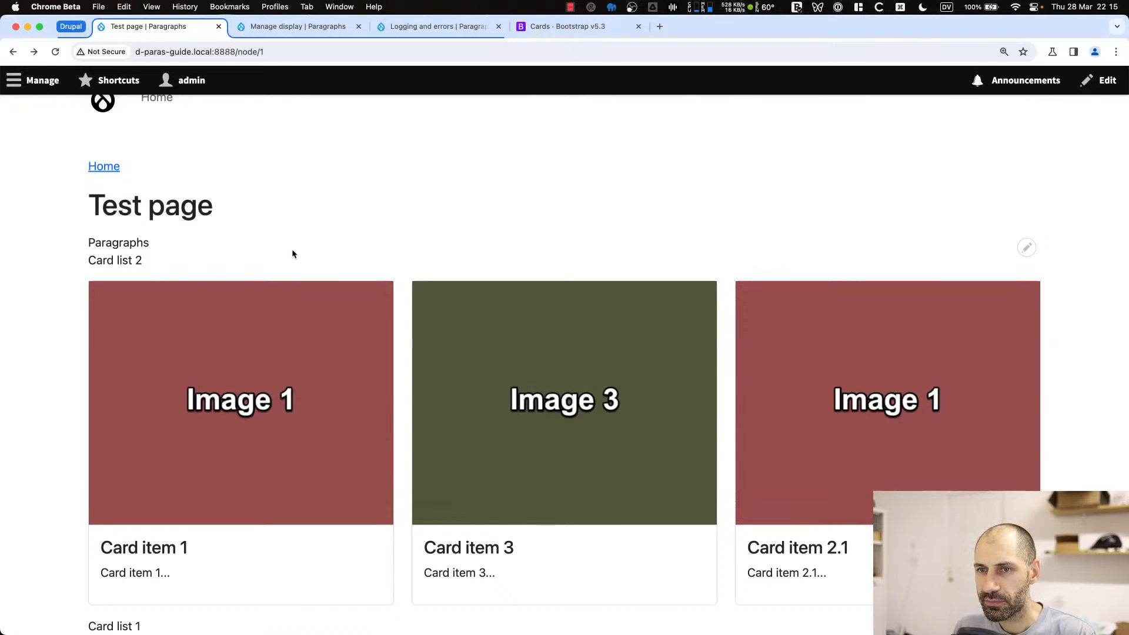
left_click(1026, 249)
left_click(1019, 267)
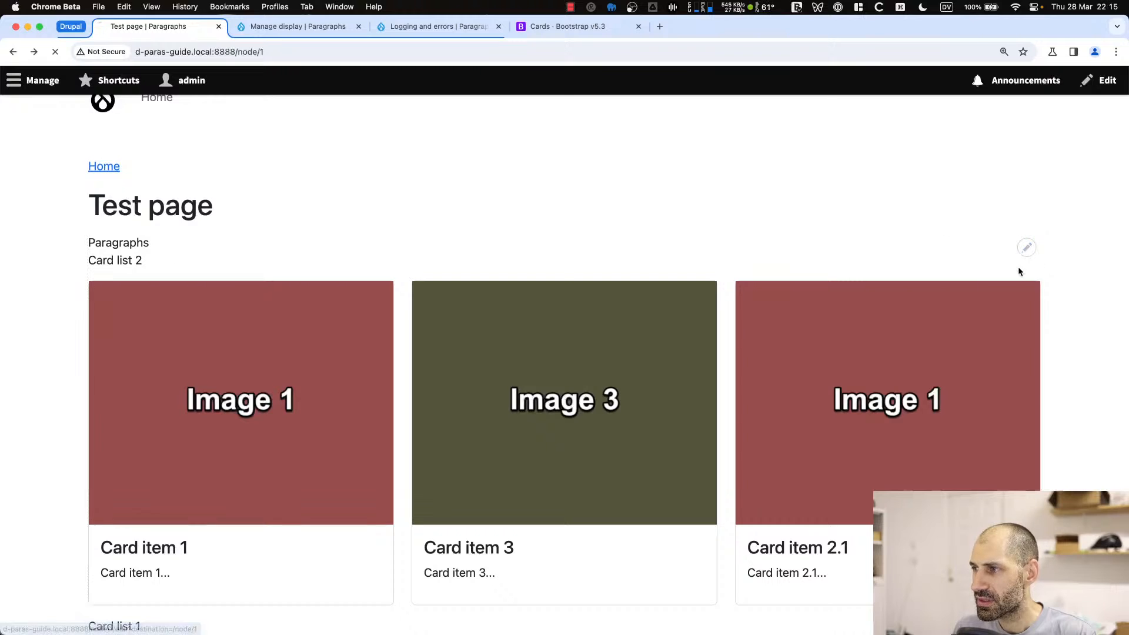
Using the Paragraphs drag & drop mode, move Card item 2 and Card item 2.2 from Card list 1 into Card list 2, and save the page
scroll(250, 264, "down", 10)
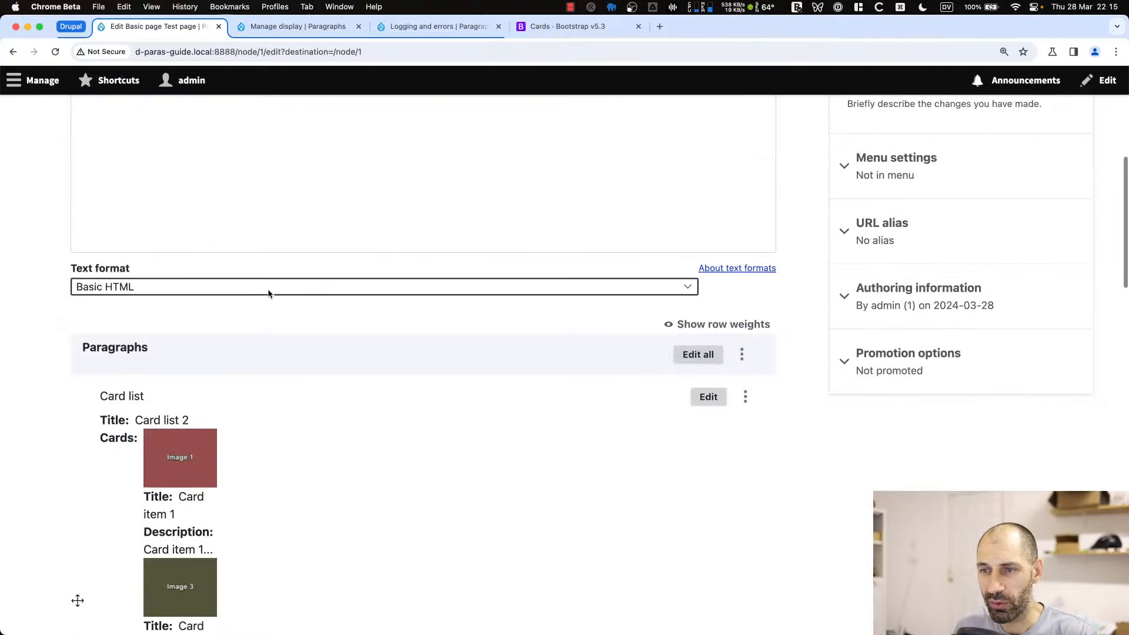
left_click(741, 271)
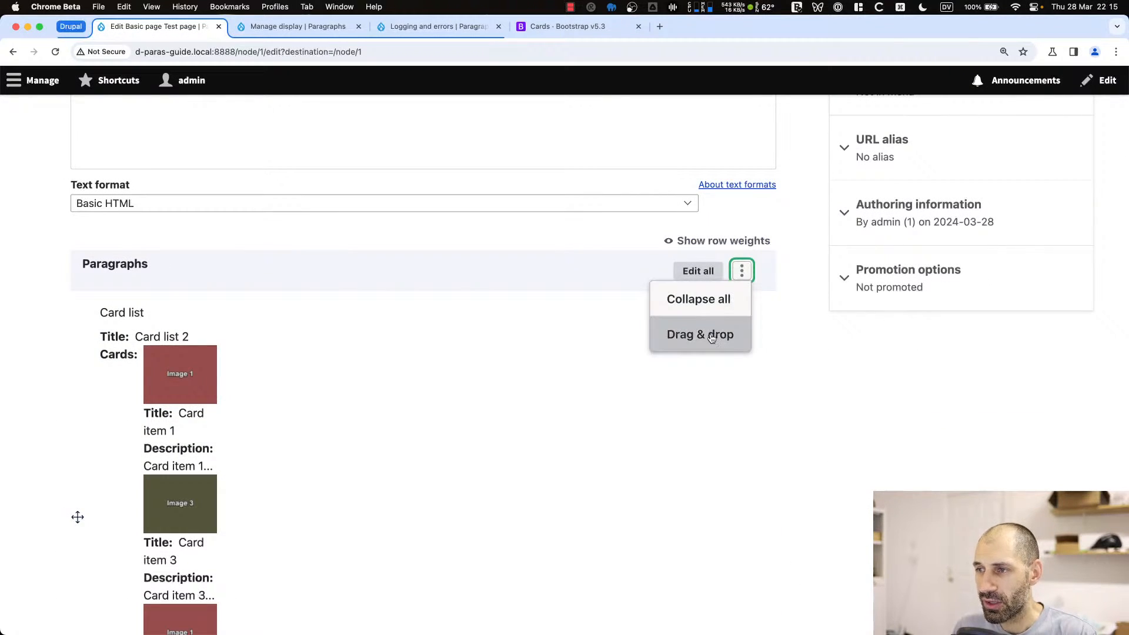
left_click(708, 335)
left_click_drag(134, 408, 138, 367)
left_click_drag(135, 445, 156, 436)
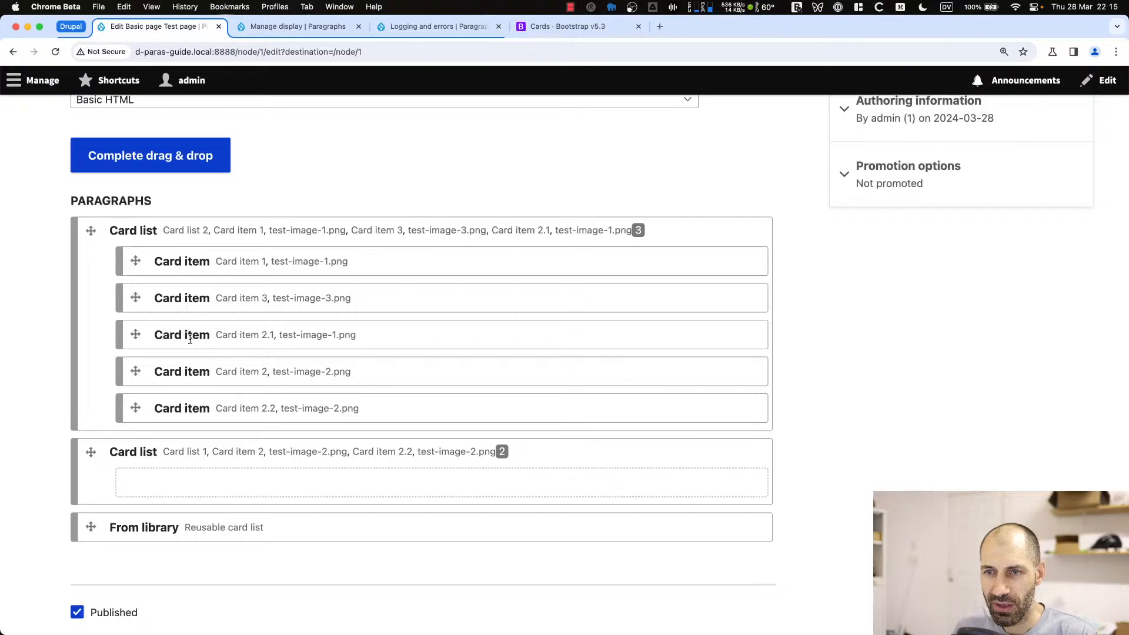
scroll(180, 451, "down", 3)
left_click(116, 537)
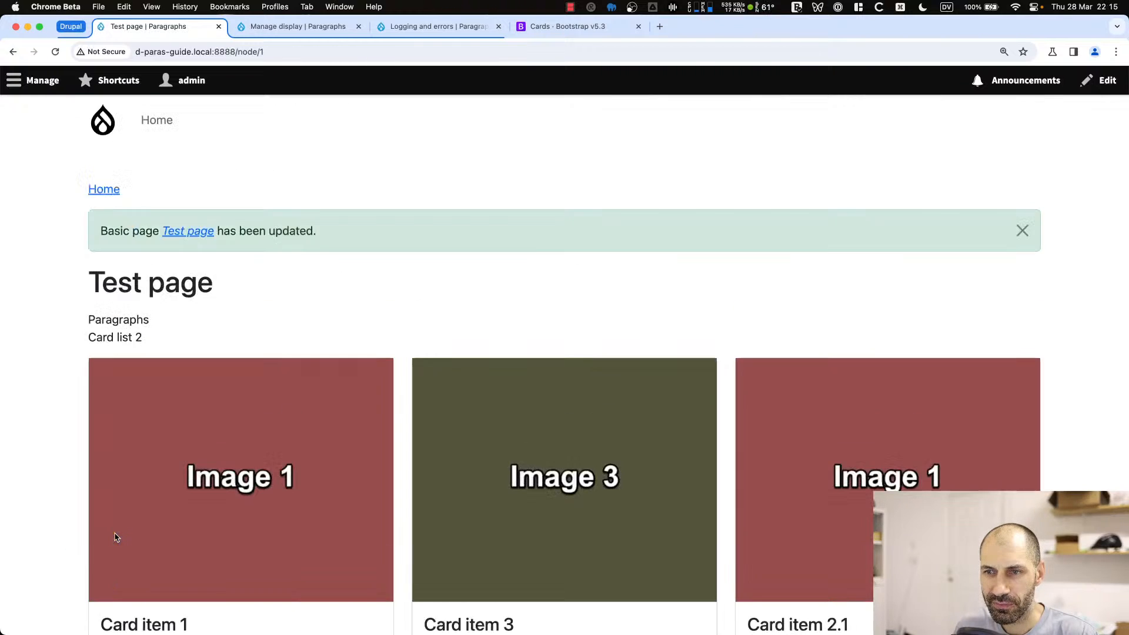
Check how the cards wrap and space out across the rows of Card list 2 and the reusable card list
scroll(107, 392, "down", 8)
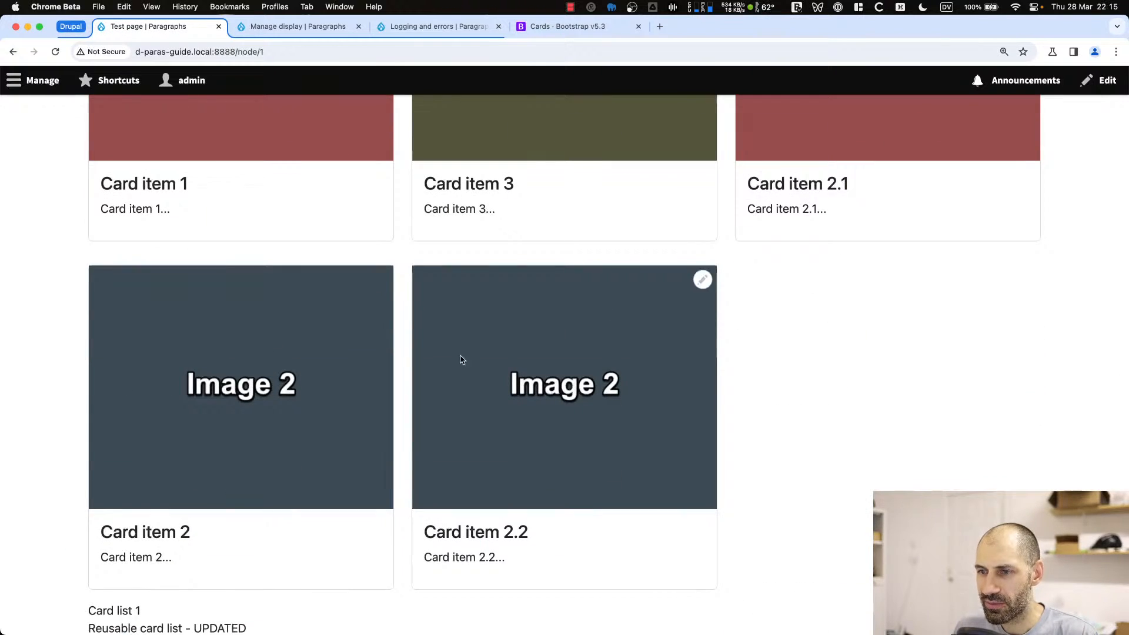
scroll(359, 289, "down", 7)
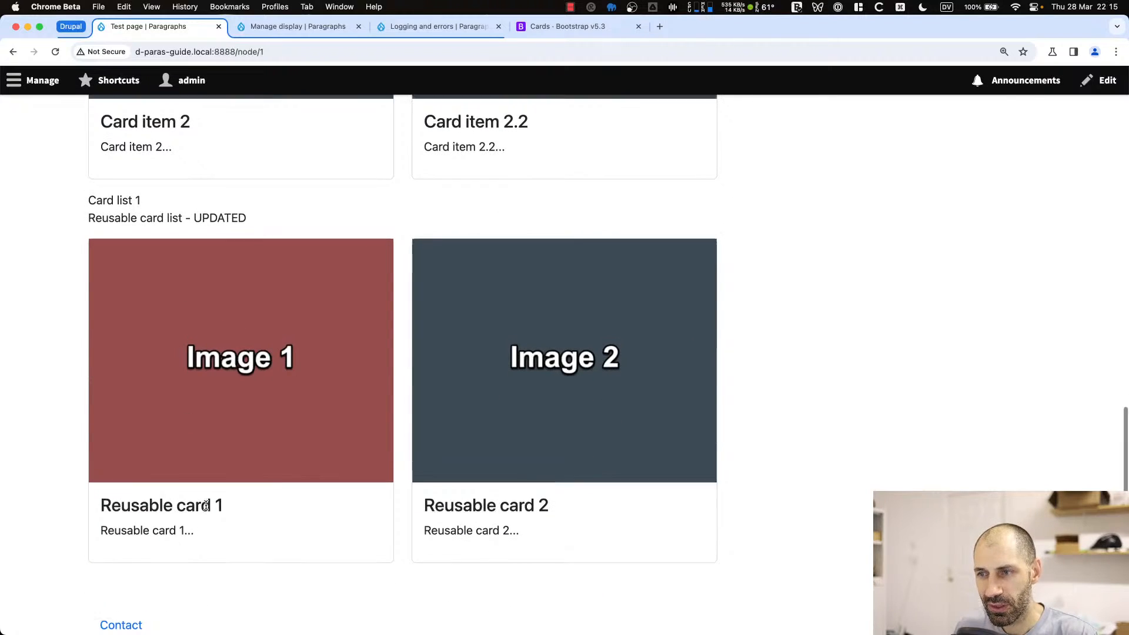
scroll(429, 442, "up", 4)
scroll(429, 442, "up", 4)
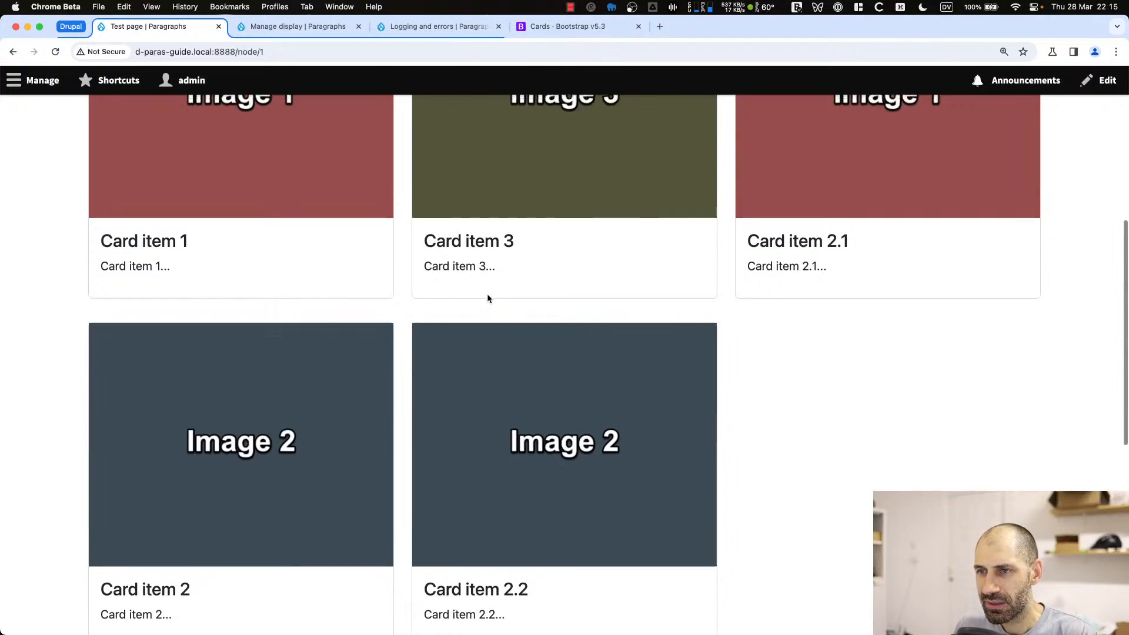
scroll(302, 323, "up", 6)
scroll(325, 347, "down", 3)
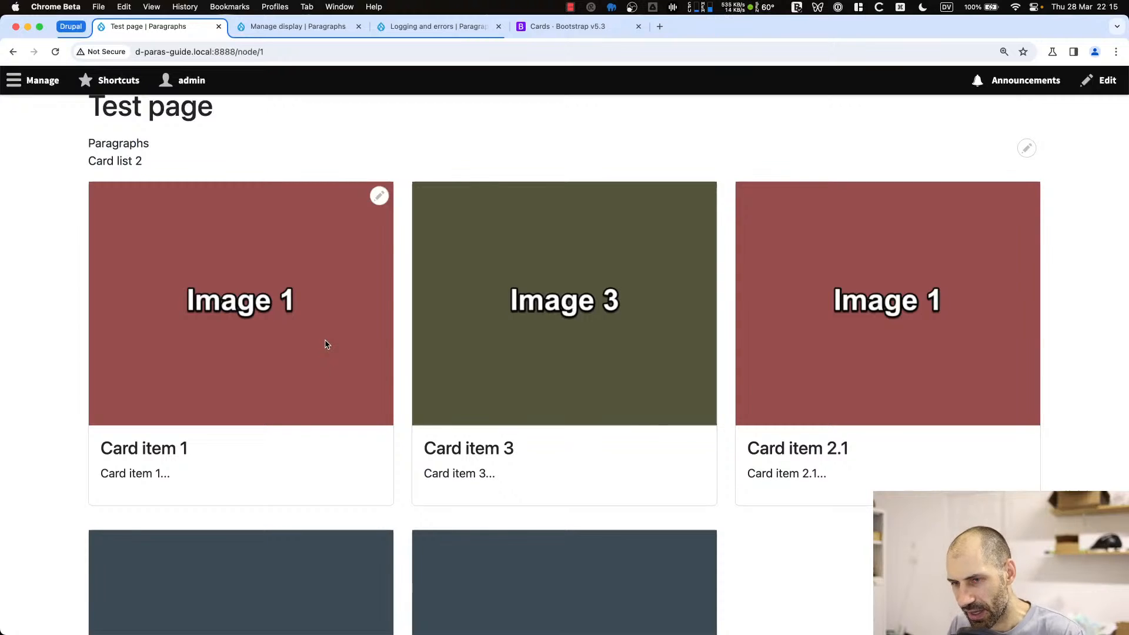
In the site configuration's Development settings, turn off Twig development mode and Do not cache markup, and save the settings
left_click(422, 27)
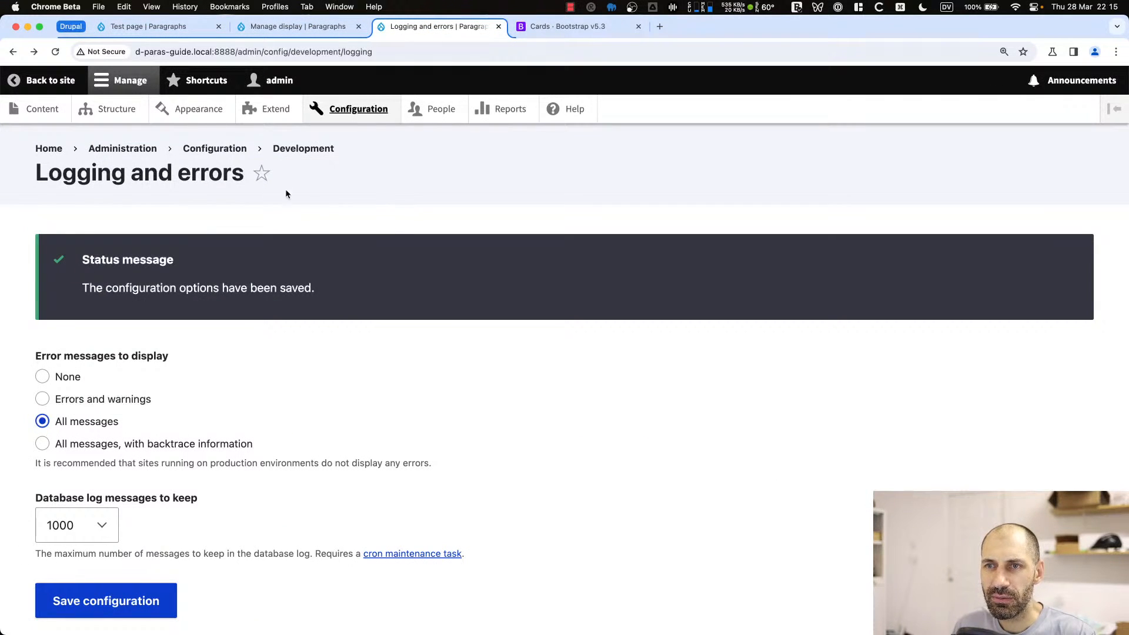
left_click(239, 145)
scroll(175, 446, "down", 10)
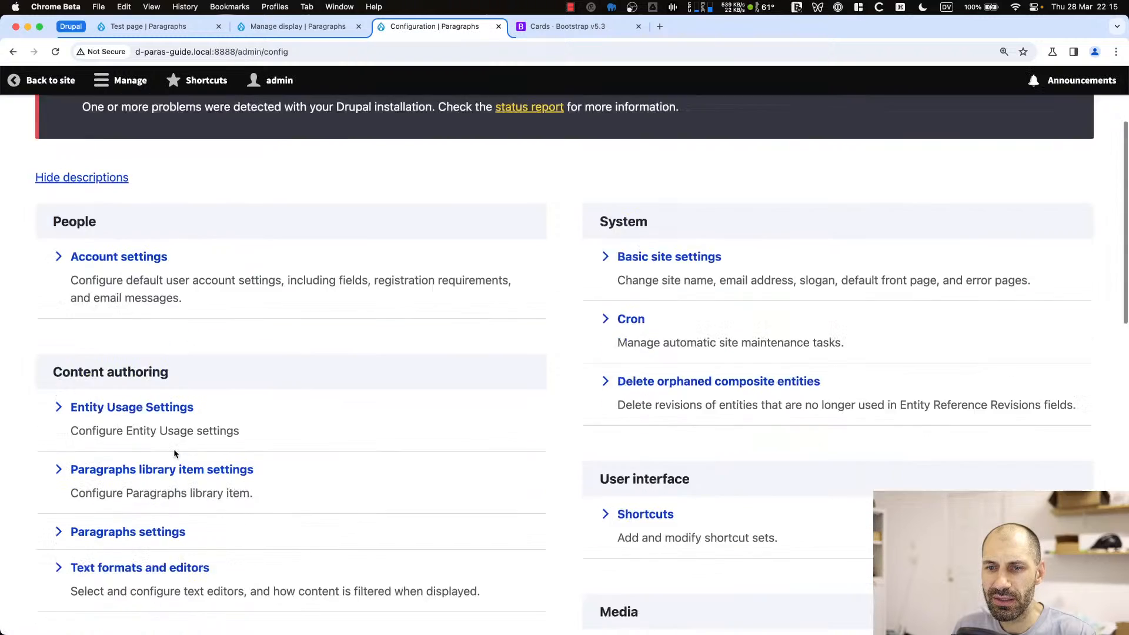
left_click(122, 412)
left_click(59, 402)
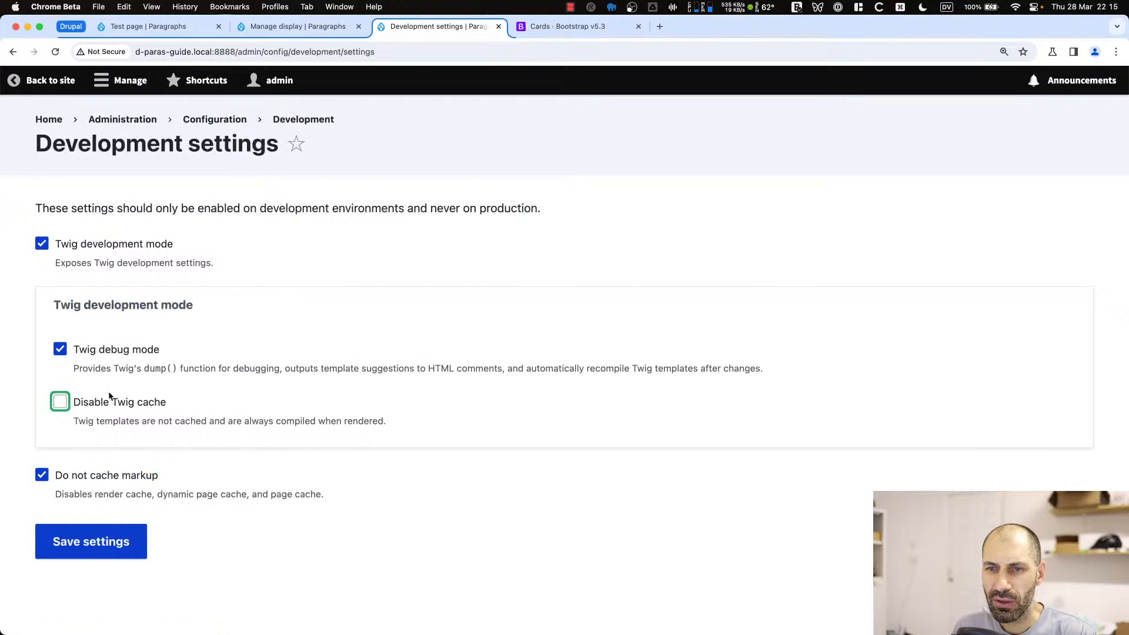
left_click(96, 402)
left_click(73, 471)
left_click(86, 247)
left_click(90, 360)
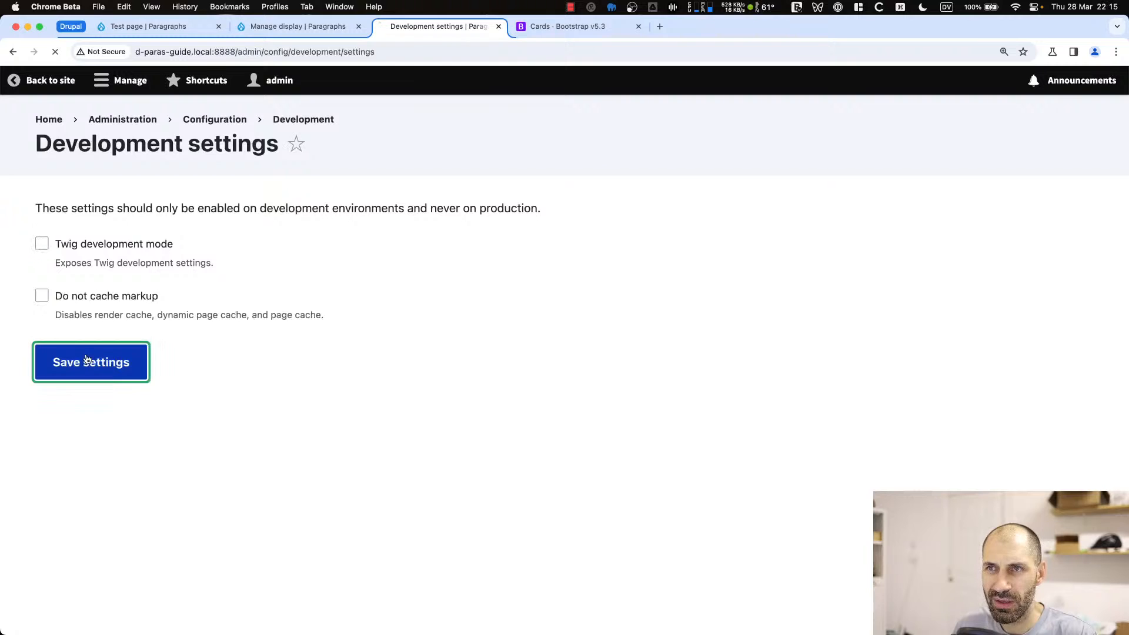
Return to the test page, open the developer tools without device emulation, and inspect the column div around Card item 1
left_click(148, 26)
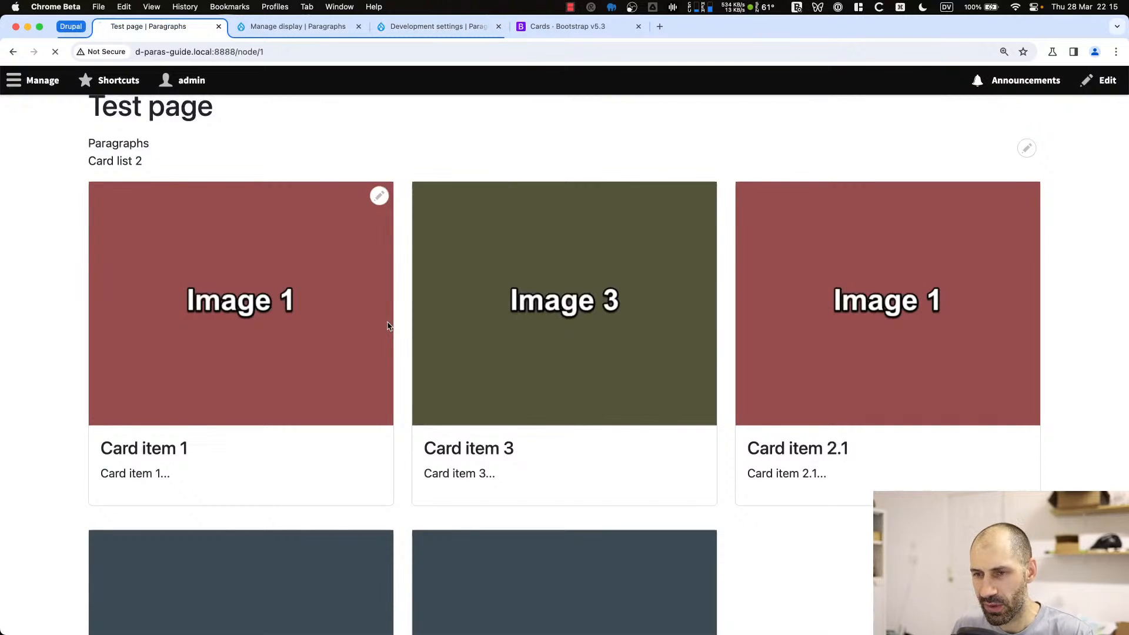
scroll(388, 326, "down", 2)
key("super+alt+i")
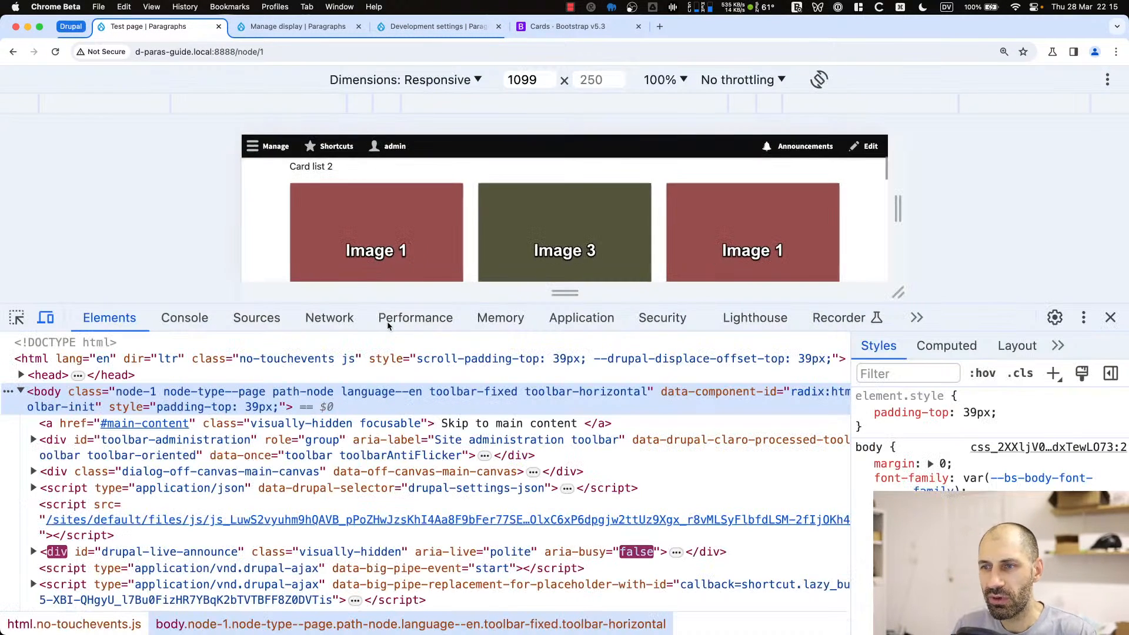
left_click(46, 317)
left_click_drag(433, 306, 432, 404)
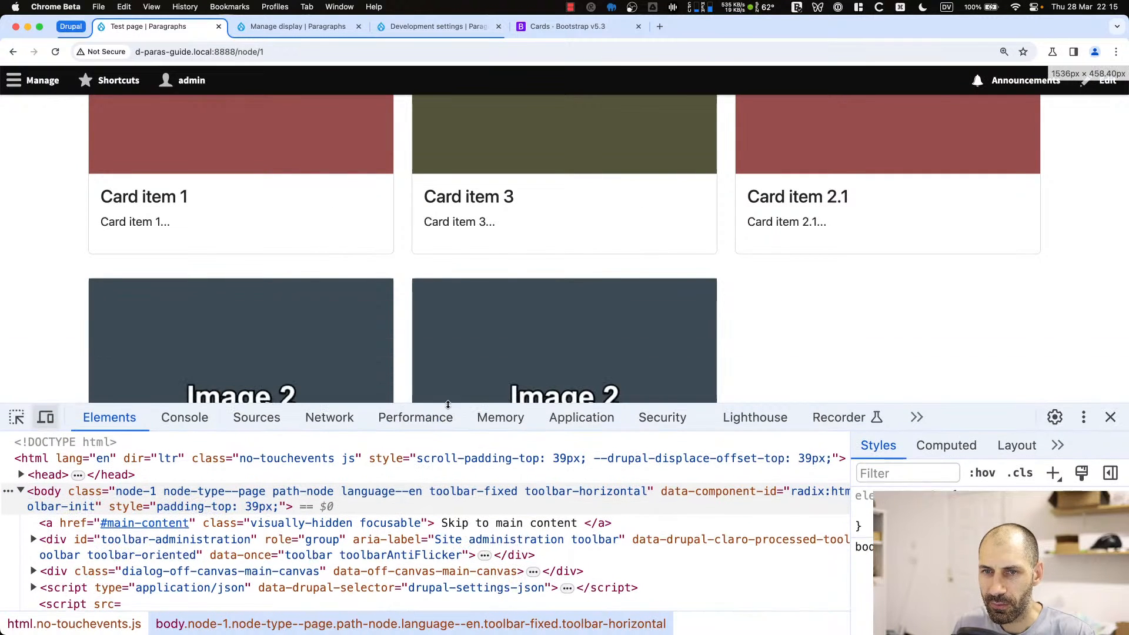
left_click(16, 418)
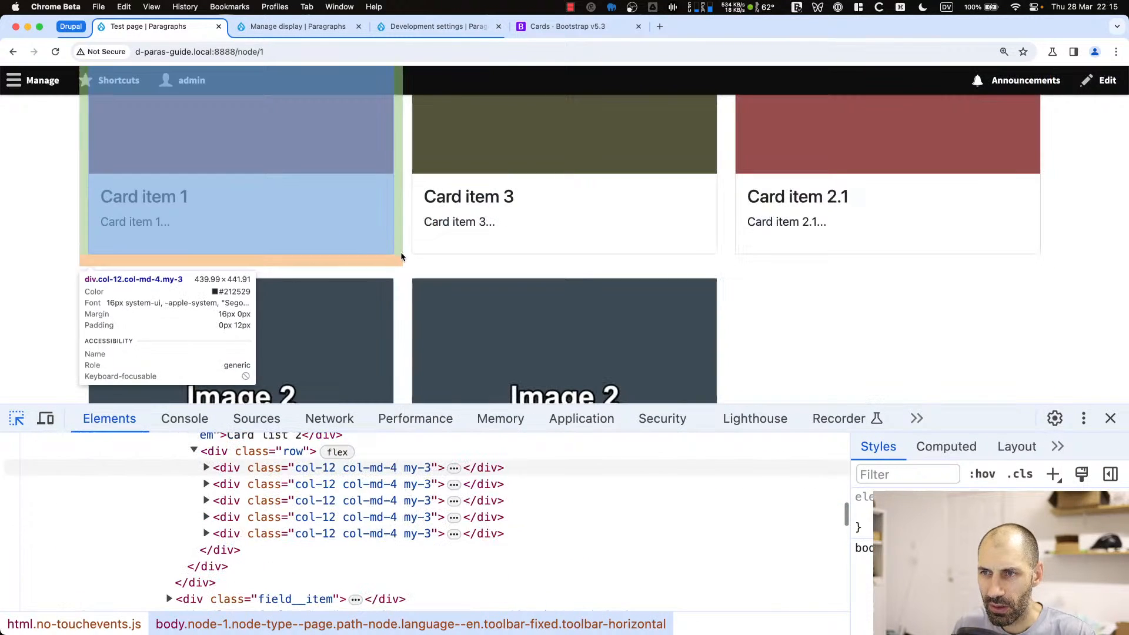
left_click(176, 230)
left_click_drag(475, 403, 476, 186)
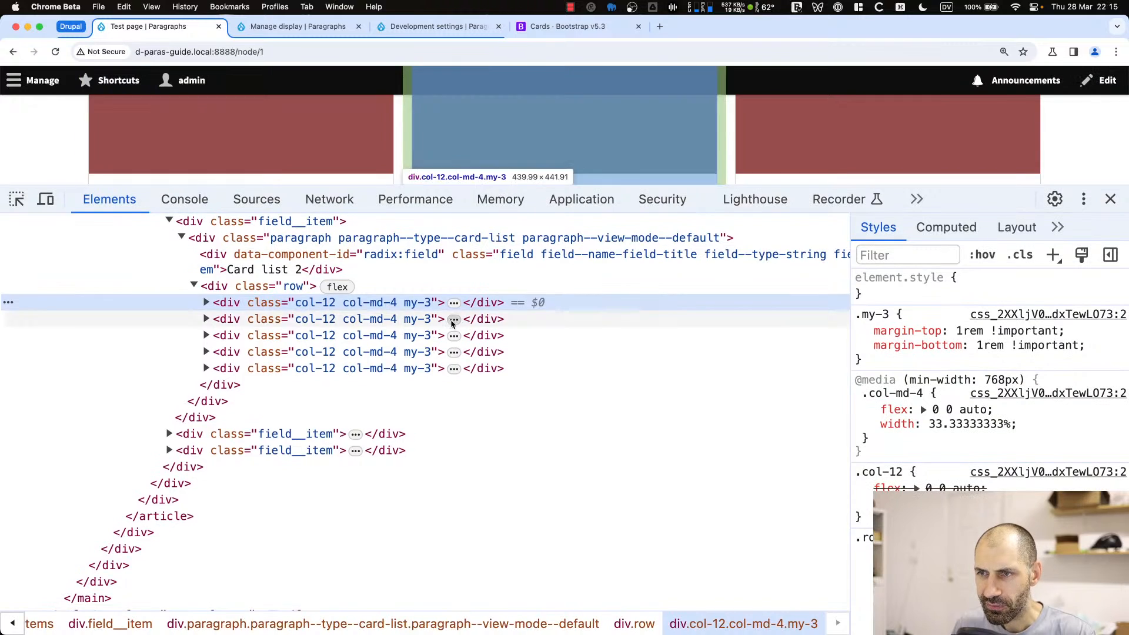
Examine the markup around Card list 2, from the field label and items wrappers to the row div and its first column
scroll(382, 294, "up", 4)
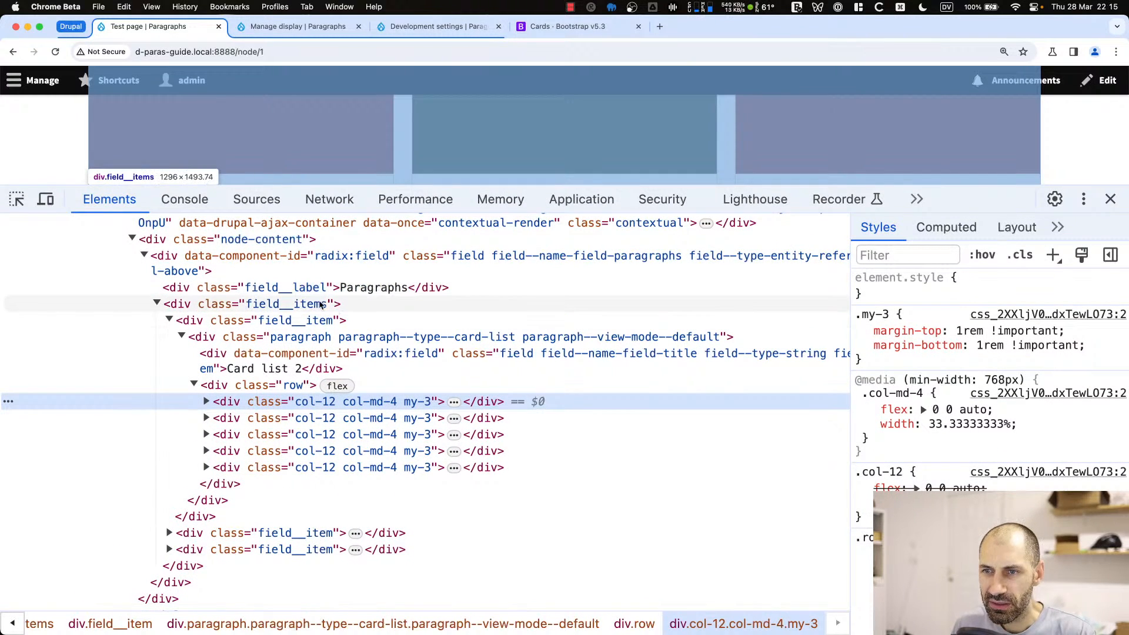
left_click(324, 288)
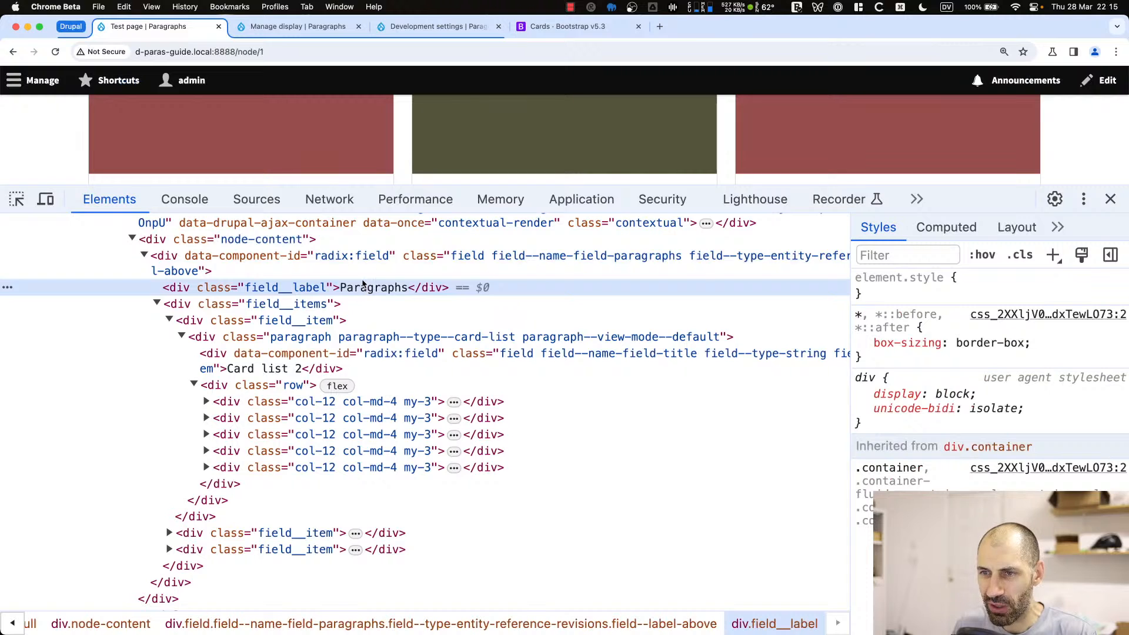
left_click(241, 303)
left_click(247, 321)
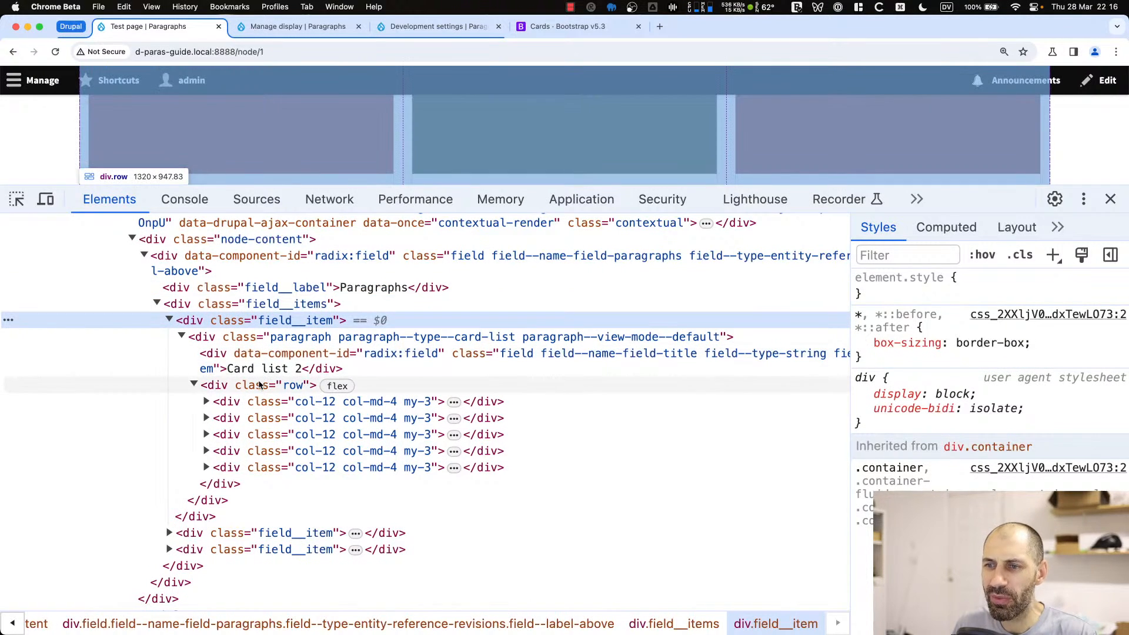
left_click(260, 385)
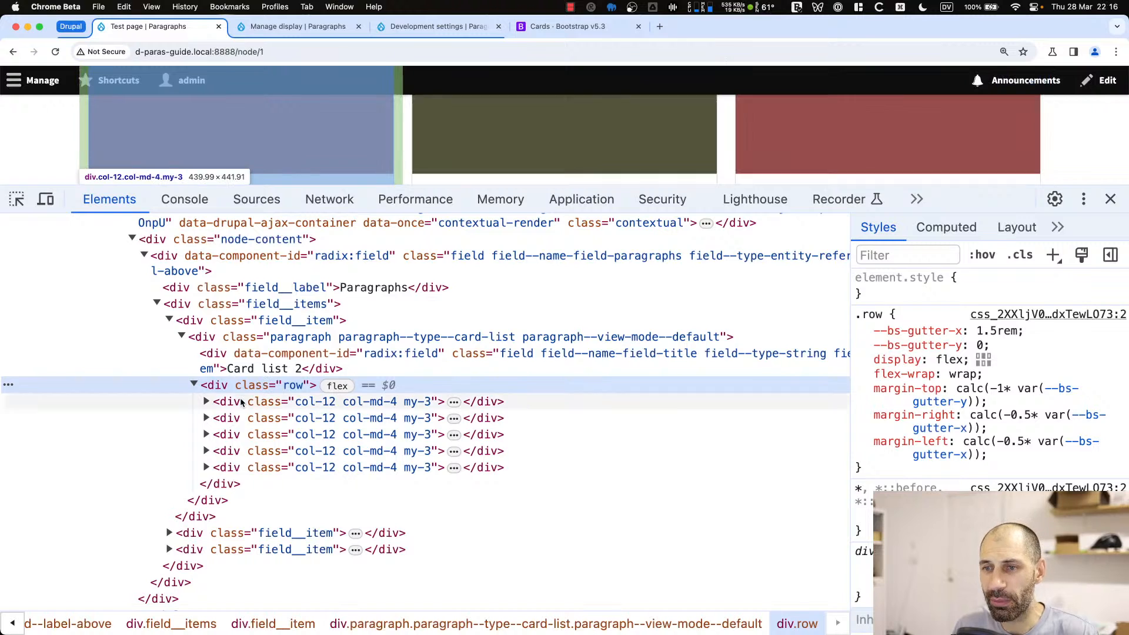
left_click(379, 406)
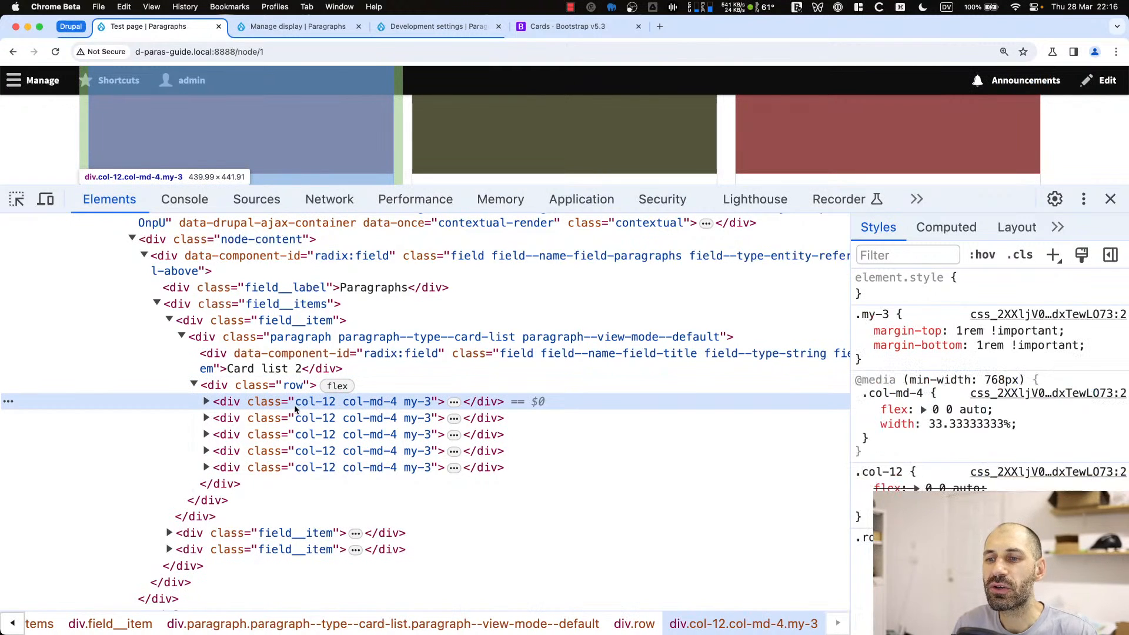
Expand the first column div and examine the class attribute of the card div inside it
left_click(206, 401)
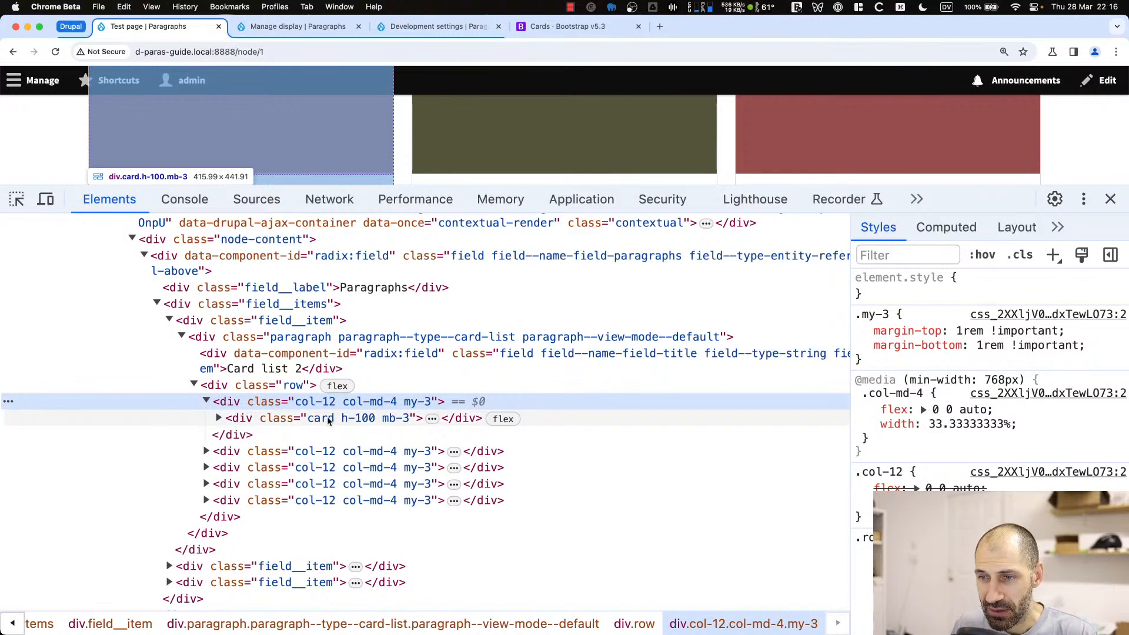
left_click(347, 421)
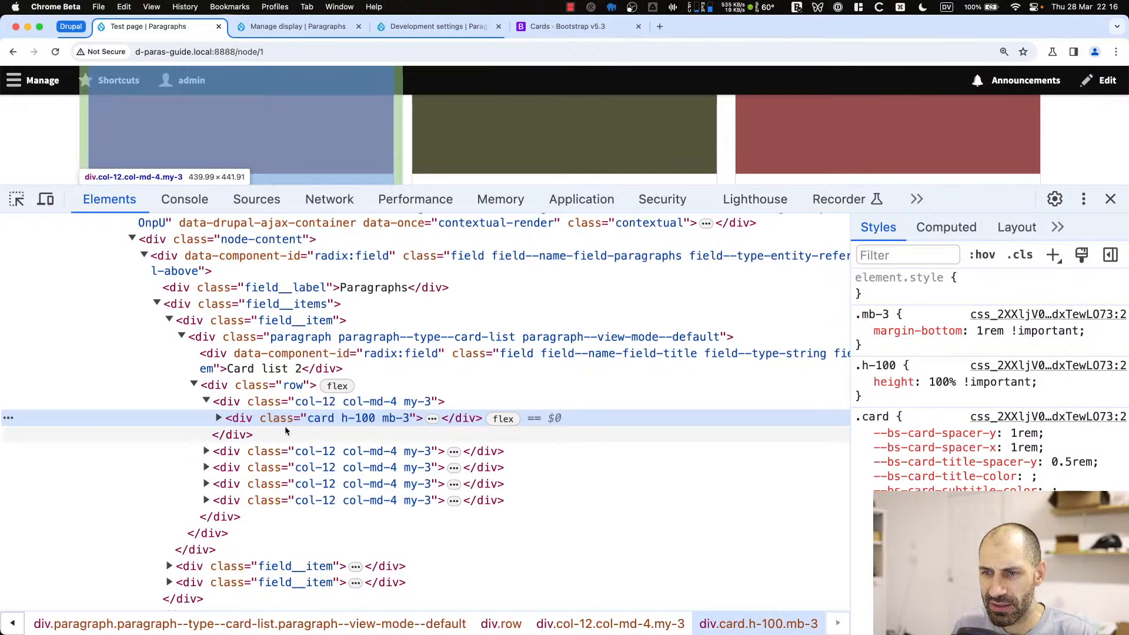
double_click(348, 421)
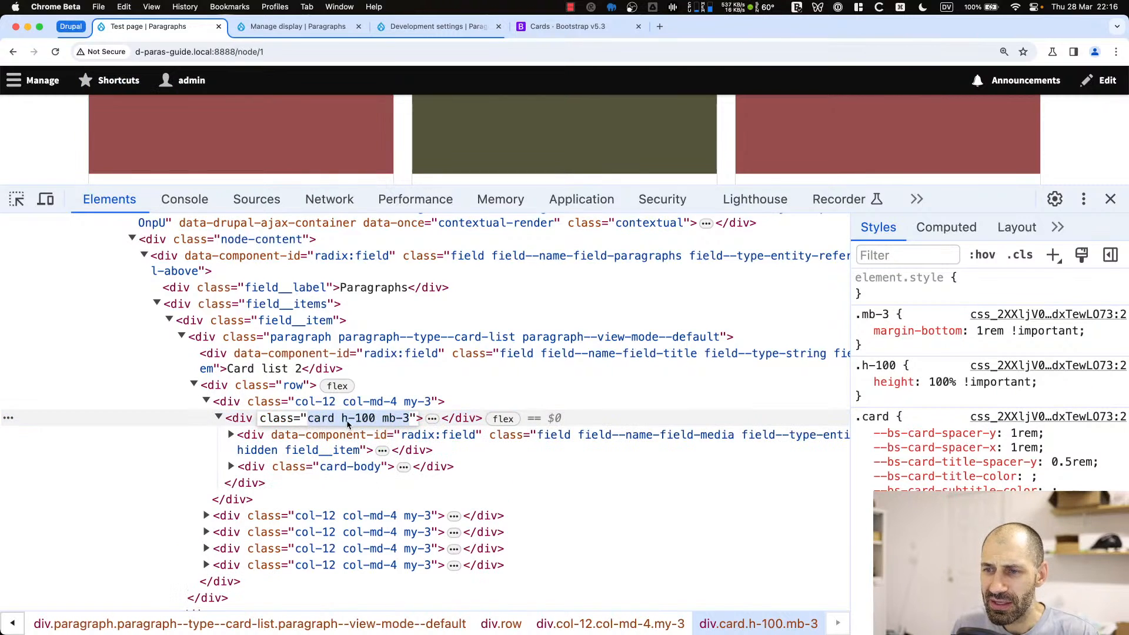
left_click(410, 420)
left_click_drag(411, 421, 301, 423)
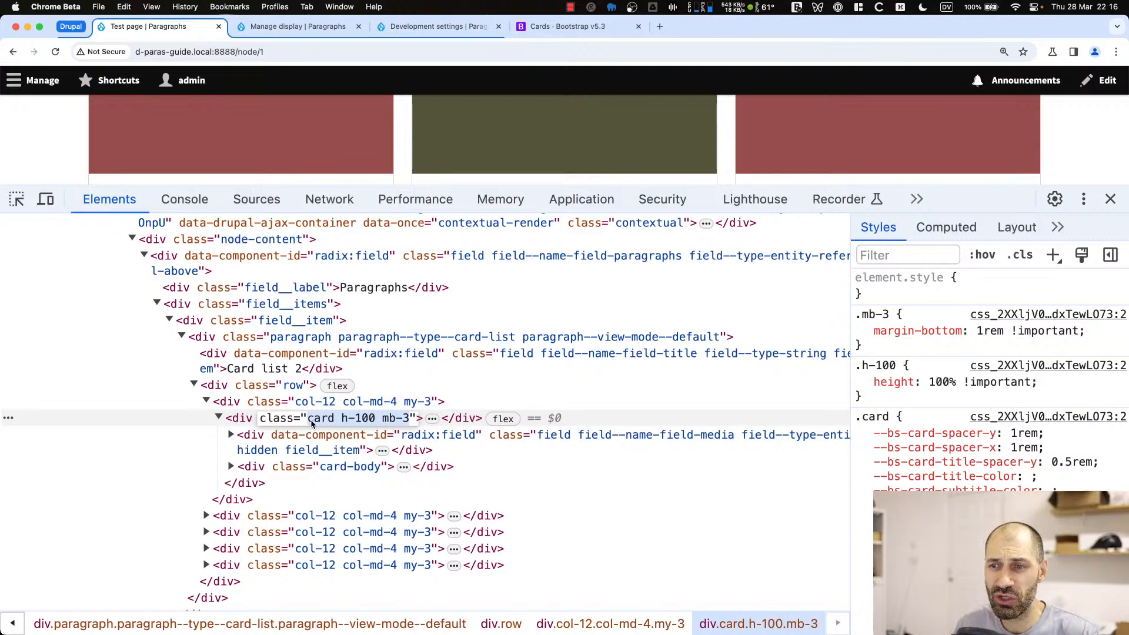
left_click(450, 420)
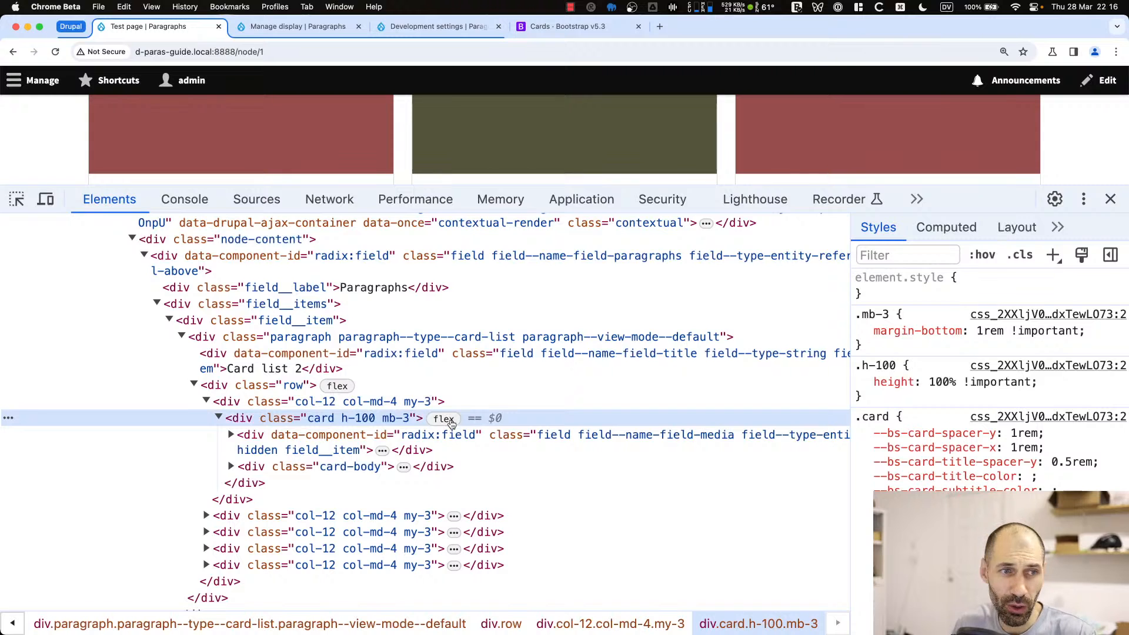
Switch to PhpStorm, open card.twig from the contrib Radix theme's card component, and review its class definitions
key("super+Tab")
scroll(257, 323, "up", 15)
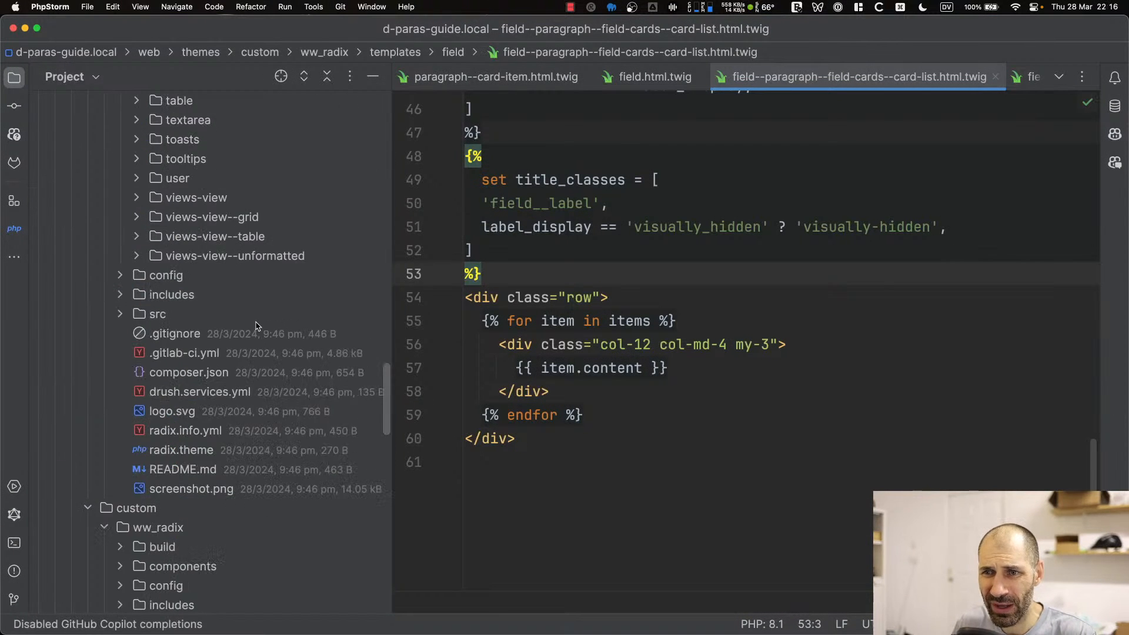
scroll(257, 323, "up", 4)
scroll(257, 323, "down", 3)
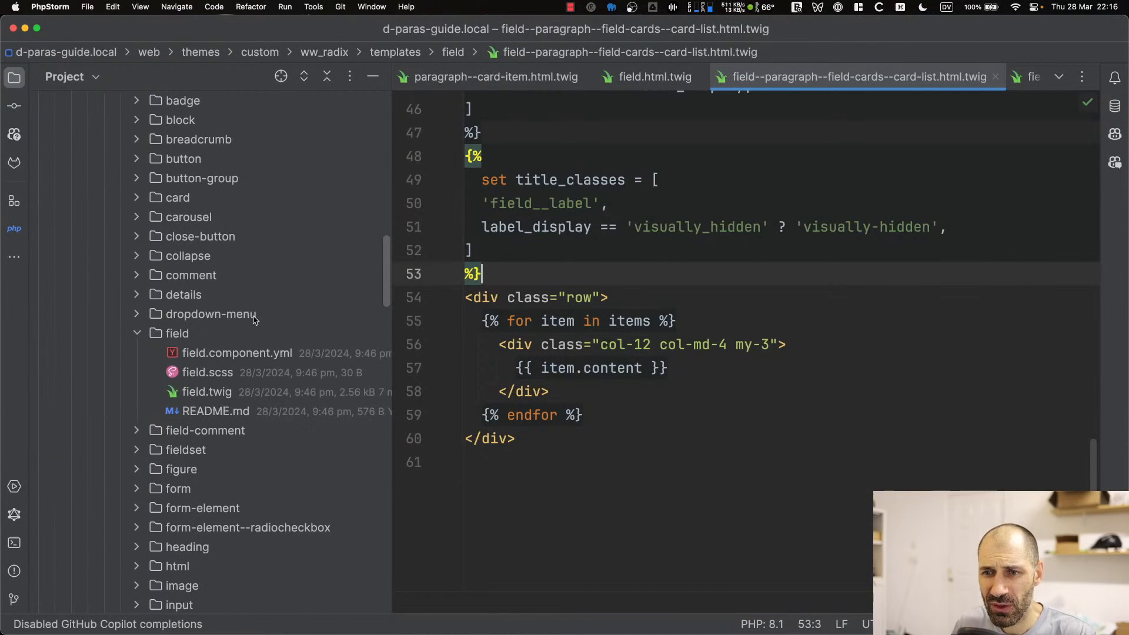
left_click(199, 348)
double_click(197, 337)
double_click(208, 198)
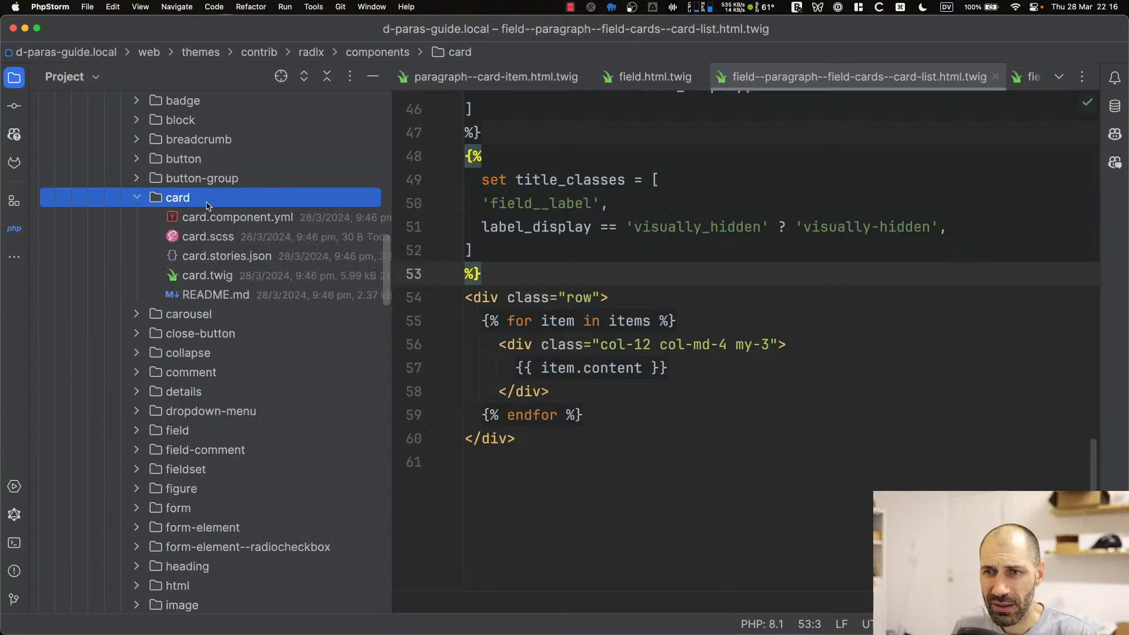
double_click(218, 275)
scroll(578, 307, "down", 2)
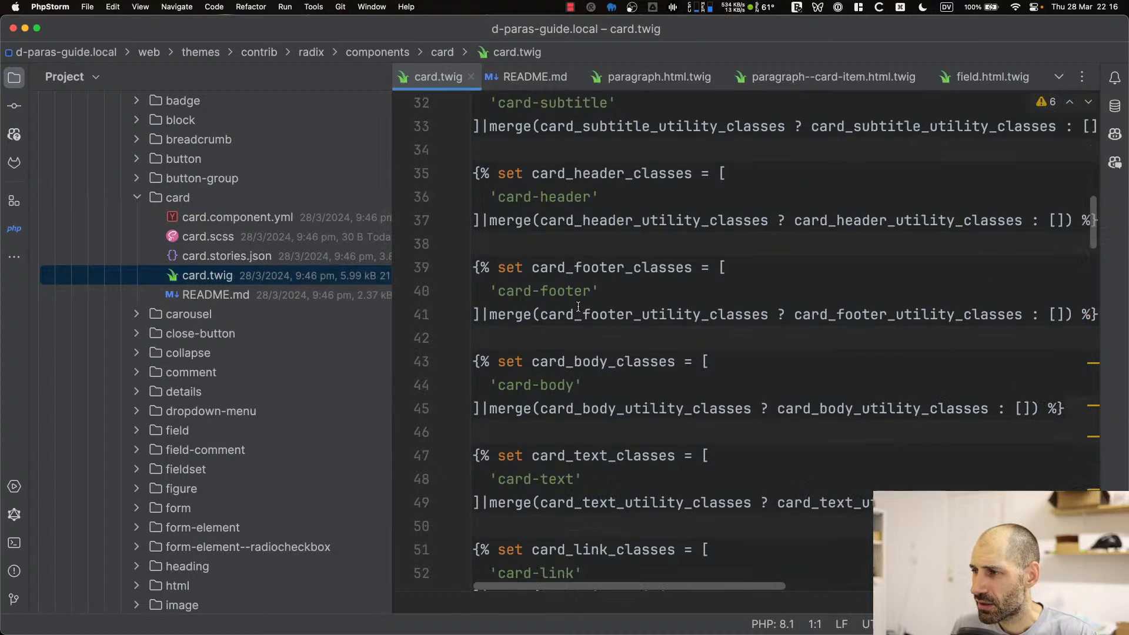
Widen the code editor and read card.twig from the class definitions through the card wrapper, header and image overlay markup
left_click_drag(394, 253, 182, 253)
scroll(491, 334, "down", 8)
scroll(491, 334, "up", 2)
scroll(491, 334, "up", 20)
scroll(491, 334, "down", 8)
scroll(491, 335, "down", 14)
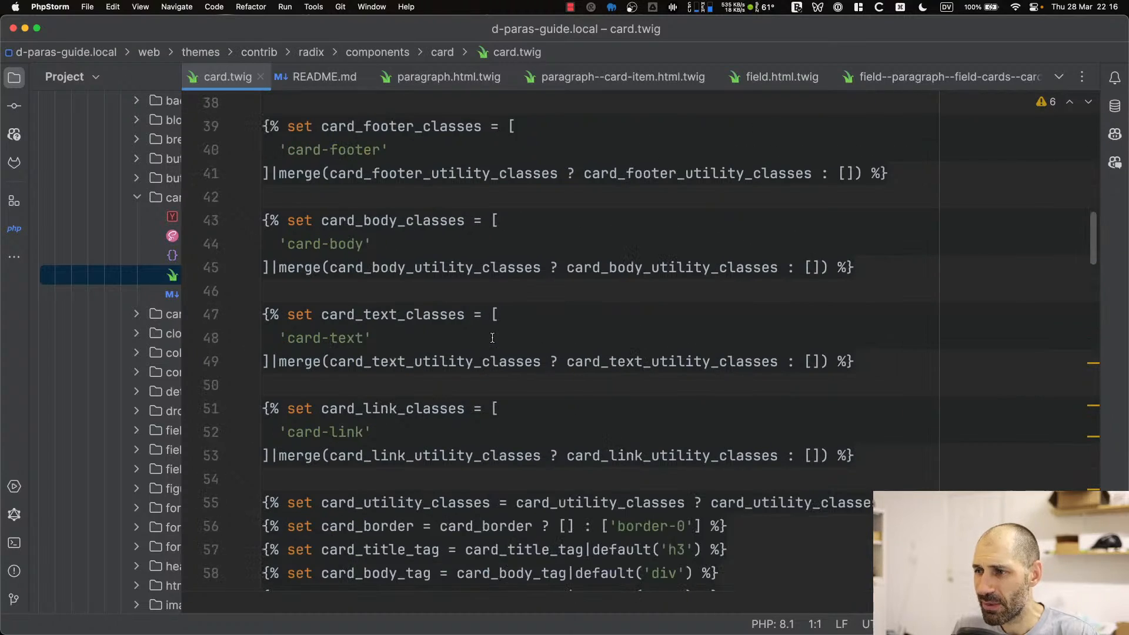
scroll(492, 338, "down", 20)
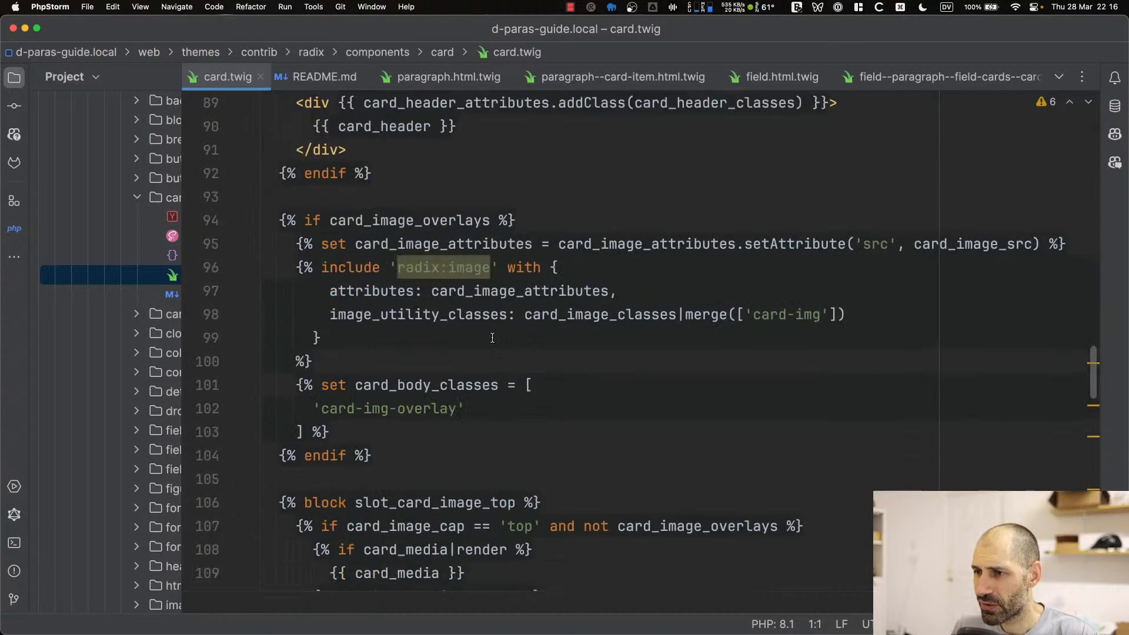
scroll(492, 338, "down", 18)
scroll(492, 338, "up", 20)
scroll(492, 337, "up", 20)
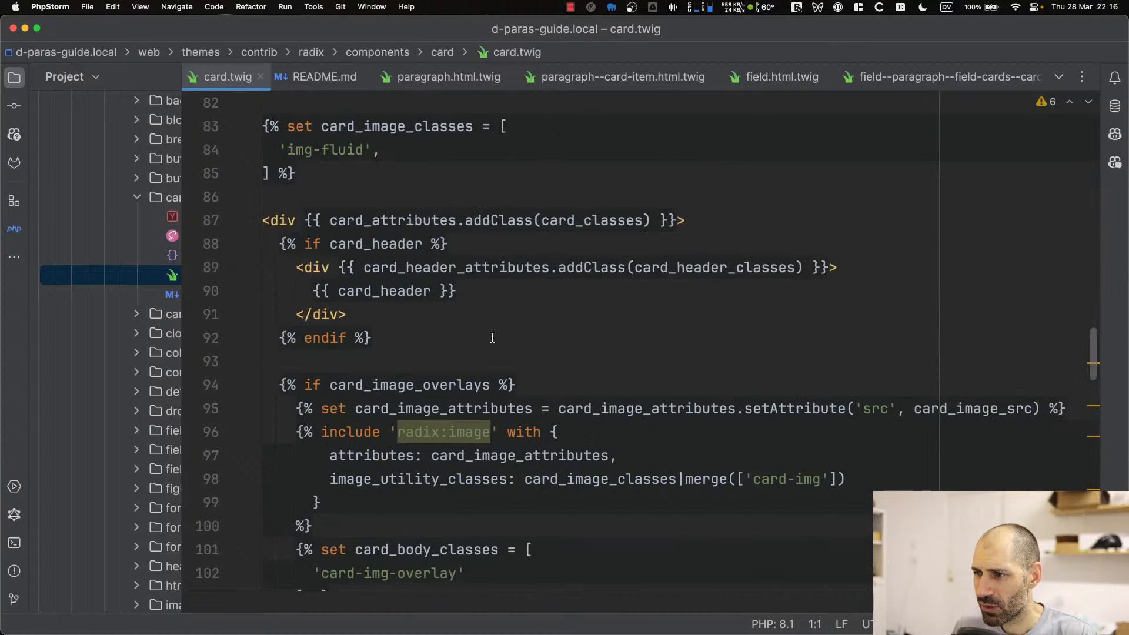
Examine the card_image_classes definition in card.twig, highlighting its img-fluid class
scroll(492, 338, "up", 1)
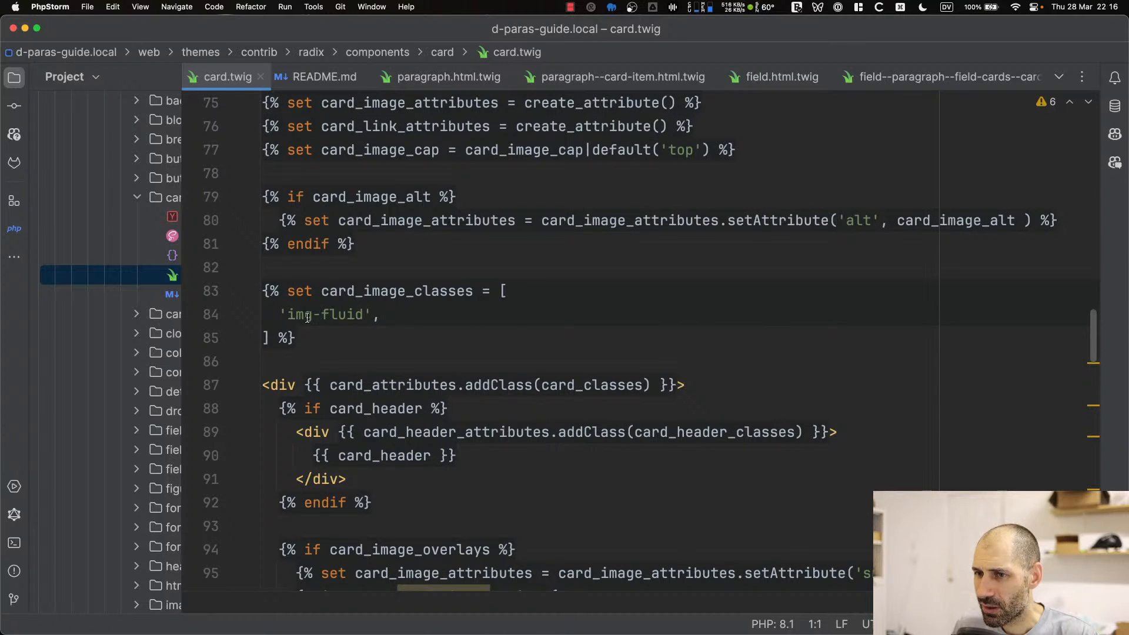
left_click_drag(308, 318, 363, 317)
scroll(364, 331, "down", 2)
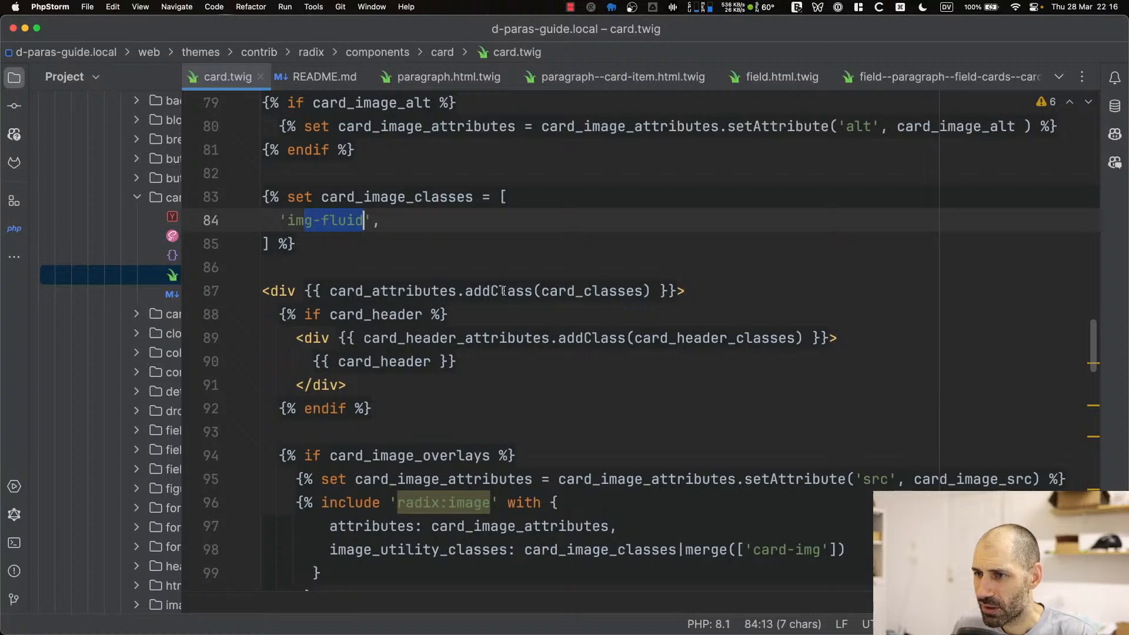
scroll(482, 294, "up", 15)
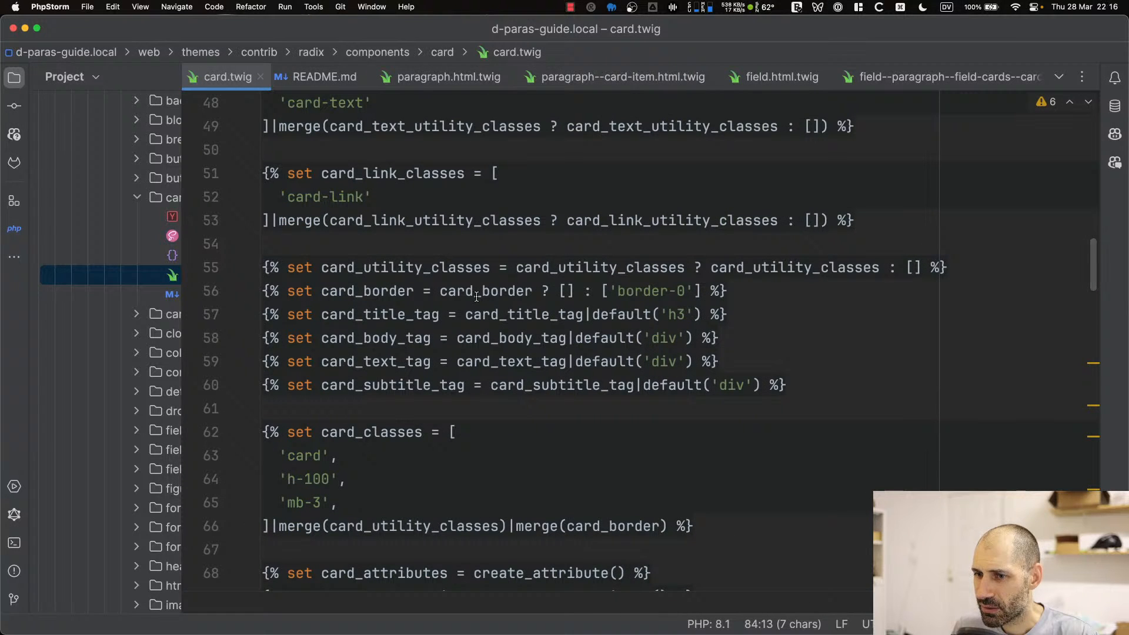
Examine the card_classes definition in card.twig, highlight the whole block, and widen the project tree to show the component's files
scroll(453, 317, "down", 3)
left_click(344, 392)
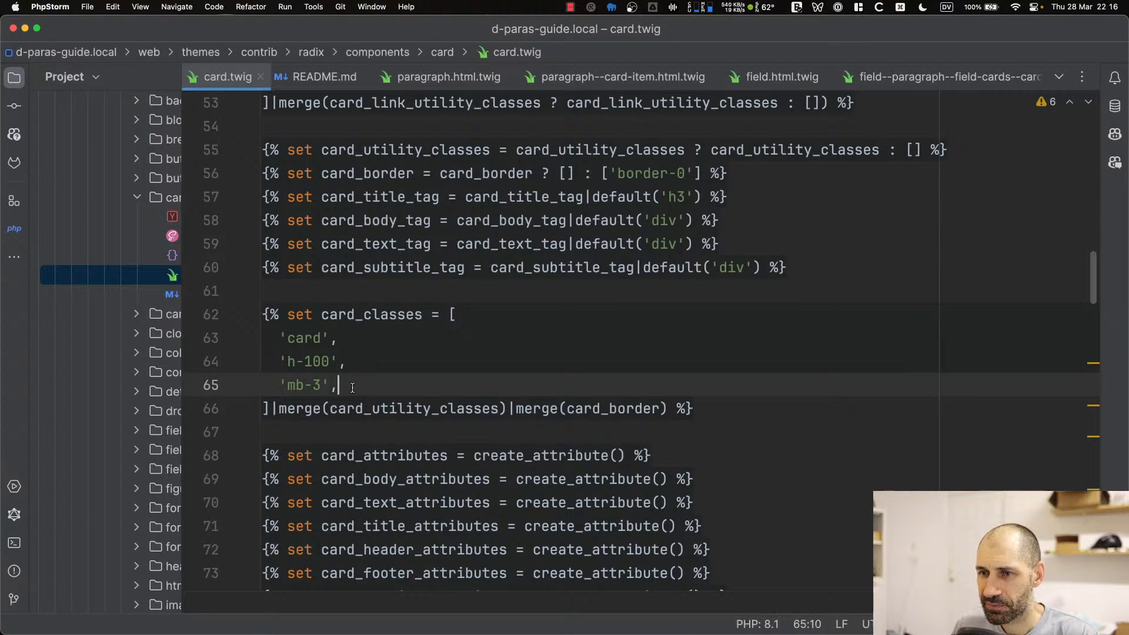
left_click(257, 339, "shift")
left_click(297, 339)
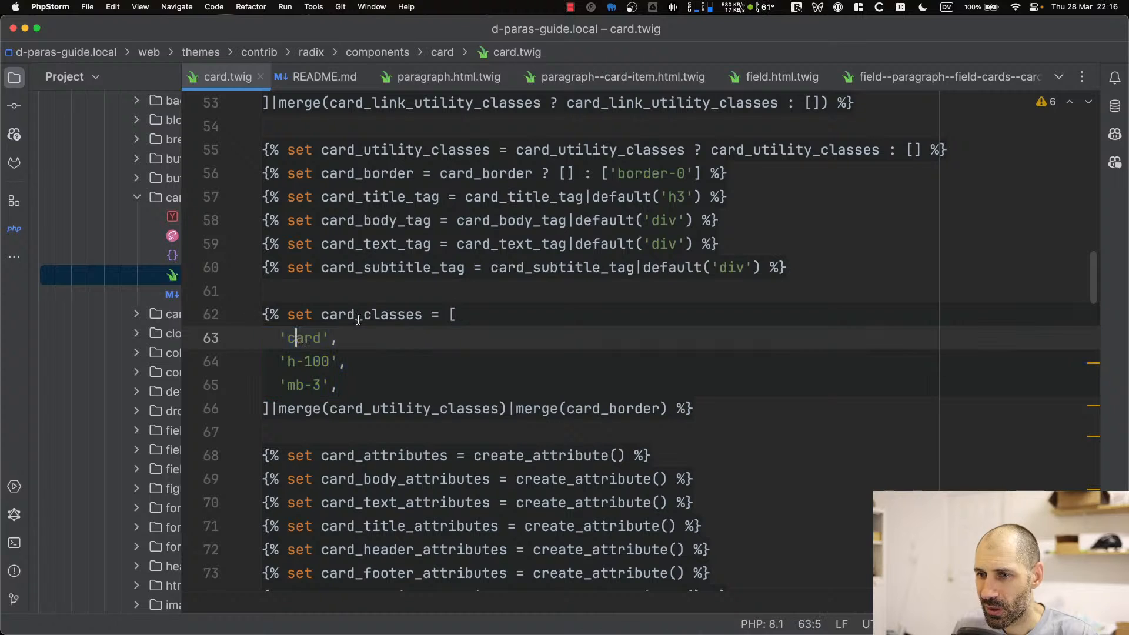
left_click(357, 315)
left_click_drag(713, 410, 304, 333)
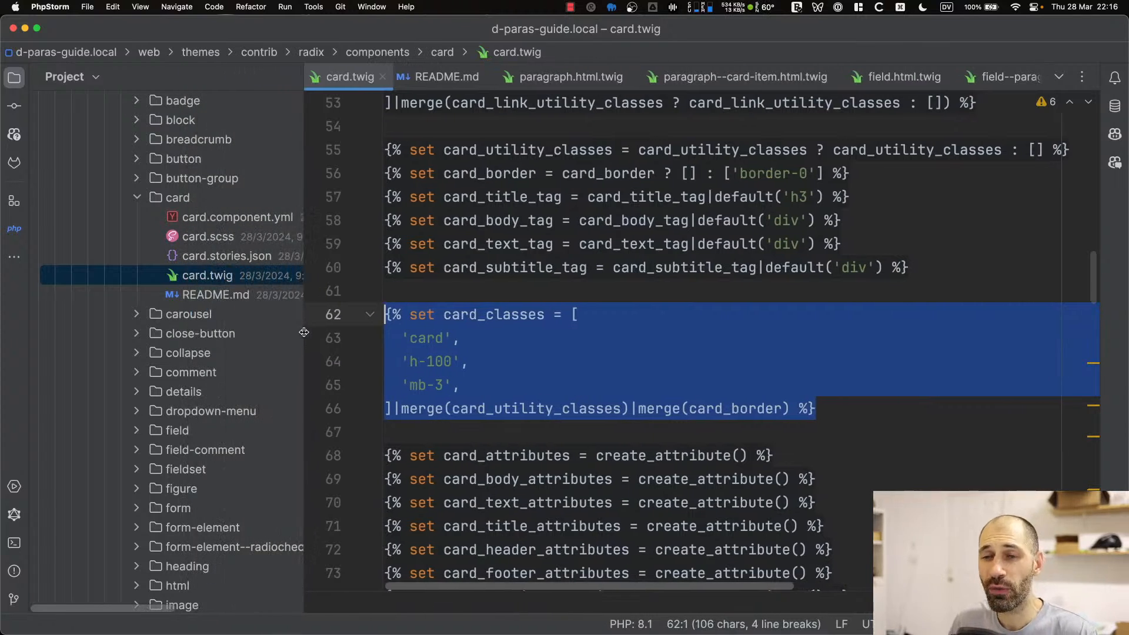
Highlight the card component folder, the card_classes variable, its card, h-100 and mb-3 classes, and the card_border merge
left_click(200, 199)
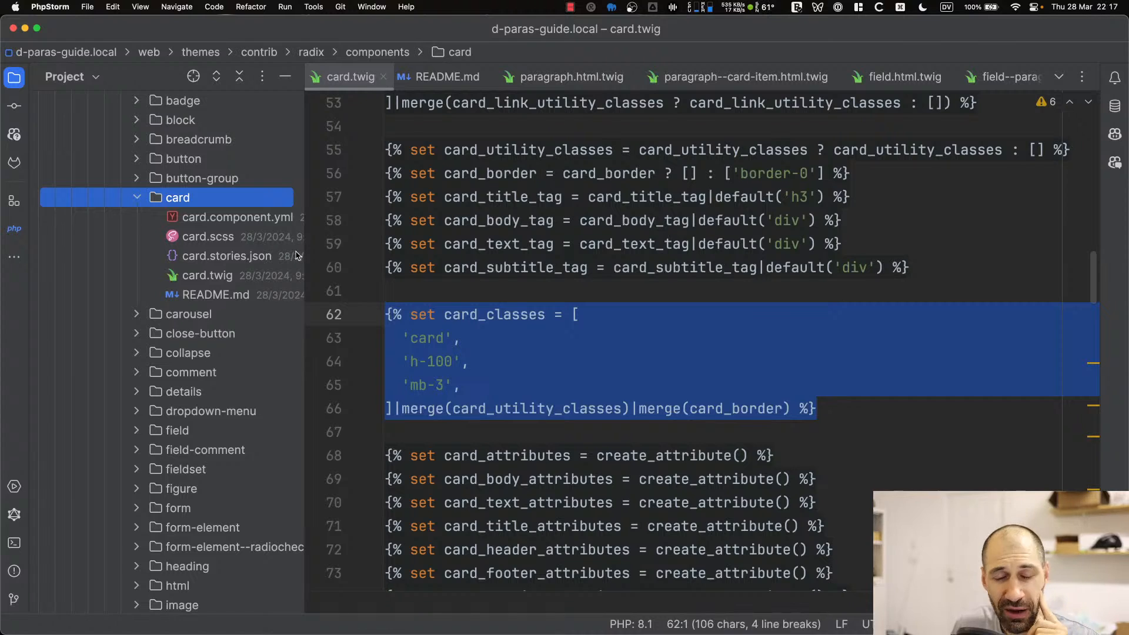
left_click(445, 315)
left_click_drag(445, 316, 544, 315)
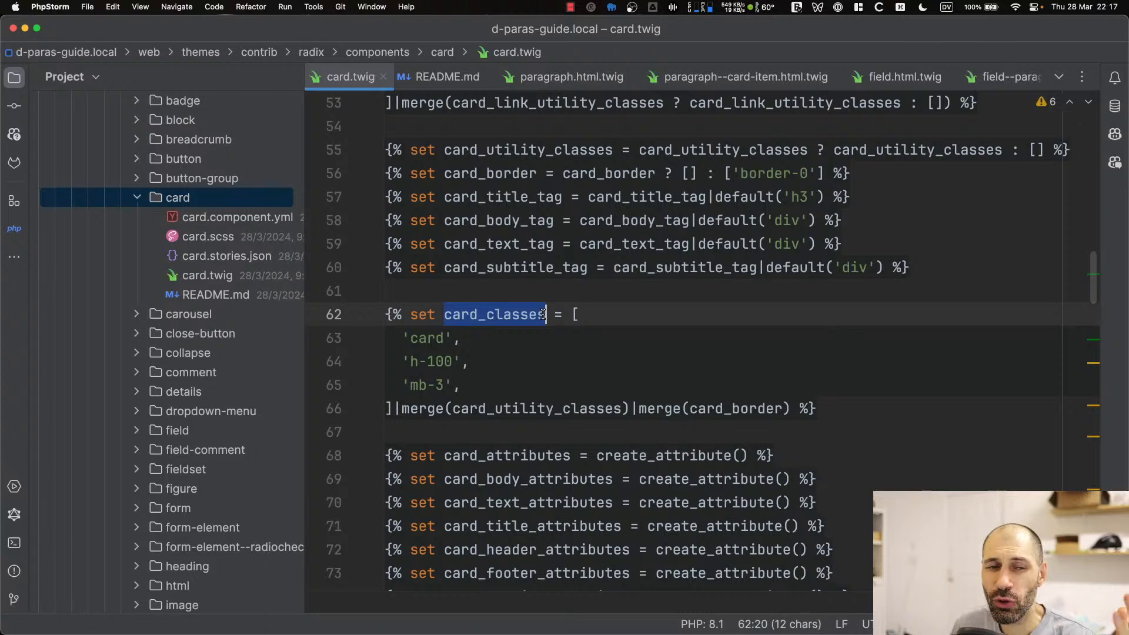
mouse_move(472, 377)
left_mouse_down()
mouse_move(387, 340)
mouse_move(462, 382)
left_mouse_up()
left_click(402, 340)
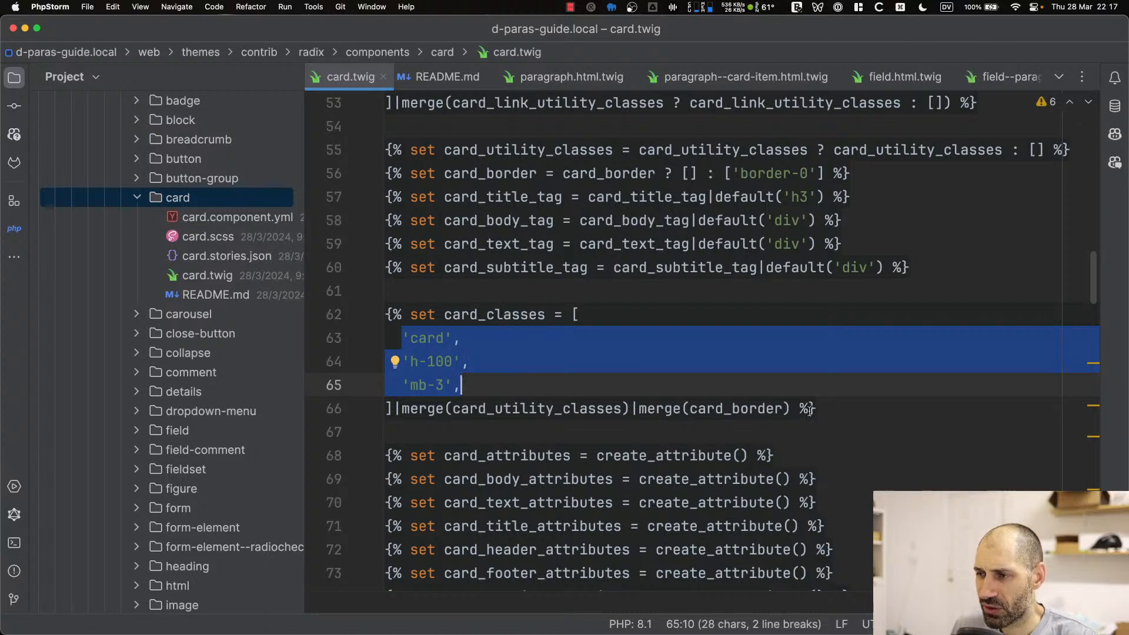
left_click(832, 410)
left_click_drag(831, 410, 631, 409)
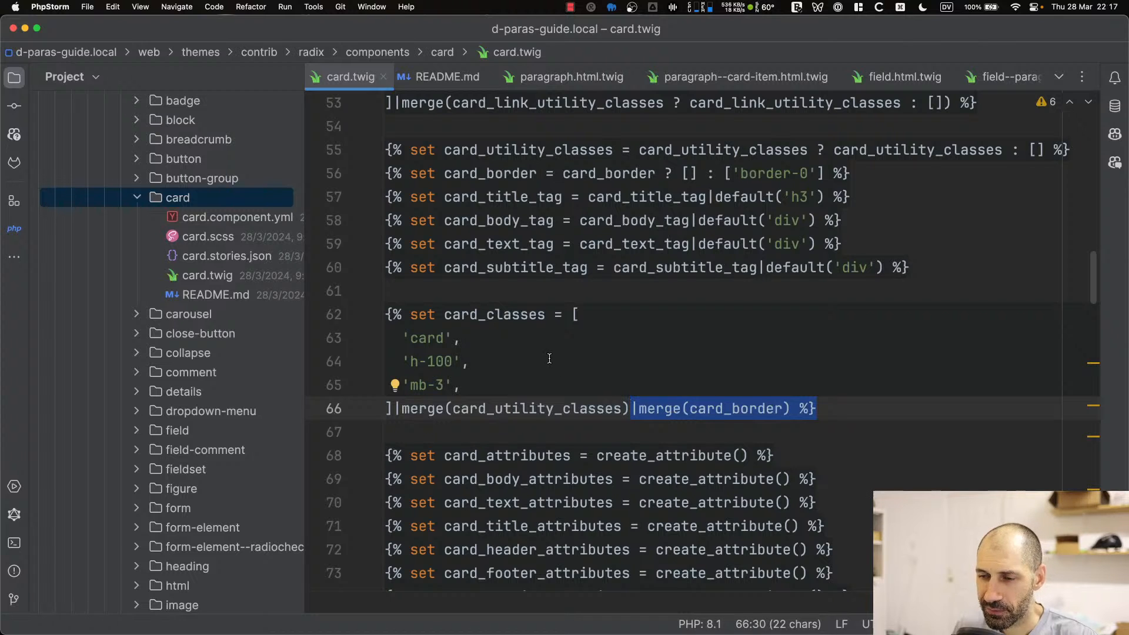
Switch to Chrome, close the developer tools, and review the card grid on the test page
key("super+Tab")
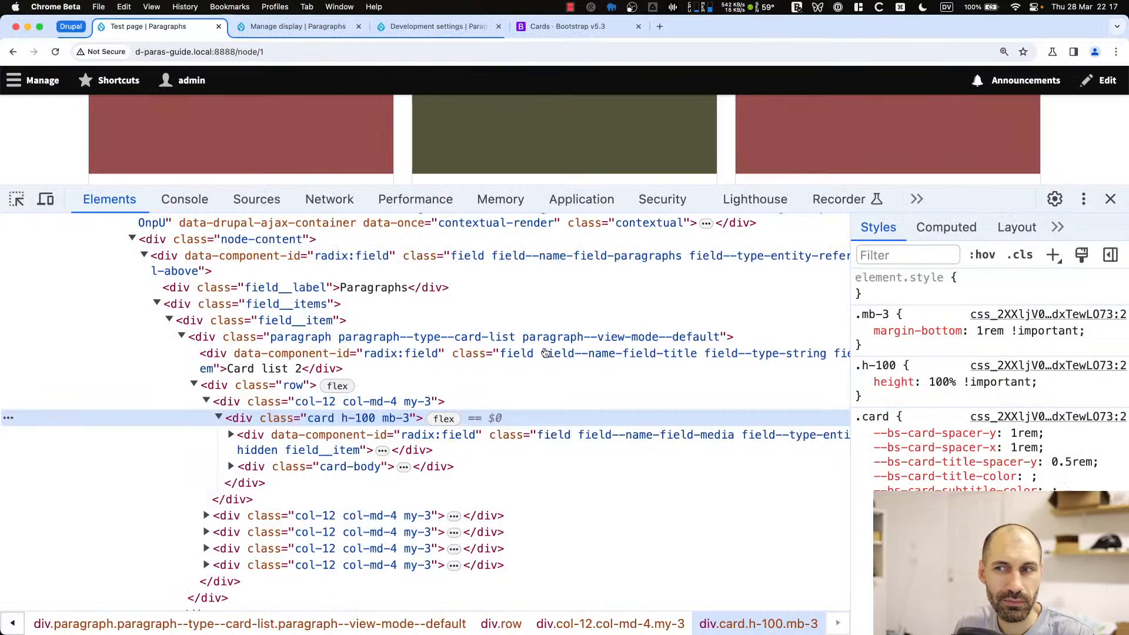
left_click(1110, 199)
scroll(453, 372, "up", 2)
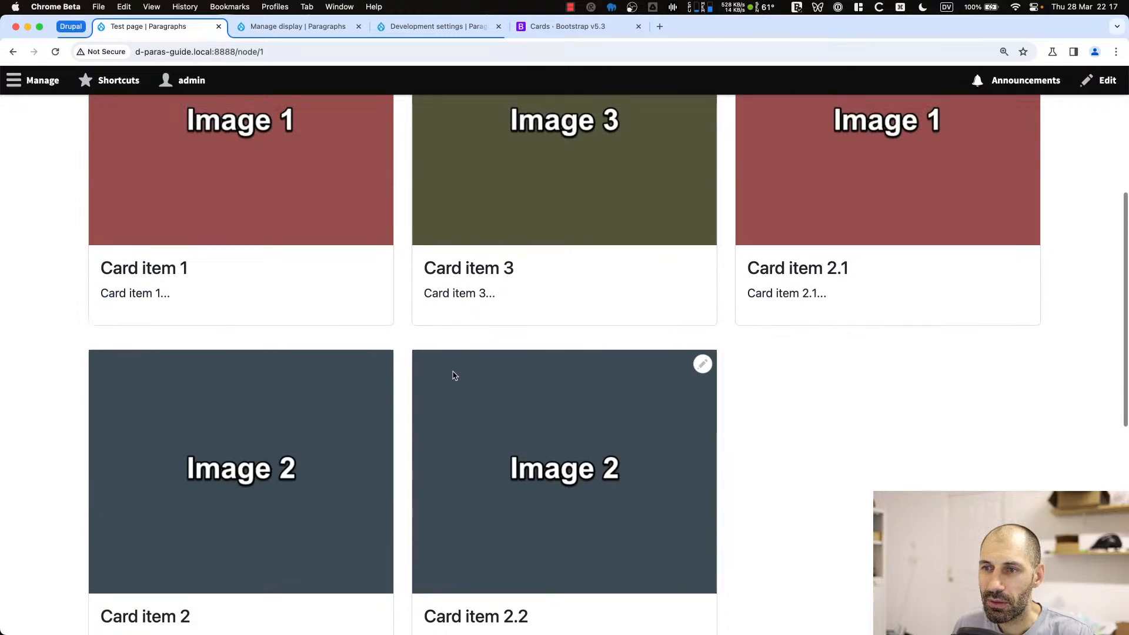
scroll(409, 353, "up", 2)
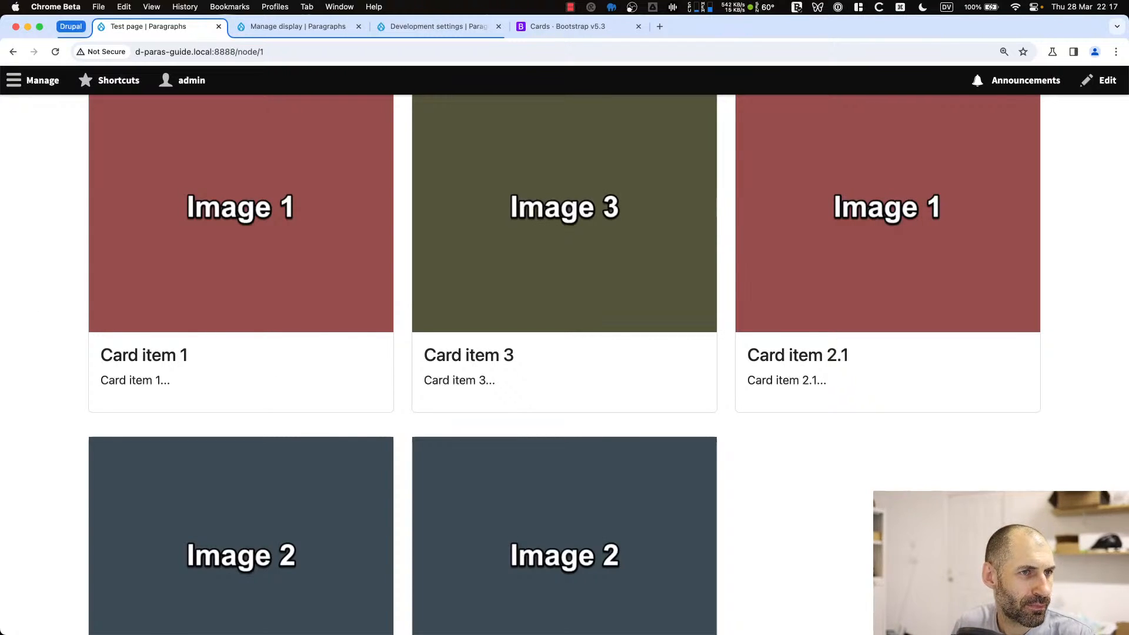
key("super+Tab")
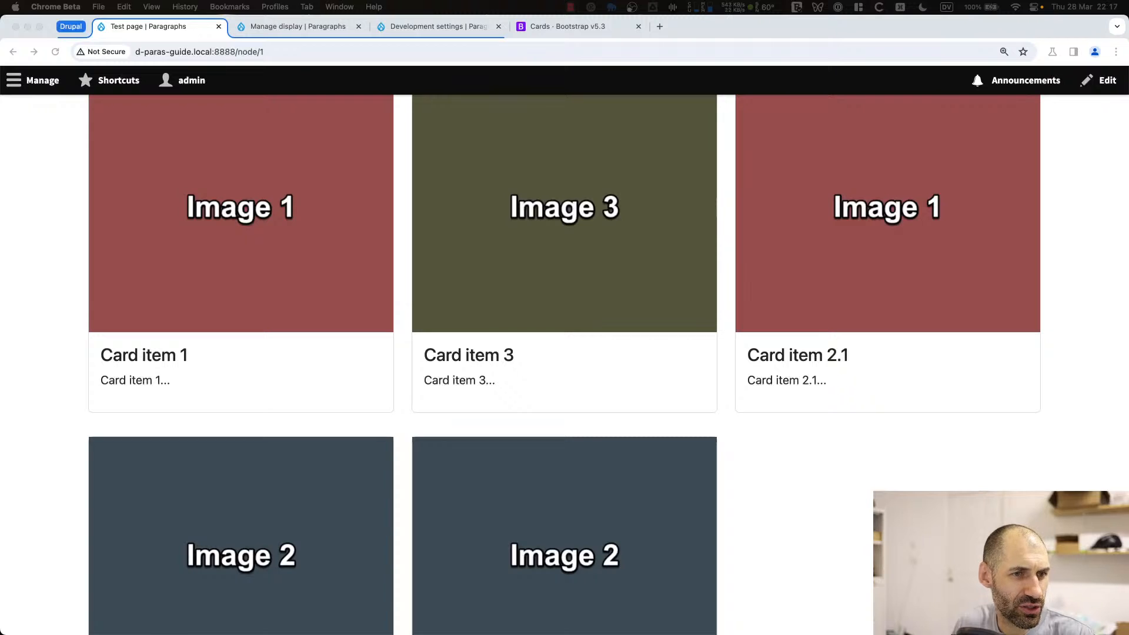